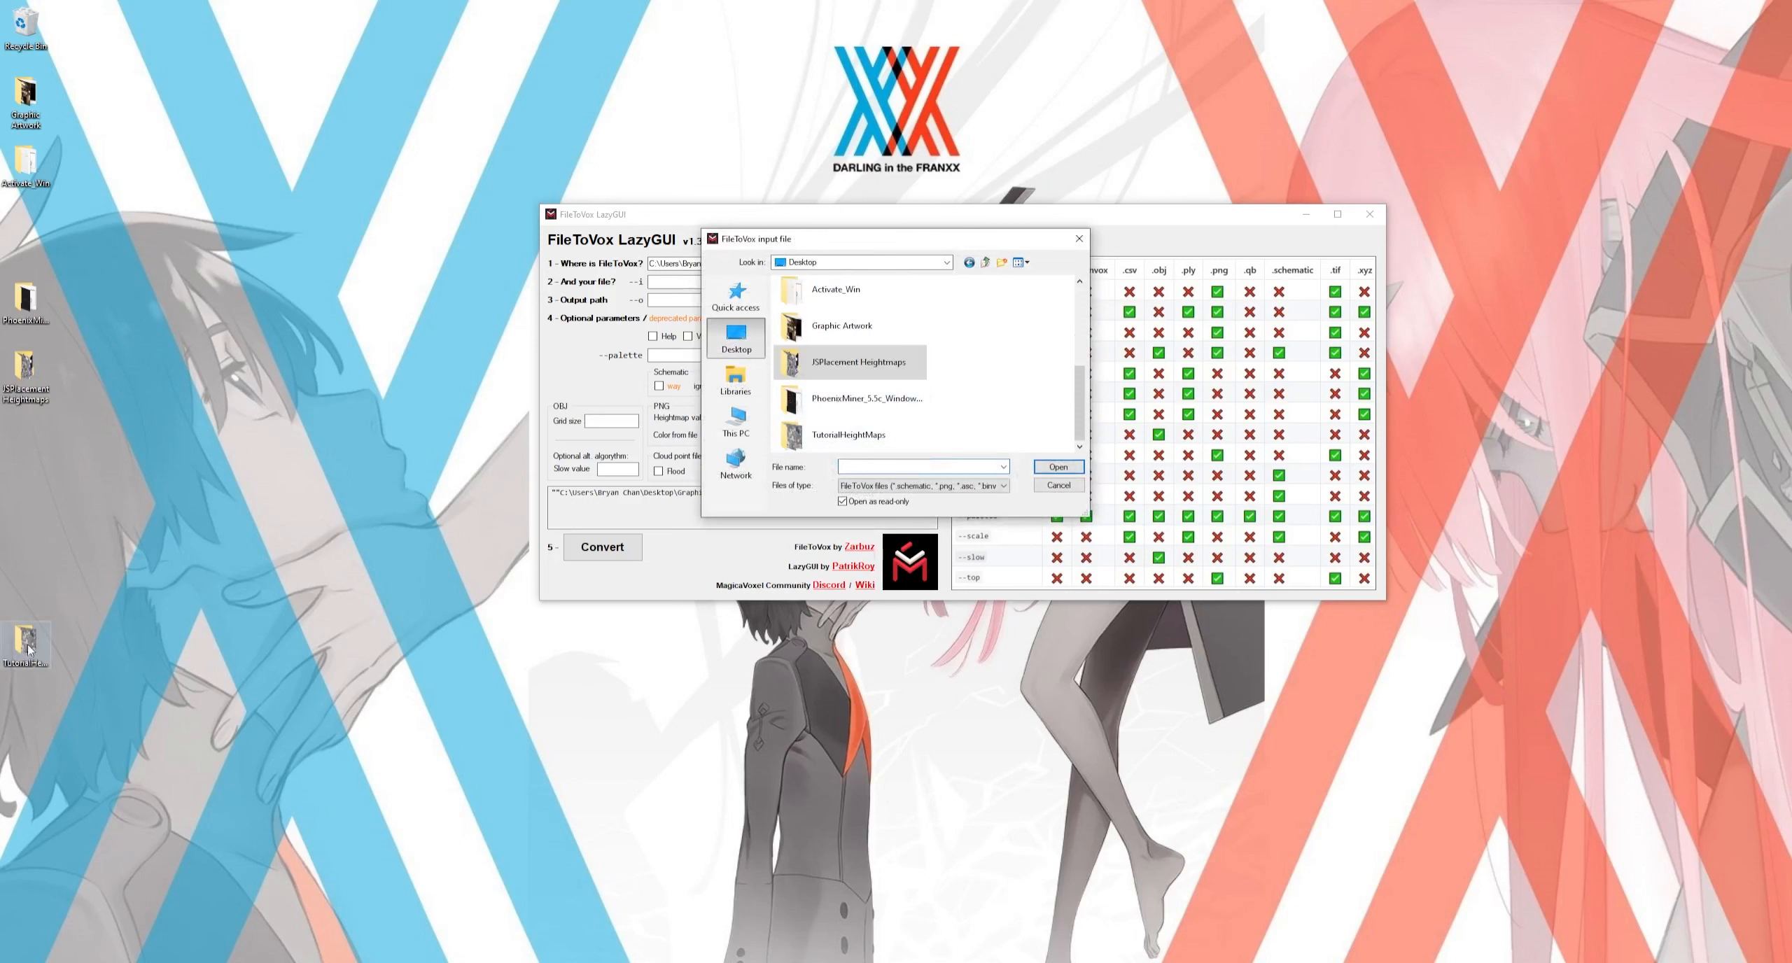
pyautogui.doubleClick(805, 441)
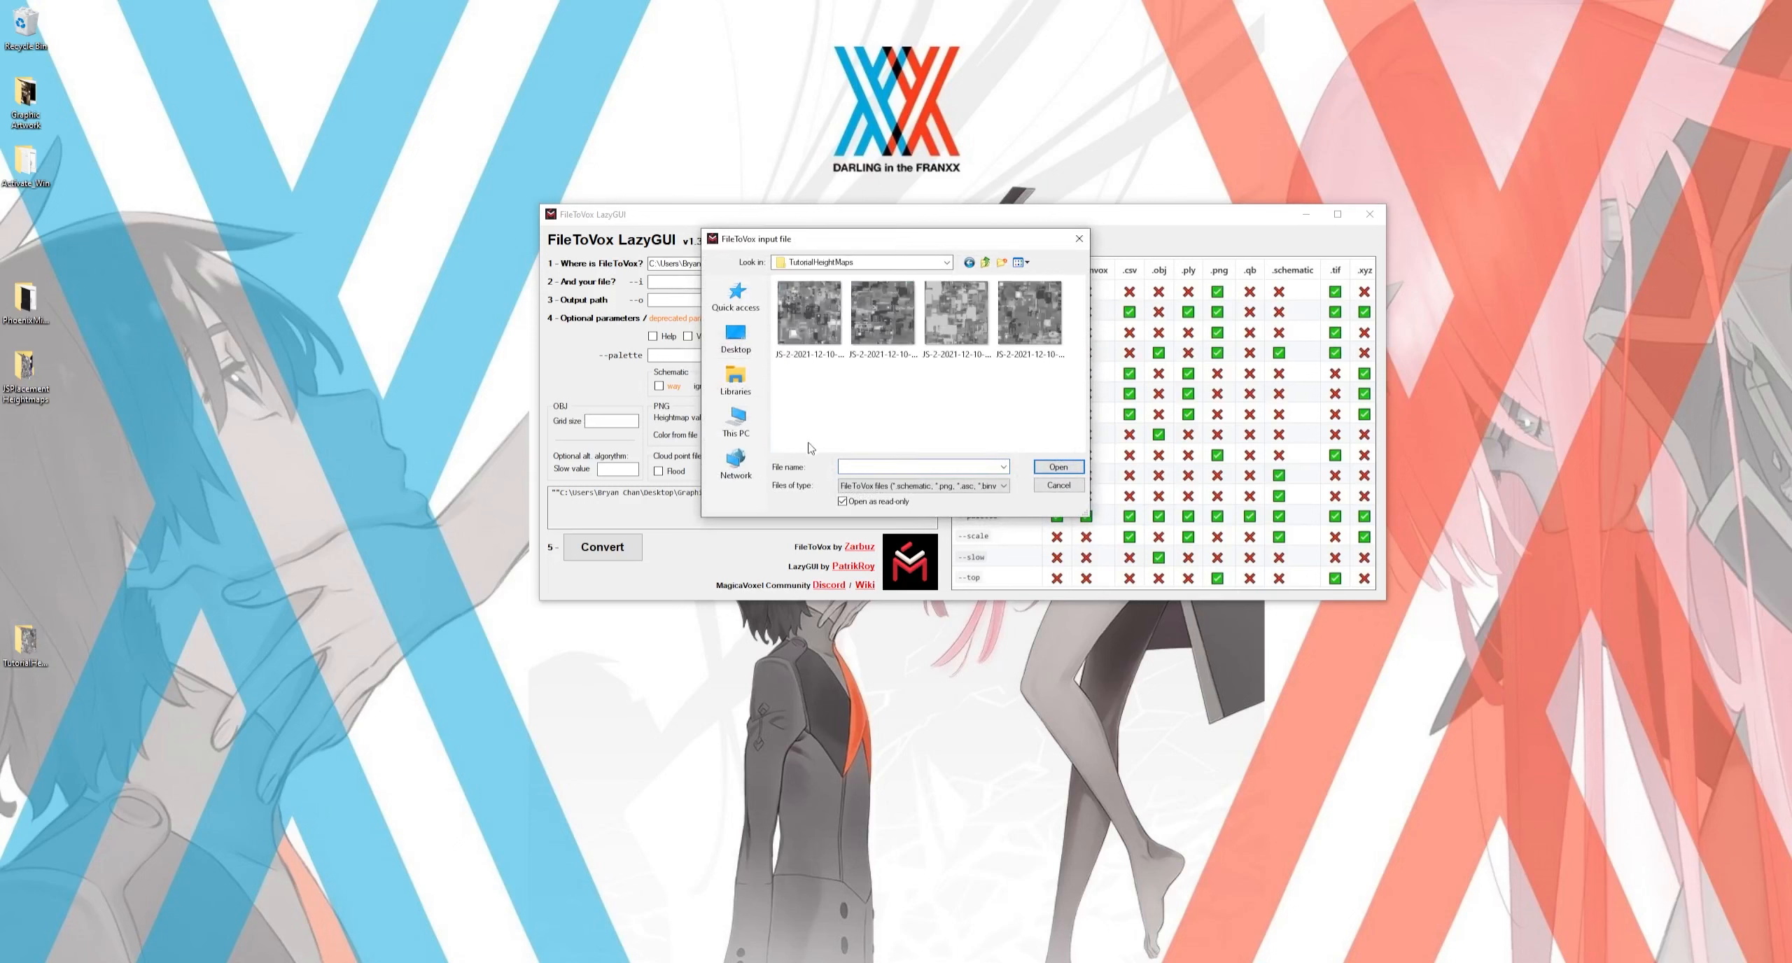
pyautogui.click(796, 333)
pyautogui.click(1050, 467)
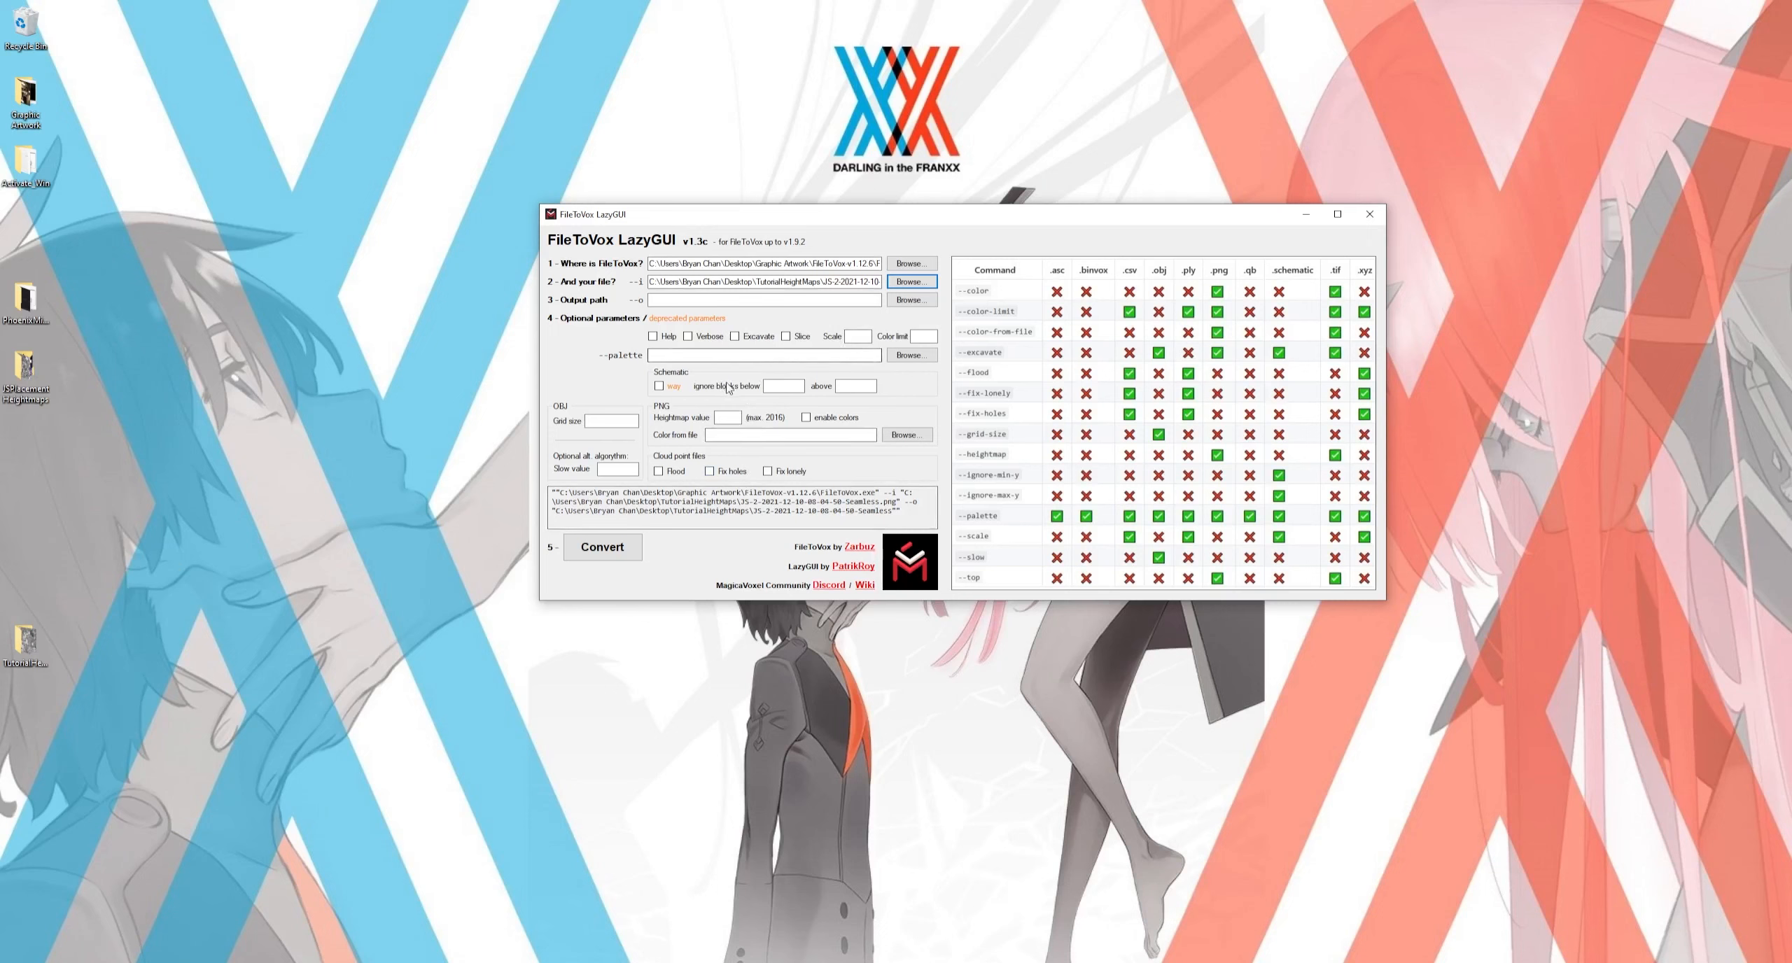
pyautogui.click(727, 417)
pyautogui.write('35')
pyautogui.click(634, 553)
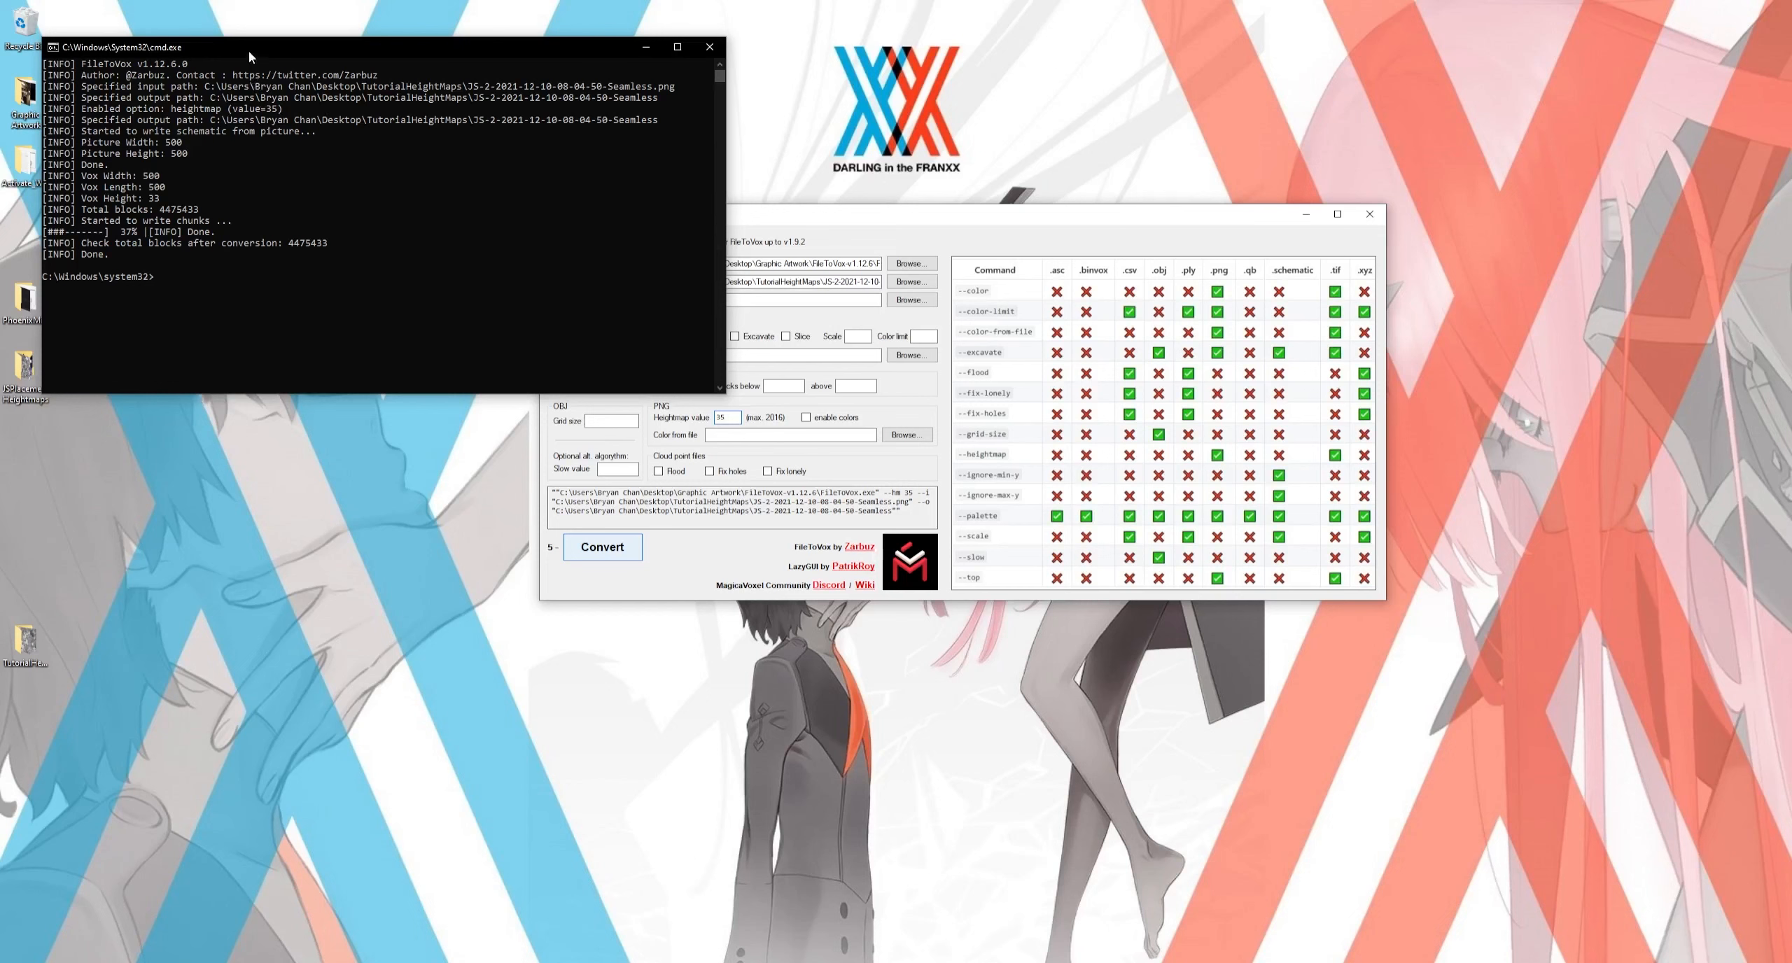
pyautogui.moveTo(249, 50); pyautogui.dragTo(644, 81)
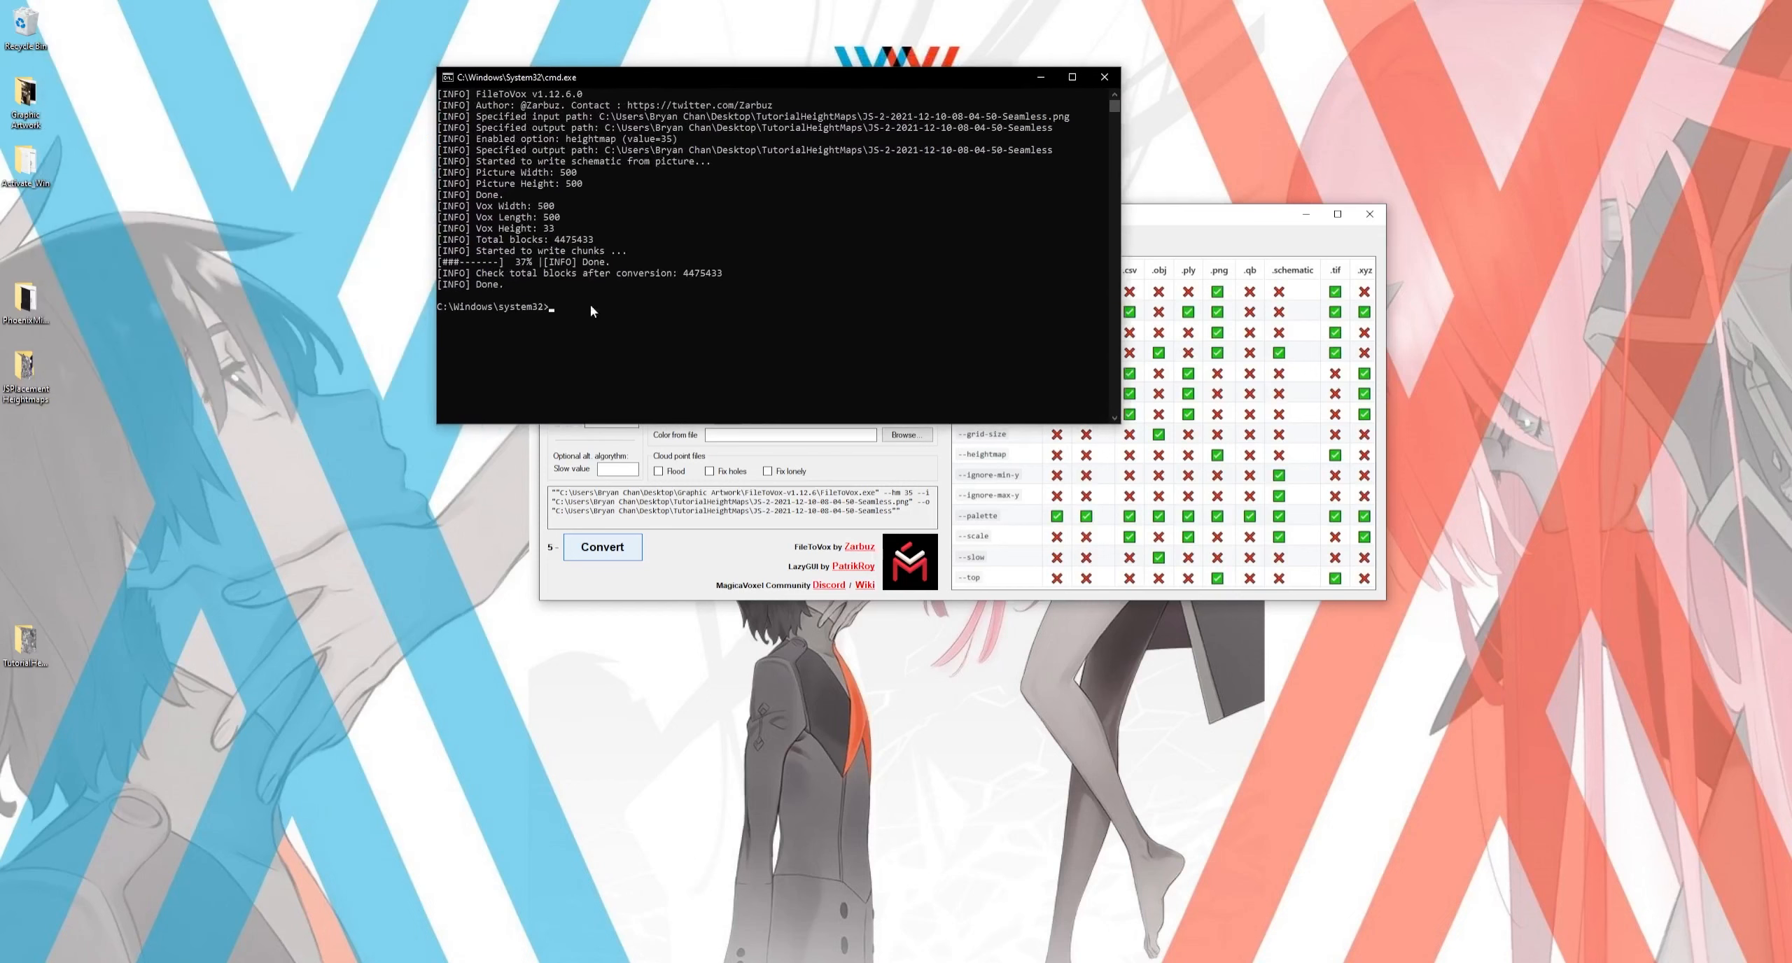
pyautogui.moveTo(612, 78); pyautogui.dragTo(1110, 74)
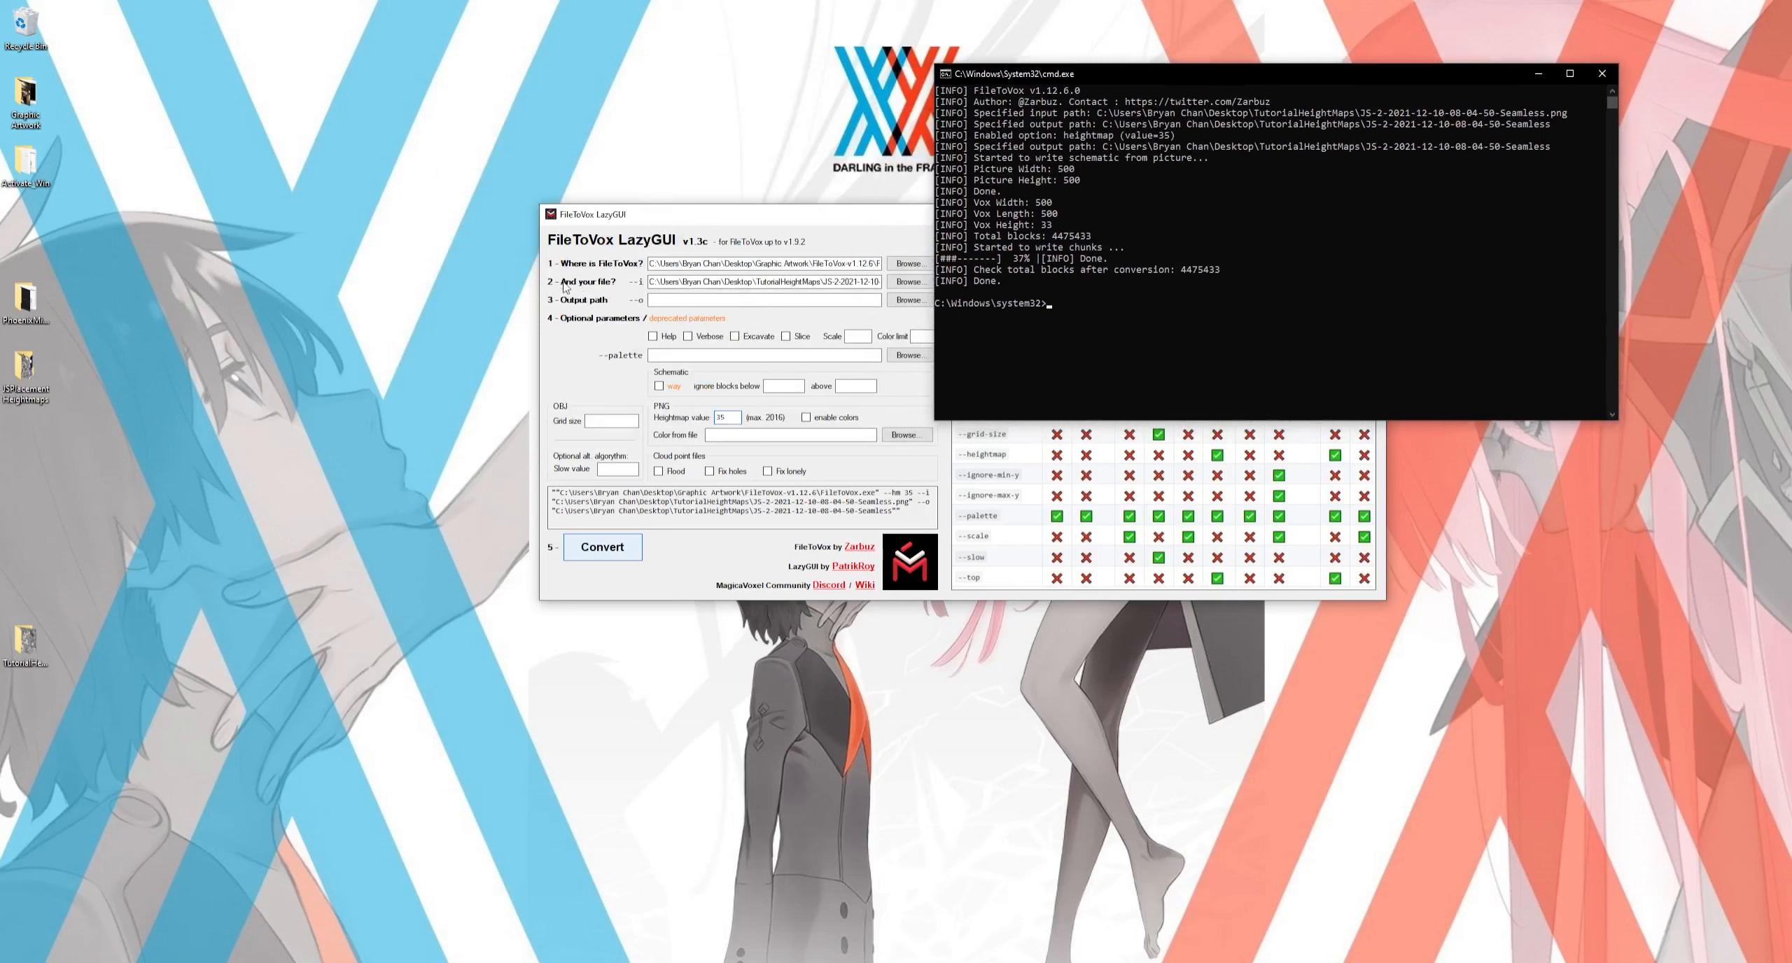
pyautogui.doubleClick(26, 643)
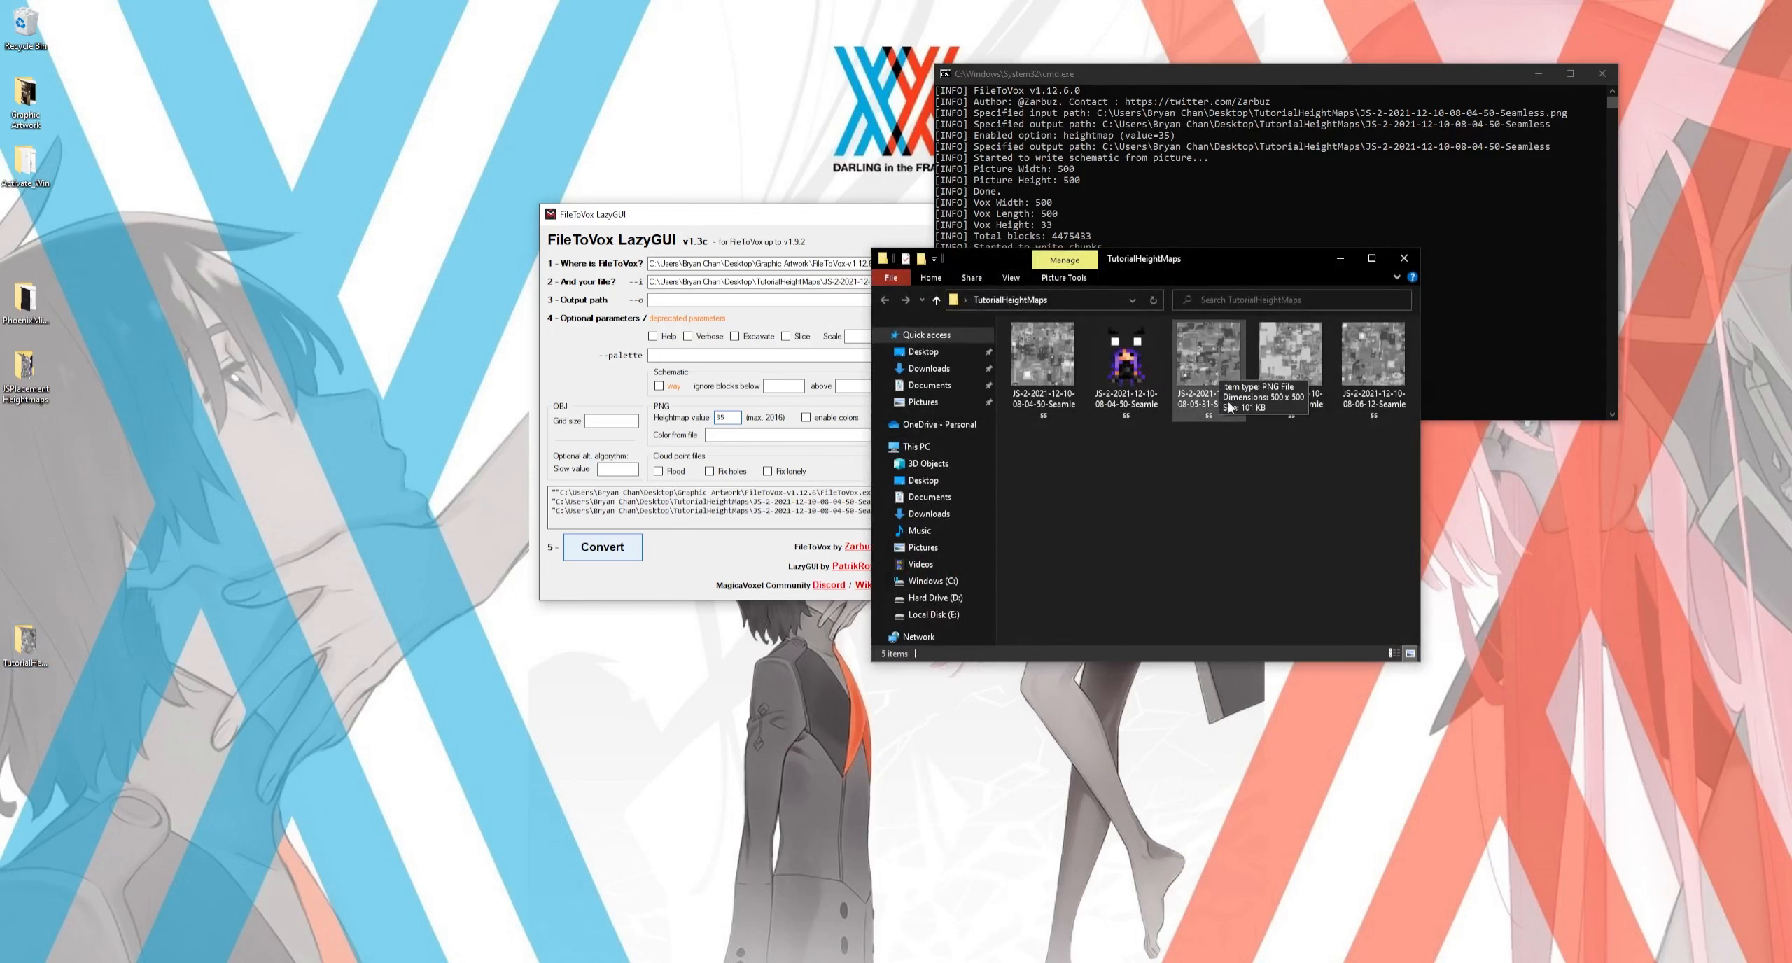
pyautogui.press('super+Up')
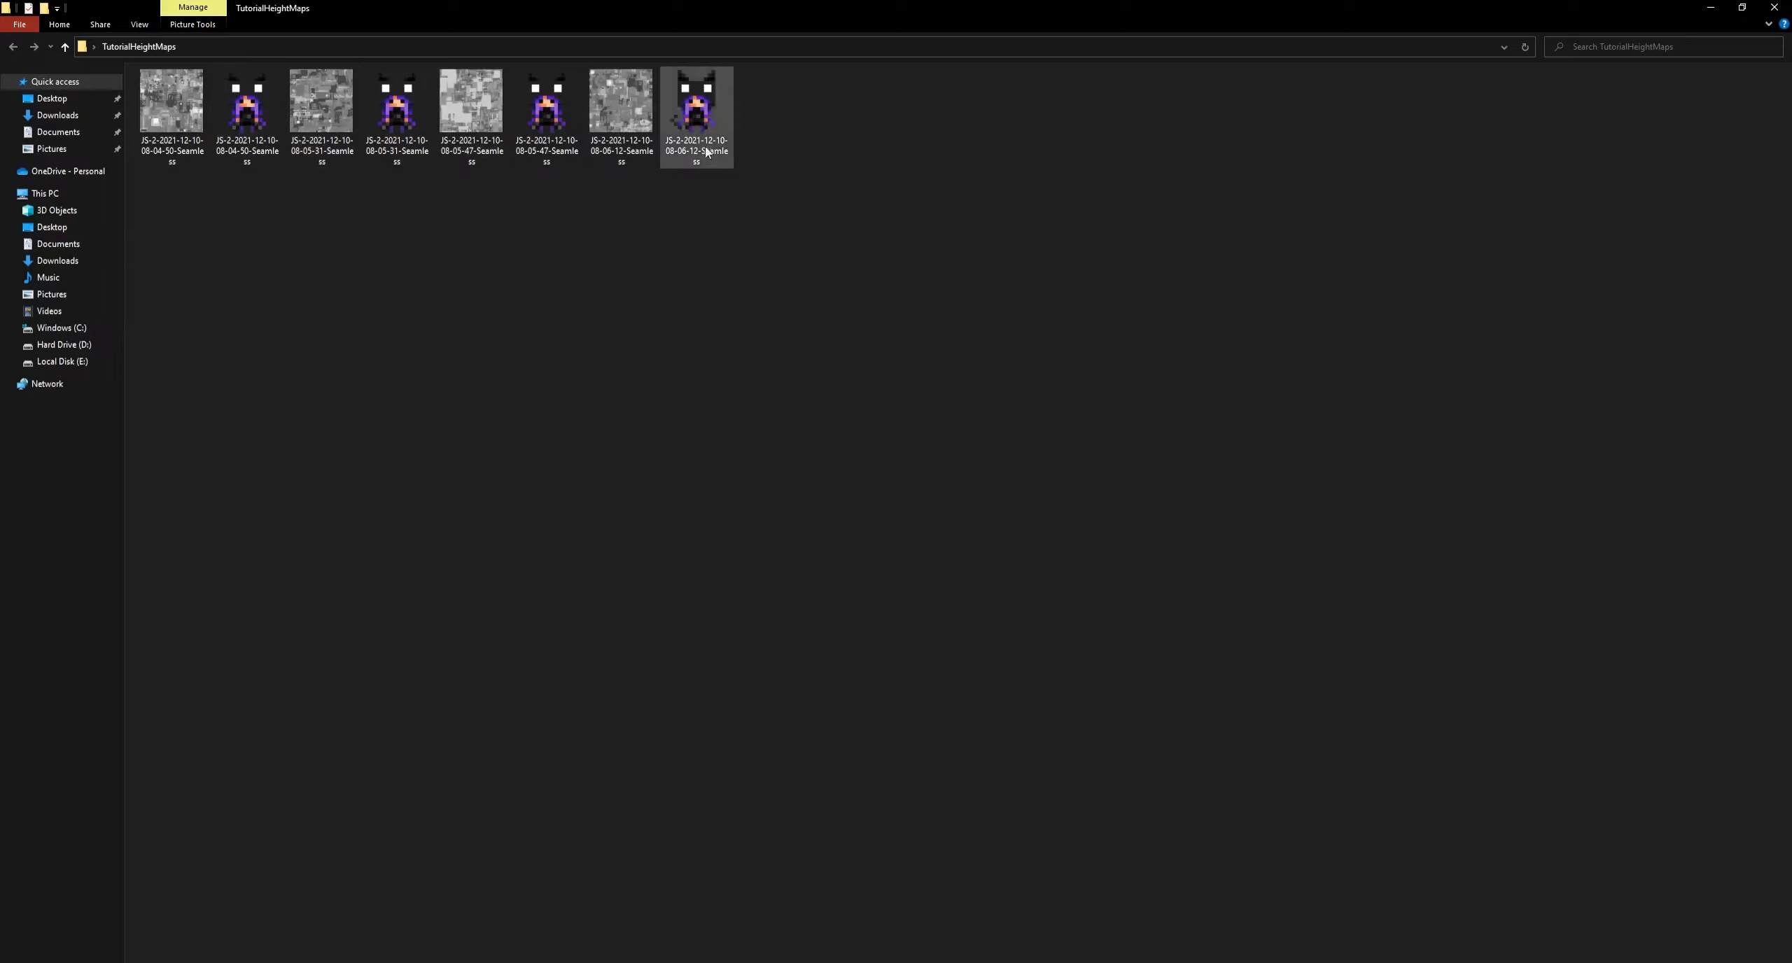
pyautogui.doubleClick(256, 143)
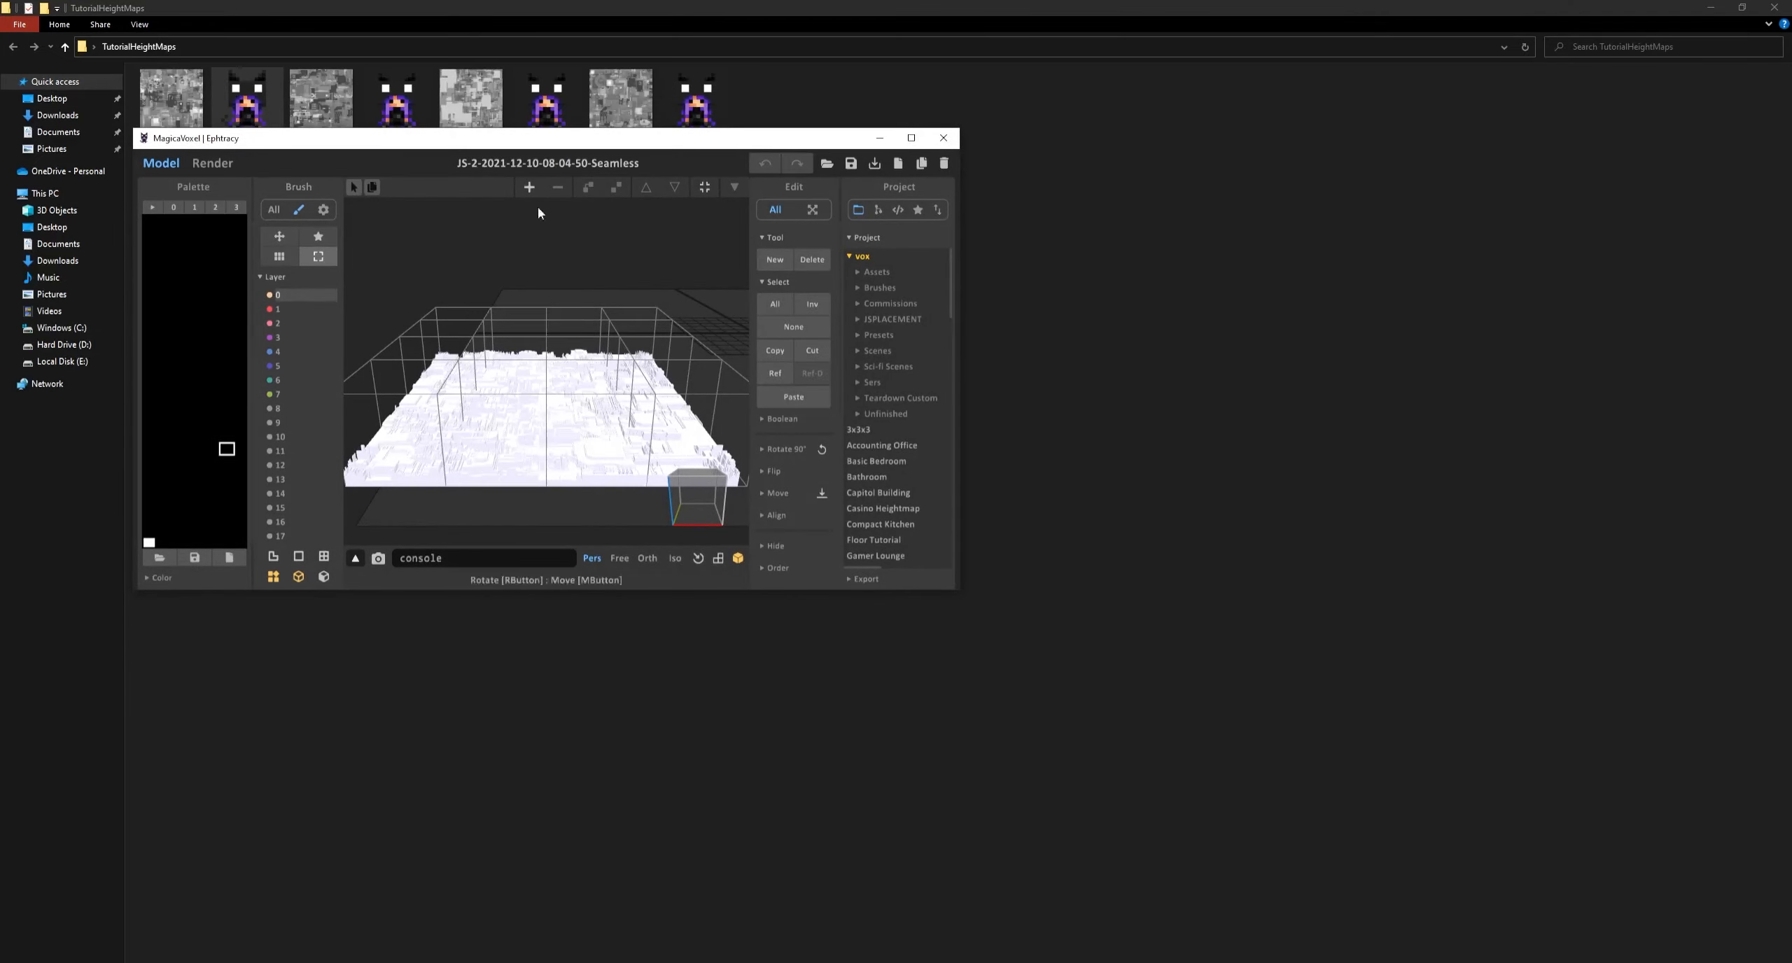
pyautogui.click(912, 138)
# Examine the converted heightmap model from several angles, including its relief and its subdivision into tiles.
pyautogui.moveTo(1004, 415); pyautogui.dragTo(786, 506, button='right')
pyautogui.moveTo(995, 459); pyautogui.dragTo(763, 381, button='right')
pyautogui.scroll(5, 963, 538)
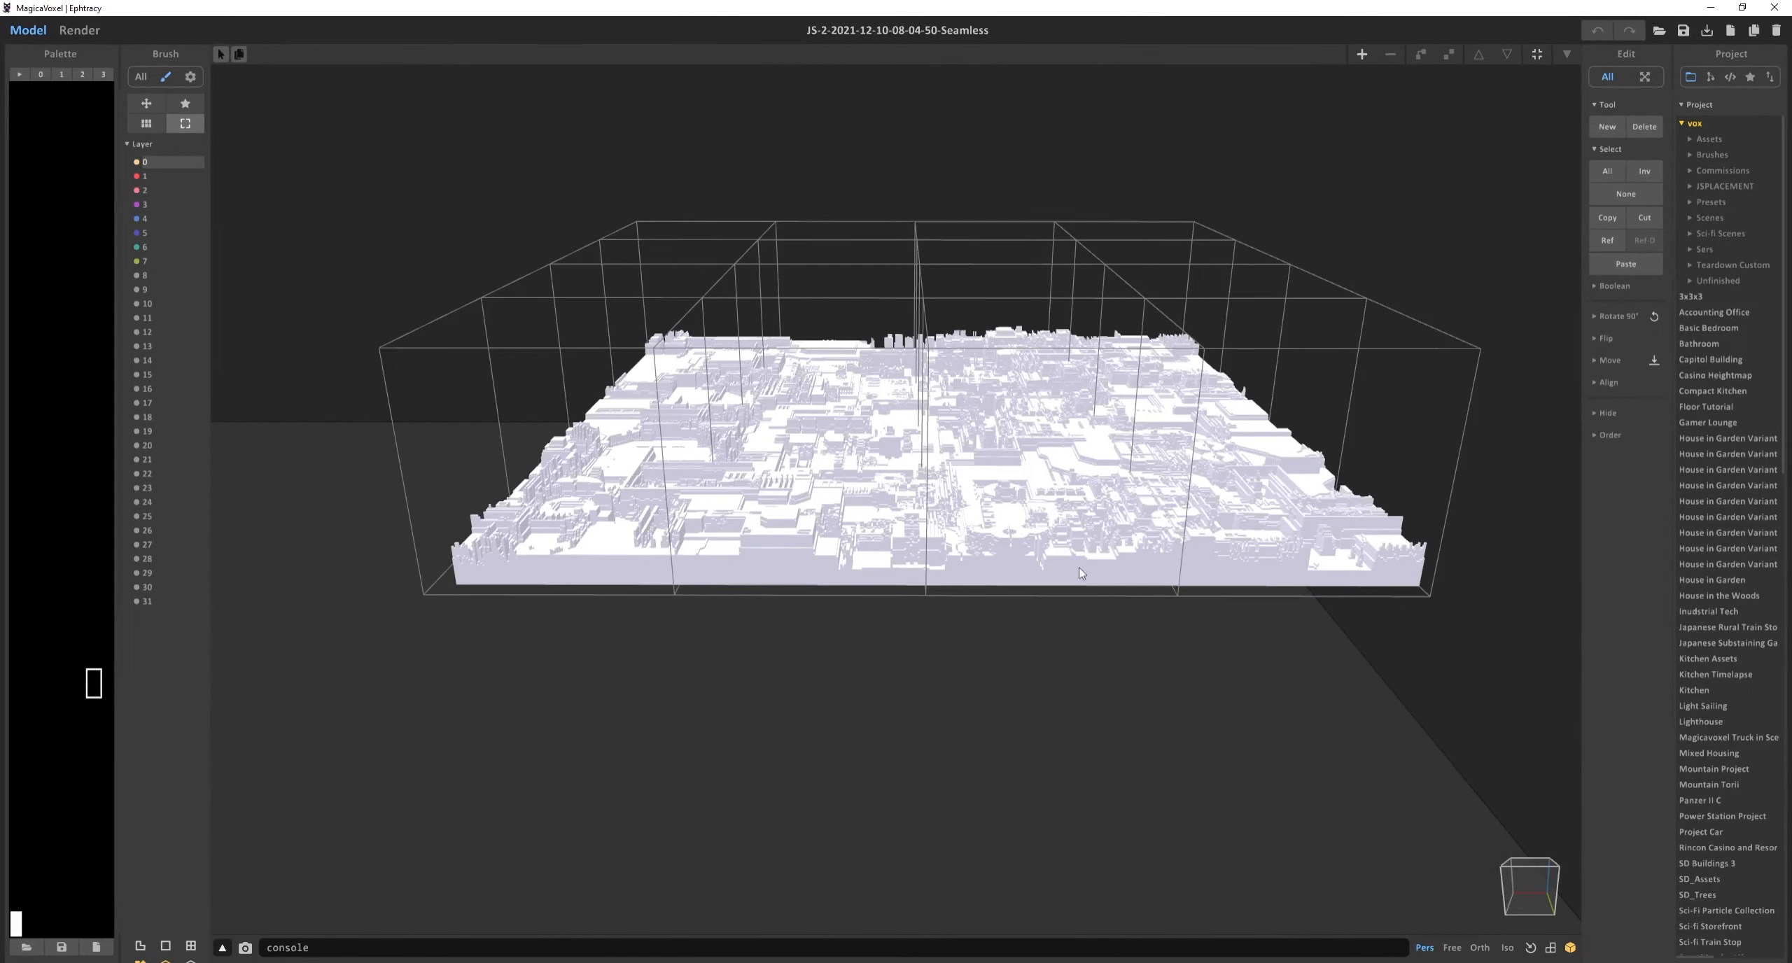
pyautogui.moveTo(1079, 573); pyautogui.dragTo(1058, 636, button='right')
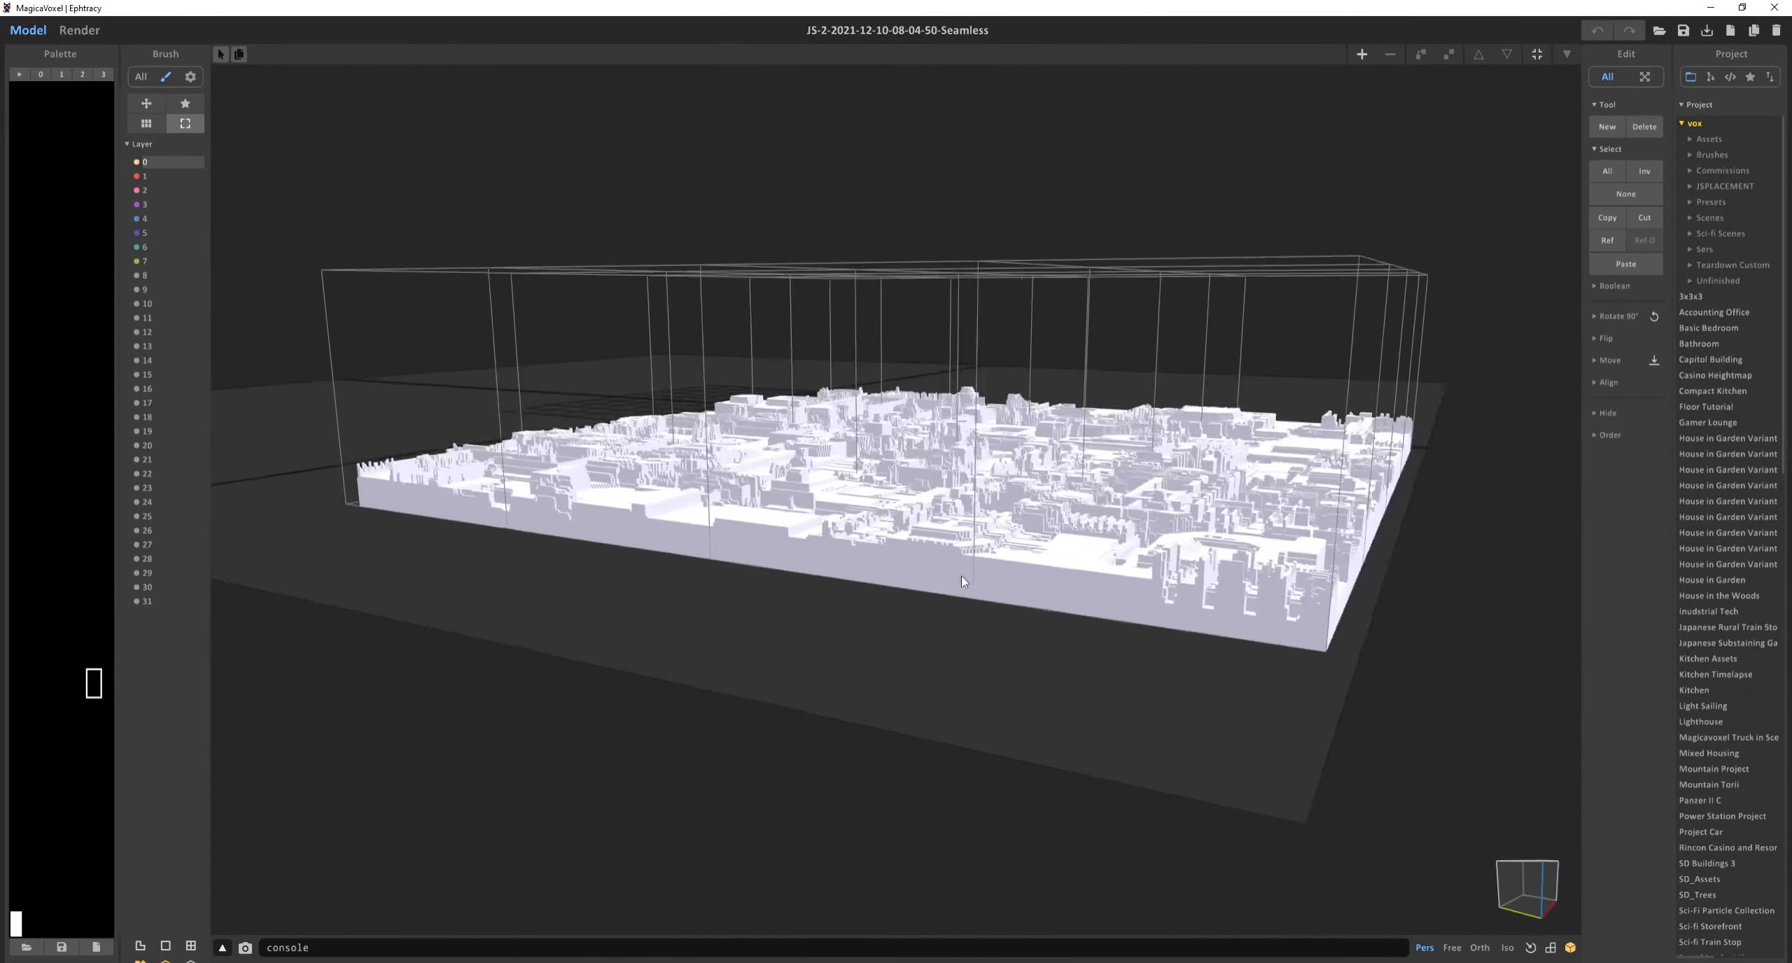
pyautogui.moveTo(961, 576); pyautogui.dragTo(843, 591, button='right')
pyautogui.moveTo(1129, 527); pyautogui.dragTo(1011, 566, button='right')
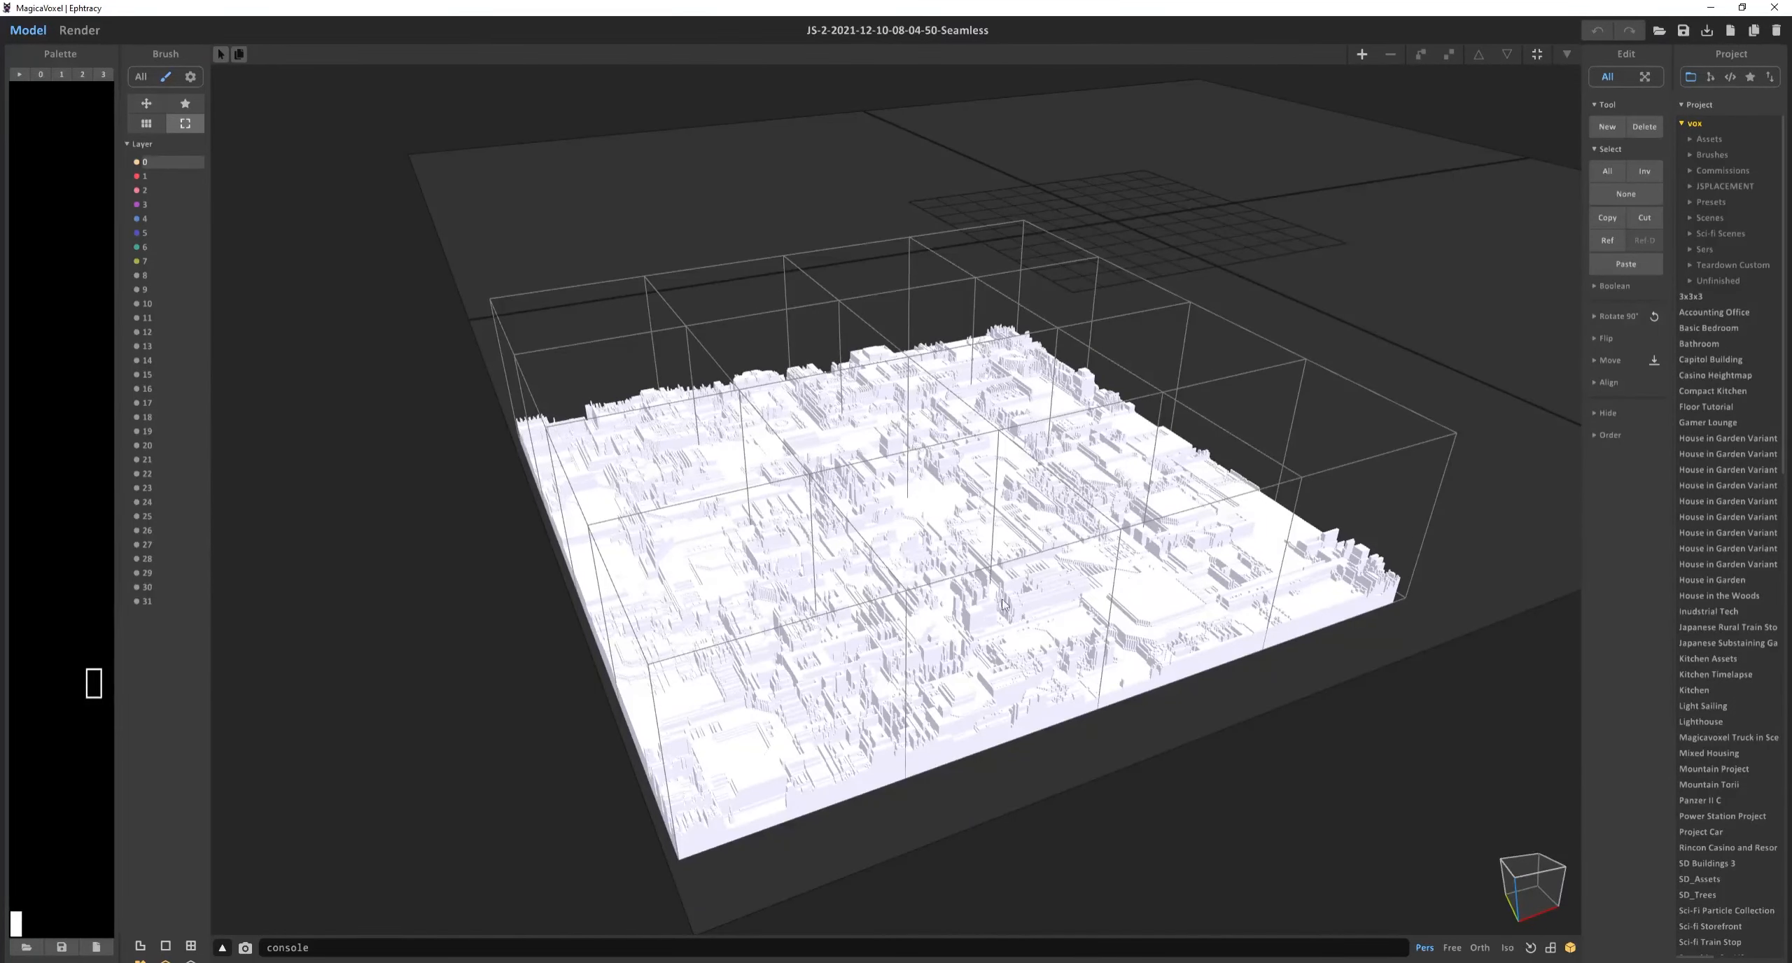
pyautogui.moveTo(1128, 508); pyautogui.dragTo(1028, 583, button='right')
# Try to merge all the heightmap tiles into a single object.
pyautogui.click(1076, 547)
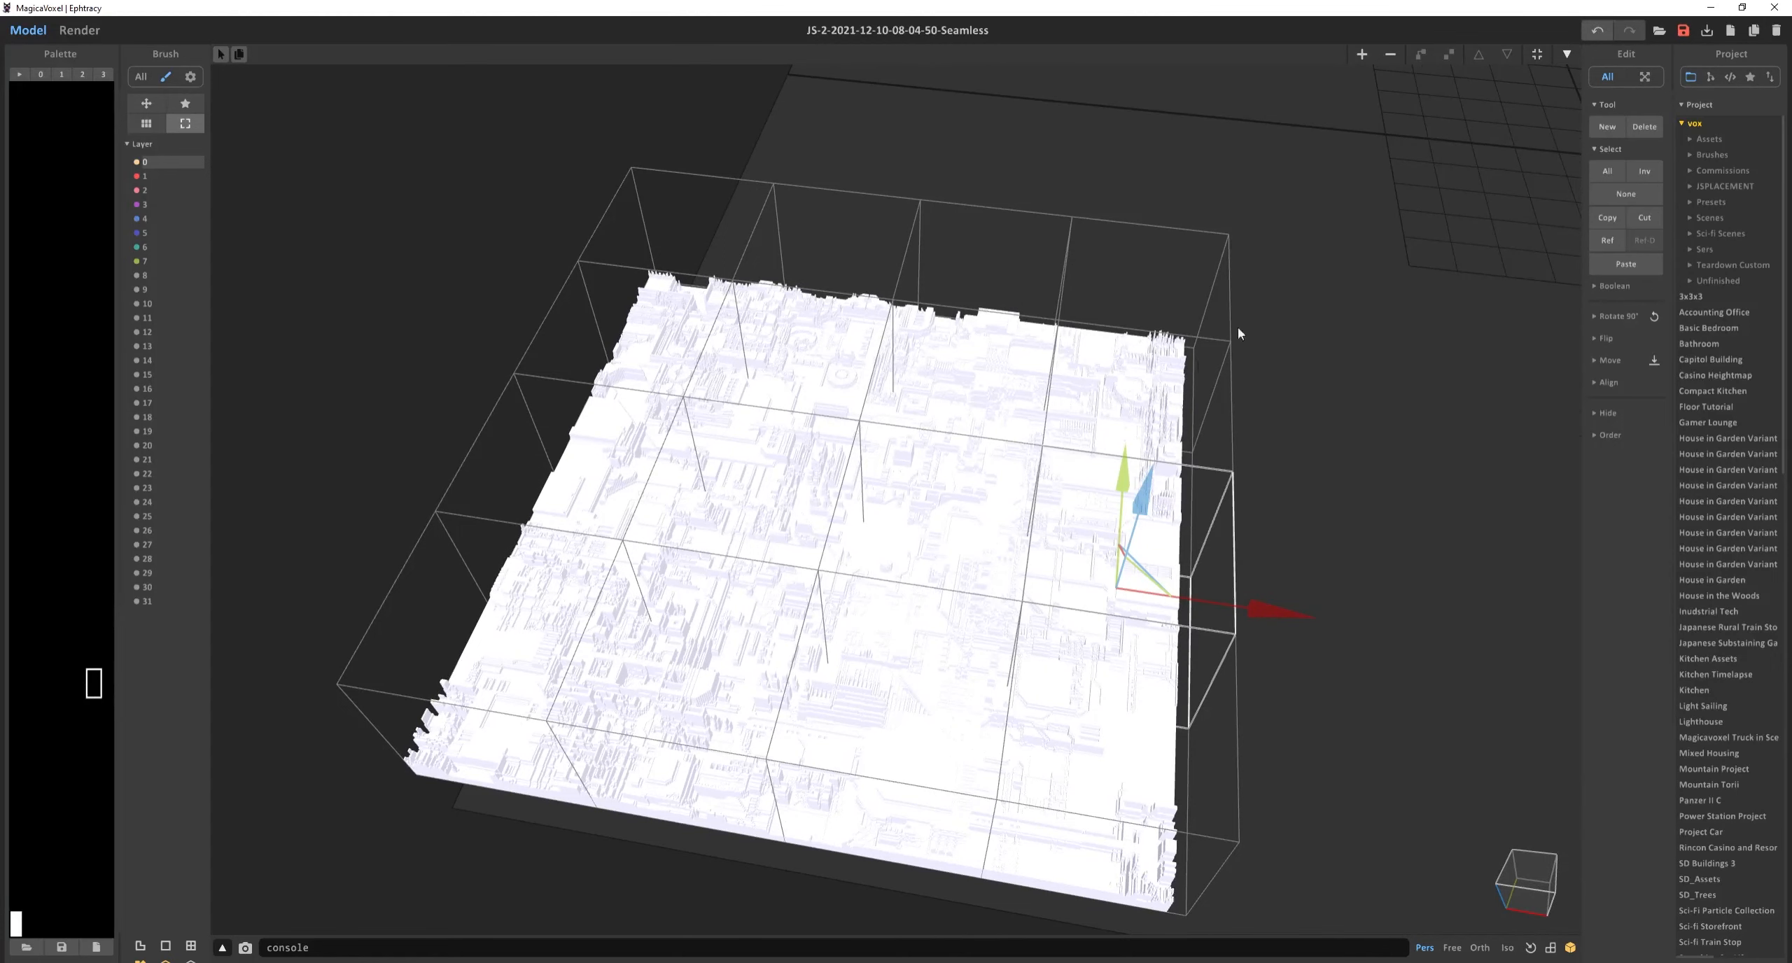
pyautogui.press('Tab')
pyautogui.press('Tab')
pyautogui.moveTo(790, 395); pyautogui.dragTo(974, 482, button='right')
pyautogui.hotkey('ctrl', 'a')
pyautogui.hotkey('ctrl', 'u')
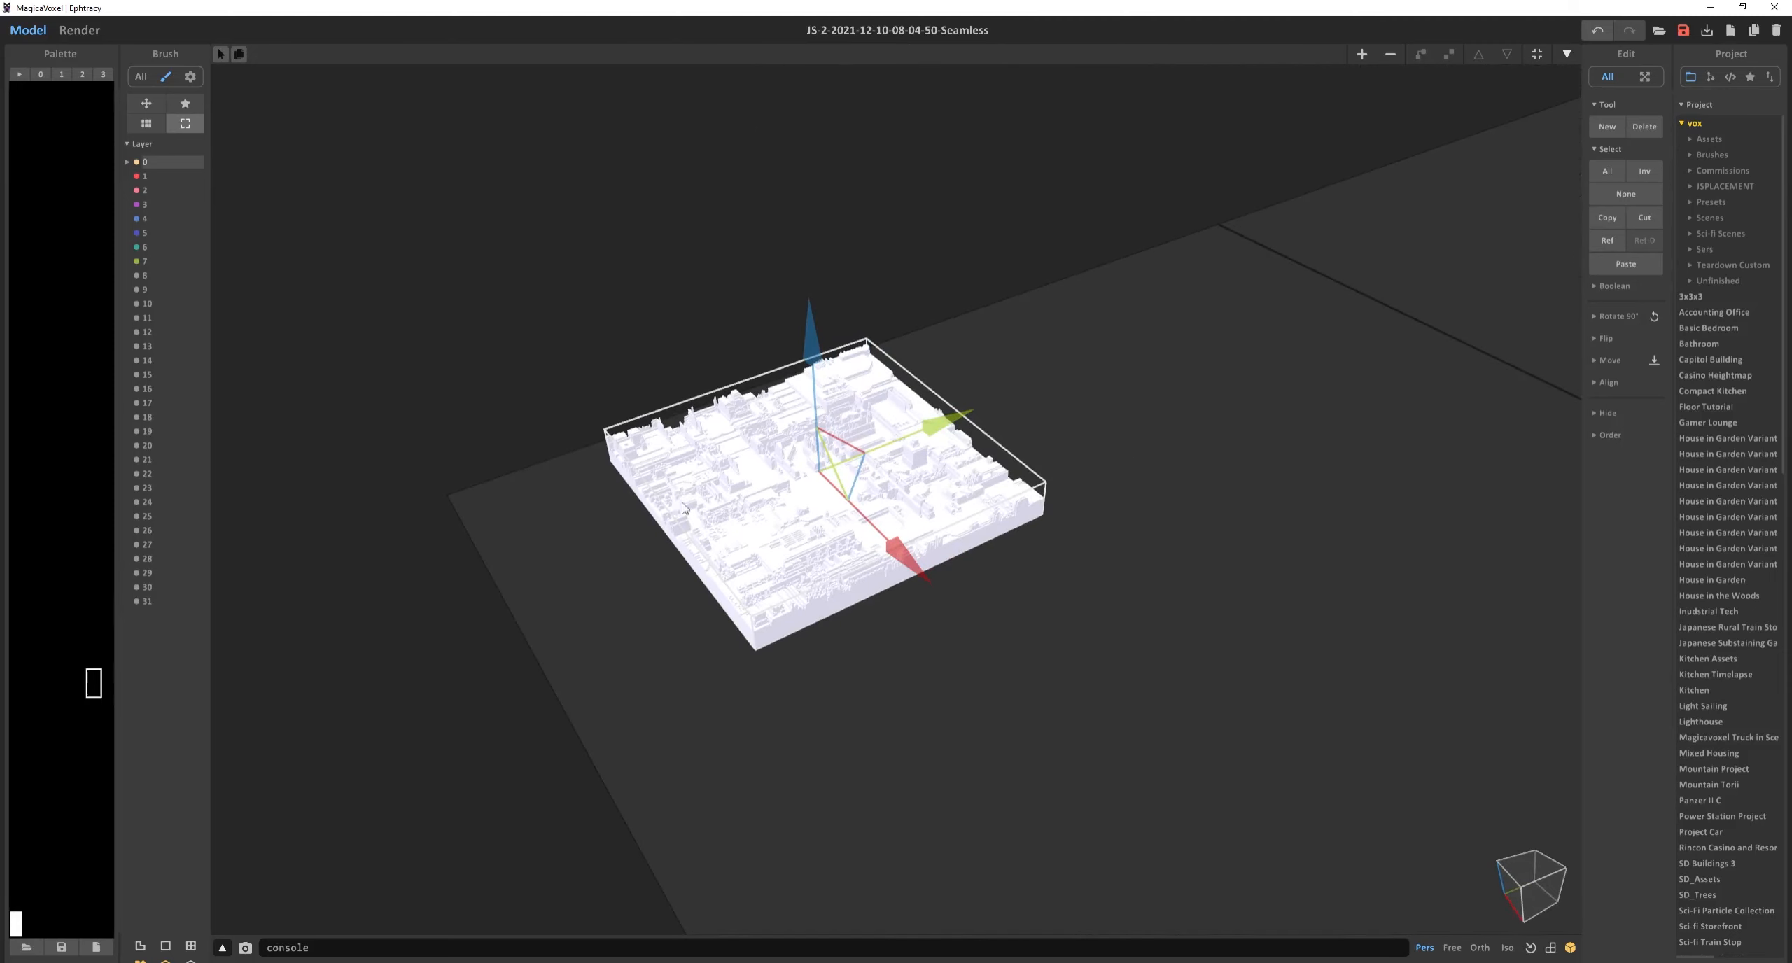
pyautogui.moveTo(1026, 483); pyautogui.dragTo(1170, 499, button='right')
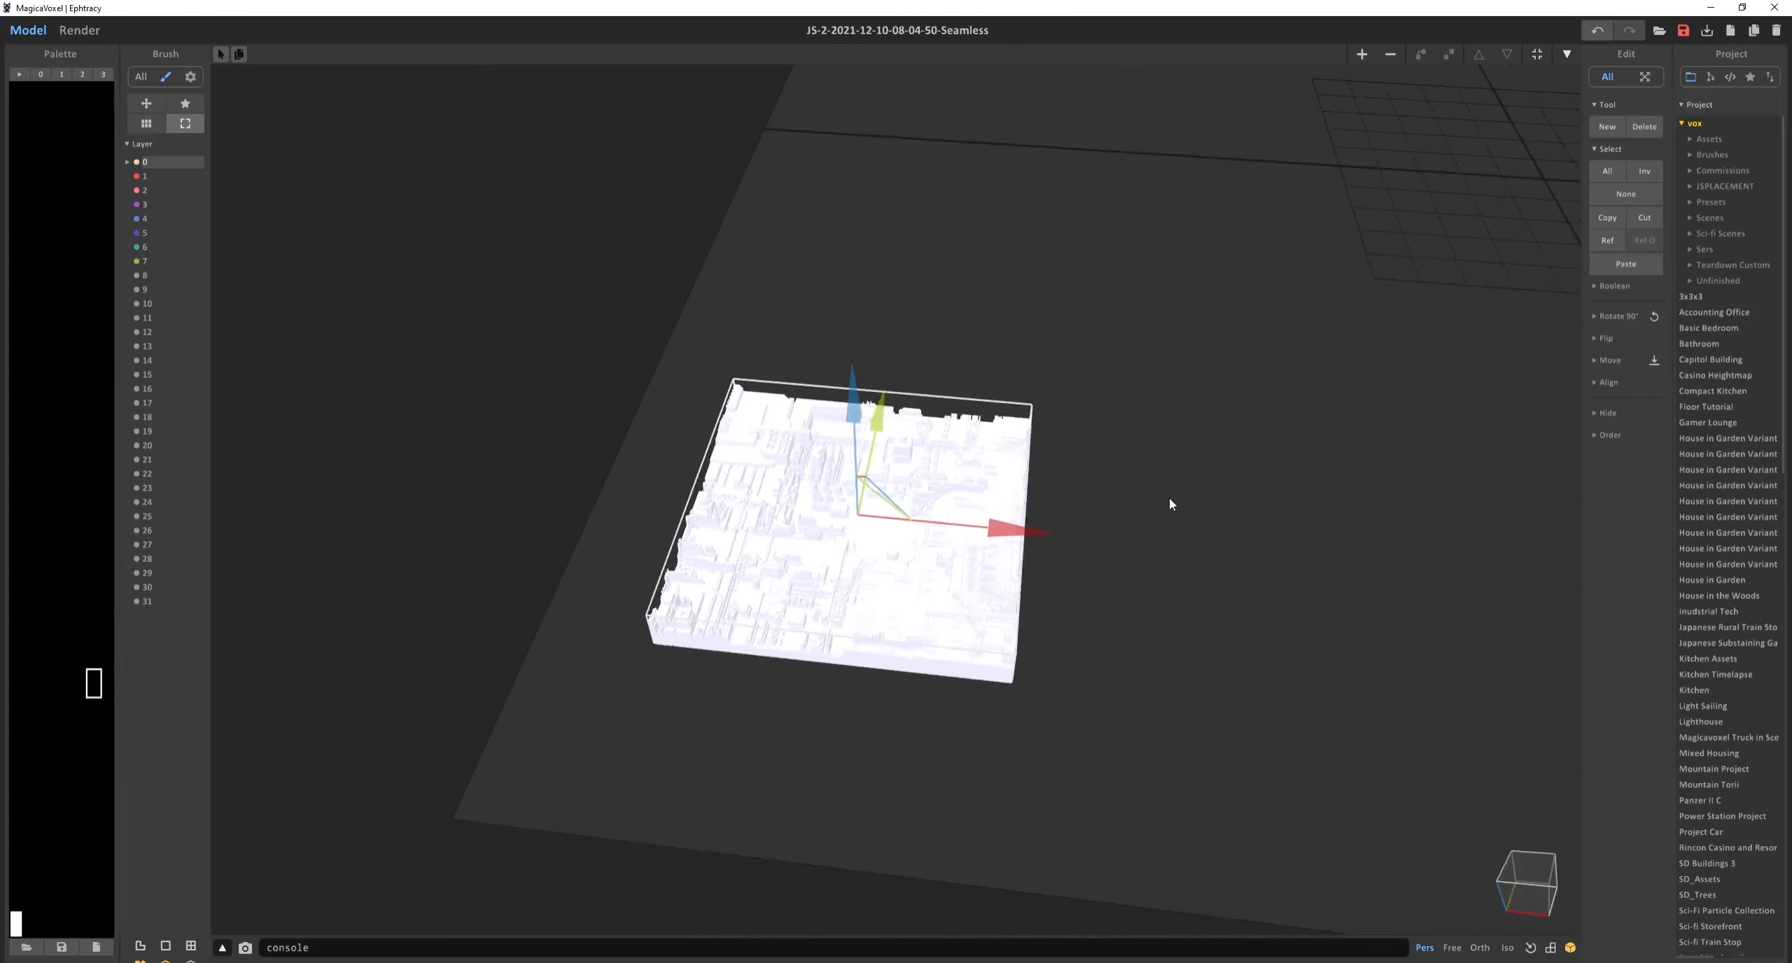
pyautogui.hotkey('ctrl', 'z')
# Add three neighbouring tiles to the selected corner tile and merge the four into one object.
pyautogui.moveTo(918, 546)
pyautogui.mouseDown(button='right')
pyautogui.moveTo(952, 519)
pyautogui.moveTo(908, 522)
pyautogui.mouseUp(button='right')
pyautogui.scroll(3, 909, 526)
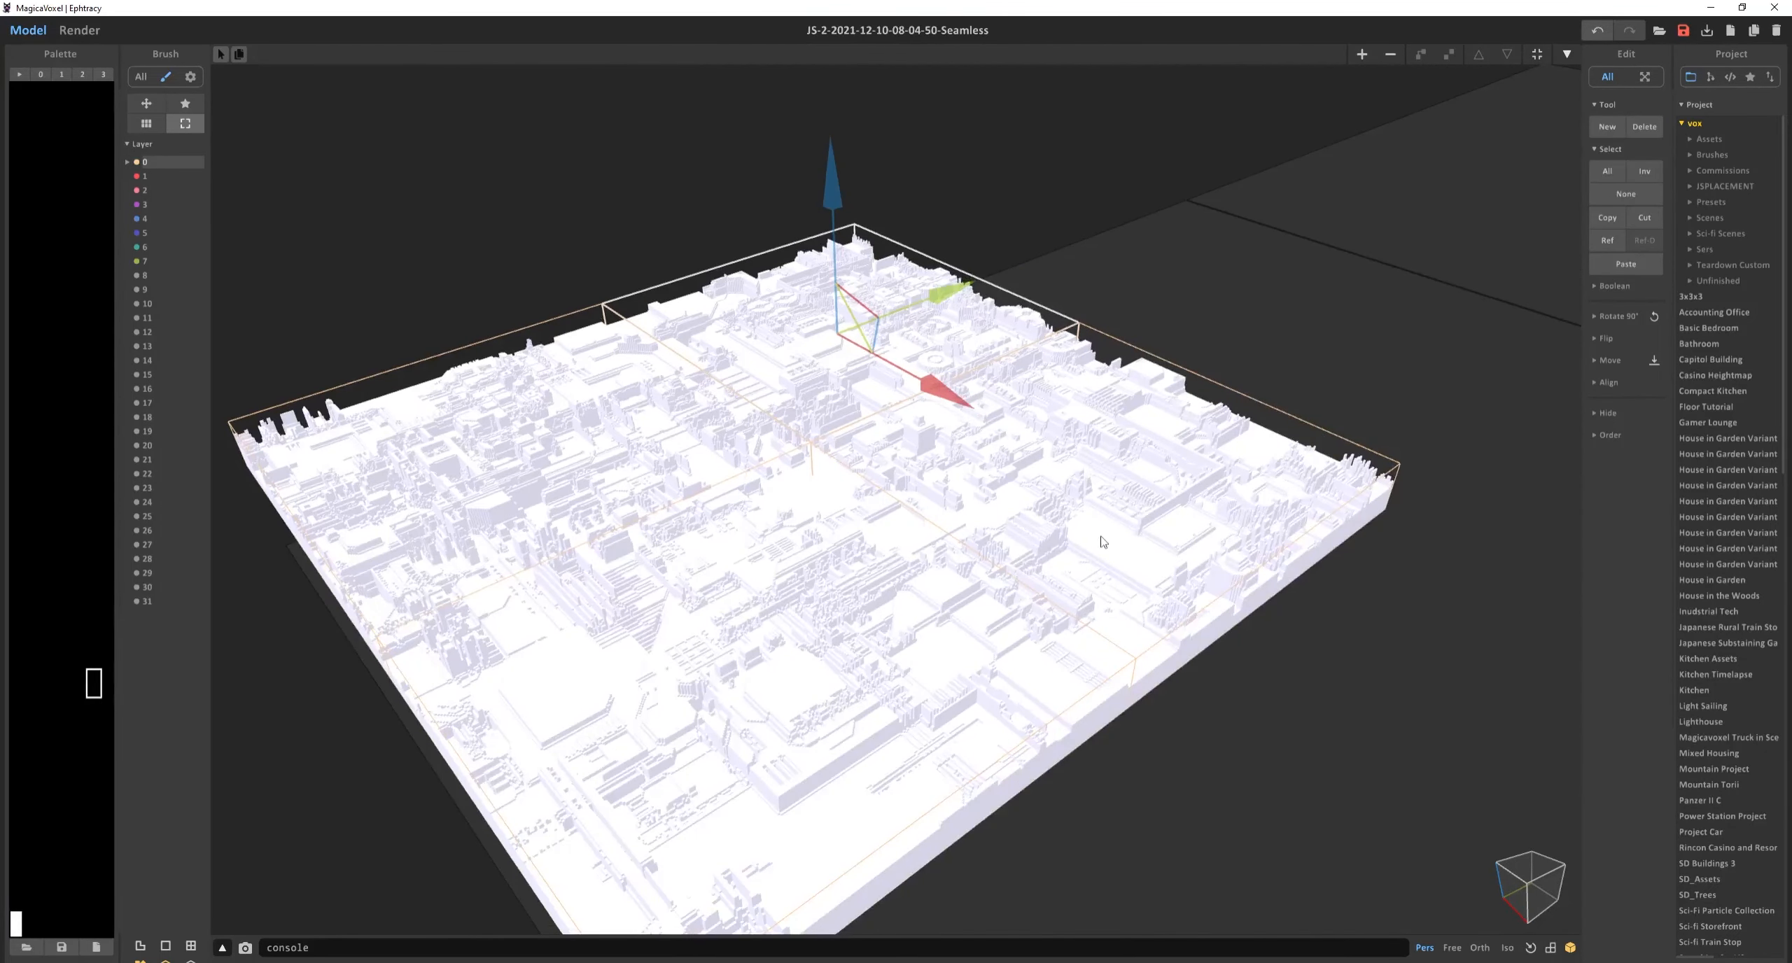
pyautogui.keyDown('shift'); pyautogui.click(1043, 464); pyautogui.keyUp('shift')
pyautogui.keyDown('shift'); pyautogui.click(833, 581); pyautogui.keyUp('shift')
pyautogui.keyDown('shift'); pyautogui.click(651, 455); pyautogui.keyUp('shift')
pyautogui.hotkey('ctrl', 'u')
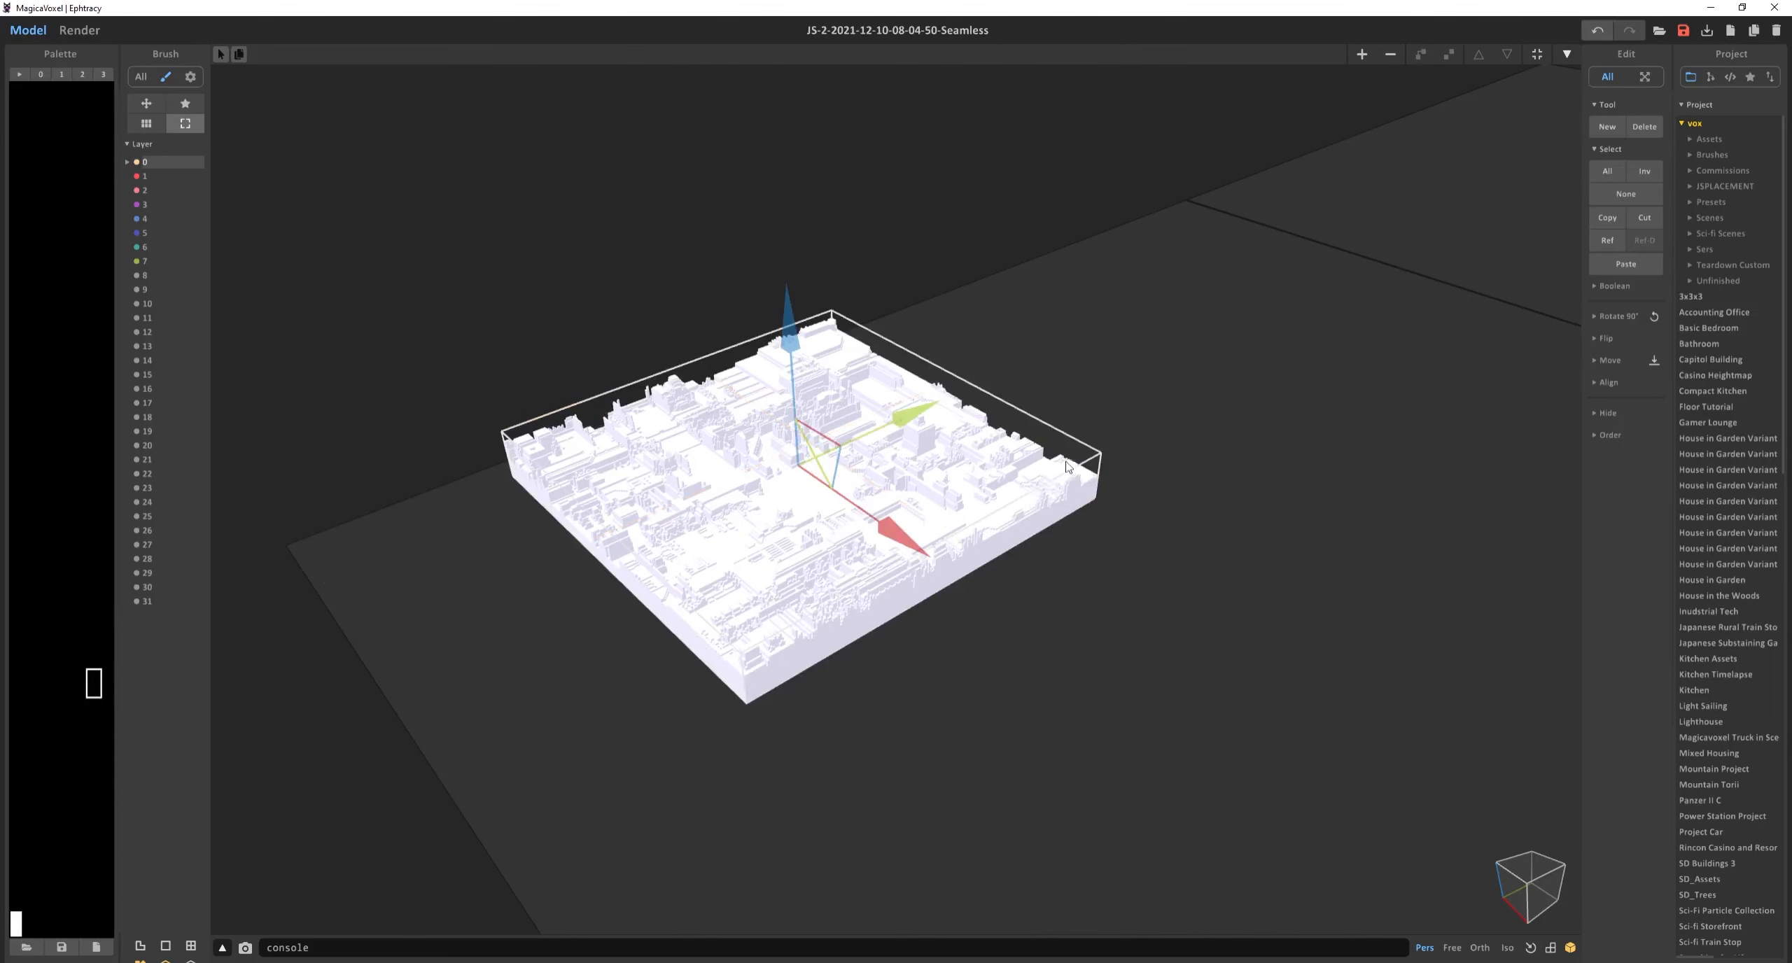
# Edit the merged tile, lower the upper limit of its volume to a height of 20 voxels, and return to the scene.
pyautogui.moveTo(1019, 500); pyautogui.dragTo(838, 553, button='right')
pyautogui.scroll(3, 935, 483)
pyautogui.press('Tab')
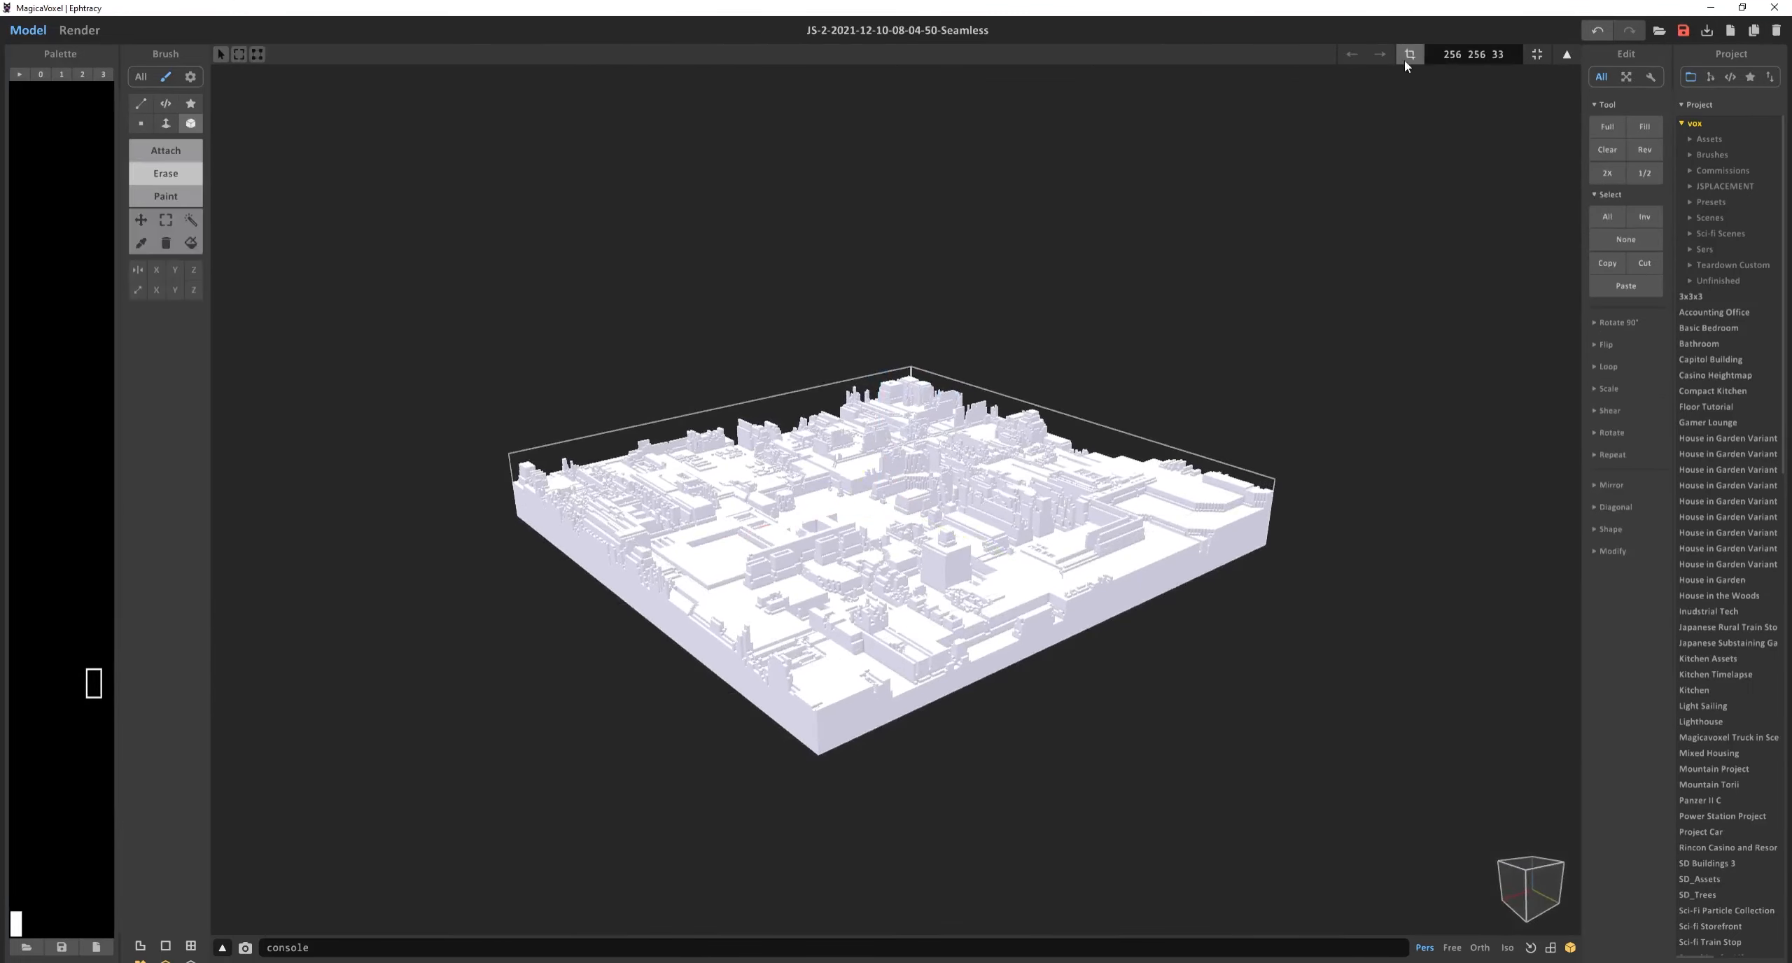
pyautogui.scroll(3, 875, 459)
pyautogui.moveTo(819, 488); pyautogui.dragTo(918, 416, button='right')
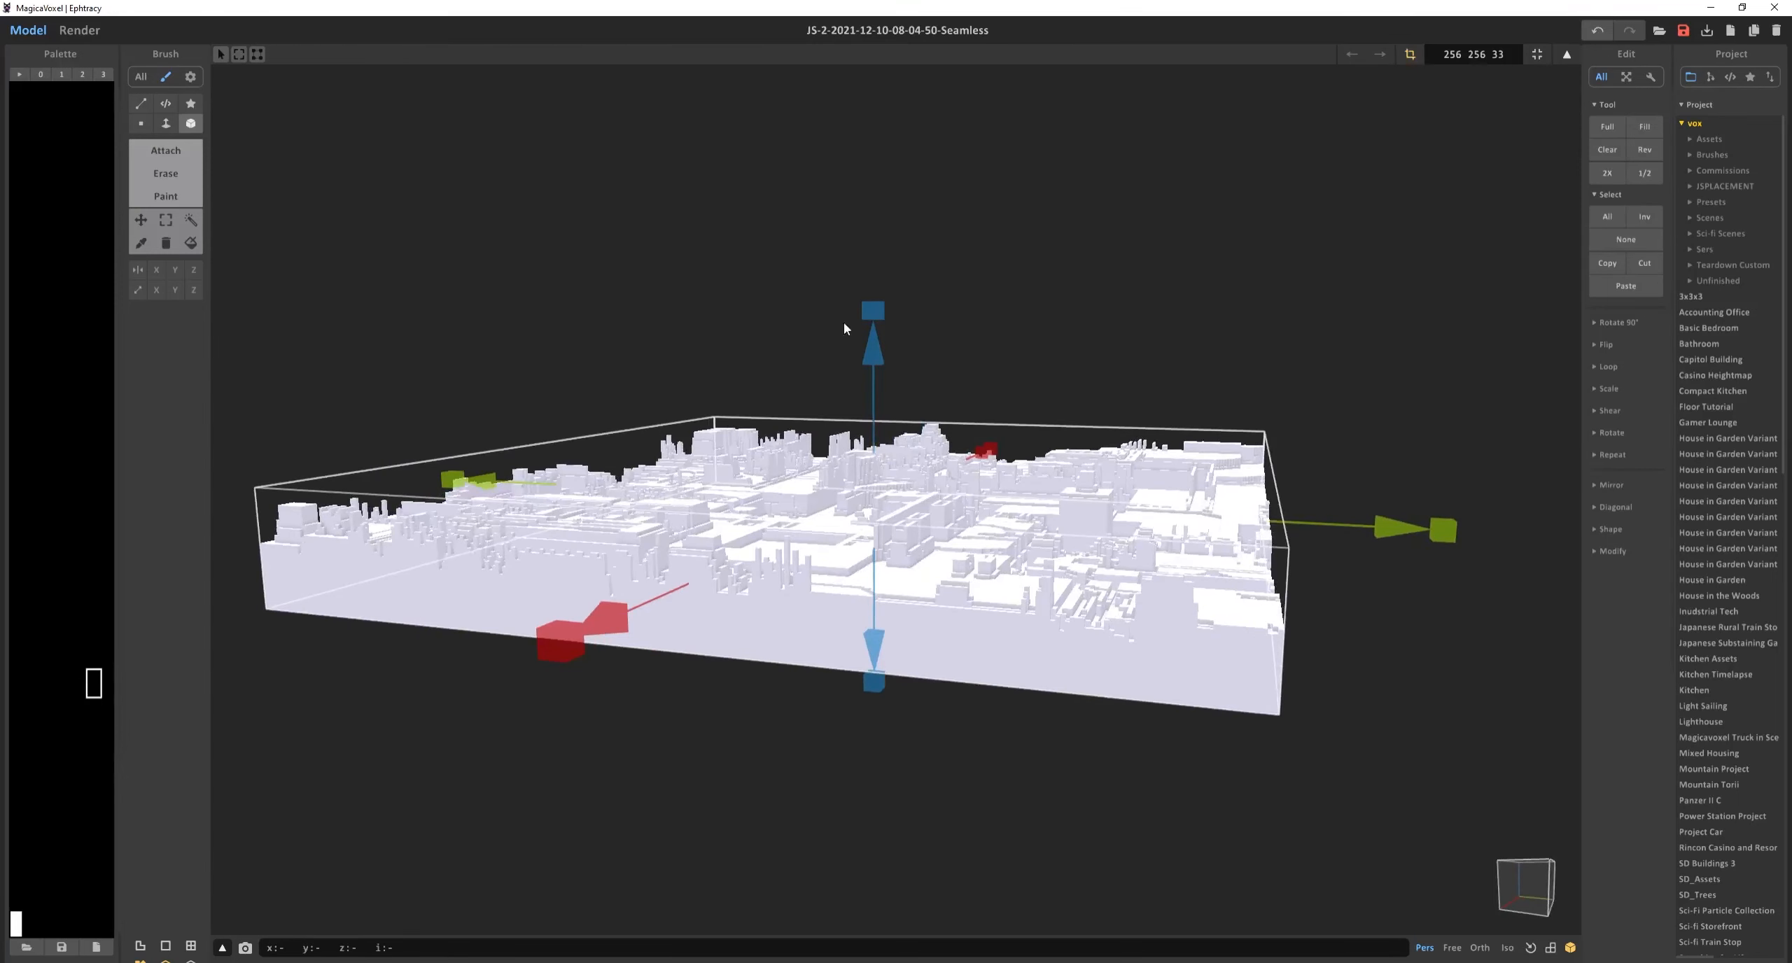
pyautogui.moveTo(882, 317); pyautogui.dragTo(890, 359)
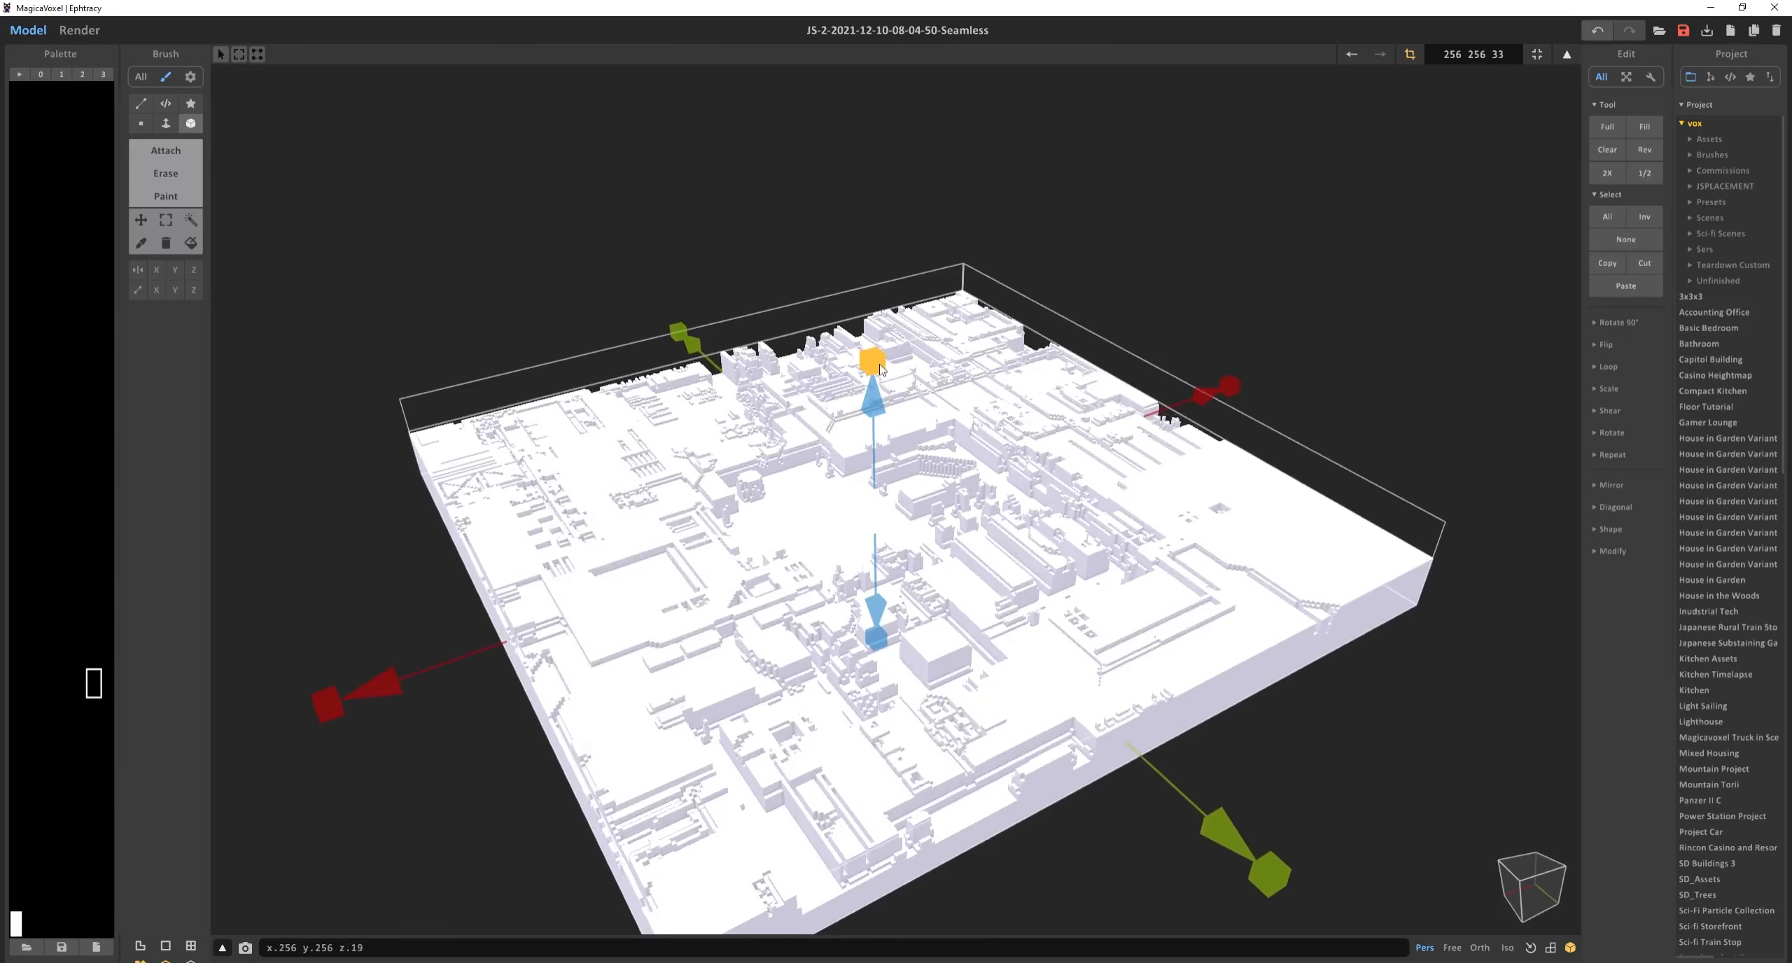
pyautogui.moveTo(886, 367); pyautogui.dragTo(899, 365)
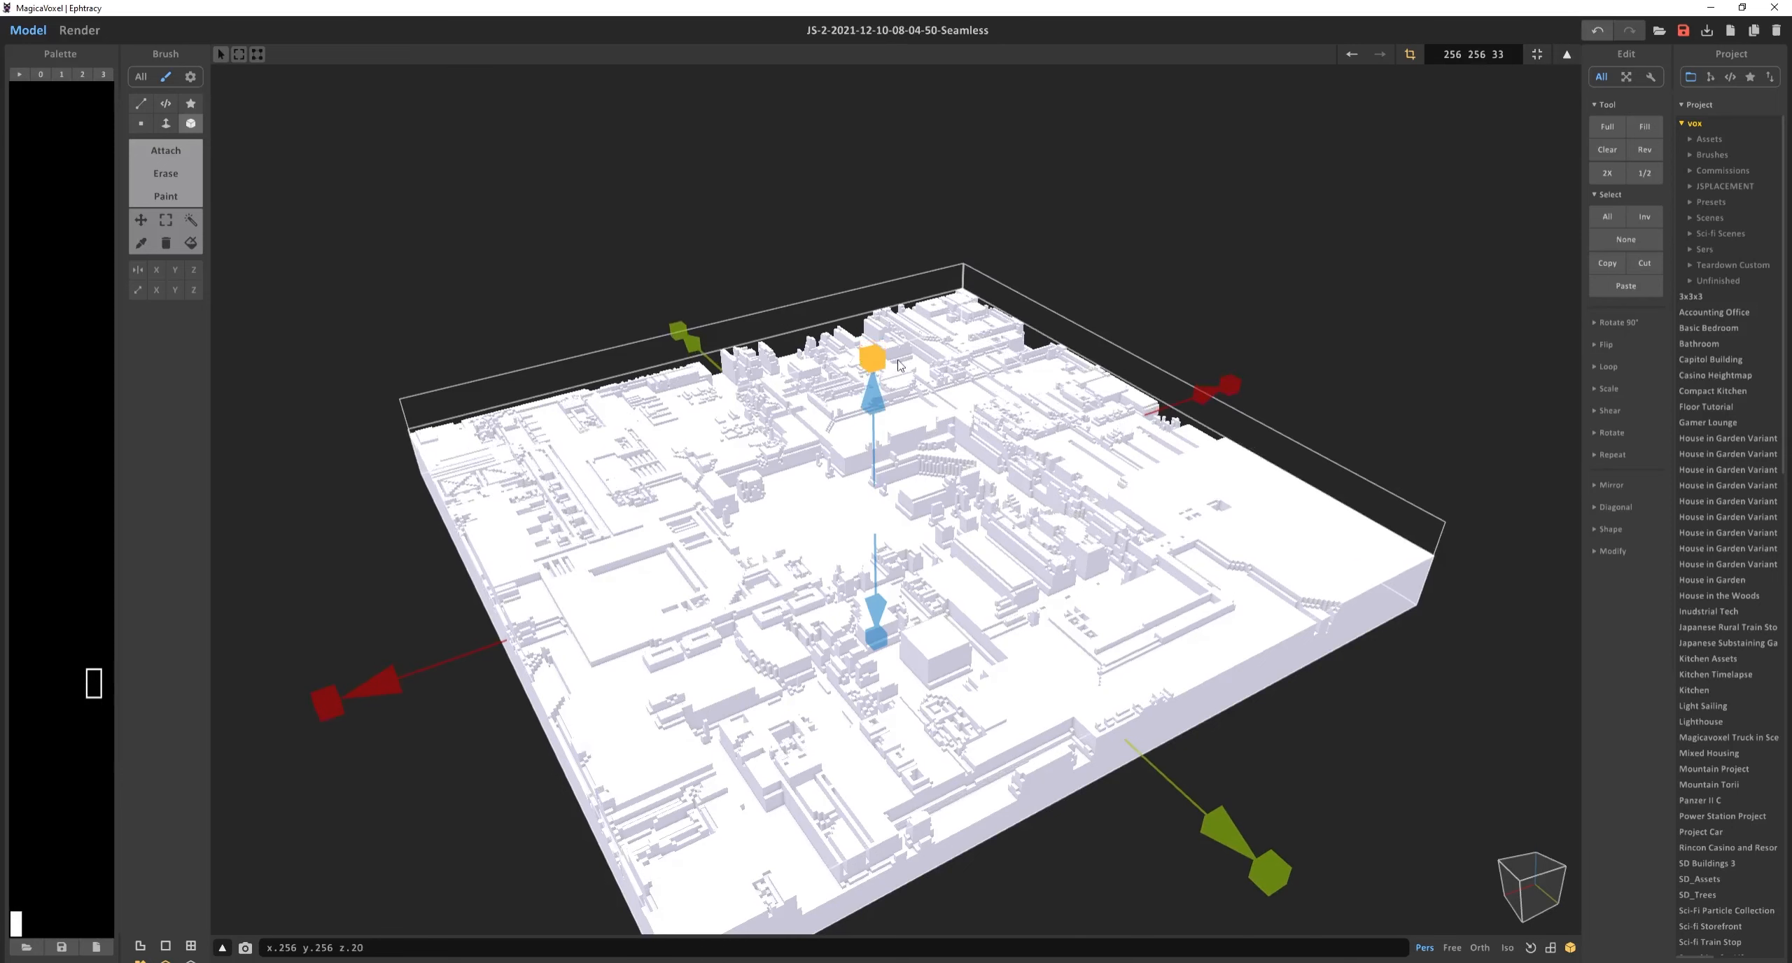
pyautogui.moveTo(901, 366); pyautogui.dragTo(756, 399, button='right')
pyautogui.scroll(-3, 840, 448)
pyautogui.press('Tab')
# Move the shortened tile onto the grid at the centre of the ground plane and save the model.
pyautogui.scroll(-5, 889, 454)
pyautogui.moveTo(903, 455); pyautogui.dragTo(866, 503, button='right')
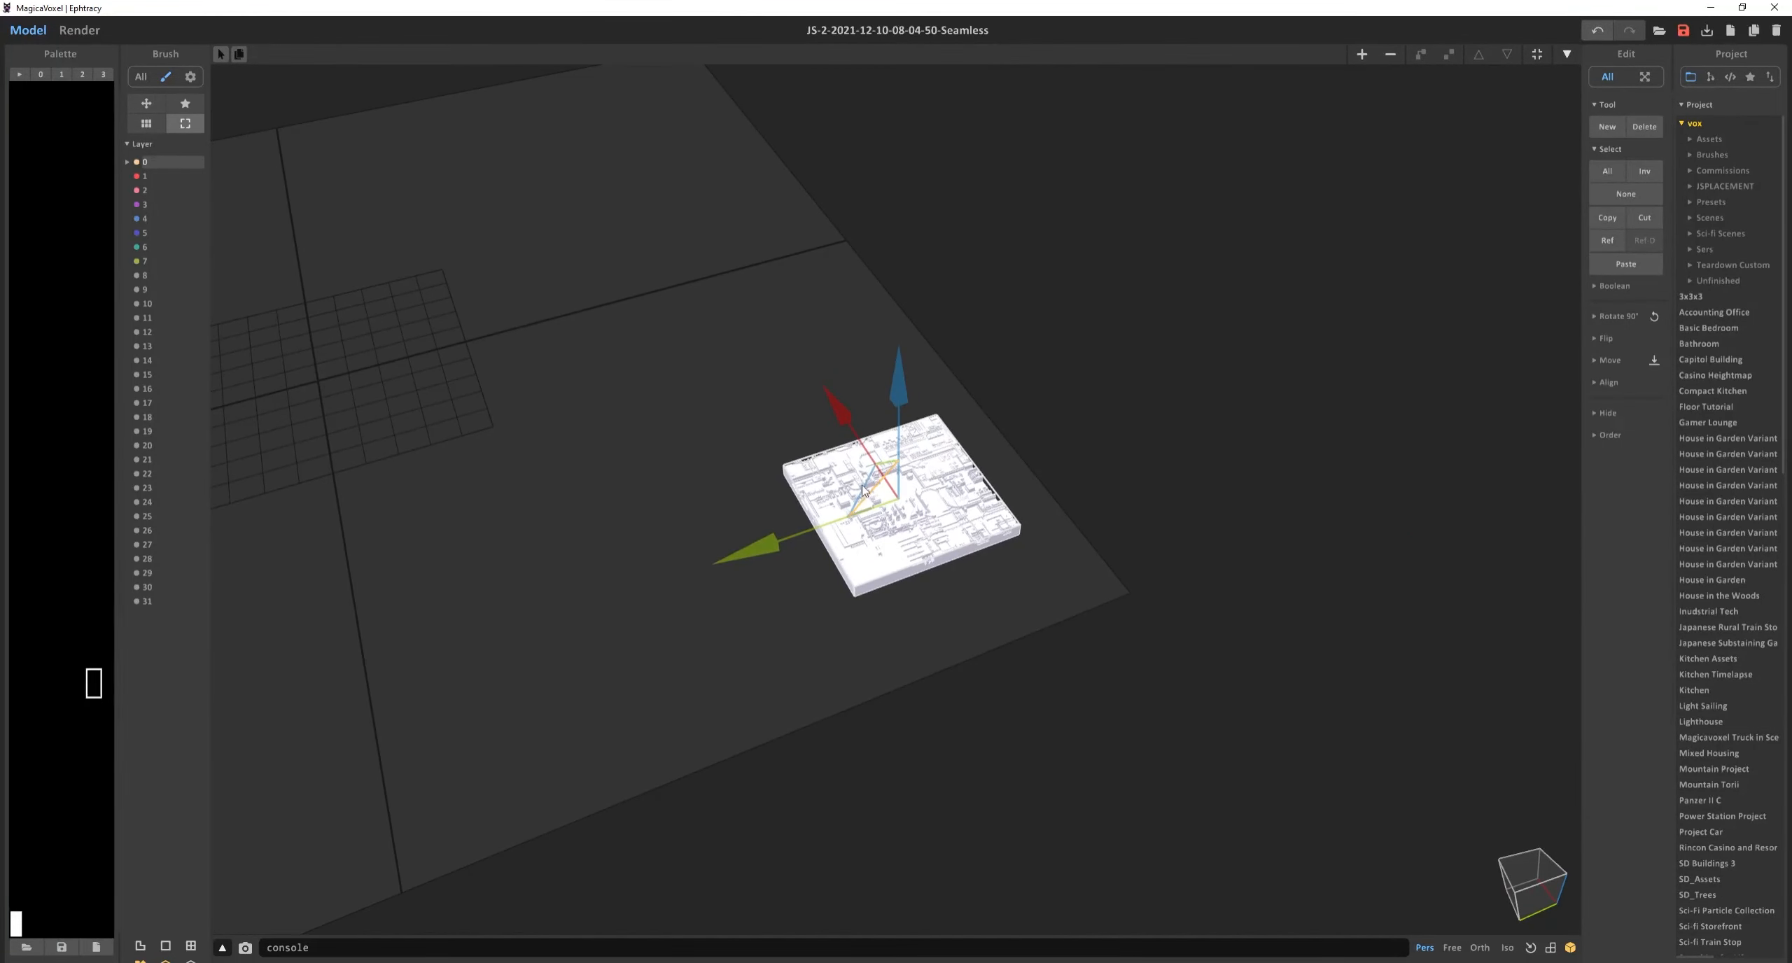
pyautogui.moveTo(868, 495); pyautogui.dragTo(320, 341)
pyautogui.moveTo(321, 341); pyautogui.dragTo(819, 412, button='middle')
pyautogui.moveTo(819, 413); pyautogui.dragTo(884, 432, button='right')
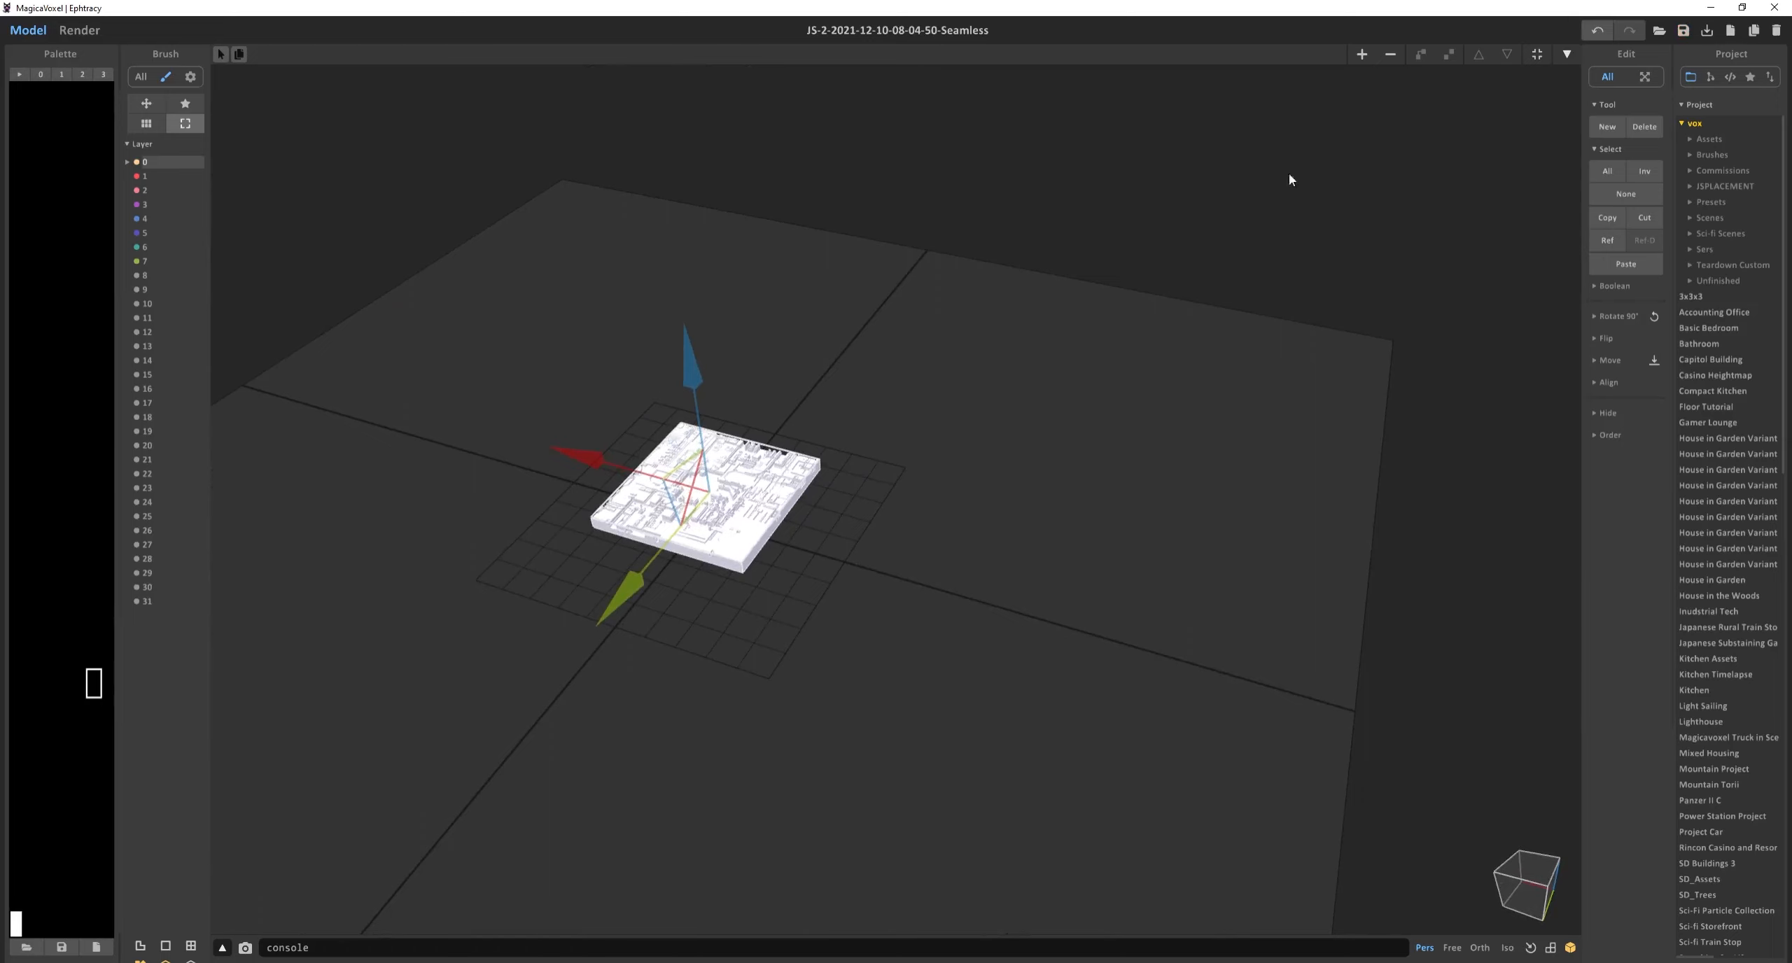
# Return to the desktop and create a new folder there named JSPlacement_Tutorial.
pyautogui.click(1710, 7)
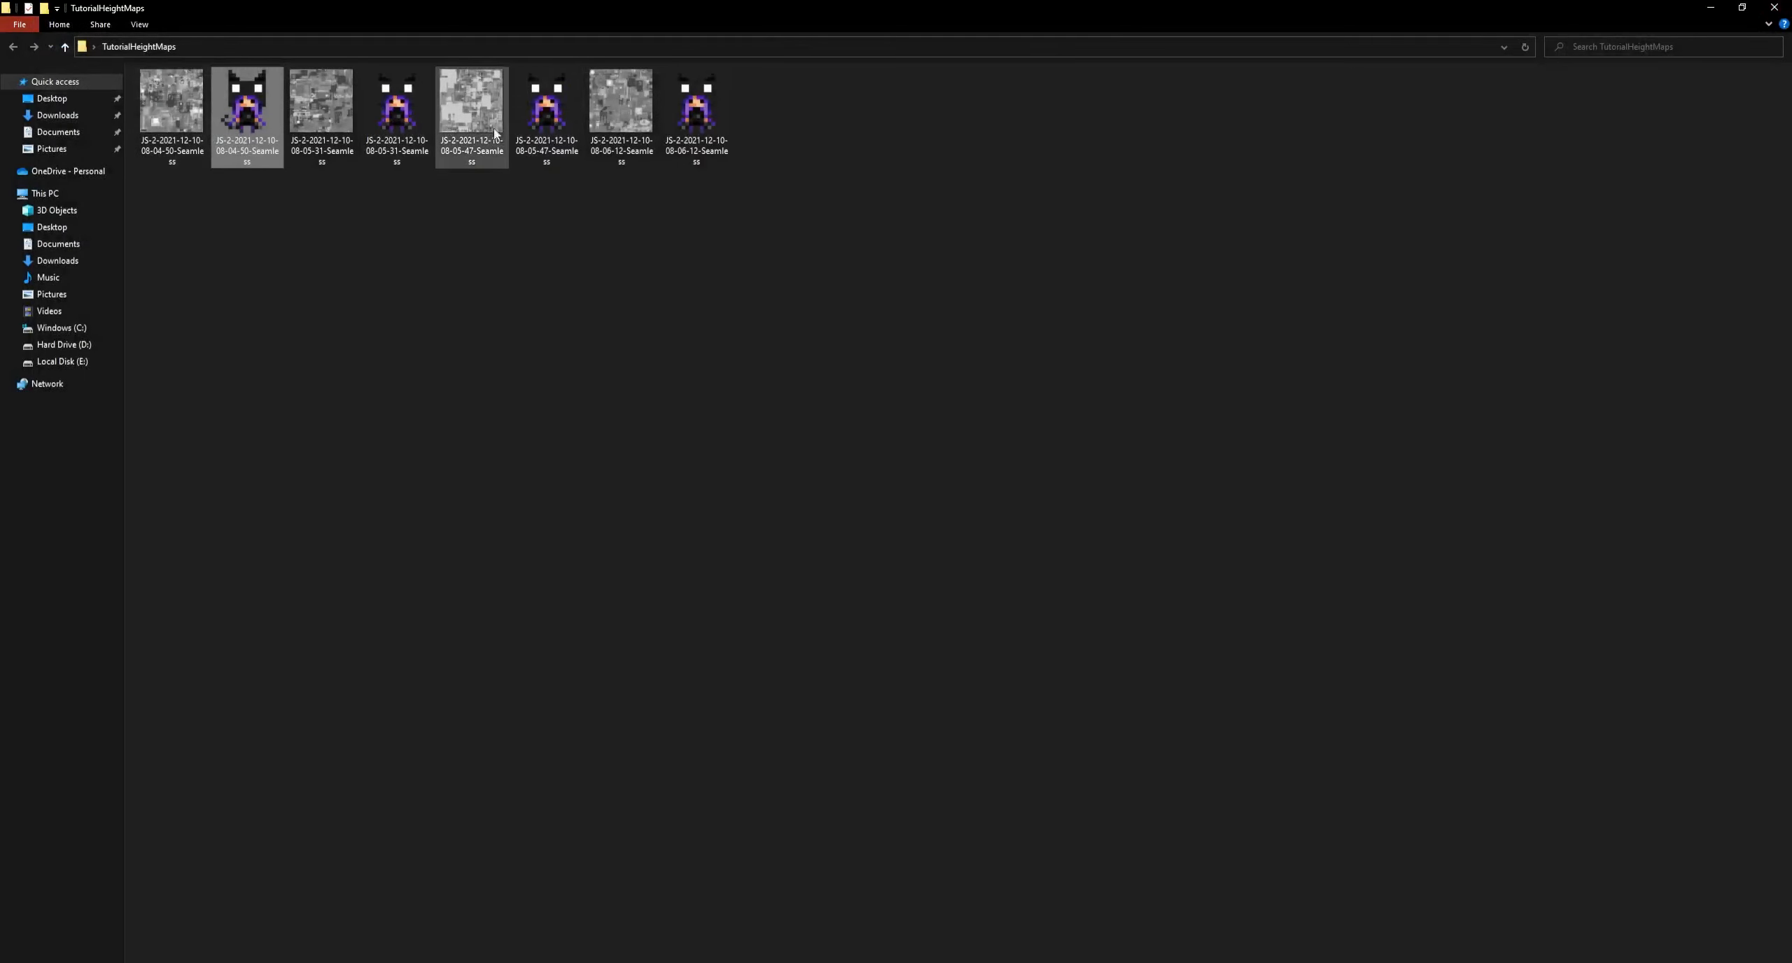
pyautogui.click(400, 126)
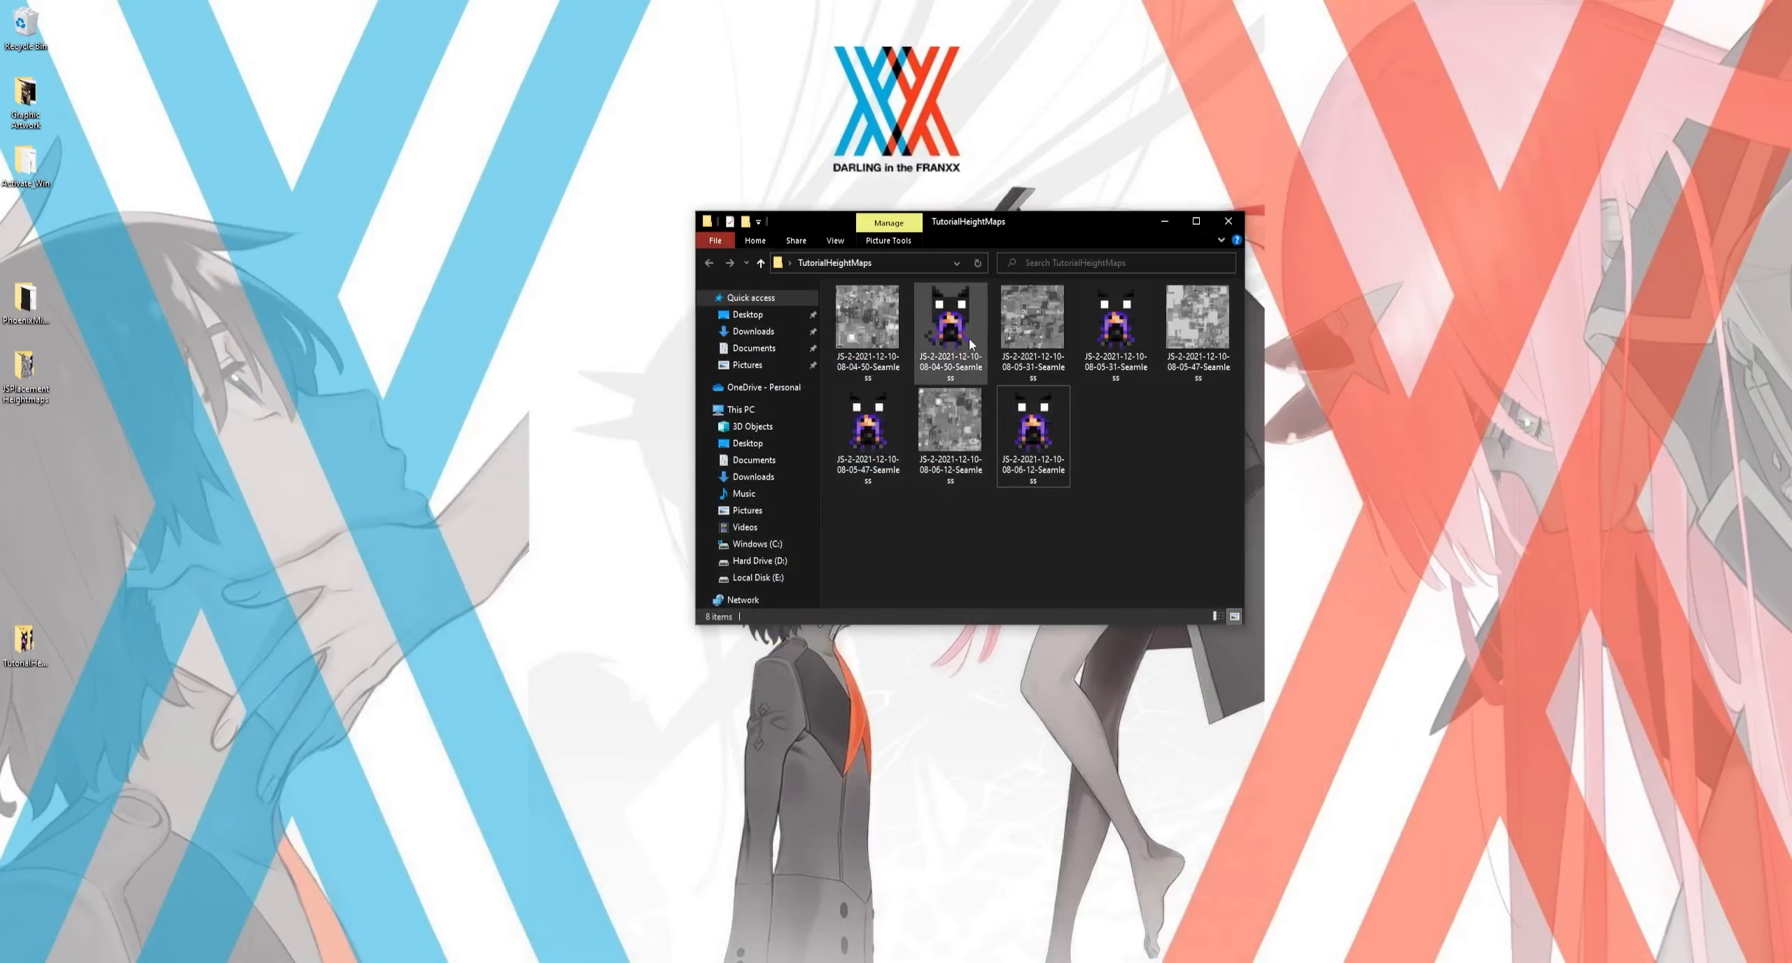
pyautogui.click(971, 346)
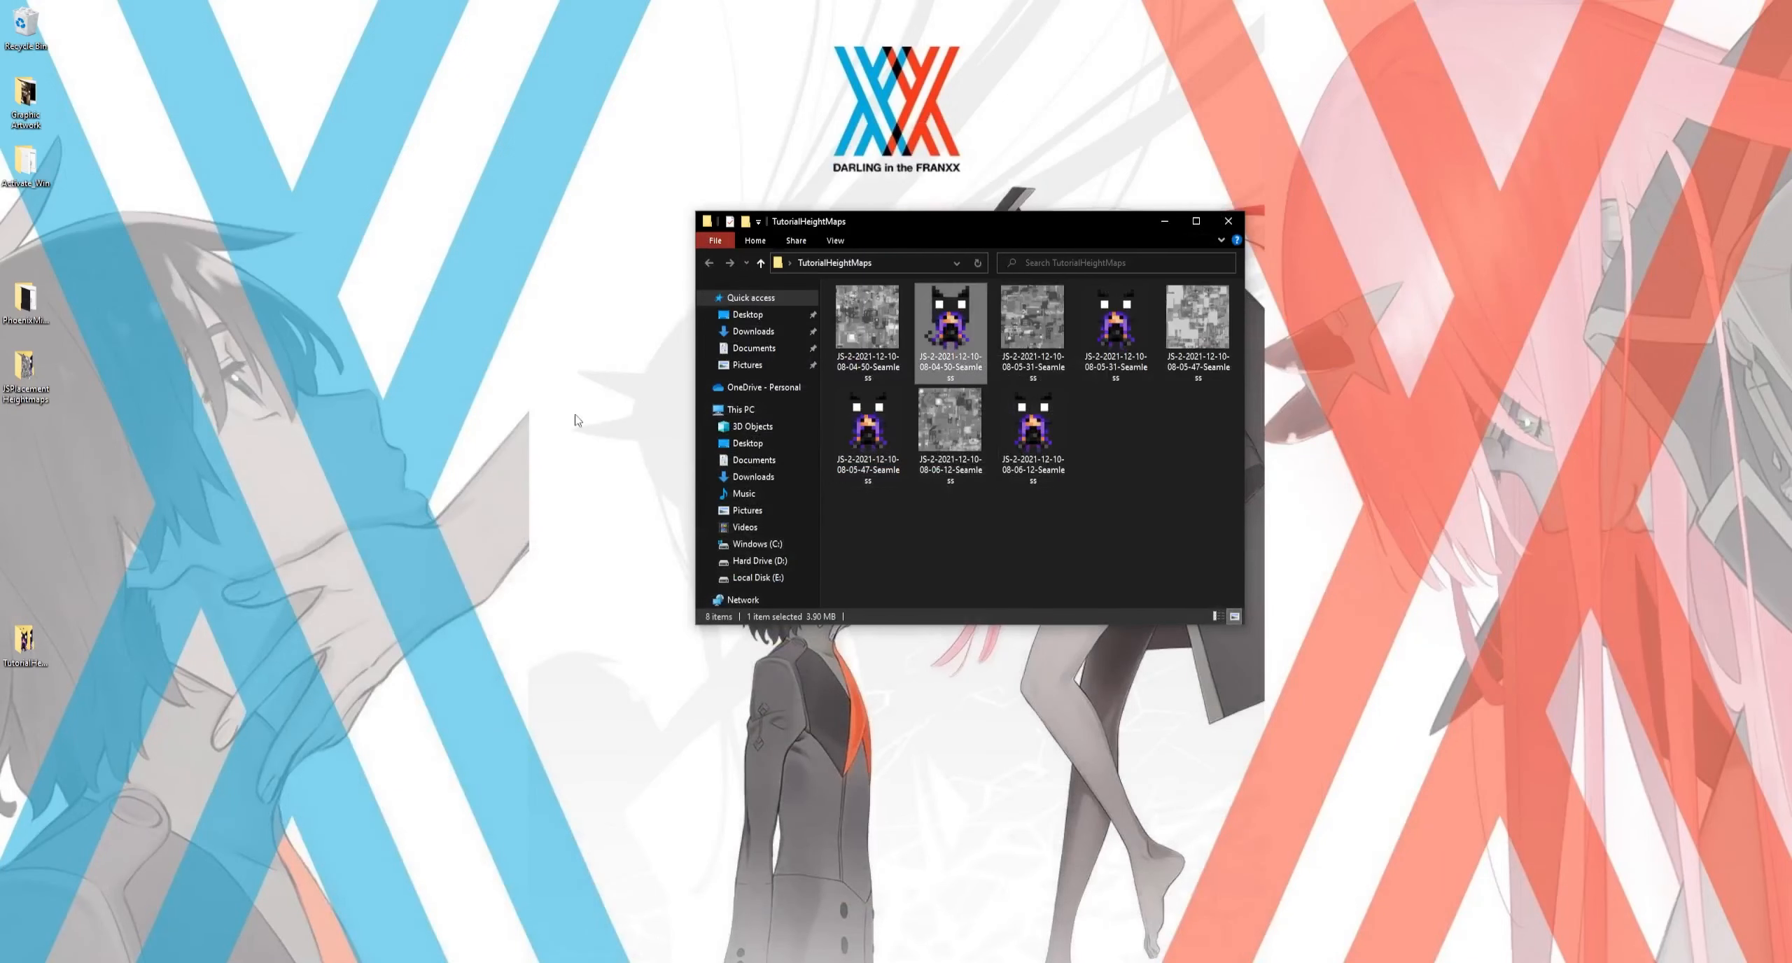
pyautogui.click(293, 390)
pyautogui.rightClick(293, 390)
pyautogui.moveTo(265, 520)
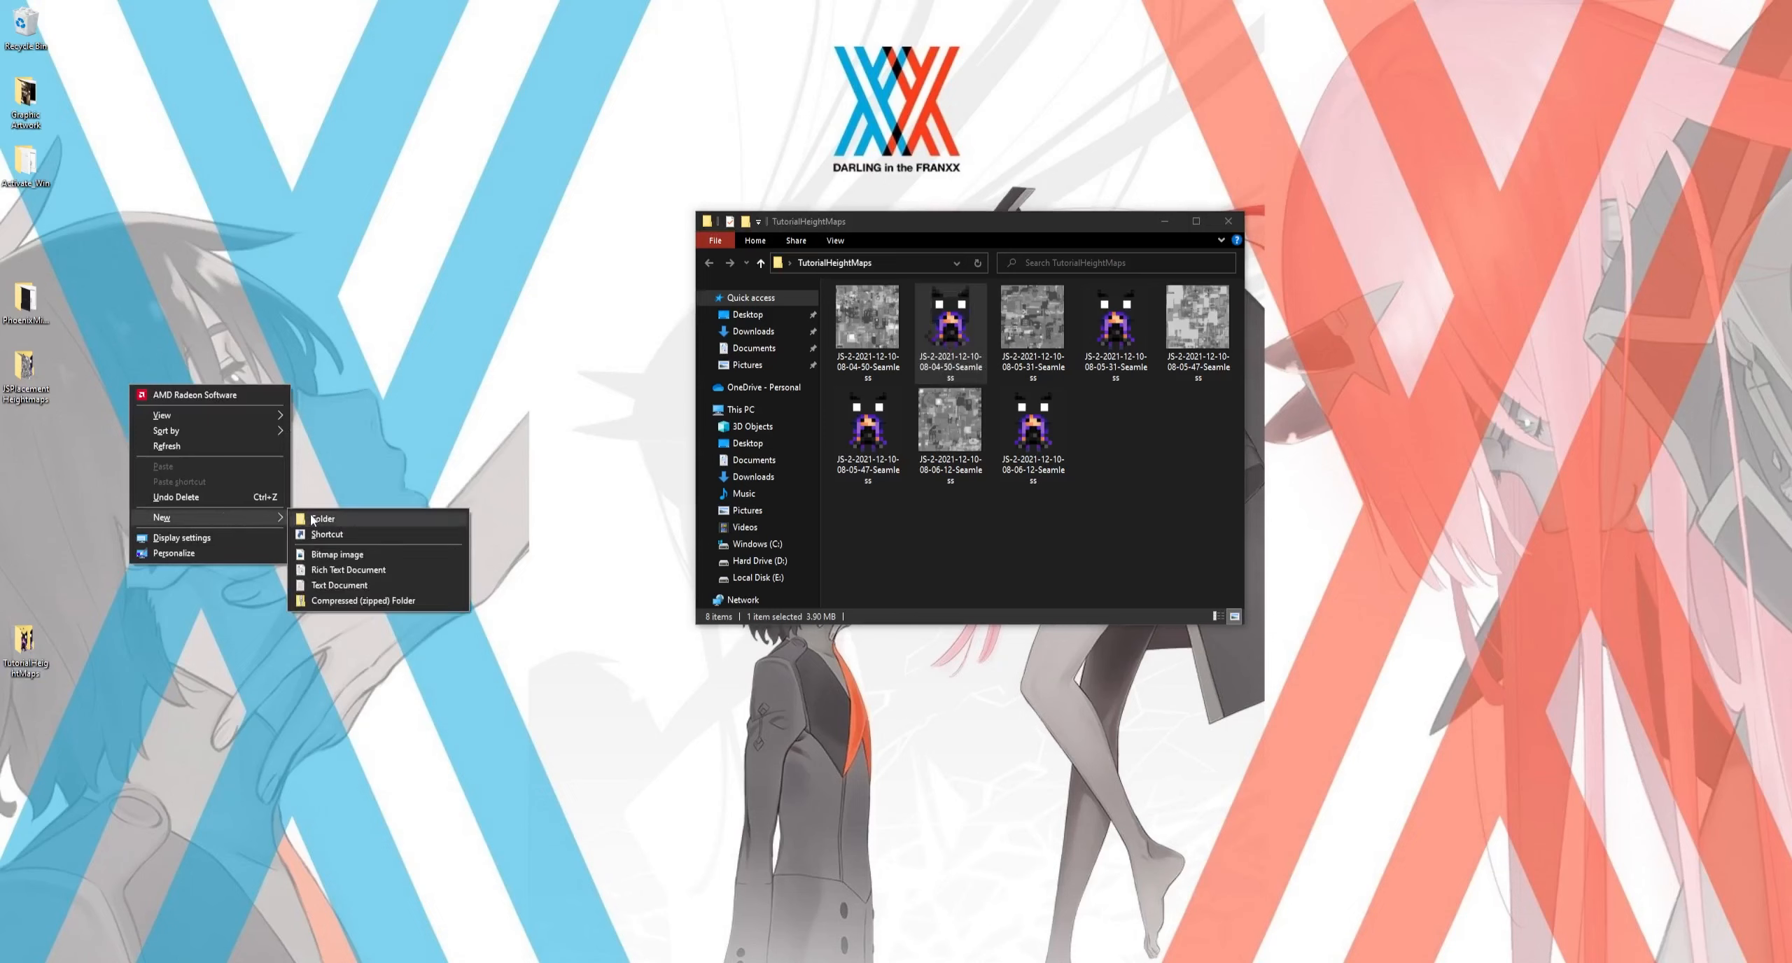
pyautogui.click(414, 518)
pyautogui.write('J')
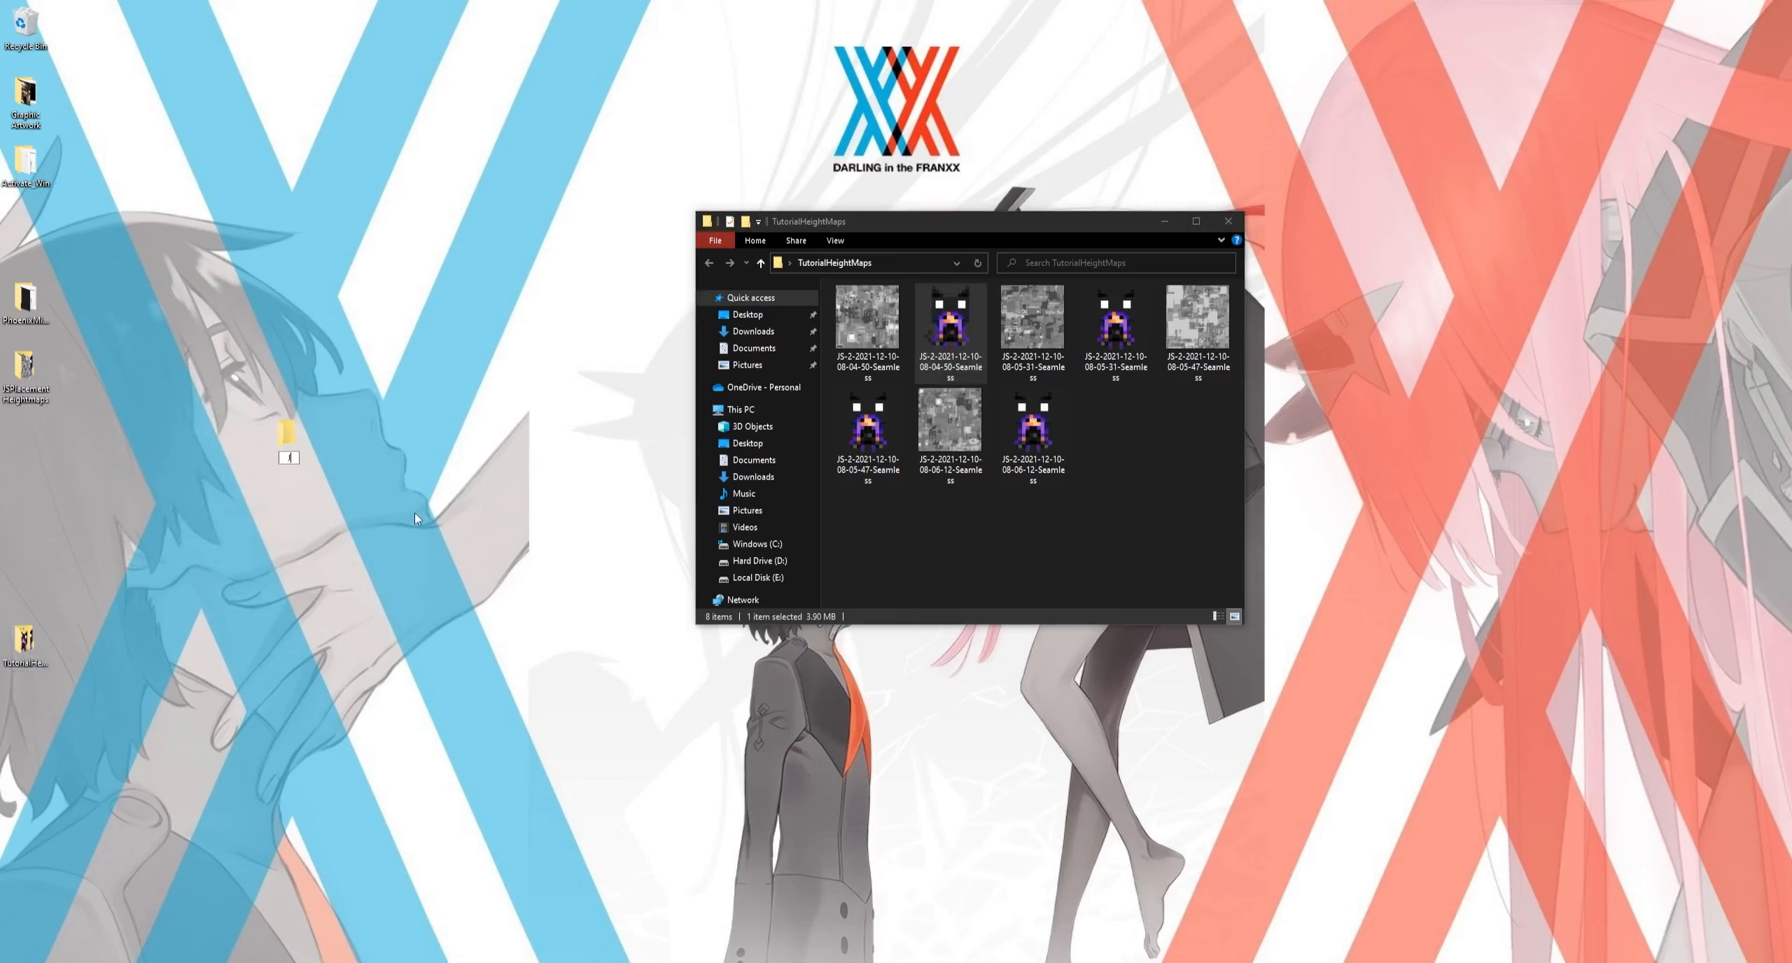
pyautogui.write('SPlacement_Tutorial')
pyautogui.press('Return')
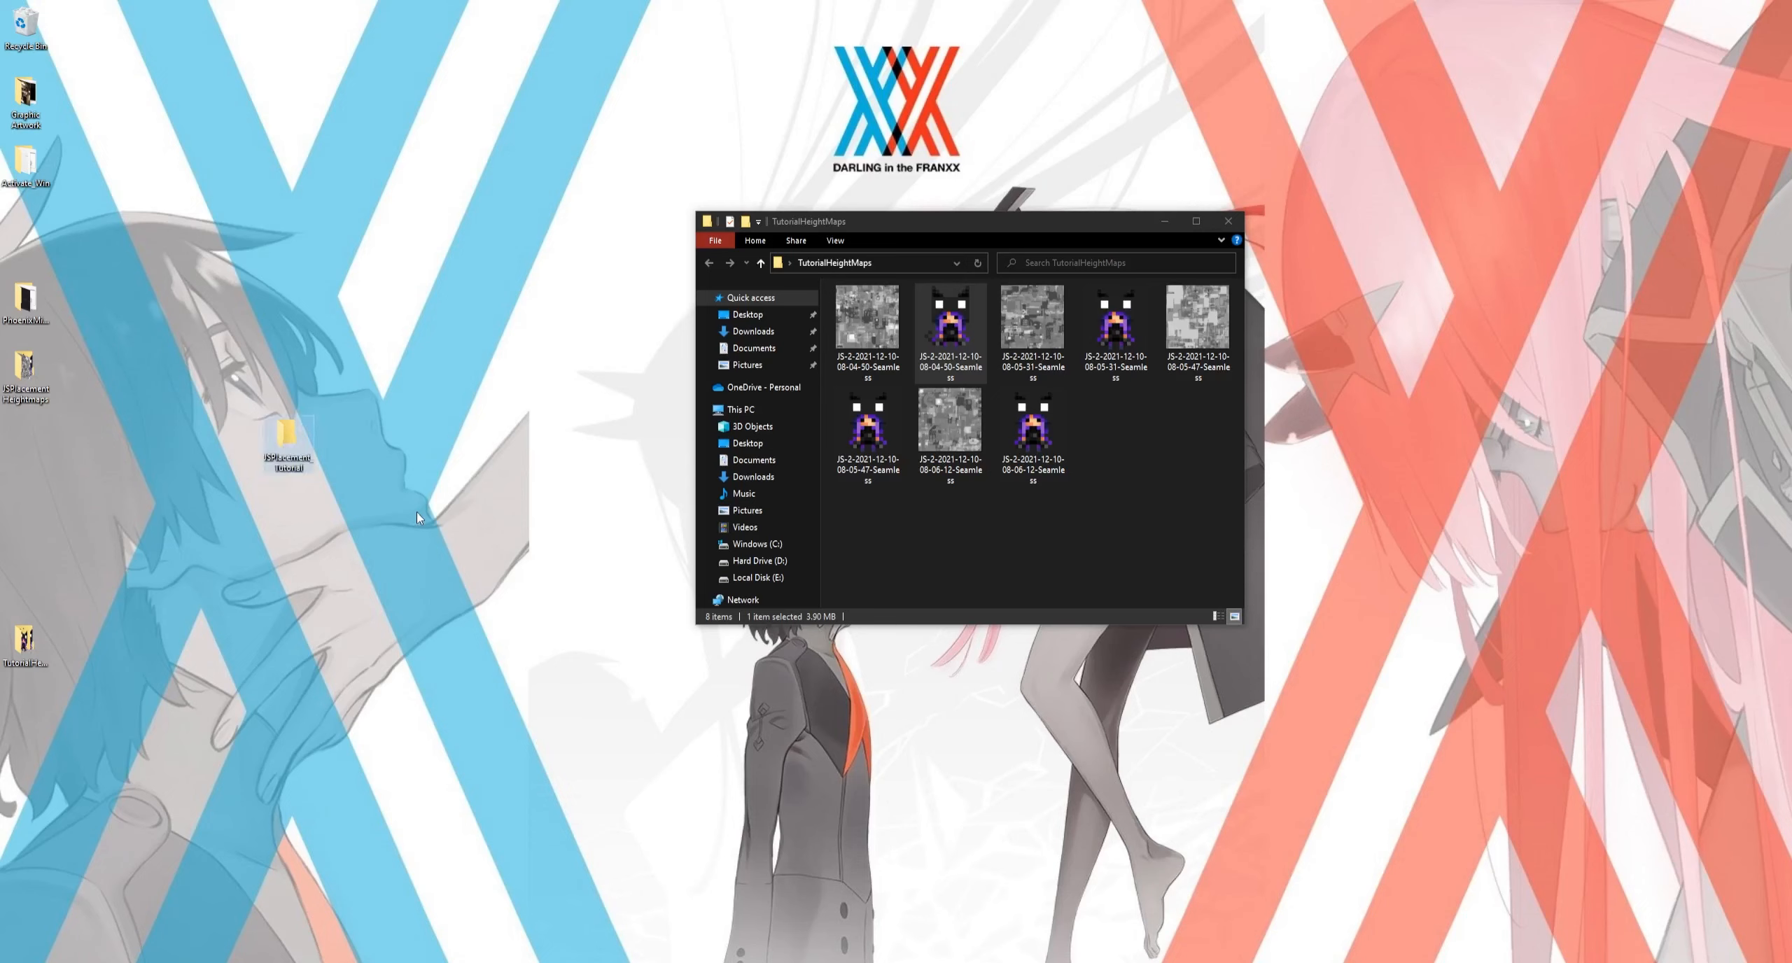
# Move the four VOX files from TutorialHeightMaps into the JSPlacement_Tutorial folder on the desktop.
pyautogui.click(950, 329)
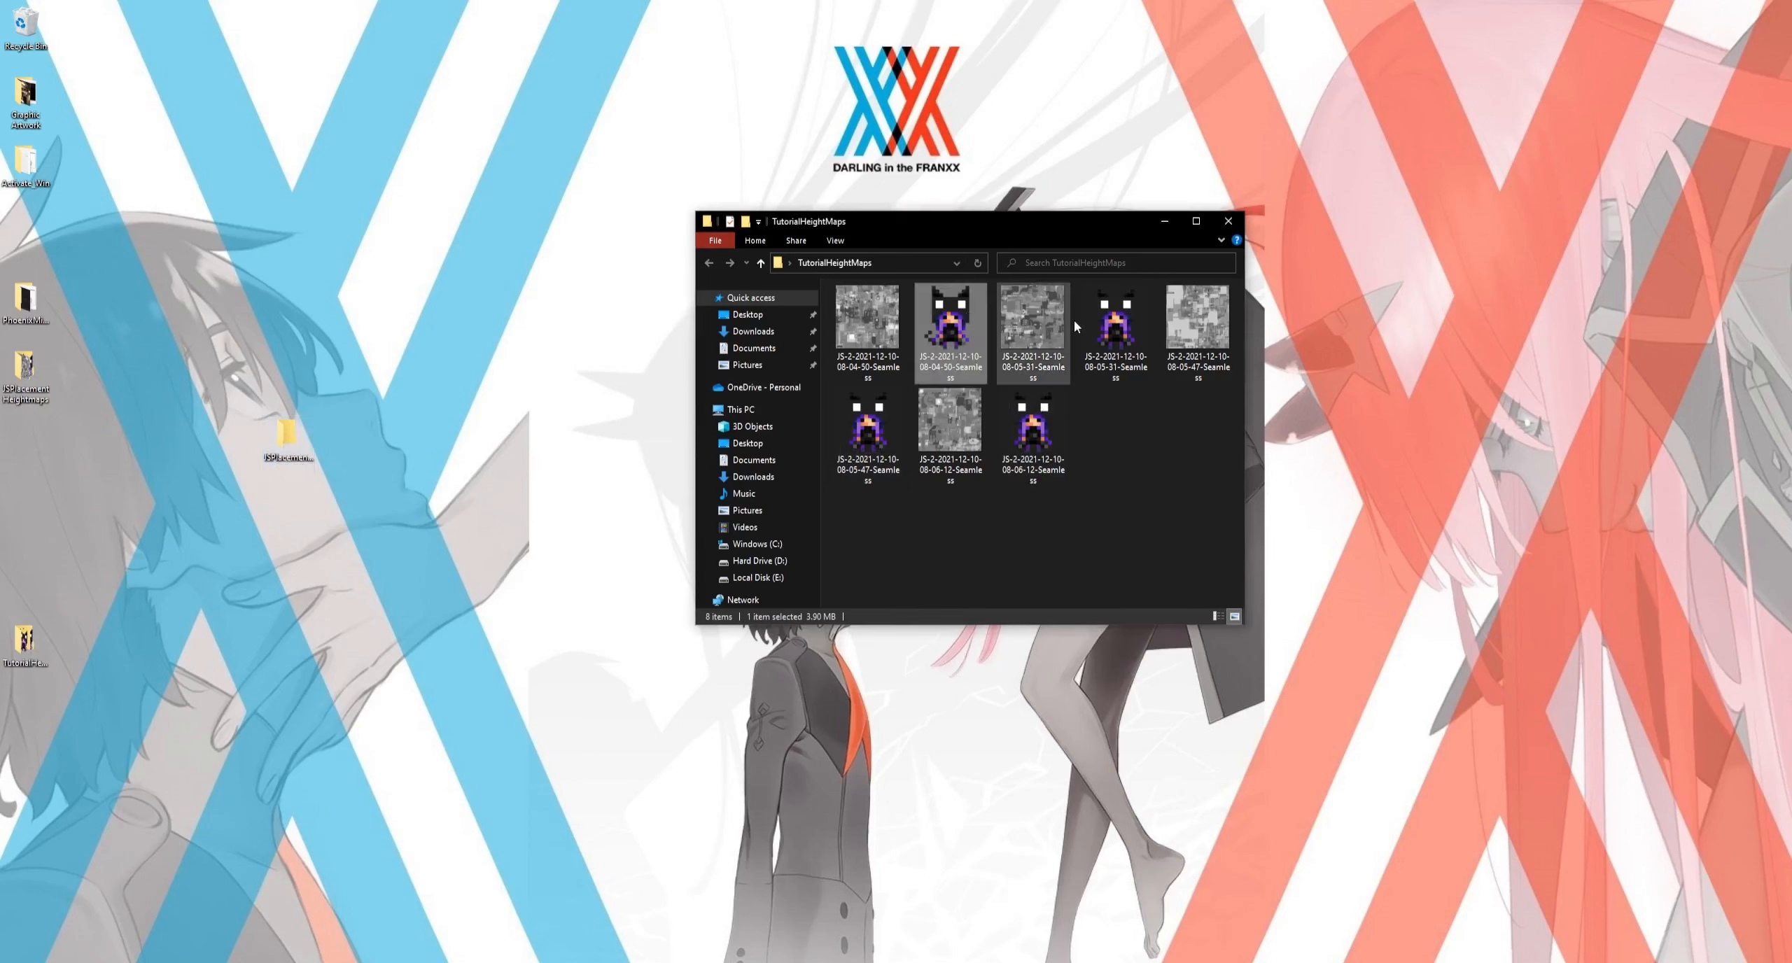
pyautogui.keyDown('ctrl'); pyautogui.click(1111, 336); pyautogui.keyUp('ctrl')
pyautogui.keyDown('ctrl'); pyautogui.click(1035, 434); pyautogui.keyUp('ctrl')
pyautogui.keyDown('ctrl'); pyautogui.click(864, 452); pyautogui.keyUp('ctrl')
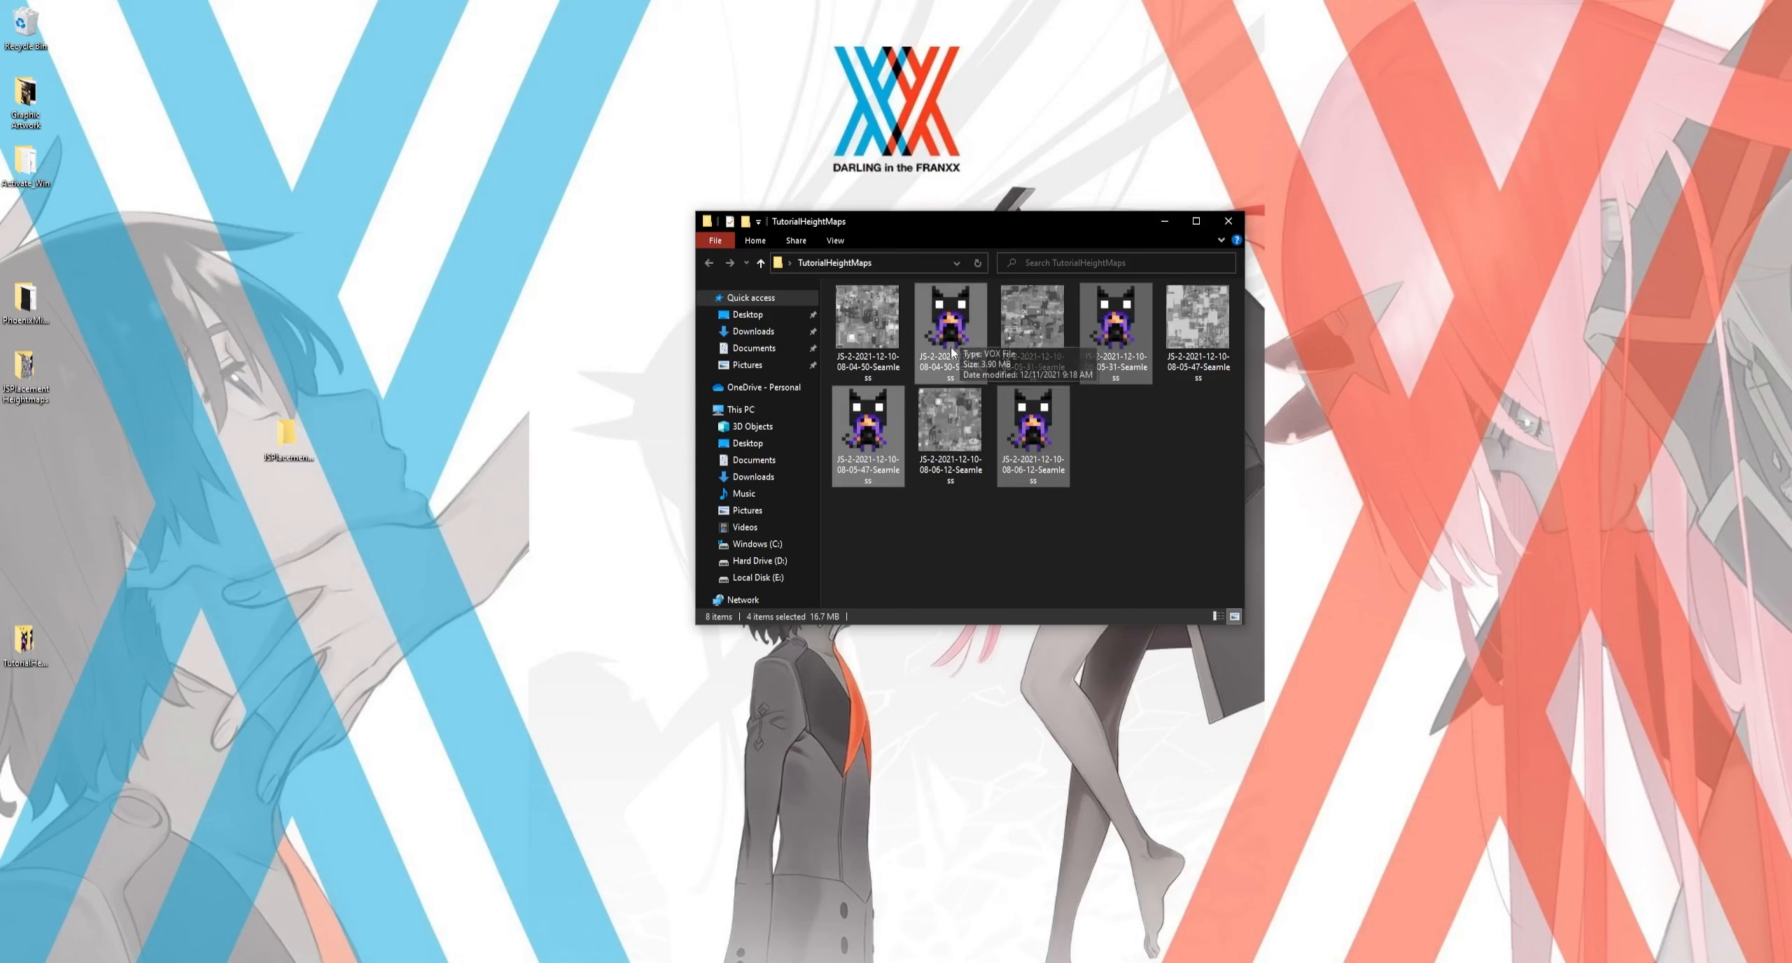
pyautogui.moveTo(956, 342); pyautogui.dragTo(301, 431)
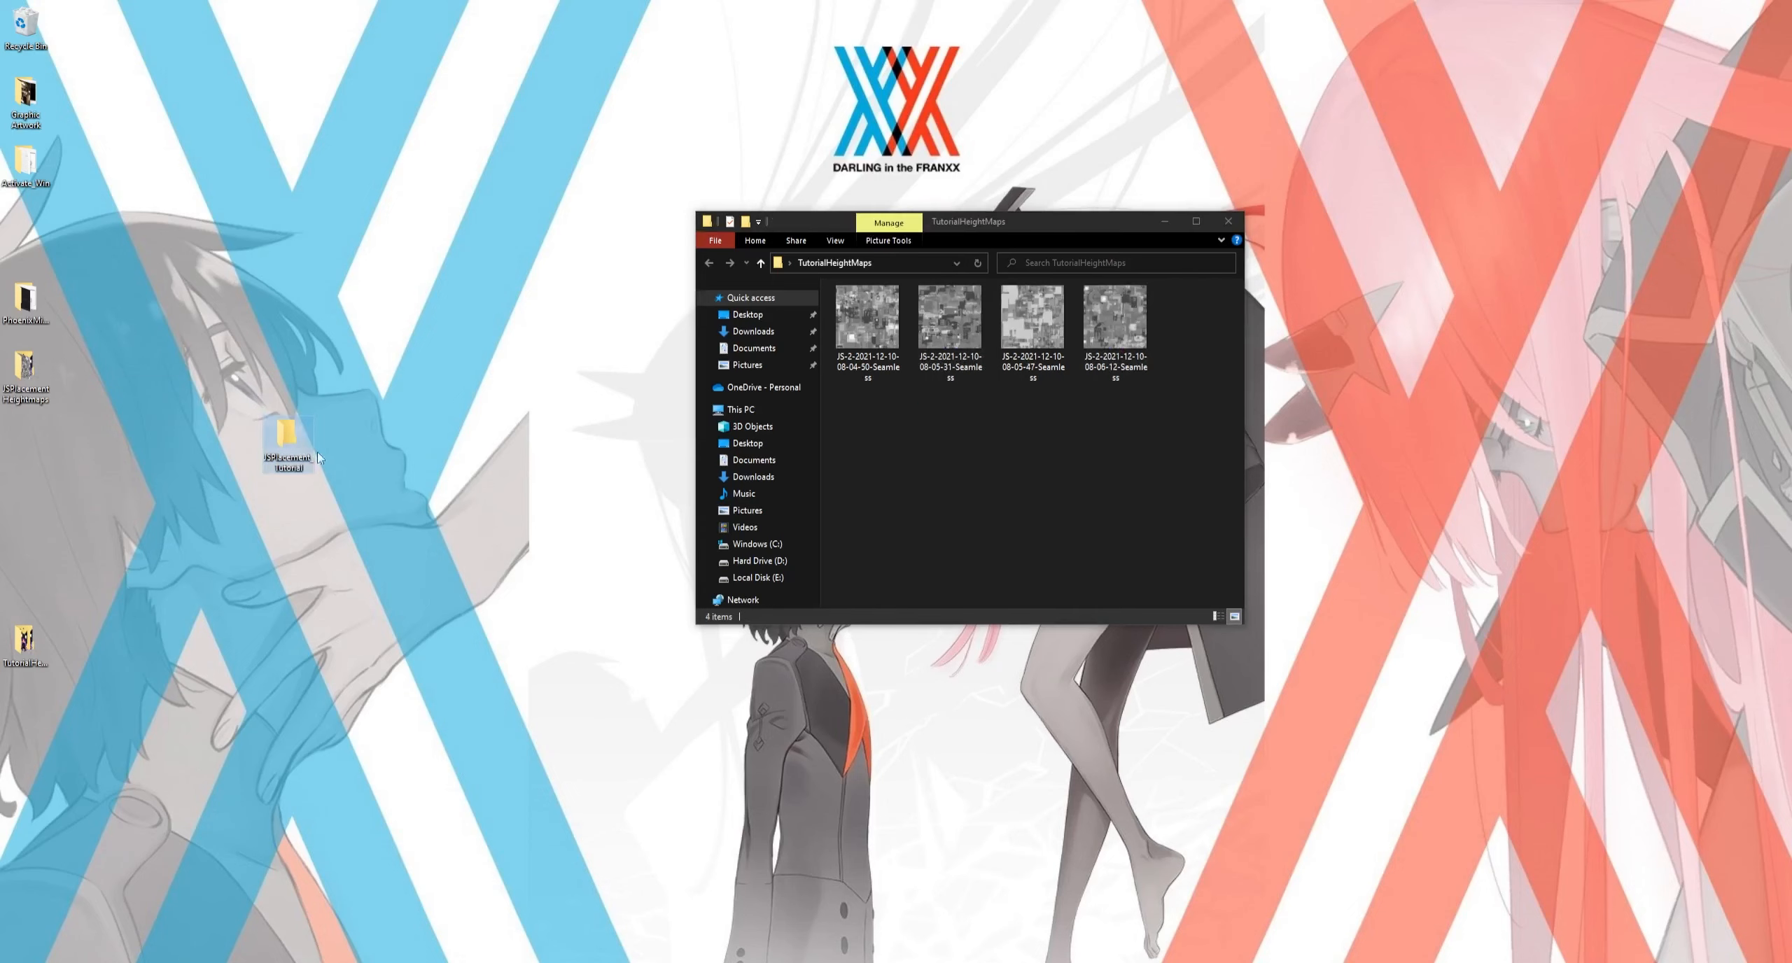
# Open the inner MagicaVoxel-0.99.6.4-win64 program folder inside the desktop's Graphic Artwork folder.
pyautogui.click(747, 314)
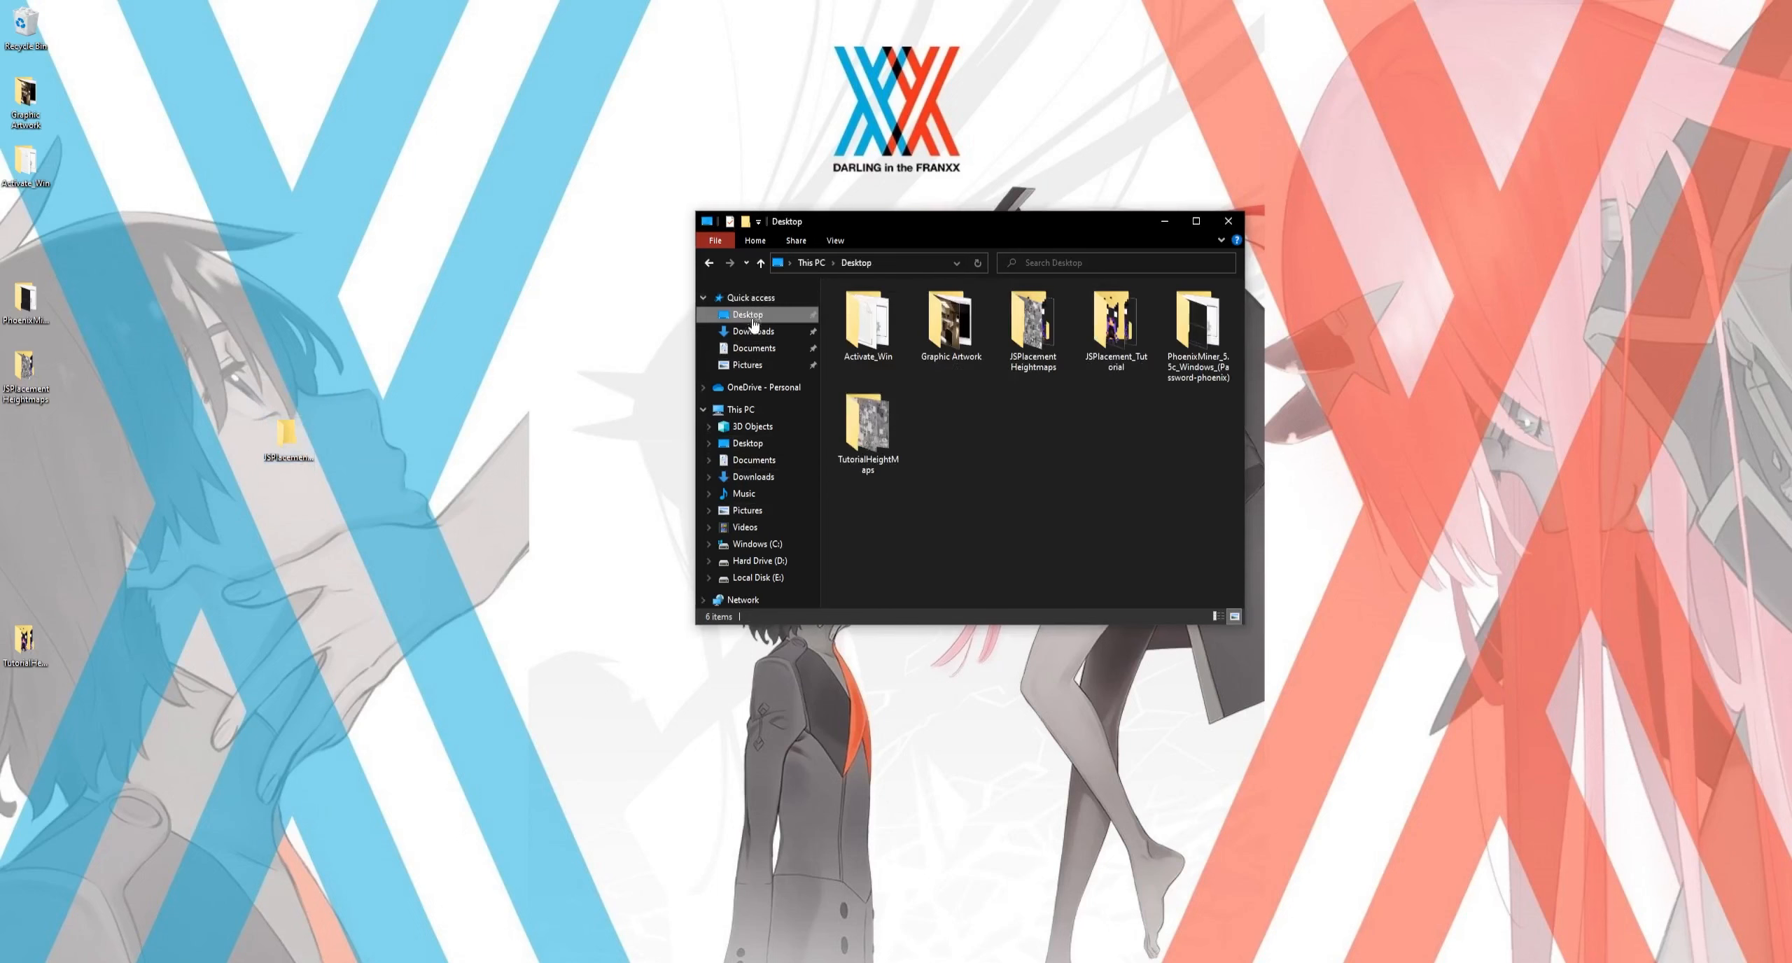
pyautogui.doubleClick(949, 343)
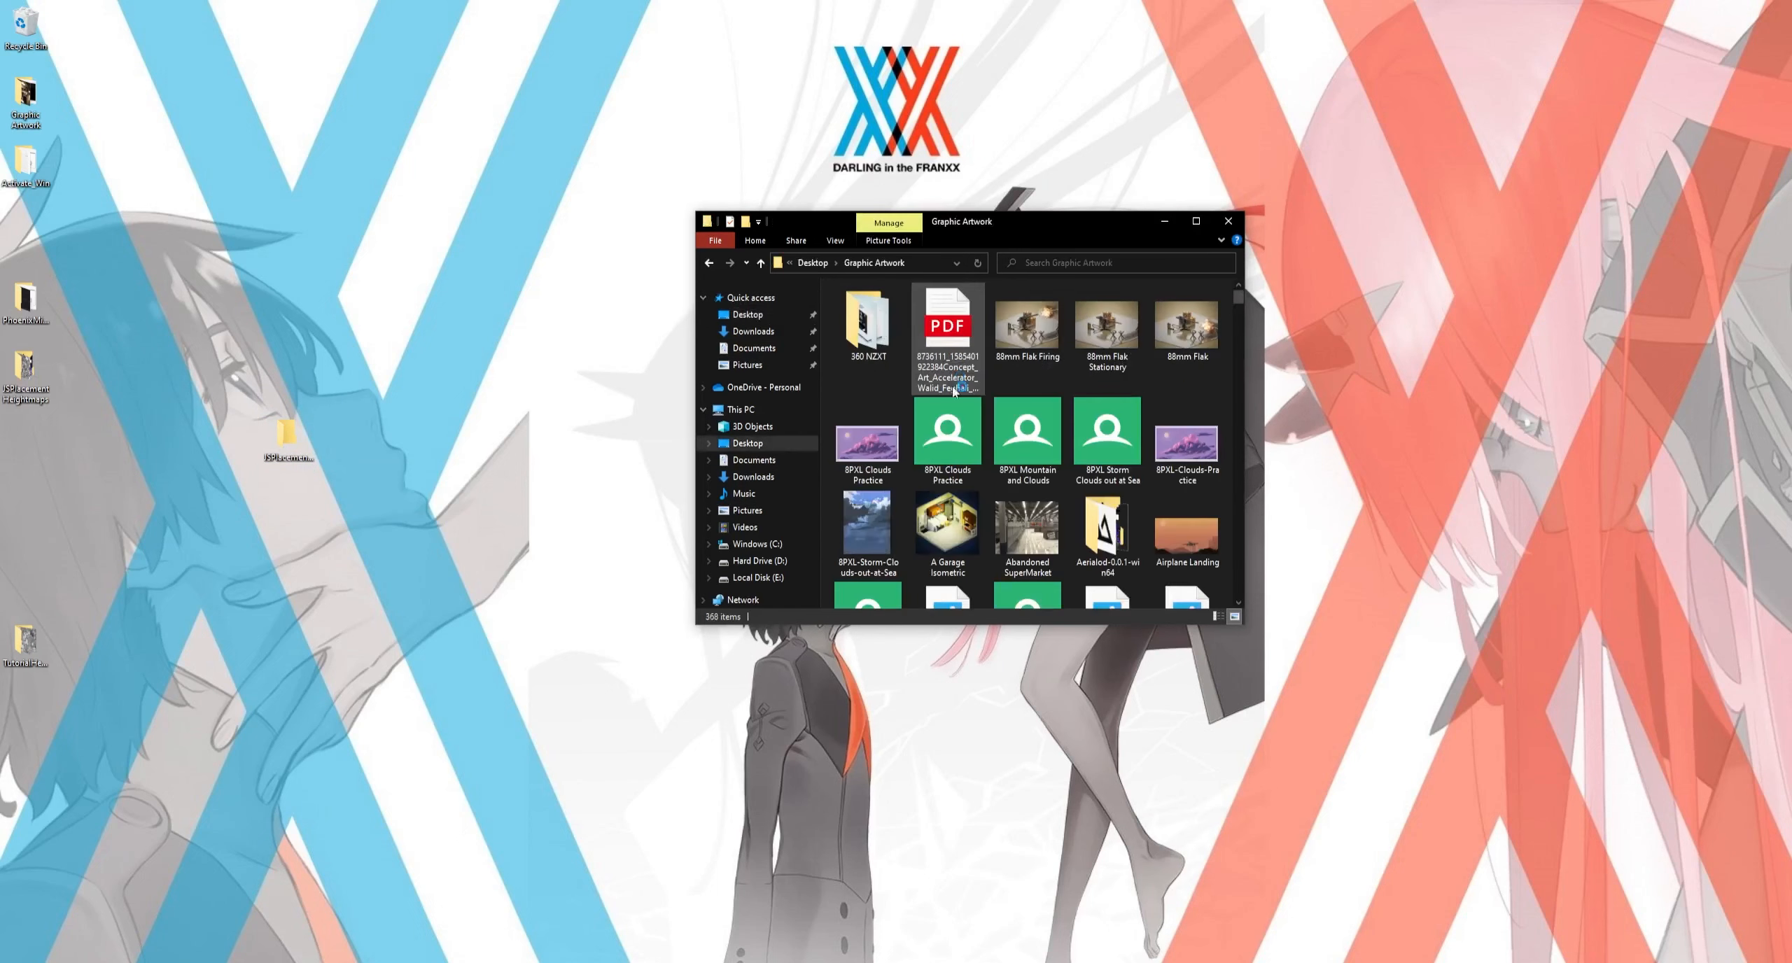
pyautogui.click(1196, 222)
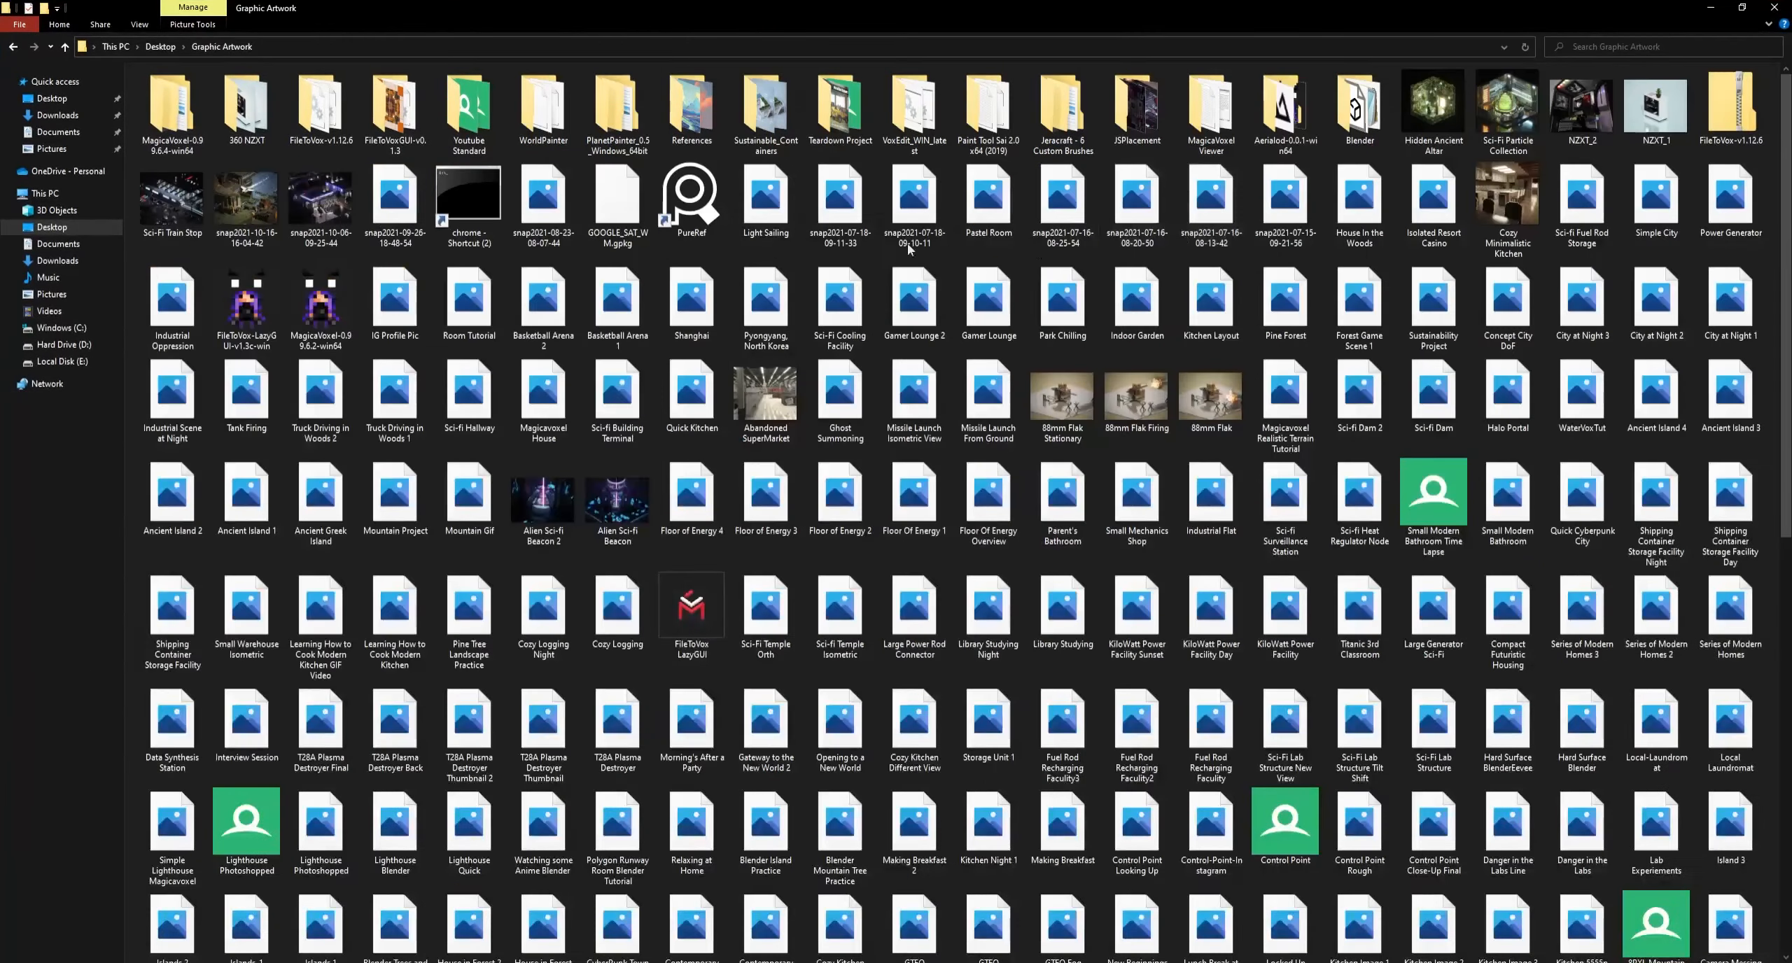
pyautogui.doubleClick(168, 112)
pyautogui.doubleClick(200, 92)
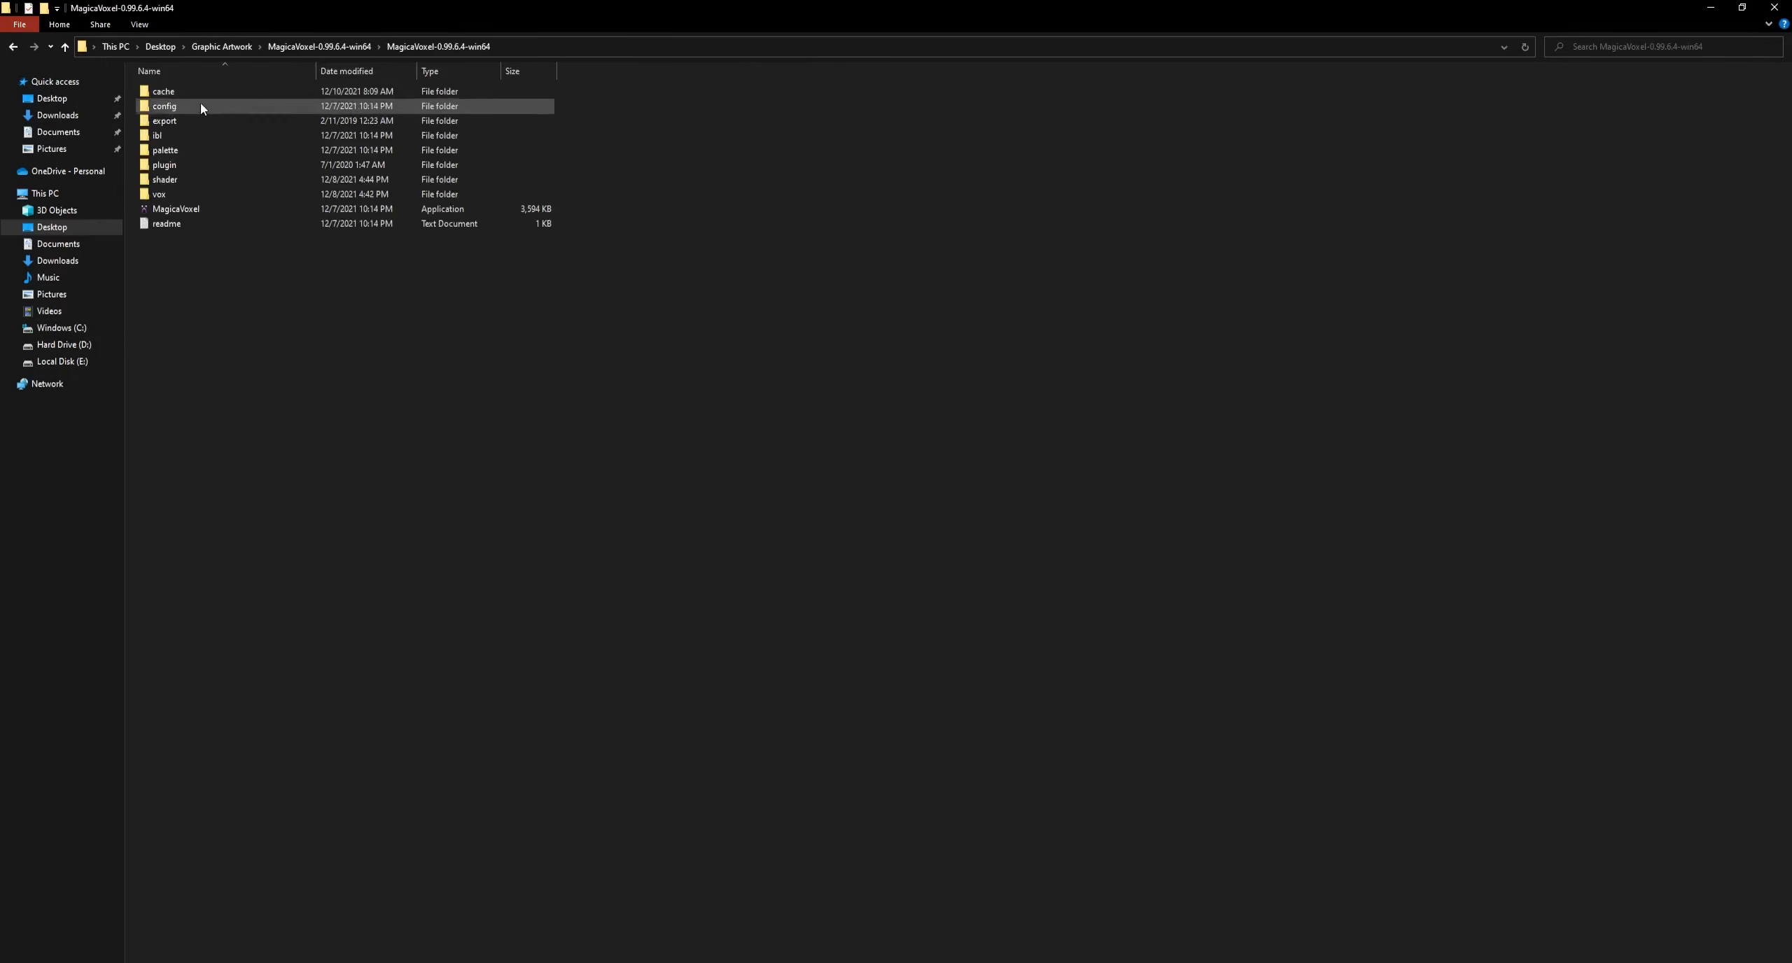
# Open MagicaVoxel's vox folder and move the JSPlacement_Tutorial folder from the desktop into it.
pyautogui.doubleClick(180, 194)
pyautogui.doubleClick(445, 7)
pyautogui.moveTo(444, 6); pyautogui.dragTo(1077, 138)
pyautogui.click(292, 439)
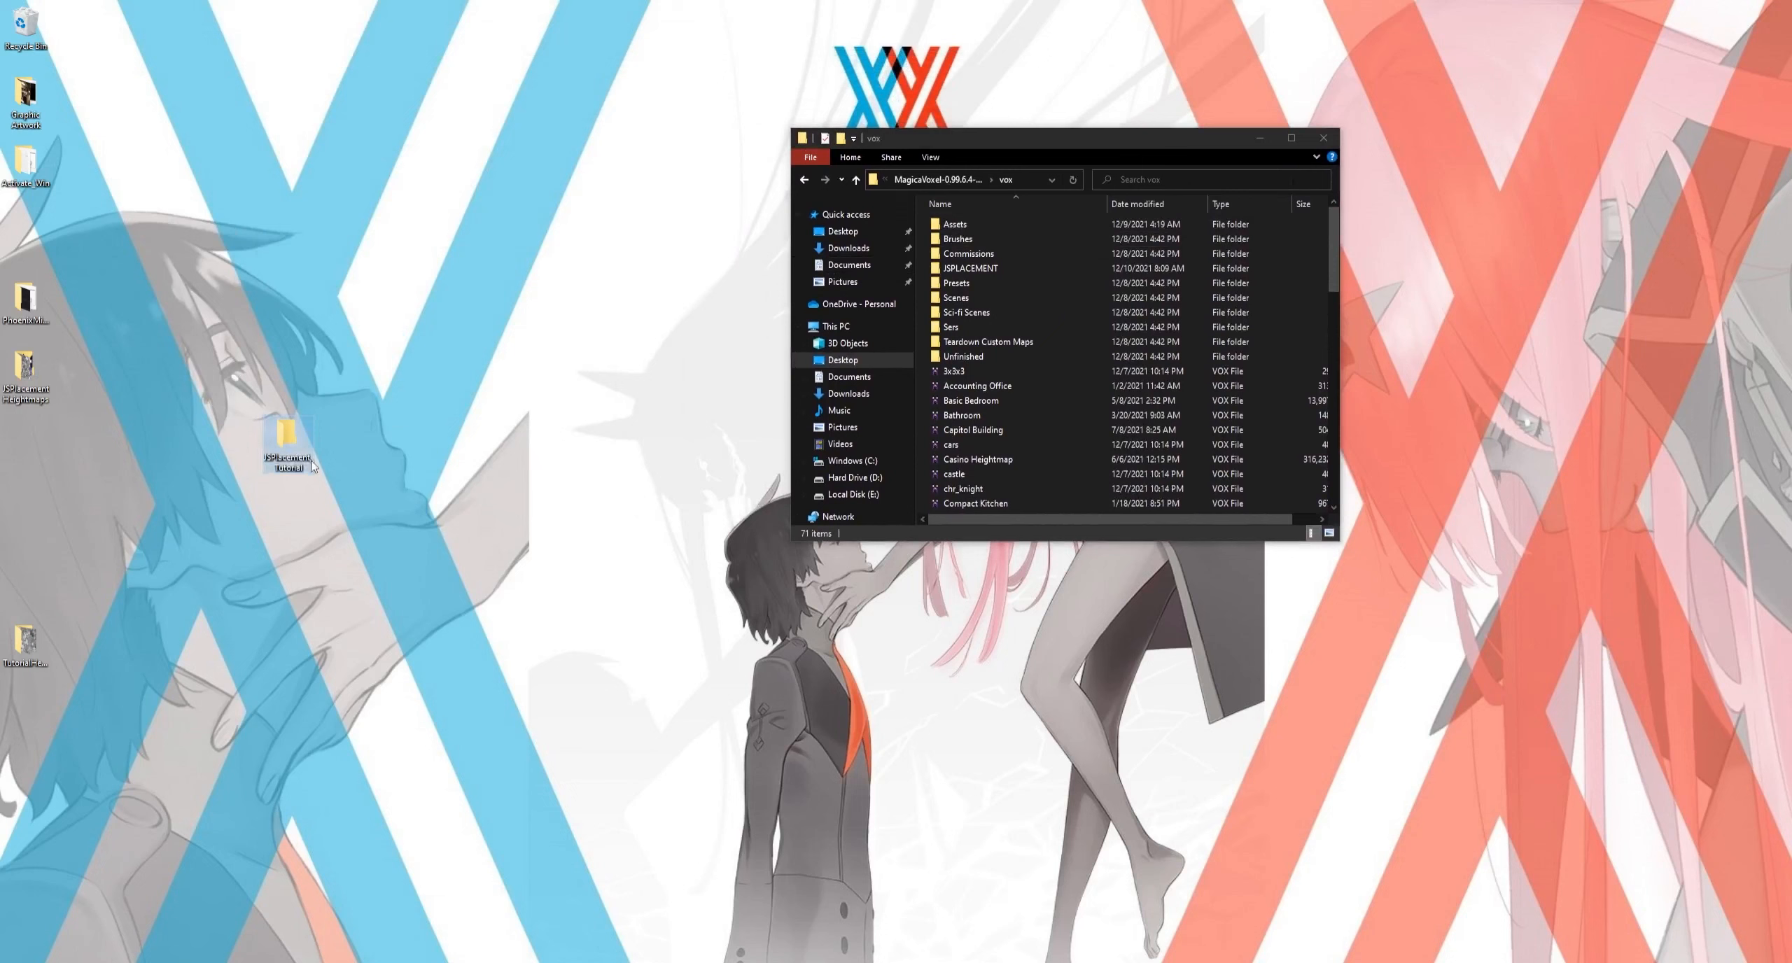
pyautogui.moveTo(287, 437); pyautogui.dragTo(1305, 376)
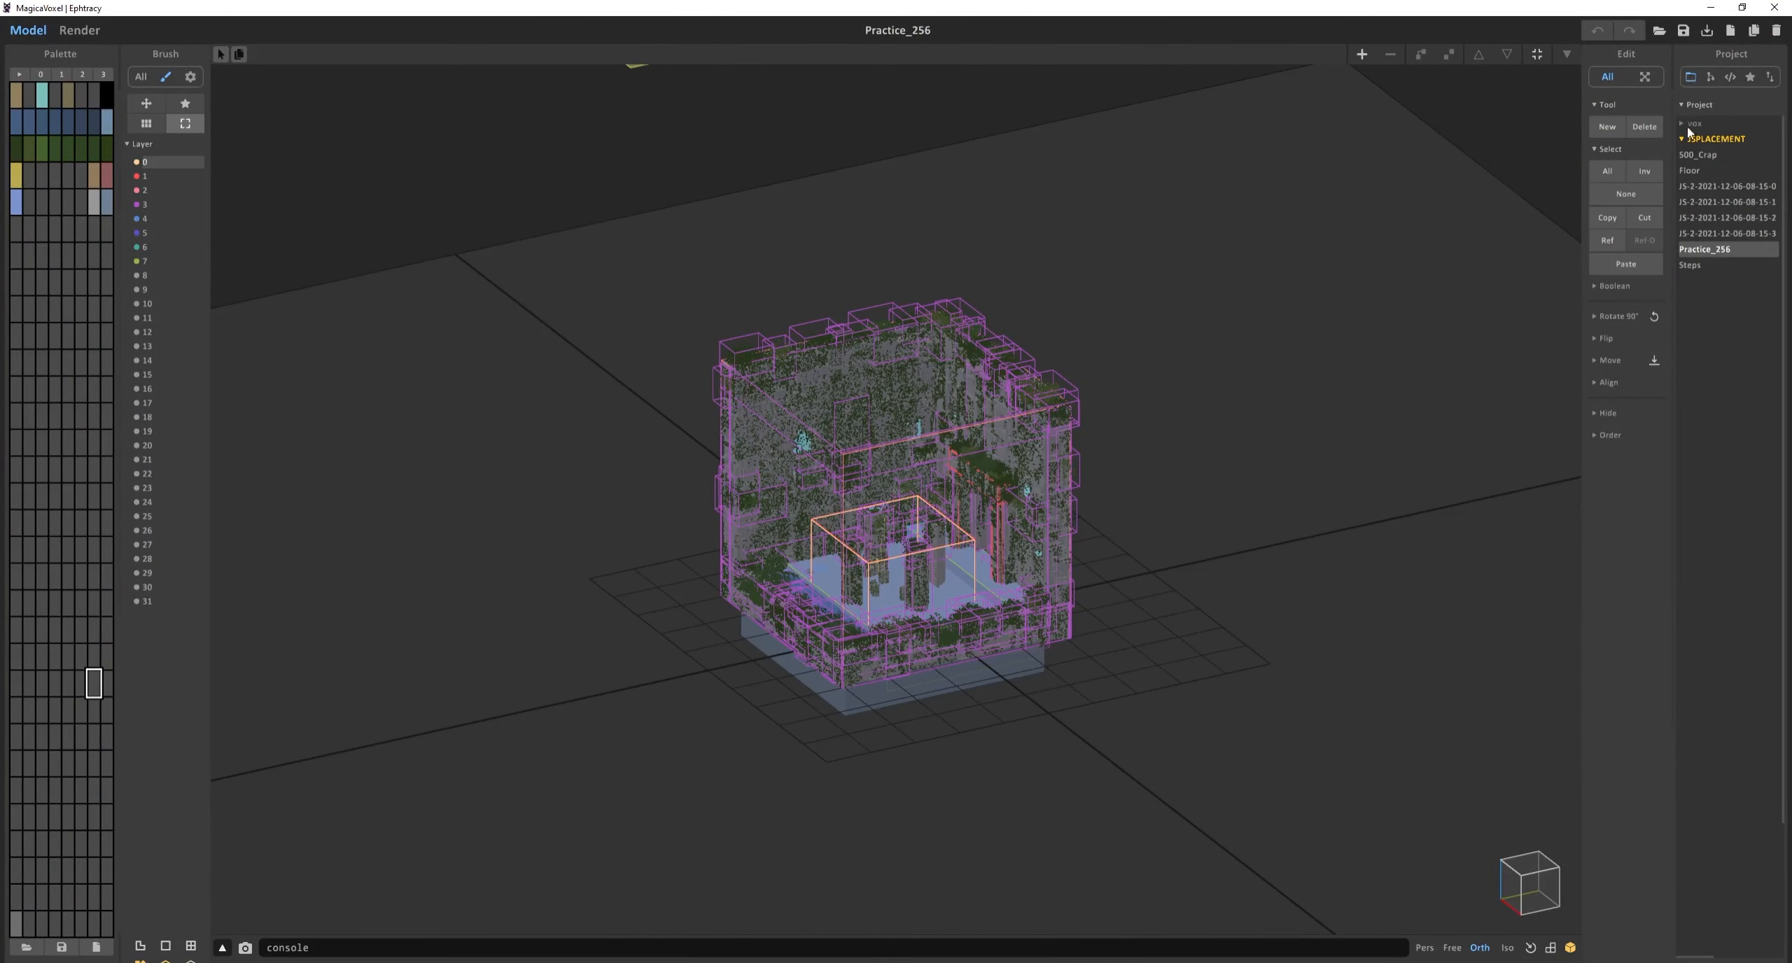
# Open the JSPlacement_Tutorial folder in MagicaVoxel's project list and look through its four tile models.
pyautogui.click(1683, 140)
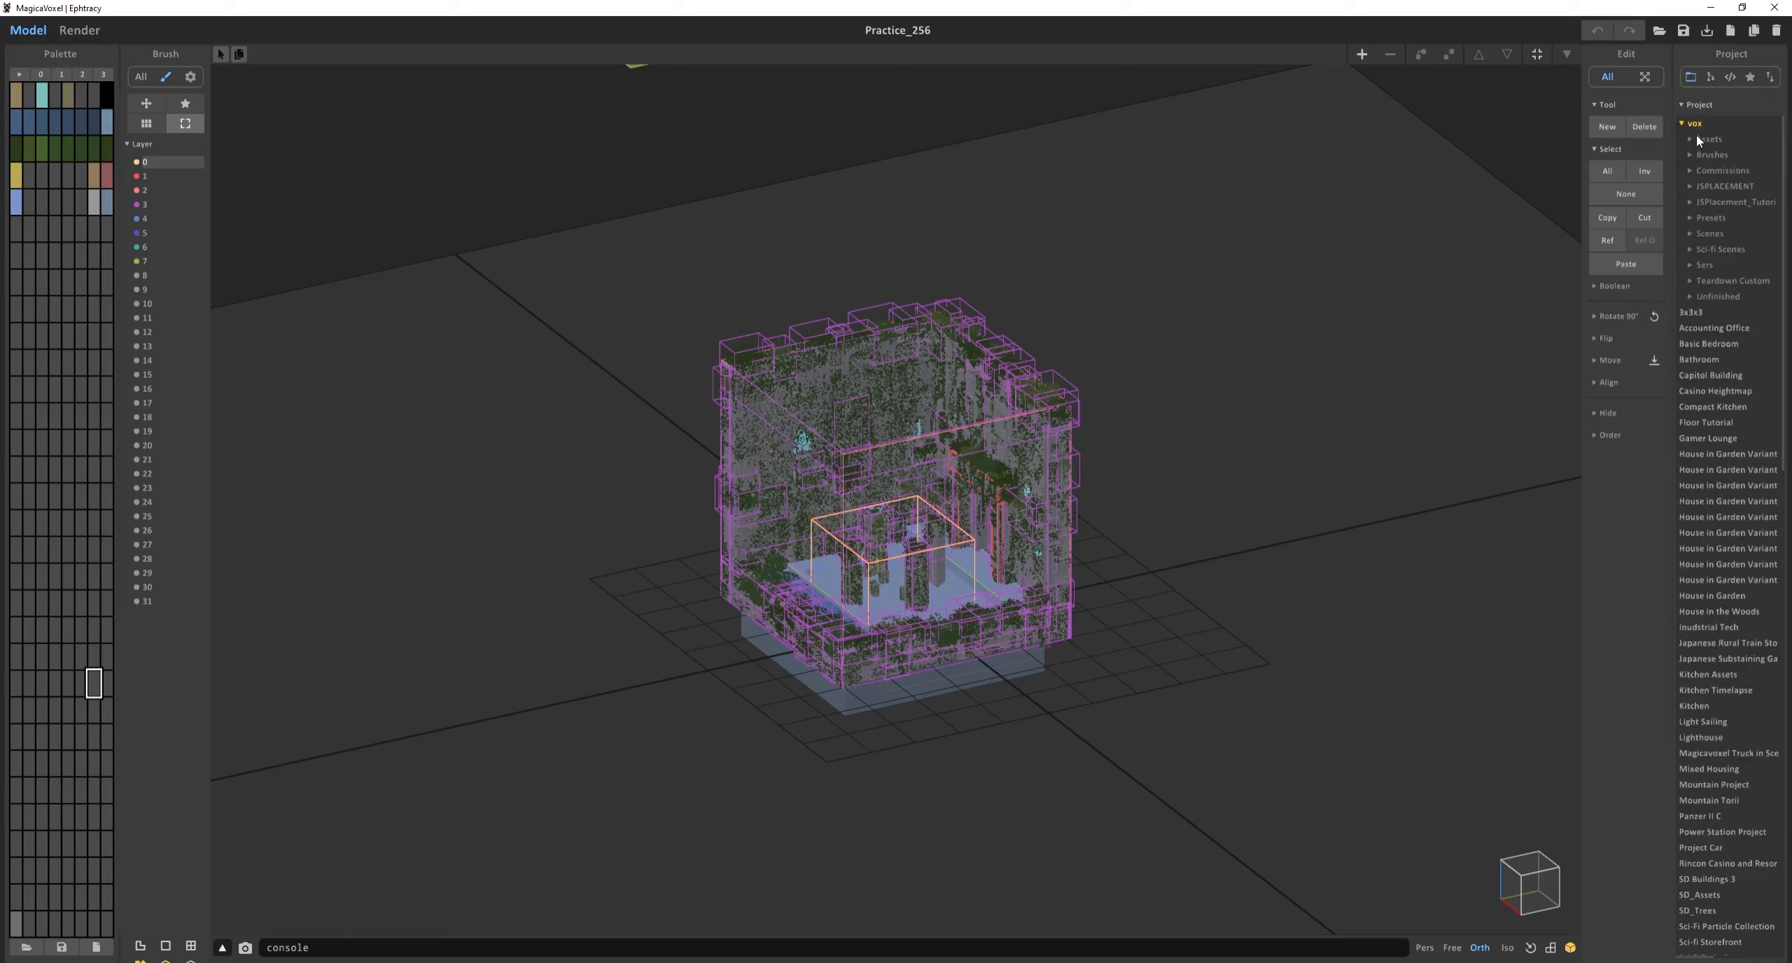
pyautogui.click(1725, 203)
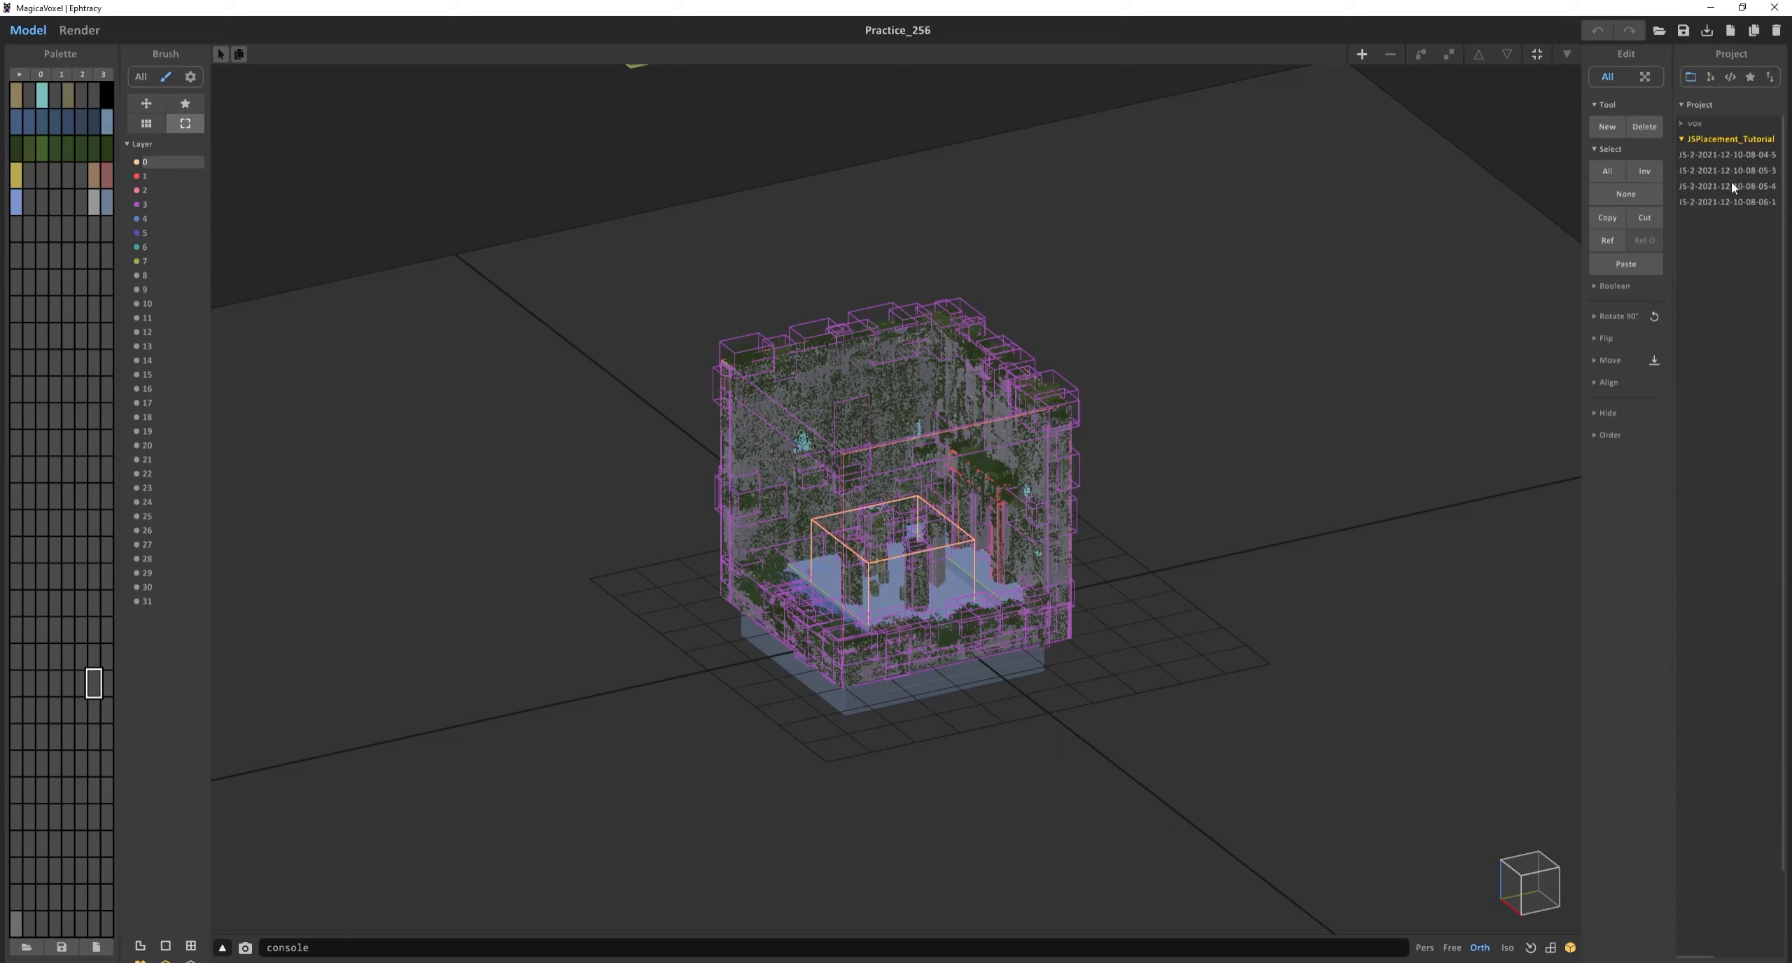
pyautogui.click(1721, 140)
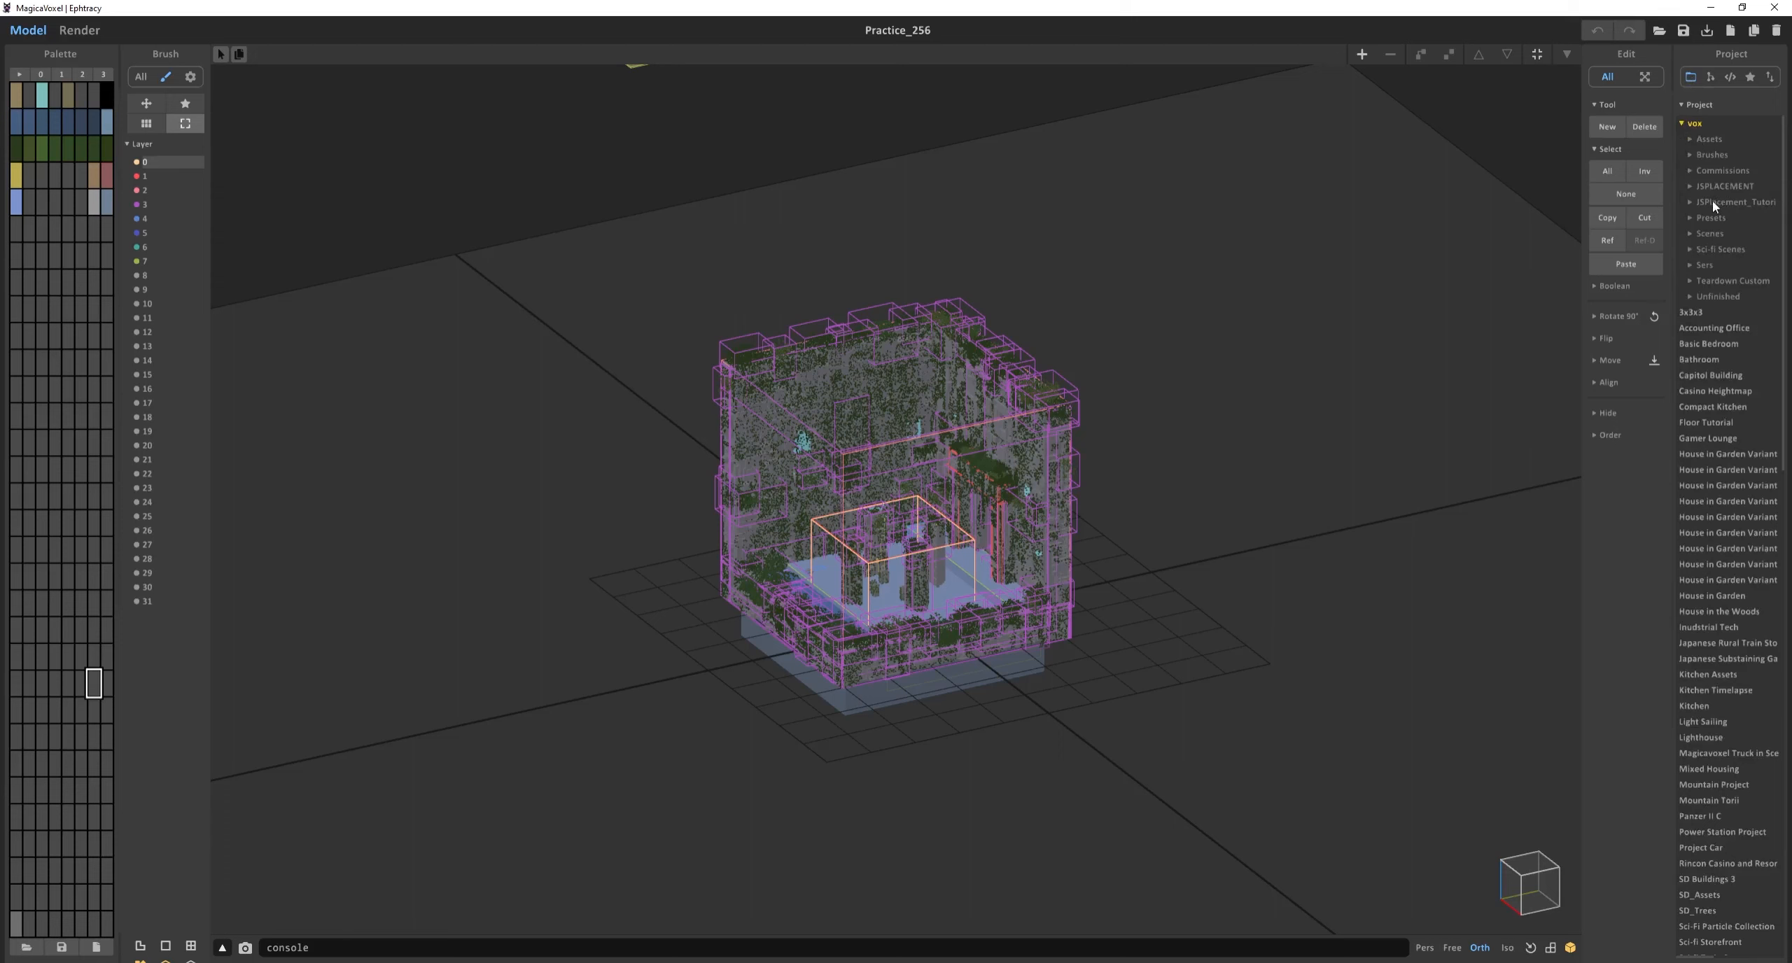
pyautogui.click(1712, 202)
pyautogui.click(1726, 170)
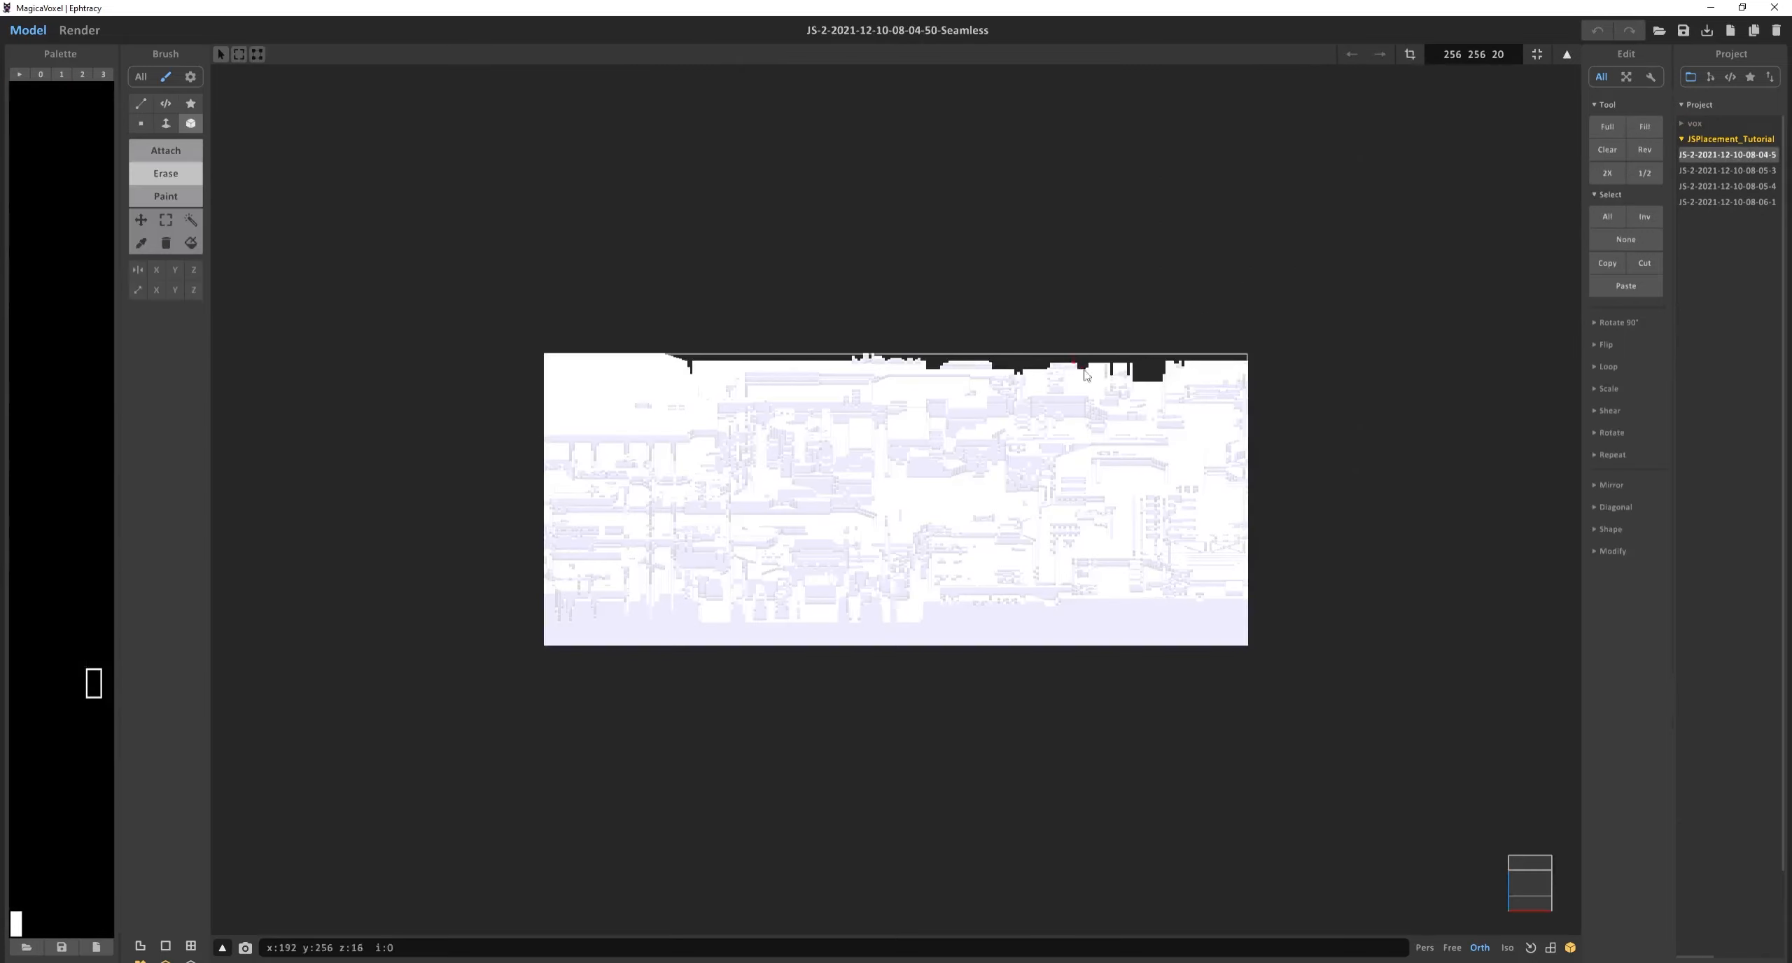
pyautogui.click(1730, 187)
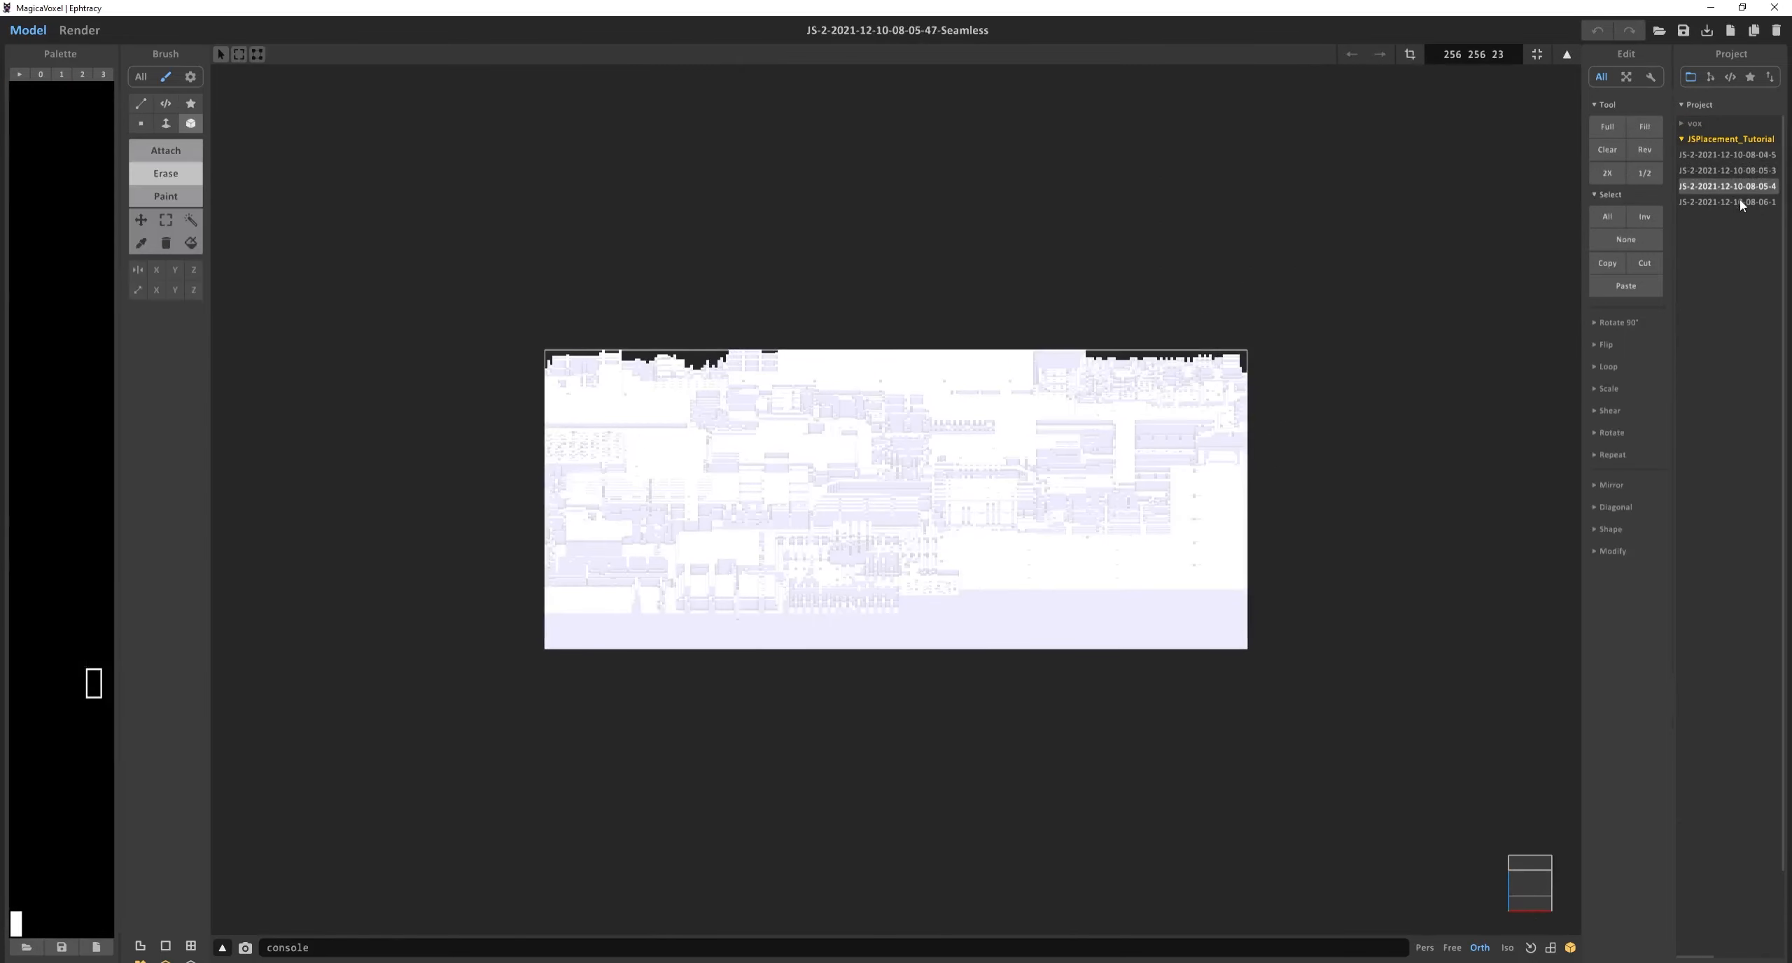
pyautogui.click(1726, 202)
pyautogui.moveTo(1004, 343); pyautogui.dragTo(1167, 404, button='right')
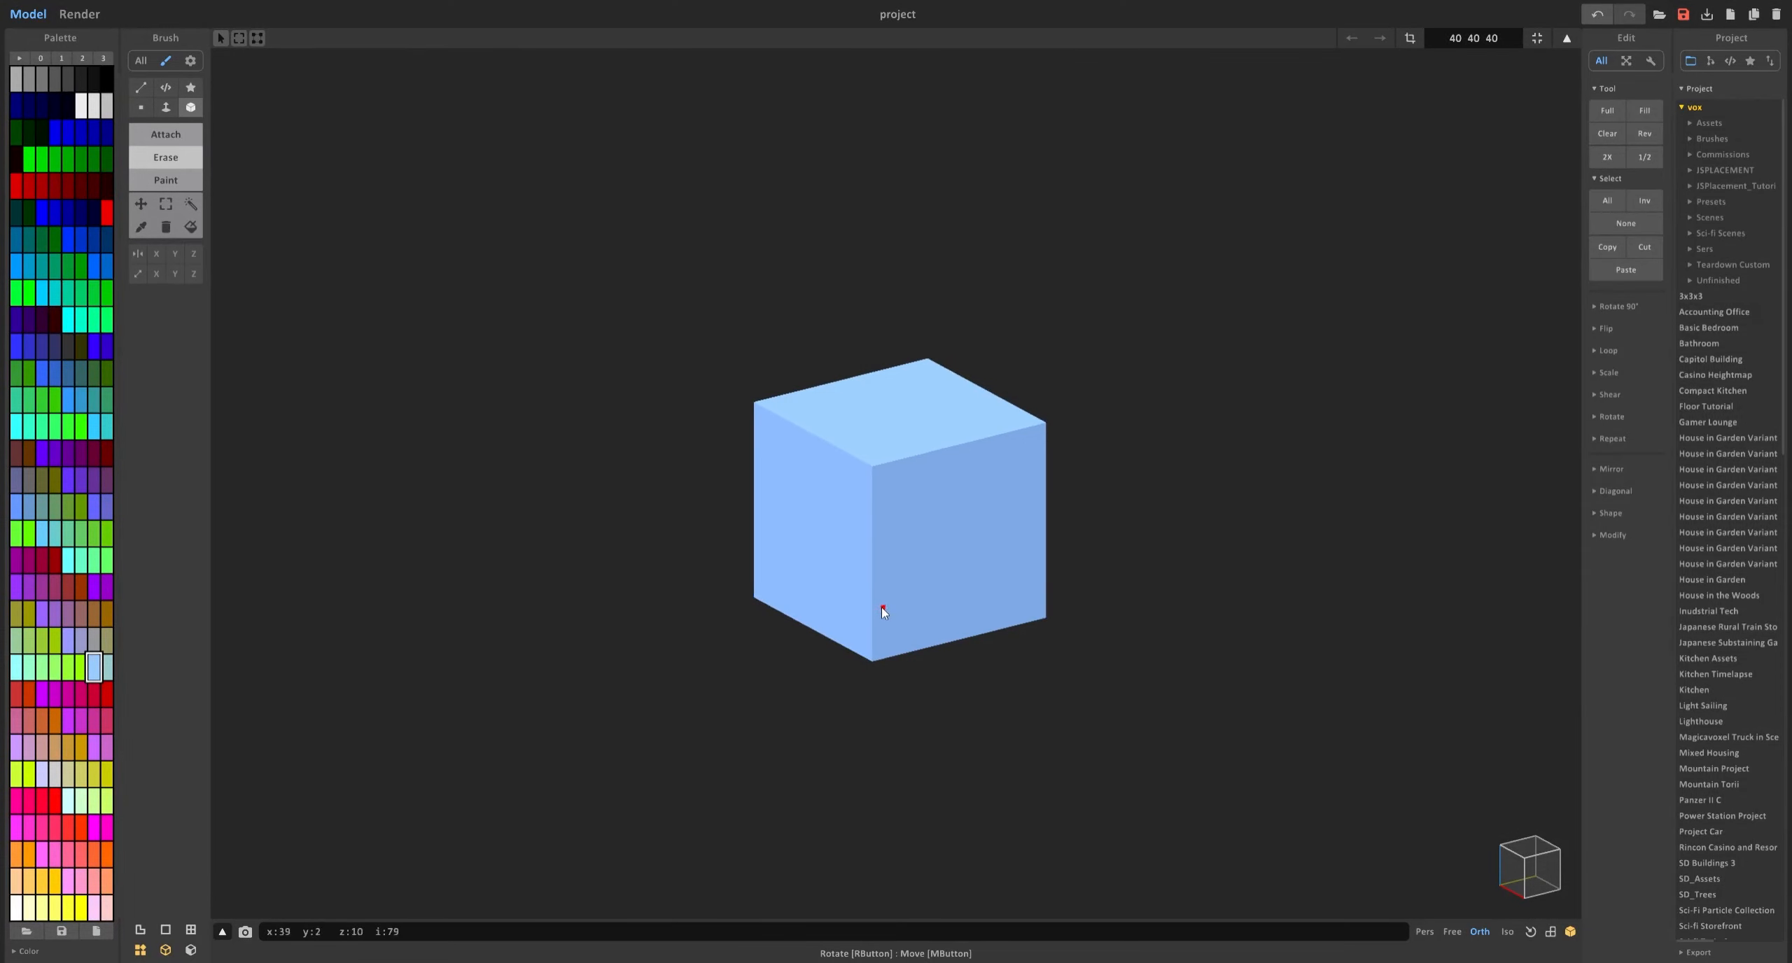
# Delete the default cube in world mode and open the JSPlacement_Tutorial folder in the pattern library.
pyautogui.press('Tab')
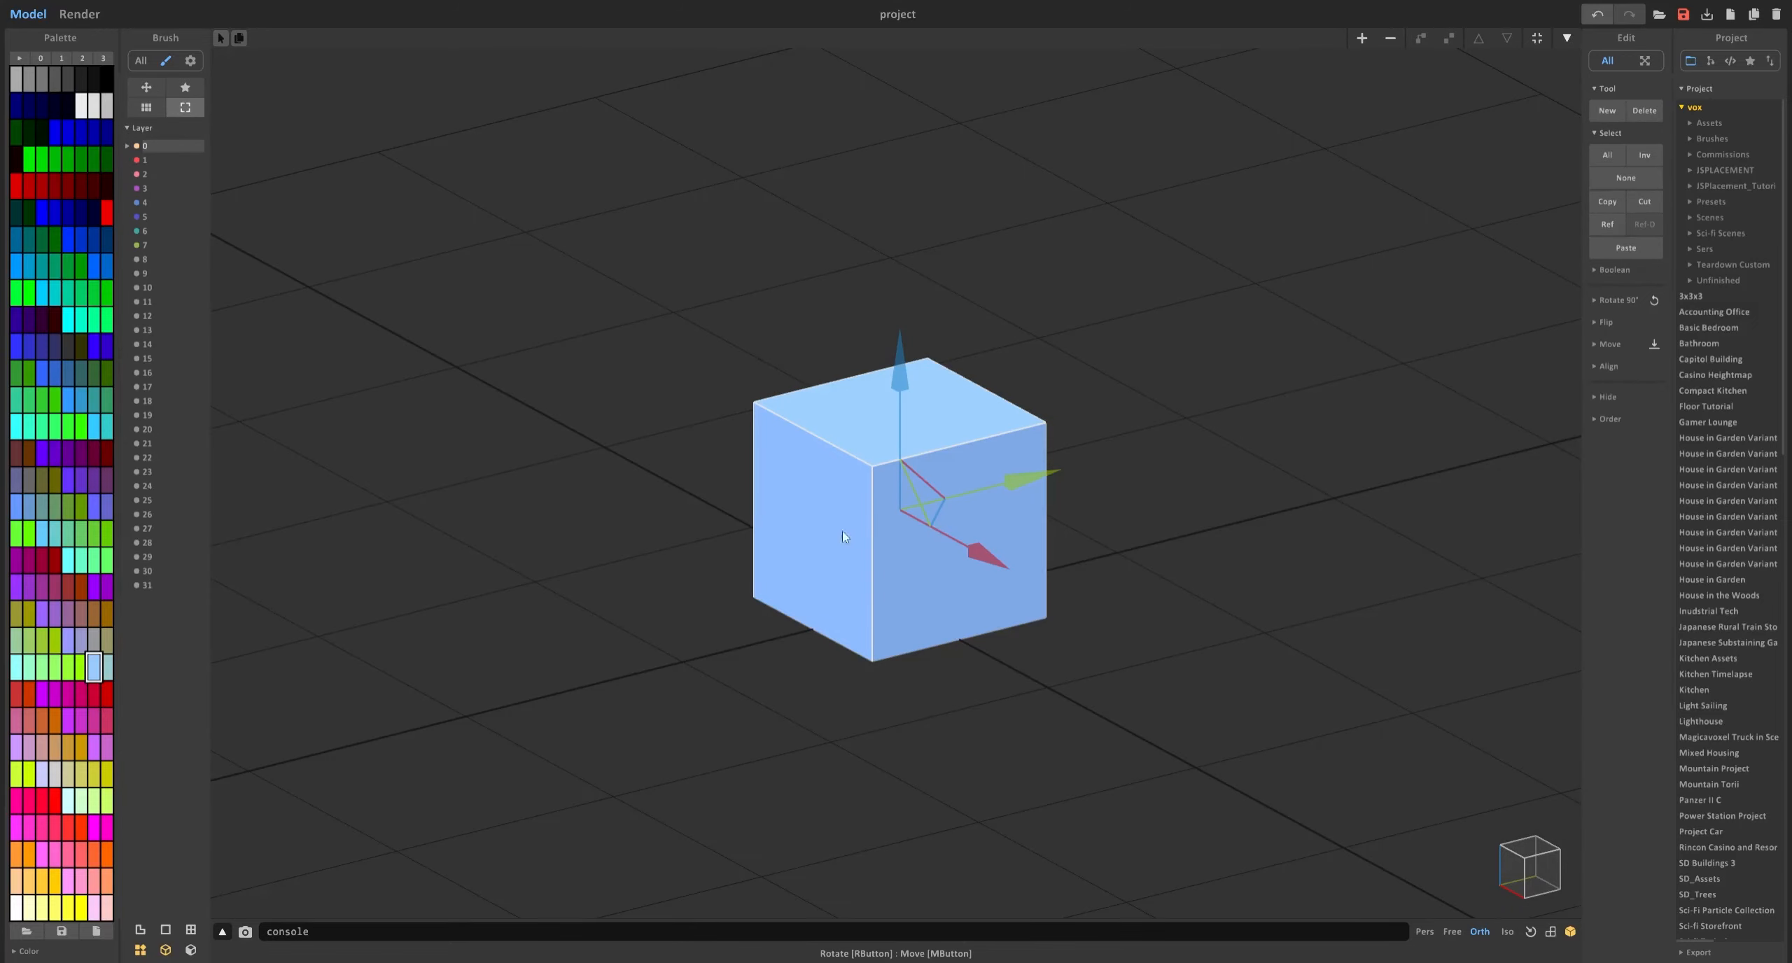
pyautogui.press('Delete')
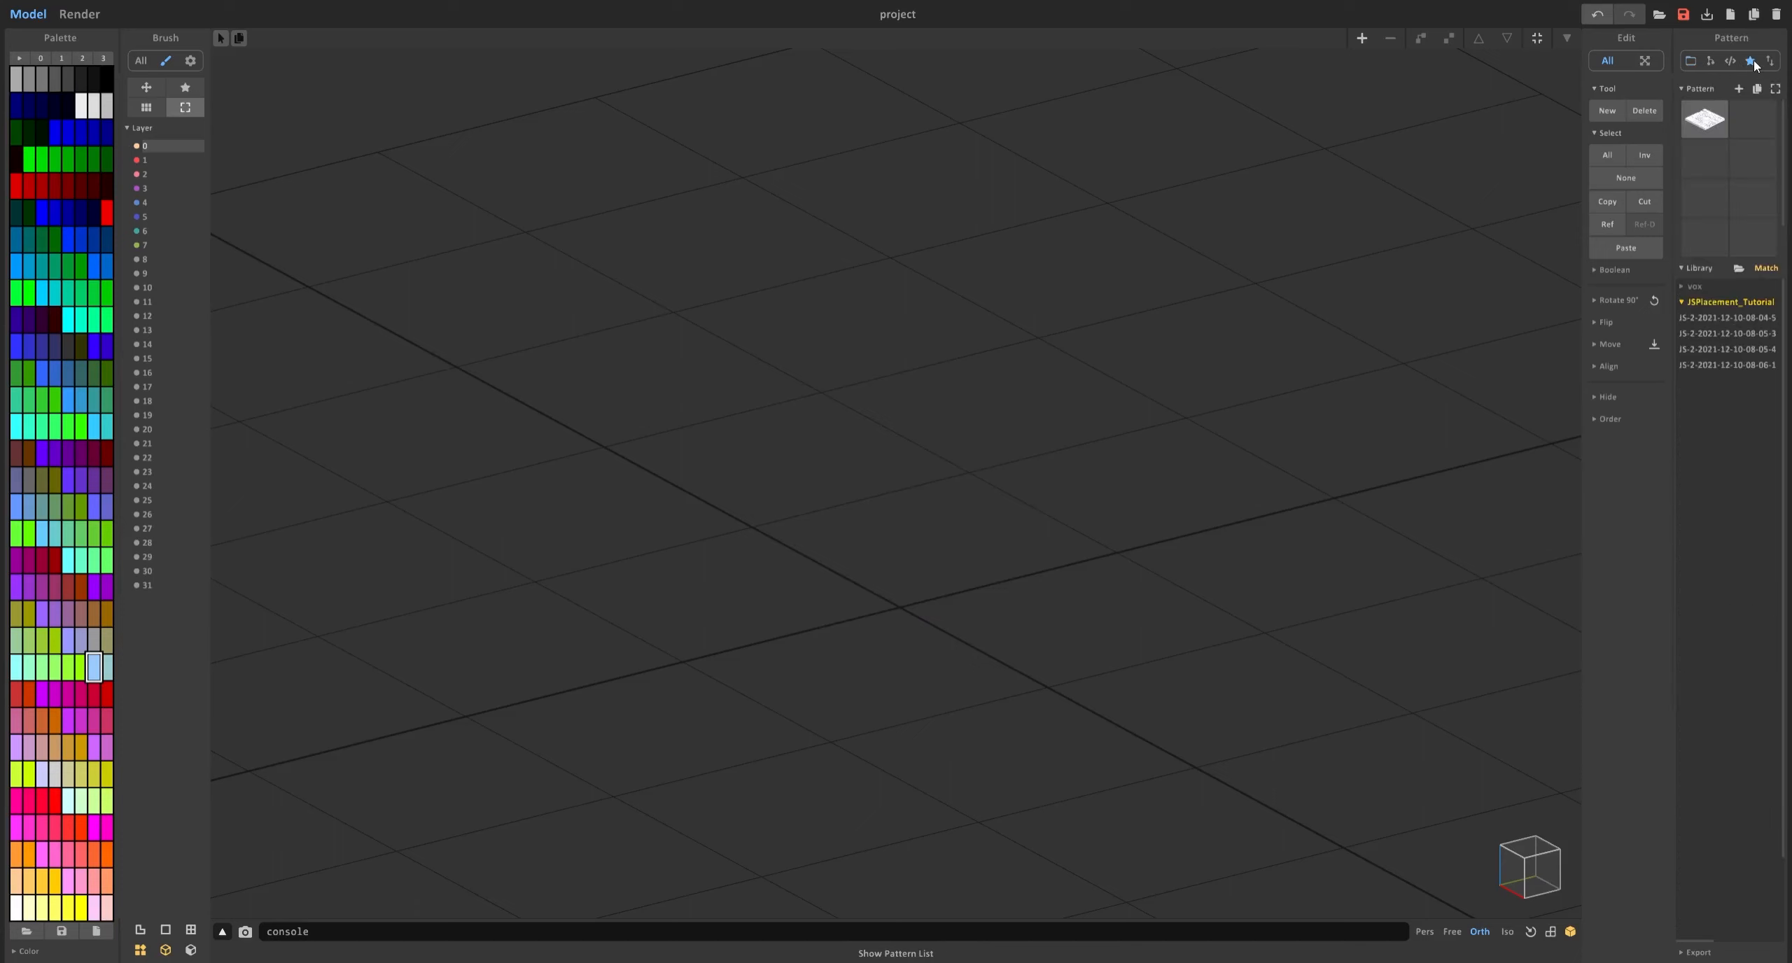
pyautogui.click(1702, 287)
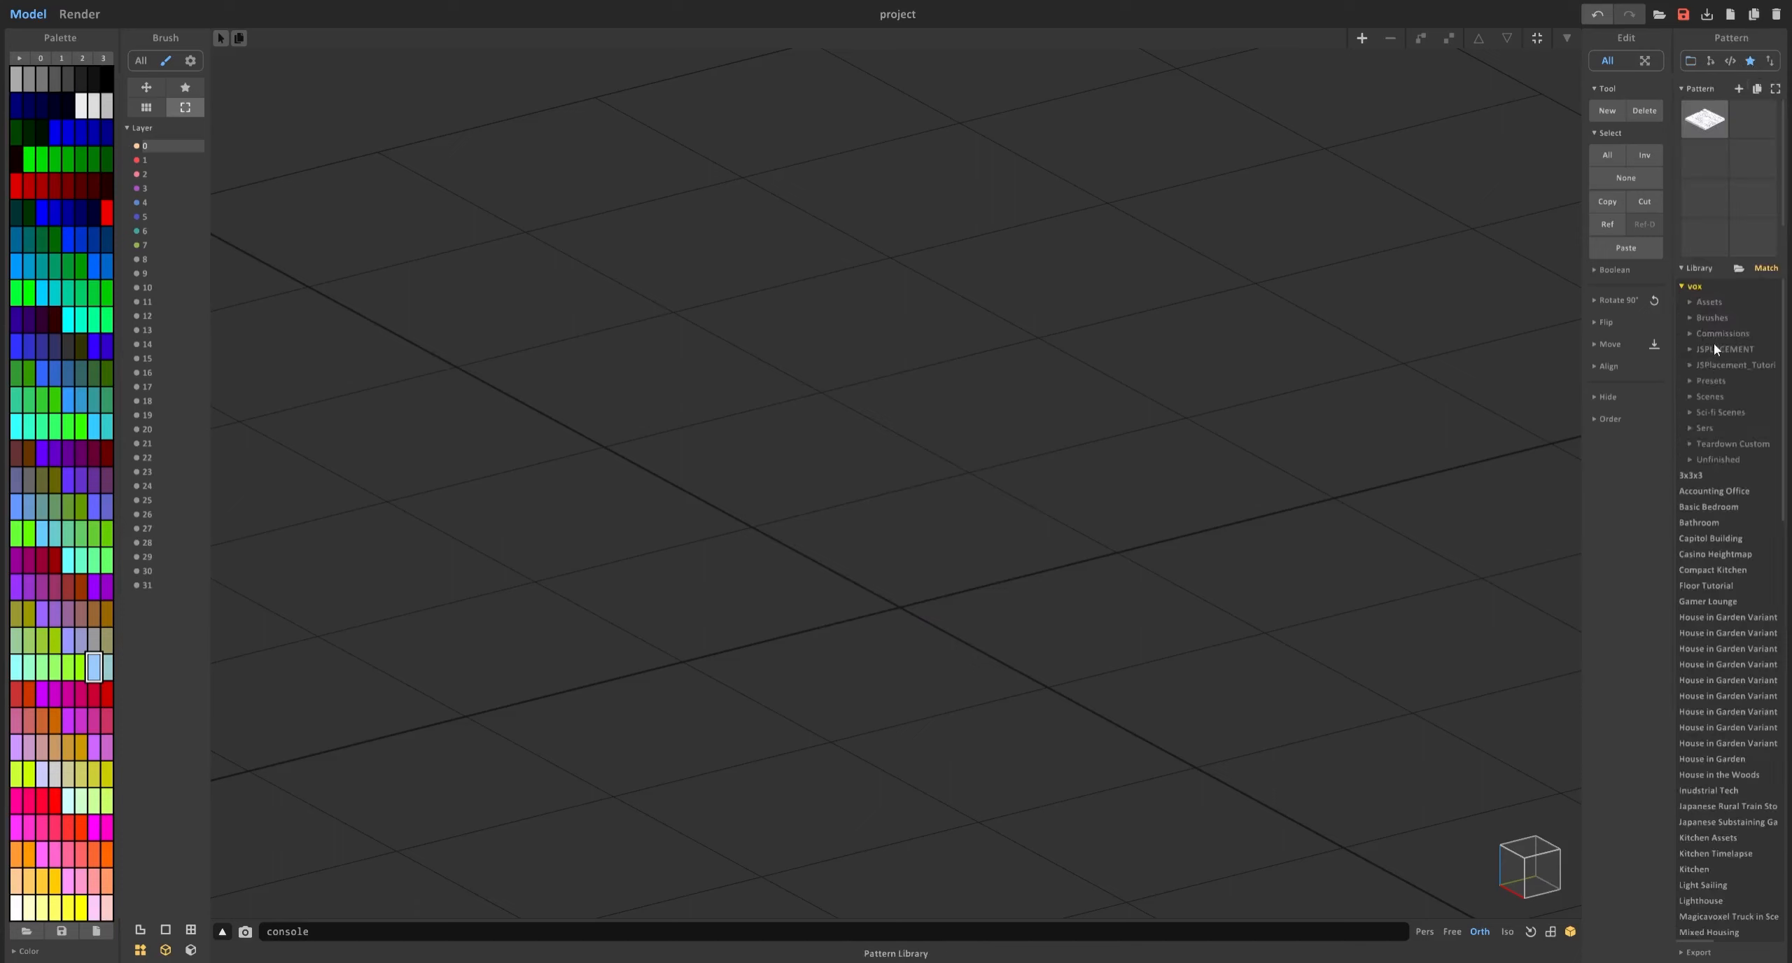
pyautogui.click(1743, 365)
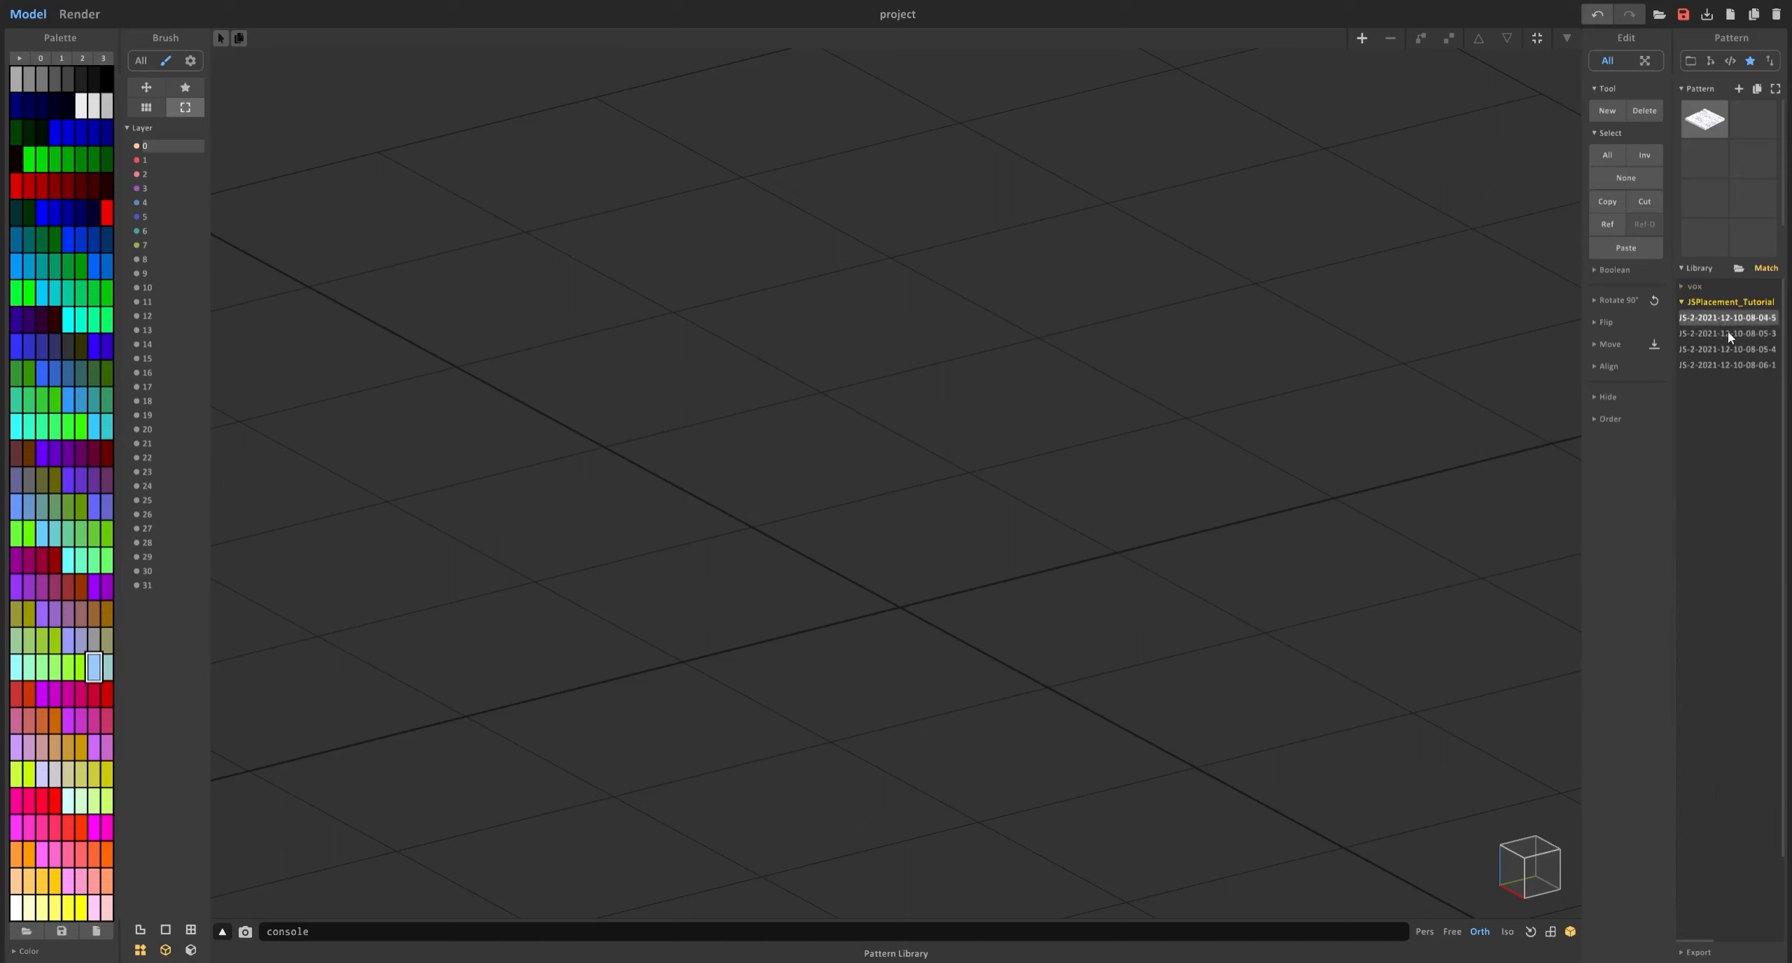
# Add the 08-04-50 tile from the pattern library to the empty world at the grid centre.
pyautogui.click(1740, 93)
pyautogui.scroll(-3, 980, 490)
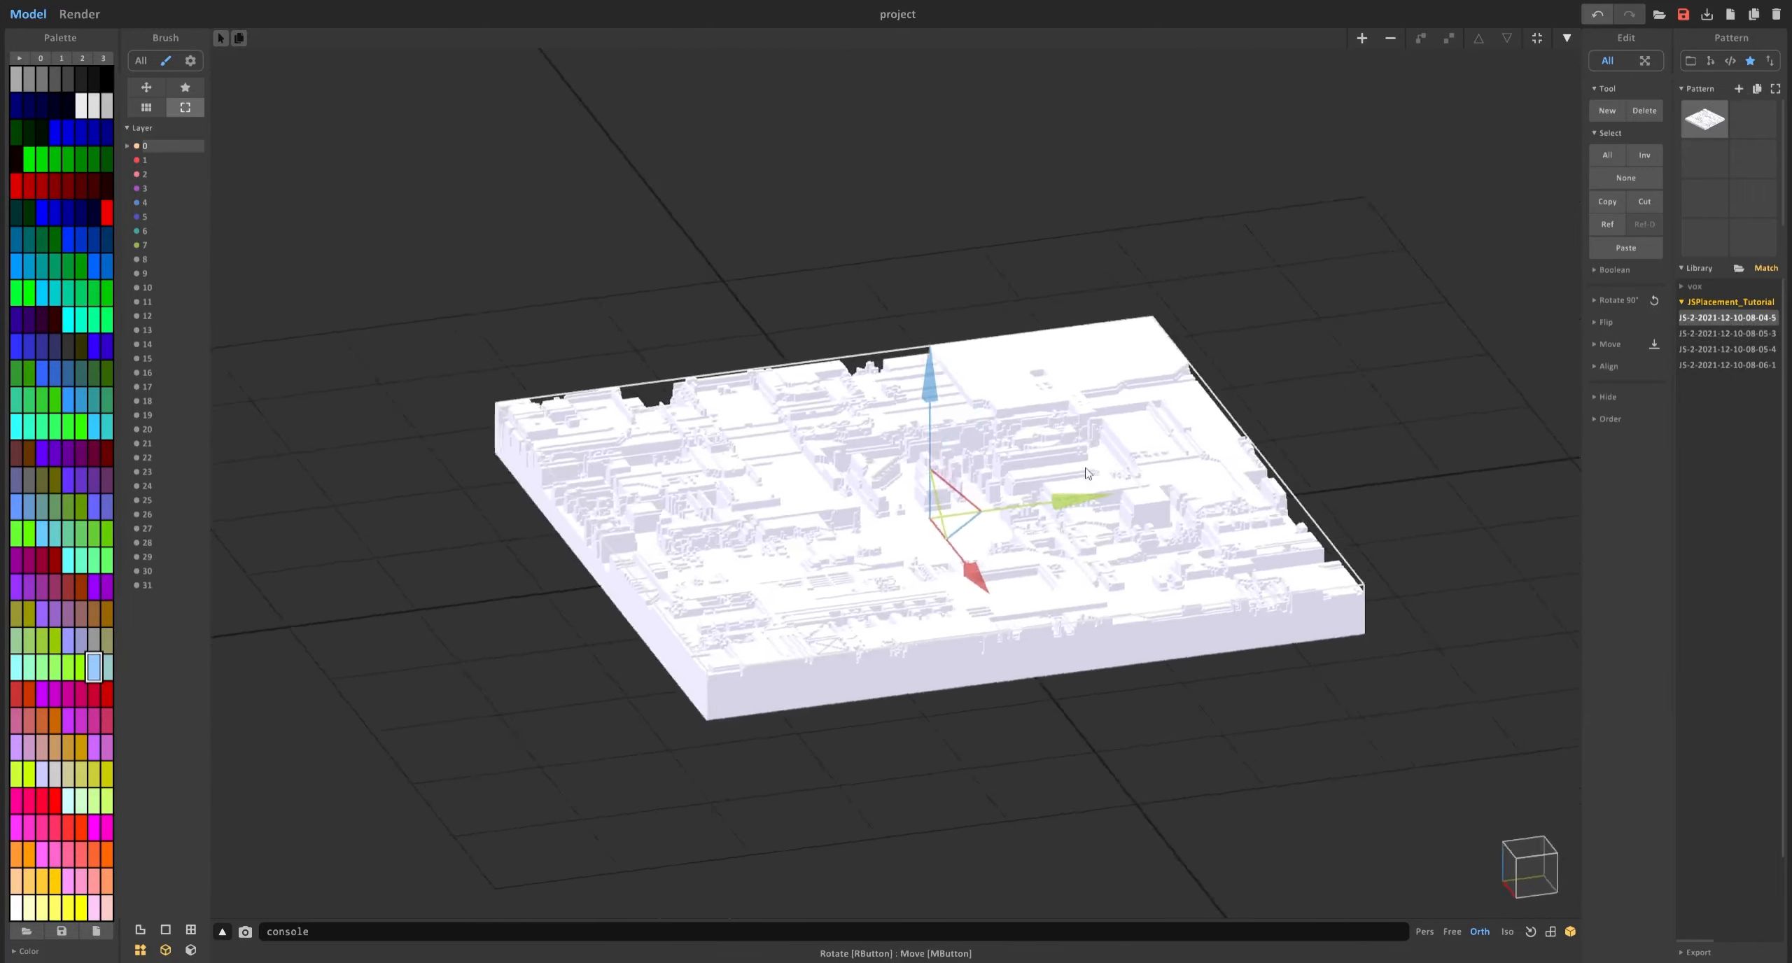
pyautogui.moveTo(980, 490); pyautogui.dragTo(1077, 482, button='right')
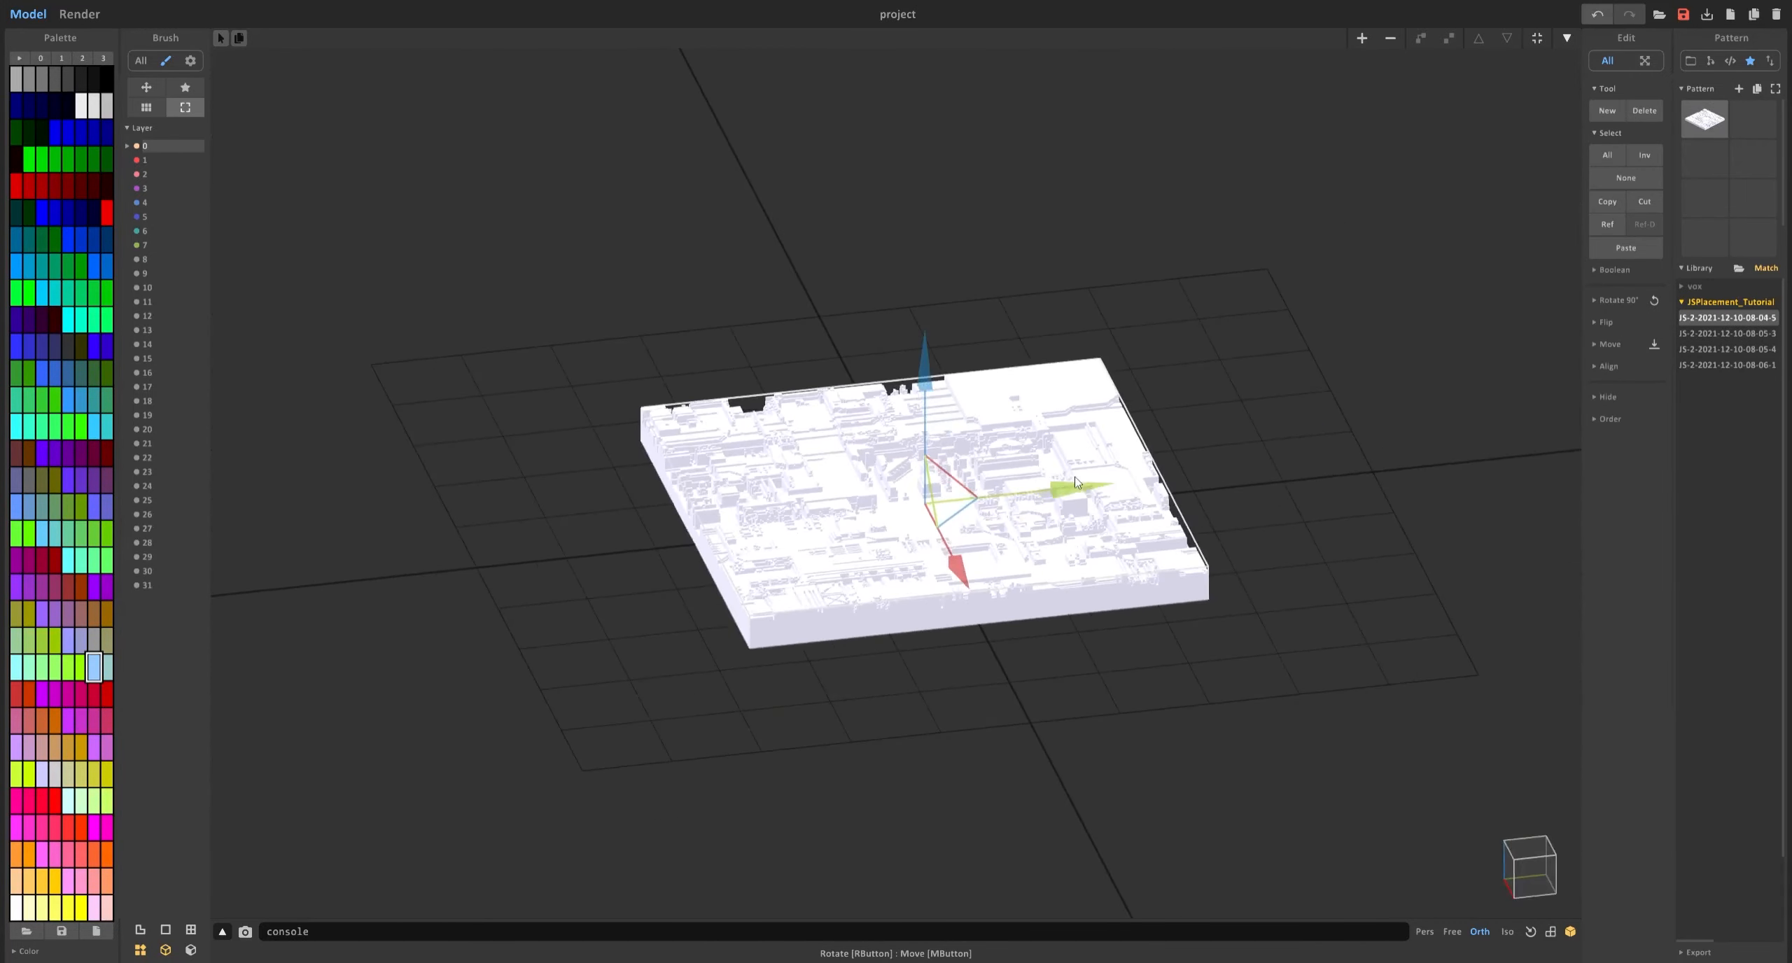
pyautogui.moveTo(987, 537); pyautogui.dragTo(1163, 440, button='right')
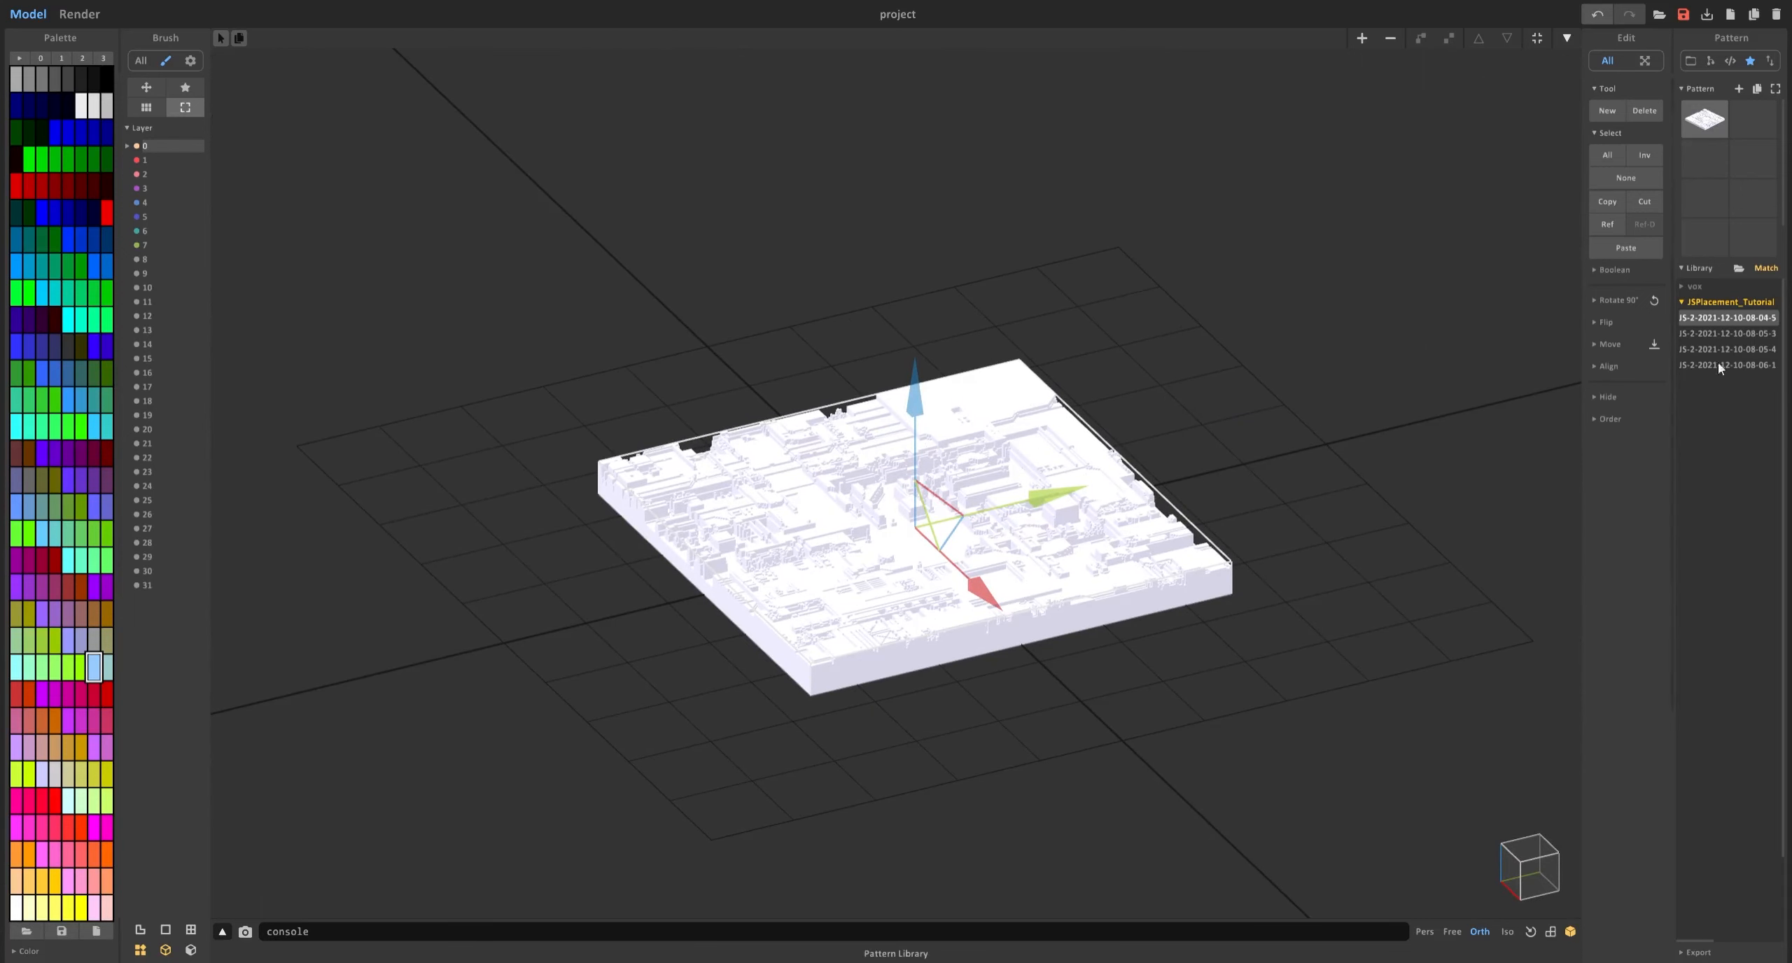
# Add the second and third library tiles, placing one beside the first tile along Y and the other behind it along X.
pyautogui.click(1748, 333)
pyautogui.moveTo(1745, 331); pyautogui.dragTo(1480, 323)
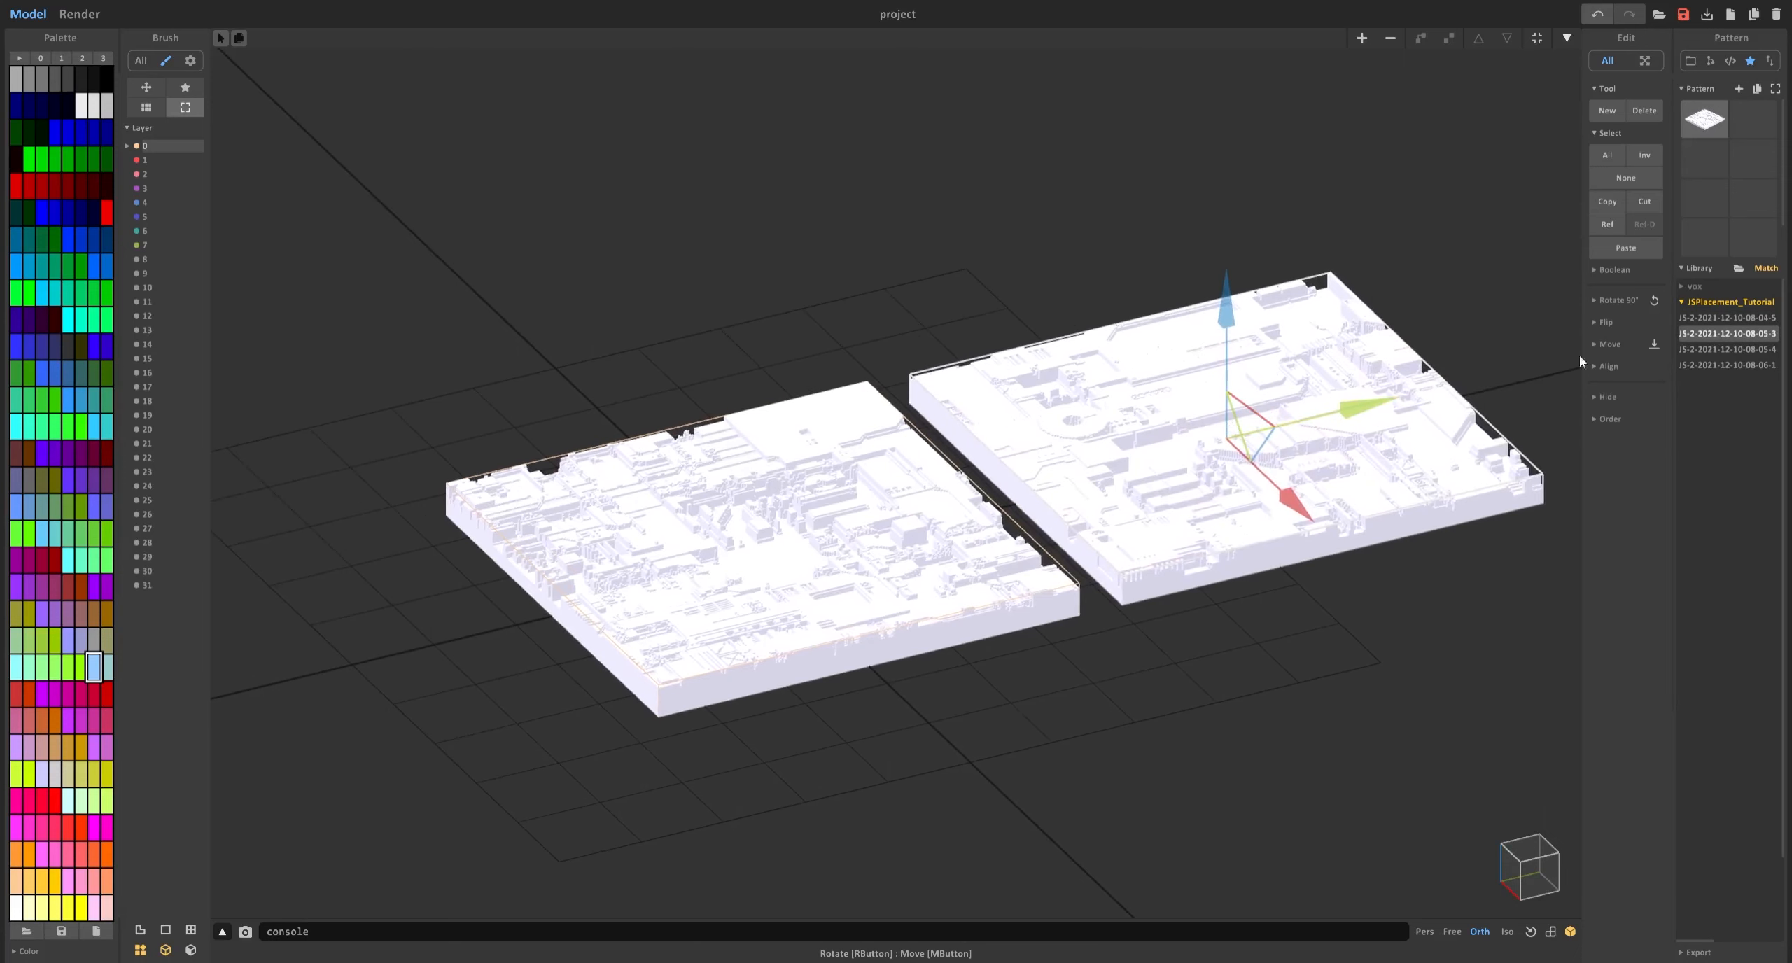
pyautogui.click(1720, 350)
pyautogui.click(1697, 120)
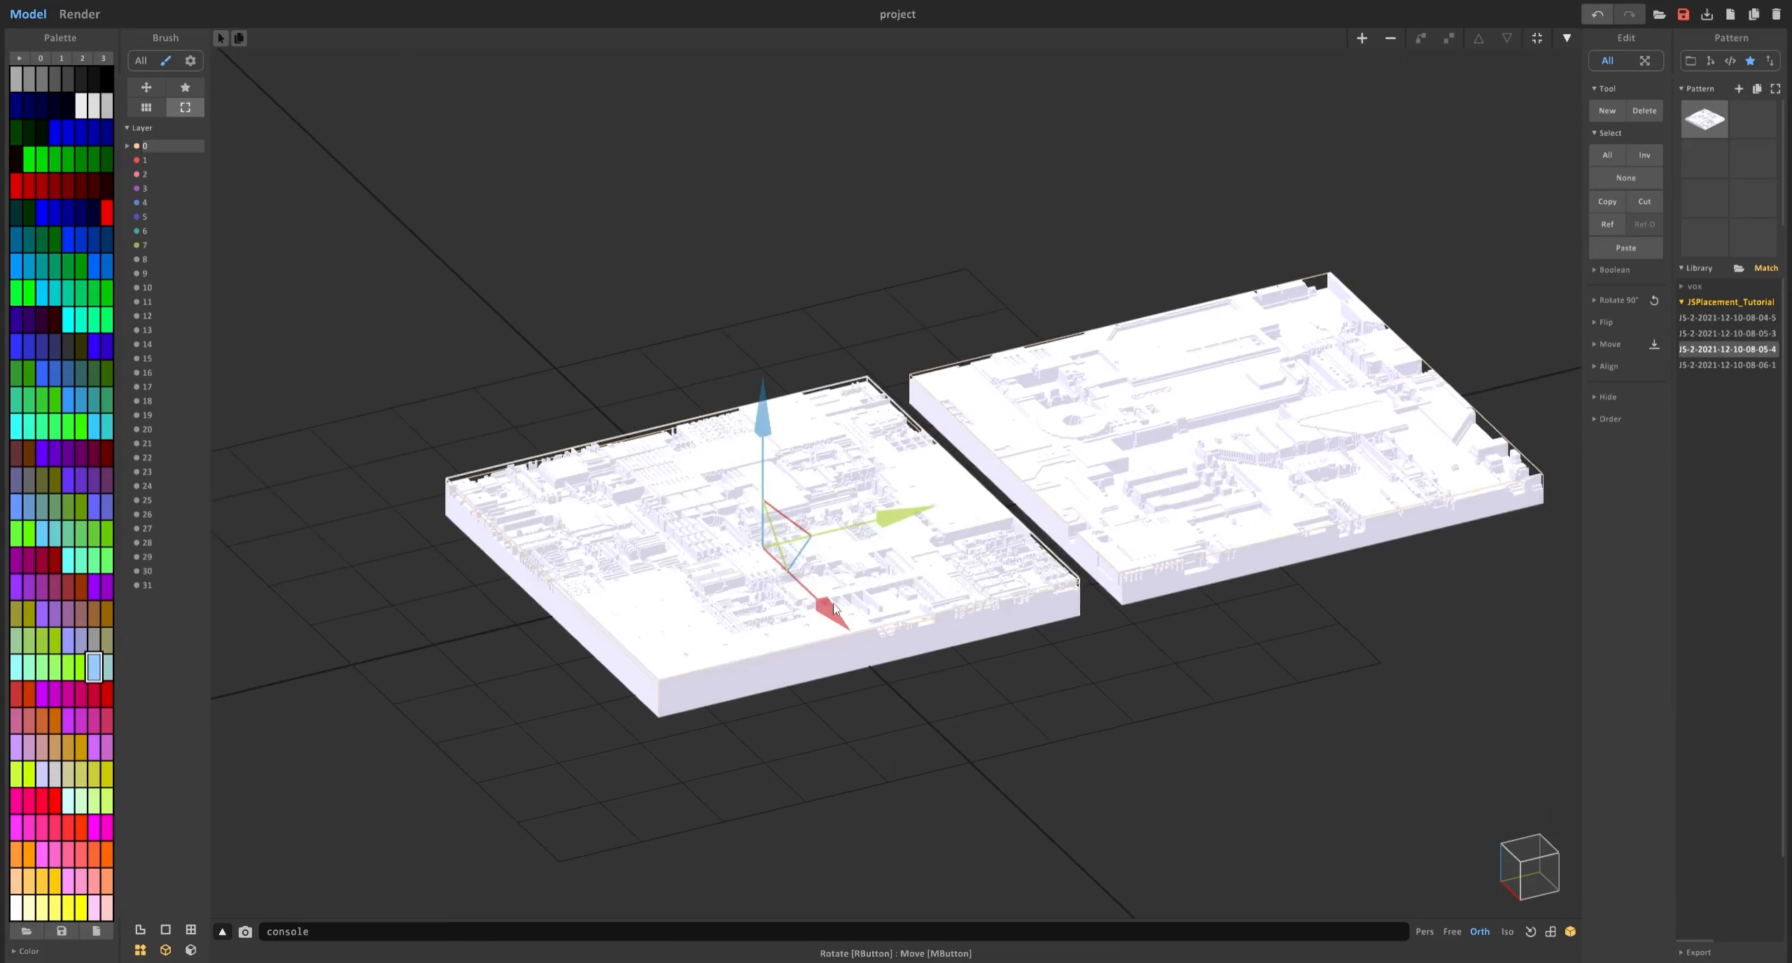
pyautogui.moveTo(833, 607); pyautogui.dragTo(1066, 327)
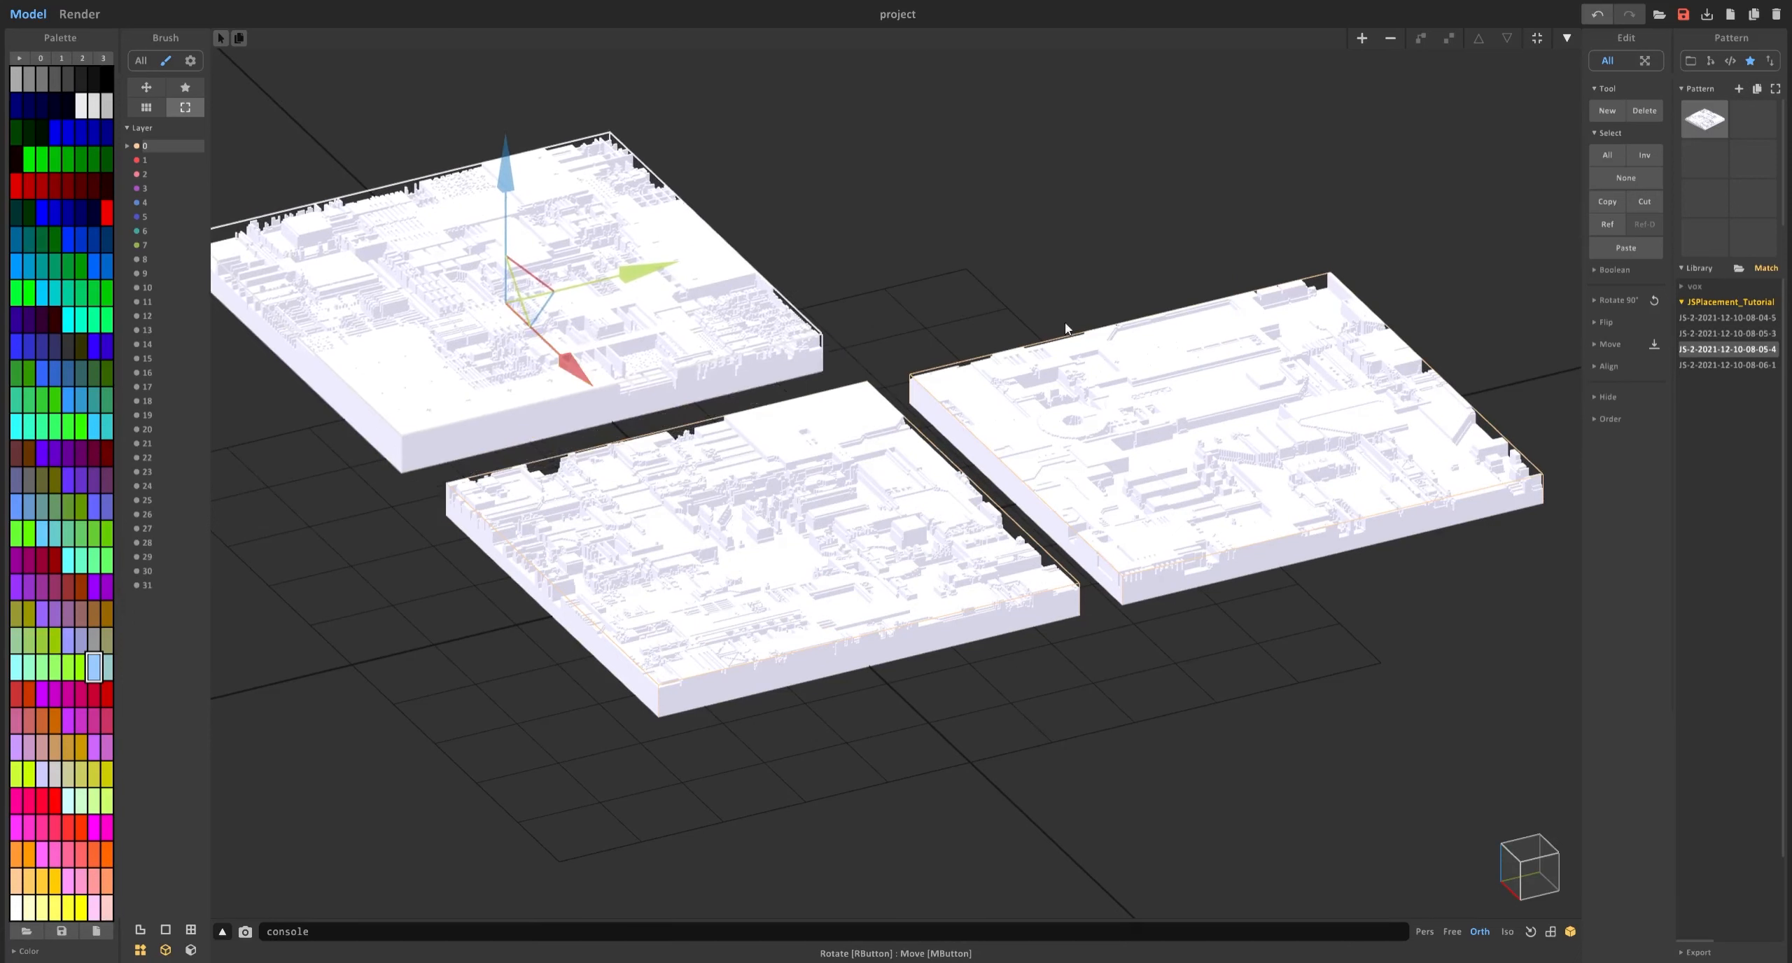
# Add the fourth library tile and place it diagonally from the first, leaving a gap behind the second tile.
pyautogui.click(1734, 365)
pyautogui.click(1740, 91)
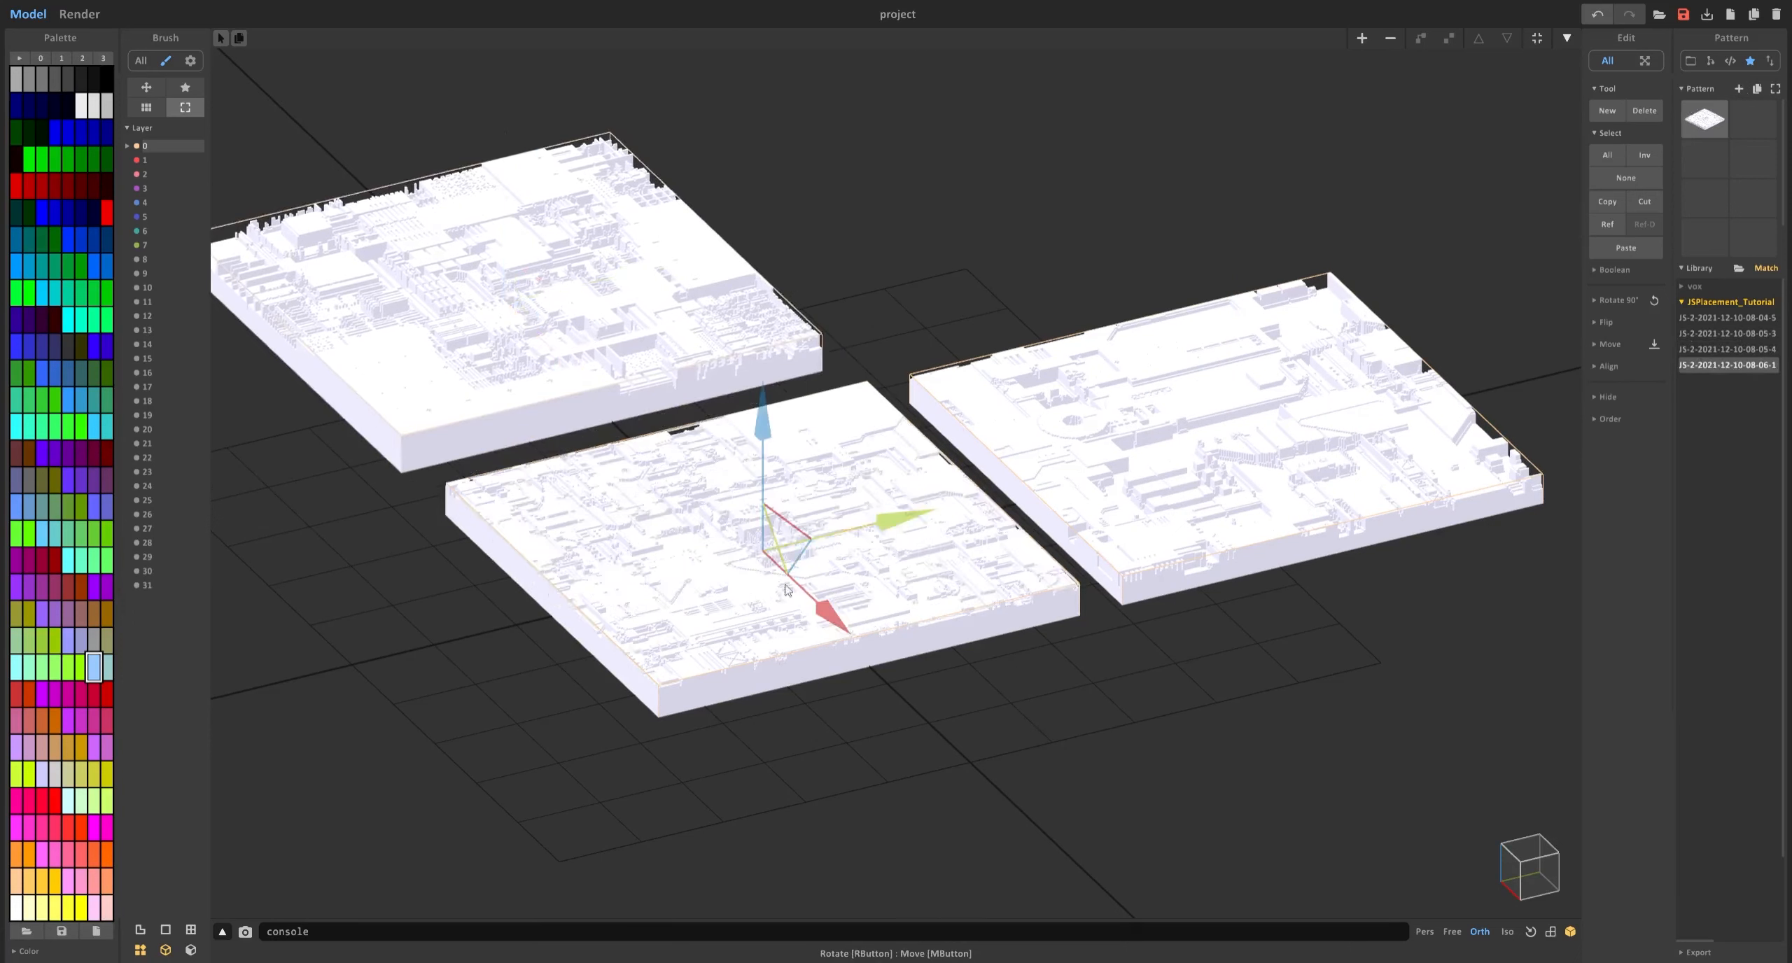
pyautogui.moveTo(884, 558); pyautogui.dragTo(1202, 187)
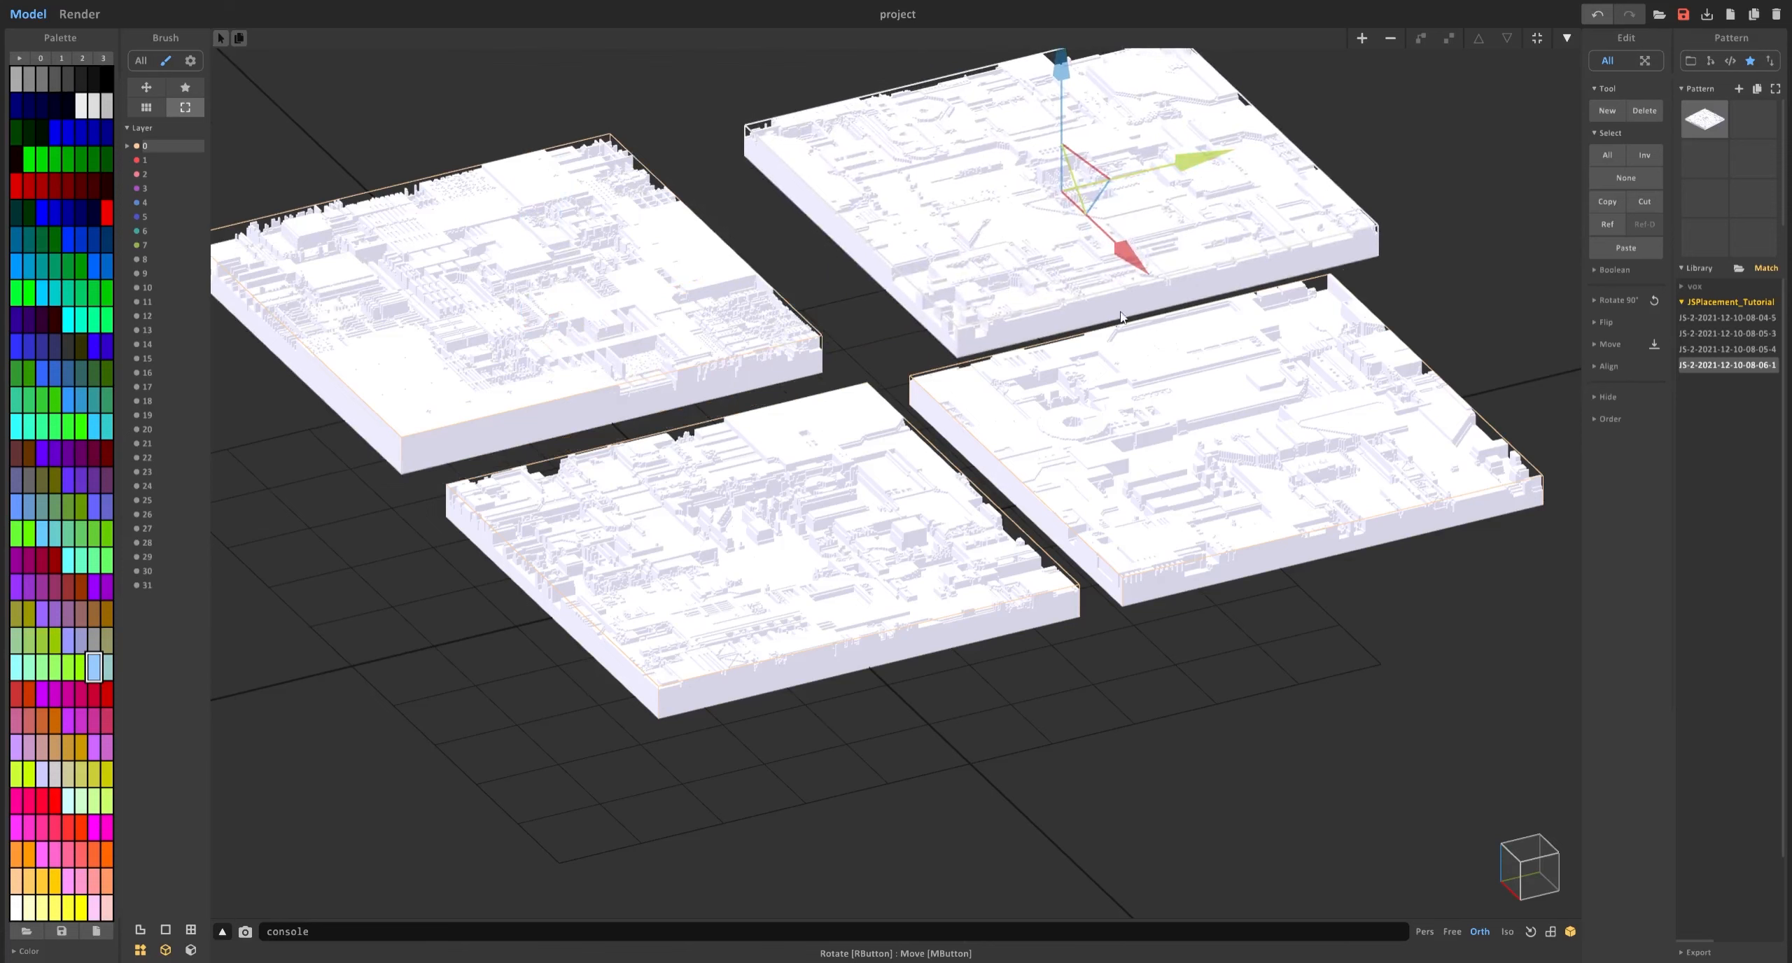
pyautogui.moveTo(1112, 349); pyautogui.dragTo(1093, 447, button='middle')
pyautogui.scroll(-2, 1093, 446)
pyautogui.moveTo(1094, 388); pyautogui.dragTo(1030, 324)
pyautogui.moveTo(1026, 290); pyautogui.dragTo(1101, 312, button='right')
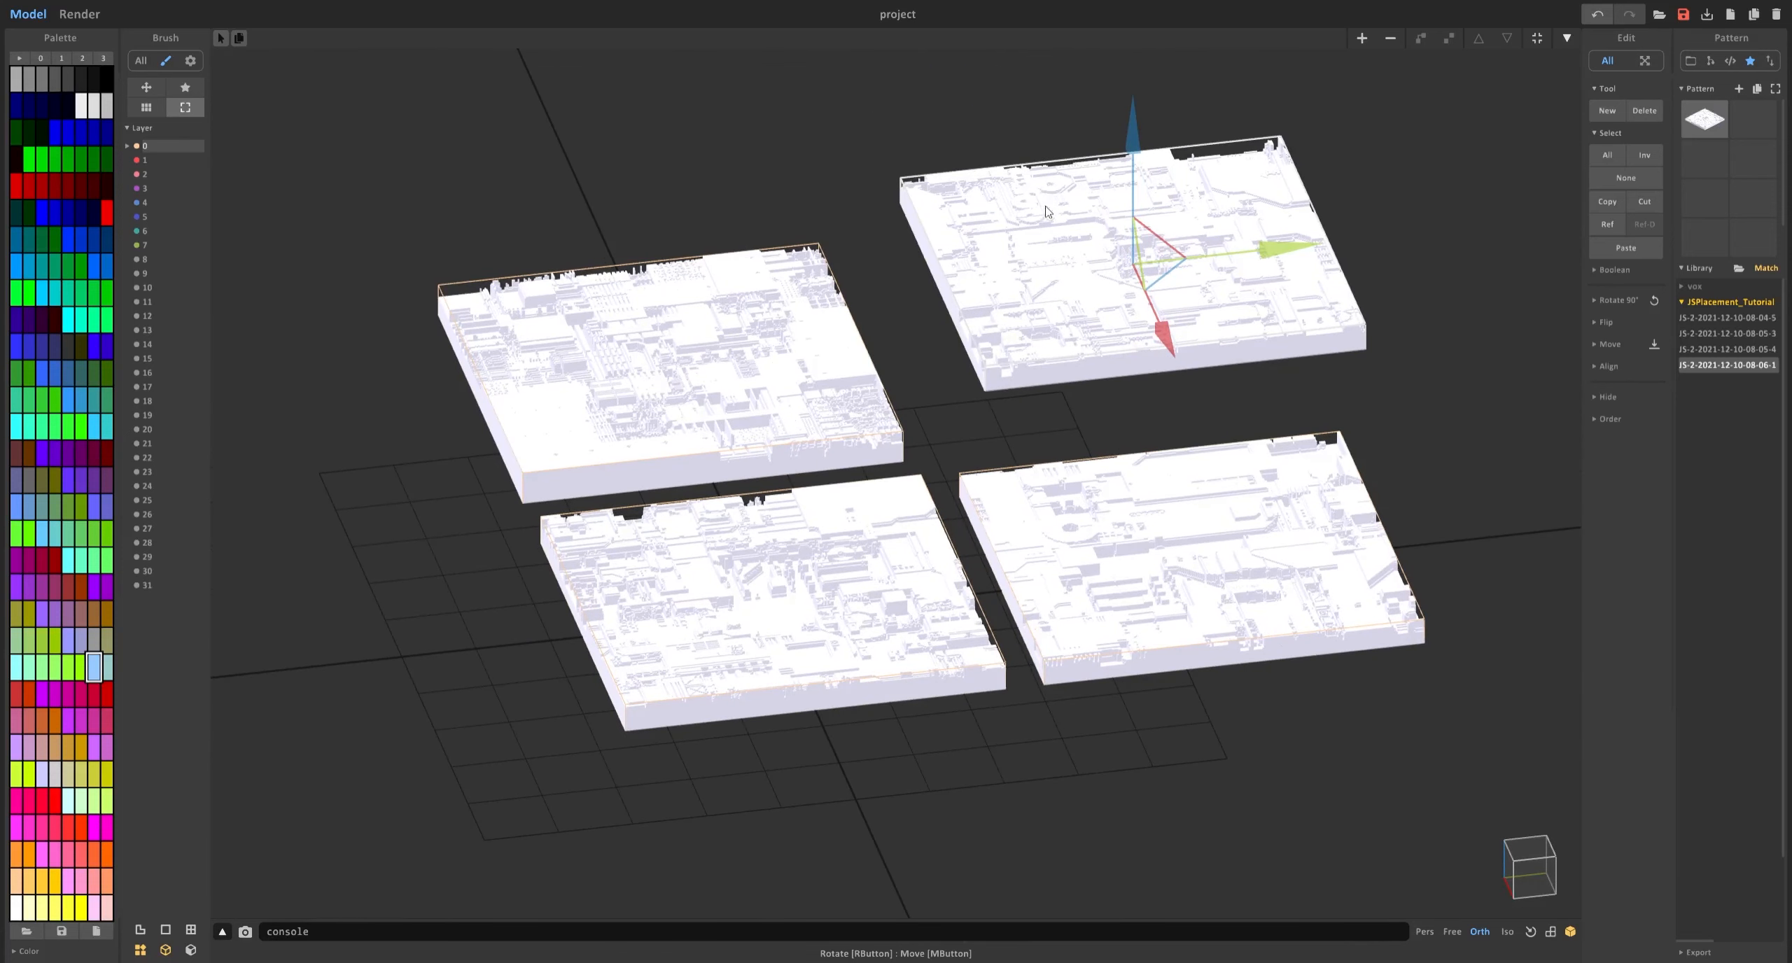
pyautogui.moveTo(1089, 378); pyautogui.dragTo(1089, 468, button='right')
# Move the second tile farther out along the Y axis to leave a tile-wide gap beside the first.
pyautogui.click(1147, 489)
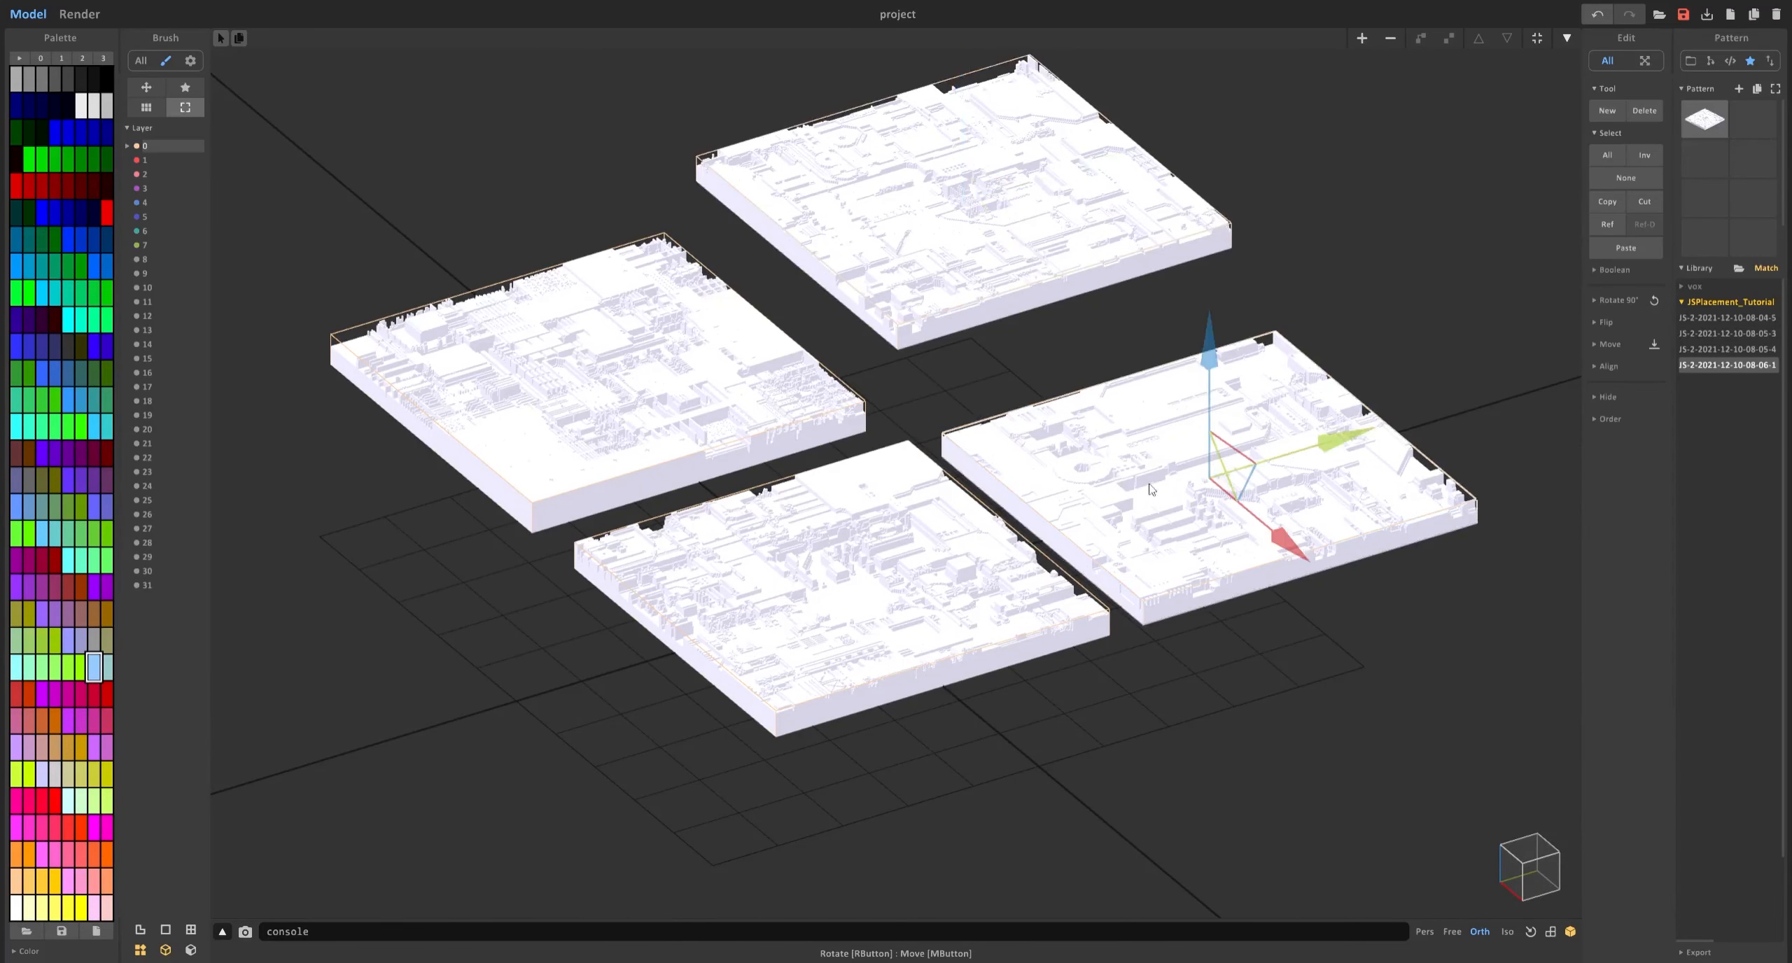
pyautogui.moveTo(1330, 449); pyautogui.dragTo(1763, 277)
pyautogui.moveTo(1438, 415); pyautogui.dragTo(1184, 433, button='middle')
pyautogui.scroll(-2, 1184, 432)
pyautogui.moveTo(1443, 338); pyautogui.dragTo(1493, 328)
# Move the fourth tile along the X axis into the gap between the first and second tiles.
pyautogui.click(809, 292)
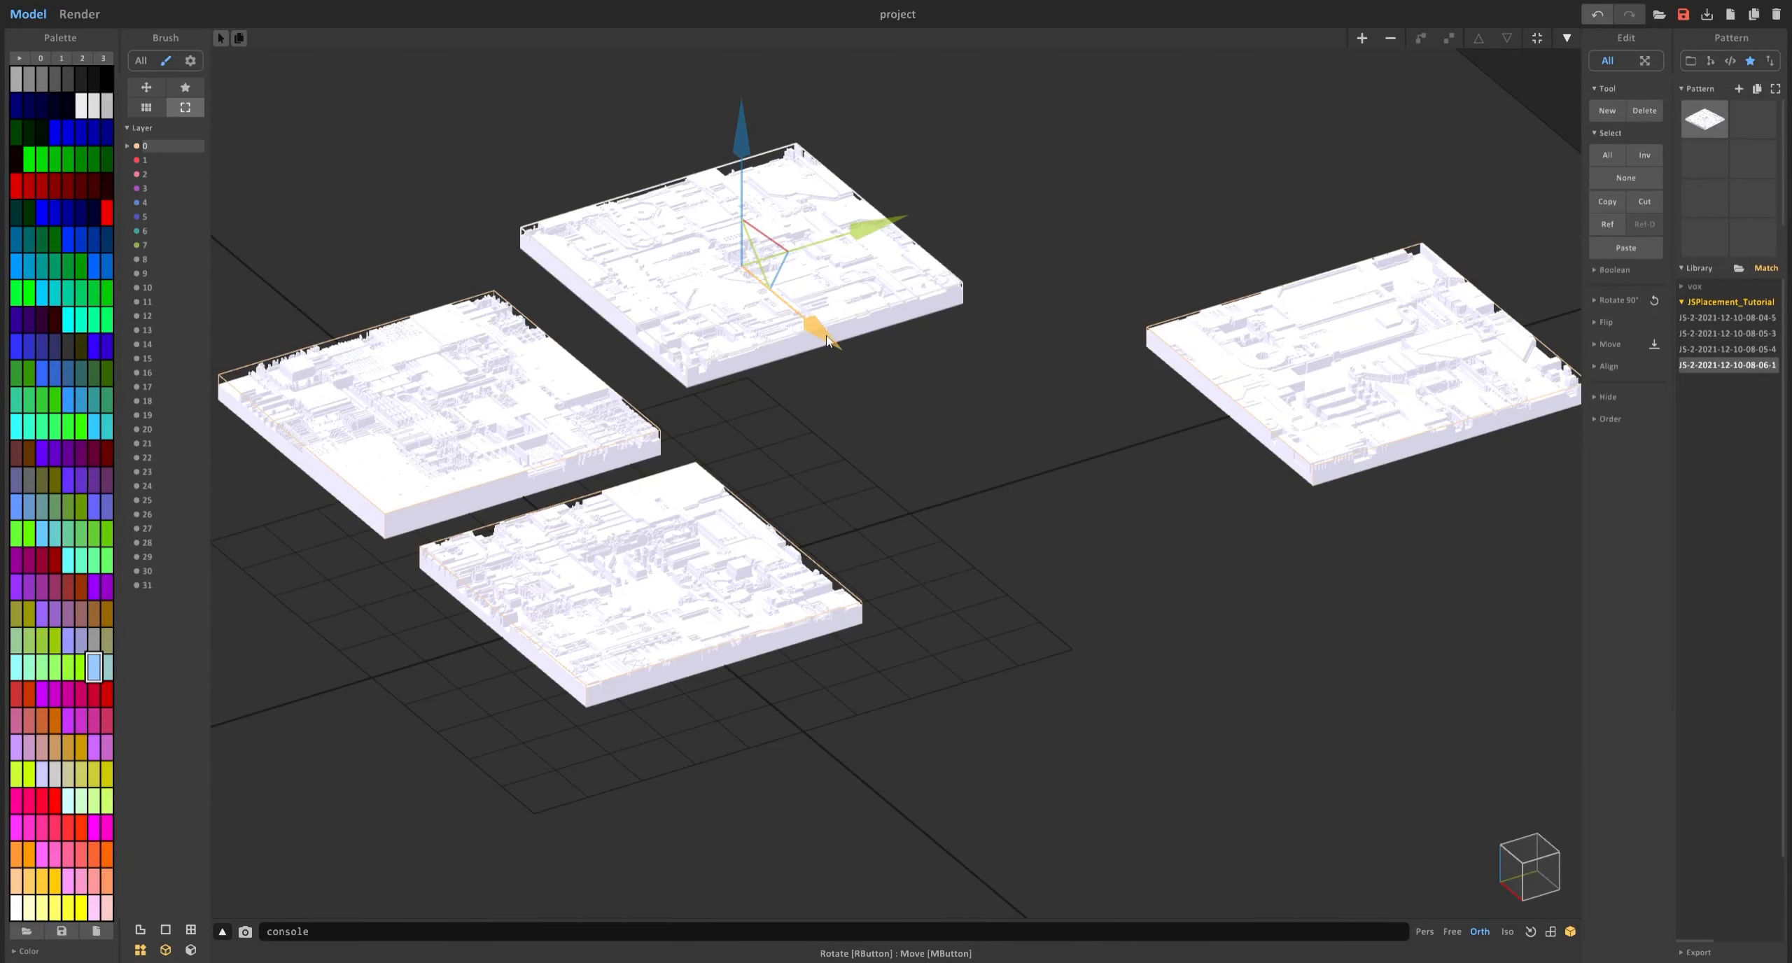
pyautogui.moveTo(828, 341); pyautogui.dragTo(1068, 542)
pyautogui.moveTo(819, 533); pyautogui.dragTo(943, 512, button='middle')
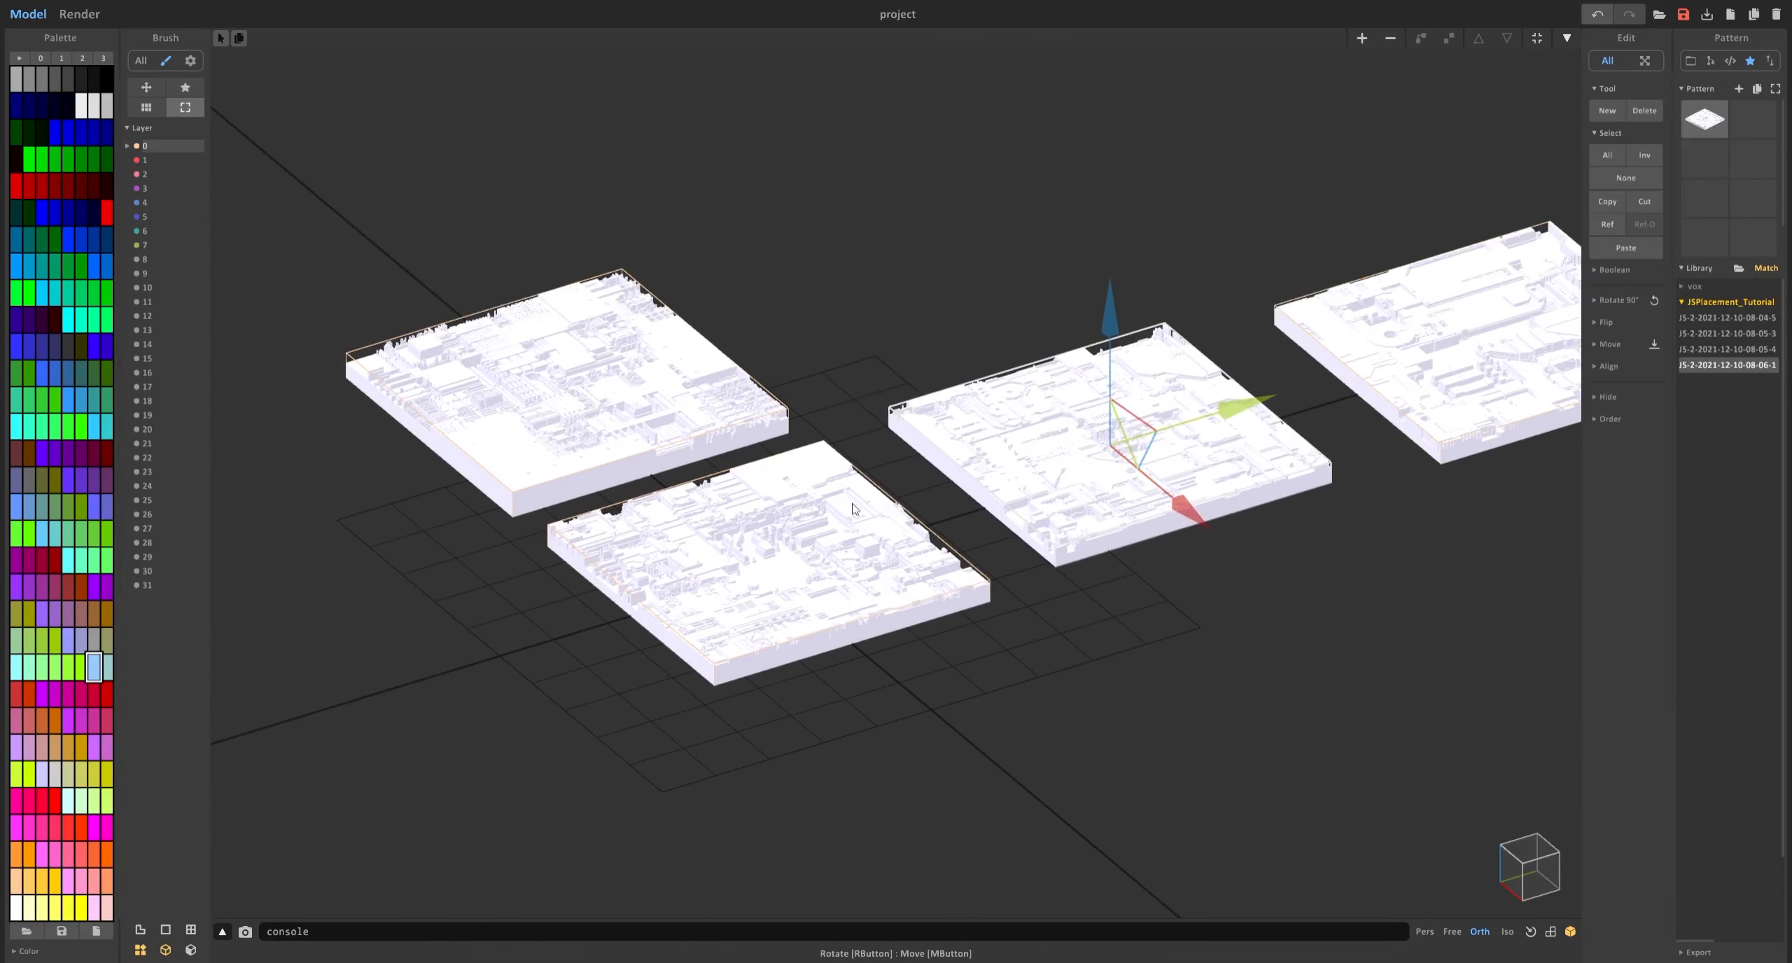
pyautogui.scroll(3, 794, 537)
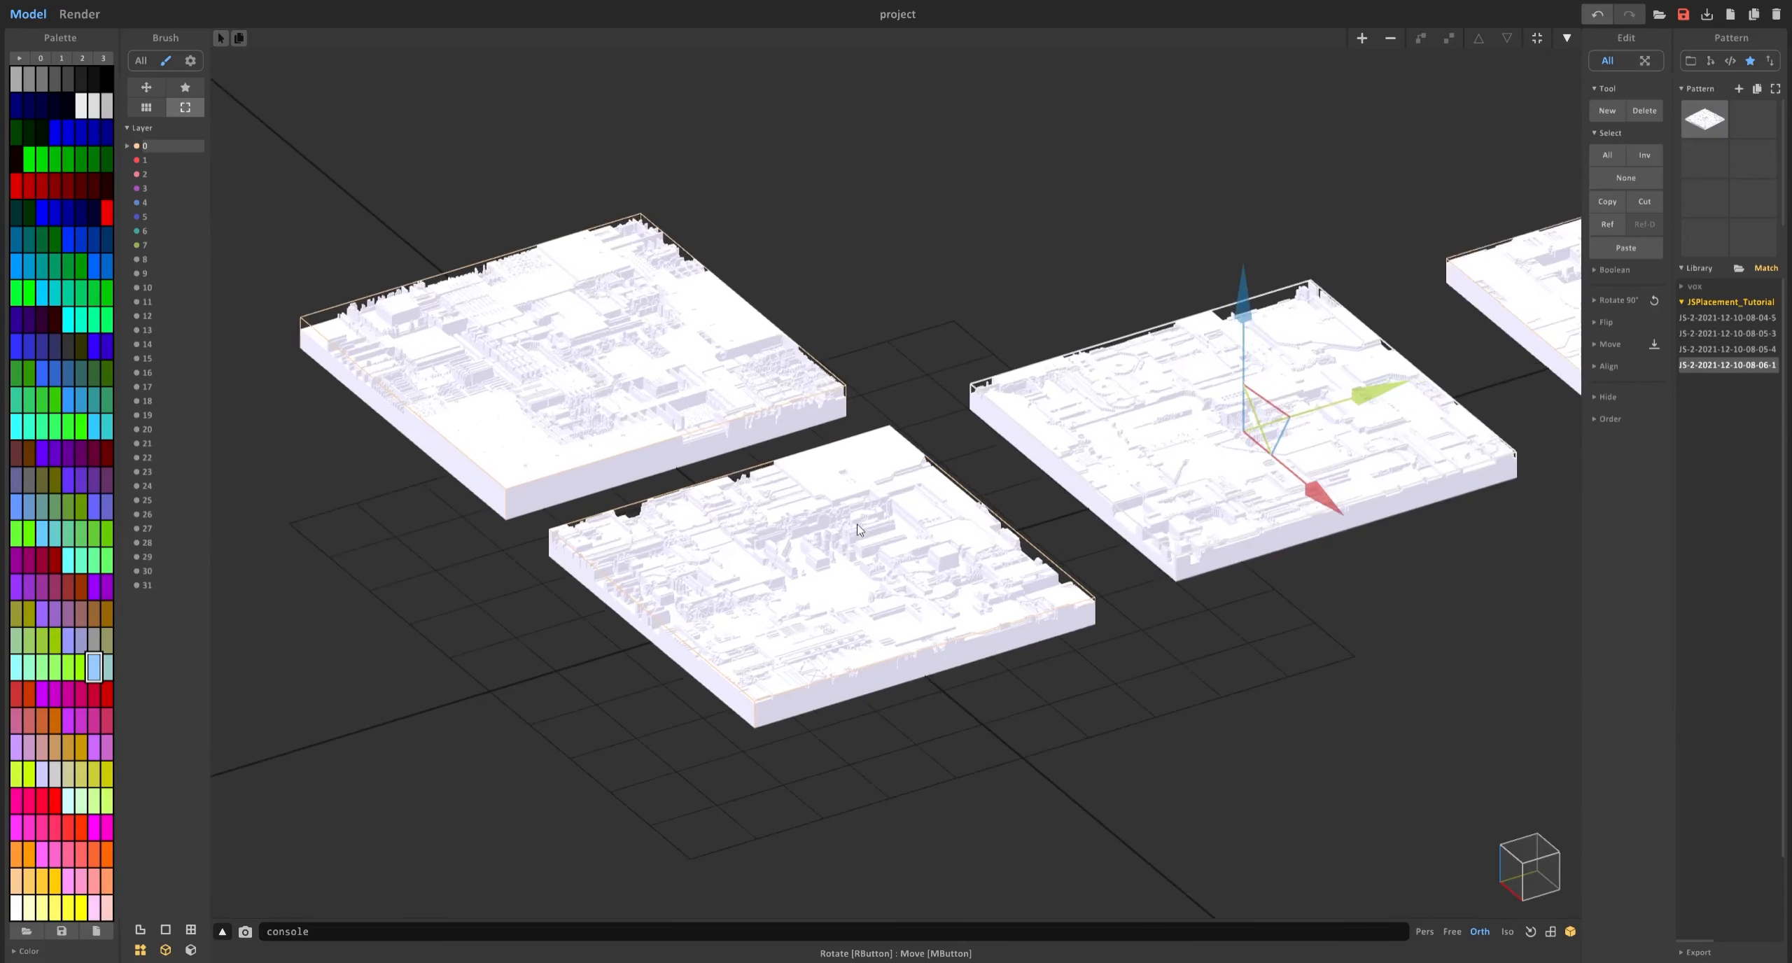
# Examine the four placed tiles one by one, comparing their surface detail and height.
pyautogui.moveTo(947, 543); pyautogui.dragTo(1009, 492, button='middle')
pyautogui.scroll(-2, 743, 573)
pyautogui.click(744, 572)
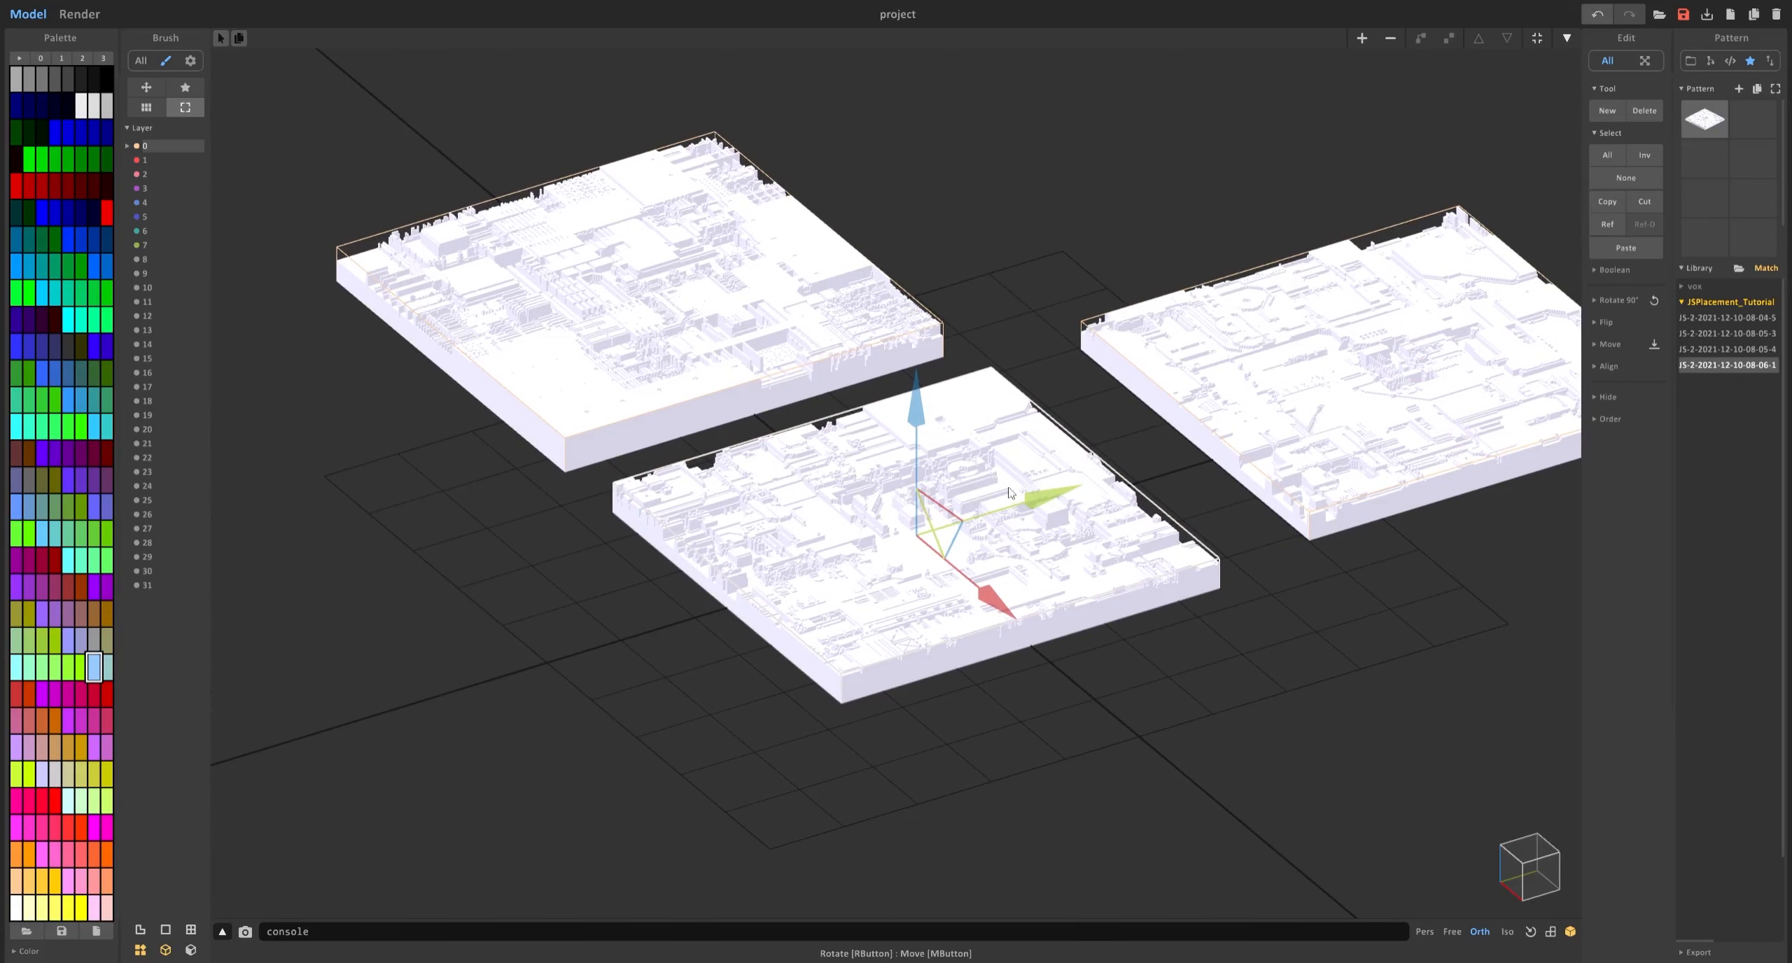
pyautogui.click(1287, 368)
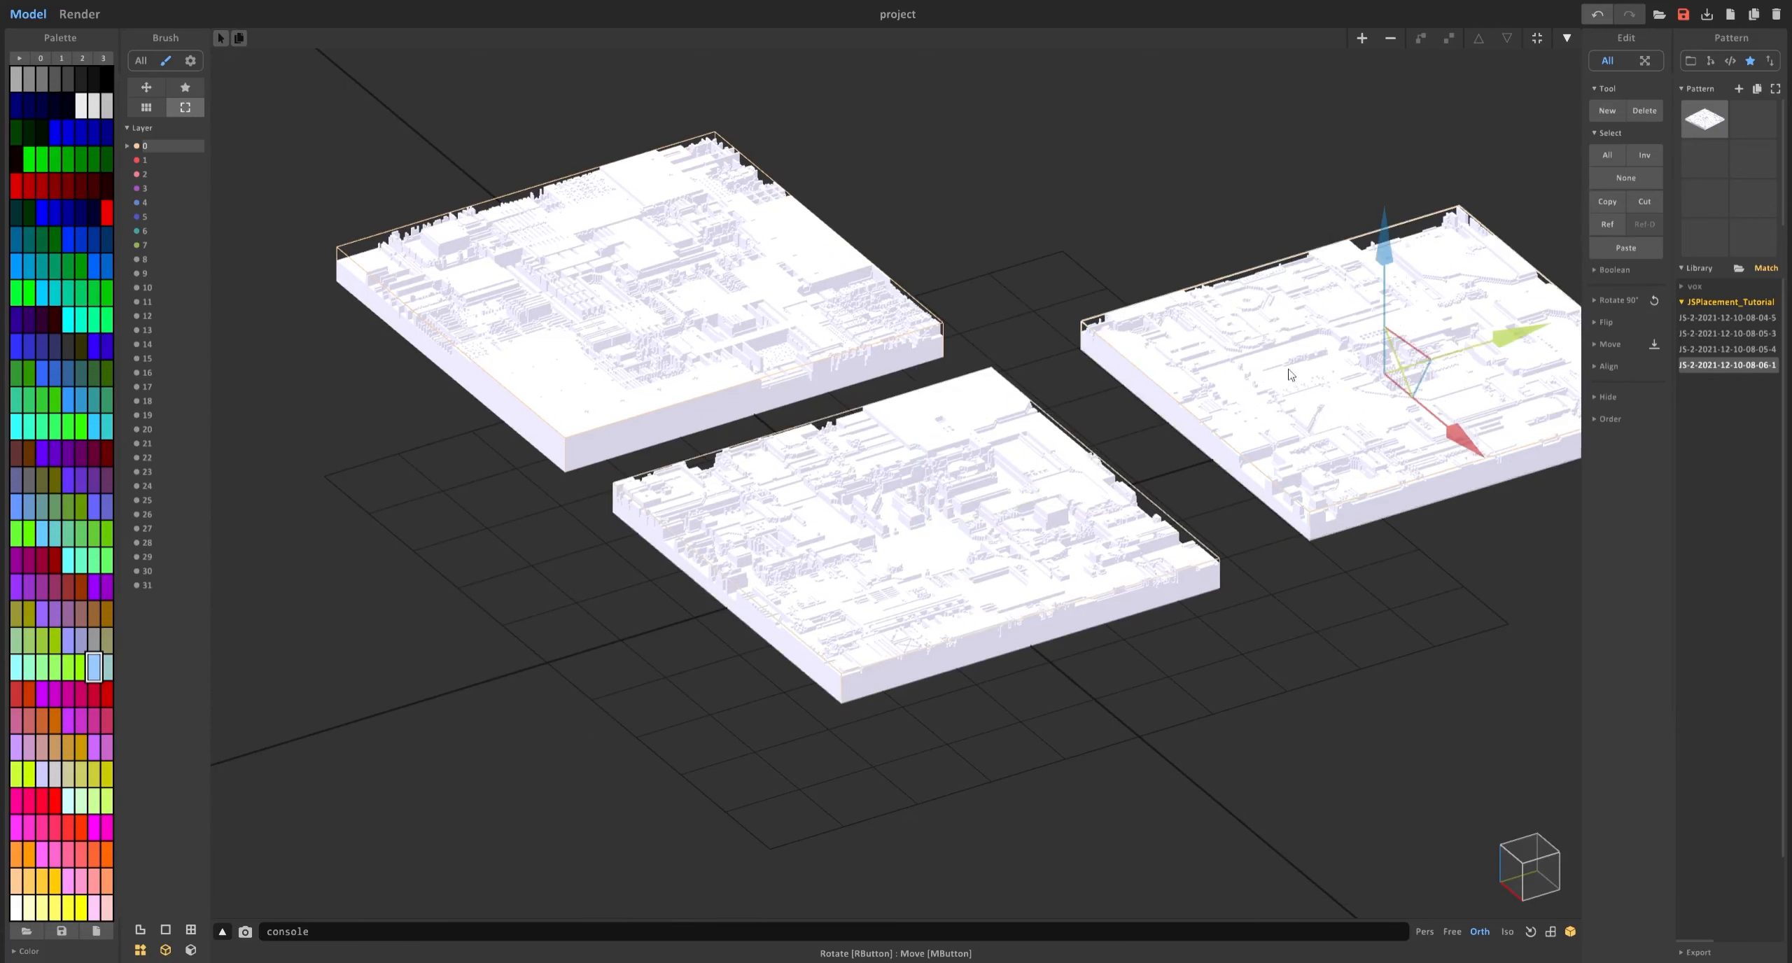
pyautogui.click(782, 324)
pyautogui.moveTo(1489, 361); pyautogui.dragTo(1083, 436, button='middle')
pyautogui.scroll(-2, 1084, 436)
pyautogui.scroll(-2, 1084, 439)
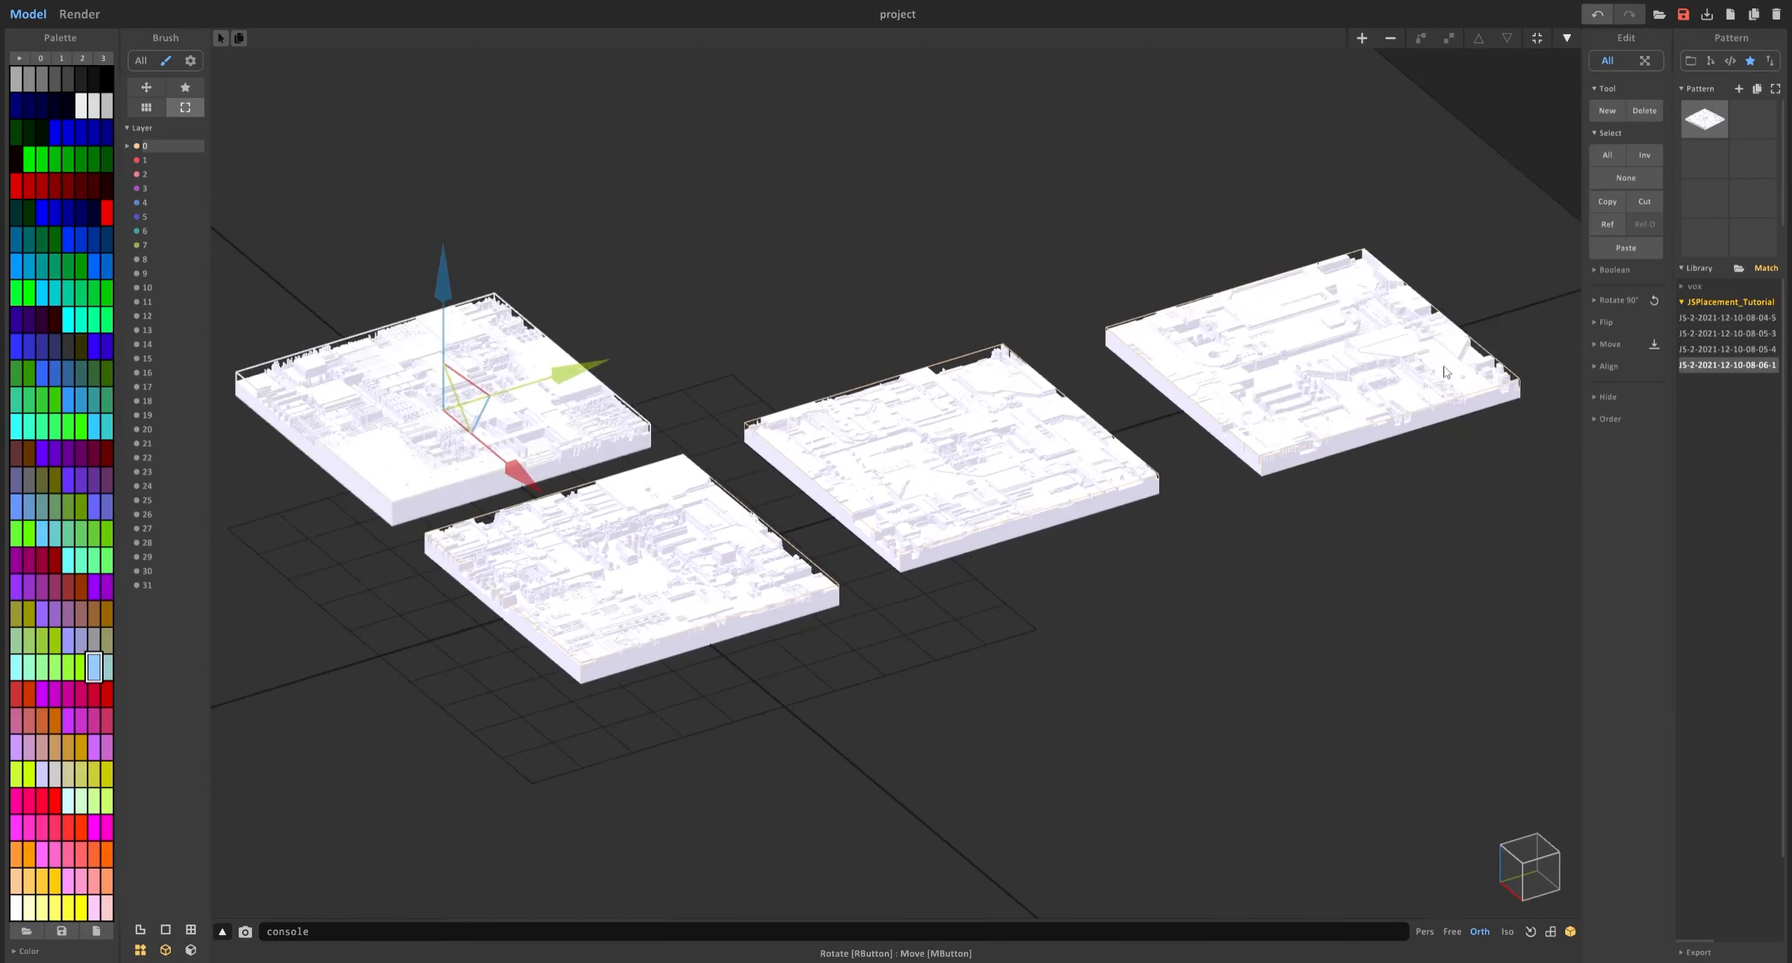
pyautogui.scroll(2, 1409, 387)
pyautogui.moveTo(1389, 387); pyautogui.dragTo(1409, 381, button='middle')
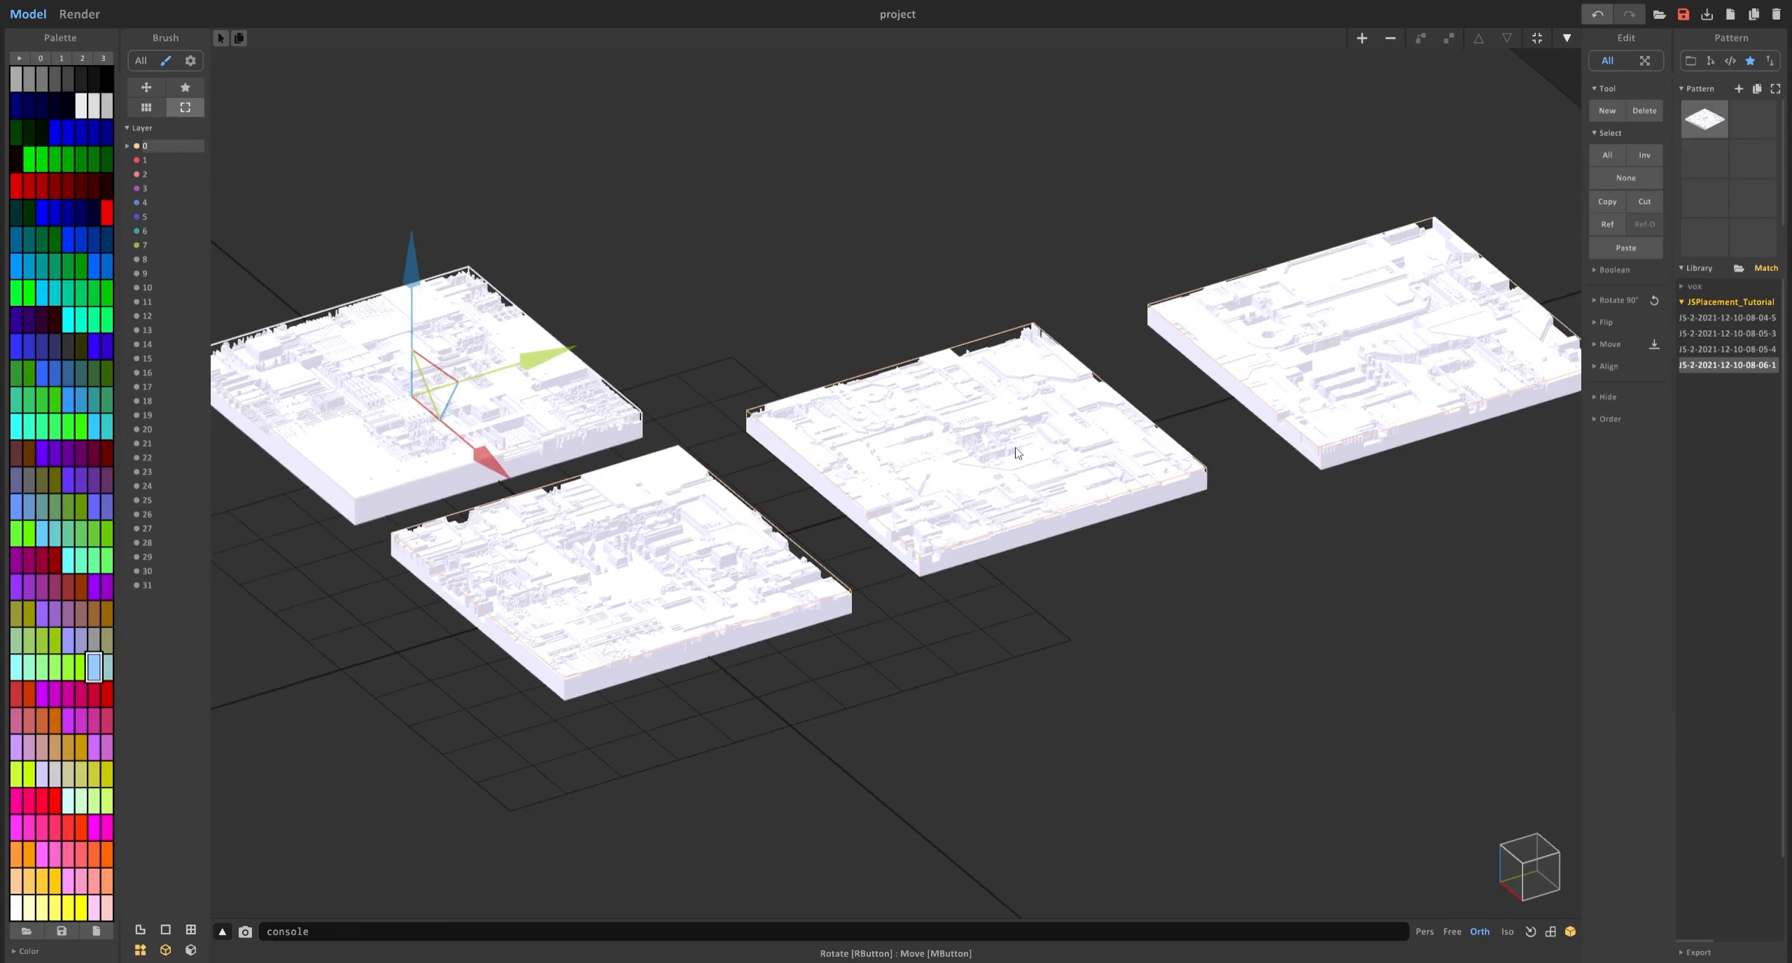
pyautogui.click(1409, 381)
pyautogui.click(516, 412)
pyautogui.moveTo(516, 412); pyautogui.dragTo(663, 352, button='middle')
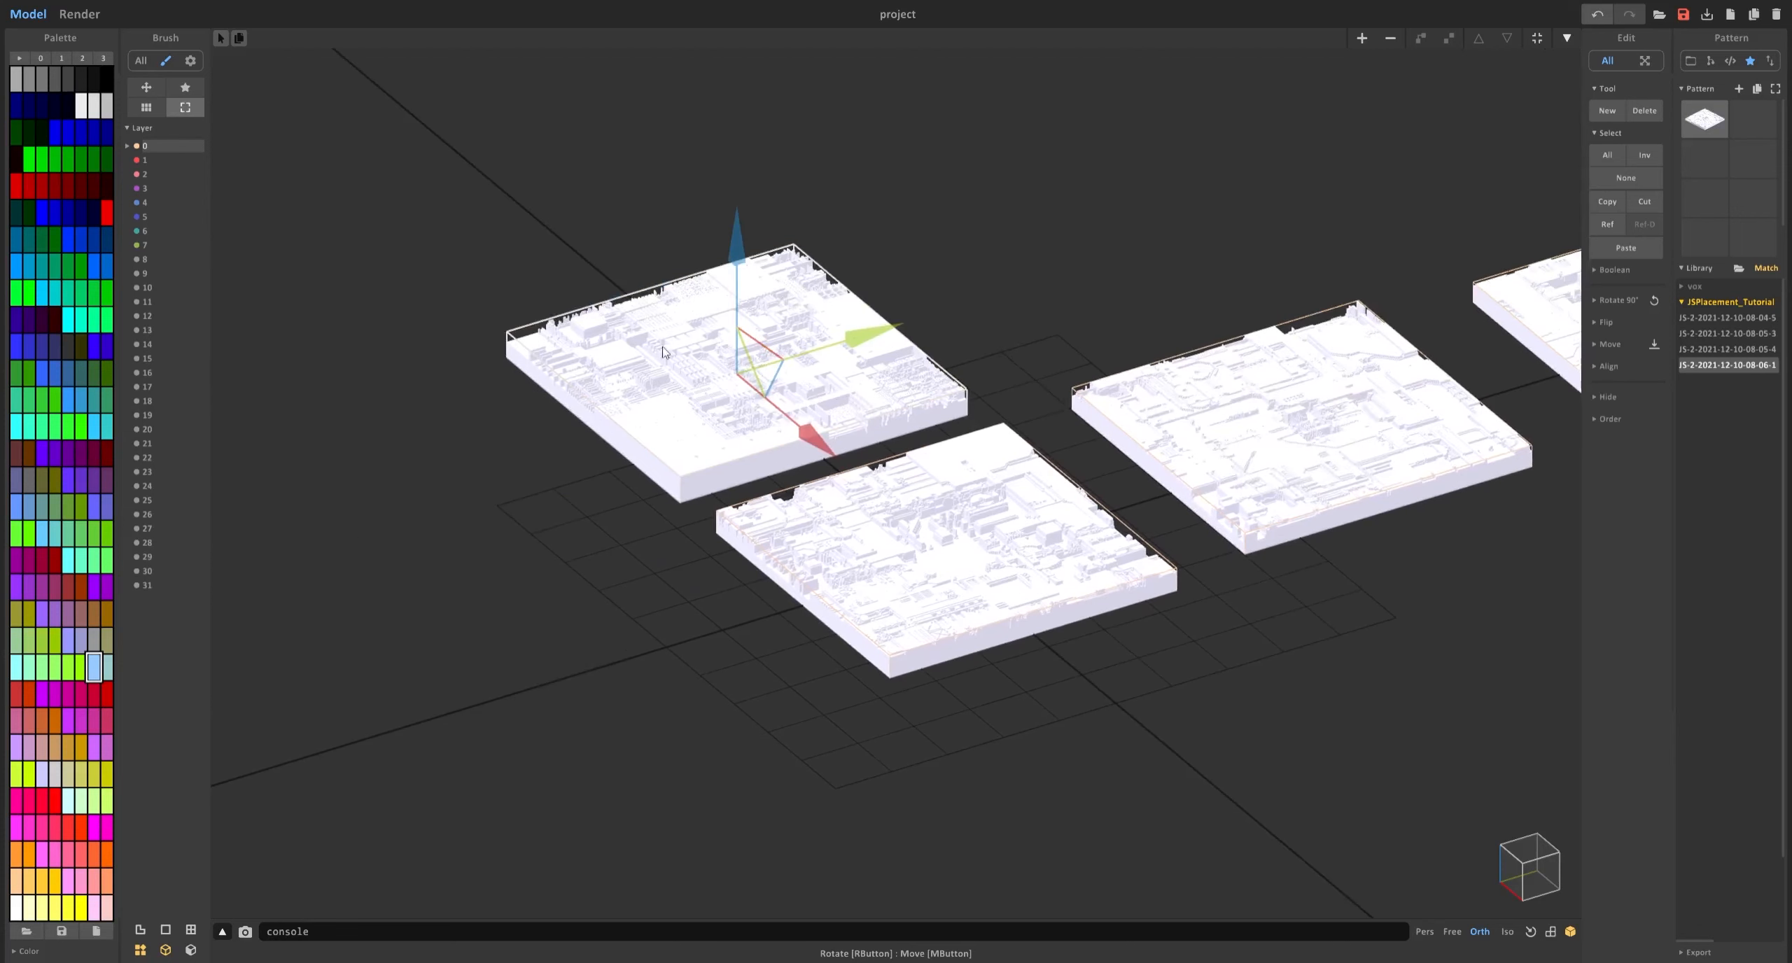
pyautogui.scroll(2, 880, 390)
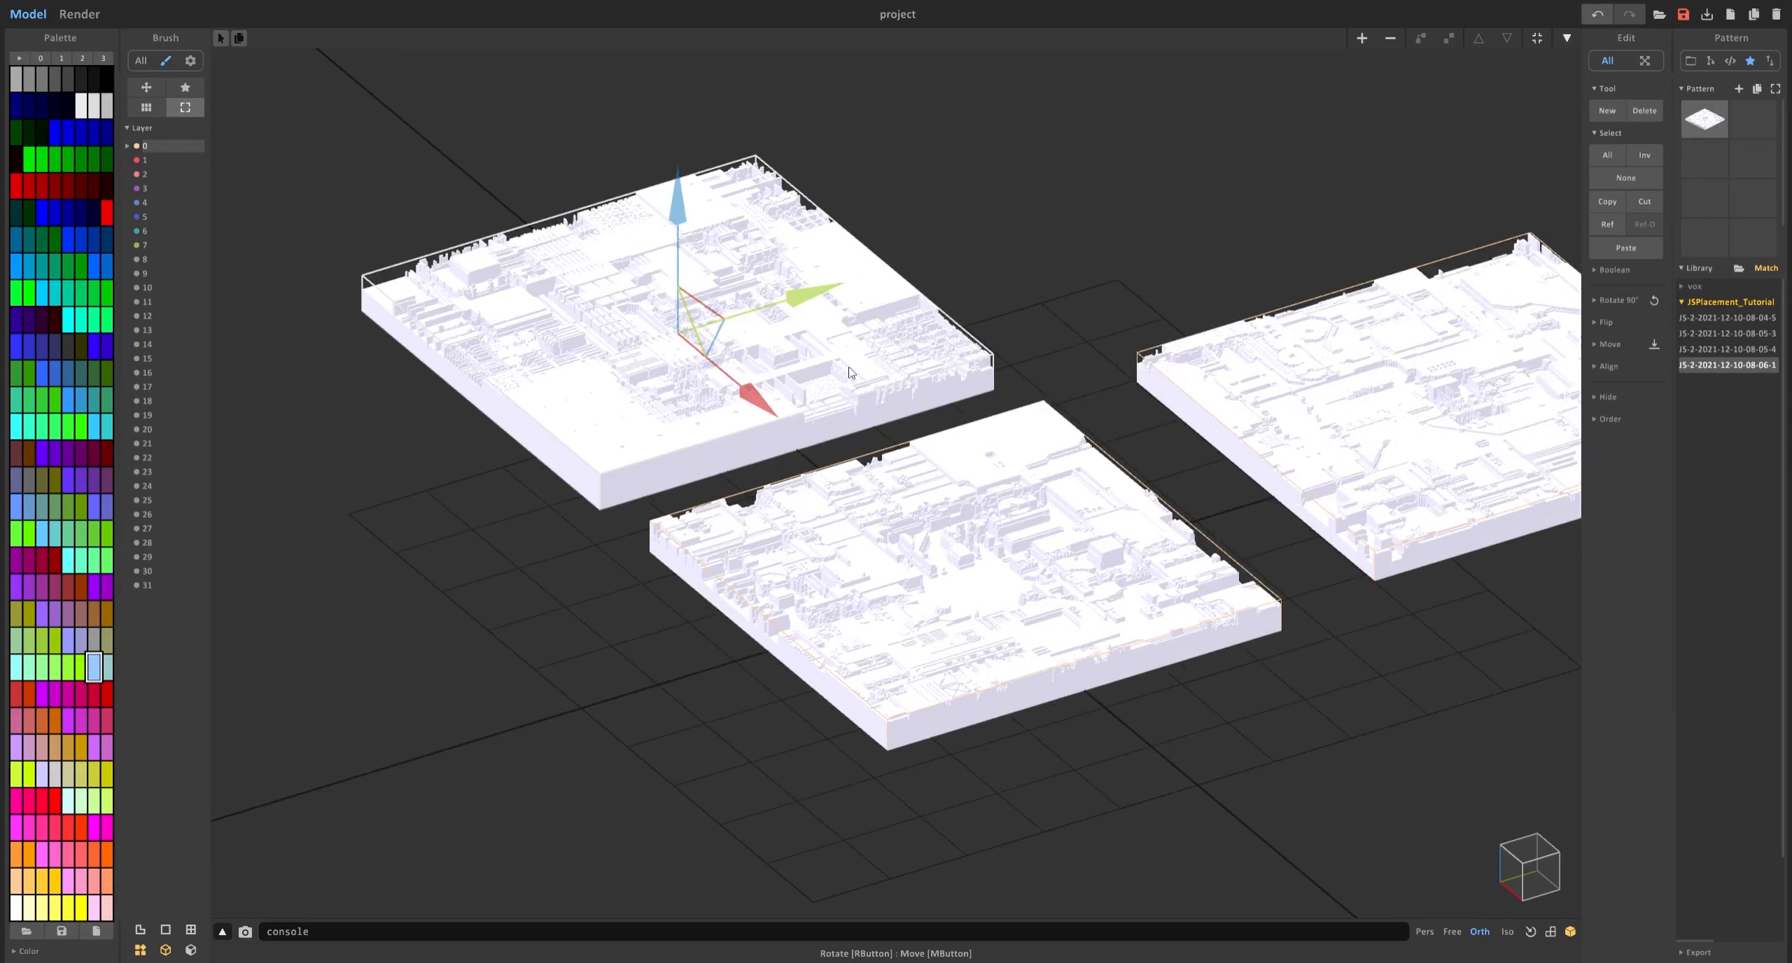
# Shift the fourth tile slightly toward the first, rotate it upright as a wall and raise it above the ground plane.
pyautogui.click(1304, 396)
pyautogui.moveTo(1303, 396); pyautogui.dragTo(1123, 421, button='middle')
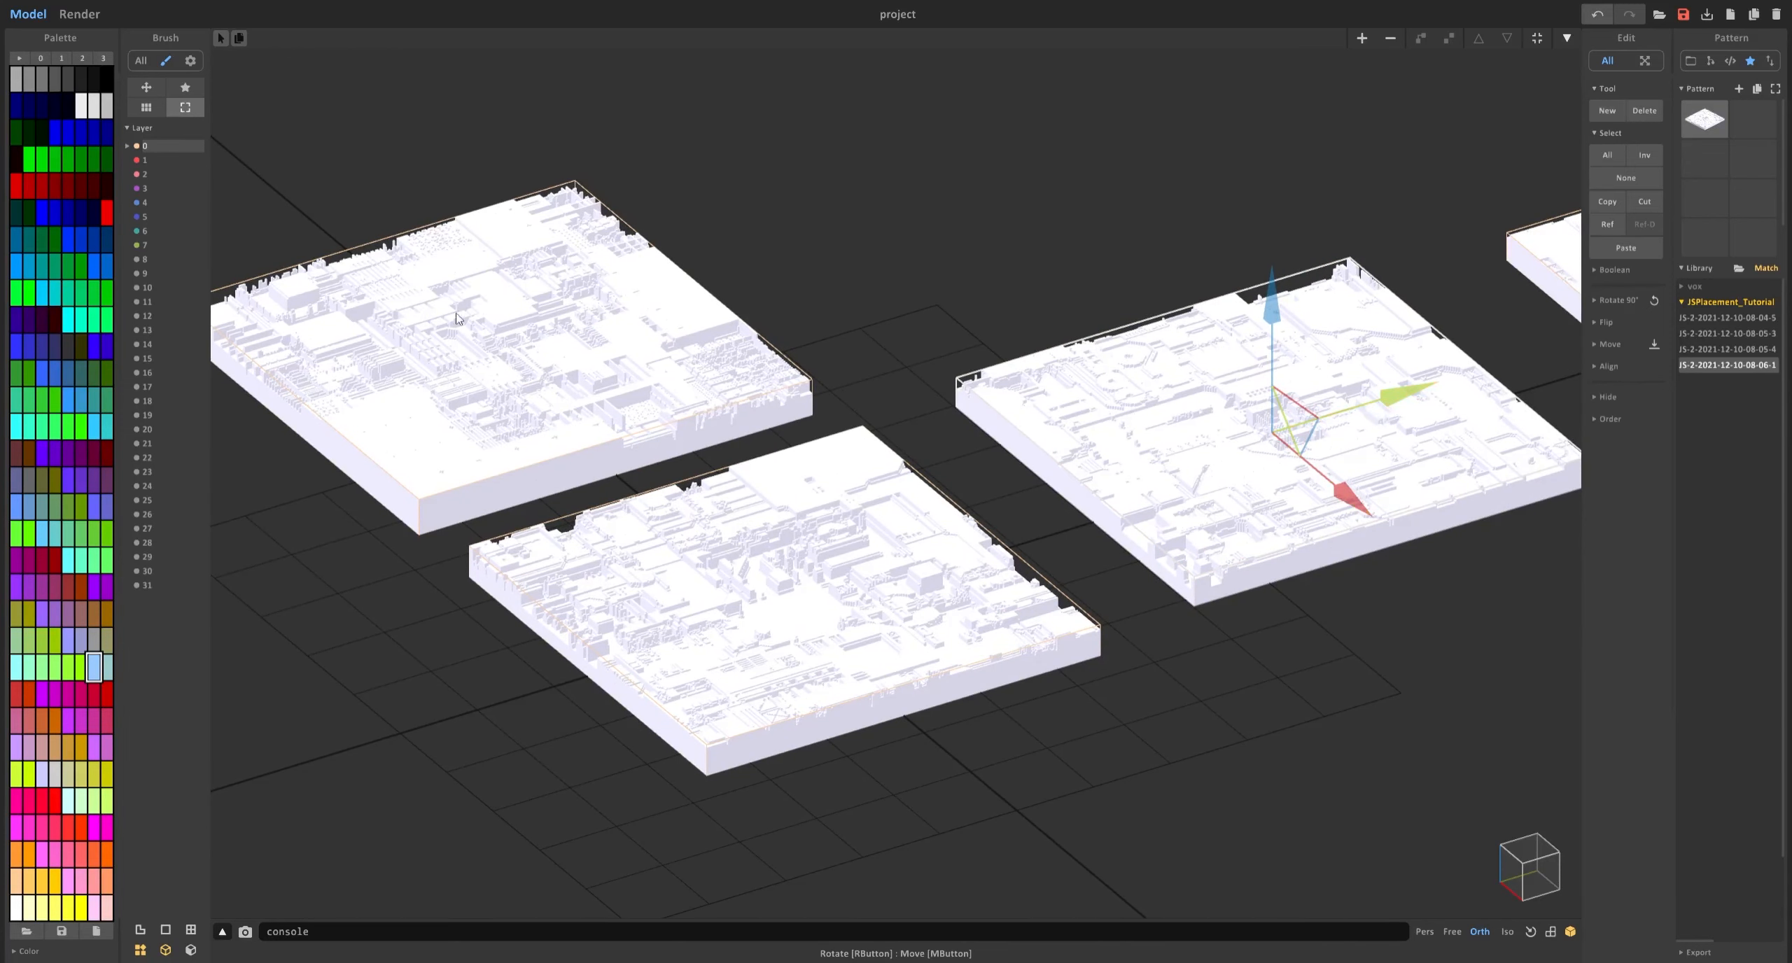
pyautogui.moveTo(1402, 400); pyautogui.dragTo(1341, 414)
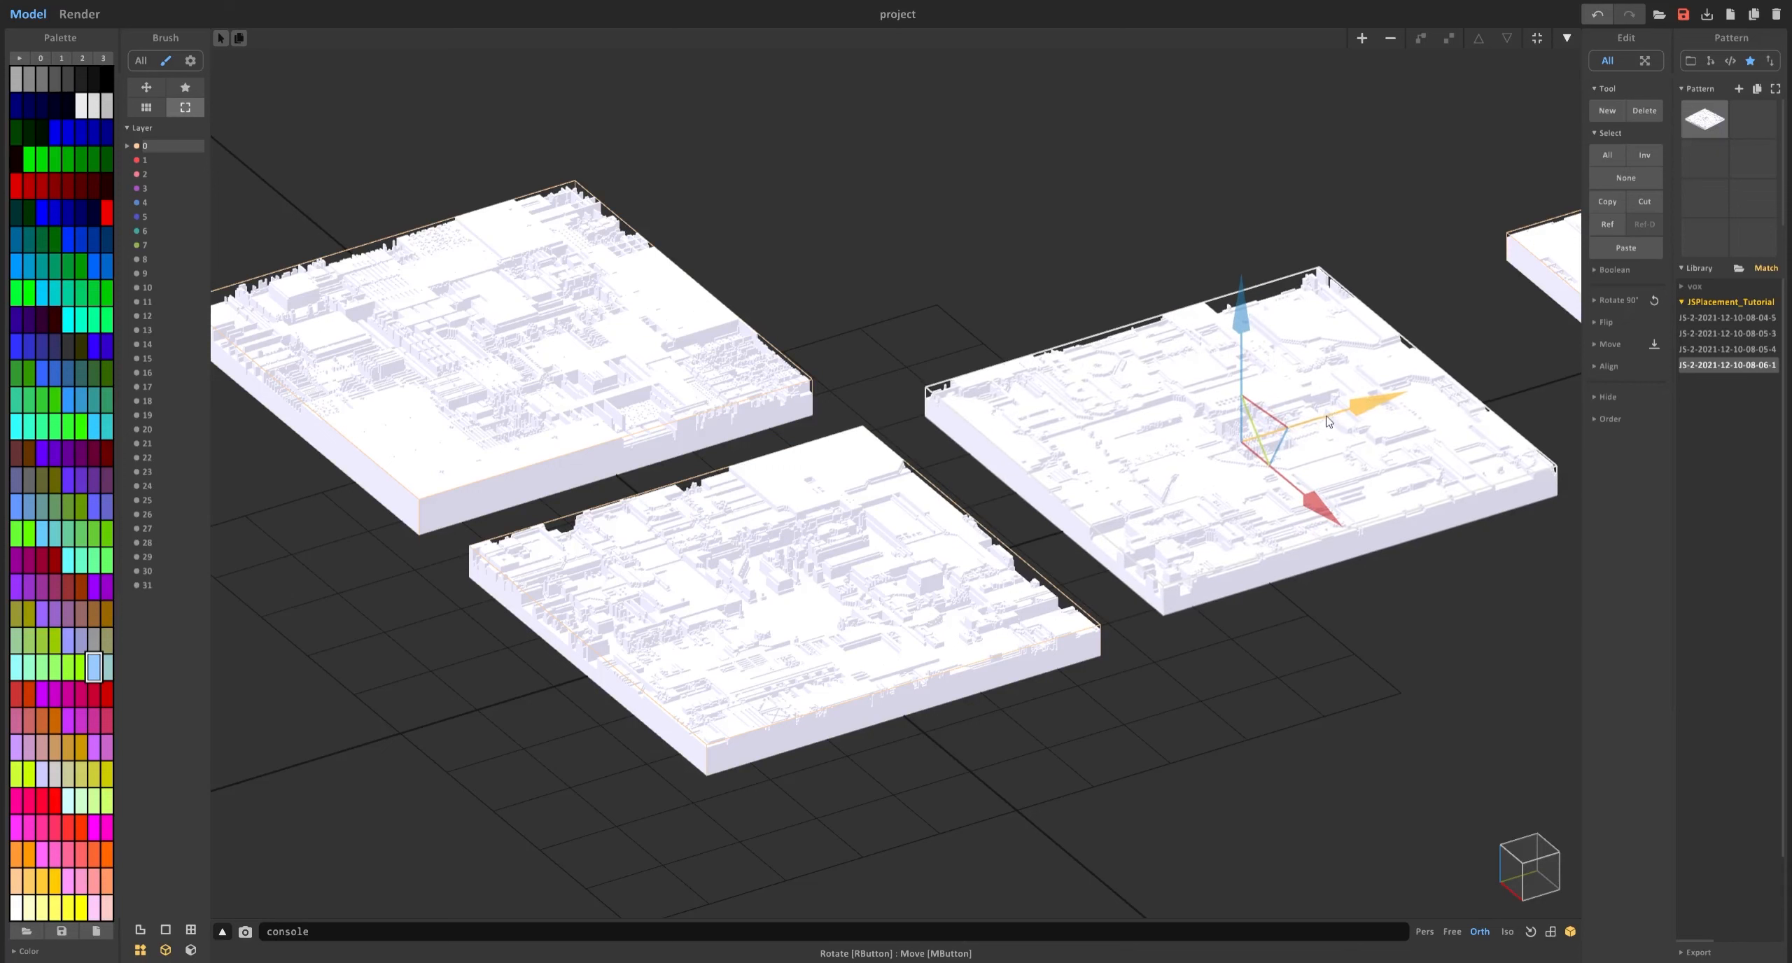
pyautogui.press('Down')
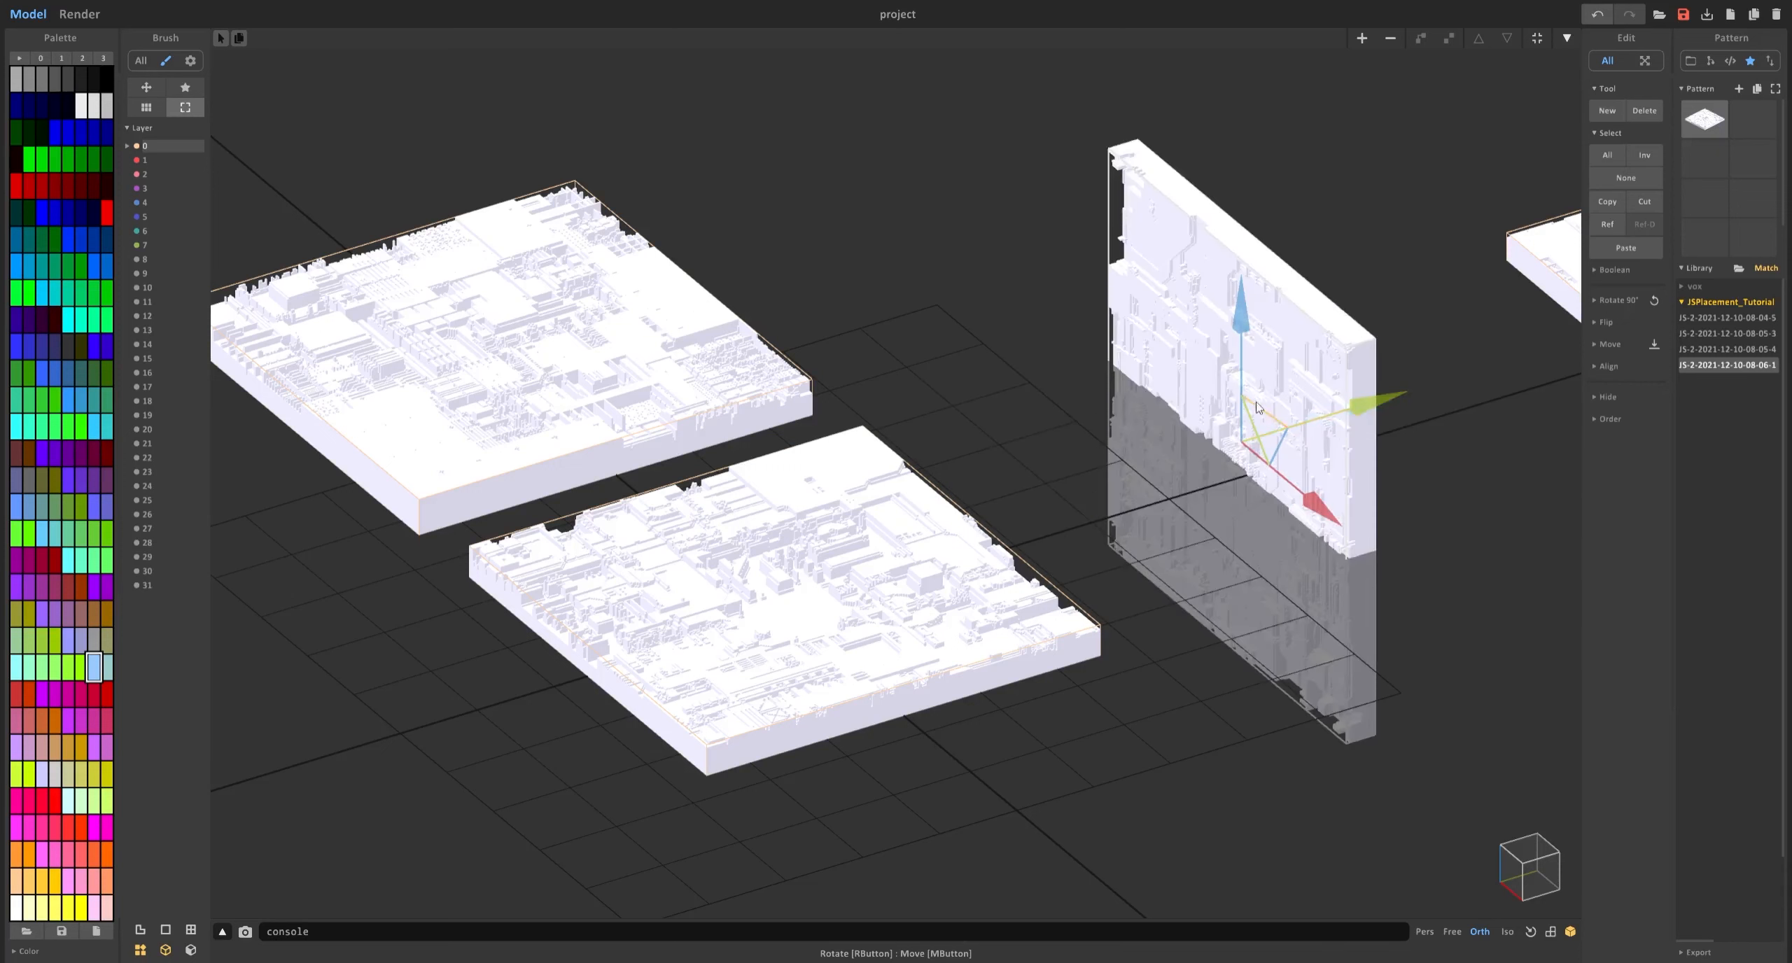
pyautogui.moveTo(1245, 338); pyautogui.dragTo(1266, 280)
pyautogui.press('d')
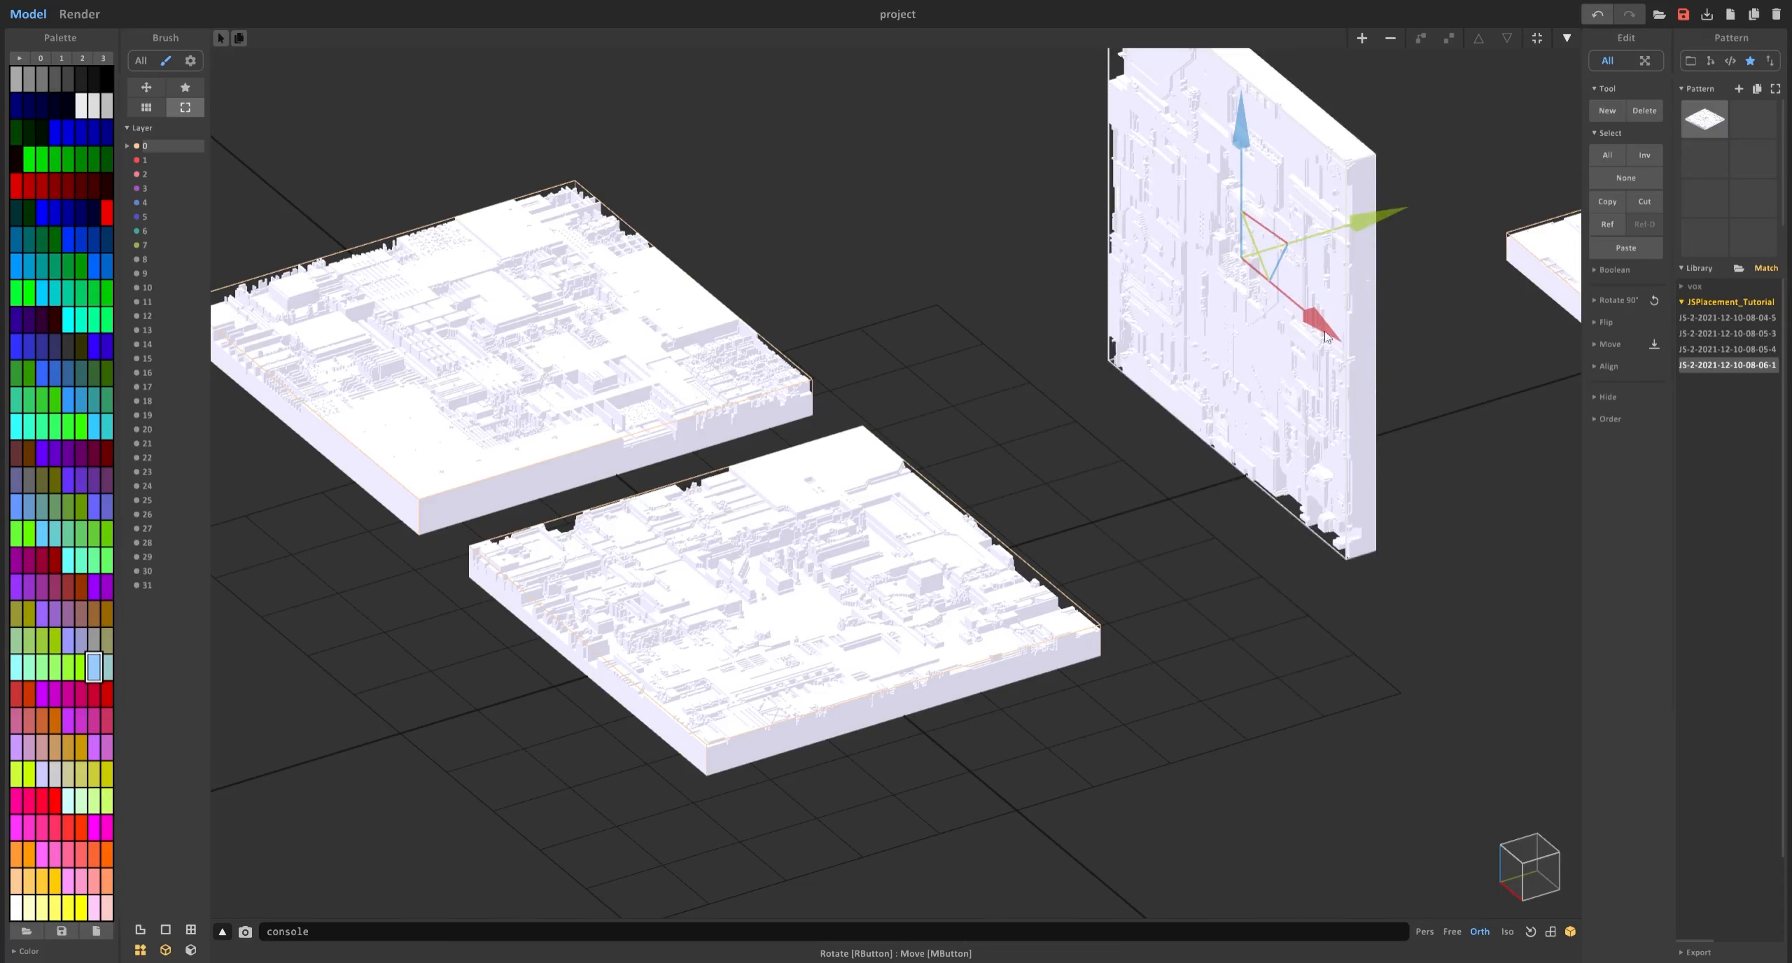
# Move the upright wall along the Y axis against the first floor tile's edge and shift the second tile farther away.
pyautogui.moveTo(1285, 490)
pyautogui.mouseDown(button='right')
pyautogui.moveTo(1237, 434)
pyautogui.moveTo(1296, 494)
pyautogui.mouseUp(button='right')
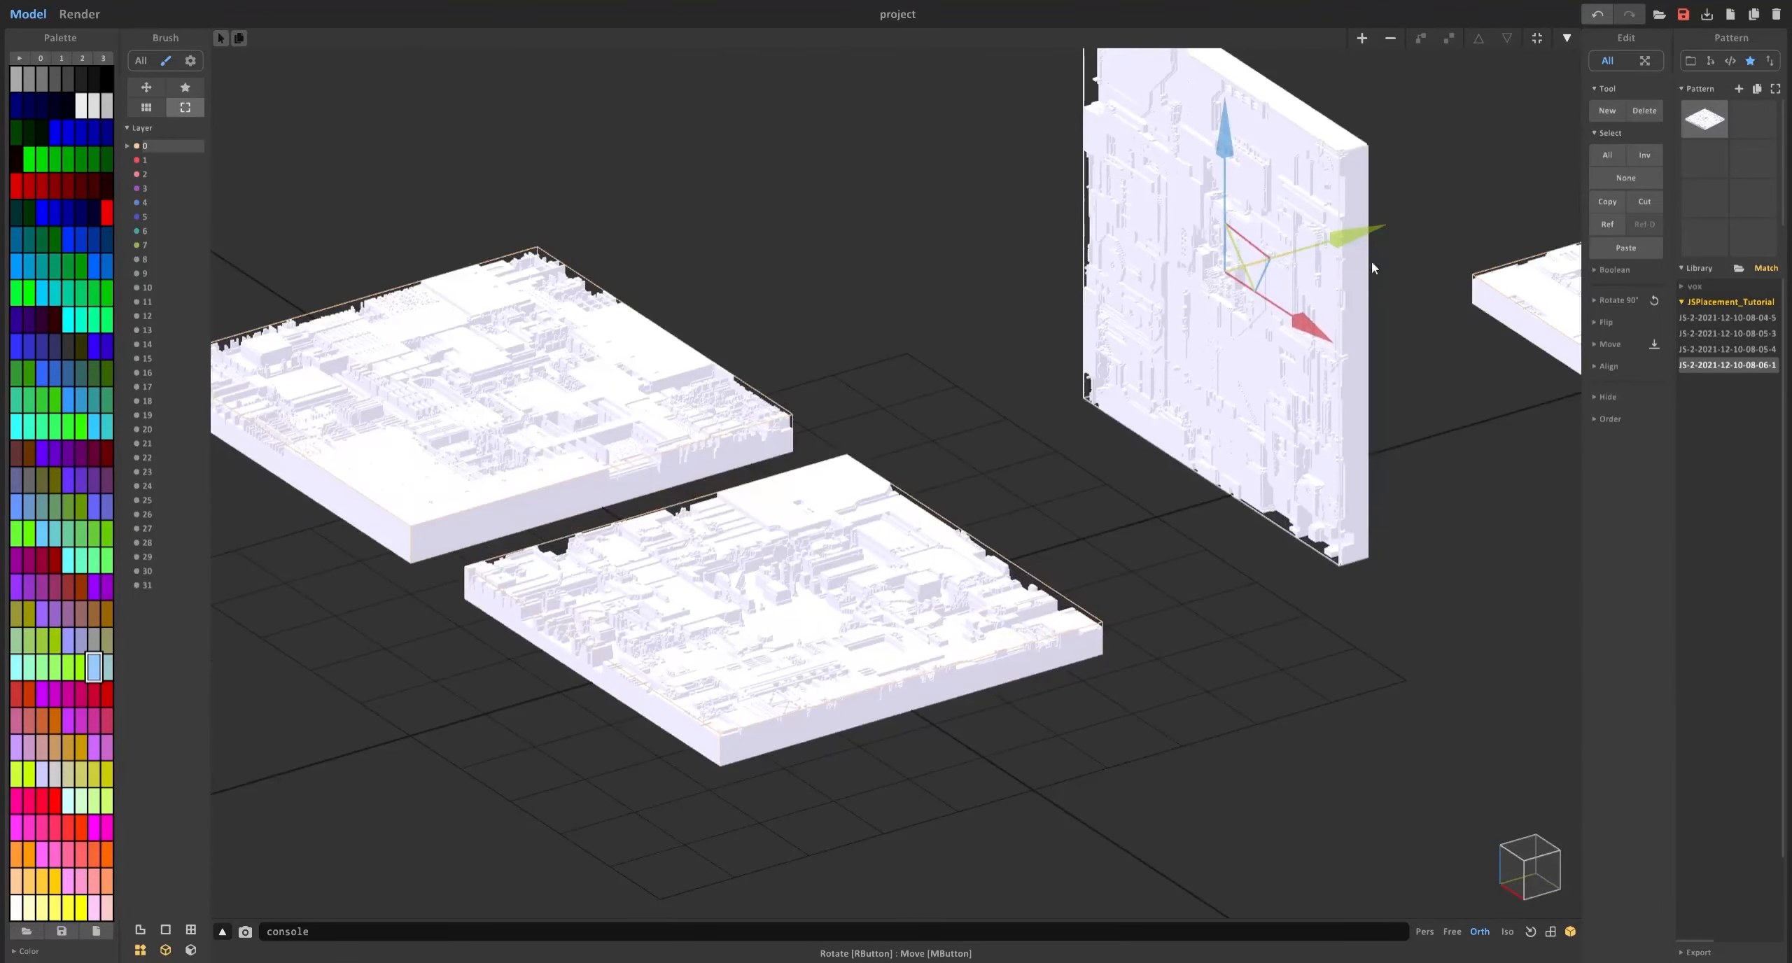
pyautogui.moveTo(1372, 260); pyautogui.dragTo(1094, 384)
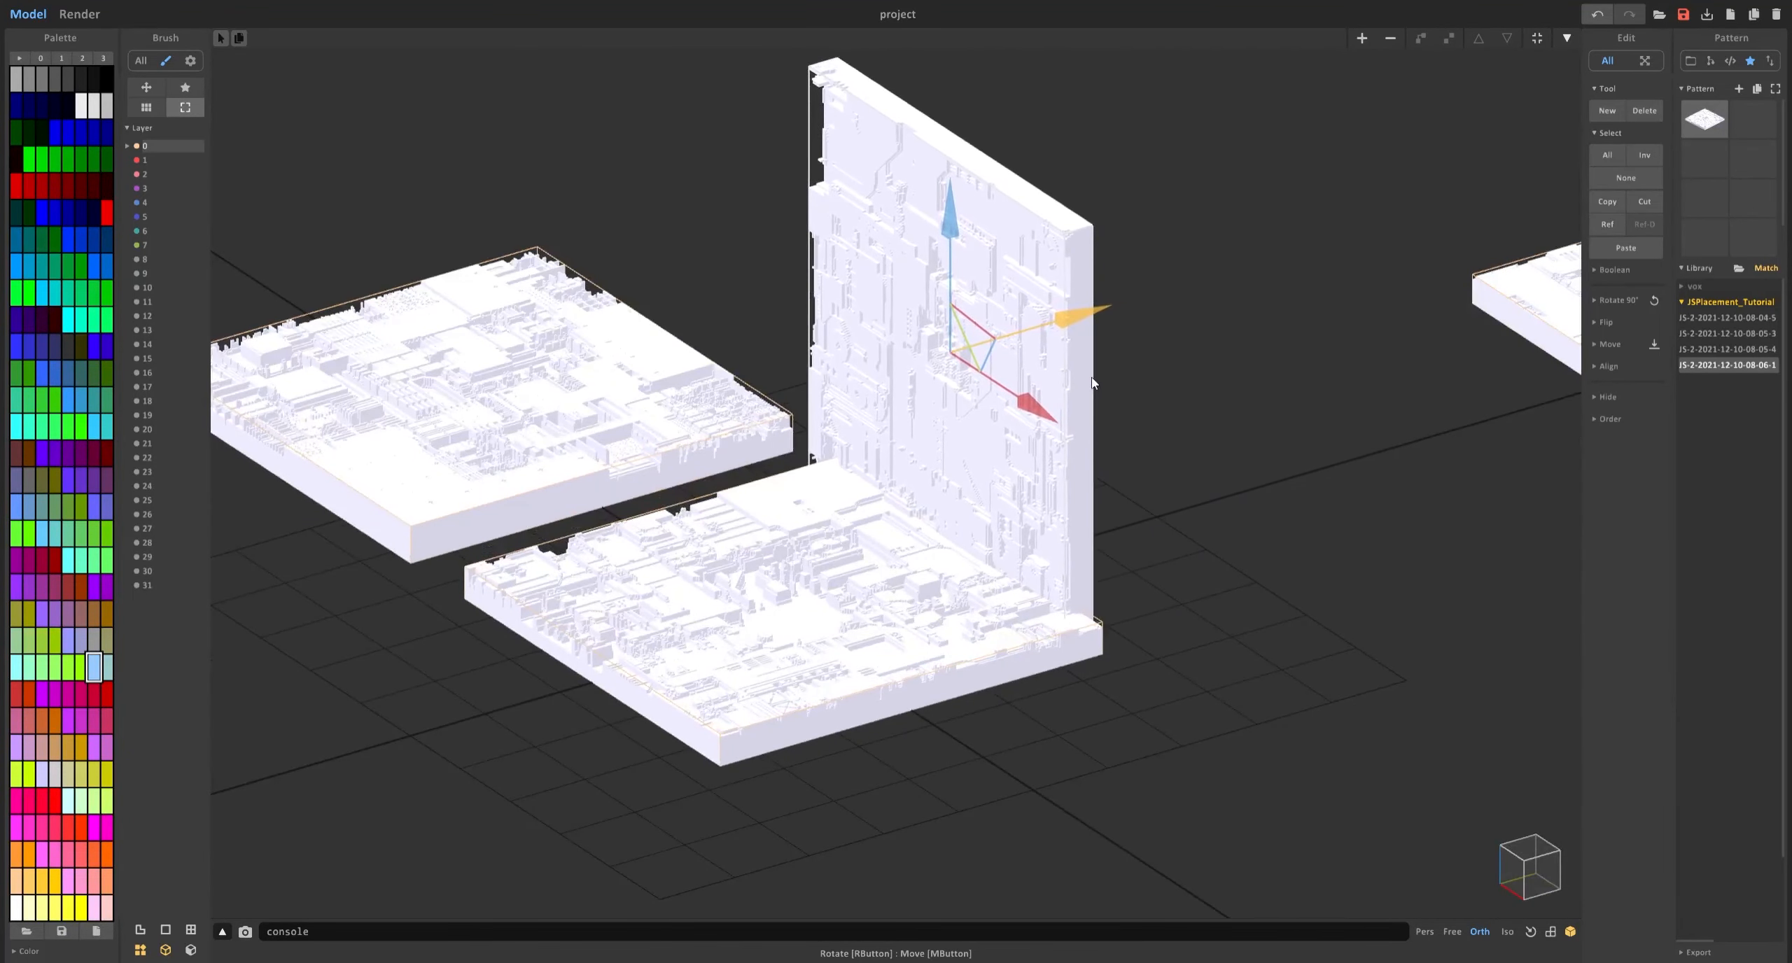
pyautogui.moveTo(1093, 381); pyautogui.dragTo(1225, 422, button='right')
pyautogui.moveTo(950, 362); pyautogui.dragTo(987, 371)
pyautogui.moveTo(987, 371); pyautogui.dragTo(693, 434, button='right')
pyautogui.moveTo(688, 438); pyautogui.dragTo(483, 262)
# Move the third tile over to the floor tile and rotate it upright, perpendicular to the first wall and resting on the ground.
pyautogui.click(1352, 396)
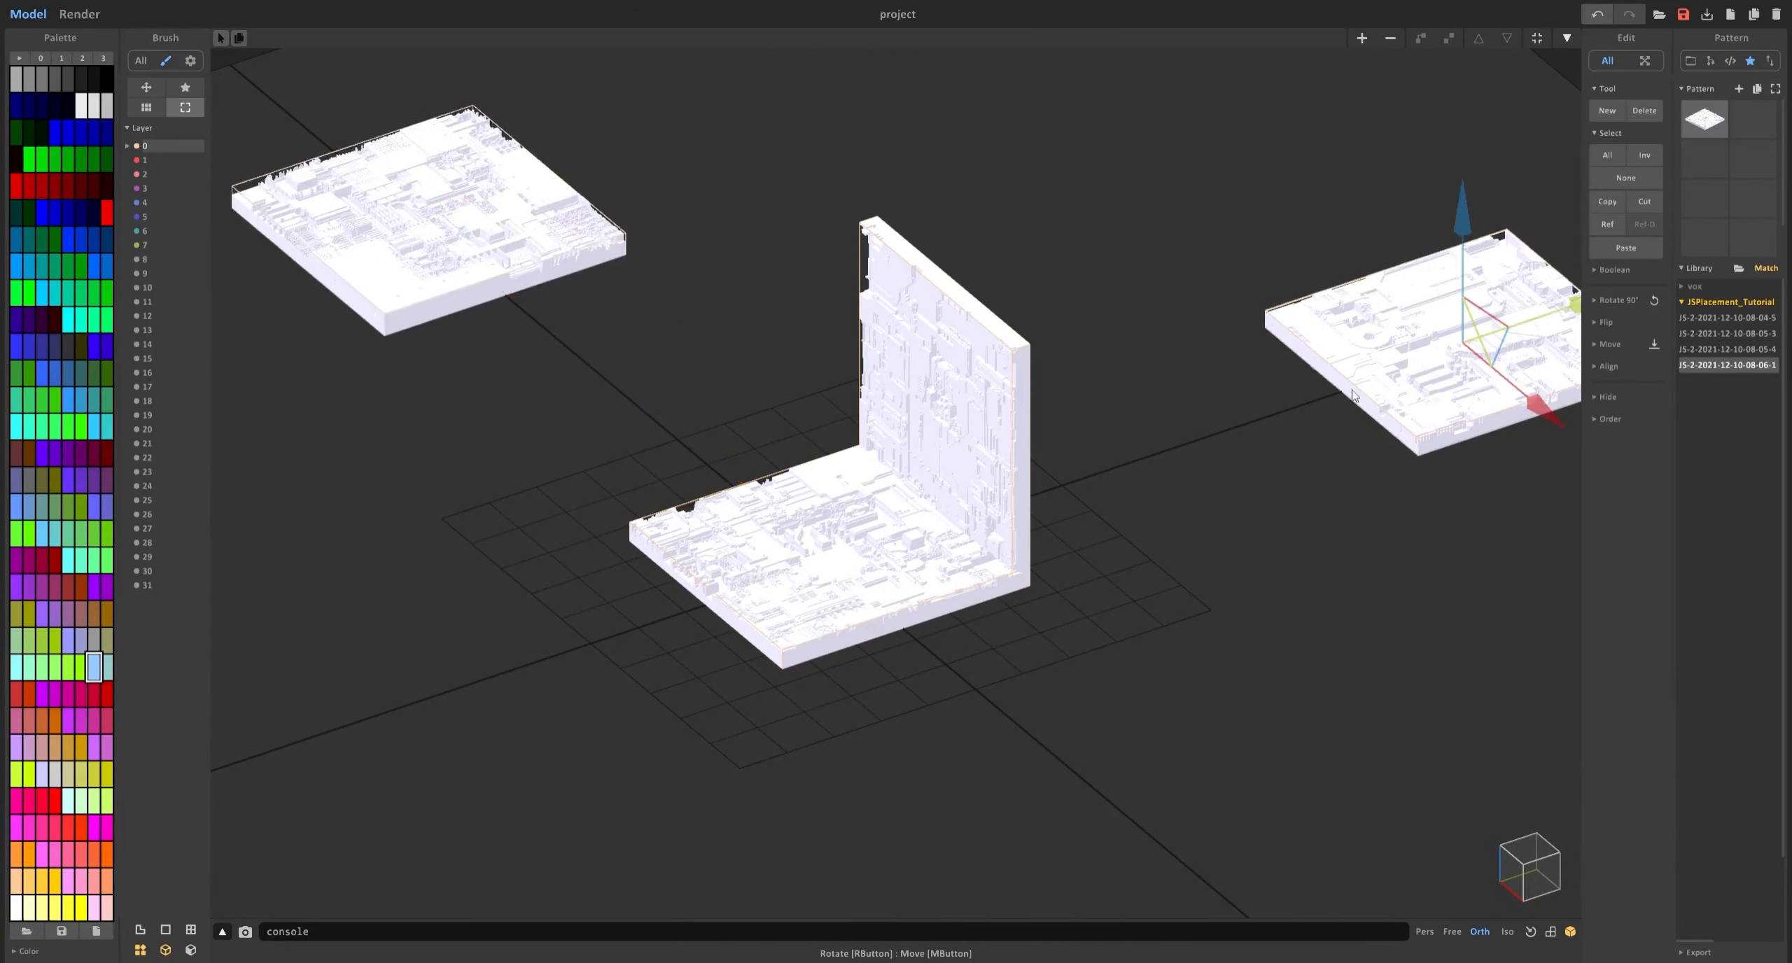
pyautogui.moveTo(1534, 318); pyautogui.dragTo(925, 583)
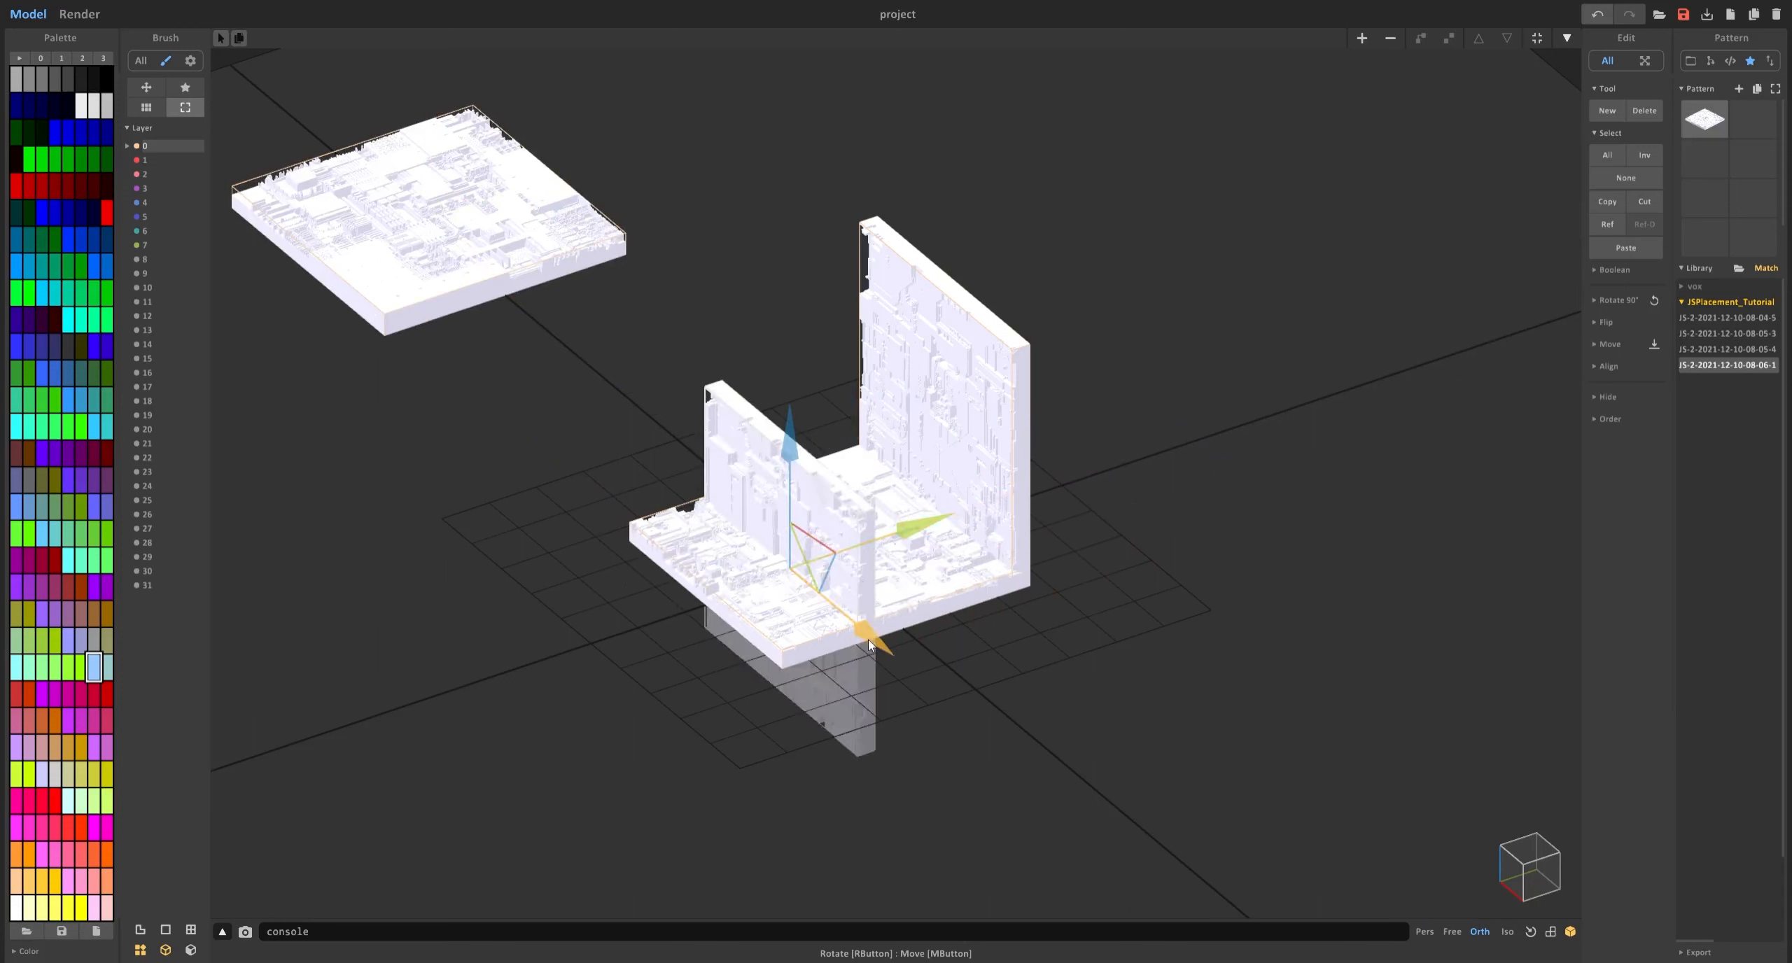
pyautogui.moveTo(868, 644); pyautogui.dragTo(781, 584)
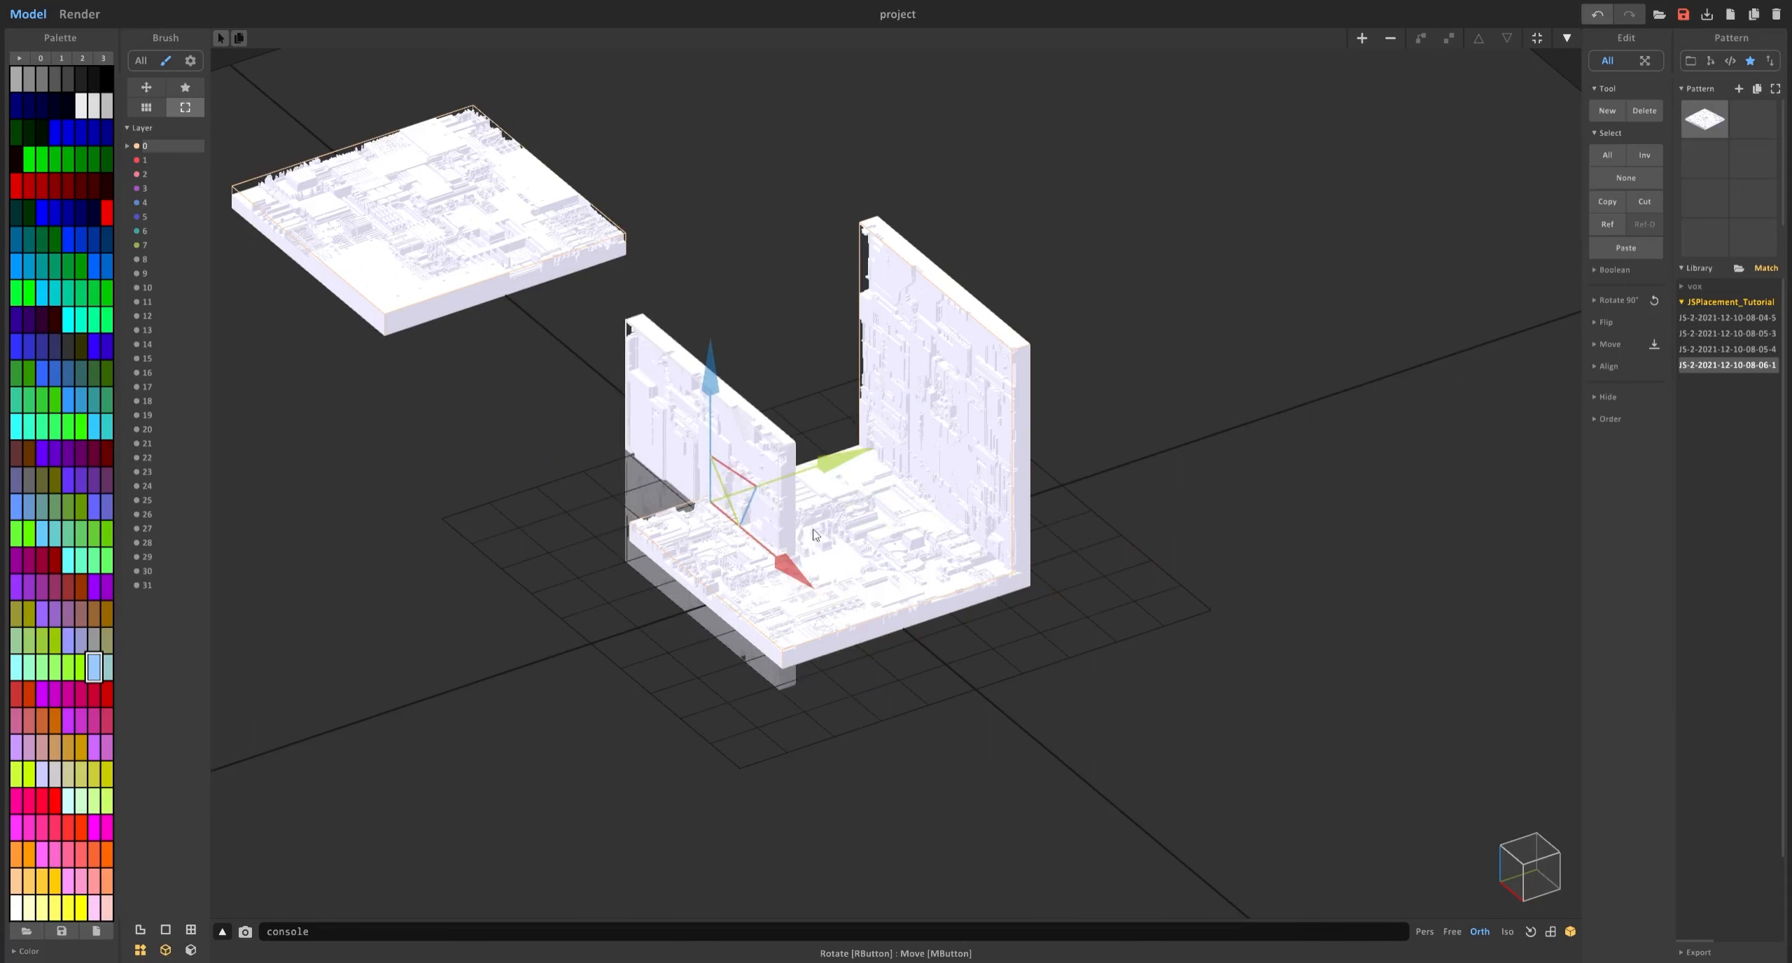
pyautogui.press('r')
pyautogui.press('g')
pyautogui.moveTo(816, 429); pyautogui.dragTo(786, 437, button='right')
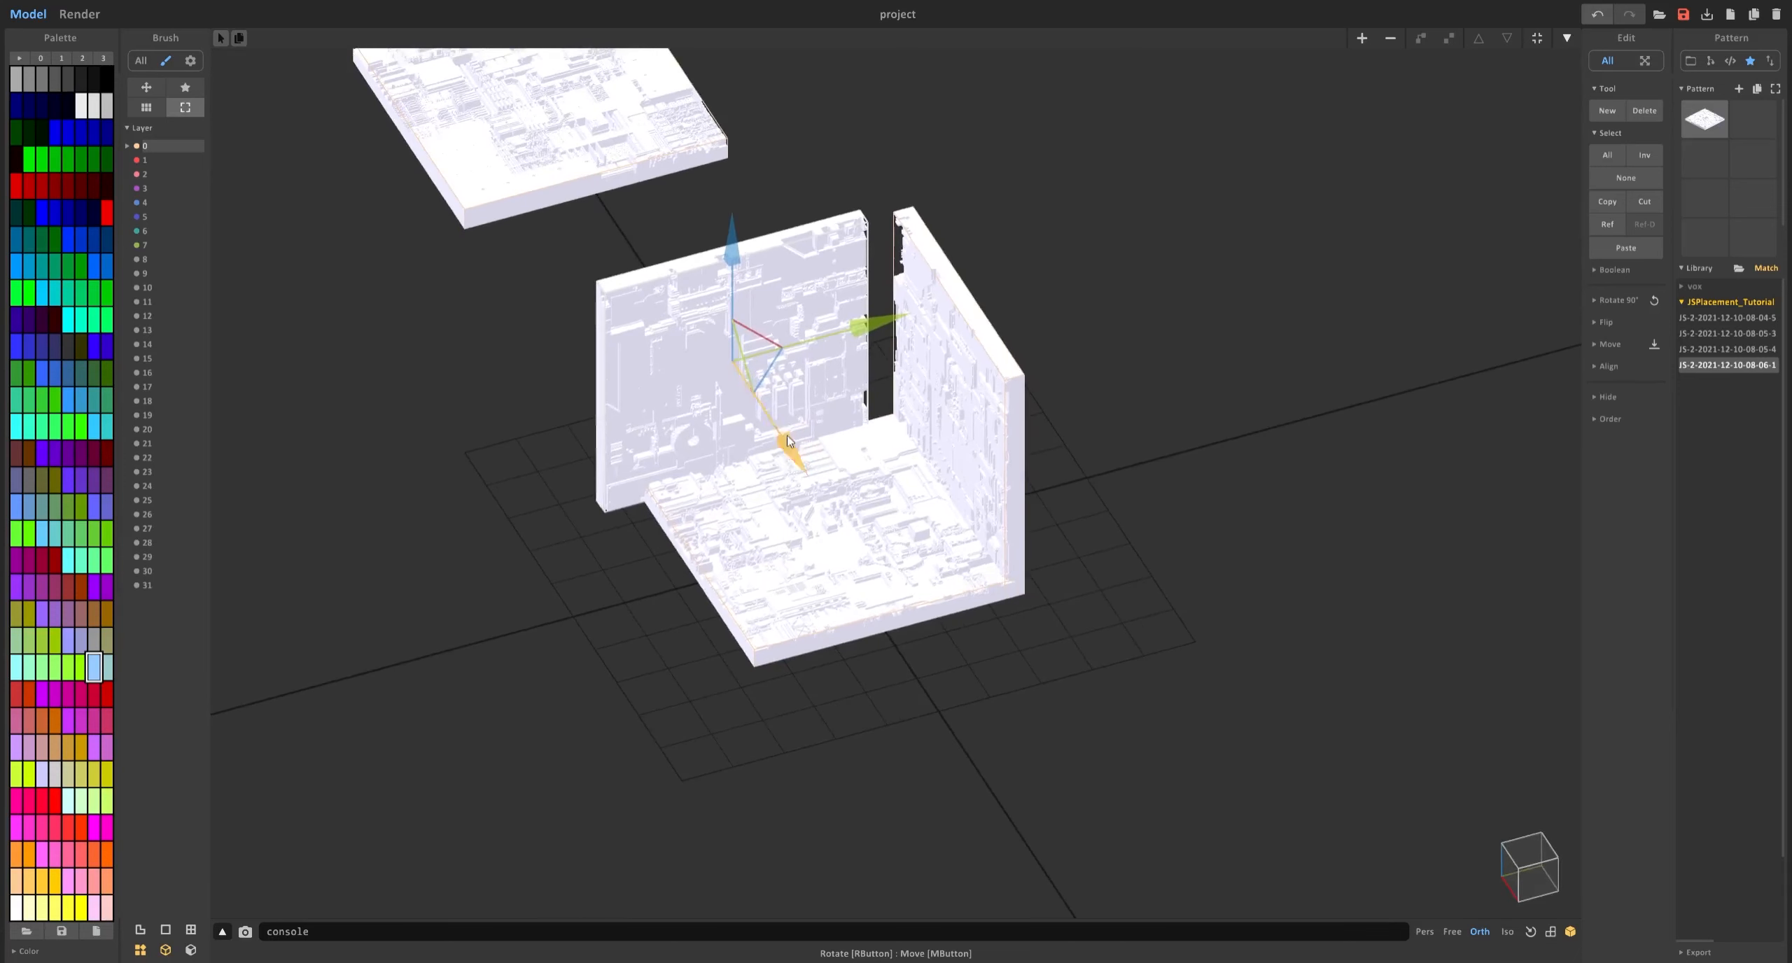
# Align the second wall with the floor tile's back edge so that it meets the first wall in a closed corner.
pyautogui.moveTo(833, 343); pyautogui.dragTo(875, 324)
pyautogui.scroll(4, 875, 324)
pyautogui.moveTo(620, 519); pyautogui.dragTo(721, 507, button='right')
pyautogui.moveTo(714, 442); pyautogui.dragTo(722, 443)
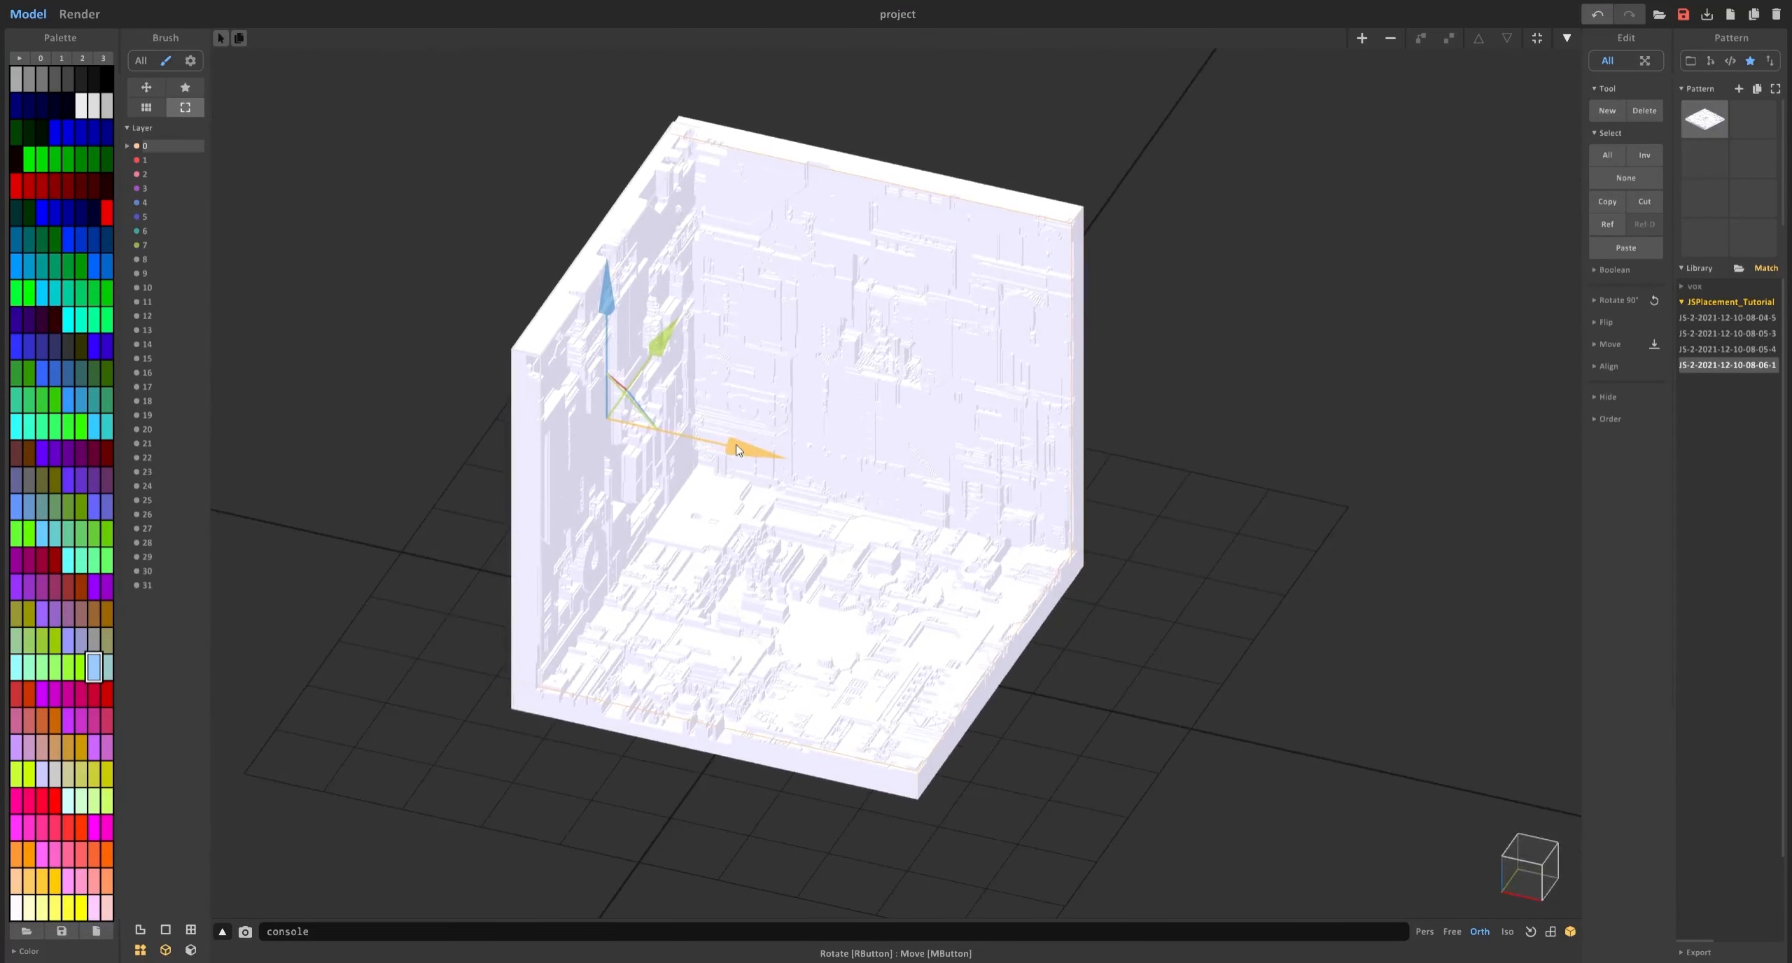
pyautogui.moveTo(707, 437); pyautogui.dragTo(682, 417, button='right')
pyautogui.moveTo(791, 288); pyautogui.dragTo(792, 287)
# Inspect the three-tile corner in a render preview and compare it with the model view.
pyautogui.moveTo(791, 288); pyautogui.dragTo(1031, 369, button='right')
pyautogui.moveTo(1068, 429); pyautogui.dragTo(1032, 526, button='right')
pyautogui.scroll(2, 1032, 526)
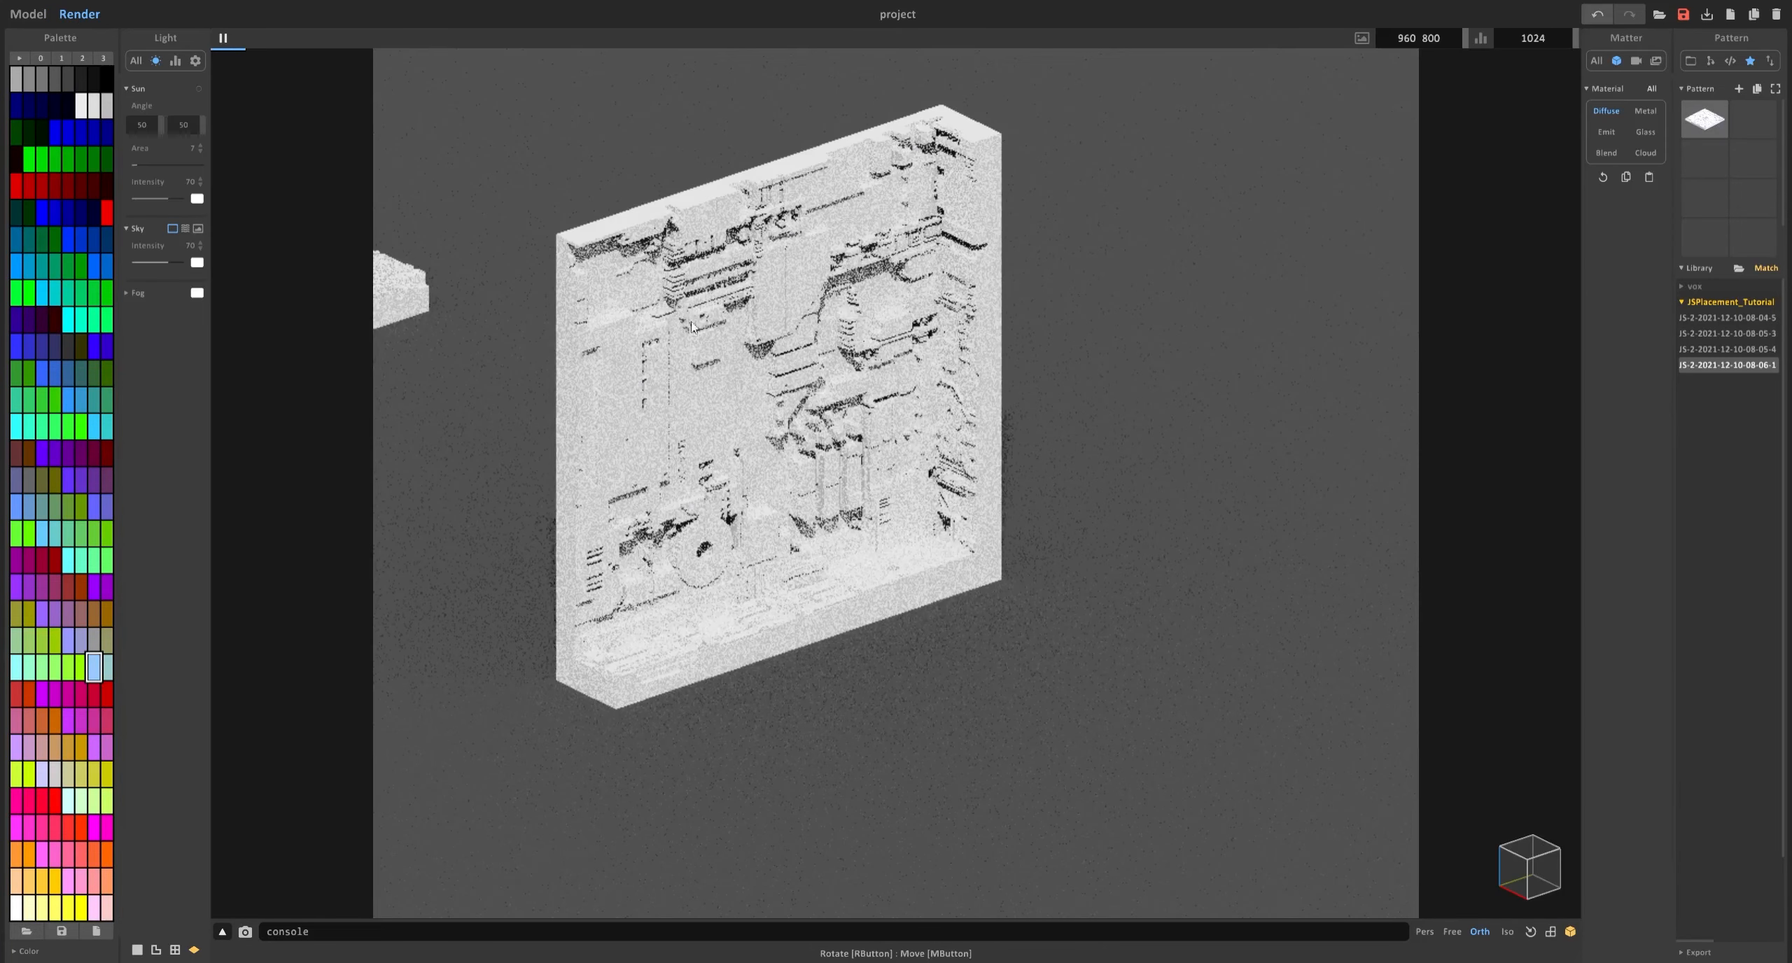
pyautogui.scroll(-2, 872, 443)
pyautogui.scroll(-1, 872, 444)
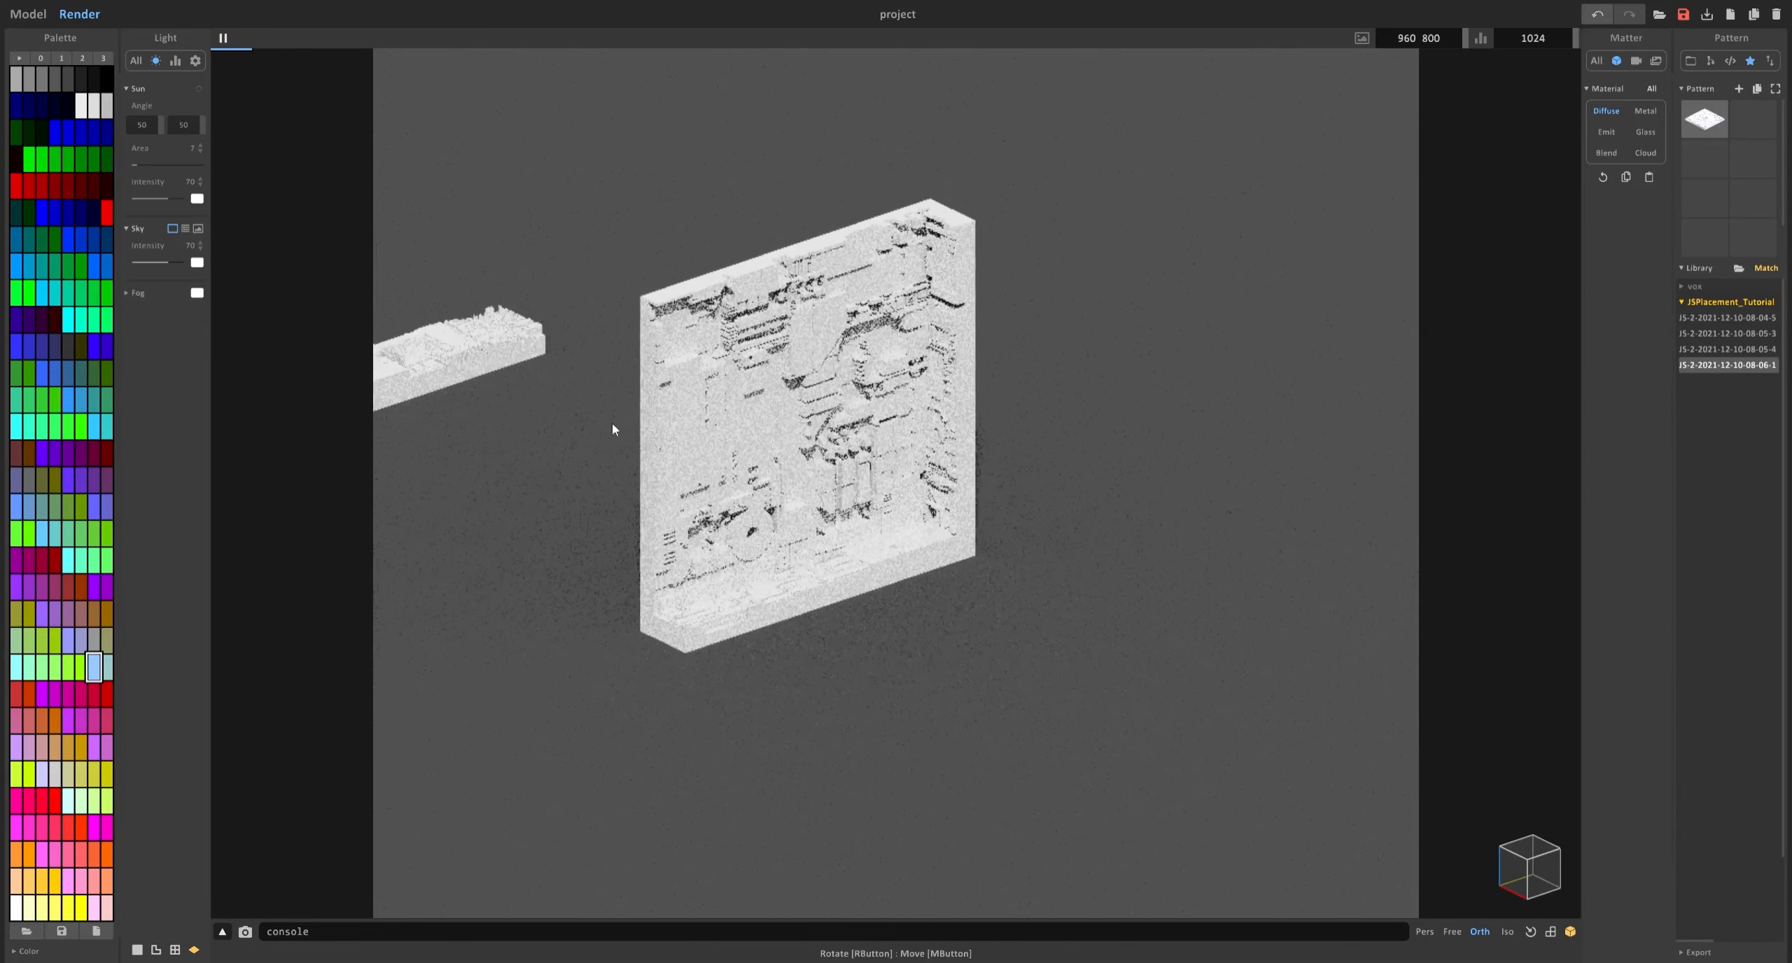
pyautogui.moveTo(926, 487)
pyautogui.mouseDown(button='right')
pyautogui.moveTo(818, 583)
pyautogui.moveTo(939, 456)
pyautogui.mouseUp(button='right')
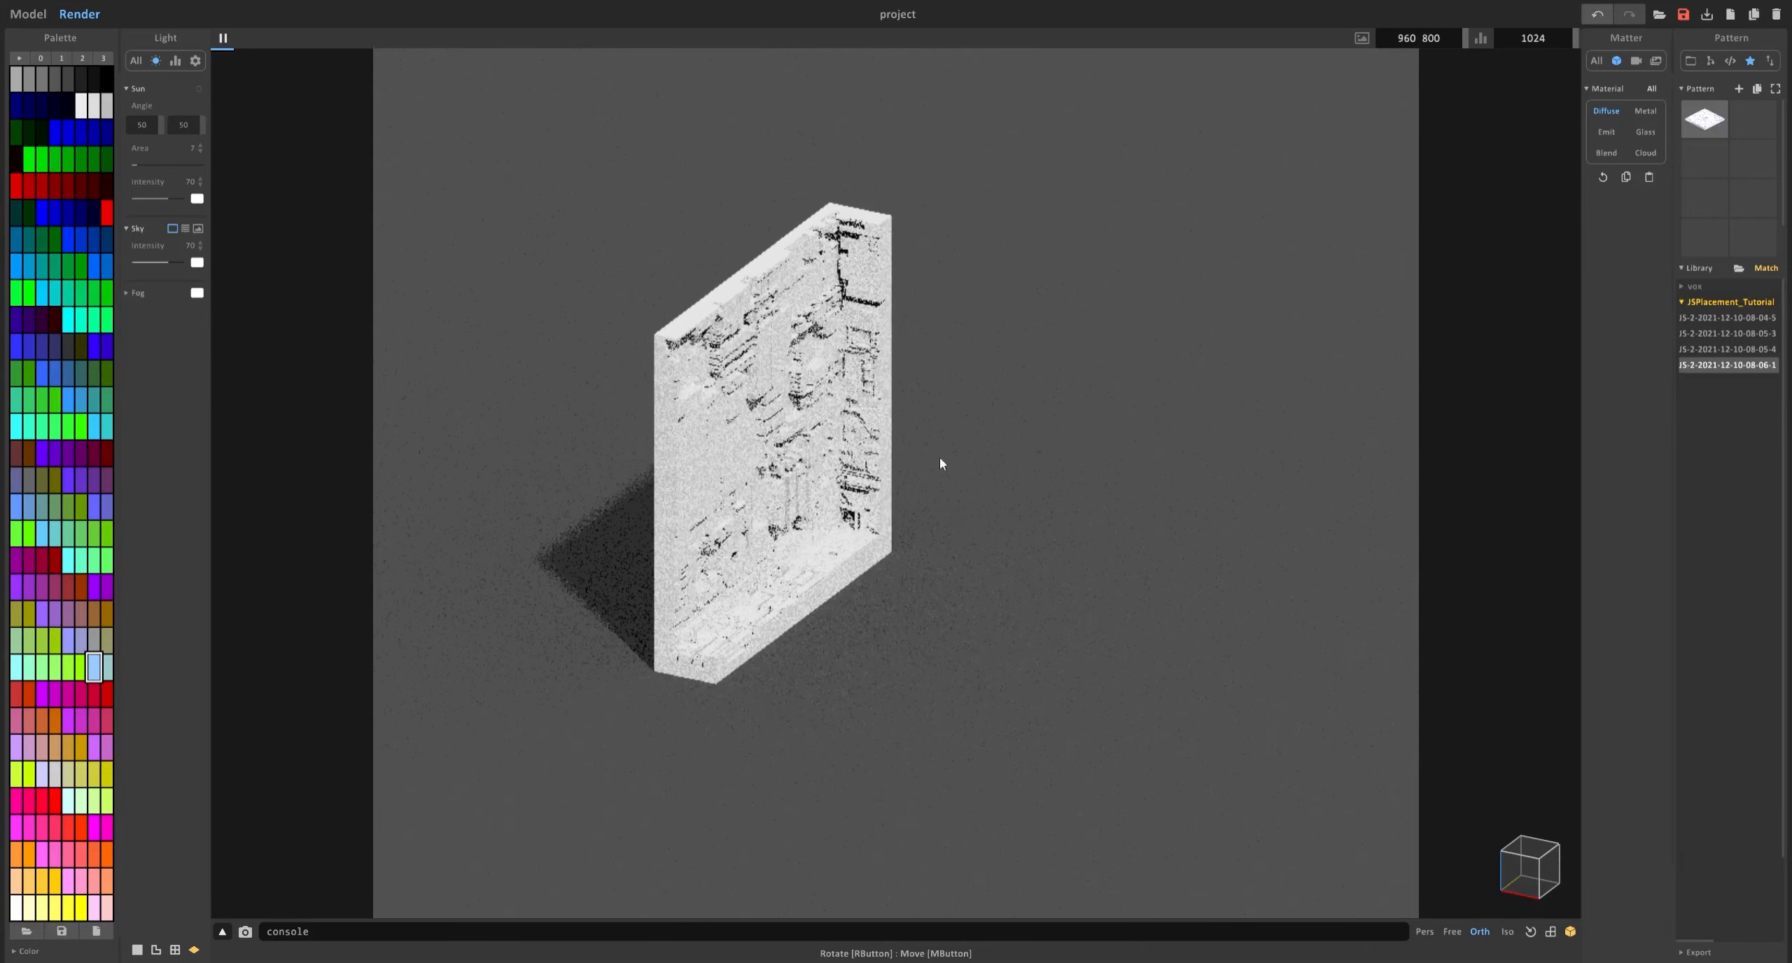
pyautogui.click(29, 14)
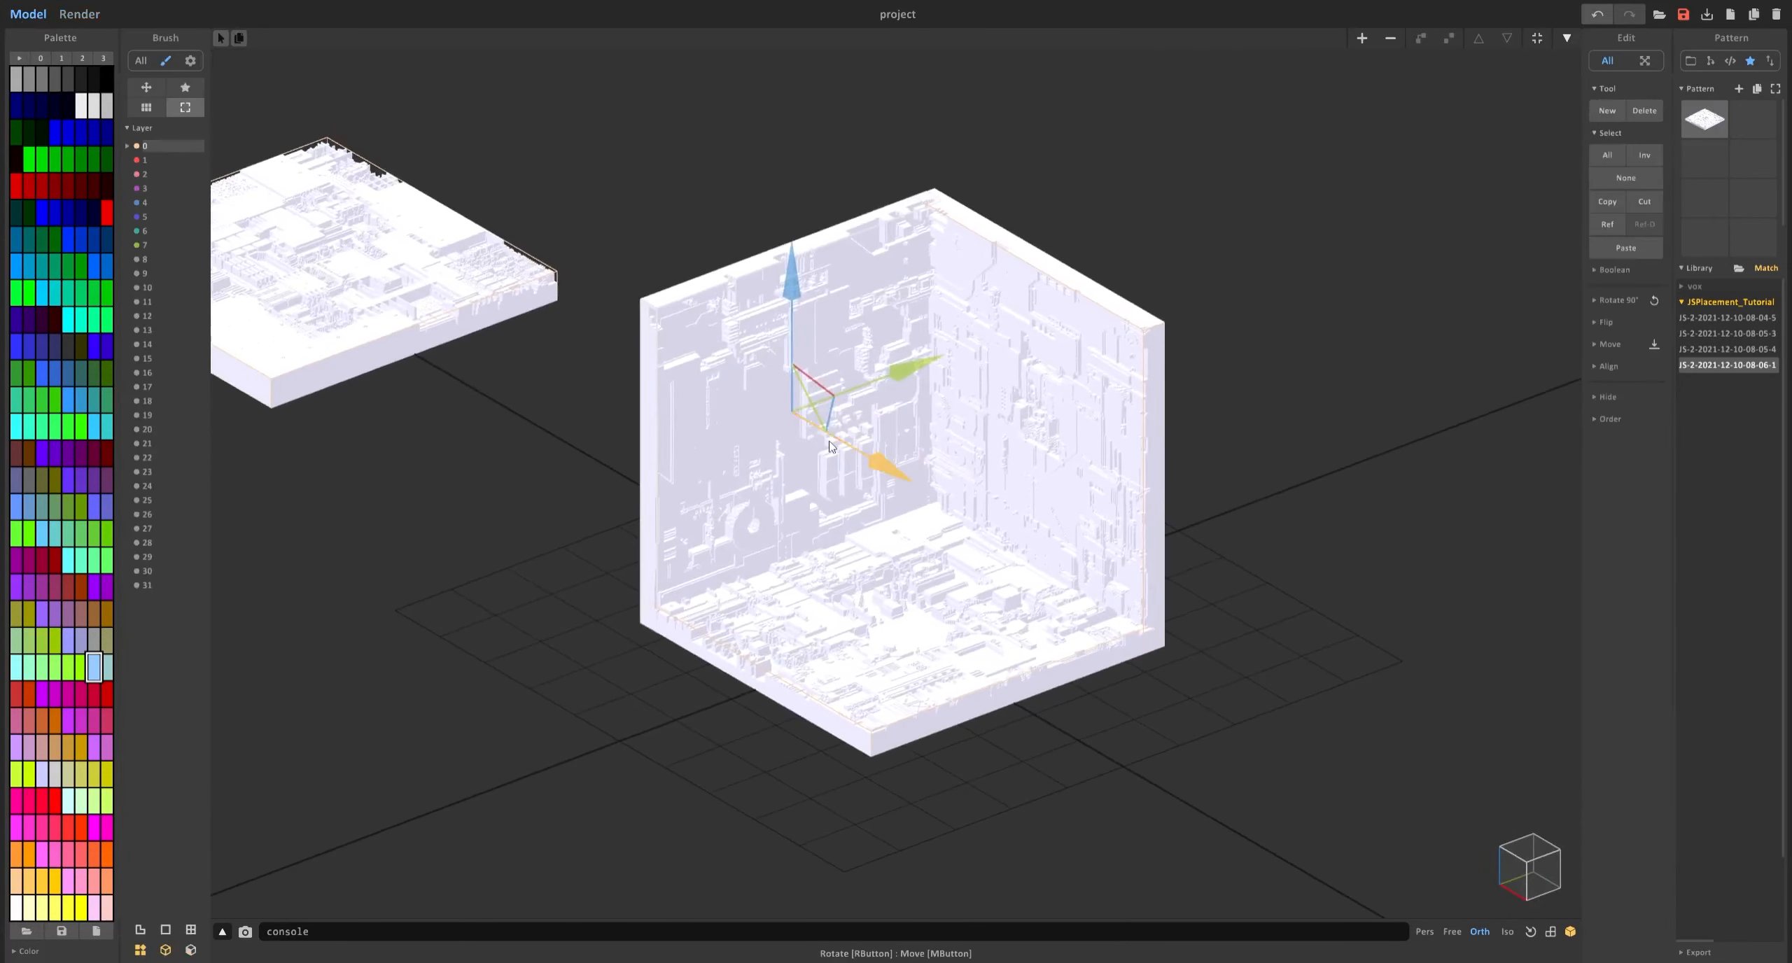
pyautogui.scroll(2, 292, 156)
pyautogui.click(79, 14)
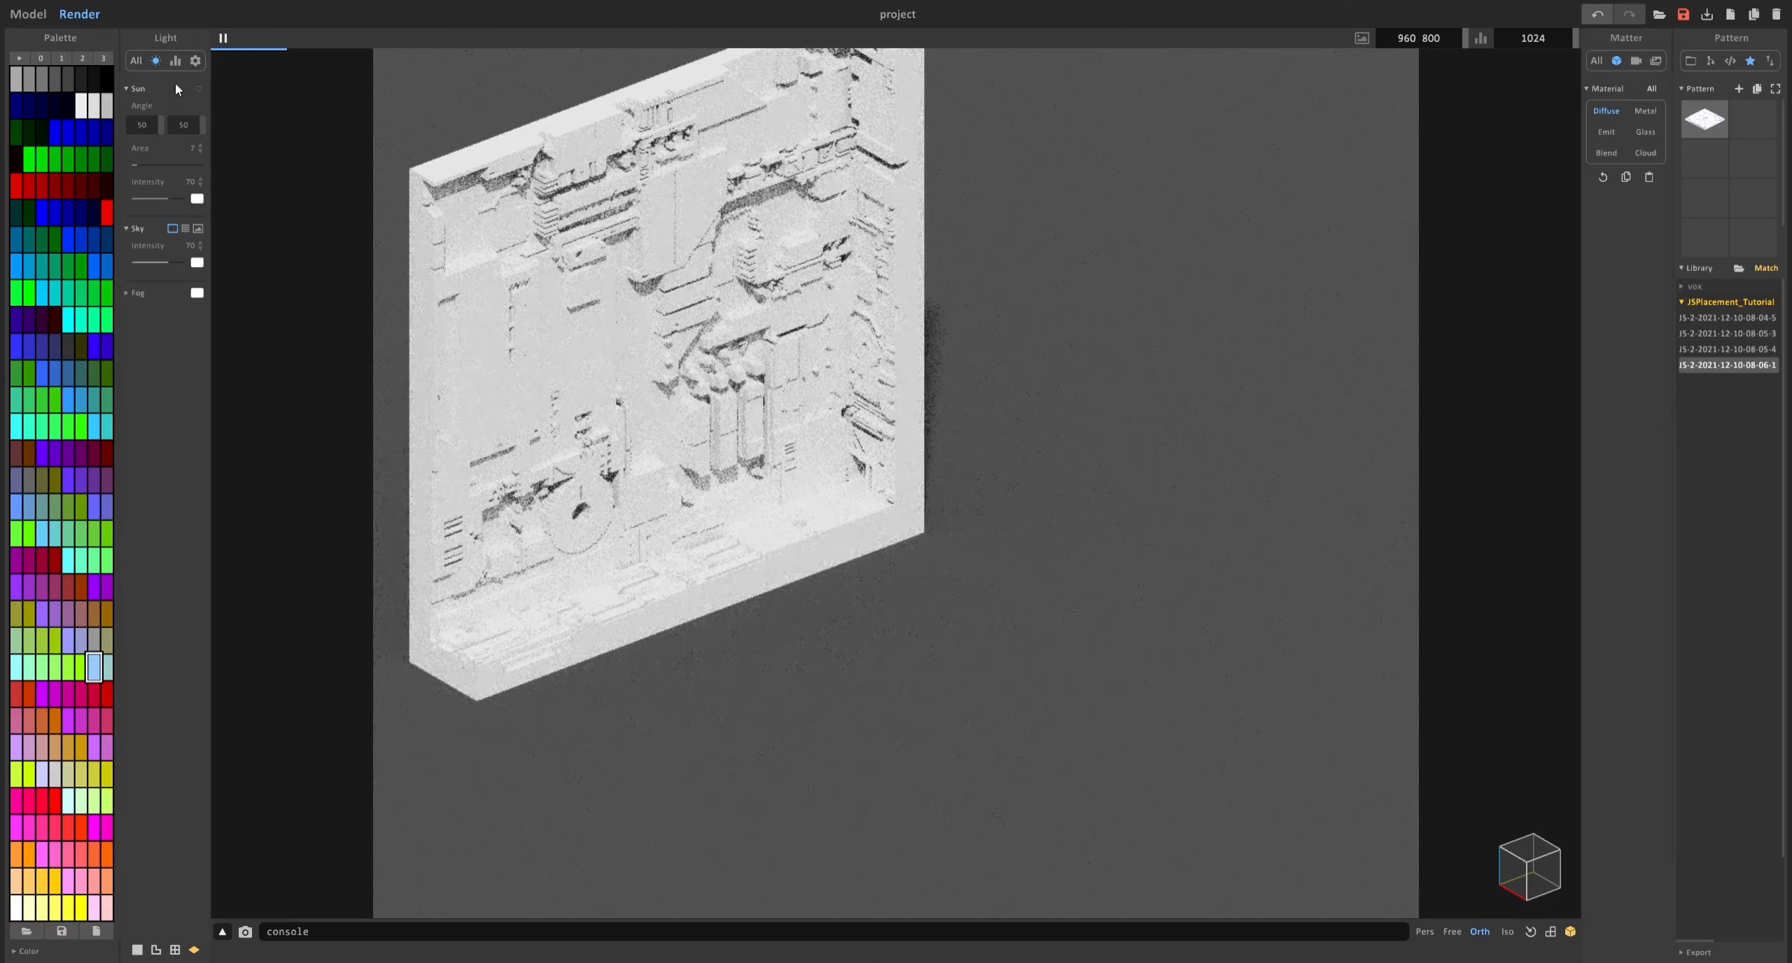
# Enable the Sparse geometry option in the render's sample settings.
pyautogui.click(175, 62)
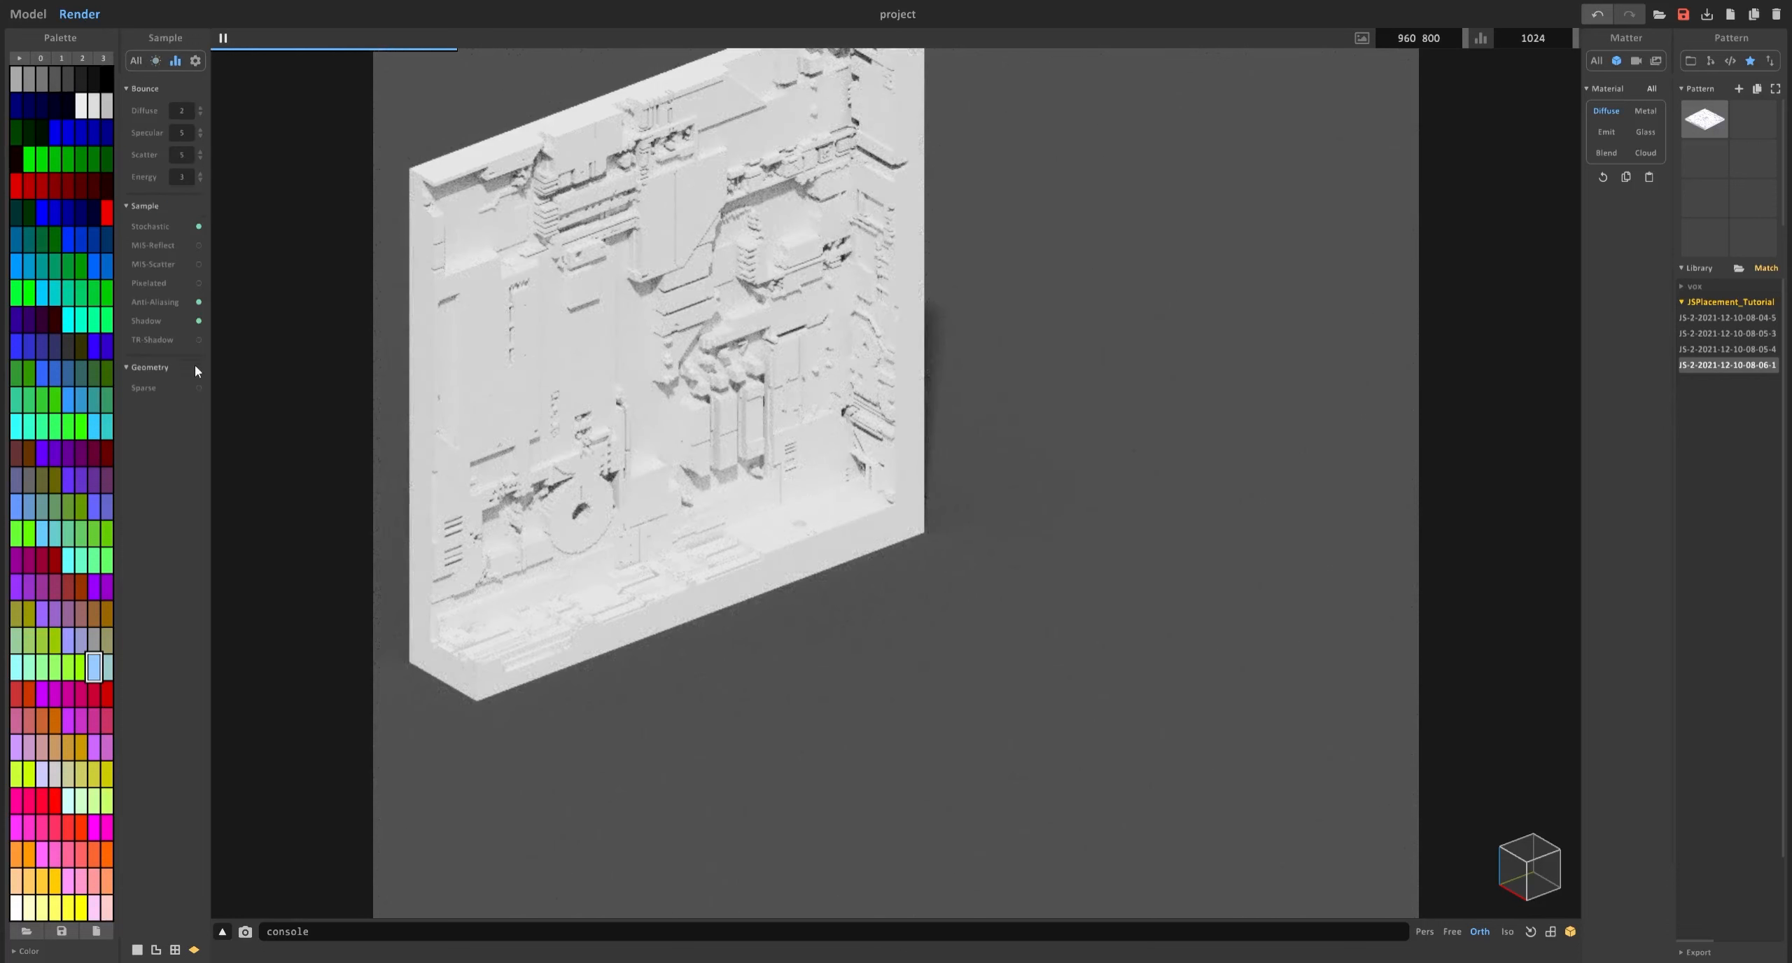
pyautogui.click(199, 388)
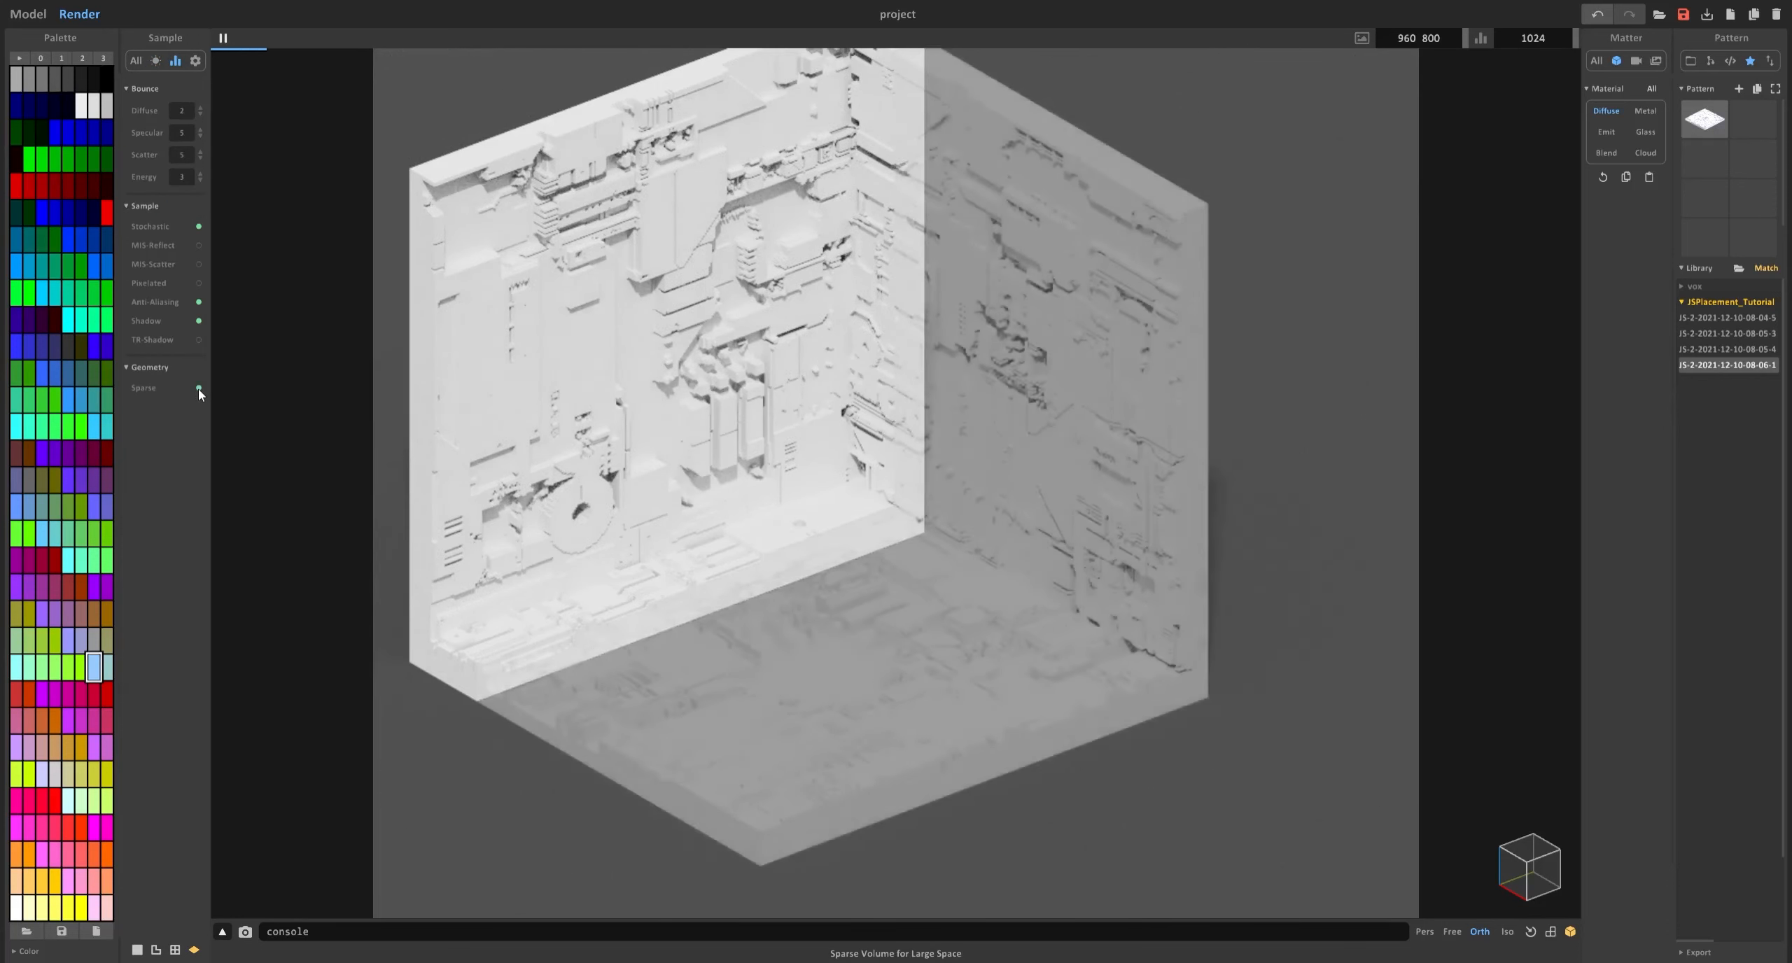
pyautogui.scroll(-3, 378, 422)
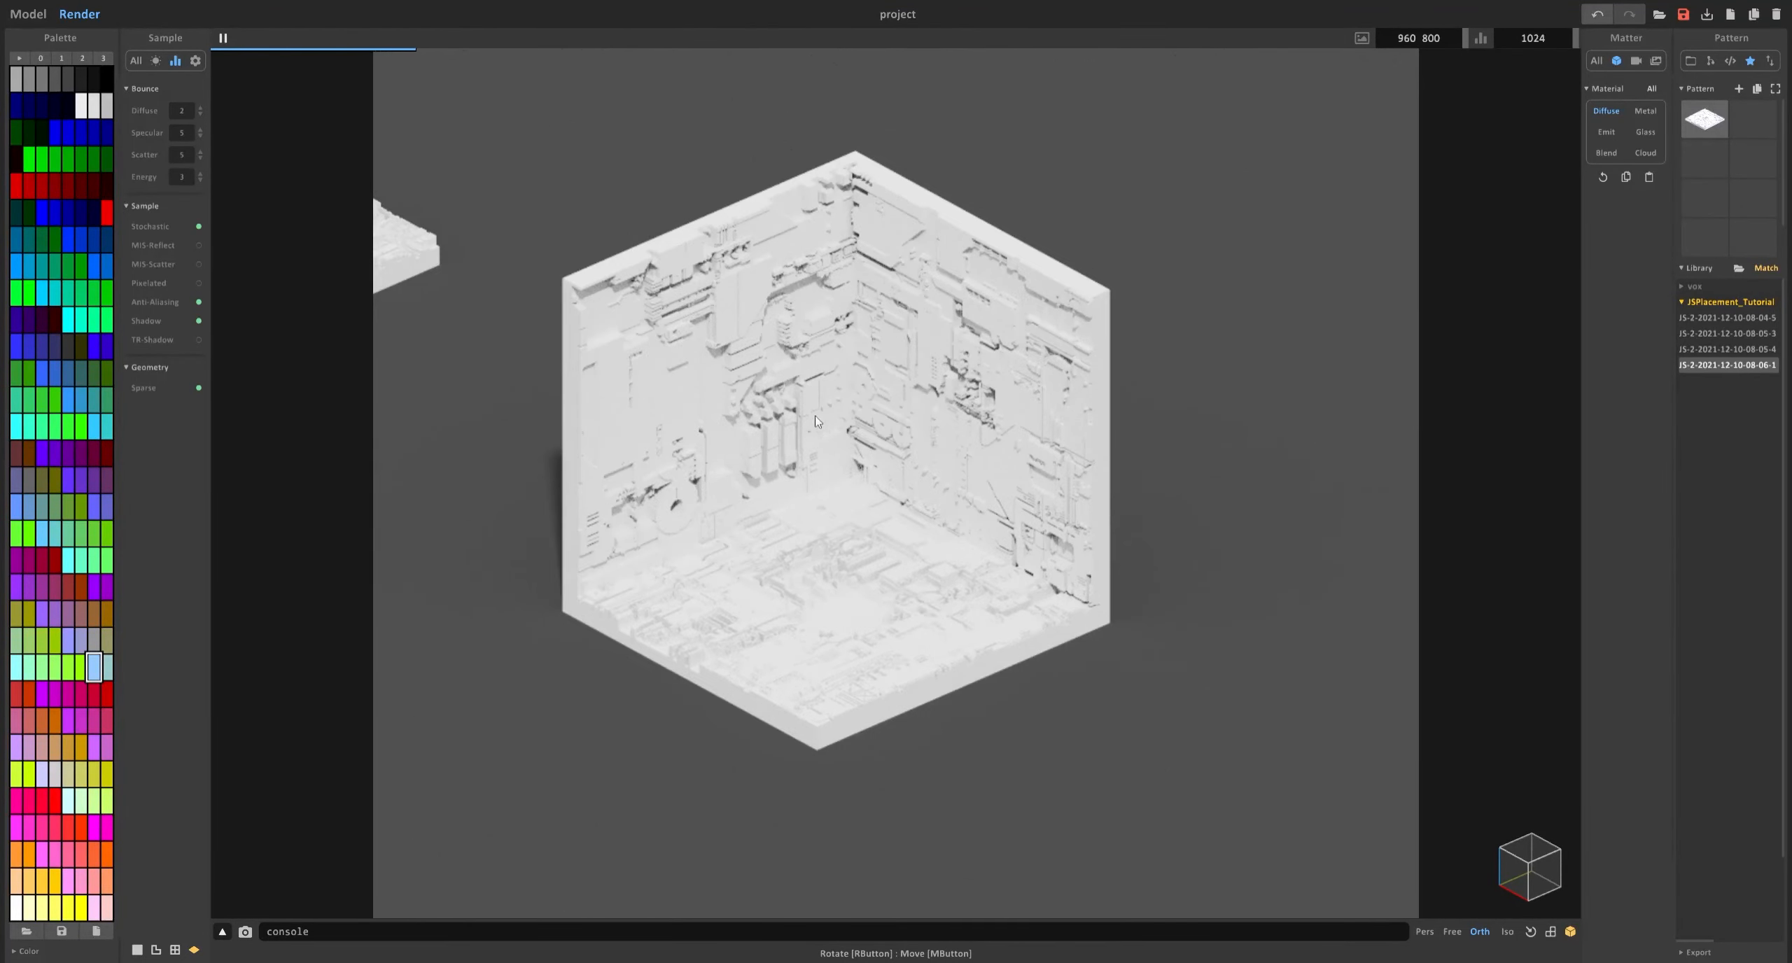
# Switch to palette 3 to render the tiles in dark grey.
pyautogui.click(104, 60)
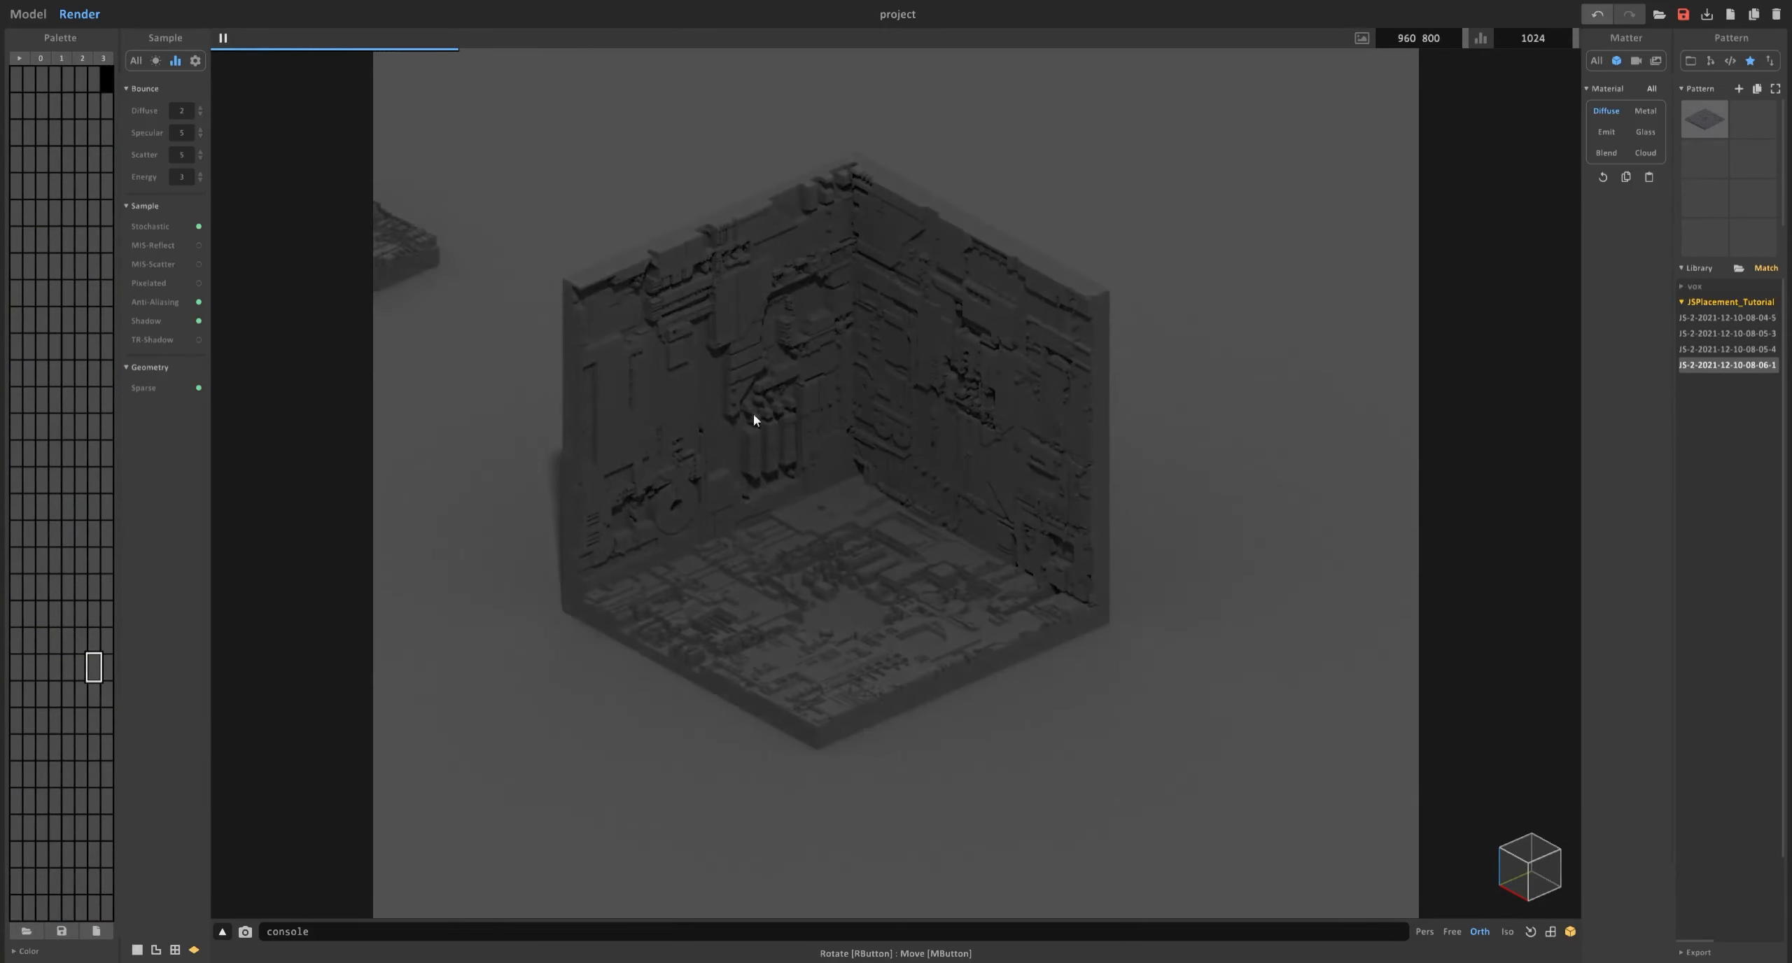
pyautogui.moveTo(715, 395); pyautogui.dragTo(809, 451, button='middle')
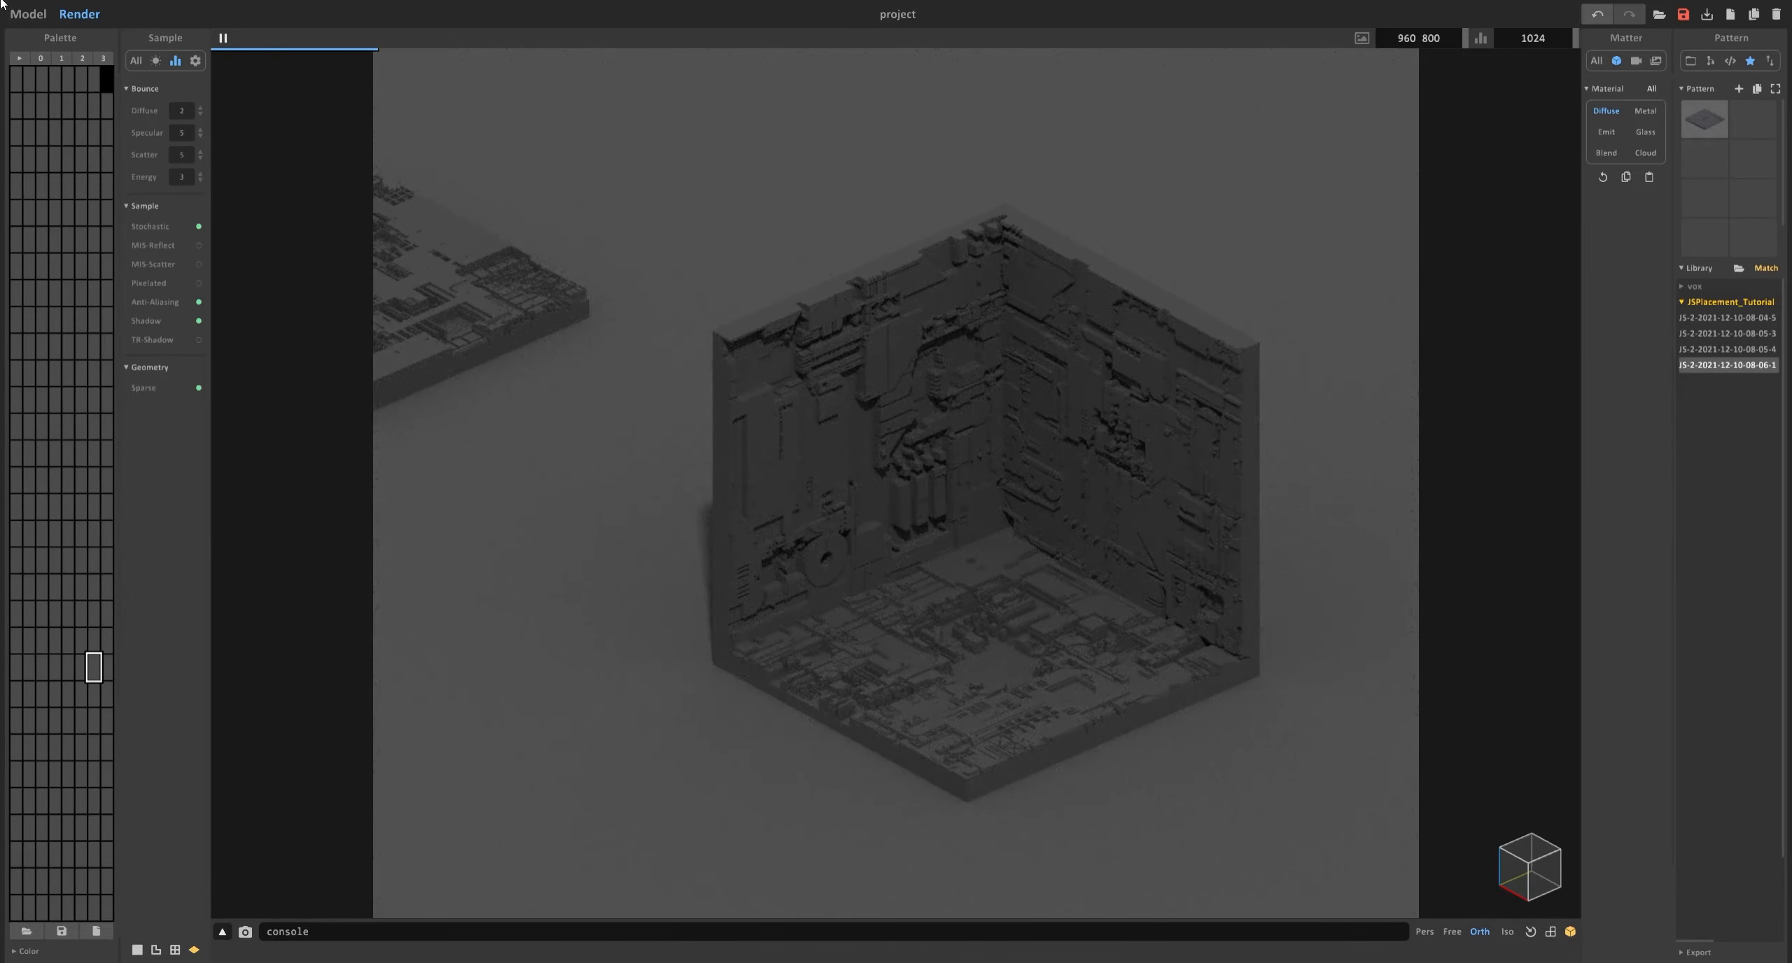
# Return to modelling and examine the outer edges and corners where the walls and floor meet.
pyautogui.click(22, 14)
pyautogui.scroll(5, 848, 490)
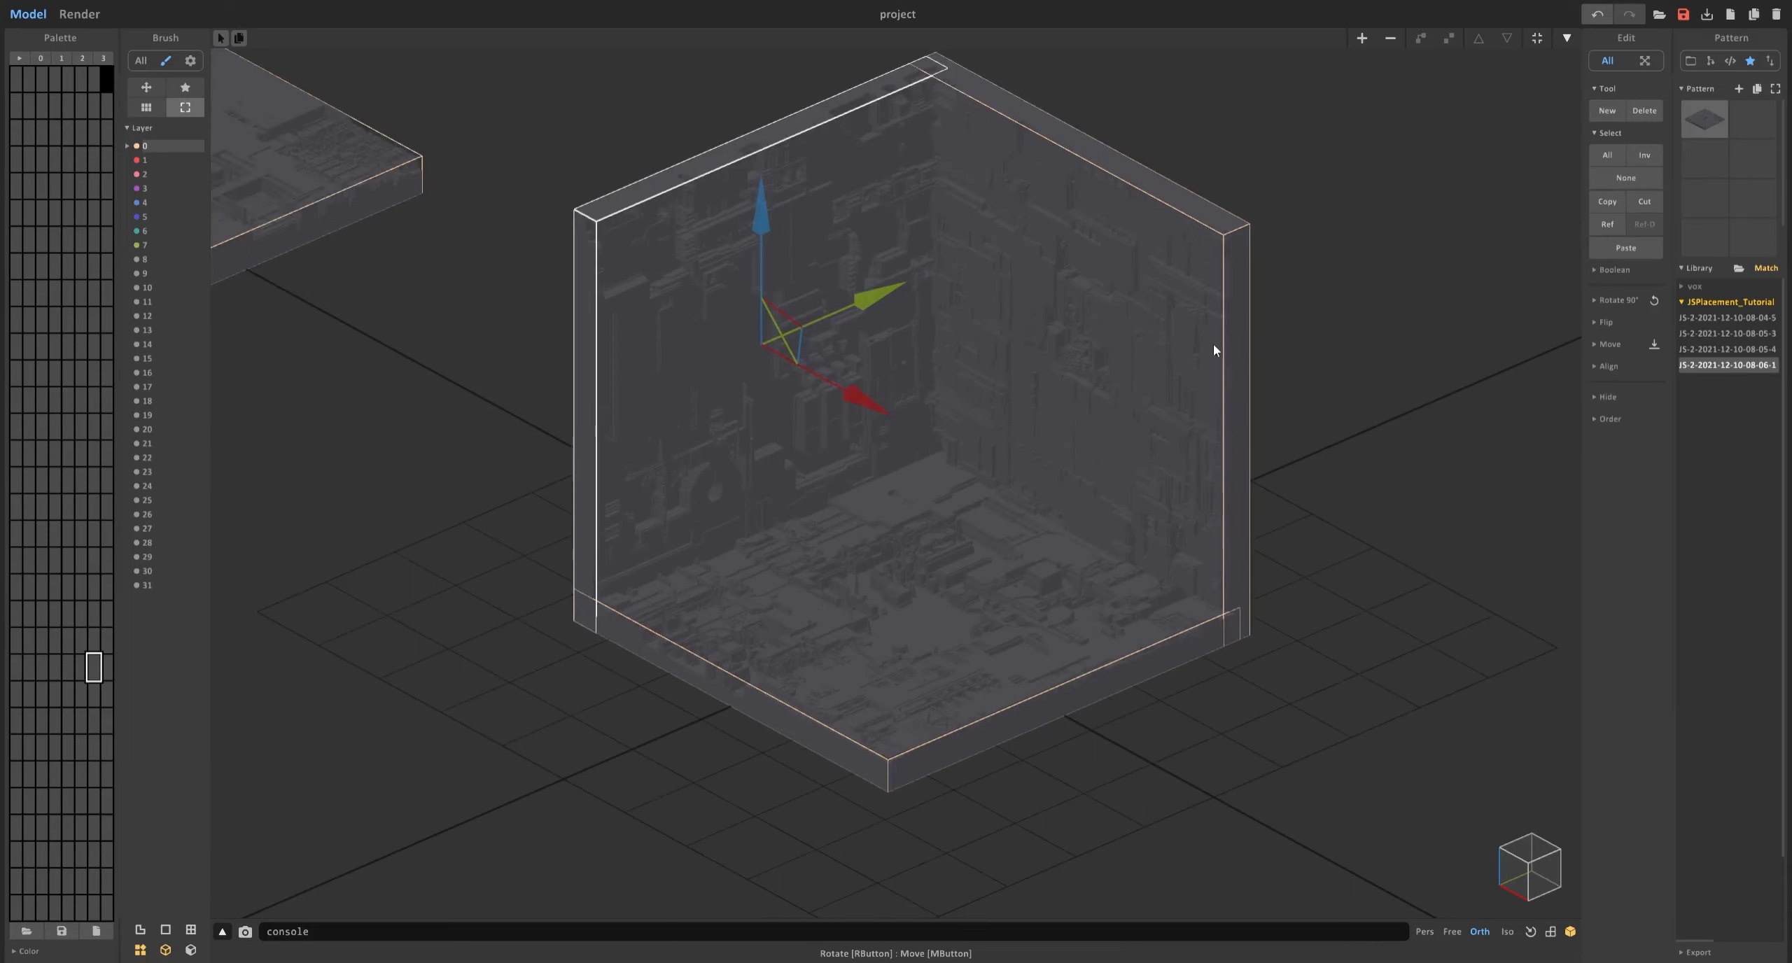
pyautogui.moveTo(1153, 185); pyautogui.dragTo(1061, 375, button='middle')
pyautogui.scroll(3, 1061, 378)
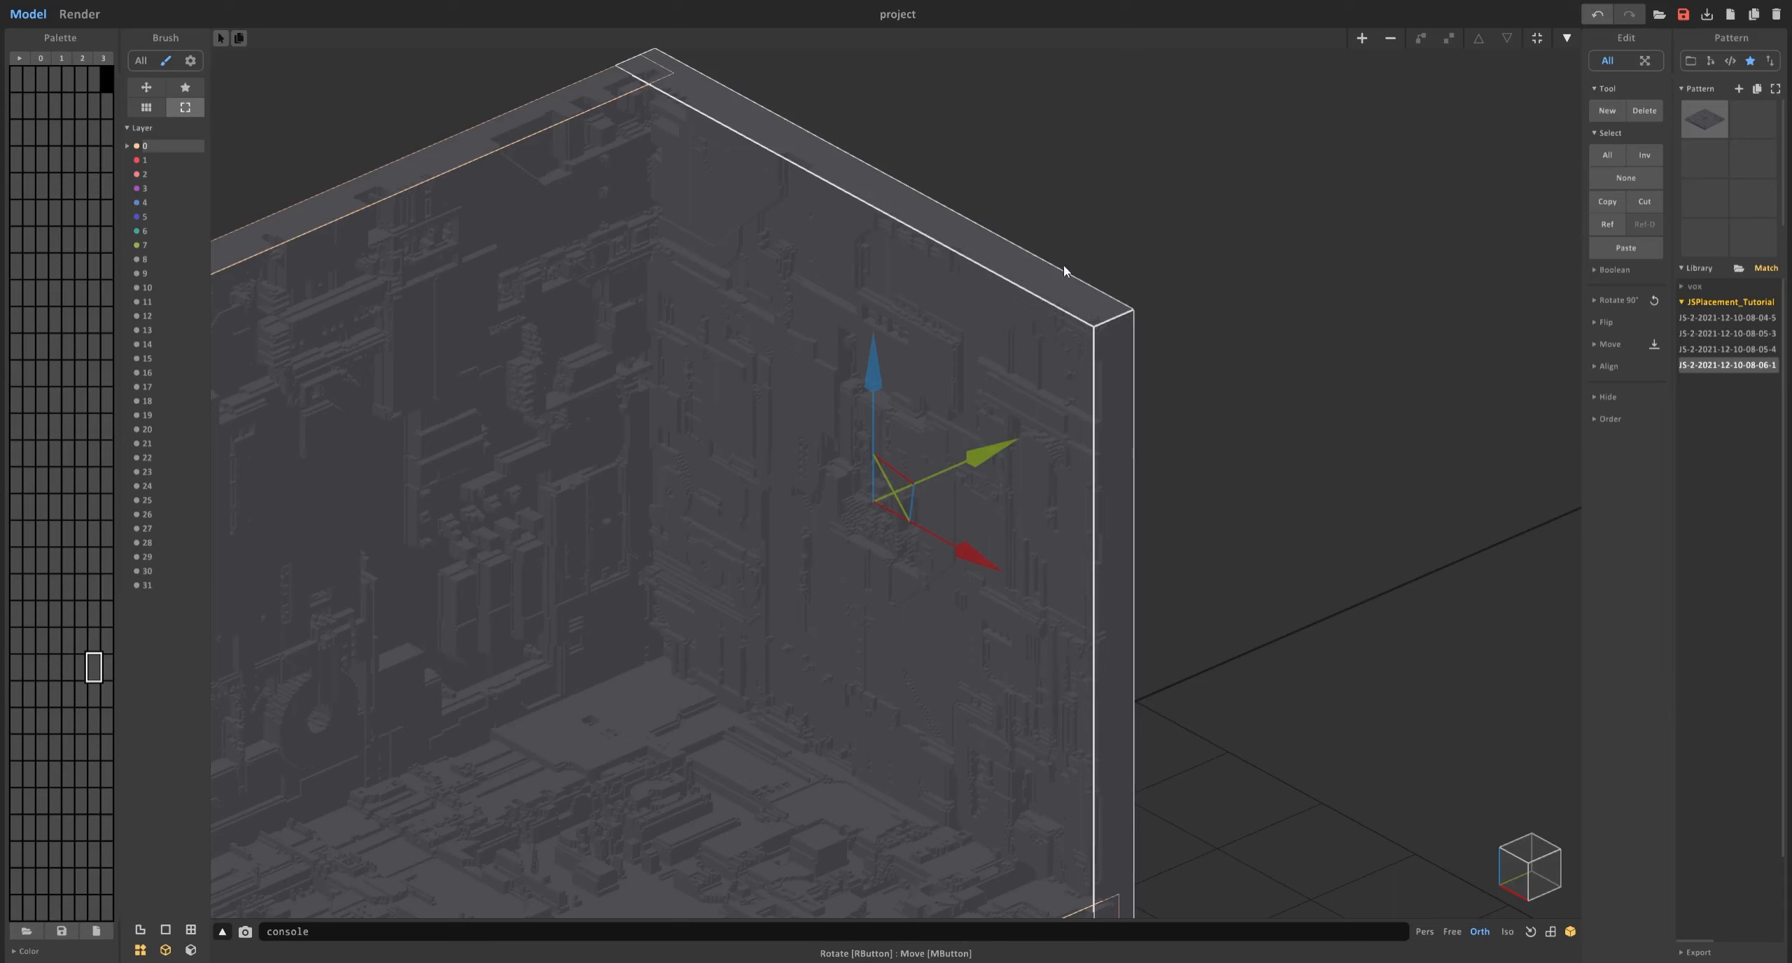
pyautogui.moveTo(1121, 578); pyautogui.dragTo(1103, 278, button='middle')
pyautogui.moveTo(595, 770); pyautogui.dragTo(795, 833, button='middle')
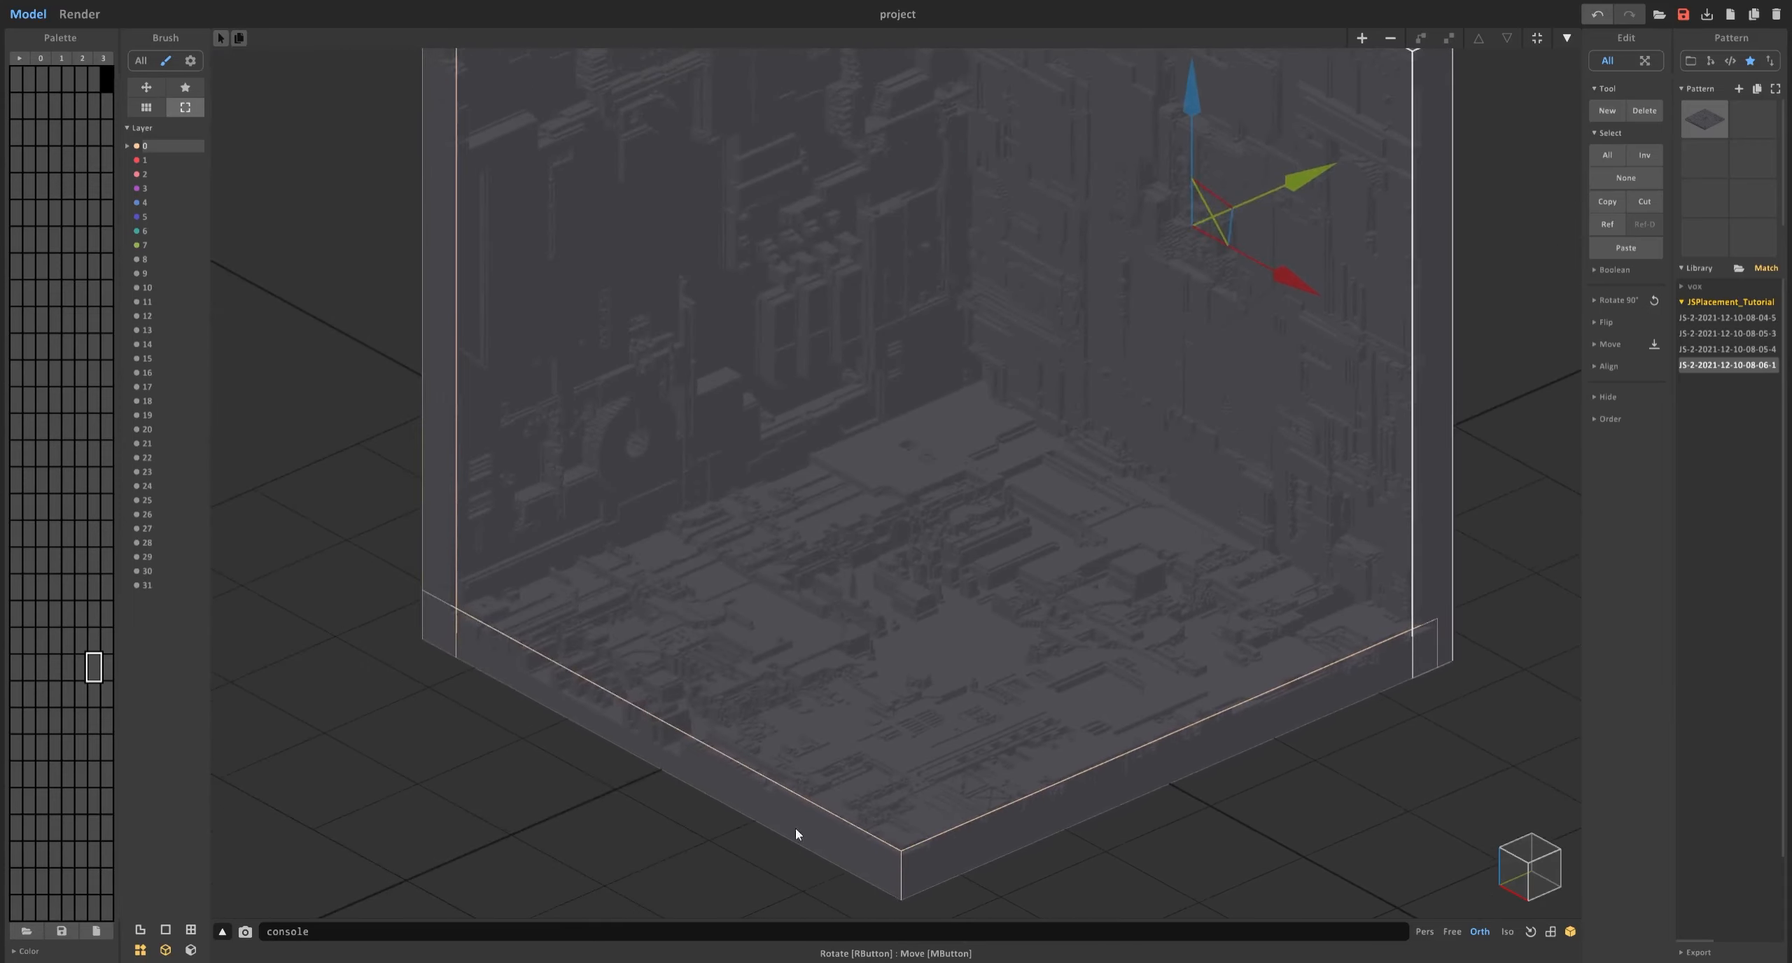
pyautogui.moveTo(434, 339); pyautogui.dragTo(438, 585, button='middle')
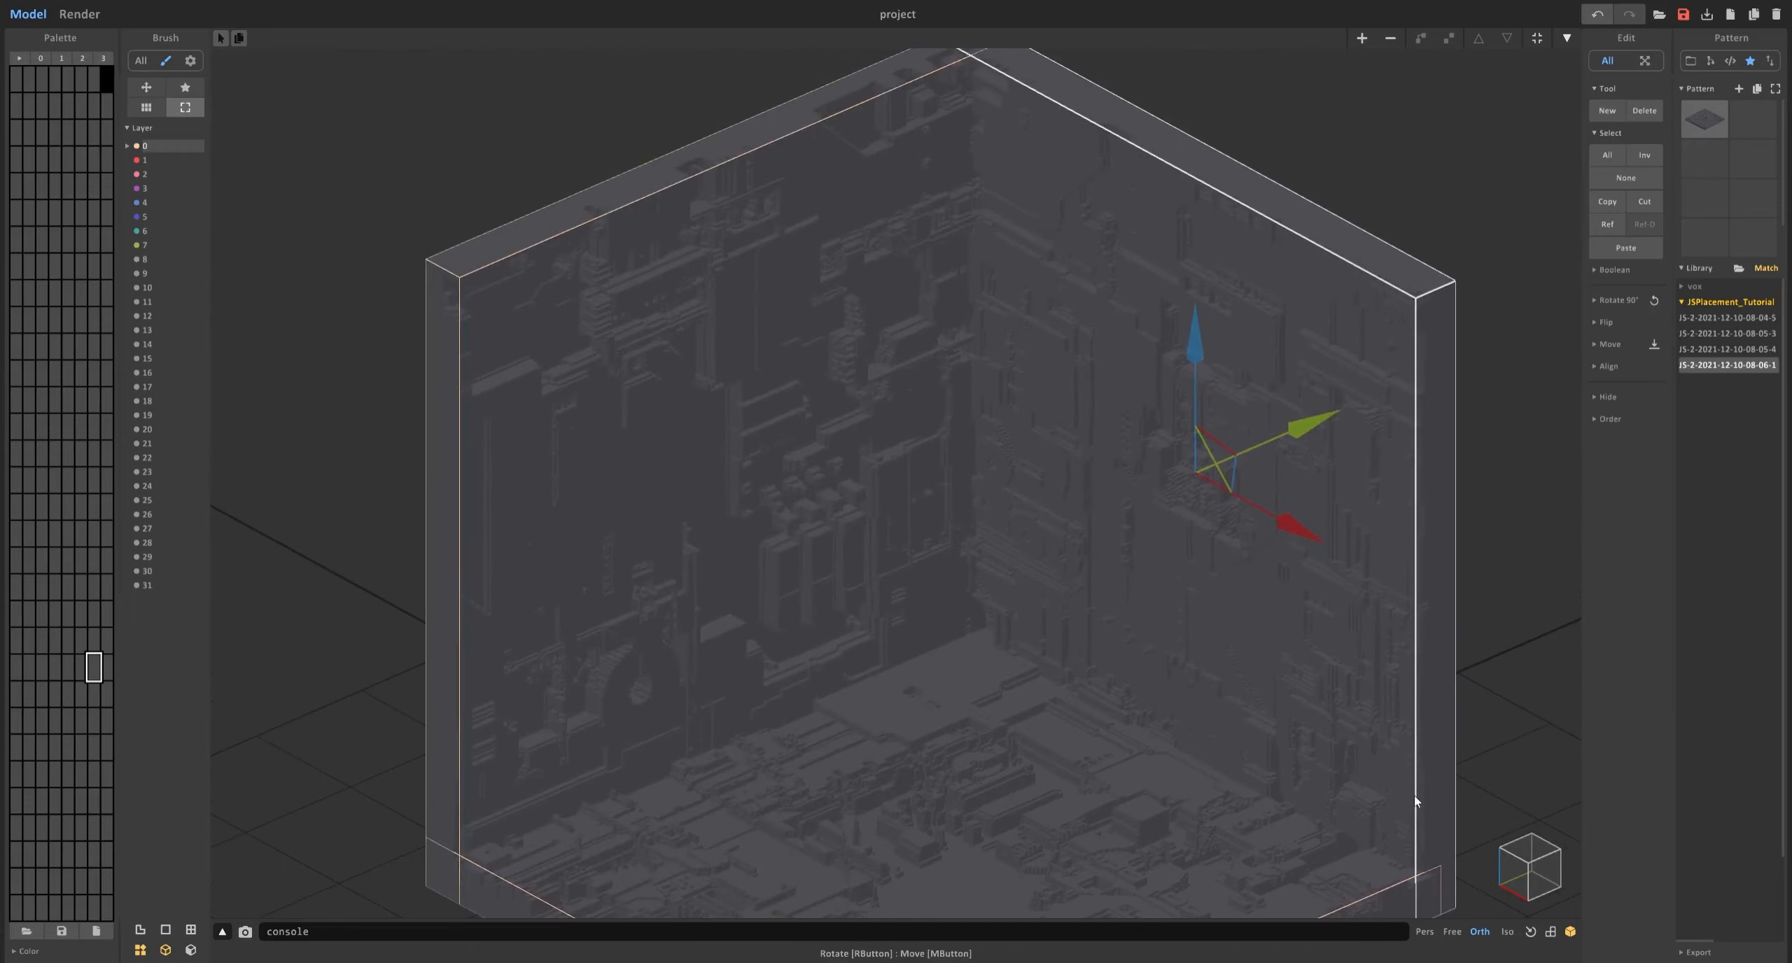
pyautogui.scroll(-4, 739, 353)
pyautogui.moveTo(599, 465); pyautogui.dragTo(1126, 531, button='middle')
# Duplicate the remaining flat tile along the Y axis, placing the copy beside the original.
pyautogui.click(647, 389)
pyautogui.scroll(-4, 763, 471)
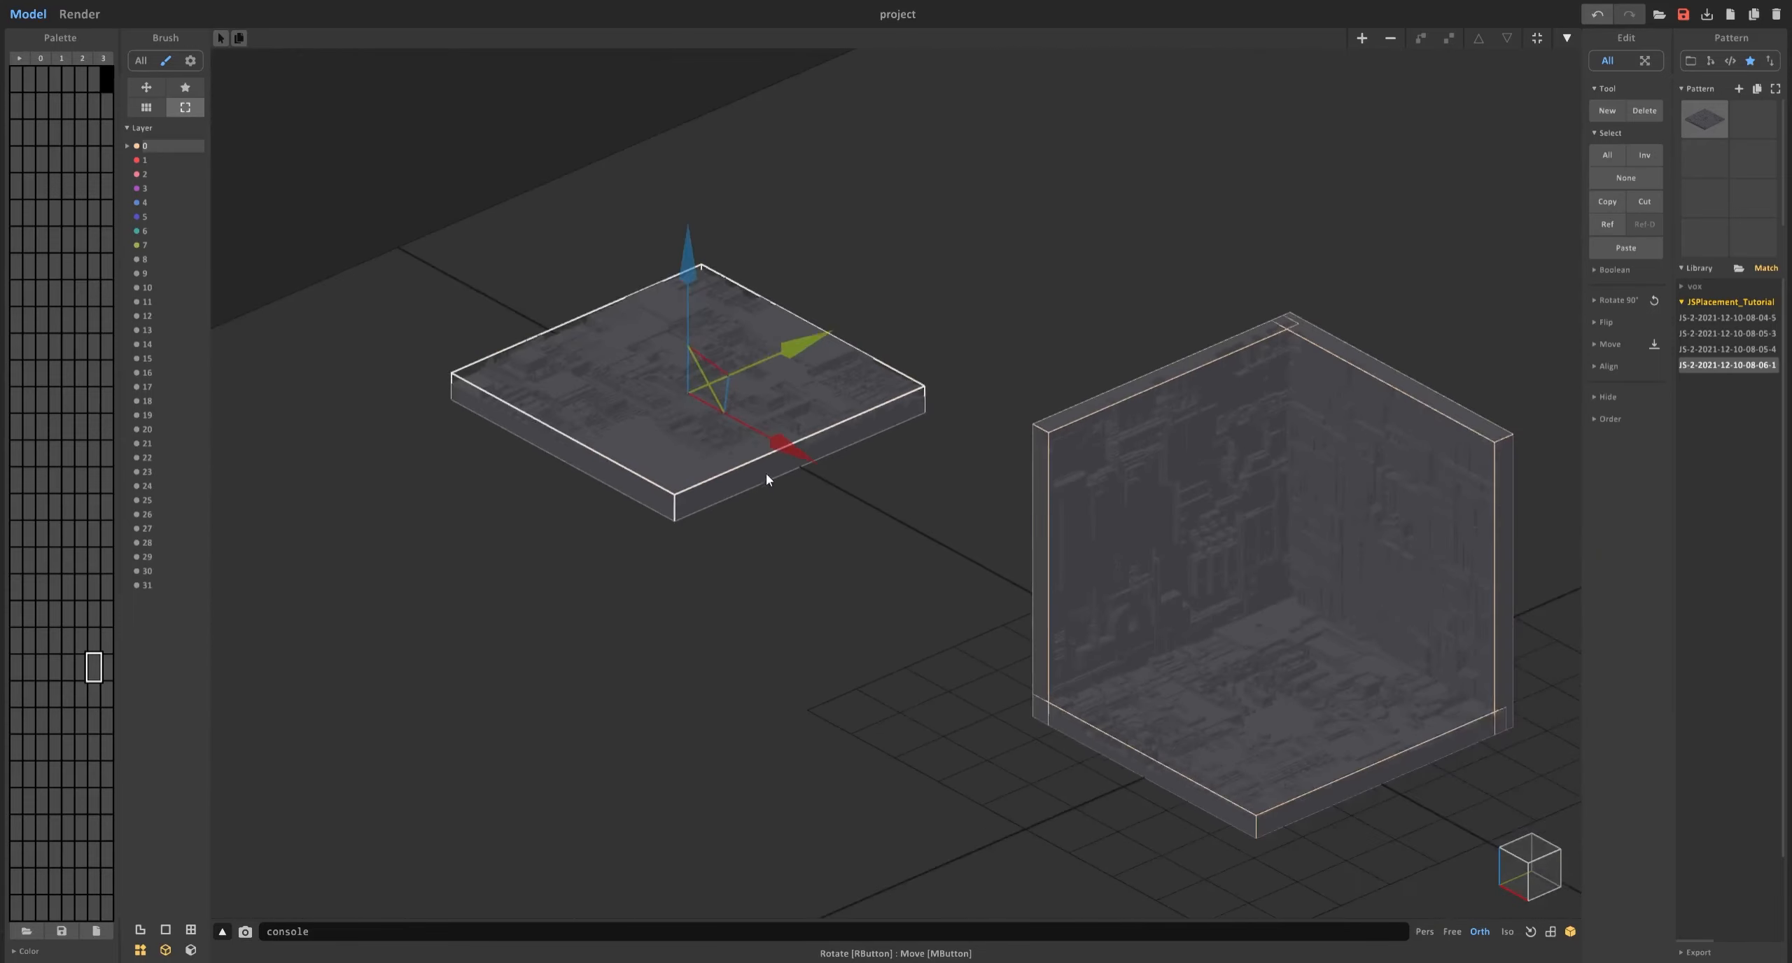
pyautogui.moveTo(765, 473); pyautogui.dragTo(809, 482, button='right')
pyautogui.moveTo(739, 404); pyautogui.dragTo(886, 458, button='middle')
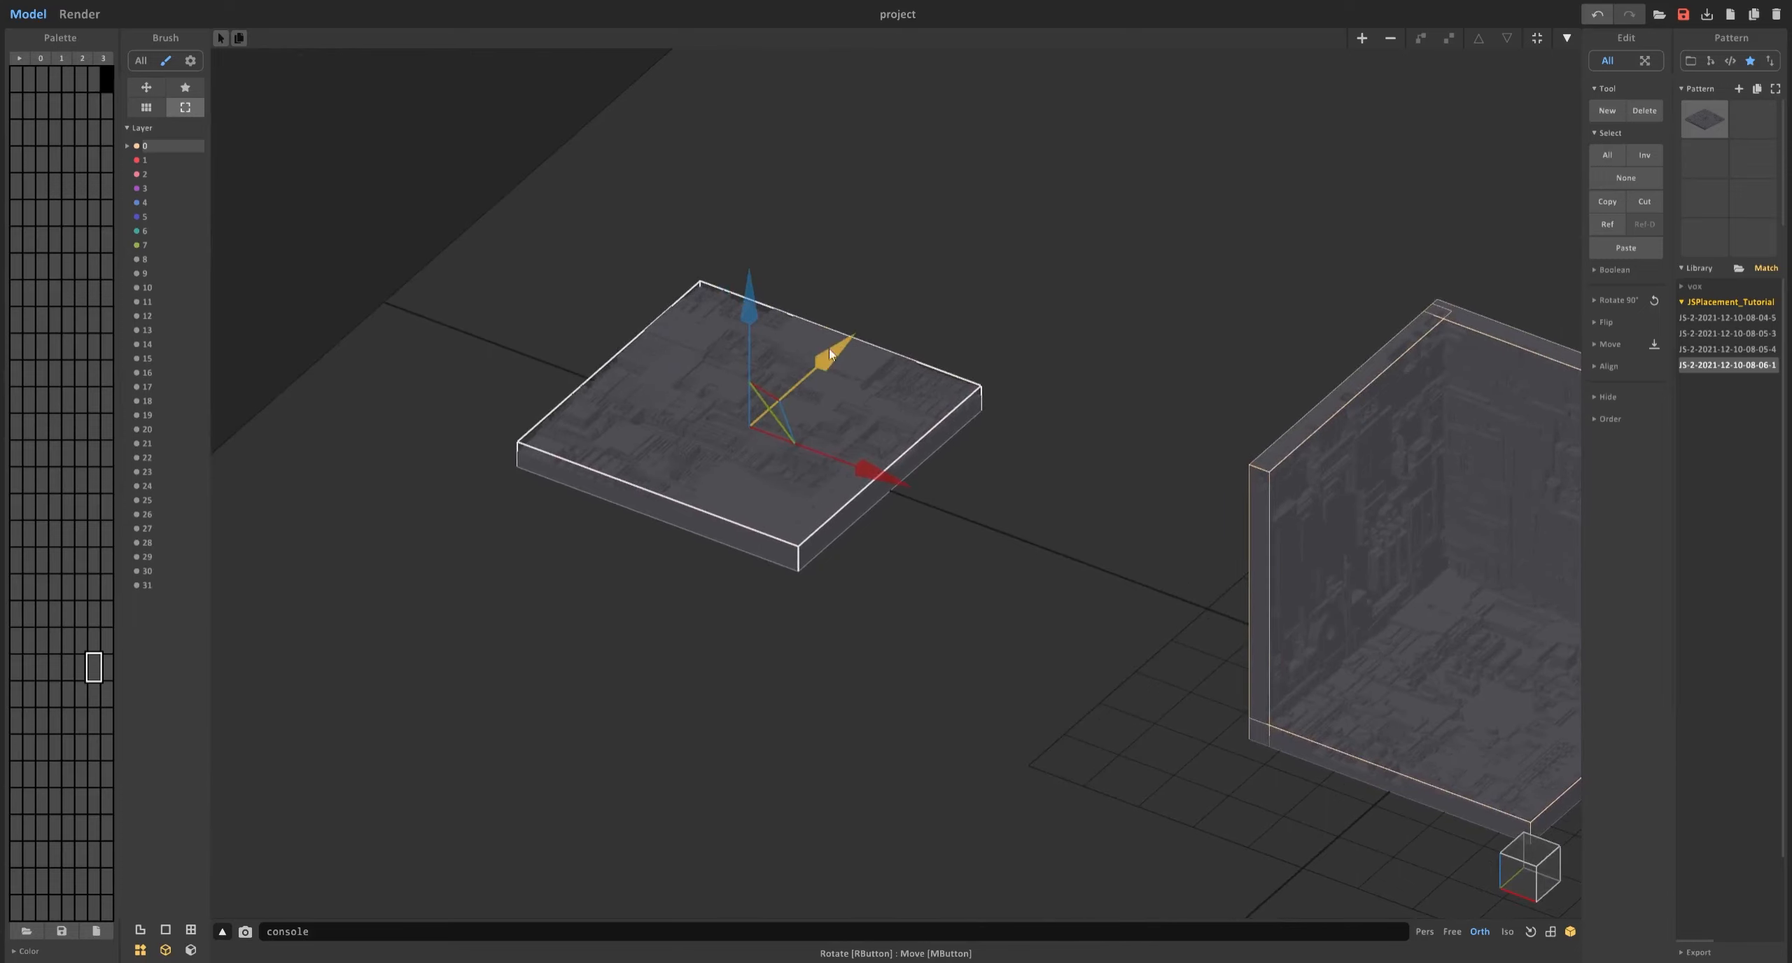
pyautogui.keyDown('ctrl'); pyautogui.moveTo(812, 376); pyautogui.dragTo(1008, 176); pyautogui.keyUp('ctrl')
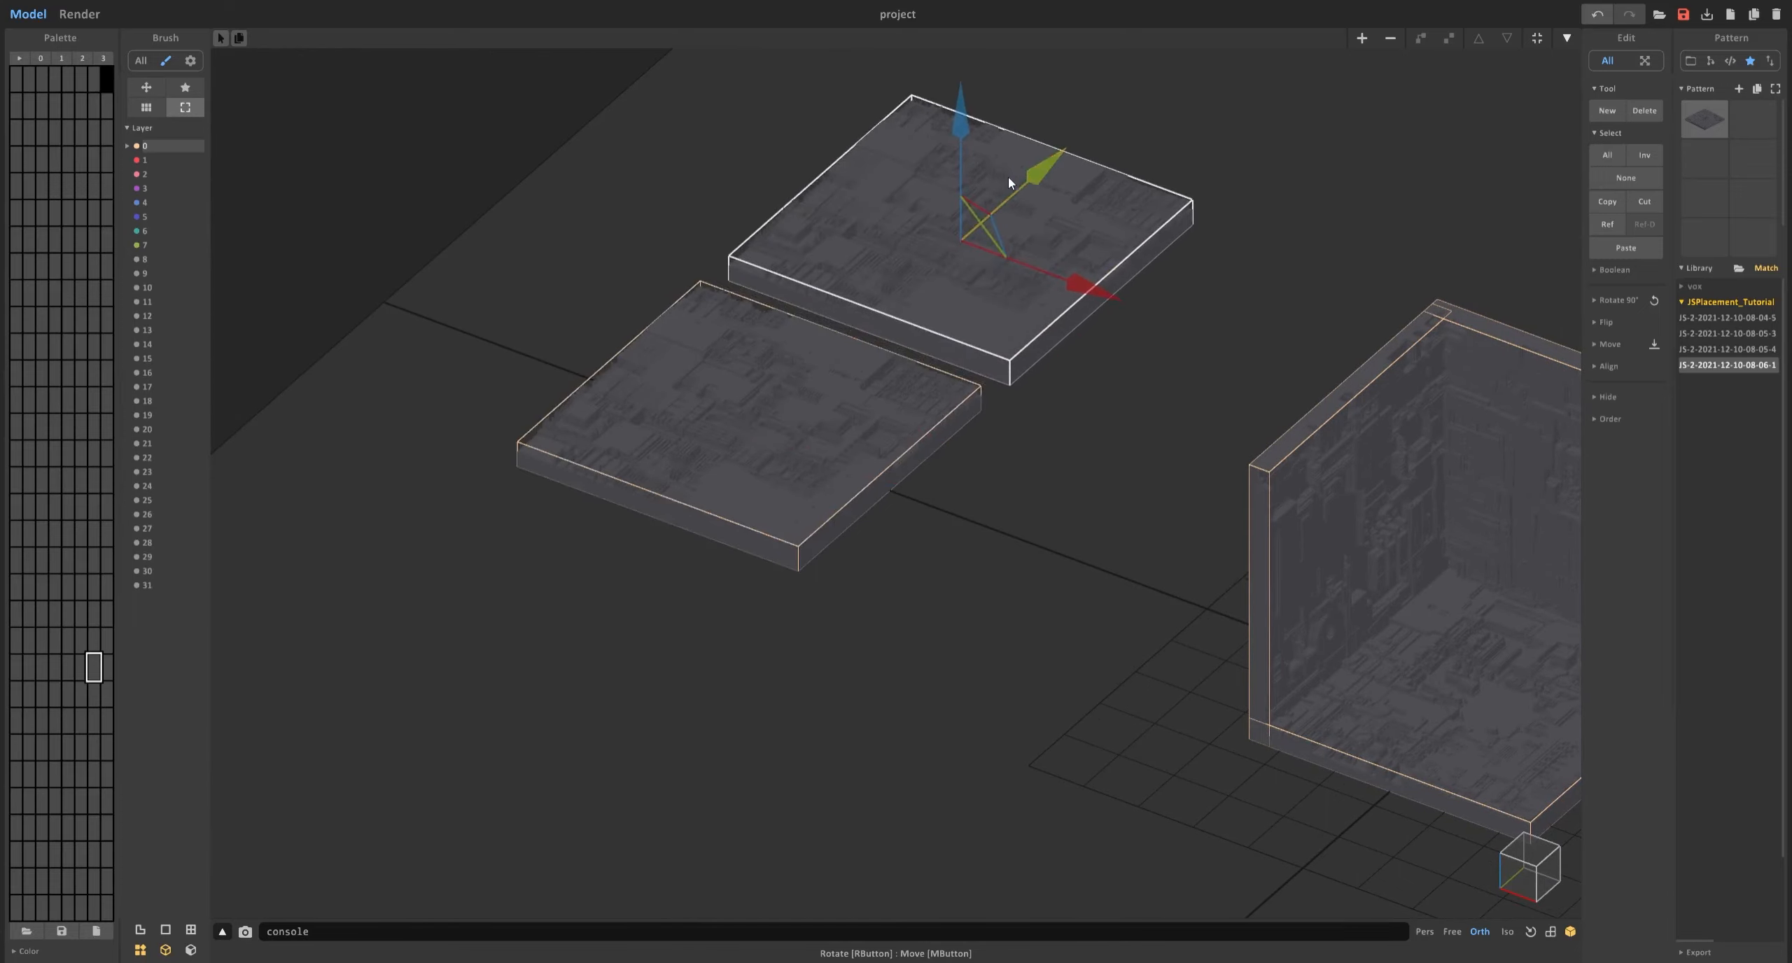
# Open the duplicated tile for voxel editing and trim it from both Y sides to a narrow strip.
pyautogui.moveTo(1008, 179); pyautogui.dragTo(917, 323, button='middle')
pyautogui.moveTo(921, 336); pyautogui.dragTo(945, 350, button='right')
pyautogui.scroll(1, 963, 388)
pyautogui.press('Tab')
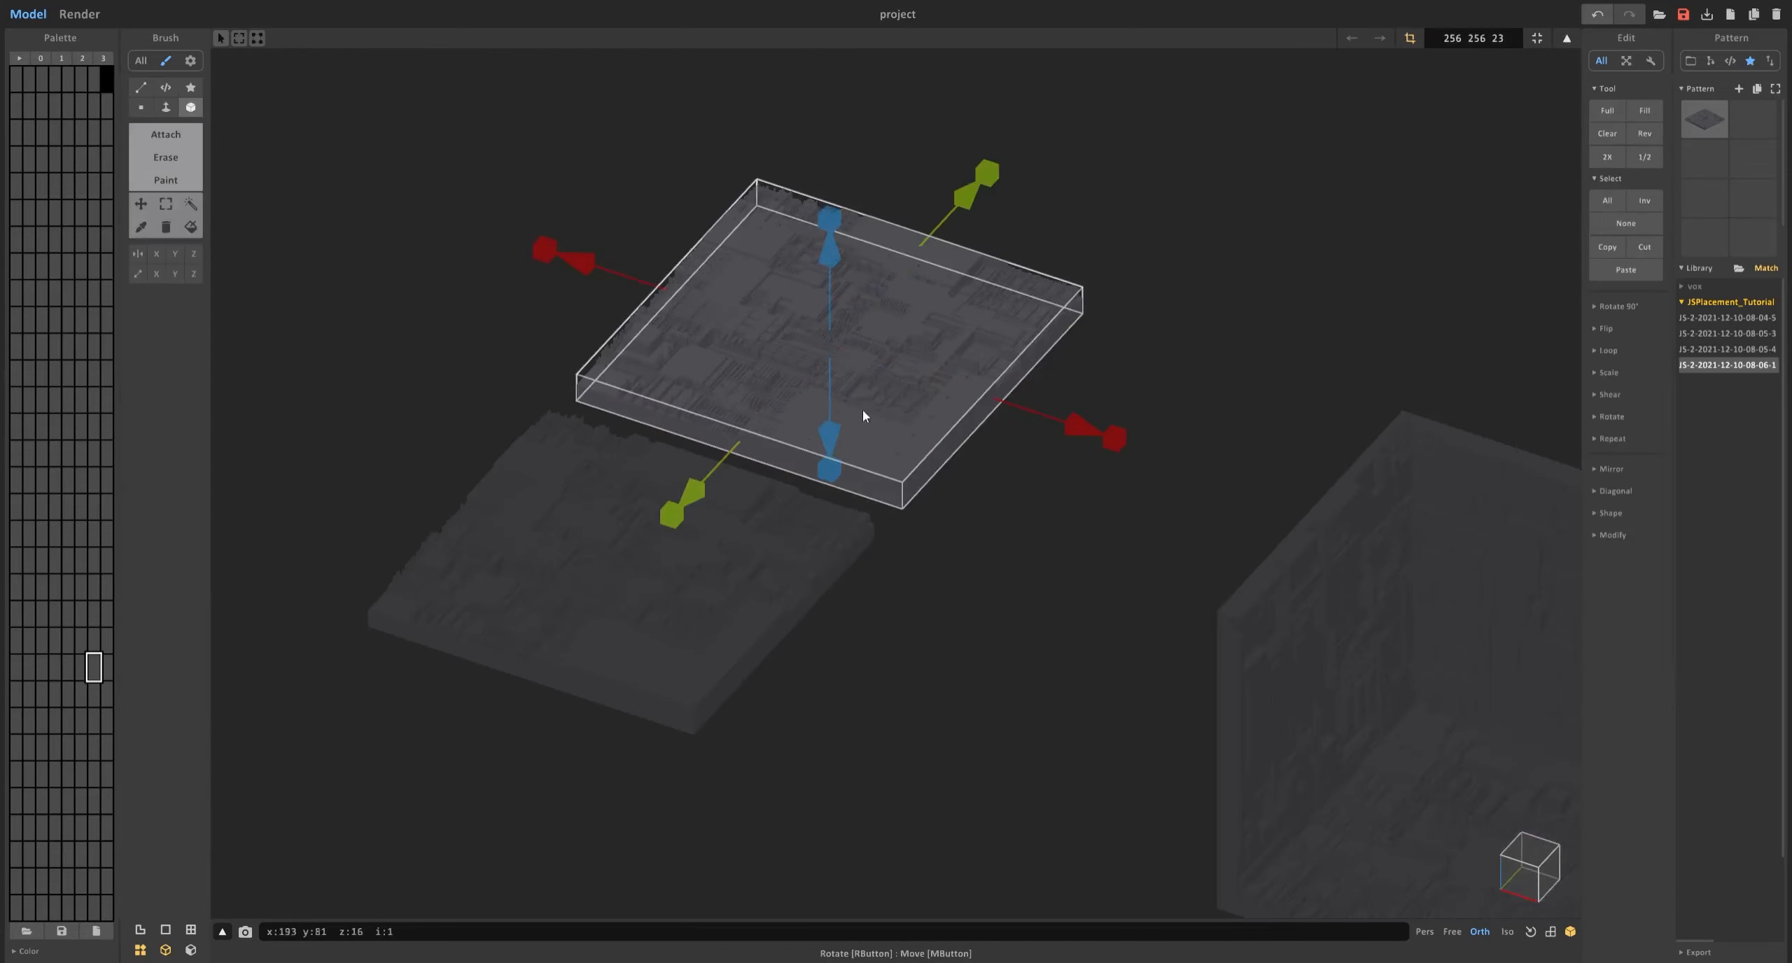
pyautogui.moveTo(704, 488); pyautogui.dragTo(806, 383)
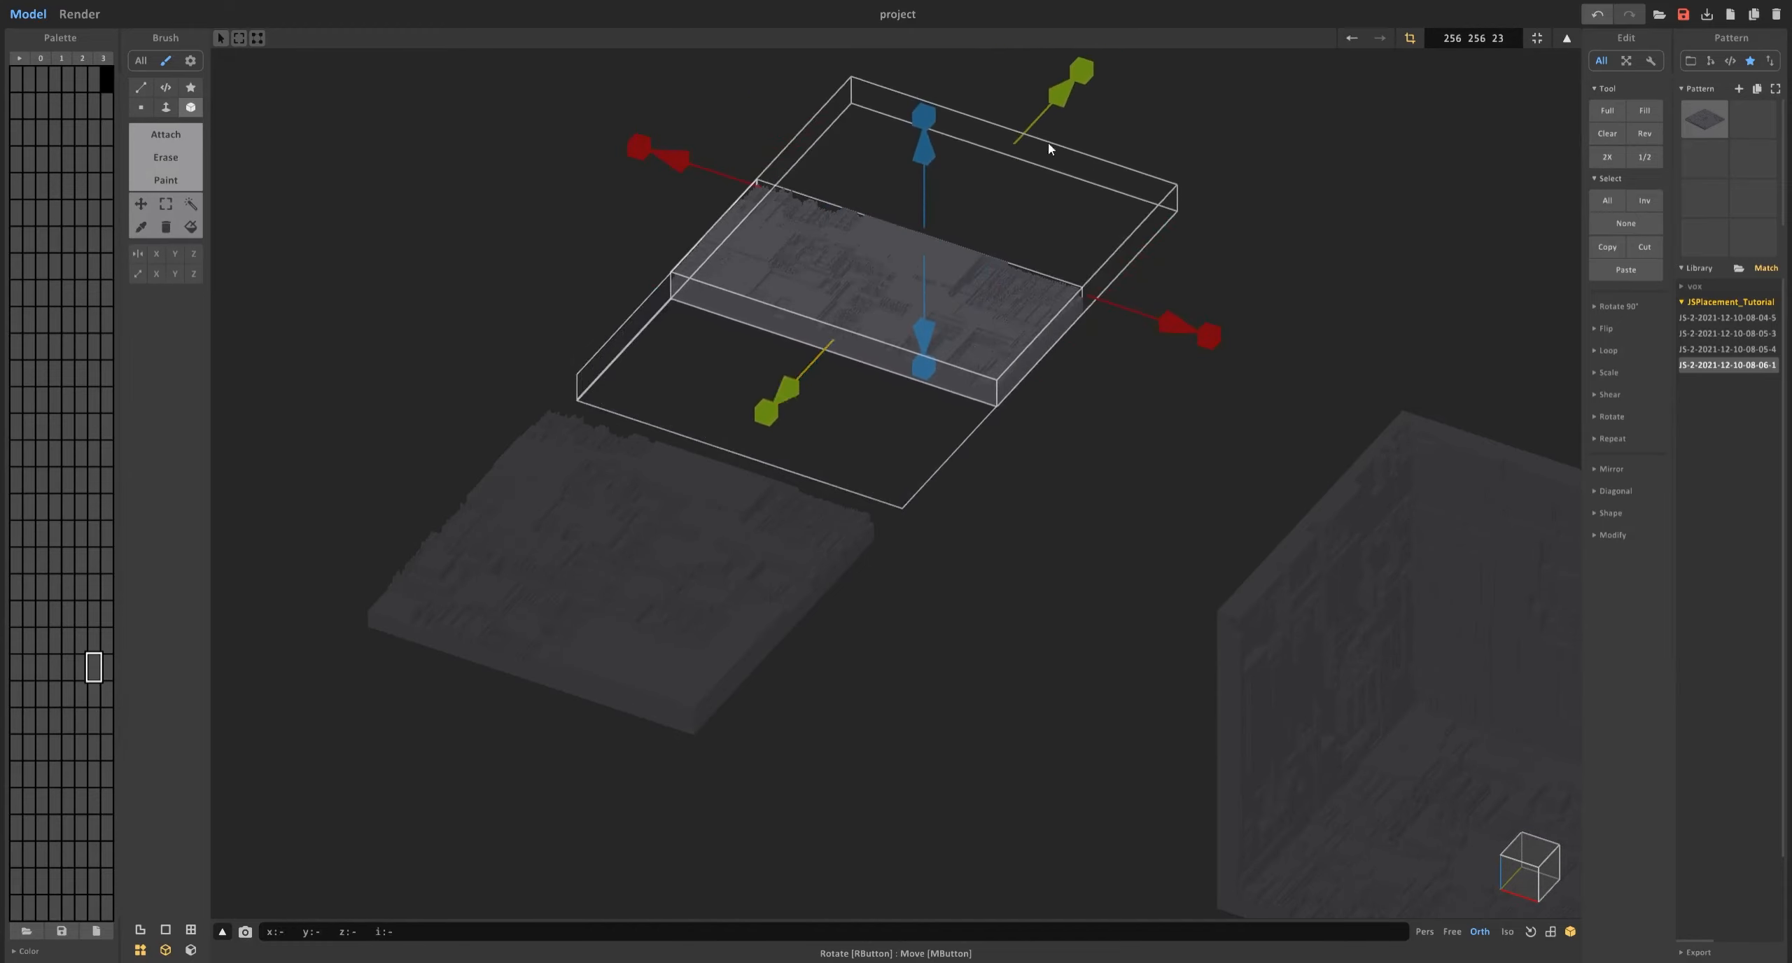
pyautogui.moveTo(1084, 79); pyautogui.dragTo(952, 204)
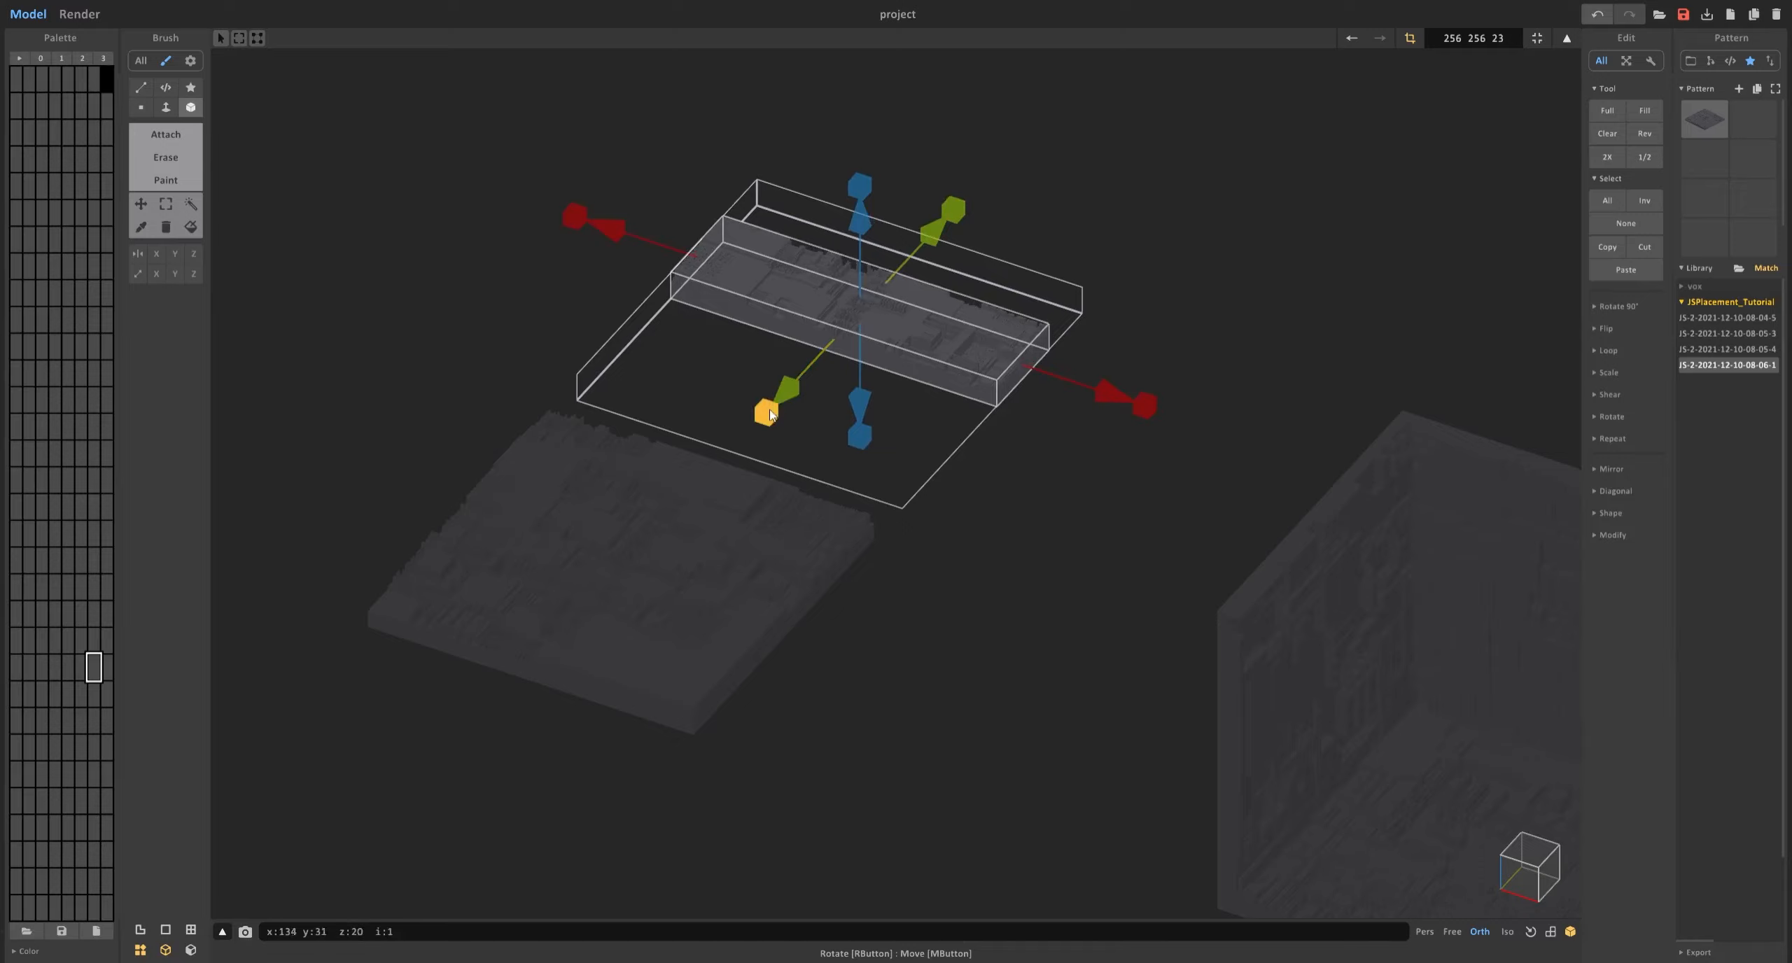
pyautogui.moveTo(770, 409); pyautogui.dragTo(810, 371)
# Fit the duplicate's model volume to the remaining strip, 256 × 23 × 23 voxels.
pyautogui.moveTo(811, 392); pyautogui.dragTo(1113, 376, button='right')
pyautogui.scroll(5, 1296, 308)
pyautogui.moveTo(1296, 308); pyautogui.dragTo(1132, 430, button='right')
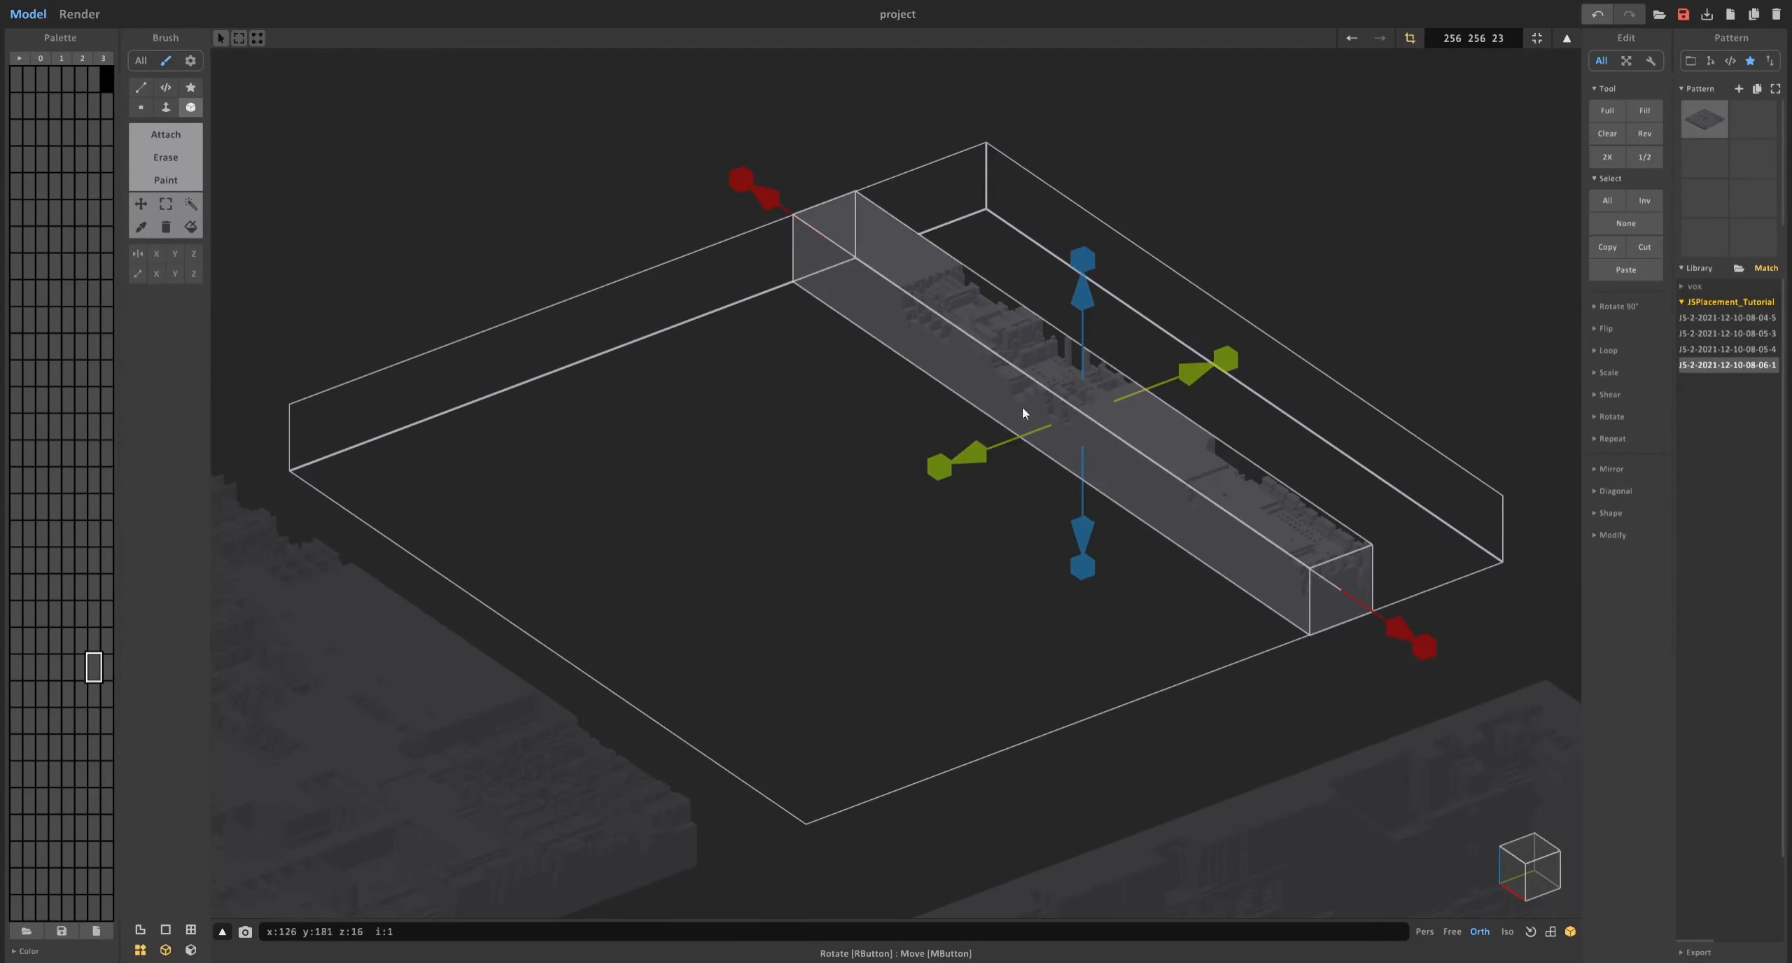
pyautogui.scroll(-3, 1022, 408)
pyautogui.click(1541, 40)
pyautogui.scroll(-6, 1008, 521)
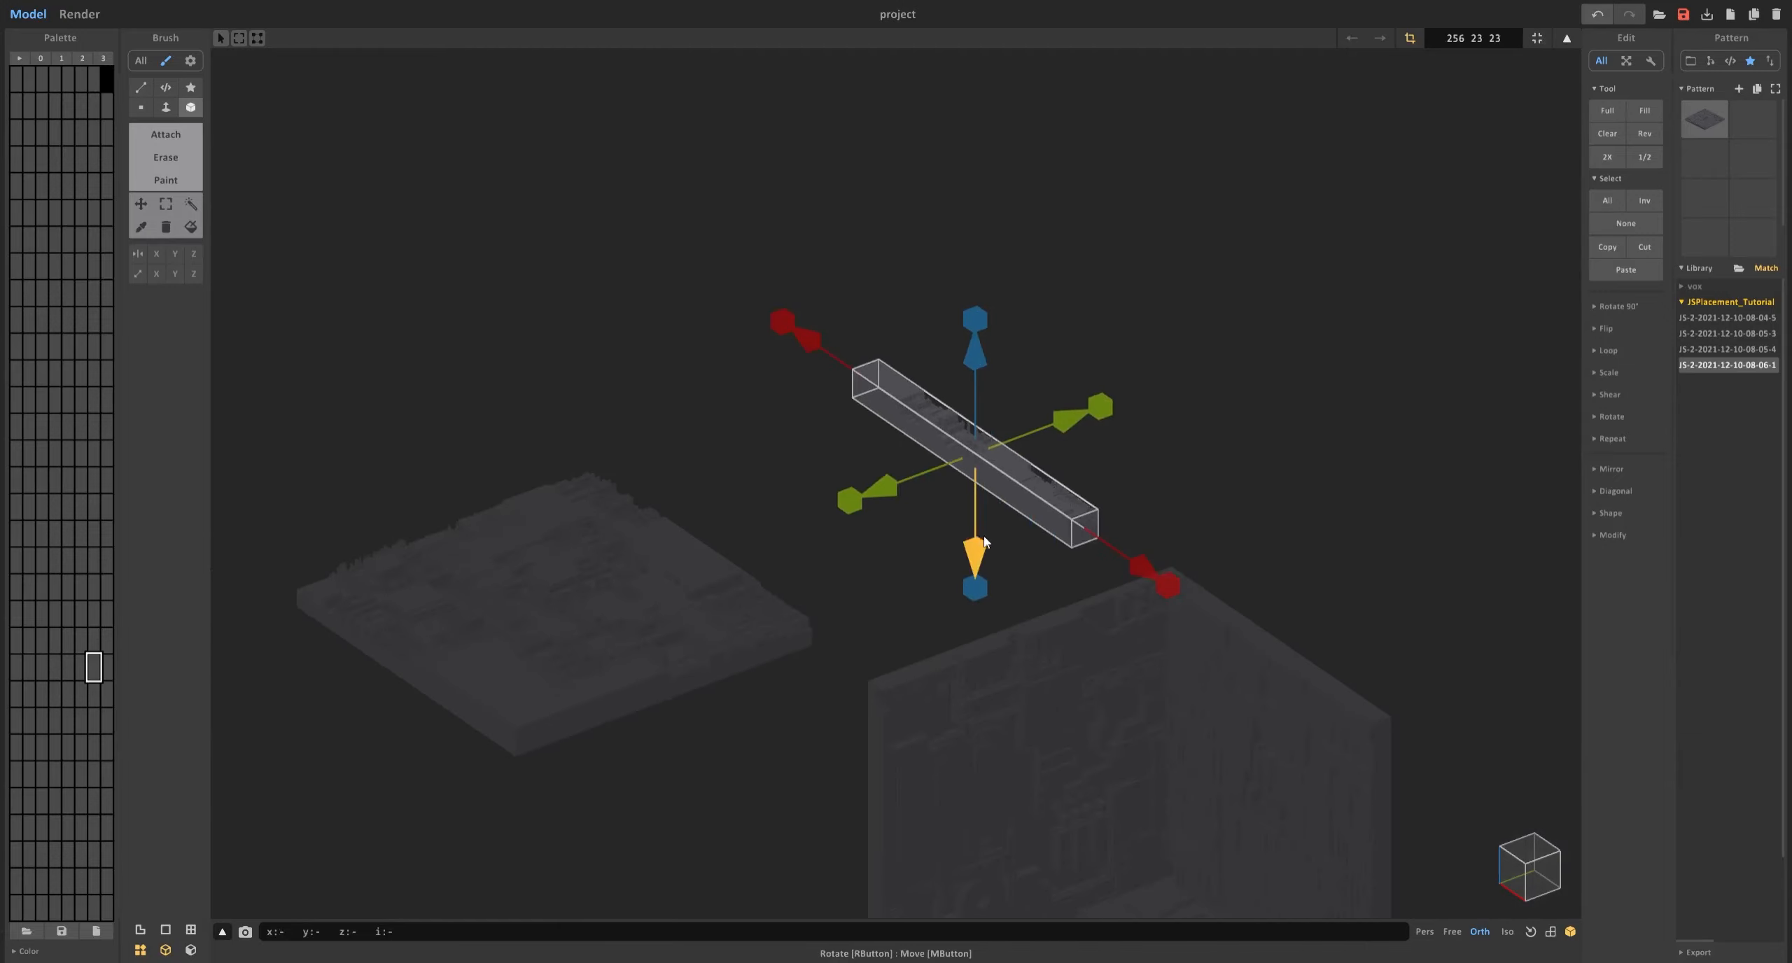
# Leave voxel editing, move the strip beside the room along the X axis and rotate it parallel to the Y axis.
pyautogui.press('Tab')
pyautogui.moveTo(1078, 517); pyautogui.dragTo(1458, 796)
pyautogui.moveTo(1490, 701); pyautogui.dragTo(974, 285, button='middle')
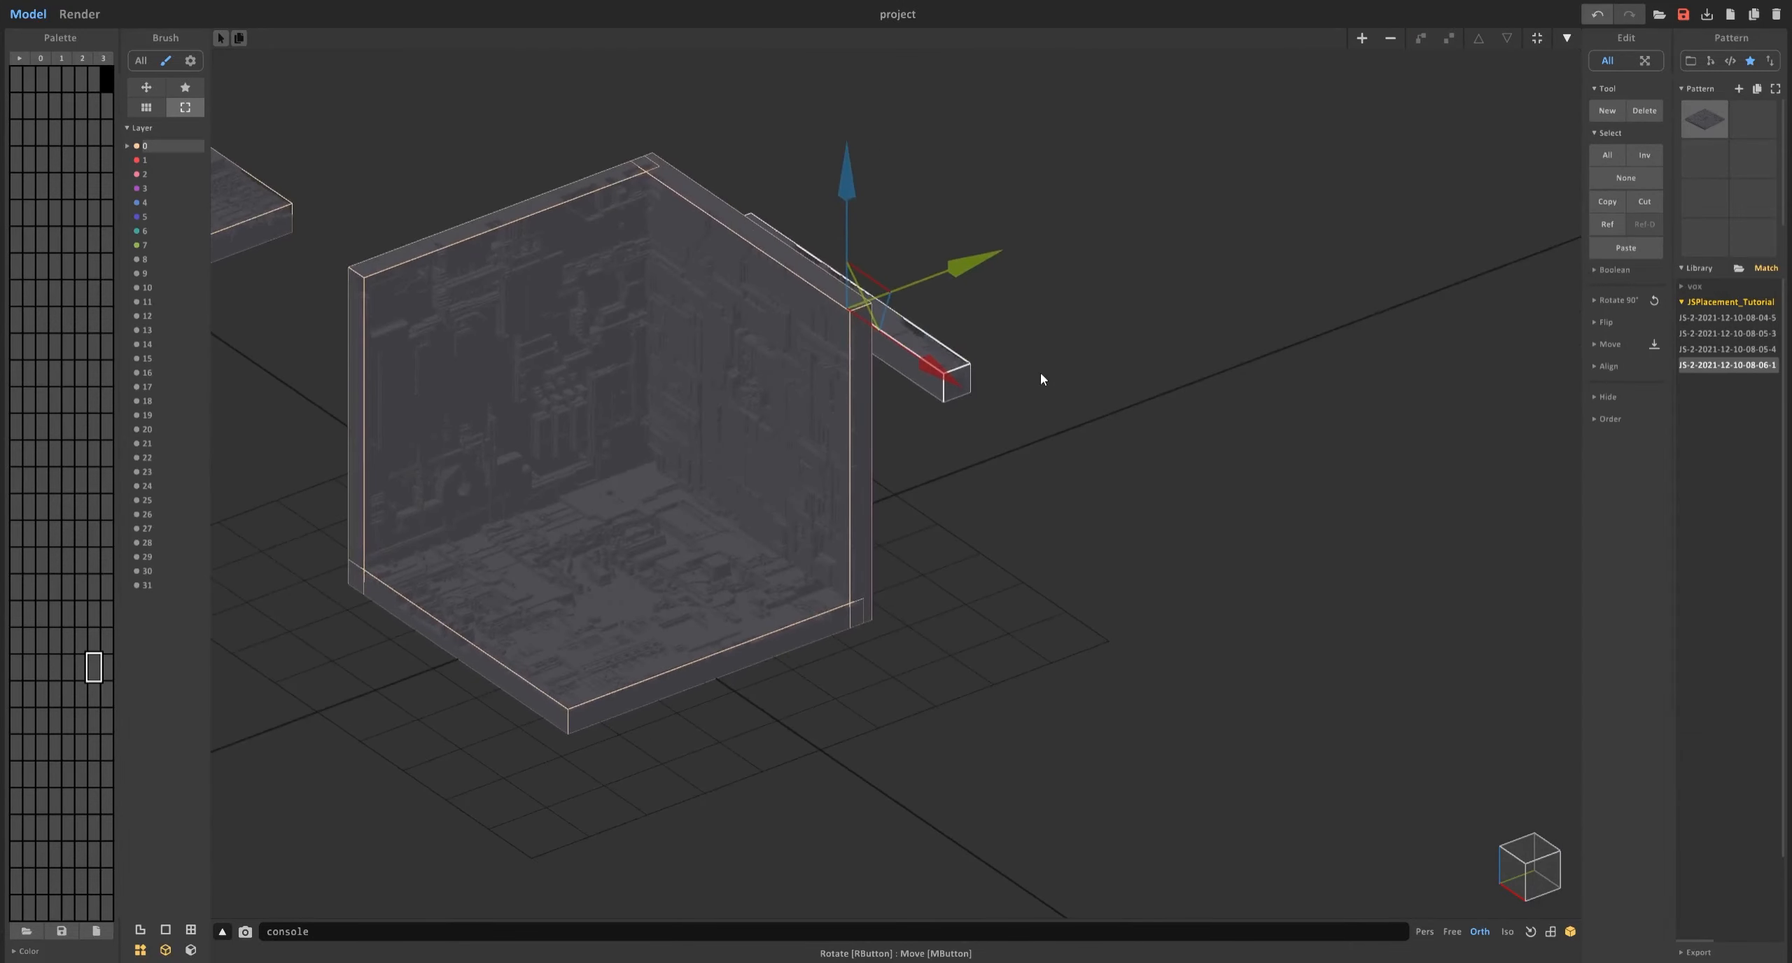
pyautogui.press('Right')
pyautogui.moveTo(932, 364); pyautogui.dragTo(1155, 601)
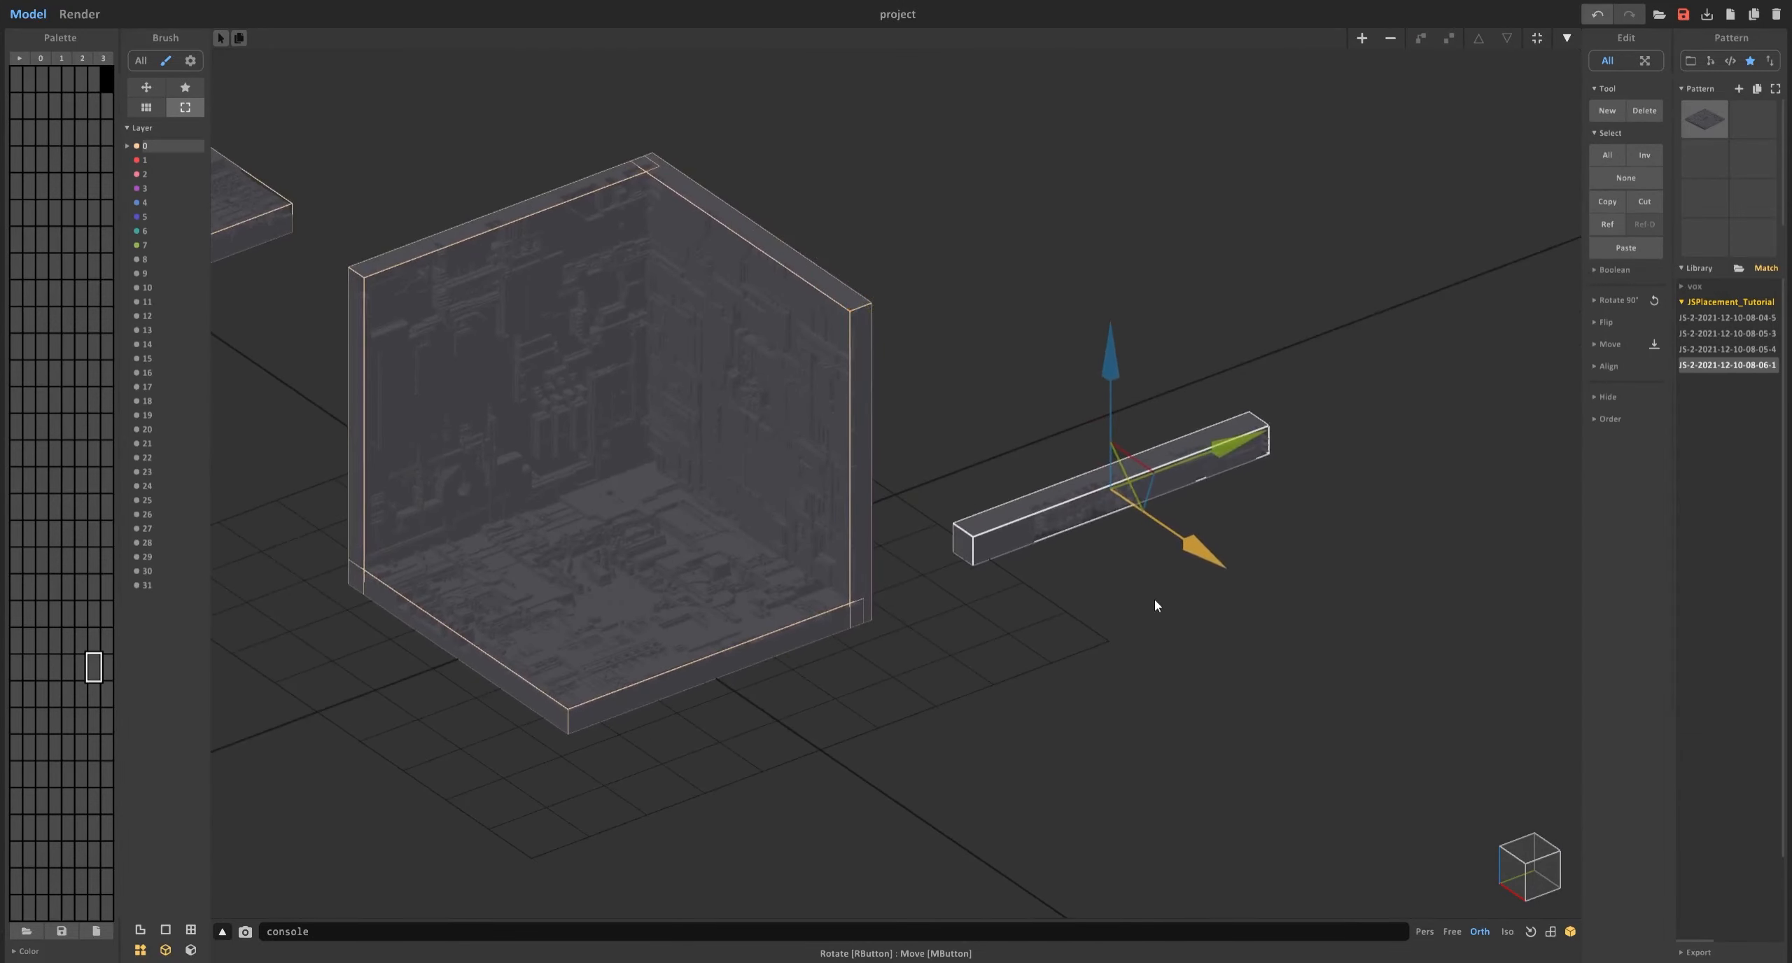
# Stand the strip upright as a pillar, move it along the Y axis to the wall's outer end and set it on the ground.
pyautogui.press('Up')
pyautogui.moveTo(1200, 455); pyautogui.dragTo(938, 551)
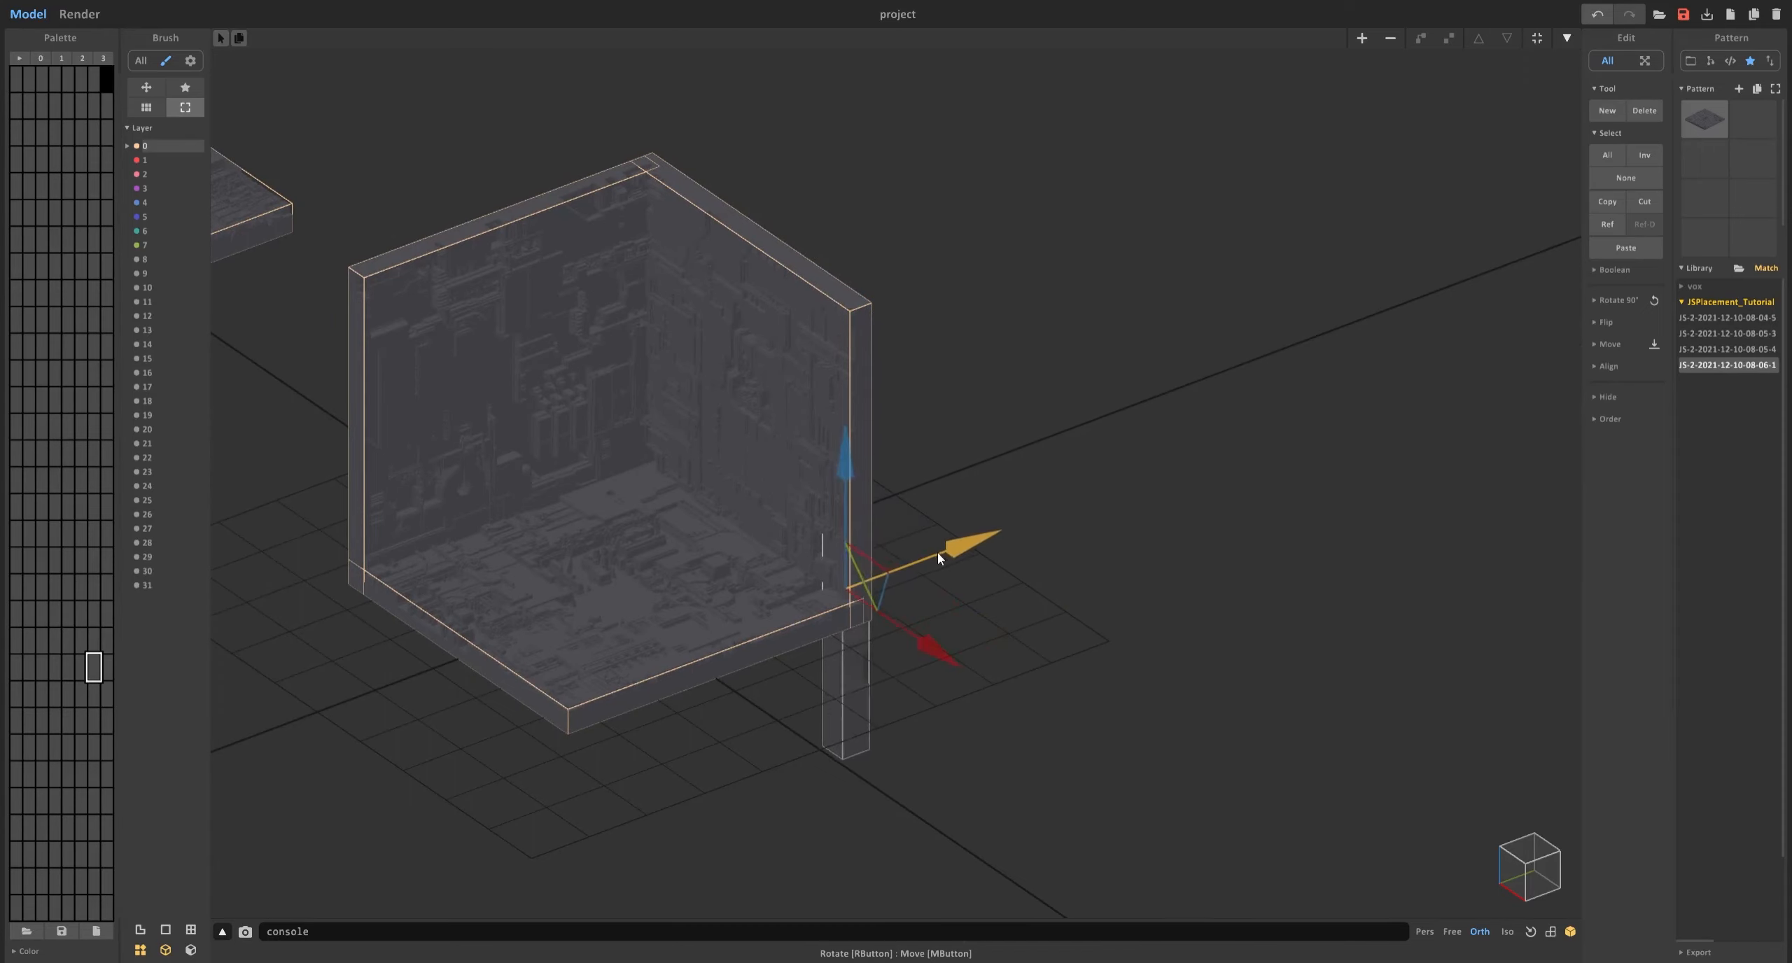
pyautogui.press('d')
pyautogui.scroll(3, 954, 543)
# Move the upright pillar along the X and Y axes so it stands clear of the wall's outer end.
pyautogui.moveTo(907, 482); pyautogui.dragTo(942, 498)
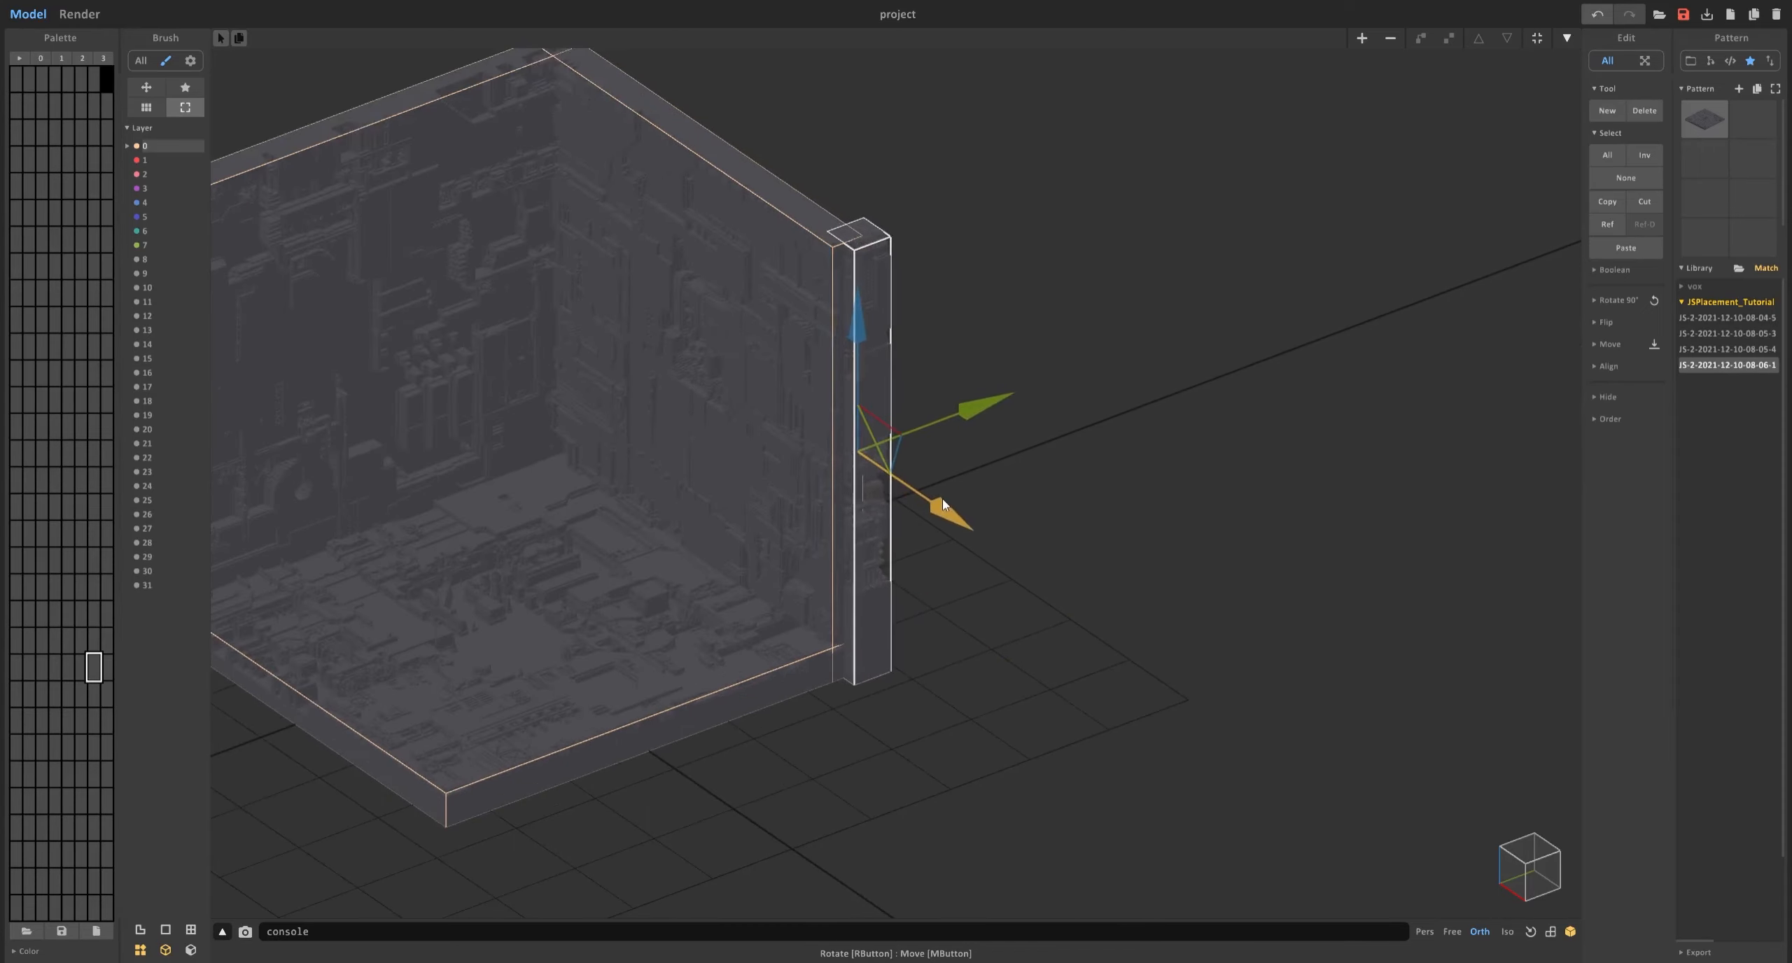
pyautogui.moveTo(968, 411); pyautogui.dragTo(964, 416)
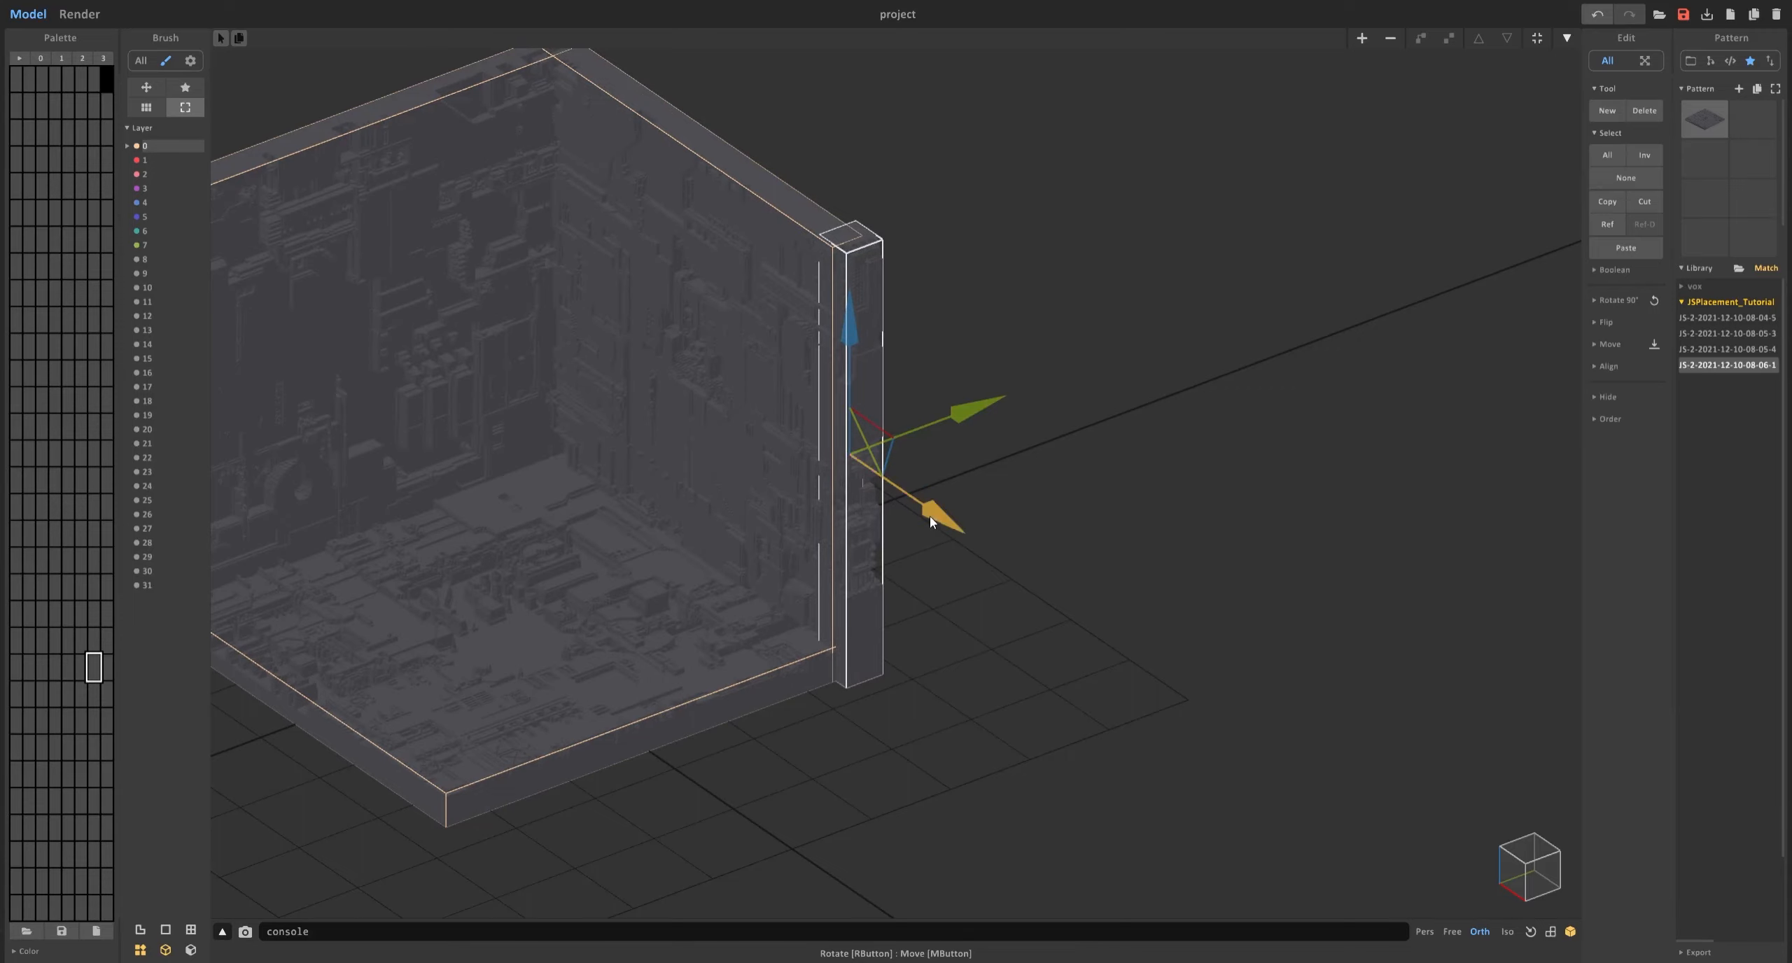
pyautogui.moveTo(929, 515); pyautogui.dragTo(965, 539)
# Shorten the adjacent wall's outer end along the X axis in voxel editing, and move the pillar back along X against it.
pyautogui.click(850, 314)
pyautogui.moveTo(848, 313); pyautogui.dragTo(952, 336, button='right')
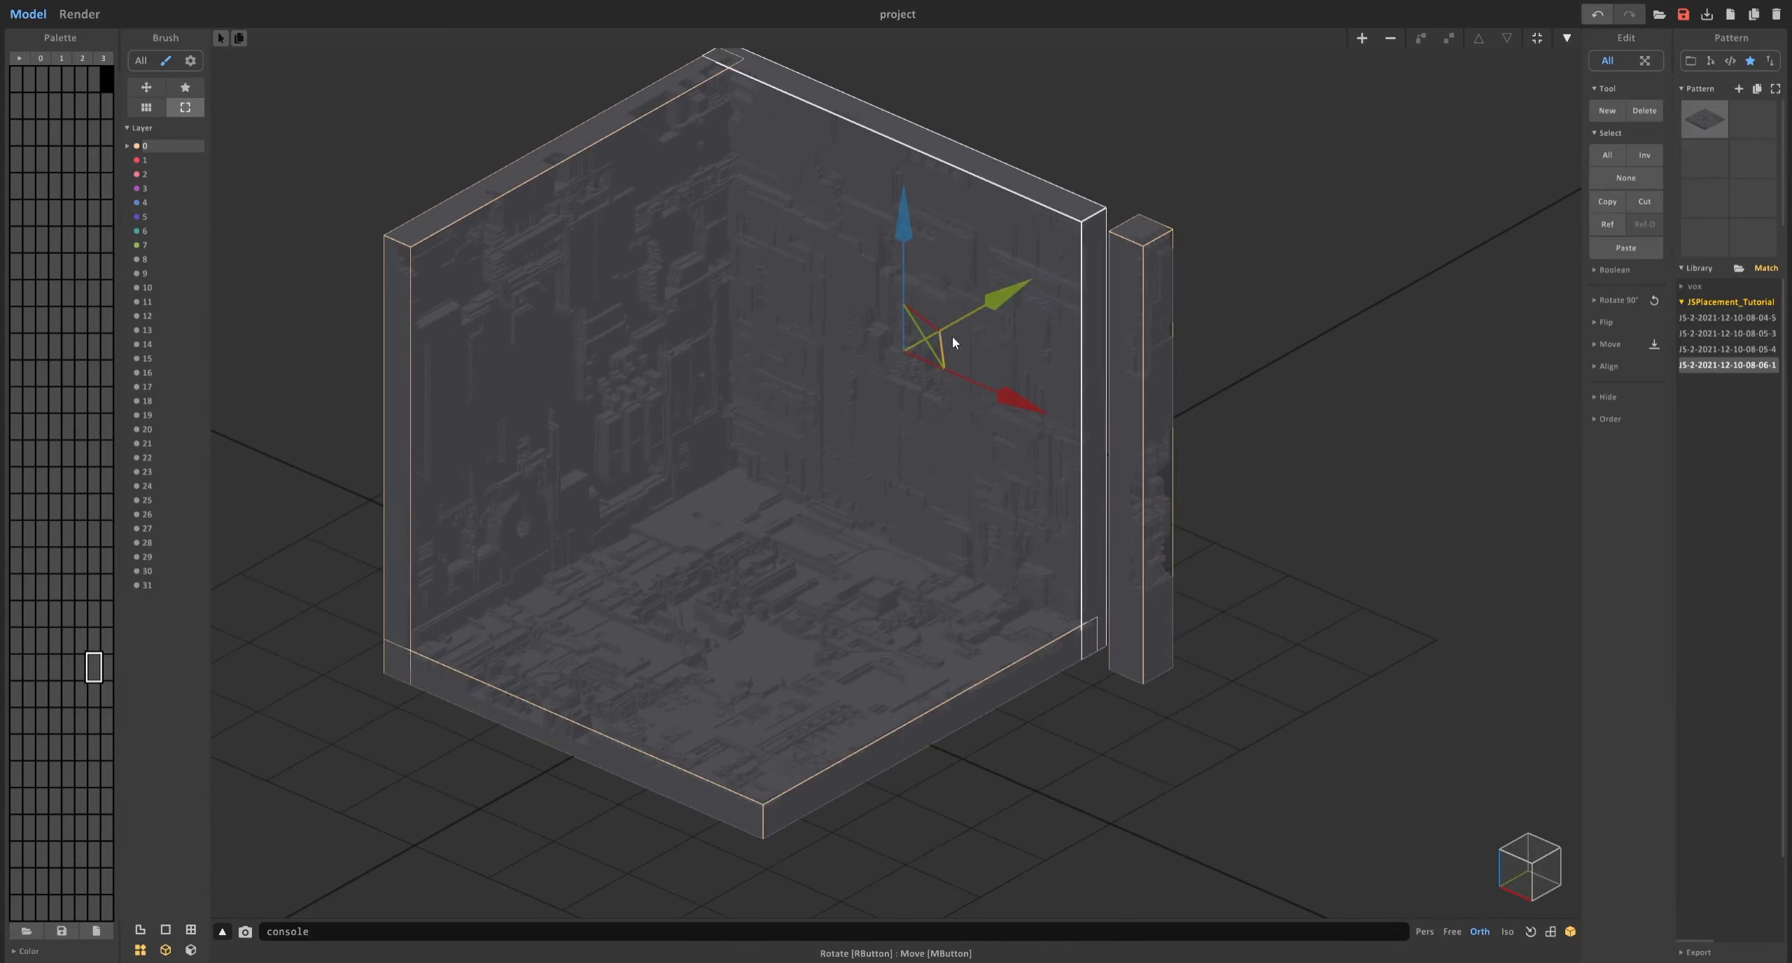
pyautogui.scroll(1, 945, 339)
pyautogui.moveTo(901, 354); pyautogui.dragTo(876, 365, button='middle')
pyautogui.scroll(2, 876, 365)
pyautogui.press('Tab')
pyautogui.moveTo(1244, 479); pyautogui.dragTo(1211, 464)
pyautogui.press('Tab')
pyautogui.click(1218, 576)
pyautogui.moveTo(1296, 516); pyautogui.dragTo(1222, 467)
# Trim the pillar's outer Y side in voxel editing and fit its model volume to 23 × 17 × 256 voxels.
pyautogui.moveTo(1192, 389); pyautogui.dragTo(883, 395, button='right')
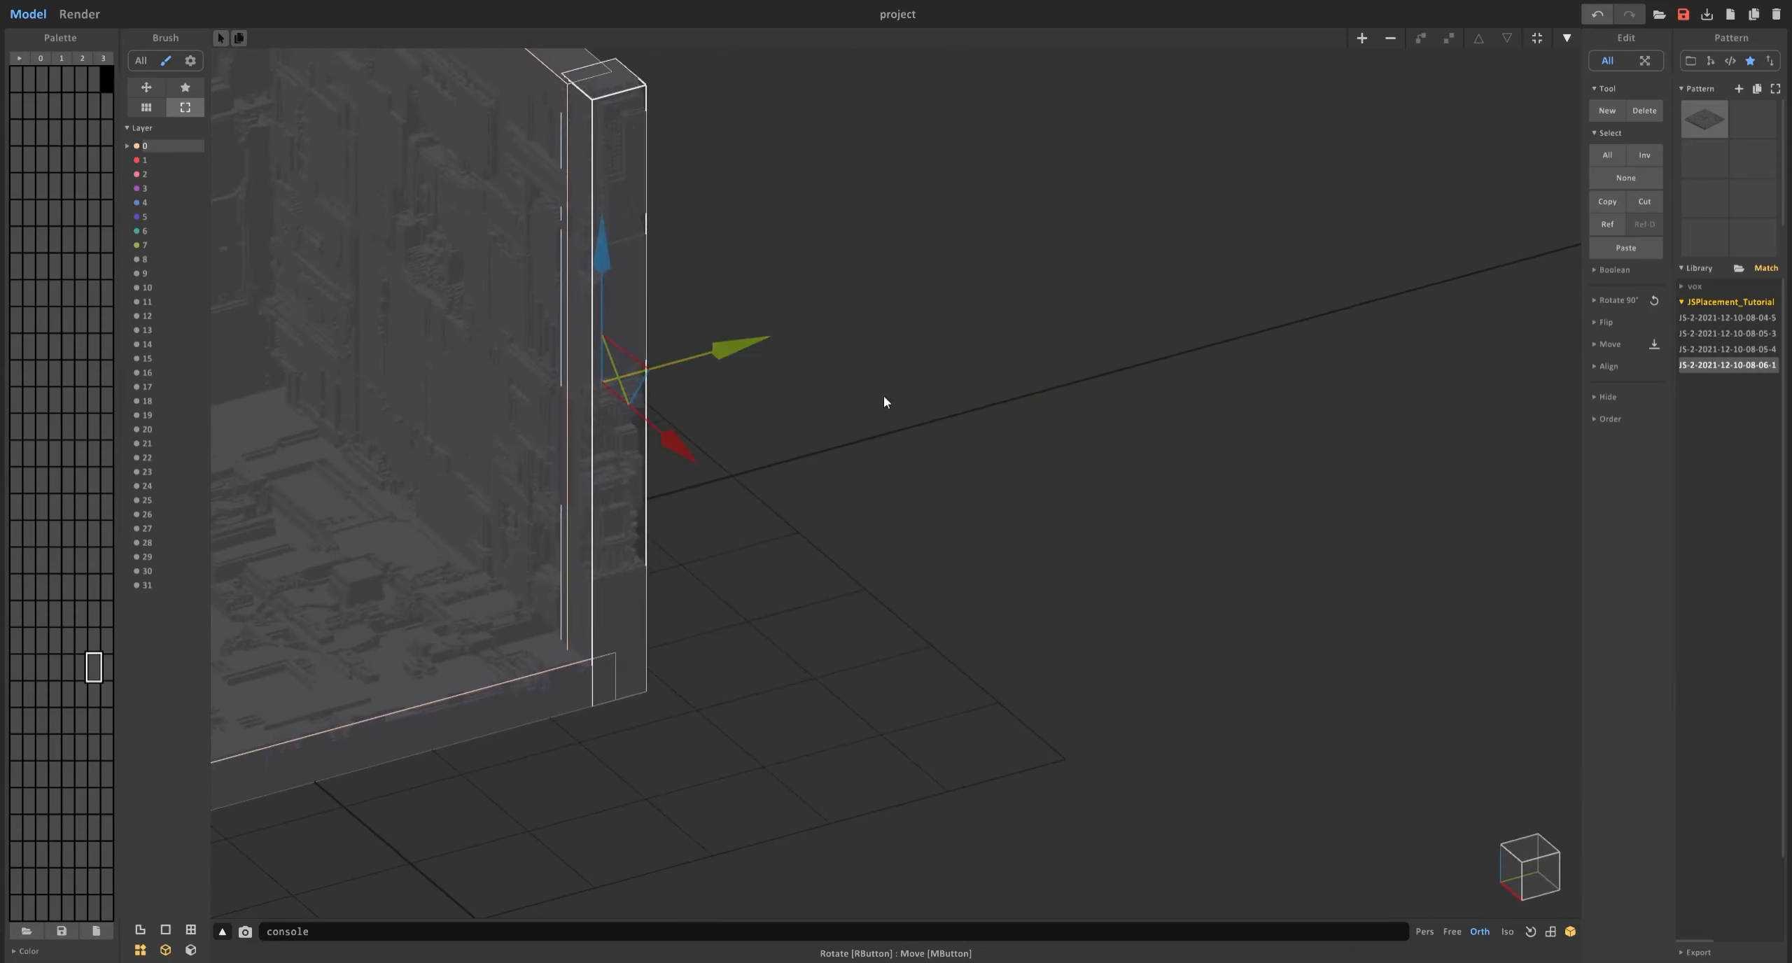
pyautogui.moveTo(884, 394); pyautogui.dragTo(1058, 468, button='middle')
pyautogui.press('Tab')
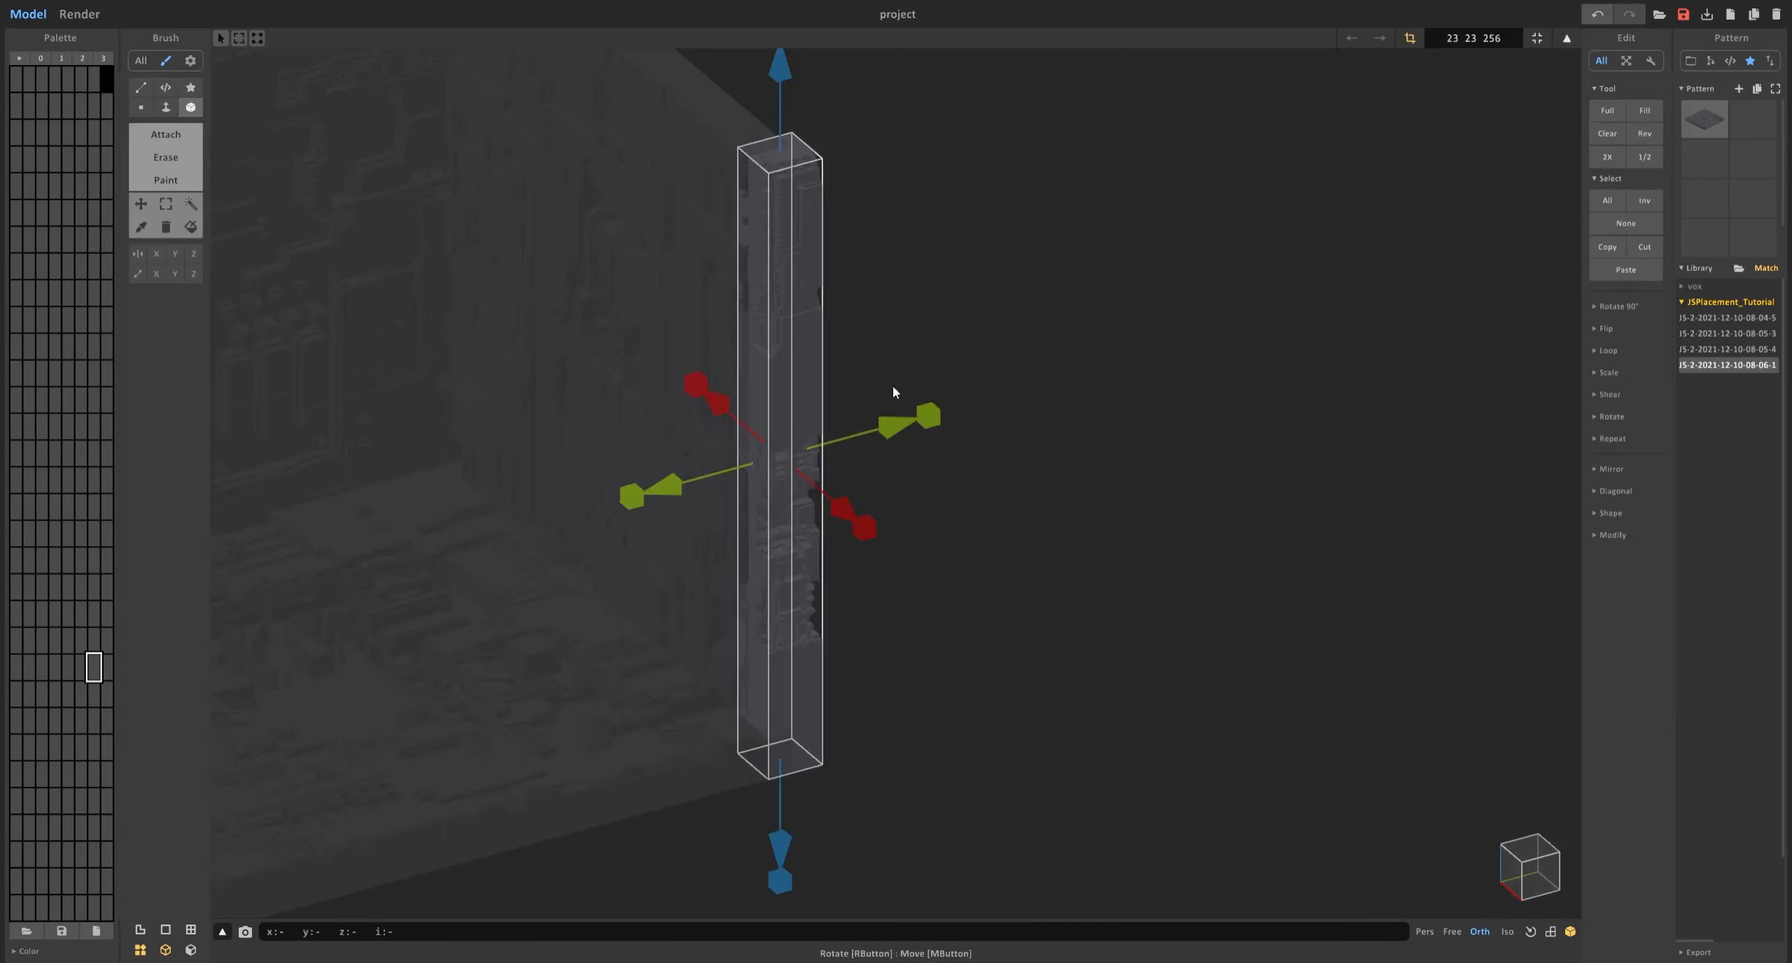
pyautogui.moveTo(917, 416); pyautogui.dragTo(914, 417)
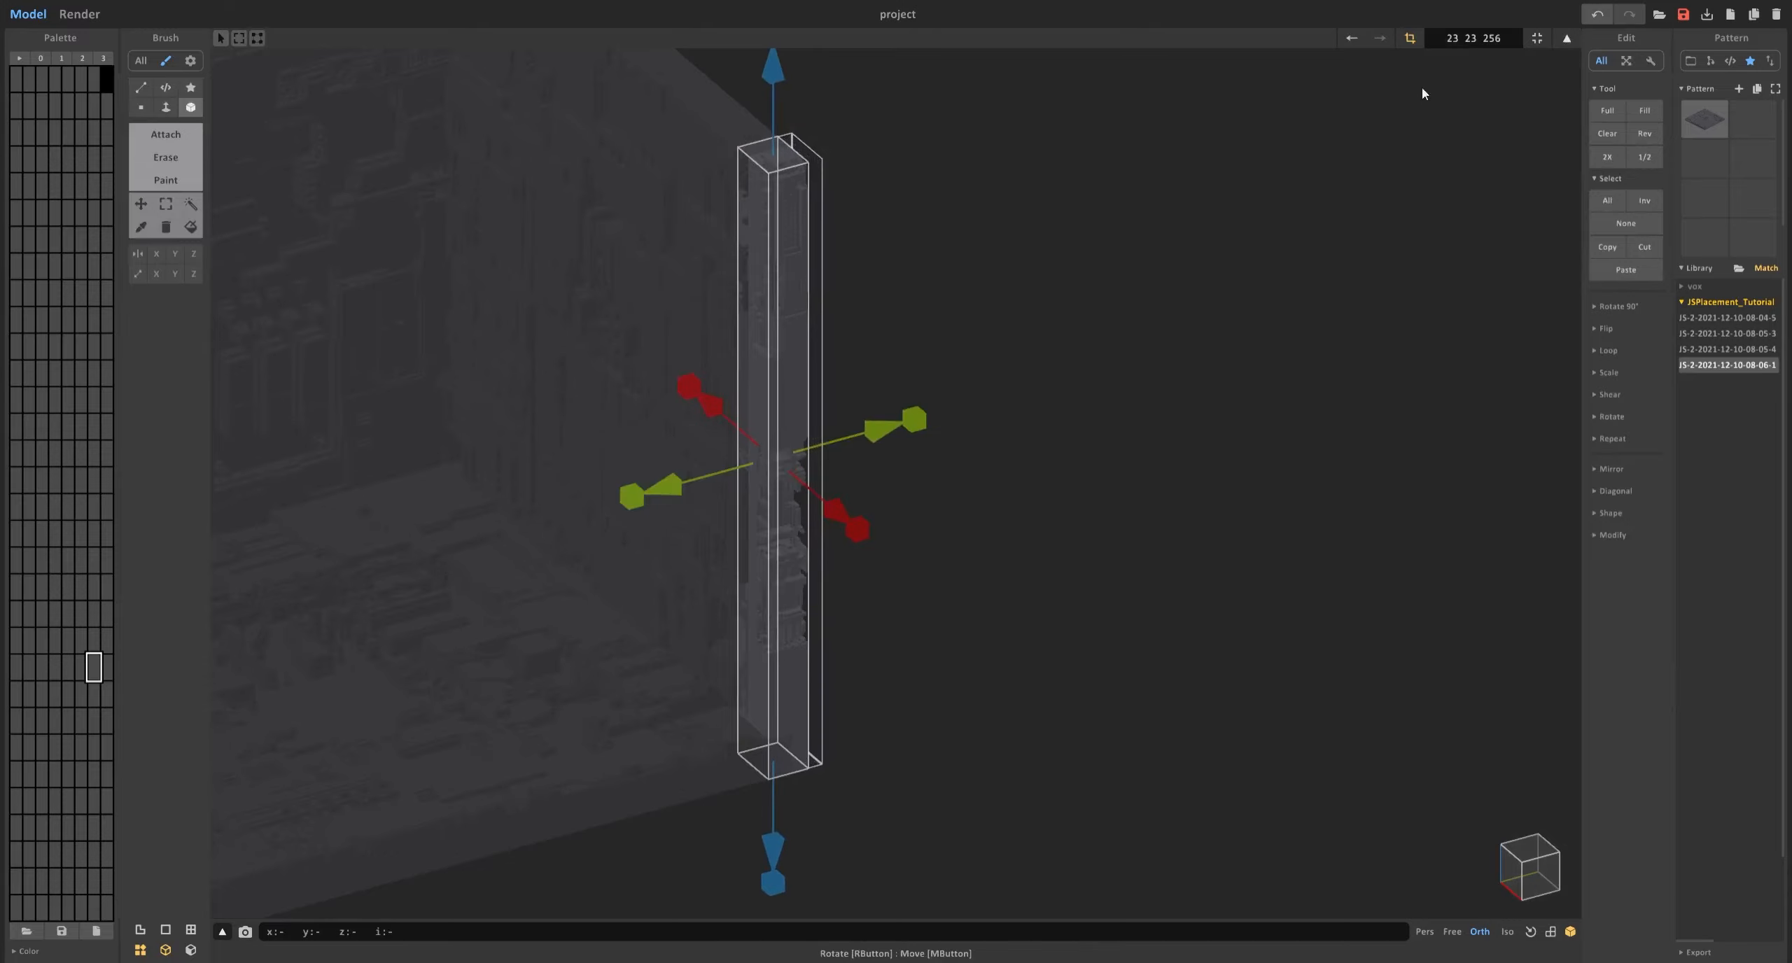
pyautogui.press('Tab')
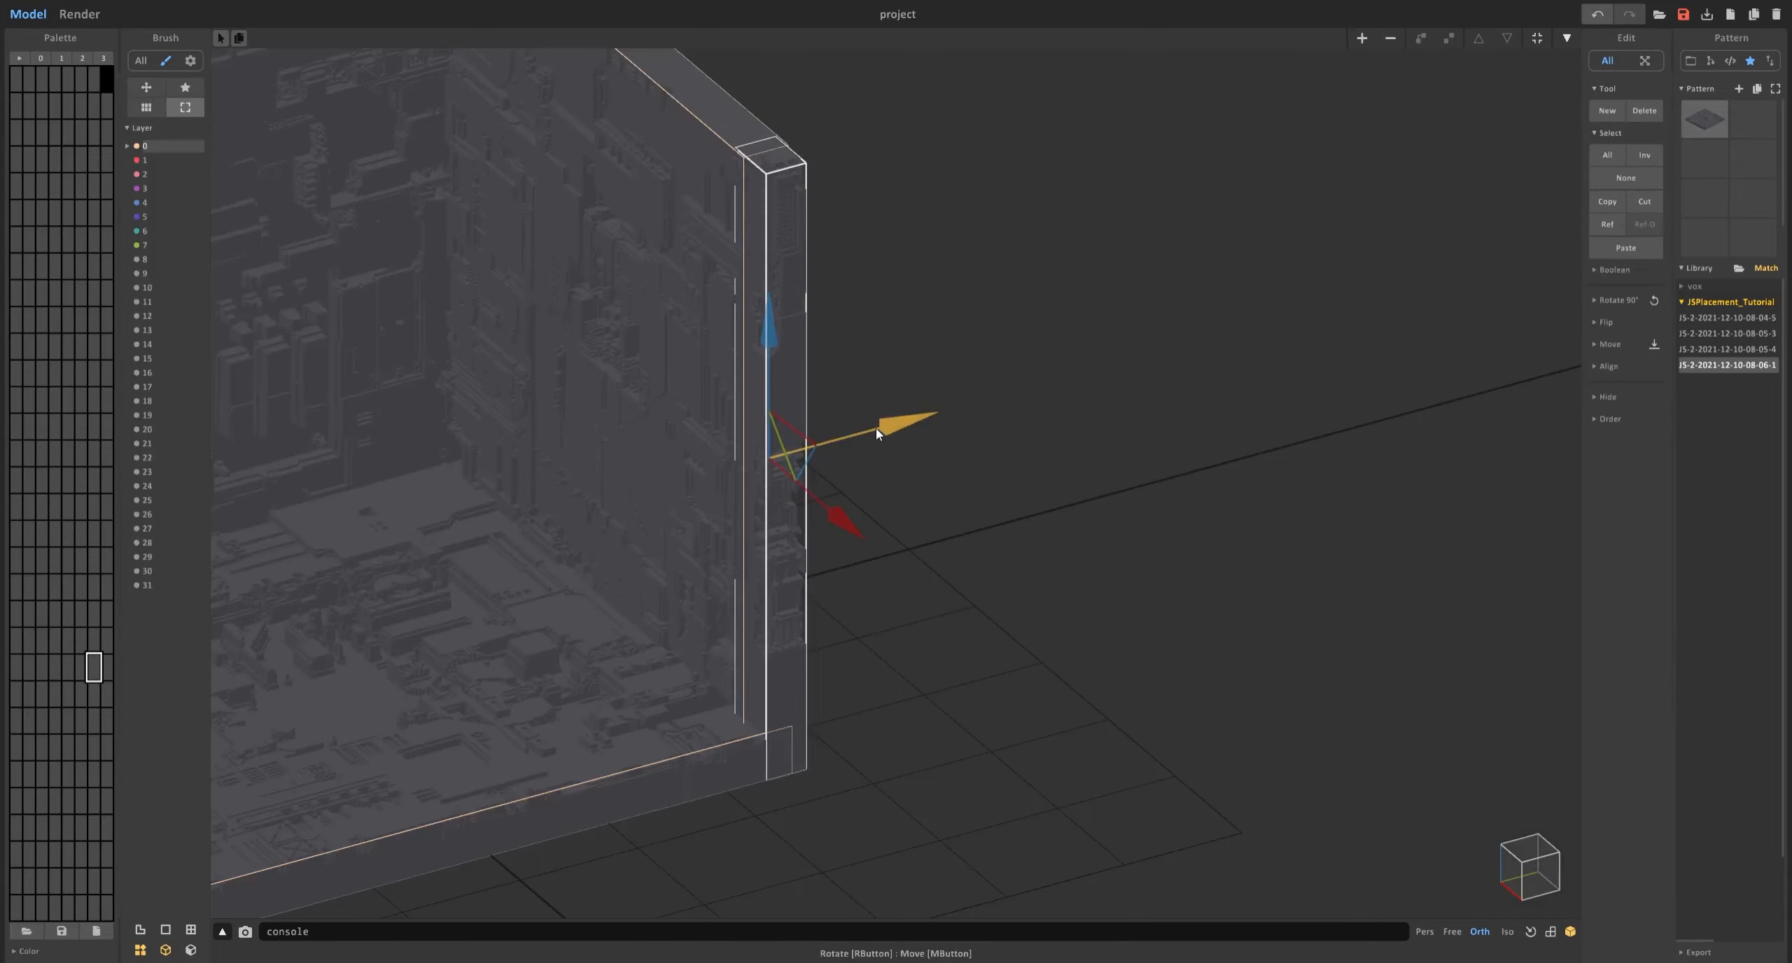
# Undo the last pillar change and extend the pillar's inner Y side to a depth of 18 voxels in voxel editing.
pyautogui.moveTo(877, 429); pyautogui.dragTo(896, 451, button='right')
pyautogui.hotkey('ctrl', 'z')
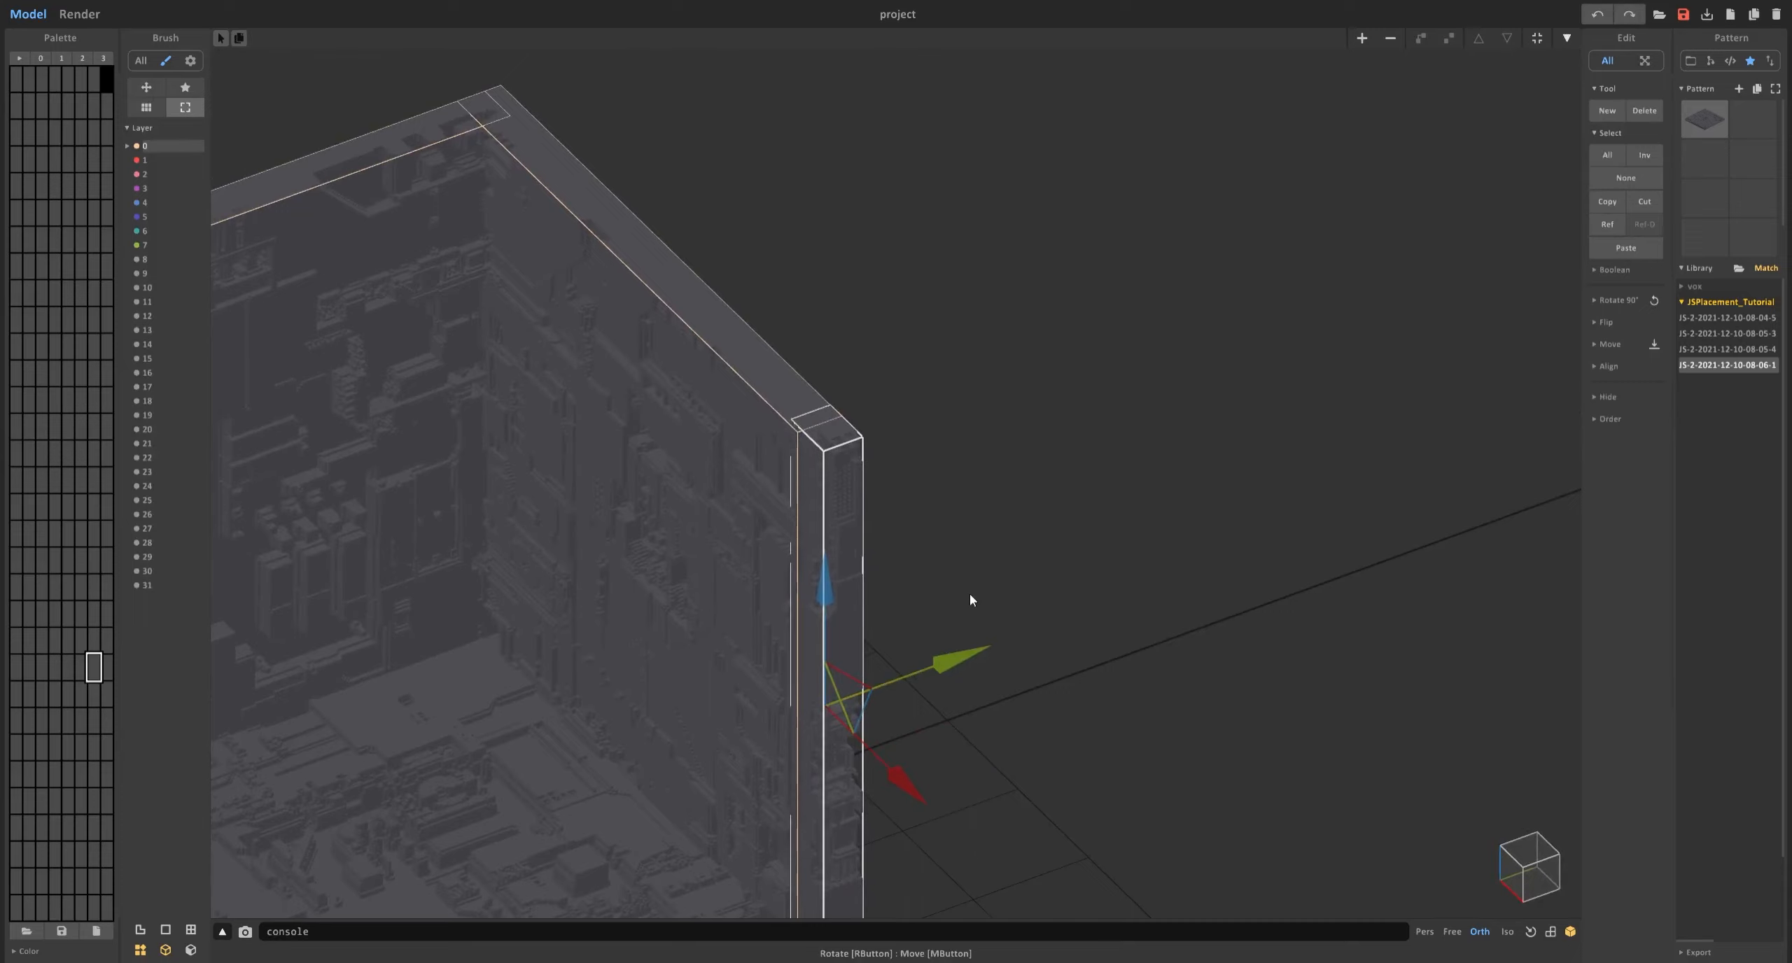
pyautogui.moveTo(898, 550); pyautogui.dragTo(949, 516, button='right')
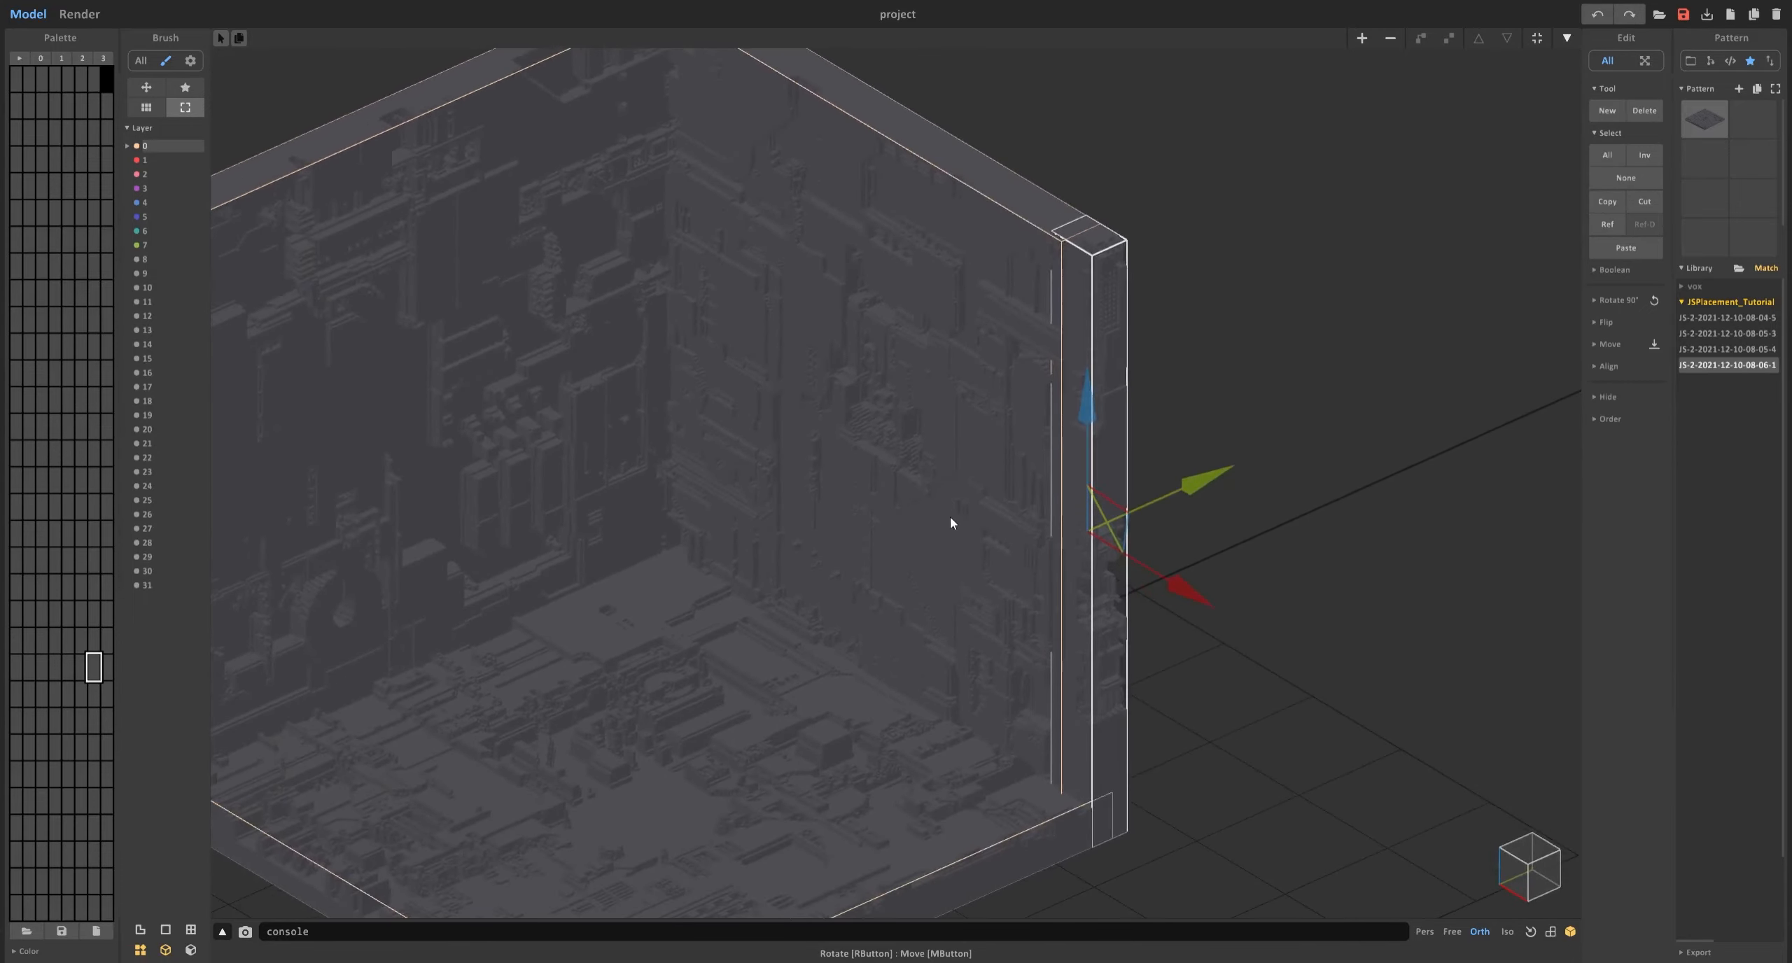
pyautogui.press('Tab')
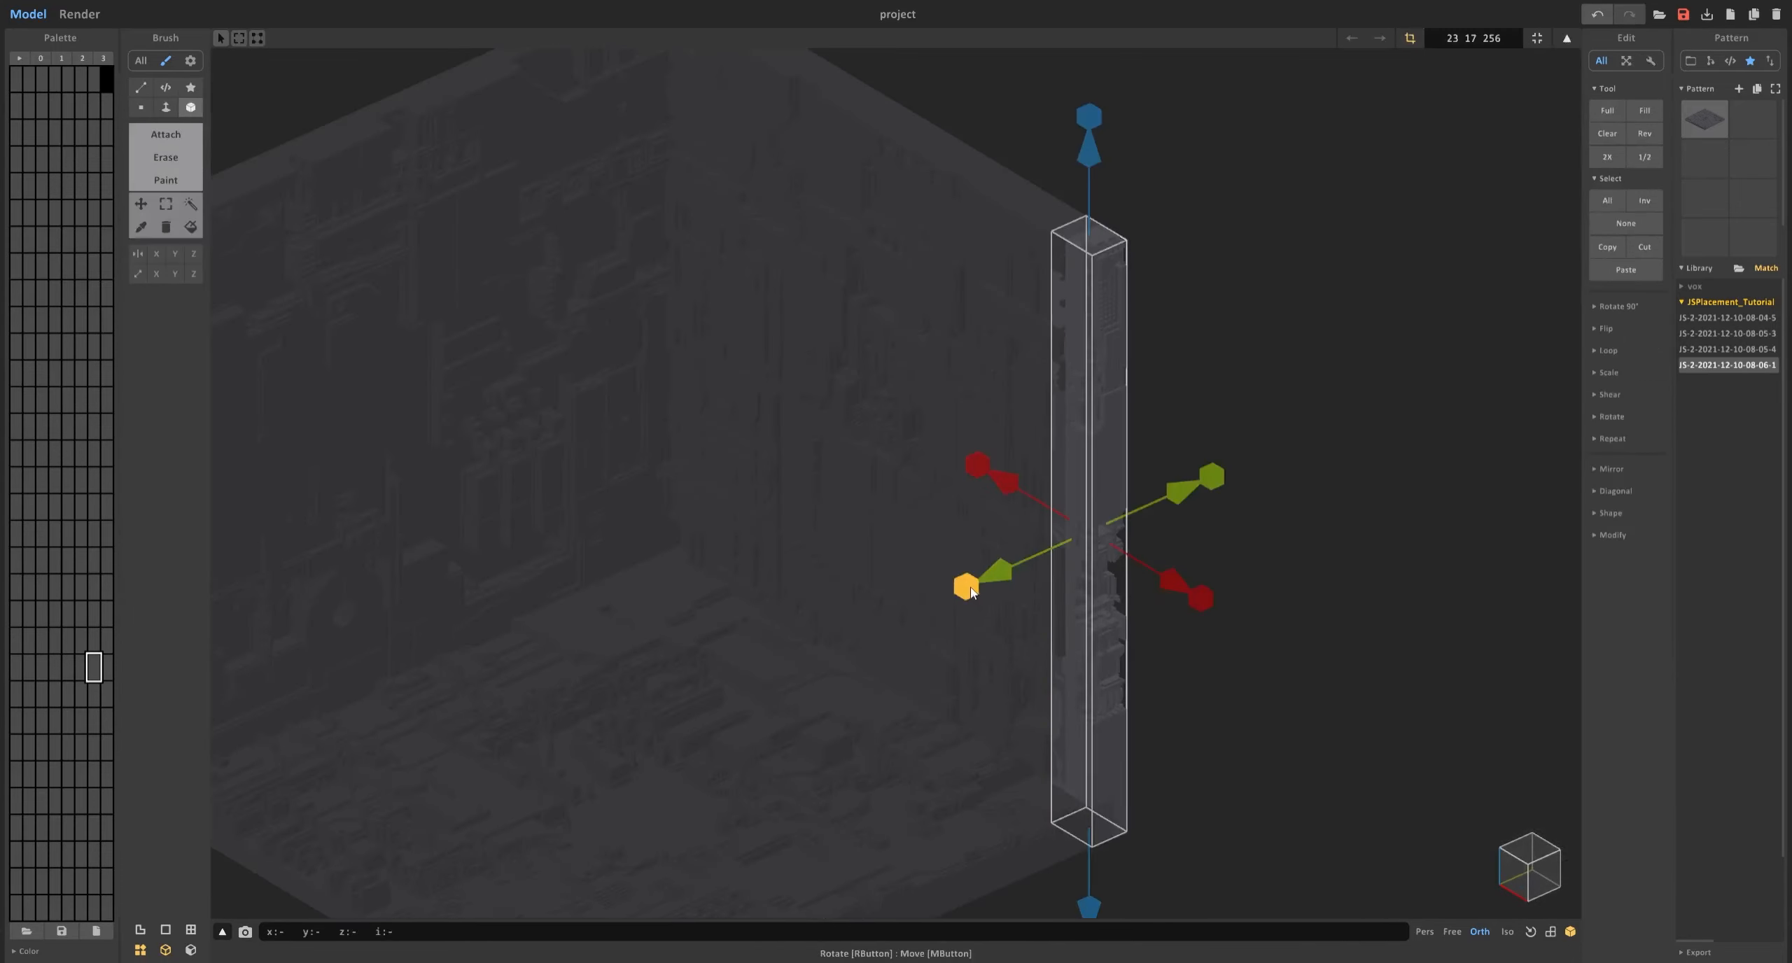
pyautogui.moveTo(964, 590); pyautogui.dragTo(966, 590)
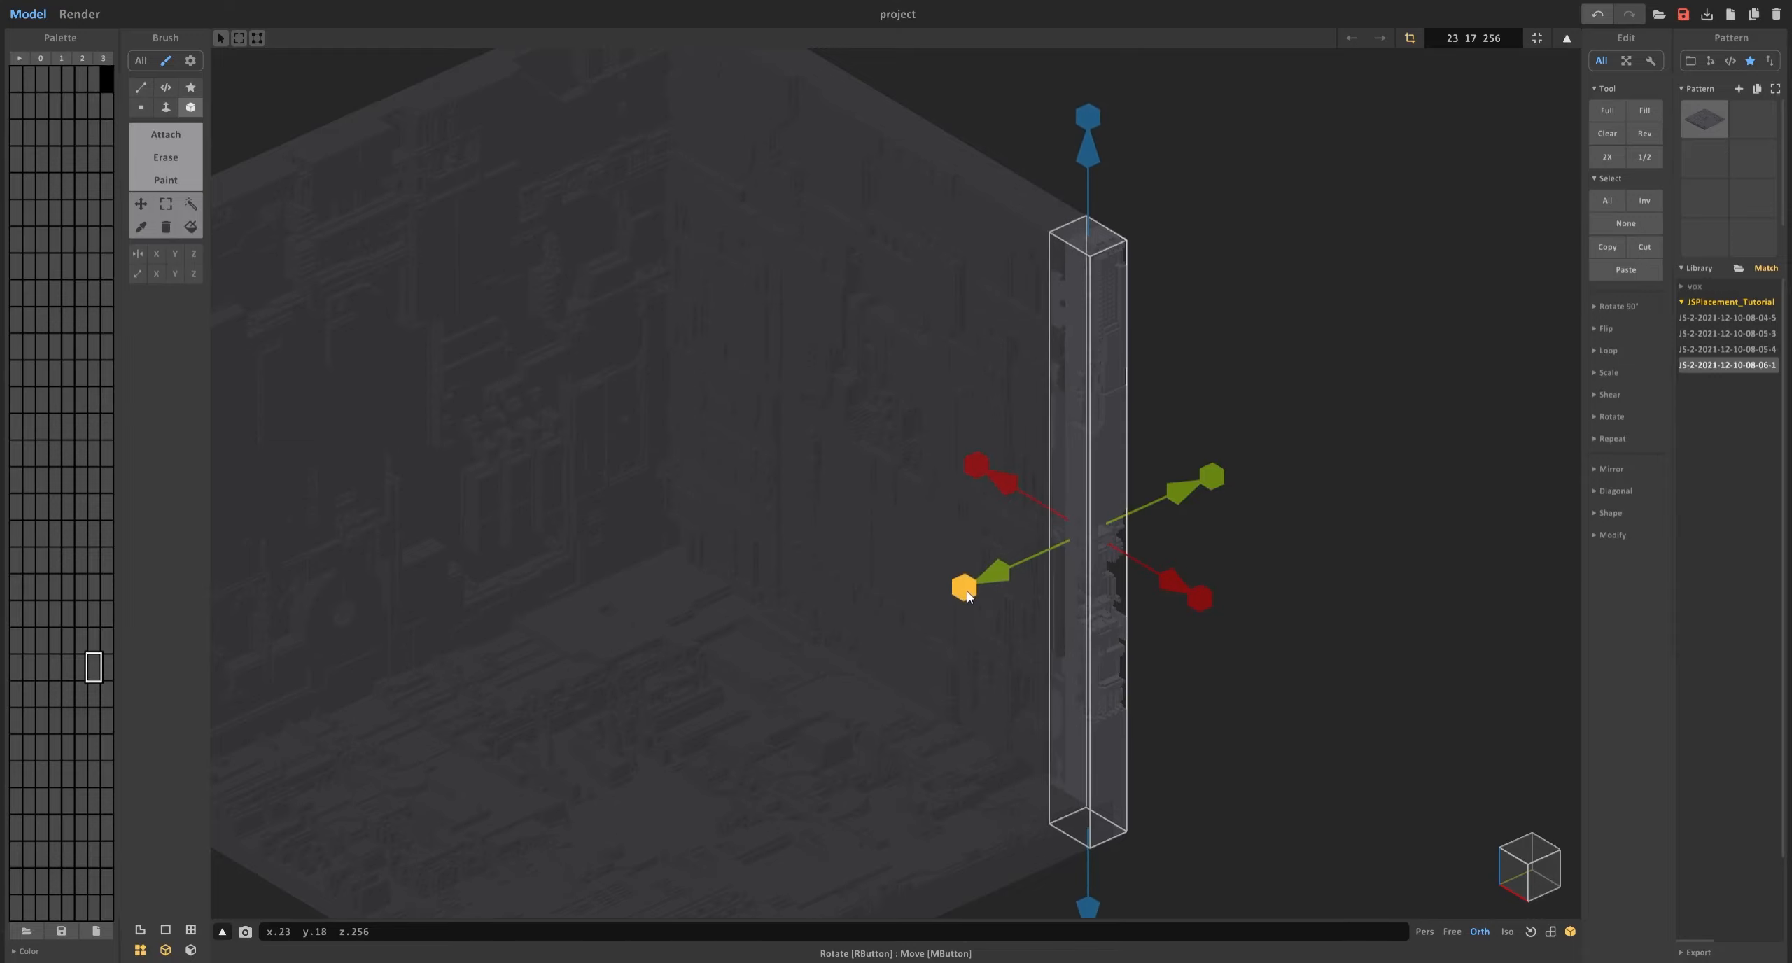
pyautogui.press('Tab')
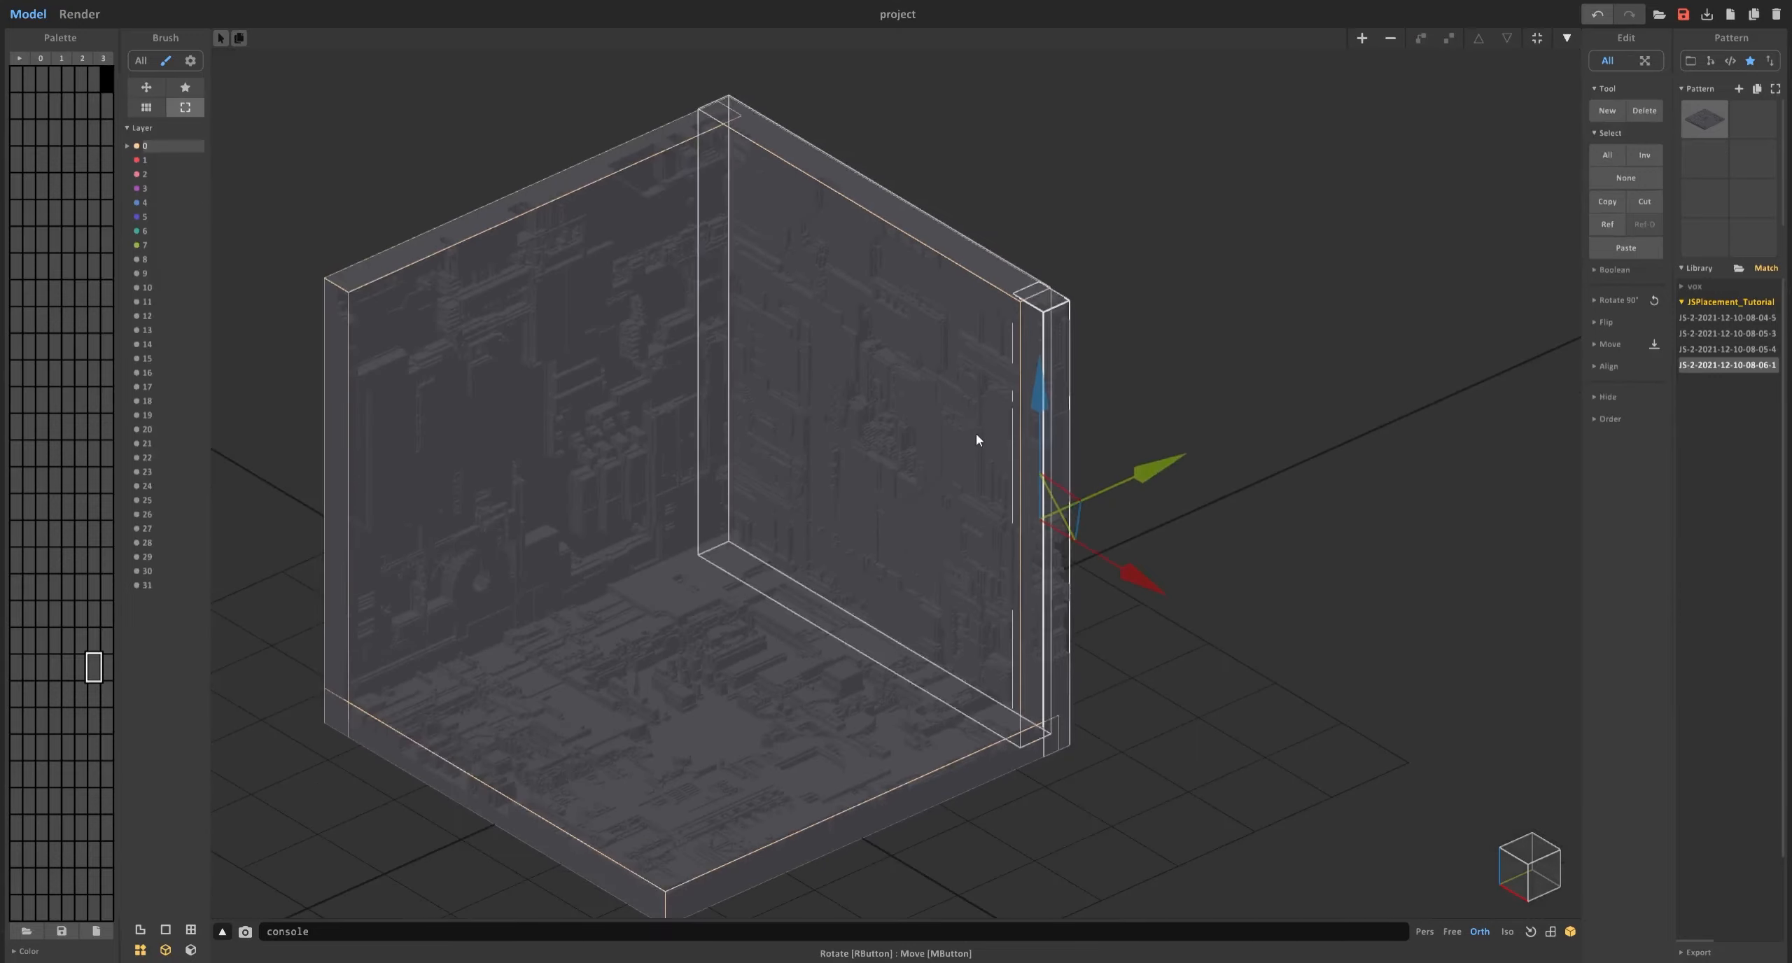
pyautogui.scroll(-4, 979, 445)
pyautogui.moveTo(979, 445); pyautogui.dragTo(1488, 504, button='middle')
pyautogui.click(850, 371)
pyautogui.scroll(-3, 978, 378)
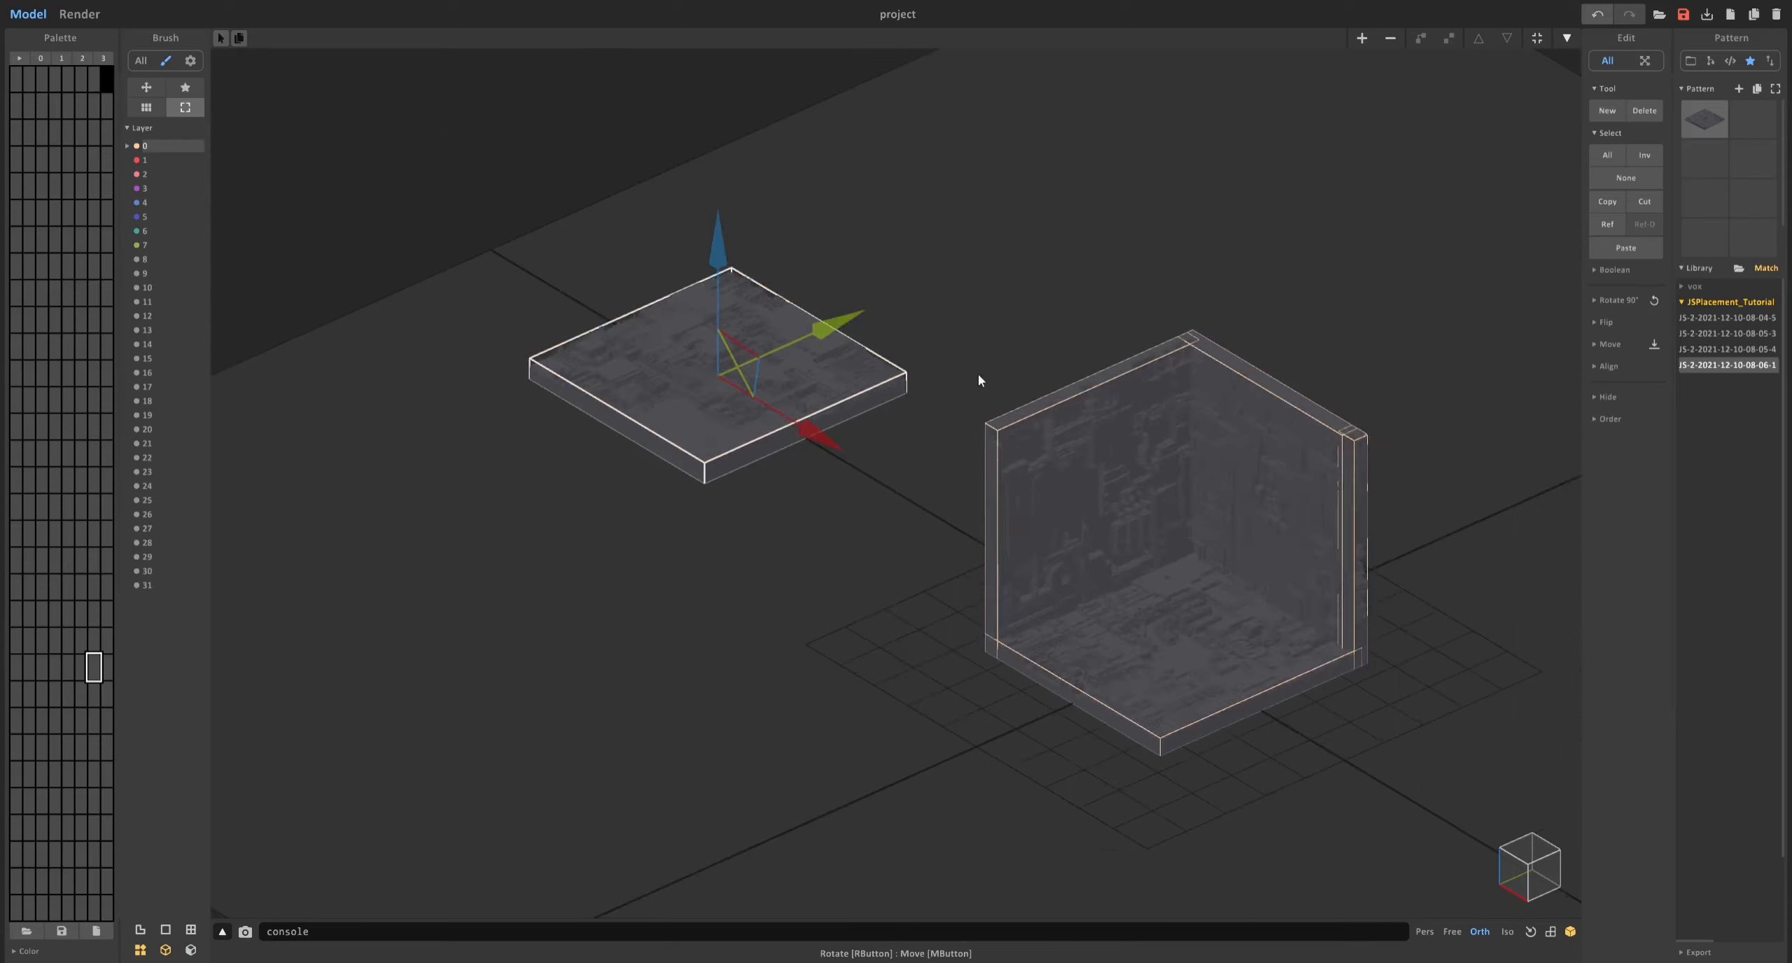
pyautogui.click(1686, 333)
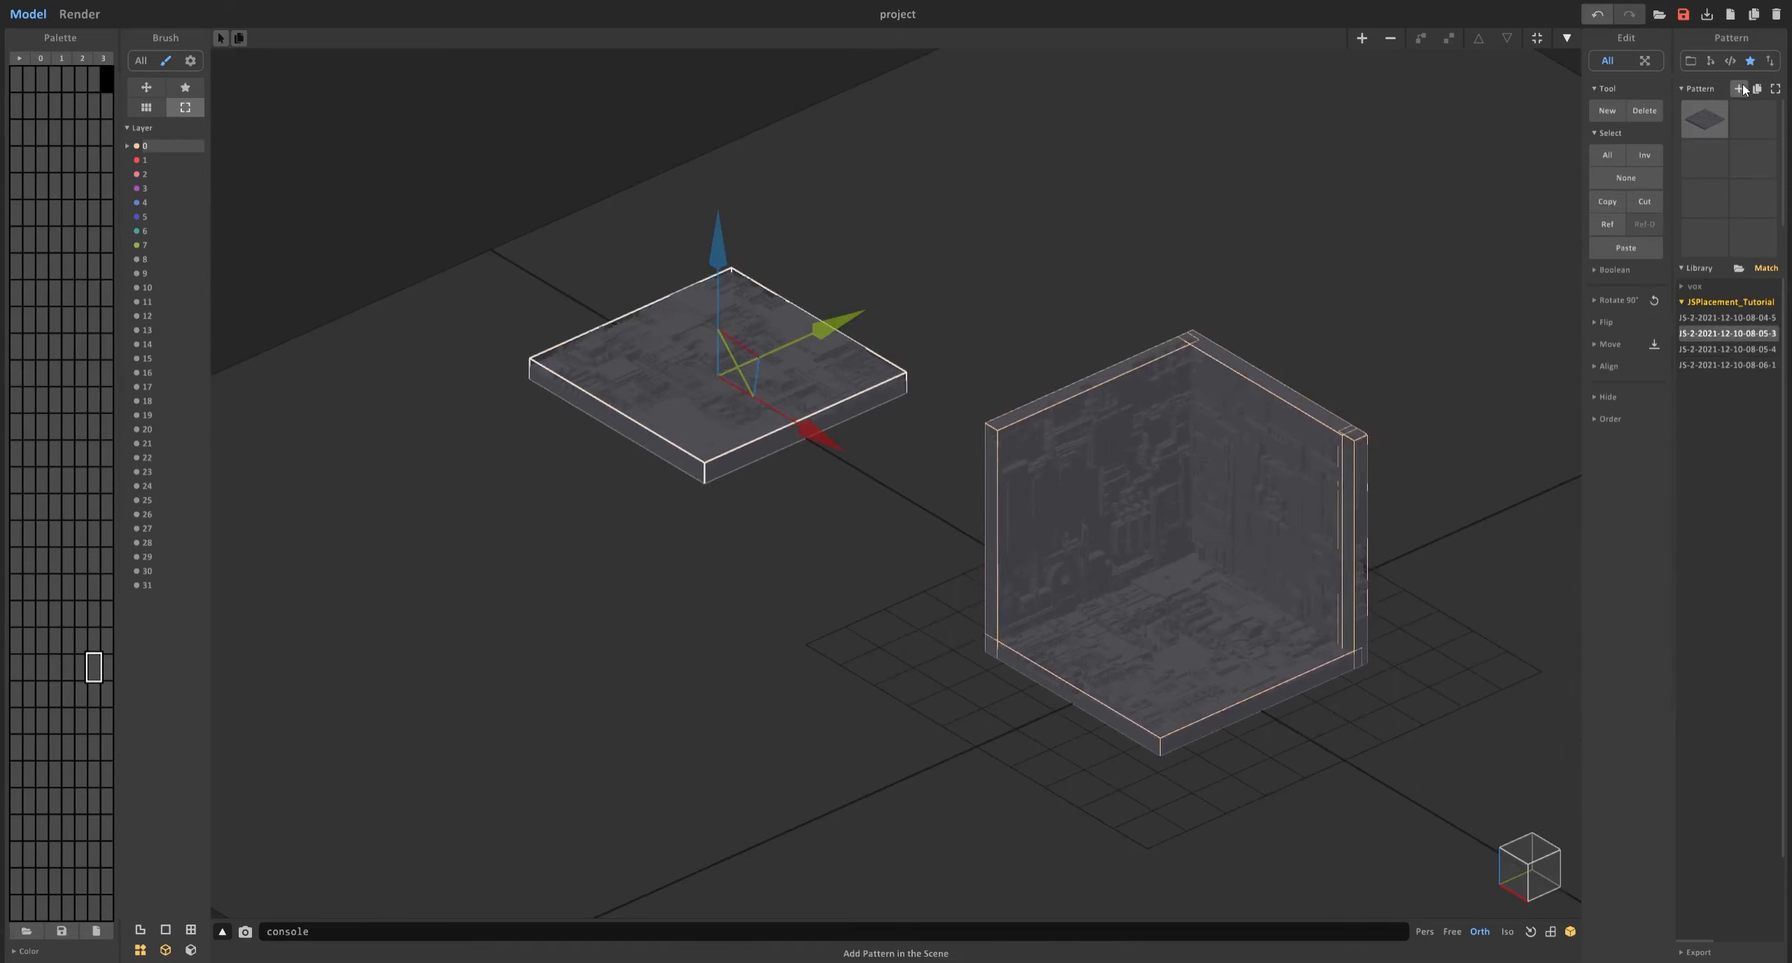
pyautogui.click(1299, 479)
pyautogui.moveTo(1261, 700); pyautogui.dragTo(1006, 517)
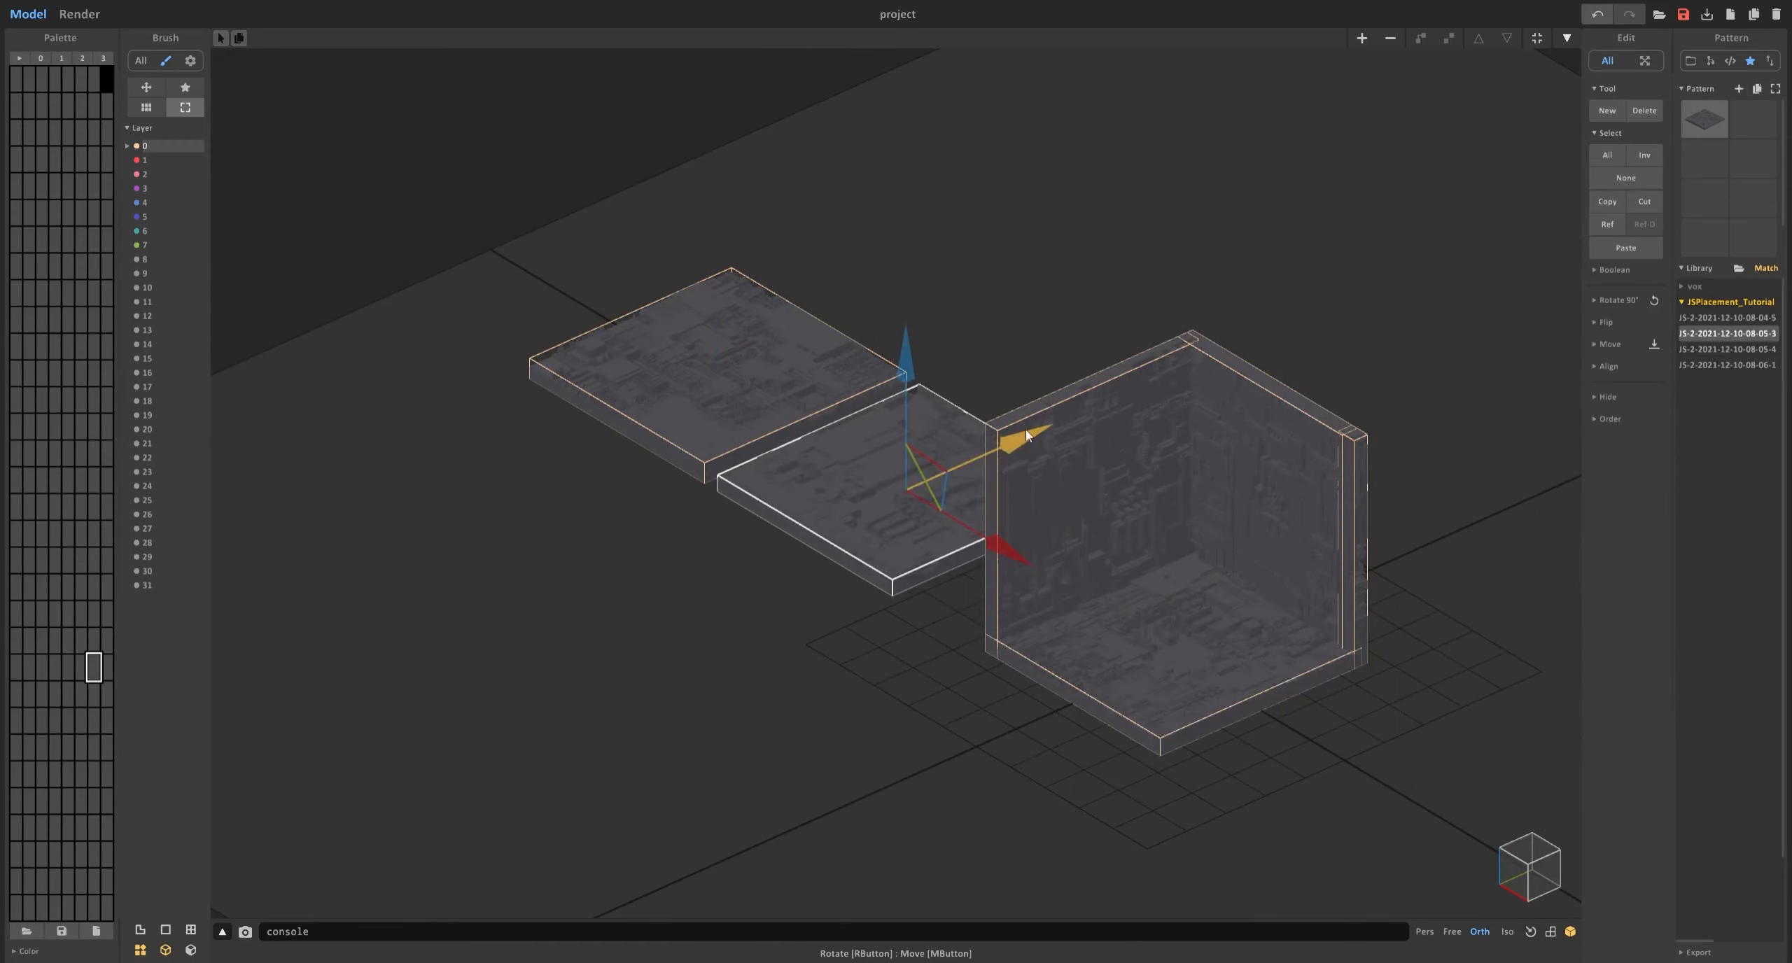
pyautogui.moveTo(1017, 441); pyautogui.dragTo(879, 509)
# Trim the new tile from one Y side to a narrow strip in voxel editing and fit its volume to 256 × 22 × 18 voxels.
pyautogui.scroll(3, 993, 451)
pyautogui.press('Tab')
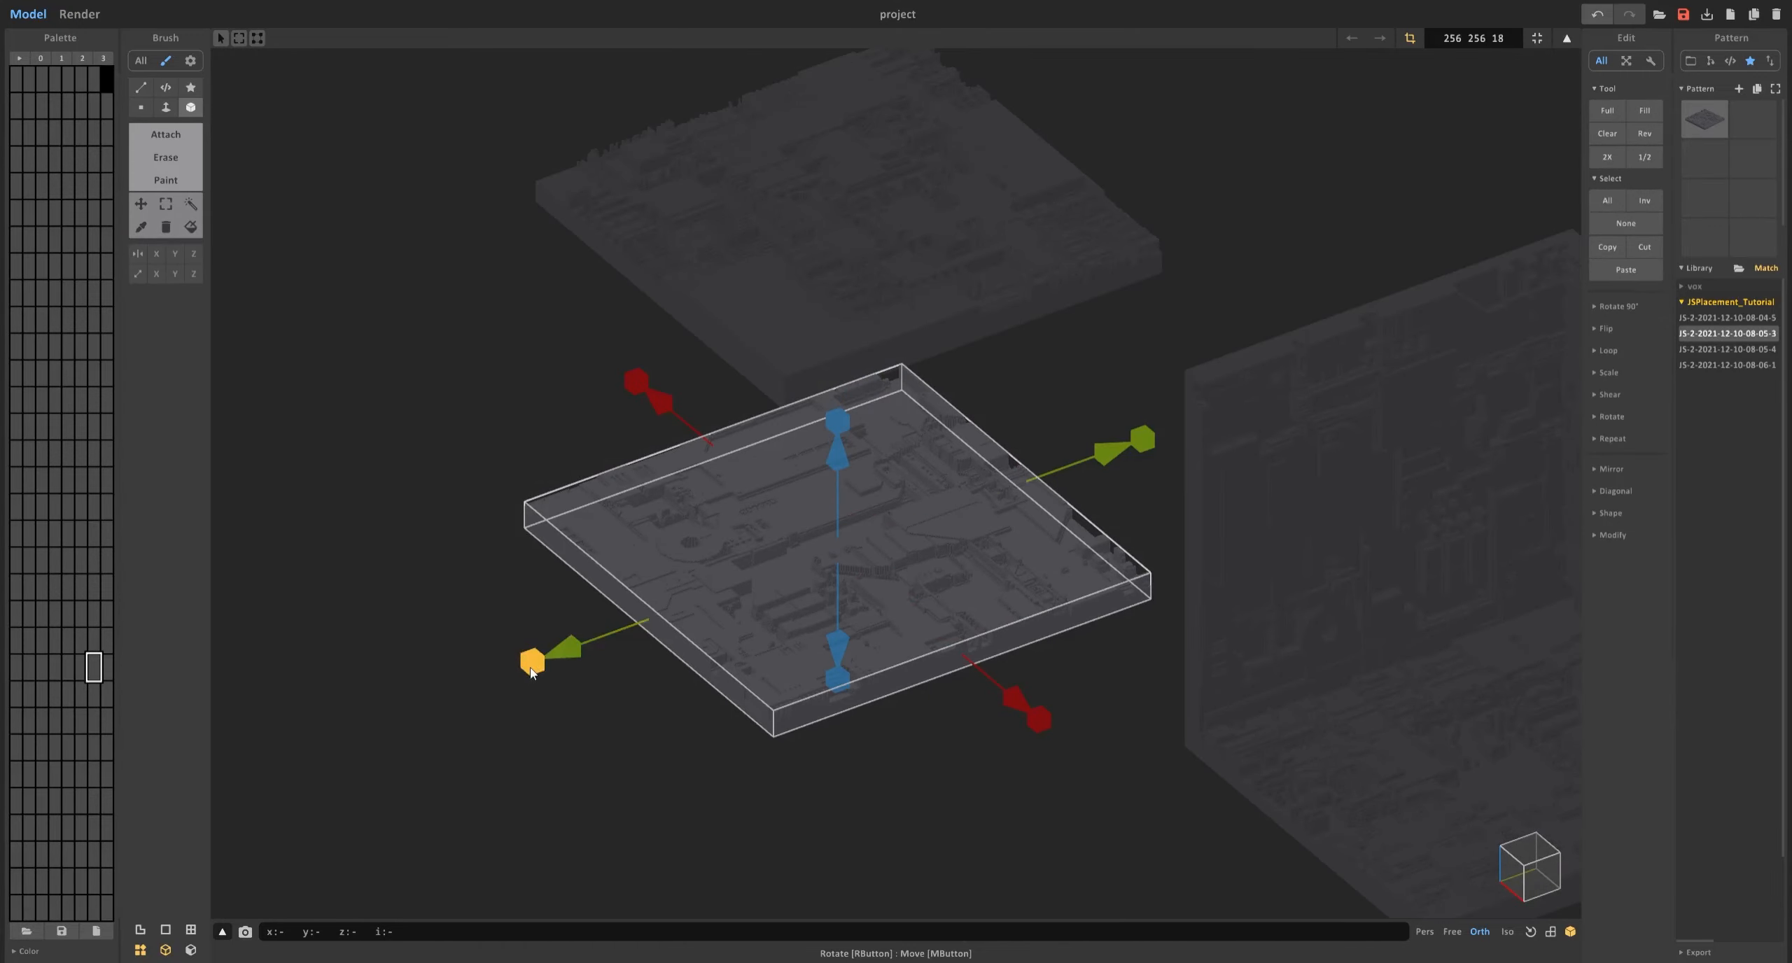
pyautogui.moveTo(541, 667); pyautogui.dragTo(873, 552)
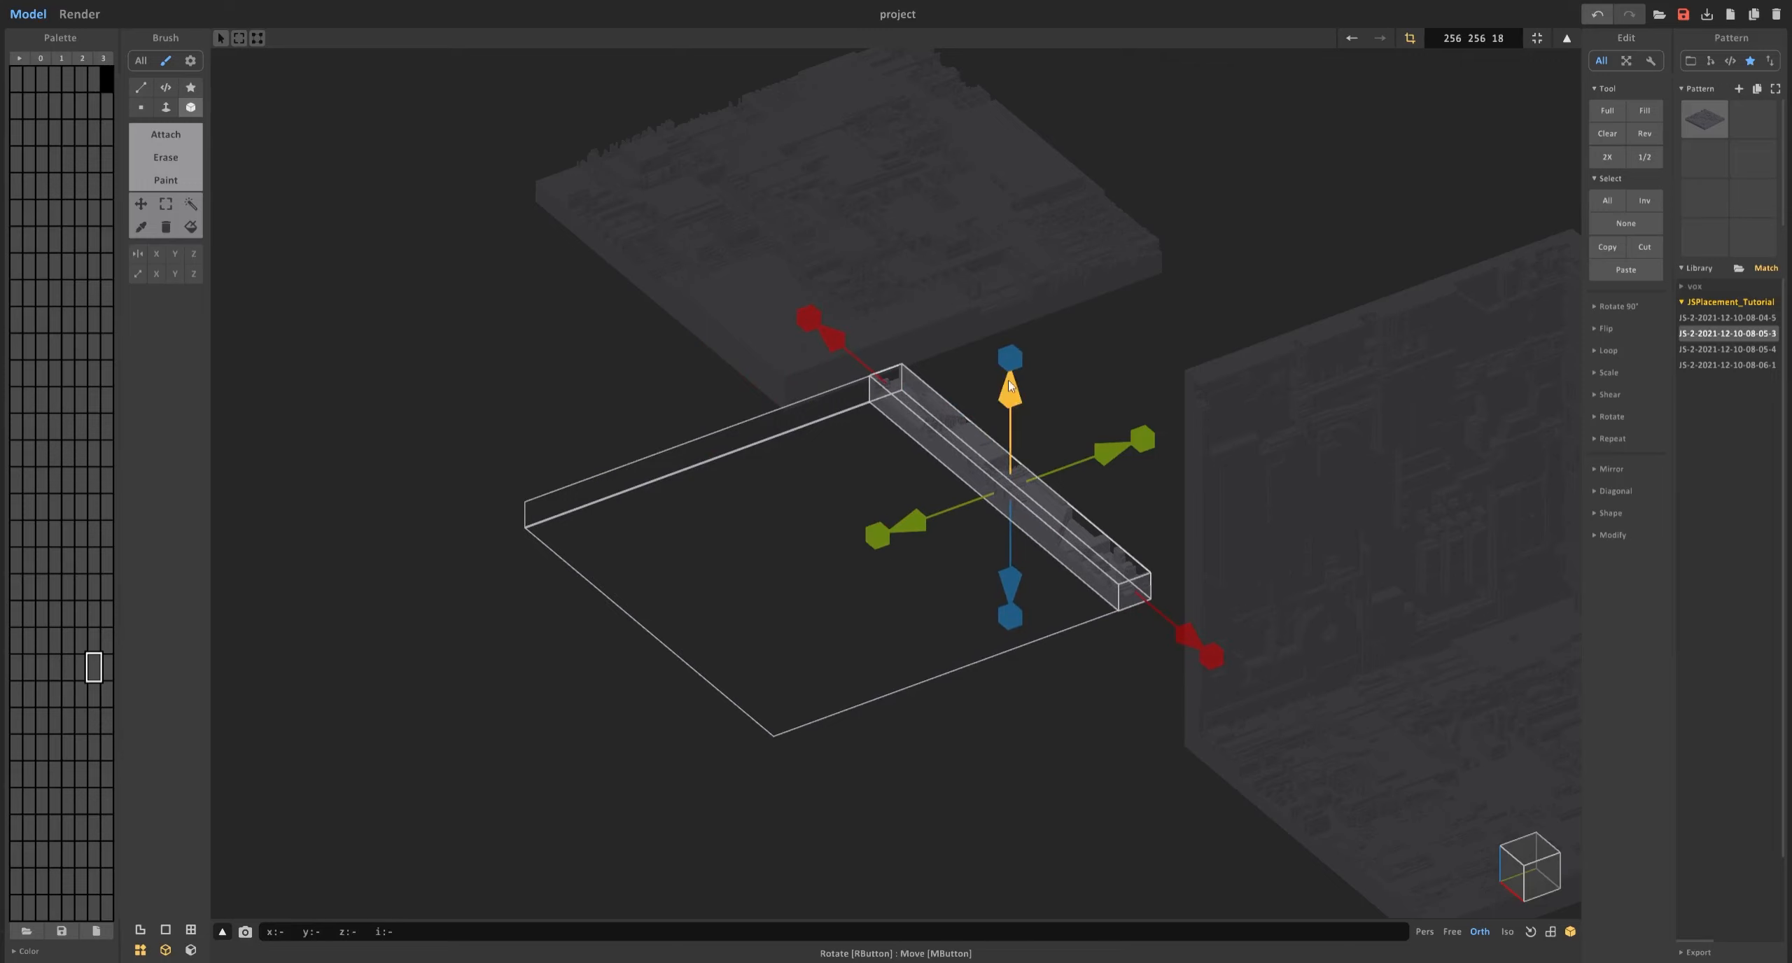
pyautogui.click(1536, 38)
pyautogui.press('Tab')
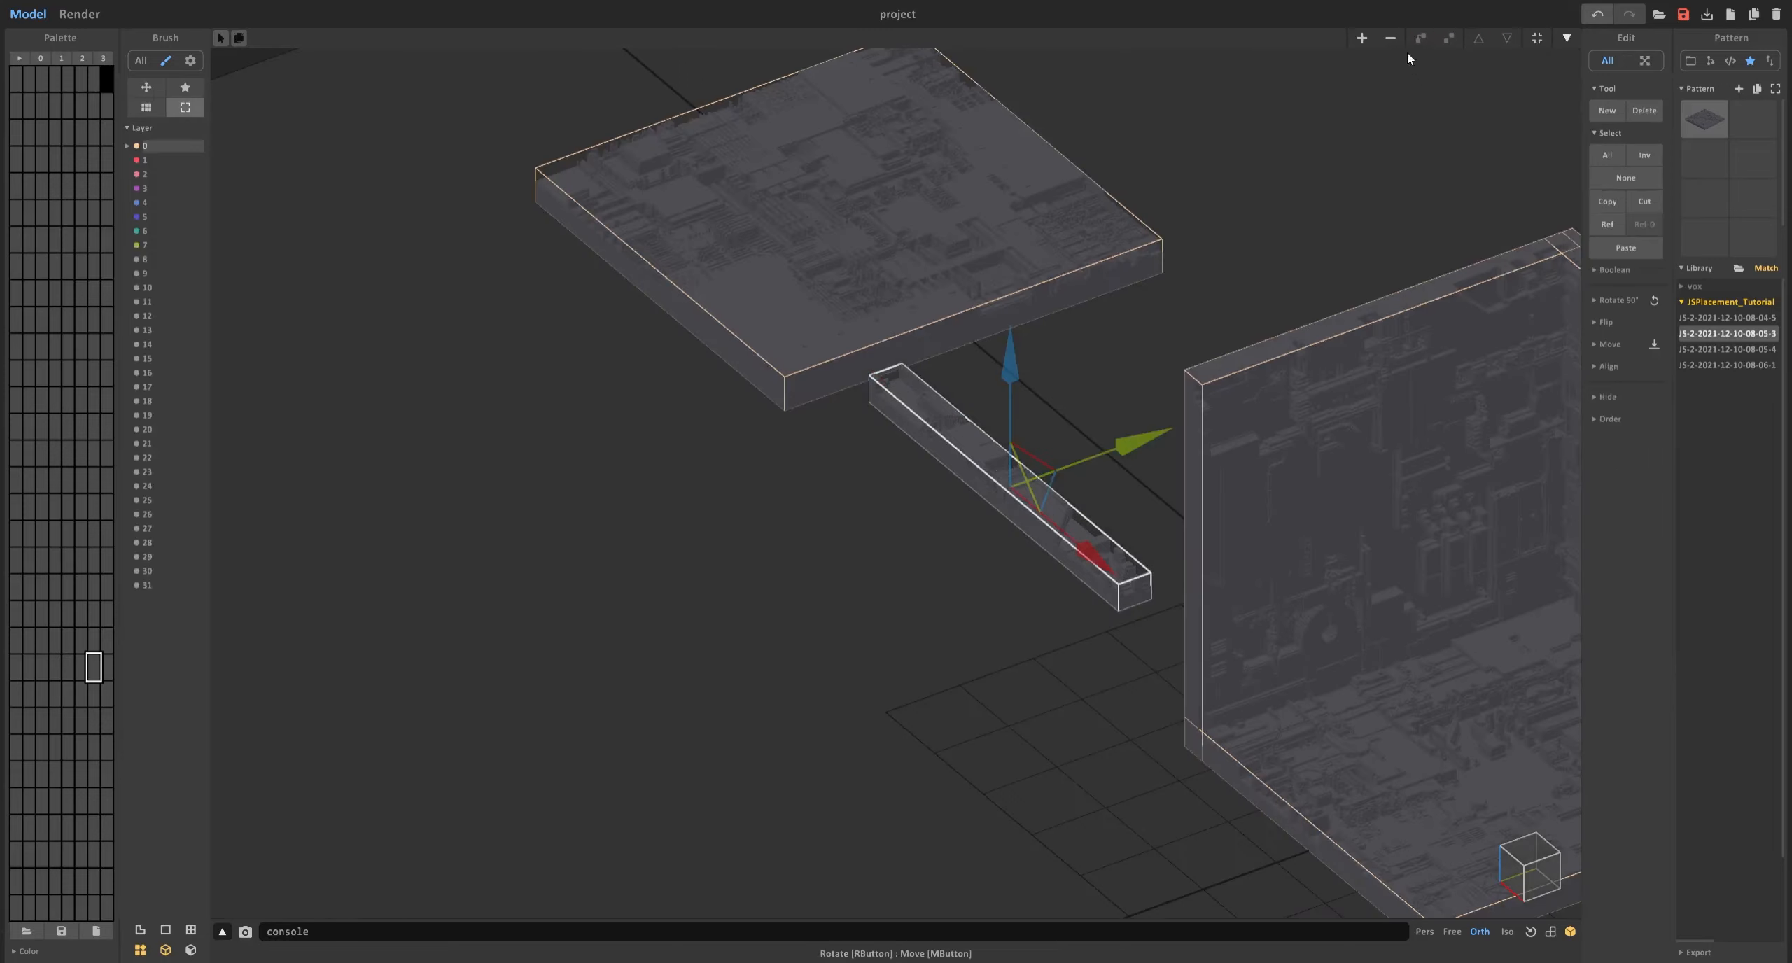
# Reopen the strip for voxel editing and extend its underside slightly downward along the Z axis.
pyautogui.press('Tab')
pyautogui.click(1402, 39)
pyautogui.click(1408, 39)
pyautogui.moveTo(1170, 425); pyautogui.dragTo(1175, 389, button='right')
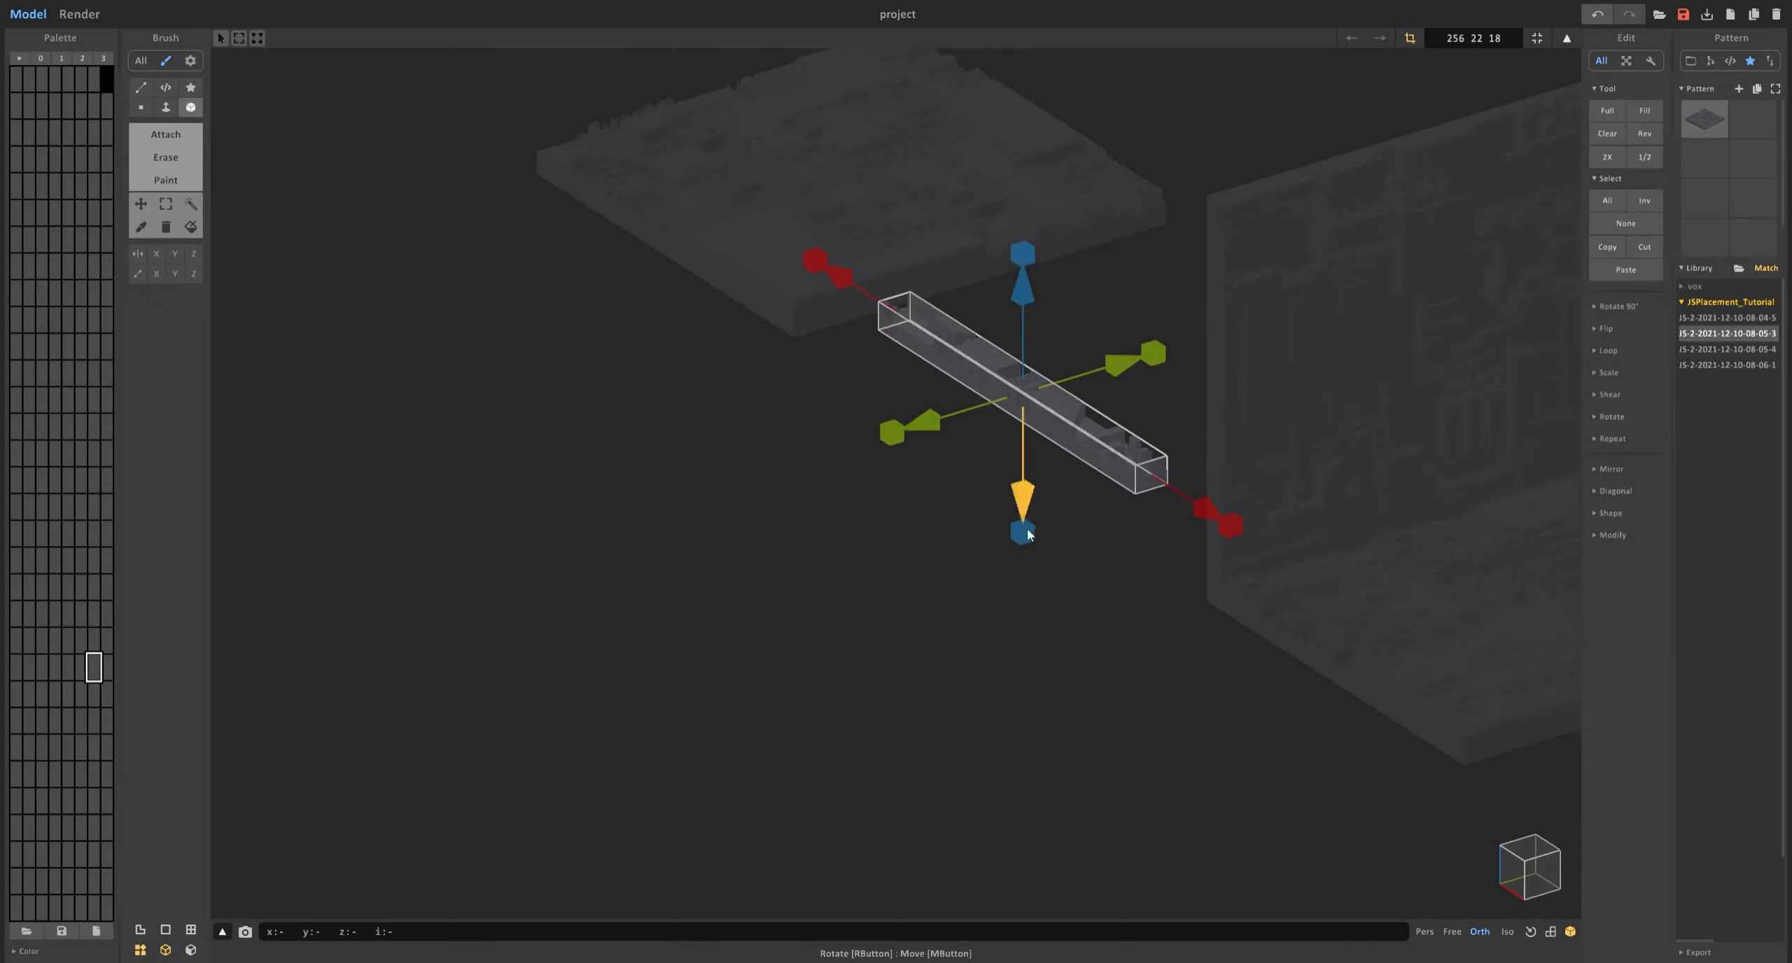
pyautogui.moveTo(1021, 540); pyautogui.dragTo(1022, 550)
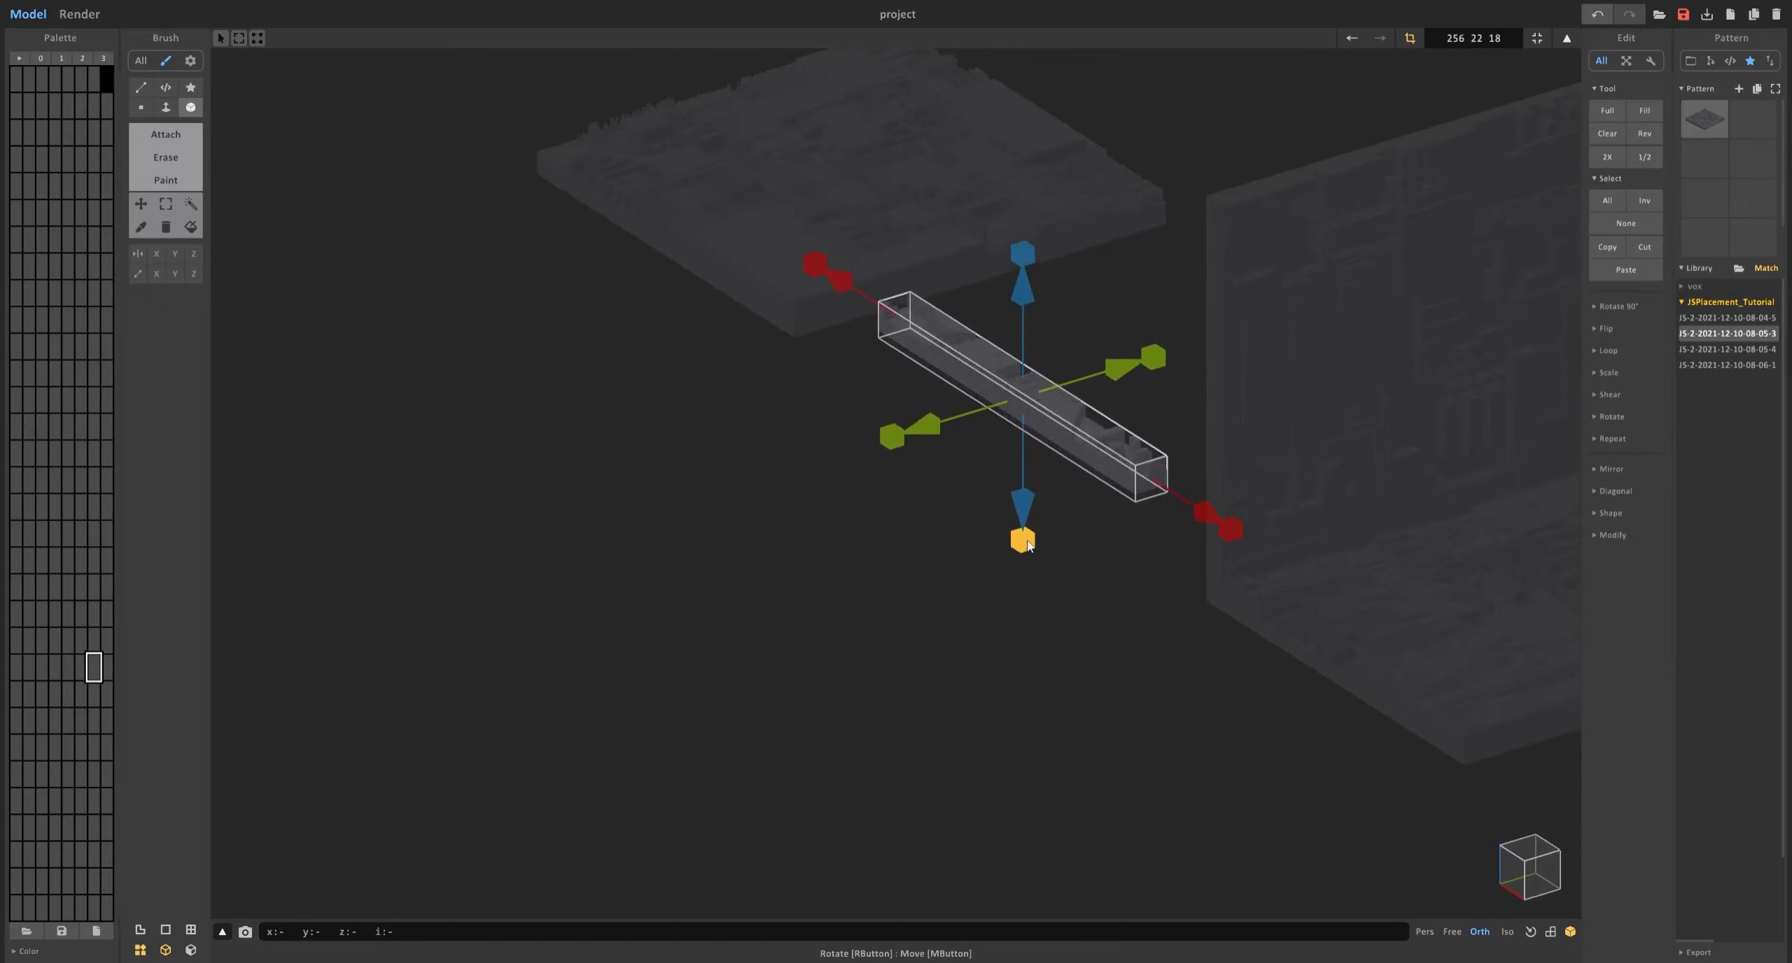
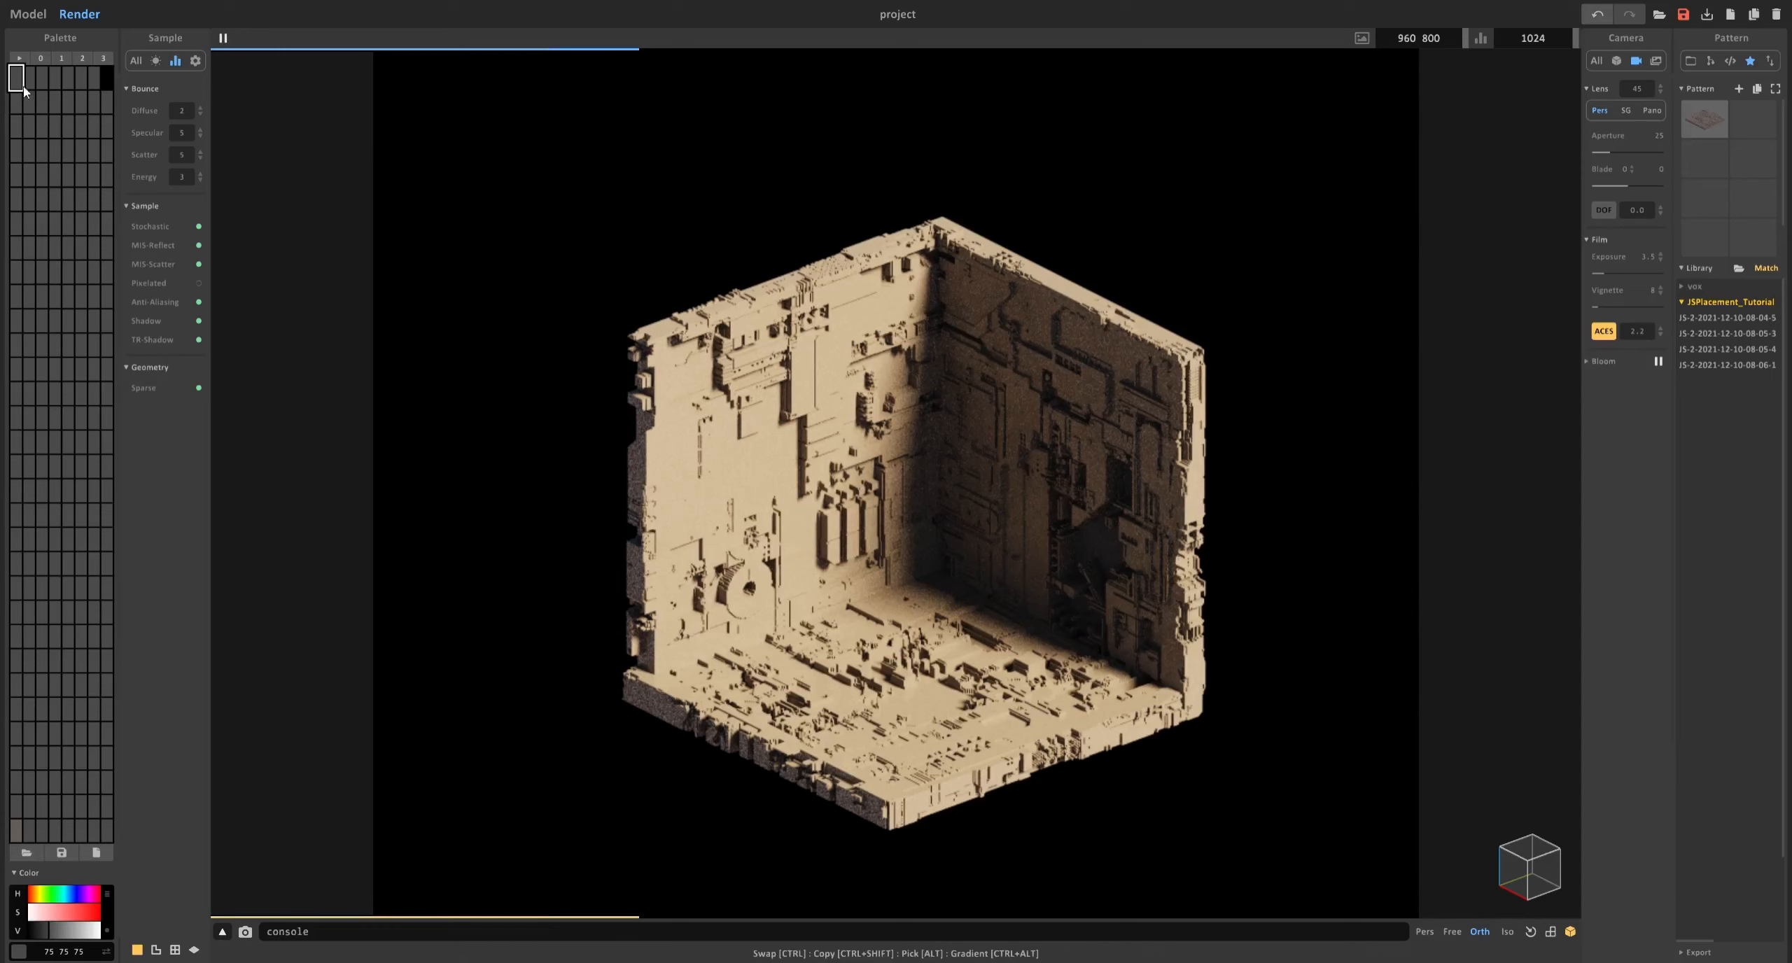
# Make the selected grey palette colour an Emit material with emission at about half and power at the third level.
pyautogui.click(1616, 60)
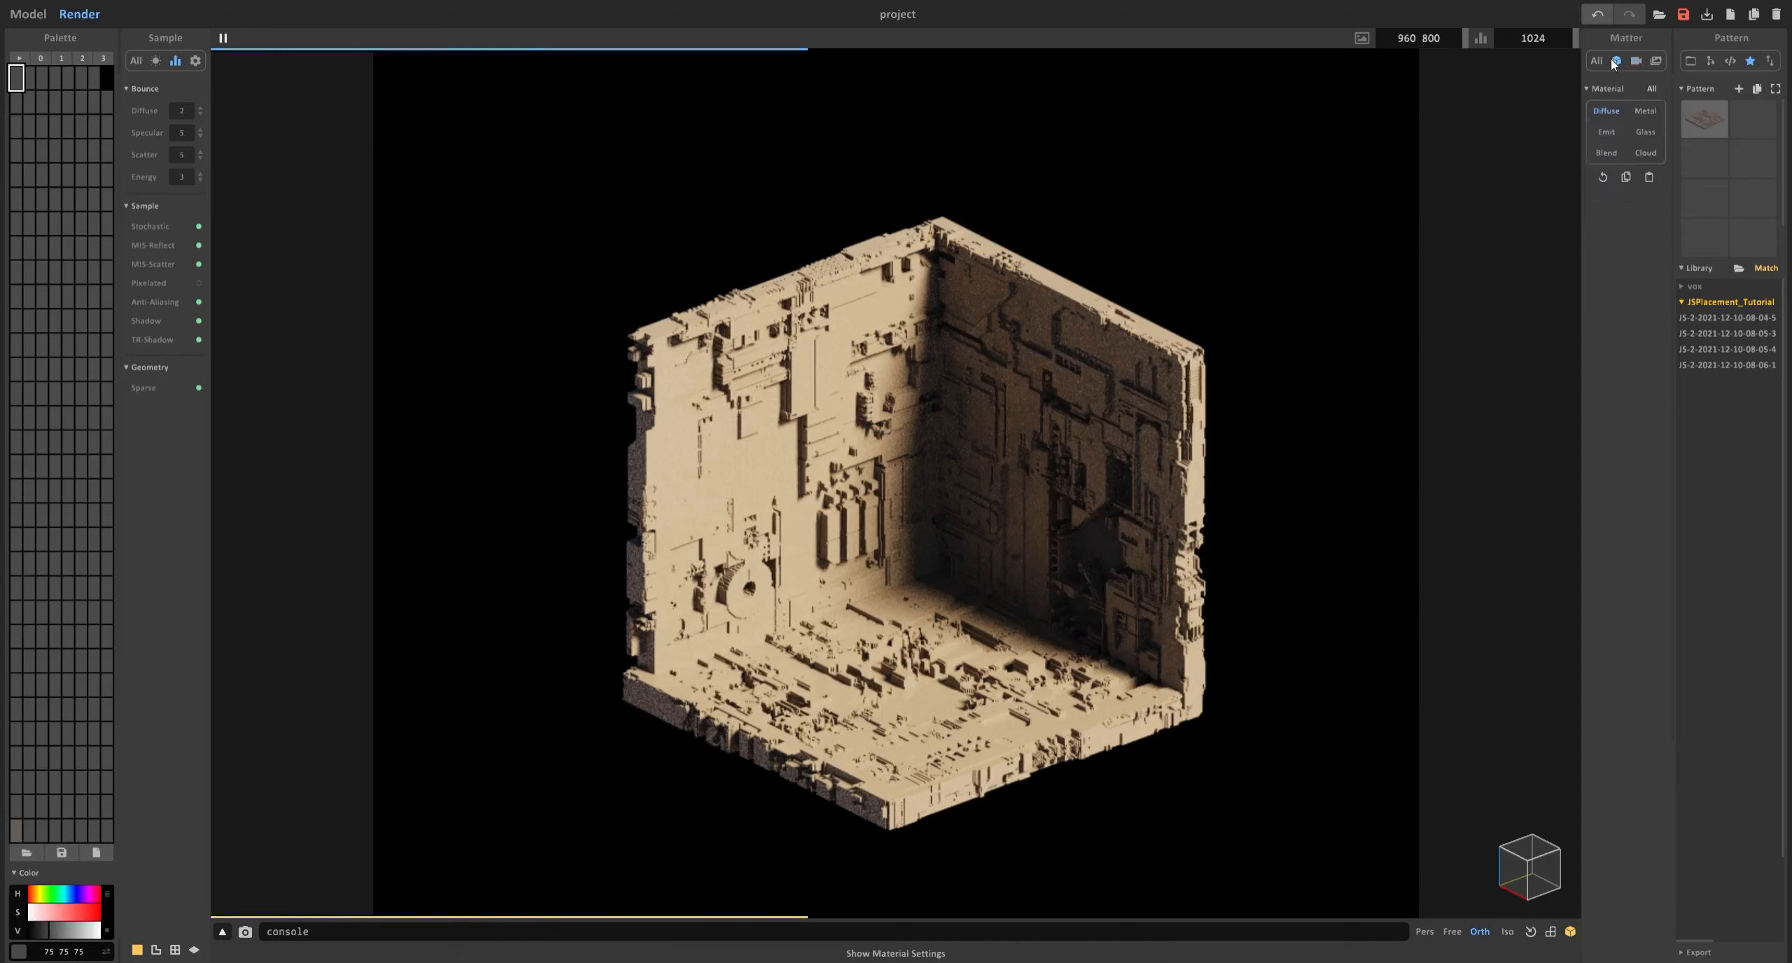
pyautogui.click(1605, 133)
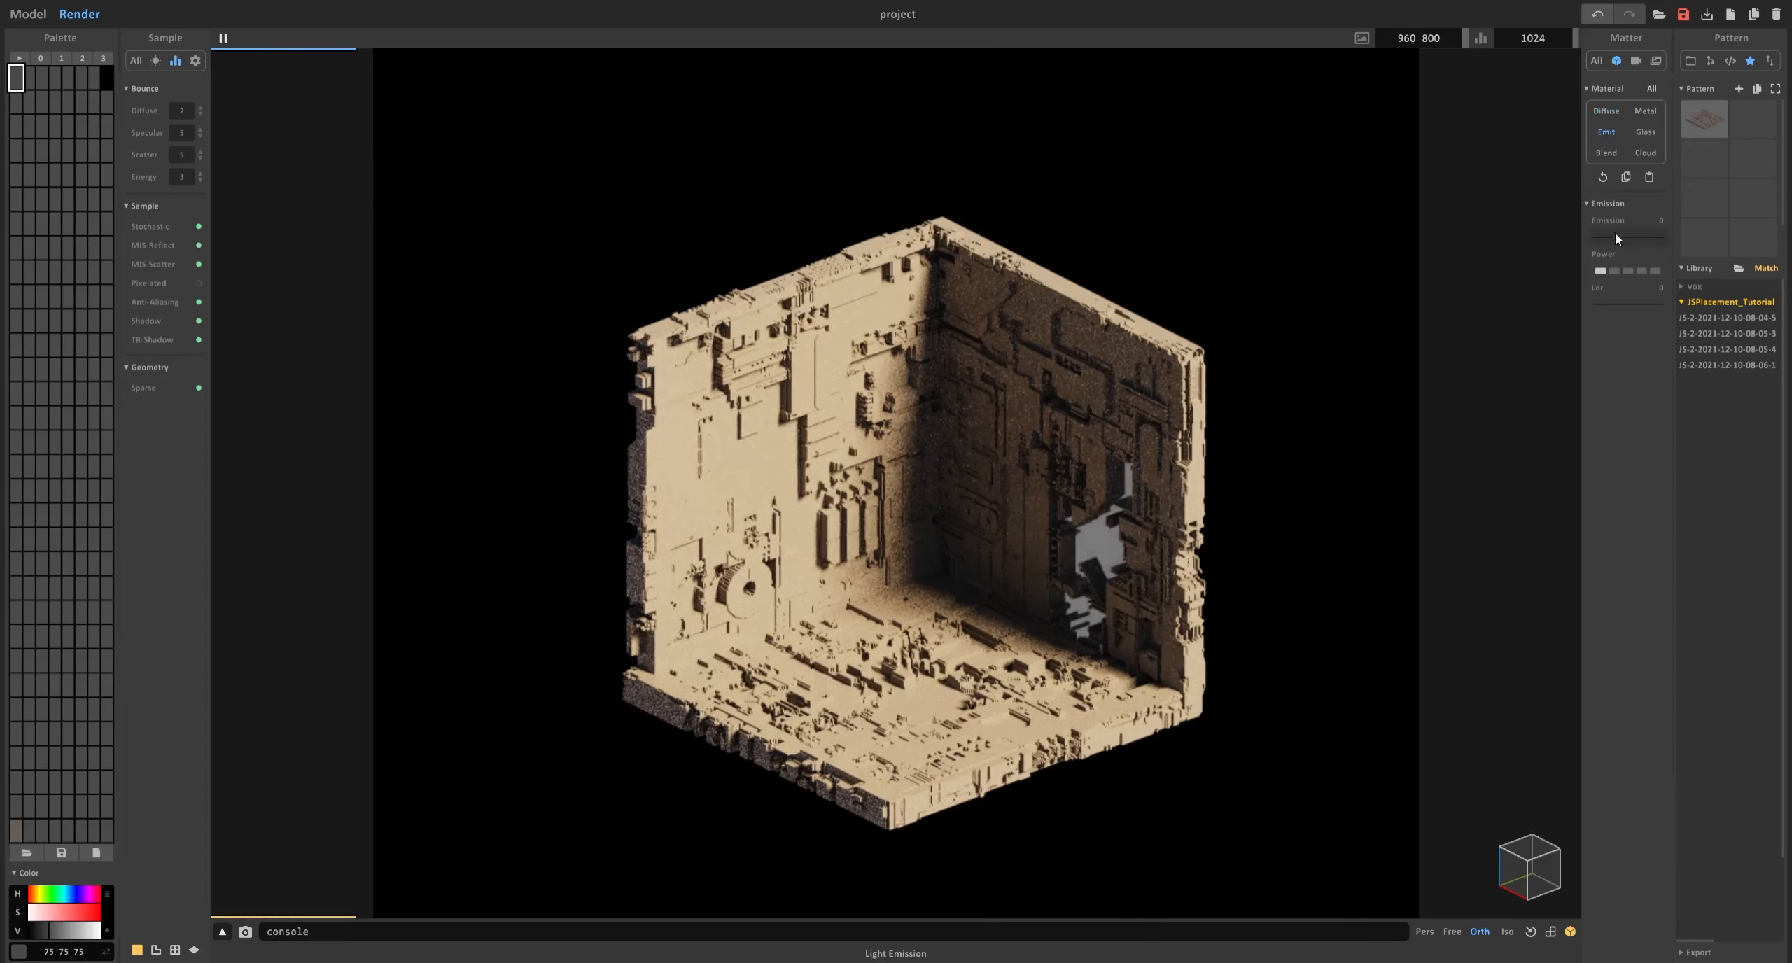
pyautogui.click(1627, 272)
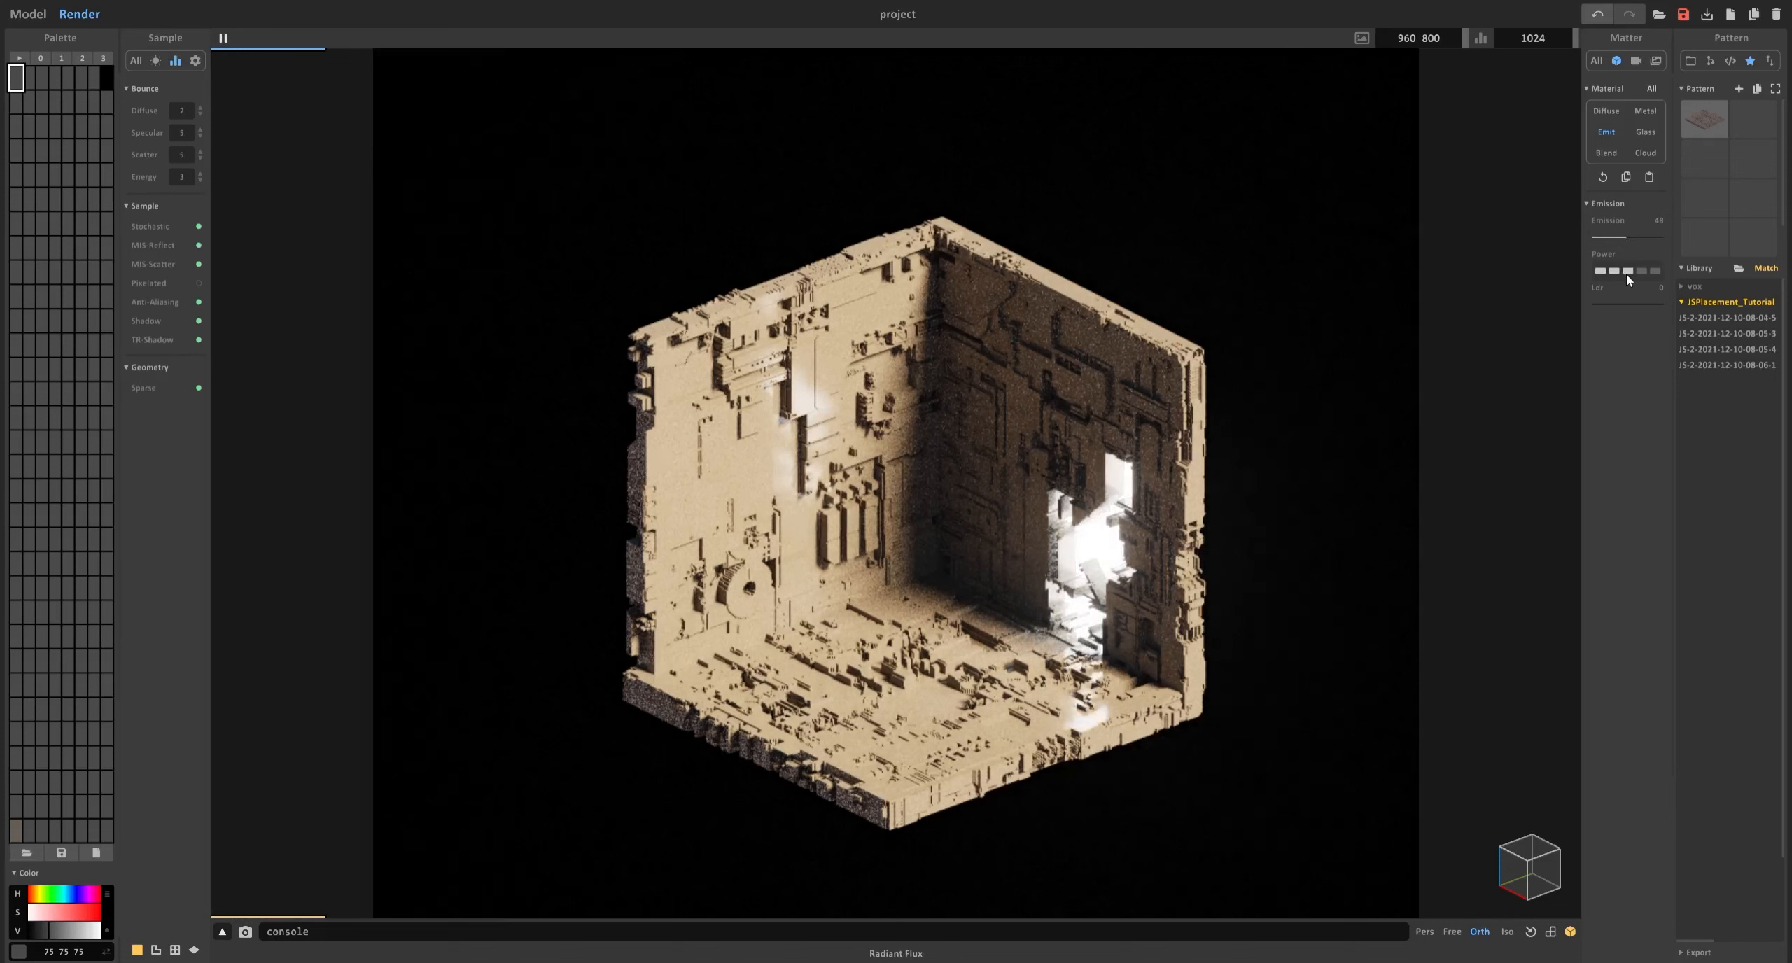
# Set the camera's bloom mix to 38 and bloom size to 3.
pyautogui.click(1635, 61)
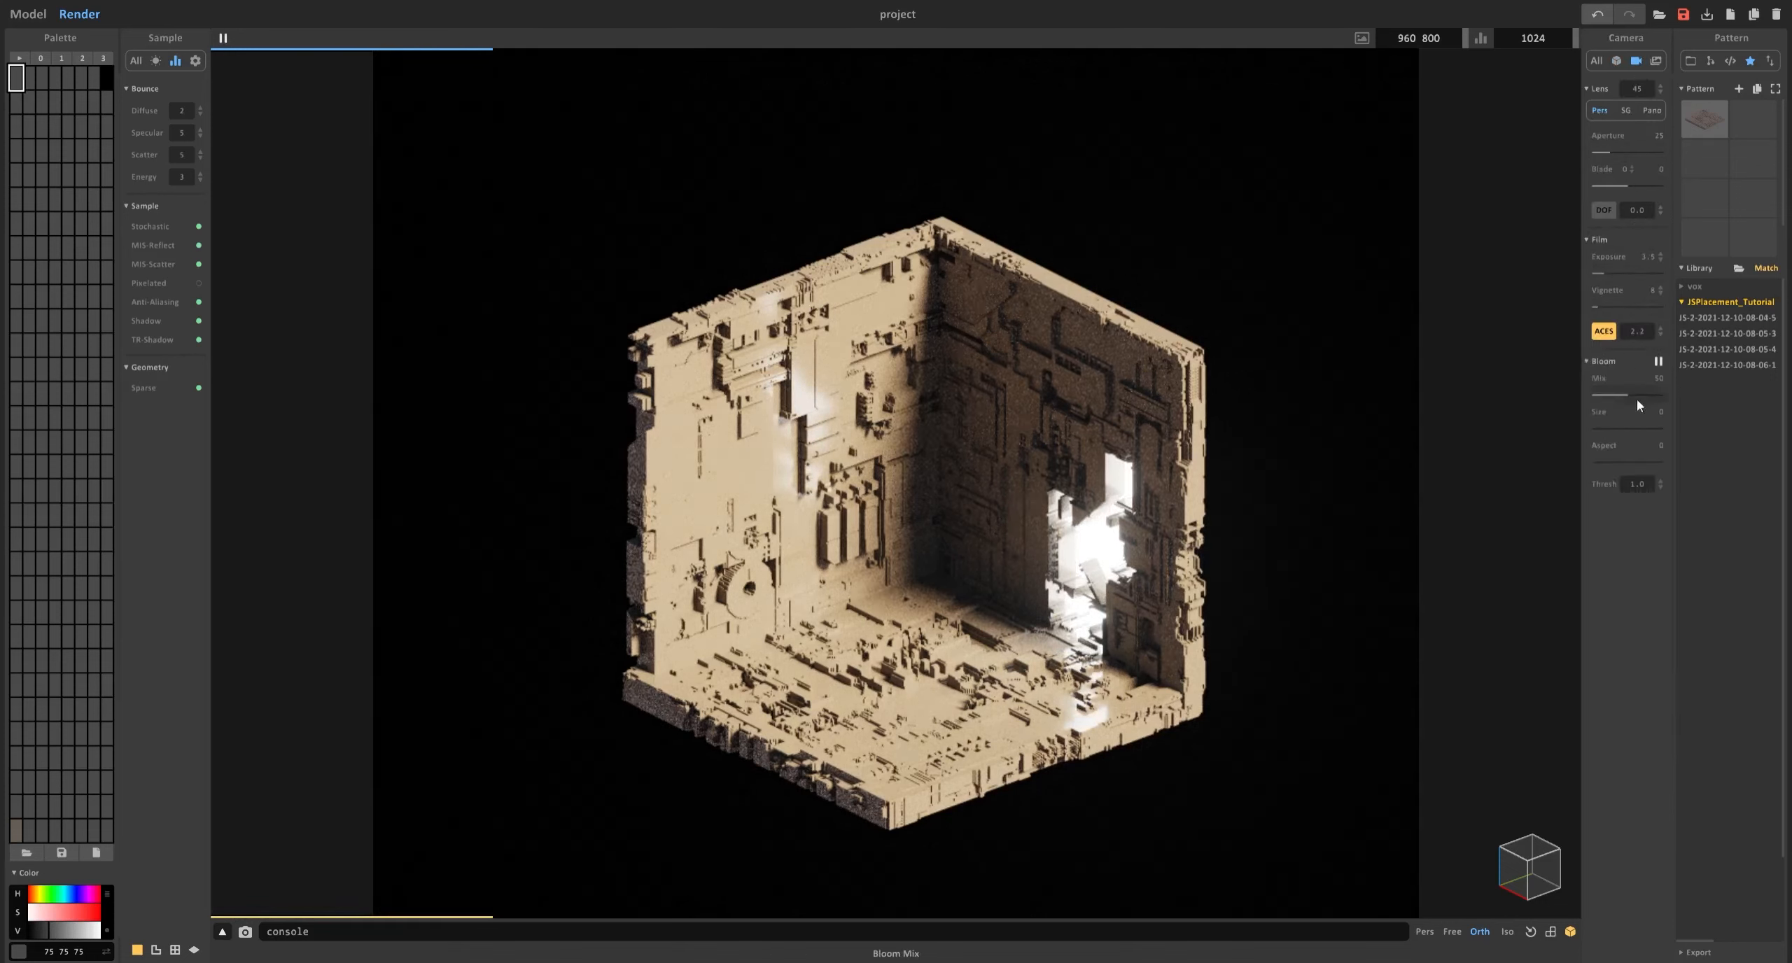
pyautogui.click(1657, 362)
pyautogui.moveTo(1611, 395); pyautogui.dragTo(1614, 395)
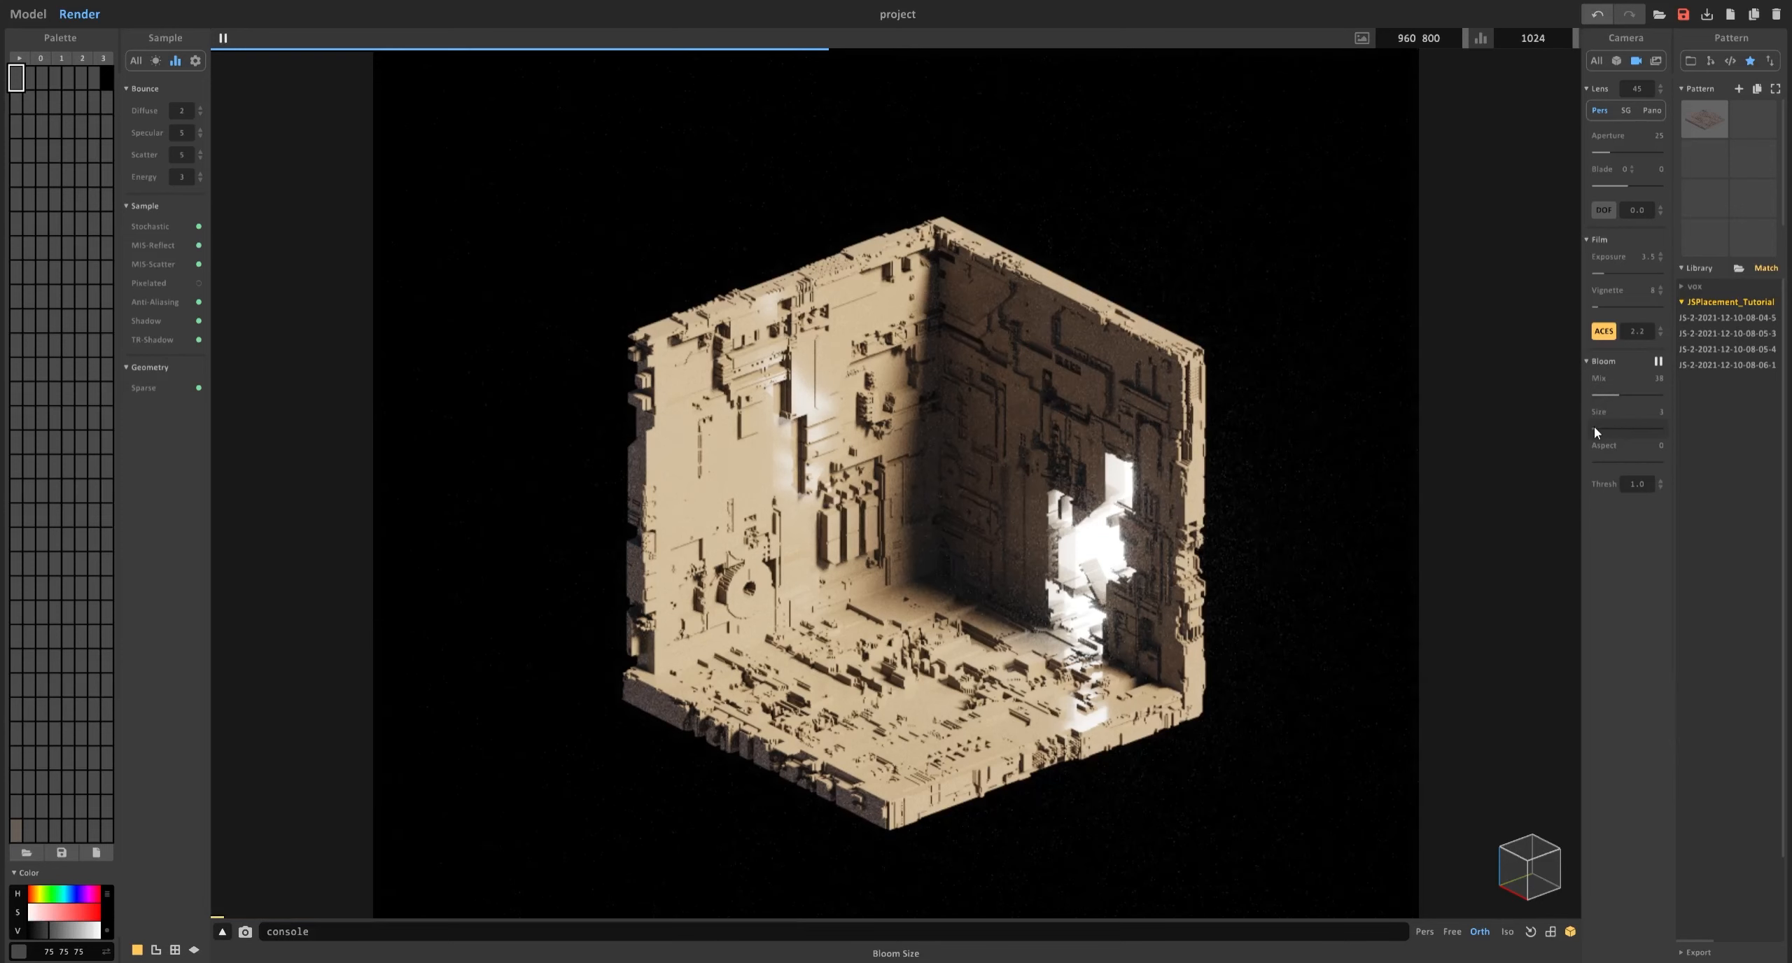
# Raise the emissive material's power to the fourth level and tint its colour warm orange-brown, RGB 75 58 47.
pyautogui.click(1617, 61)
pyautogui.click(1642, 271)
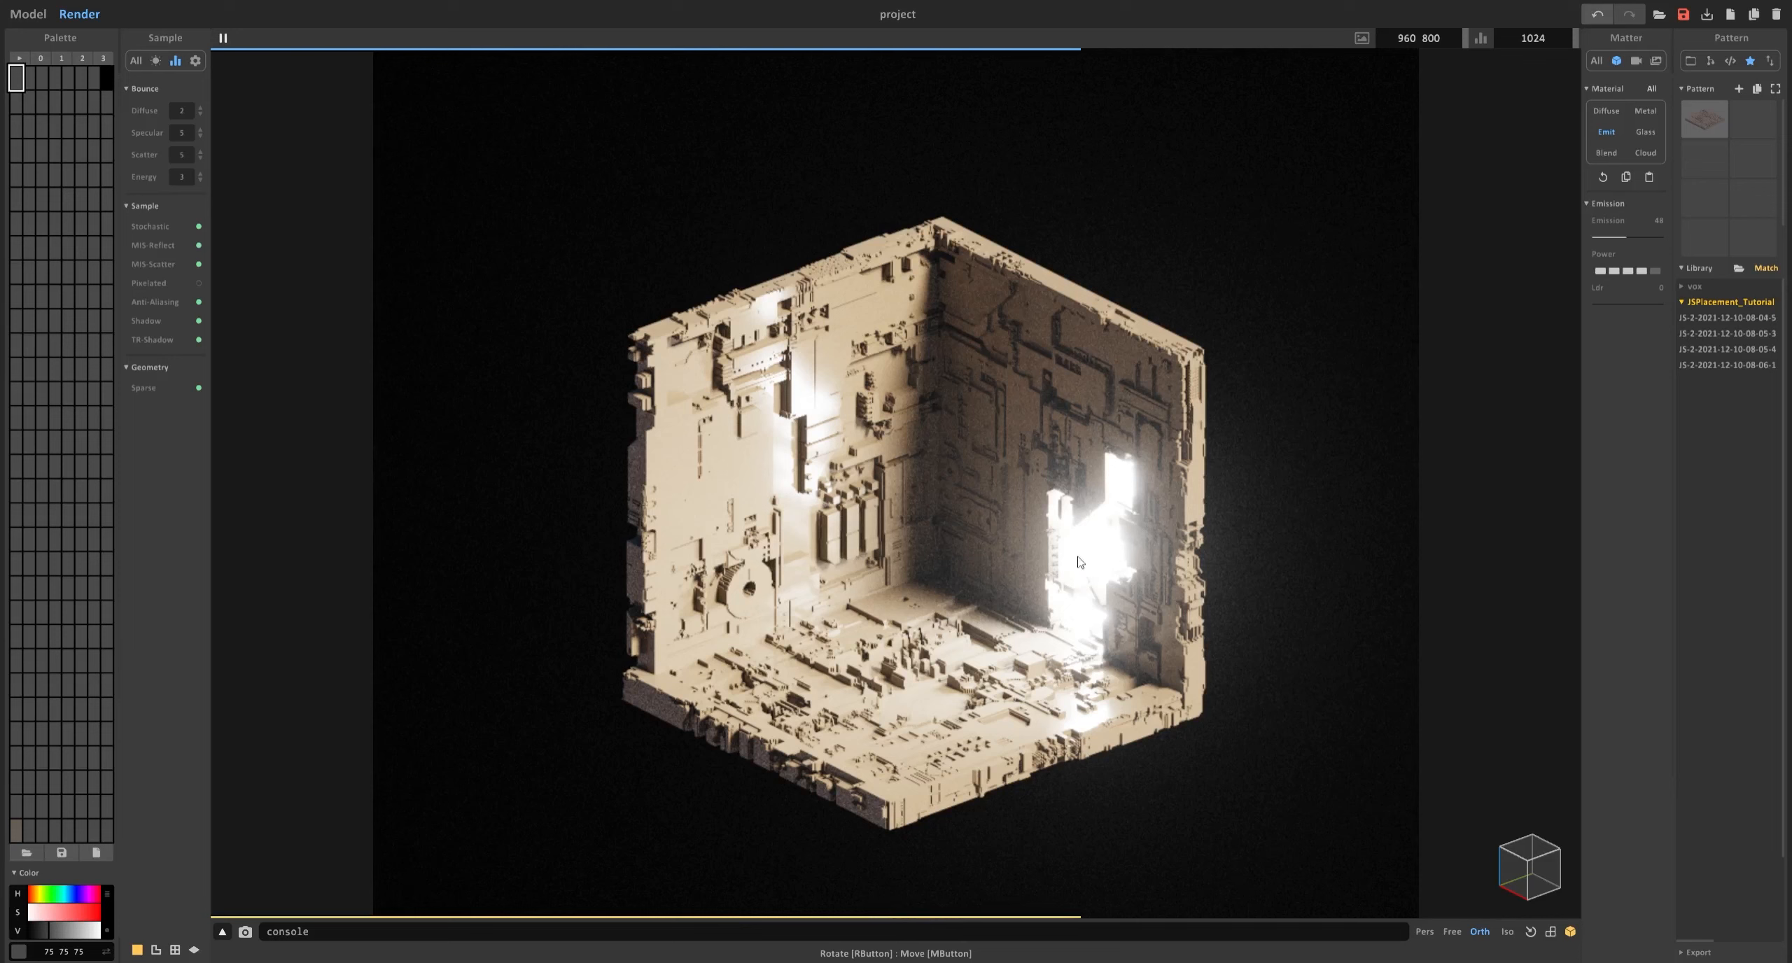
pyautogui.click(35, 896)
pyautogui.click(39, 912)
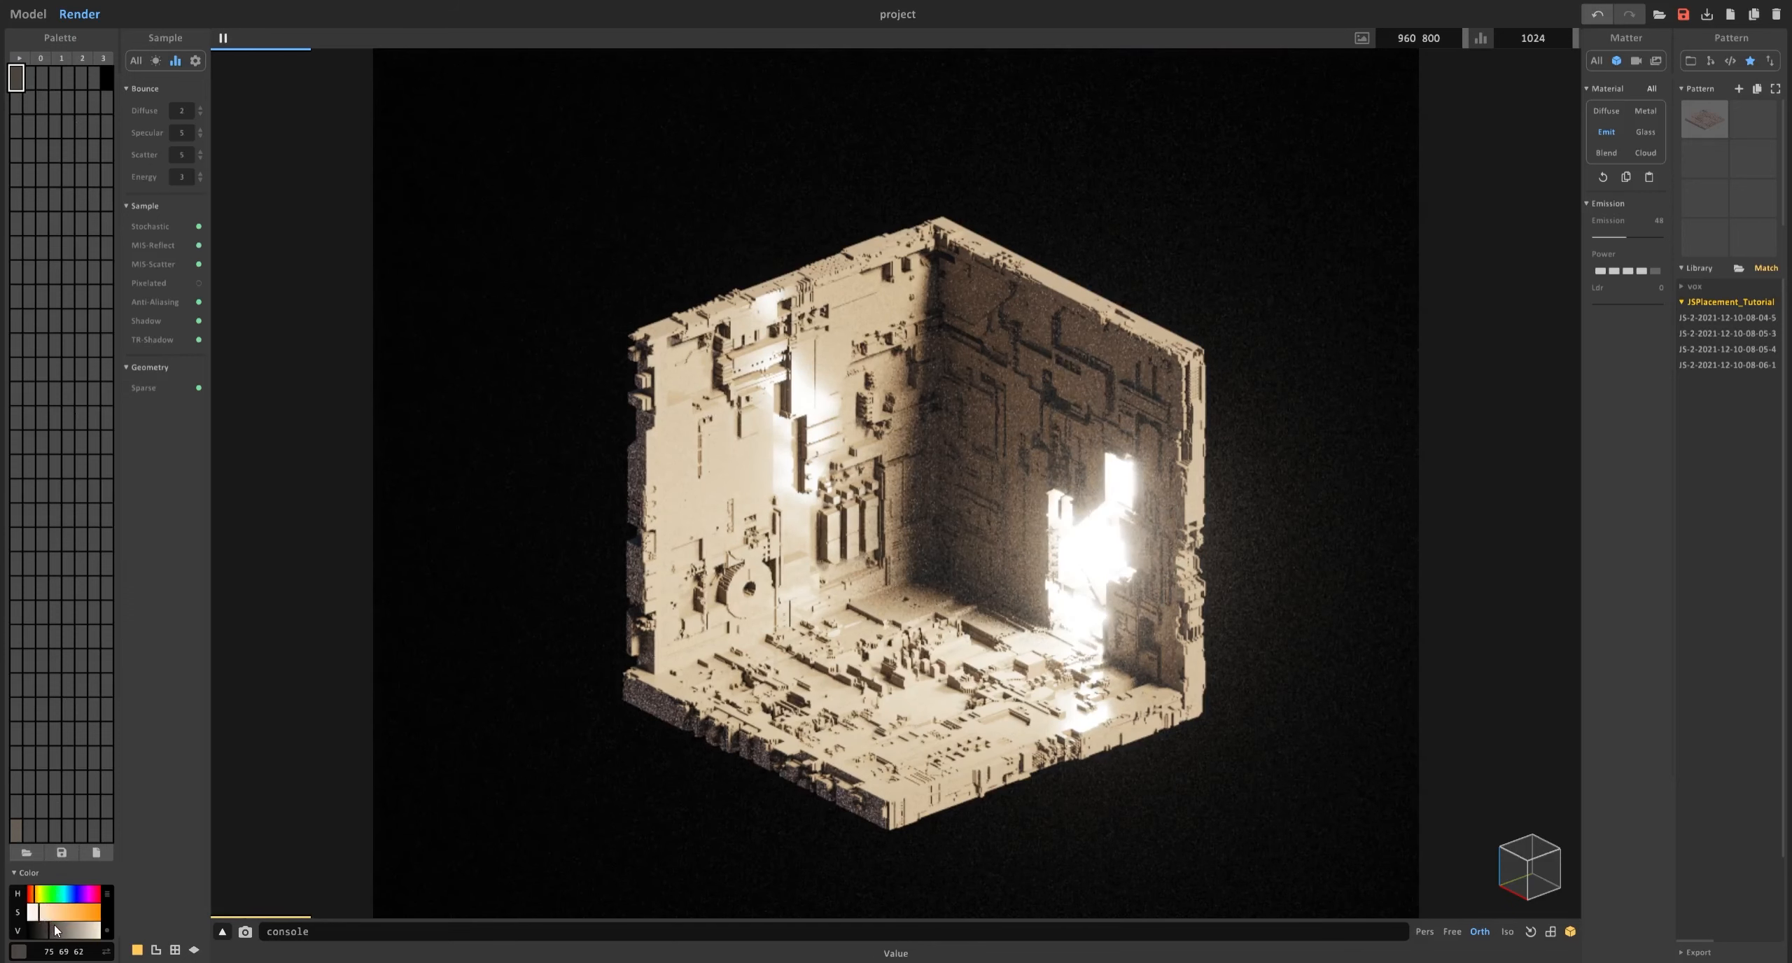
pyautogui.click(42, 912)
pyautogui.click(31, 897)
pyautogui.click(32, 896)
pyautogui.click(51, 912)
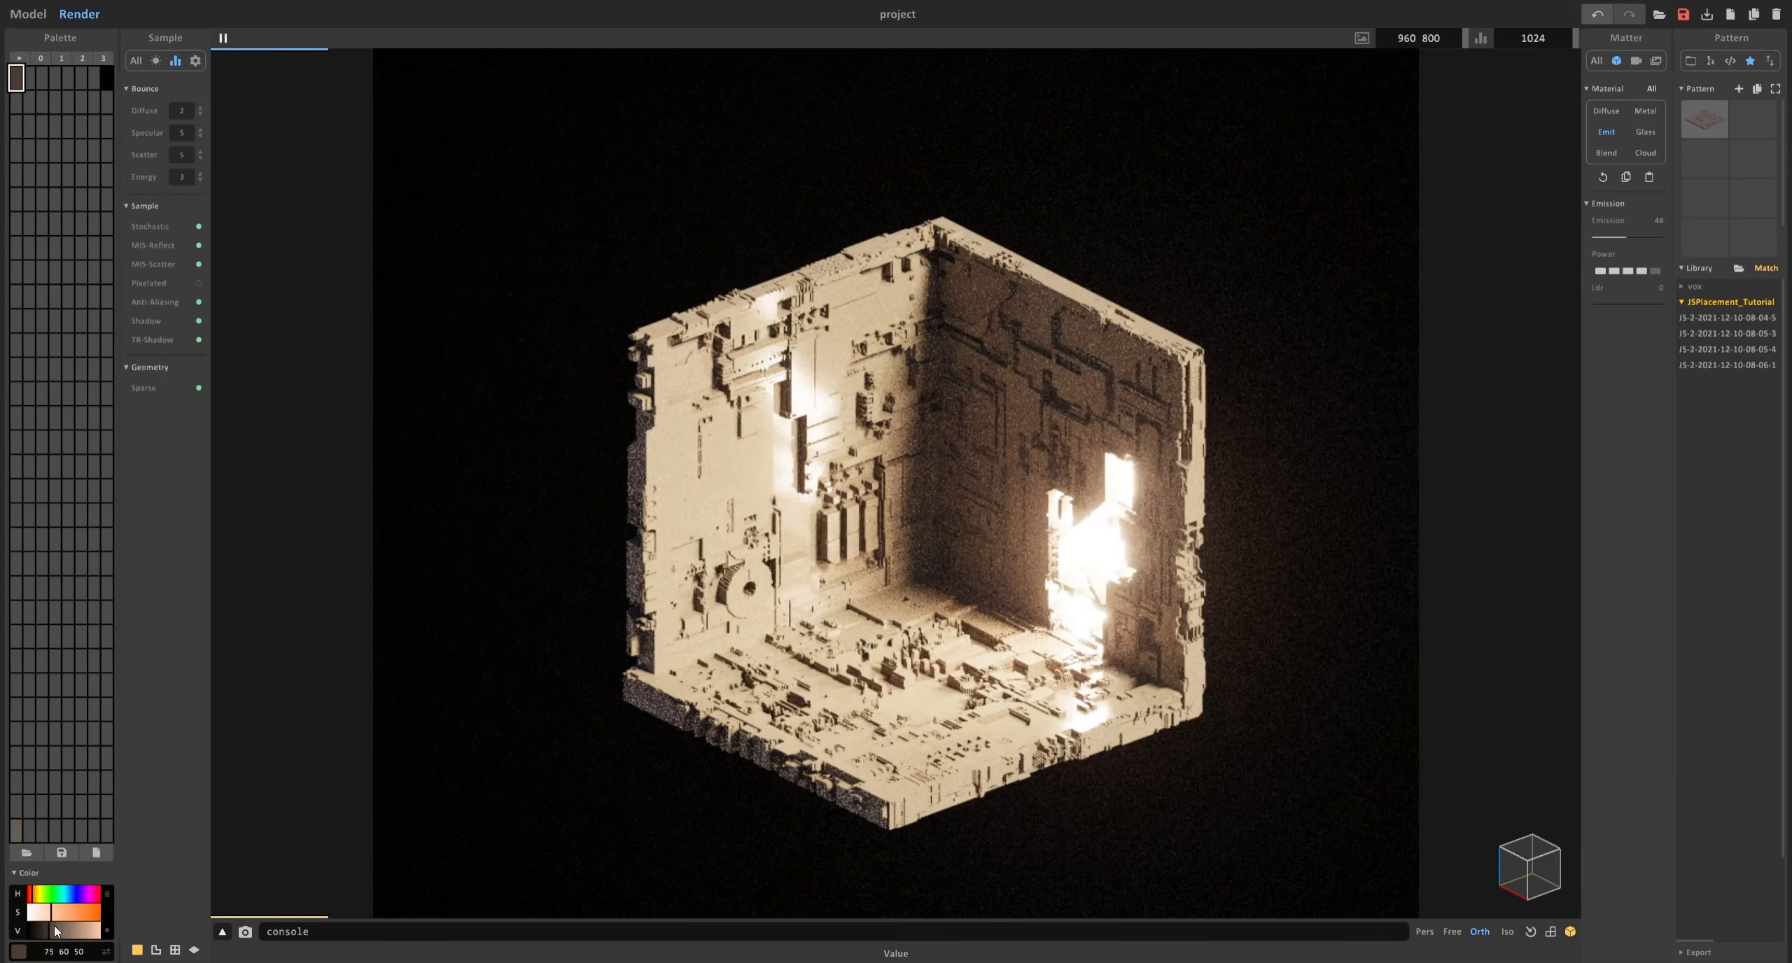
pyautogui.click(54, 912)
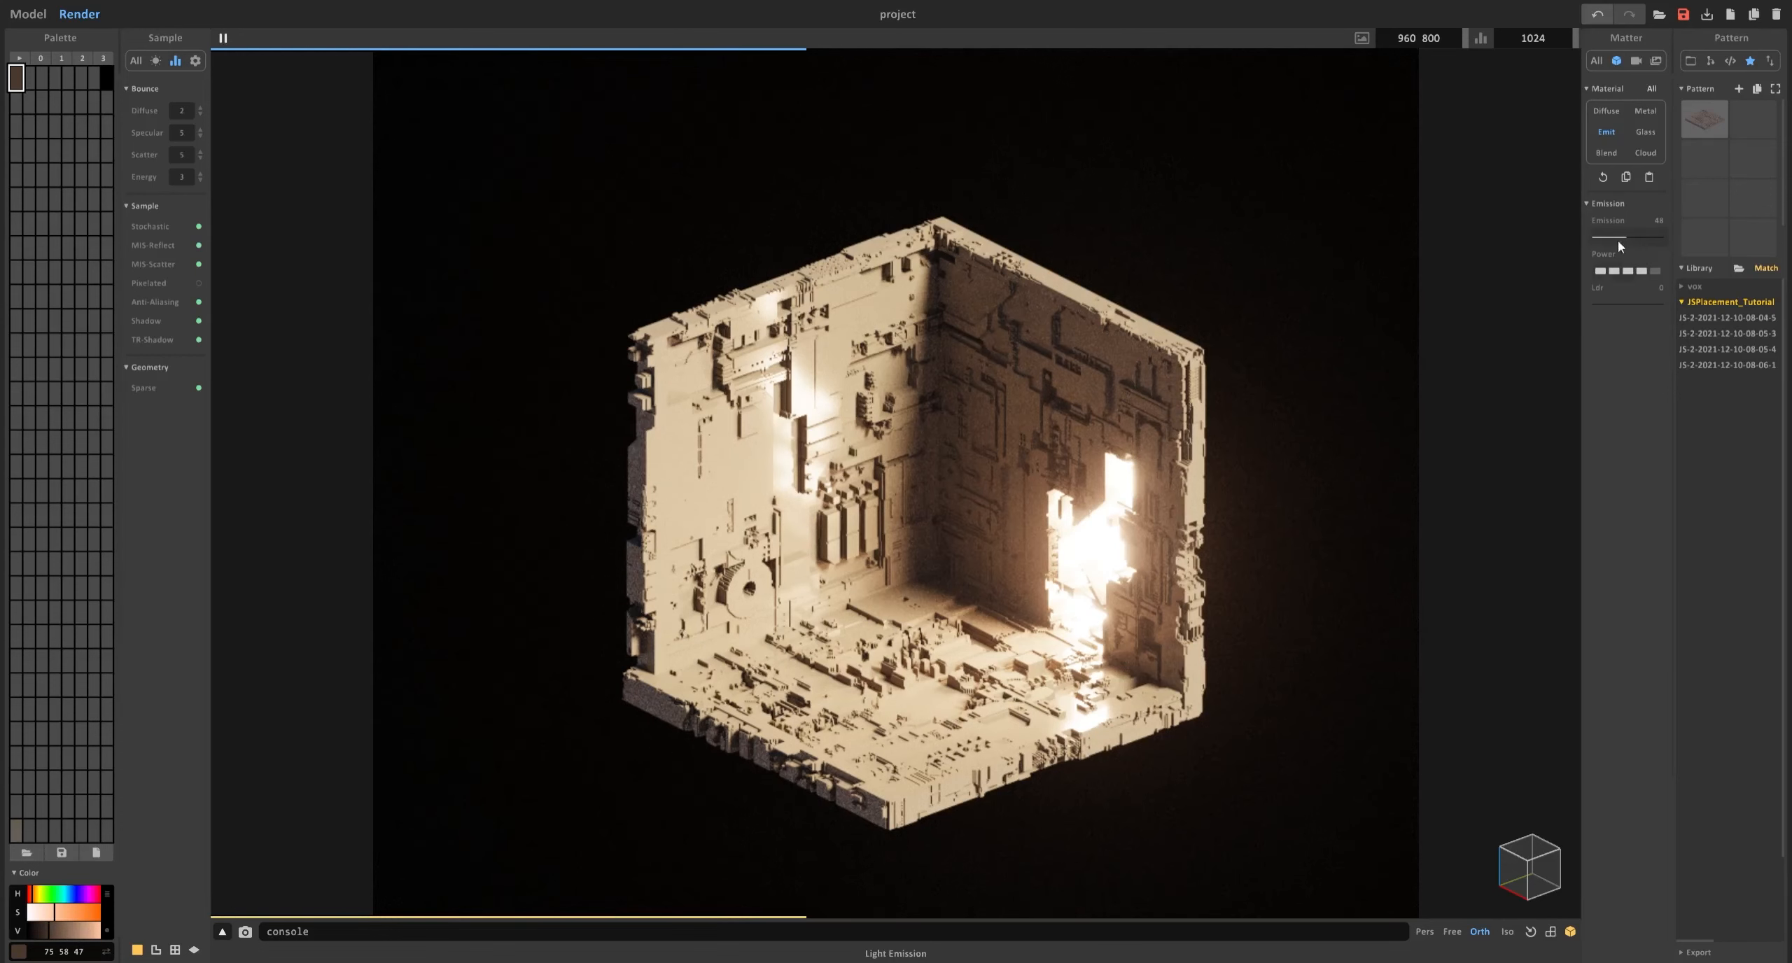
# Set the material's emission to about 60 and the camera's bloom size to 11.
pyautogui.moveTo(1649, 238); pyautogui.dragTo(1660, 236)
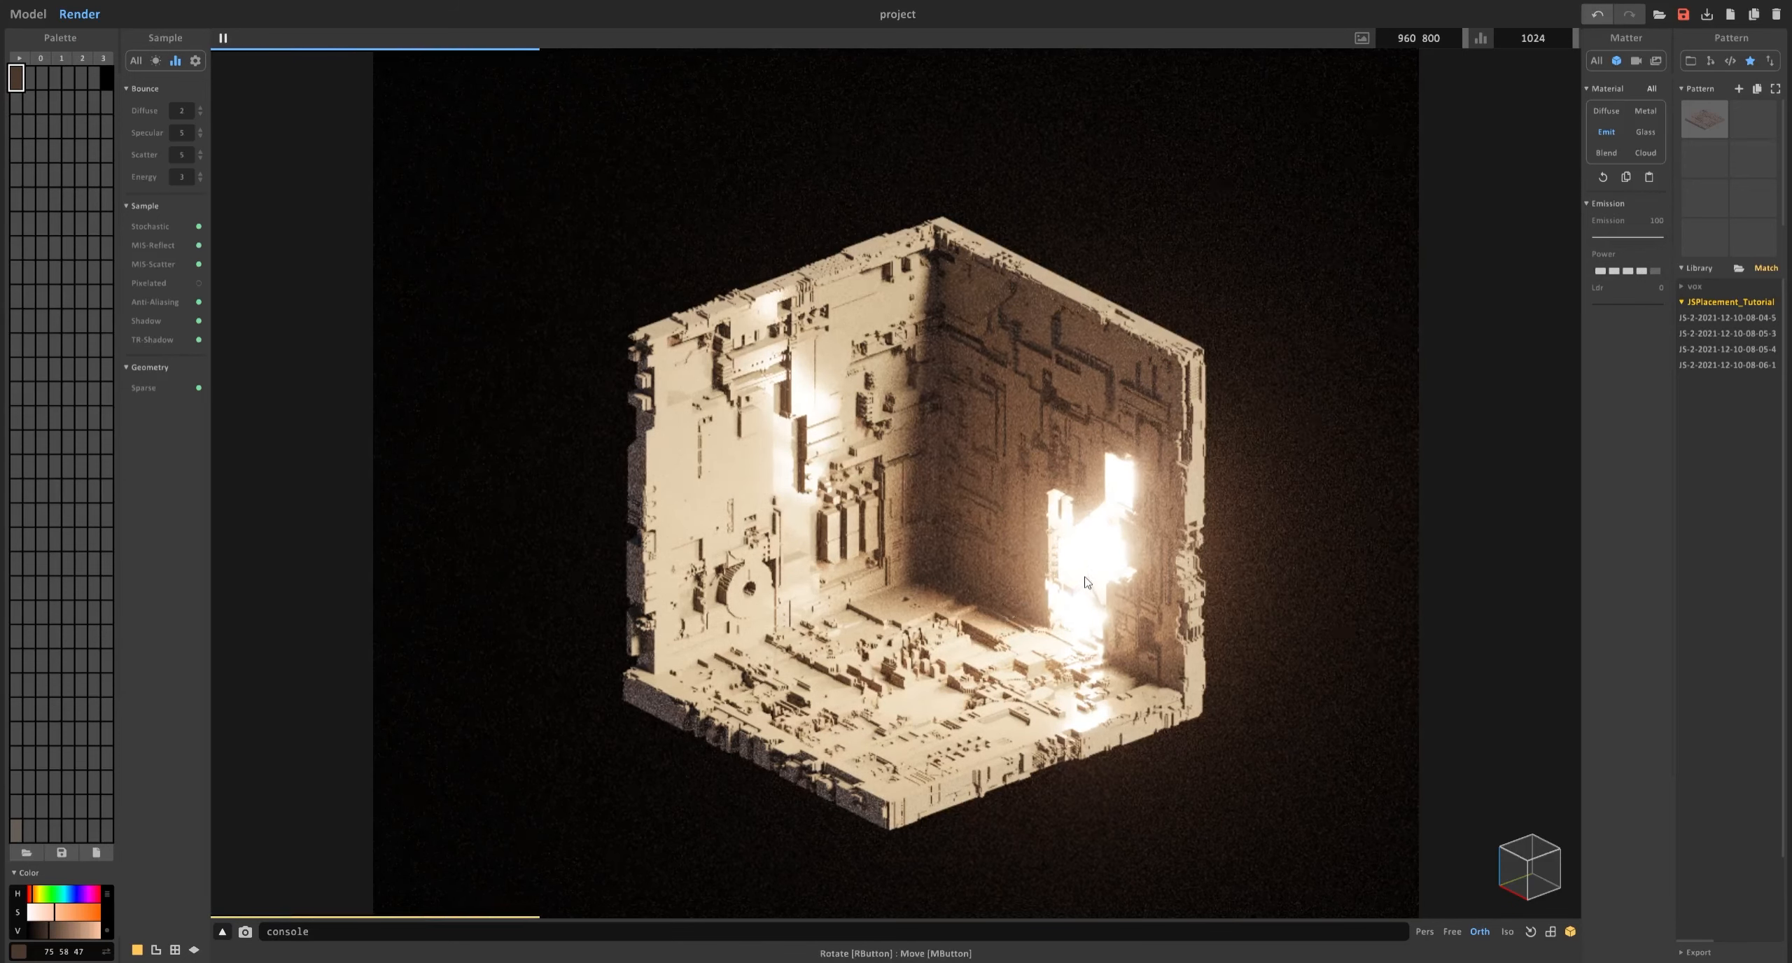
pyautogui.moveTo(1650, 237); pyautogui.dragTo(1633, 243)
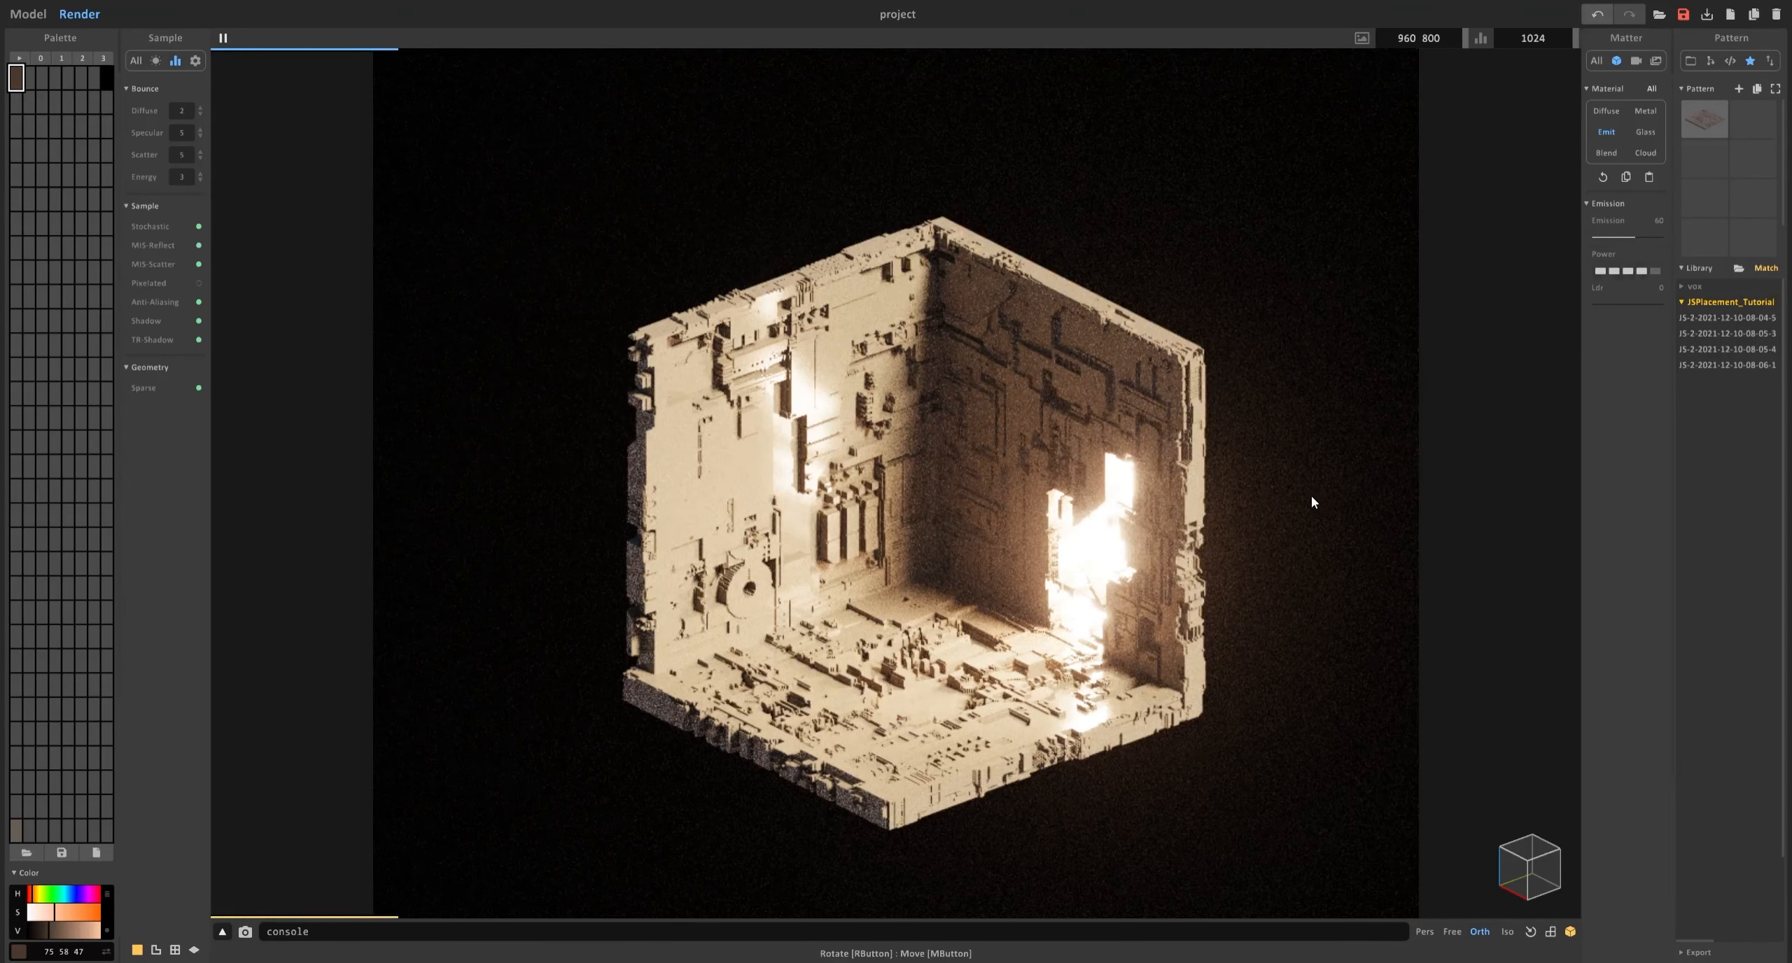
pyautogui.click(1635, 61)
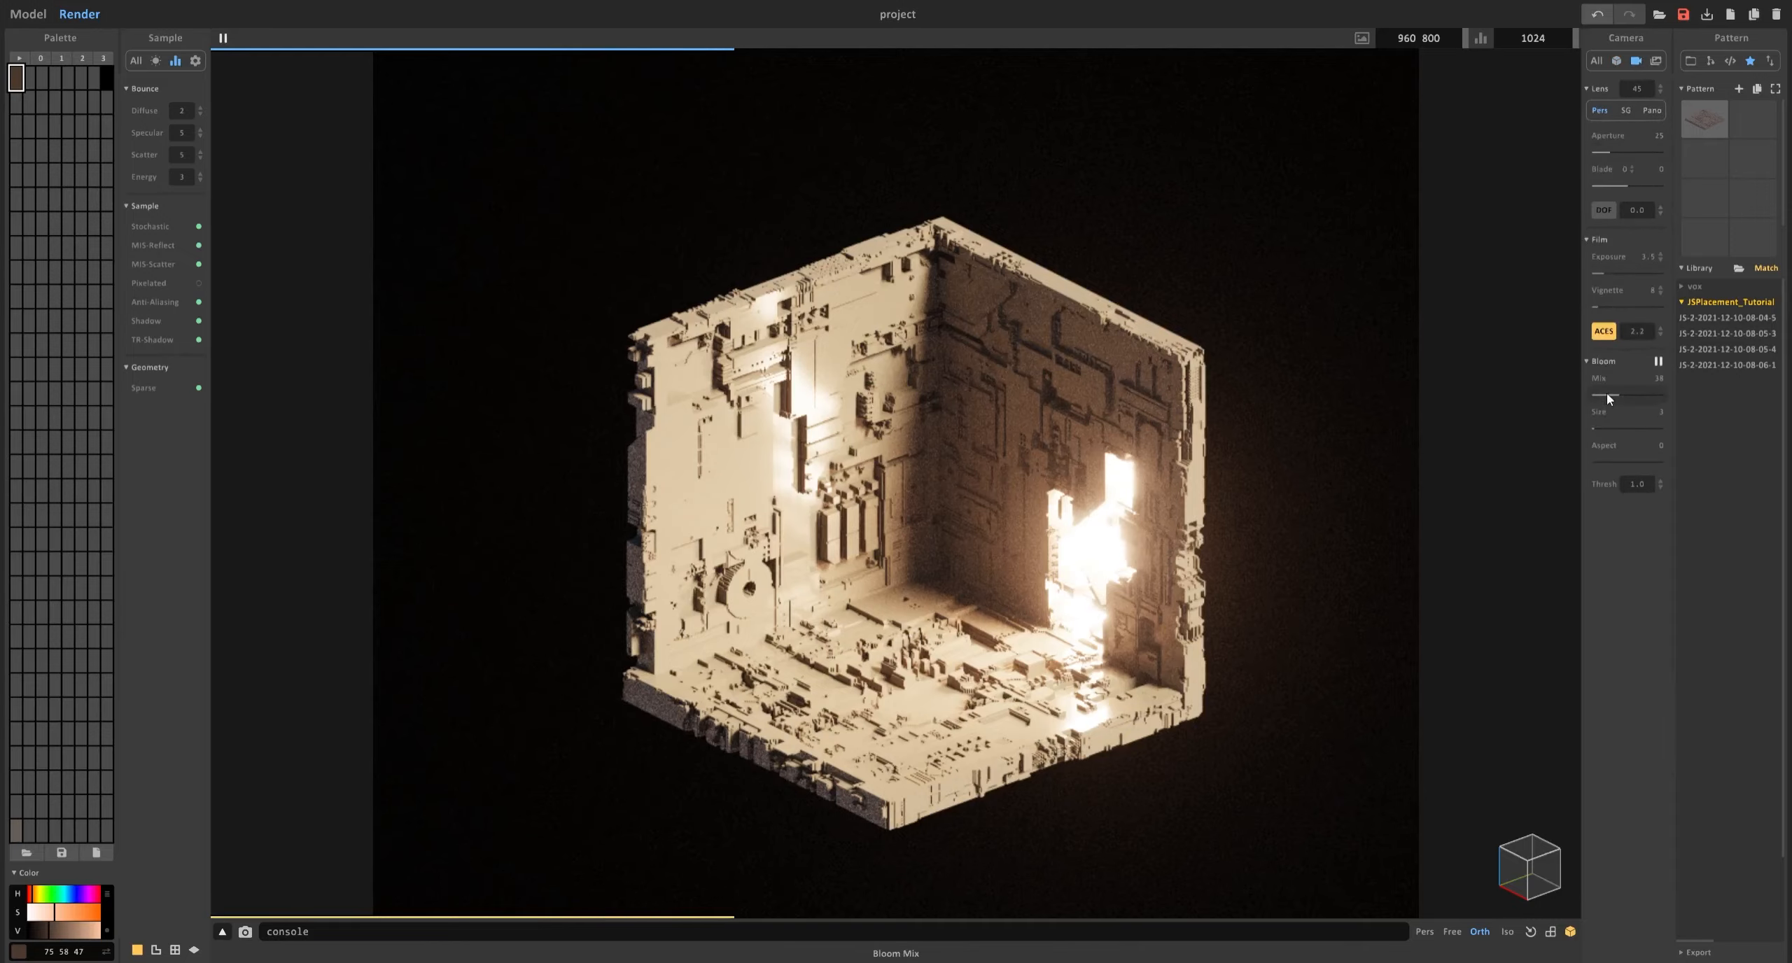
pyautogui.click(1598, 425)
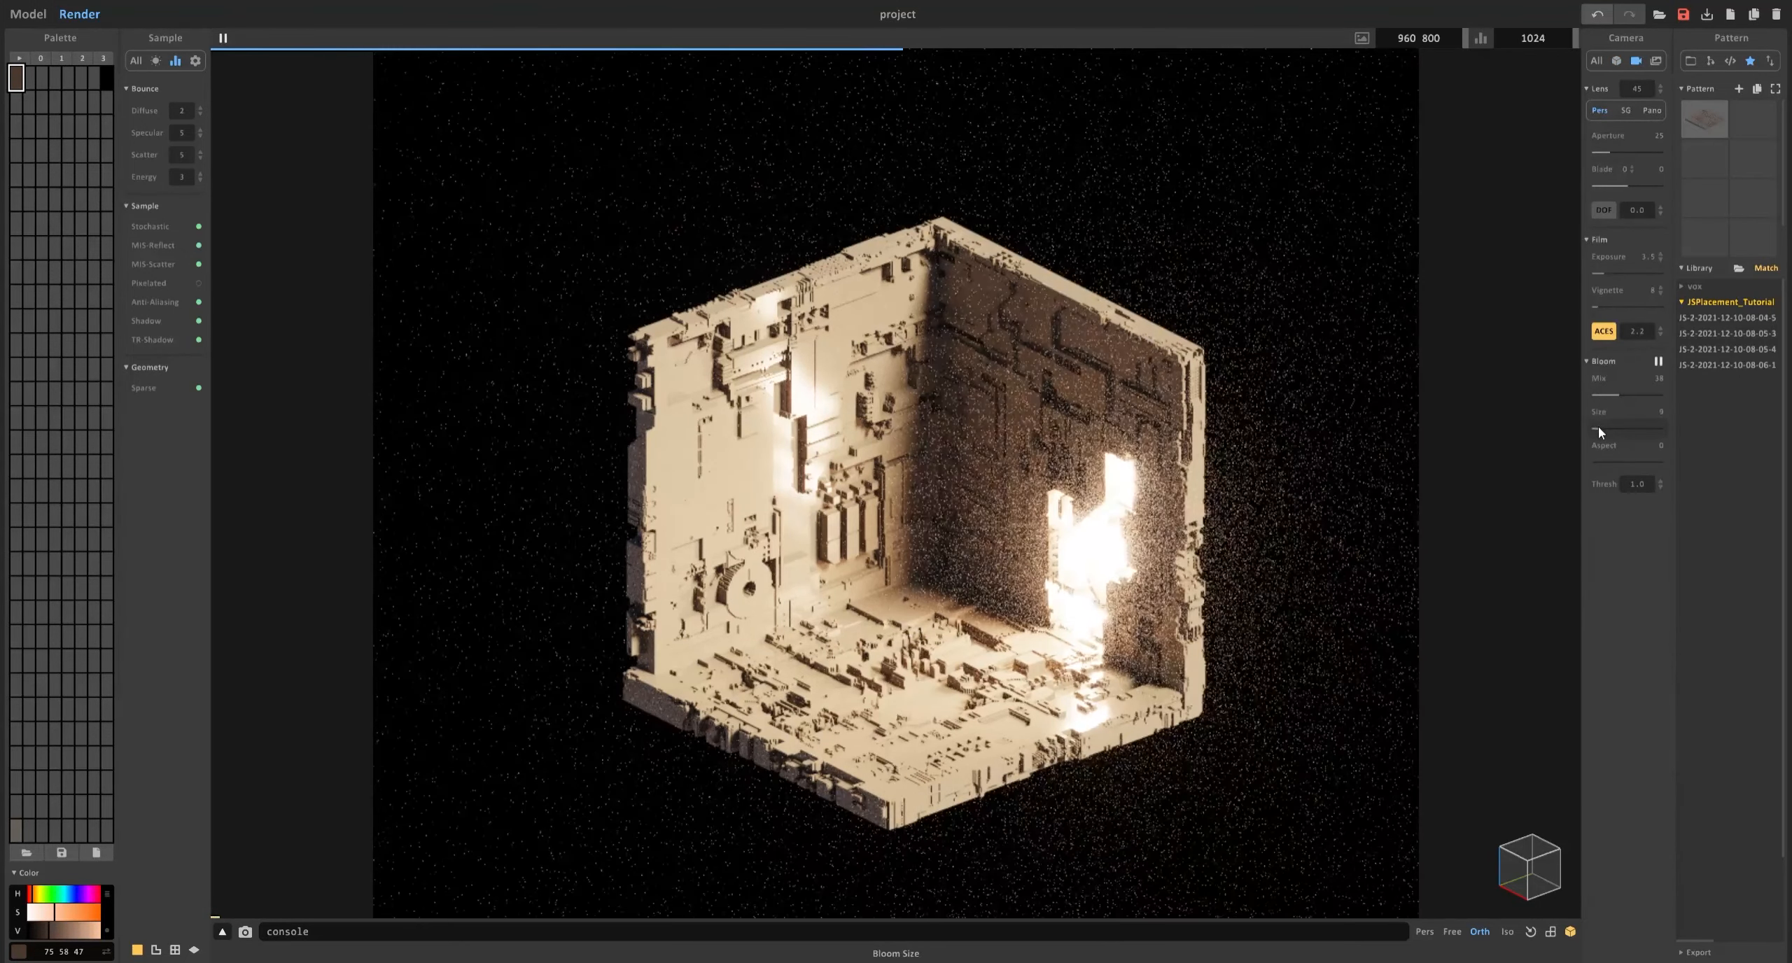
pyautogui.moveTo(1599, 428); pyautogui.dragTo(1599, 428)
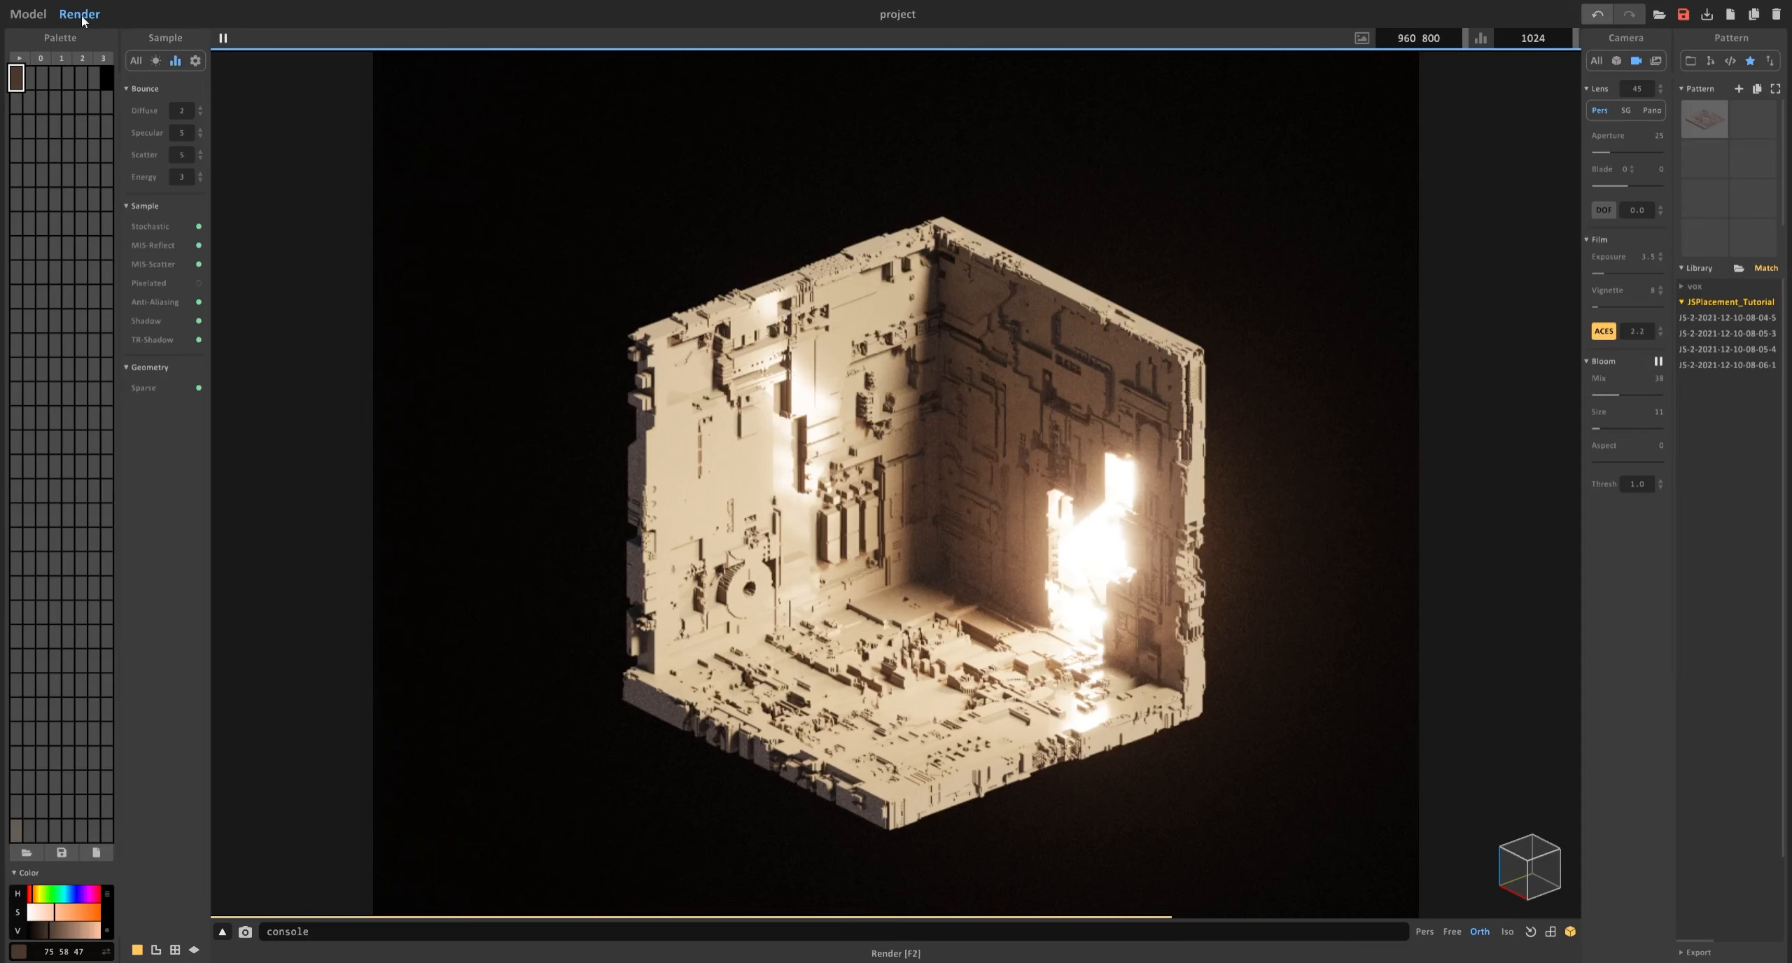
# Return to the model and paint small recesses in the room walls with the emissive brown palette colour, RGB 75 58 47.
pyautogui.click(28, 14)
pyautogui.click(29, 78)
pyautogui.click(16, 80)
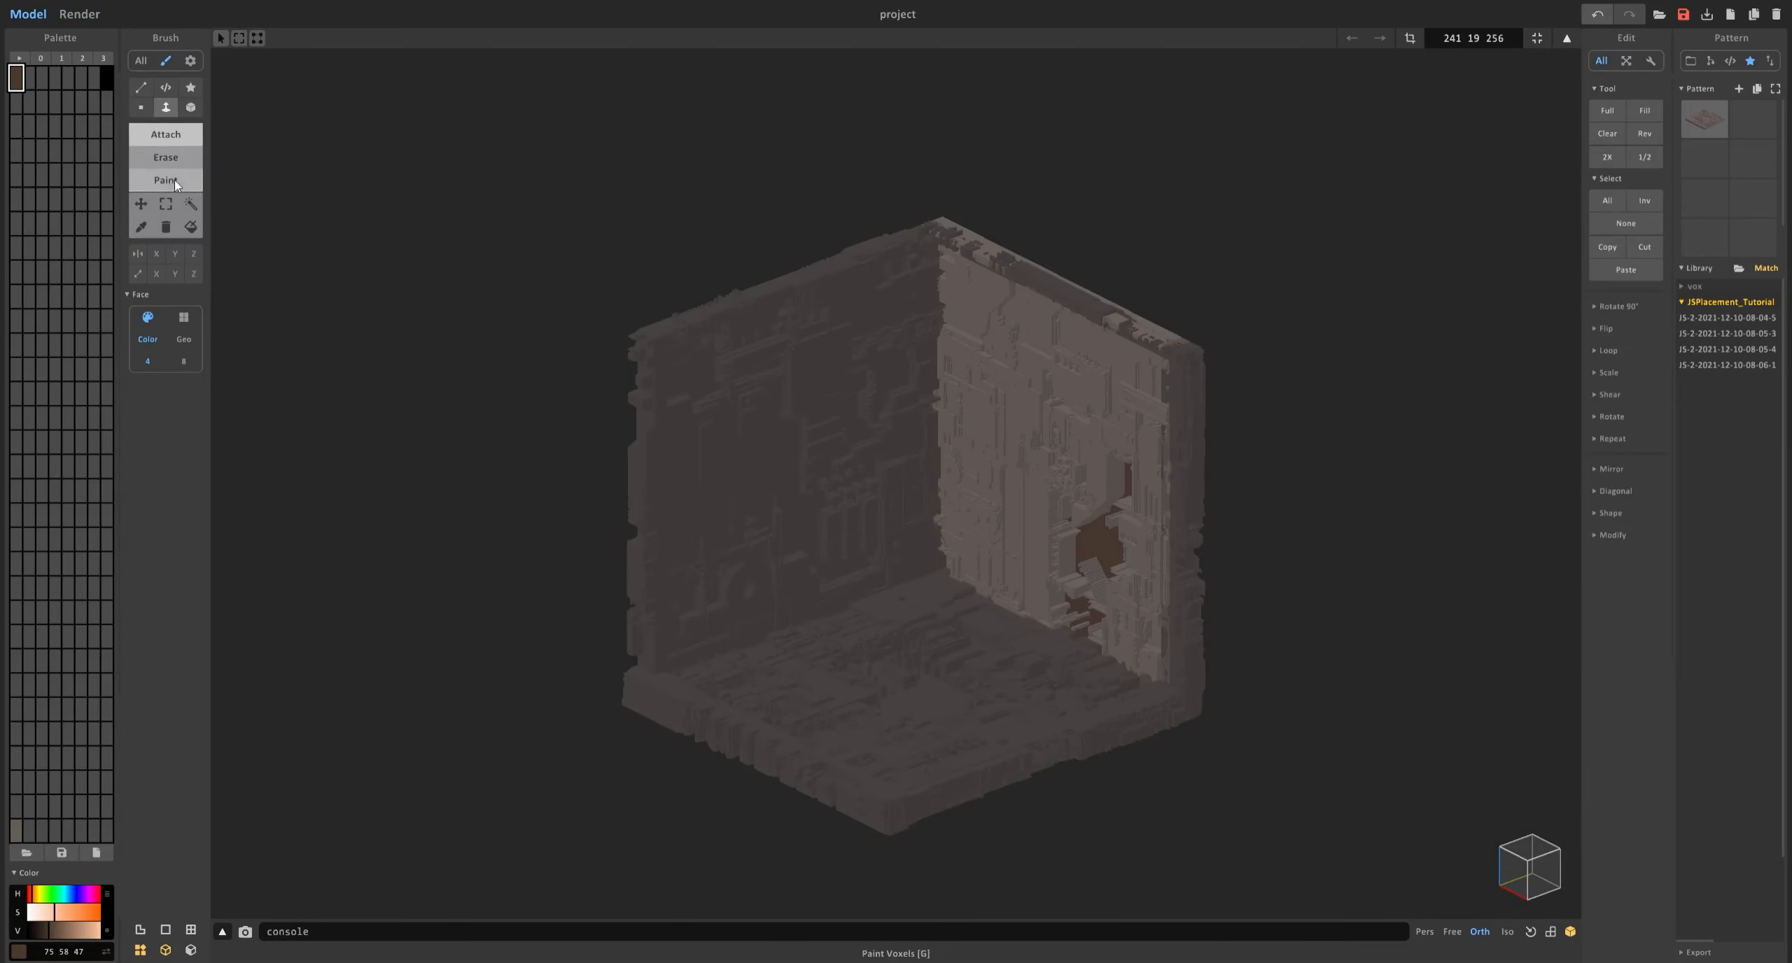
pyautogui.click(166, 180)
pyautogui.scroll(5, 1120, 385)
pyautogui.moveTo(1155, 399)
pyautogui.mouseDown(button='right')
pyautogui.moveTo(893, 268)
pyautogui.moveTo(777, 259)
pyautogui.mouseUp(button='right')
pyautogui.press('Tab')
pyautogui.doubleClick(752, 343)
pyautogui.moveTo(667, 358); pyautogui.dragTo(875, 336, button='right')
pyautogui.click(1198, 213)
# Paint the narrow recess near the upper edge of the left wall with the emissive brown colour.
pyautogui.moveTo(969, 263); pyautogui.dragTo(889, 308, button='right')
pyautogui.moveTo(882, 602); pyautogui.dragTo(865, 339, button='middle')
pyautogui.scroll(1, 868, 345)
pyautogui.moveTo(746, 568)
pyautogui.mouseDown(button='middle')
pyautogui.moveTo(648, 765)
pyautogui.moveTo(651, 831)
pyautogui.mouseUp(button='middle')
pyautogui.moveTo(854, 499); pyautogui.dragTo(915, 518, button='right')
pyautogui.click(166, 158)
pyautogui.click(769, 208)
pyautogui.click(166, 181)
pyautogui.click(768, 207)
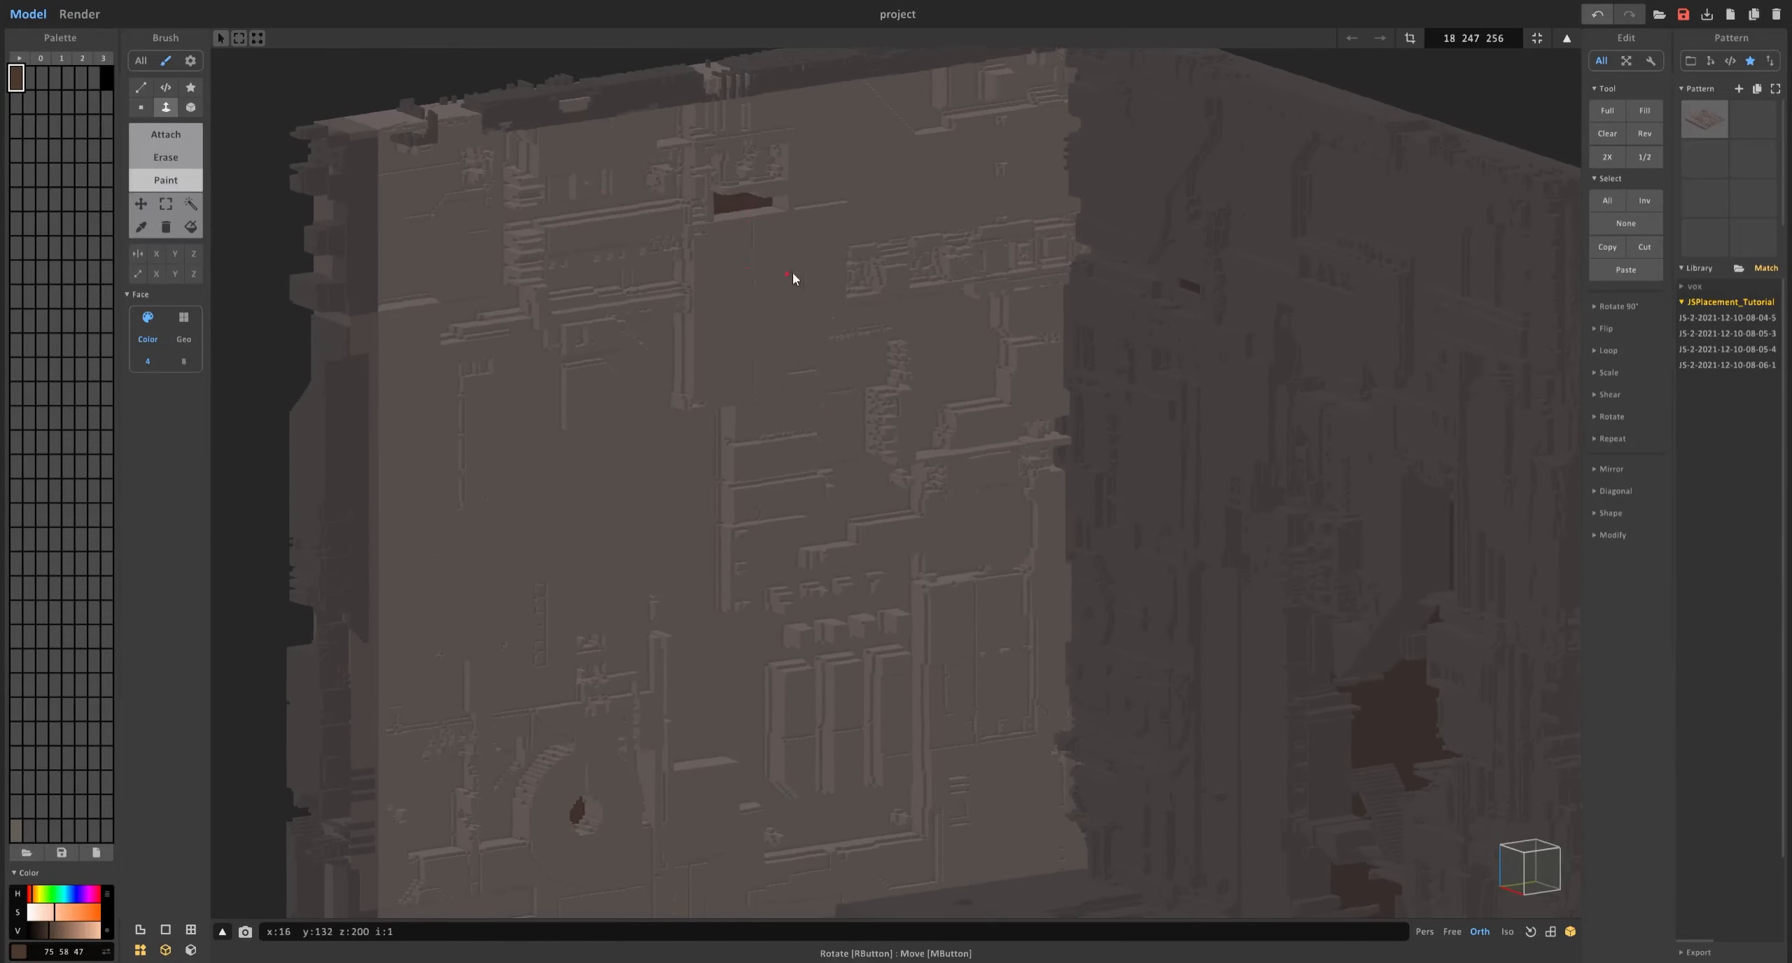
# Paint the thin slots in the right wall with the emissive colour and check them in the render.
pyautogui.press('Tab')
pyautogui.doubleClick(868, 329)
pyautogui.click(166, 157)
pyautogui.moveTo(792, 272)
pyautogui.mouseDown(button='right')
pyautogui.moveTo(671, 280)
pyautogui.moveTo(831, 249)
pyautogui.moveTo(959, 508)
pyautogui.mouseUp(button='right')
pyautogui.click(915, 298)
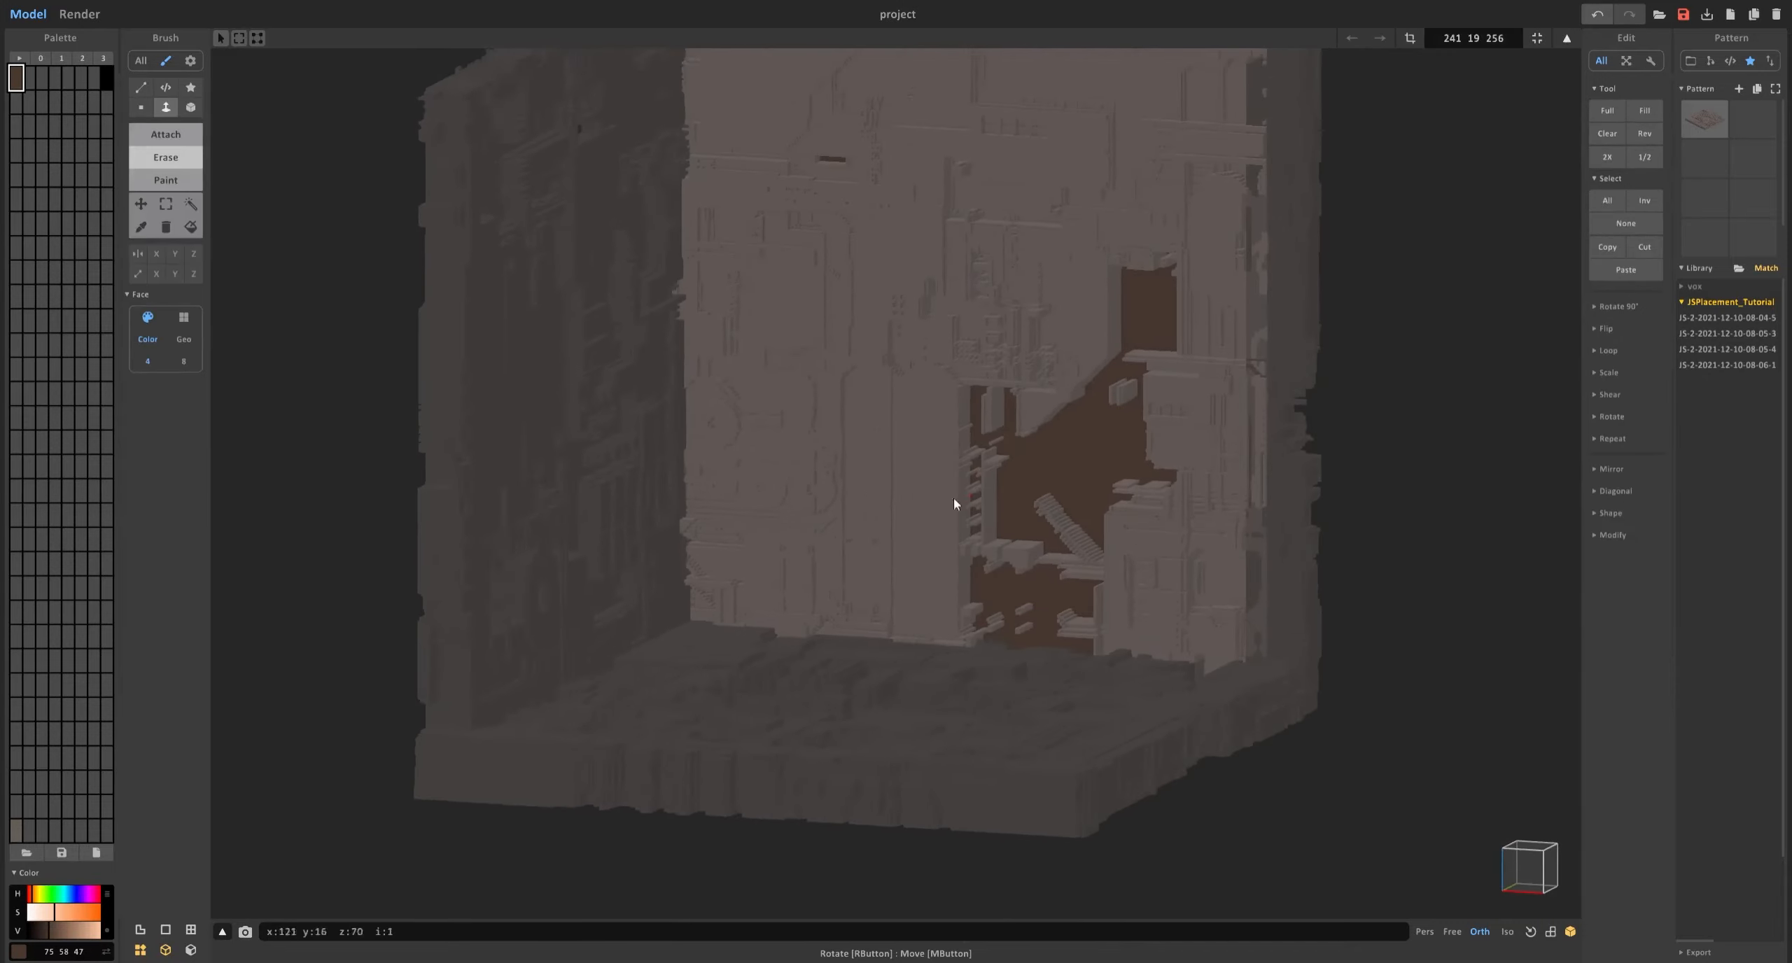
pyautogui.scroll(3, 844, 448)
pyautogui.scroll(-5, 868, 518)
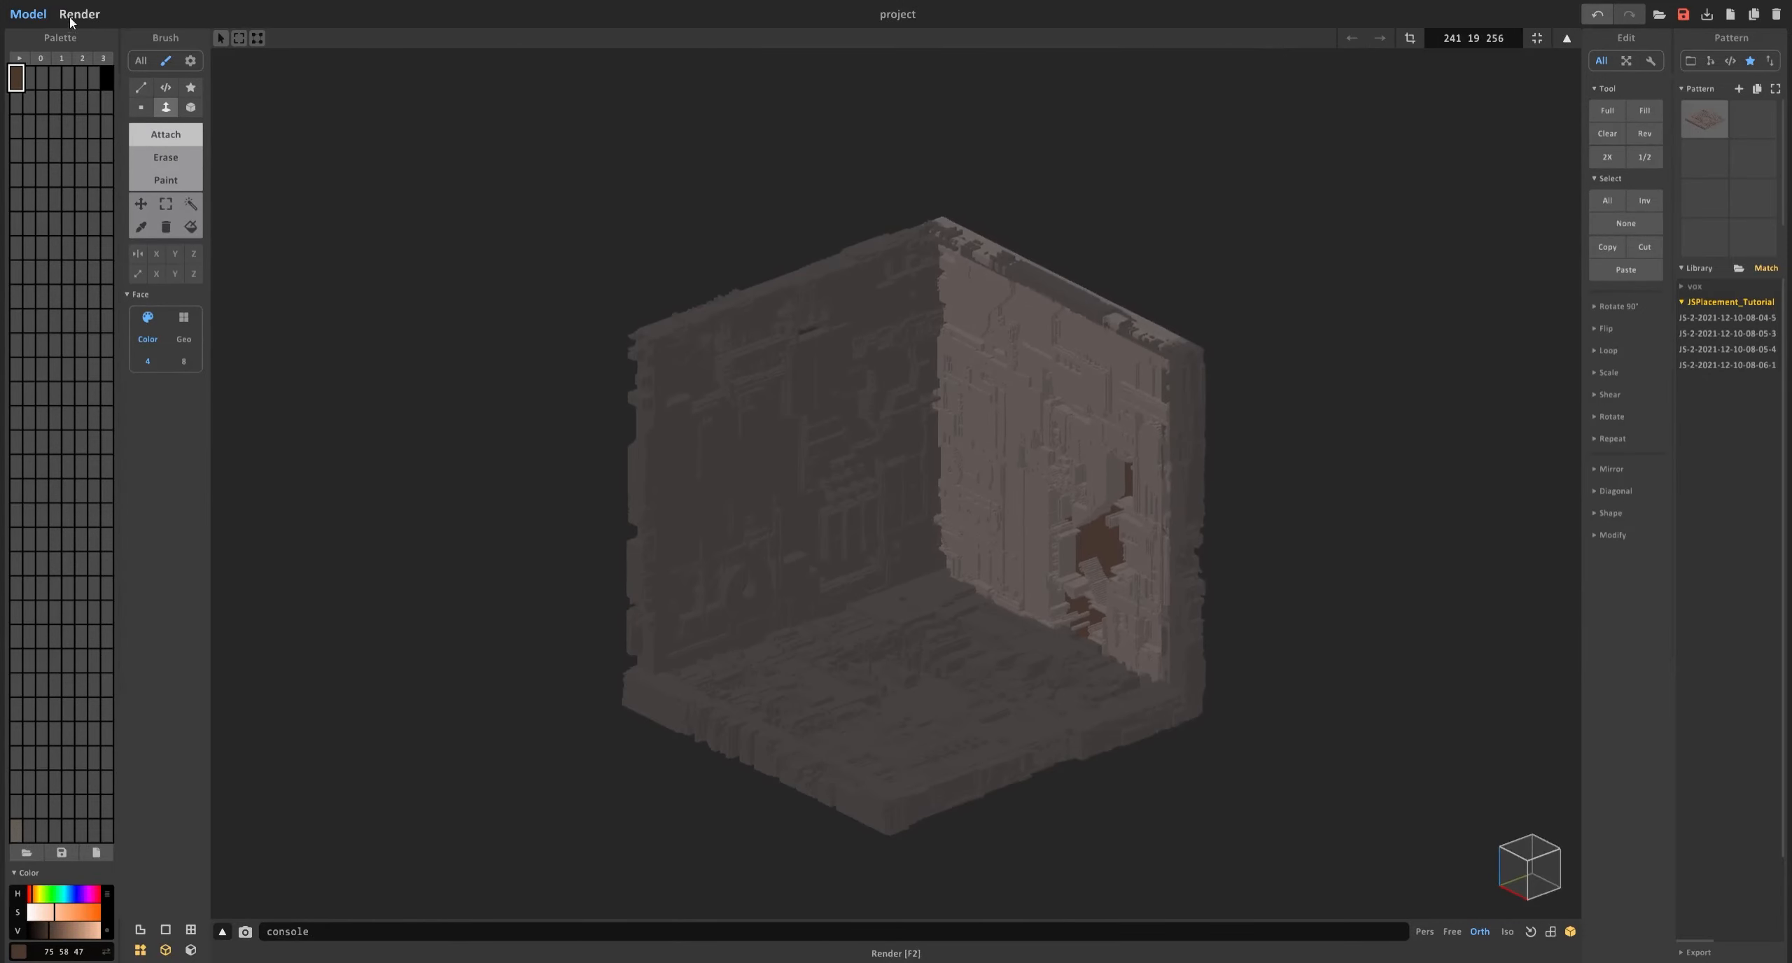
pyautogui.click(79, 14)
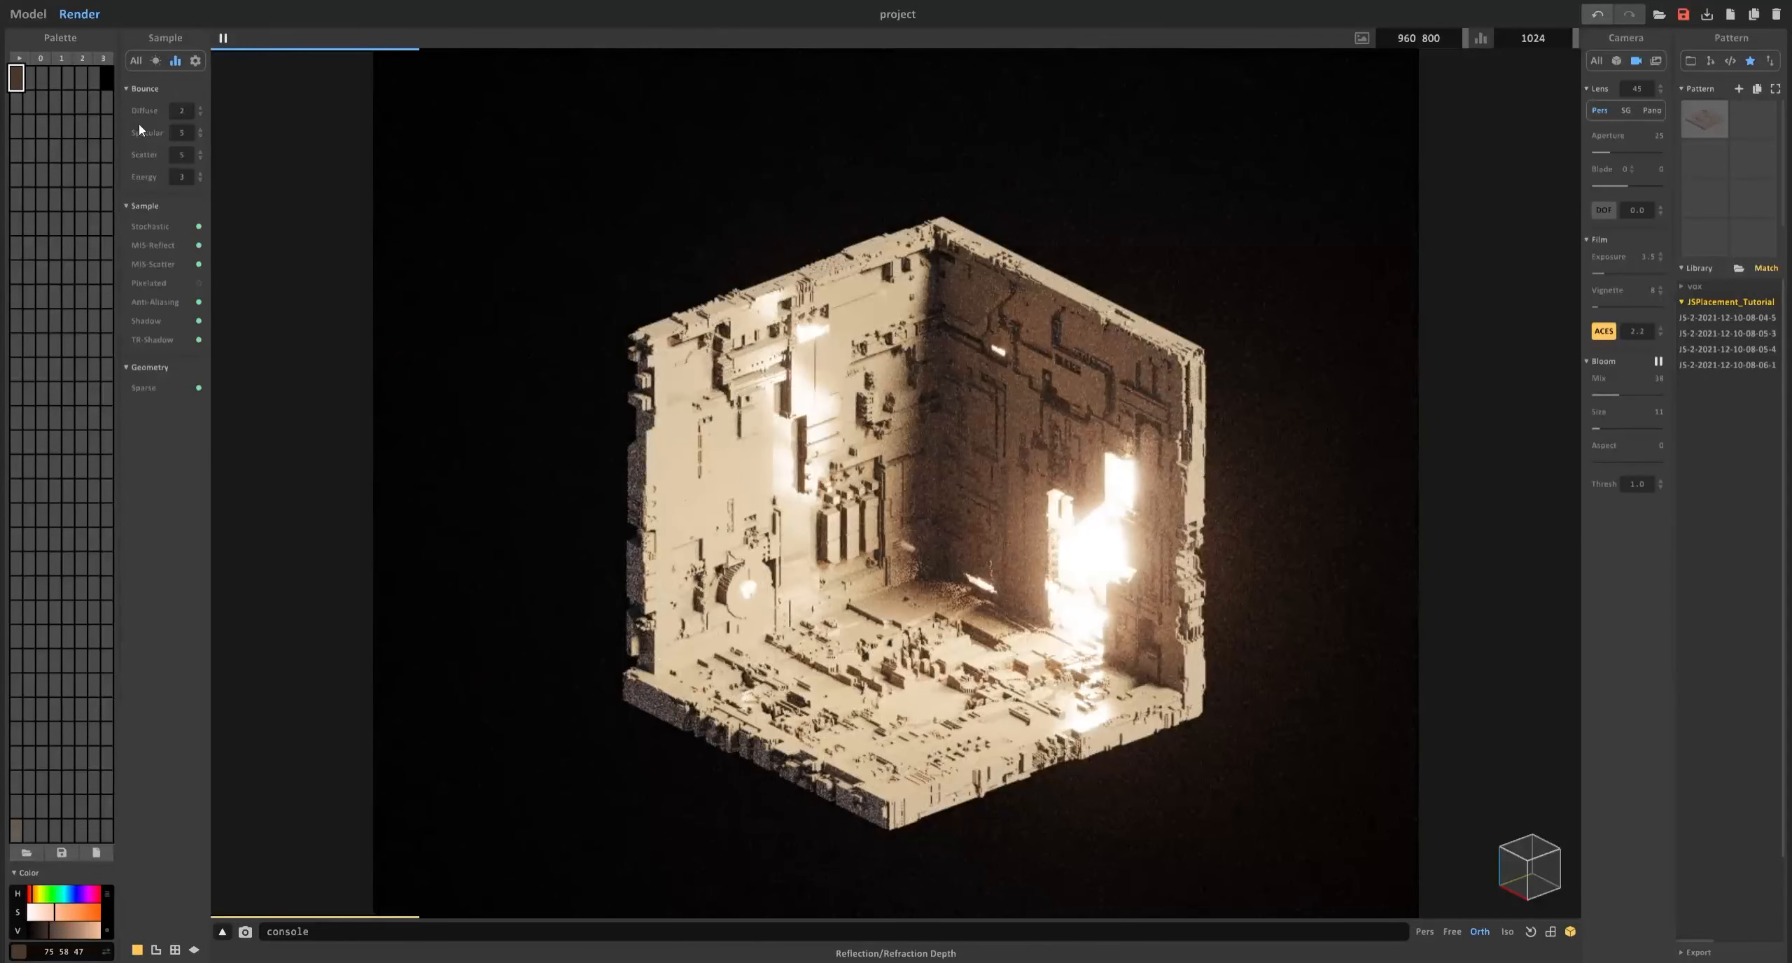
# Try lighting the vertical slot between the lower panels of the left wall and preview it in the render.
pyautogui.click(28, 14)
pyautogui.click(155, 177)
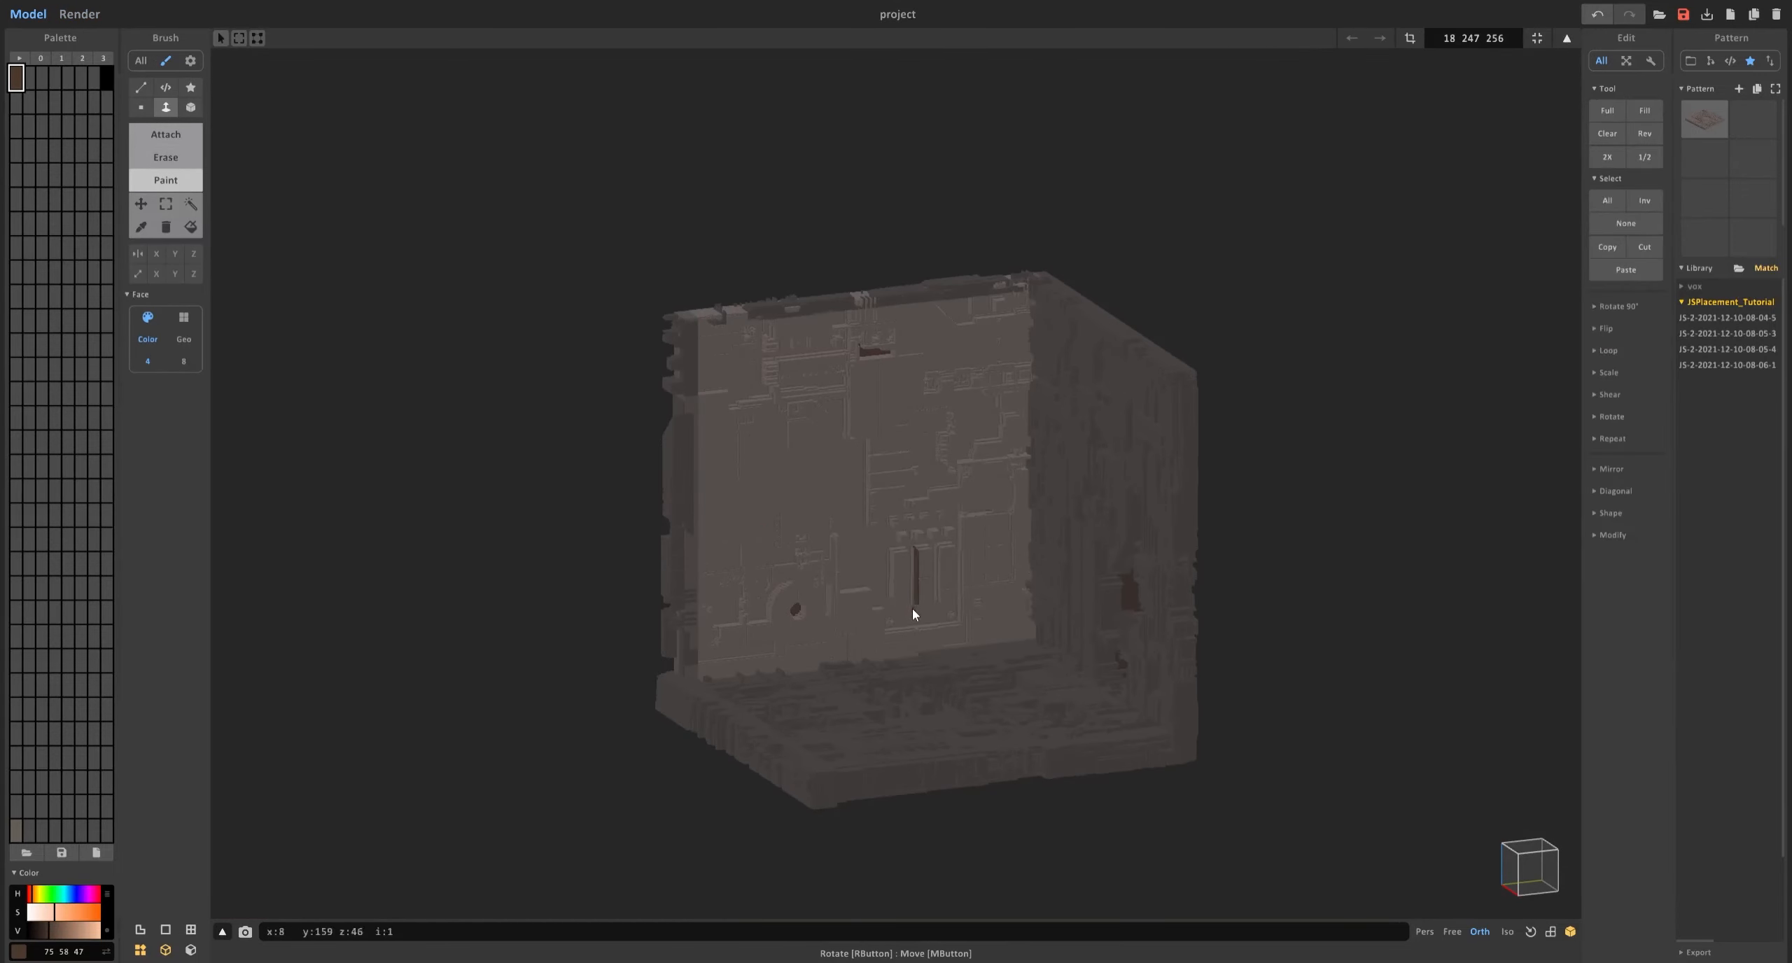
pyautogui.click(79, 14)
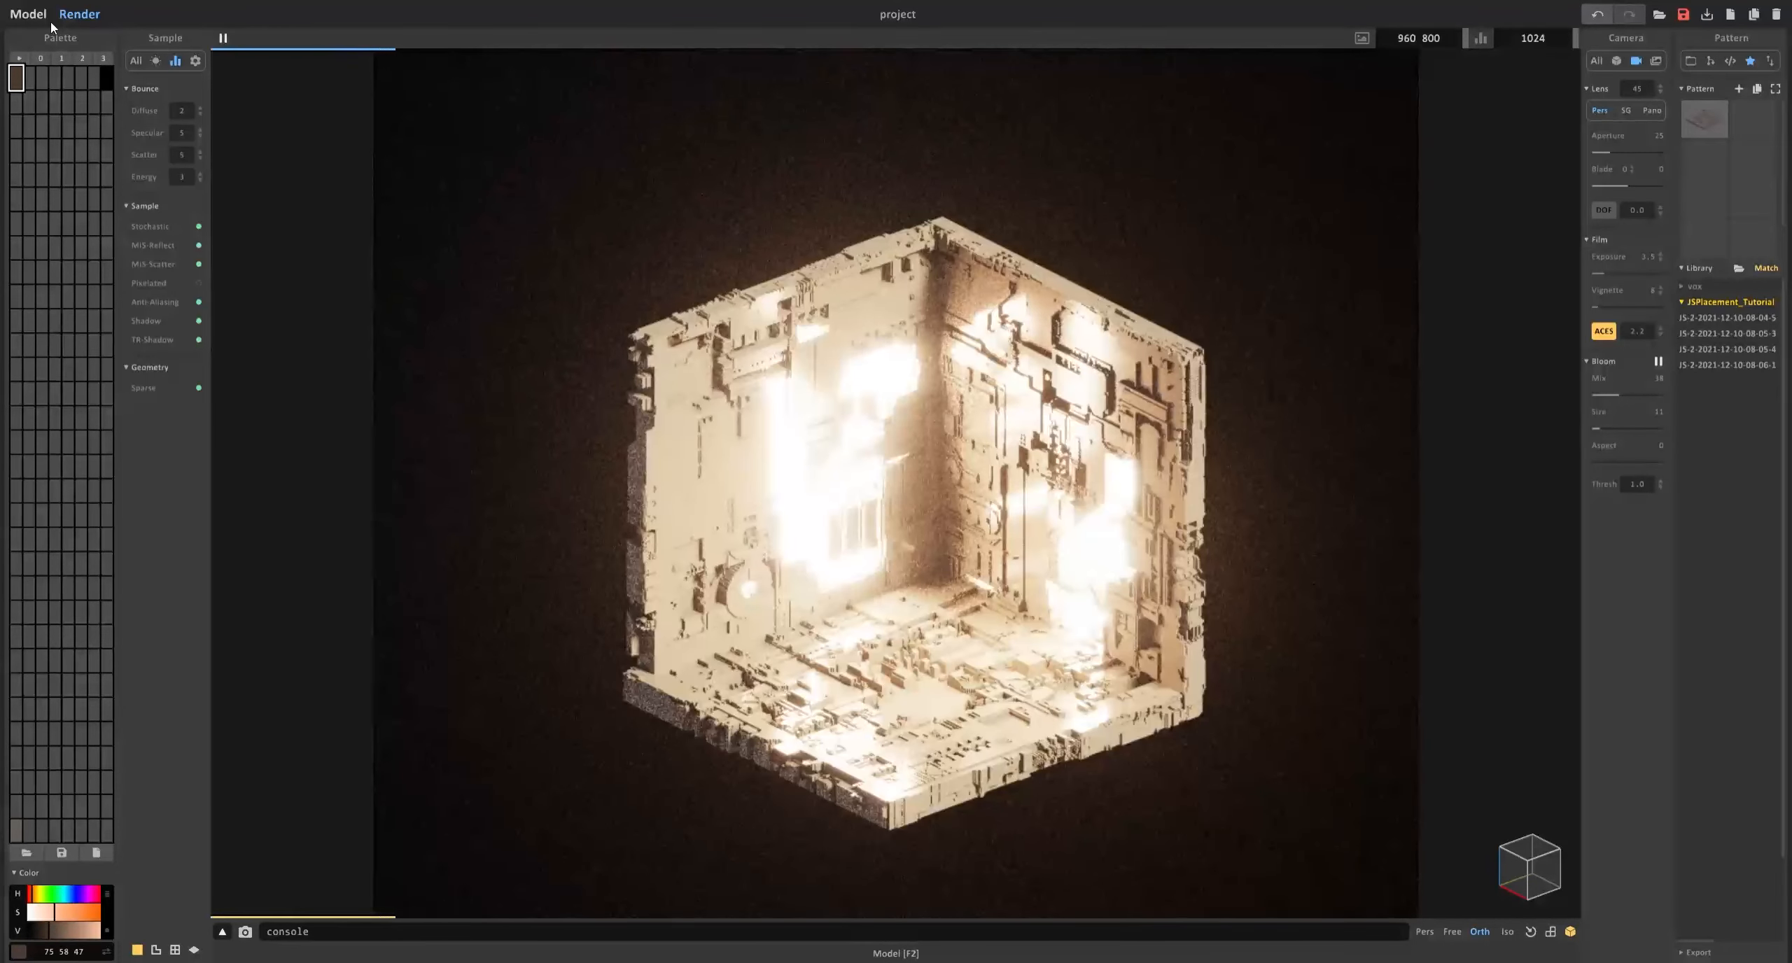
pyautogui.click(28, 14)
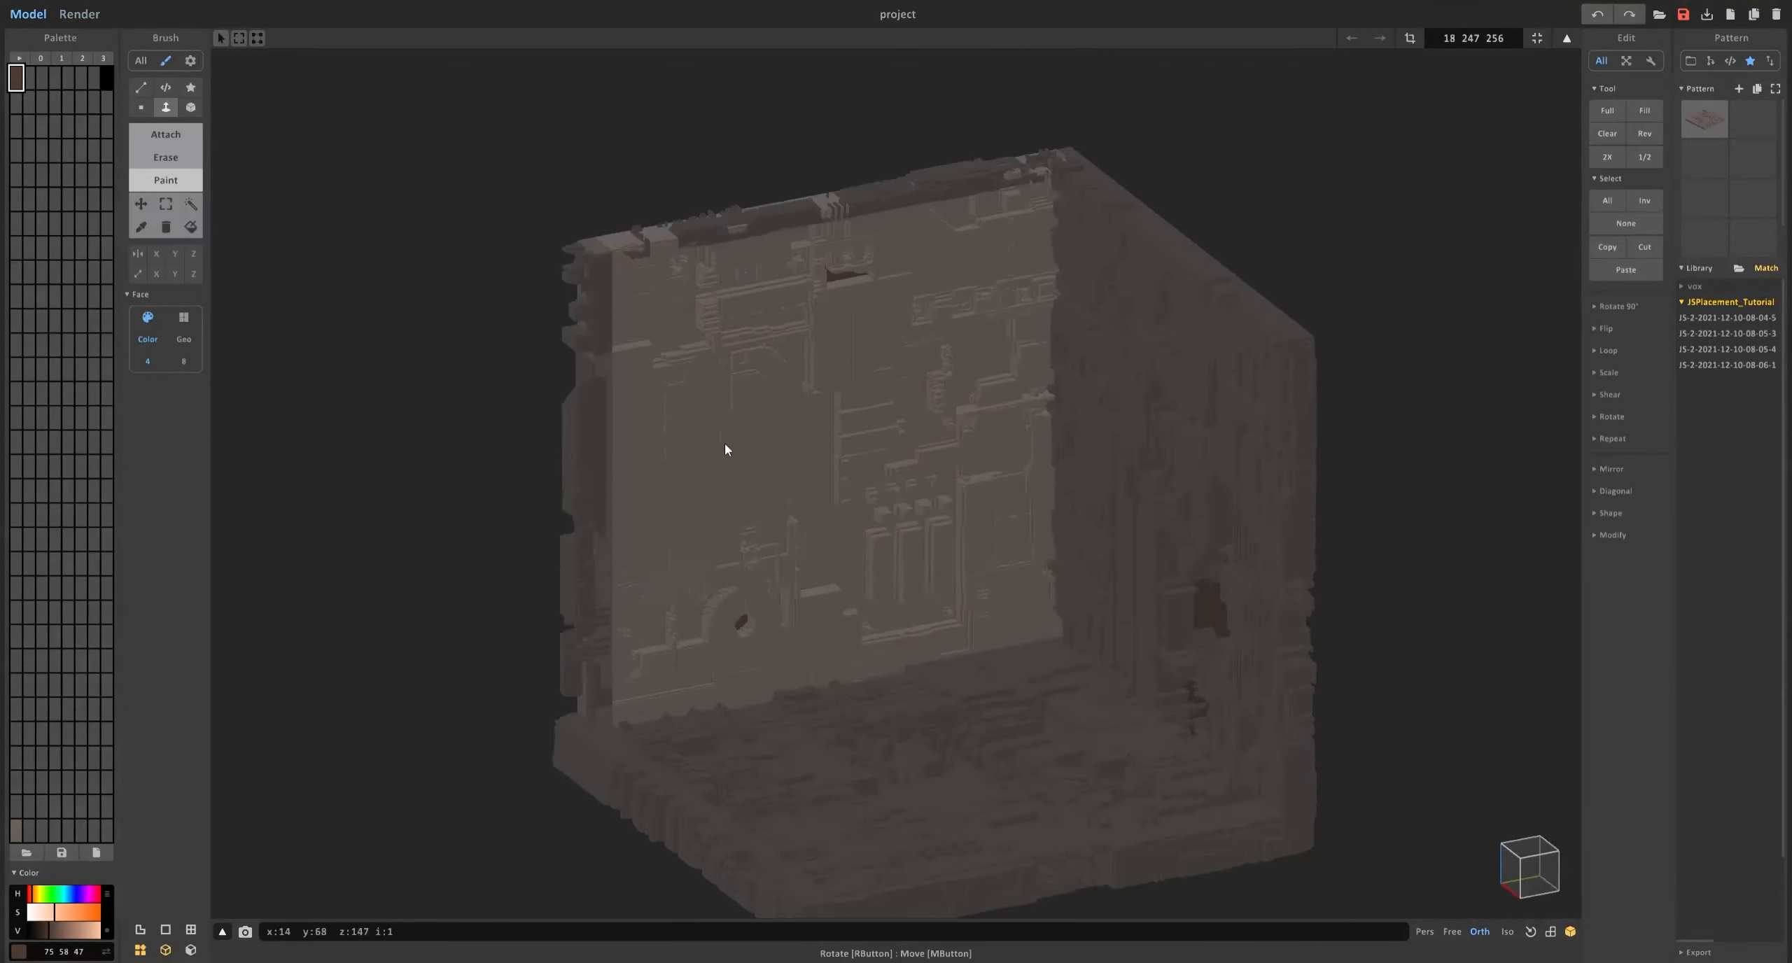
# Paint the tall rectangular recess beside the room's inner corner on the left wall with the emissive colour and render it.
pyautogui.scroll(3, 725, 443)
pyautogui.scroll(-5, 834, 481)
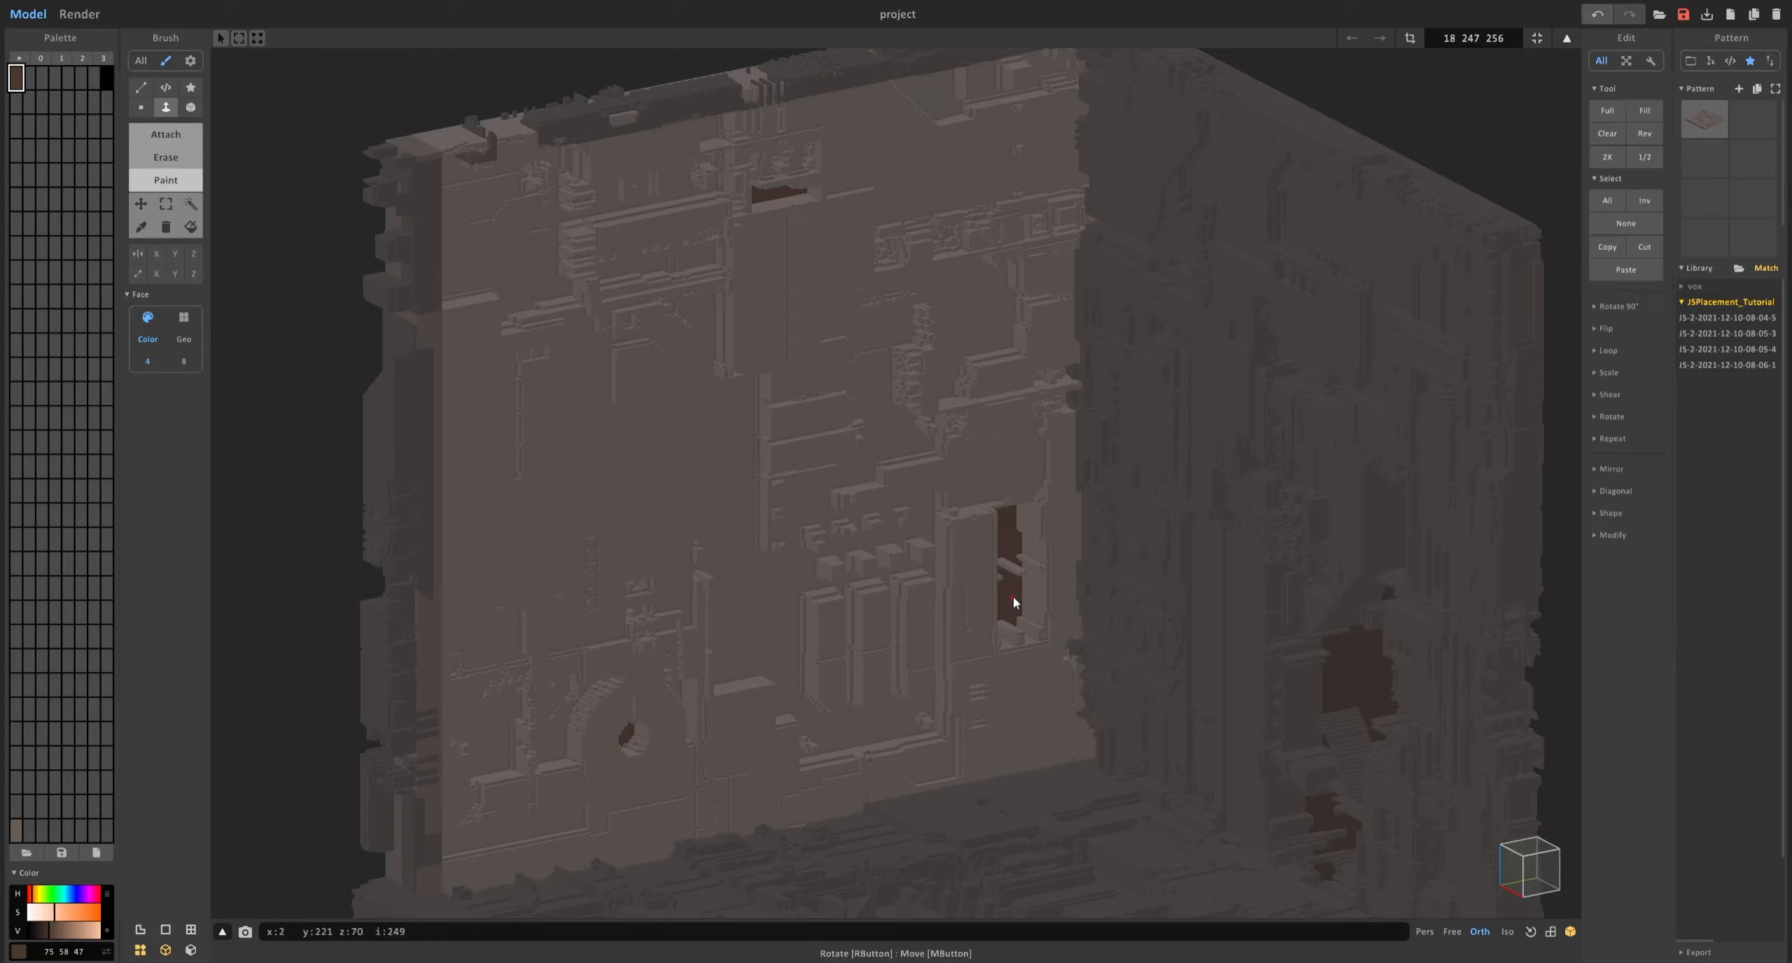
pyautogui.click(79, 14)
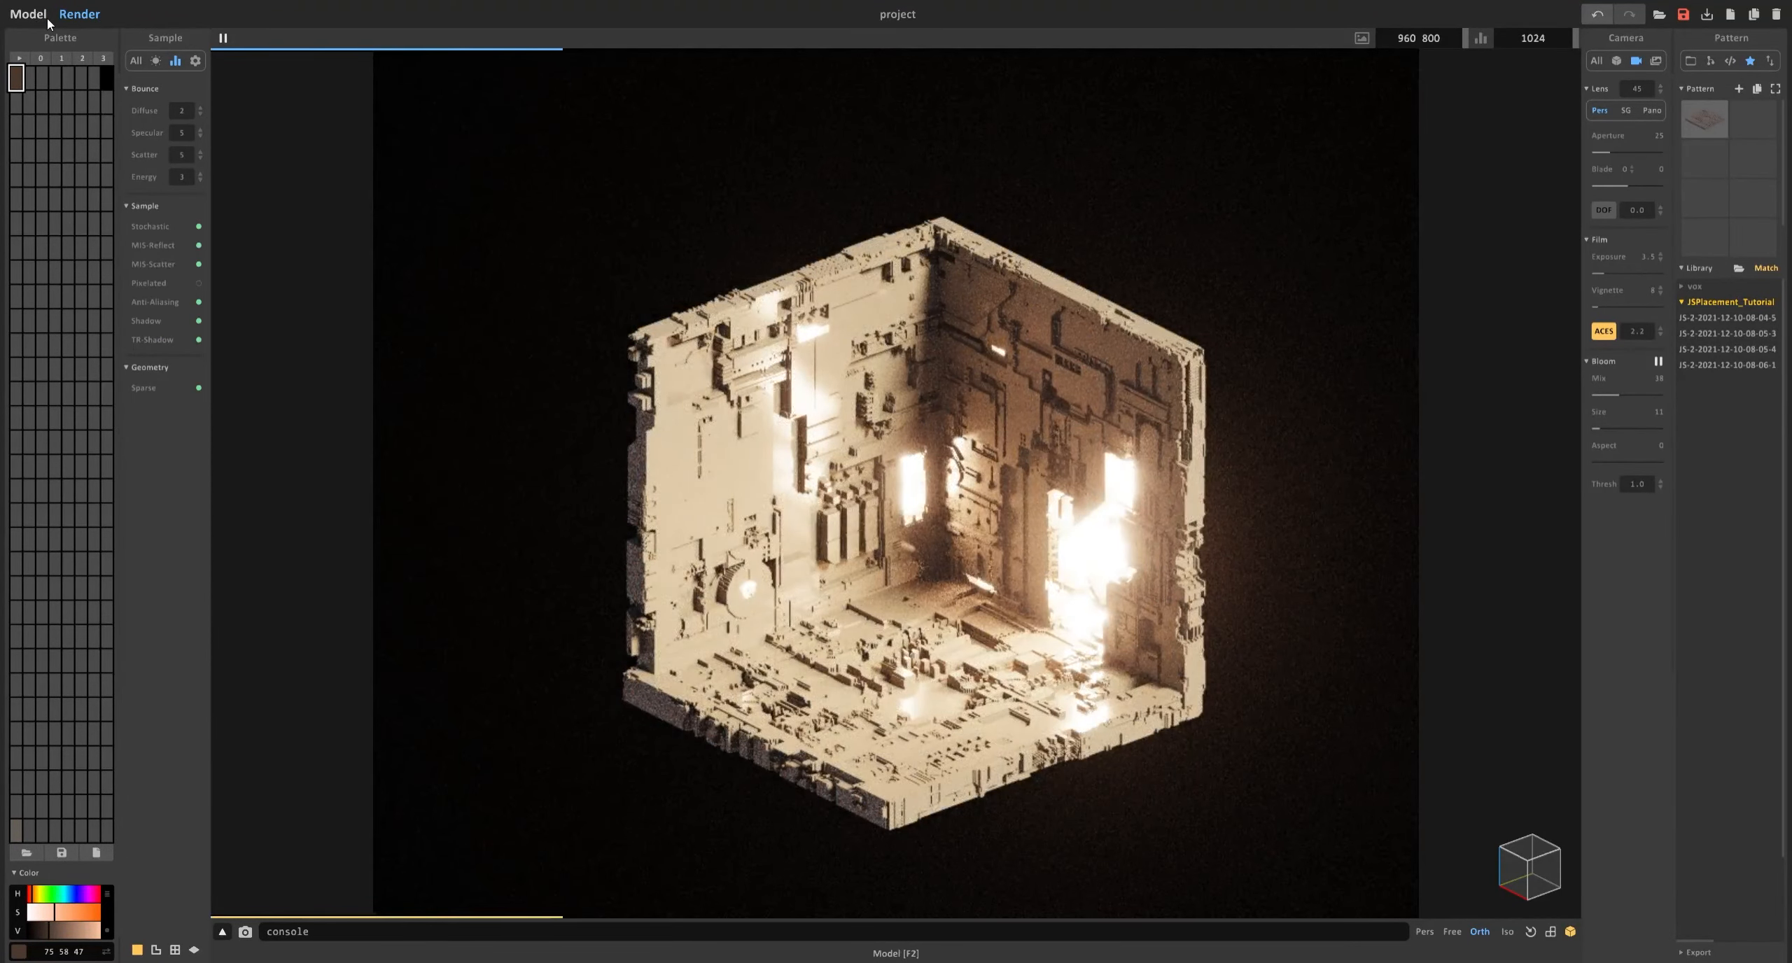
# Try lighting a square area at the outer upper corner of the left wall and preview it in the render.
pyautogui.click(28, 14)
pyautogui.click(79, 14)
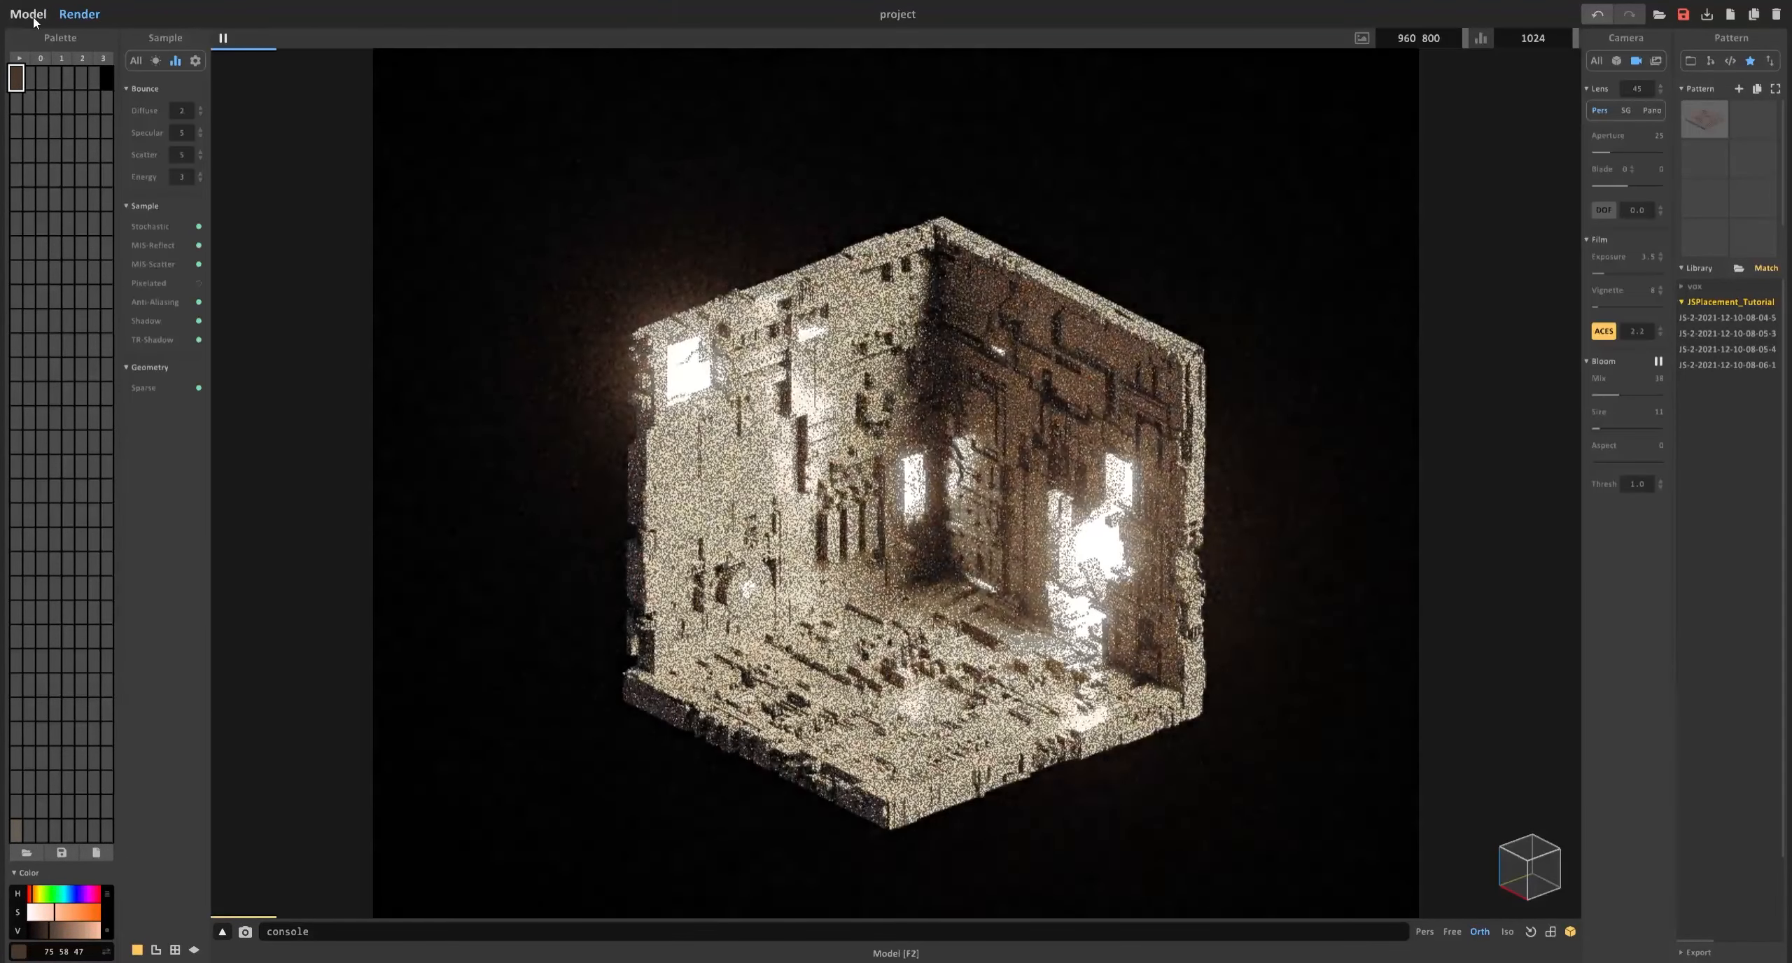
pyautogui.click(28, 14)
# Try erasing the connected flat surface in the middle of the left wall, and undo the erase.
pyautogui.moveTo(798, 364); pyautogui.dragTo(720, 299, button='right')
pyautogui.scroll(8, 719, 300)
pyautogui.click(166, 157)
pyautogui.click(756, 428)
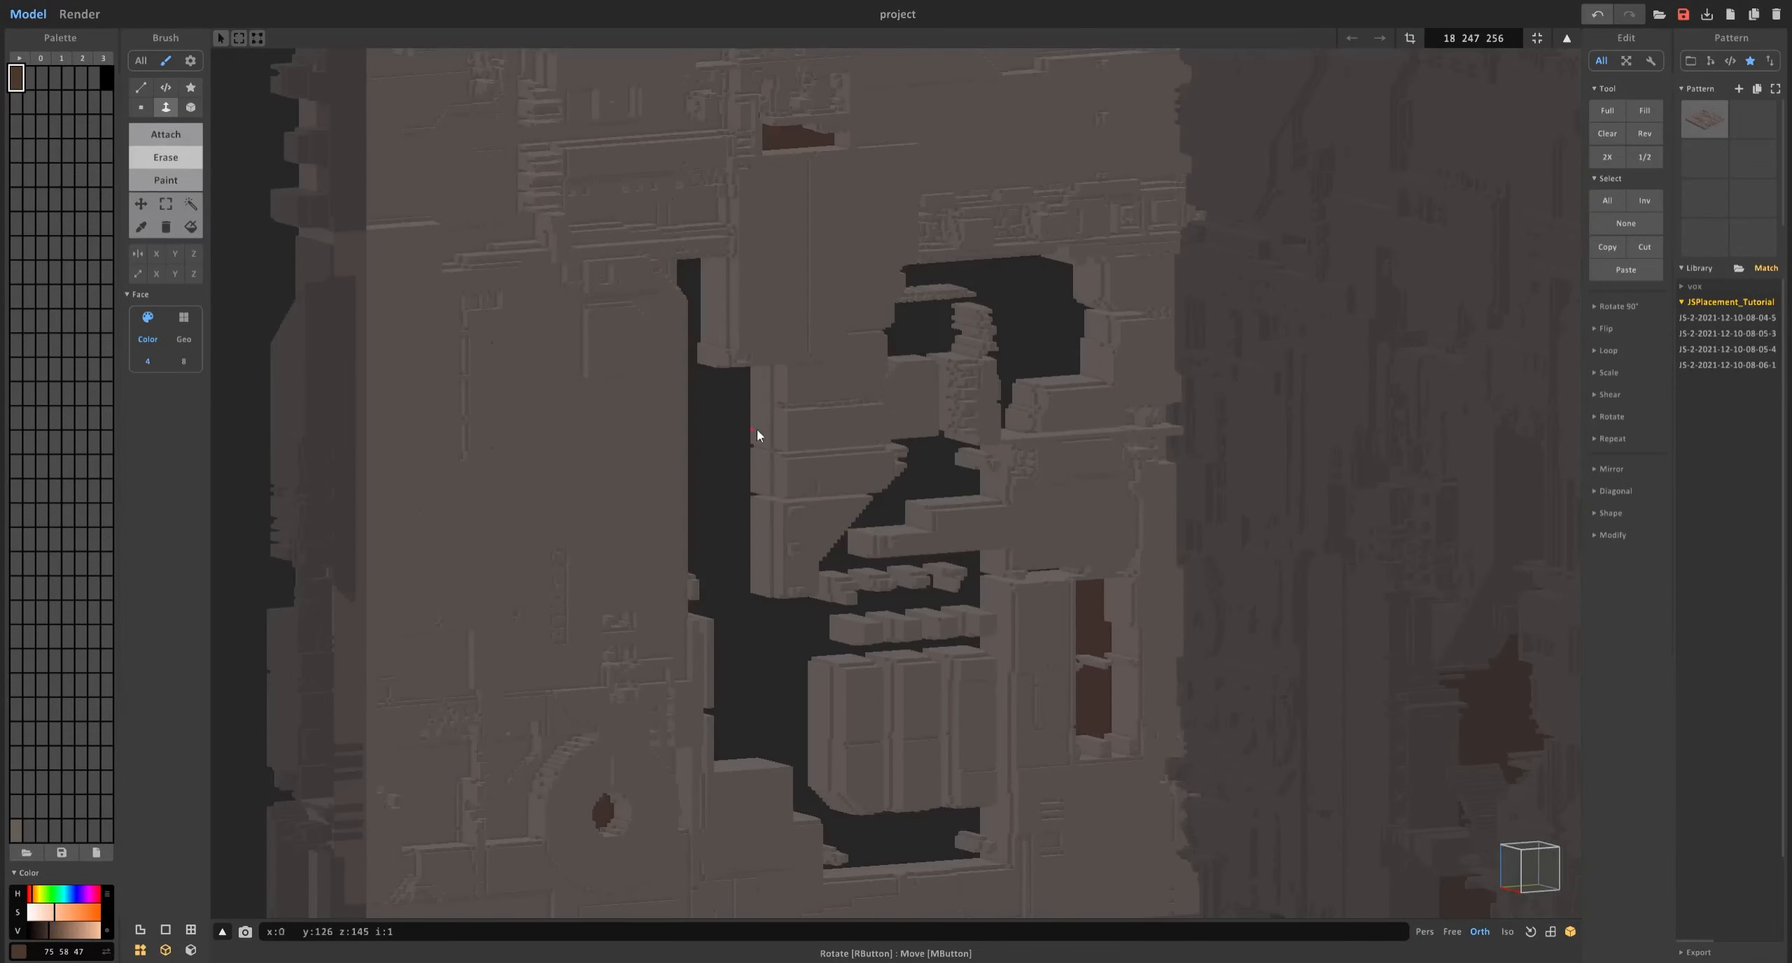
pyautogui.hotkey('ctrl', 'z')
# Paint the triangular recess at the left wall's upper edge near the inner corner with the emissive colour and render it.
pyautogui.scroll(-2, 861, 364)
pyautogui.moveTo(861, 357); pyautogui.dragTo(942, 379, button='right')
pyautogui.click(884, 173)
pyautogui.click(166, 180)
pyautogui.moveTo(685, 294)
pyautogui.mouseDown(button='right')
pyautogui.moveTo(542, 243)
pyautogui.moveTo(672, 328)
pyautogui.mouseUp(button='right')
pyautogui.scroll(-6, 672, 329)
pyautogui.click(79, 14)
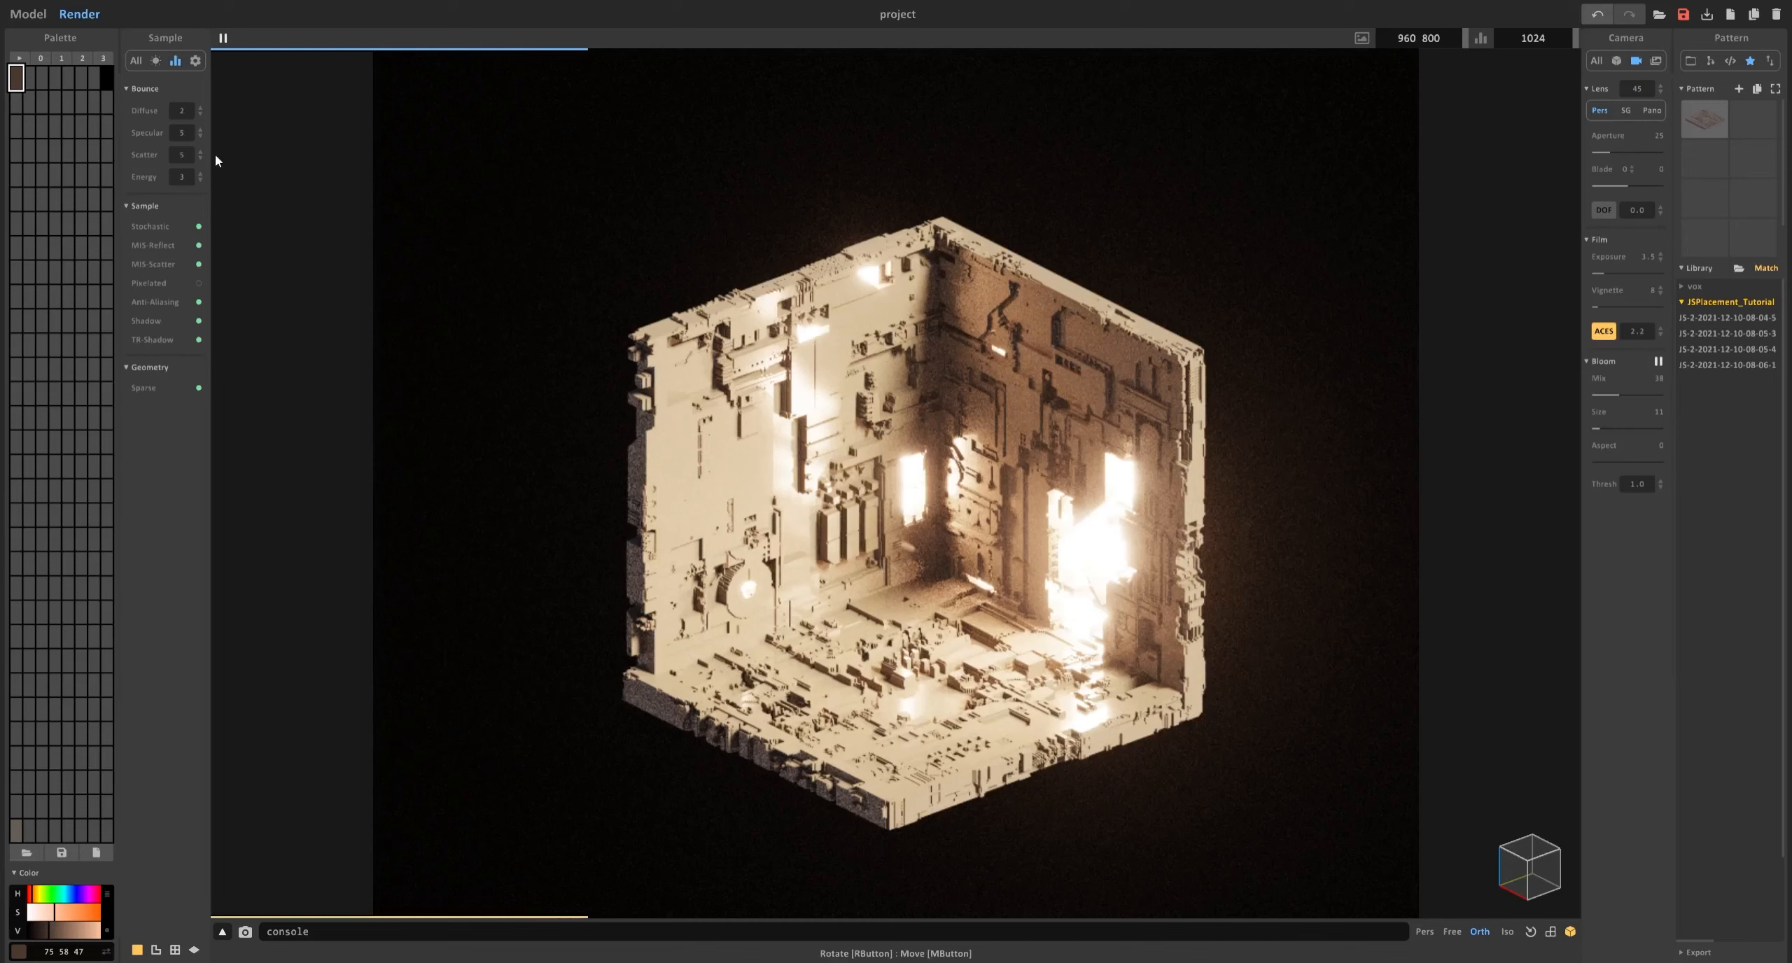
# Paint the notch at the outer upper corner of the left wall with the emissive colour, undoing the first attempt.
pyautogui.click(28, 14)
pyautogui.moveTo(514, 207); pyautogui.dragTo(417, 160, button='right')
pyautogui.scroll(5, 420, 161)
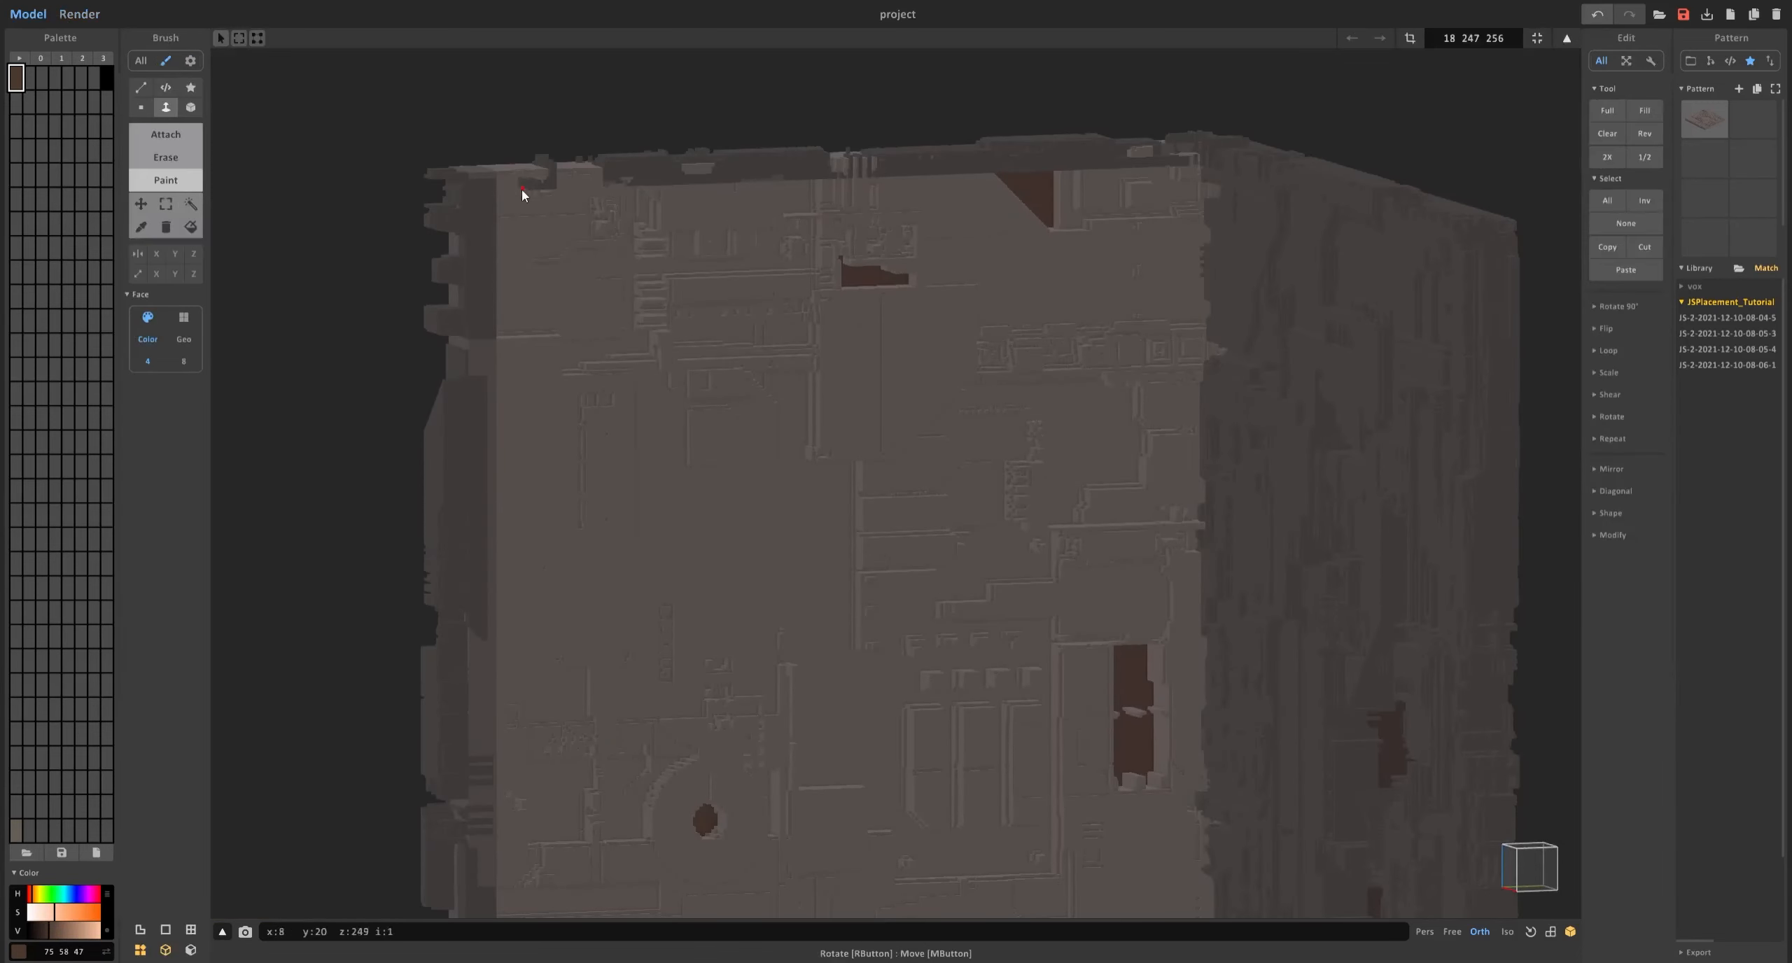
pyautogui.click(521, 188)
pyautogui.hotkey('ctrl', 'z')
pyautogui.click(571, 212)
# Paint the rectangular recess near the outer upper corner of the right wall with the emissive colour and check the render.
pyautogui.moveTo(571, 211); pyautogui.dragTo(963, 297, button='right')
pyautogui.doubleClick(963, 297)
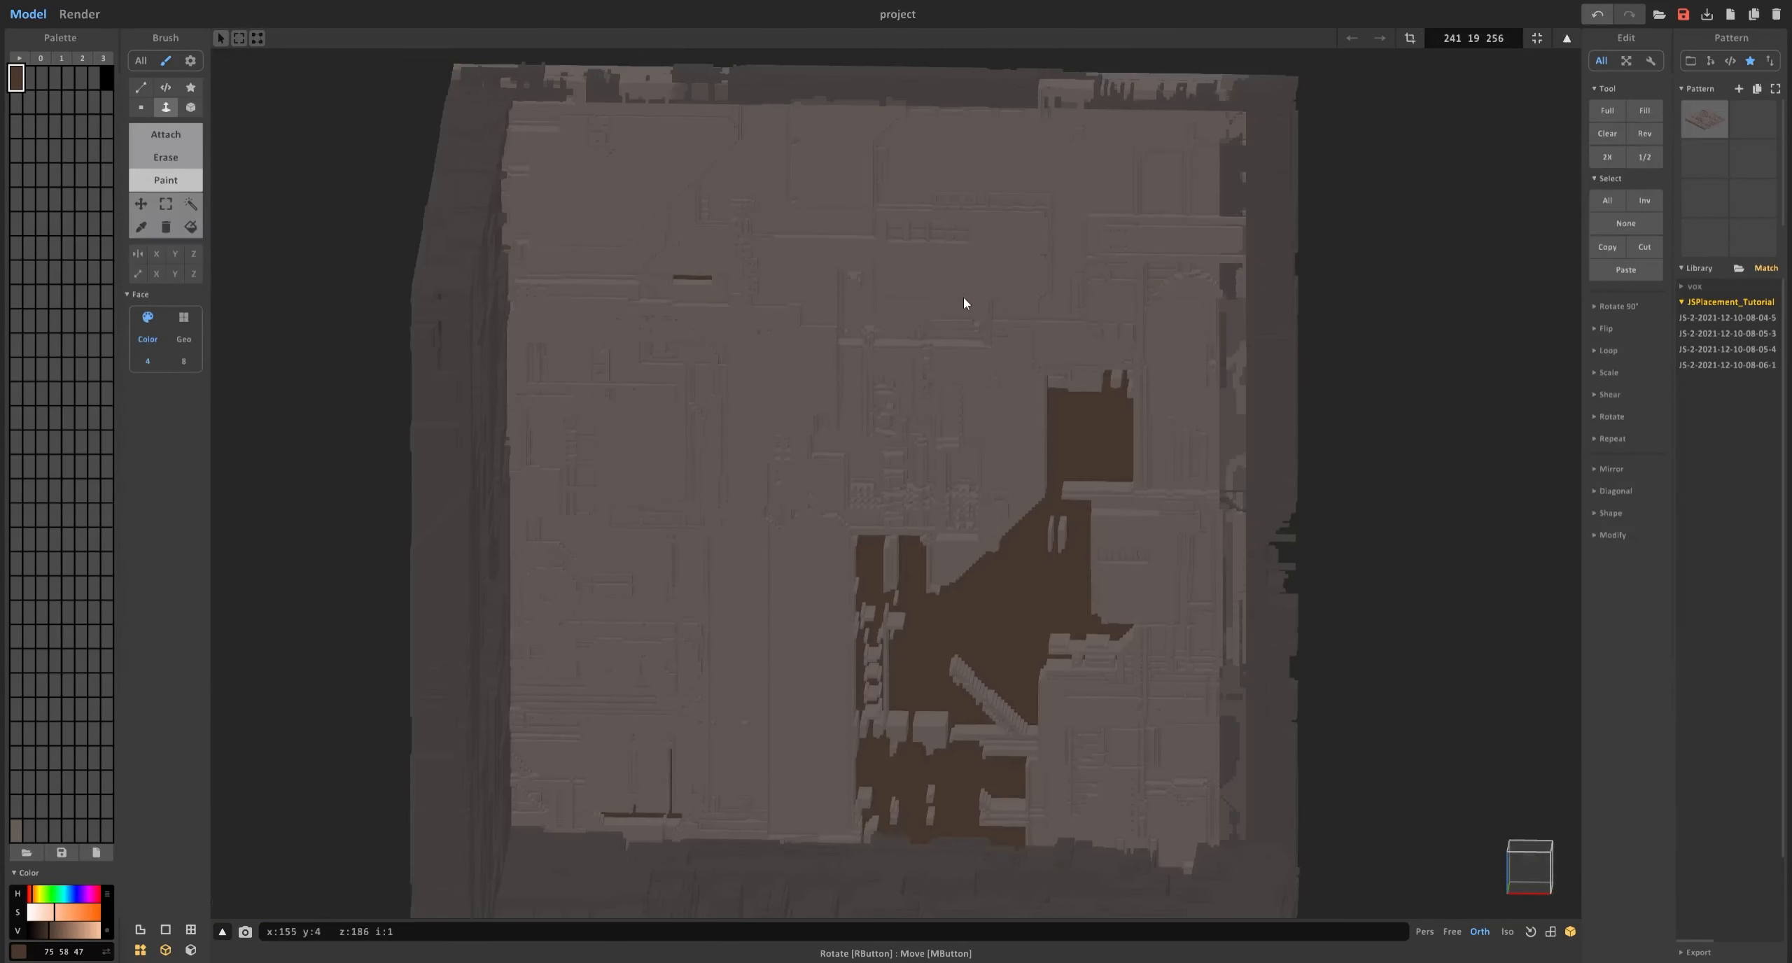
pyautogui.click(1164, 187)
pyautogui.moveTo(1095, 428); pyautogui.dragTo(1142, 436, button='right')
pyautogui.moveTo(651, 203); pyautogui.dragTo(726, 249, button='middle')
pyautogui.scroll(1, 728, 254)
pyautogui.scroll(-3, 692, 151)
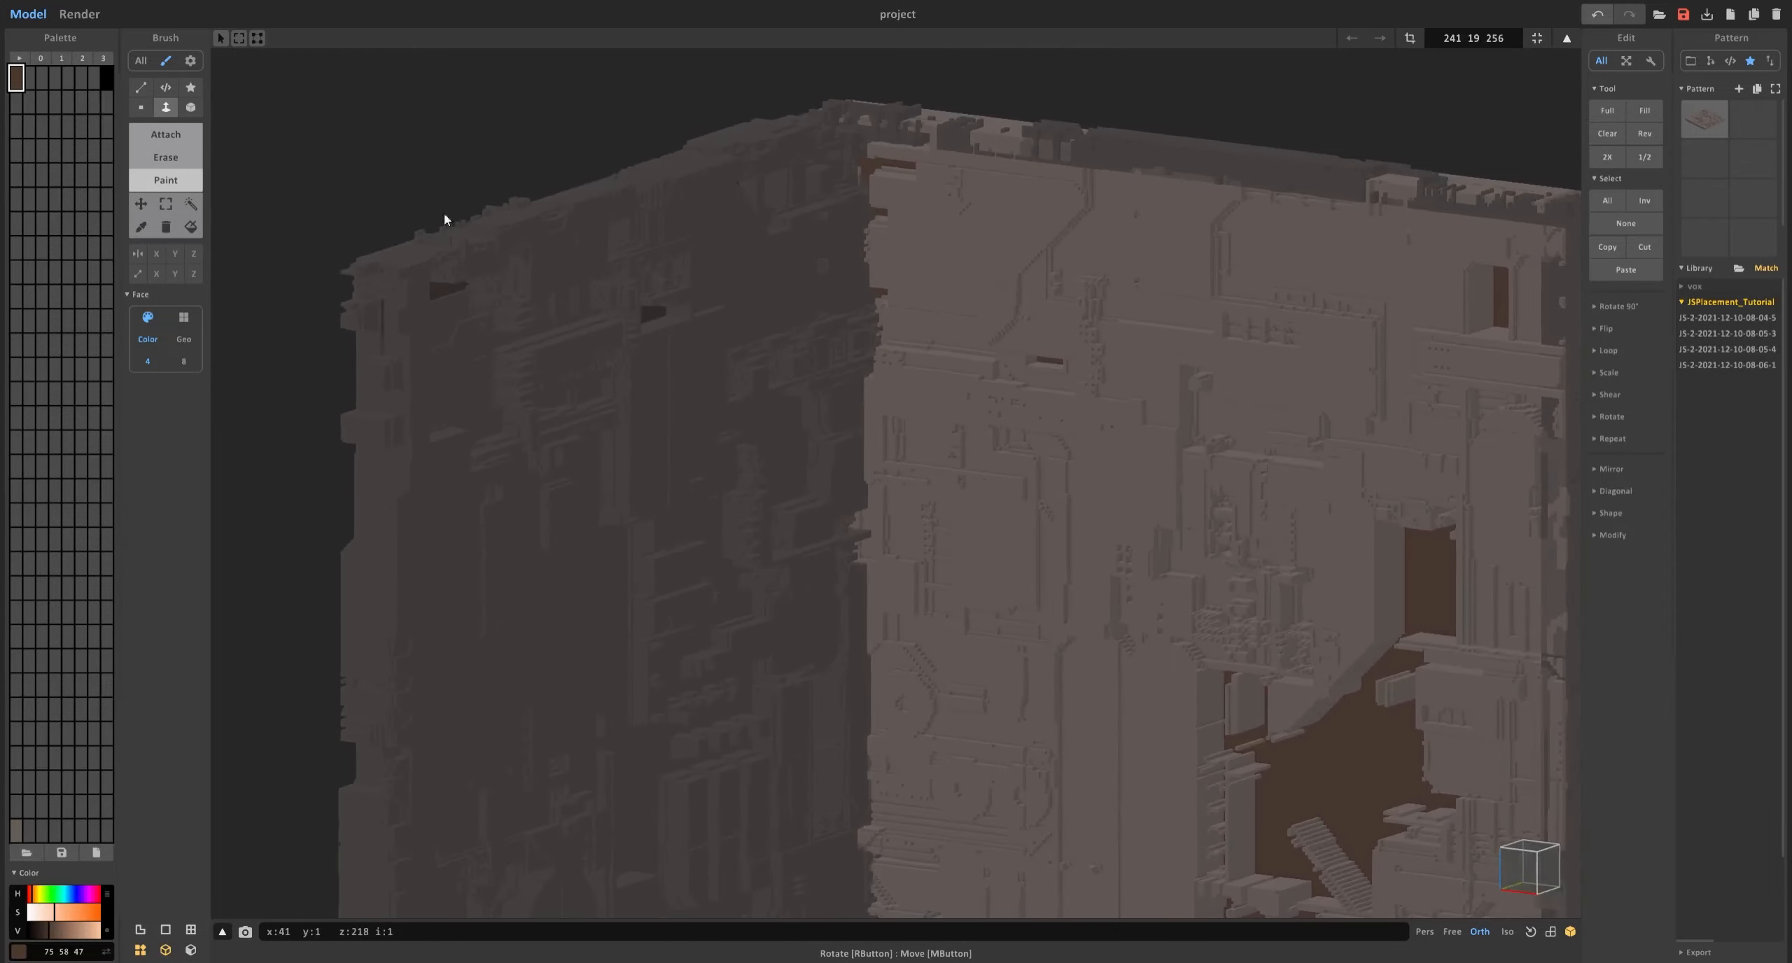
pyautogui.click(79, 14)
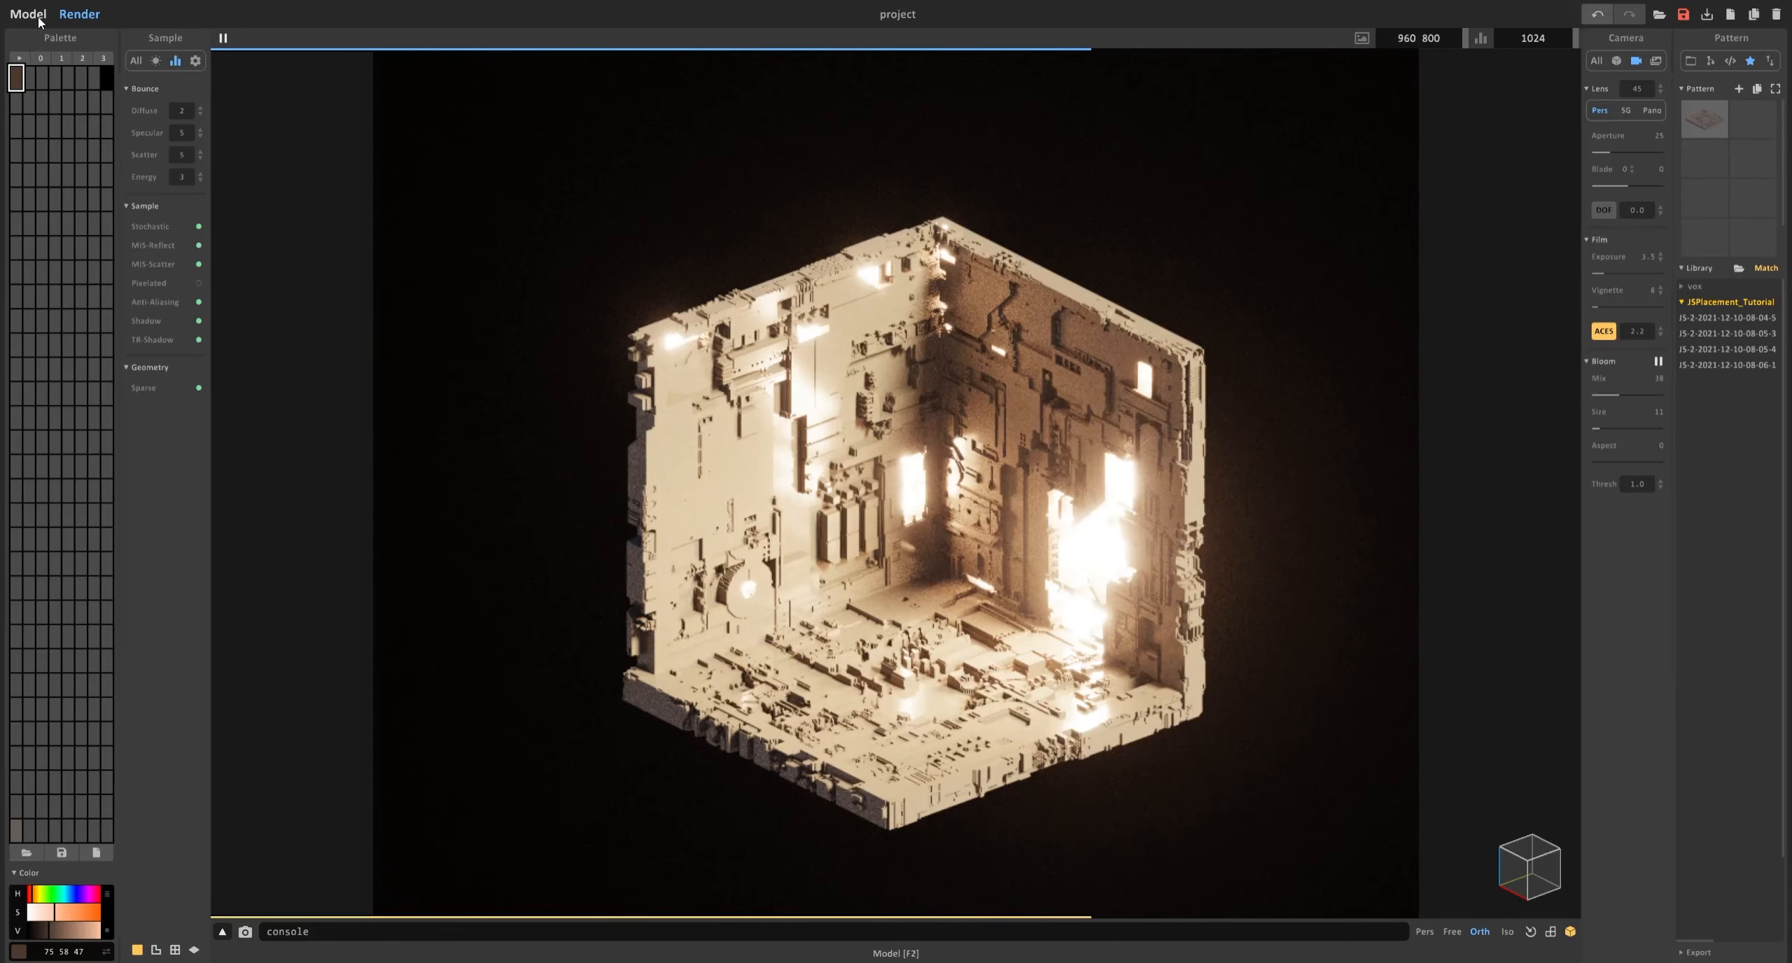
pyautogui.click(28, 14)
pyautogui.click(77, 15)
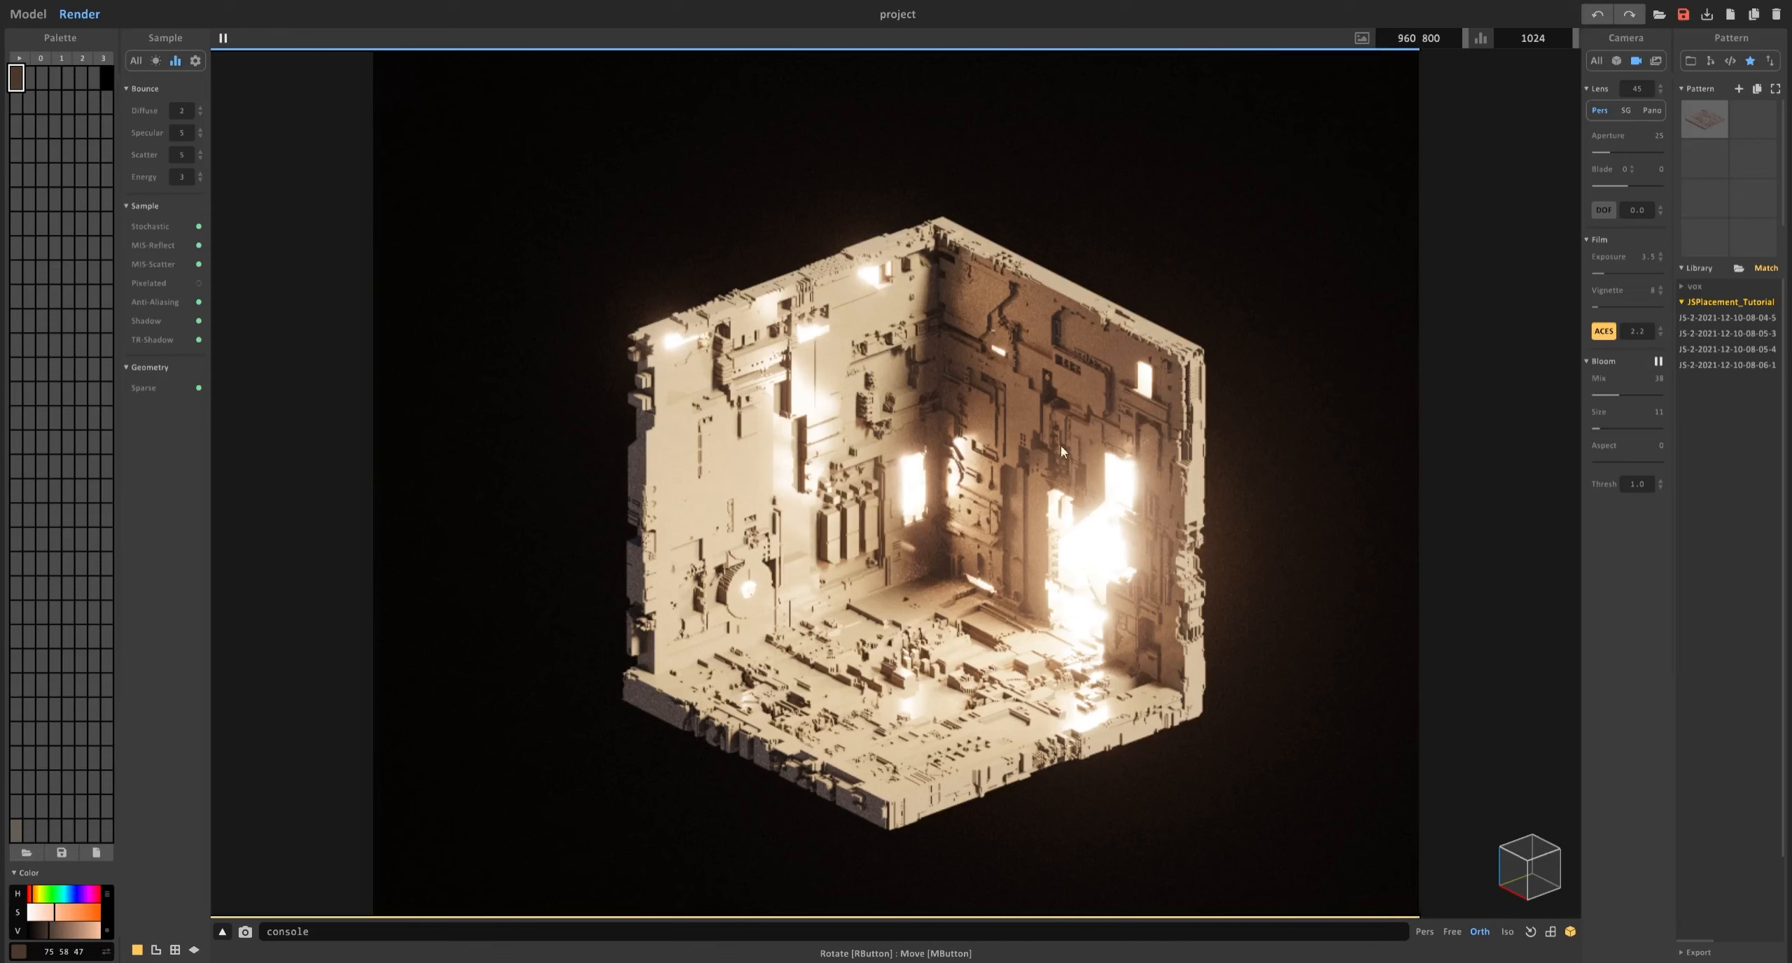
# Repaint the left wall's small light recesses with the neighbouring grey palette colour, RGB 75 75 75.
pyautogui.click(28, 78)
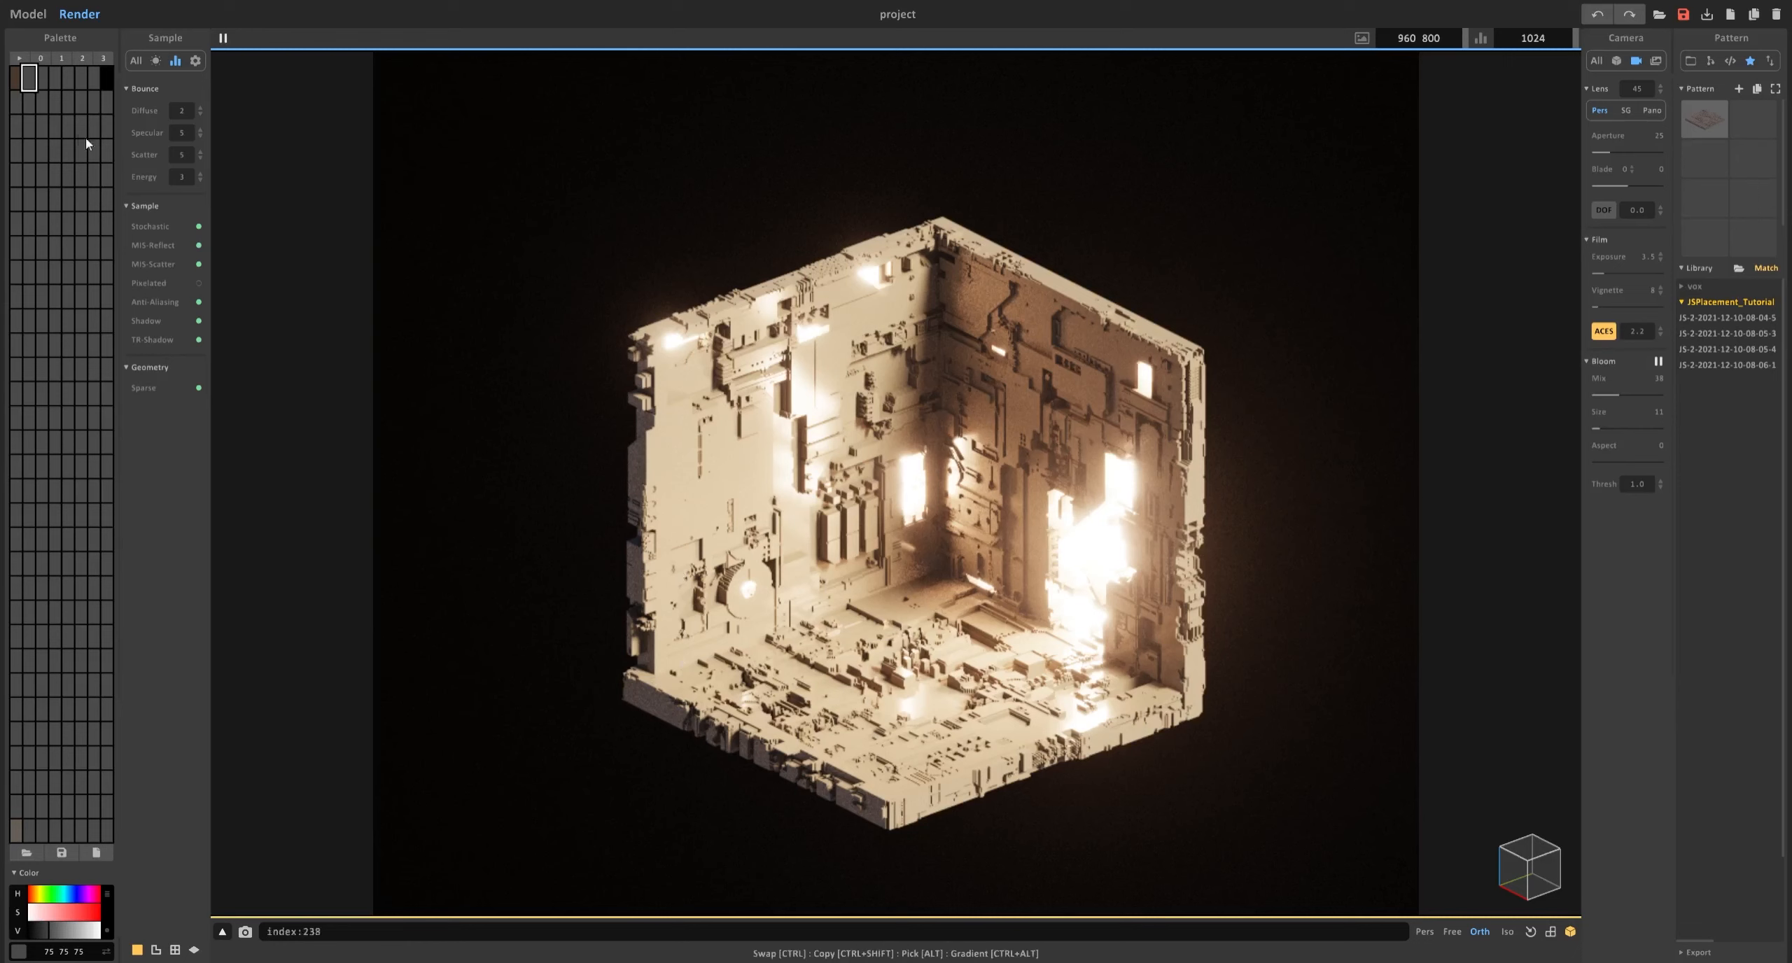
pyautogui.click(28, 15)
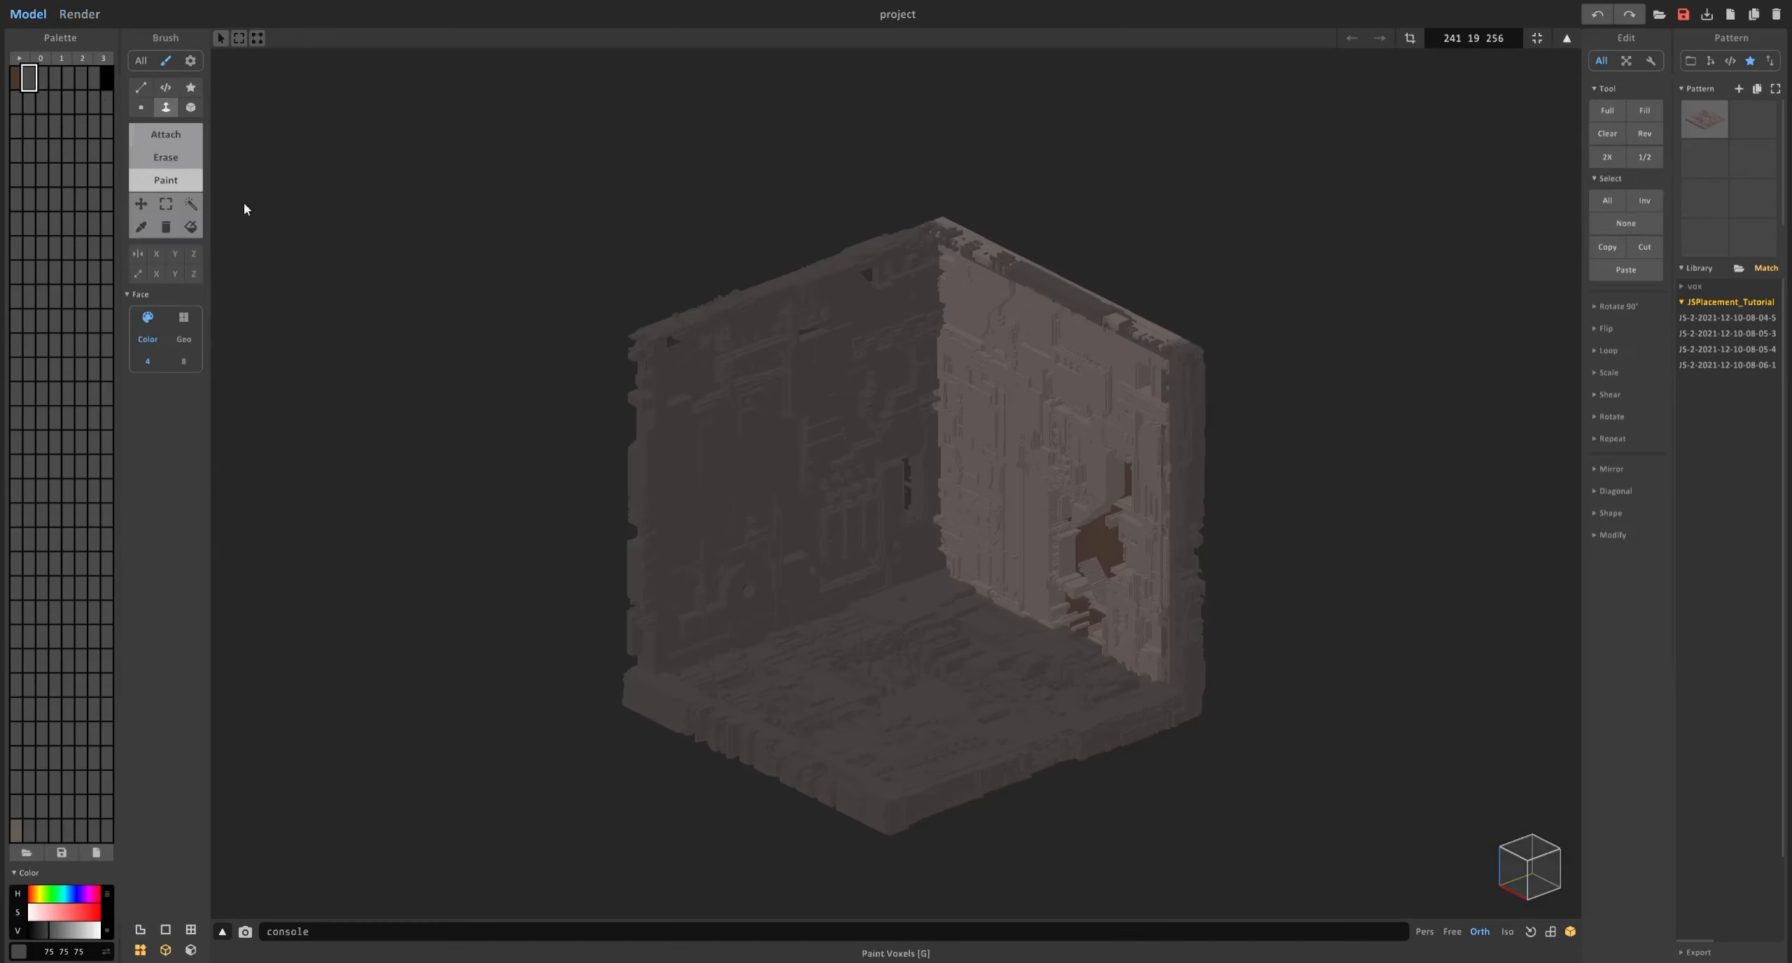
pyautogui.press('Tab')
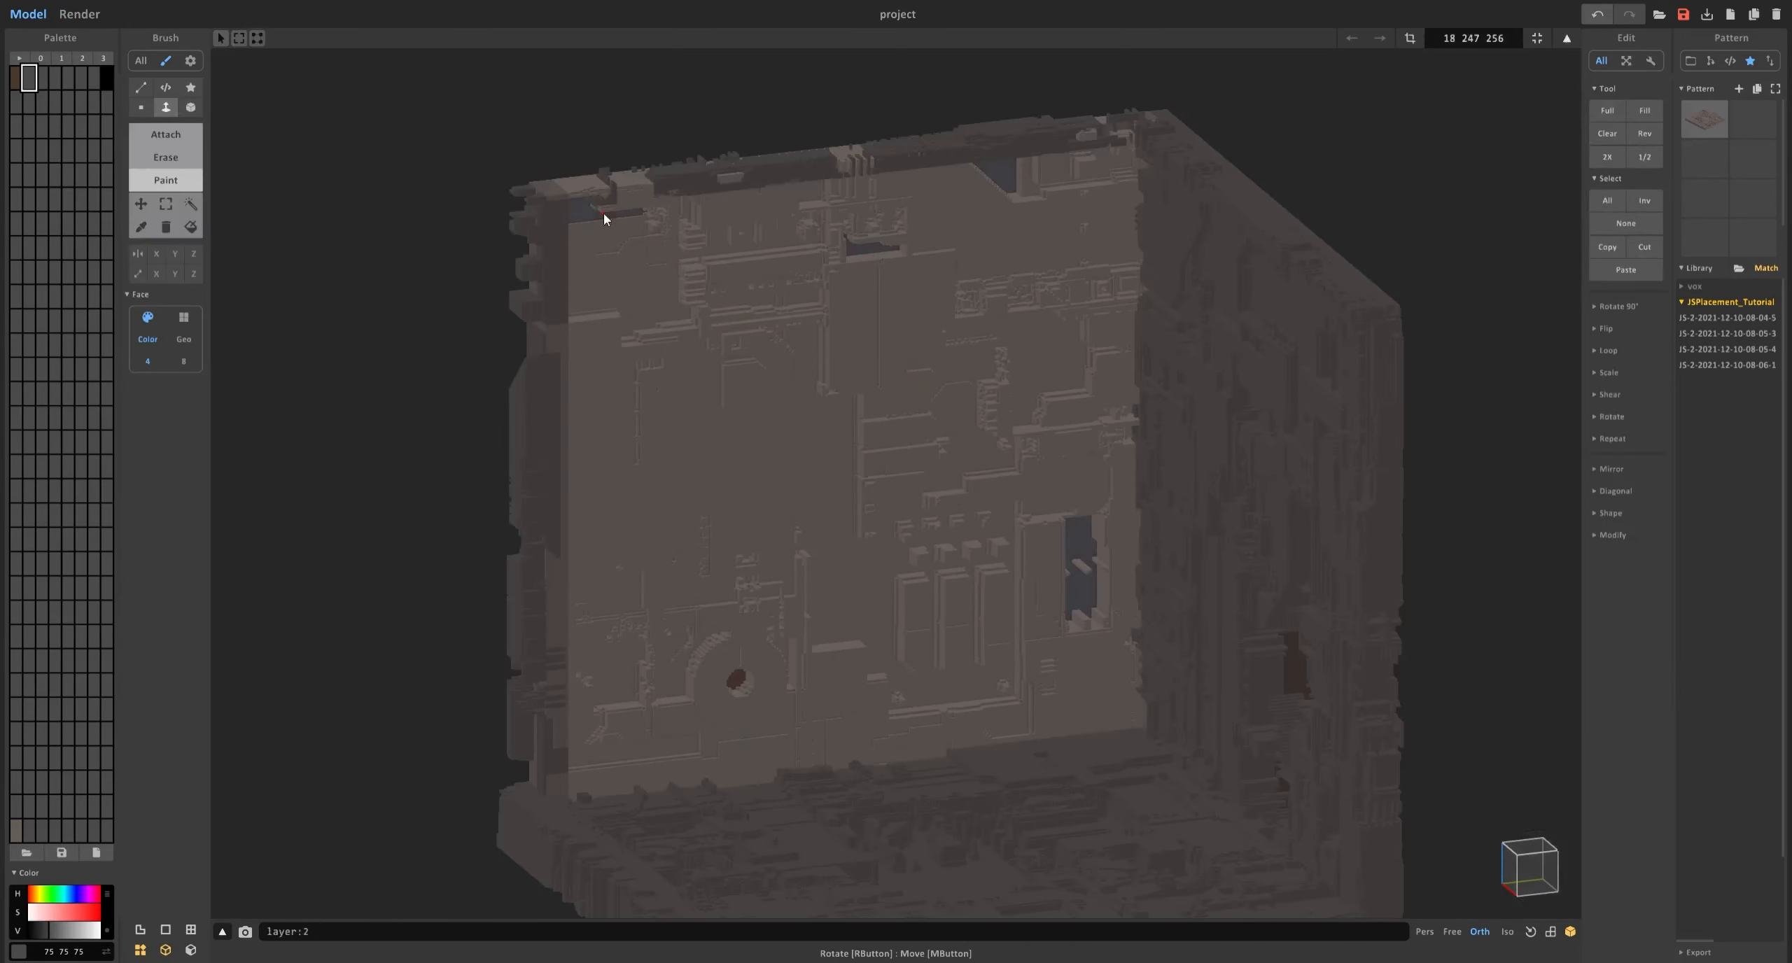
pyautogui.moveTo(604, 212); pyautogui.dragTo(792, 440, button='right')
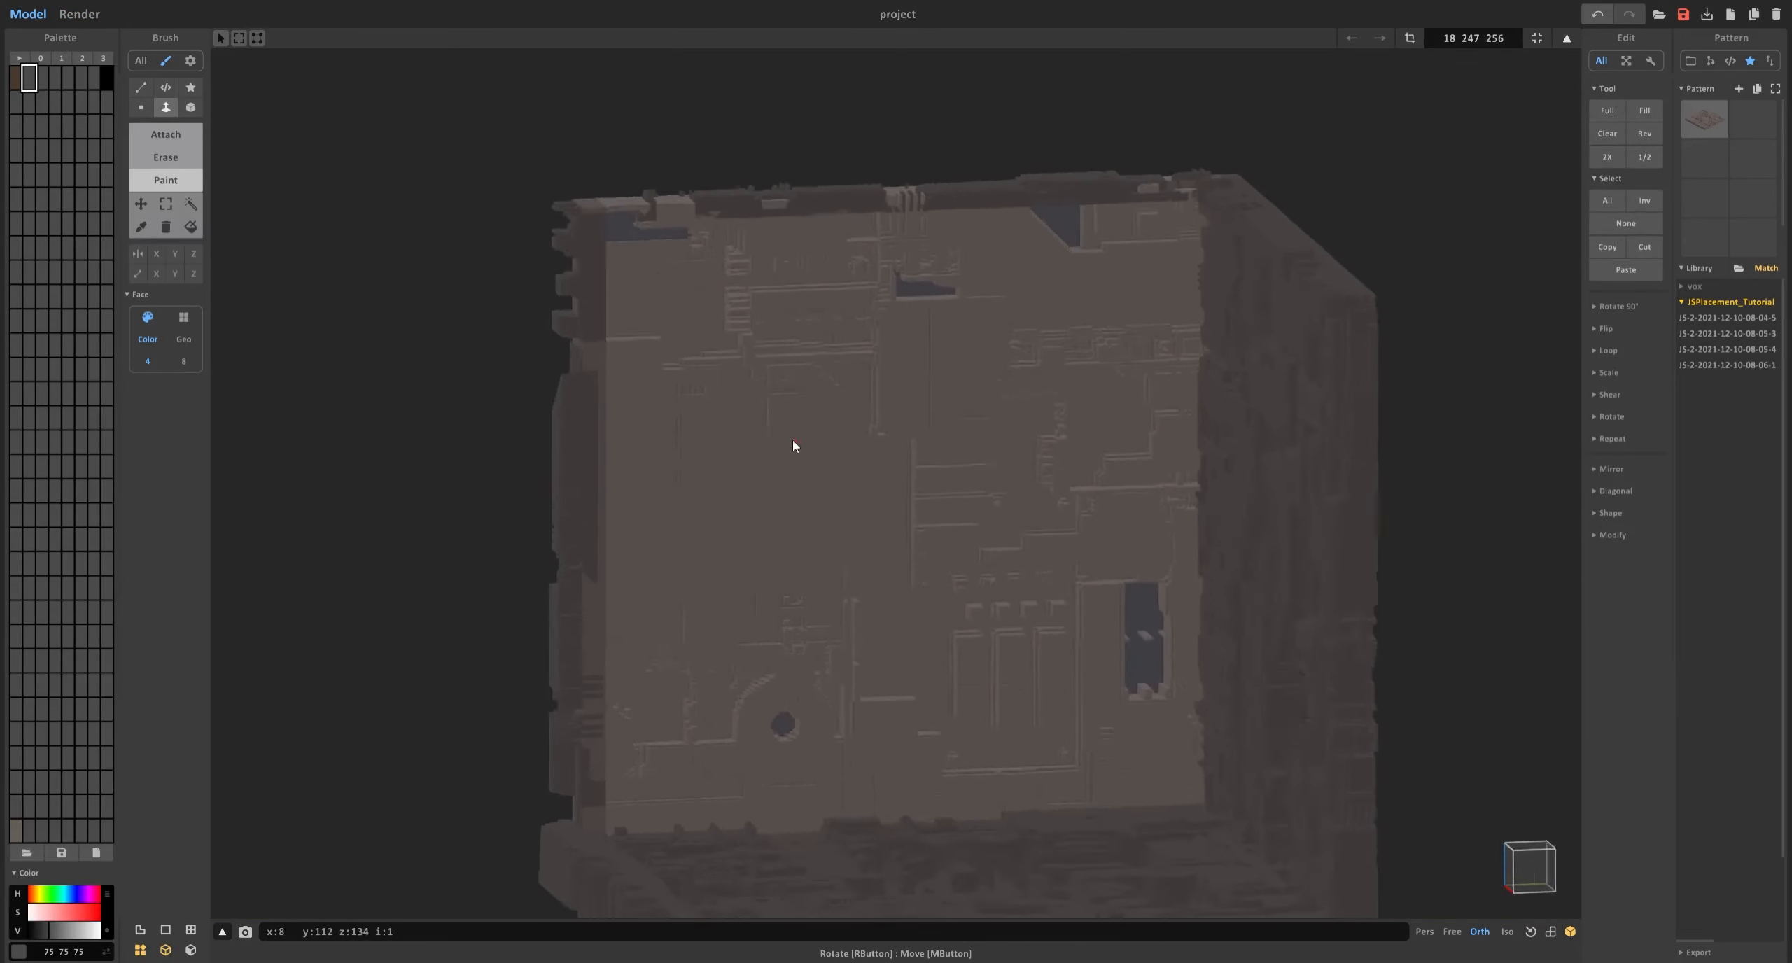
# Repaint the right wall's small light recesses with the same grey colour and return to the render.
pyautogui.press('Tab')
pyautogui.press('Tab')
pyautogui.moveTo(856, 787); pyautogui.dragTo(724, 679, button='right')
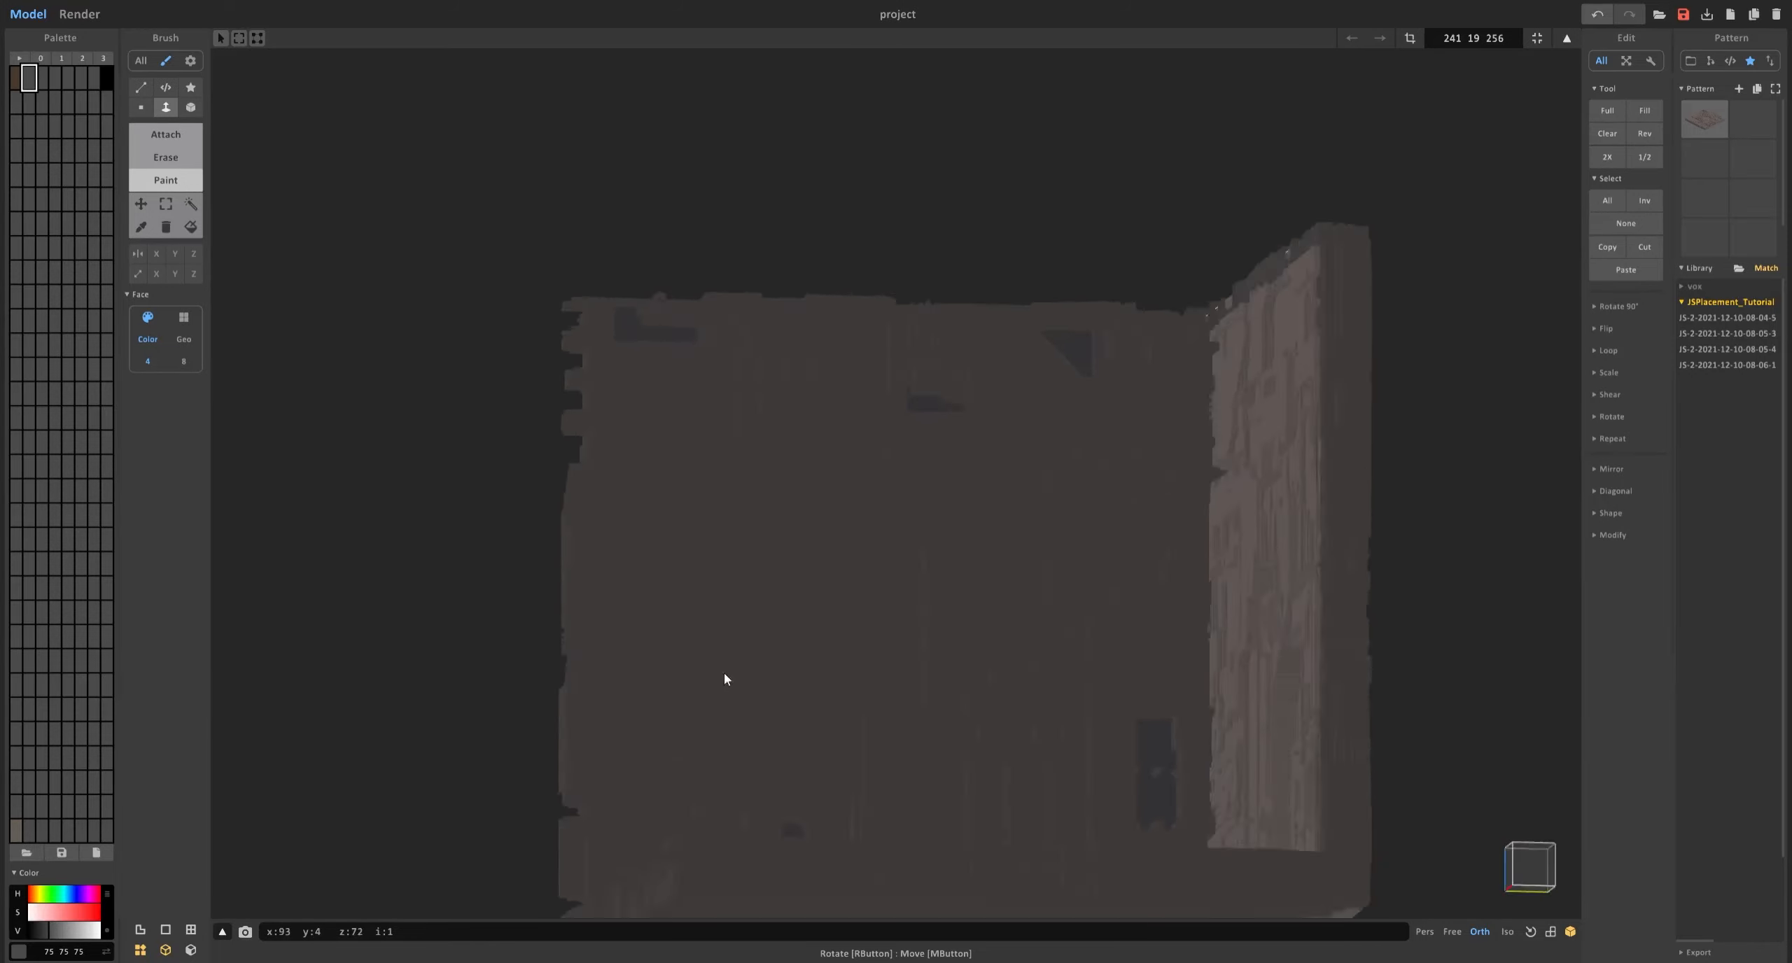
pyautogui.press('Tab')
pyautogui.press('Tab')
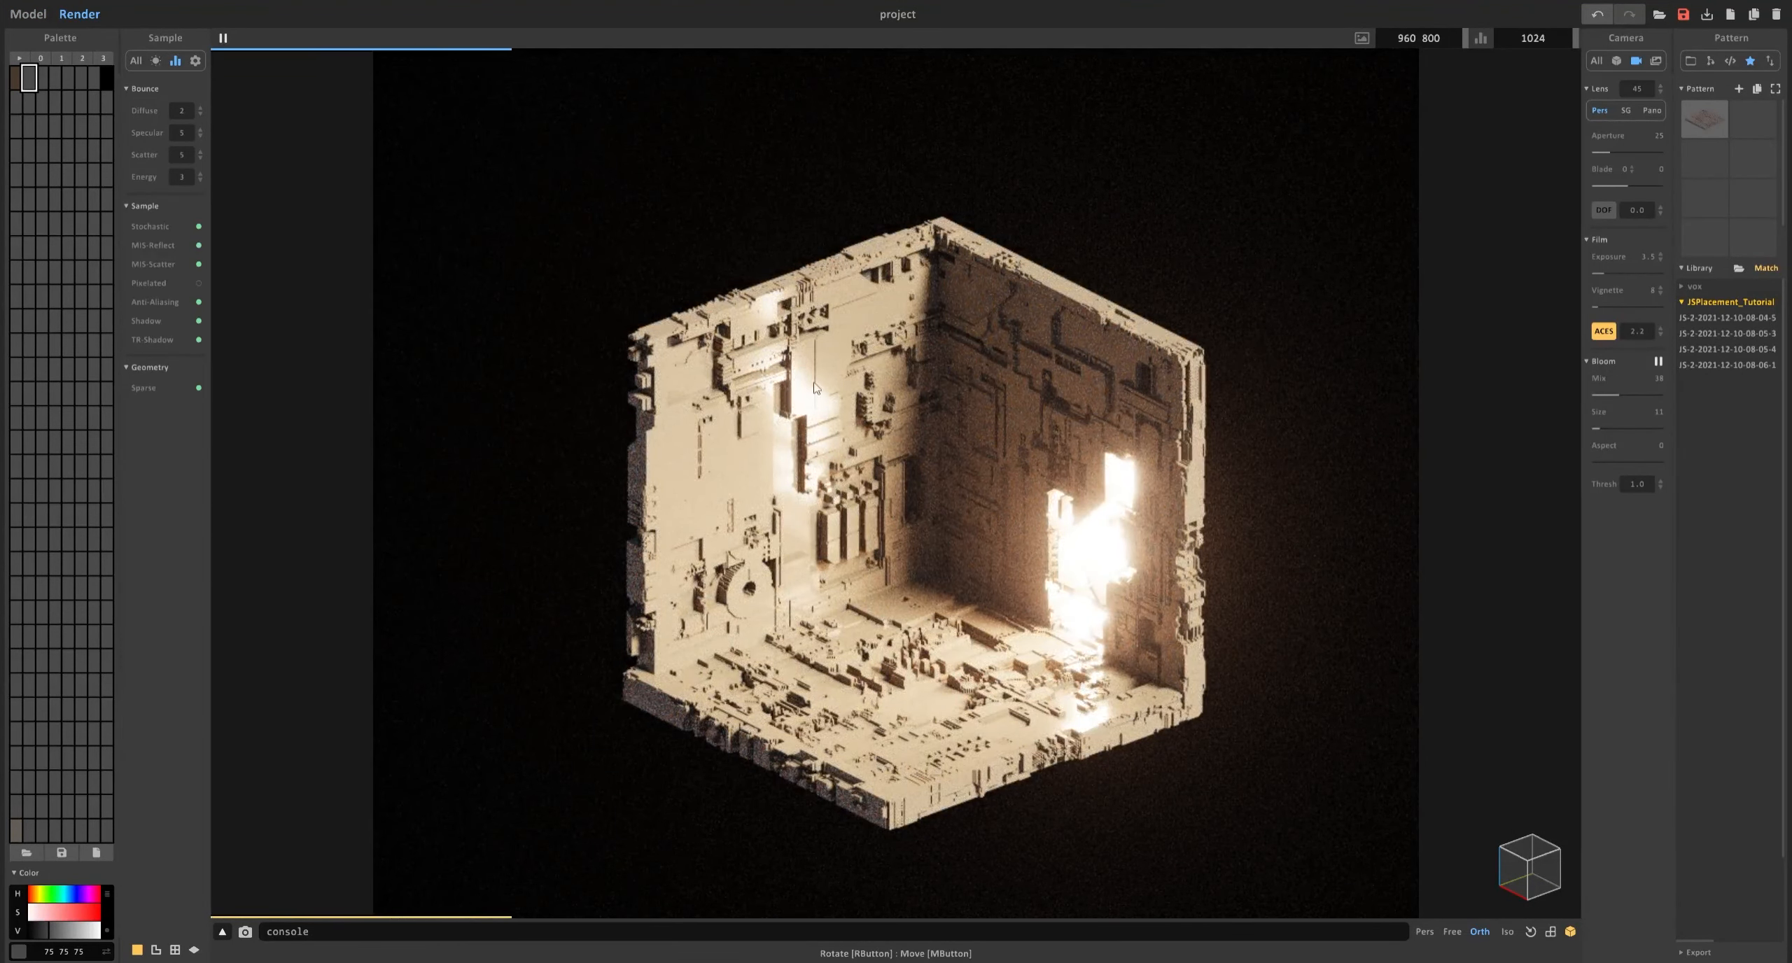
# Make the grey recess colour an Emit material with emission 100 and power at the second level.
pyautogui.click(1616, 60)
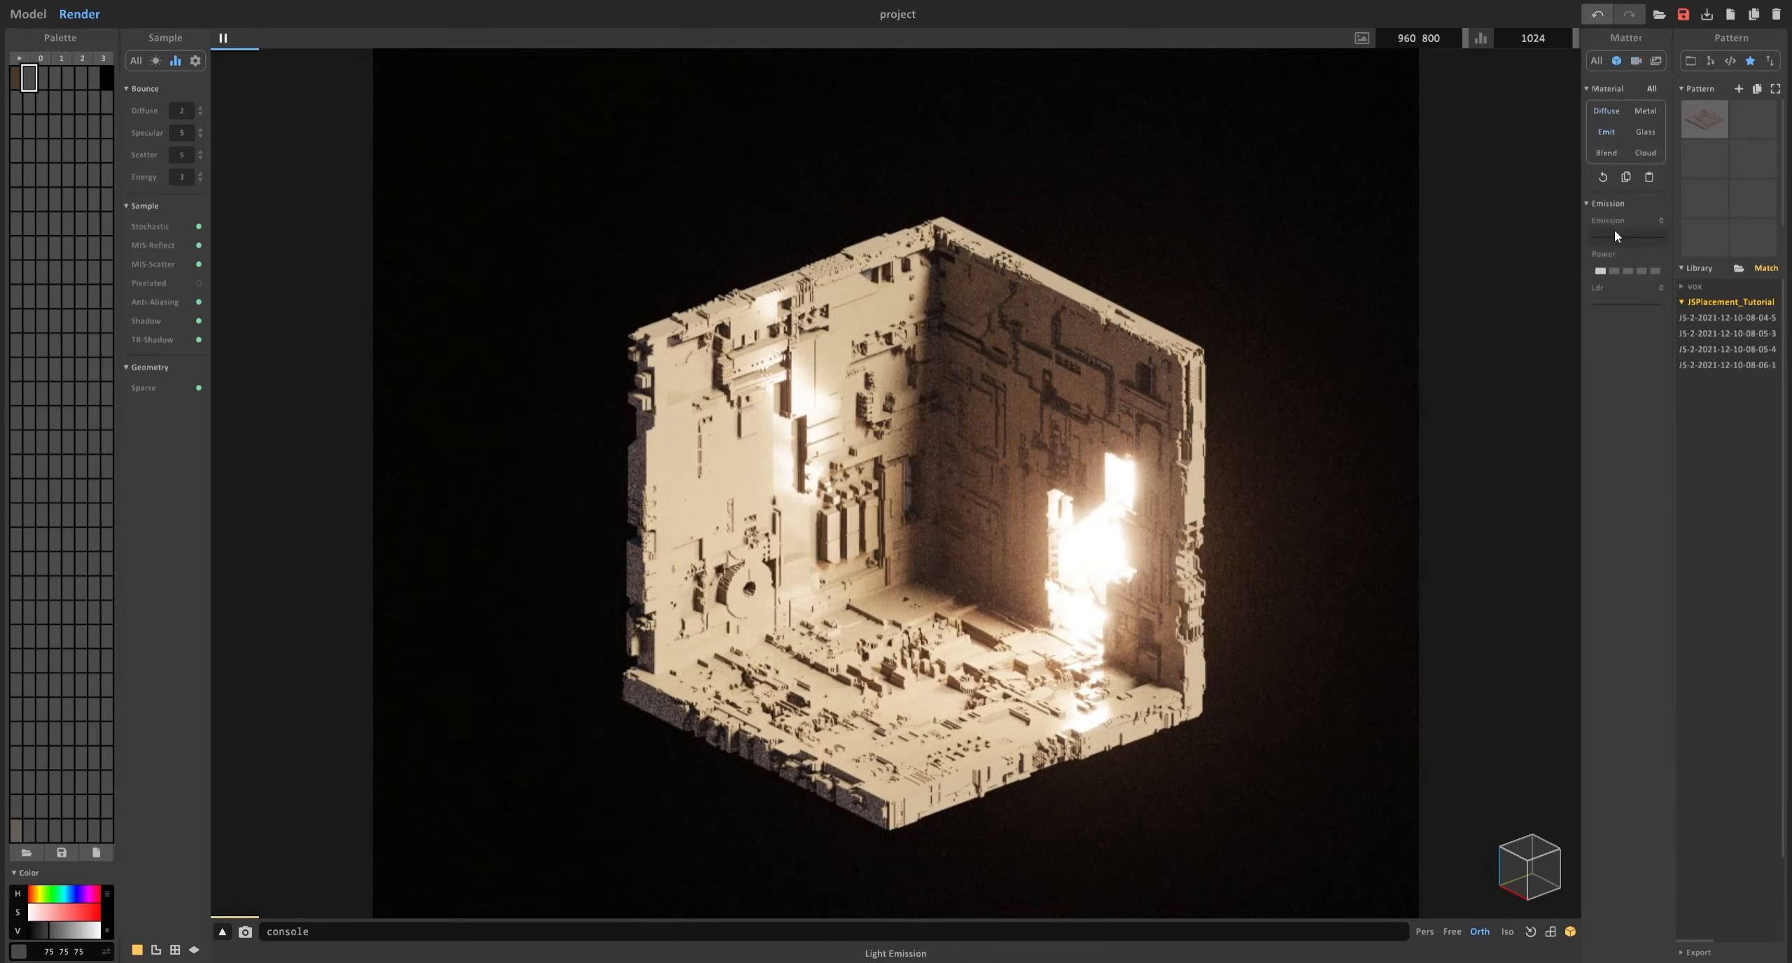
pyautogui.click(1615, 236)
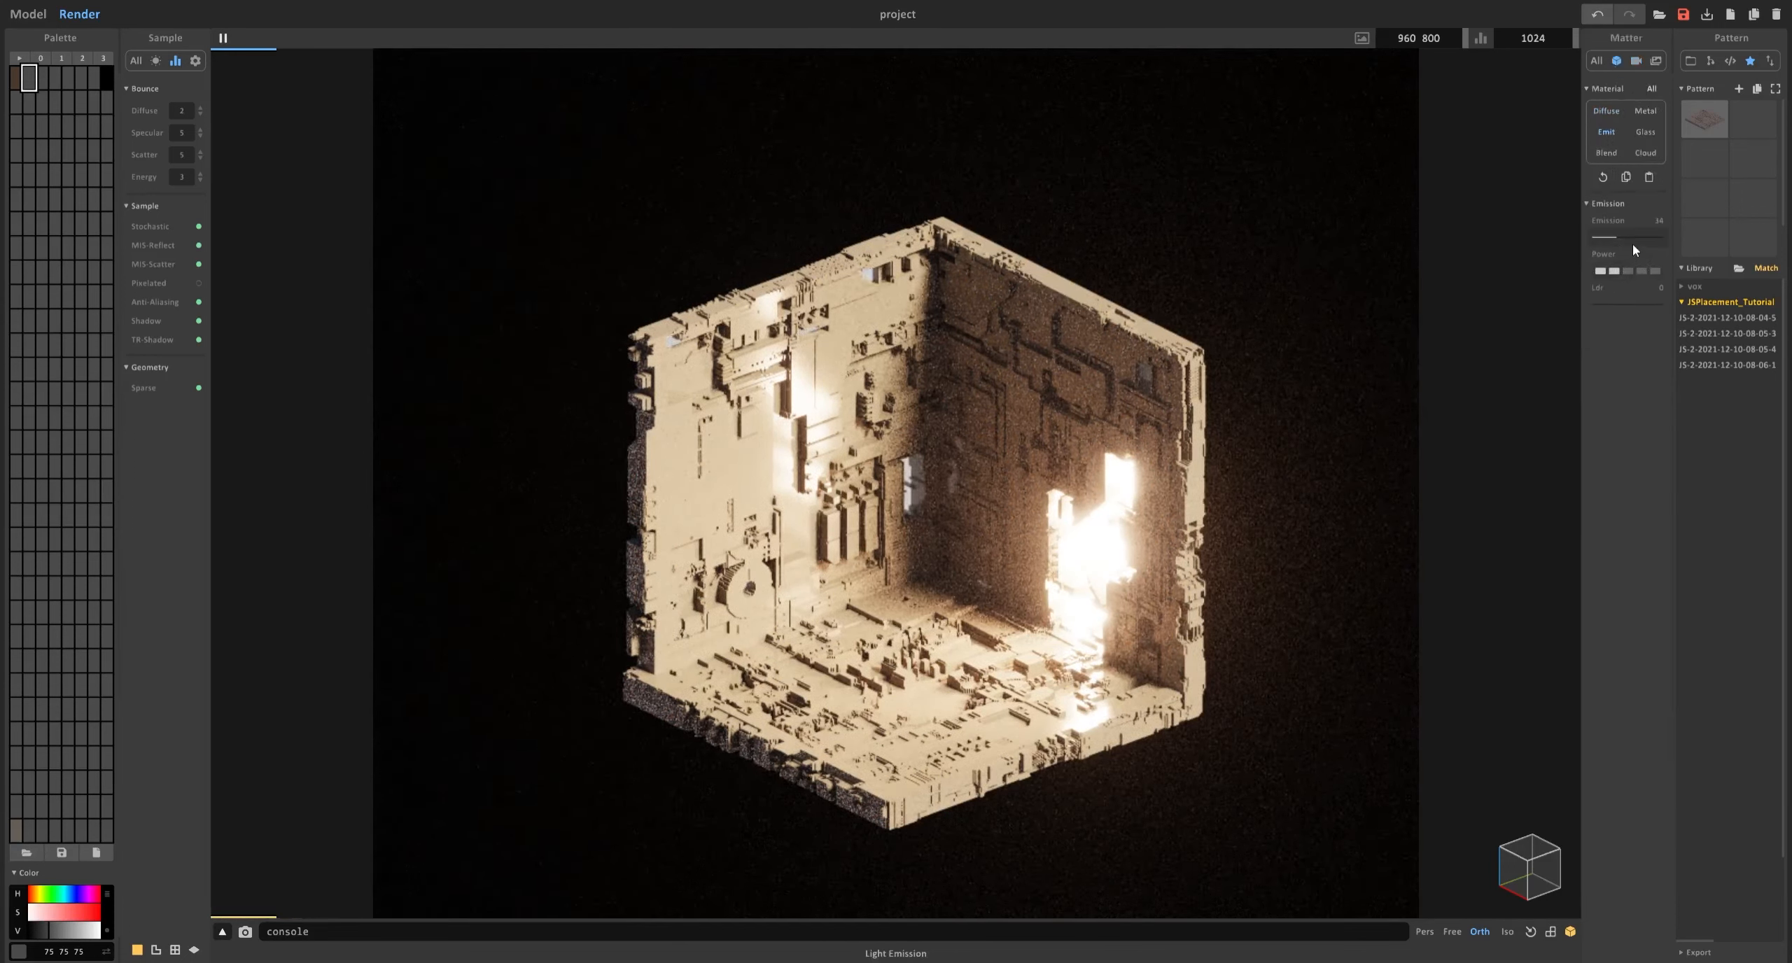
pyautogui.click(1662, 239)
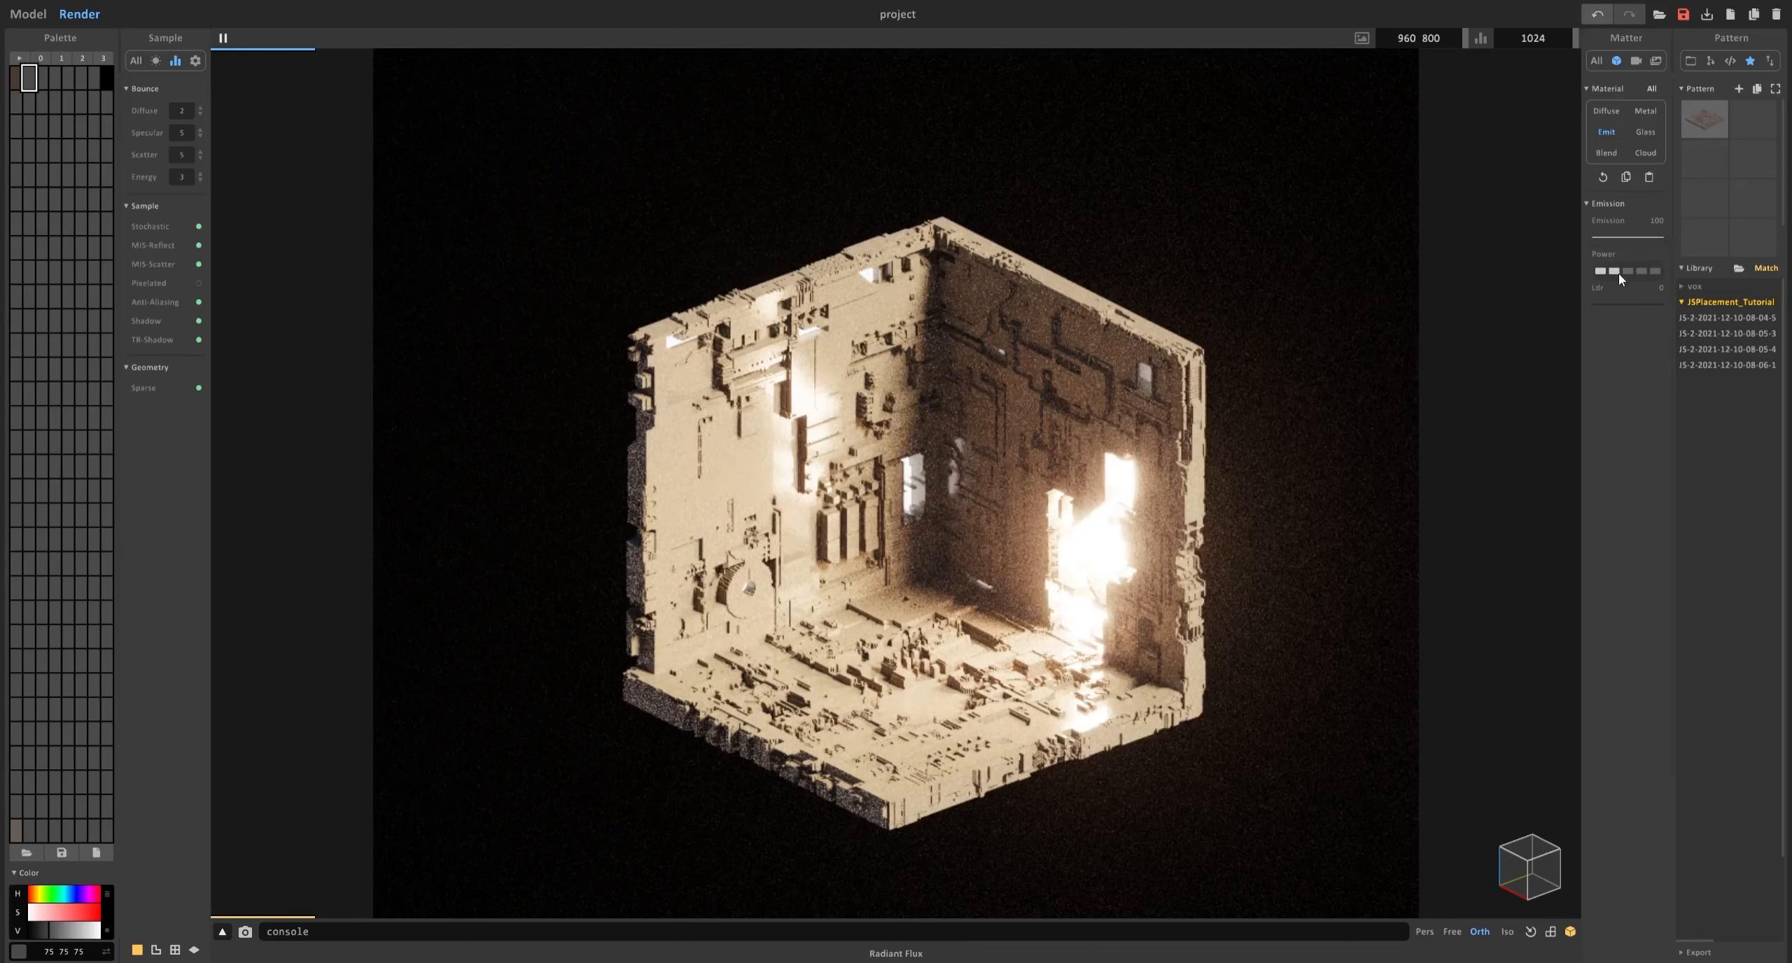
# Brighten the recess lights' colour and tint it a pale warm yellow, RGB 109 100 73.
pyautogui.click(39, 897)
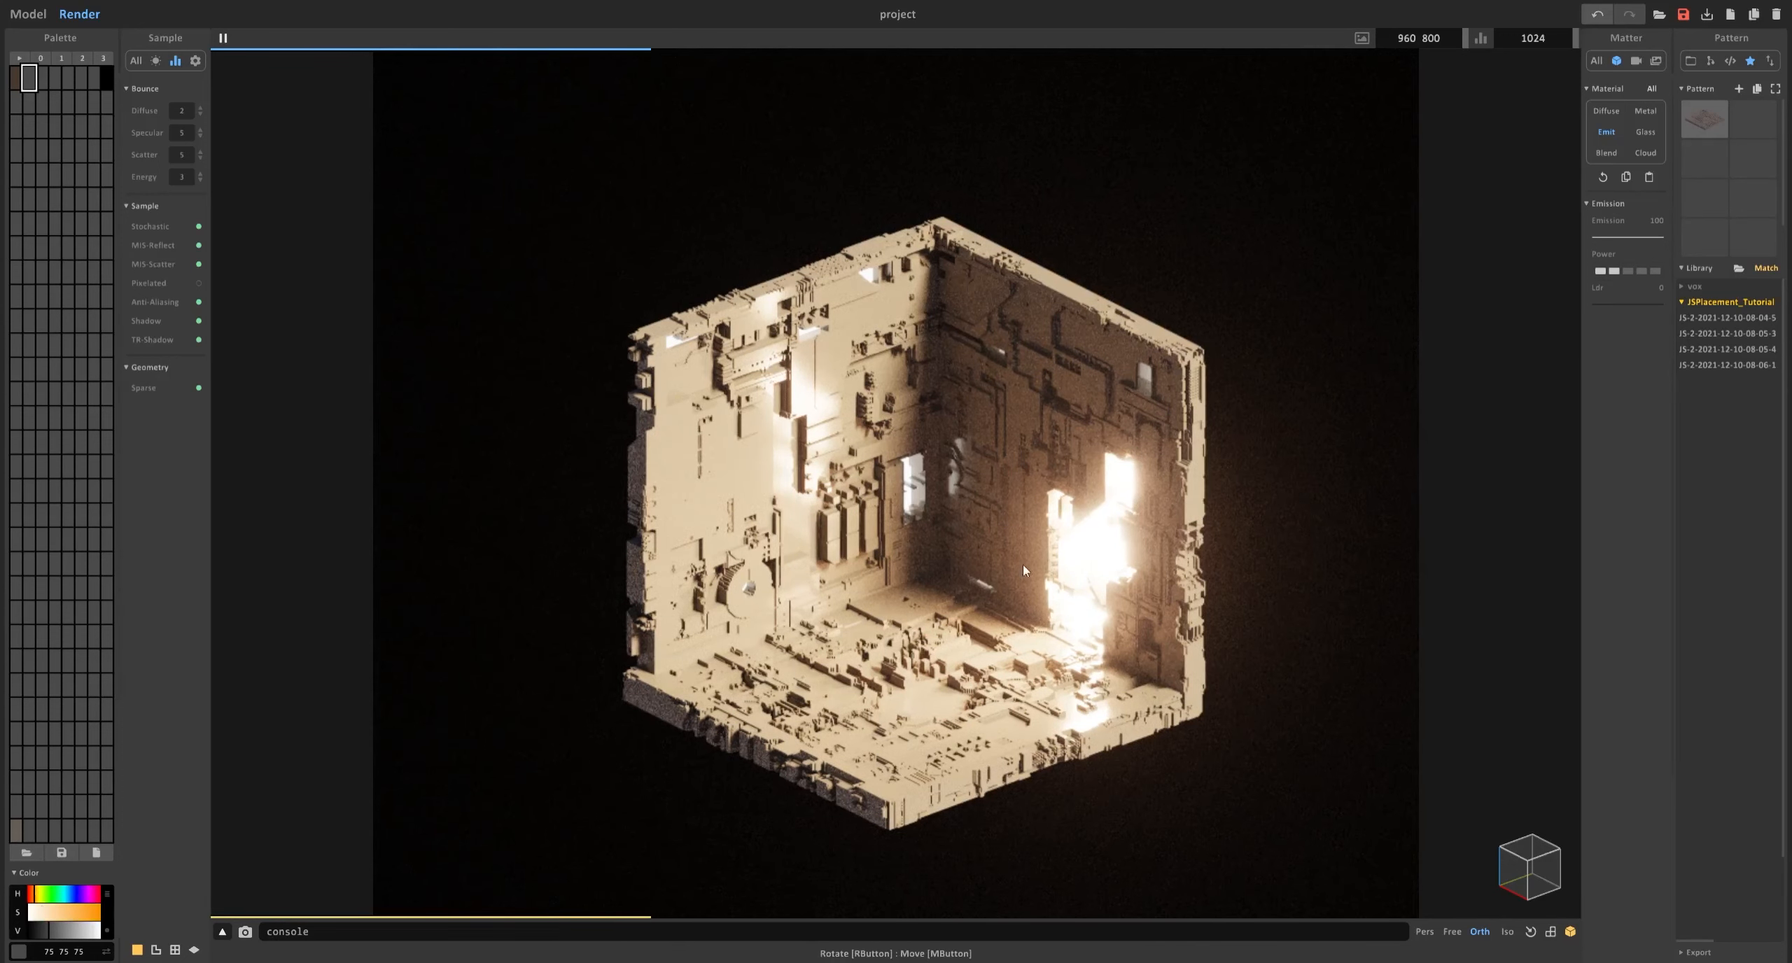
pyautogui.click(70, 911)
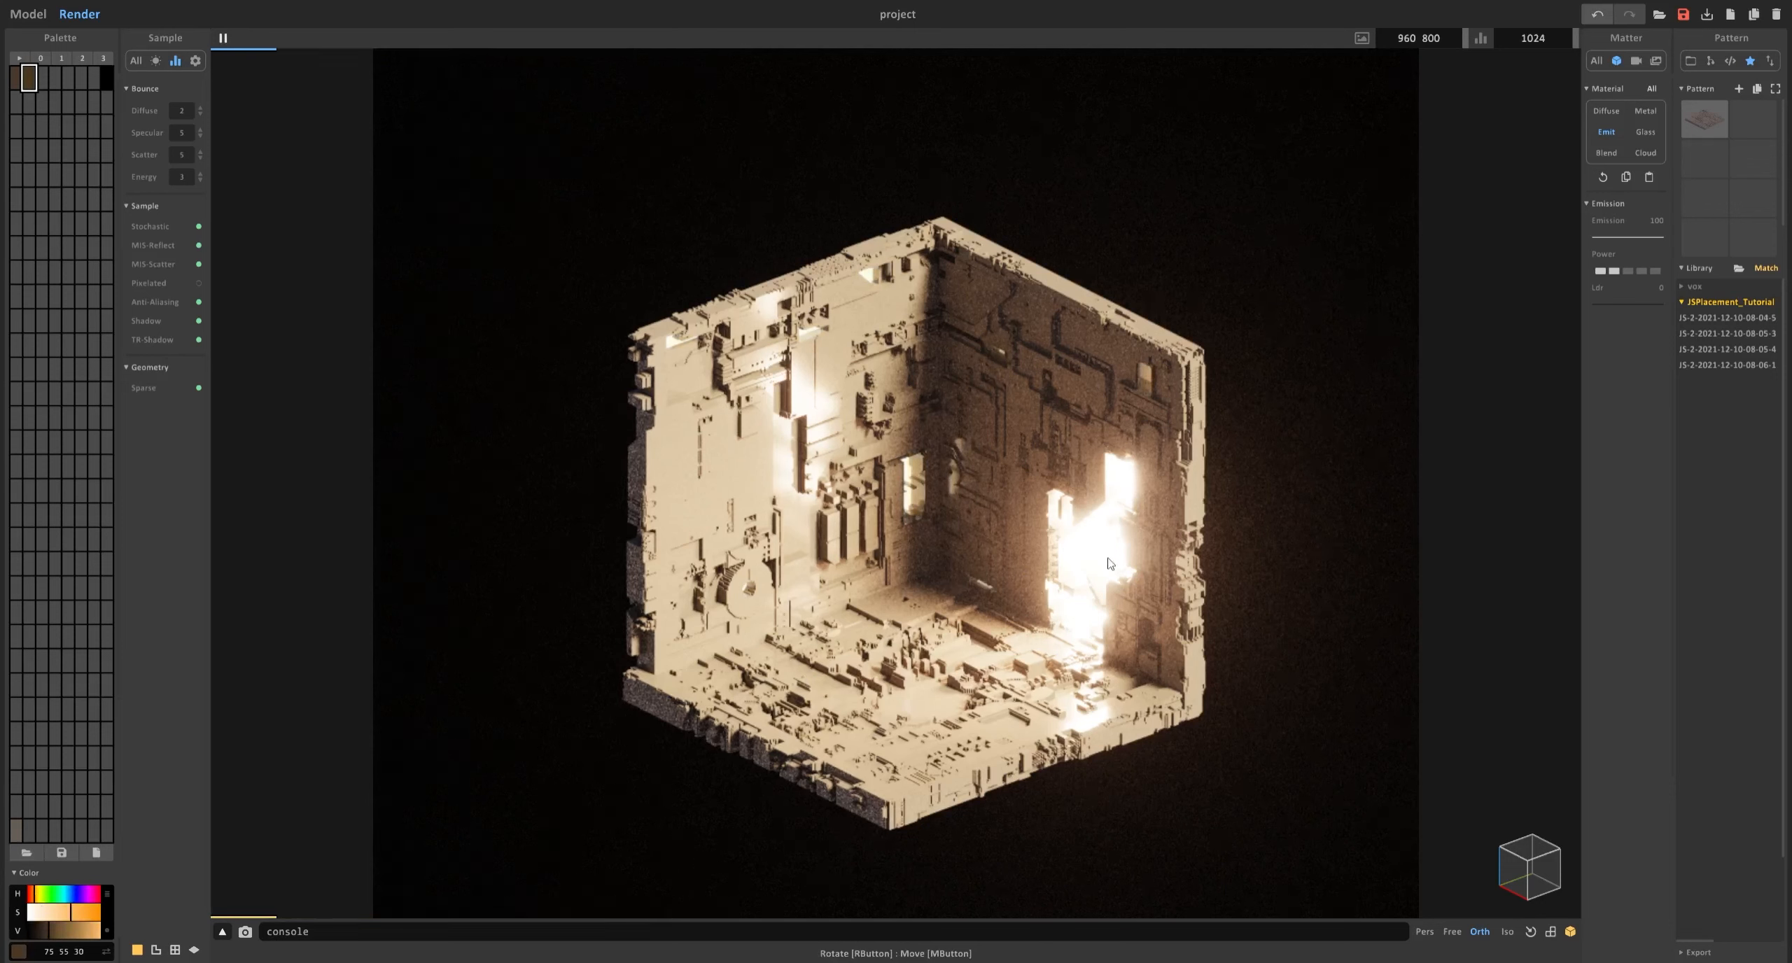
pyautogui.click(62, 922)
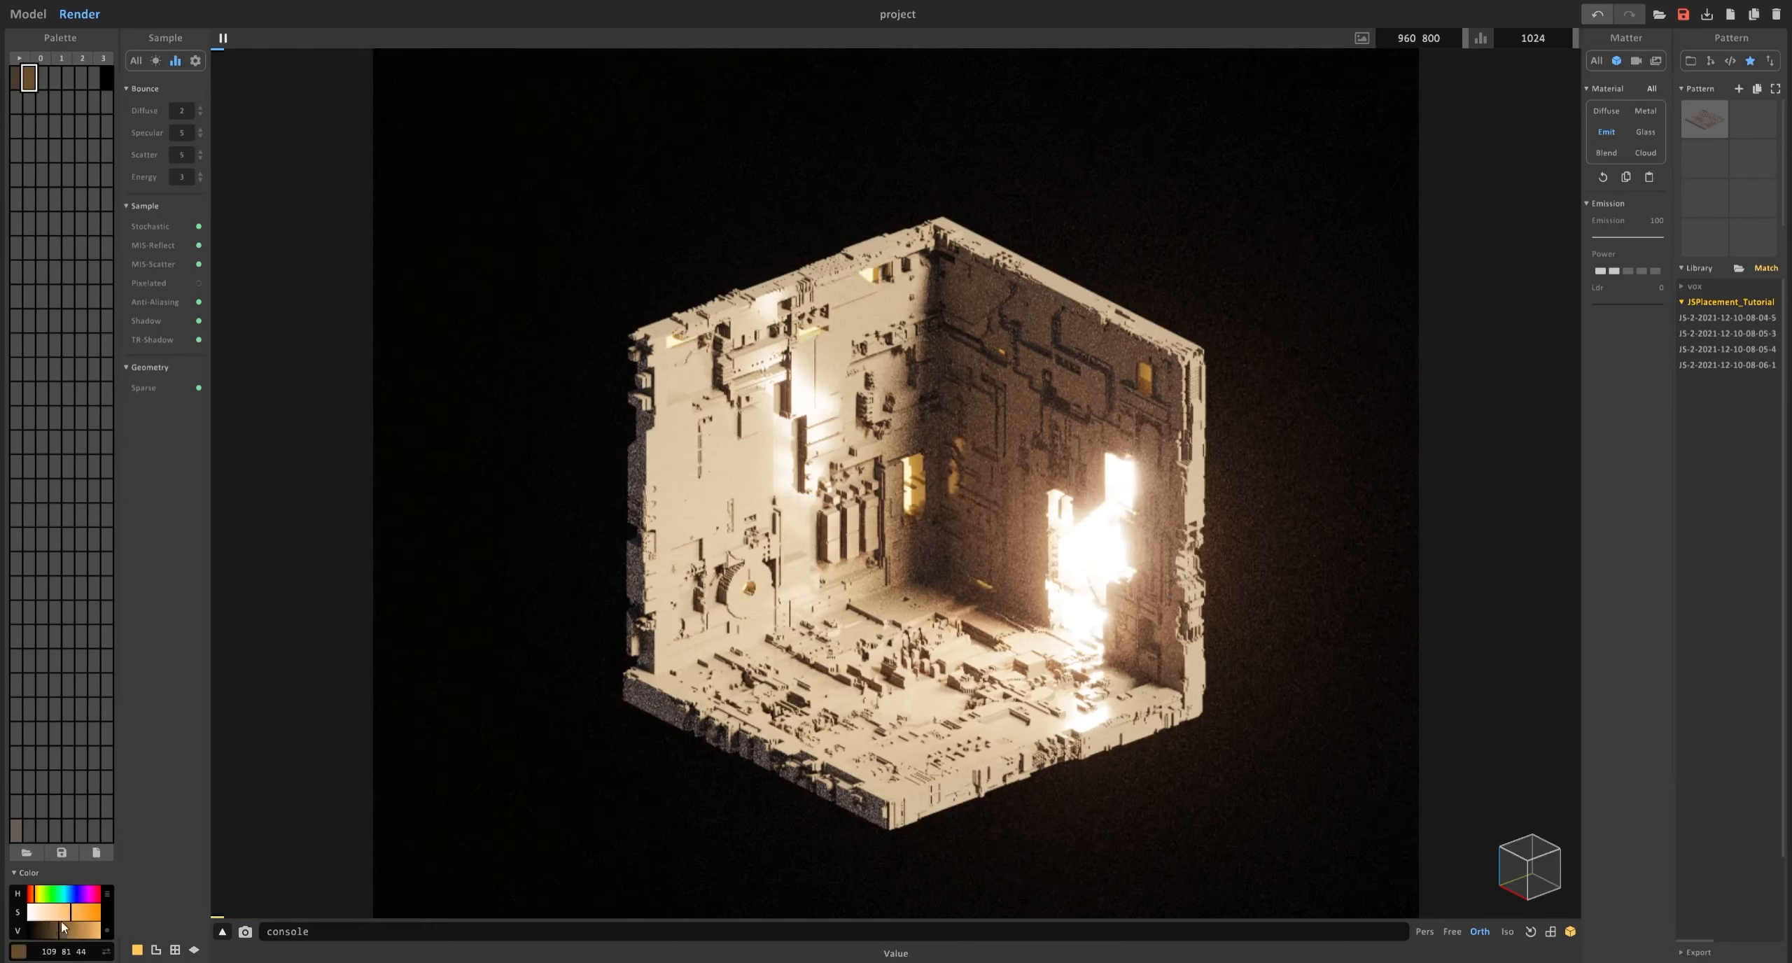
pyautogui.click(61, 913)
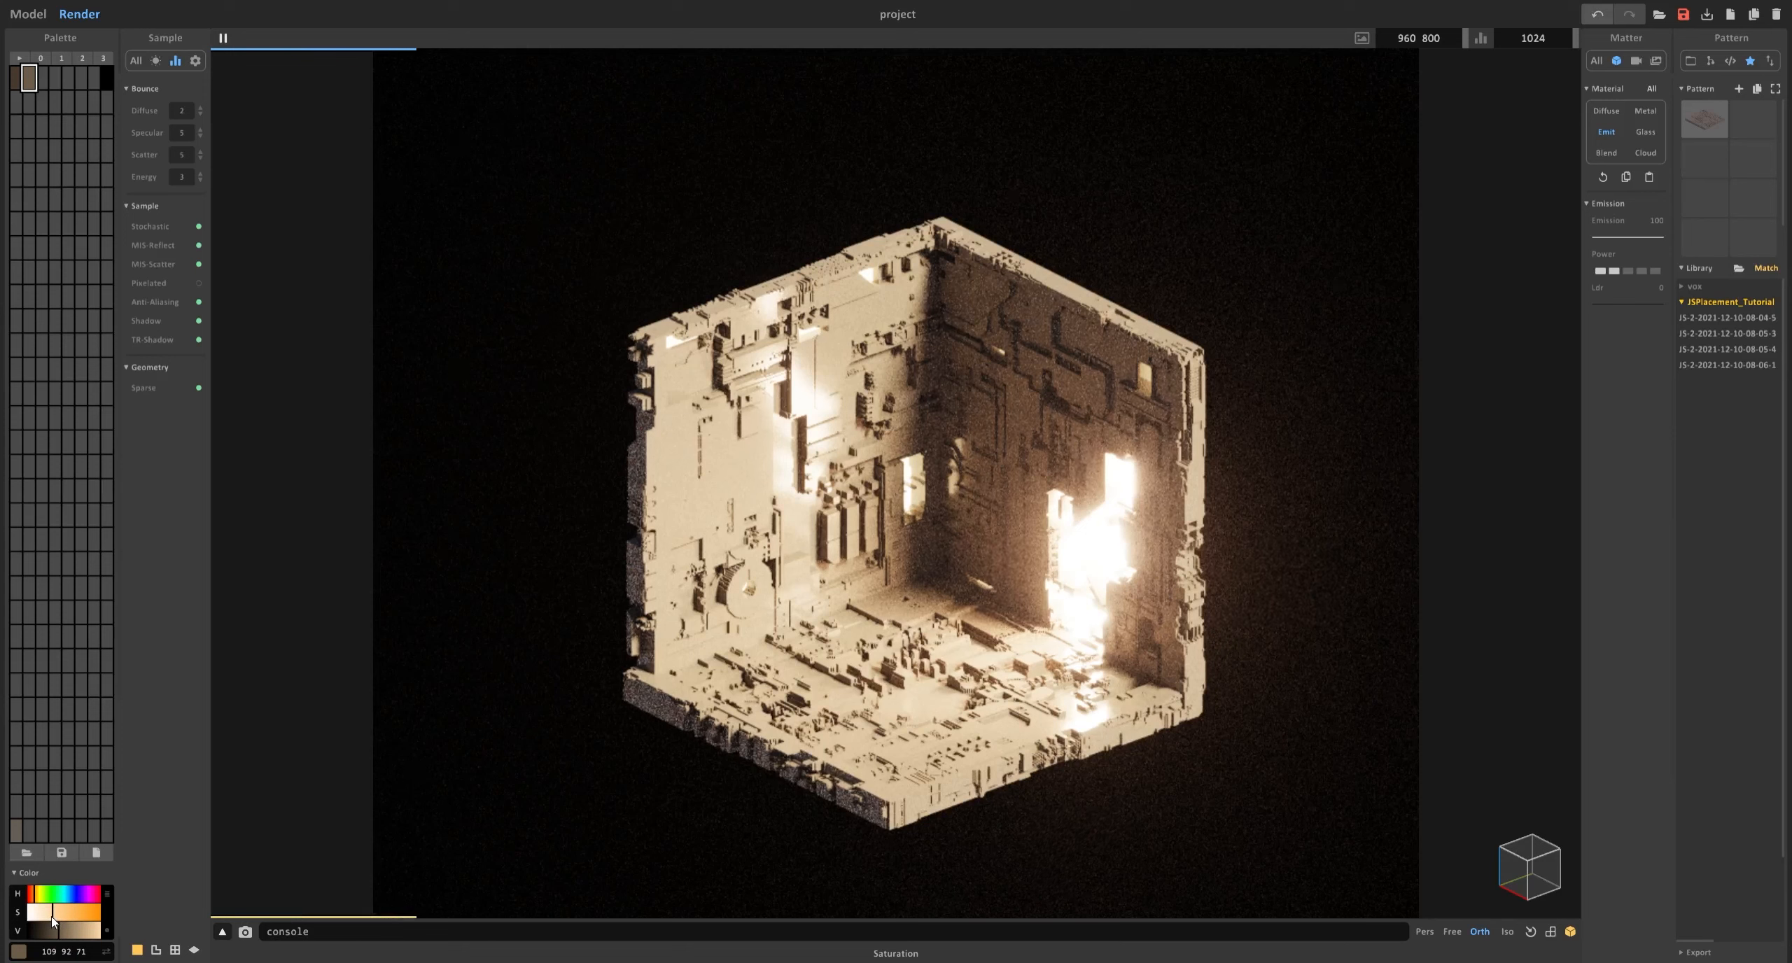
pyautogui.click(52, 914)
pyautogui.click(36, 895)
# Raise the recess lights' power to the third level and shift their hue towards orange, RGB 109 85 73.
pyautogui.click(1627, 271)
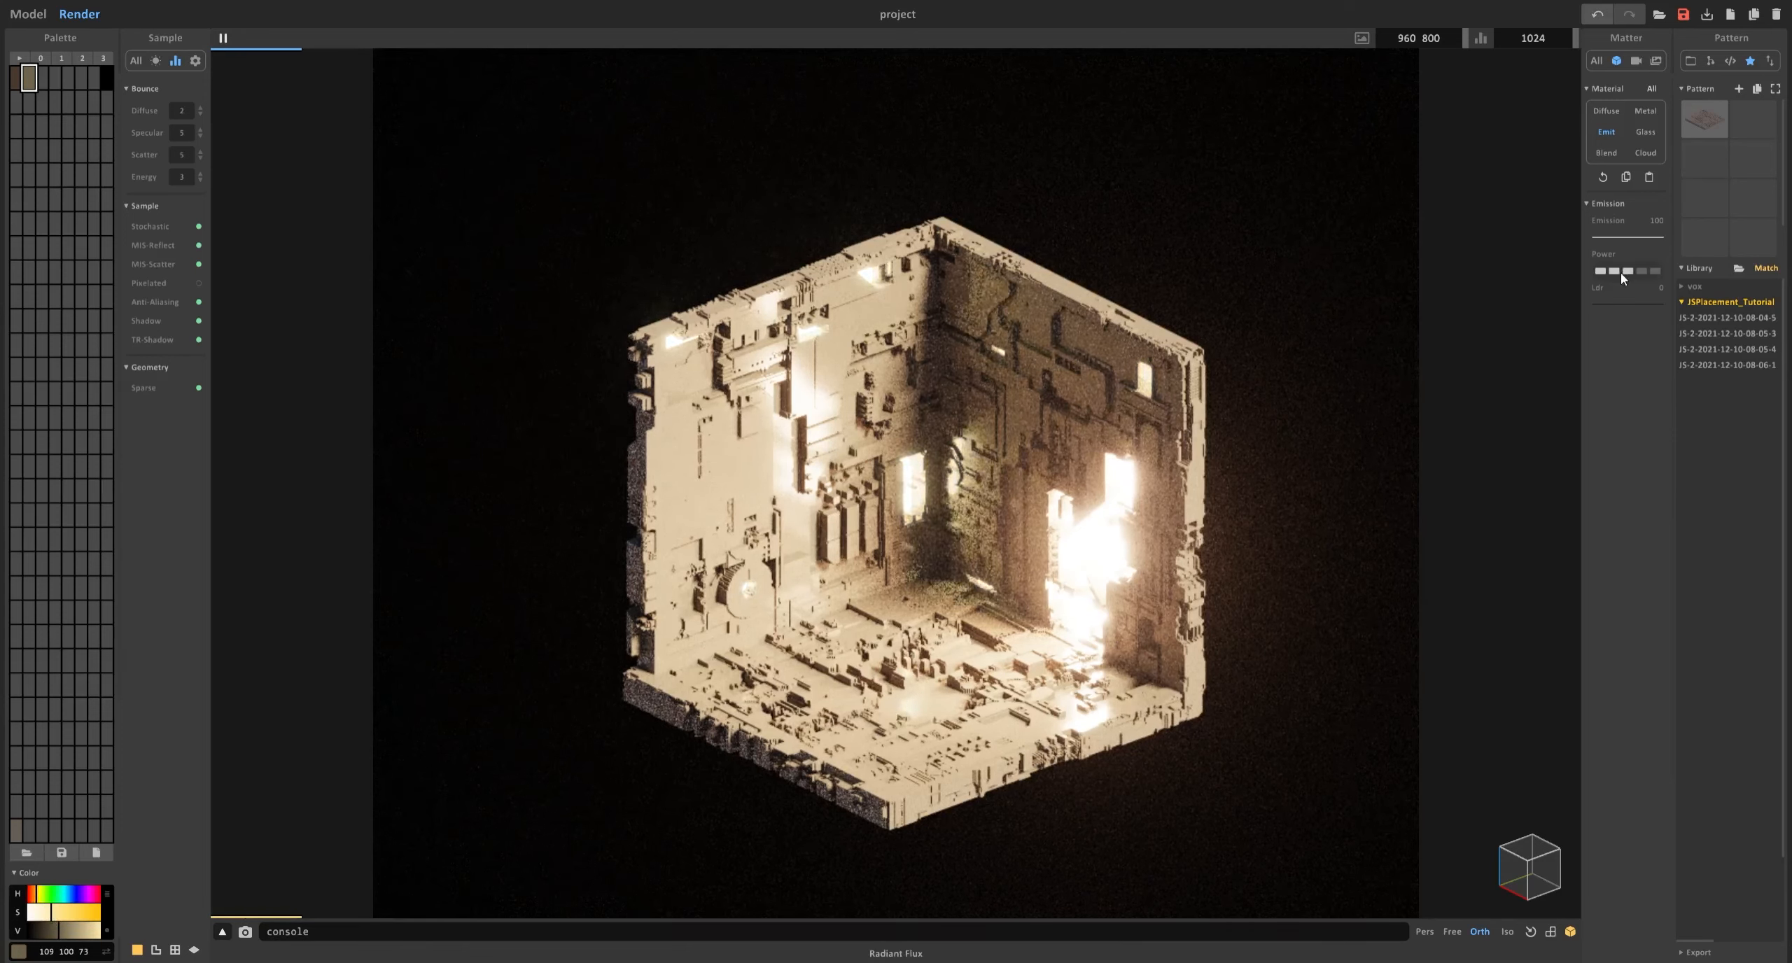
pyautogui.click(34, 896)
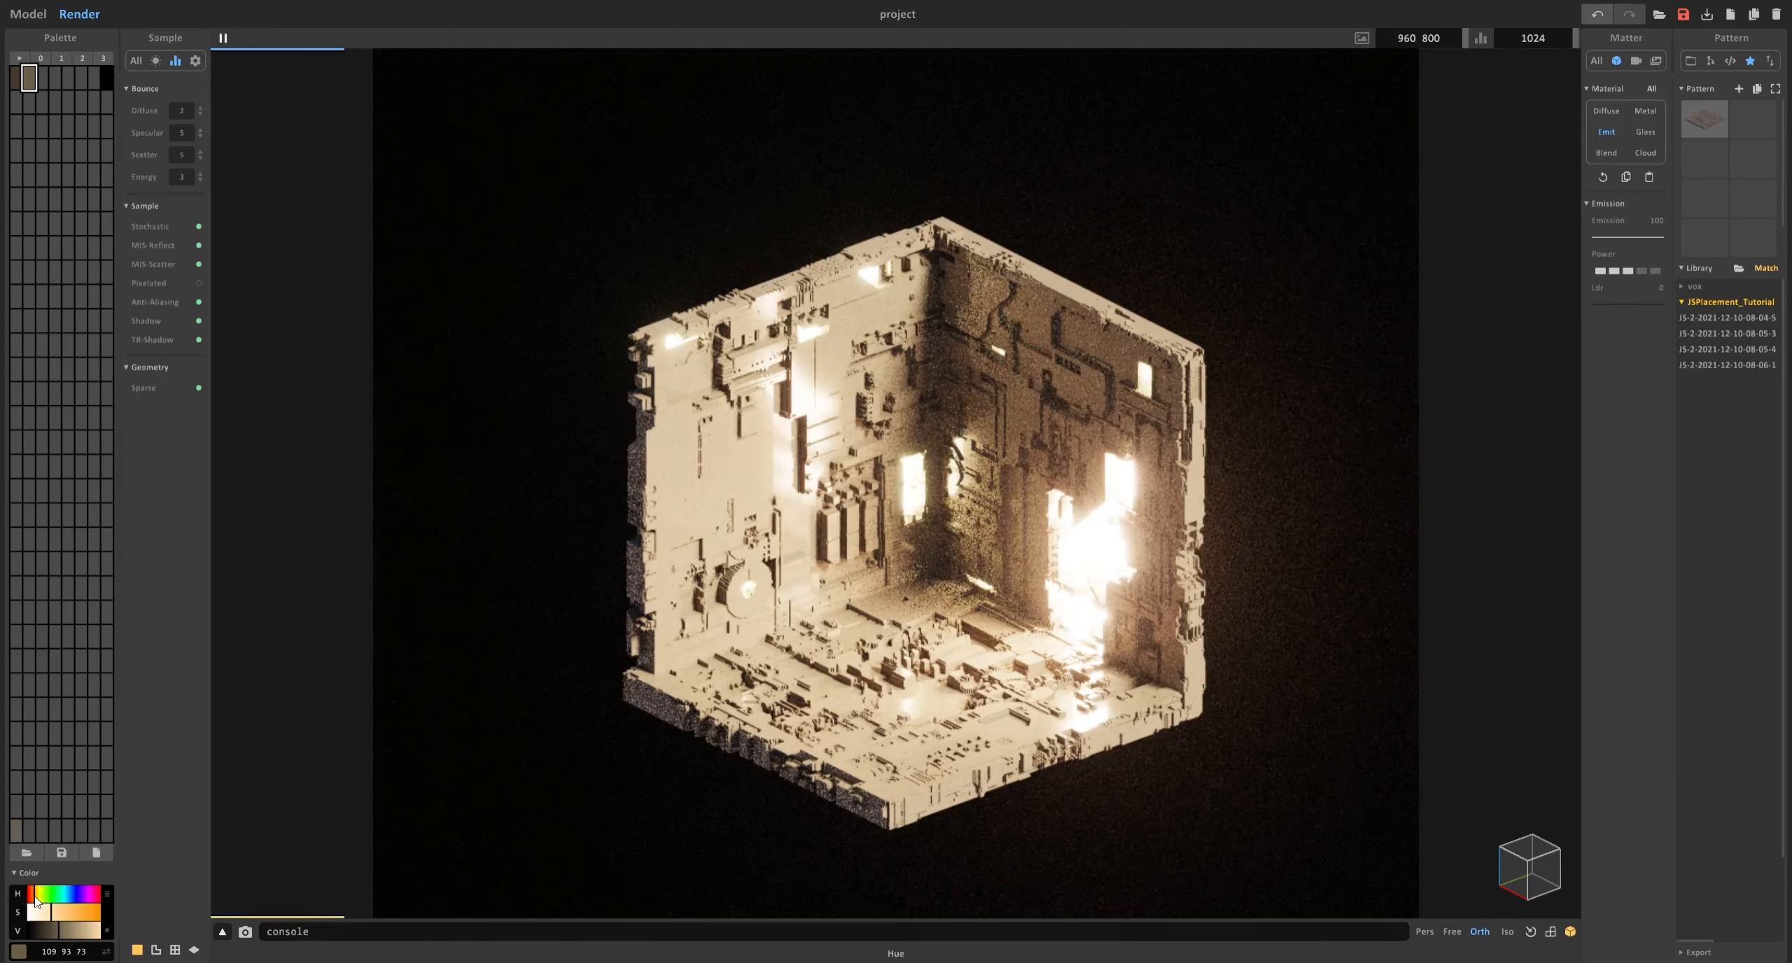
pyautogui.click(33, 896)
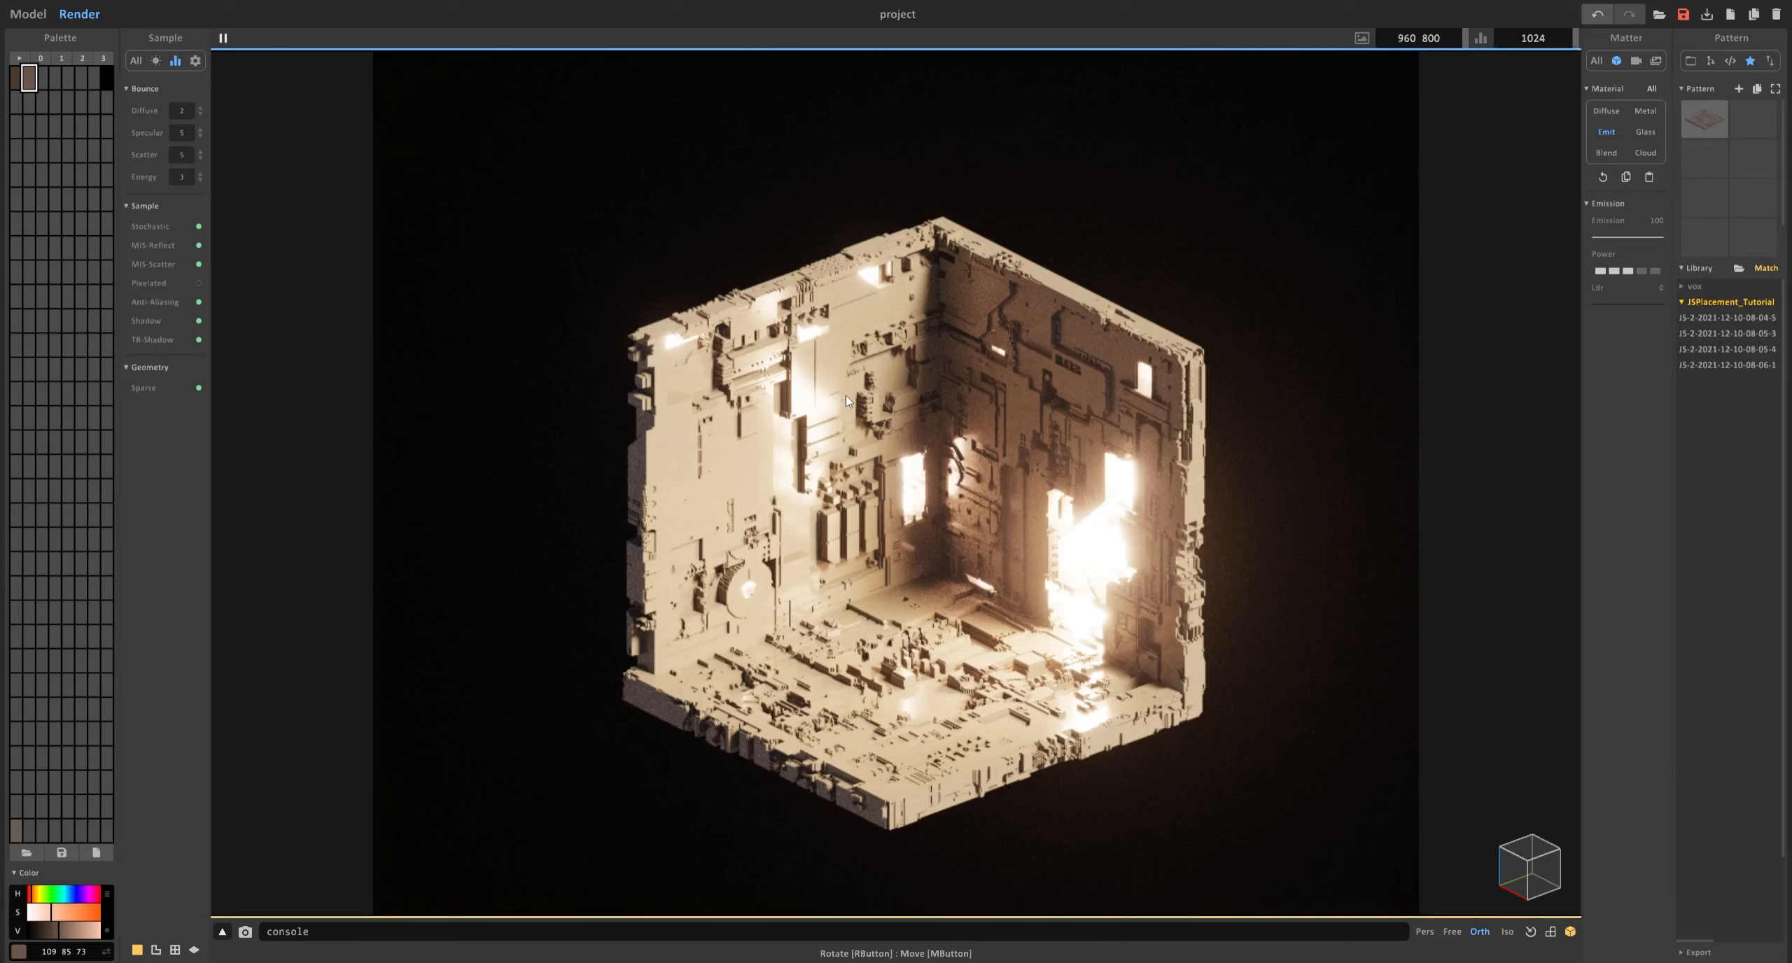
# Lower the specular of the wall's Metal material, set its IOR to 1.15 and darken its colour to RGB 68 64 57.
pyautogui.click(914, 638)
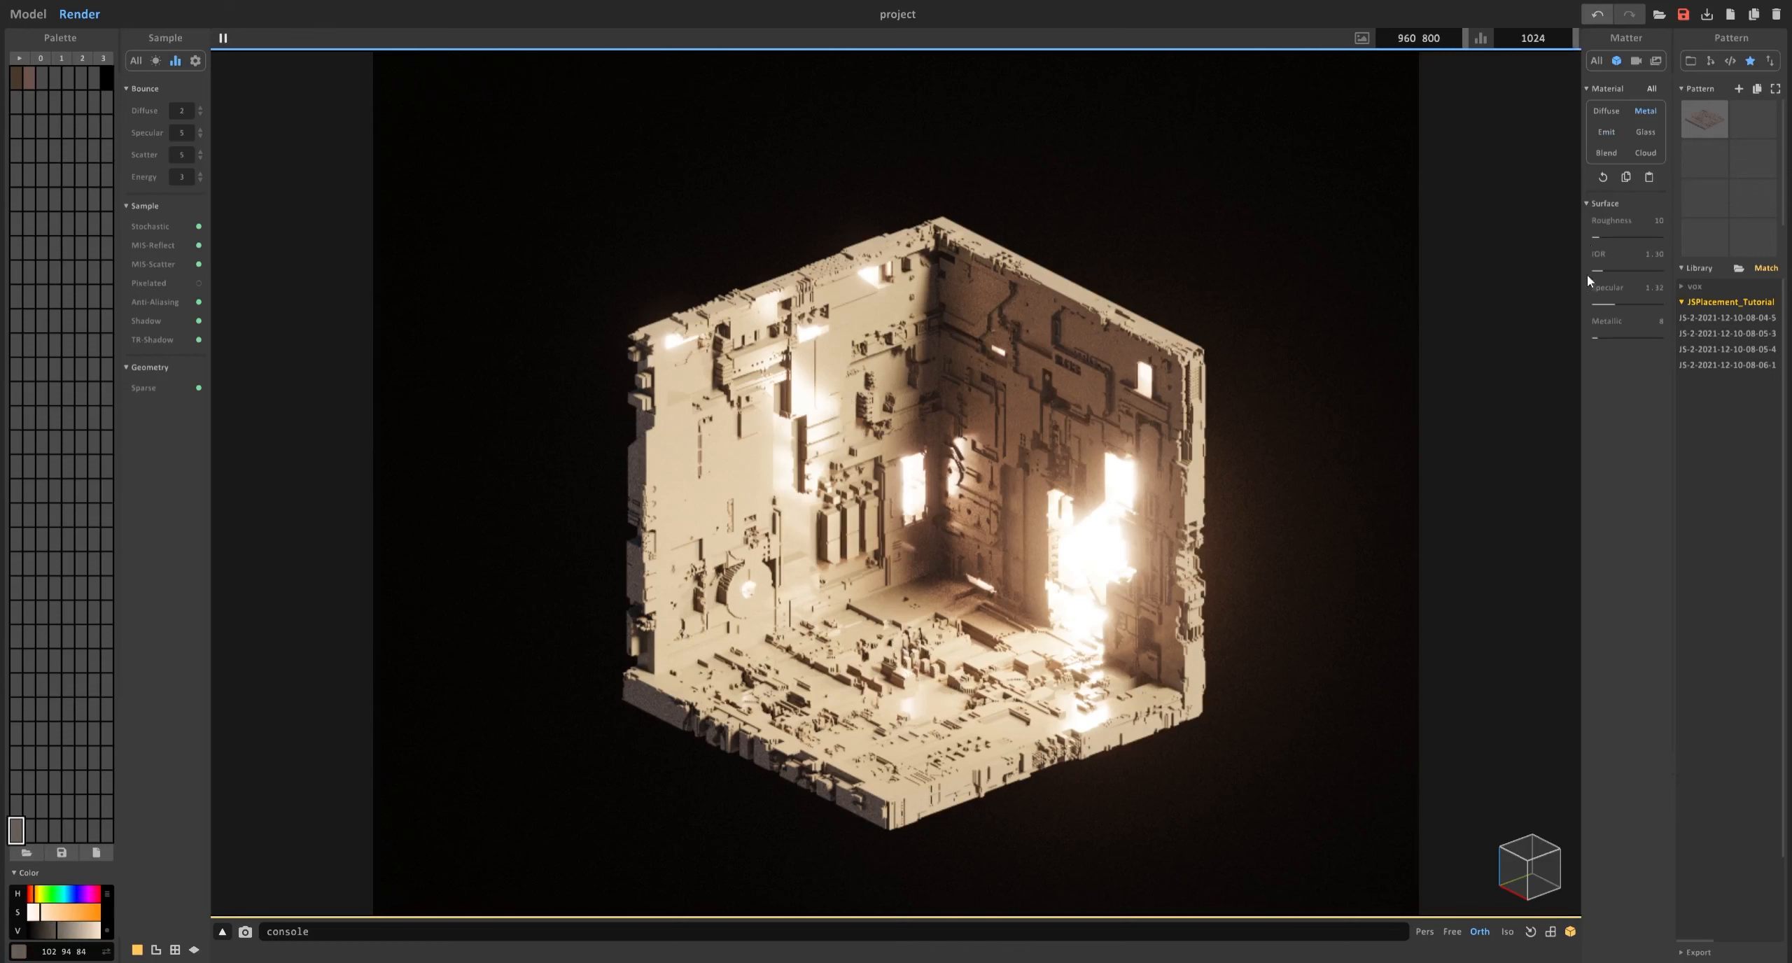
pyautogui.moveTo(1606, 305); pyautogui.dragTo(1604, 305)
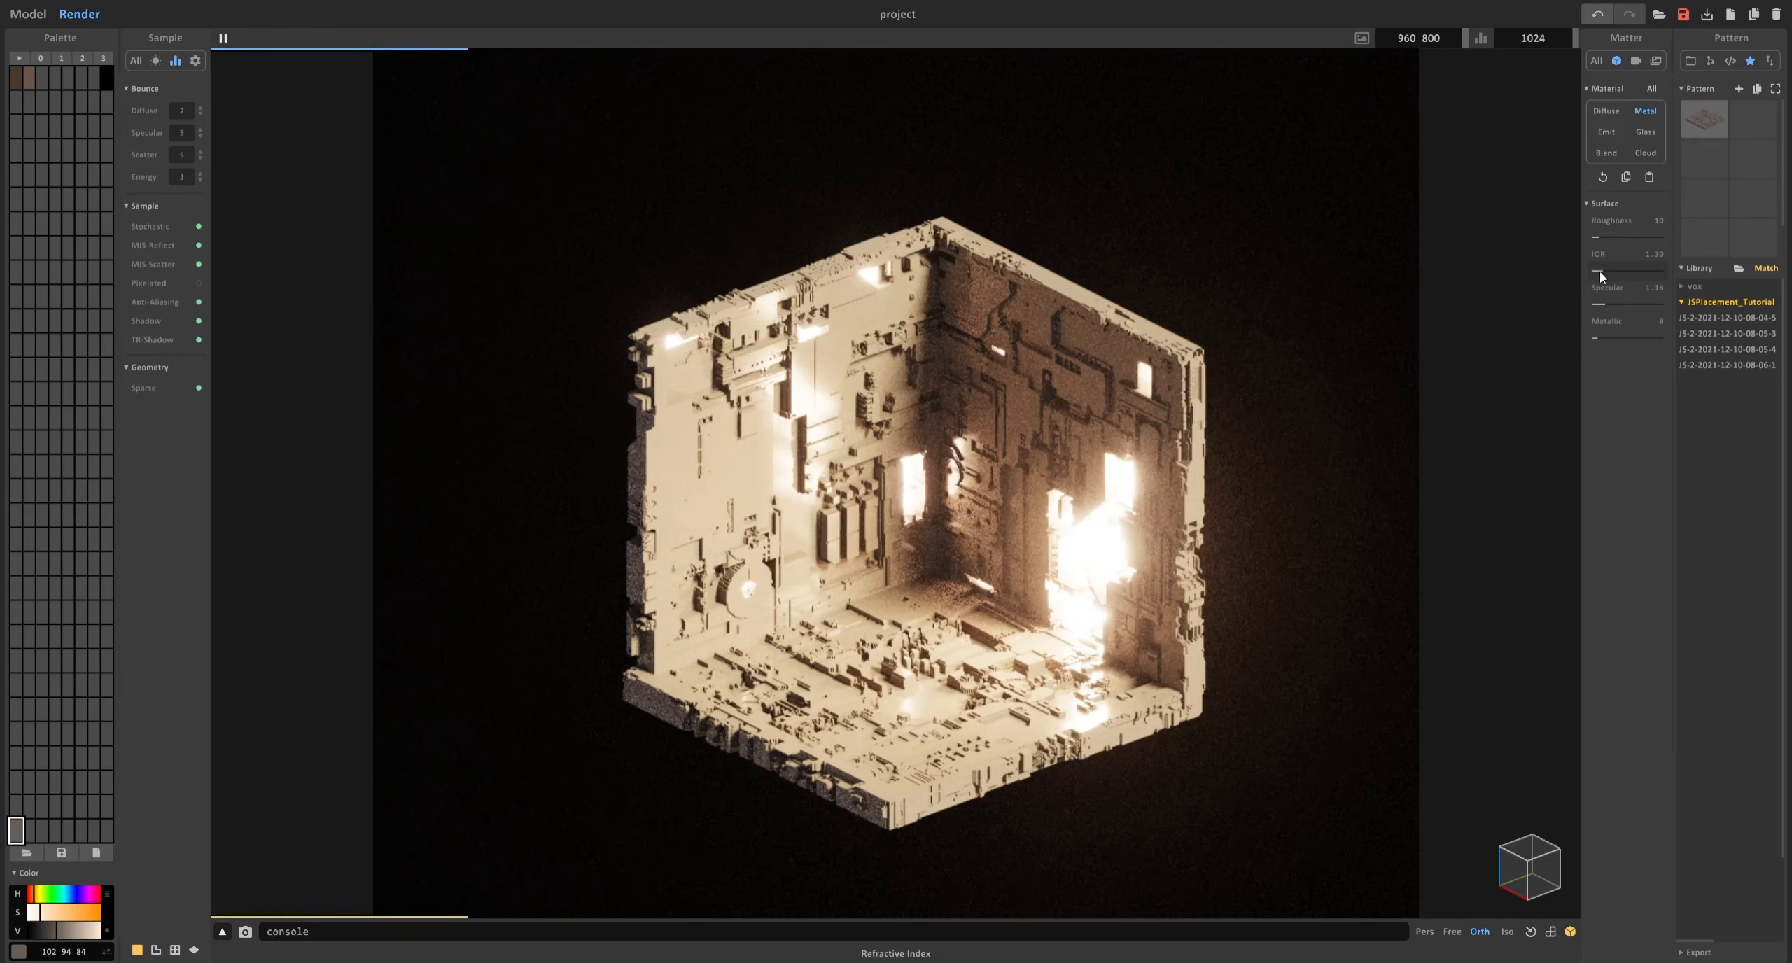
pyautogui.moveTo(1600, 272); pyautogui.dragTo(1598, 272)
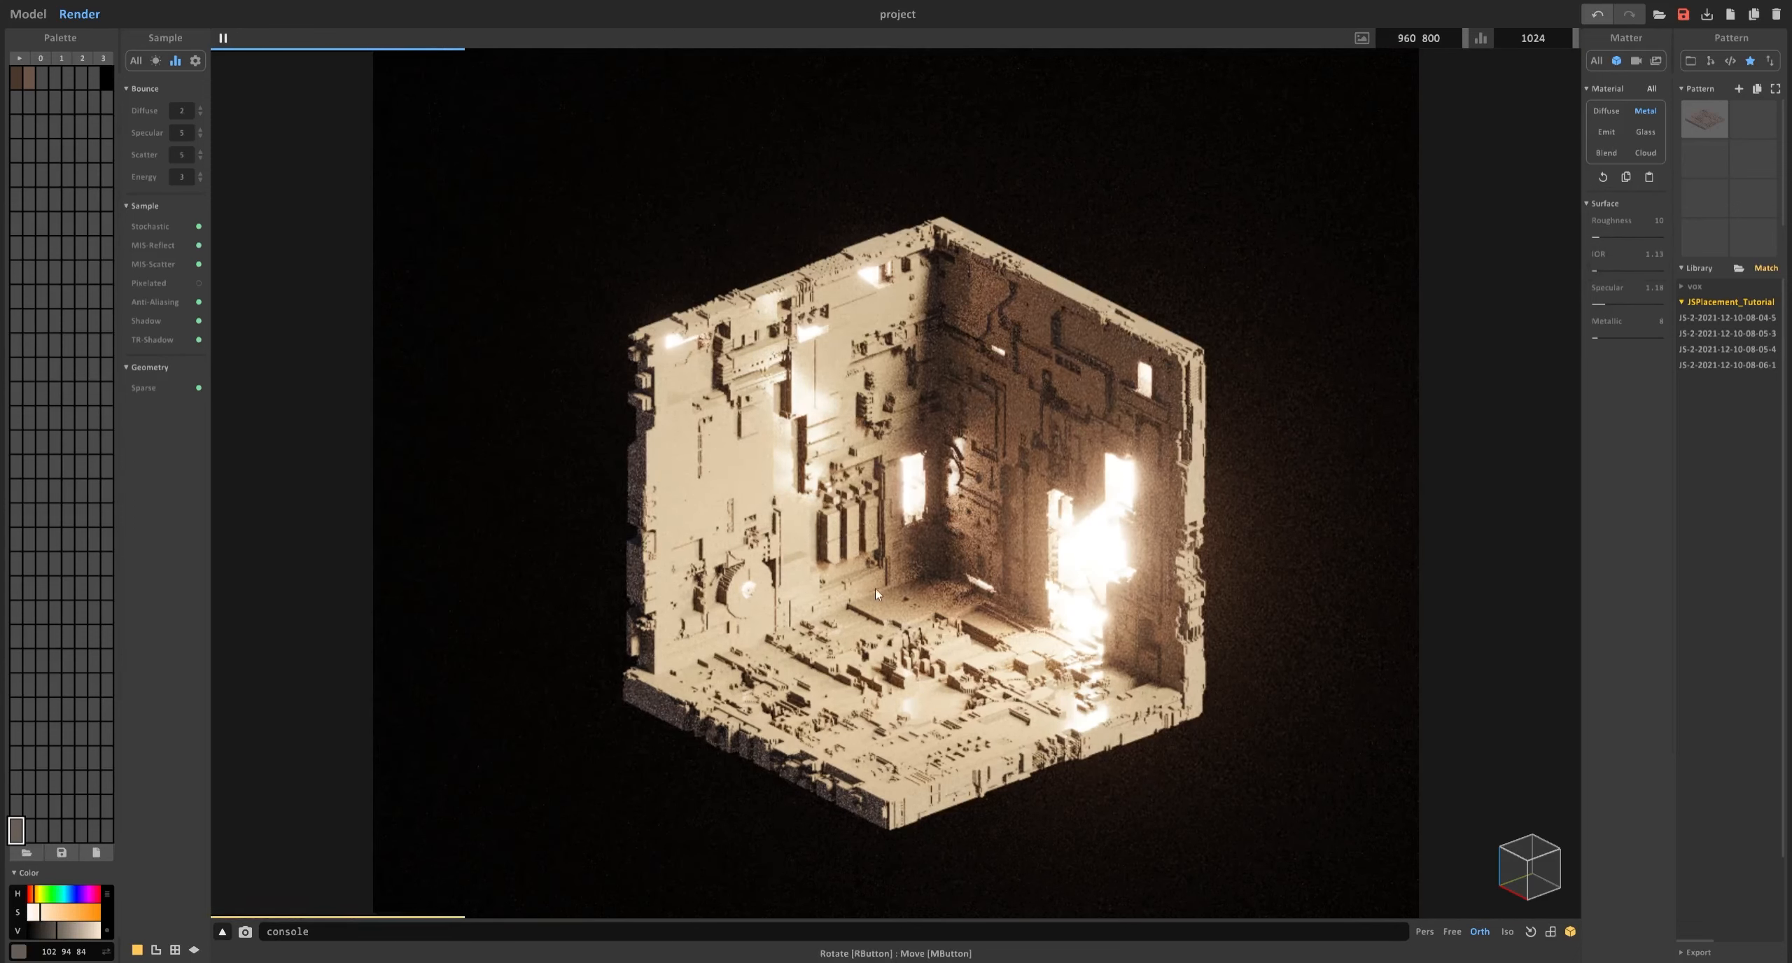
pyautogui.click(50, 936)
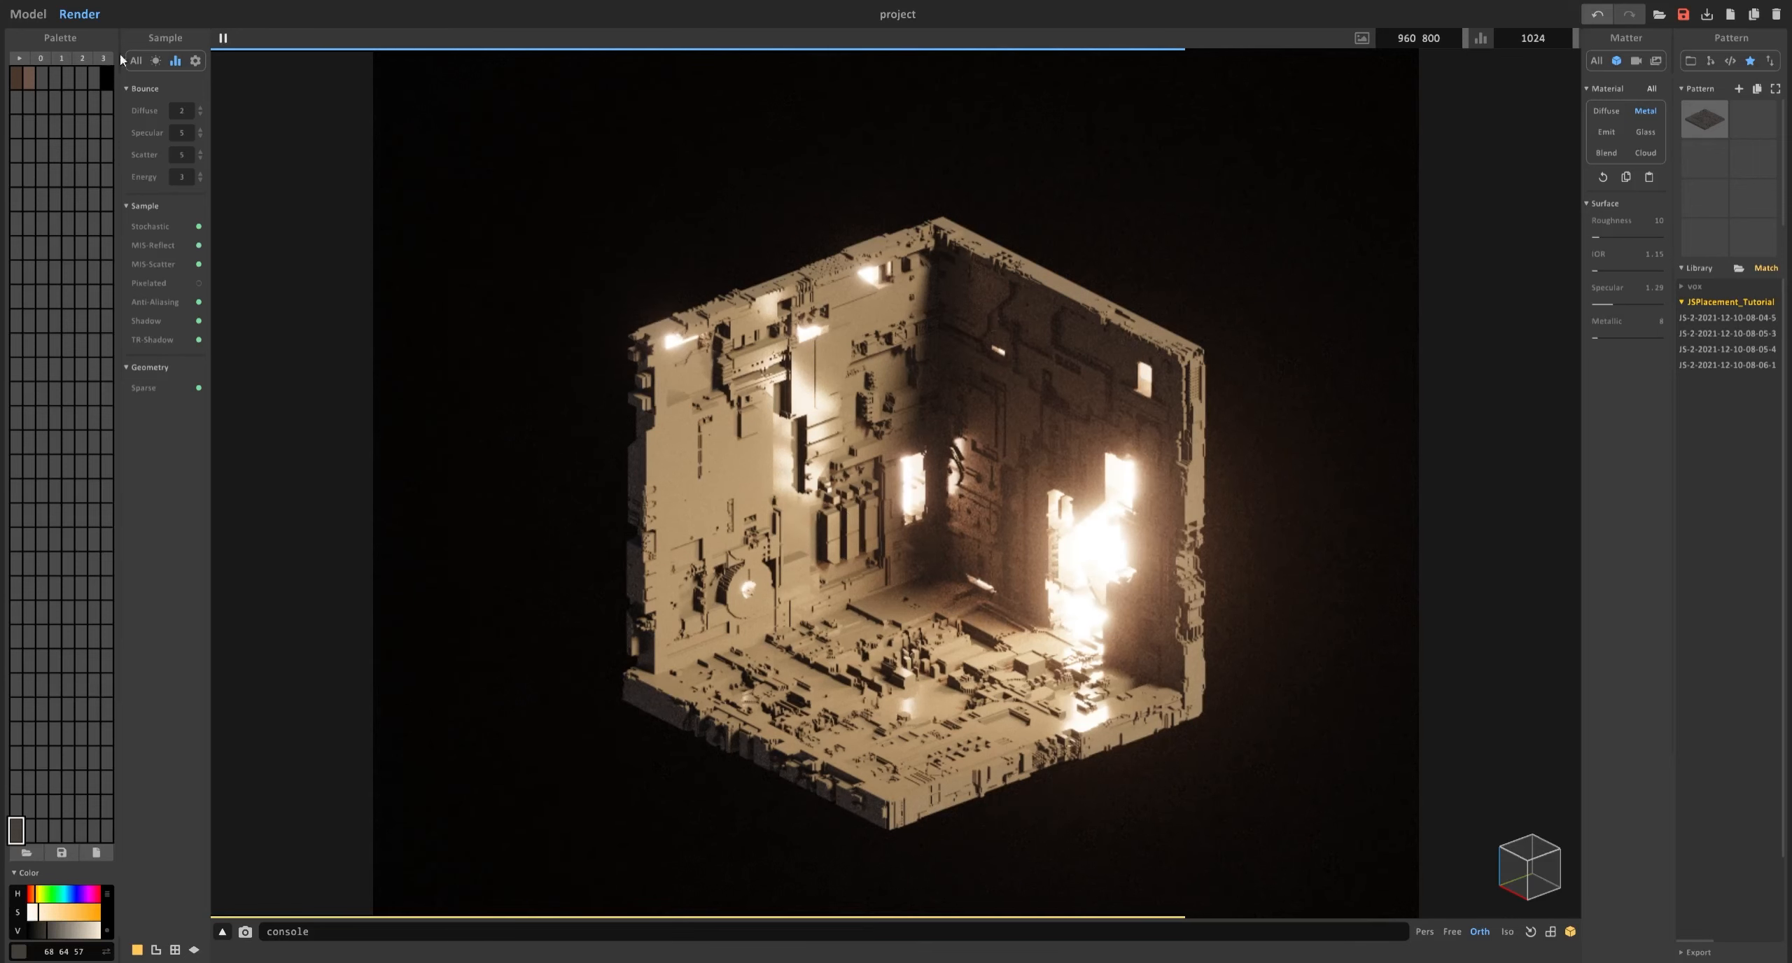
# Return to modelling, add a new object to the scene and raise it well above the room.
pyautogui.click(28, 14)
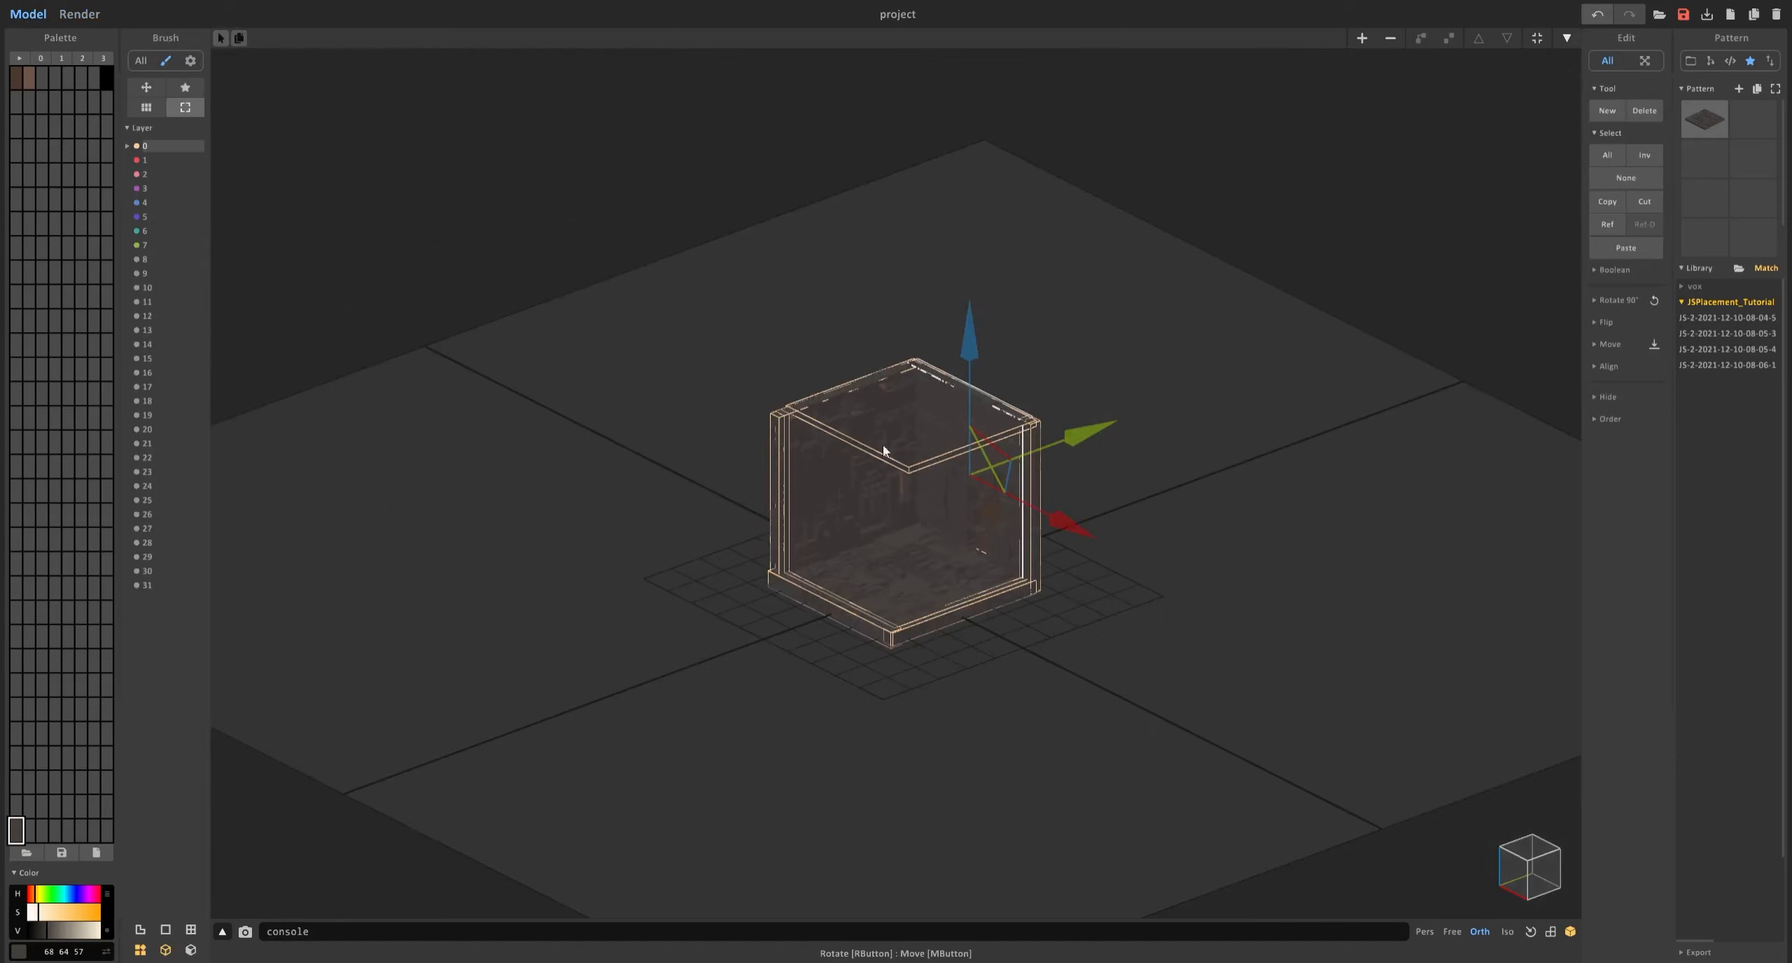
pyautogui.click(929, 590)
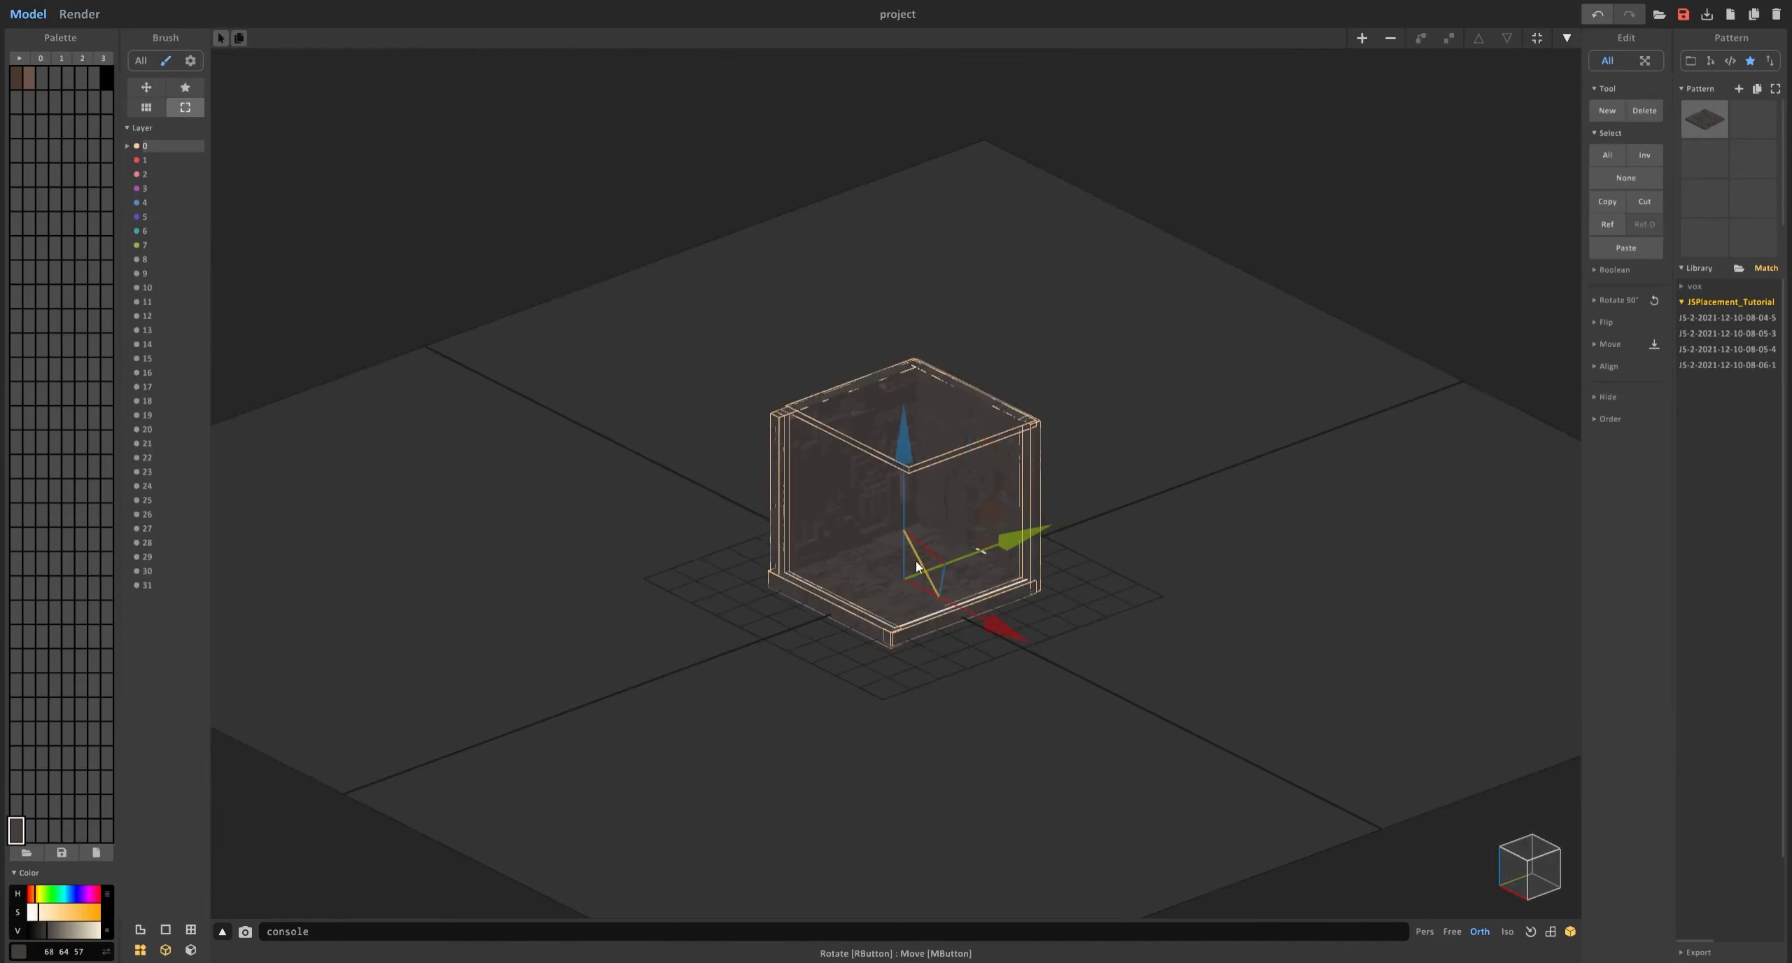
pyautogui.click(1362, 39)
pyautogui.moveTo(901, 476); pyautogui.dragTo(902, 4)
pyautogui.moveTo(941, 228); pyautogui.dragTo(963, 441, button='middle')
# Resize the new object to 256 256 256, cover its base with an unused grey palette colour and fit the volume to that layer.
pyautogui.press('Tab')
pyautogui.moveTo(1506, 39); pyautogui.dragTo(1338, 72)
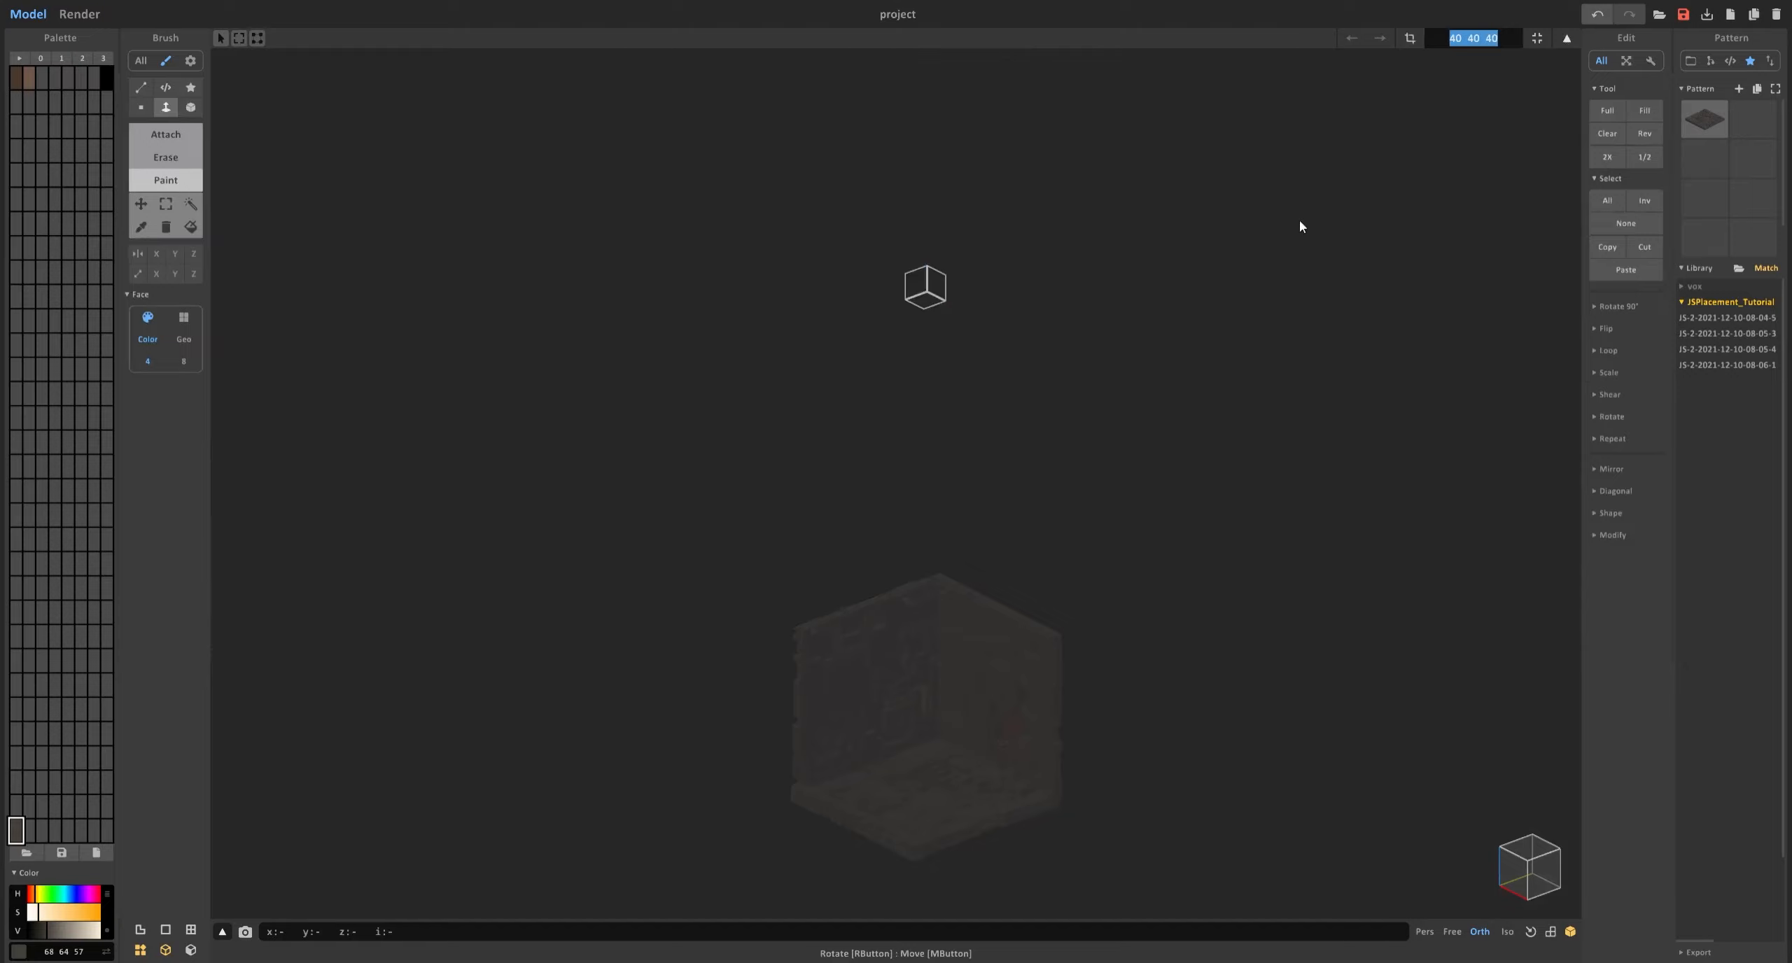
pyautogui.write('256 256 256')
pyautogui.press('Return')
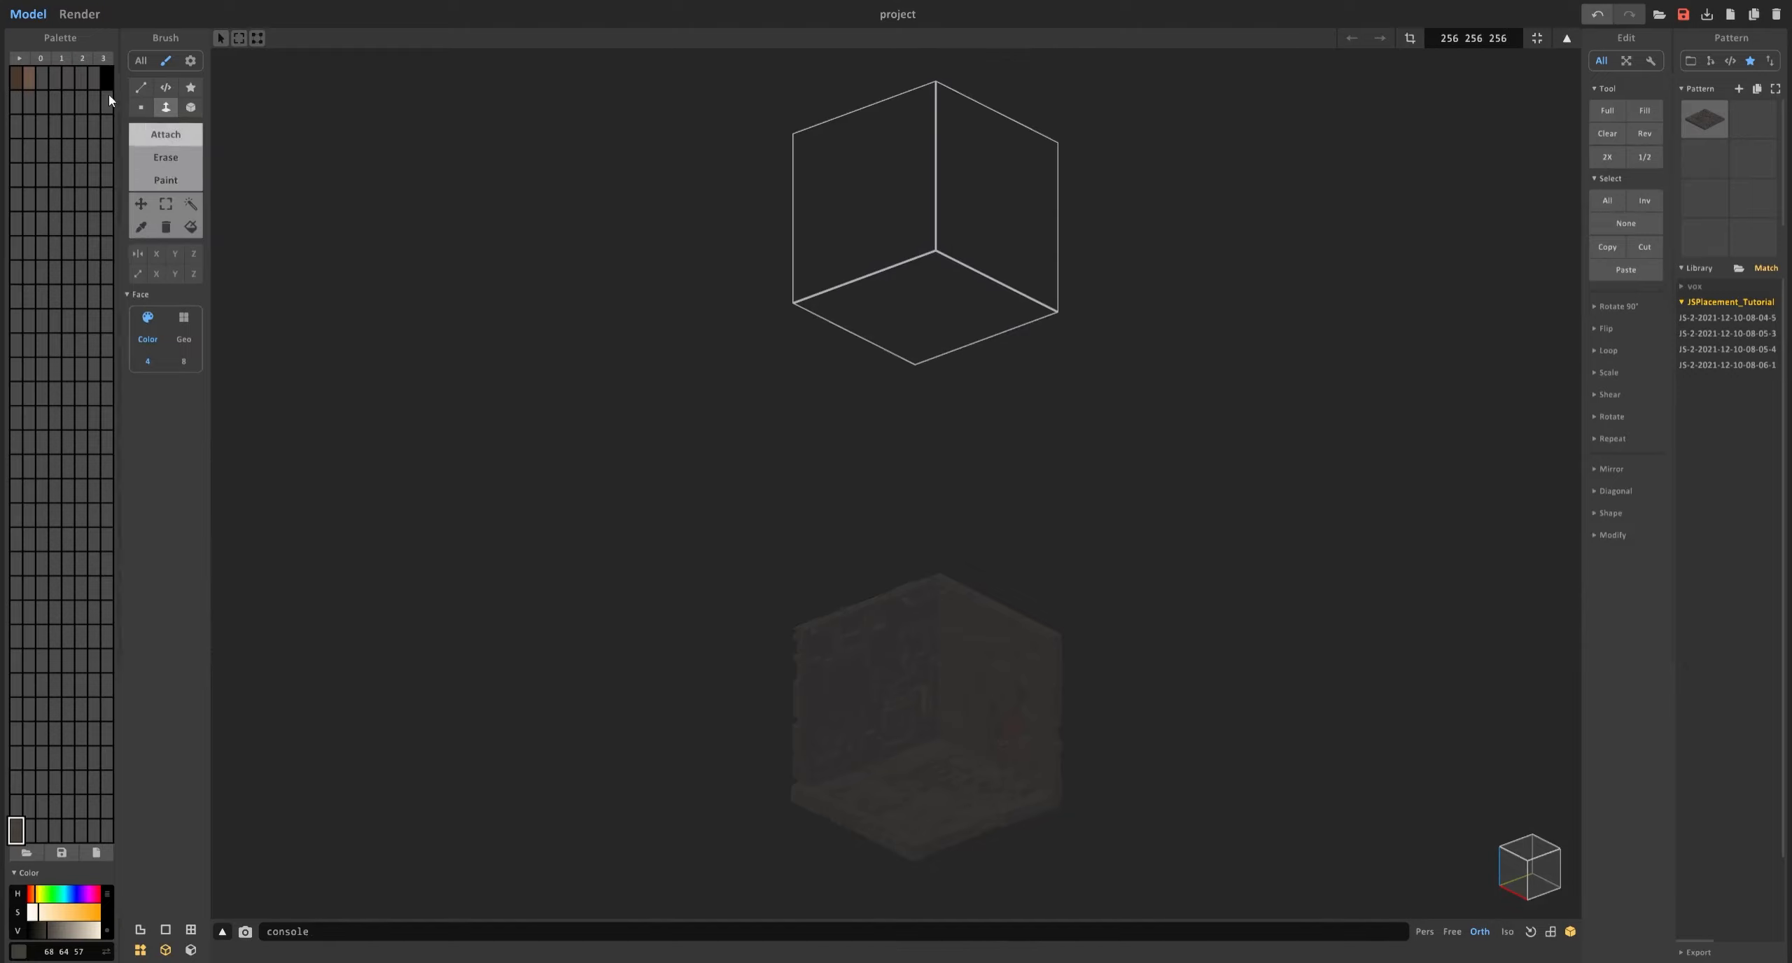
pyautogui.click(42, 77)
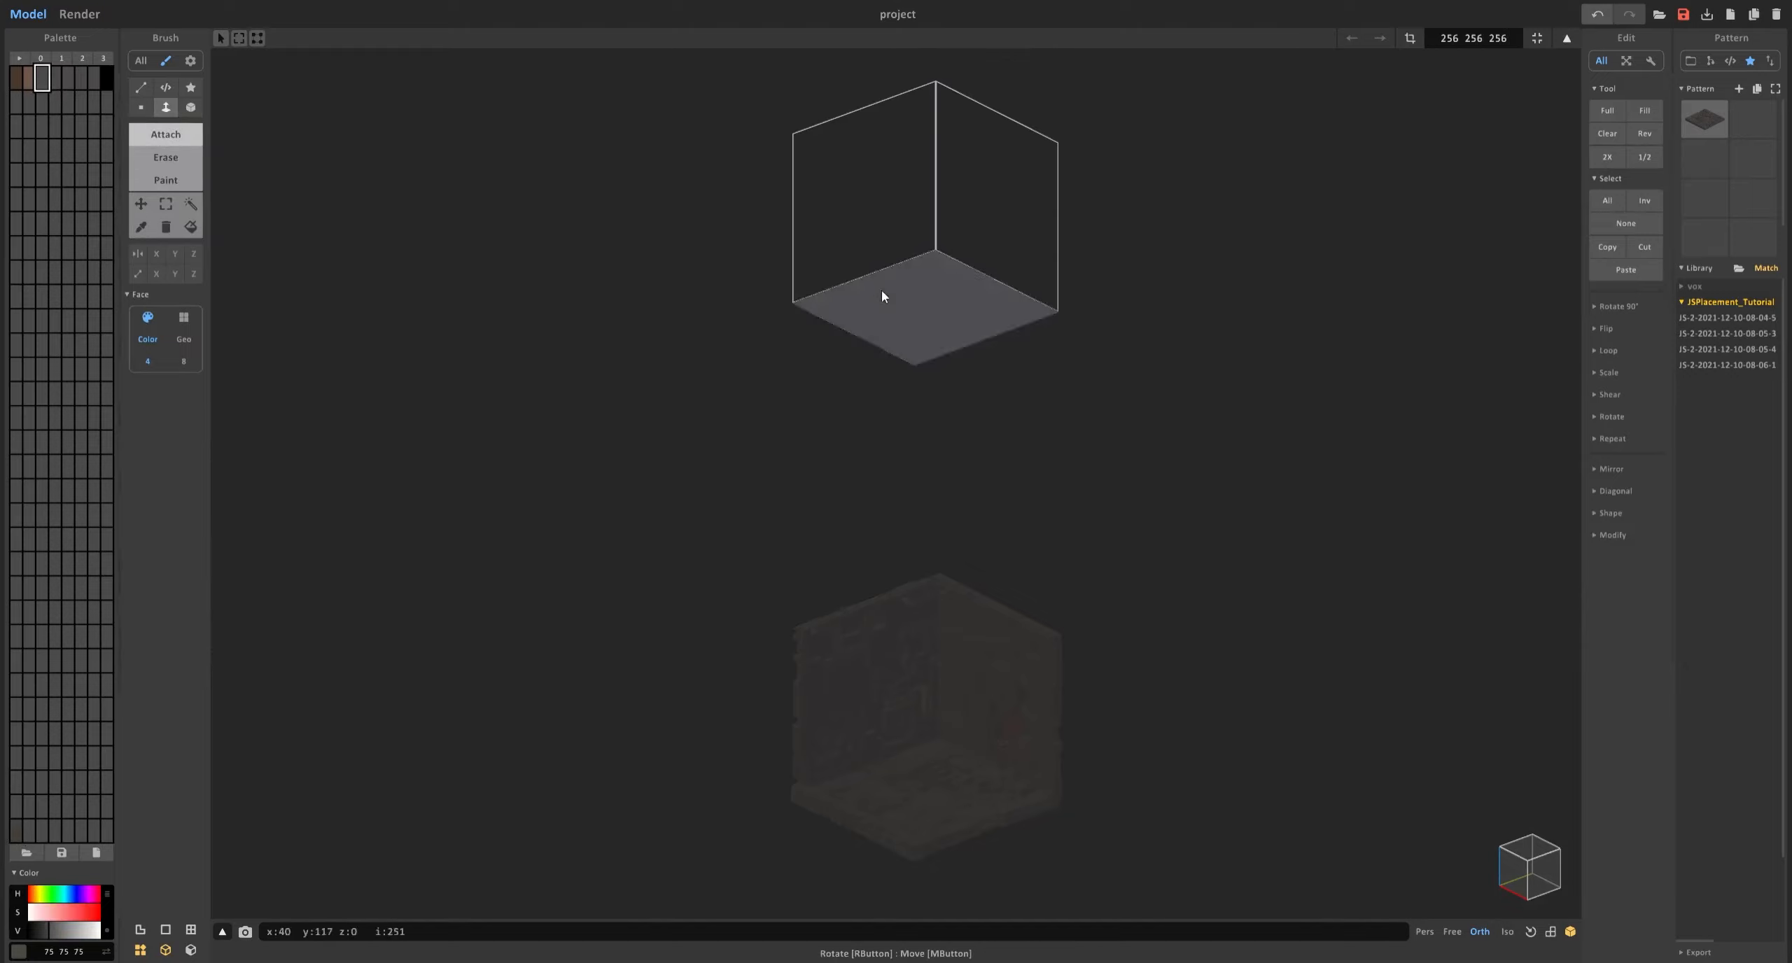
pyautogui.click(1530, 42)
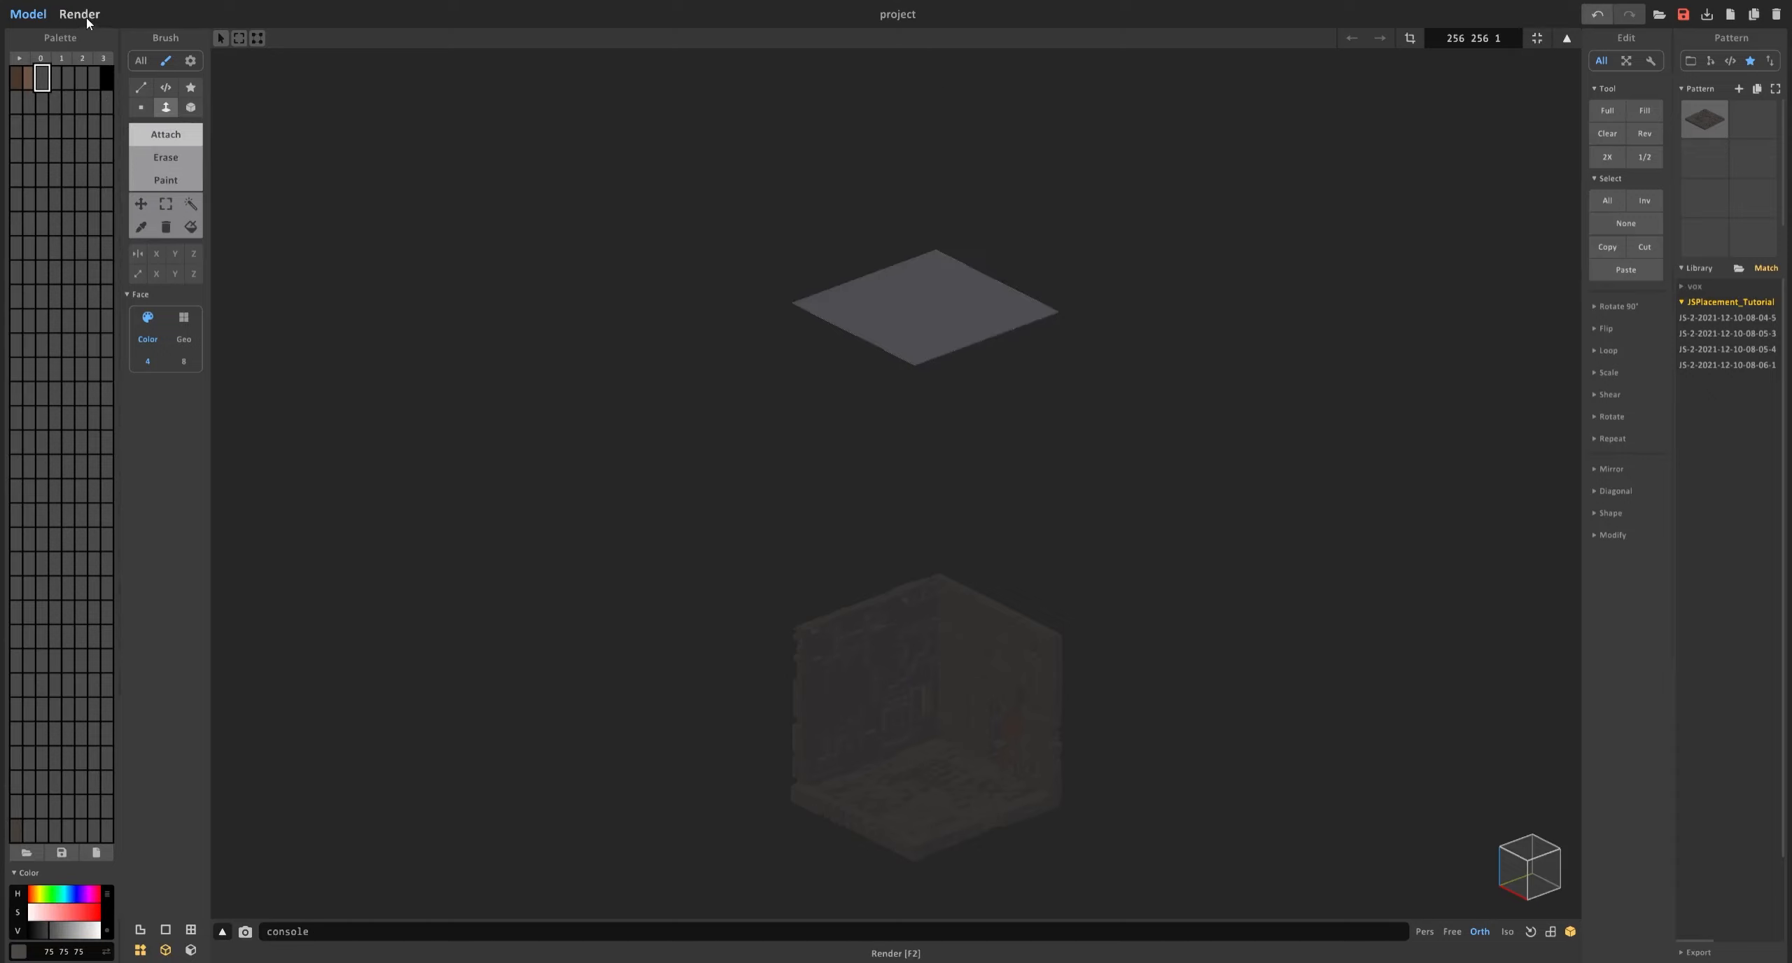
# Render the room and make the overhead plane an Emit material with emission 74 and power at the fourth level.
pyautogui.press('f')
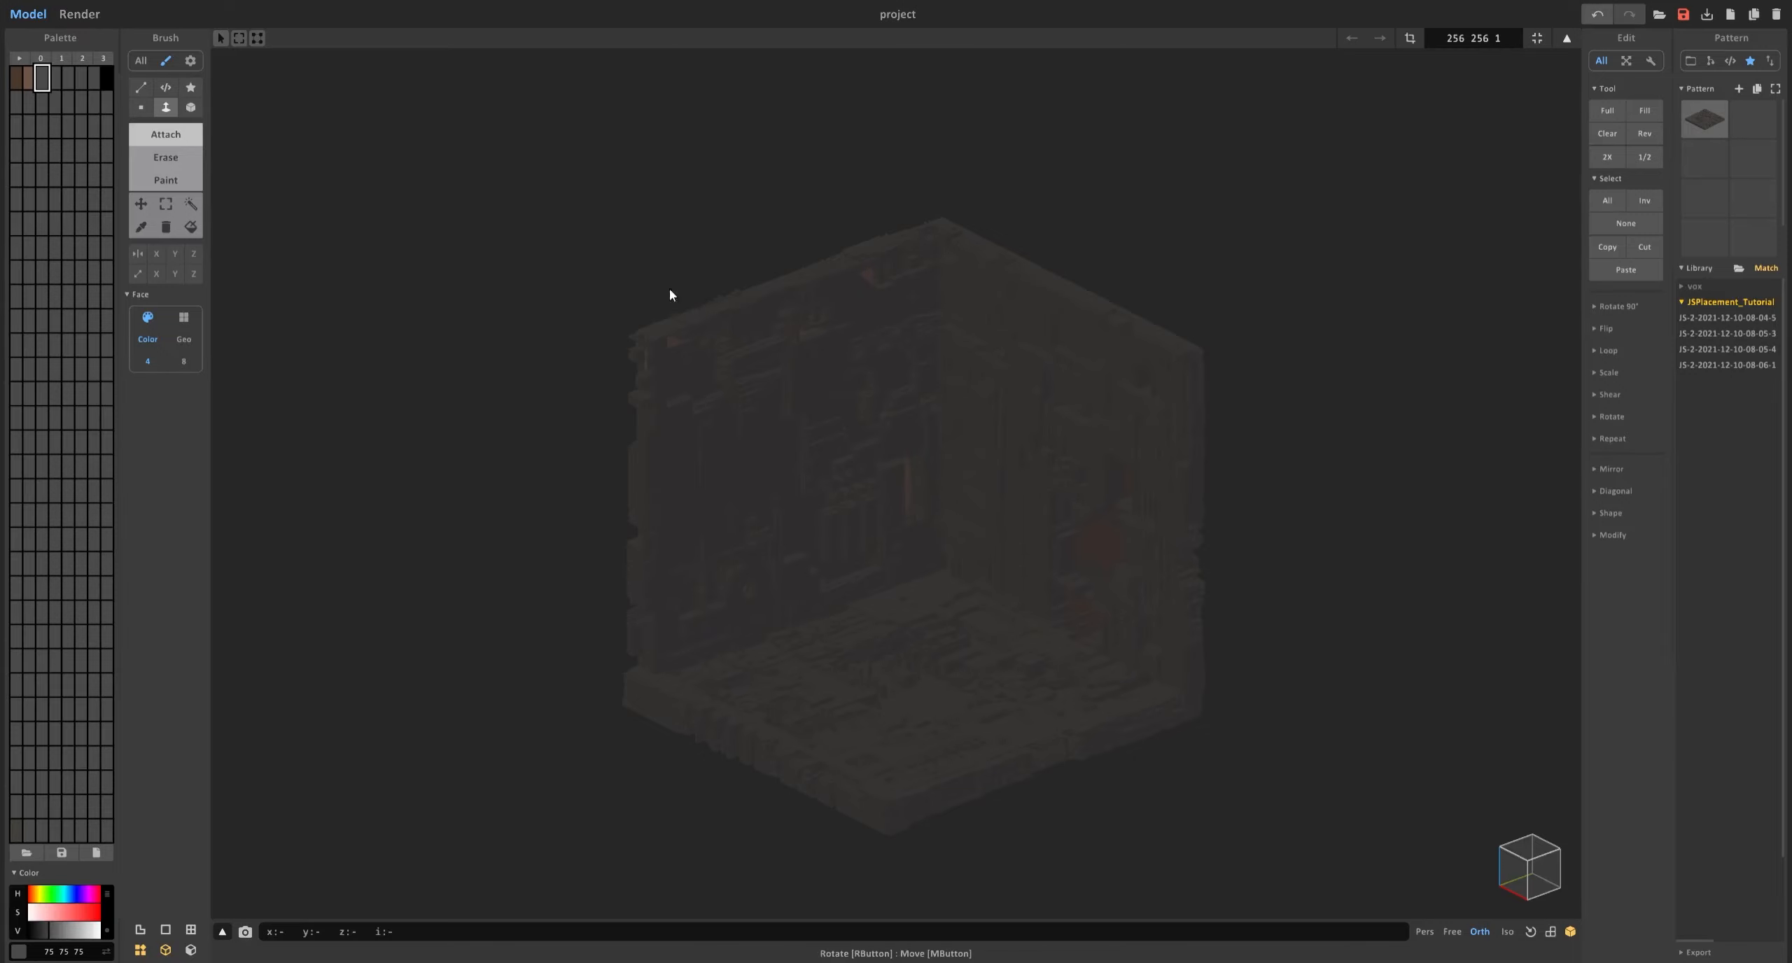
pyautogui.scroll(-5, 857, 184)
pyautogui.scroll(5, 855, 184)
pyautogui.click(79, 14)
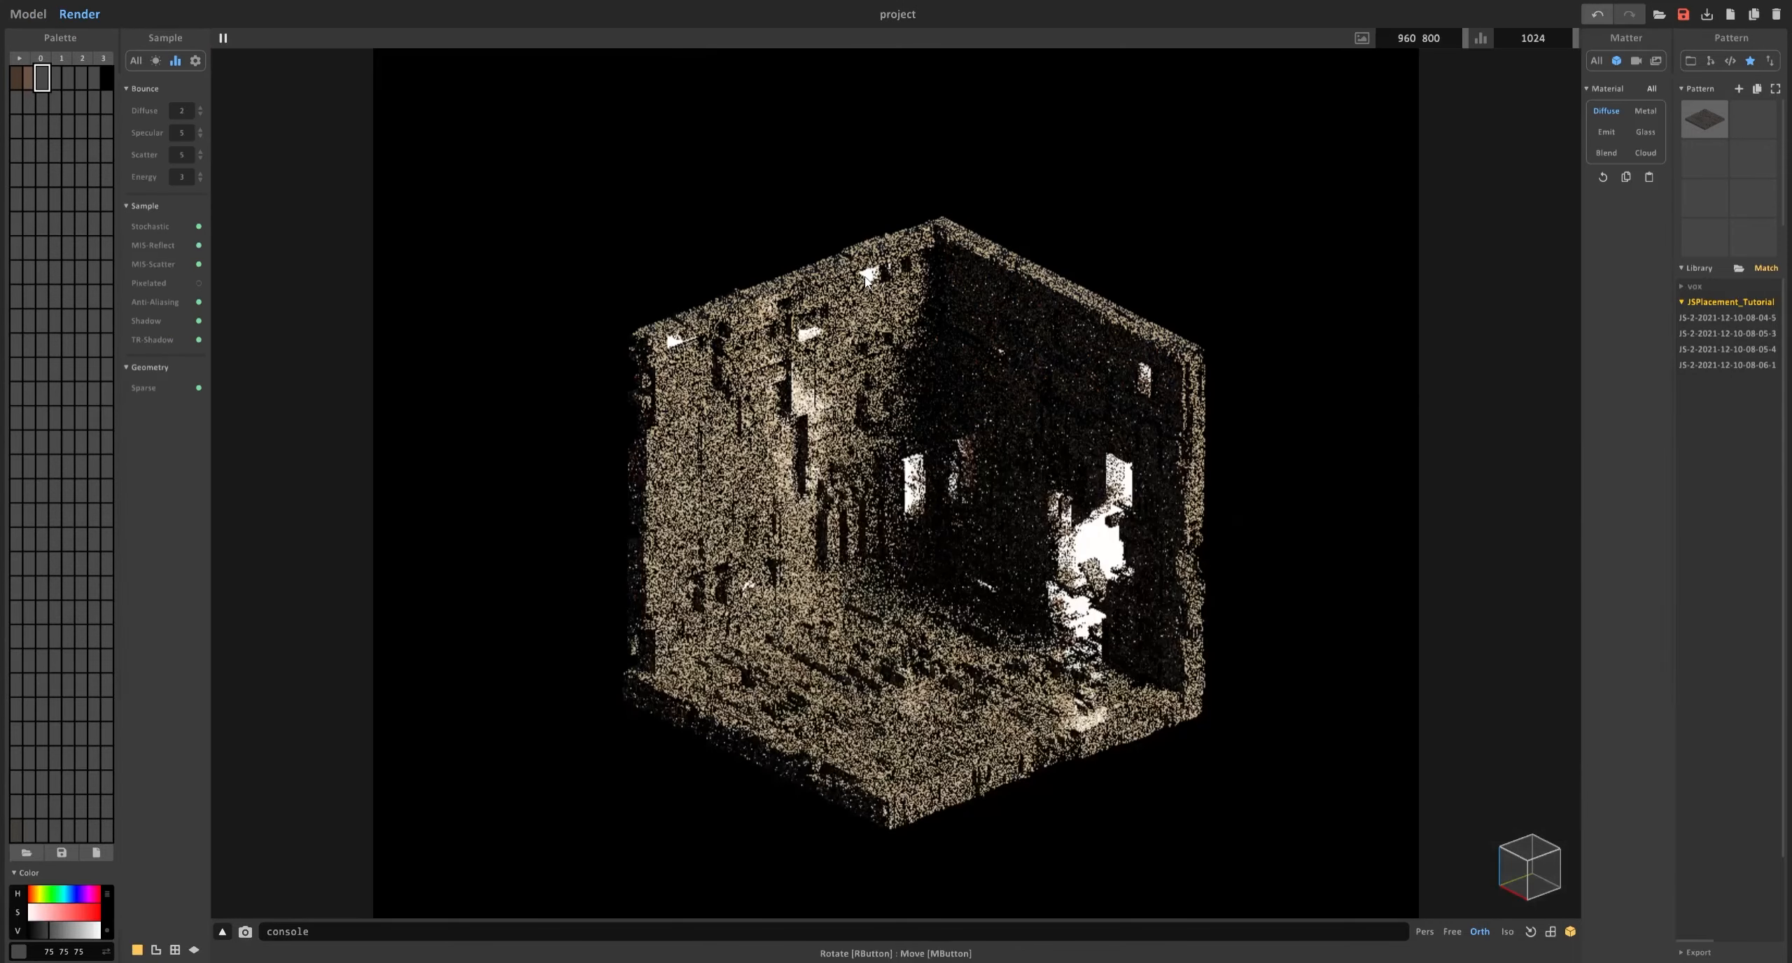
pyautogui.click(1606, 132)
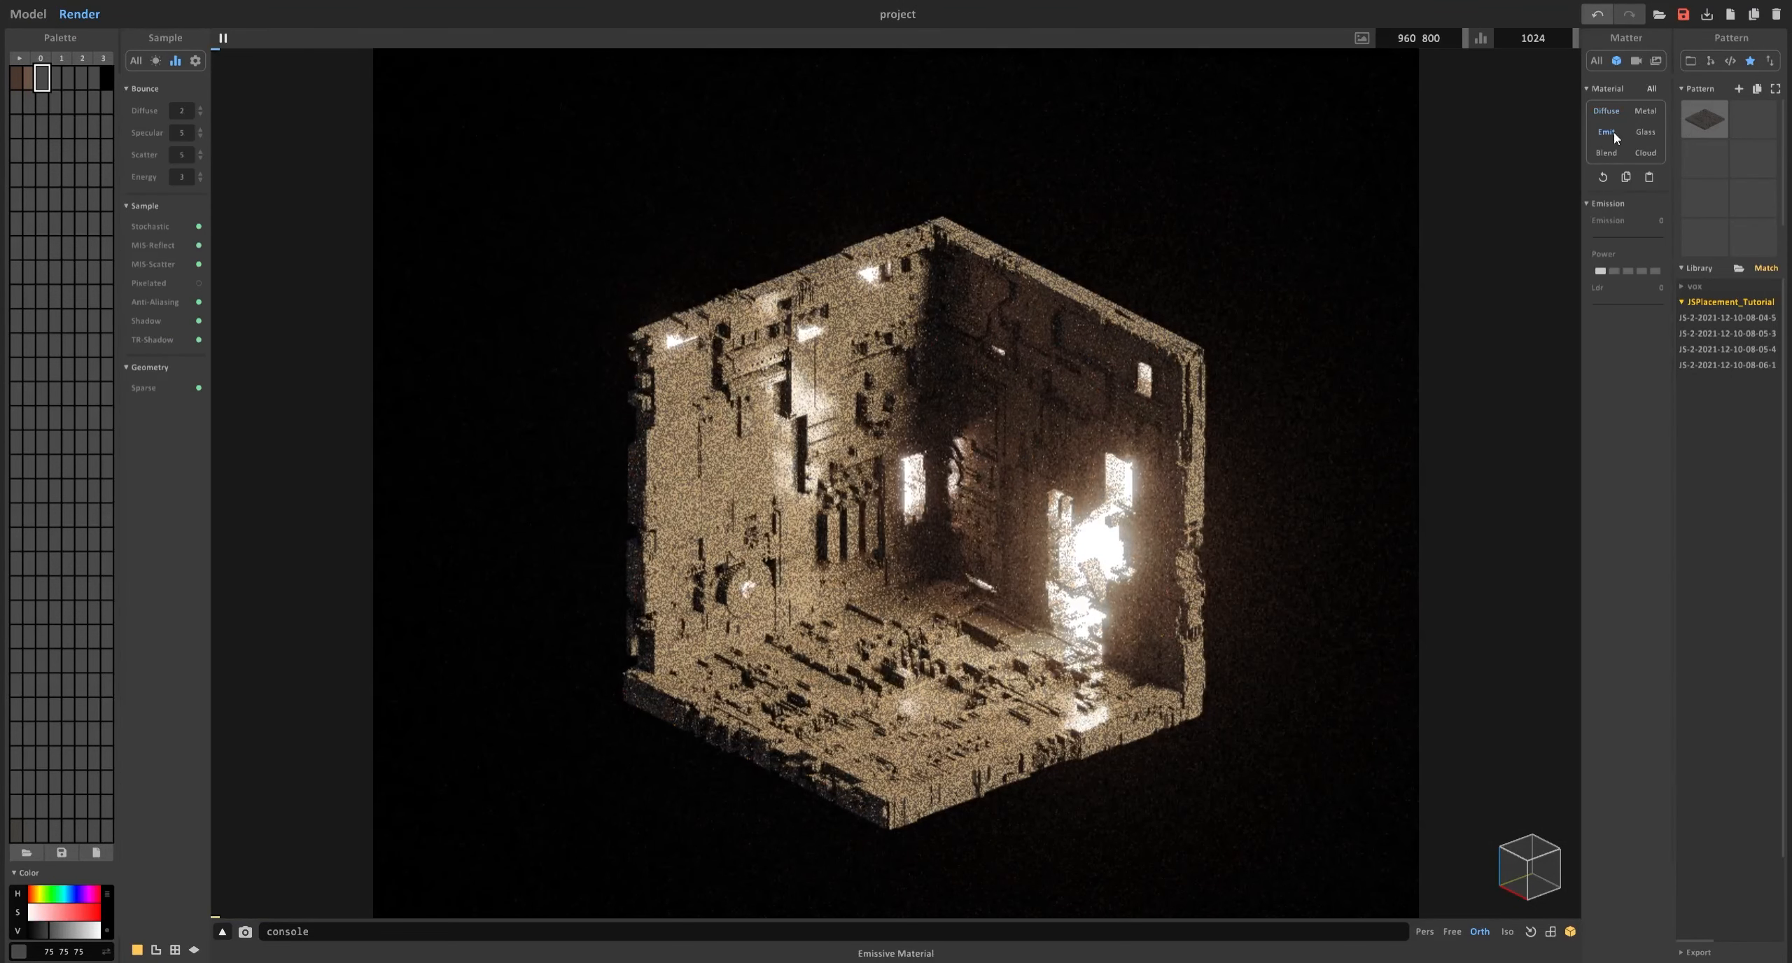
pyautogui.click(1627, 272)
pyautogui.scroll(-5, 1116, 312)
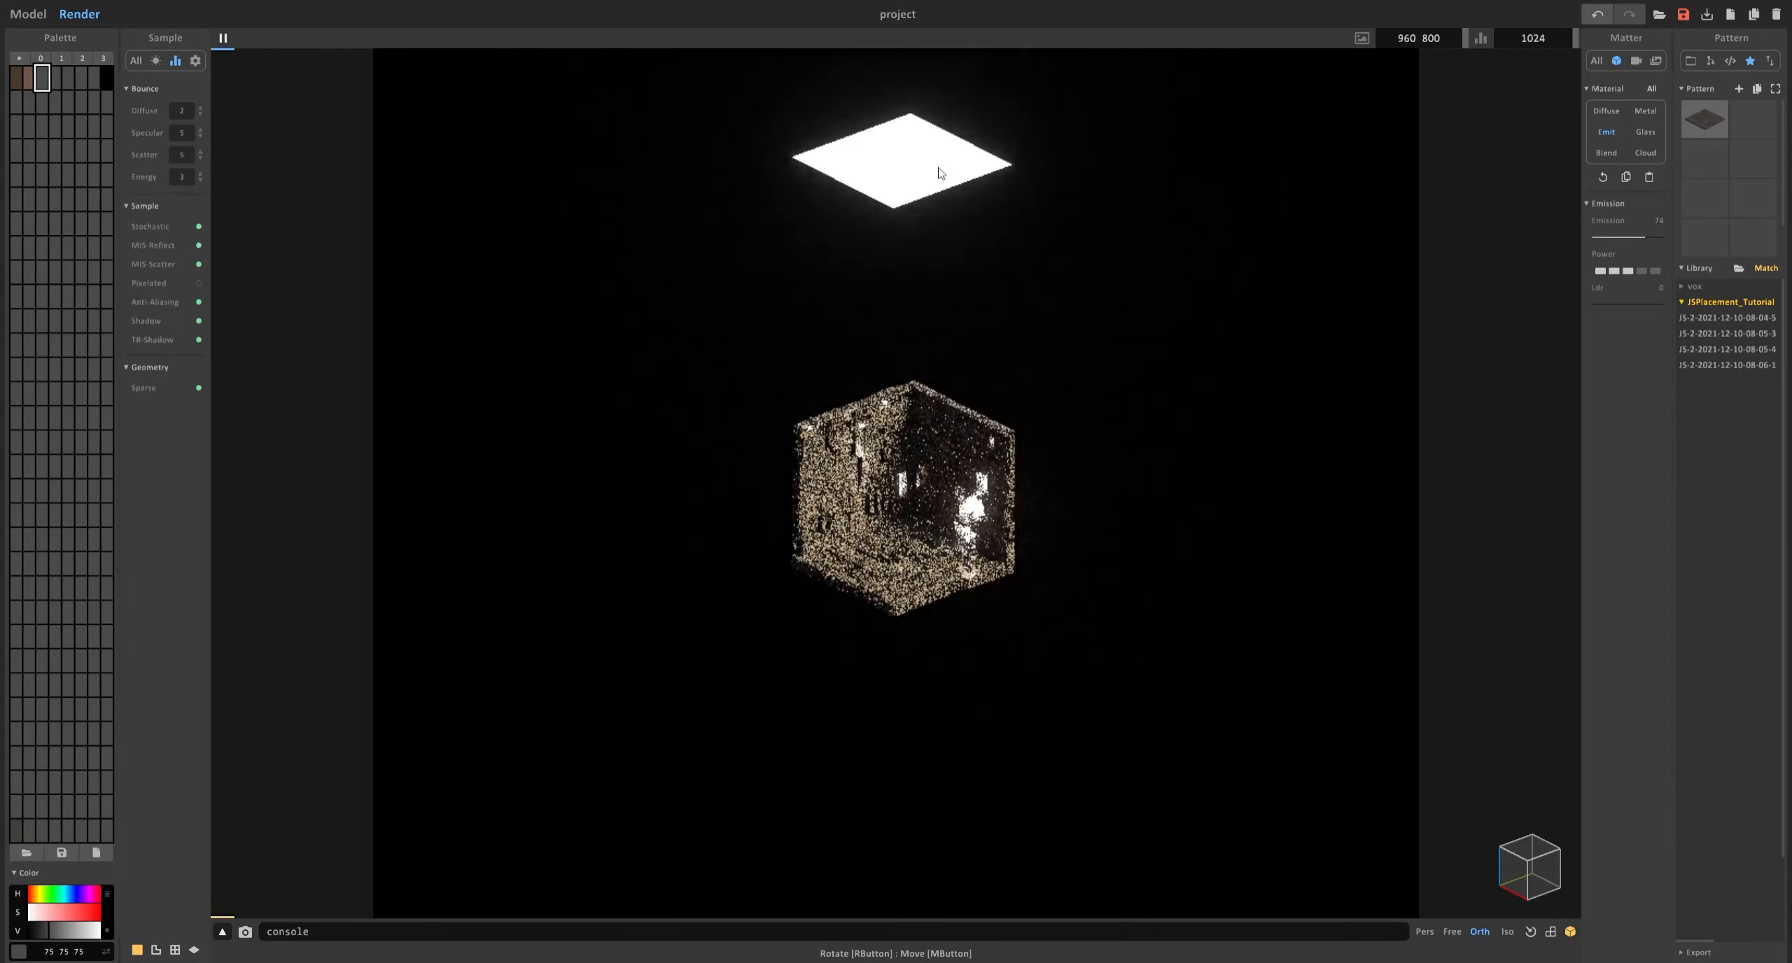
pyautogui.scroll(5, 1219, 293)
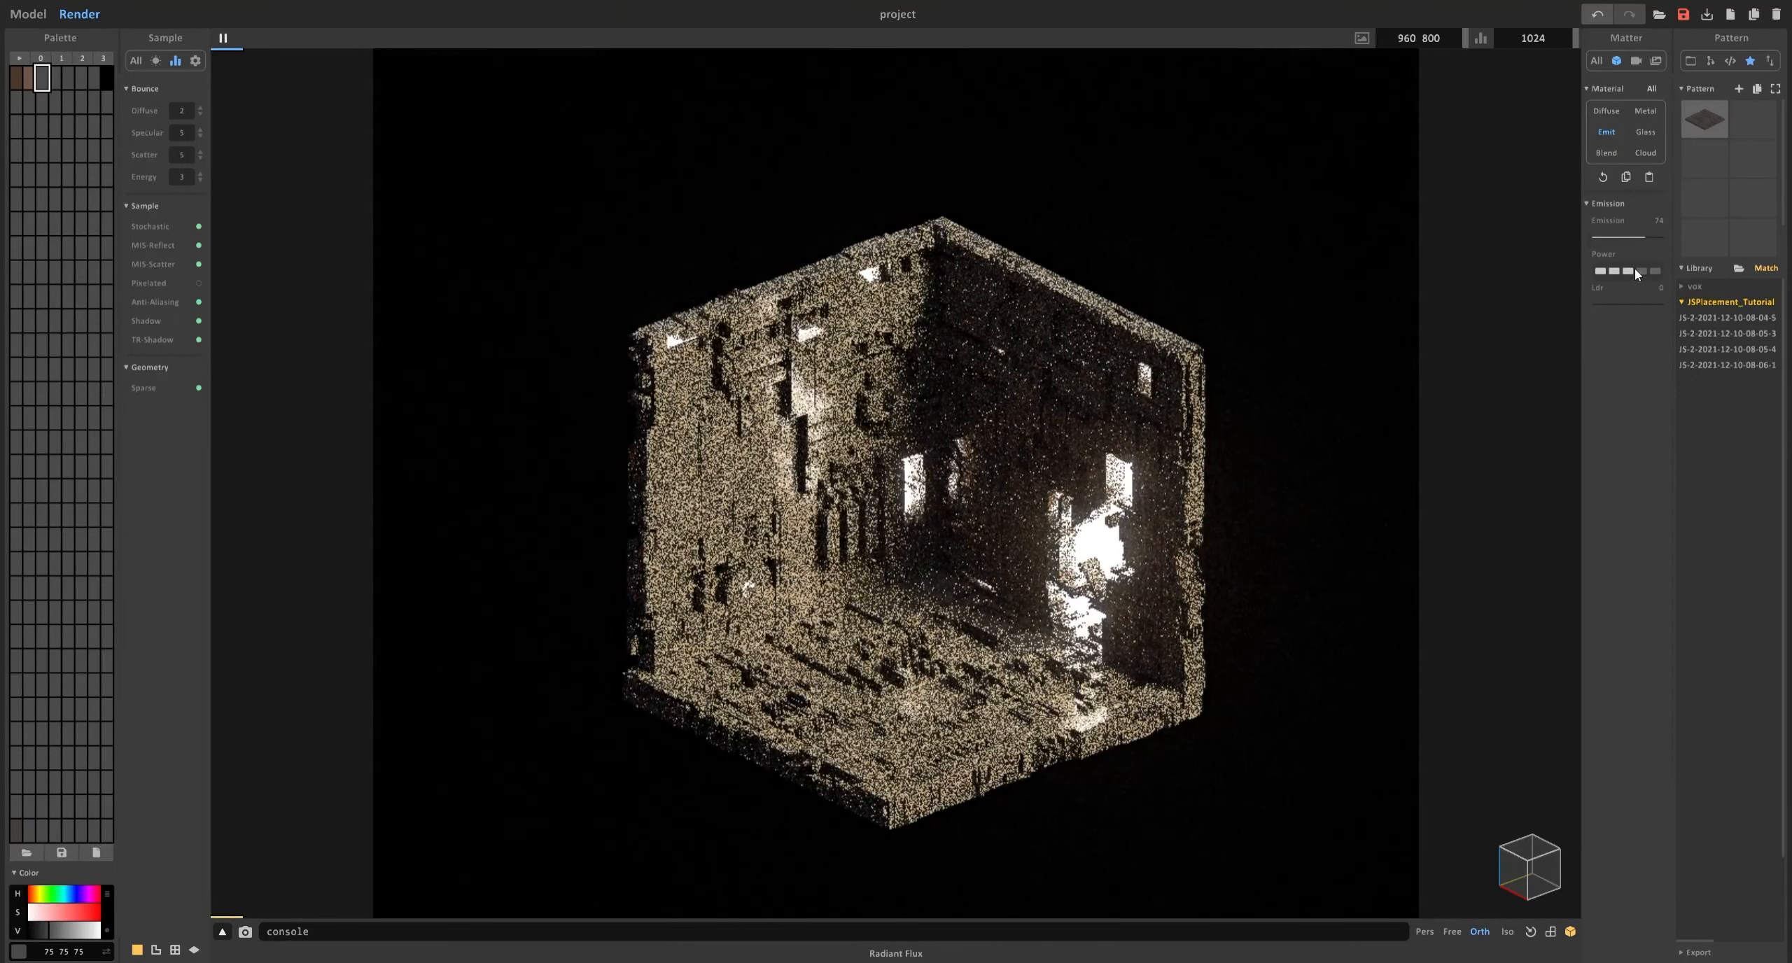
pyautogui.click(1642, 272)
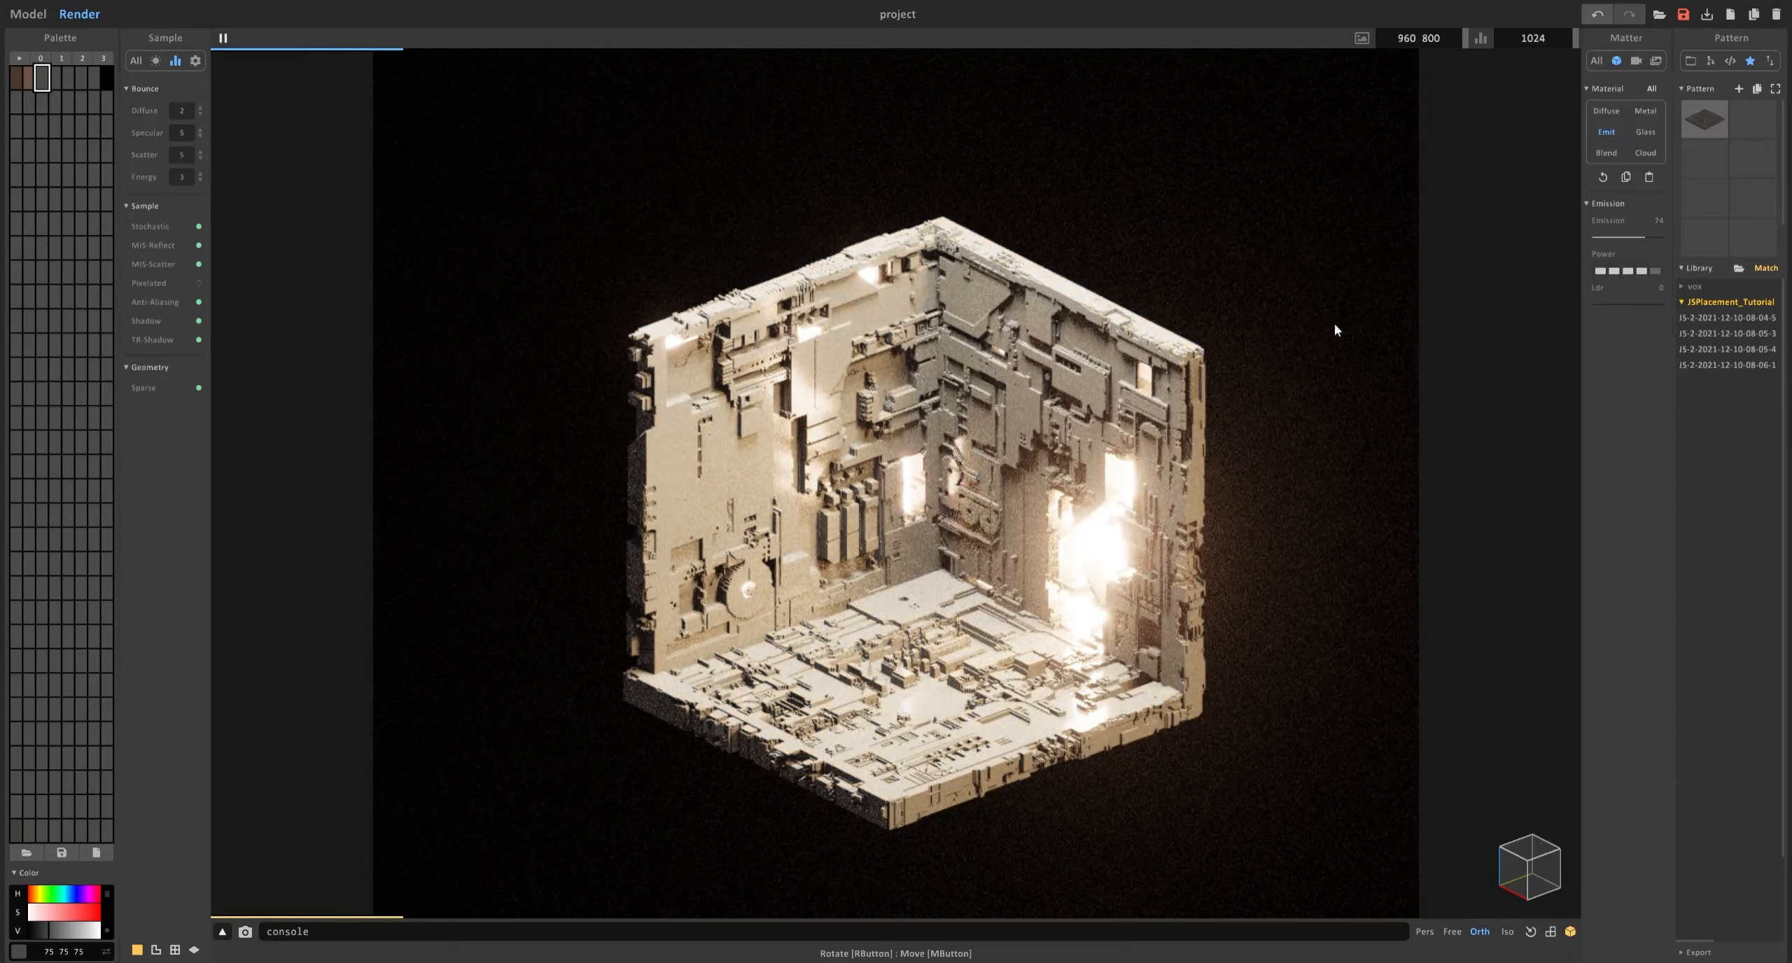
# Check the overhead light against the whole scene and reduce its emission to 24.
pyautogui.scroll(-5, 1334, 324)
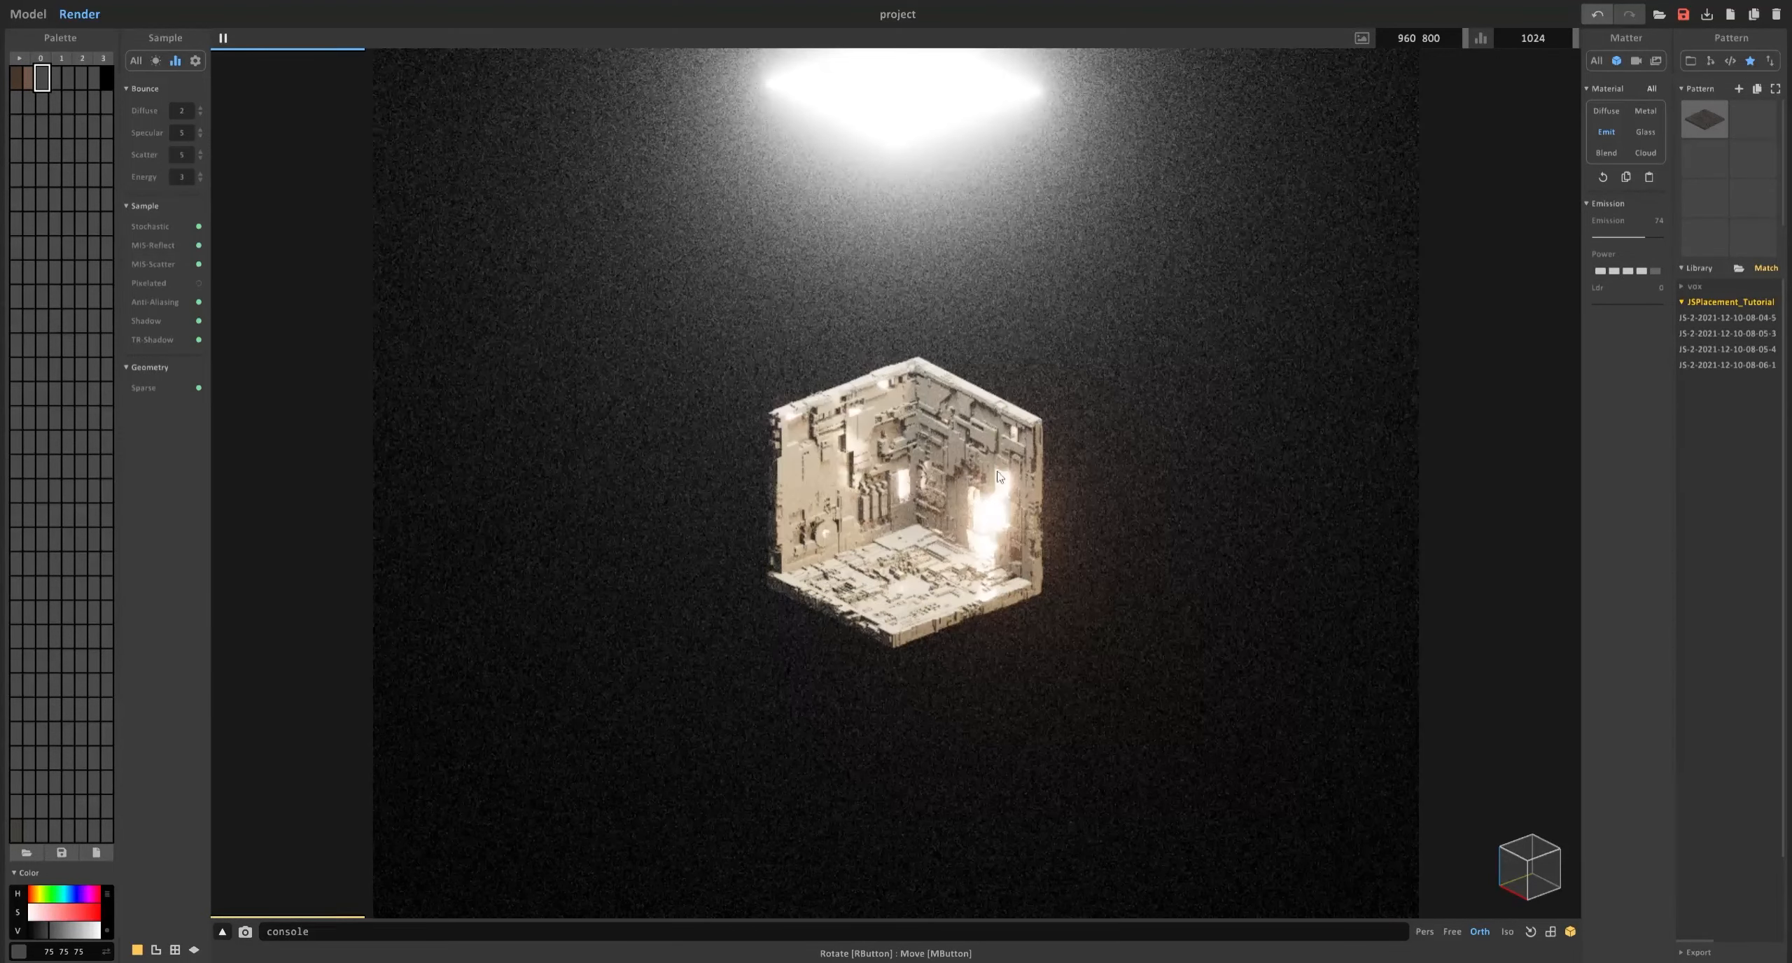
pyautogui.scroll(1, 1015, 548)
pyautogui.scroll(3, 1014, 547)
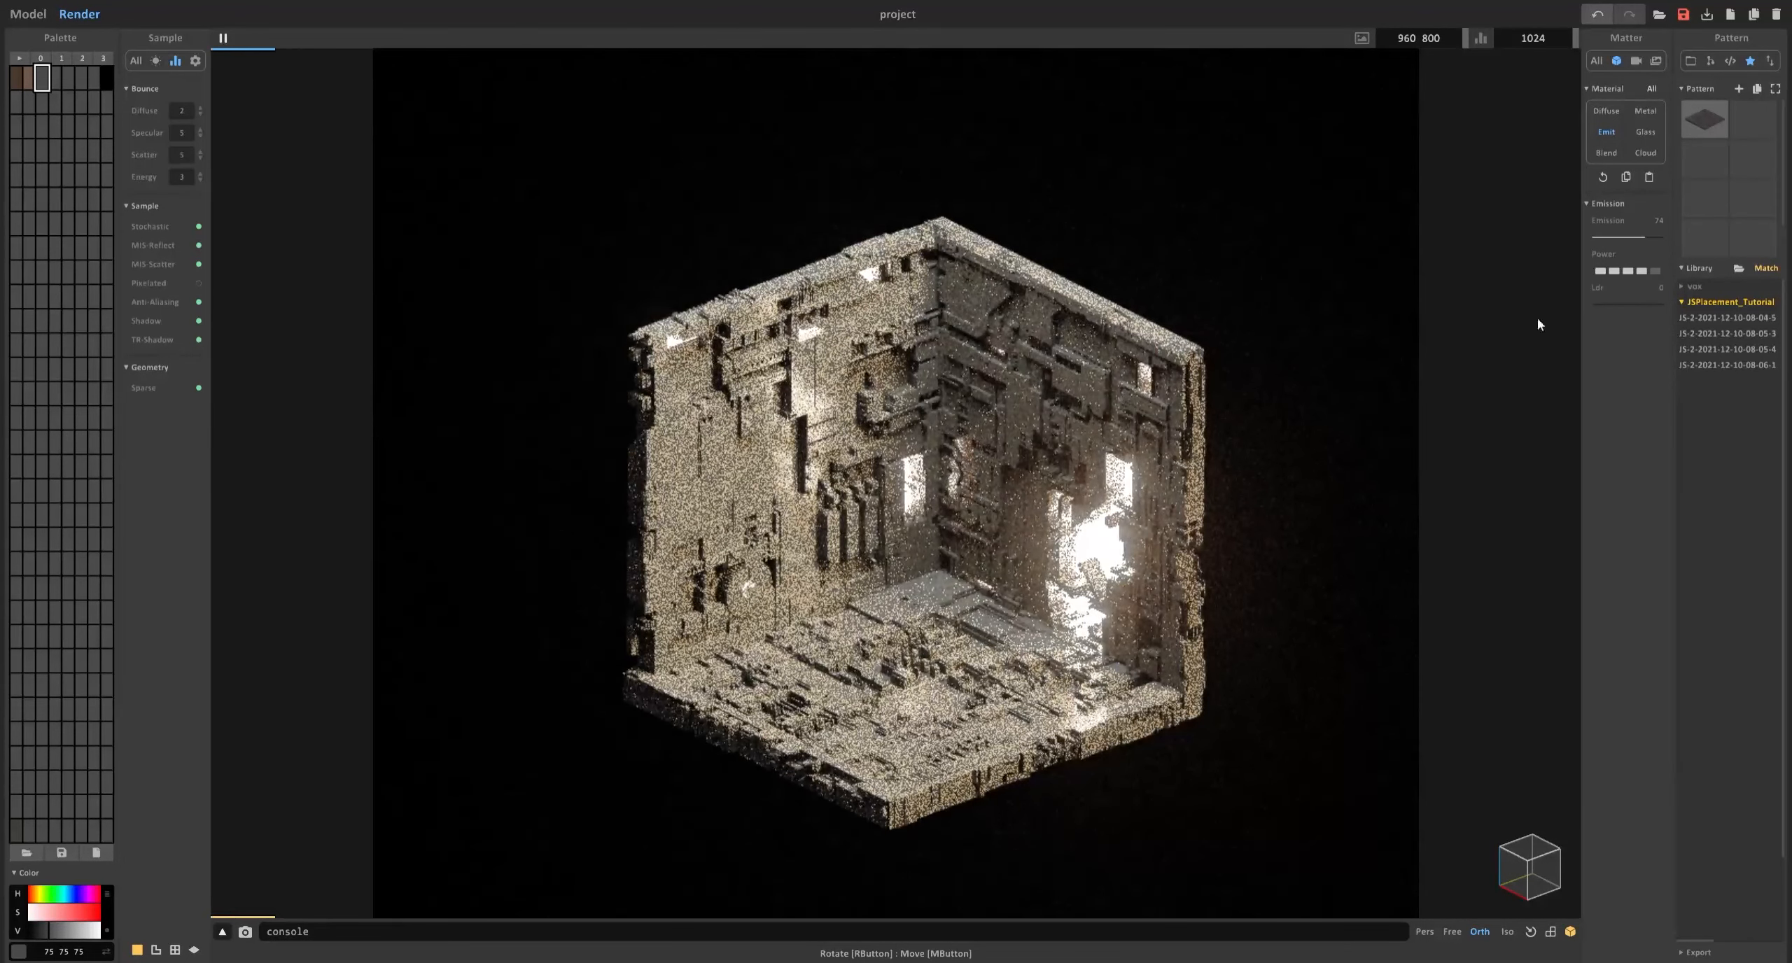
pyautogui.moveTo(1617, 237); pyautogui.dragTo(1608, 237)
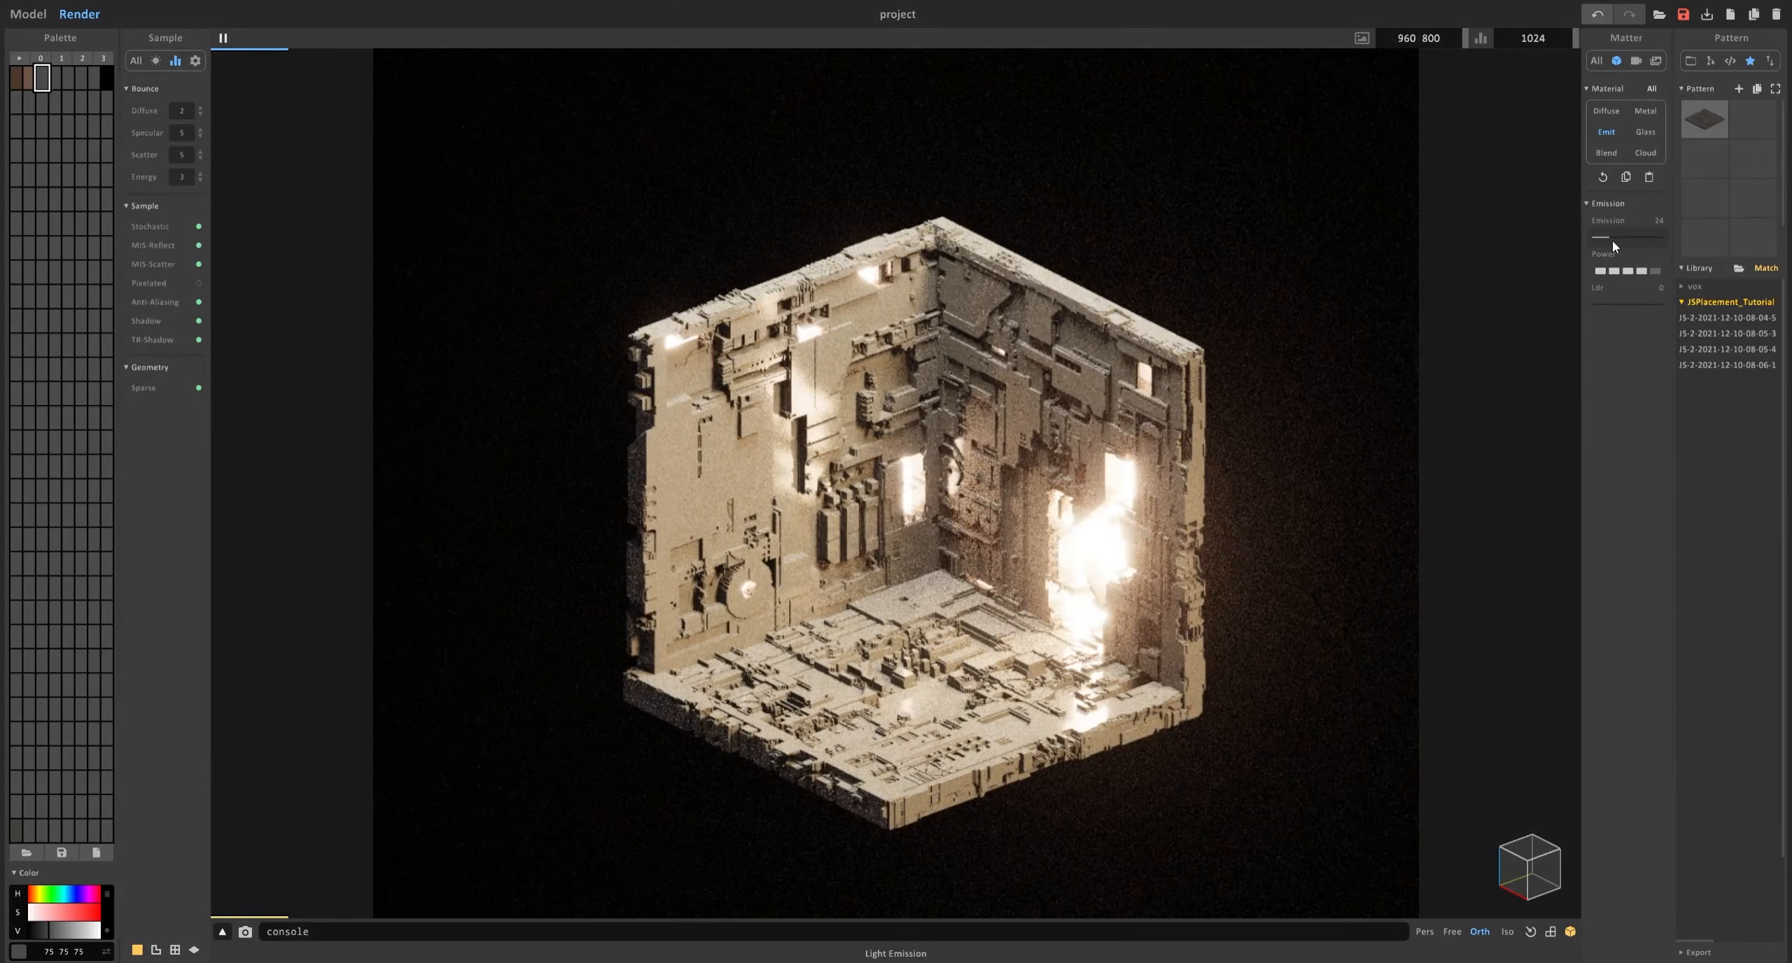
# Try cyan and yellow tints on the overhead light and settle on a warm beige, RGB 75 67 55.
pyautogui.click(66, 897)
pyautogui.click(47, 913)
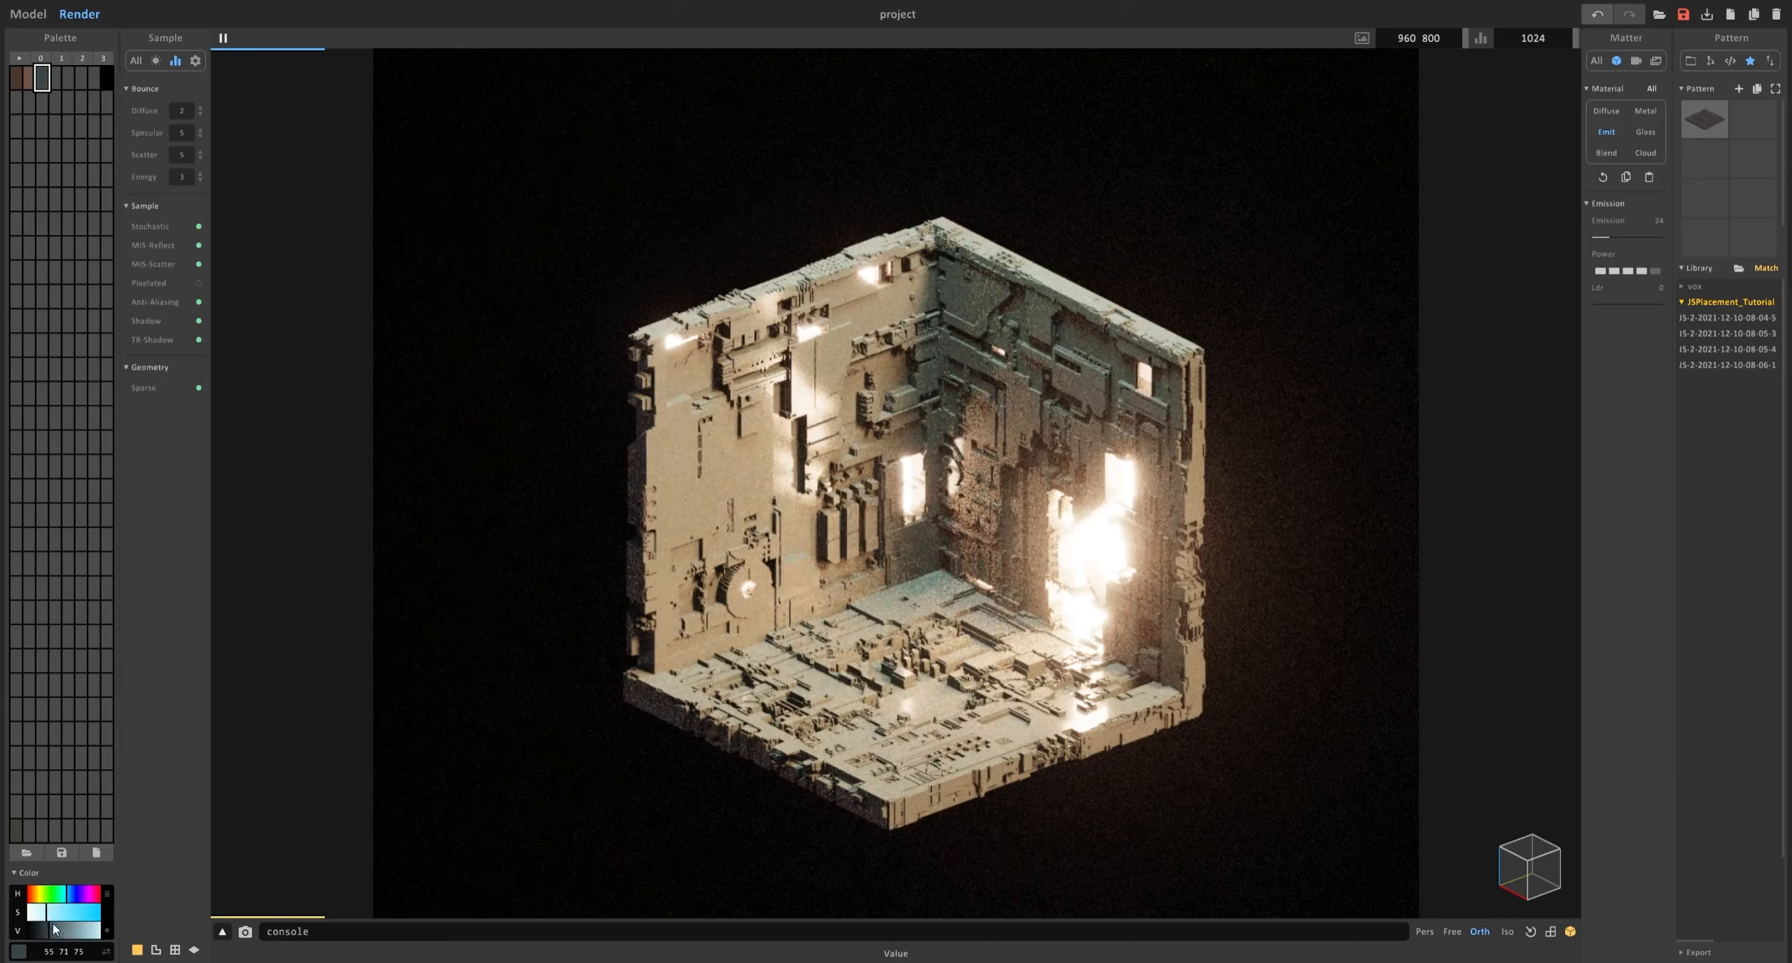
pyautogui.click(40, 900)
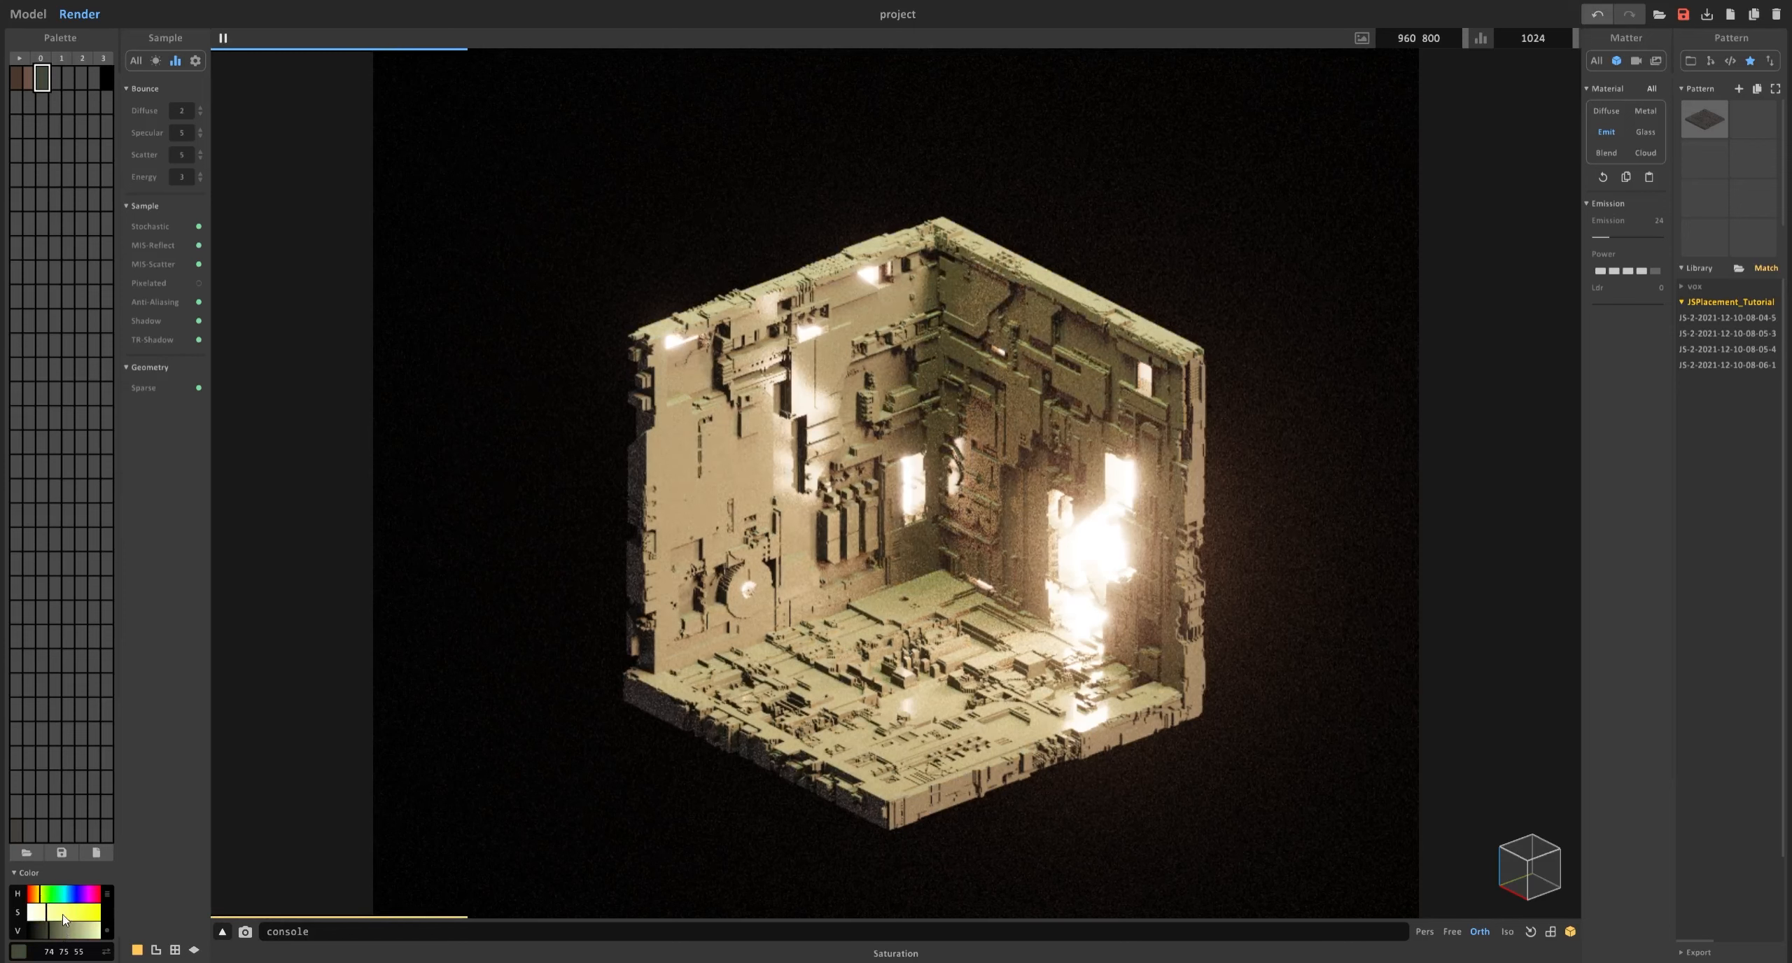
pyautogui.click(35, 897)
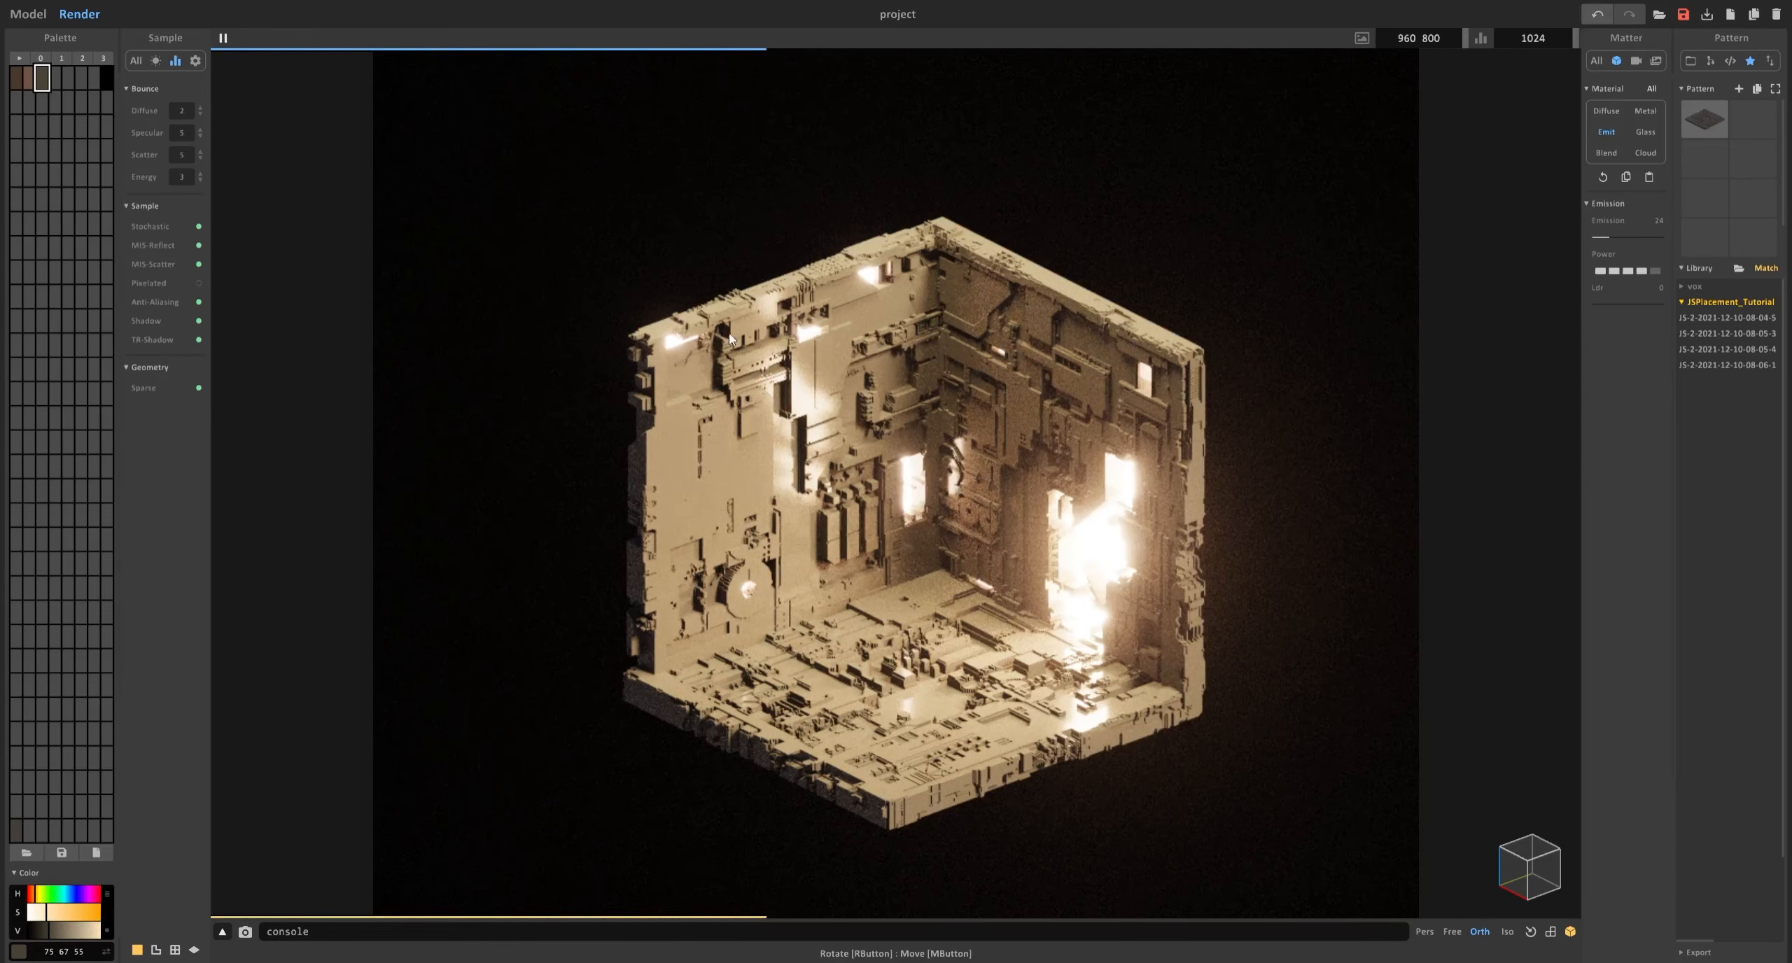
pyautogui.scroll(-6, 865, 140)
pyautogui.scroll(6, 884, 283)
# Turn on edge display for the render and set the edge width to 0.5.
pyautogui.click(159, 952)
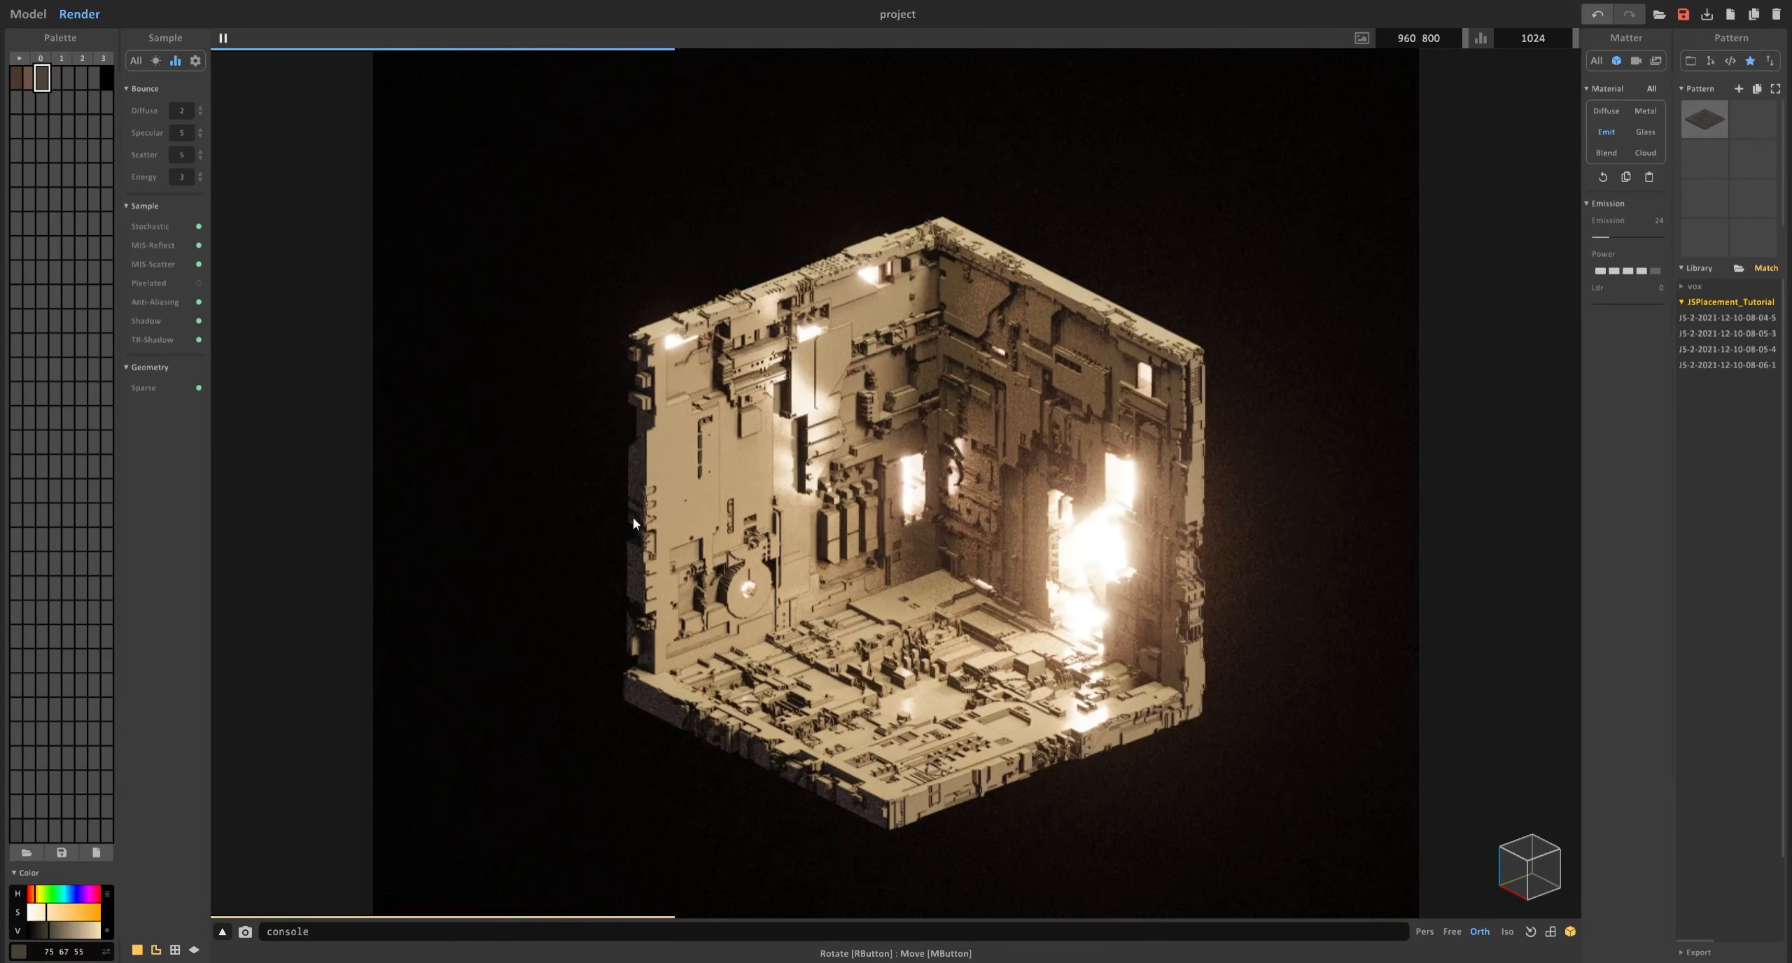
pyautogui.click(195, 60)
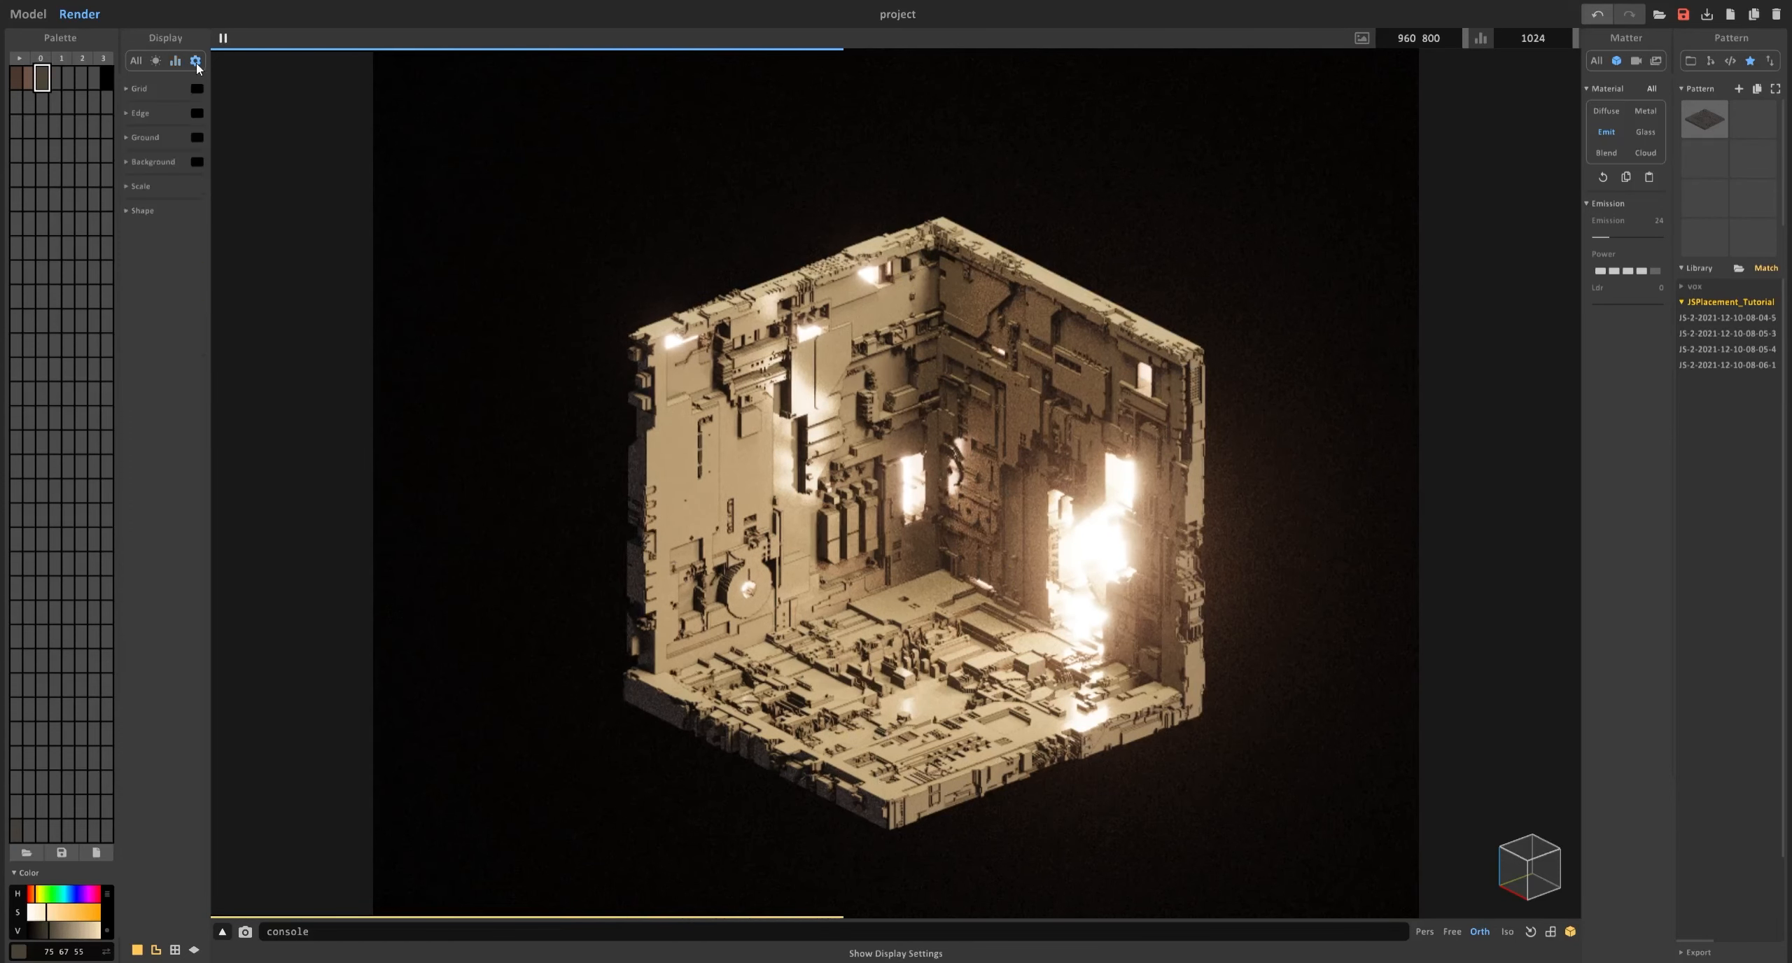
pyautogui.click(136, 116)
pyautogui.doubleClick(182, 134)
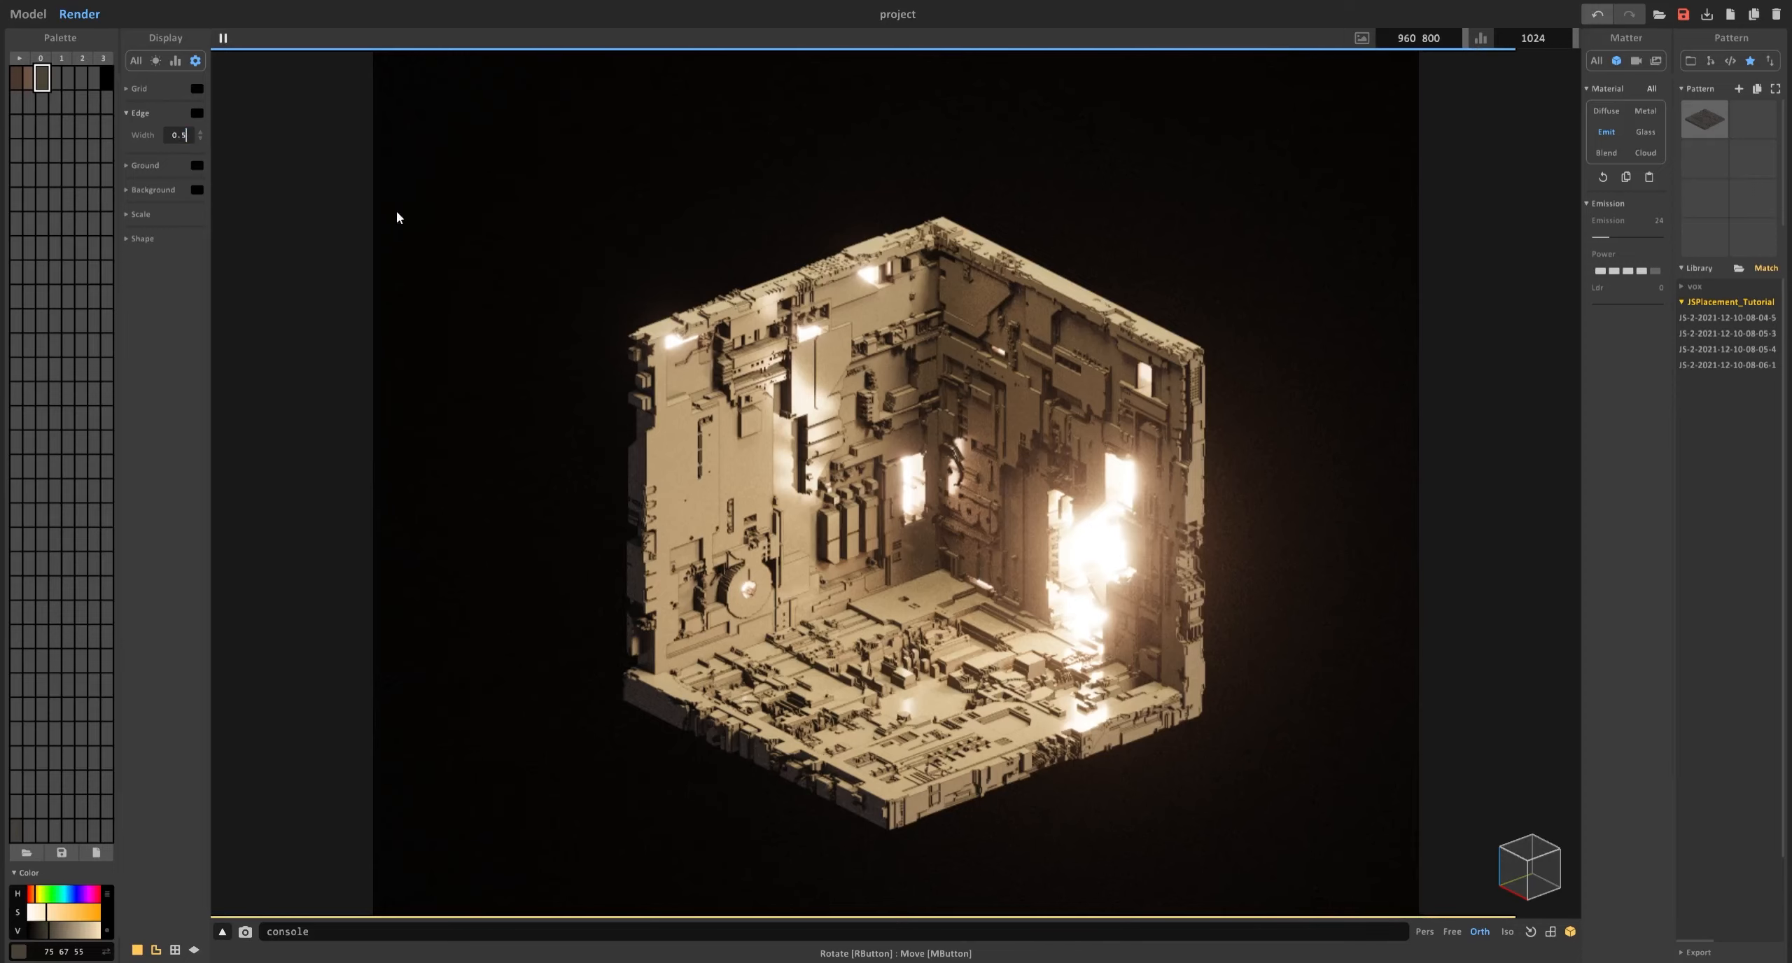
pyautogui.write('50')
pyautogui.press('Return')
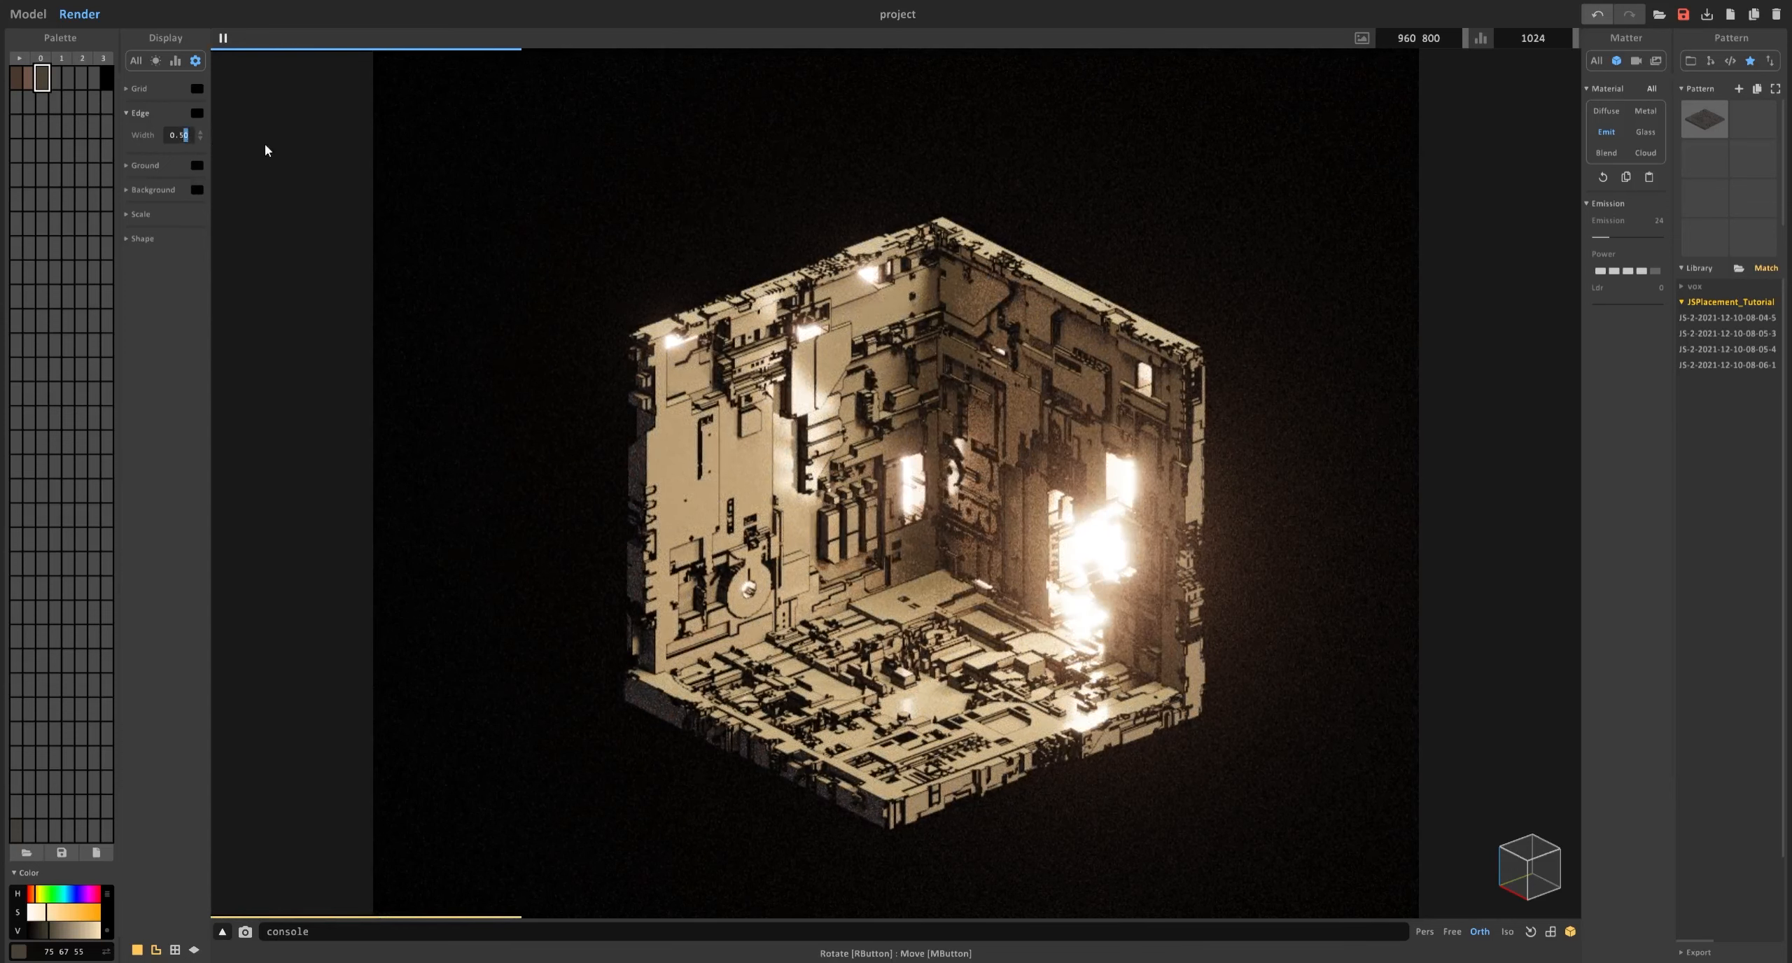
# Reduce the rendered edge width to 0.10.
pyautogui.press('BackSpace')
pyautogui.press('BackSpace')
pyautogui.write('0')
pyautogui.press('BackSpace')
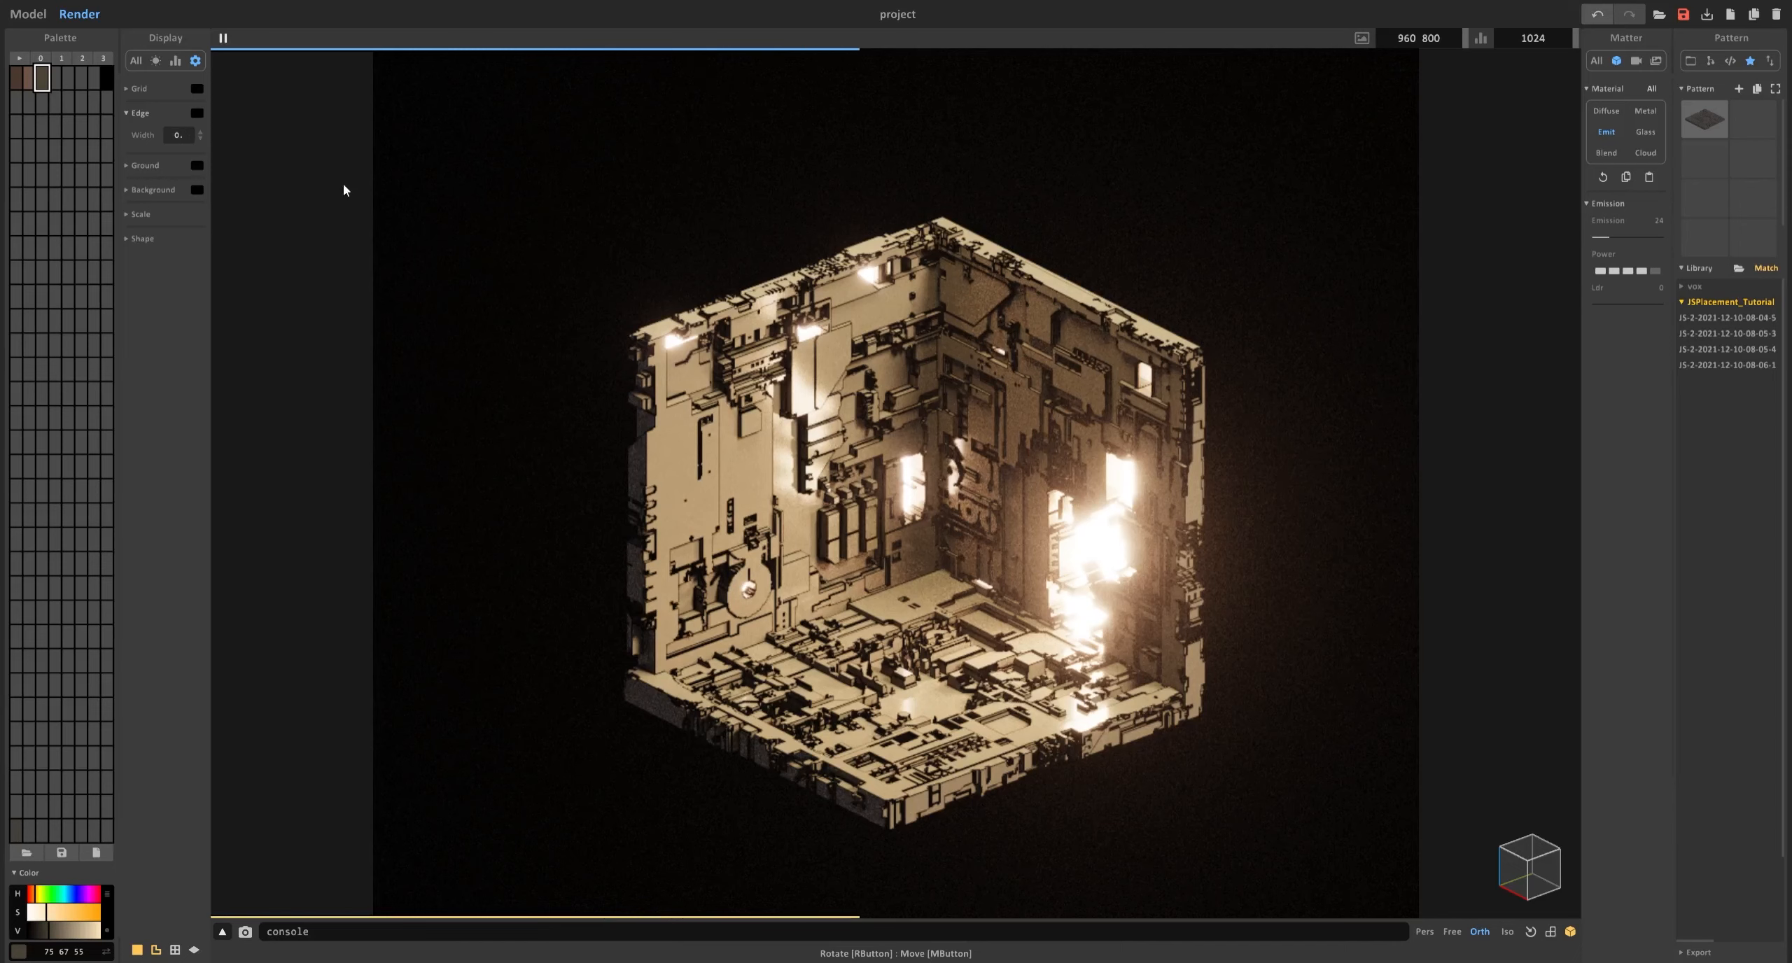
pyautogui.write('10')
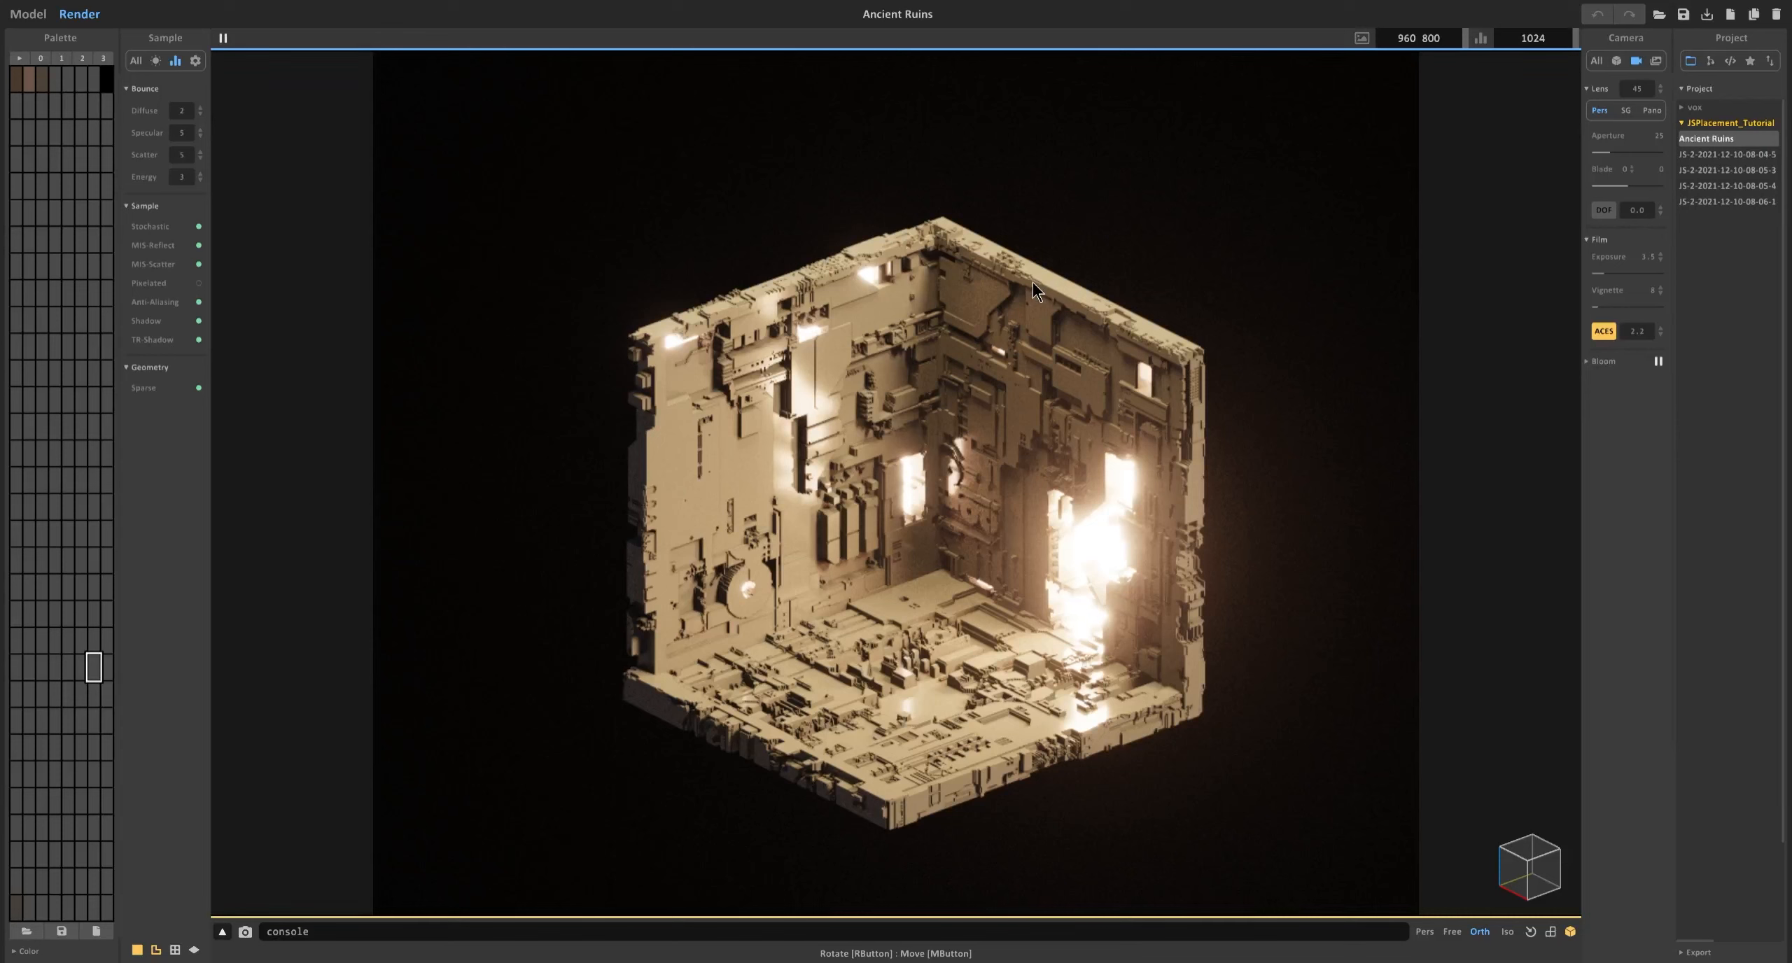
# Return to modelling and move the left wall out of the room along its red axis, clear of the front opening.
pyautogui.click(28, 16)
pyautogui.click(760, 516)
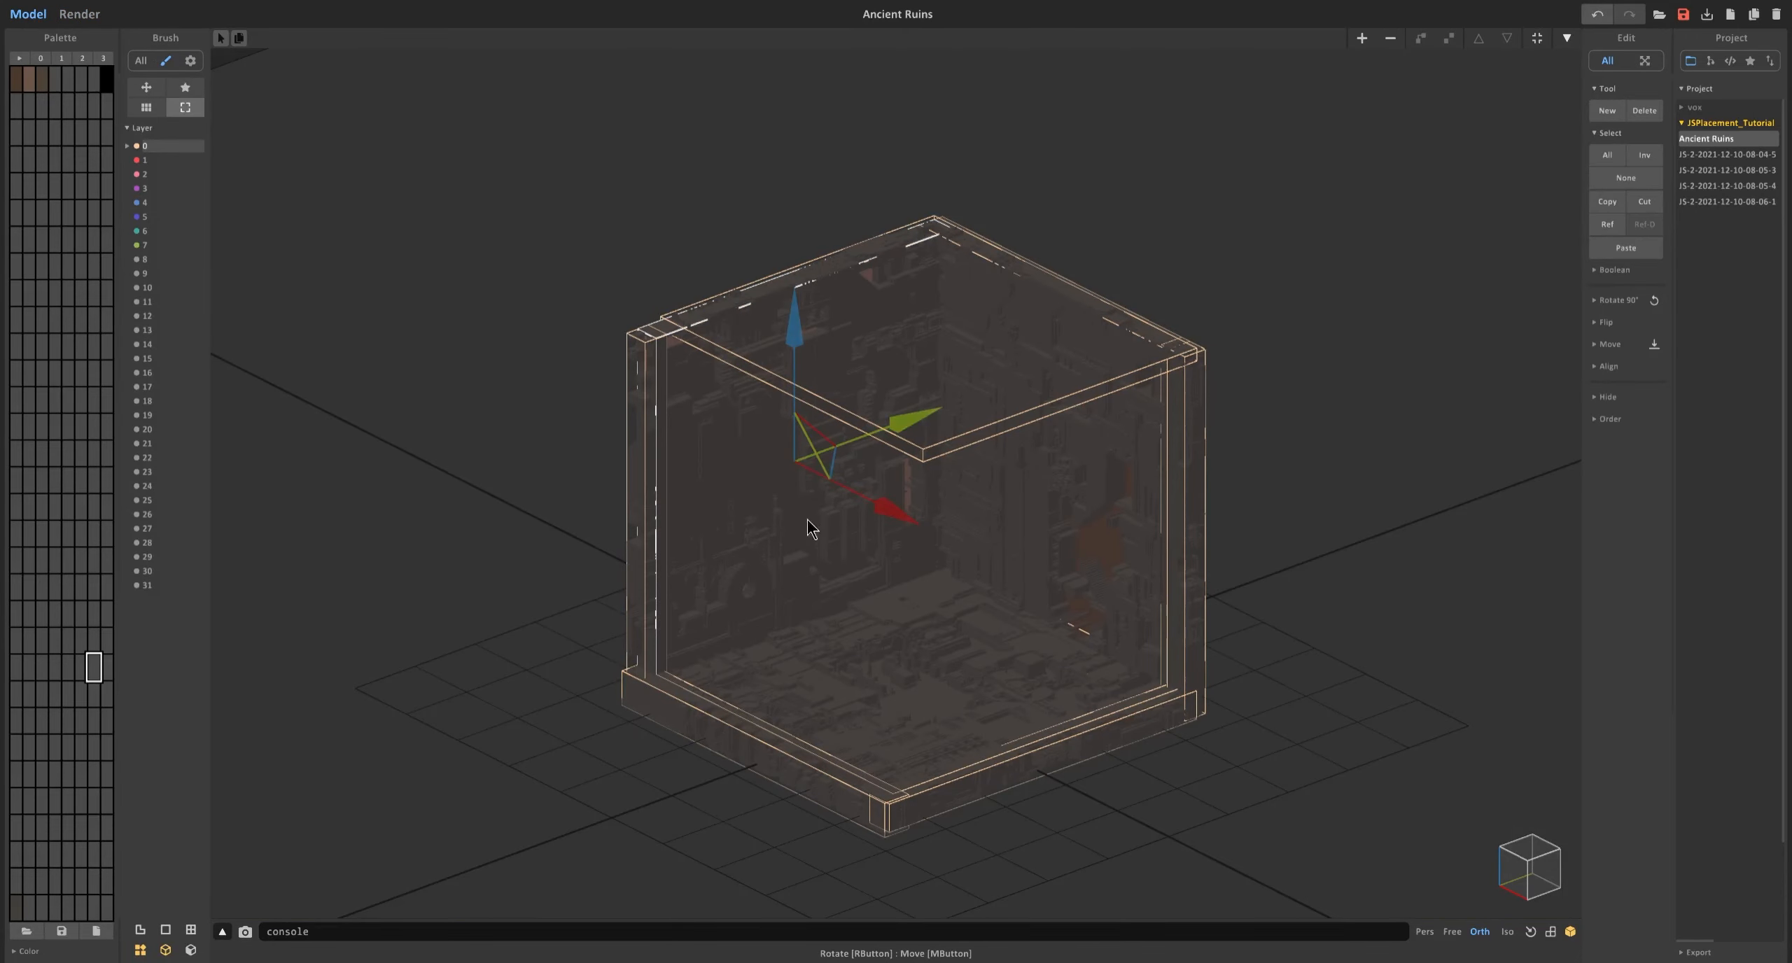
pyautogui.moveTo(812, 524); pyautogui.dragTo(783, 452, button='right')
pyautogui.moveTo(938, 443)
pyautogui.mouseDown(button='right')
pyautogui.moveTo(955, 486)
pyautogui.moveTo(803, 456)
pyautogui.moveTo(974, 431)
pyautogui.moveTo(925, 448)
pyautogui.mouseUp(button='right')
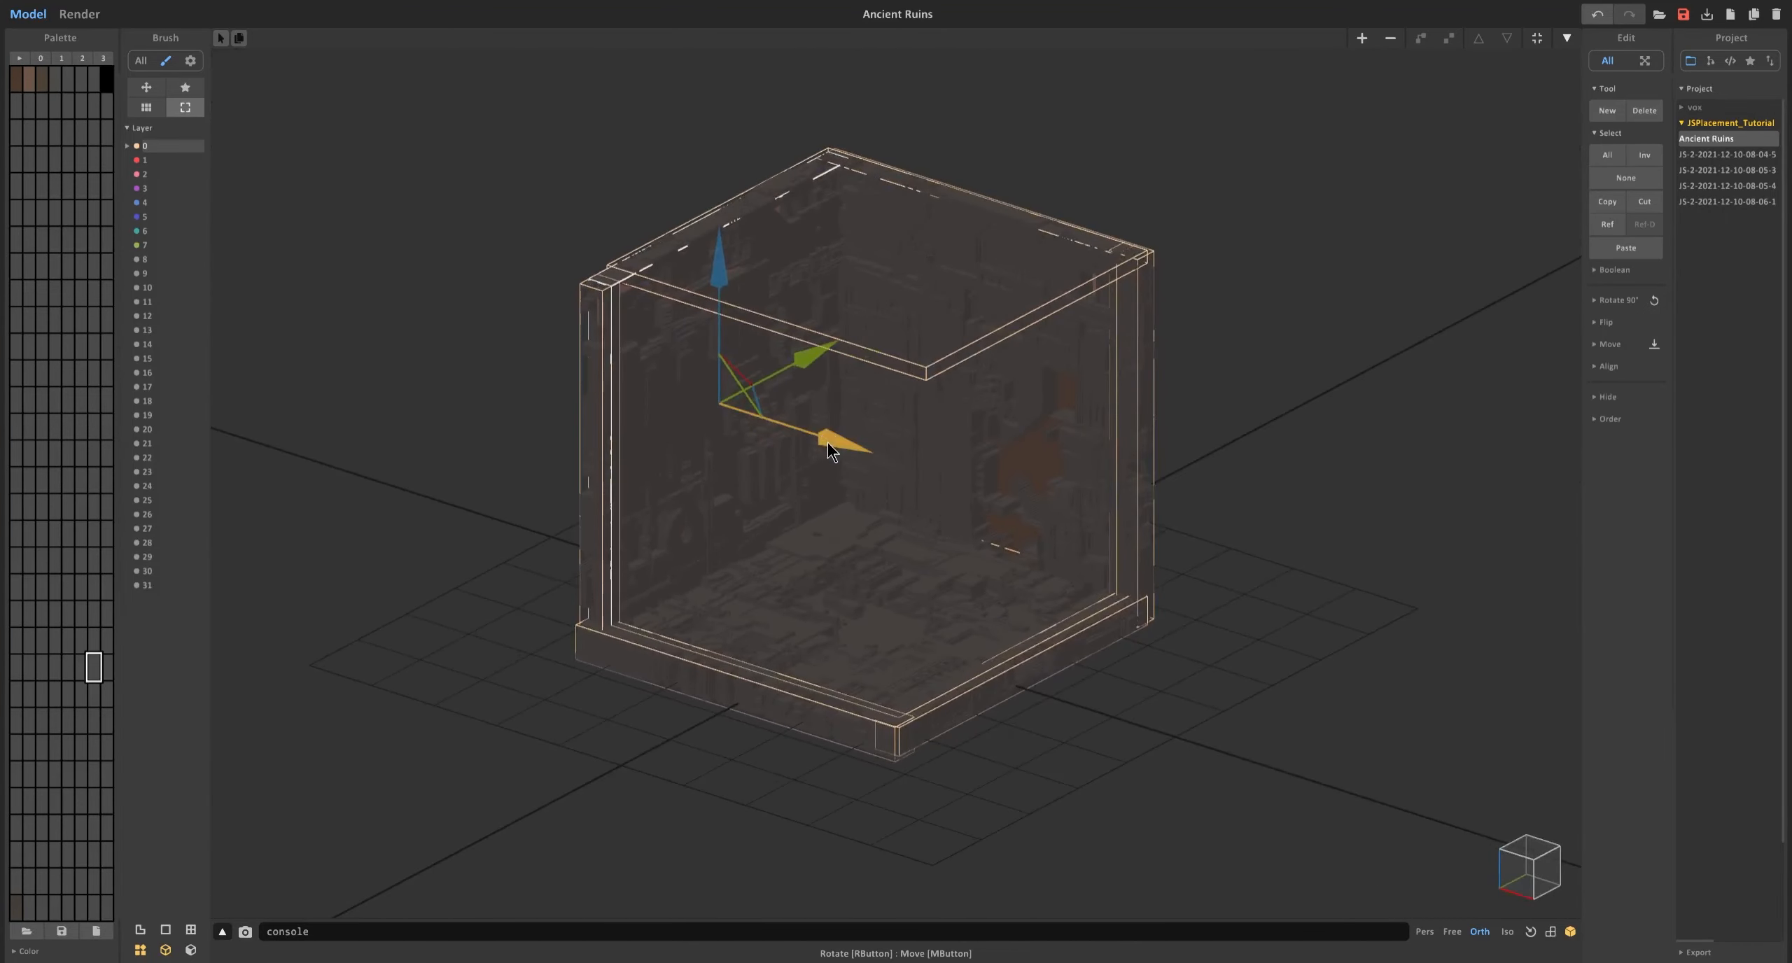
pyautogui.moveTo(827, 443); pyautogui.dragTo(946, 517)
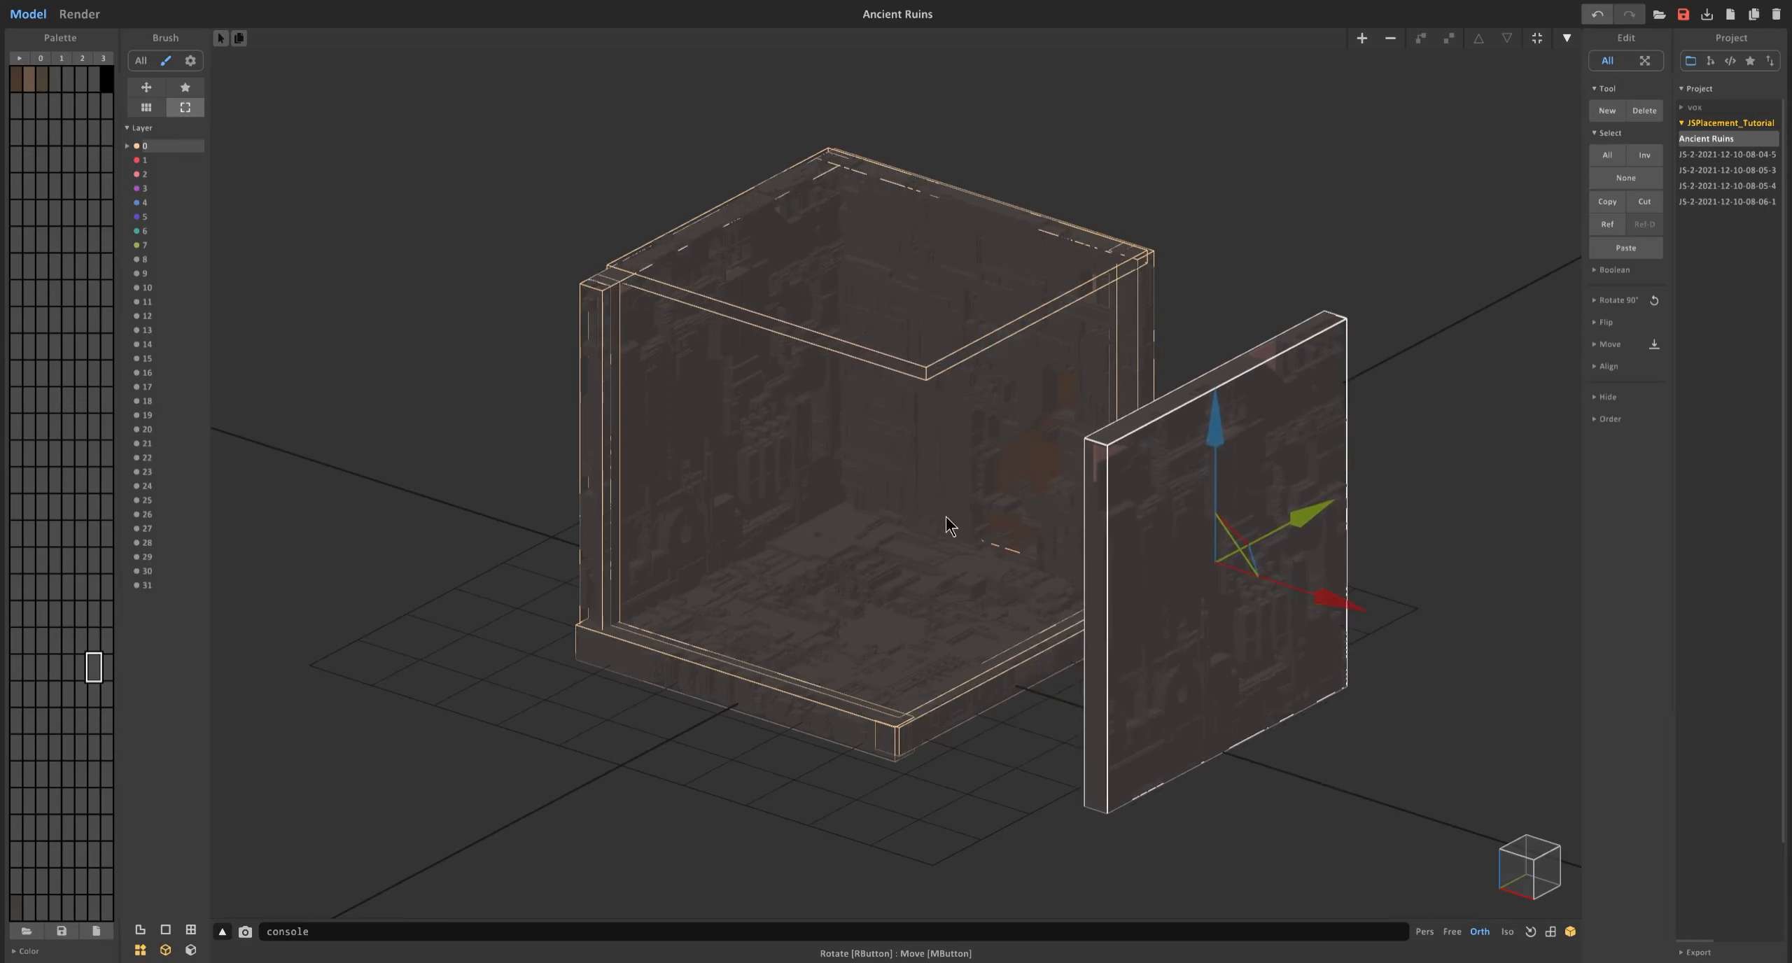
# Open the detached wall for voxel editing and switch to the Face brush.
pyautogui.moveTo(1131, 529); pyautogui.dragTo(978, 499, button='right')
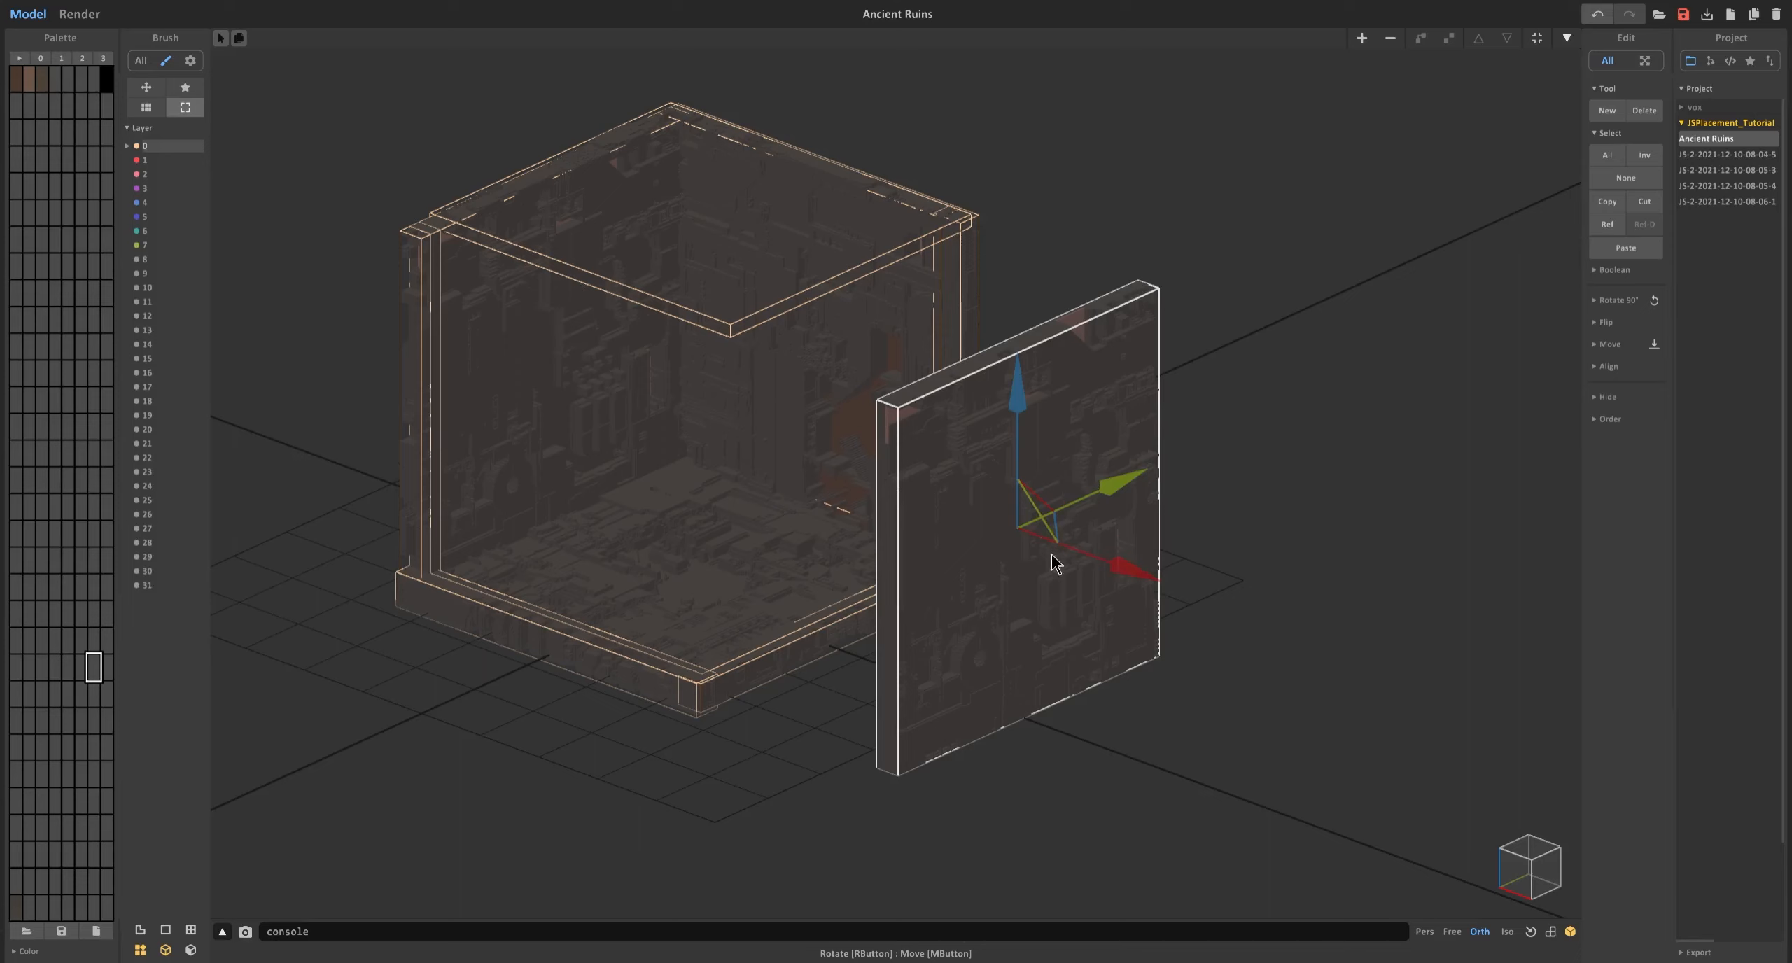
pyautogui.moveTo(1053, 558); pyautogui.dragTo(873, 539, button='right')
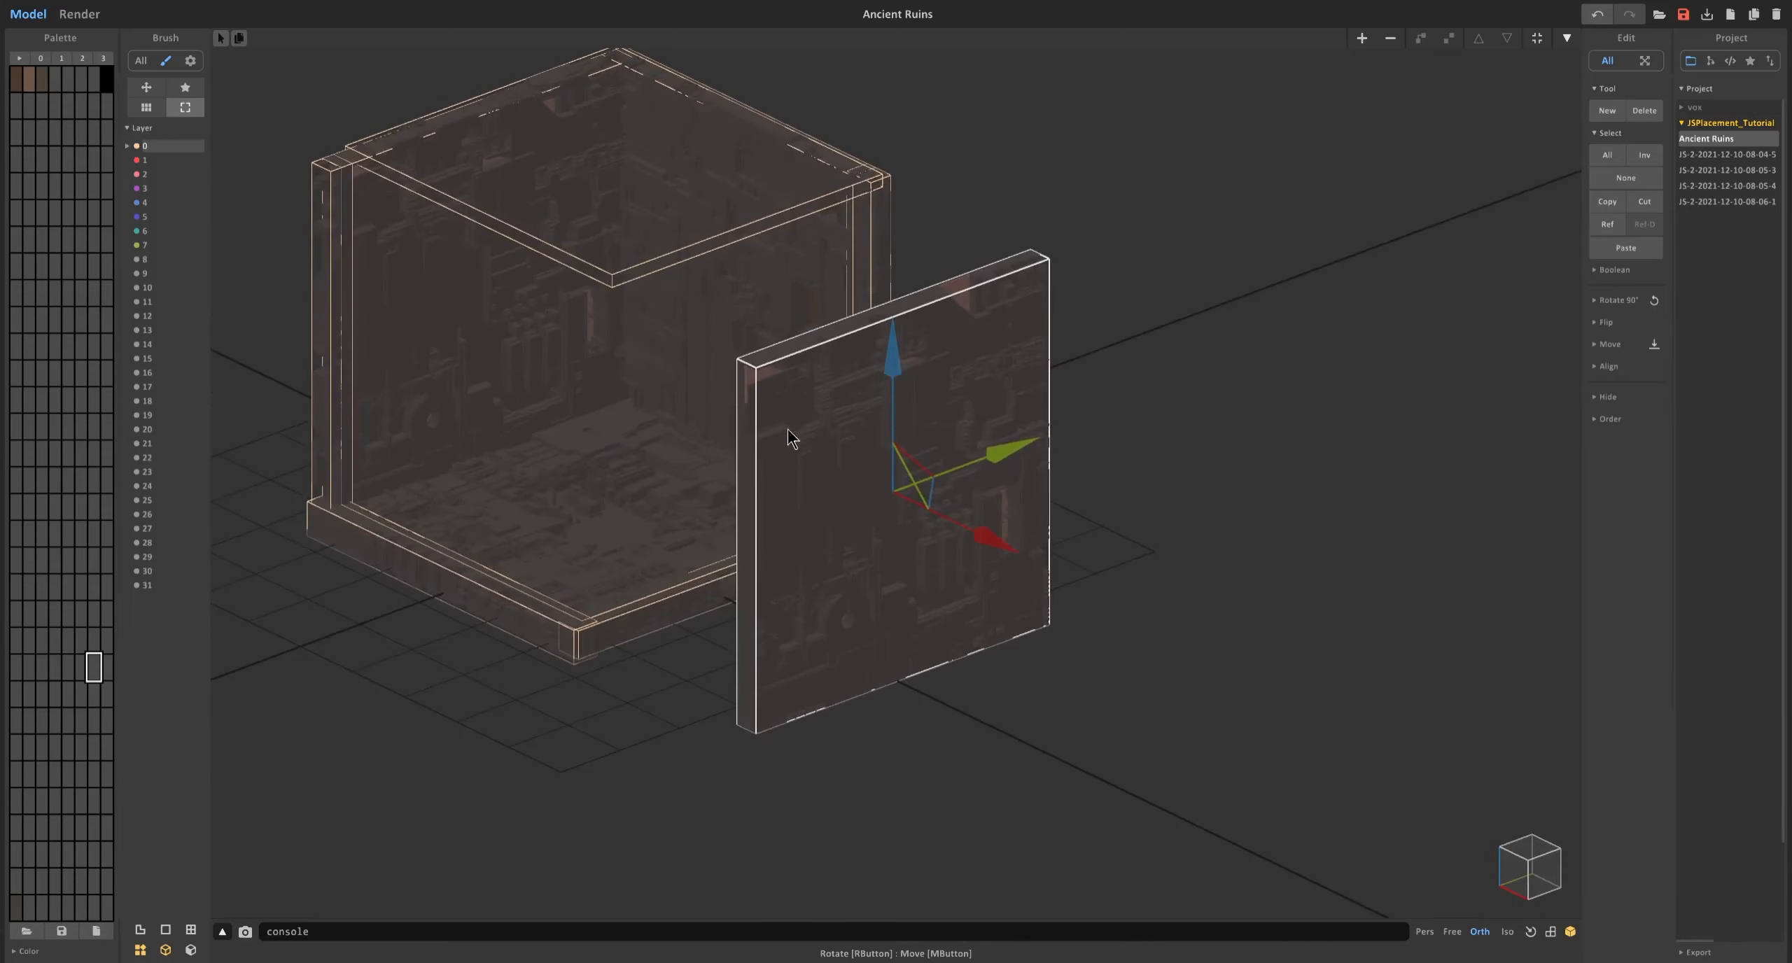
pyautogui.press('Tab')
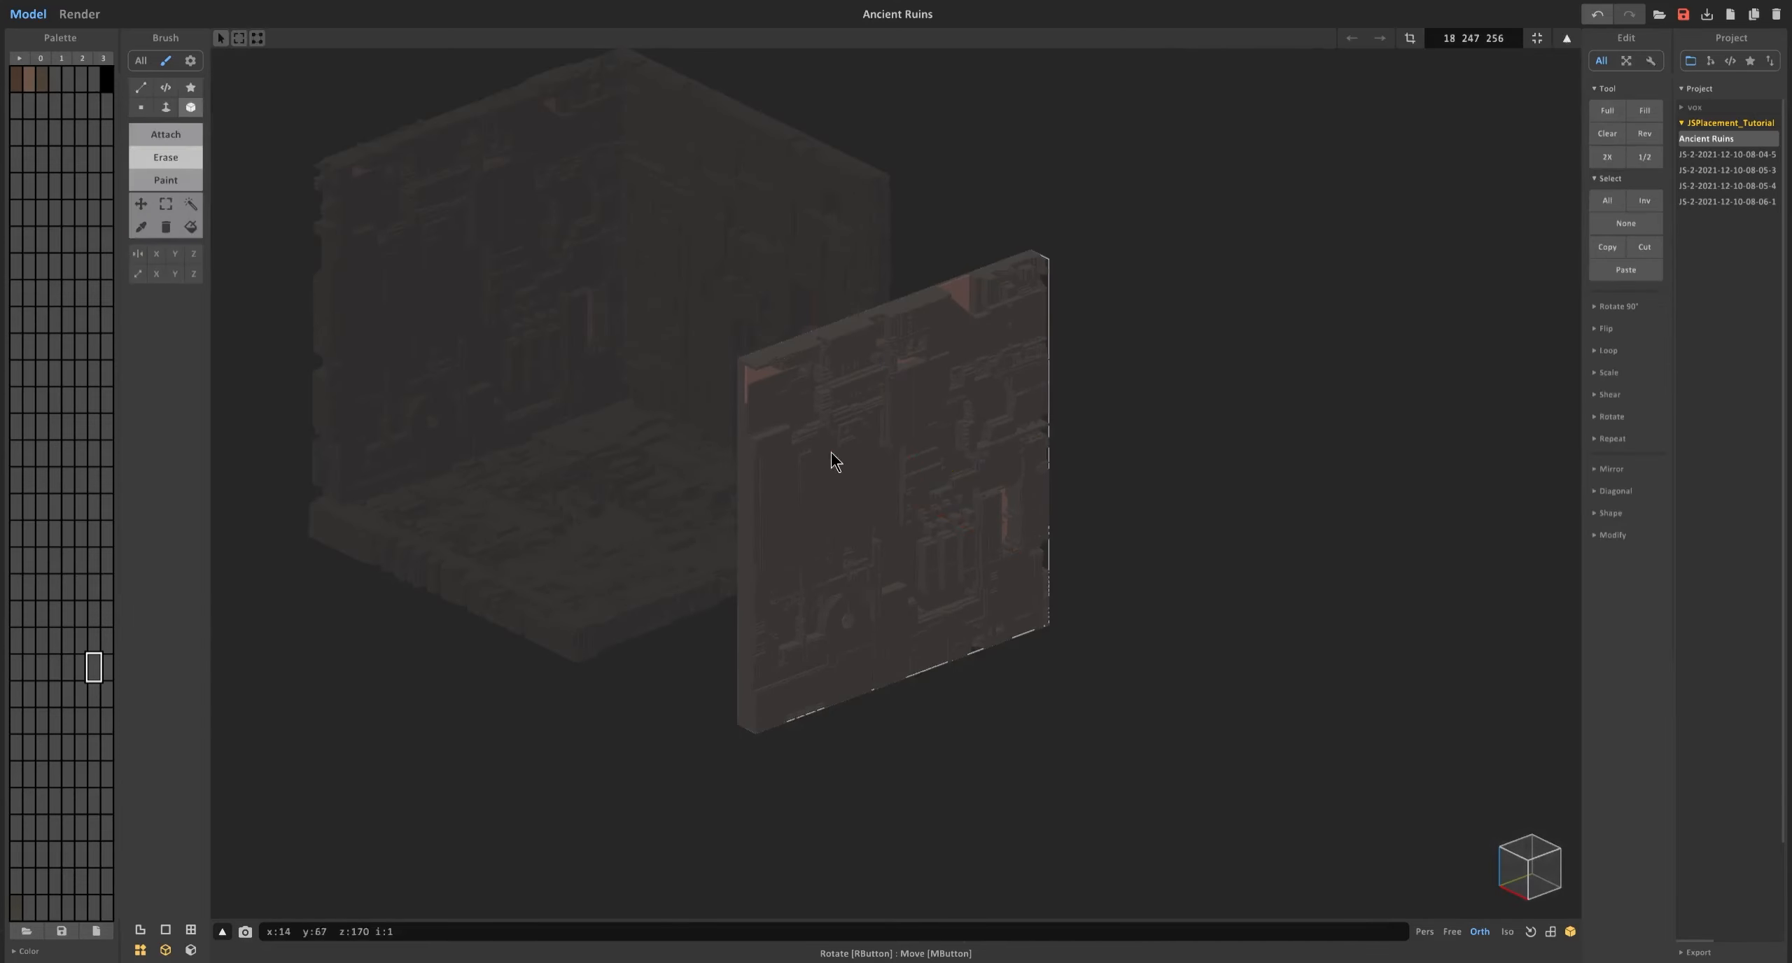
pyautogui.scroll(4, 831, 453)
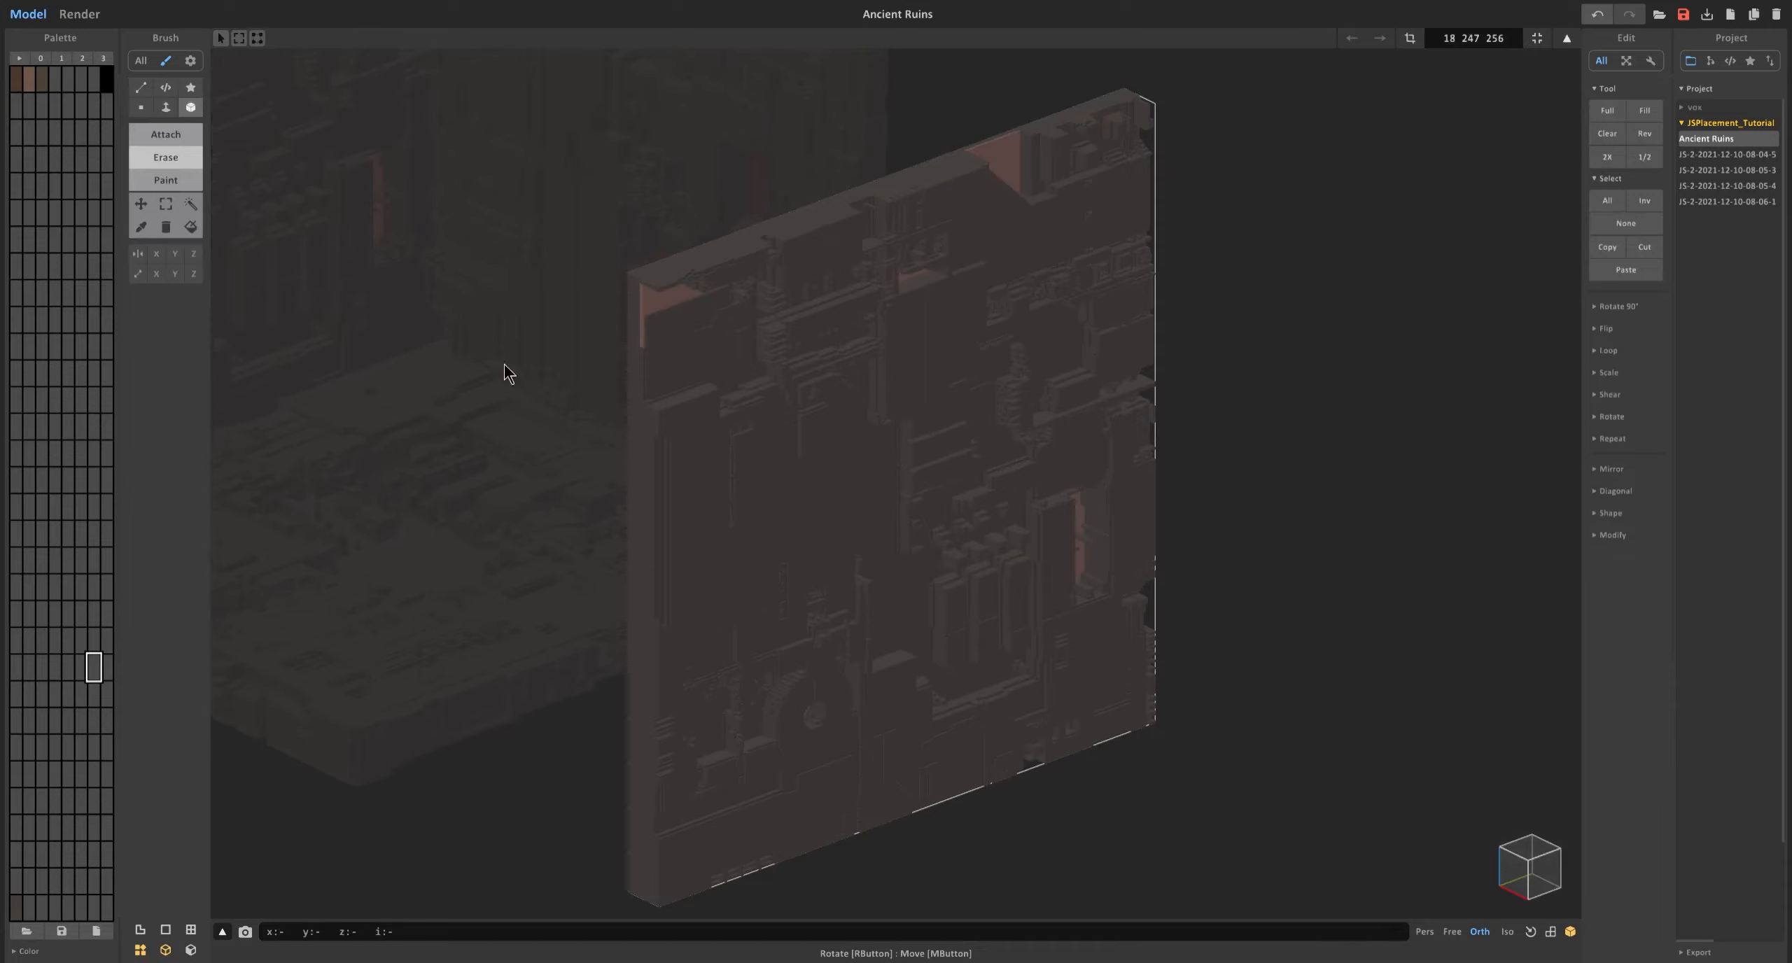
pyautogui.click(166, 107)
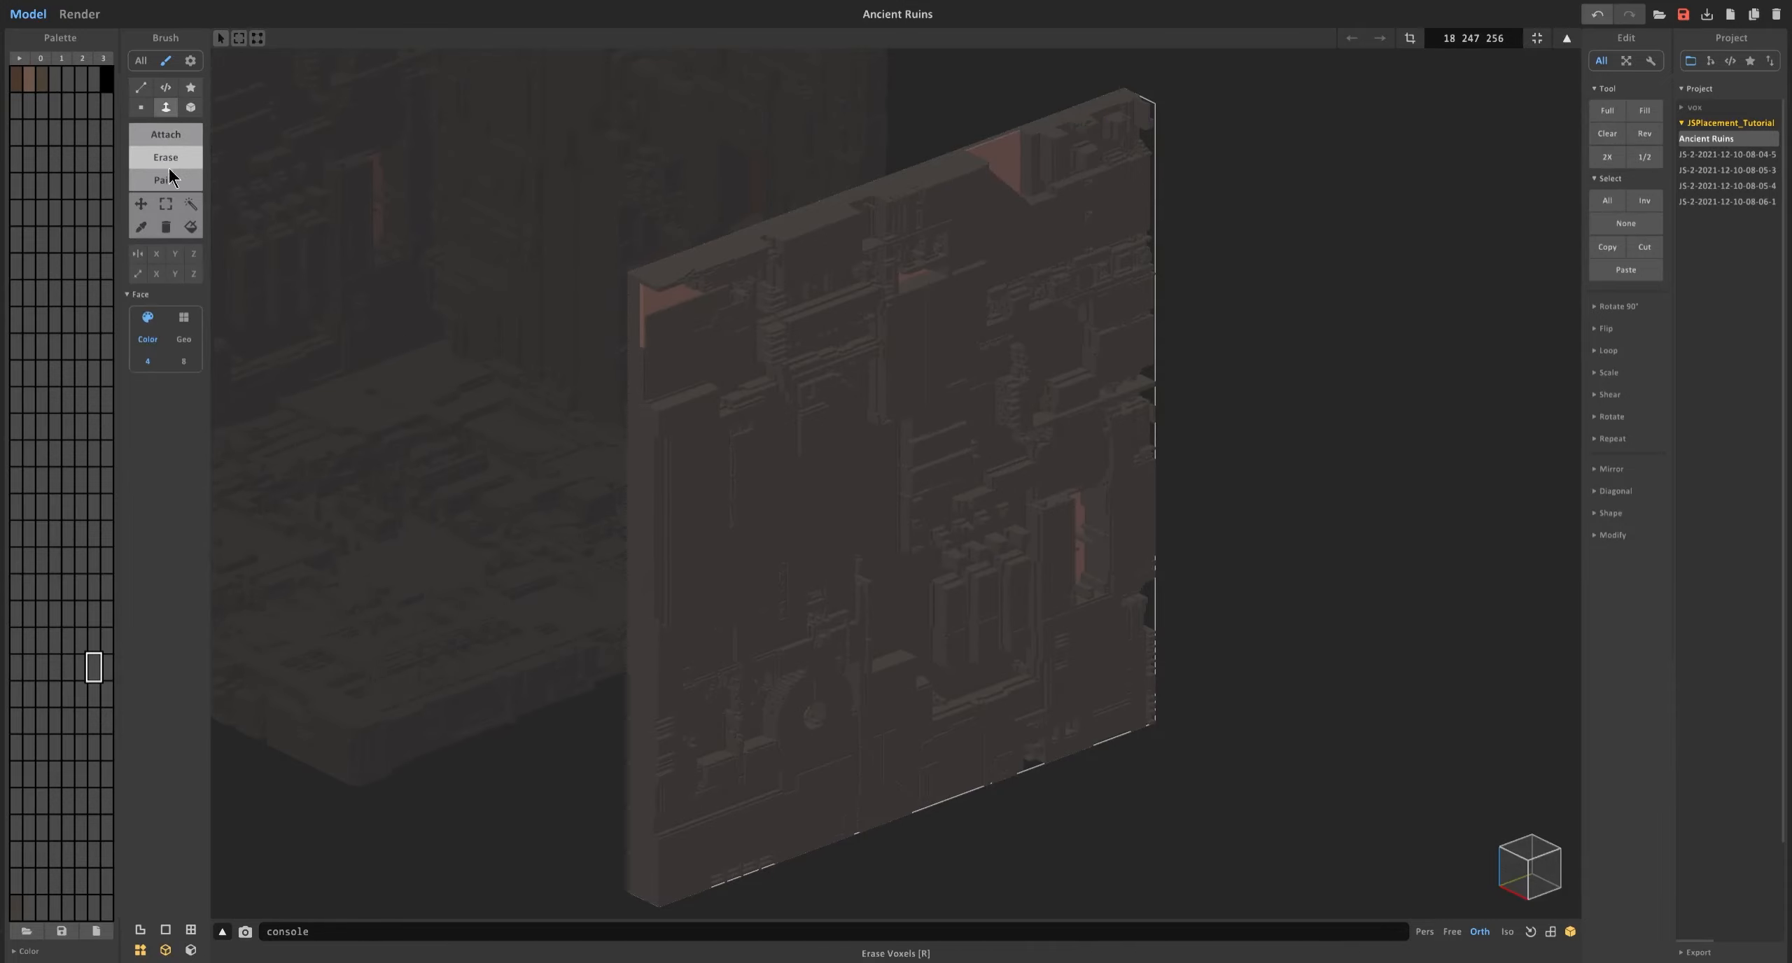
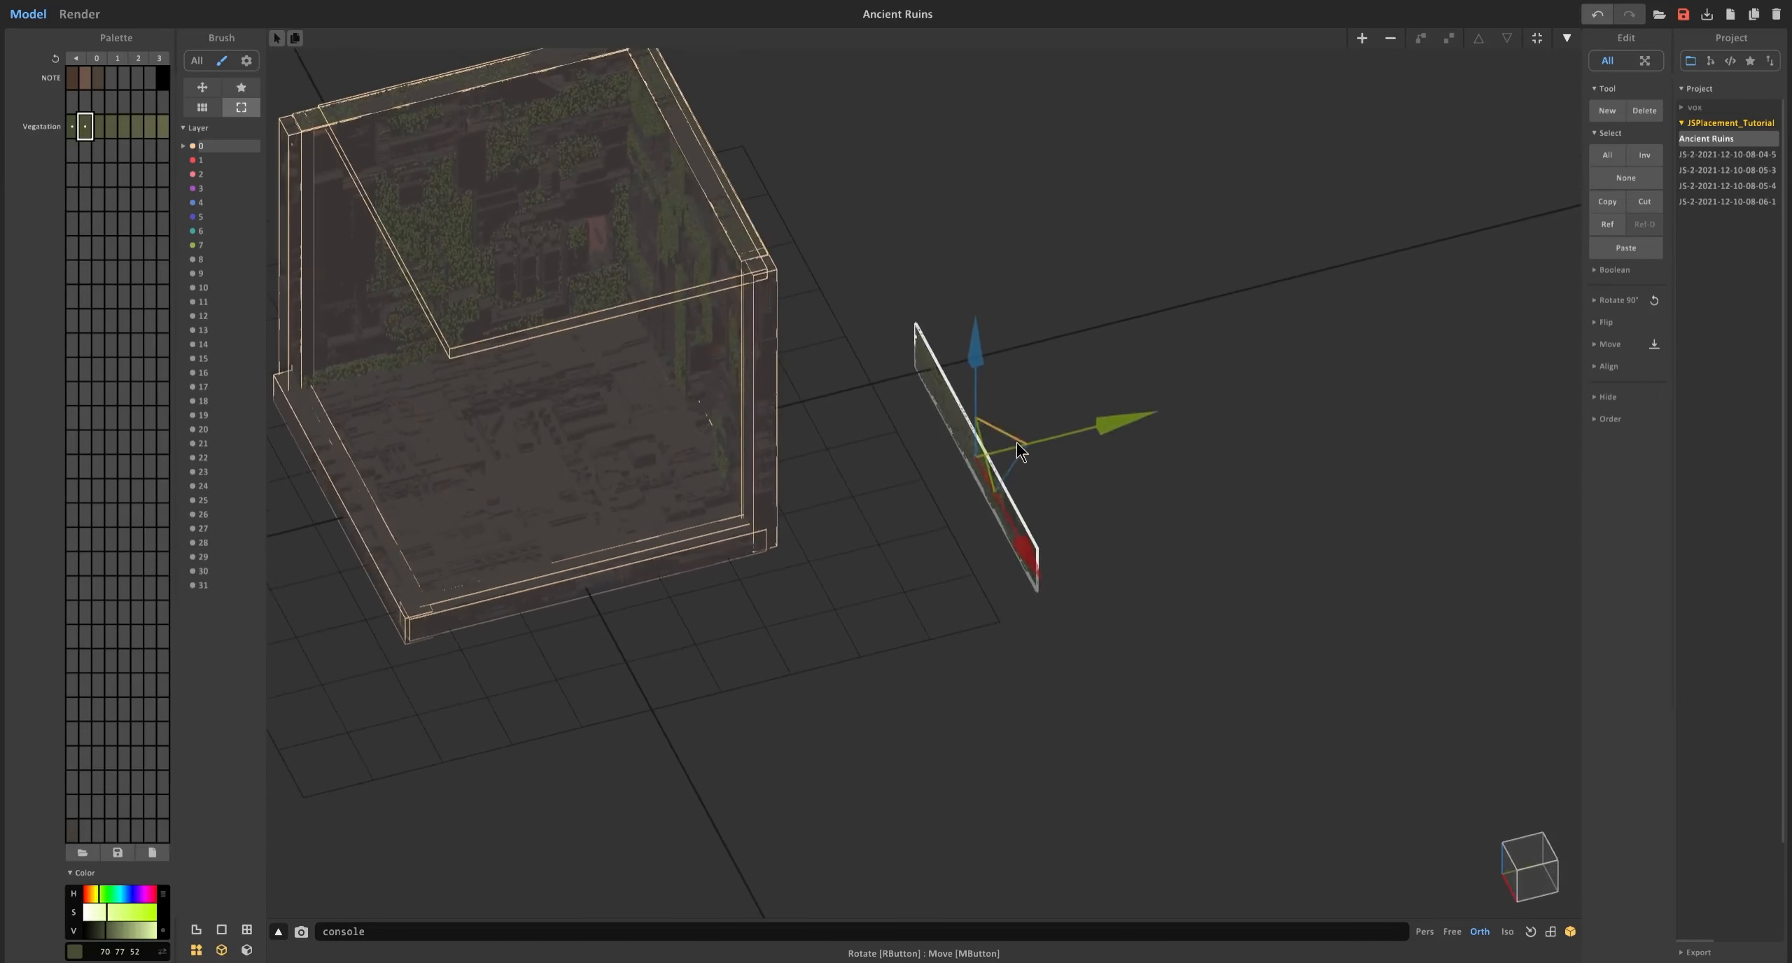
# Rotate the vegetation strip until it stands upright and raise it along the blue axis.
pyautogui.press('r')
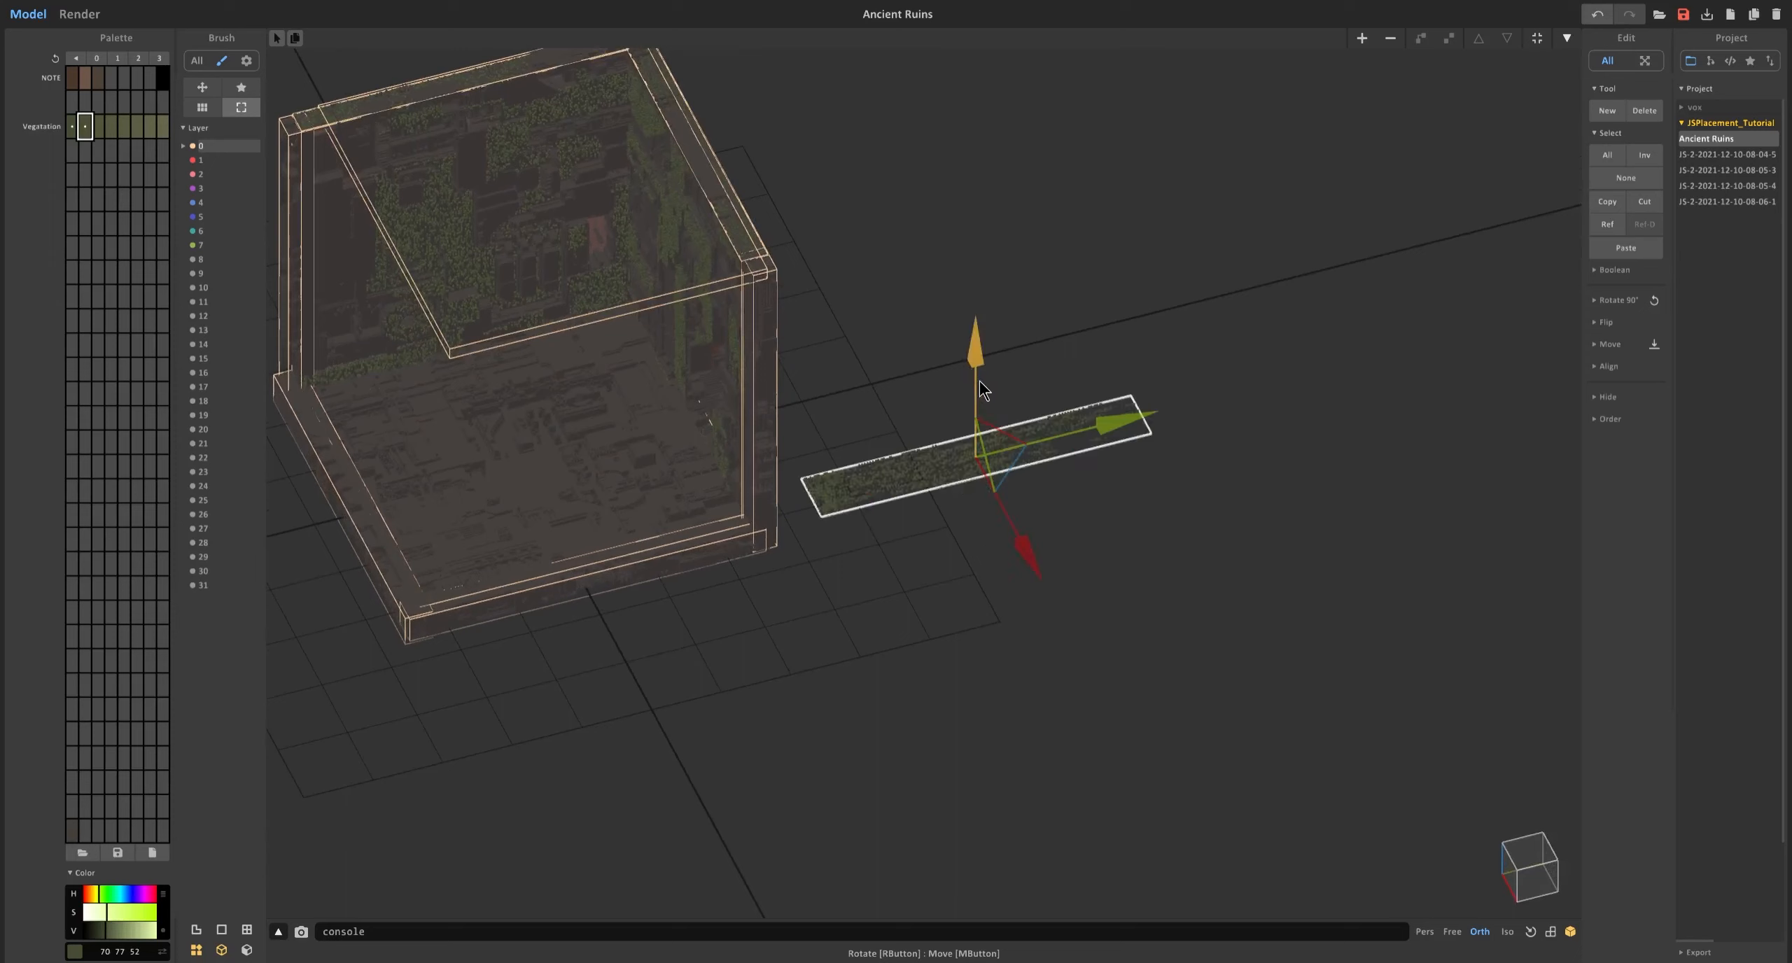
pyautogui.press('r')
pyautogui.moveTo(980, 385); pyautogui.dragTo(979, 272)
pyautogui.press('r')
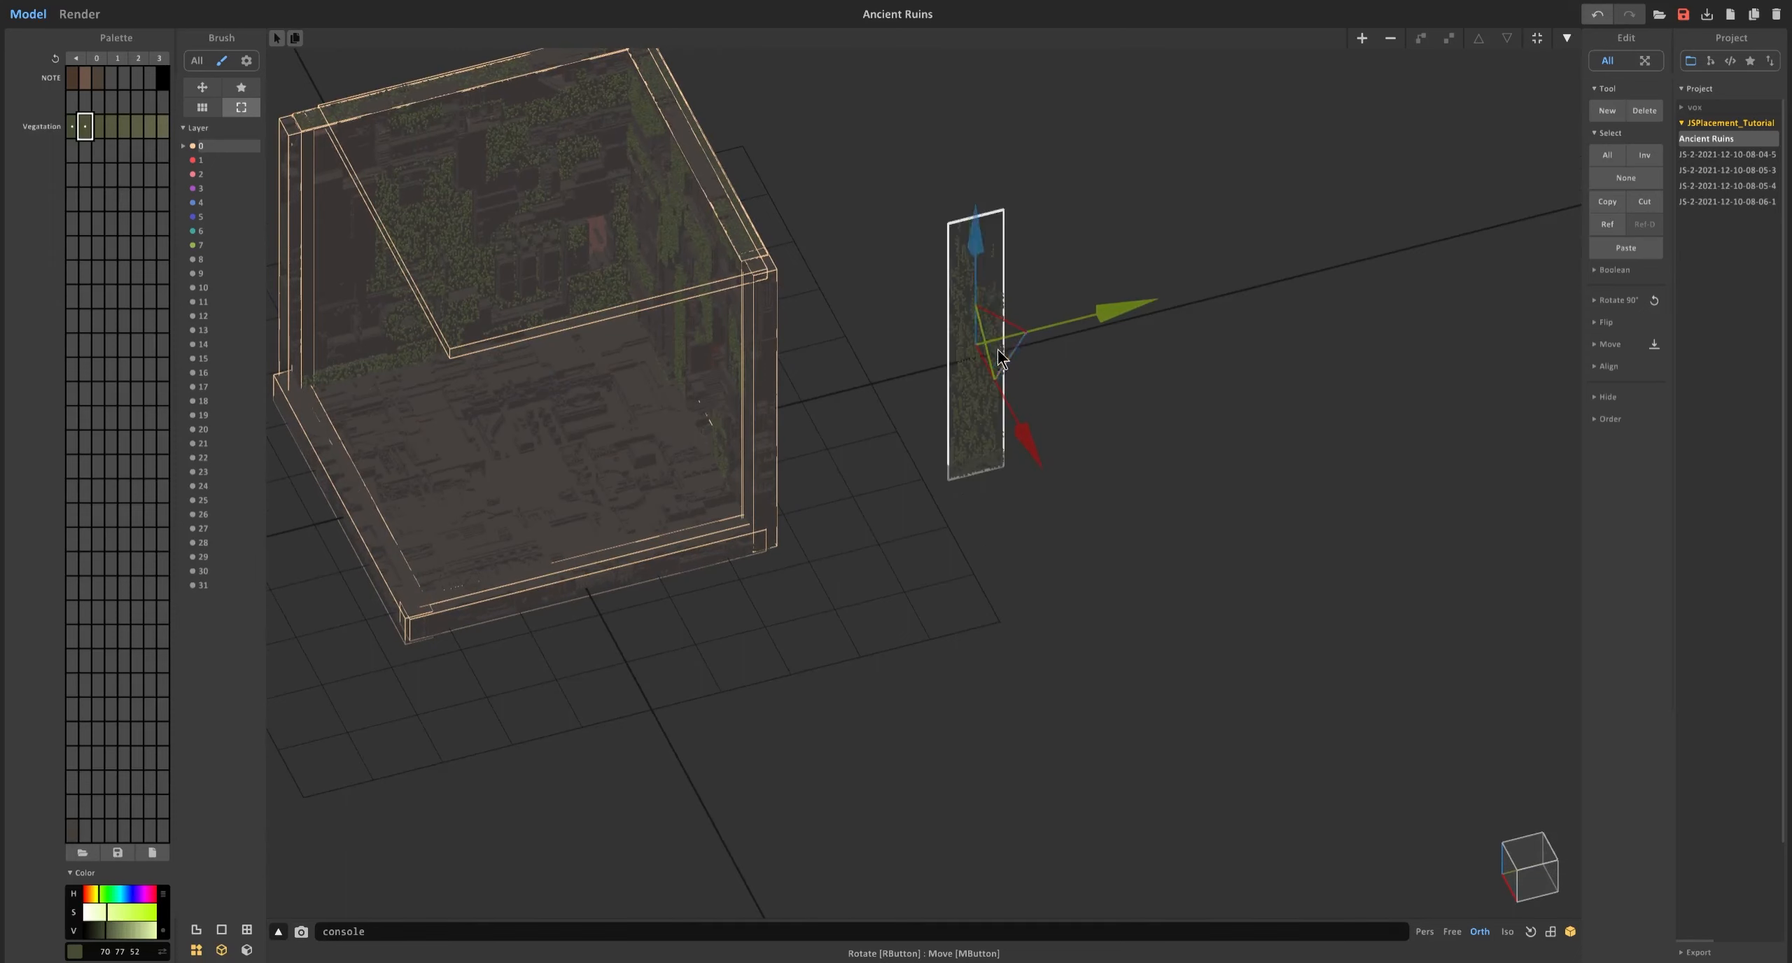
# Move the upright vine panel along its green axis into the room, placing it at the front end of the left wall.
pyautogui.moveTo(1097, 326); pyautogui.dragTo(744, 386)
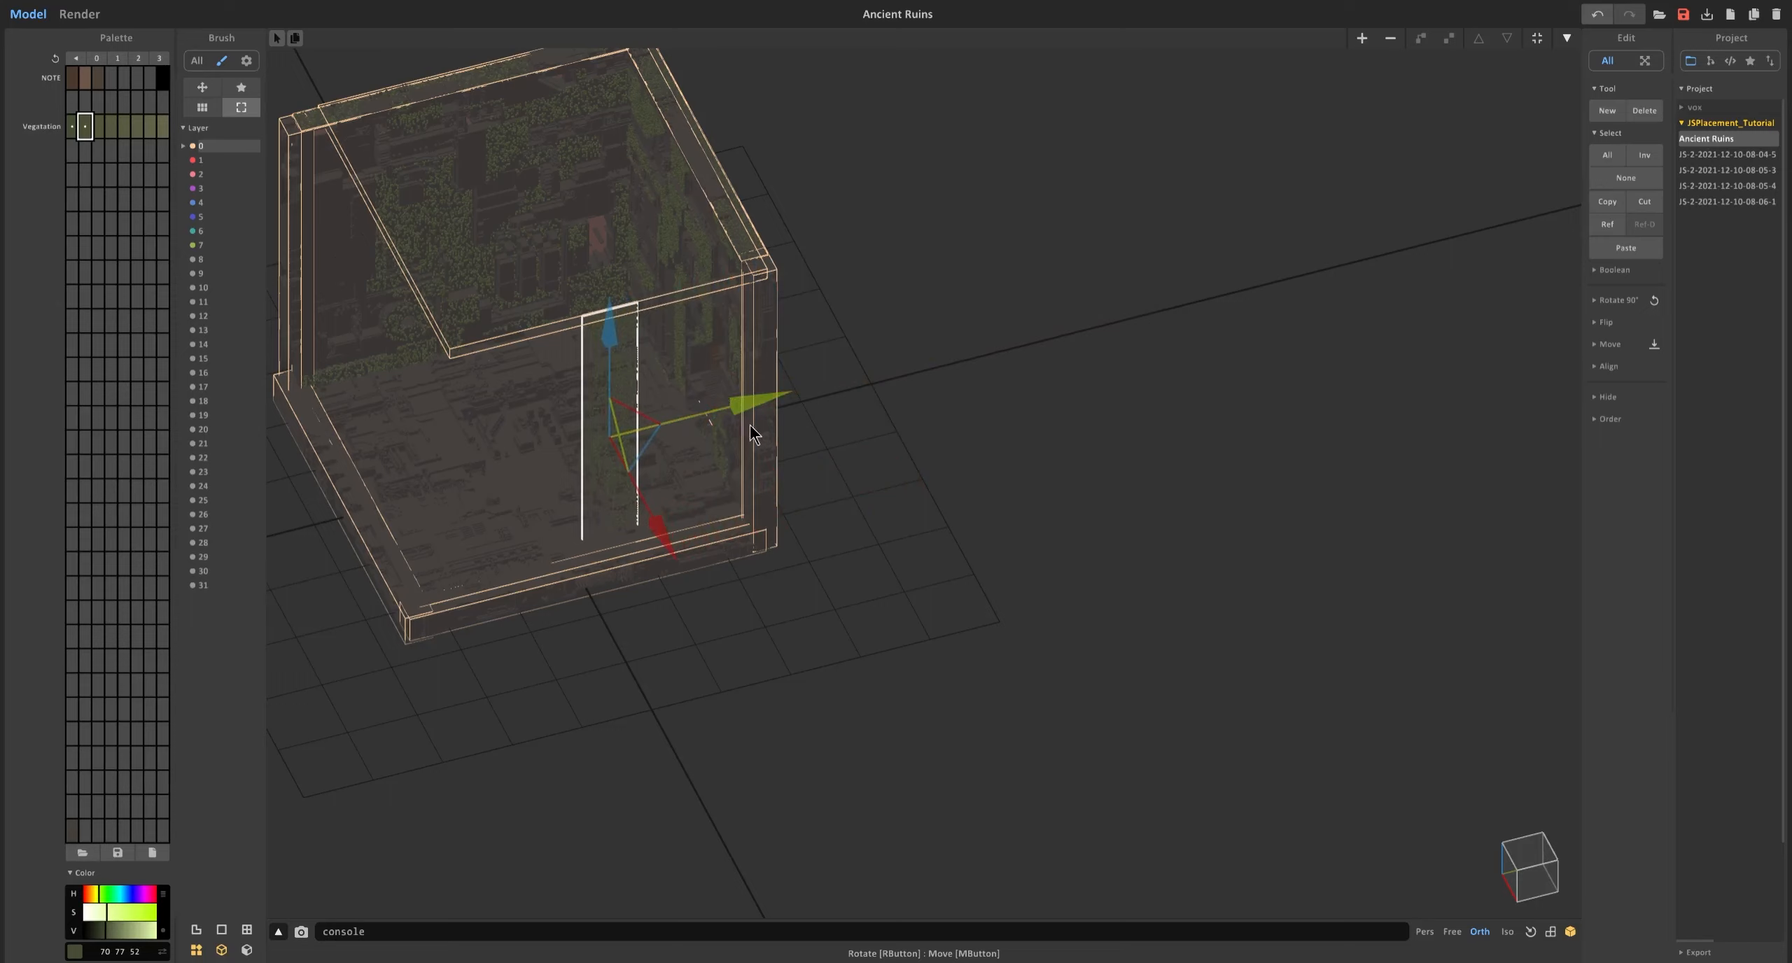
pyautogui.moveTo(743, 386); pyautogui.dragTo(902, 483, button='right')
pyautogui.scroll(3, 907, 483)
pyautogui.moveTo(907, 482); pyautogui.dragTo(633, 371)
pyautogui.moveTo(633, 371); pyautogui.dragTo(919, 521, button='middle')
pyautogui.moveTo(919, 521); pyautogui.dragTo(907, 517)
pyautogui.moveTo(935, 441); pyautogui.dragTo(744, 479)
pyautogui.moveTo(743, 478)
pyautogui.mouseDown(button='right')
pyautogui.moveTo(778, 485)
pyautogui.moveTo(796, 569)
pyautogui.moveTo(715, 486)
pyautogui.mouseUp(button='right')
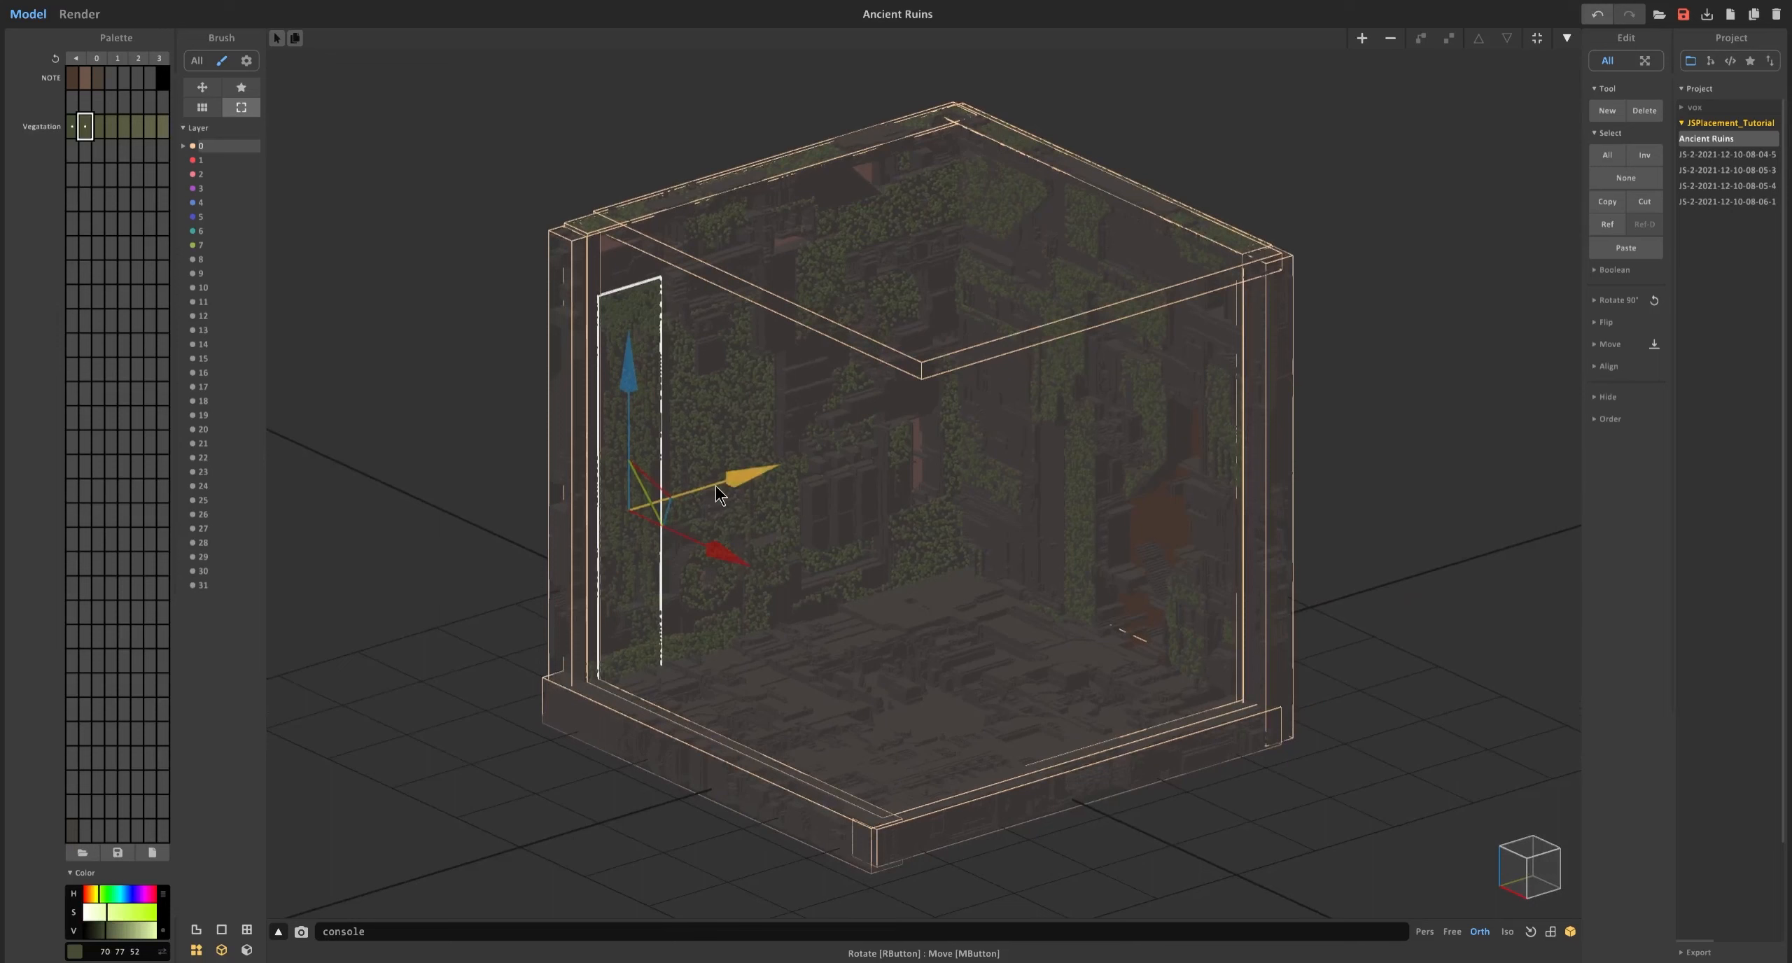
# Lower the vine panel partly below the floor and move a copy of it out of the room along the green axis.
pyautogui.moveTo(630, 386); pyautogui.dragTo(734, 425, button='right')
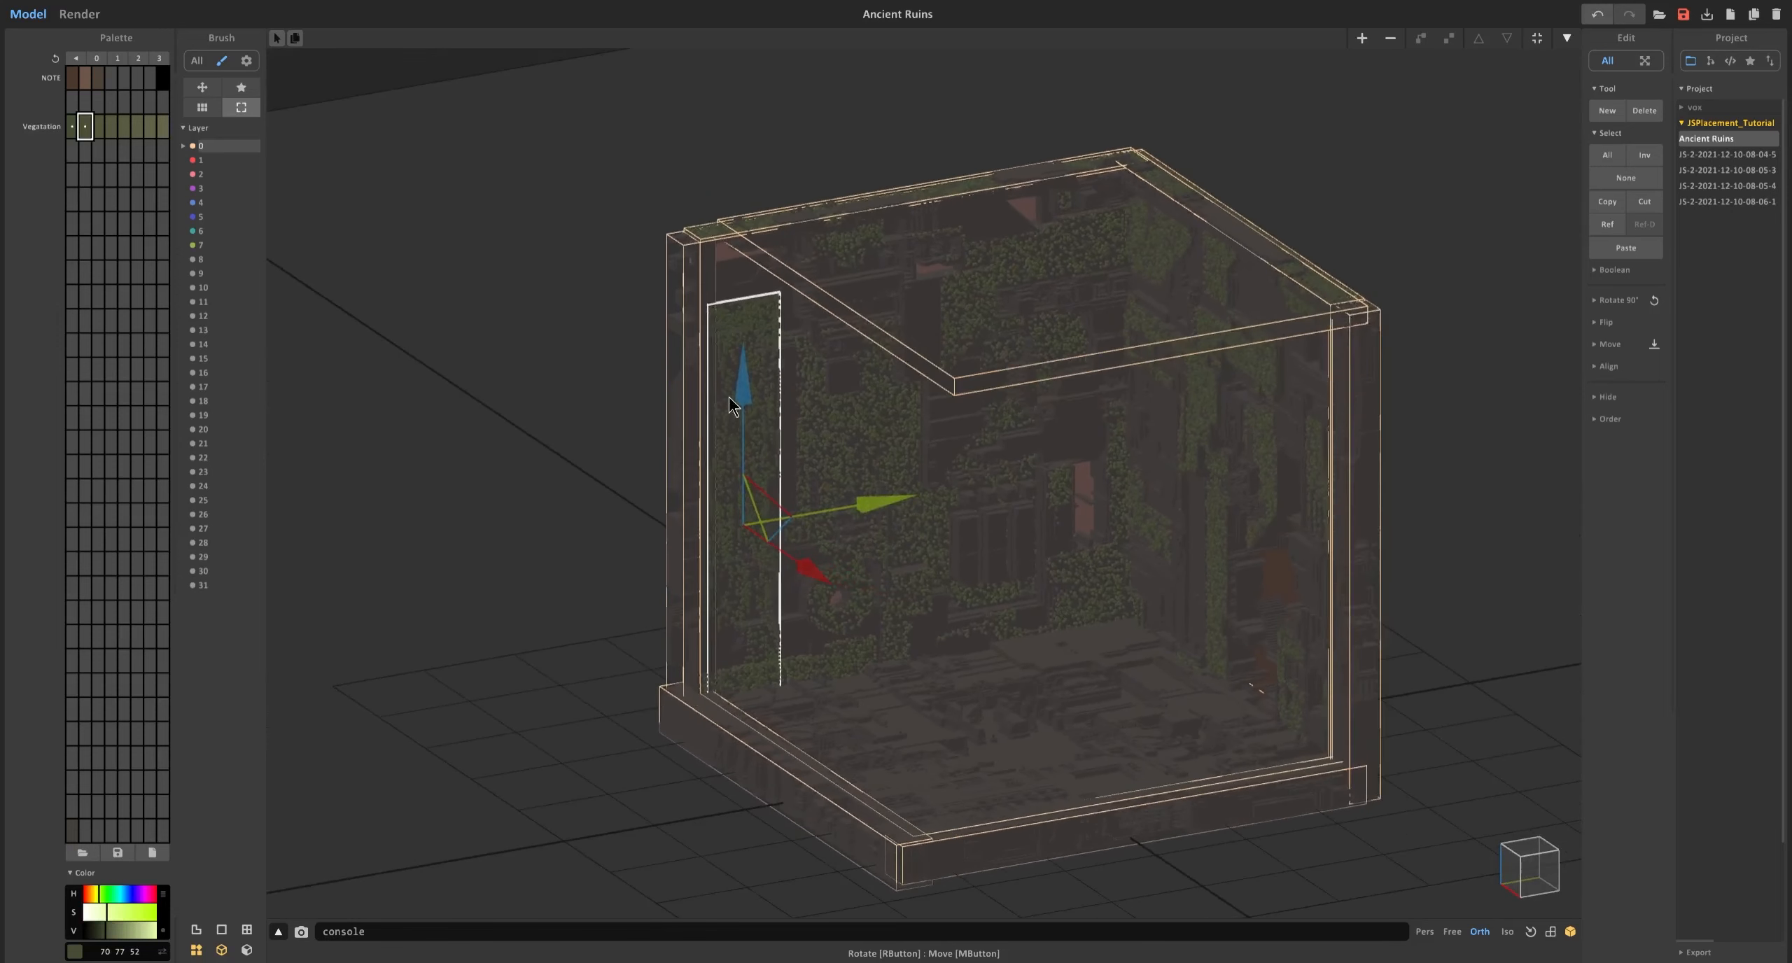
pyautogui.moveTo(740, 389); pyautogui.dragTo(756, 462)
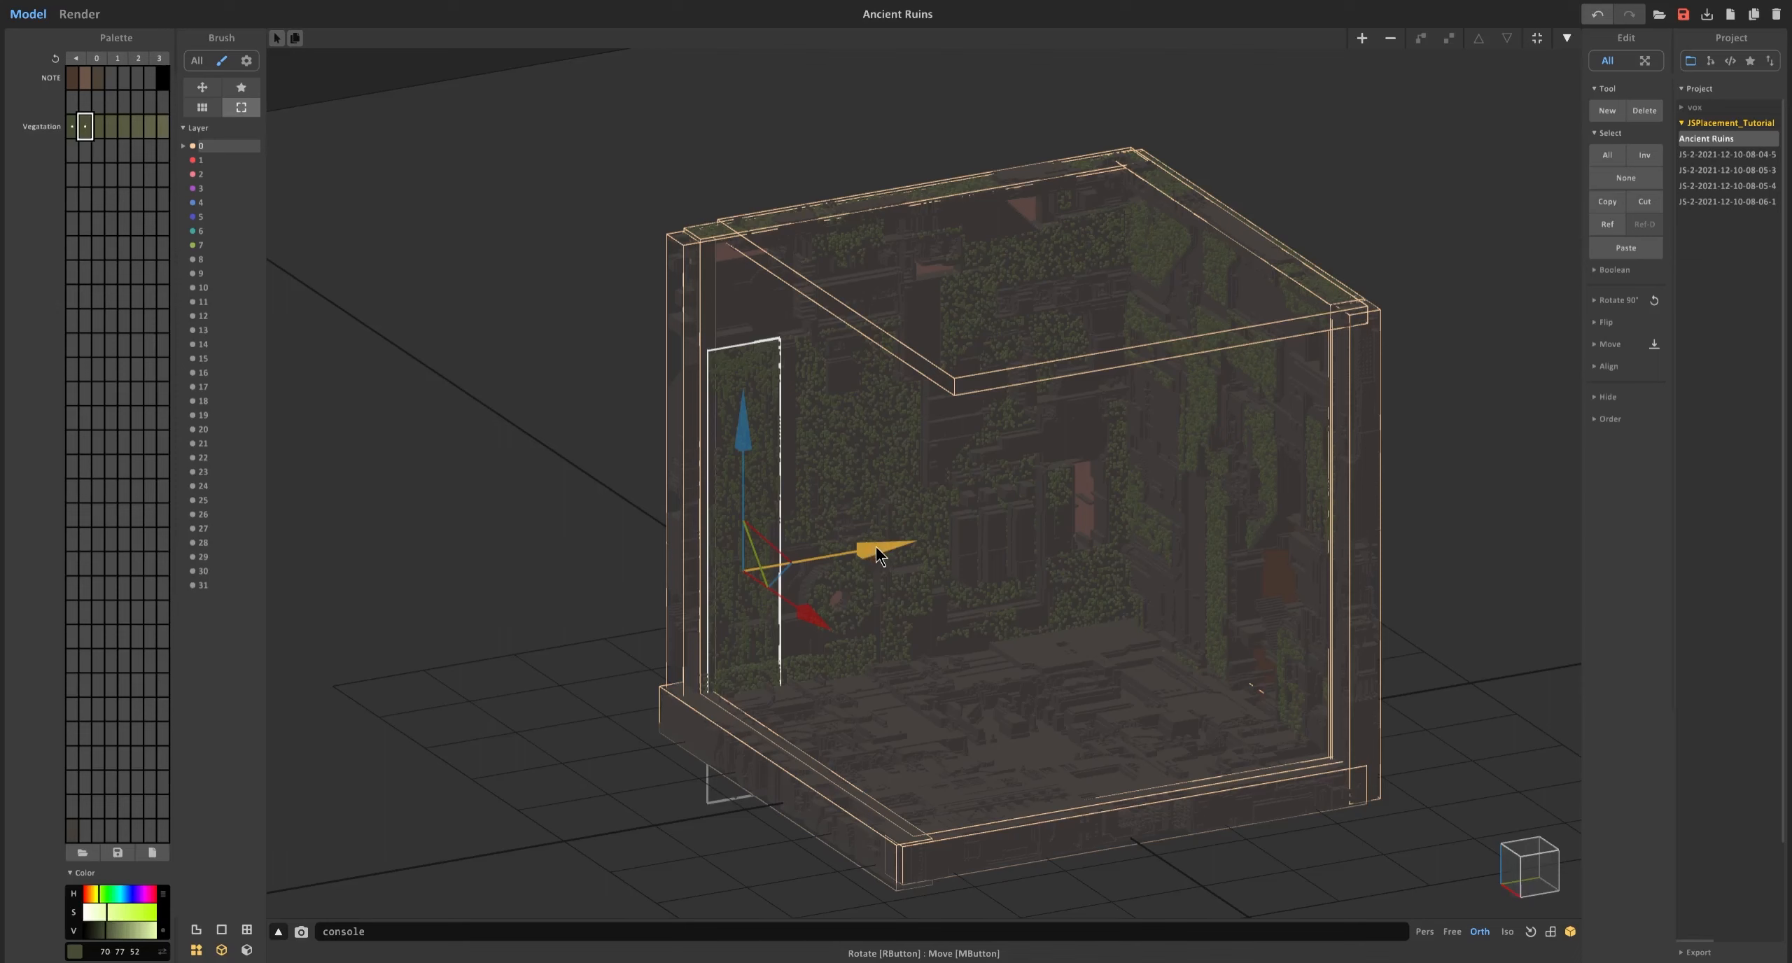
pyautogui.moveTo(876, 548); pyautogui.dragTo(644, 584)
pyautogui.moveTo(644, 584); pyautogui.dragTo(834, 557, button='middle')
# Shrink the copied panel's vines repeatedly with a scale of 0.9 and stretch them by z 1.5.
pyautogui.press('Tab')
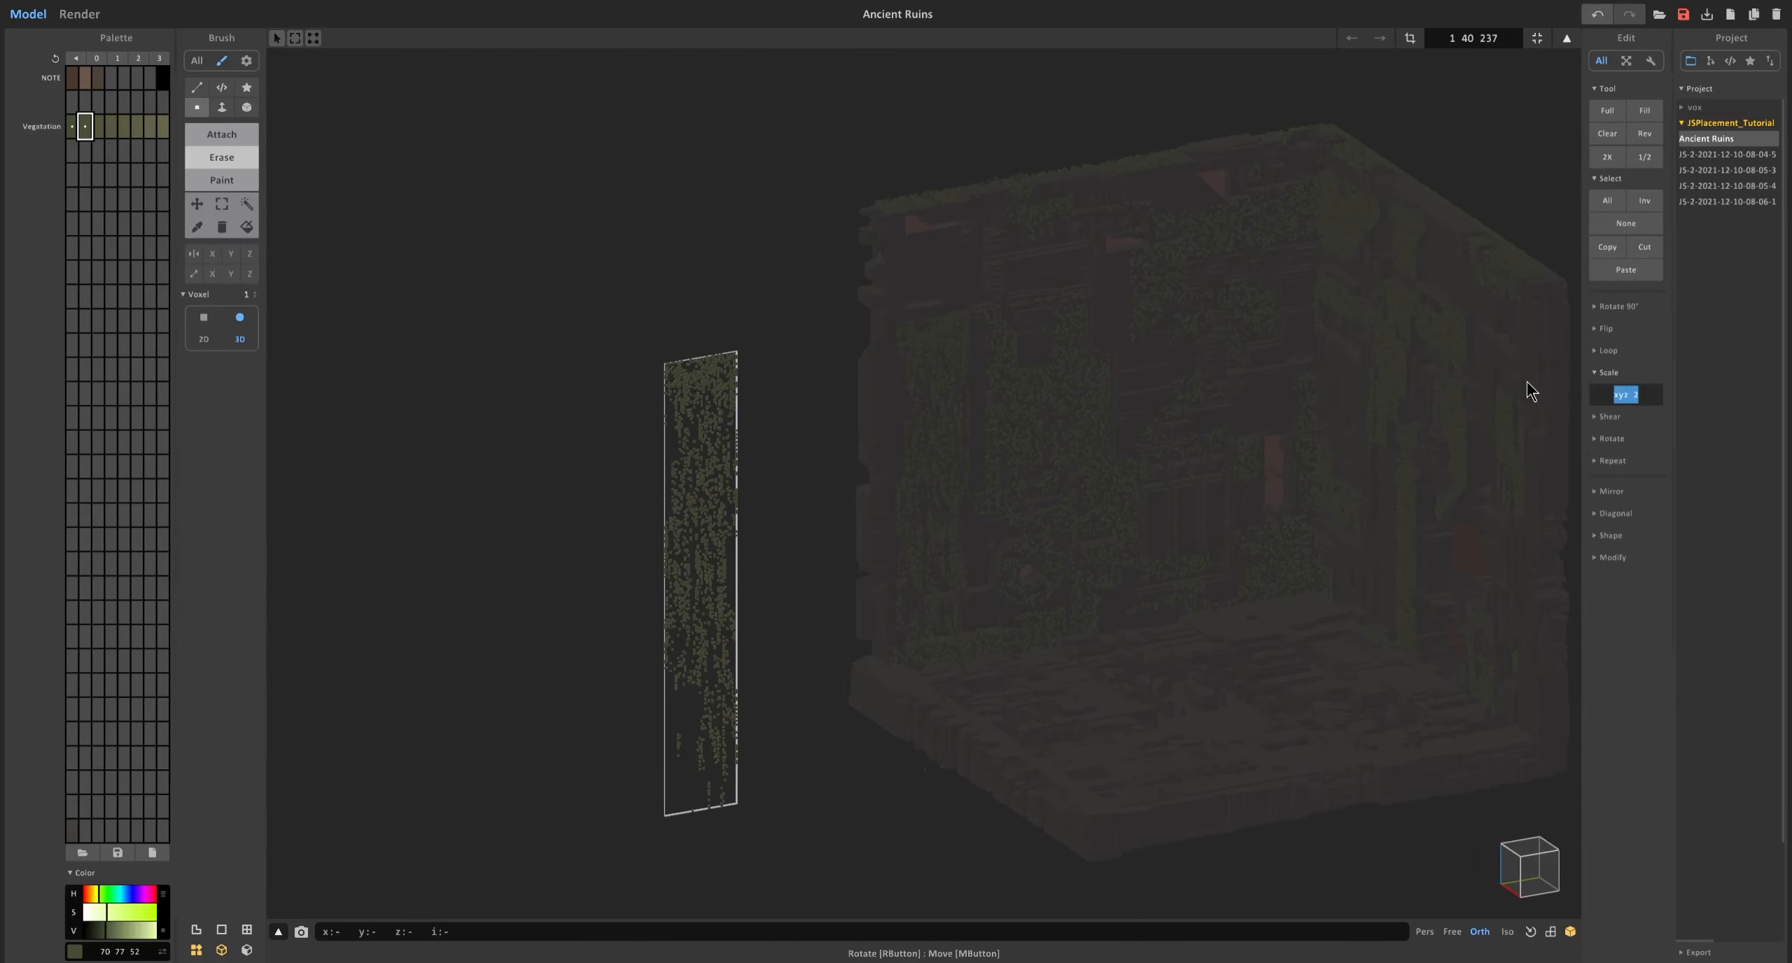
pyautogui.write('.9')
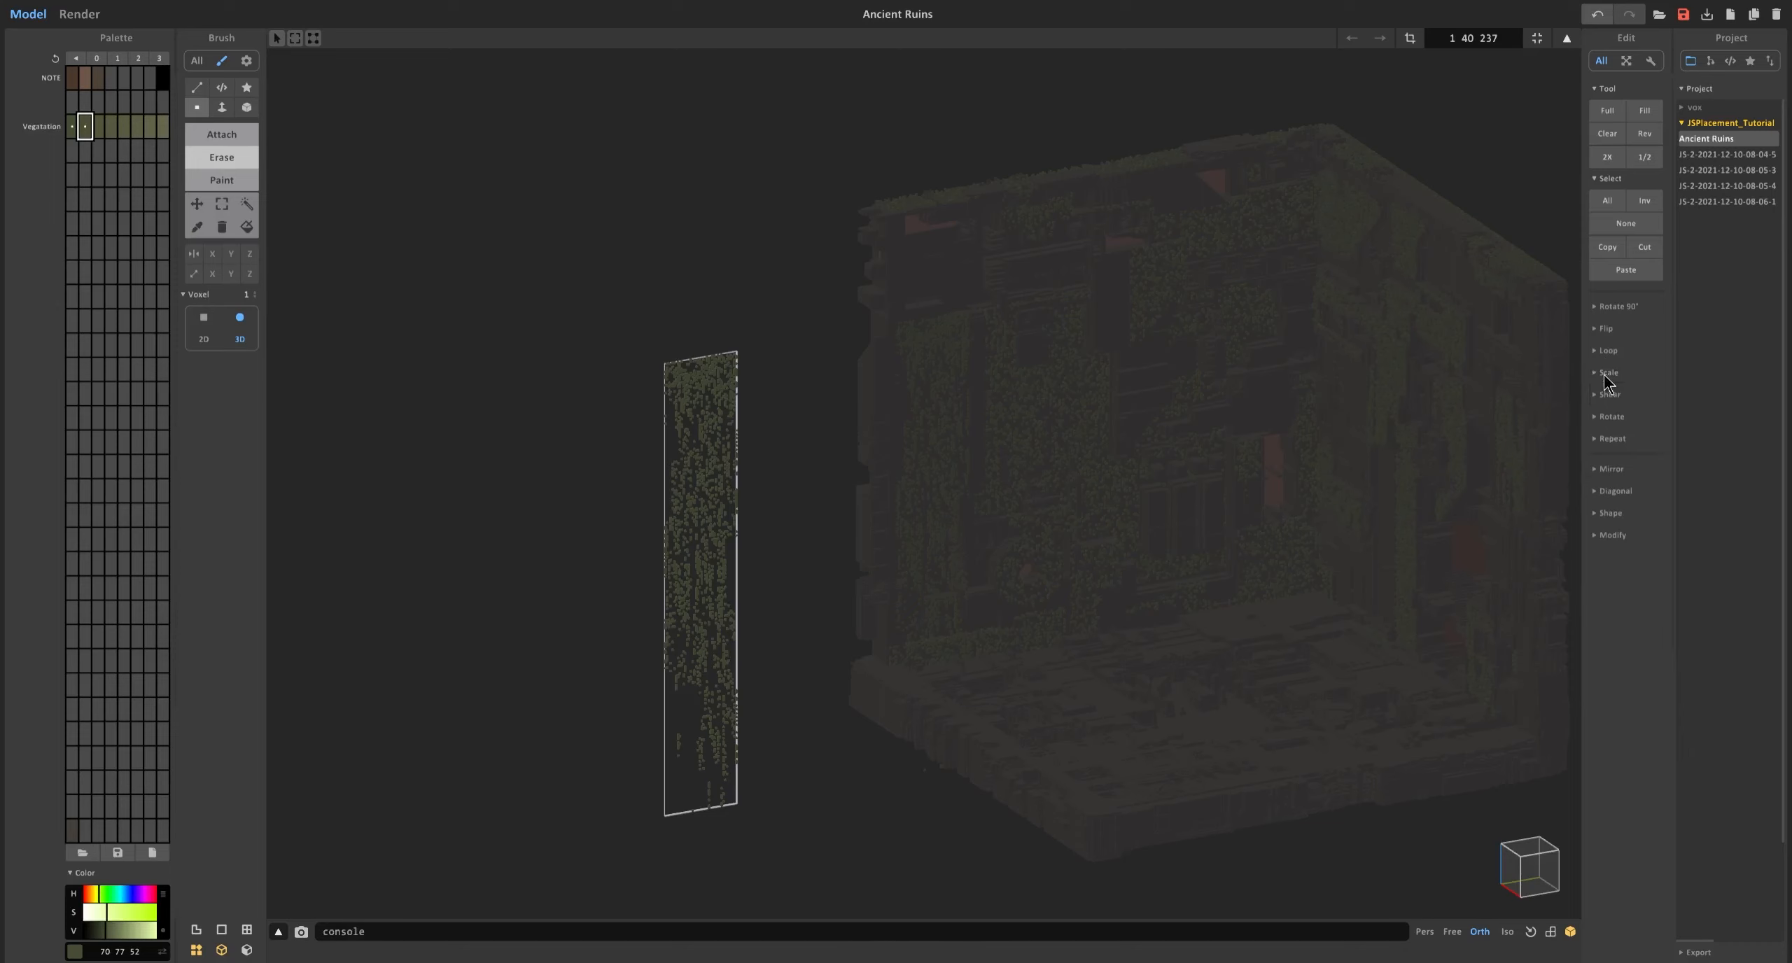
pyautogui.press('Return')
pyautogui.press('Return')
pyautogui.press('Return')
pyautogui.press('Return')
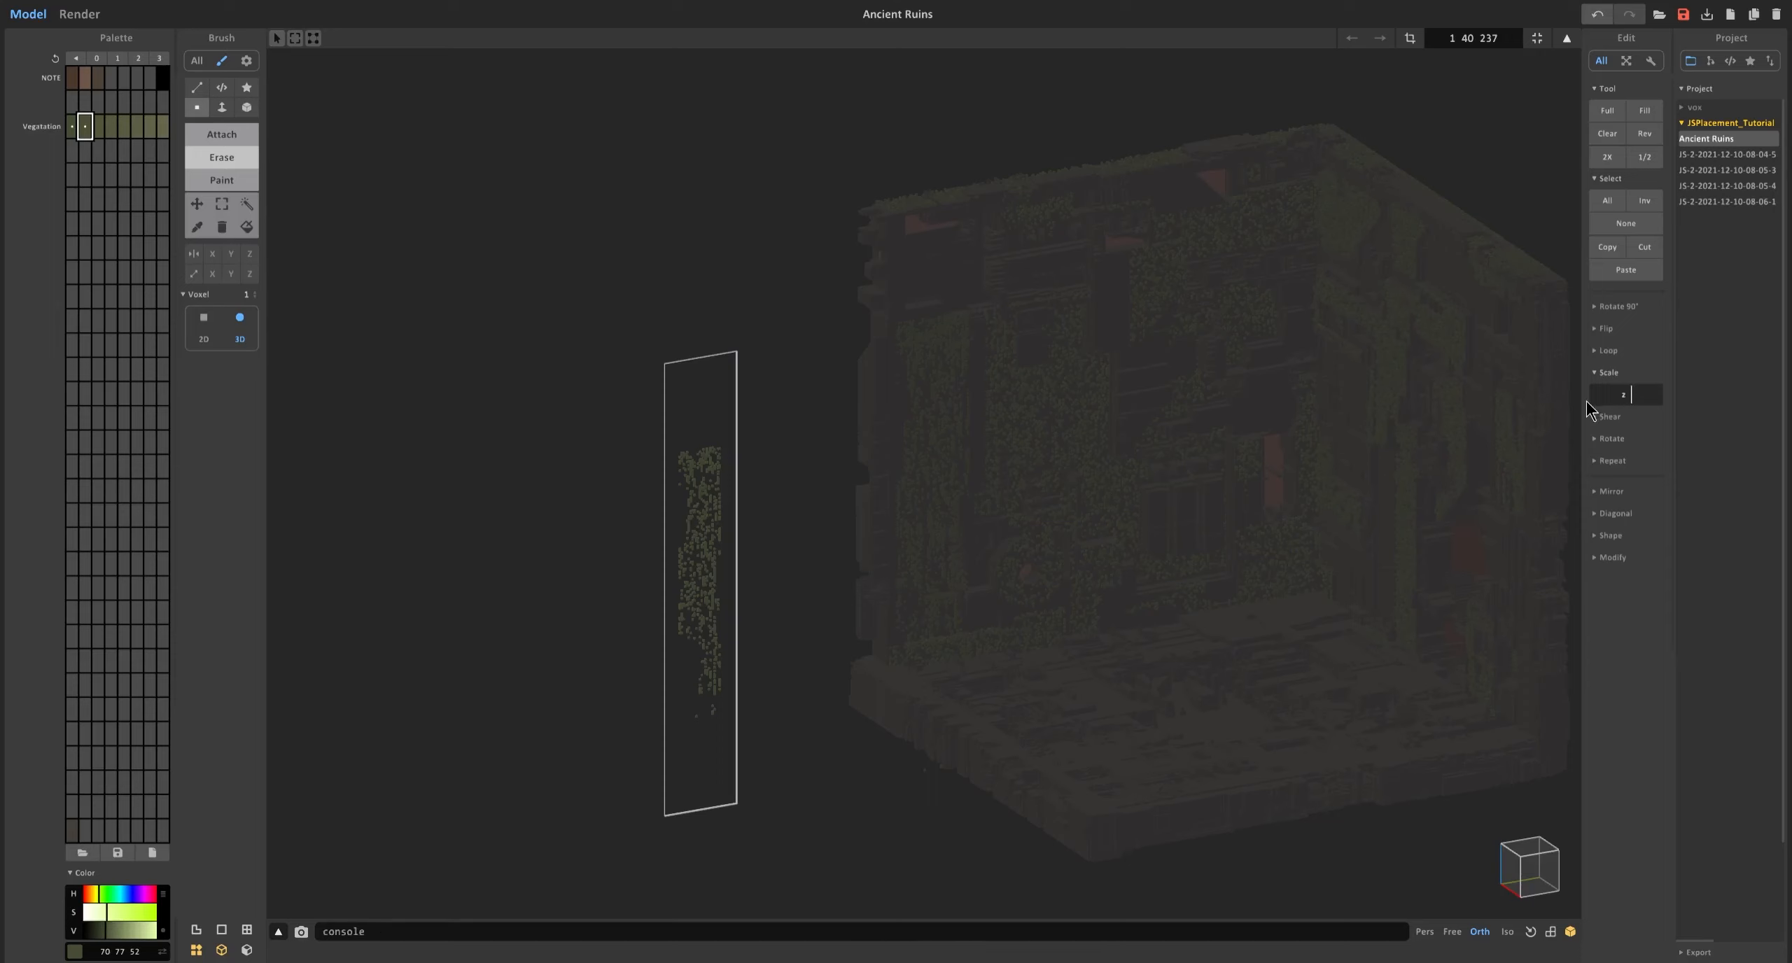
pyautogui.write('5')
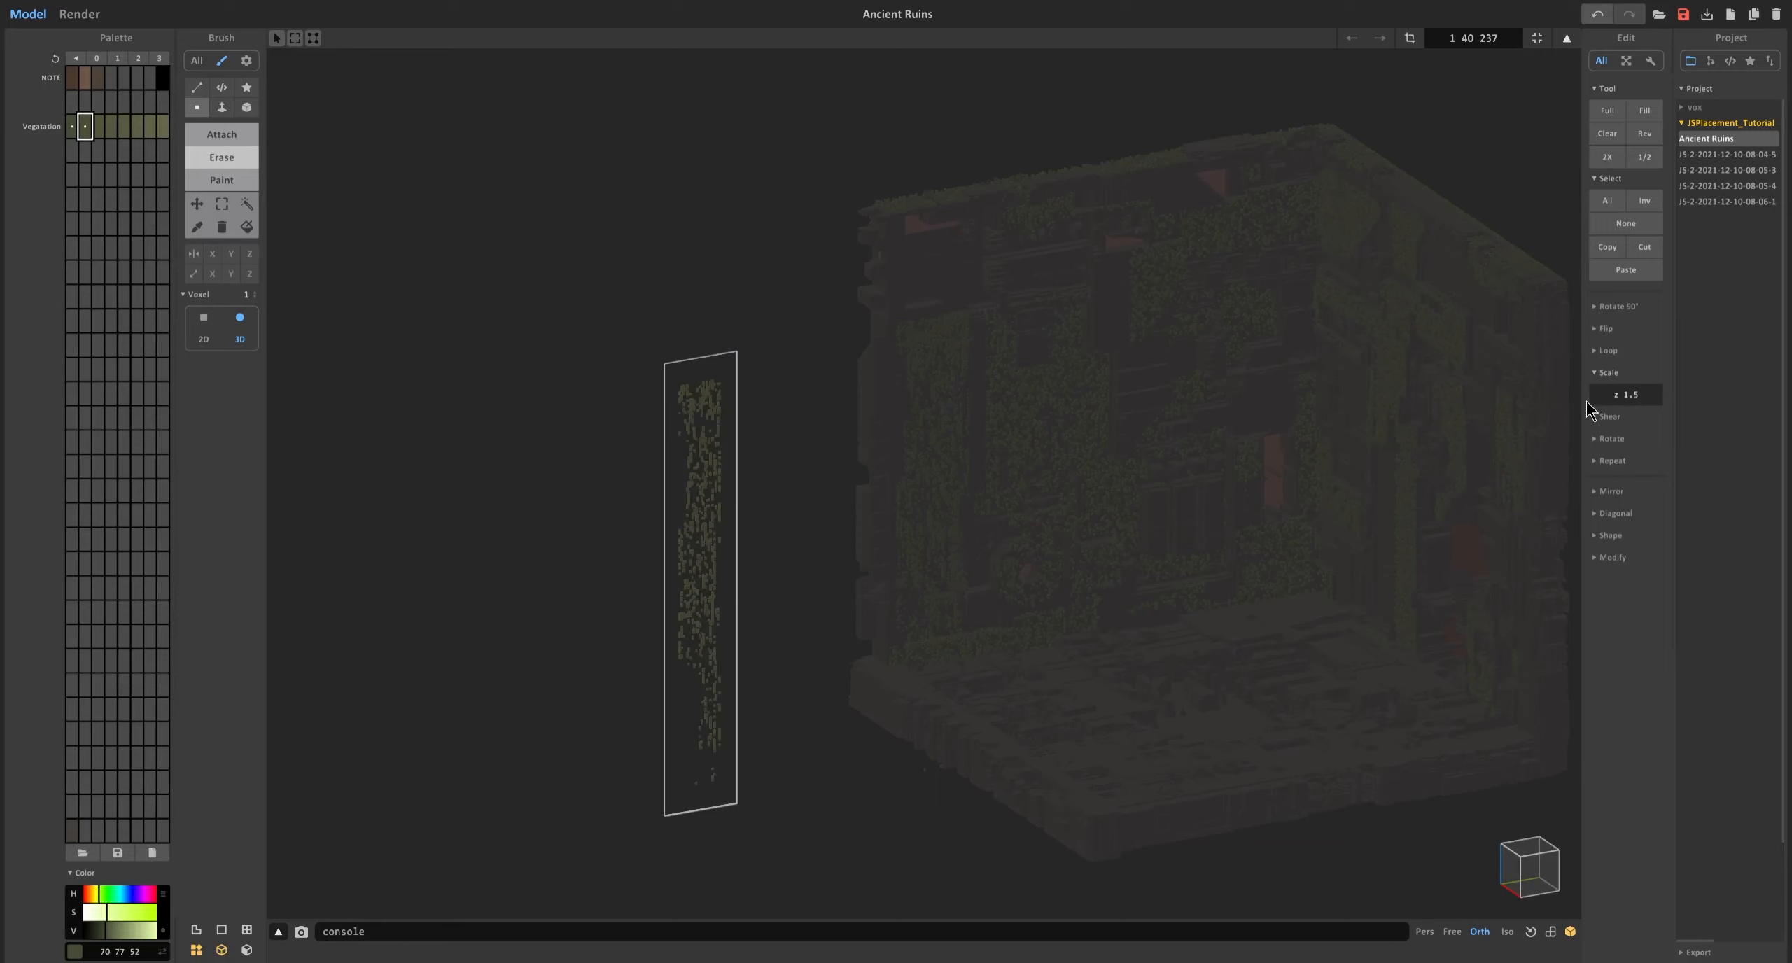
pyautogui.moveTo(782, 667); pyautogui.dragTo(760, 556, button='right')
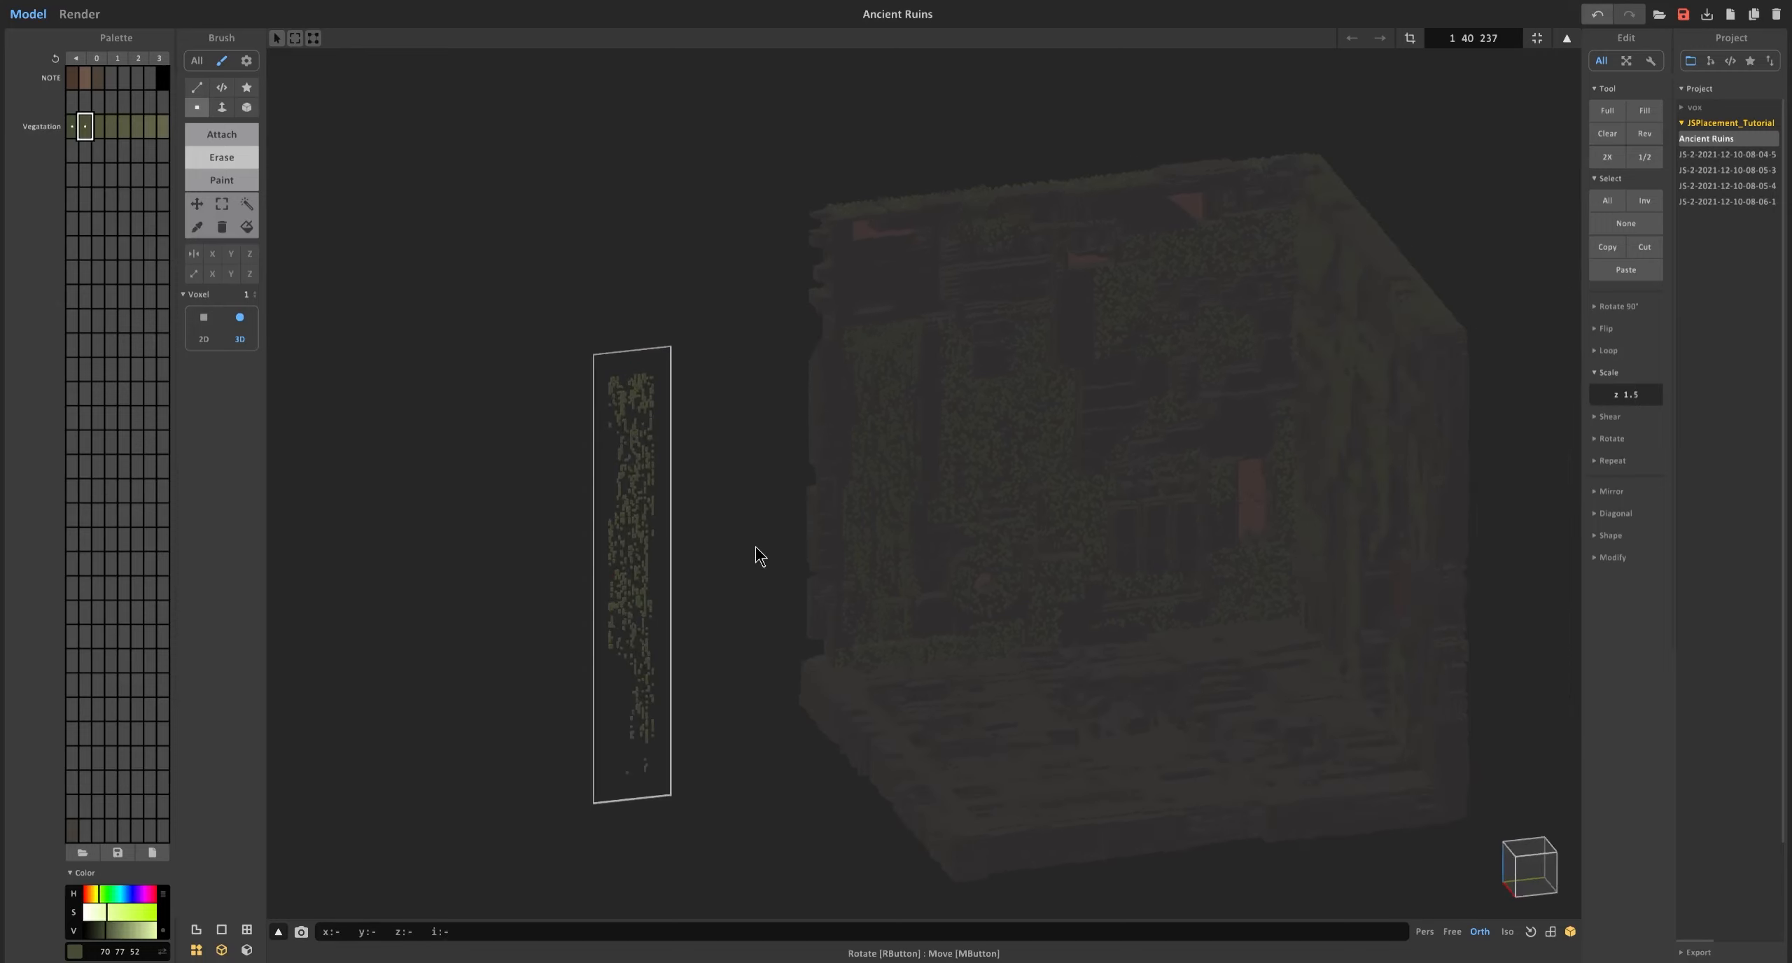
pyautogui.press('Tab')
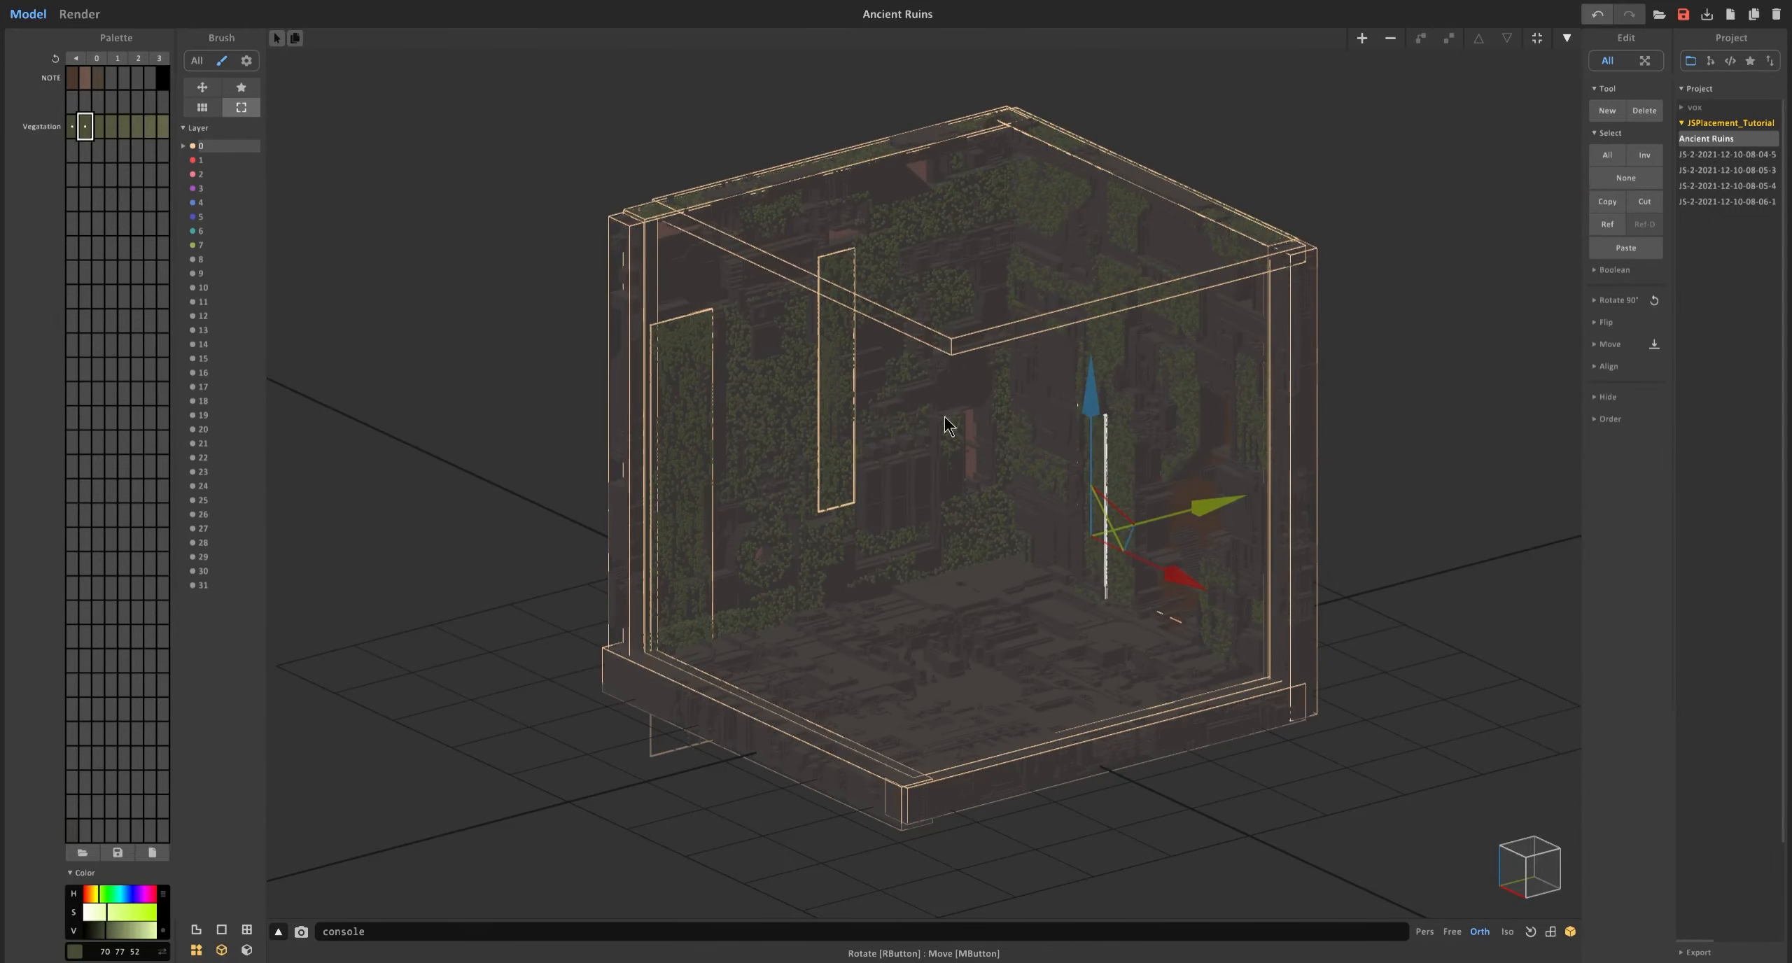
# Add a new 40 × 40 × 40 object and move it out of the room along its green axis.
pyautogui.moveTo(949, 424); pyautogui.dragTo(1076, 493, button='right')
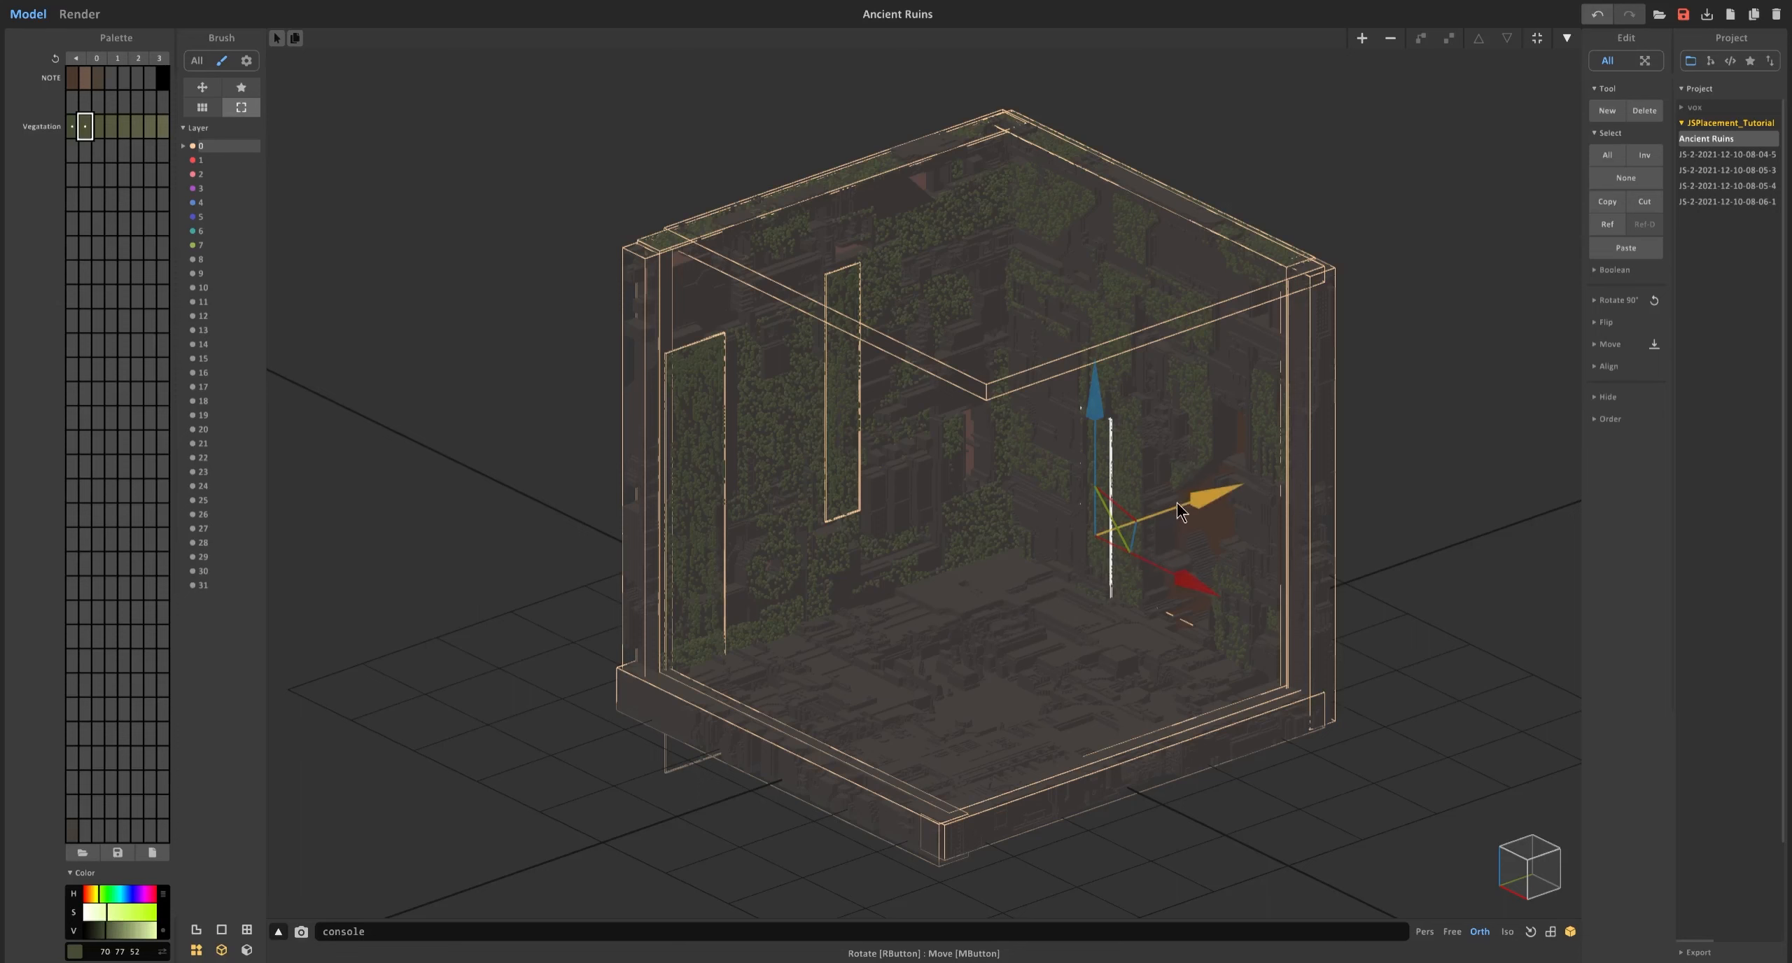
pyautogui.moveTo(1183, 512); pyautogui.dragTo(1153, 530, button='right')
pyautogui.click(1365, 39)
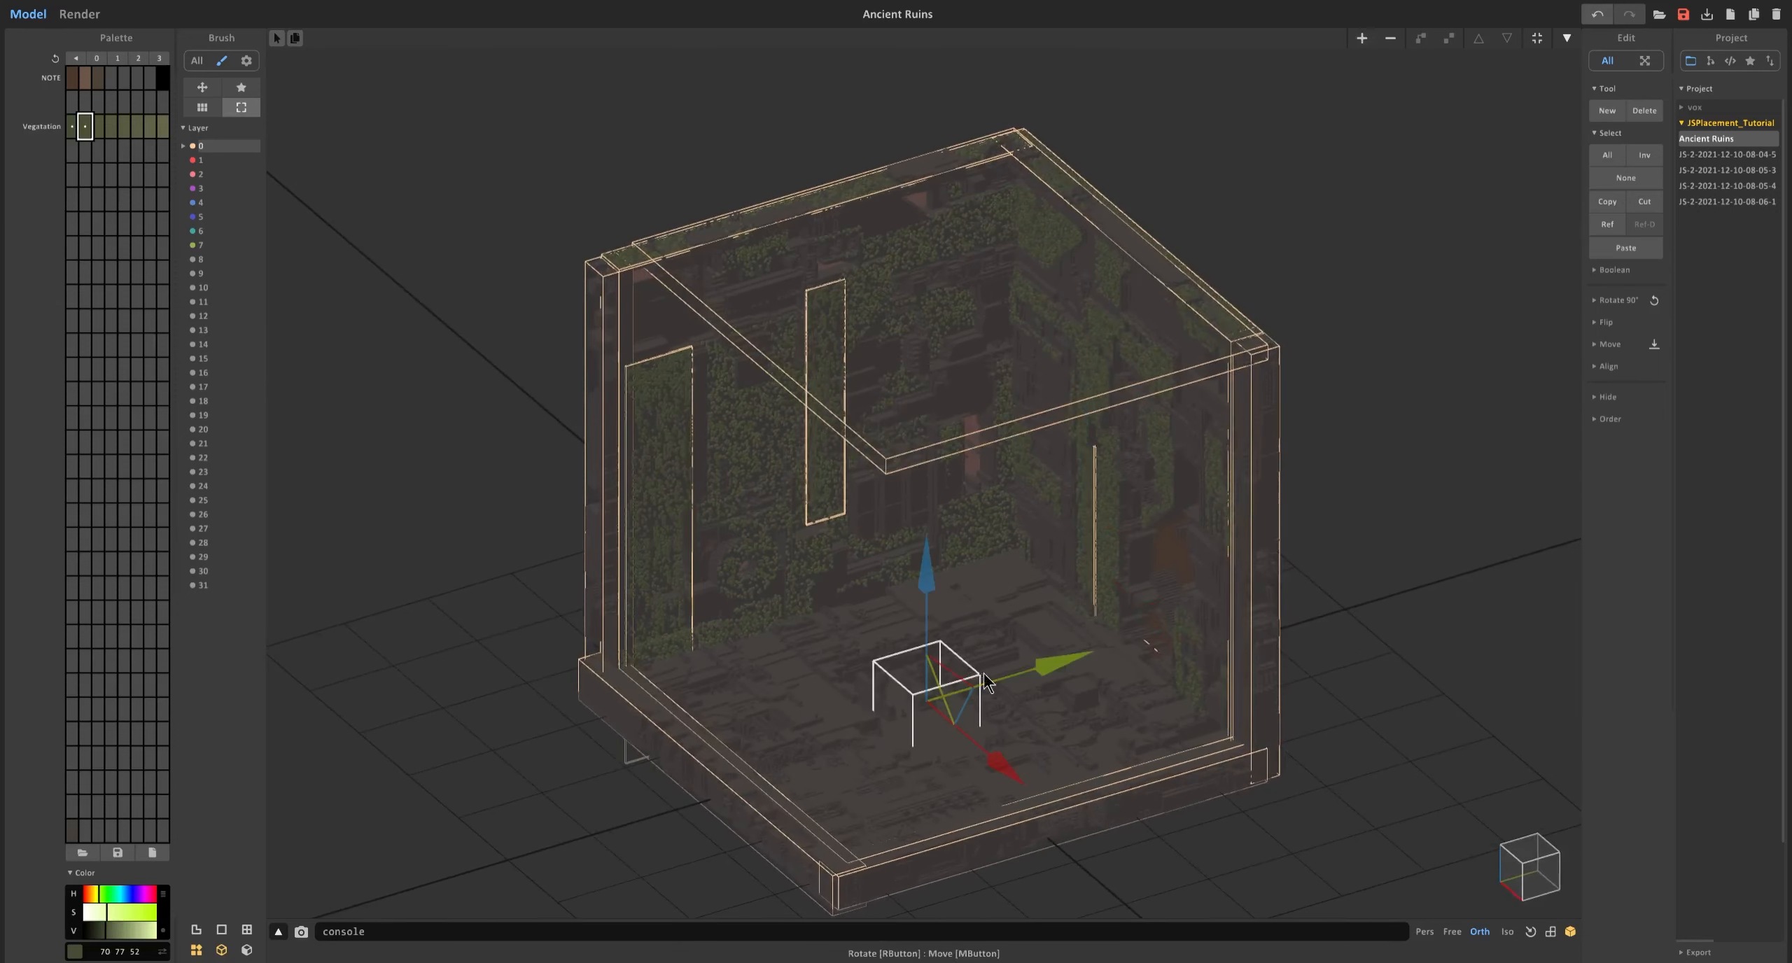
pyautogui.moveTo(1057, 663); pyautogui.dragTo(1006, 803)
# Open the new object for voxel editing and extend its volume to 141 × 40 × 40.
pyautogui.scroll(5, 884, 462)
pyautogui.press('Tab')
pyautogui.press('Tab')
pyautogui.press('Tab')
pyautogui.click(1410, 38)
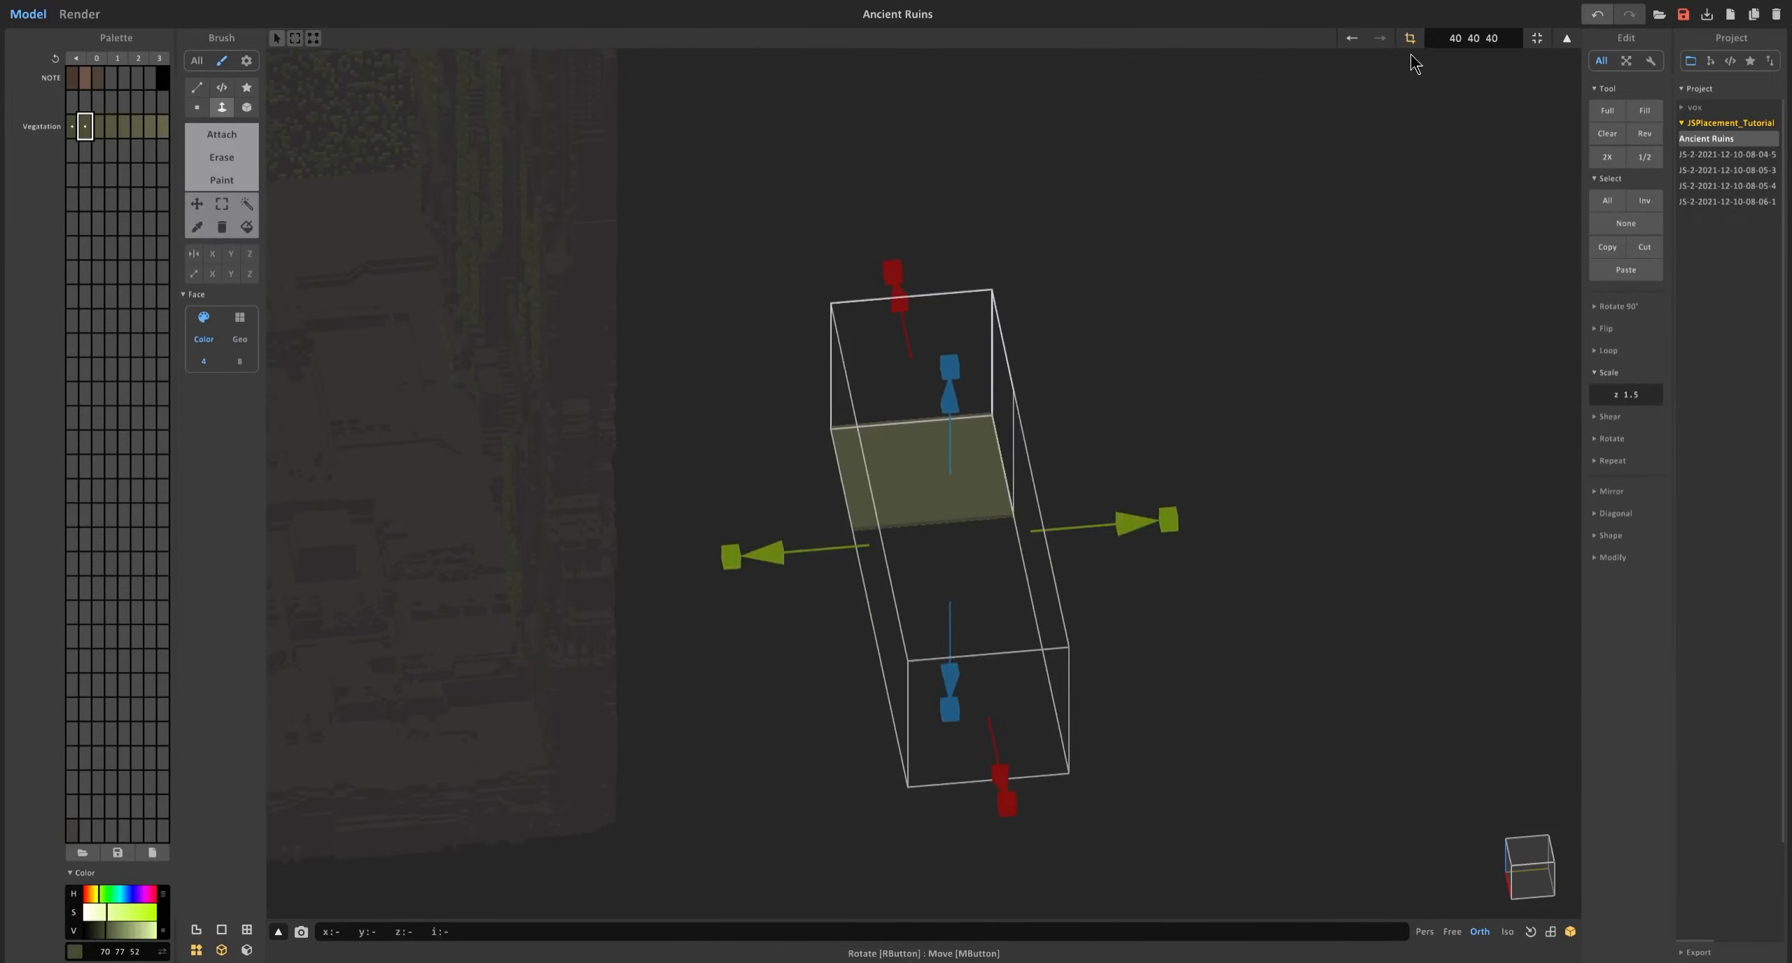
pyautogui.click(1410, 38)
pyautogui.moveTo(644, 413); pyautogui.dragTo(592, 432, button='right')
# Use the full range of Vegetation shades on the slab and delete selected voxels to thin it out.
pyautogui.moveTo(72, 126); pyautogui.dragTo(163, 127)
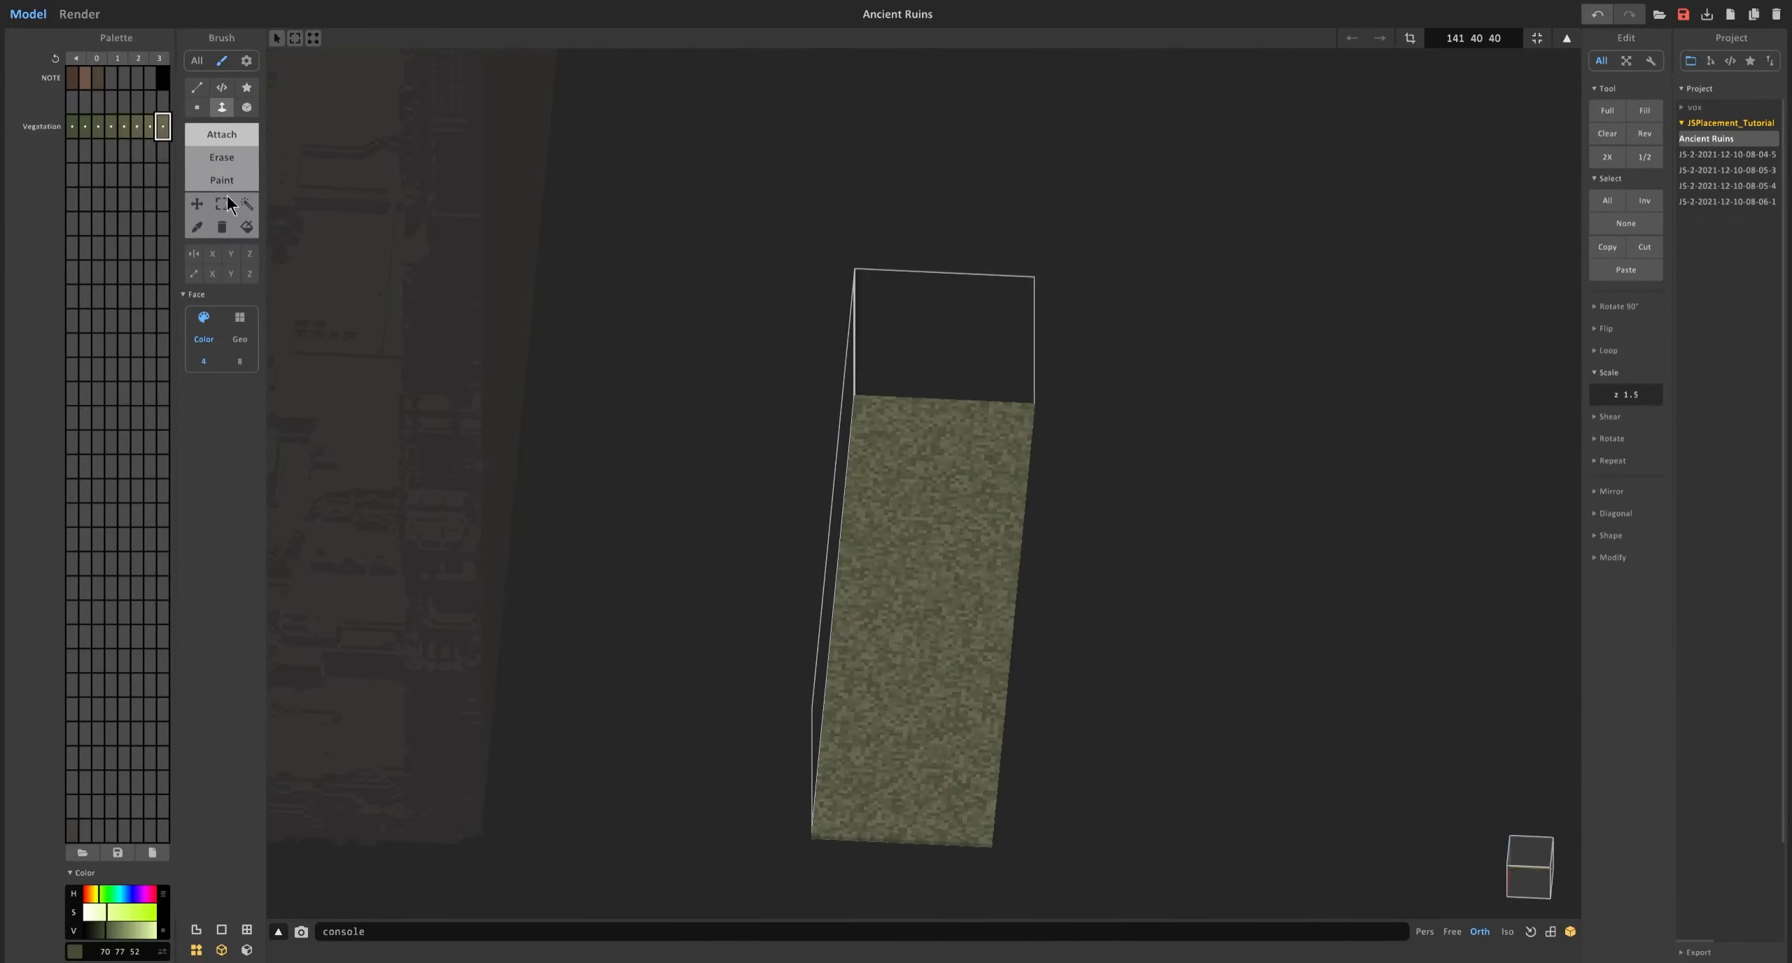
pyautogui.click(246, 204)
pyautogui.click(880, 504)
pyautogui.press('Delete')
# Erase parts of the leaf layer with a size 3 voxel brush to shape hanging vine strands.
pyautogui.moveTo(483, 175); pyautogui.dragTo(494, 296, button='right')
pyautogui.scroll(-4, 494, 295)
pyautogui.click(196, 107)
pyautogui.click(222, 158)
pyautogui.moveTo(917, 522)
pyautogui.mouseDown()
pyautogui.moveTo(909, 651)
pyautogui.moveTo(925, 316)
pyautogui.mouseUp()
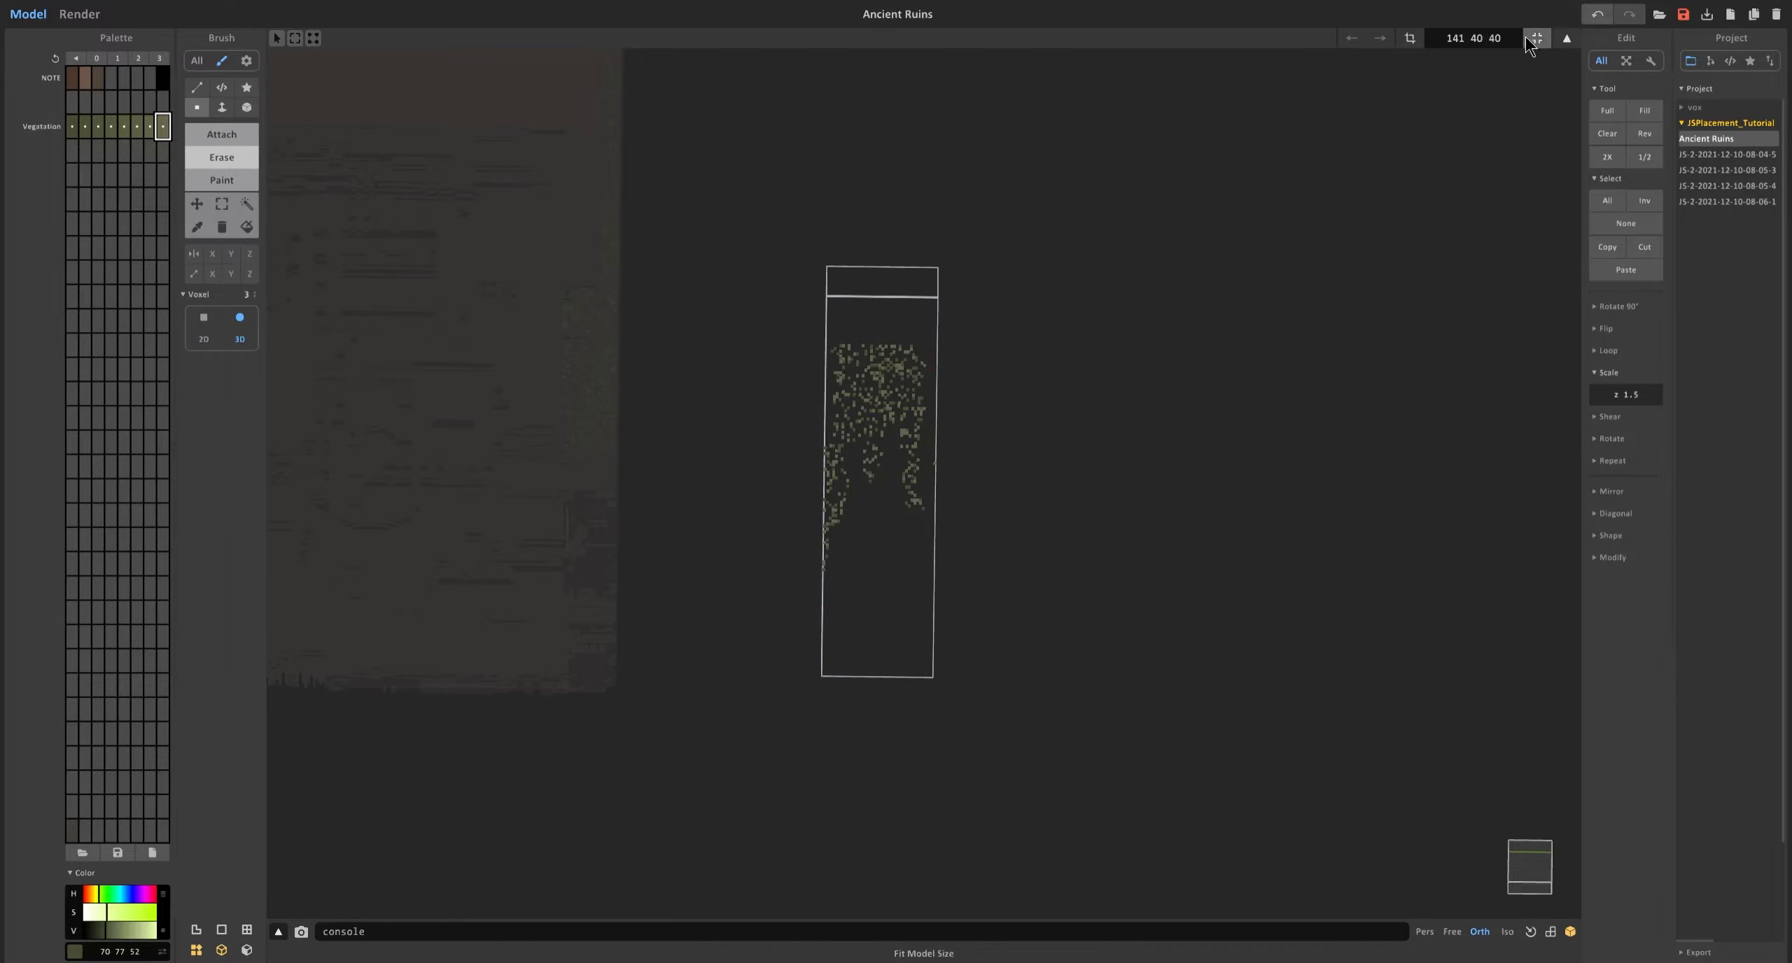
# Fit the vine object's volume to its voxels and position it in the room near the right wall's front edge.
pyautogui.click(1535, 38)
pyautogui.click(1566, 38)
pyautogui.moveTo(1365, 373); pyautogui.dragTo(1153, 373)
pyautogui.scroll(3, 916, 413)
pyautogui.moveTo(805, 532); pyautogui.dragTo(1022, 378, button='right')
pyautogui.moveTo(1030, 371); pyautogui.dragTo(1101, 382)
pyautogui.moveTo(1020, 325); pyautogui.dragTo(1042, 355)
pyautogui.scroll(-3, 1090, 272)
pyautogui.moveTo(1081, 409); pyautogui.dragTo(1041, 414, button='right')
# Limit the active colours to the first two Vegetation shades and render the scene.
pyautogui.press('Tab')
pyautogui.moveTo(72, 126); pyautogui.dragTo(87, 129)
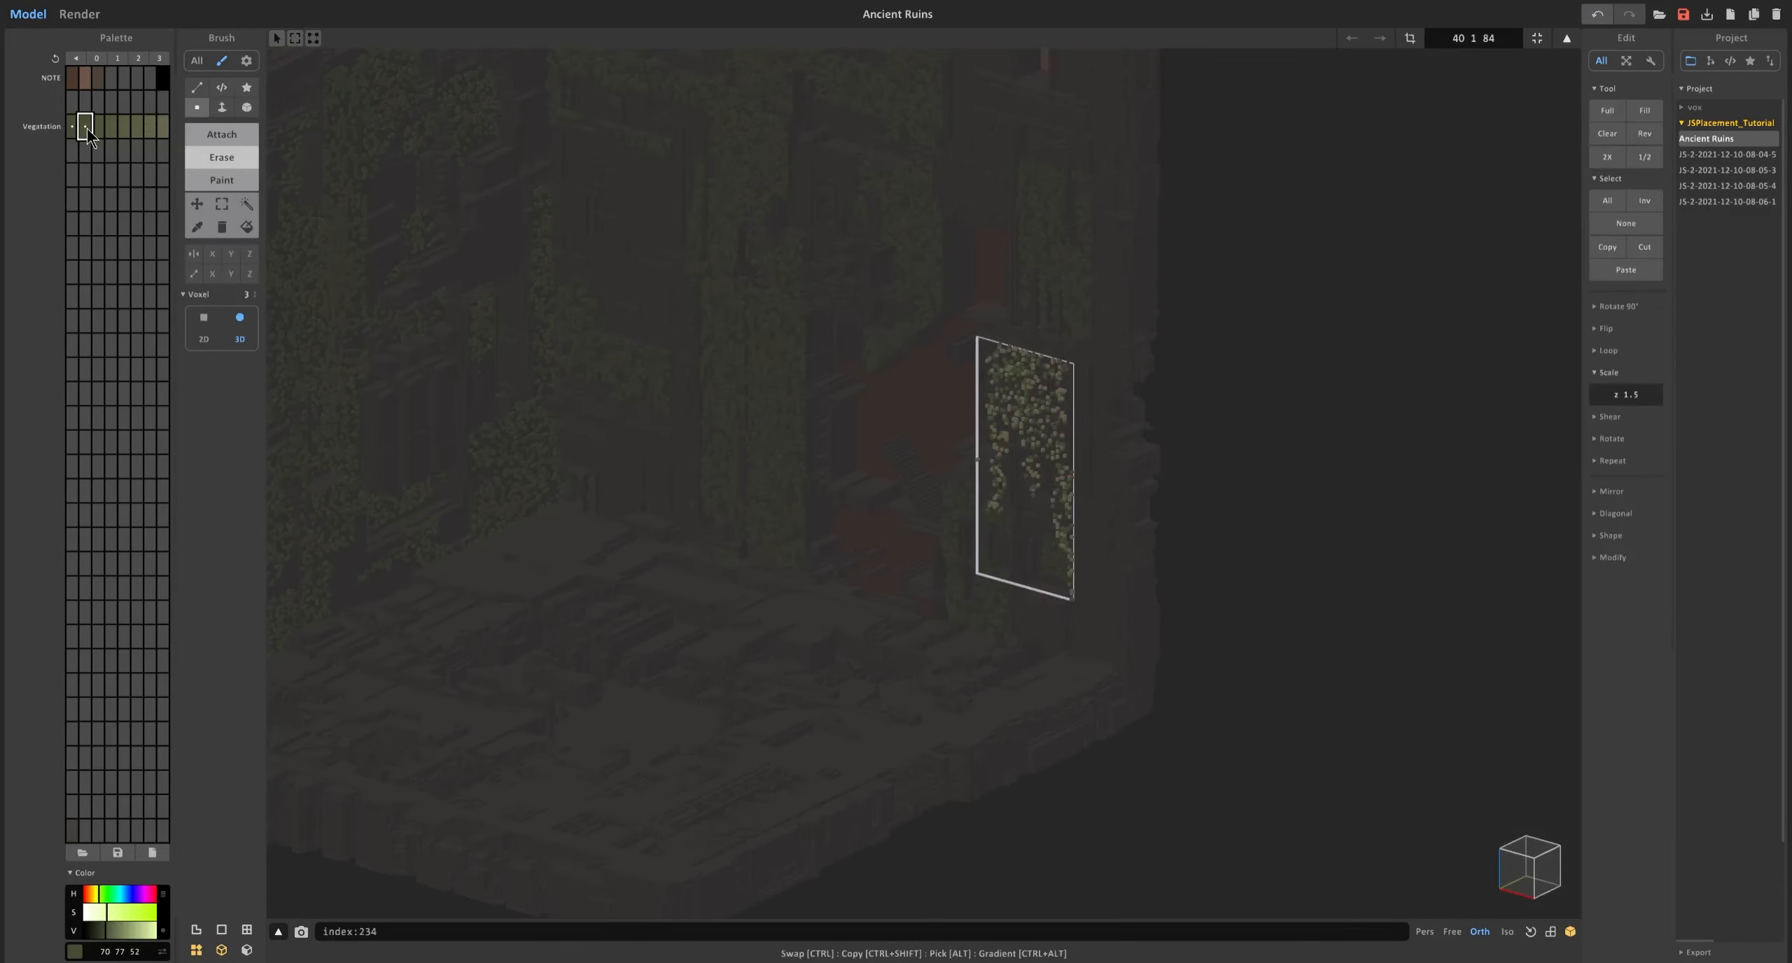
pyautogui.press('Tab')
pyautogui.click(79, 14)
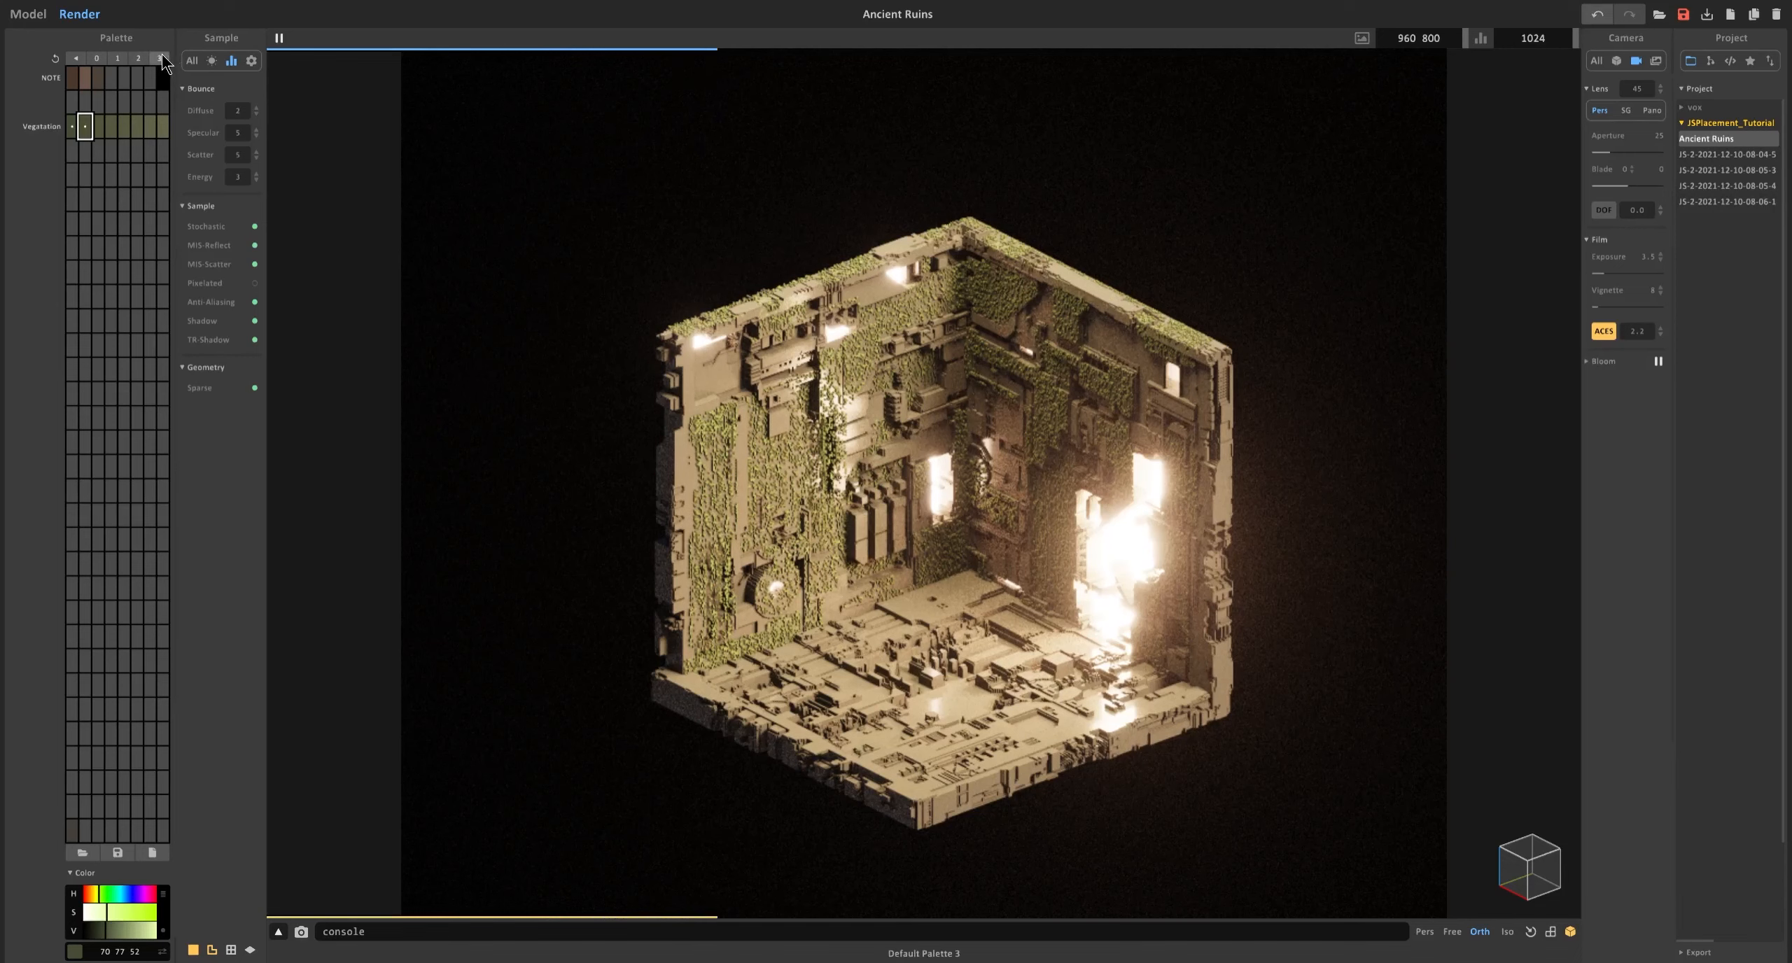
# Return to modelling and move a copy of the right wall out of the room along its green axis.
pyautogui.click(29, 16)
pyautogui.scroll(2, 980, 448)
pyautogui.moveTo(1049, 420); pyautogui.dragTo(671, 565, button='middle')
pyautogui.click(755, 518)
pyautogui.moveTo(857, 562); pyautogui.dragTo(1183, 444)
pyautogui.hotkey('ctrl', 'z')
pyautogui.click(819, 553)
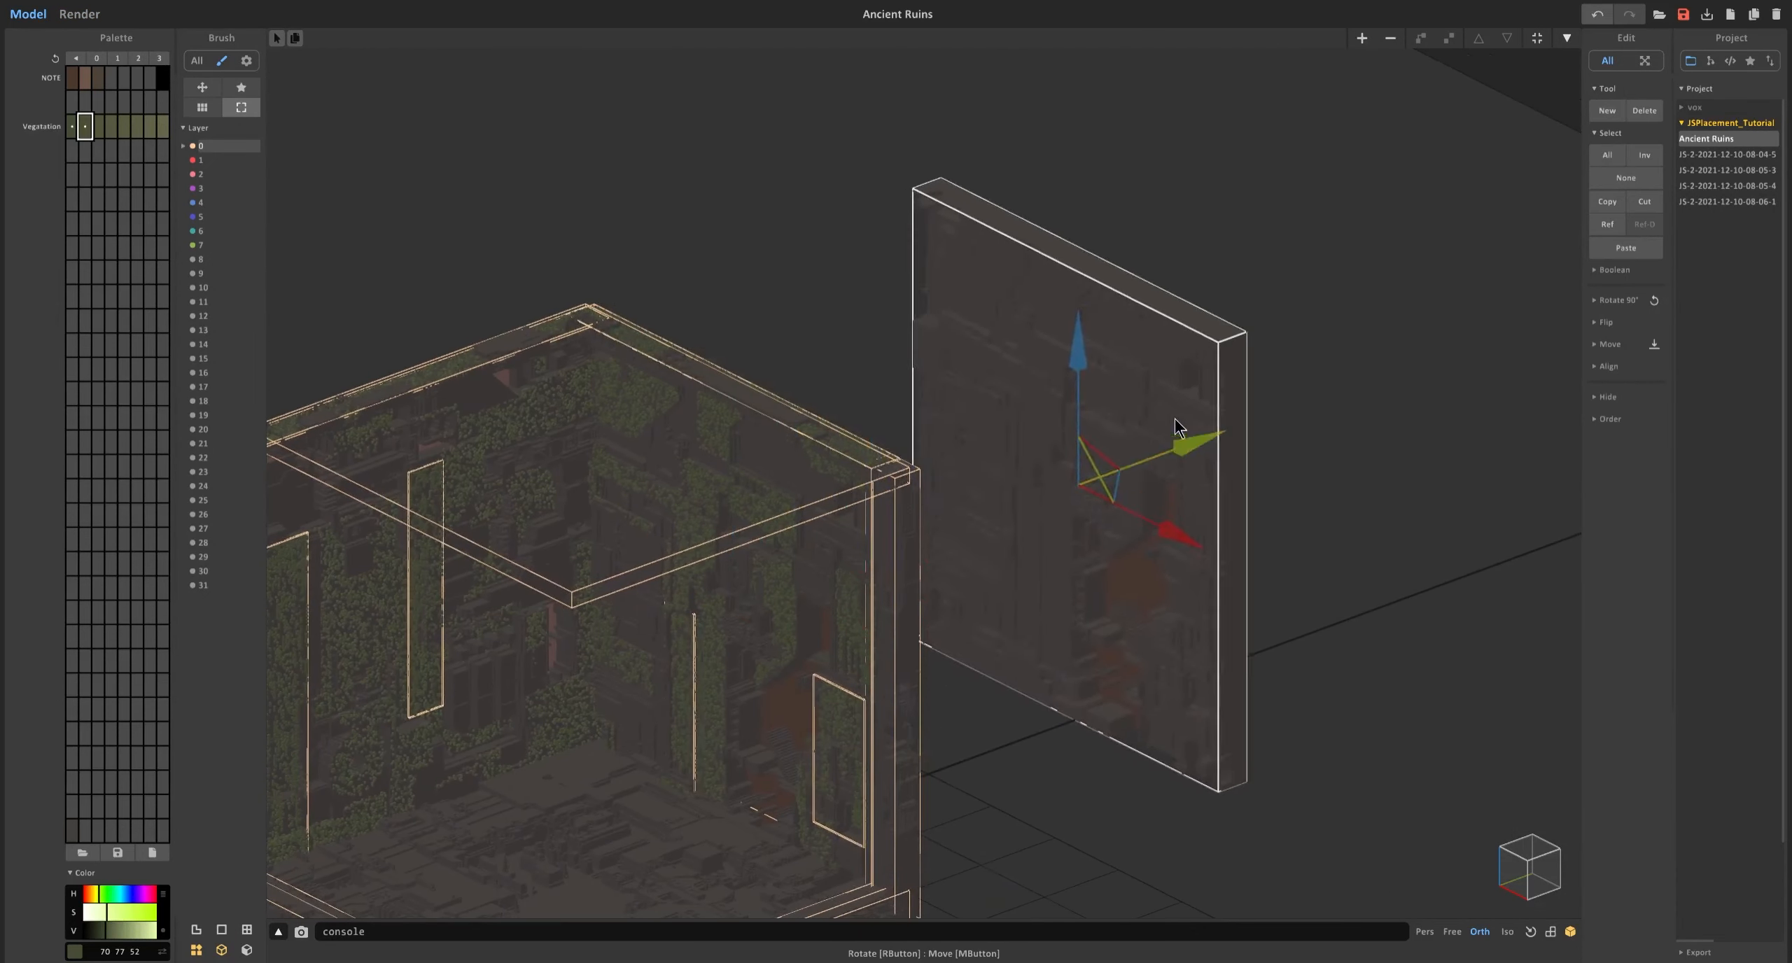
# Open the copied wall for editing, paint its upper recessed face with the Vegetation colour, and undo the stray fill.
pyautogui.press('Tab')
pyautogui.scroll(3, 1119, 392)
pyautogui.click(222, 108)
pyautogui.click(222, 180)
pyautogui.click(888, 252)
pyautogui.moveTo(889, 280); pyautogui.dragTo(844, 402, button='right')
pyautogui.click(949, 193)
pyautogui.hotkey('ctrl', 'z')
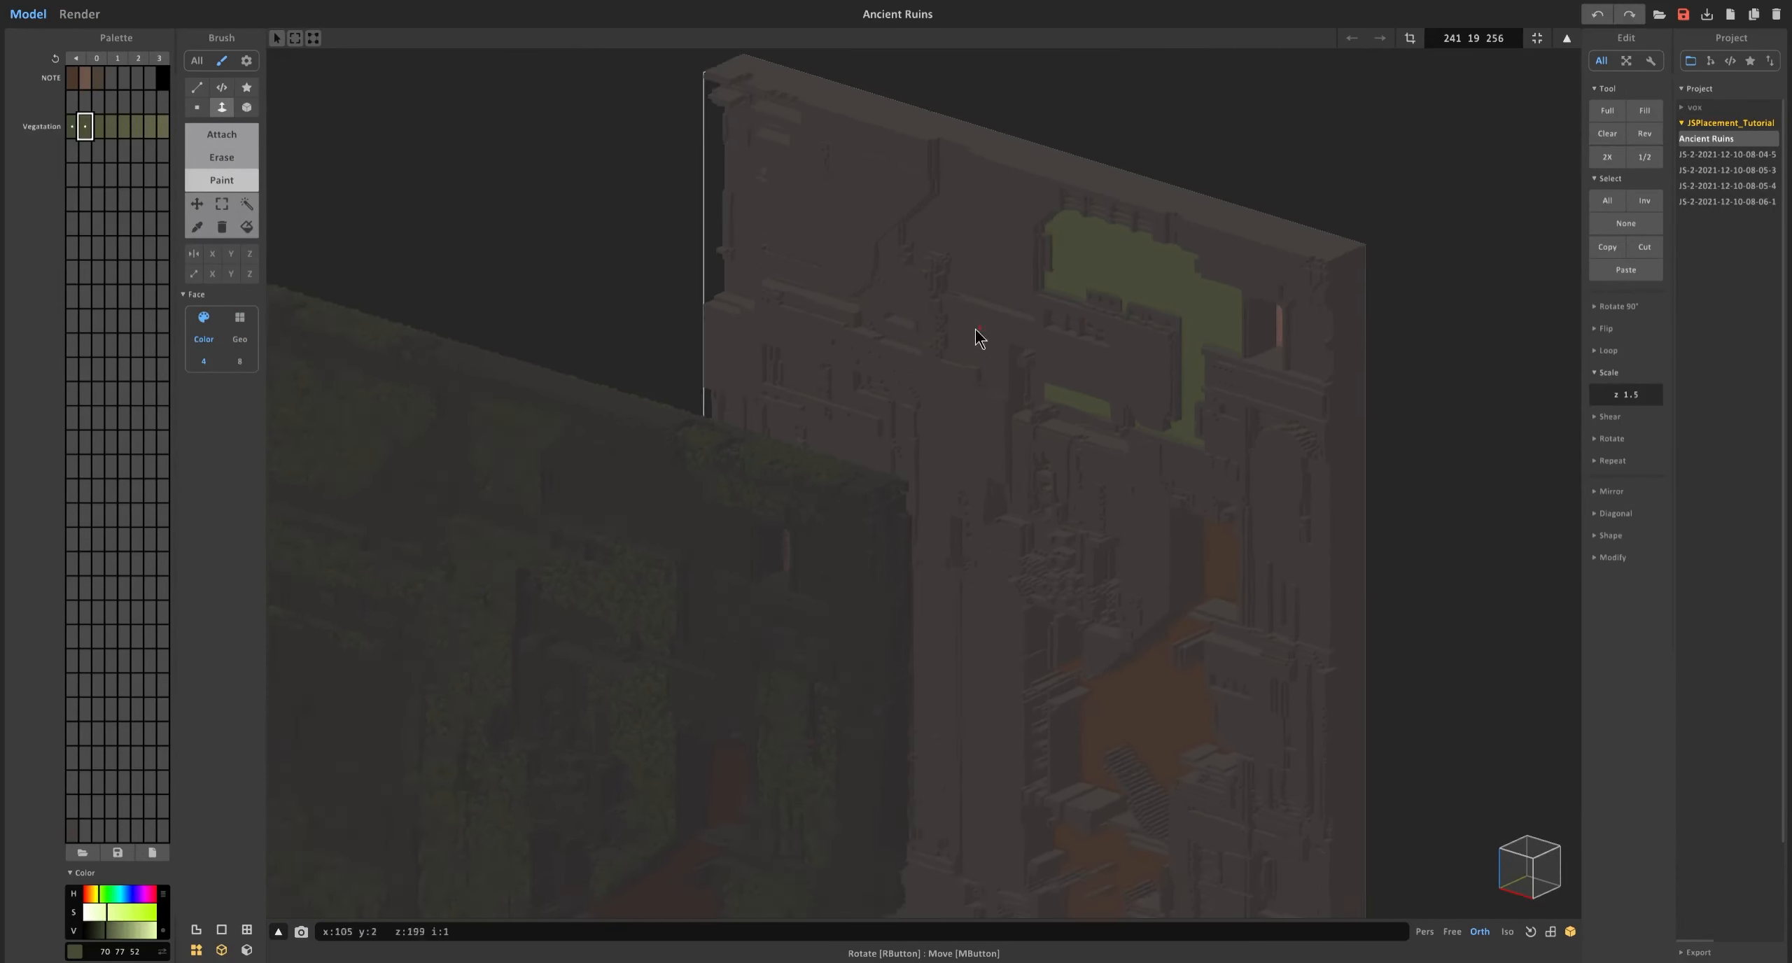
# Paint more faces of the copied wall with the Vegetation colour, covering the large far-side surfaces and the upper area.
pyautogui.moveTo(974, 329); pyautogui.dragTo(936, 344, button='right')
pyautogui.click(1113, 392)
pyautogui.click(1036, 700)
pyautogui.click(1104, 588)
pyautogui.hotkey('ctrl', 'z')
pyautogui.moveTo(991, 700); pyautogui.dragTo(950, 613, button='middle')
pyautogui.click(1107, 630)
pyautogui.click(1166, 655)
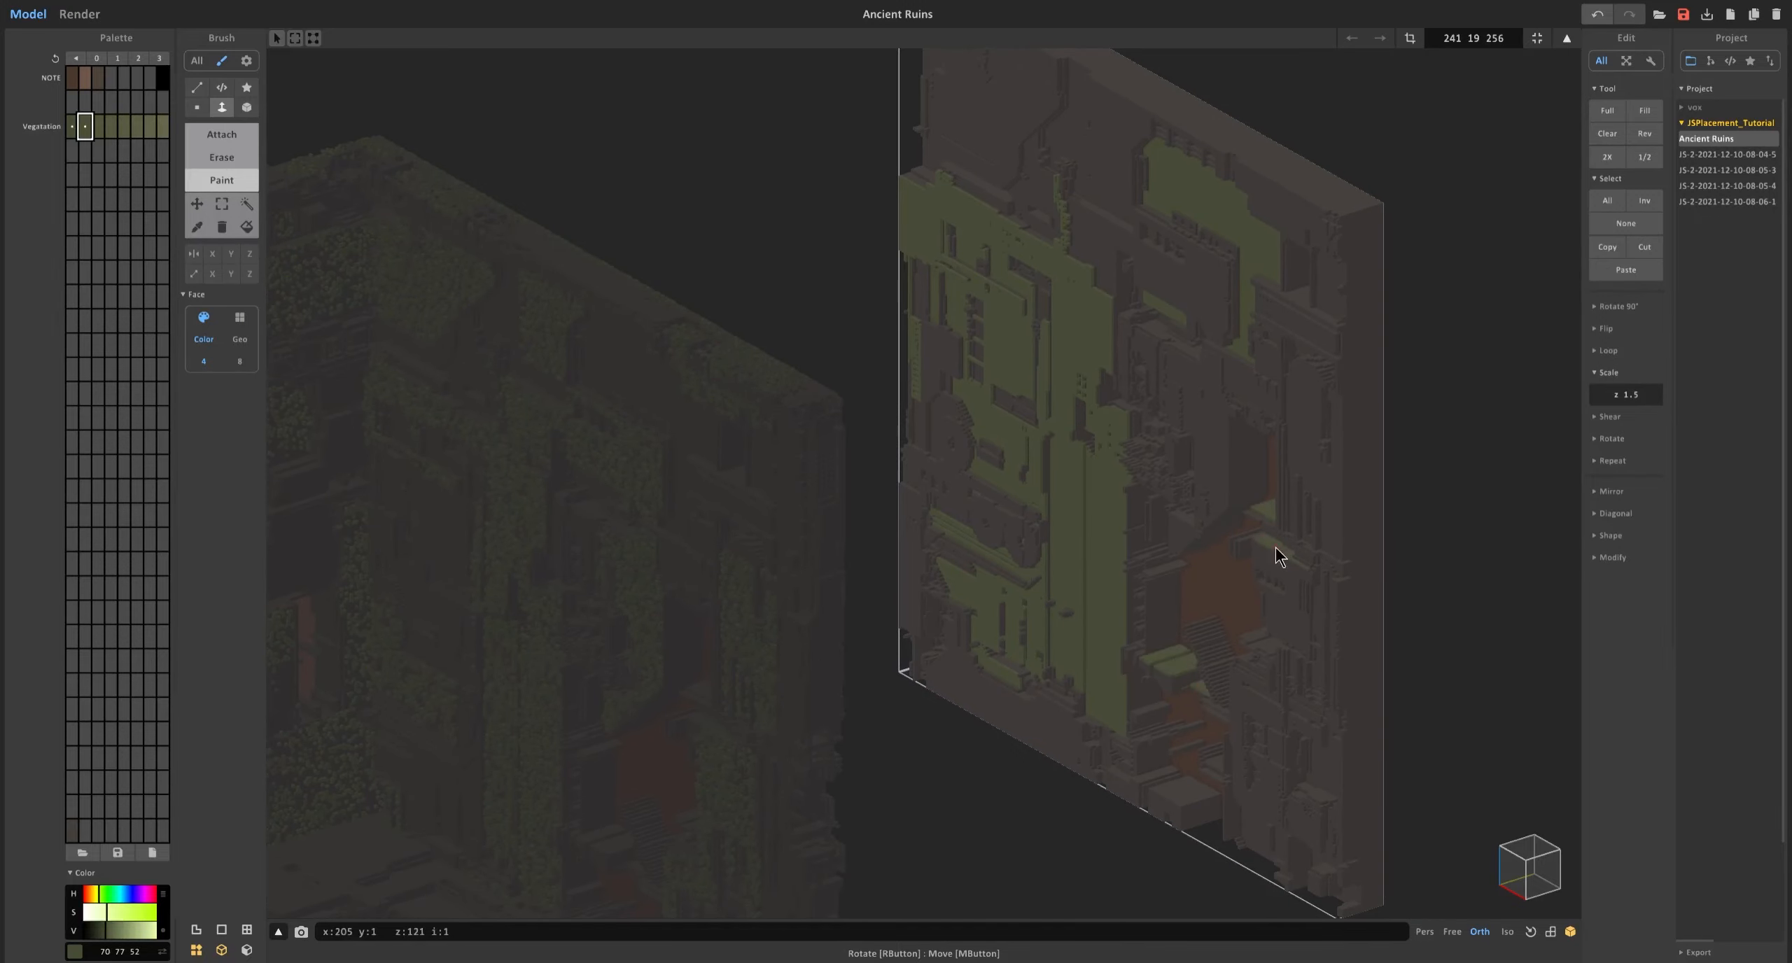
pyautogui.click(1273, 209)
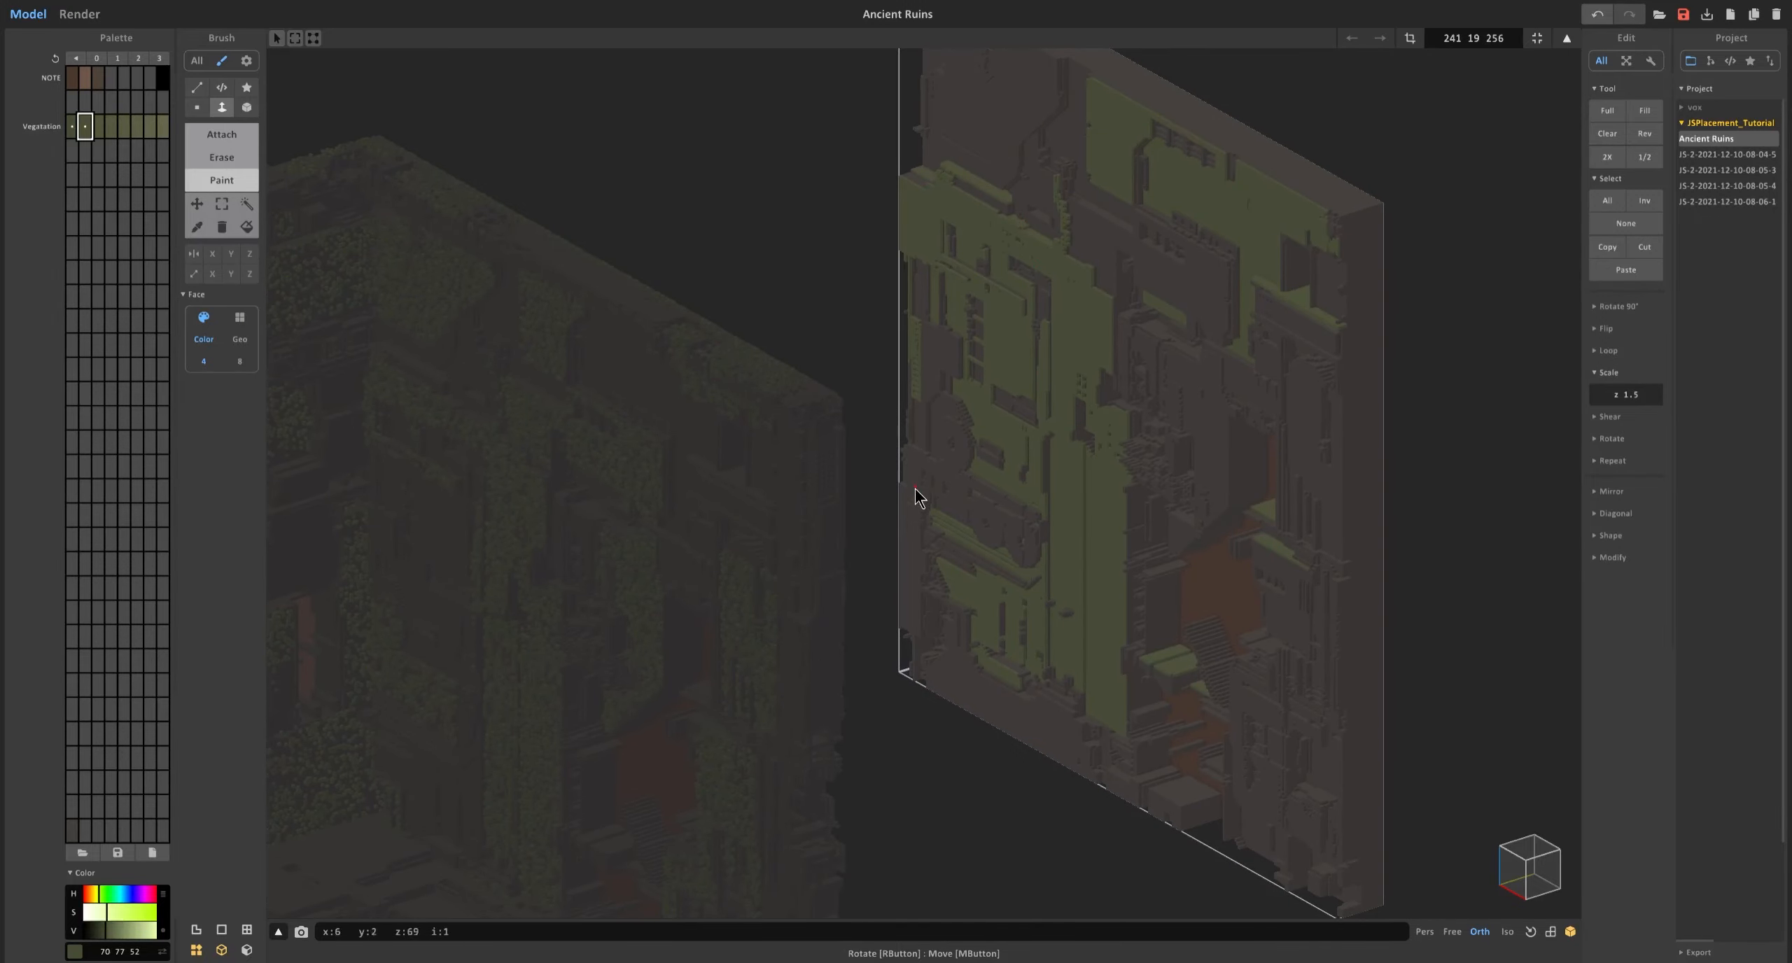
# Break up the painted wall areas with the Vegetation shades and delete selected voxels to thin them into leaves.
pyautogui.moveTo(916, 490); pyautogui.dragTo(942, 490, button='right')
pyautogui.click(246, 203)
pyautogui.click(973, 448)
pyautogui.rightClick(162, 127)
pyautogui.moveTo(72, 126)
pyautogui.mouseDown()
pyautogui.moveTo(162, 127)
pyautogui.moveTo(85, 127)
pyautogui.mouseUp()
pyautogui.click(164, 204)
pyautogui.click(899, 299)
pyautogui.press('Delete')
# Strip the stone voxels from the copied wall, keeping only the vegetation, and move it back onto the room's right wall.
pyautogui.hotkey('ctrl', 'd')
pyautogui.click(956, 313)
pyautogui.rightClick(85, 127)
pyautogui.click(105, 200)
pyautogui.hotkey('ctrl', 'i')
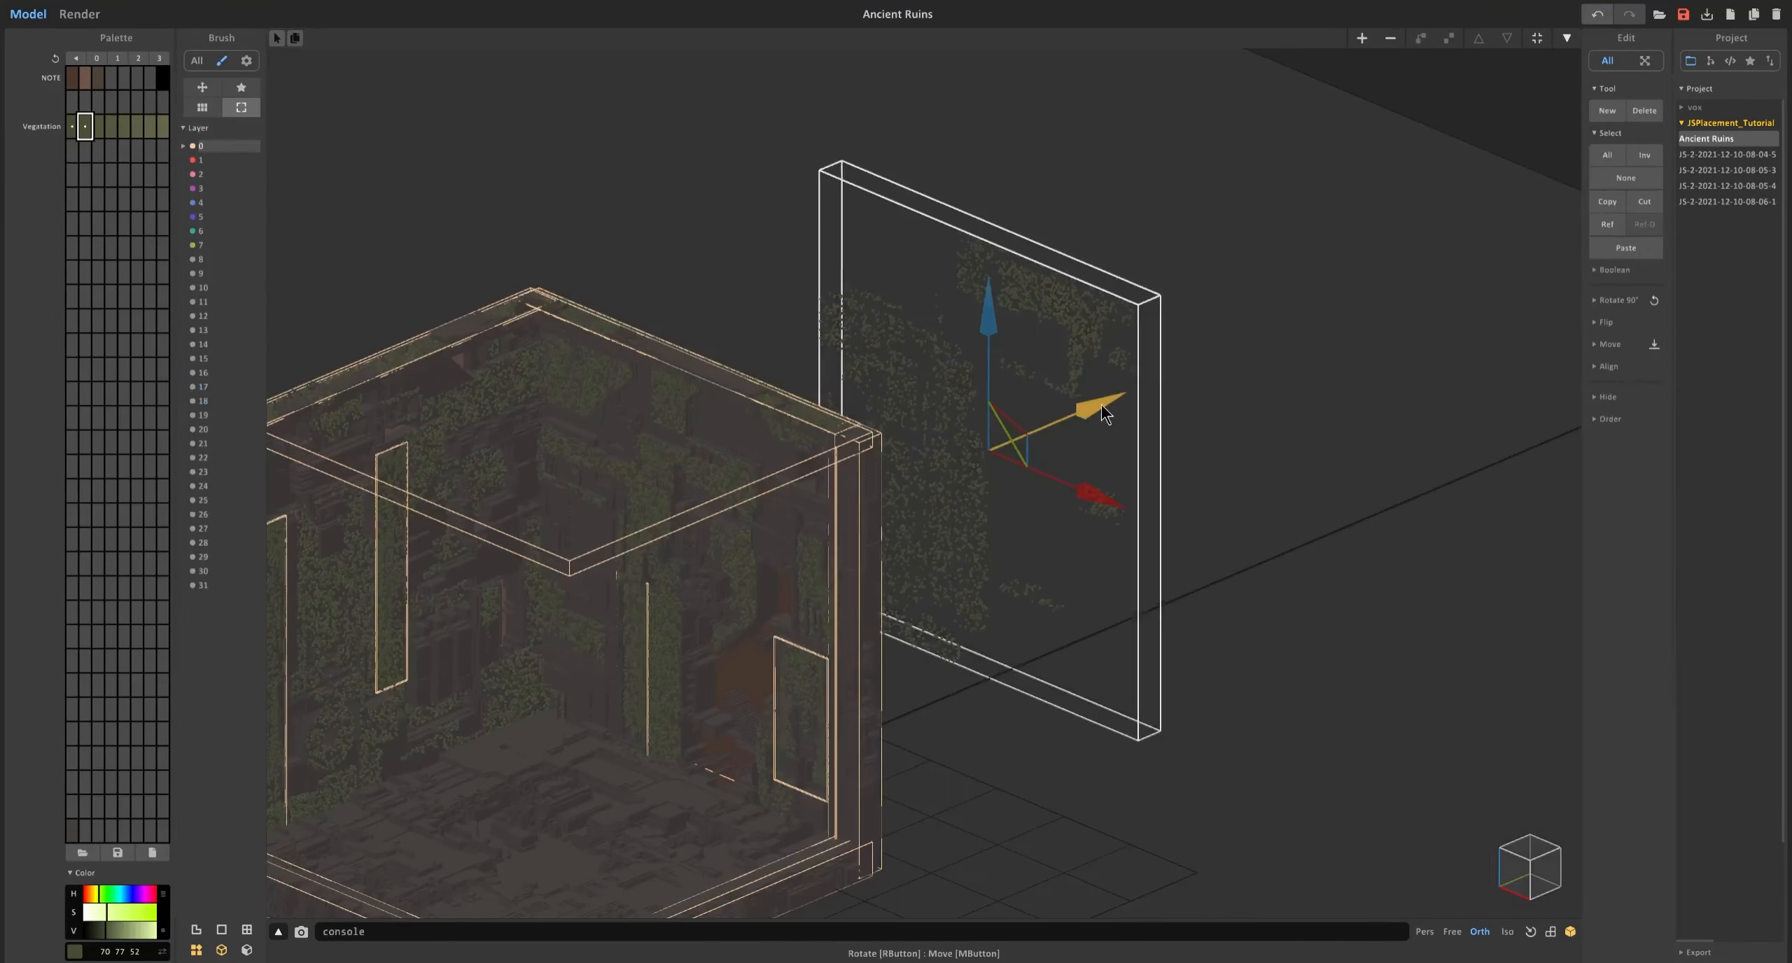
pyautogui.moveTo(1097, 413); pyautogui.dragTo(826, 593)
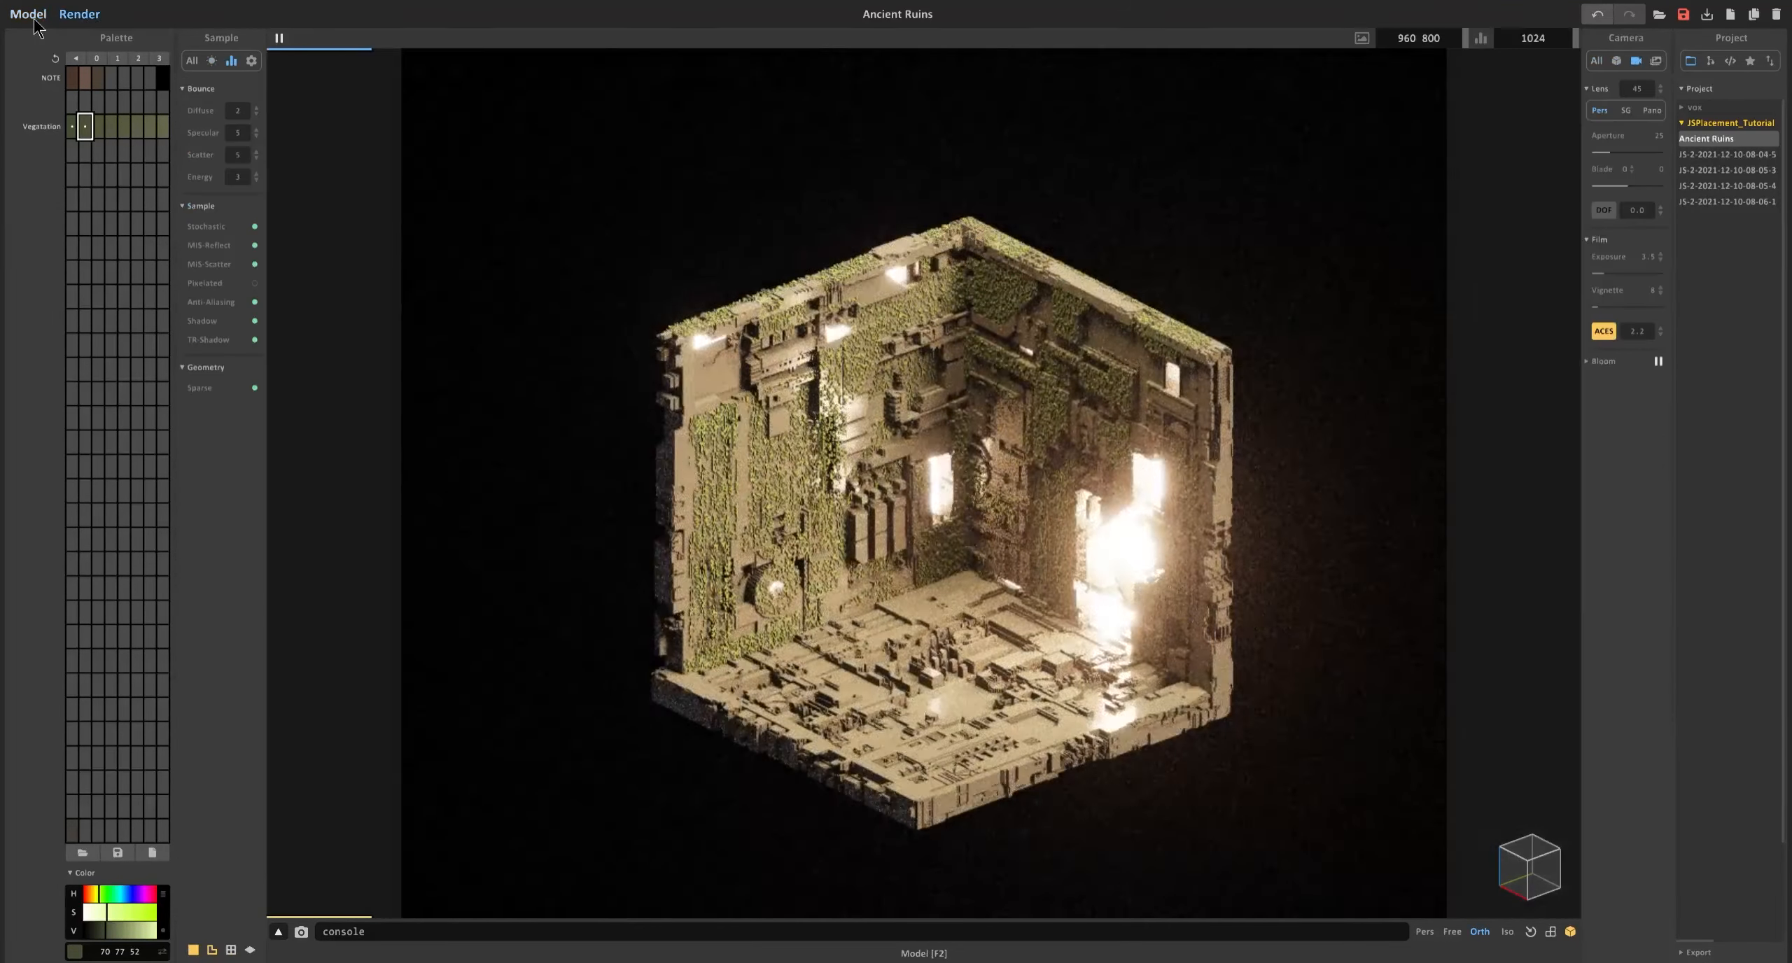
# Check the rendered vegetation and adjust the saturation of the first Vegetation colour to RGB 51 59 32.
pyautogui.click(28, 14)
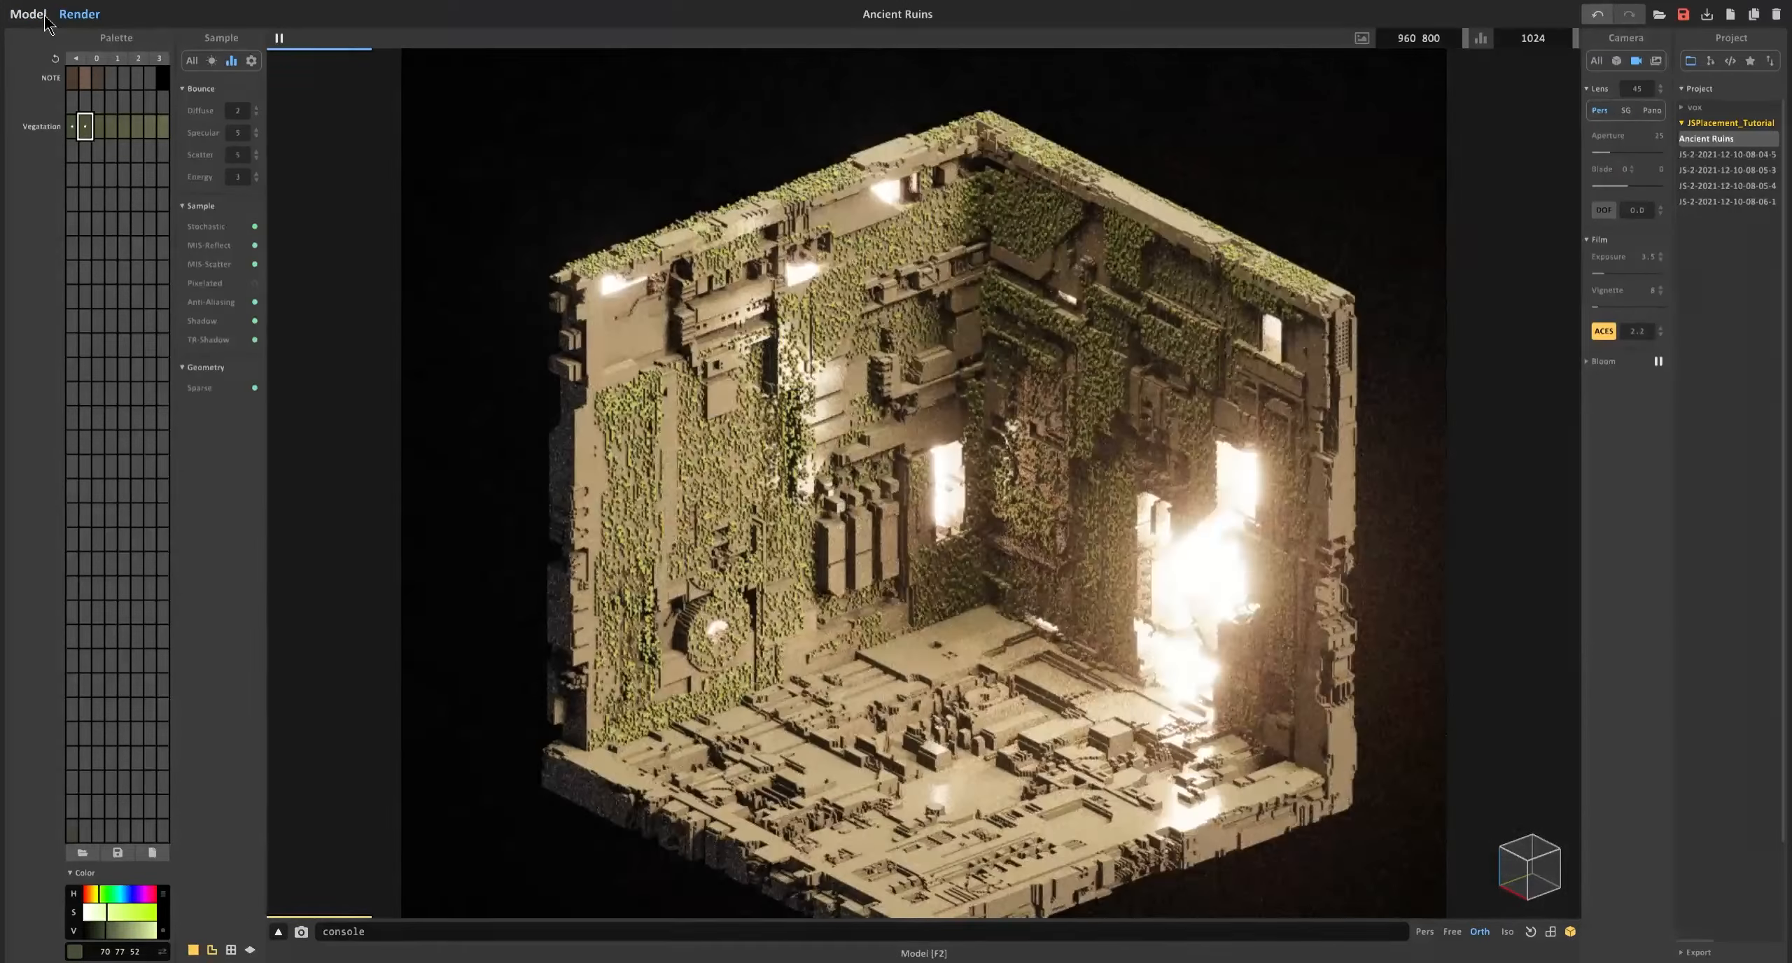
pyautogui.click(46, 21)
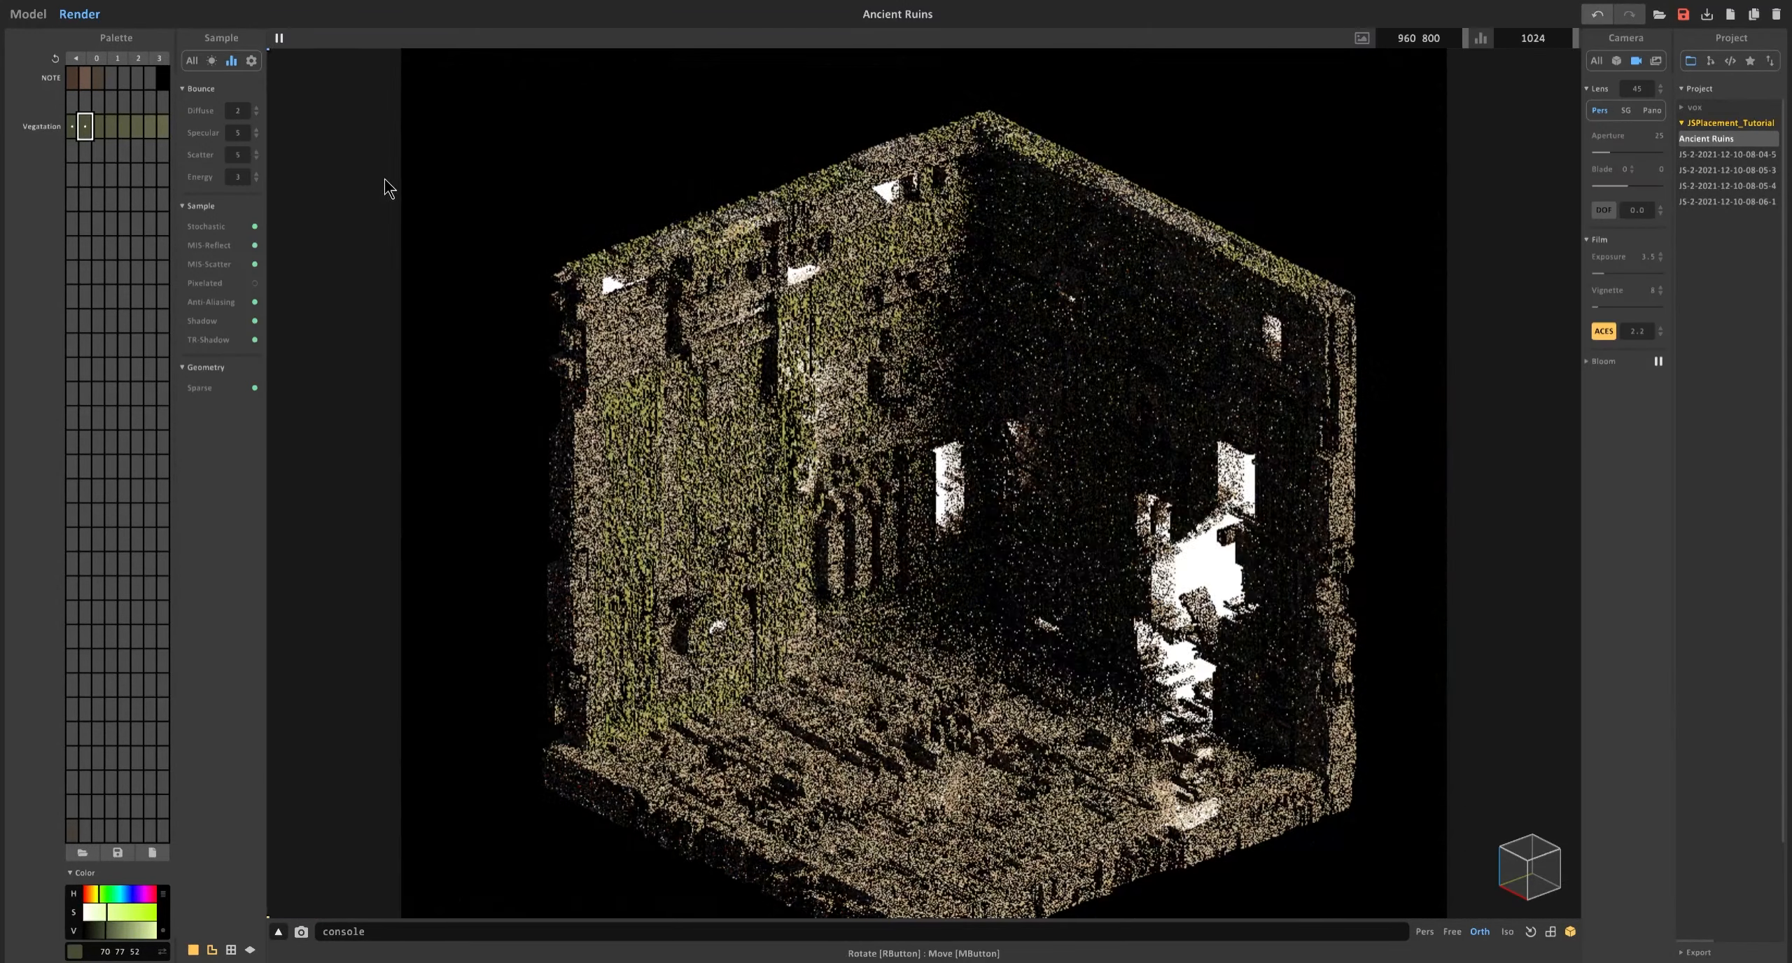
pyautogui.click(72, 127)
pyautogui.scroll(-3, 500, 656)
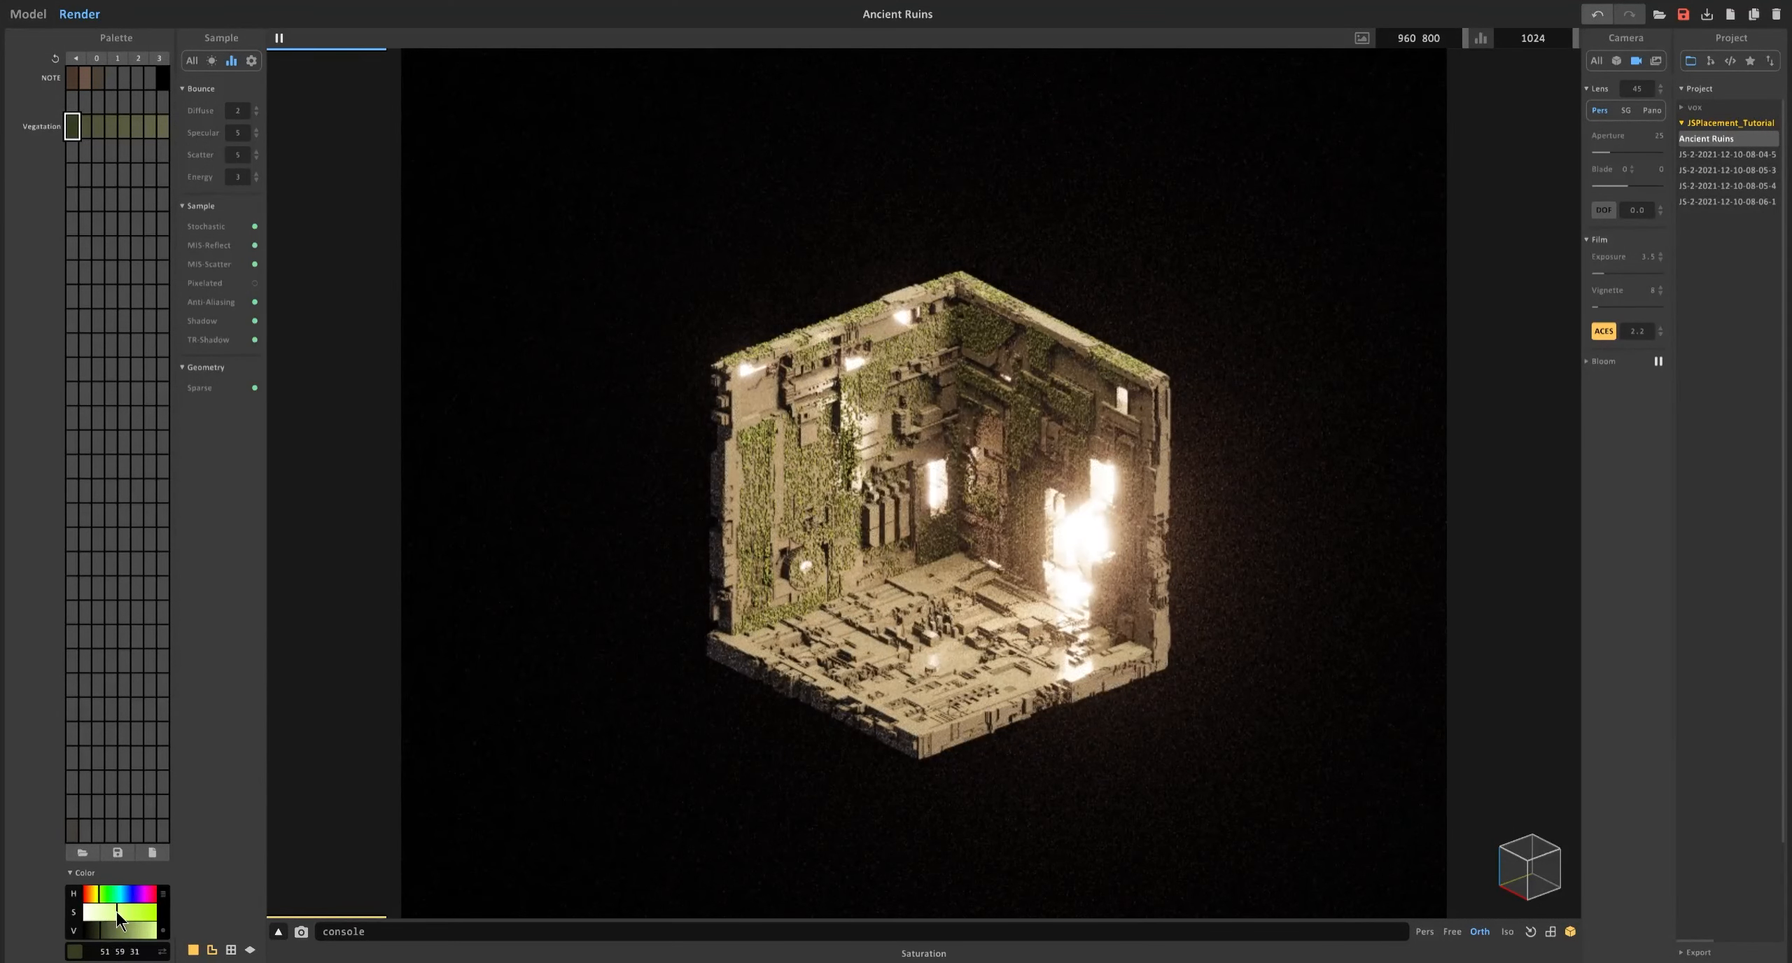
pyautogui.click(117, 911)
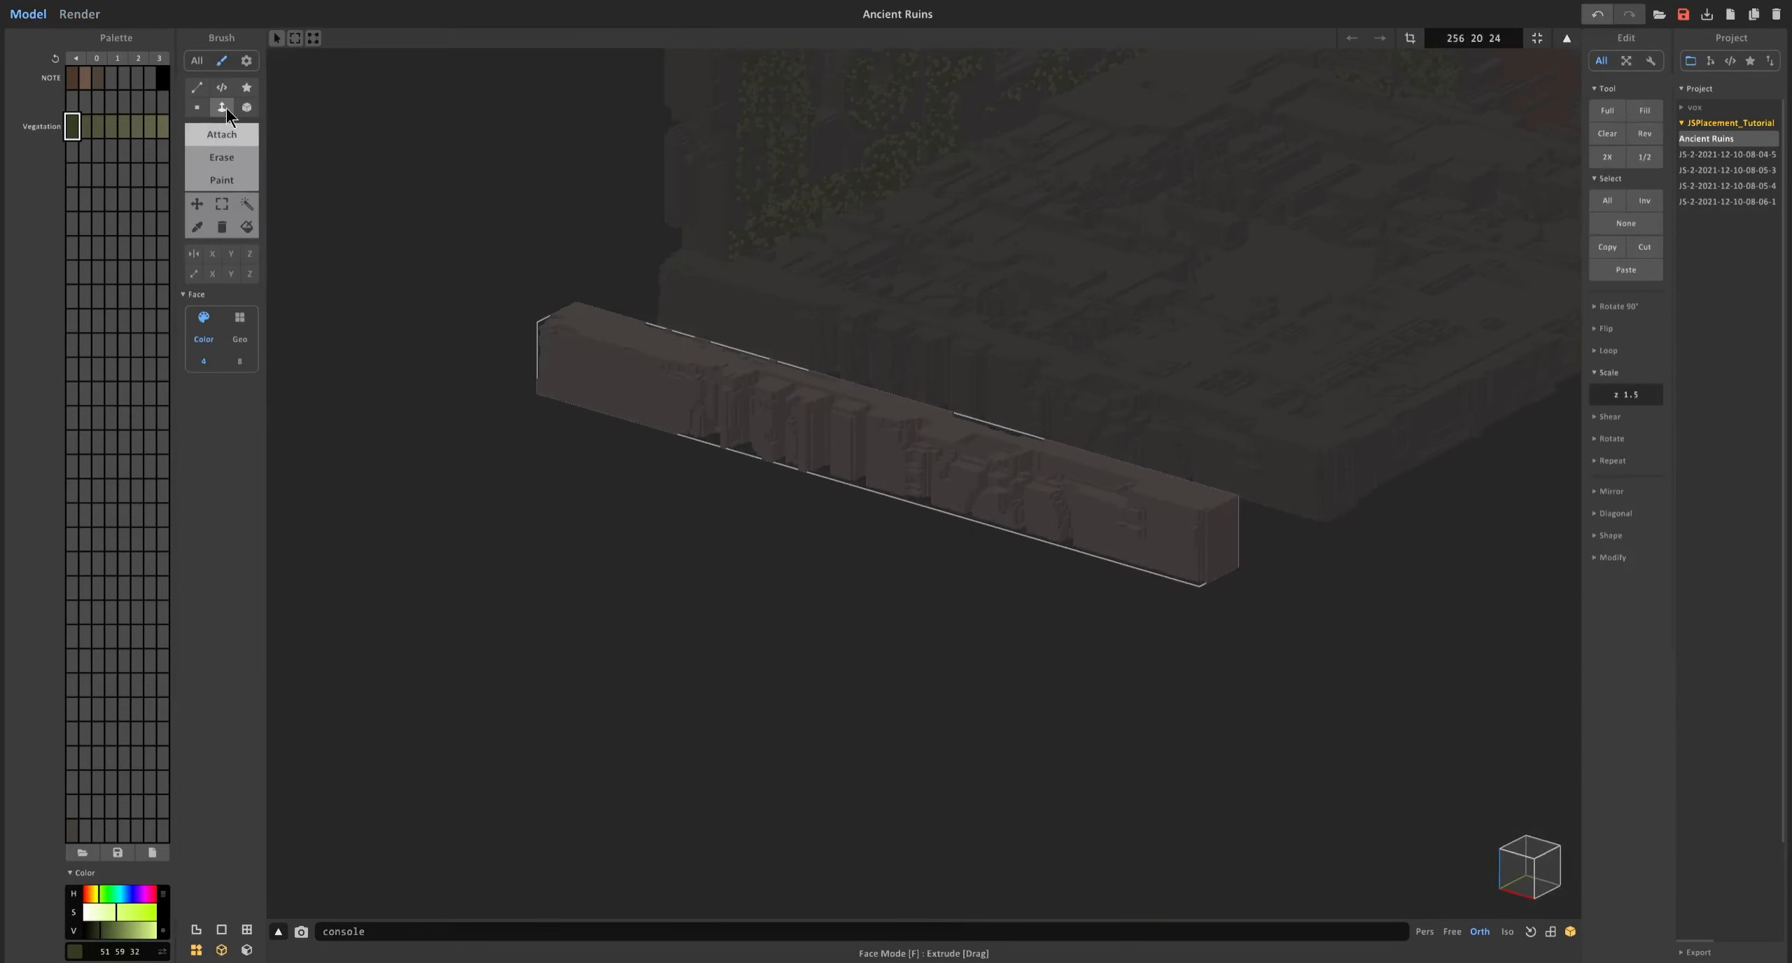
# Cover the detached front floor edge with scattered Vegetation shades and adjust the brightness of the second Vegetation colour.
pyautogui.click(772, 364)
pyautogui.click(812, 410)
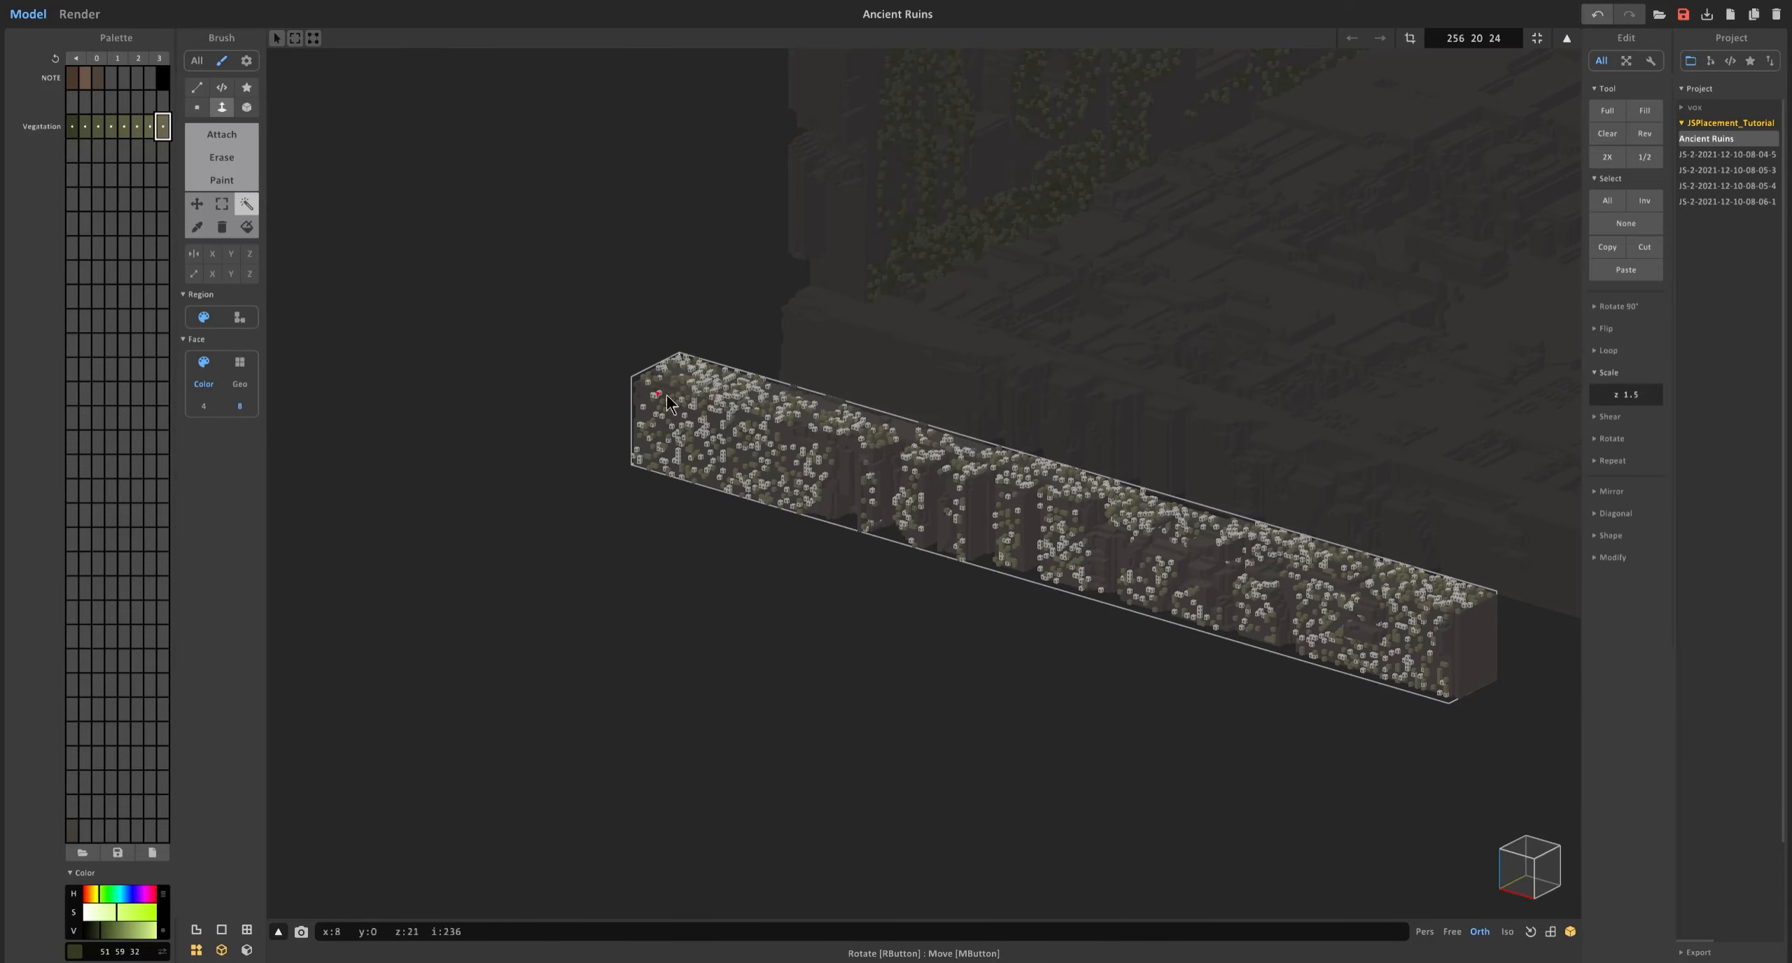
pyautogui.rightClick(84, 127)
pyautogui.click(125, 221)
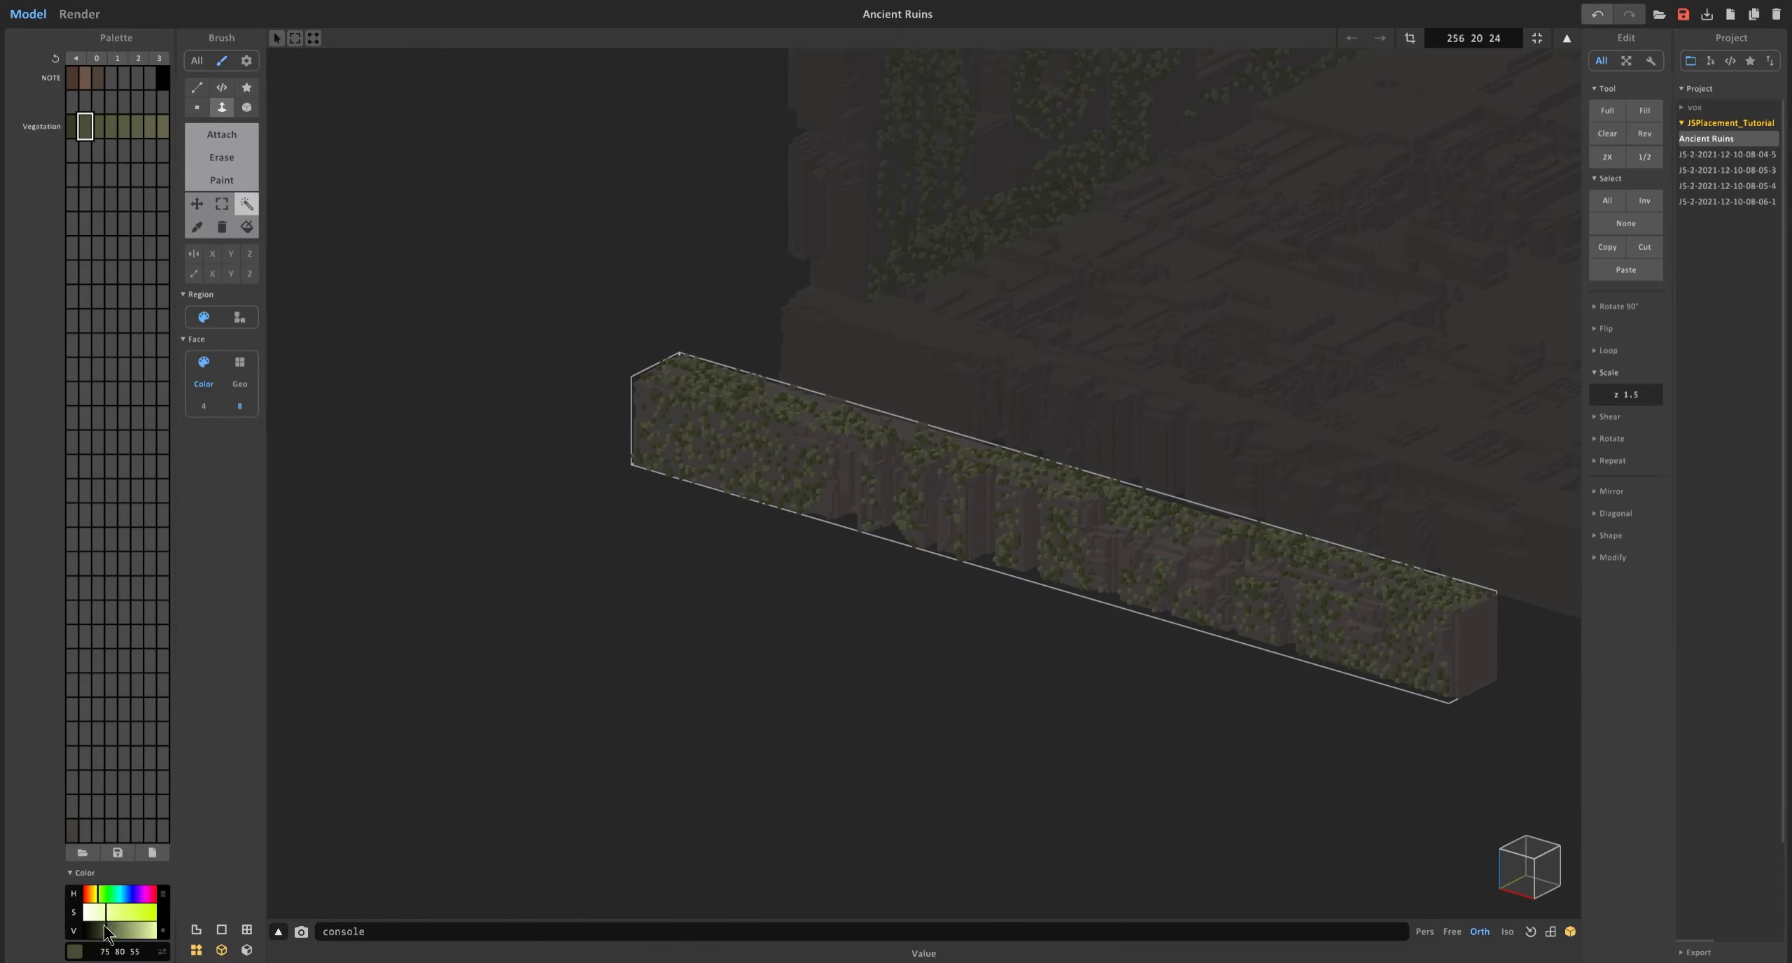
pyautogui.click(104, 927)
# Move the front edge vegetation back onto the room and strip the stone voxels from the adjoining floor edge's copy.
pyautogui.moveTo(903, 385); pyautogui.dragTo(868, 408, button='right')
pyautogui.scroll(2, 868, 408)
pyautogui.press('Tab')
pyautogui.moveTo(1134, 509); pyautogui.dragTo(1318, 441)
pyautogui.moveTo(1244, 393); pyautogui.dragTo(1244, 386)
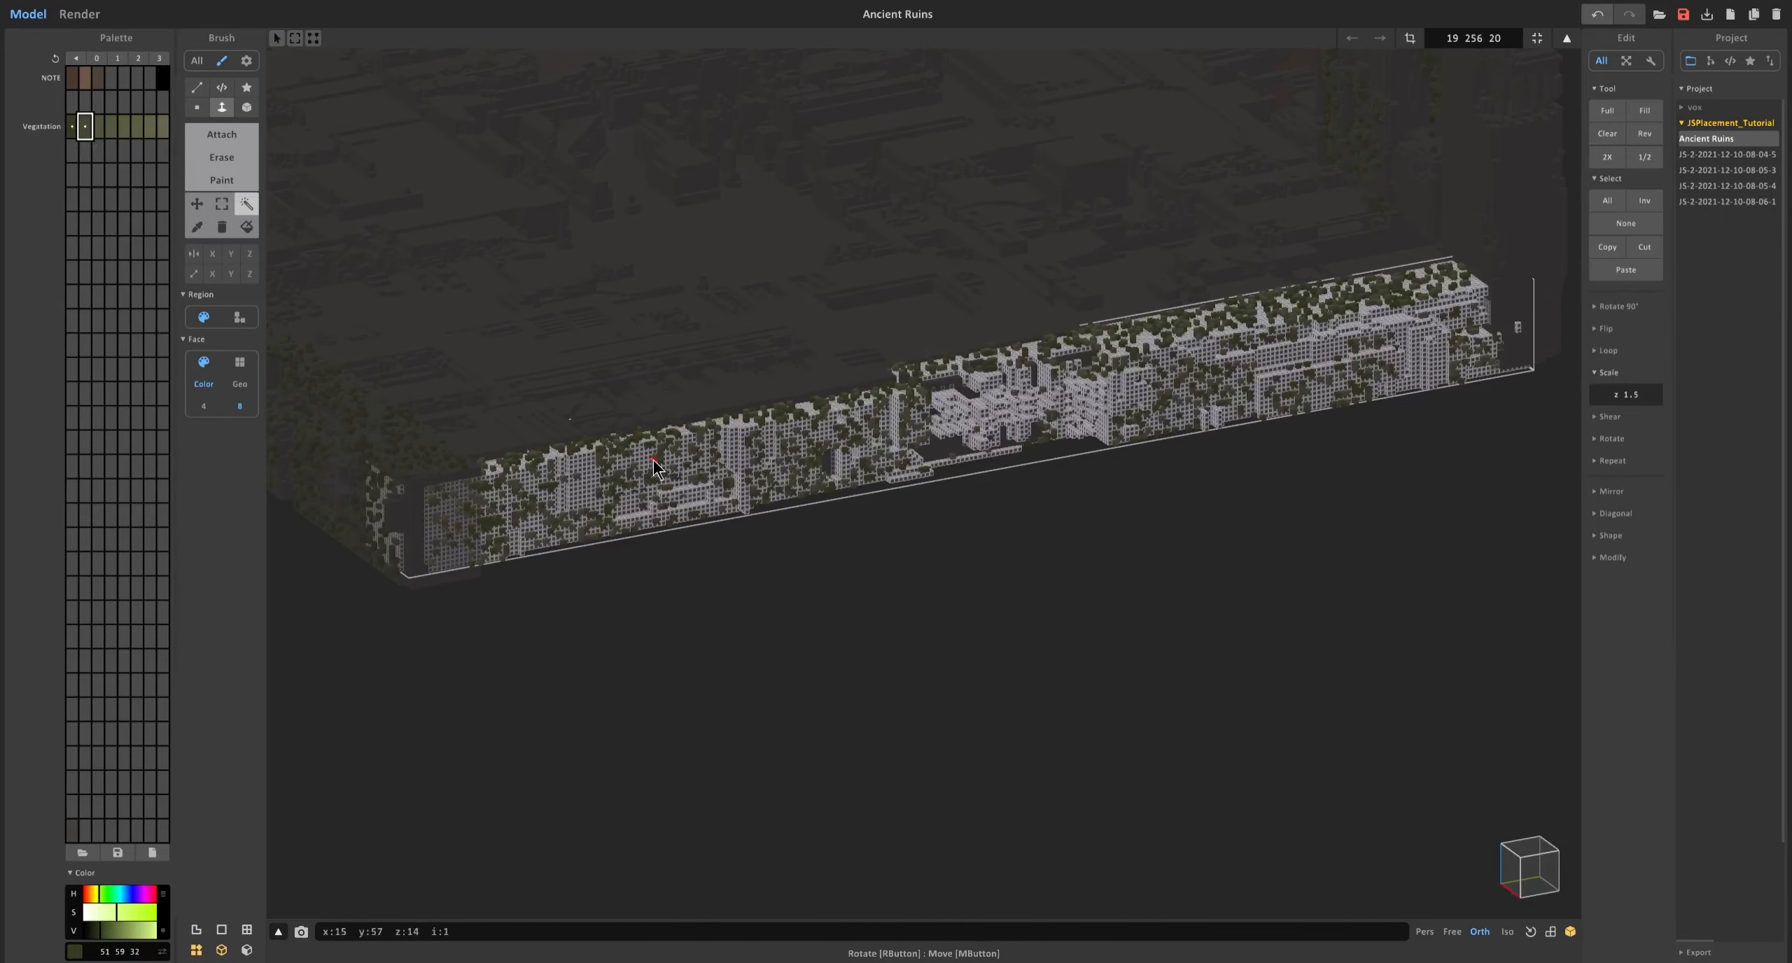
pyautogui.moveTo(952, 421); pyautogui.dragTo(1075, 400, button='right')
pyautogui.press('Tab')
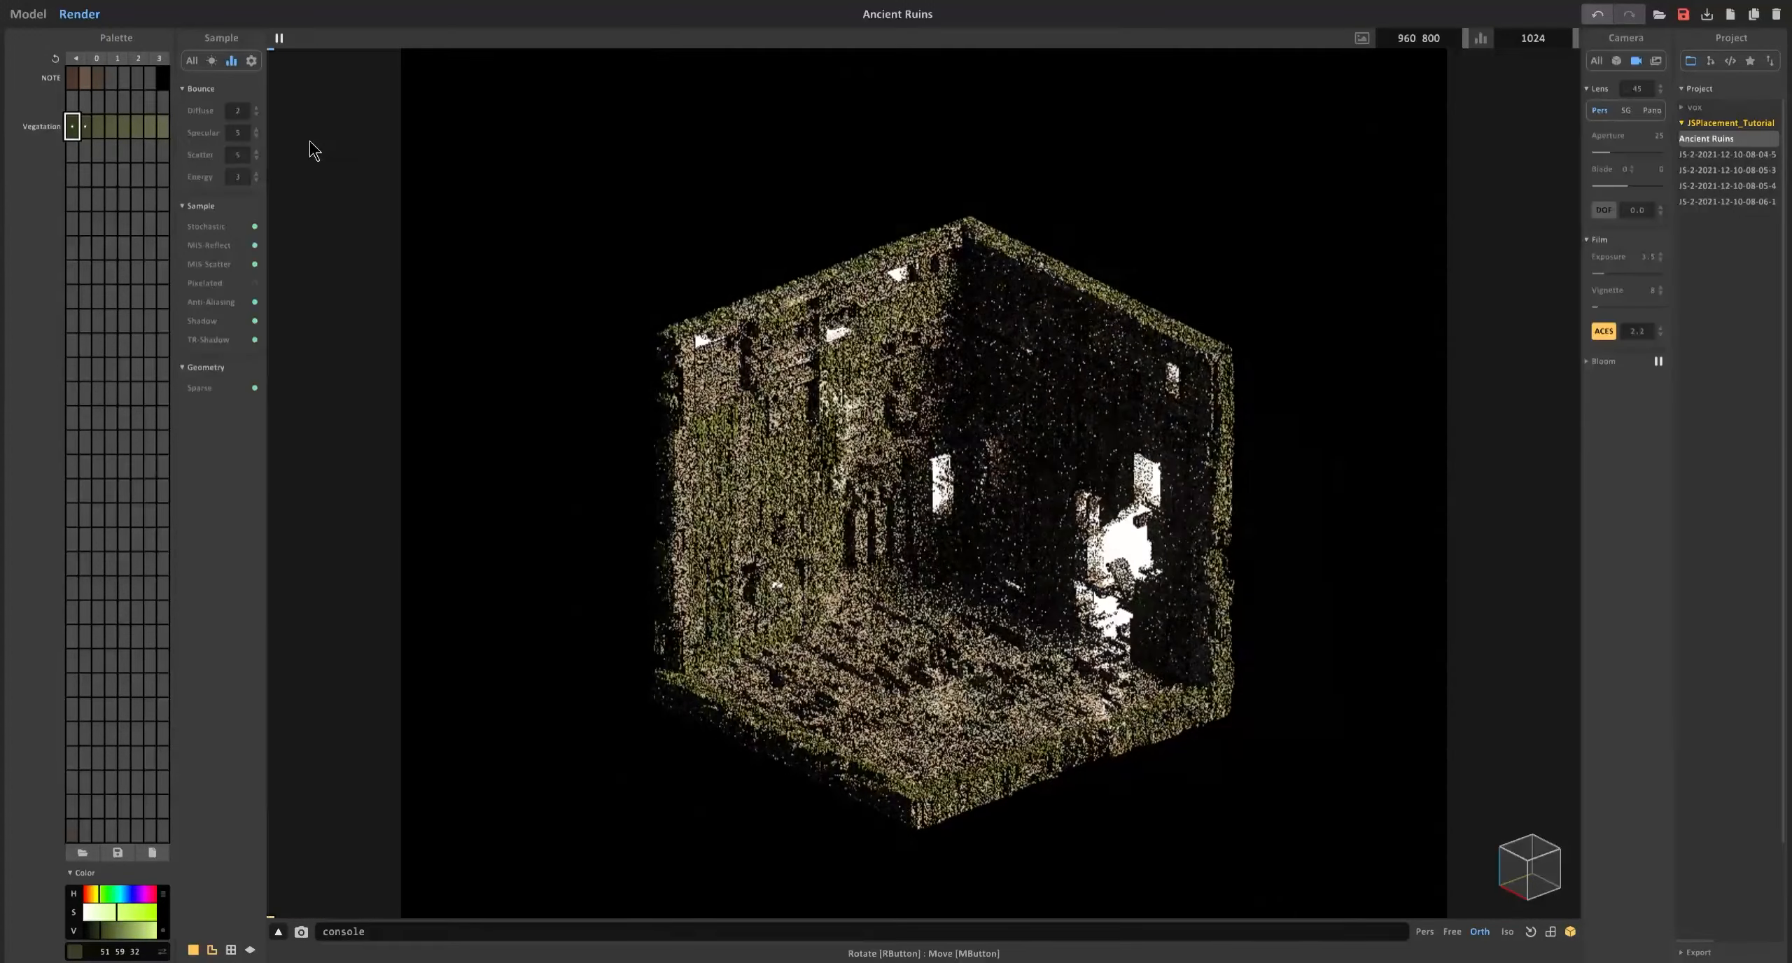
# Break up the copied left wall's painted areas with the full range of Vegetation shades and align its vegetation with the room's left wall.
pyautogui.click(28, 14)
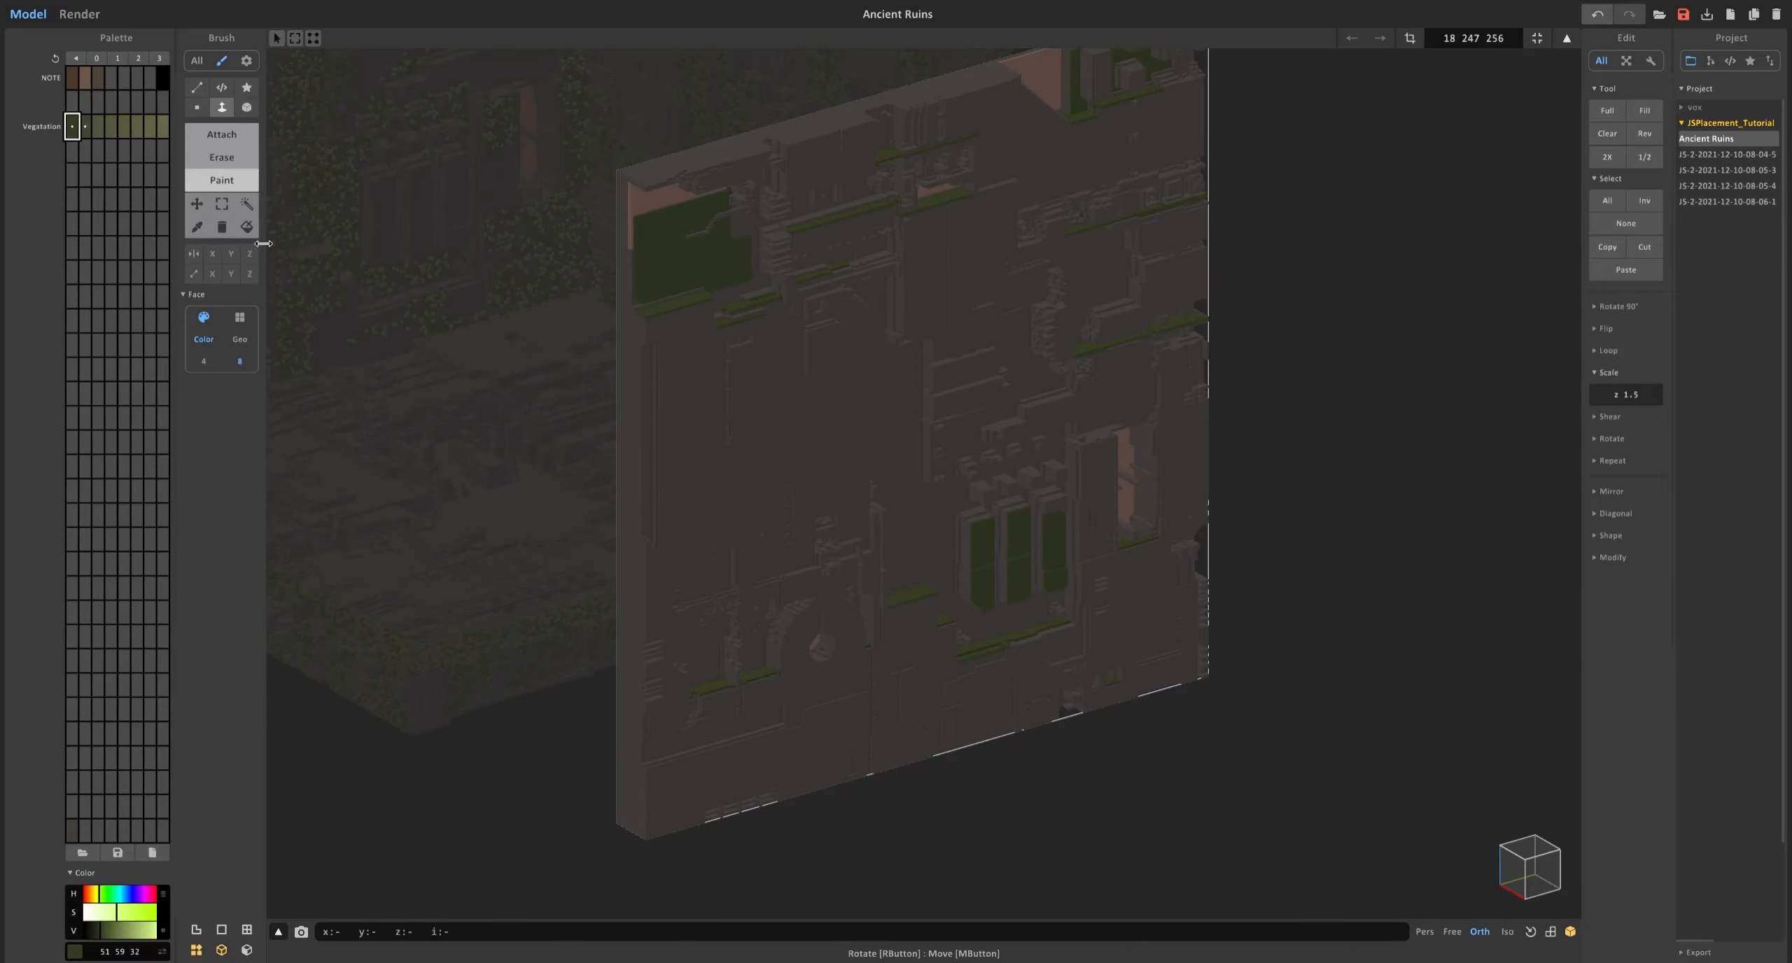
pyautogui.doubleClick(73, 126)
pyautogui.click(162, 127)
pyautogui.click(629, 214)
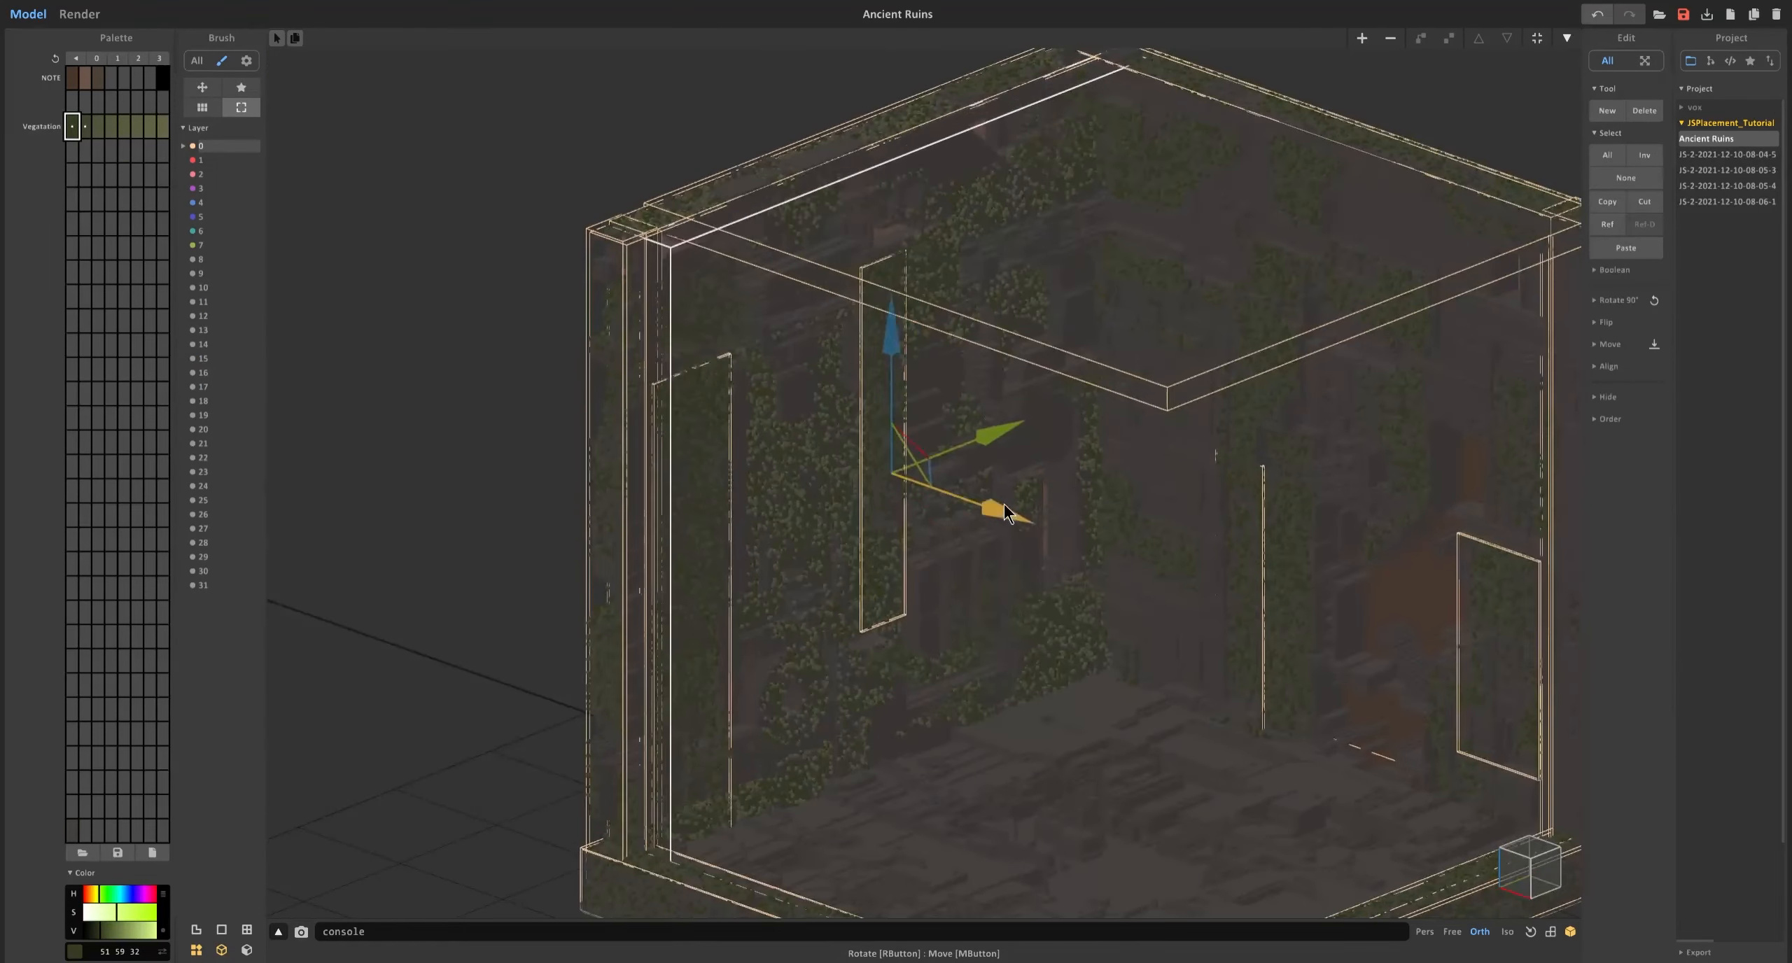
pyautogui.press('Tab')
pyautogui.scroll(-4, 721, 361)
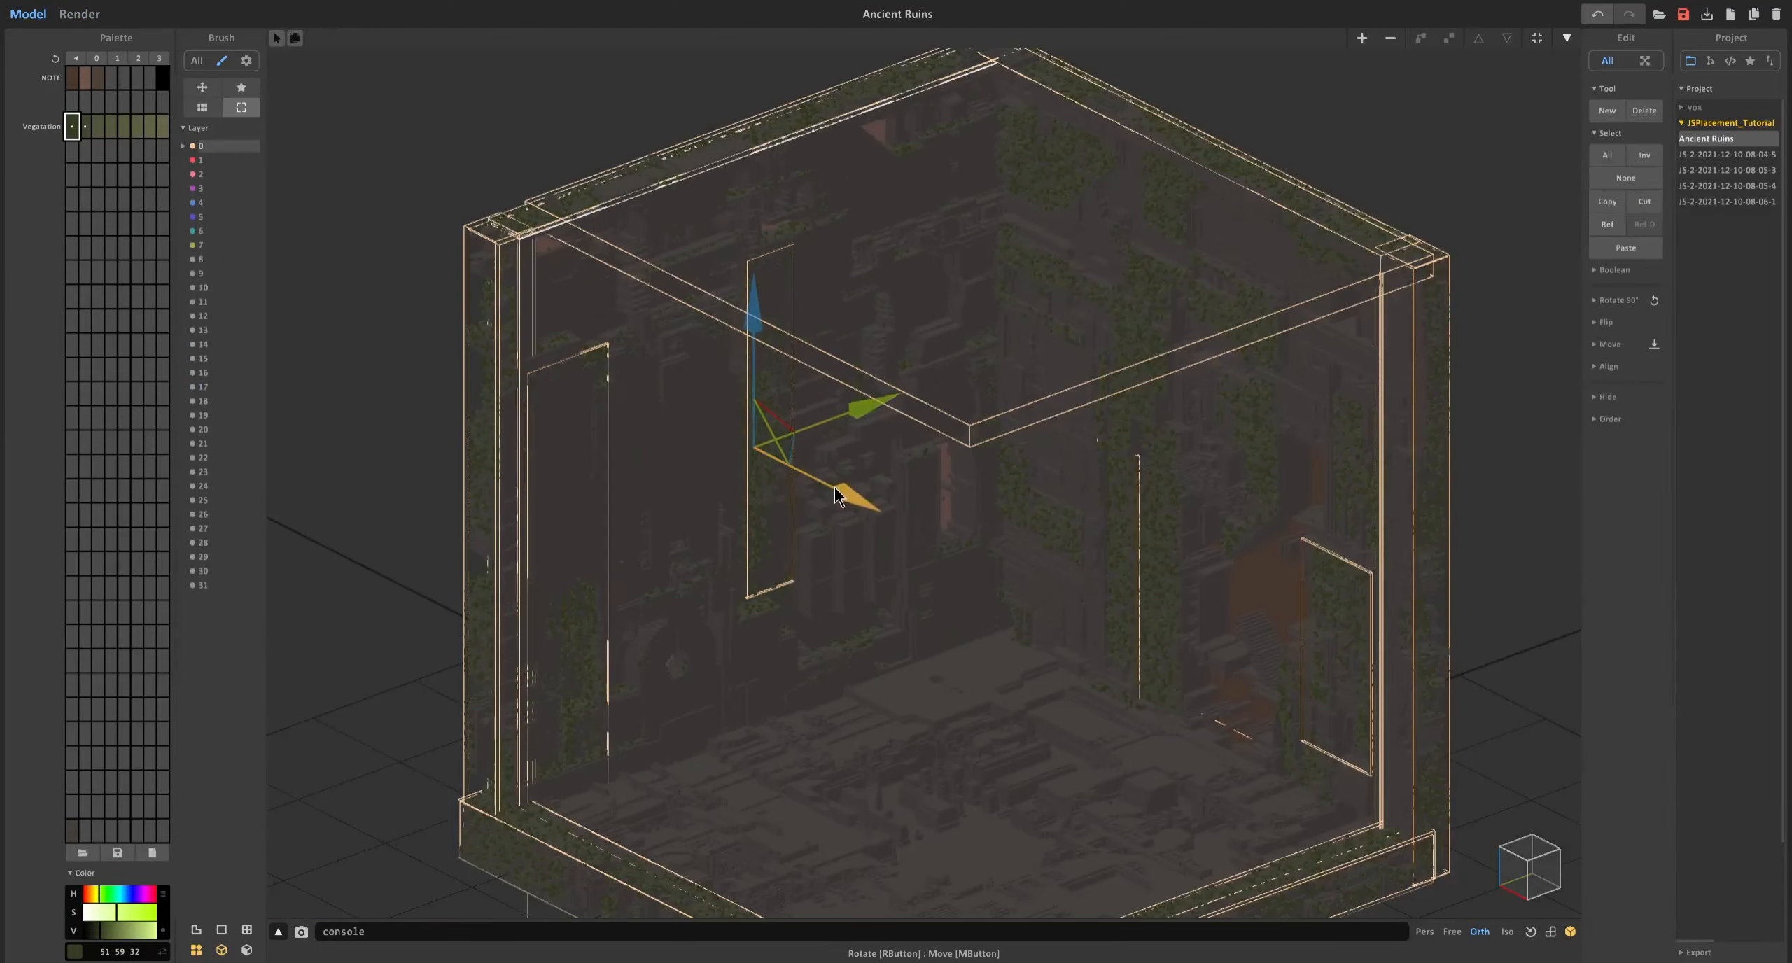
# Preview the whole ruins scene as a render.
pyautogui.scroll(2, 835, 487)
pyautogui.moveTo(834, 487); pyautogui.dragTo(932, 523, button='middle')
pyautogui.moveTo(931, 522); pyautogui.dragTo(924, 513)
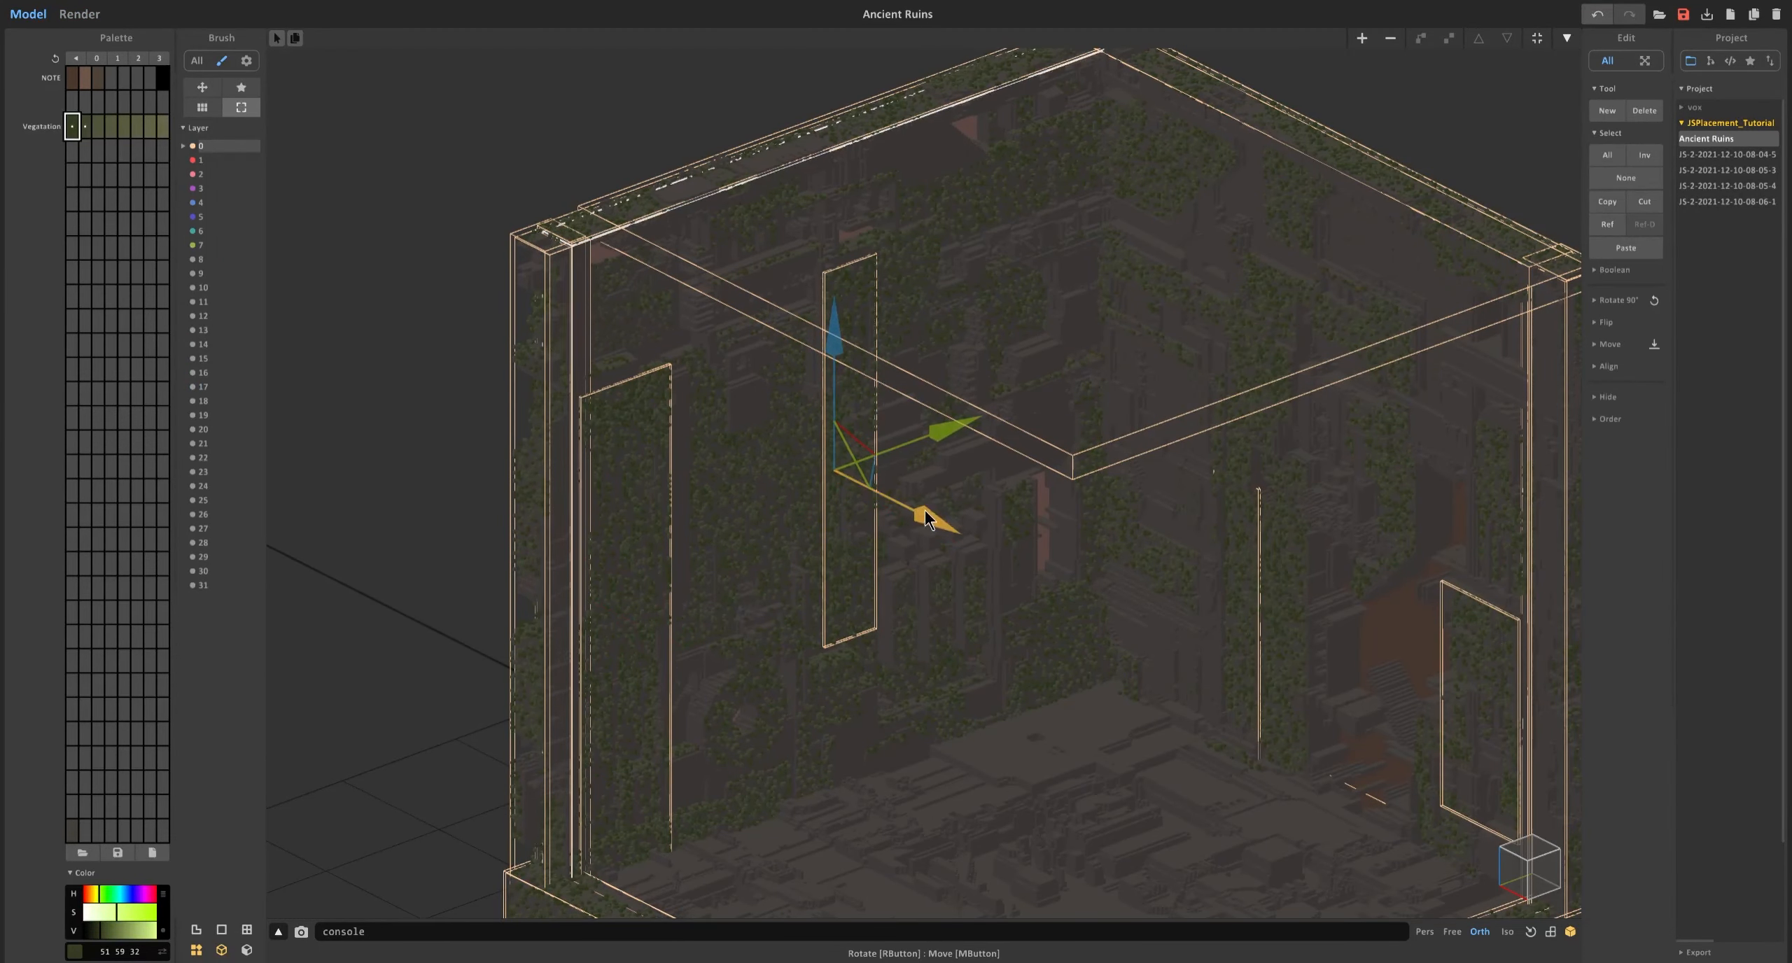
pyautogui.scroll(-5, 924, 518)
pyautogui.click(79, 14)
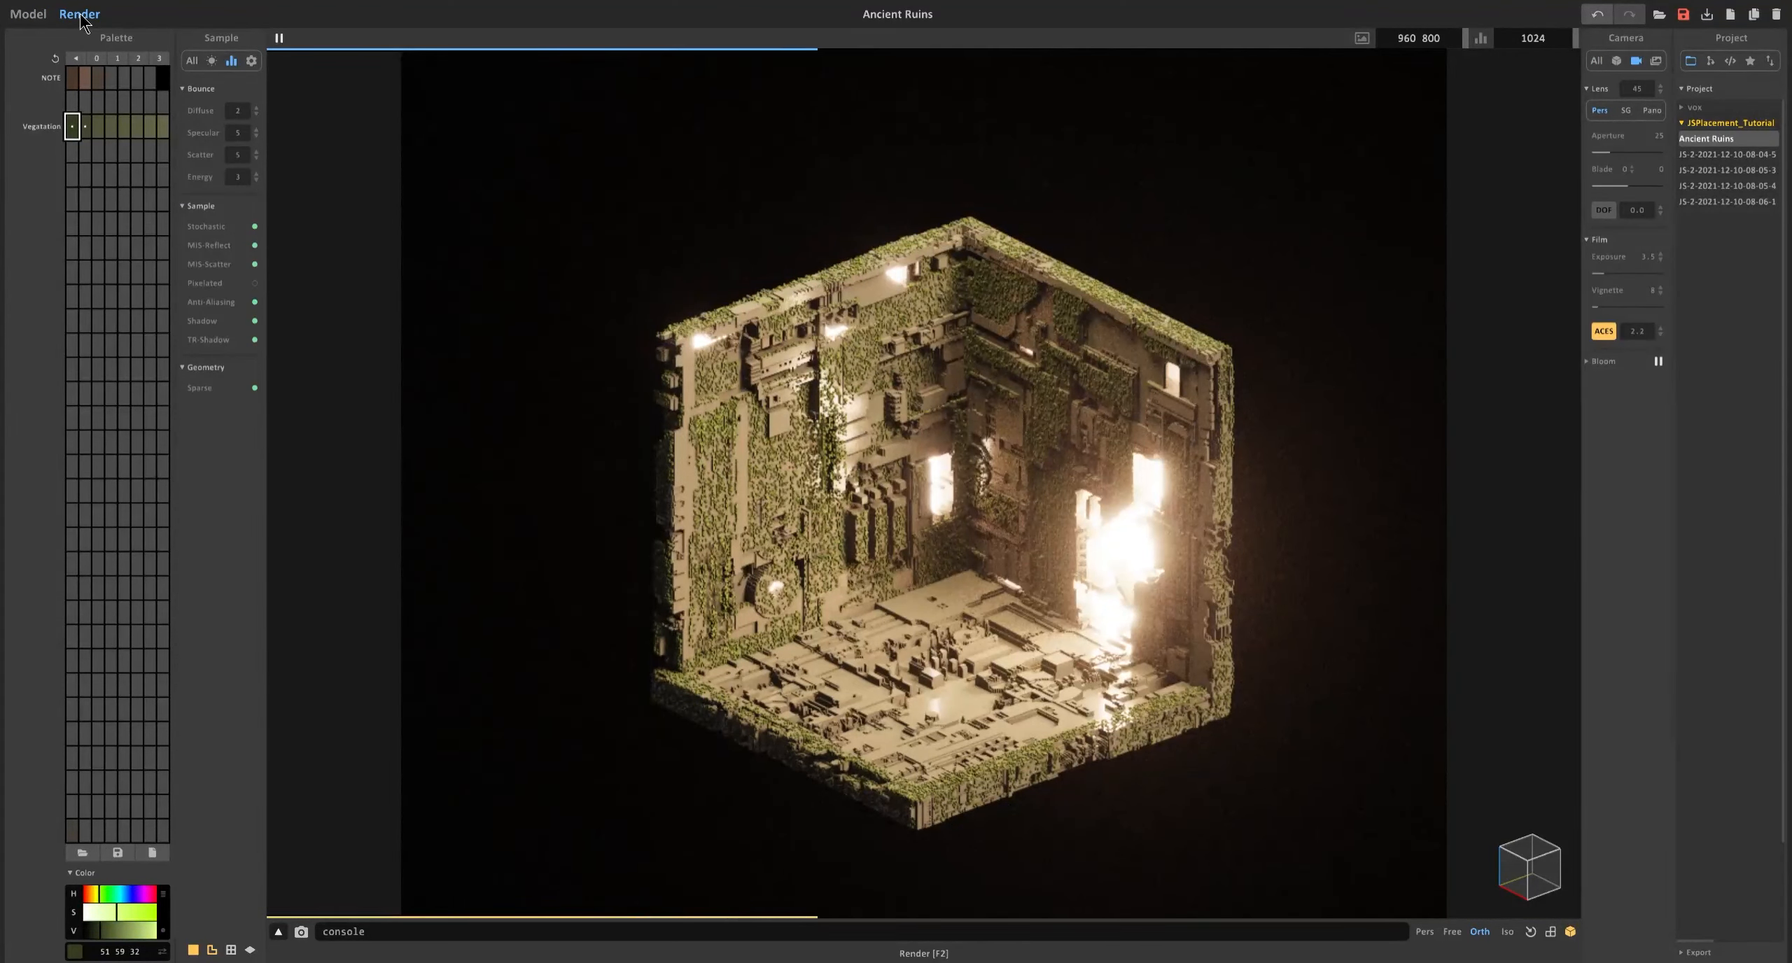
# Open the ruins wall with the large broken opening for voxel editing.
pyautogui.click(28, 14)
pyautogui.moveTo(896, 319); pyautogui.dragTo(848, 341, button='right')
pyautogui.scroll(-2, 848, 342)
pyautogui.press('Tab')
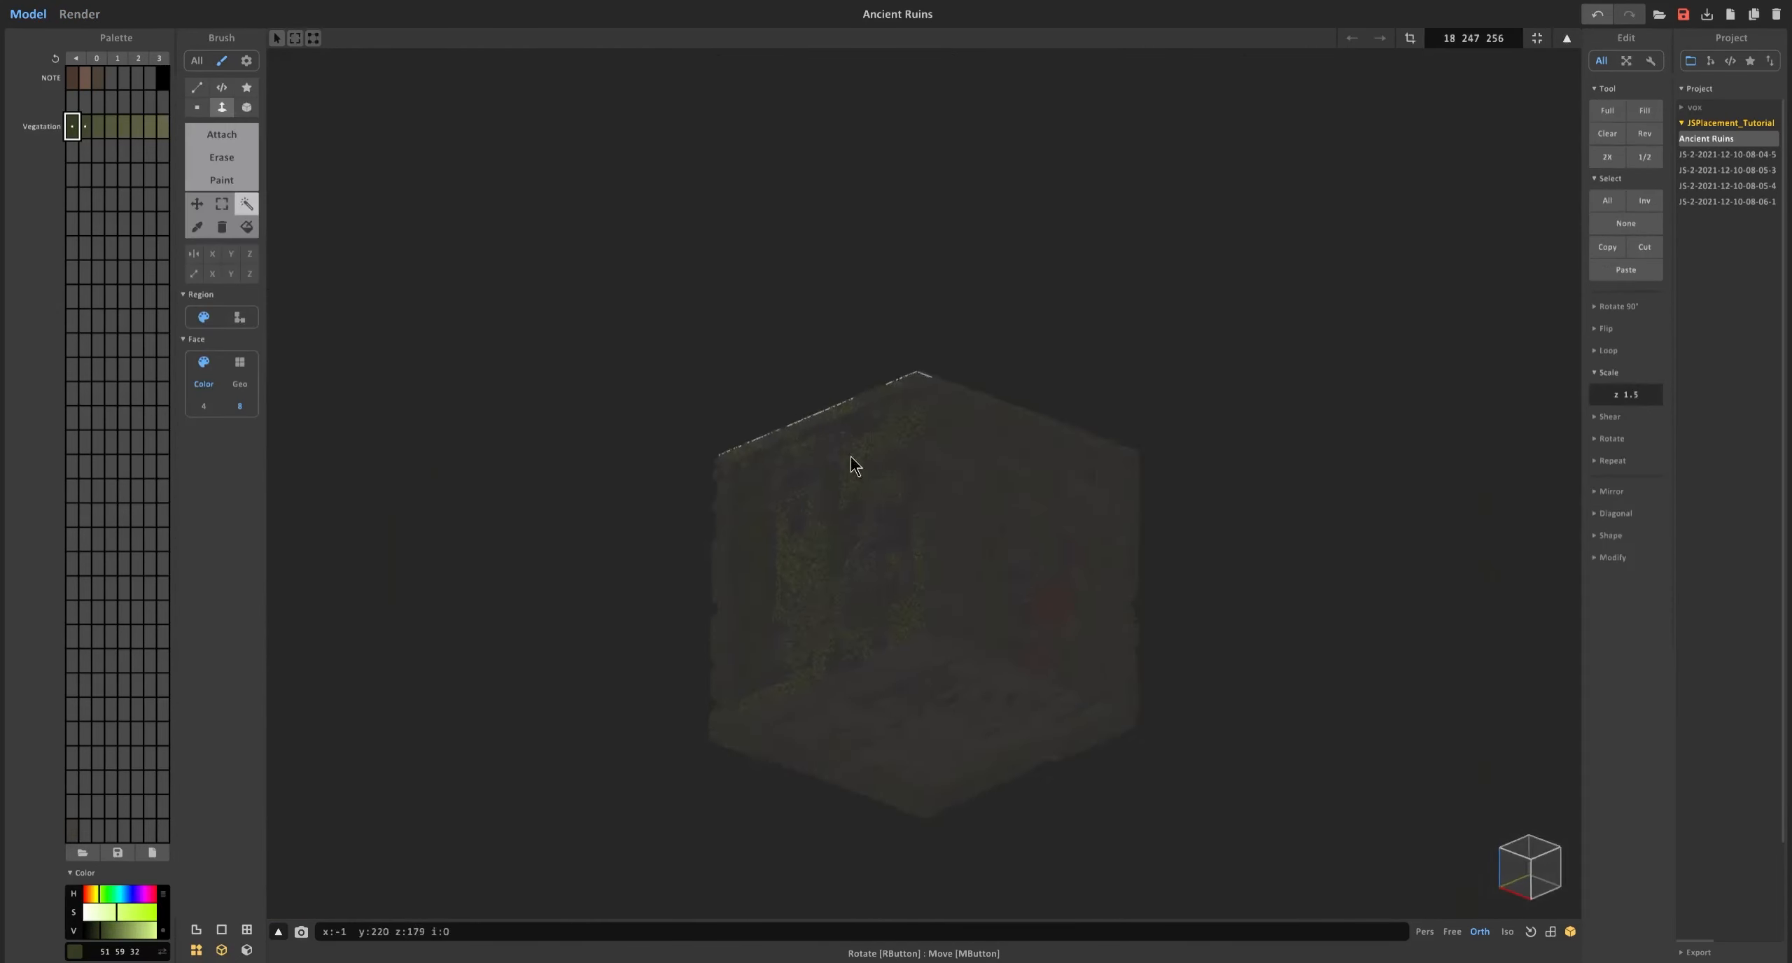
pyautogui.press('Tab')
pyautogui.click(1050, 448)
pyautogui.moveTo(1114, 519); pyautogui.dragTo(773, 694)
pyautogui.press('Tab')
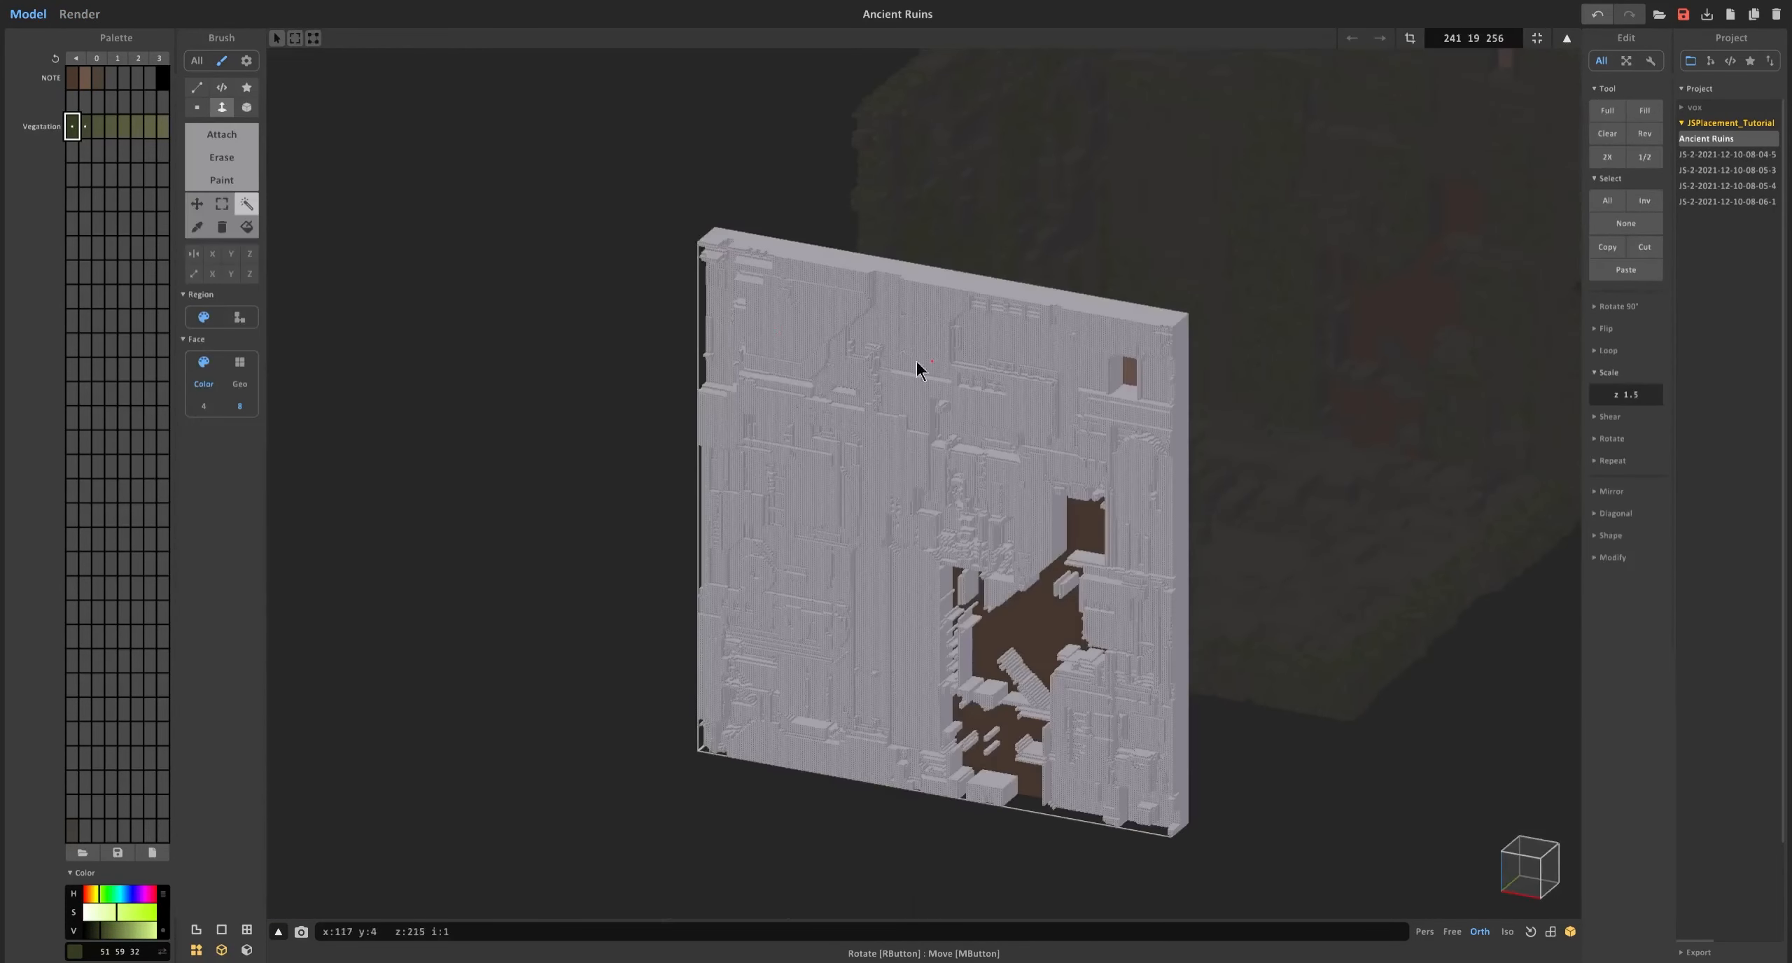
# Paint green vegetation patches onto the wall's upper recess, the area above the opening and the small ledges.
pyautogui.press('g')
pyautogui.click(938, 332)
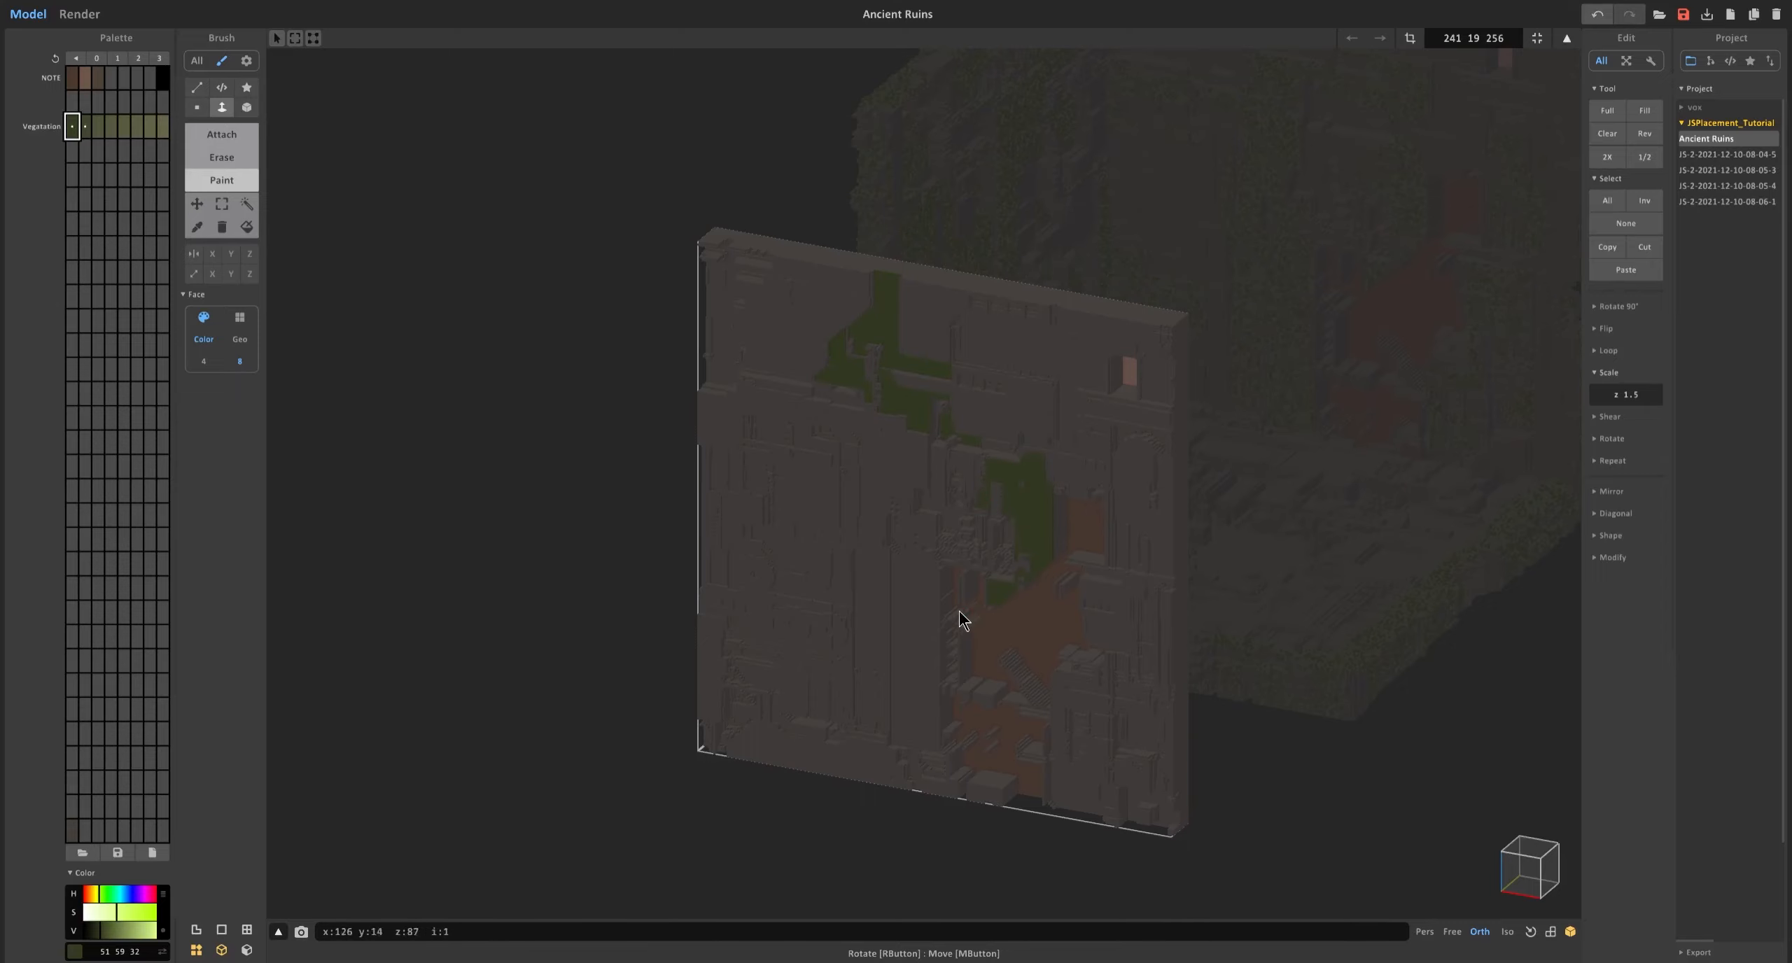
pyautogui.click(1148, 812)
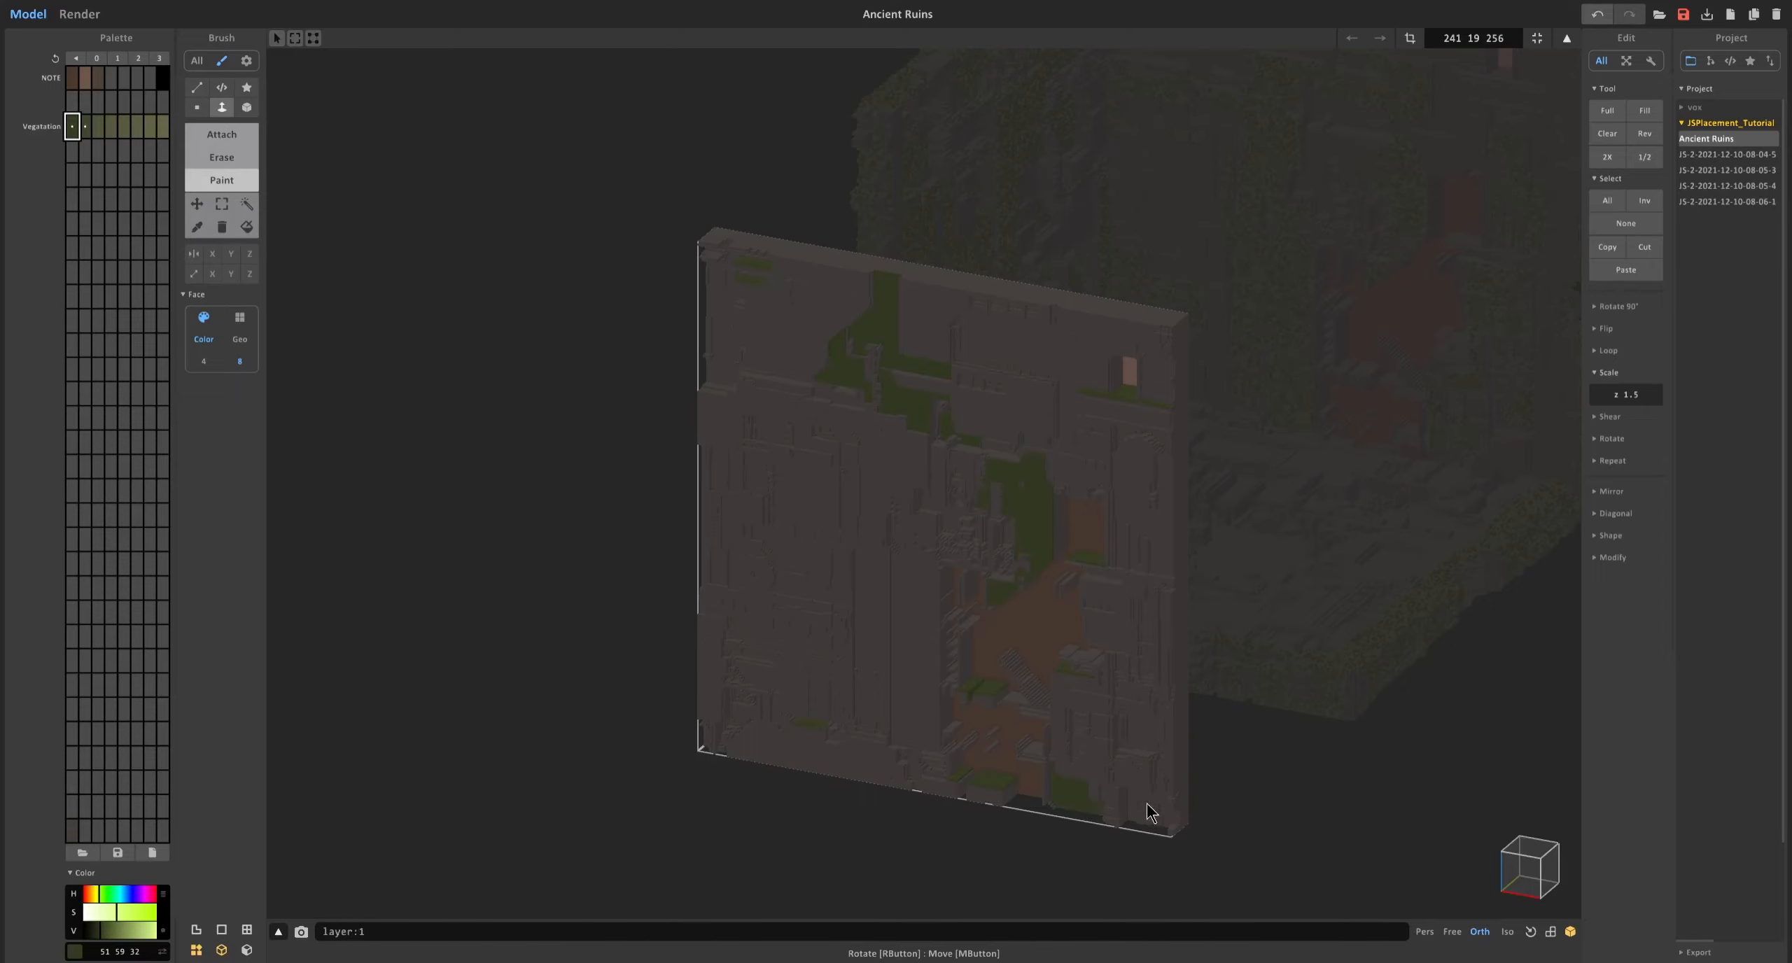
# Scatter the full row of Vegetation palette colors across the green patches and reduce the model to its vegetation voxels.
pyautogui.click(247, 203)
pyautogui.click(884, 308)
pyautogui.moveTo(175, 126); pyautogui.dragTo(215, 126)
pyautogui.moveTo(72, 126); pyautogui.dragTo(163, 126)
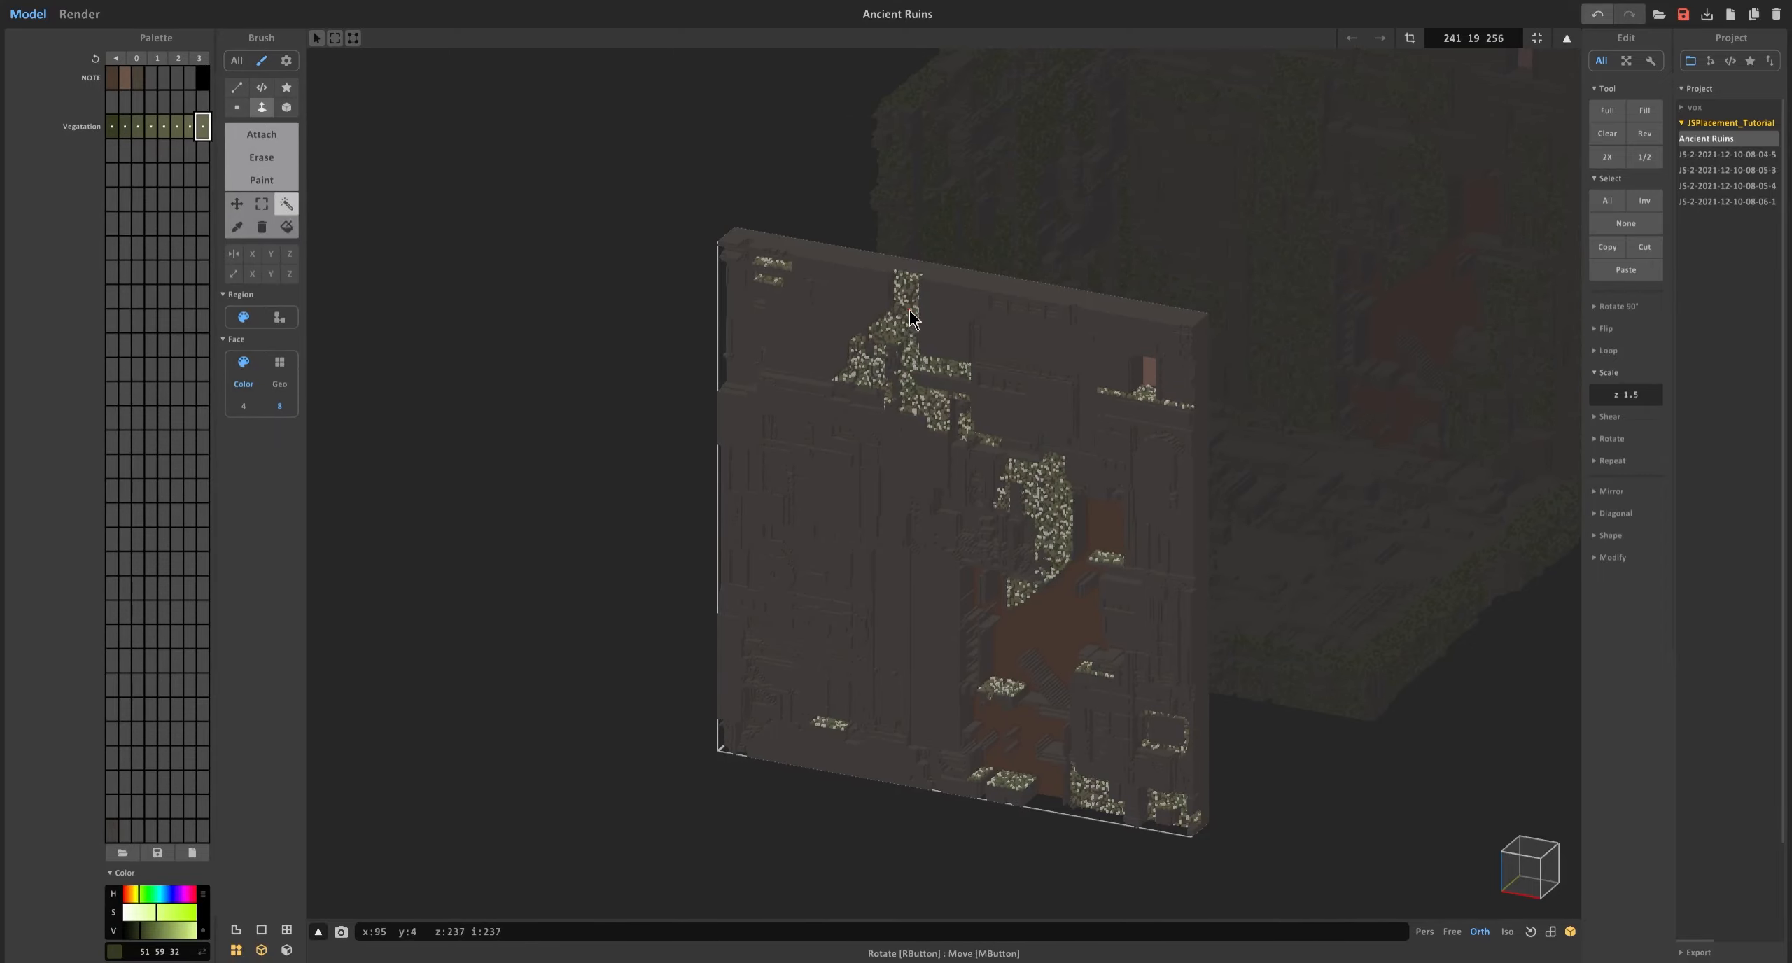
pyautogui.hotkey('ctrl', 'z')
pyautogui.press('Tab')
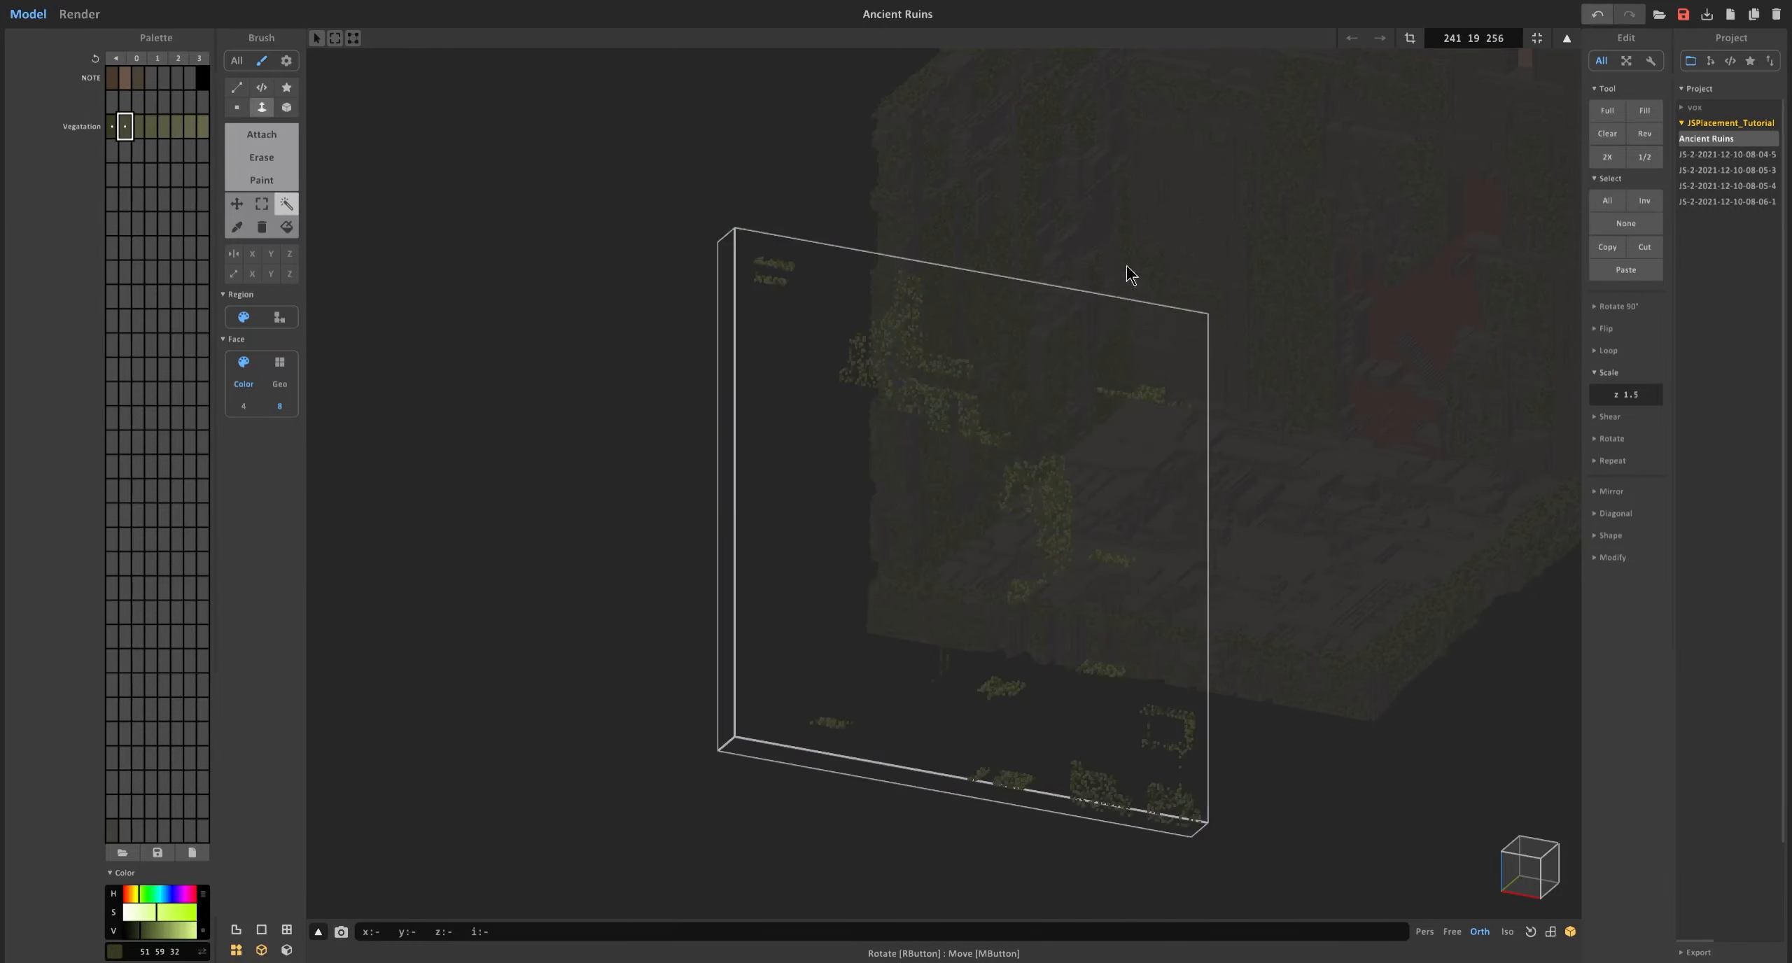
# Render the scene to check the vegetation added to the wall.
pyautogui.scroll(5, 1036, 420)
pyautogui.scroll(-4, 1245, 286)
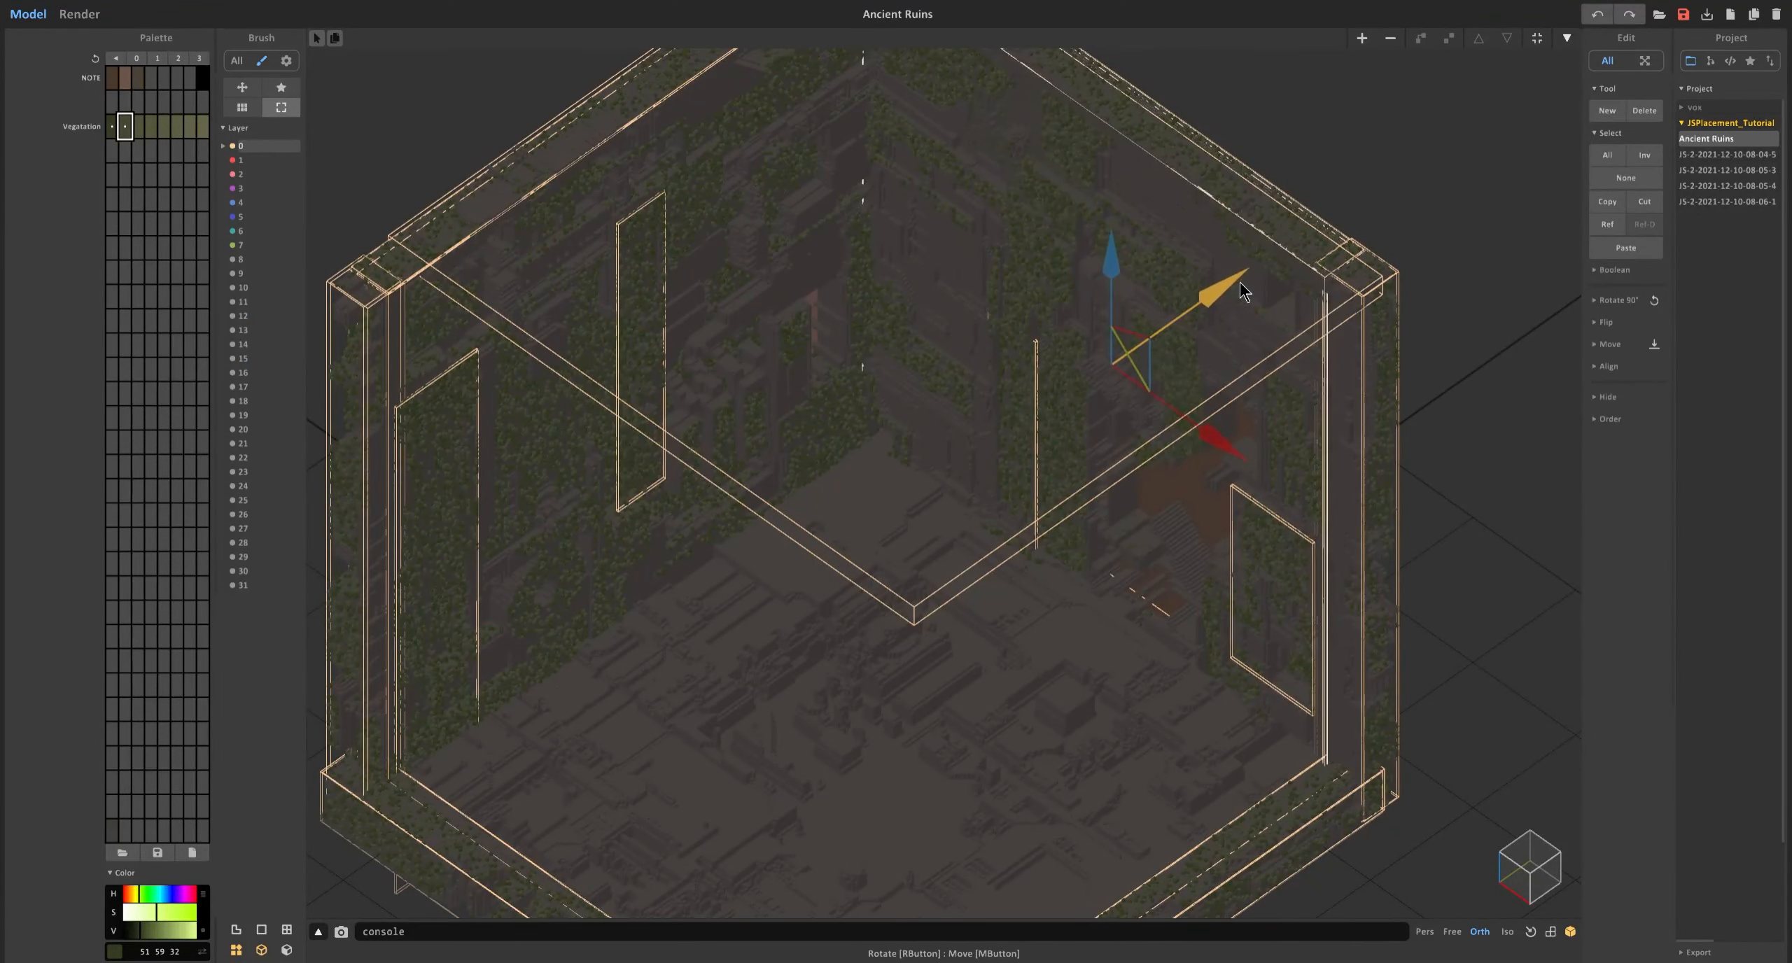
pyautogui.click(79, 14)
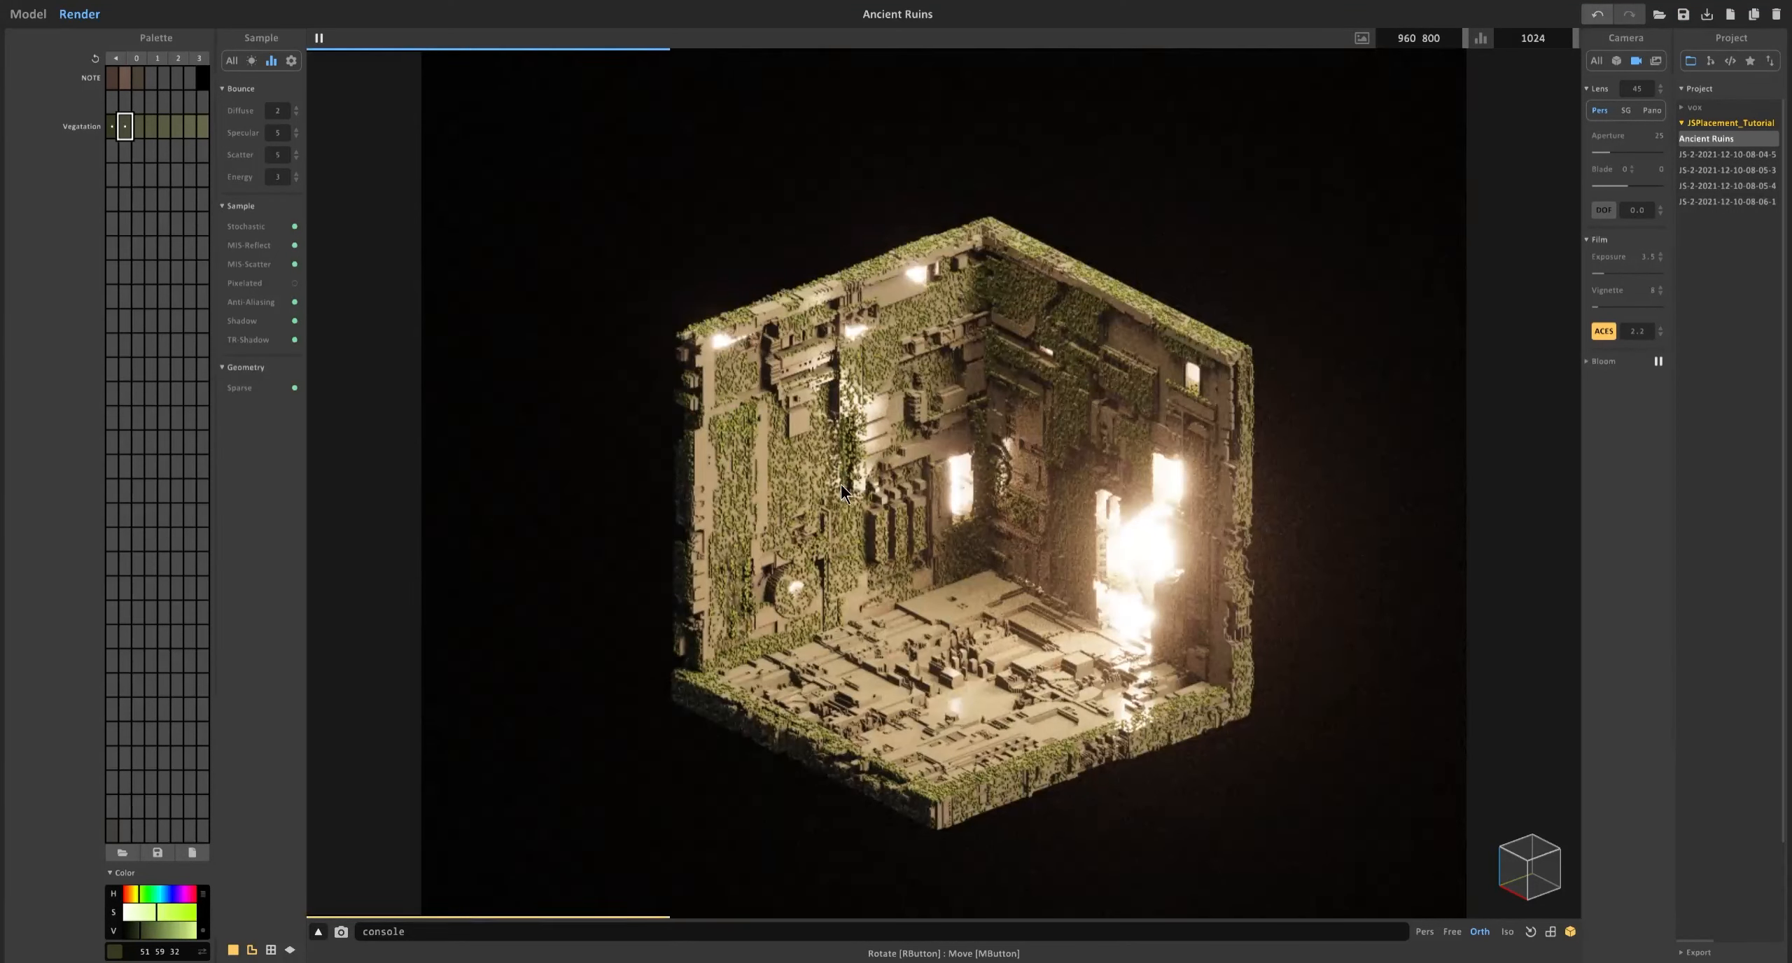
pyautogui.moveTo(781, 523); pyautogui.dragTo(715, 460, button='middle')
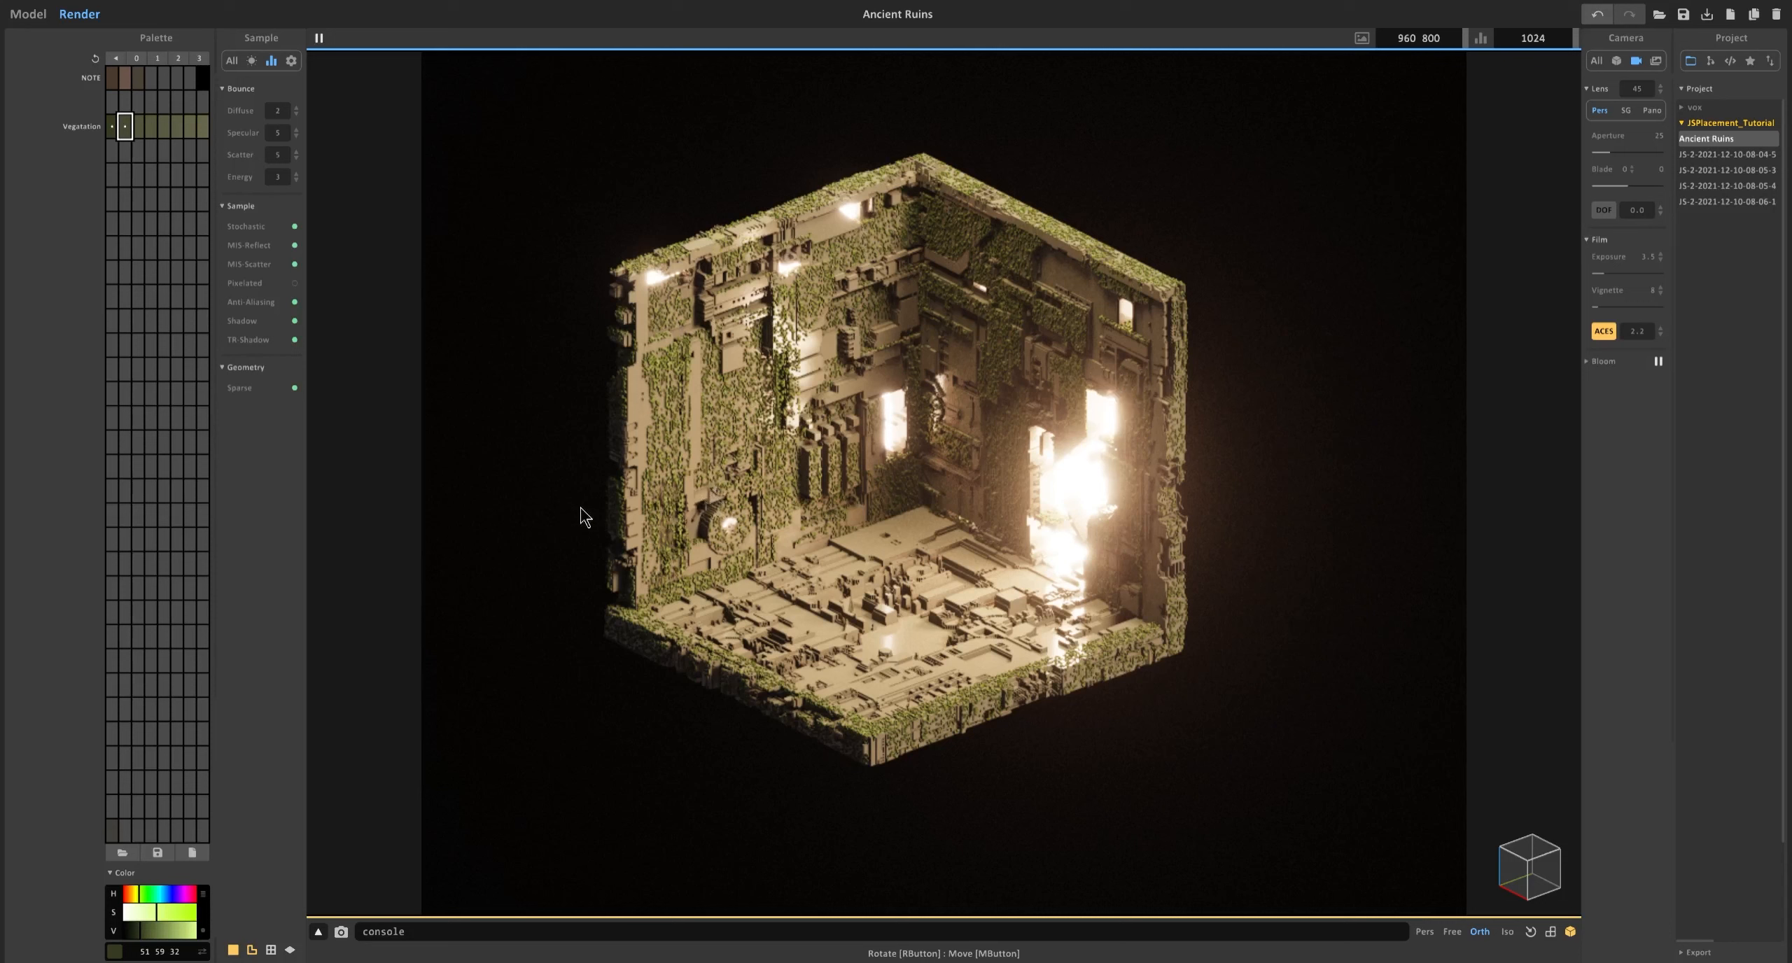
# Examine the overlapping wall and vegetation models of the room from several angles in the modeling view.
pyautogui.click(28, 14)
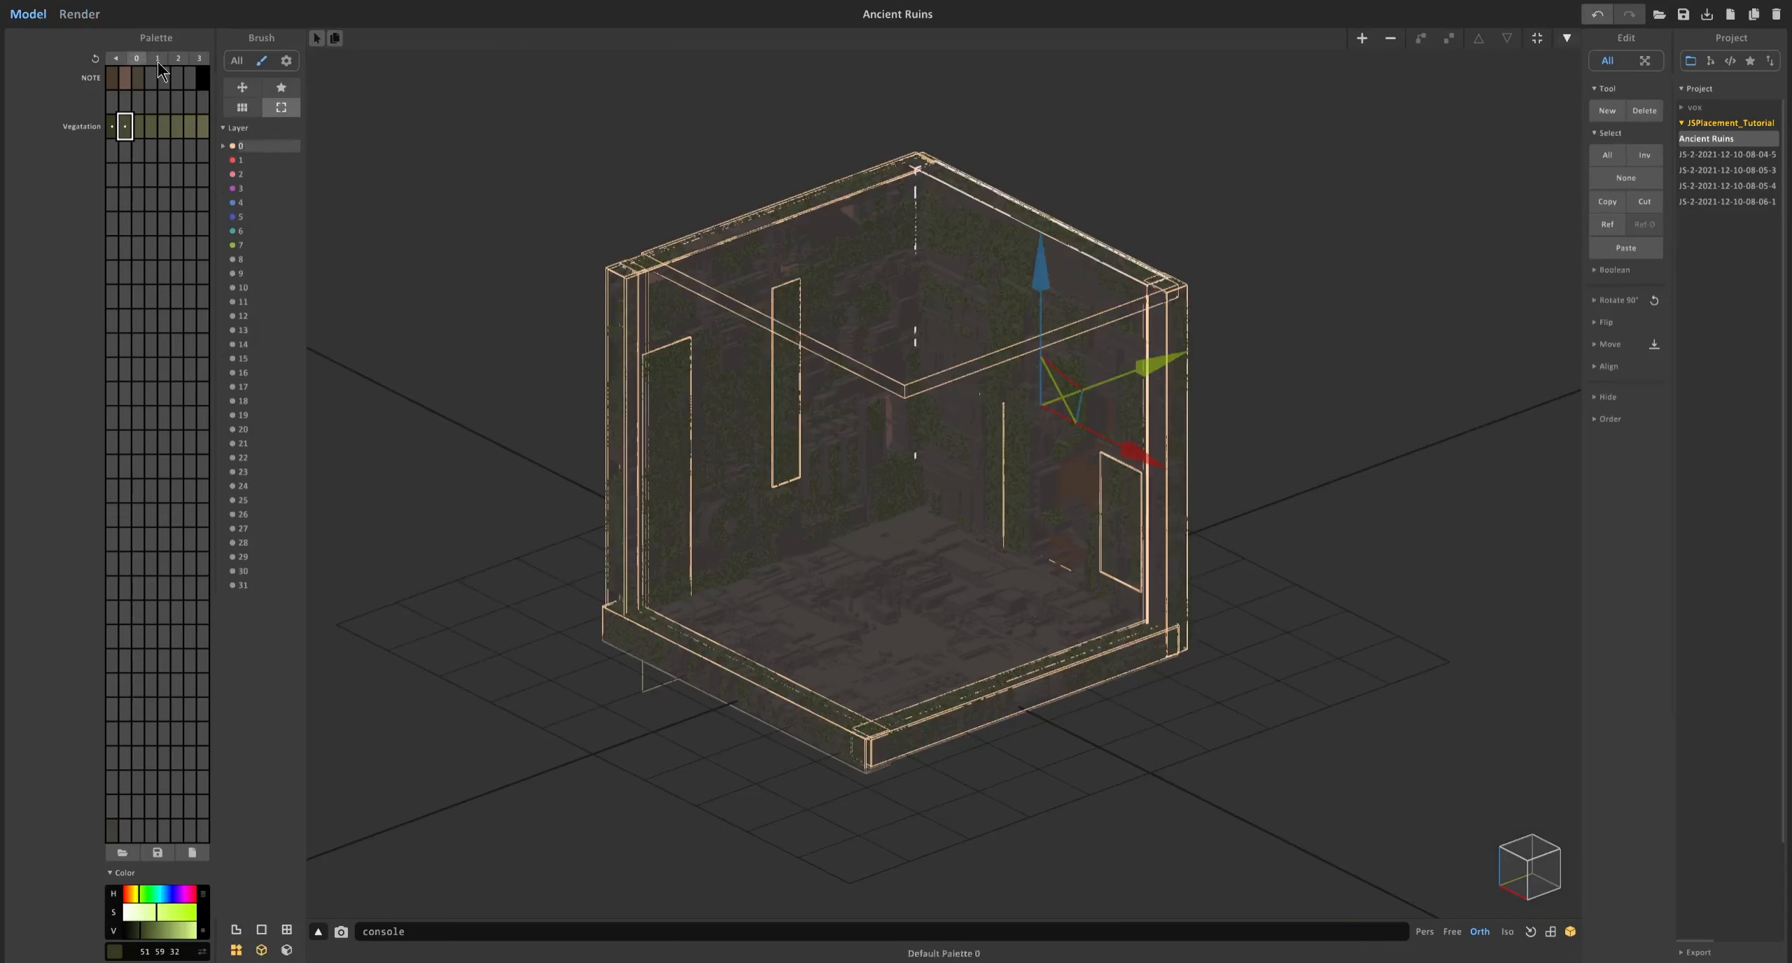
pyautogui.moveTo(1113, 521); pyautogui.dragTo(1092, 522, button='right')
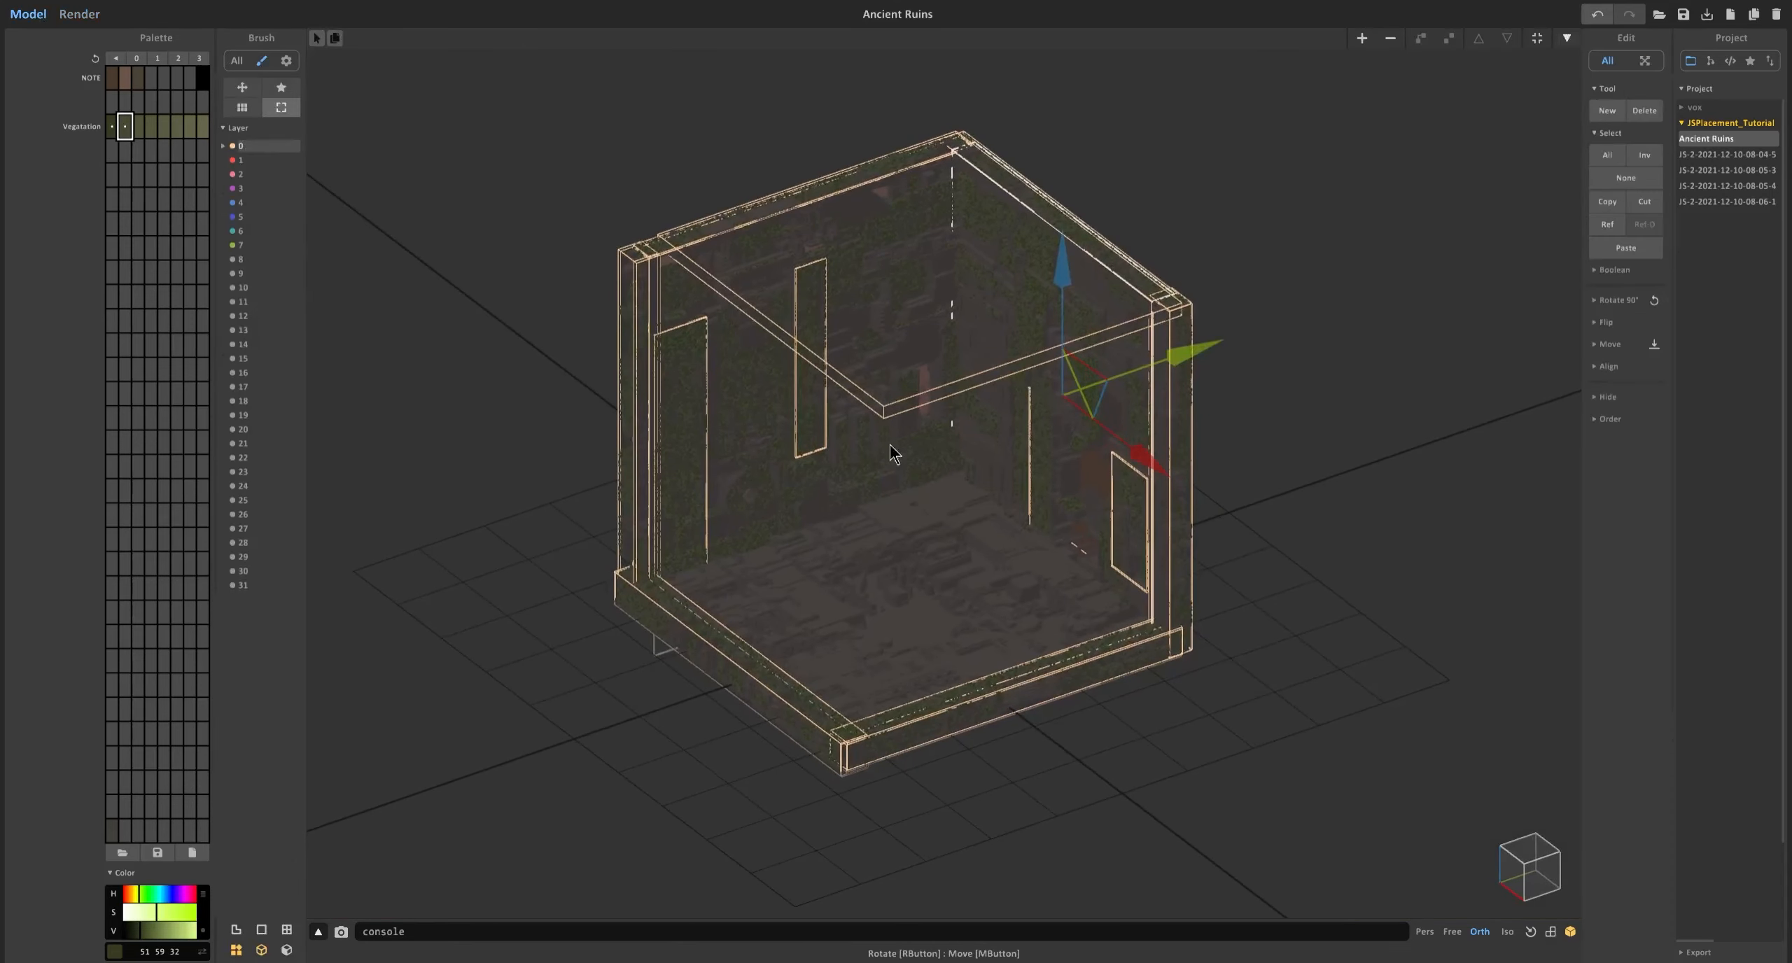
pyautogui.click(880, 563)
pyautogui.click(911, 321)
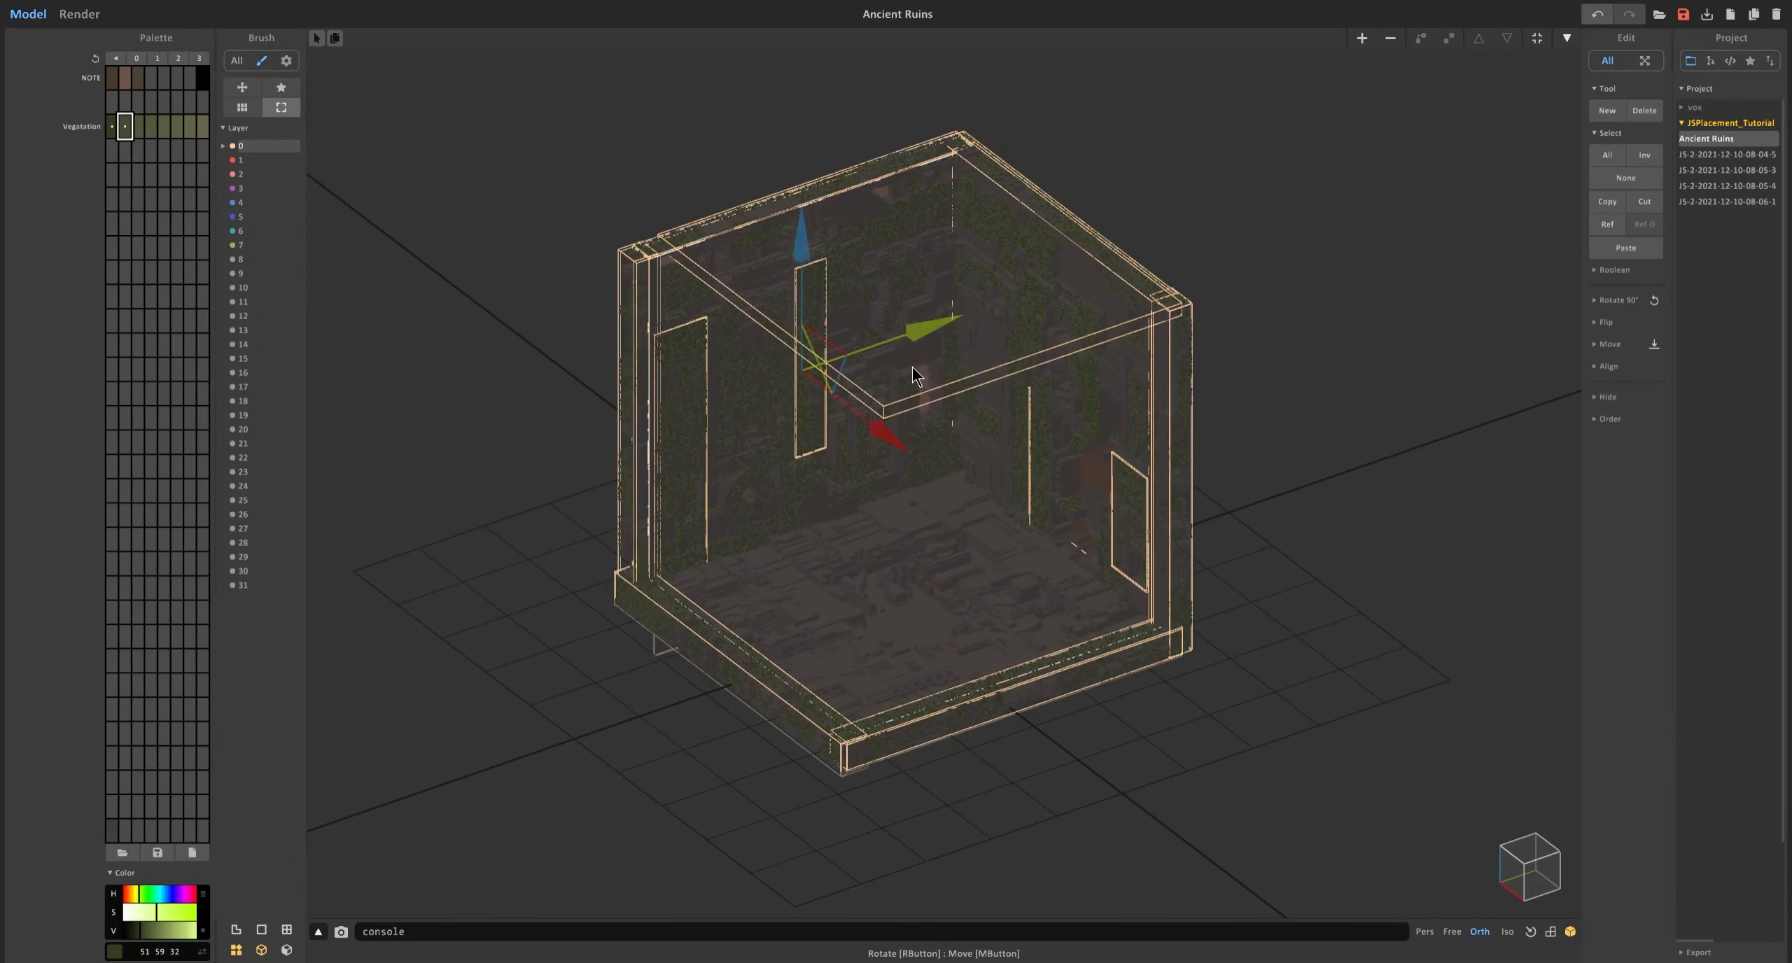
pyautogui.moveTo(913, 367); pyautogui.dragTo(872, 376, button='right')
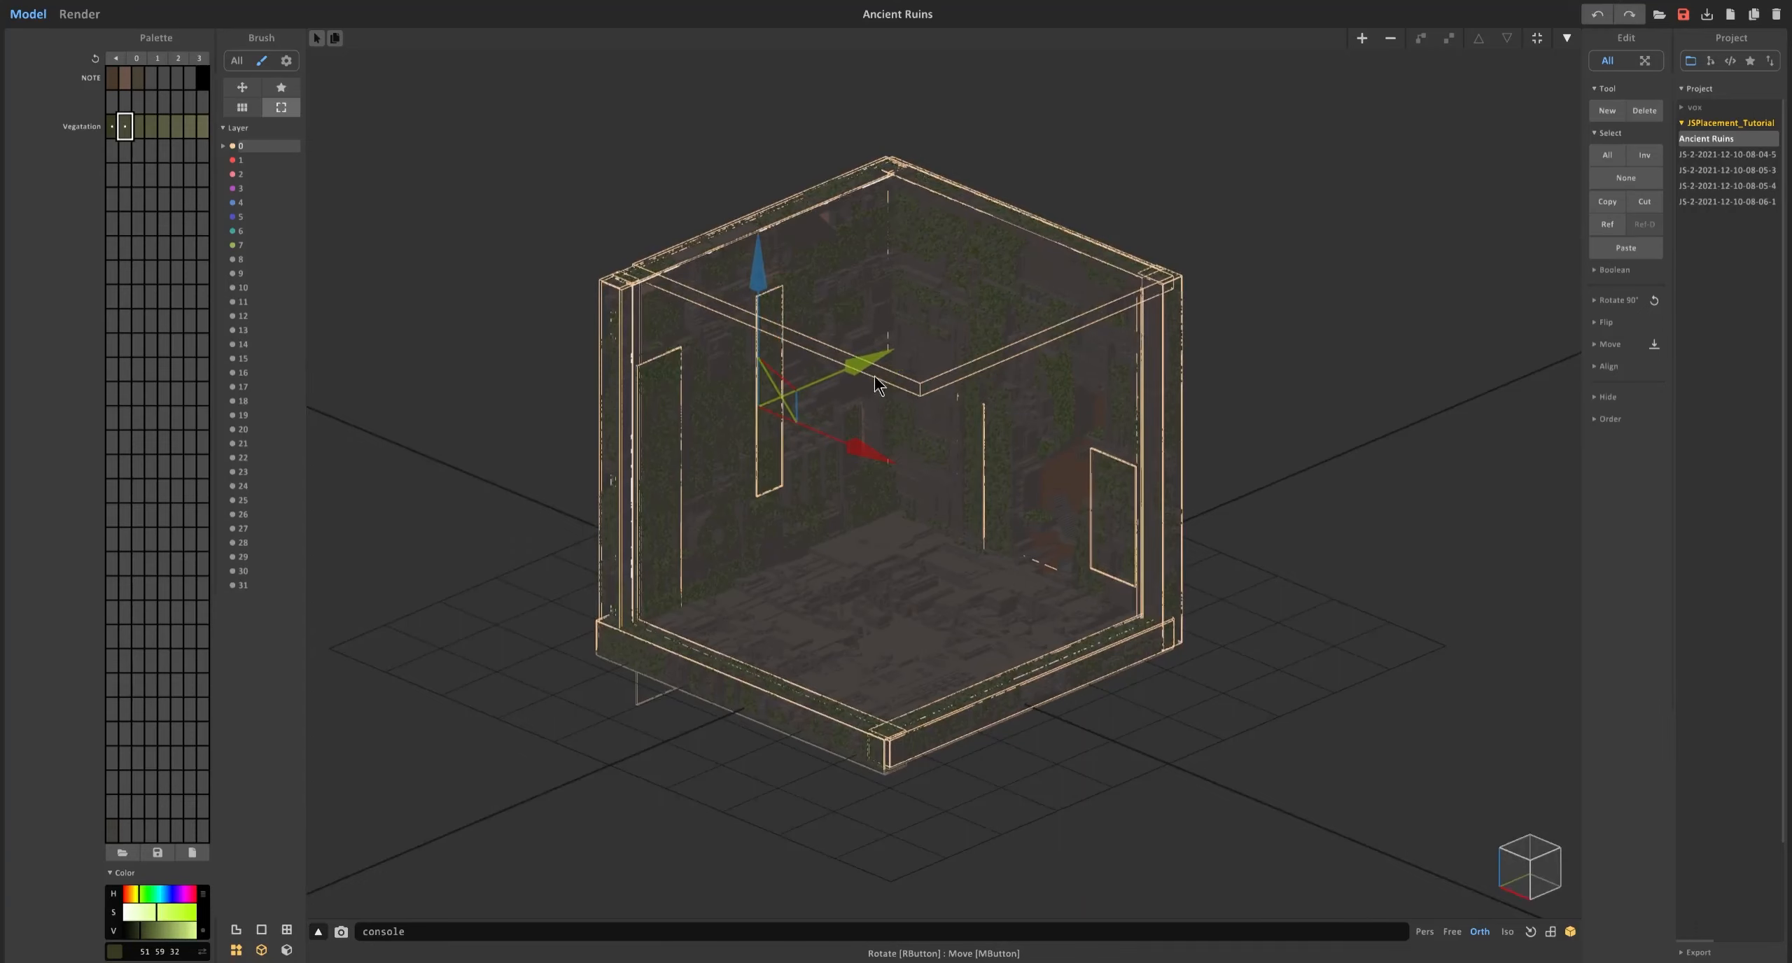
pyautogui.scroll(3, 902, 415)
pyautogui.moveTo(887, 251); pyautogui.dragTo(900, 257, button='right')
pyautogui.click(906, 254)
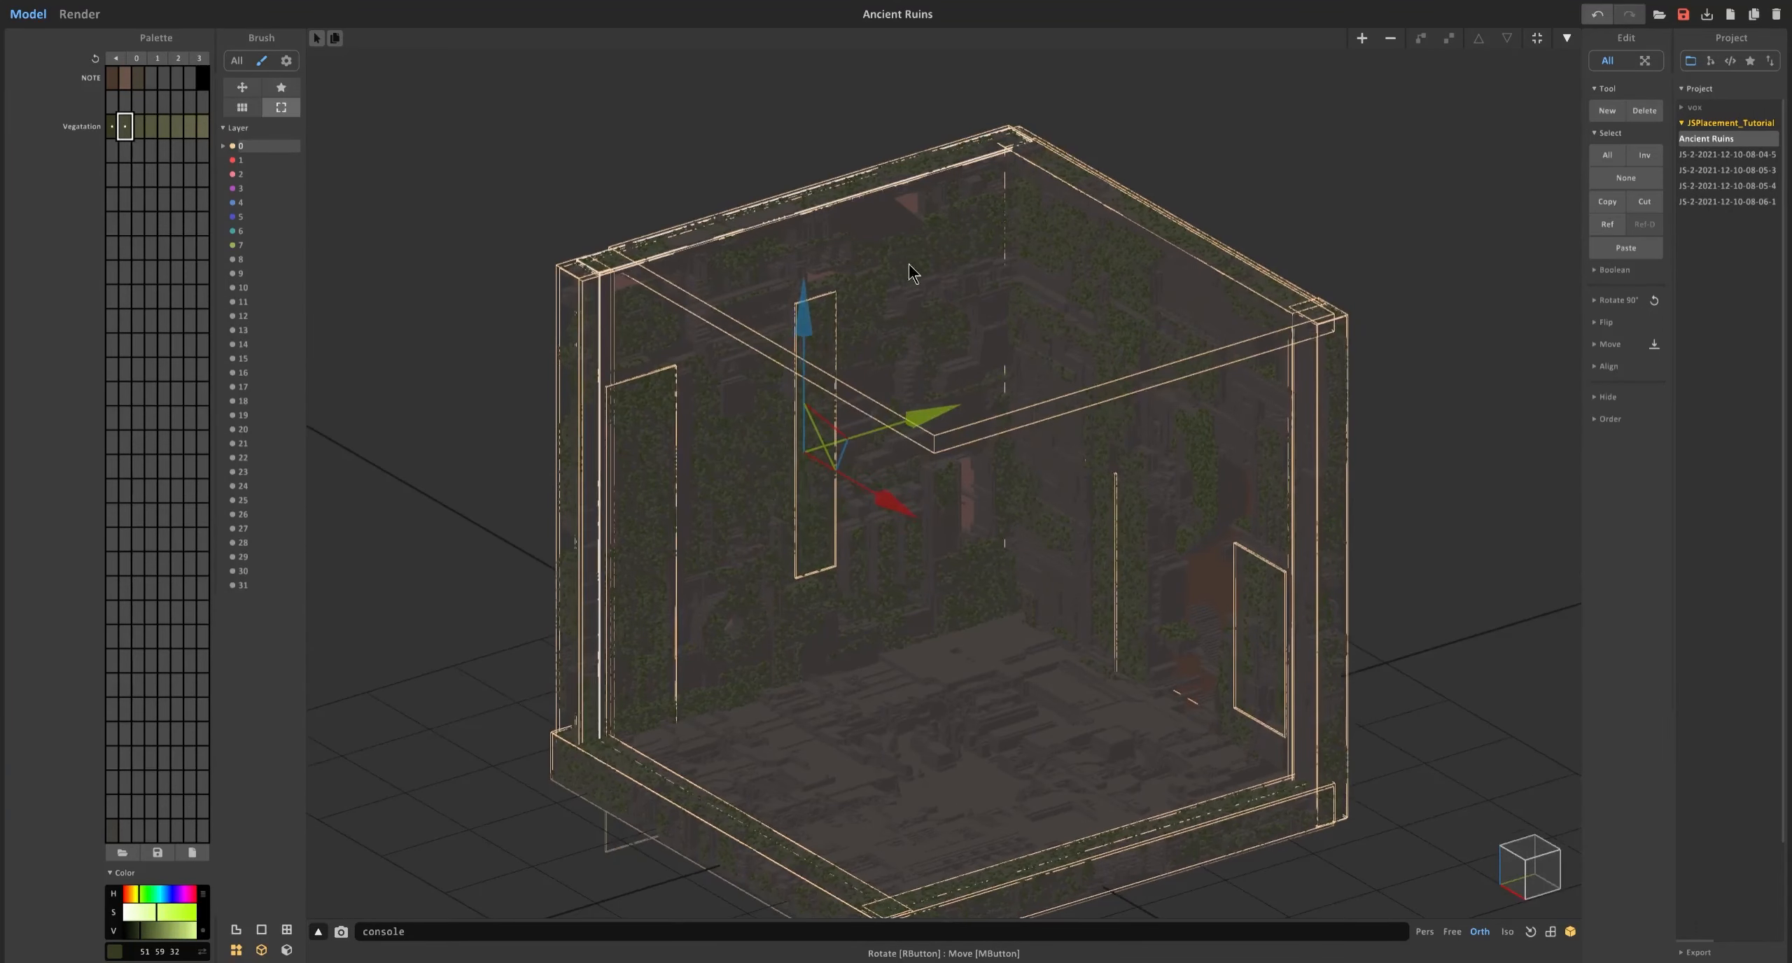
pyautogui.moveTo(886, 505); pyautogui.dragTo(966, 359)
pyautogui.moveTo(1005, 215); pyautogui.dragTo(778, 238, button='right')
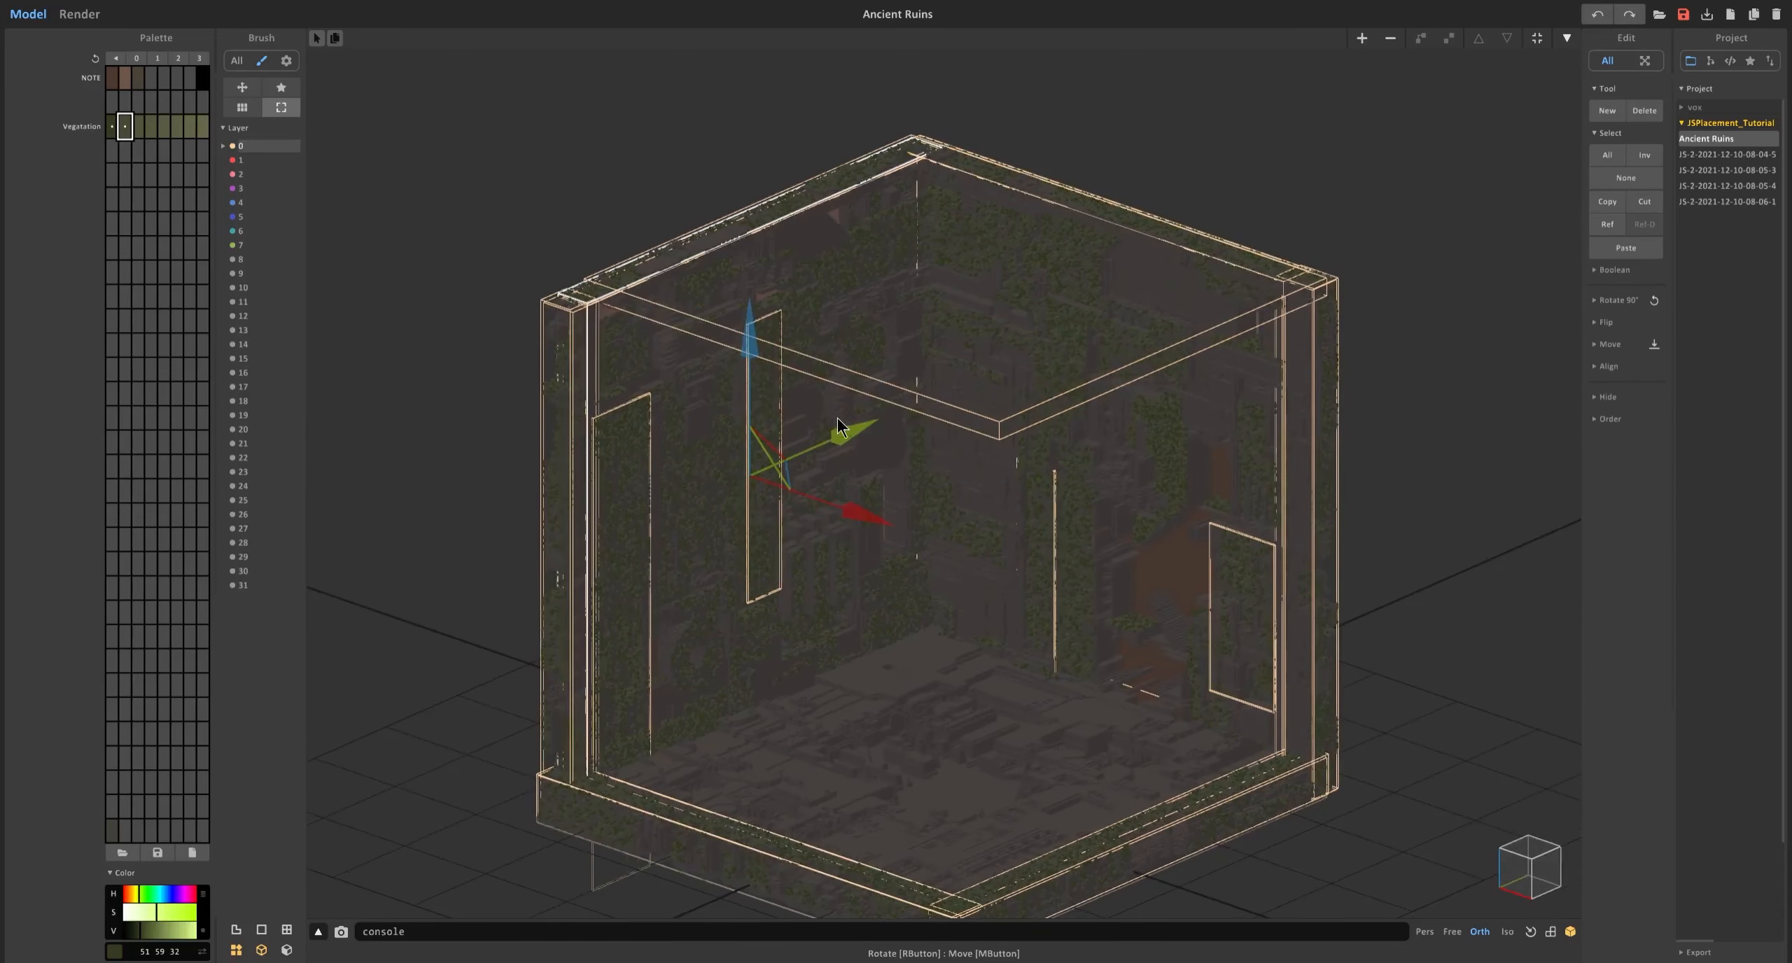
pyautogui.moveTo(840, 426); pyautogui.dragTo(979, 197, button='right')
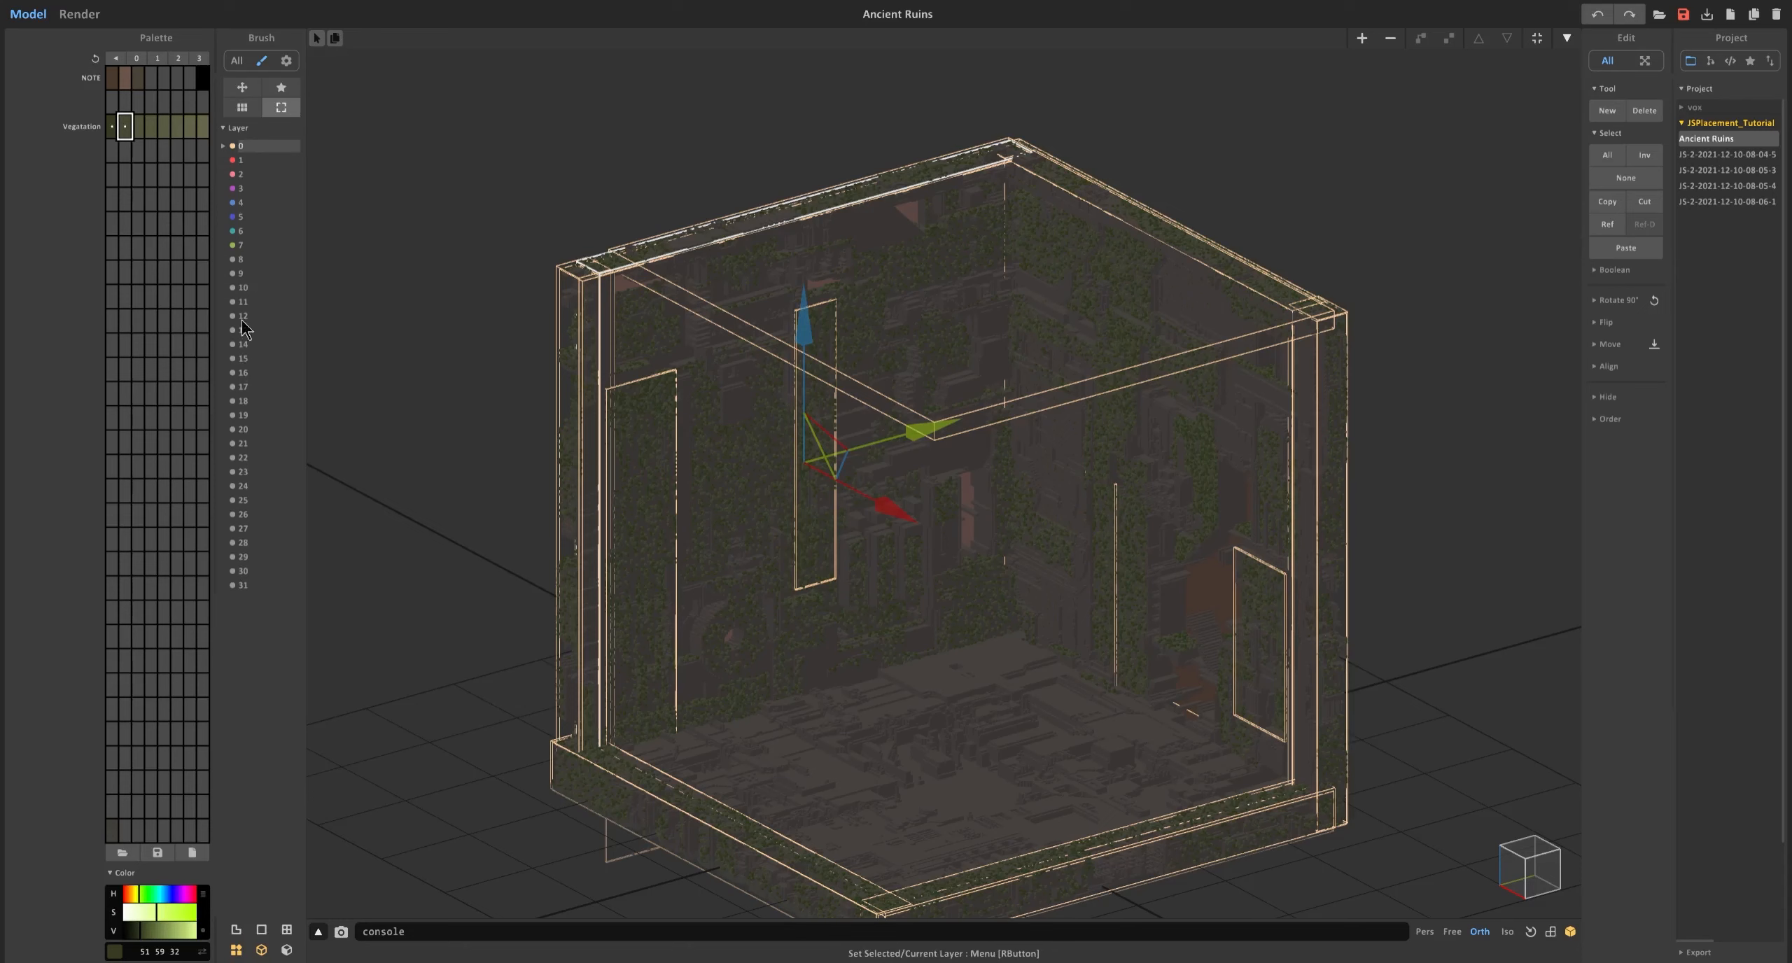
# Switch back and forth between editing the selected wall model and the world view, ending in the world view.
pyautogui.click(261, 61)
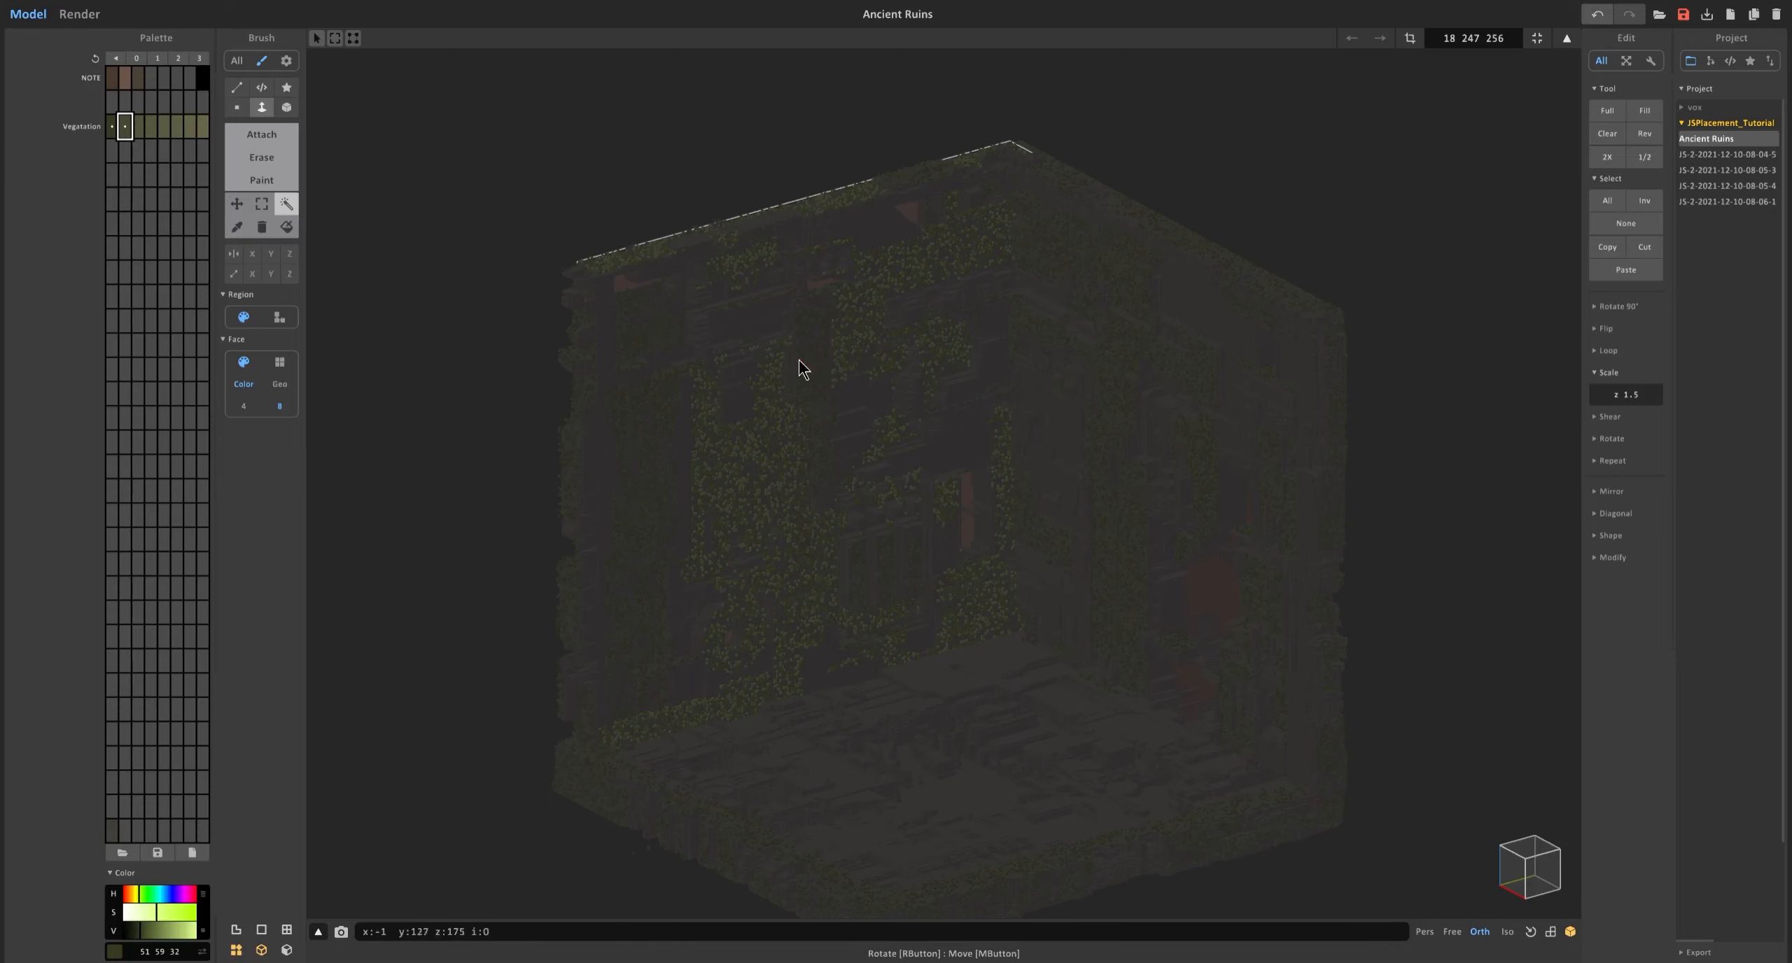
pyautogui.press('Tab')
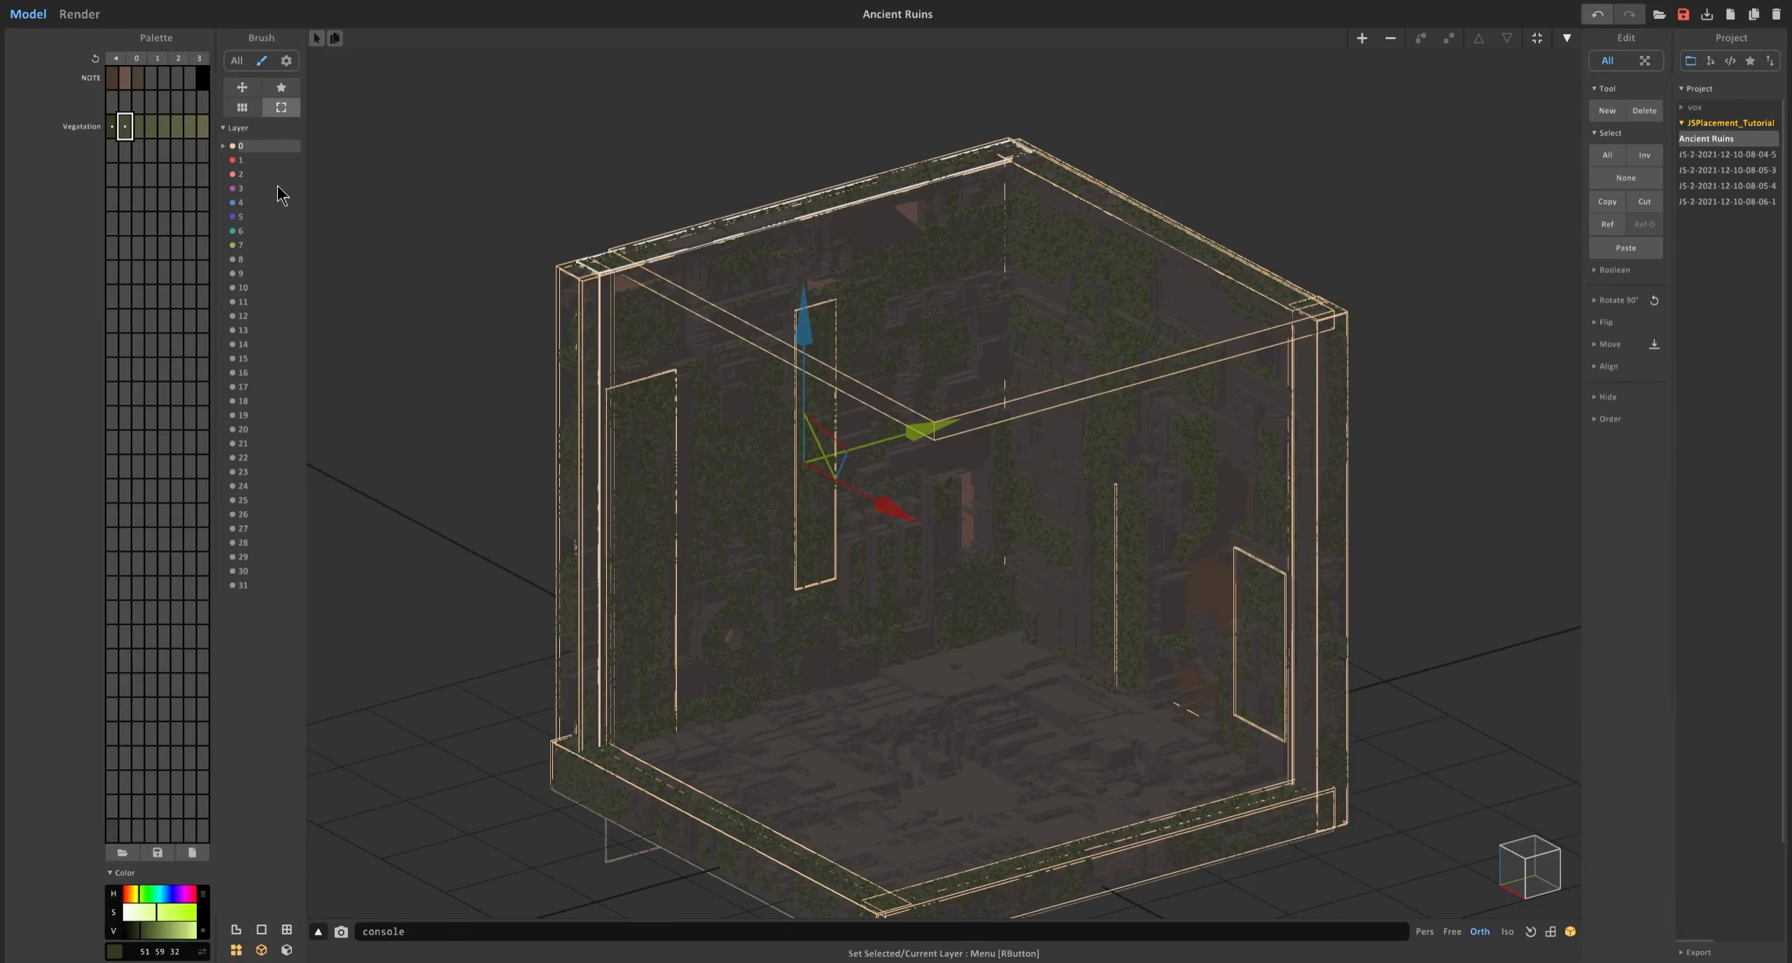
pyautogui.click(1568, 41)
pyautogui.click(1567, 42)
pyautogui.click(1567, 42)
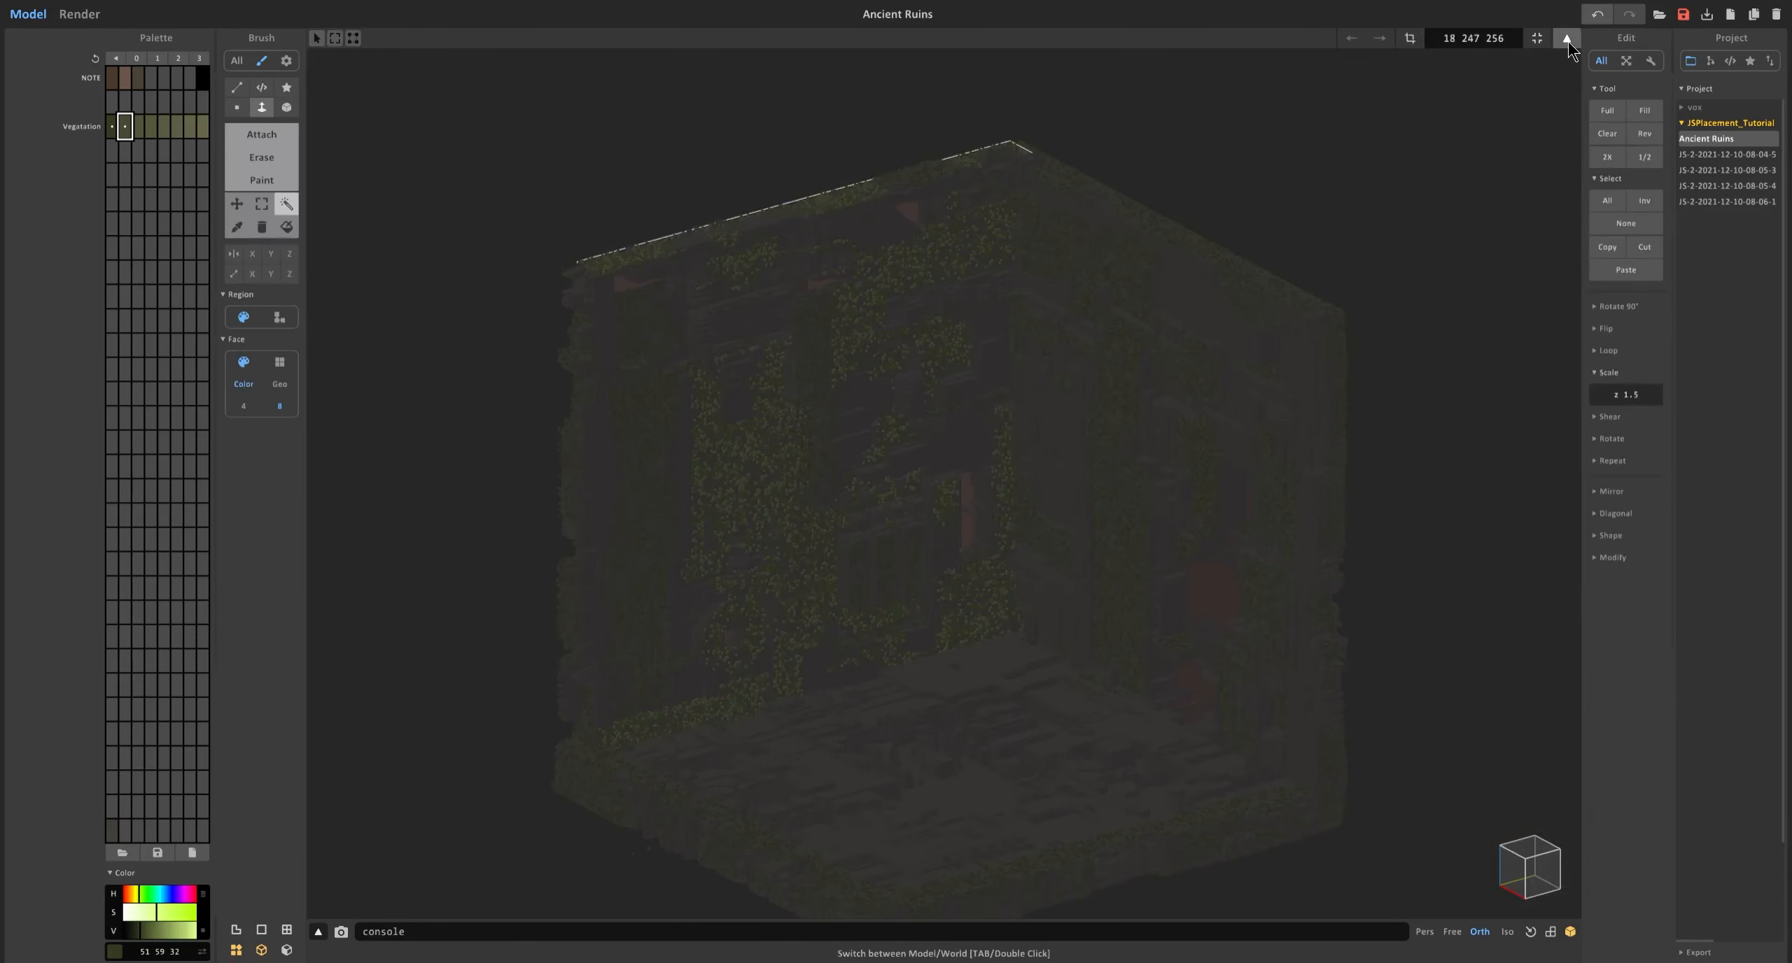
pyautogui.click(1568, 42)
pyautogui.click(1567, 41)
pyautogui.click(1567, 41)
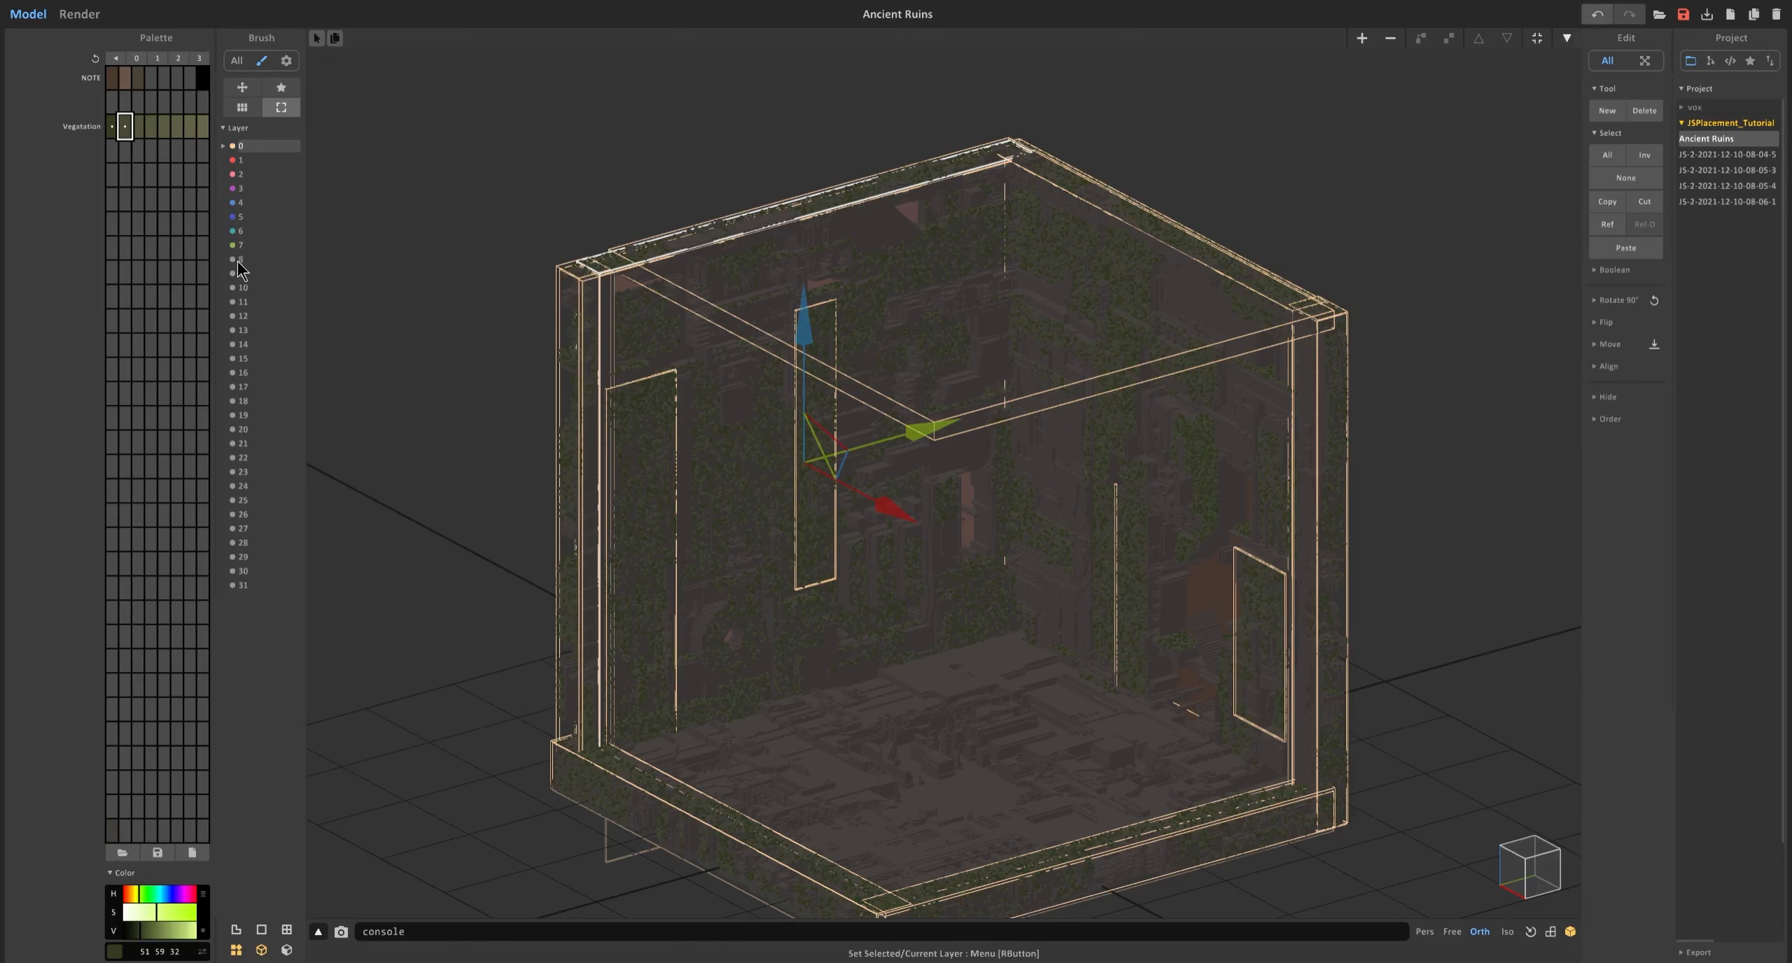
# Try raising the three vertical vegetation panels and the two front base strips together as one selection.
pyautogui.moveTo(694, 549); pyautogui.dragTo(716, 558, button='right')
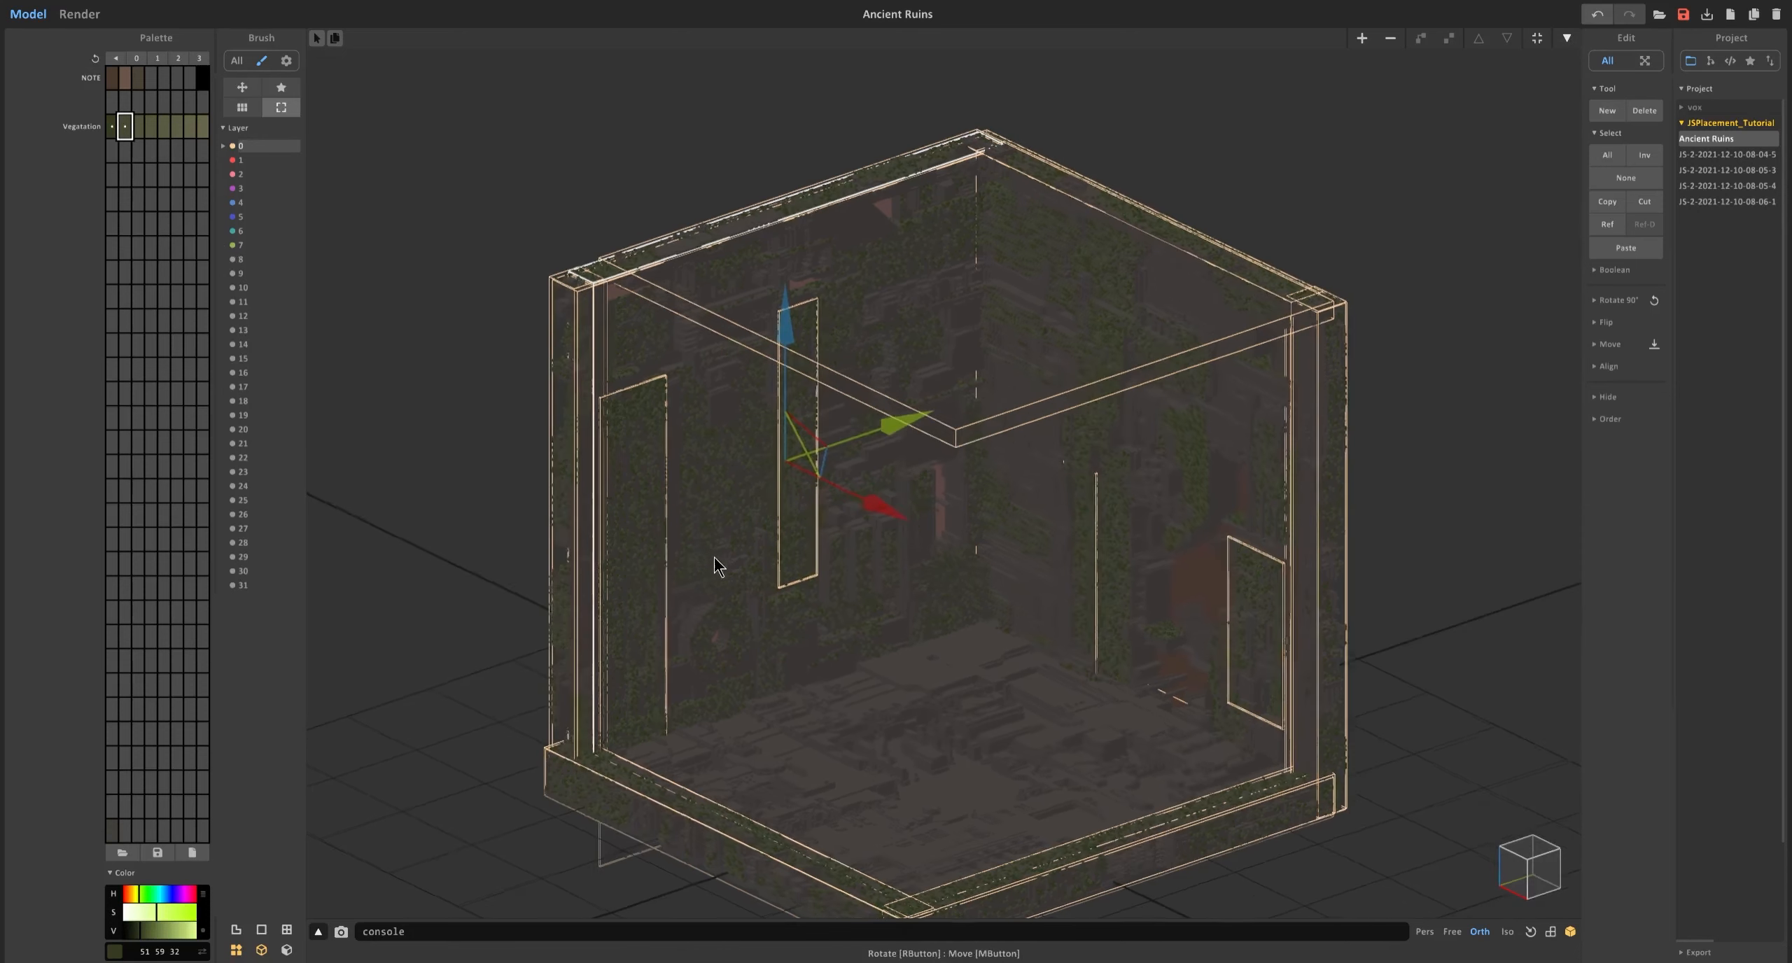
pyautogui.click(627, 454)
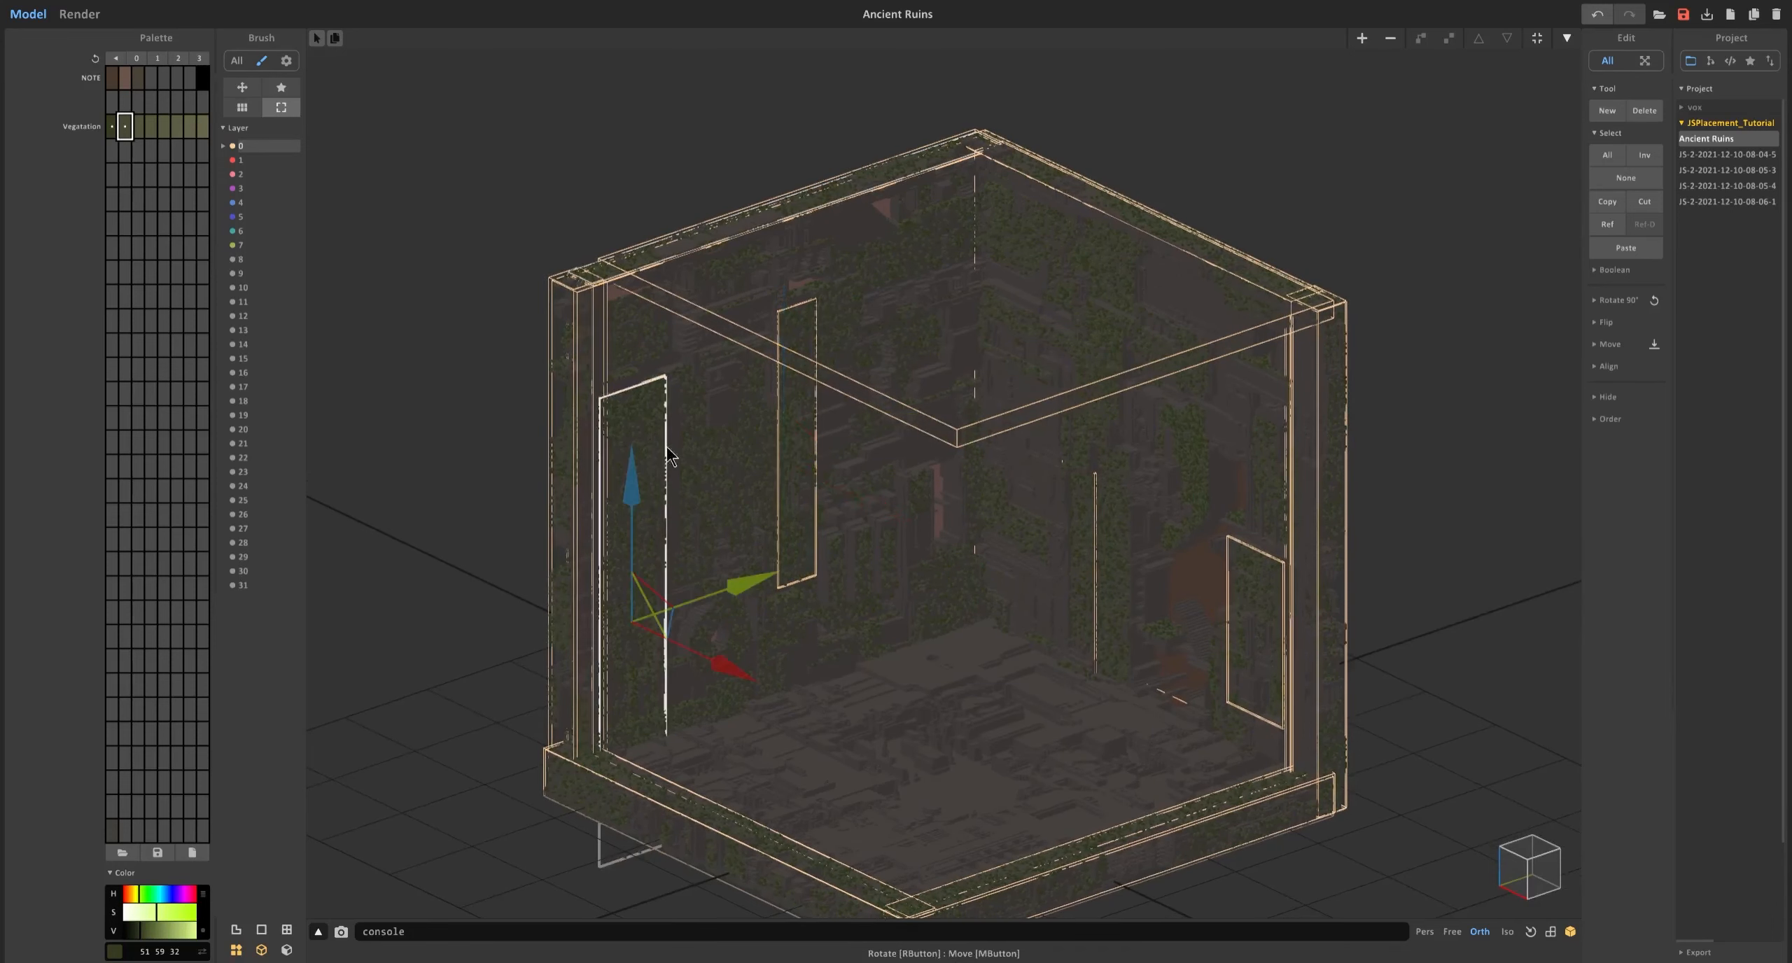
pyautogui.keyDown('shift'); pyautogui.click(790, 423); pyautogui.keyUp('shift')
pyautogui.moveTo(609, 461); pyautogui.dragTo(735, 306, button='middle')
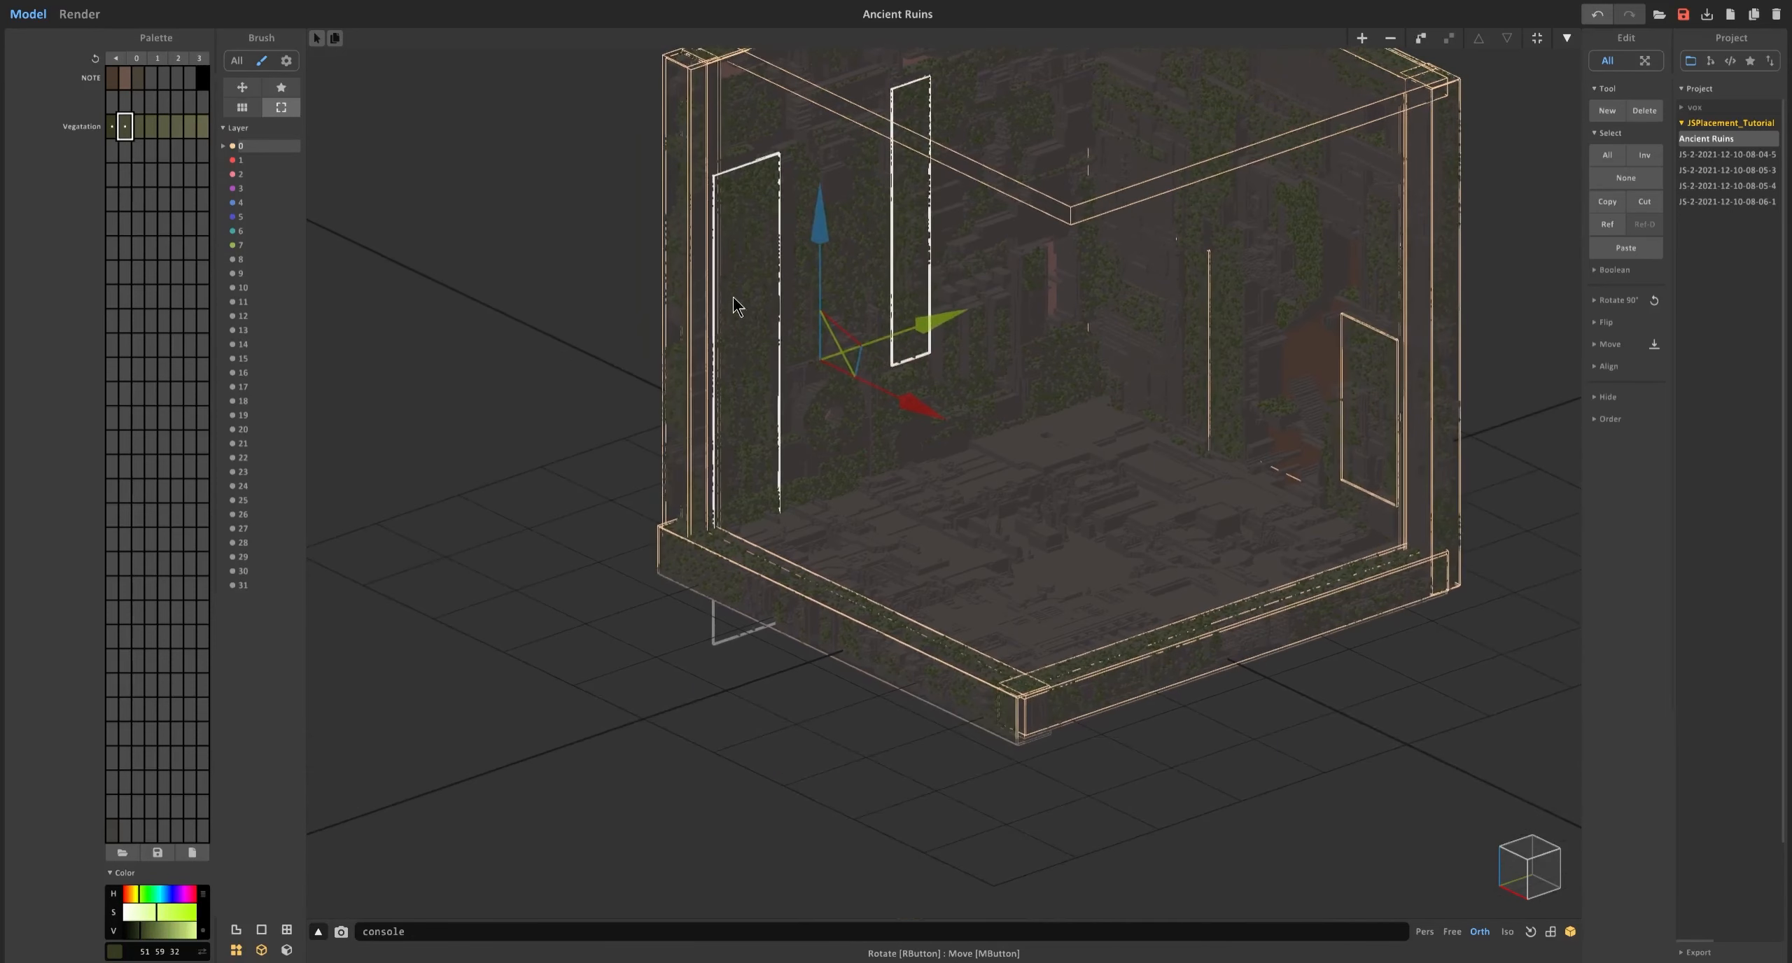
pyautogui.keyDown('shift'); pyautogui.click(725, 582); pyautogui.keyUp('shift')
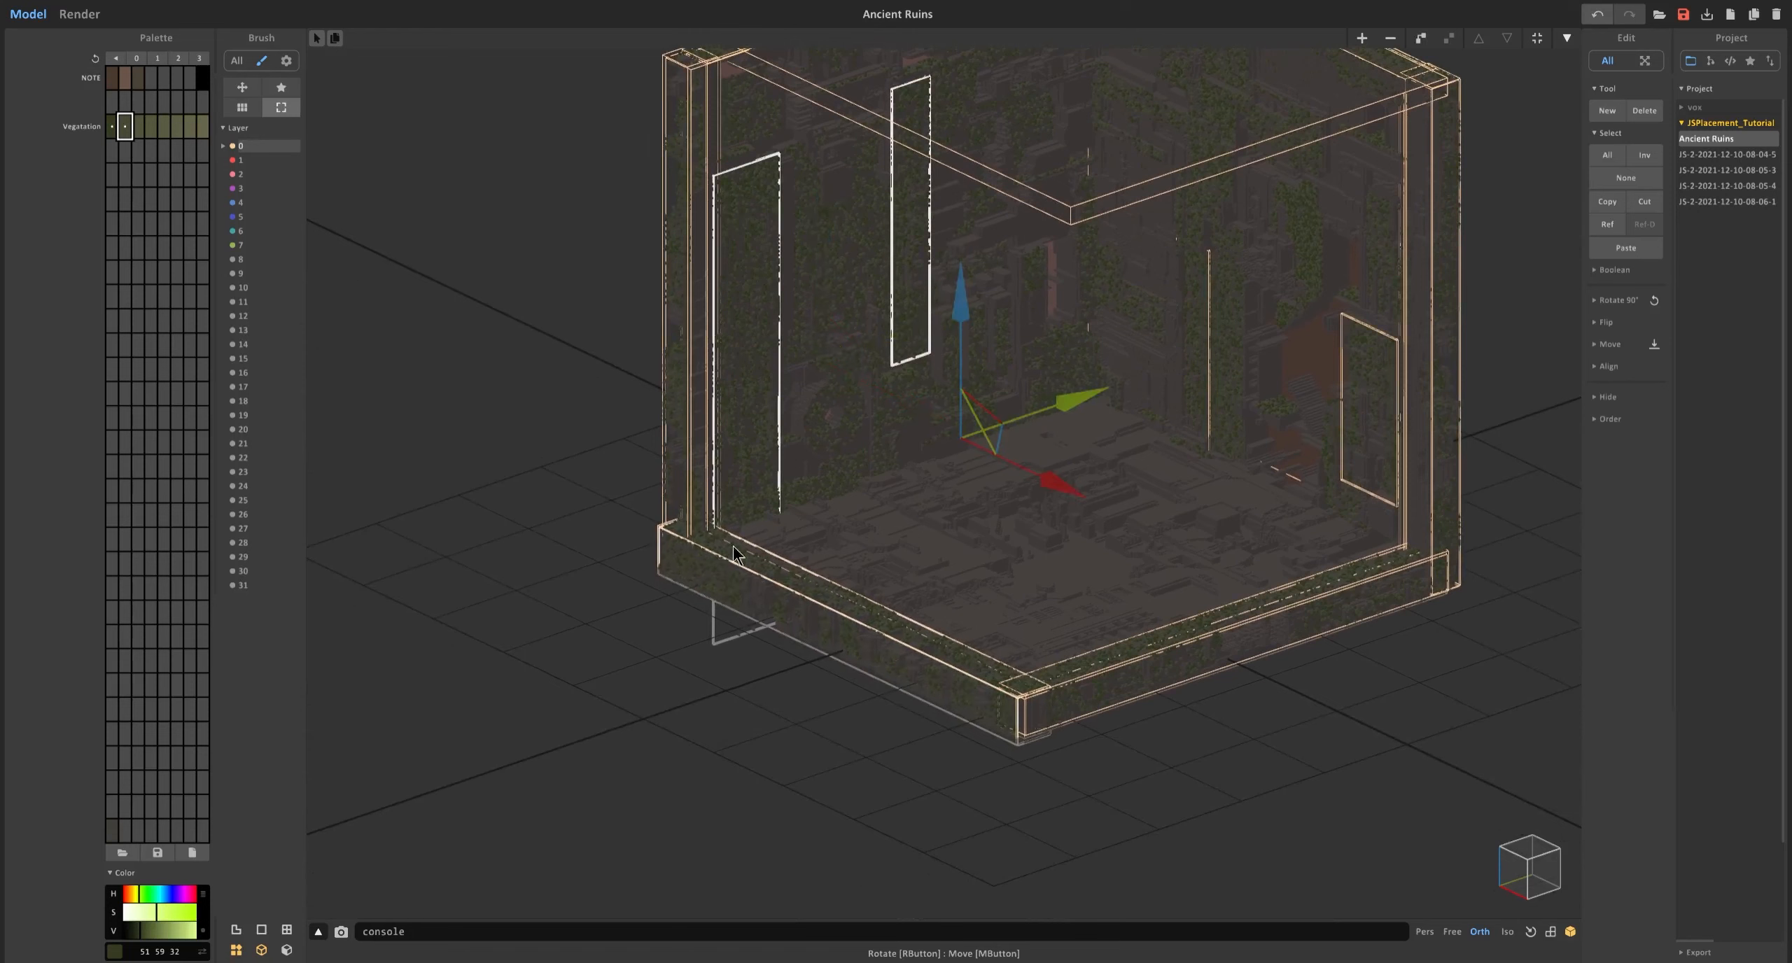
pyautogui.keyDown('shift'); pyautogui.click(1115, 660); pyautogui.keyUp('shift')
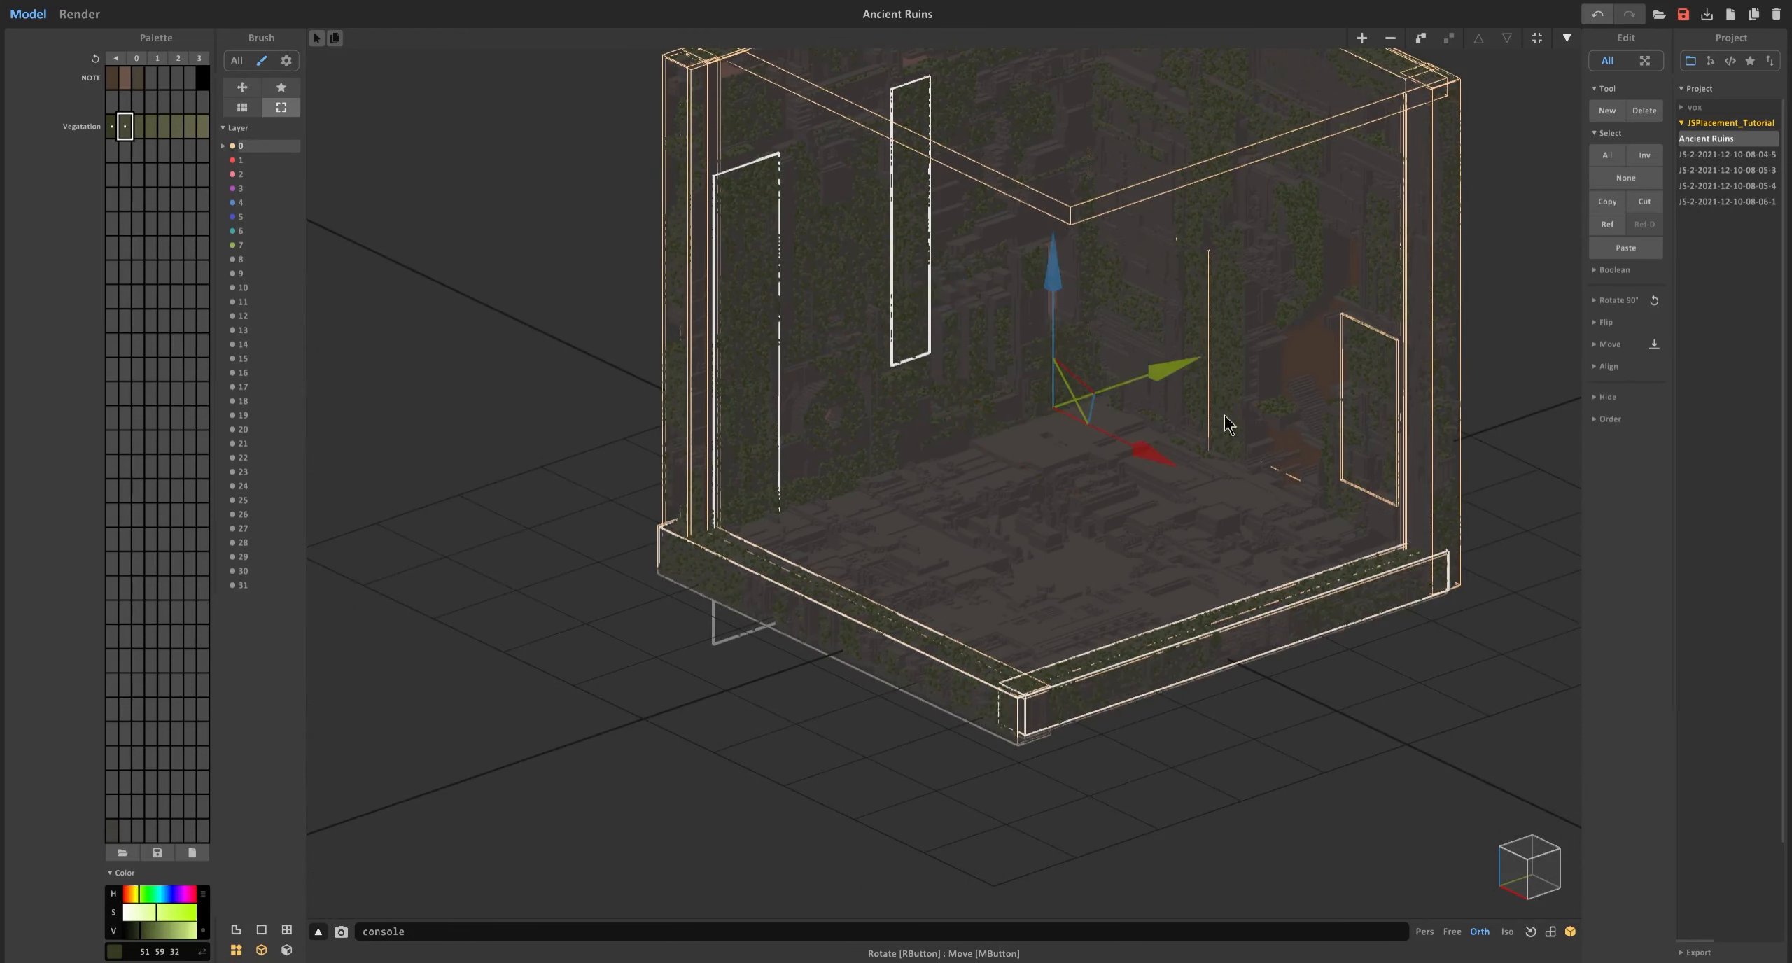
pyautogui.keyDown('shift'); pyautogui.click(1370, 378); pyautogui.keyUp('shift')
pyautogui.moveTo(1316, 361); pyautogui.dragTo(1284, 513, button='middle')
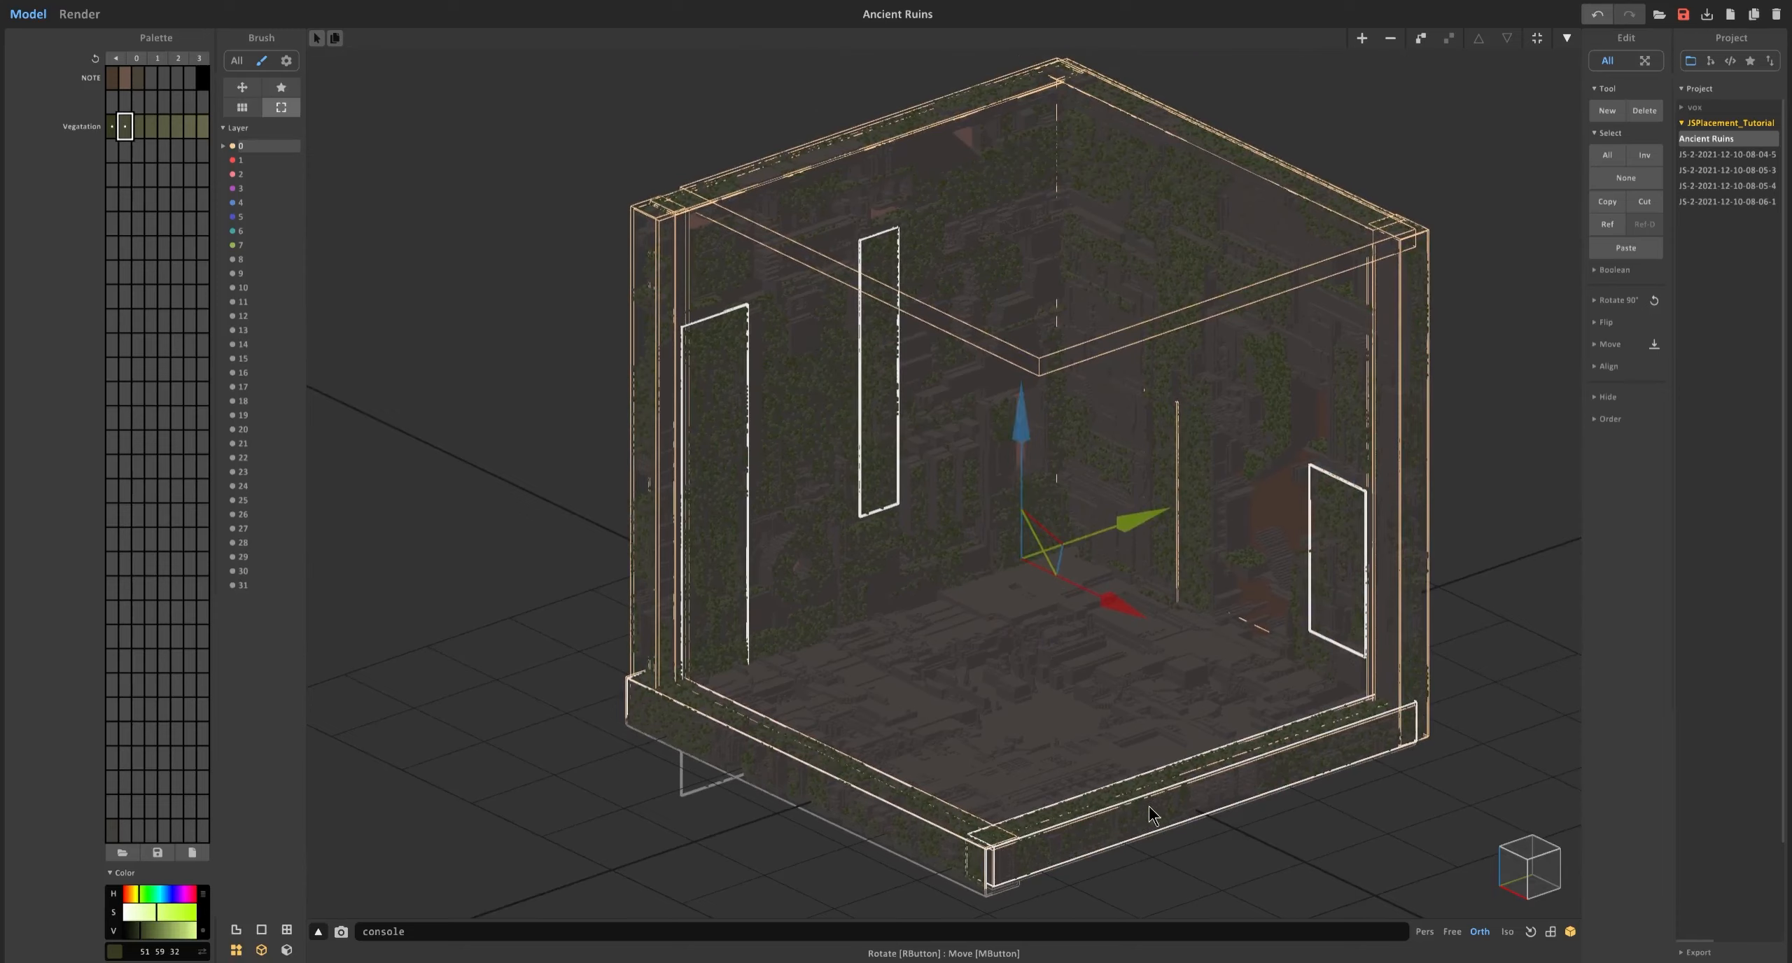
pyautogui.moveTo(1024, 436); pyautogui.dragTo(1055, 210)
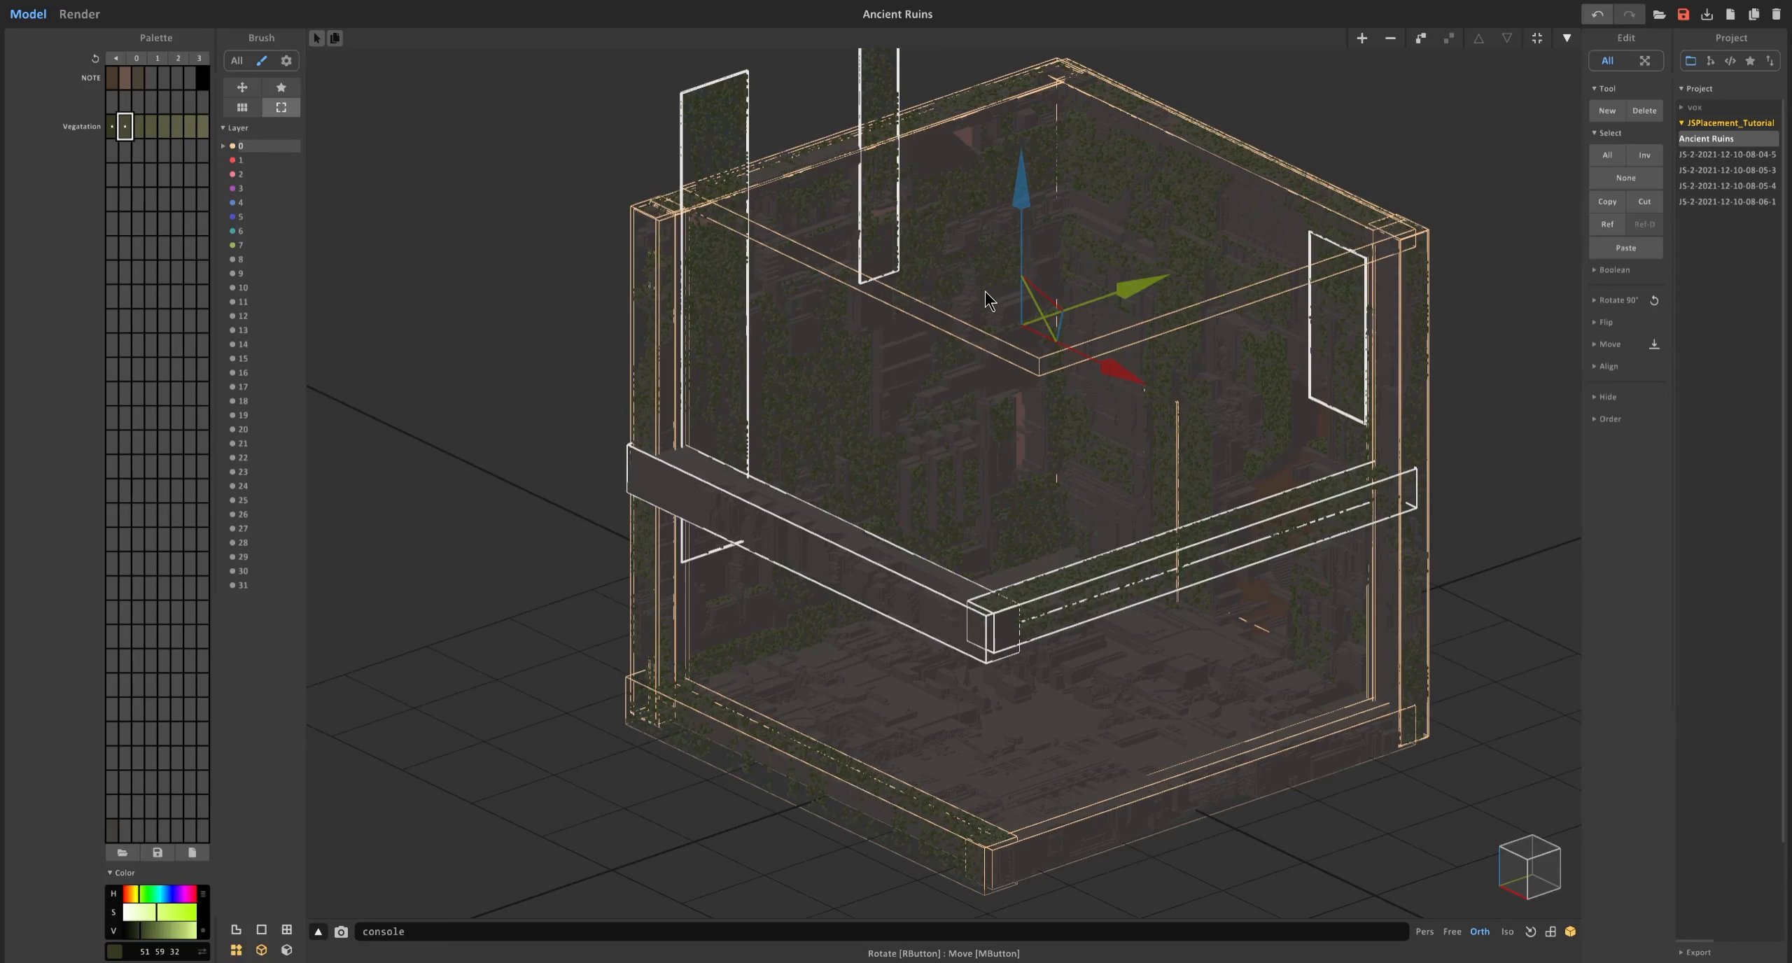
pyautogui.hotkey('ctrl', 'z')
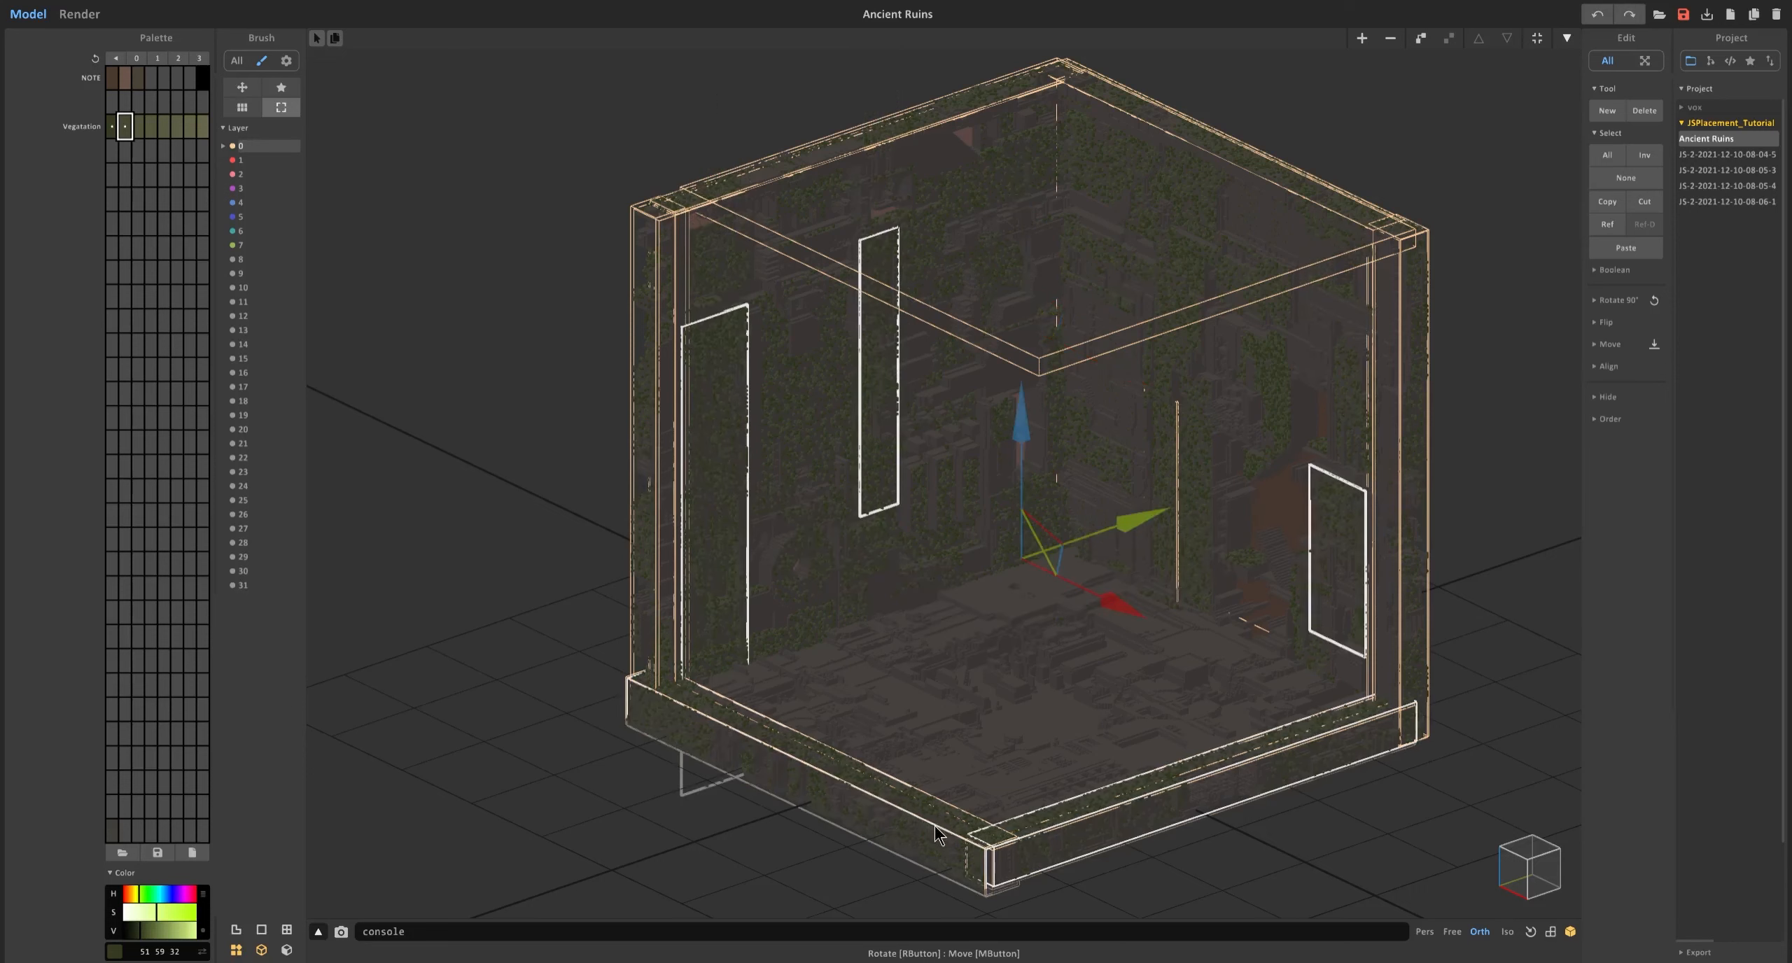
# Assign the two vegetation strips along the front edges of the base to layer 7.
pyautogui.click(915, 832)
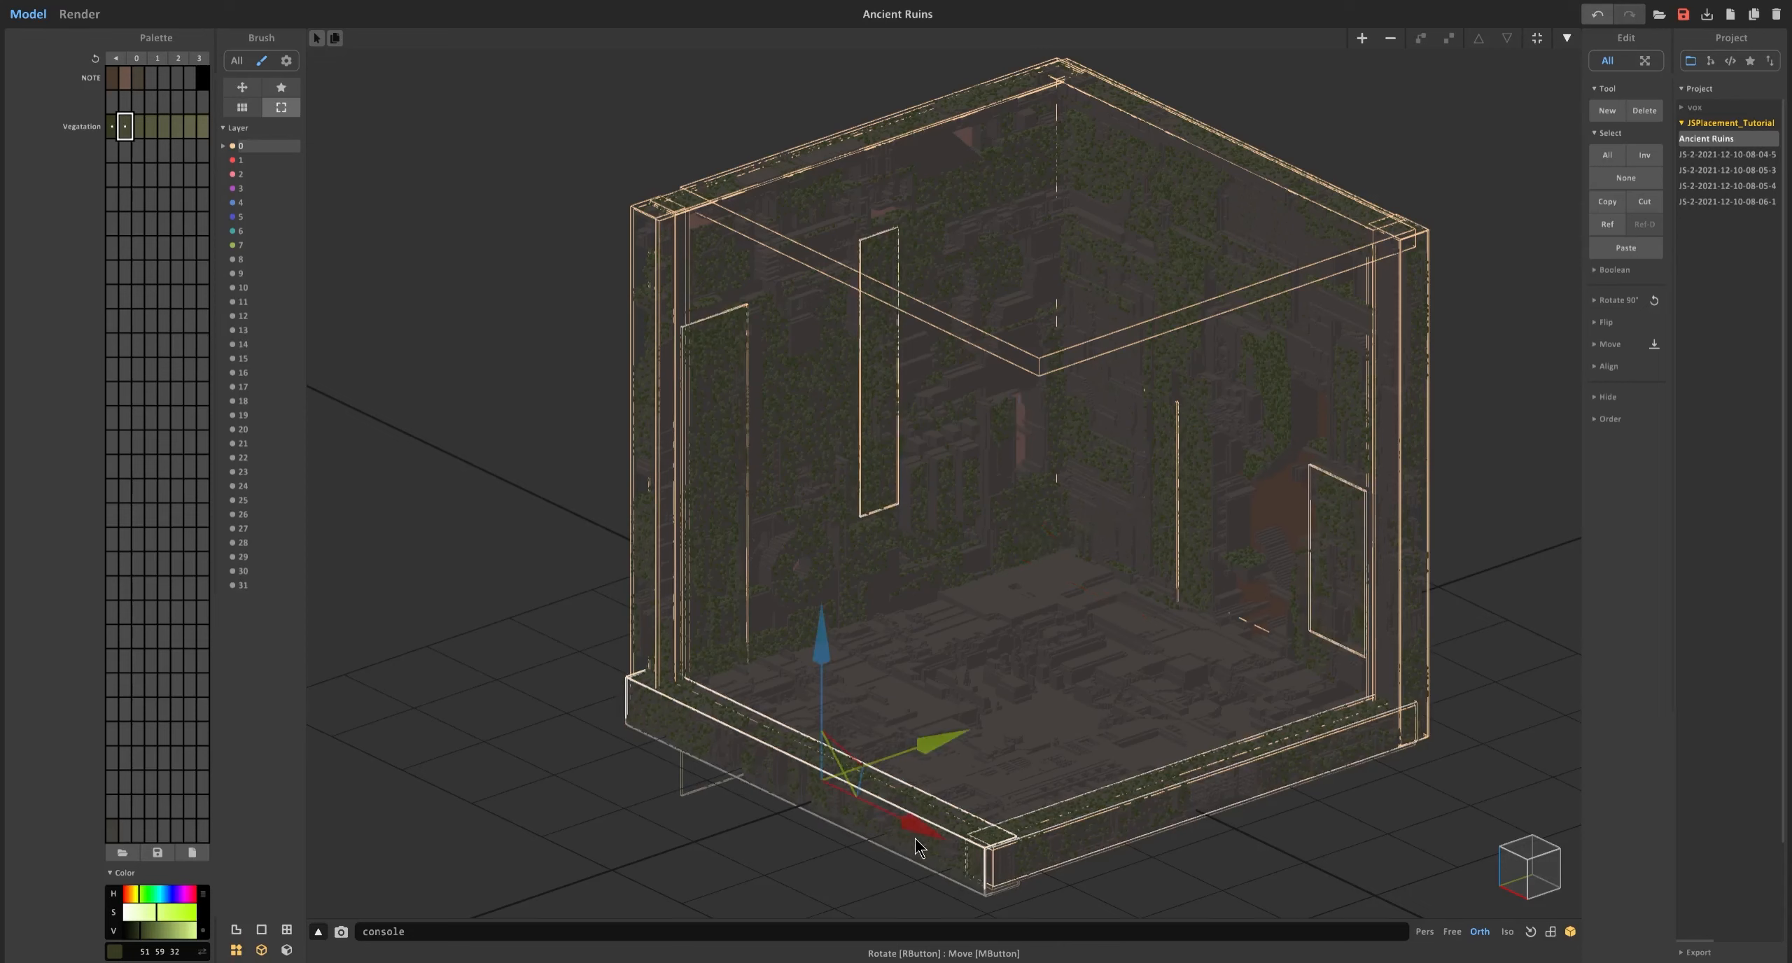
pyautogui.moveTo(823, 725); pyautogui.dragTo(837, 661)
pyautogui.hotkey('ctrl', 'z')
pyautogui.moveTo(878, 676); pyautogui.dragTo(843, 525, button='middle')
pyautogui.scroll(2, 842, 441)
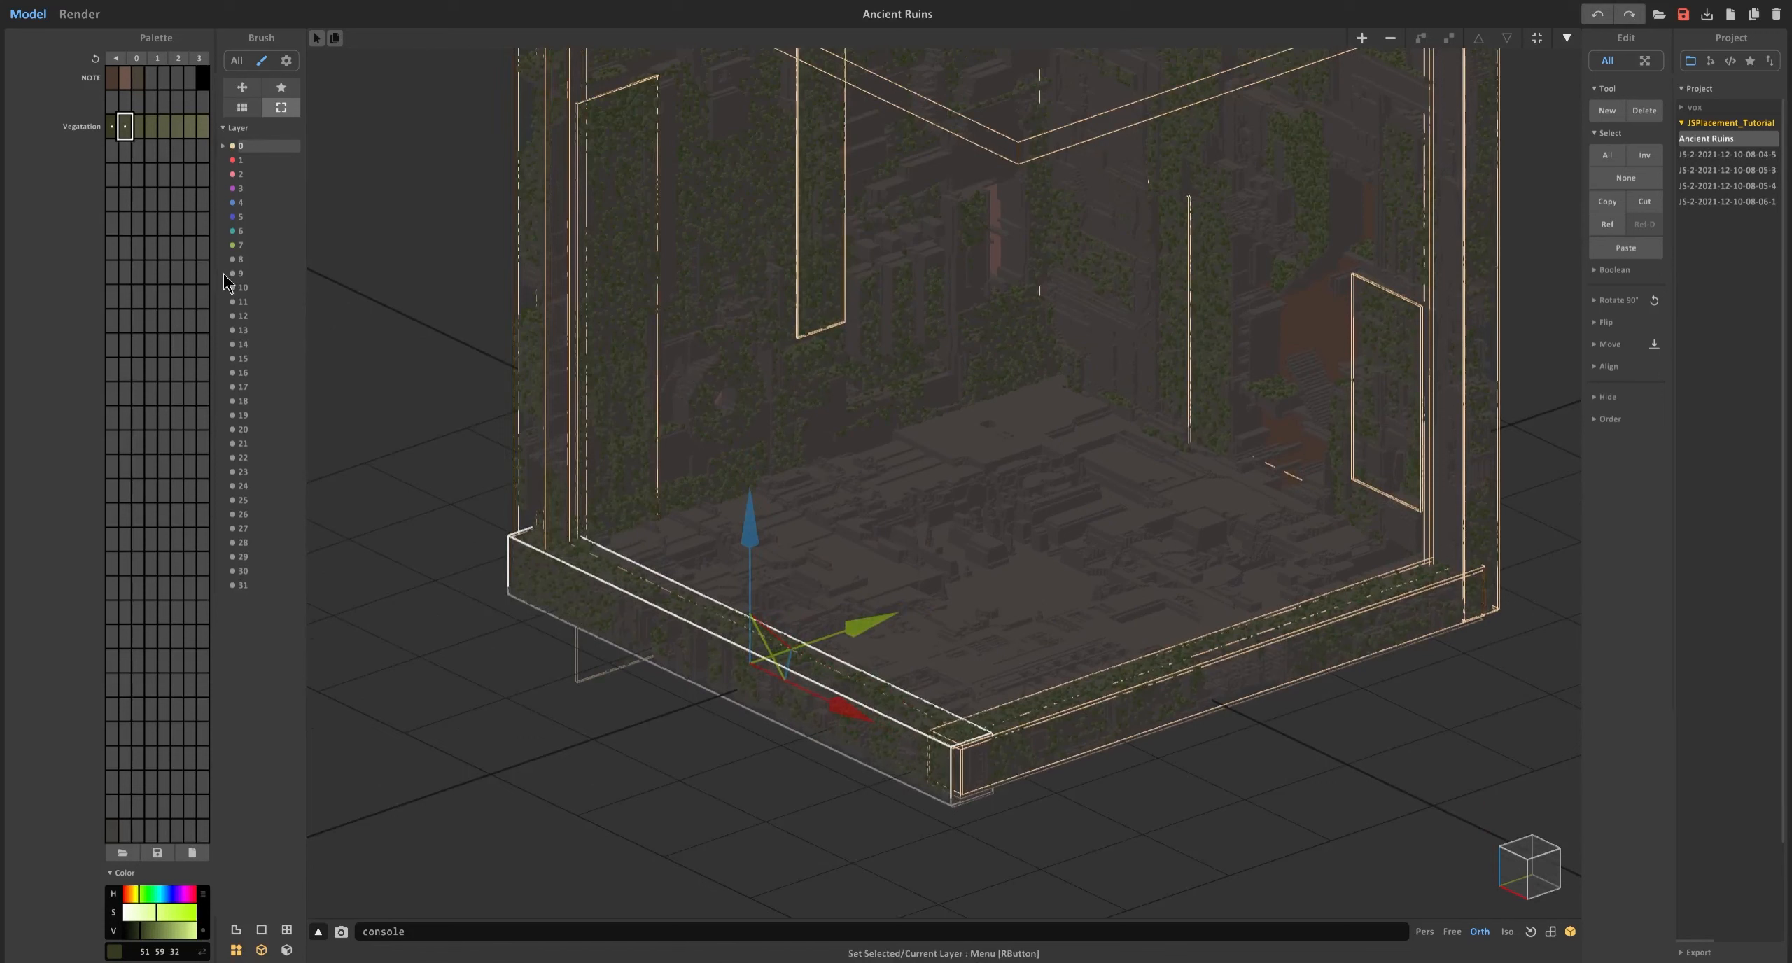
pyautogui.click(224, 246)
pyautogui.click(1055, 703)
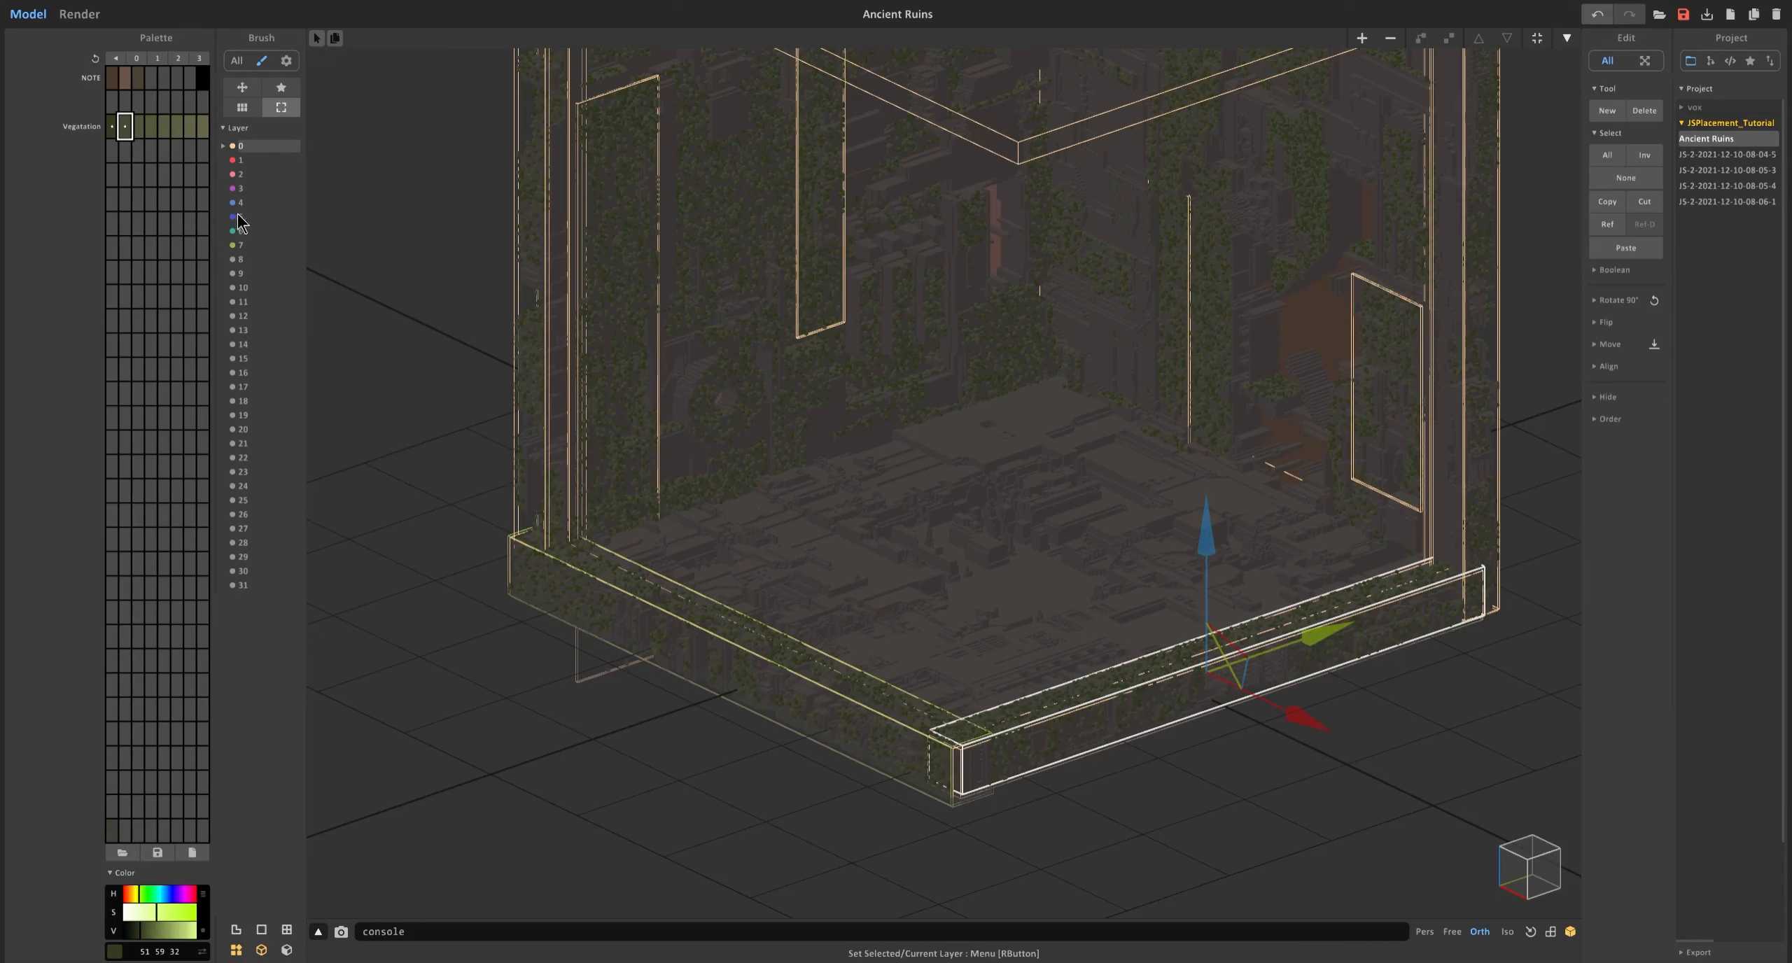
pyautogui.click(223, 247)
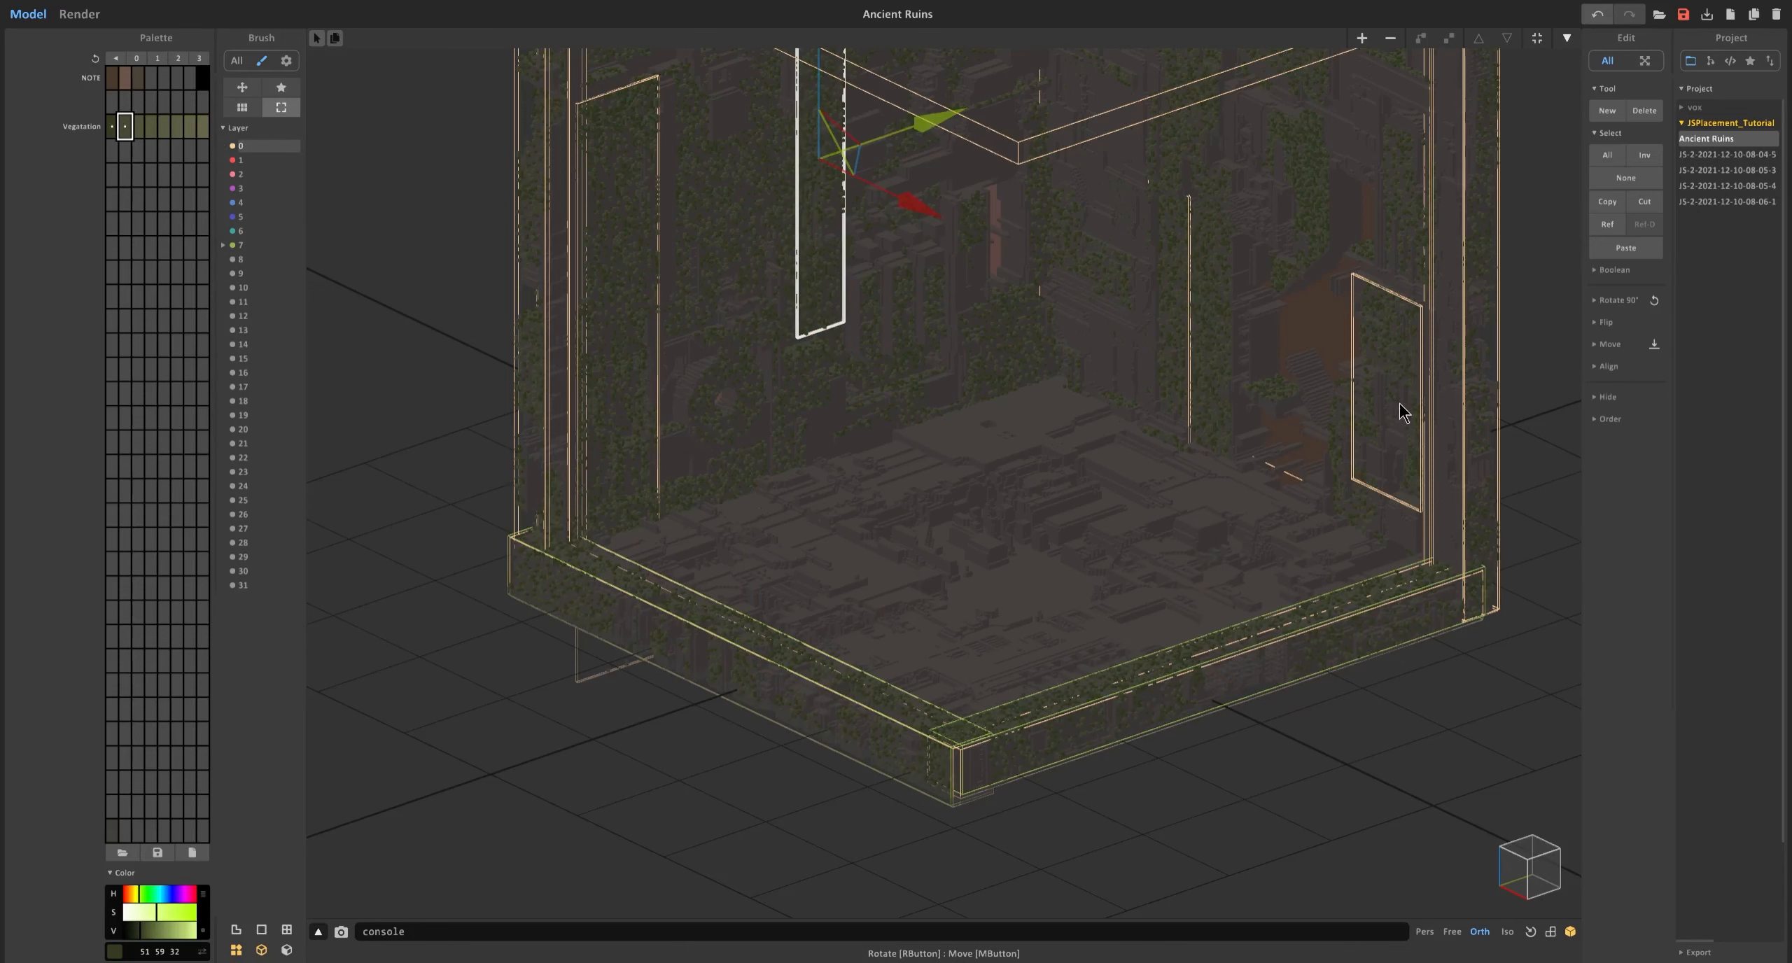
# Assign the rectangular panel beside the broken opening and the vertical strip on the opposite outer edge to layer 7.
pyautogui.click(1401, 407)
pyautogui.click(221, 248)
pyautogui.click(540, 270)
pyautogui.click(233, 246)
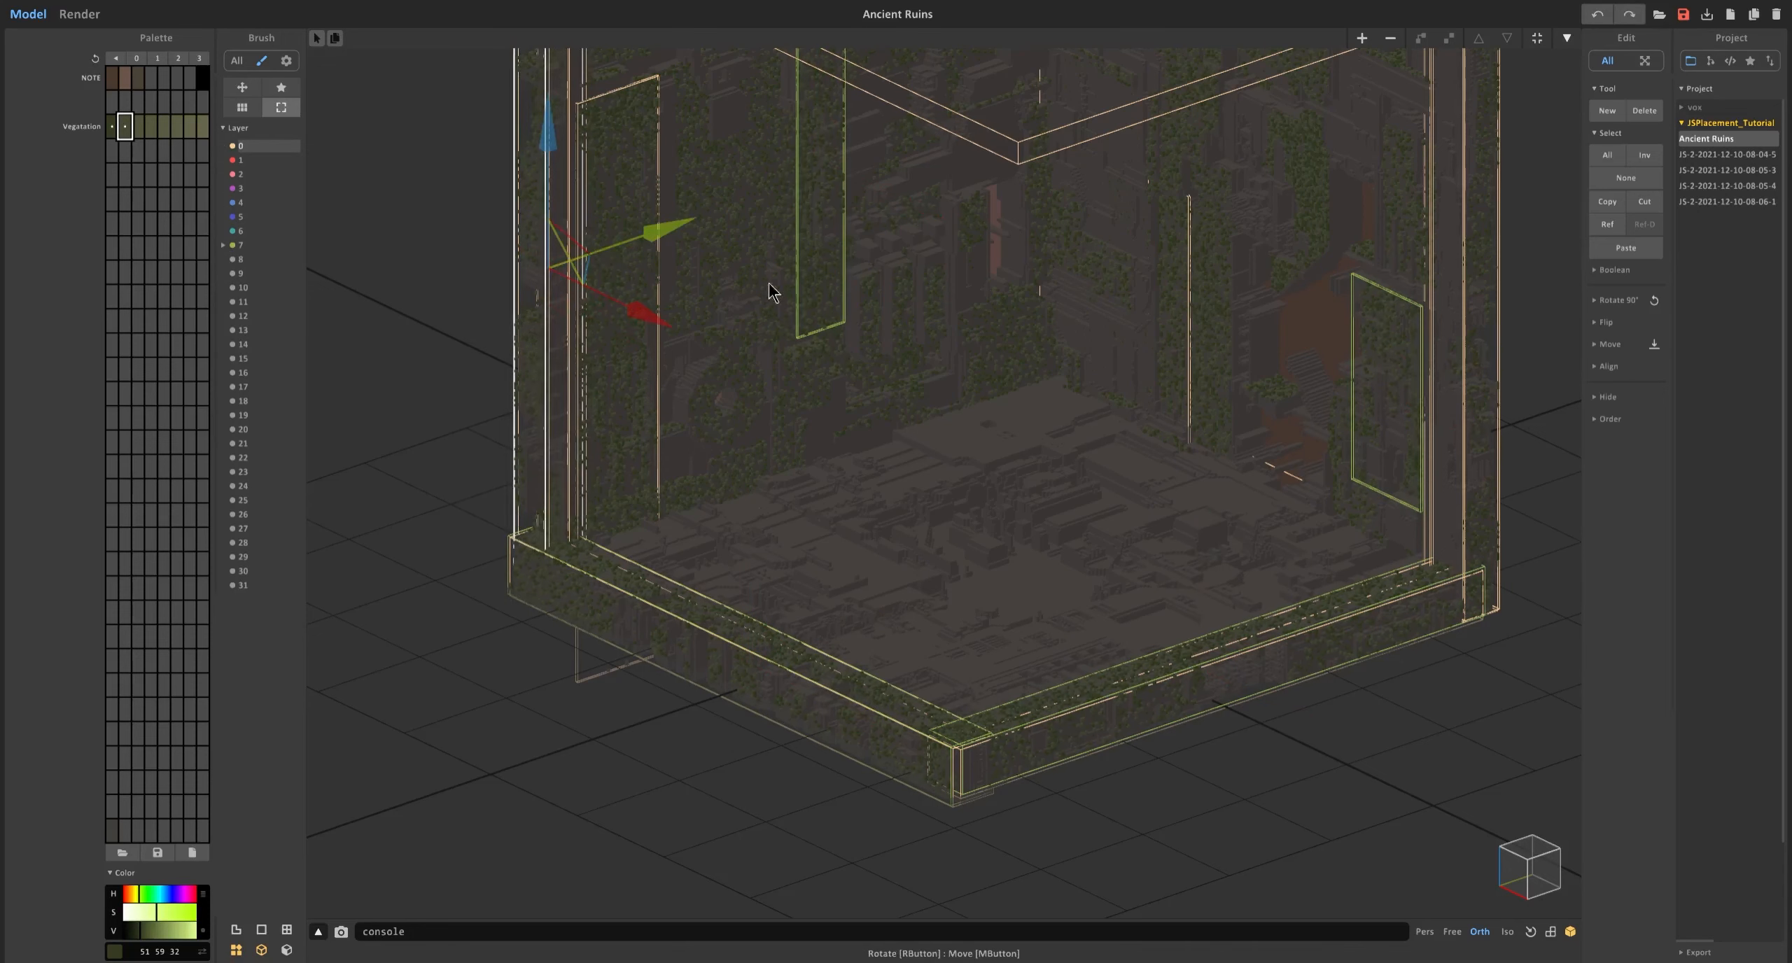
# Assign the vegetation model spanning the top of the enclosure to layer 7.
pyautogui.moveTo(772, 287); pyautogui.dragTo(639, 428, button='middle')
pyautogui.click(1379, 489)
pyautogui.moveTo(1190, 126); pyautogui.dragTo(1261, 295, button='middle')
pyautogui.click(1243, 232)
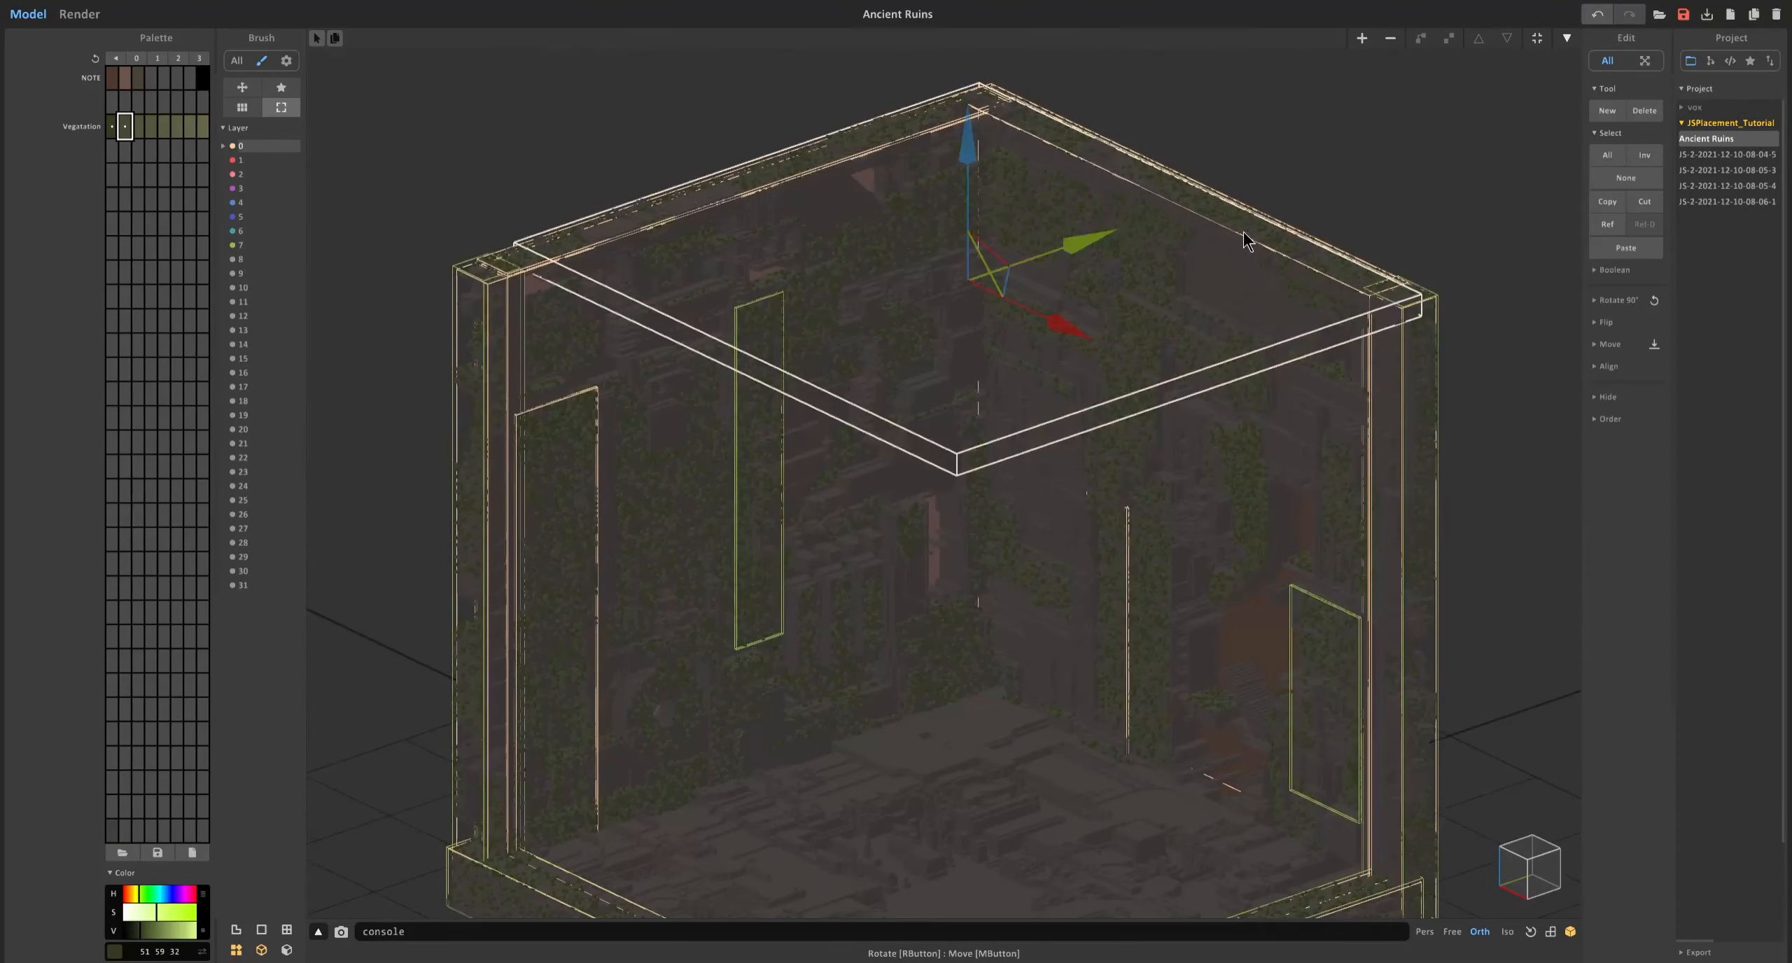
pyautogui.click(238, 245)
# Assign the vegetation models covering the two back walls to layer 7 together and toggle the layer's visibility.
pyautogui.click(540, 308)
pyautogui.keyDown('shift'); pyautogui.click(1053, 592); pyautogui.keyUp('shift')
pyautogui.scroll(-3, 1053, 592)
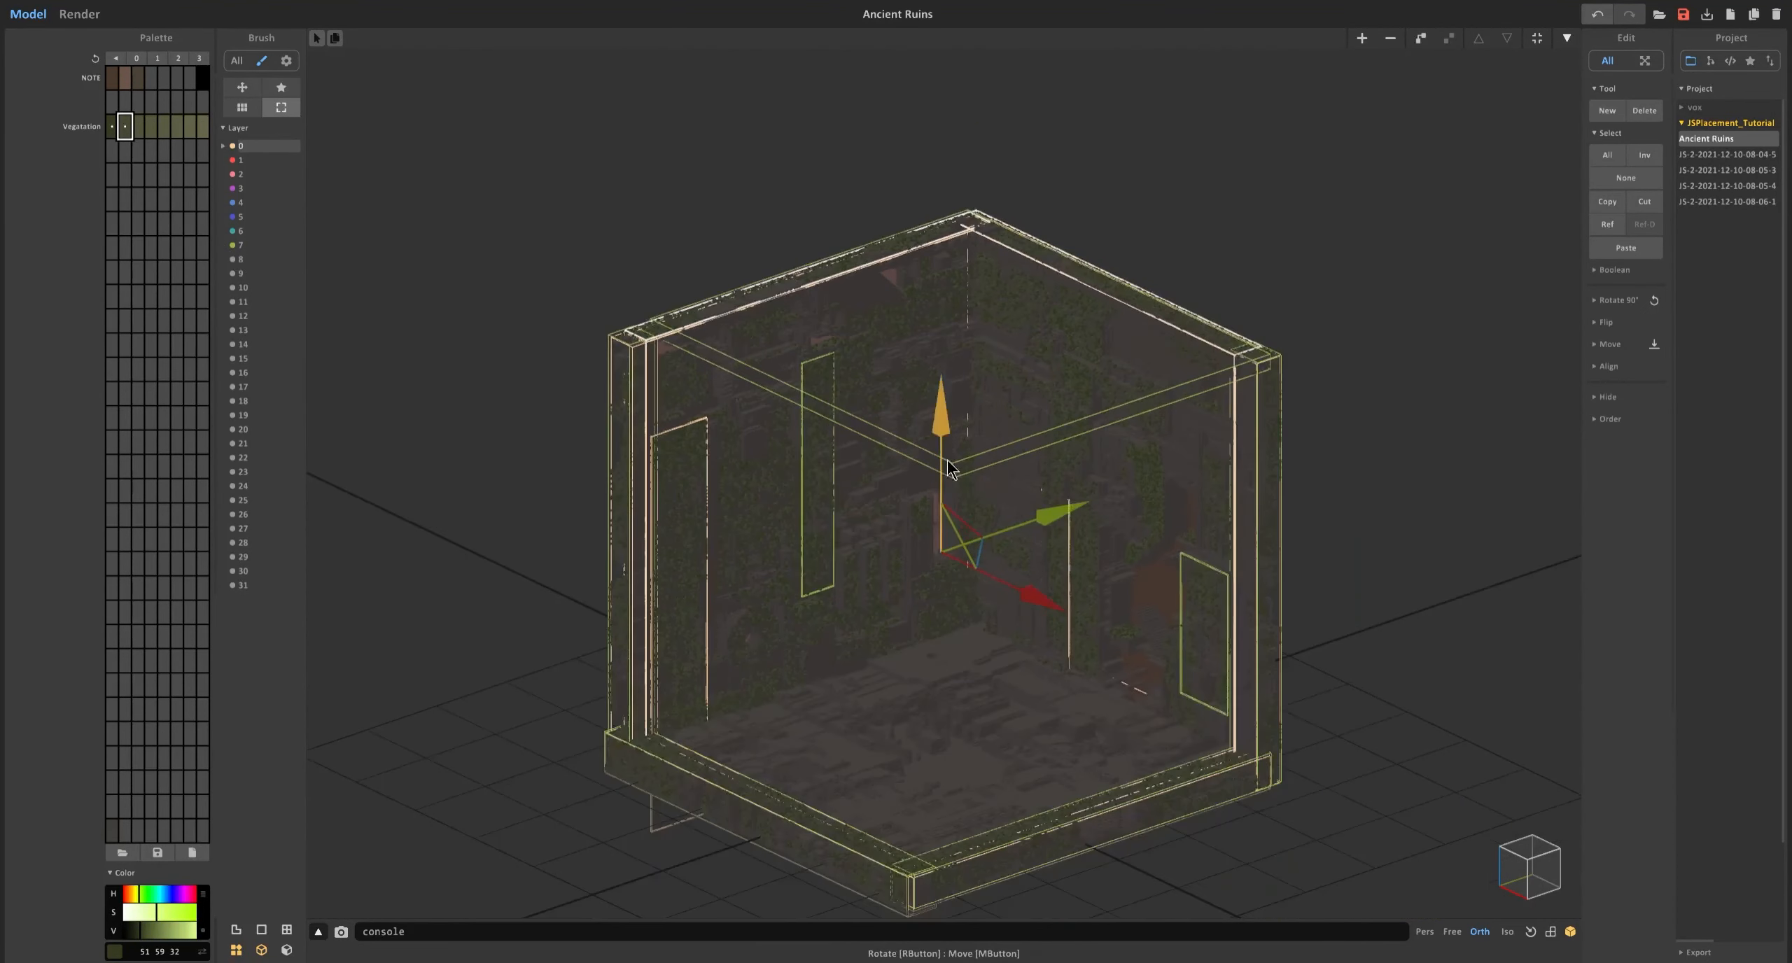
pyautogui.click(229, 247)
pyautogui.click(547, 680)
pyautogui.click(232, 245)
pyautogui.click(232, 245)
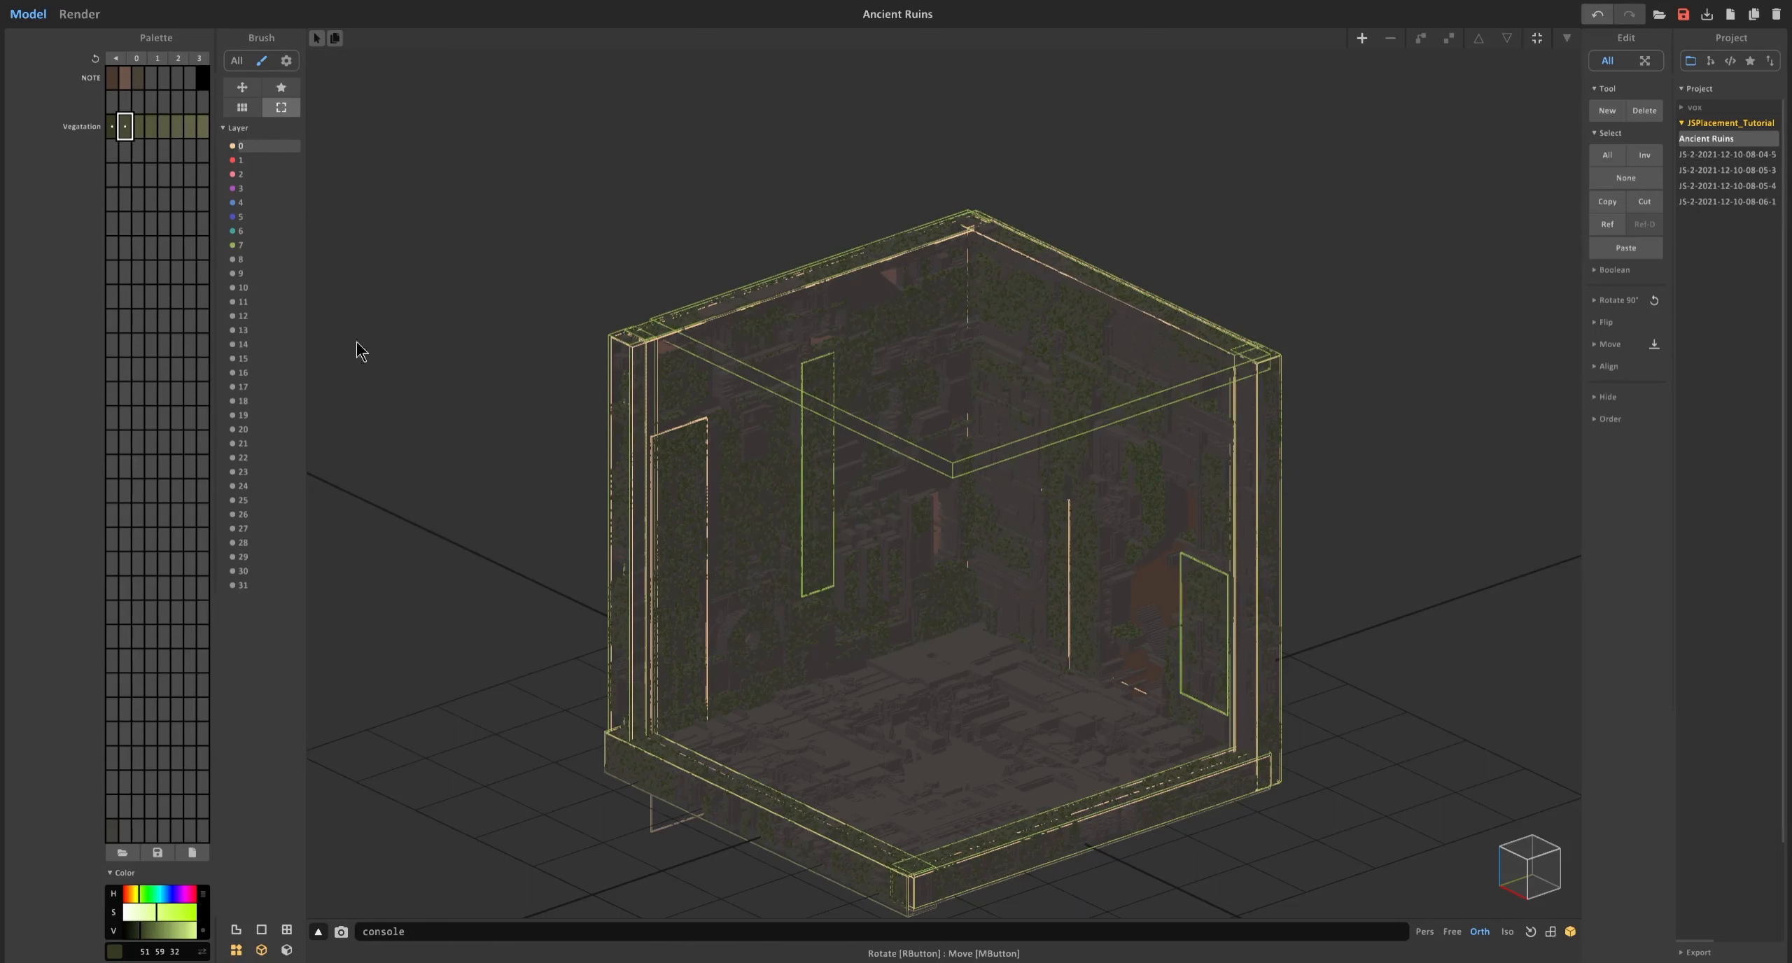
# Assign the tall rectangular vegetation panel near the left wall's outer edge to layer 7 and hide that layer.
pyautogui.click(679, 490)
pyautogui.click(221, 248)
pyautogui.click(424, 492)
pyautogui.click(749, 527)
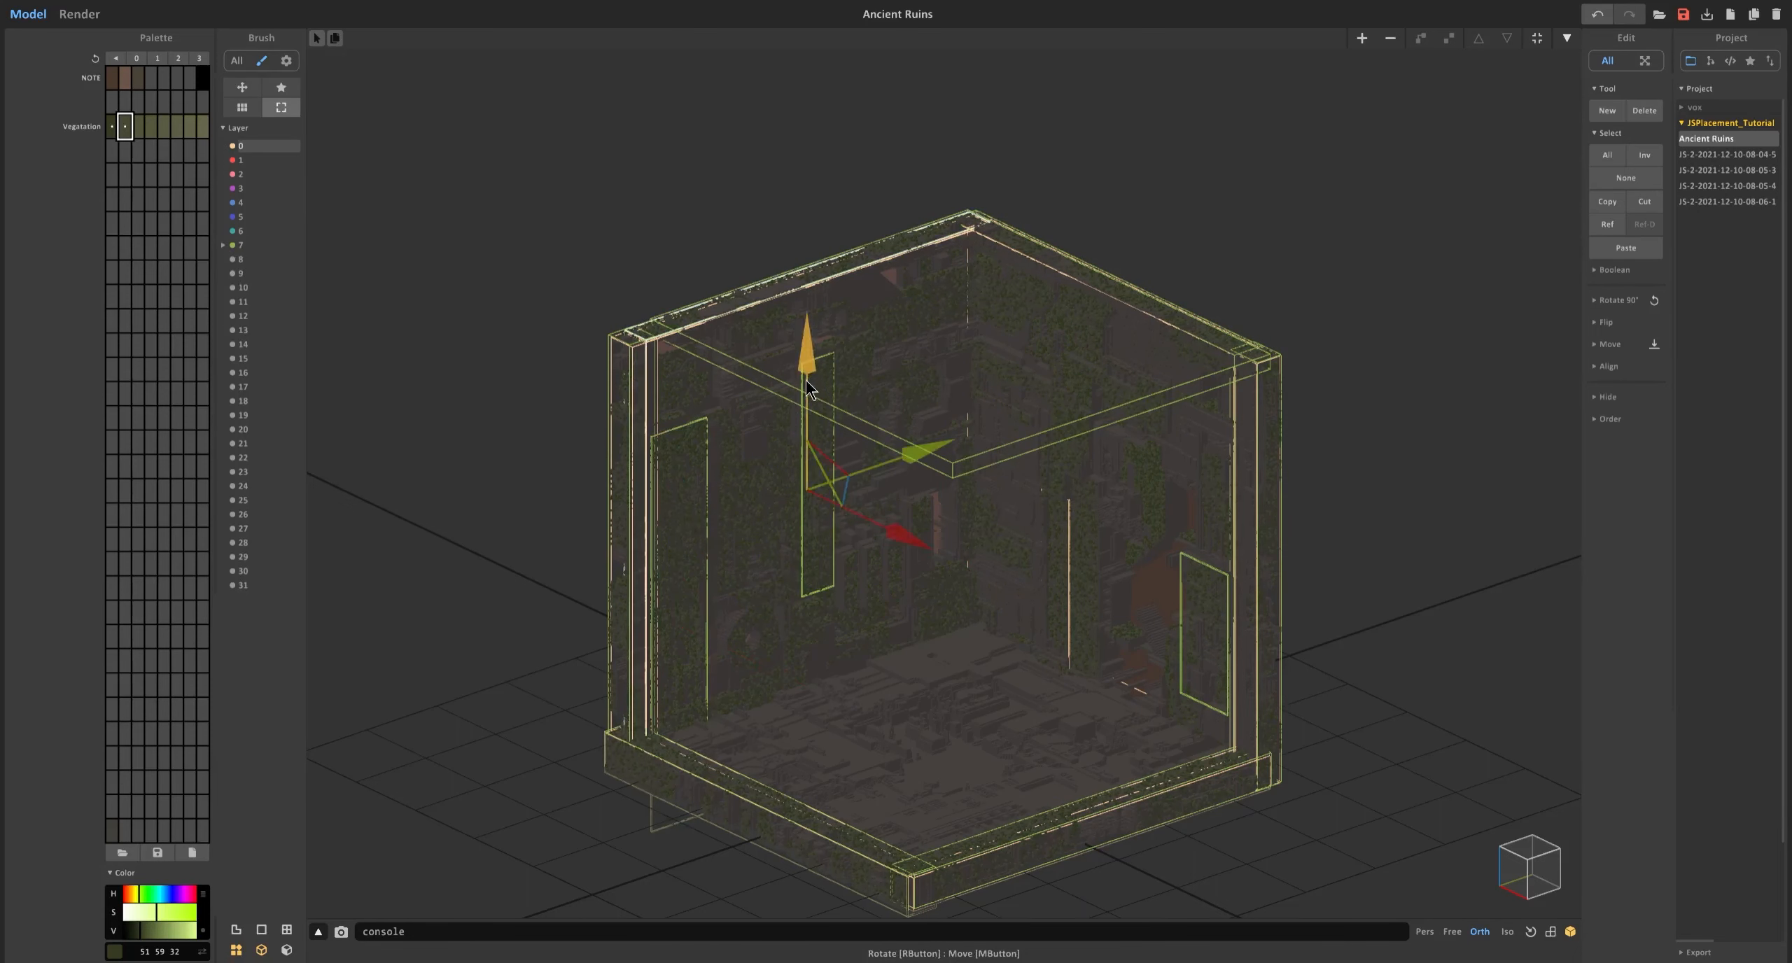
pyautogui.click(241, 246)
pyautogui.click(232, 245)
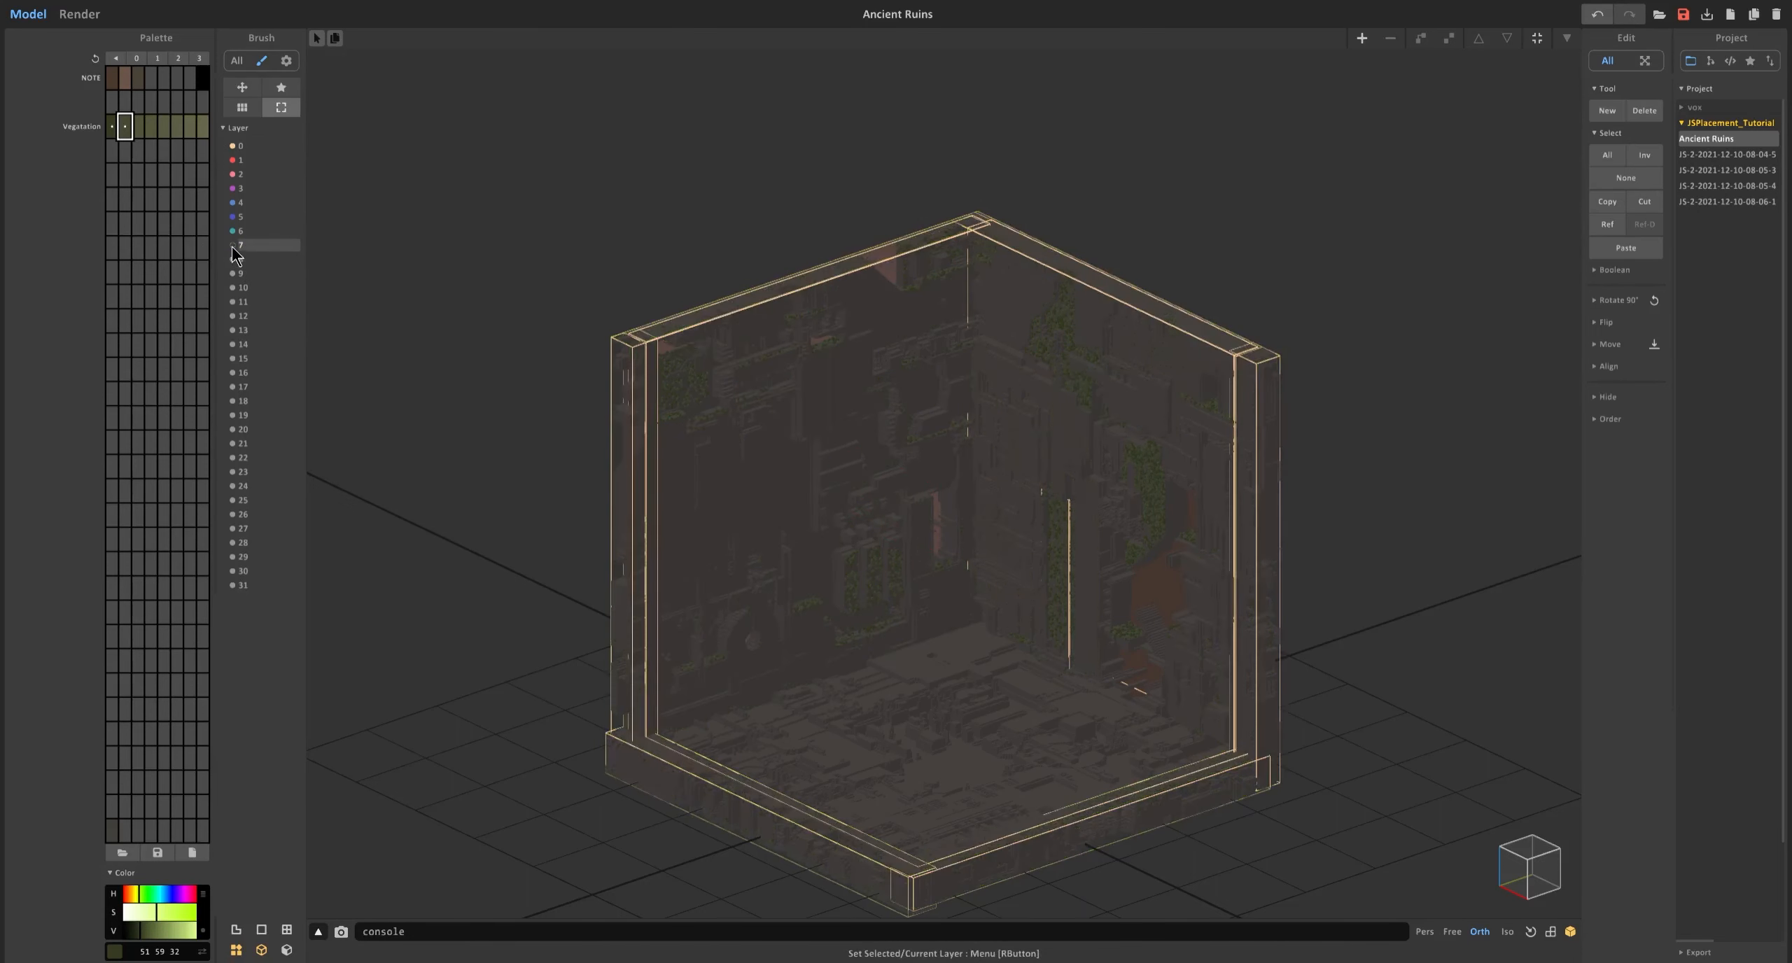
# Try raising the leftover vegetation models of both back walls together and undo the move.
pyautogui.doubleClick(700, 384)
pyautogui.hotkey('ctrl', 'z')
pyautogui.keyDown('shift'); pyautogui.click(1052, 344); pyautogui.keyUp('shift')
pyautogui.moveTo(945, 420); pyautogui.dragTo(946, 368)
pyautogui.hotkey('ctrl', 'z')
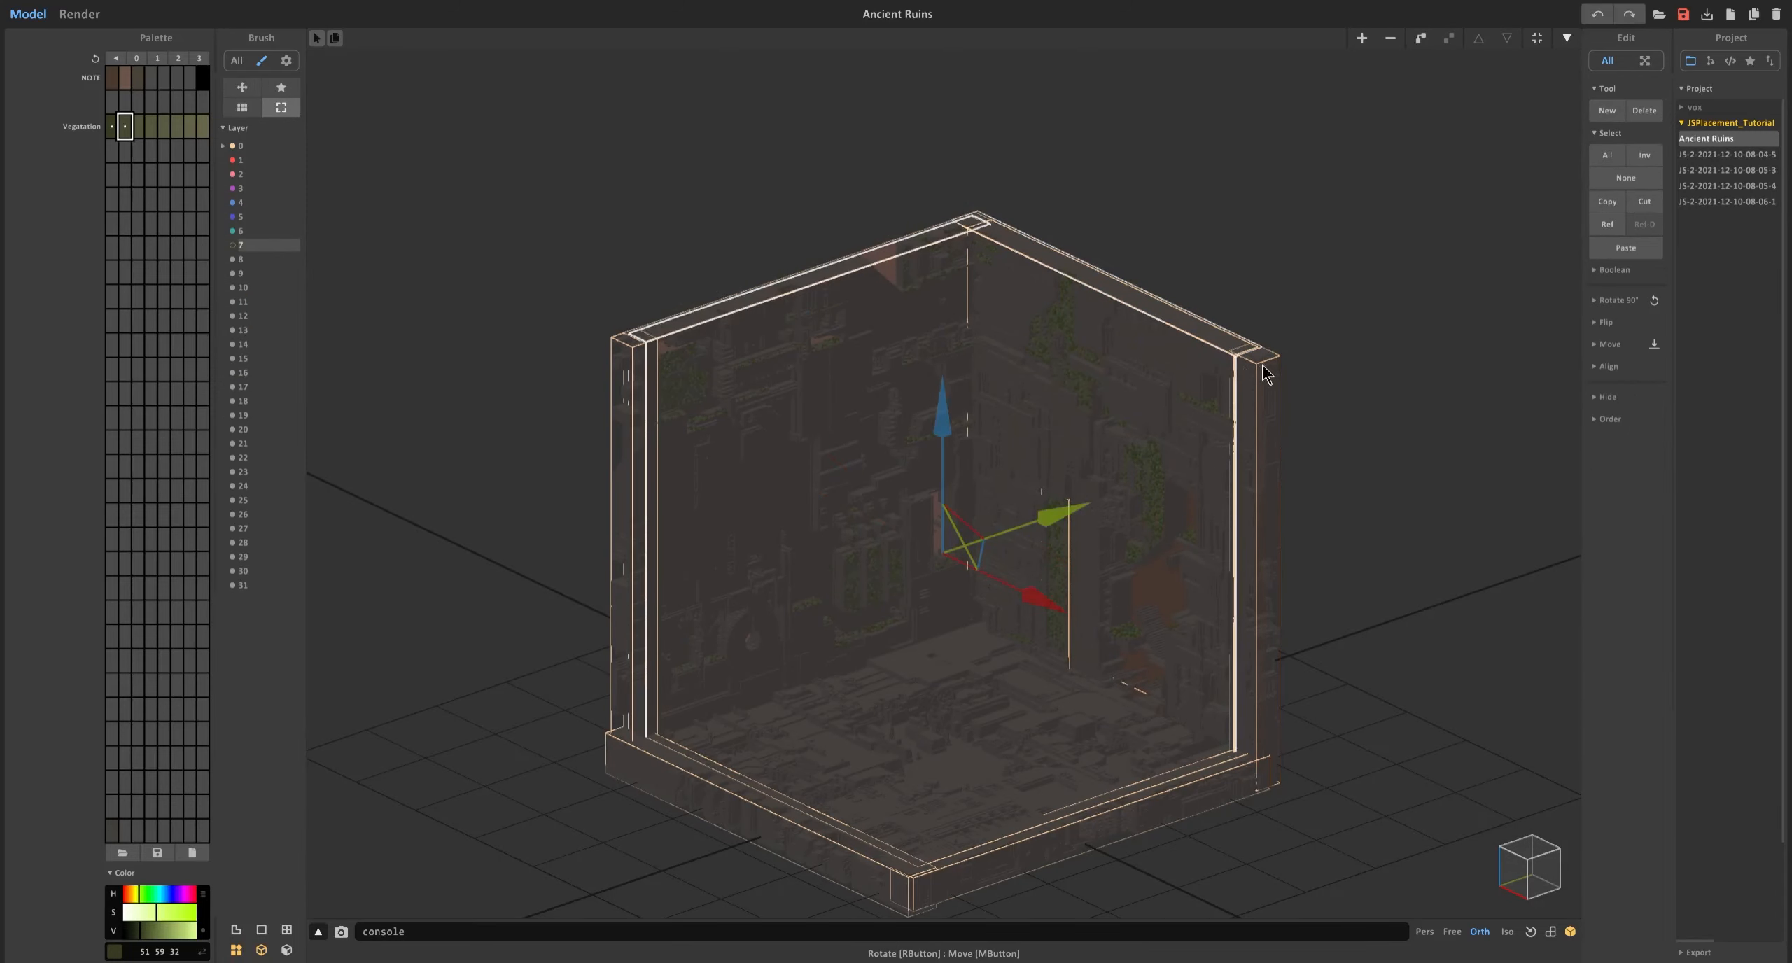
# Toggle layer 7 and open the left wall's leftover vegetation model to inspect its voxels before returning to the world view.
pyautogui.click(718, 395)
pyautogui.click(232, 246)
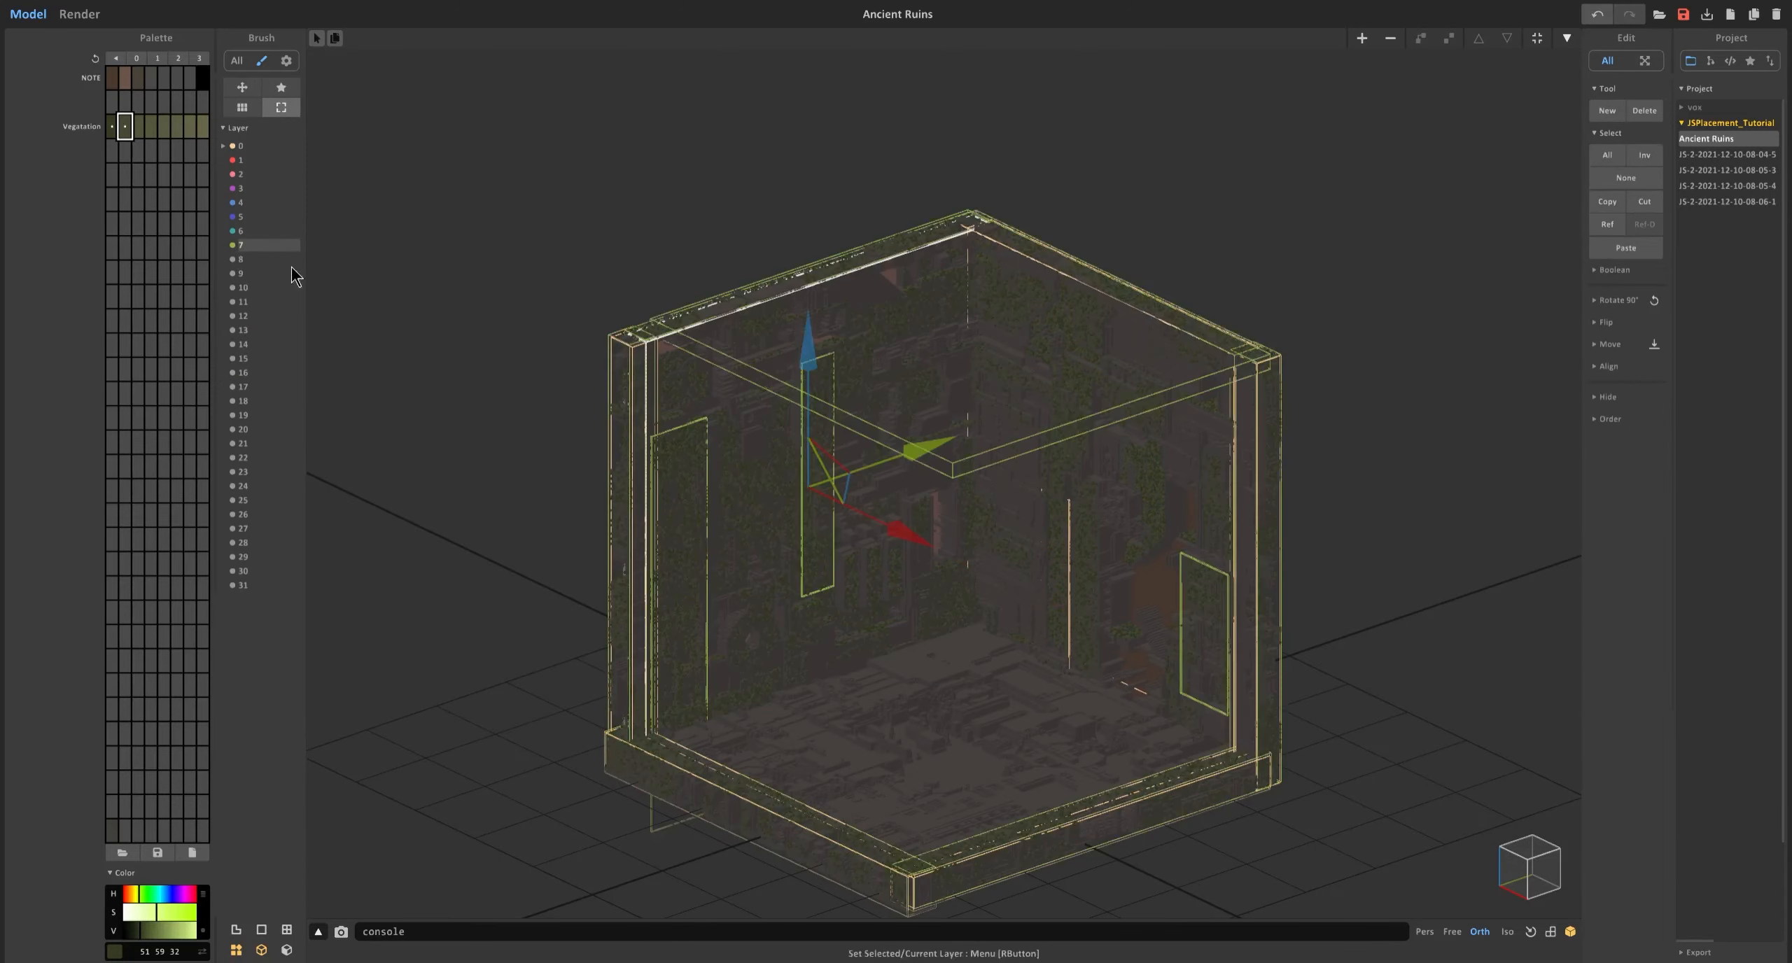
pyautogui.click(229, 245)
pyautogui.doubleClick(687, 388)
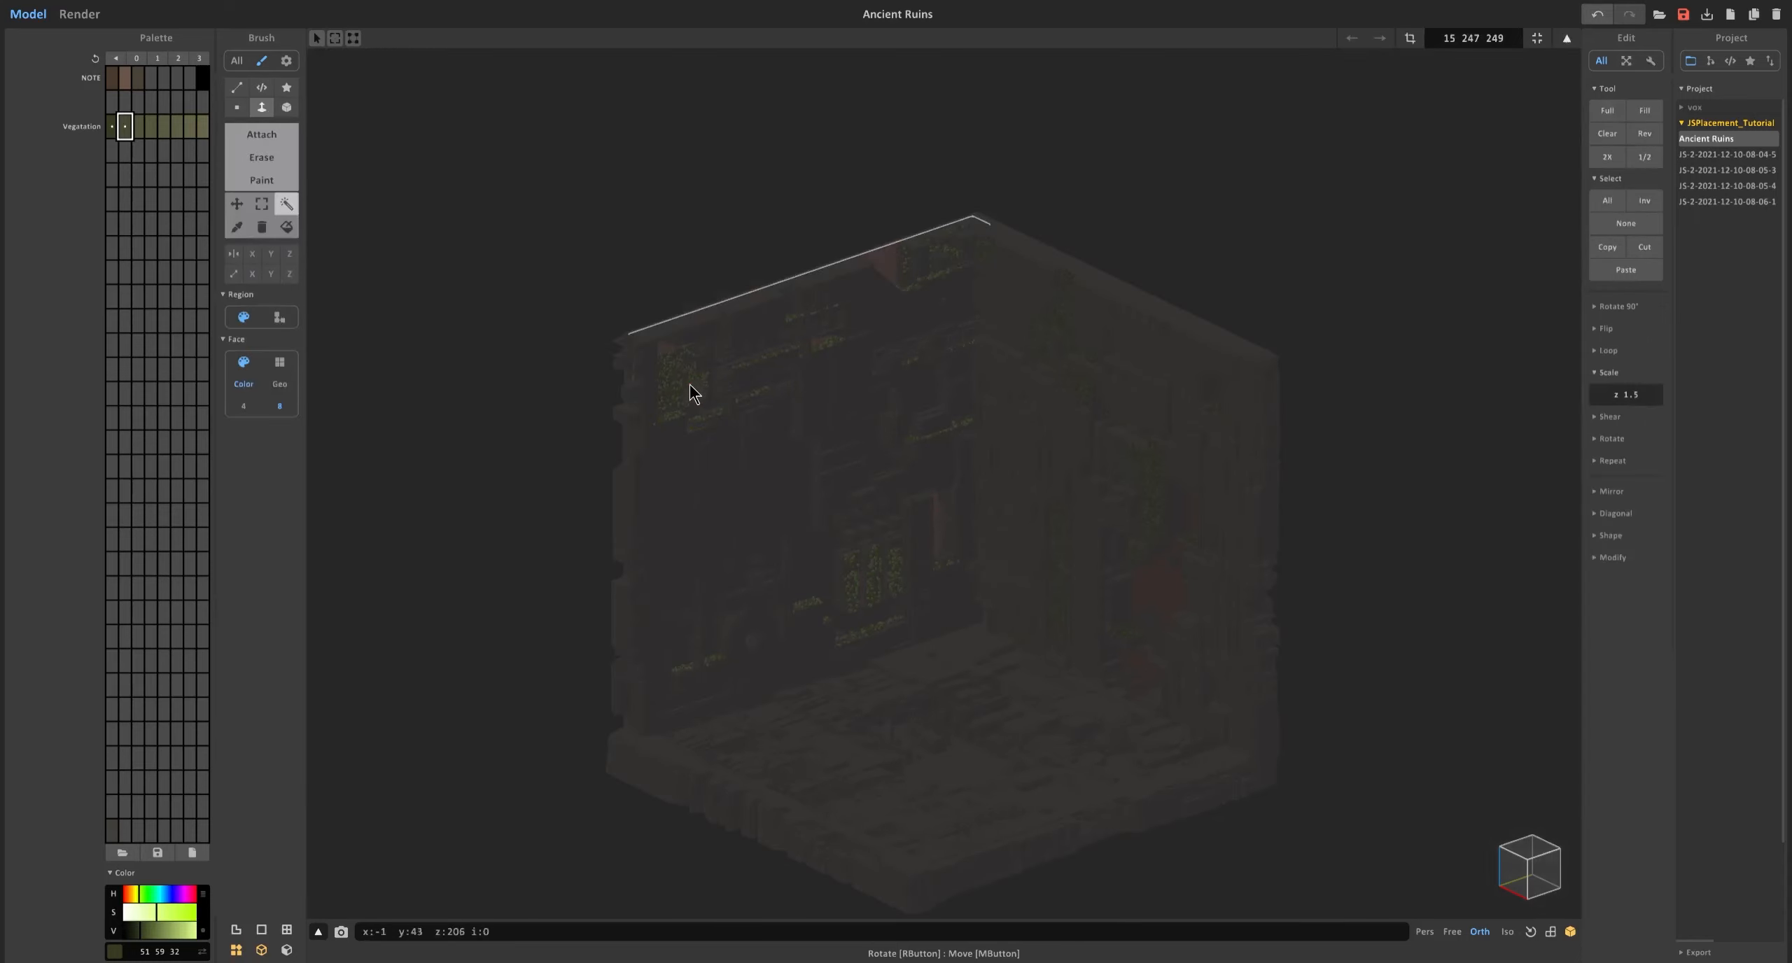
pyautogui.press('Tab')
# Inspect the right wall's leftover vegetation model in edit mode and assign it to layer 7.
pyautogui.click(231, 245)
pyautogui.click(219, 246)
pyautogui.doubleClick(1059, 416)
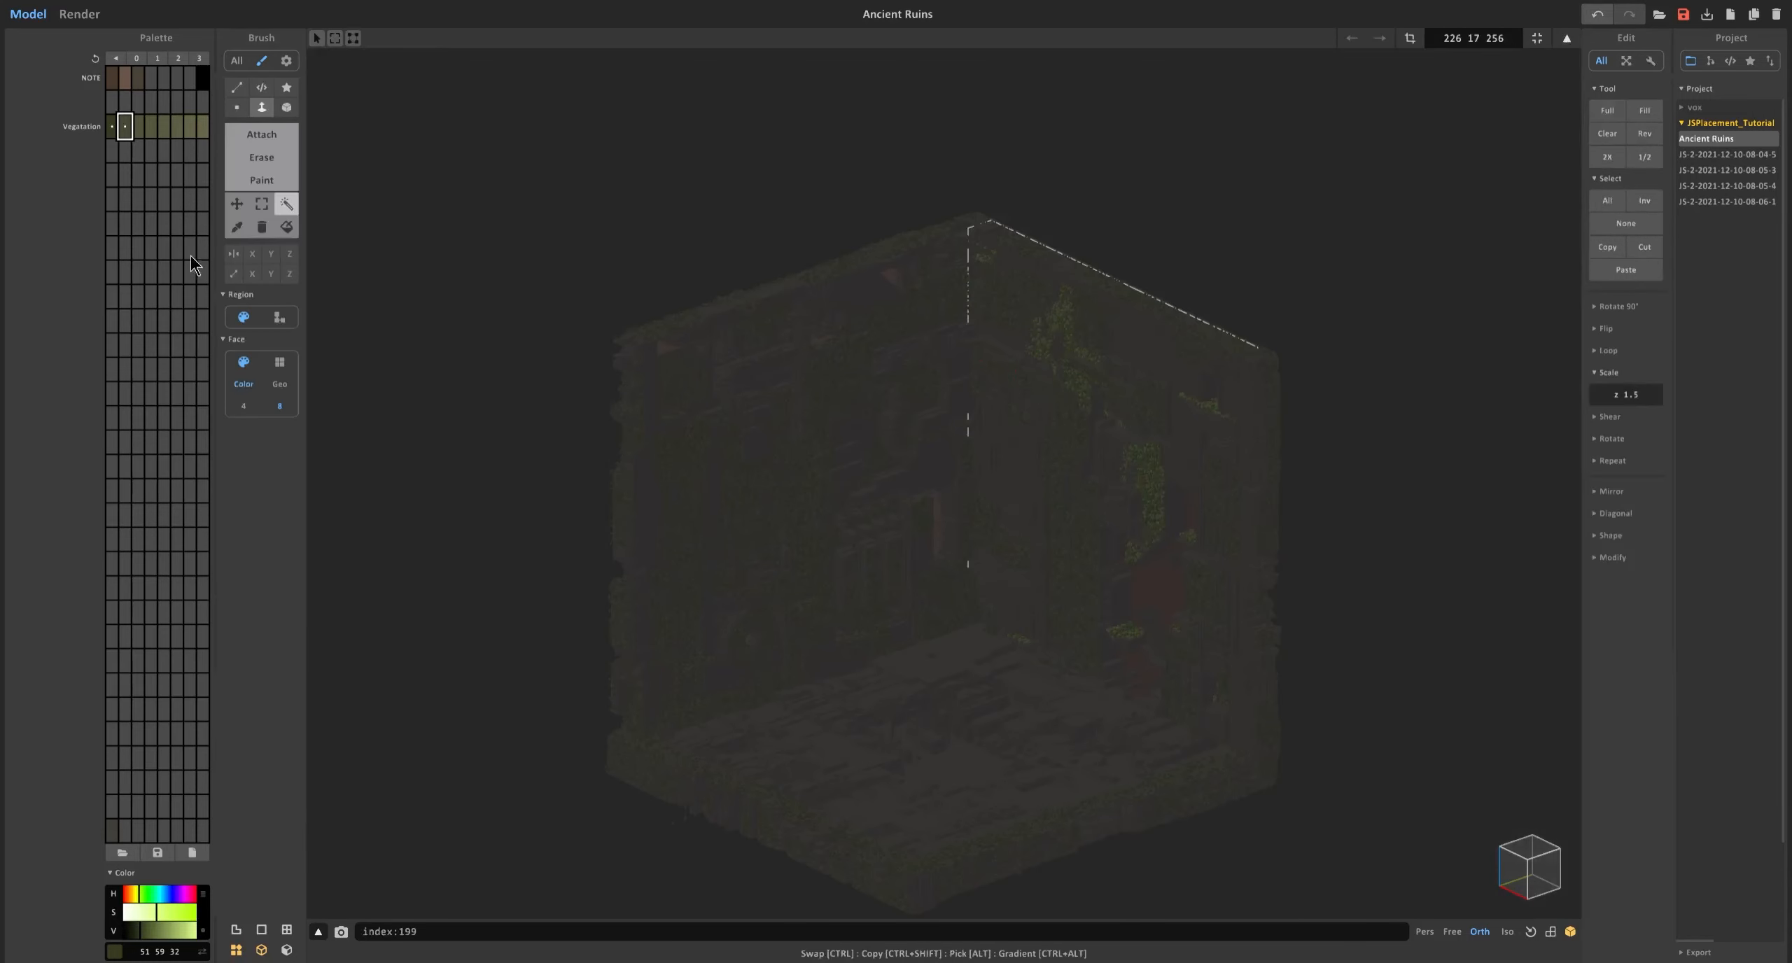
pyautogui.press('Tab')
pyautogui.click(224, 248)
pyautogui.click(1071, 522)
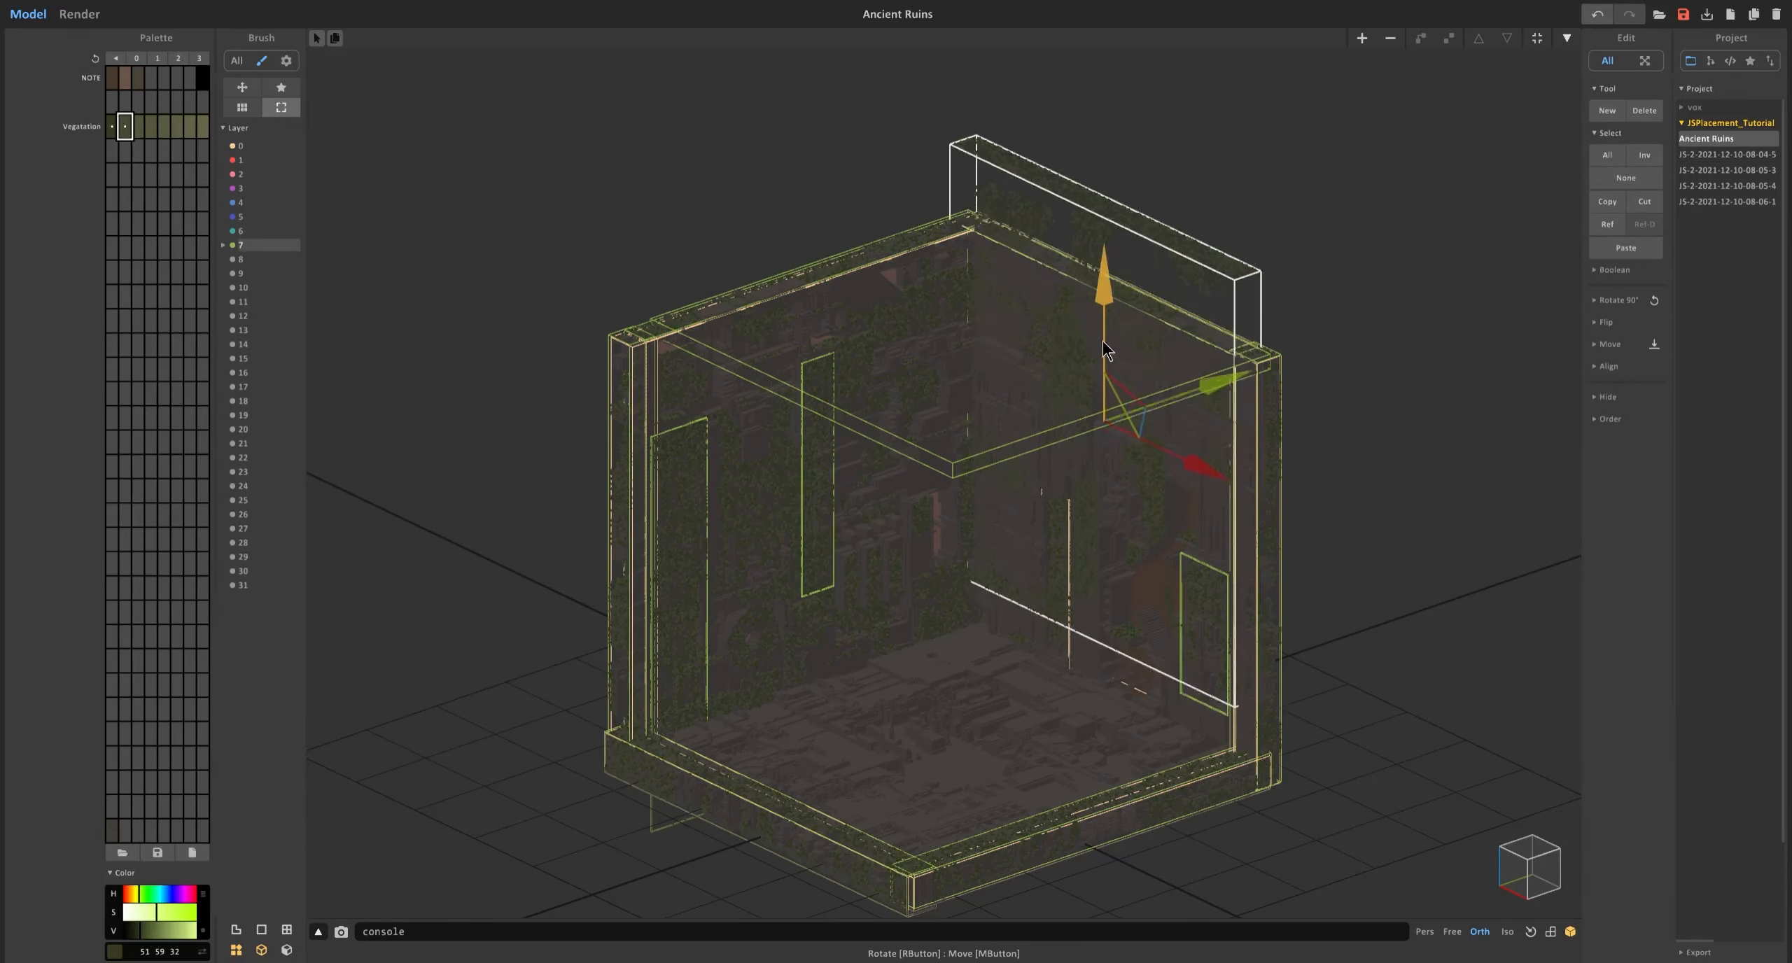
pyautogui.click(234, 246)
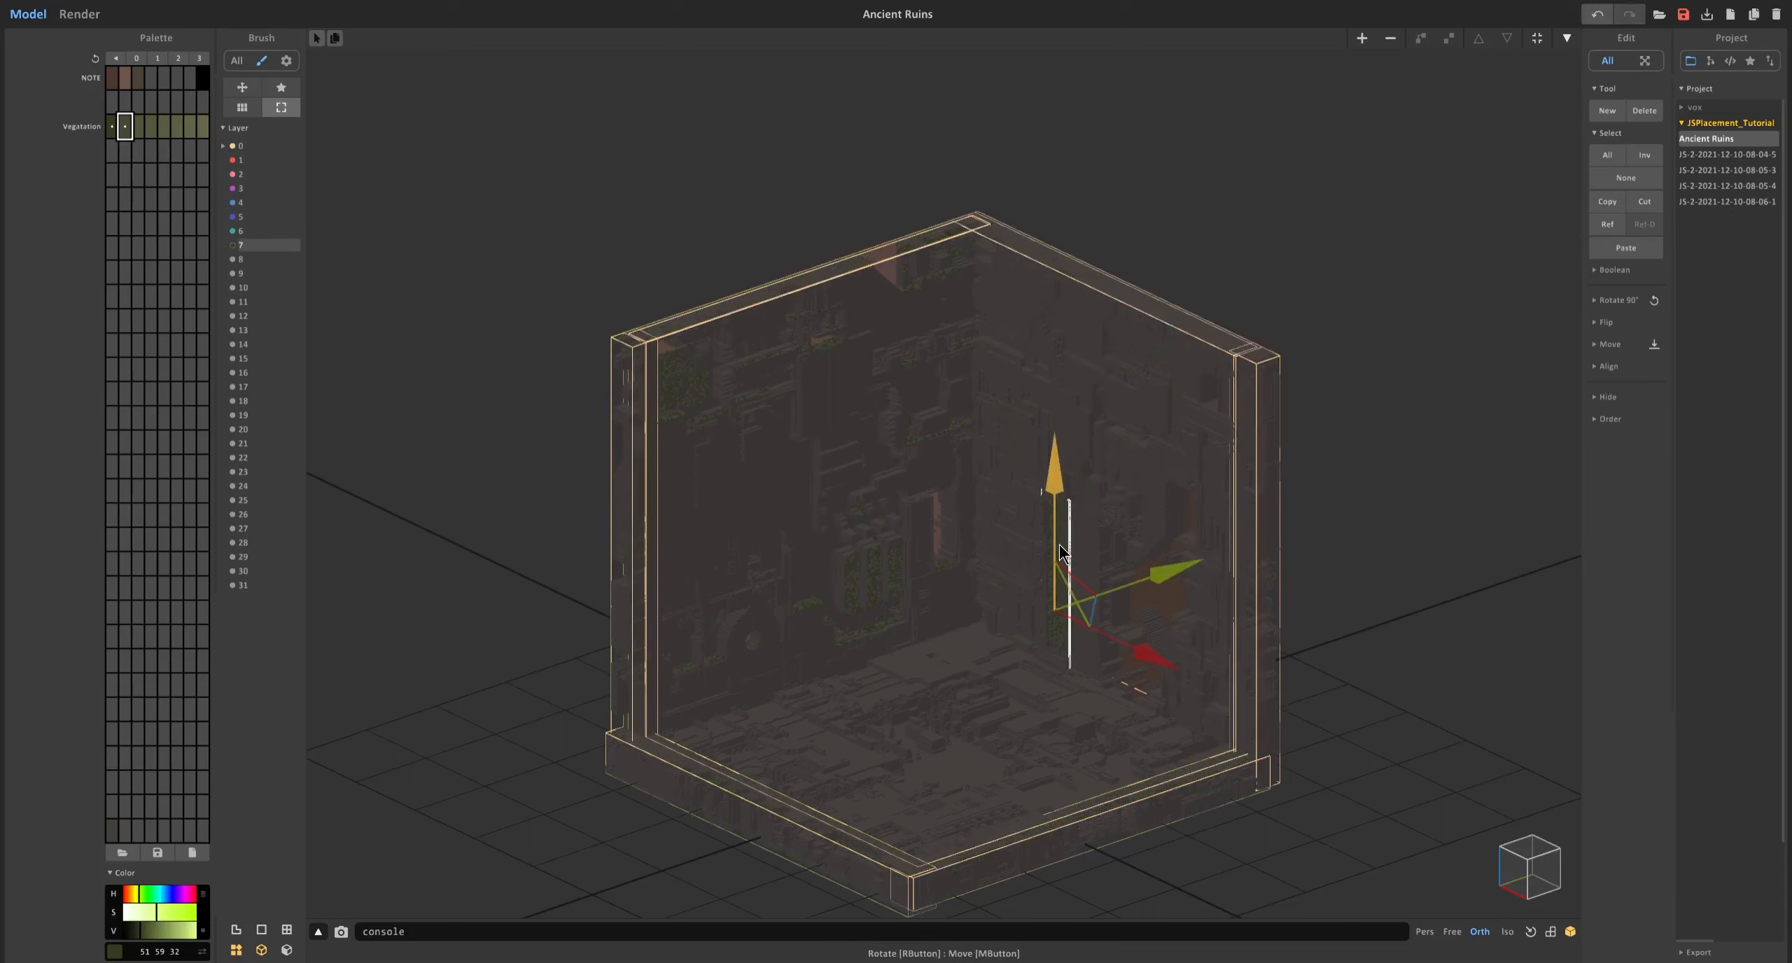
# Assign the thin vertical vegetation strip on the right wall and the left wall's leftover vegetation to layer 7.
pyautogui.click(233, 246)
pyautogui.click(233, 246)
pyautogui.click(876, 578)
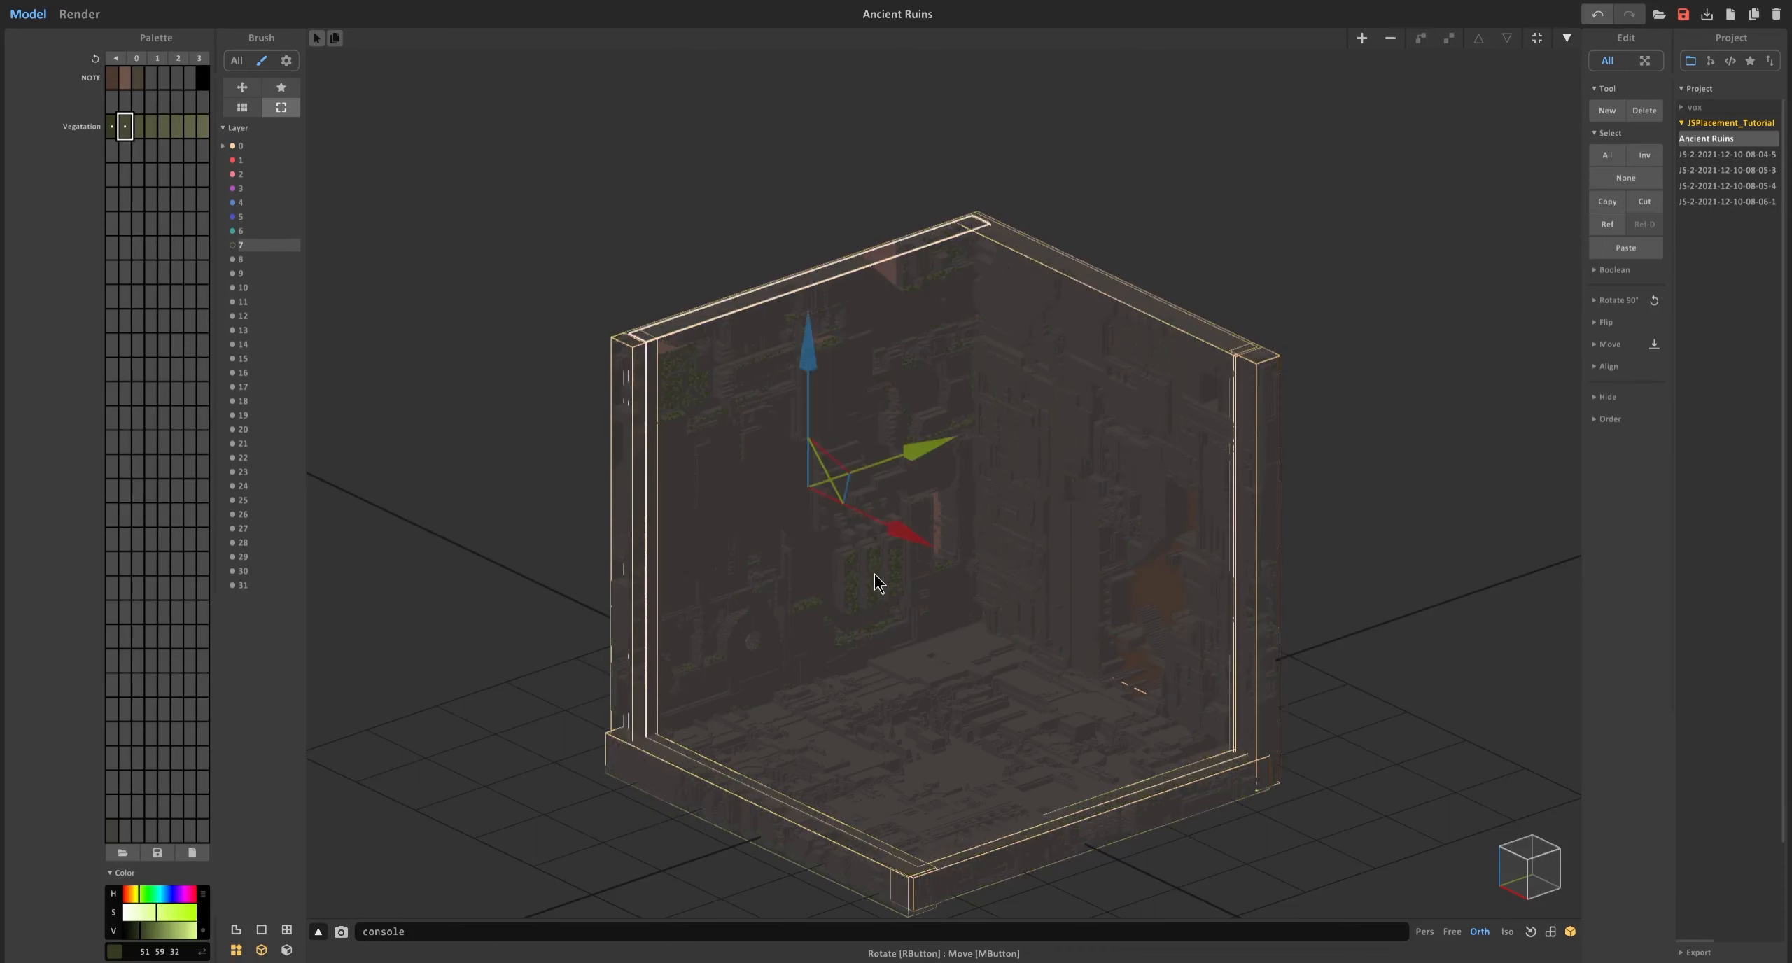
pyautogui.click(225, 246)
# Raise the right wall above the base and assign the vegetation uncovered behind it to layer 7.
pyautogui.click(1050, 406)
pyautogui.moveTo(1103, 381); pyautogui.dragTo(1103, 326)
pyautogui.hotkey('ctrl', 'z')
pyautogui.click(1022, 380)
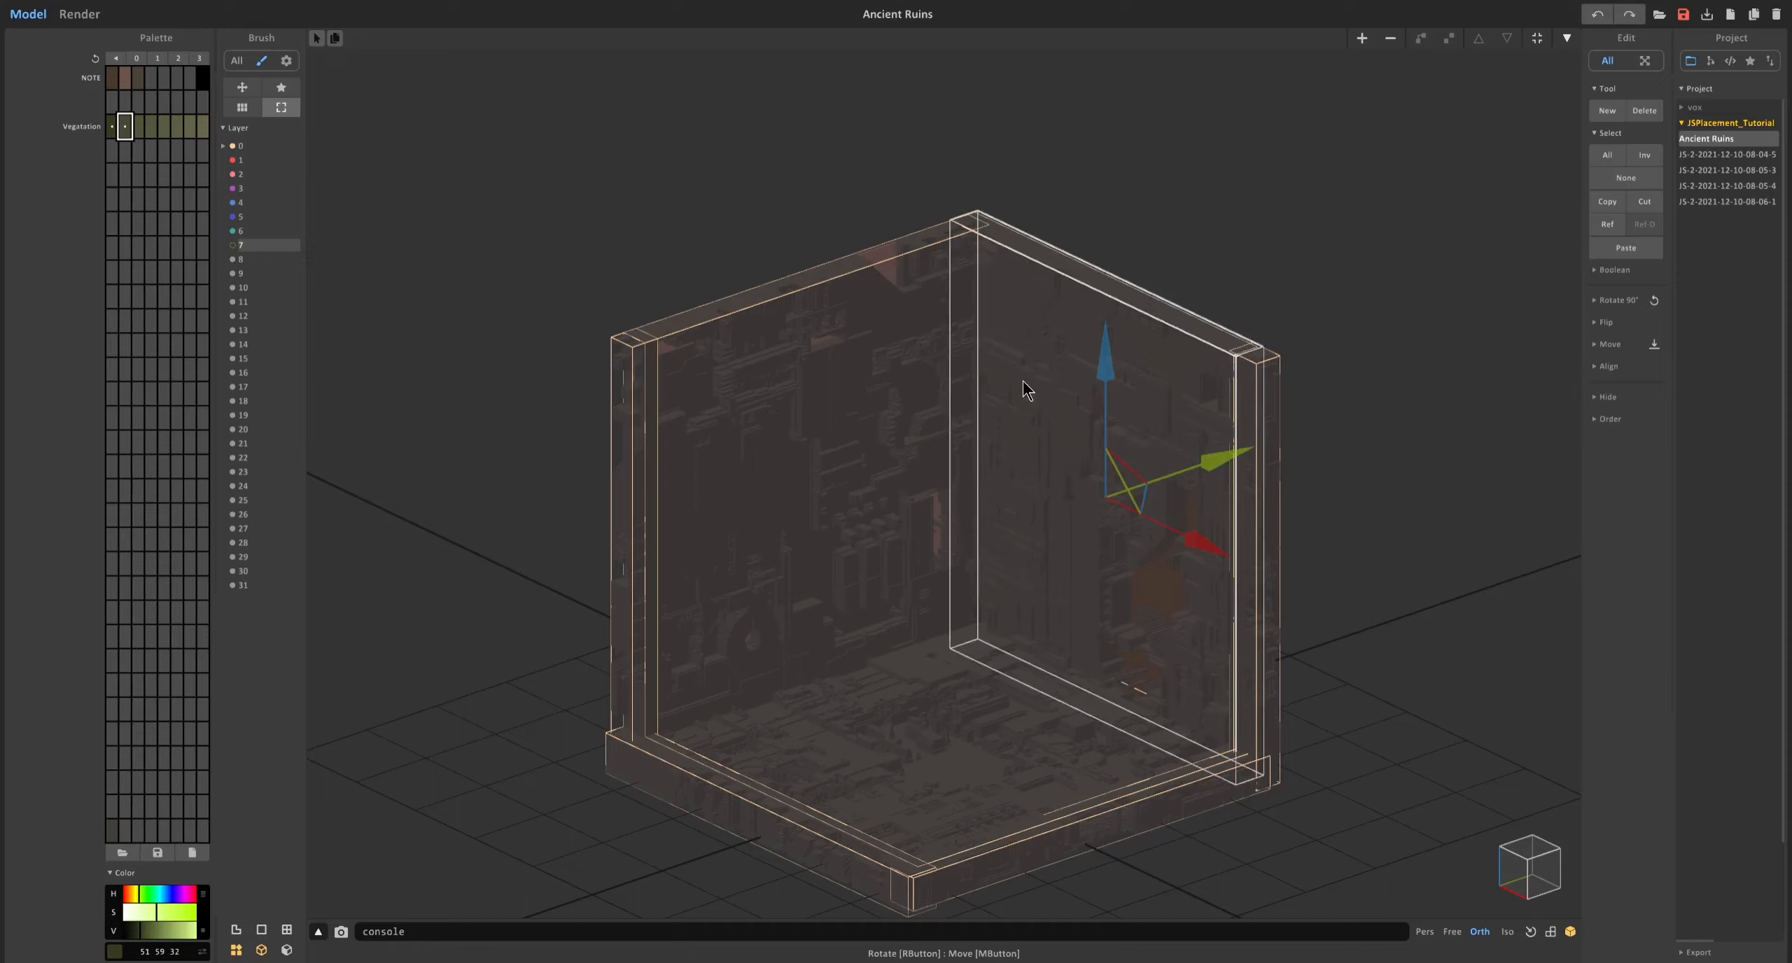
pyautogui.press('Tab')
pyautogui.press('Tab')
pyautogui.moveTo(1106, 396); pyautogui.dragTo(1105, 202)
pyautogui.click(998, 515)
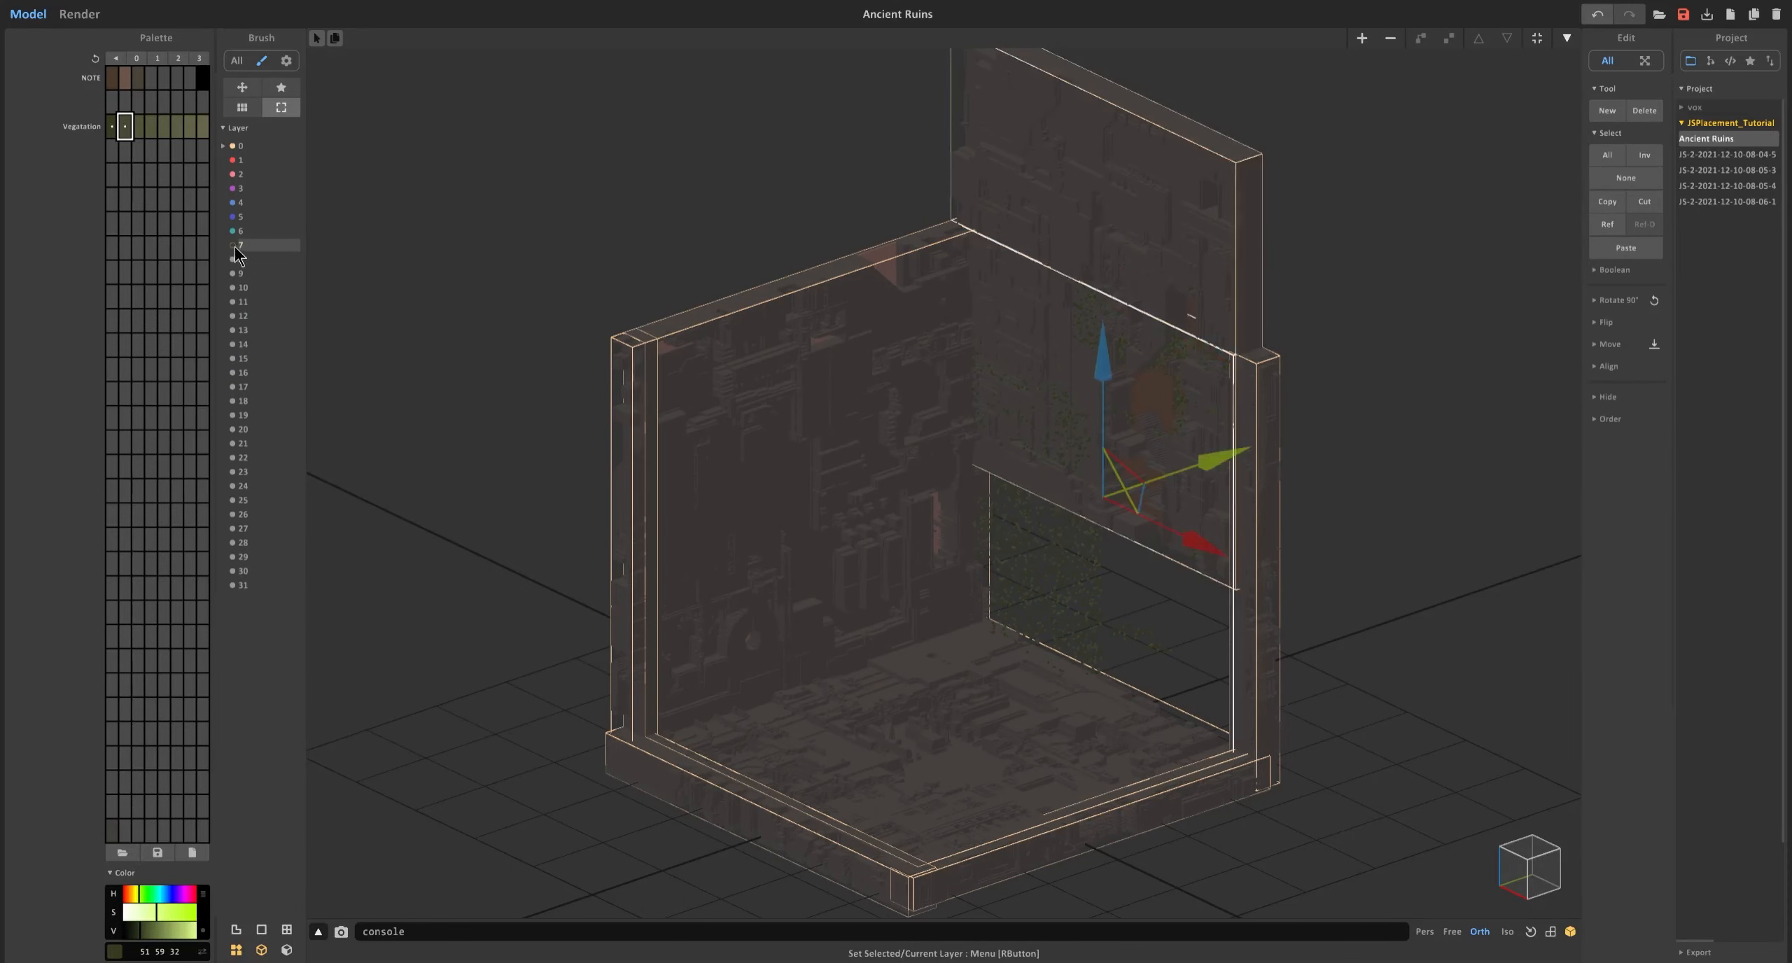
pyautogui.click(233, 247)
# Lower the raised right wall back into place and make layer 7 visible again.
pyautogui.click(1085, 215)
pyautogui.hotkey('ctrl', 'z')
pyautogui.click(1087, 213)
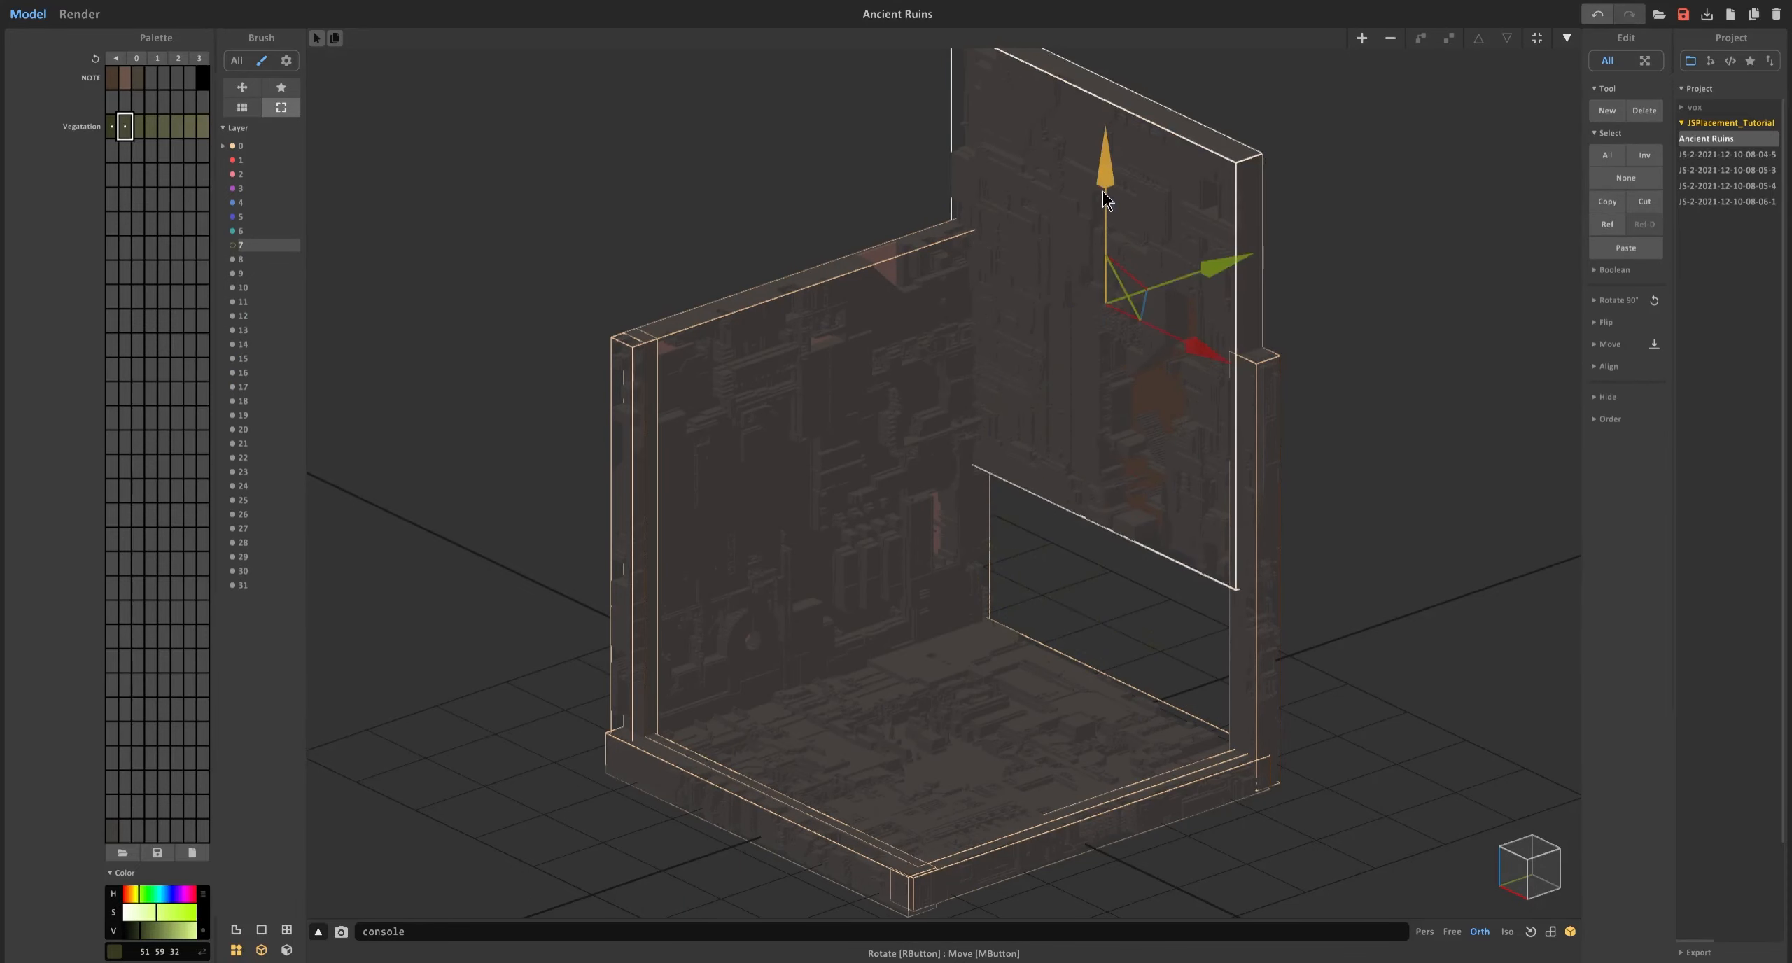
pyautogui.moveTo(1103, 190); pyautogui.dragTo(1102, 373)
pyautogui.click(232, 246)
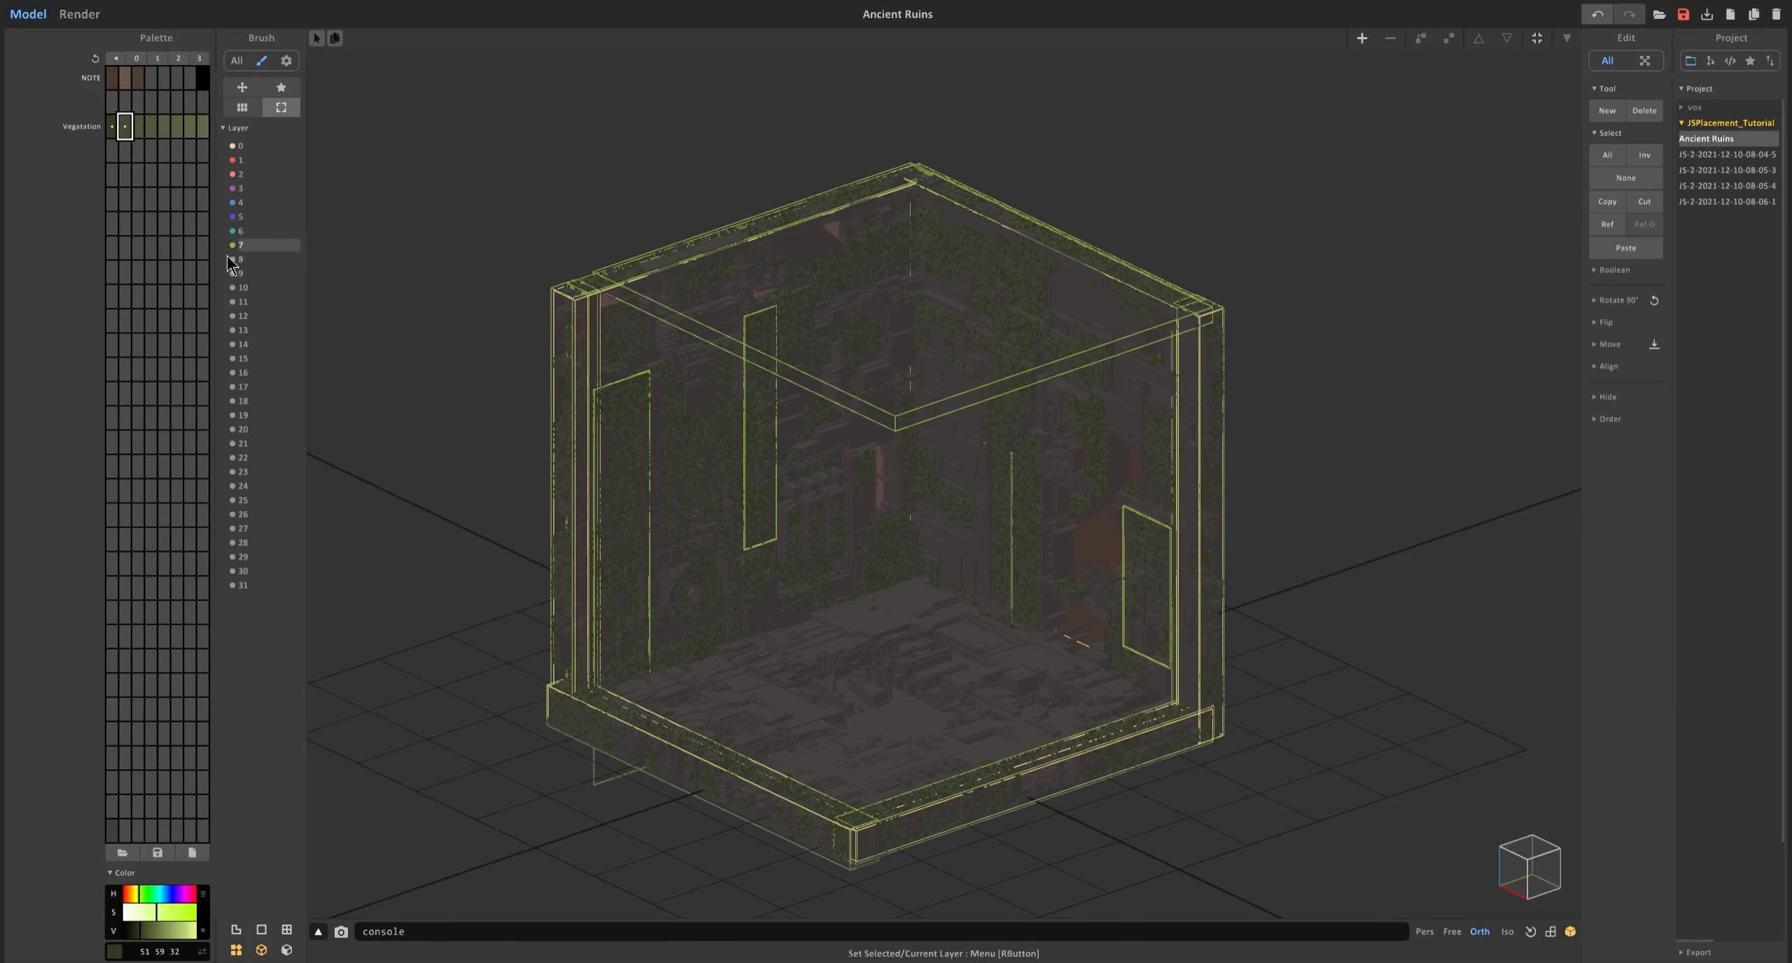
# Compare the scene with and without layer 7, ending with the layer hidden.
pyautogui.moveTo(716, 403); pyautogui.dragTo(761, 453, button='middle')
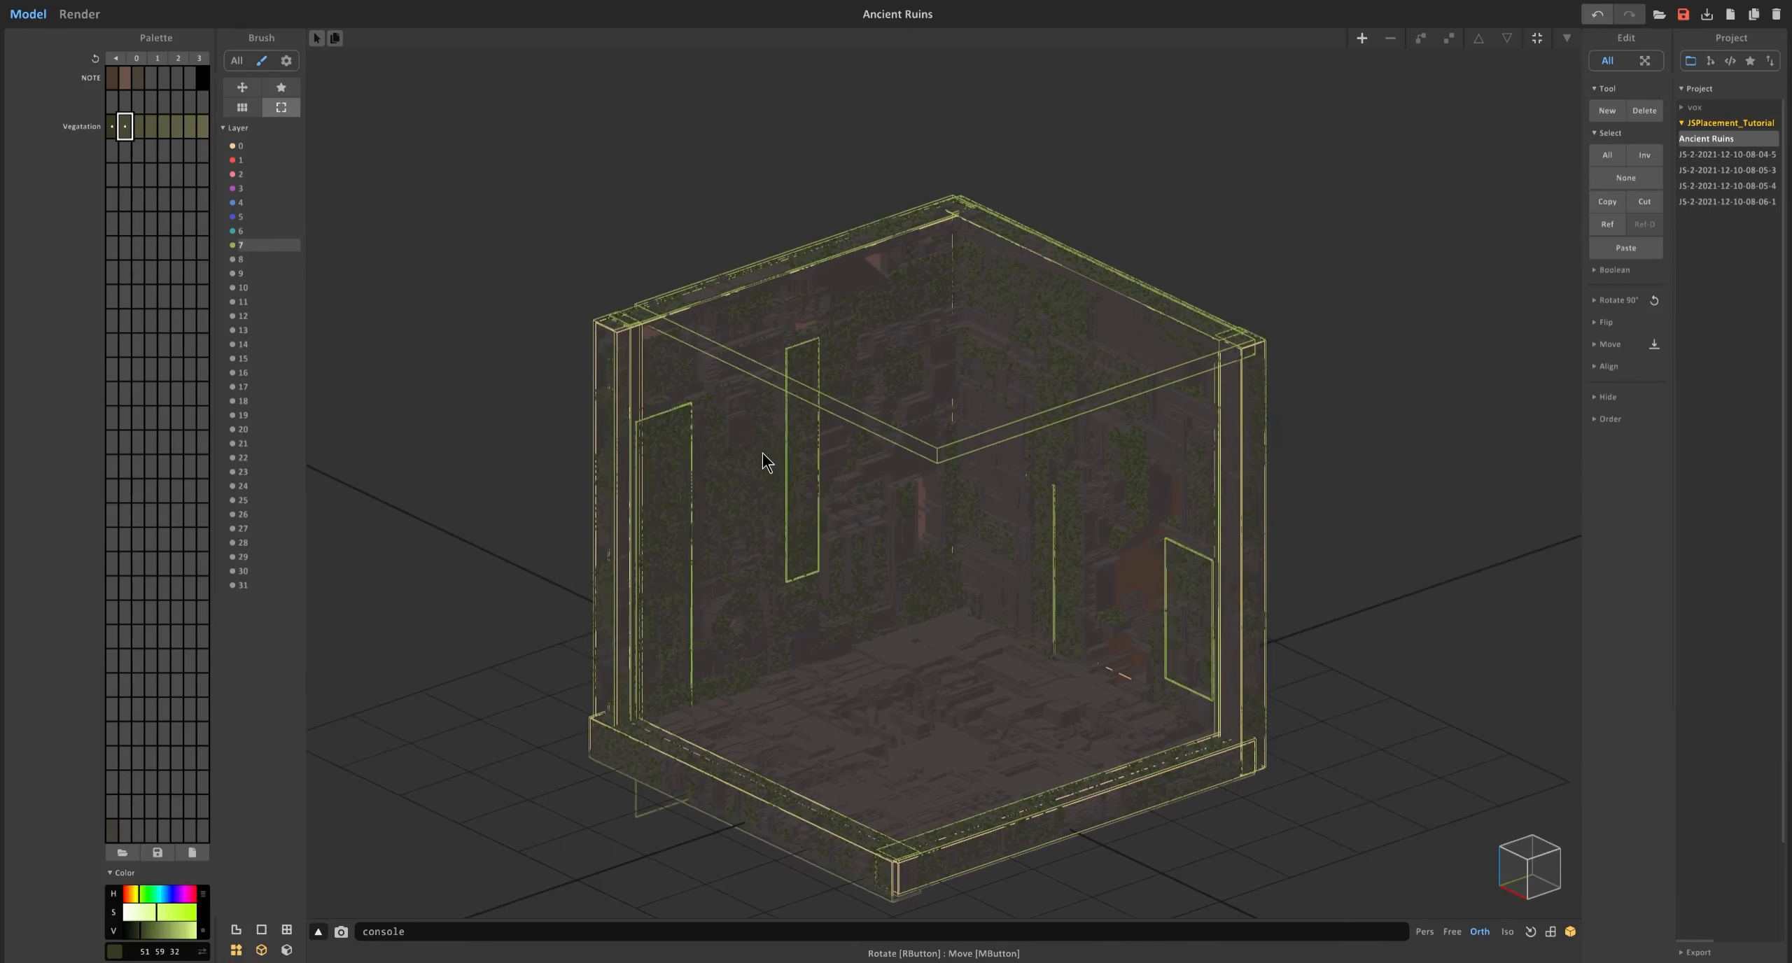
pyautogui.click(233, 245)
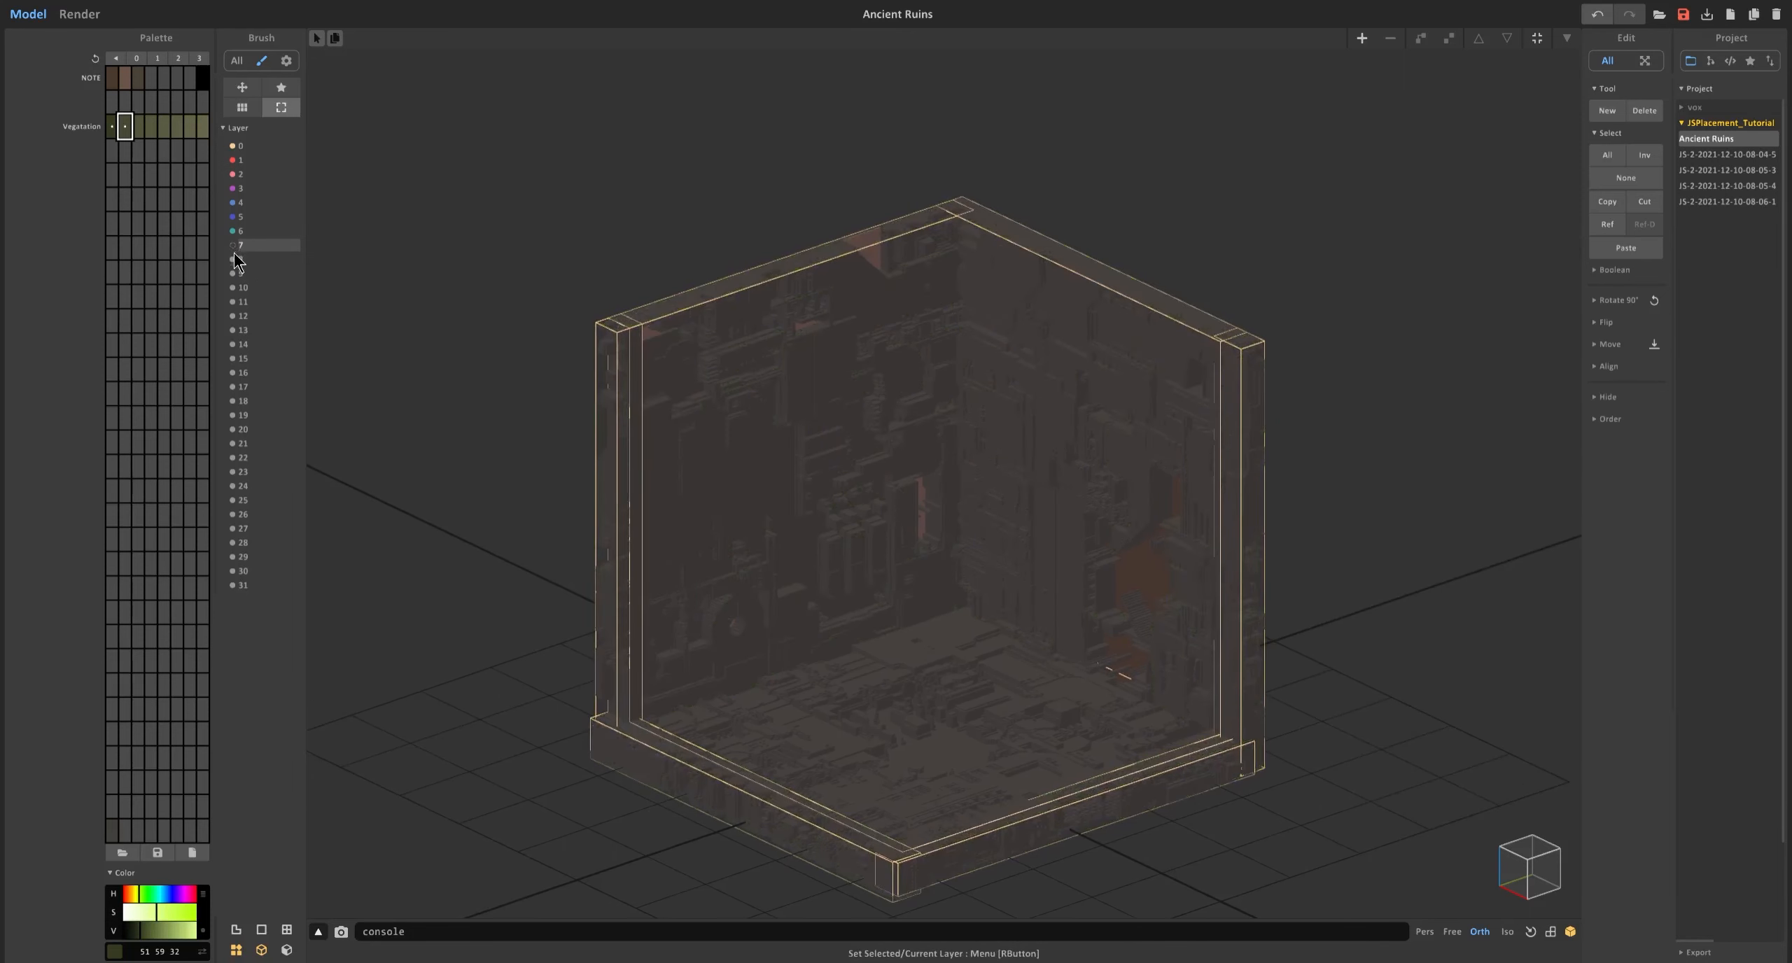
pyautogui.click(233, 245)
pyautogui.click(232, 245)
pyautogui.click(232, 244)
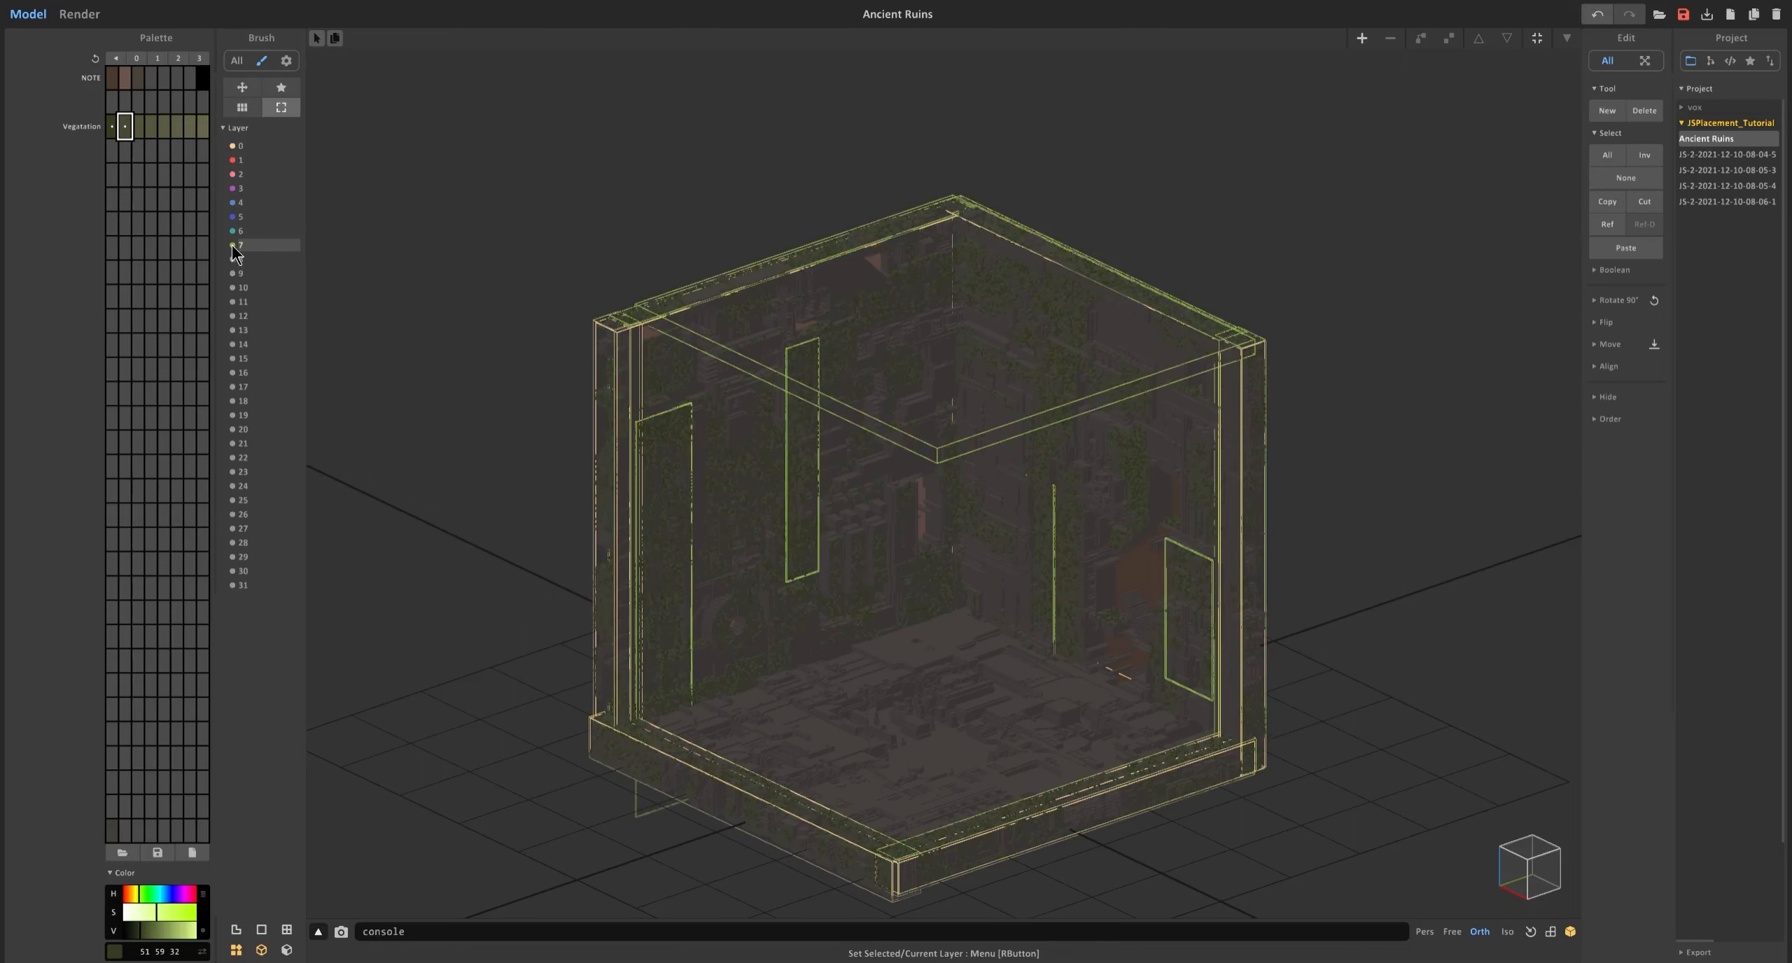
pyautogui.click(233, 245)
# Select all the remaining wall and base models while the vegetation layer is hidden.
pyautogui.click(958, 487)
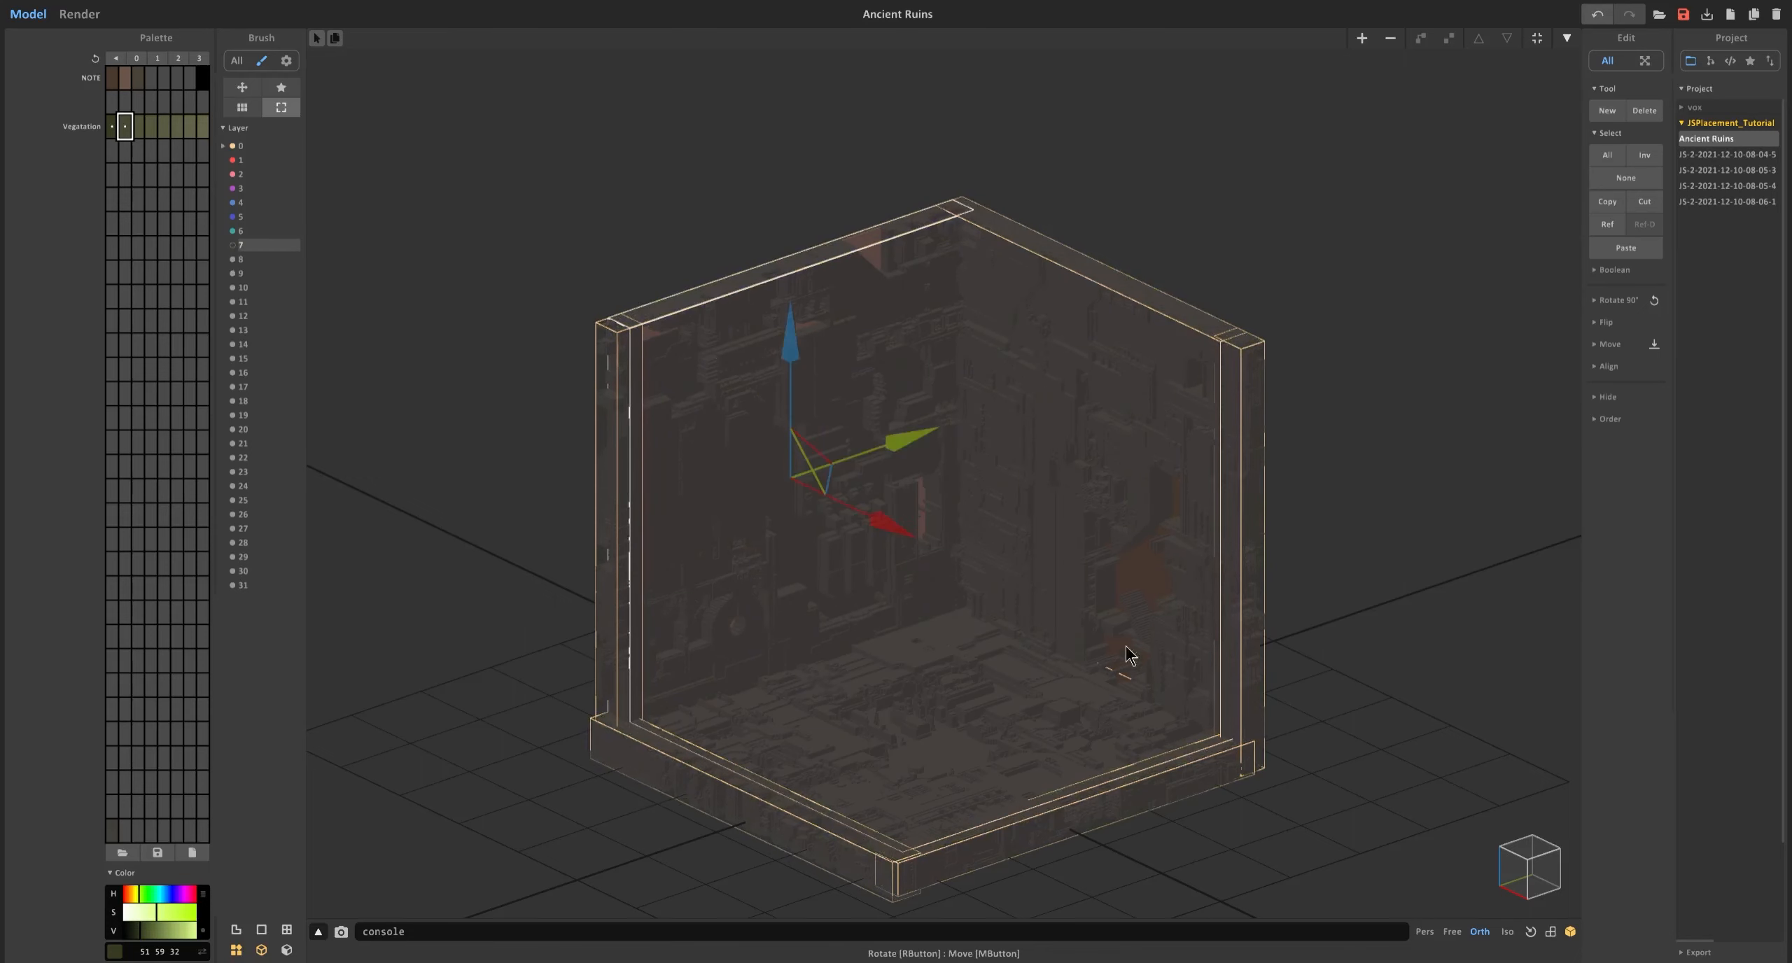
pyautogui.click(946, 410)
pyautogui.scroll(-2, 844, 438)
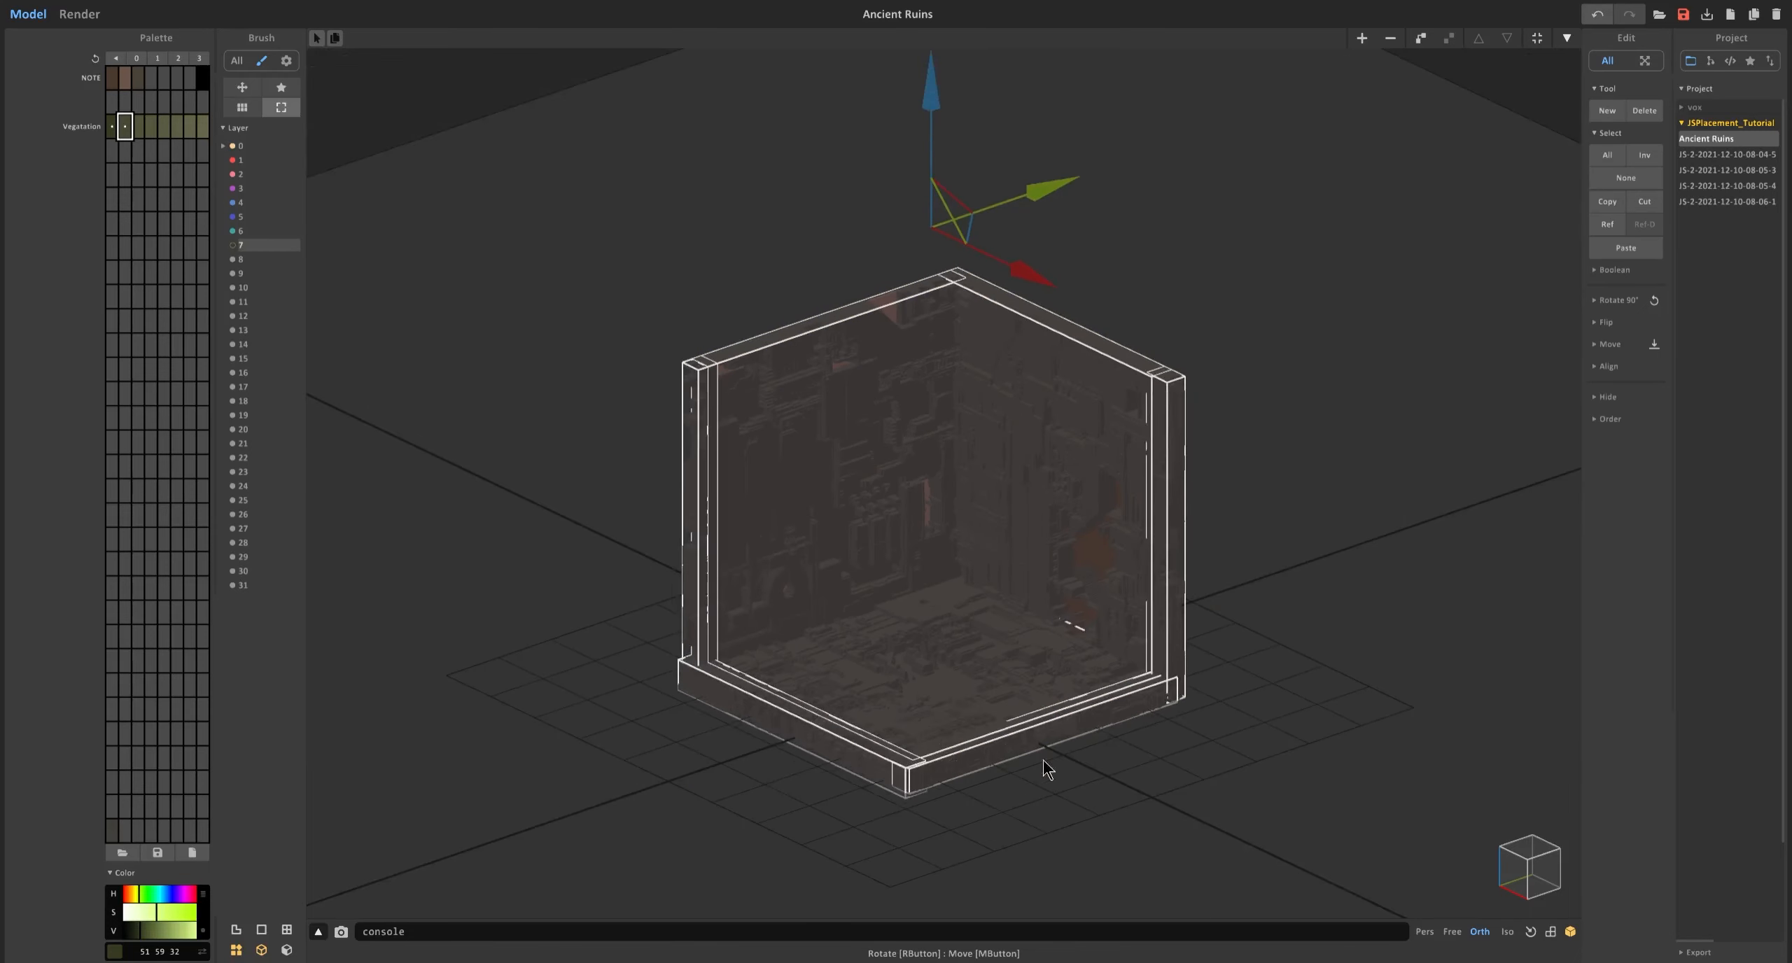
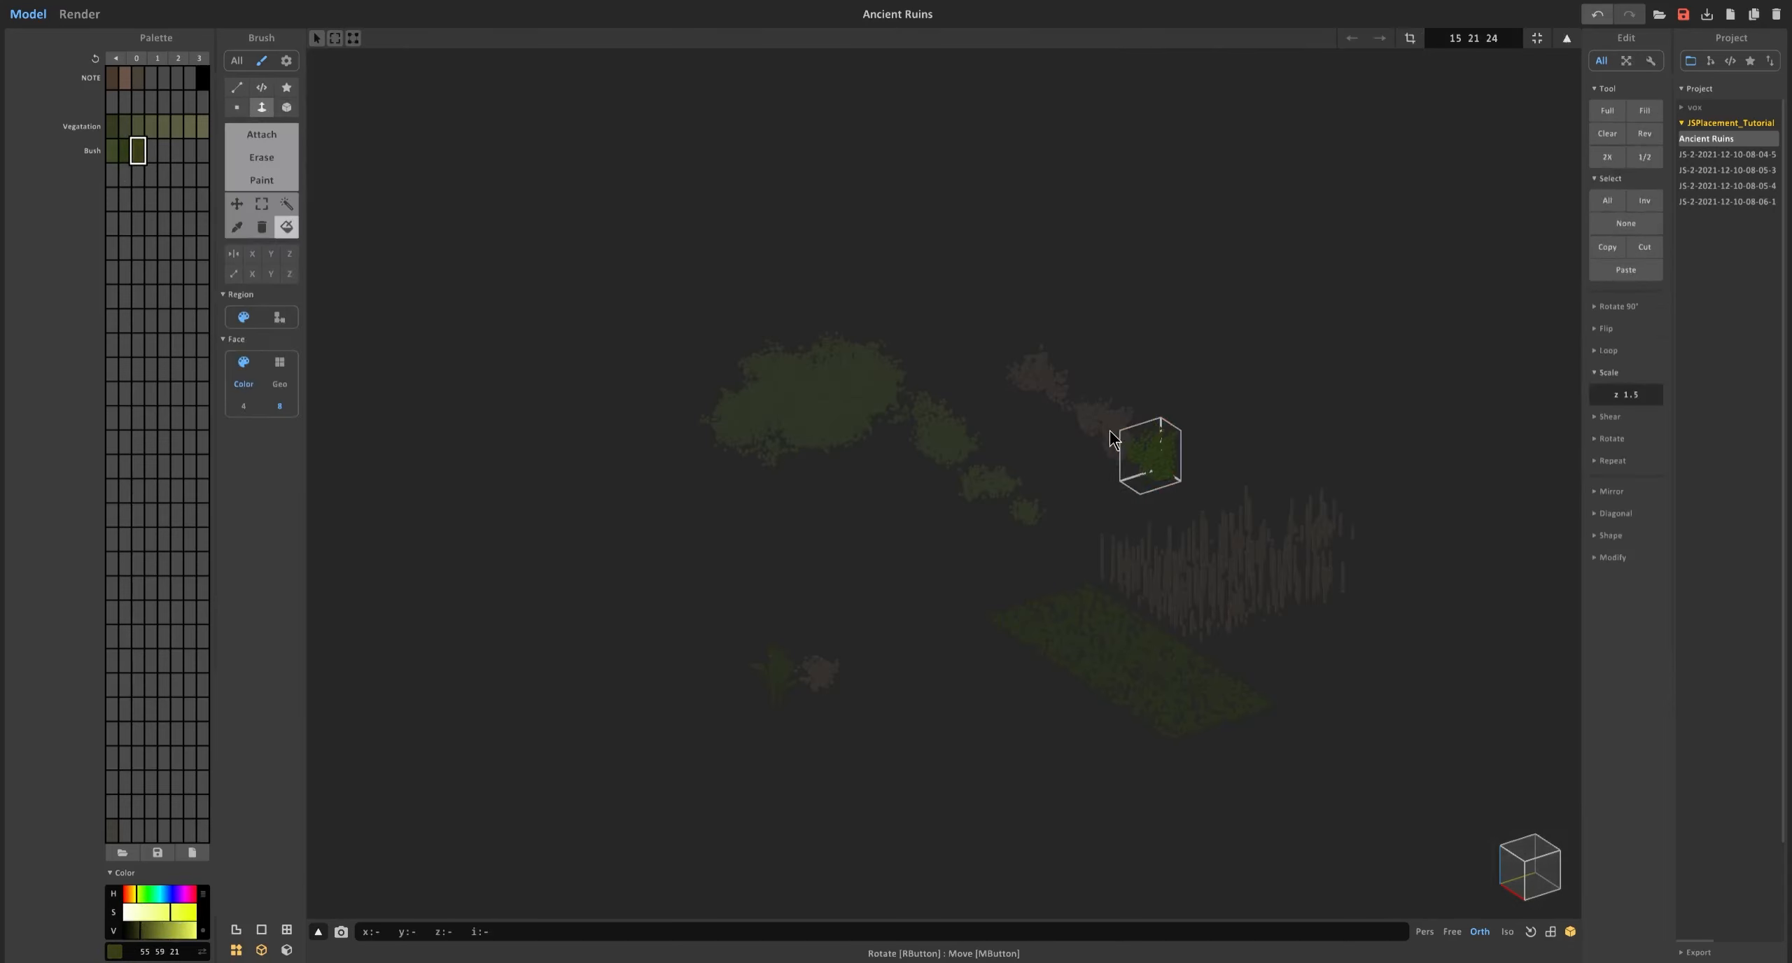
# Return from editing the bush model to the world view and choose the first colour of the Vegetation palette row.
pyautogui.click(1106, 434)
pyautogui.press('Tab')
pyautogui.press('Tab')
pyautogui.press('Tab')
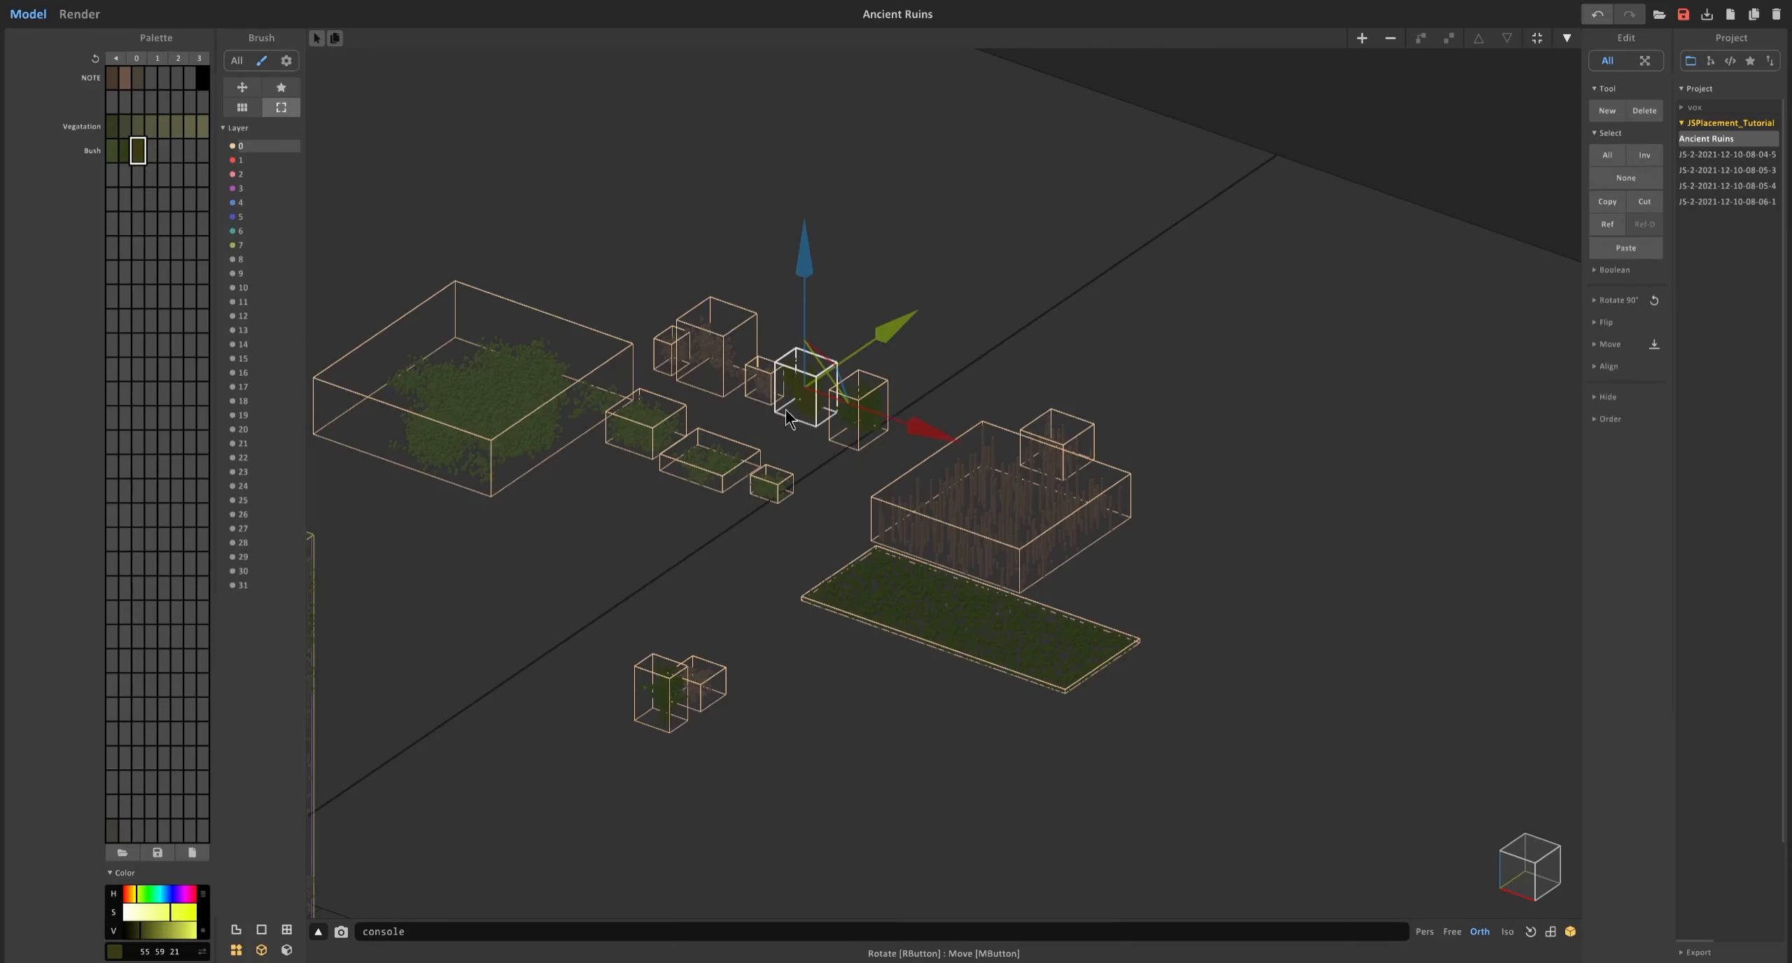
pyautogui.press('Tab')
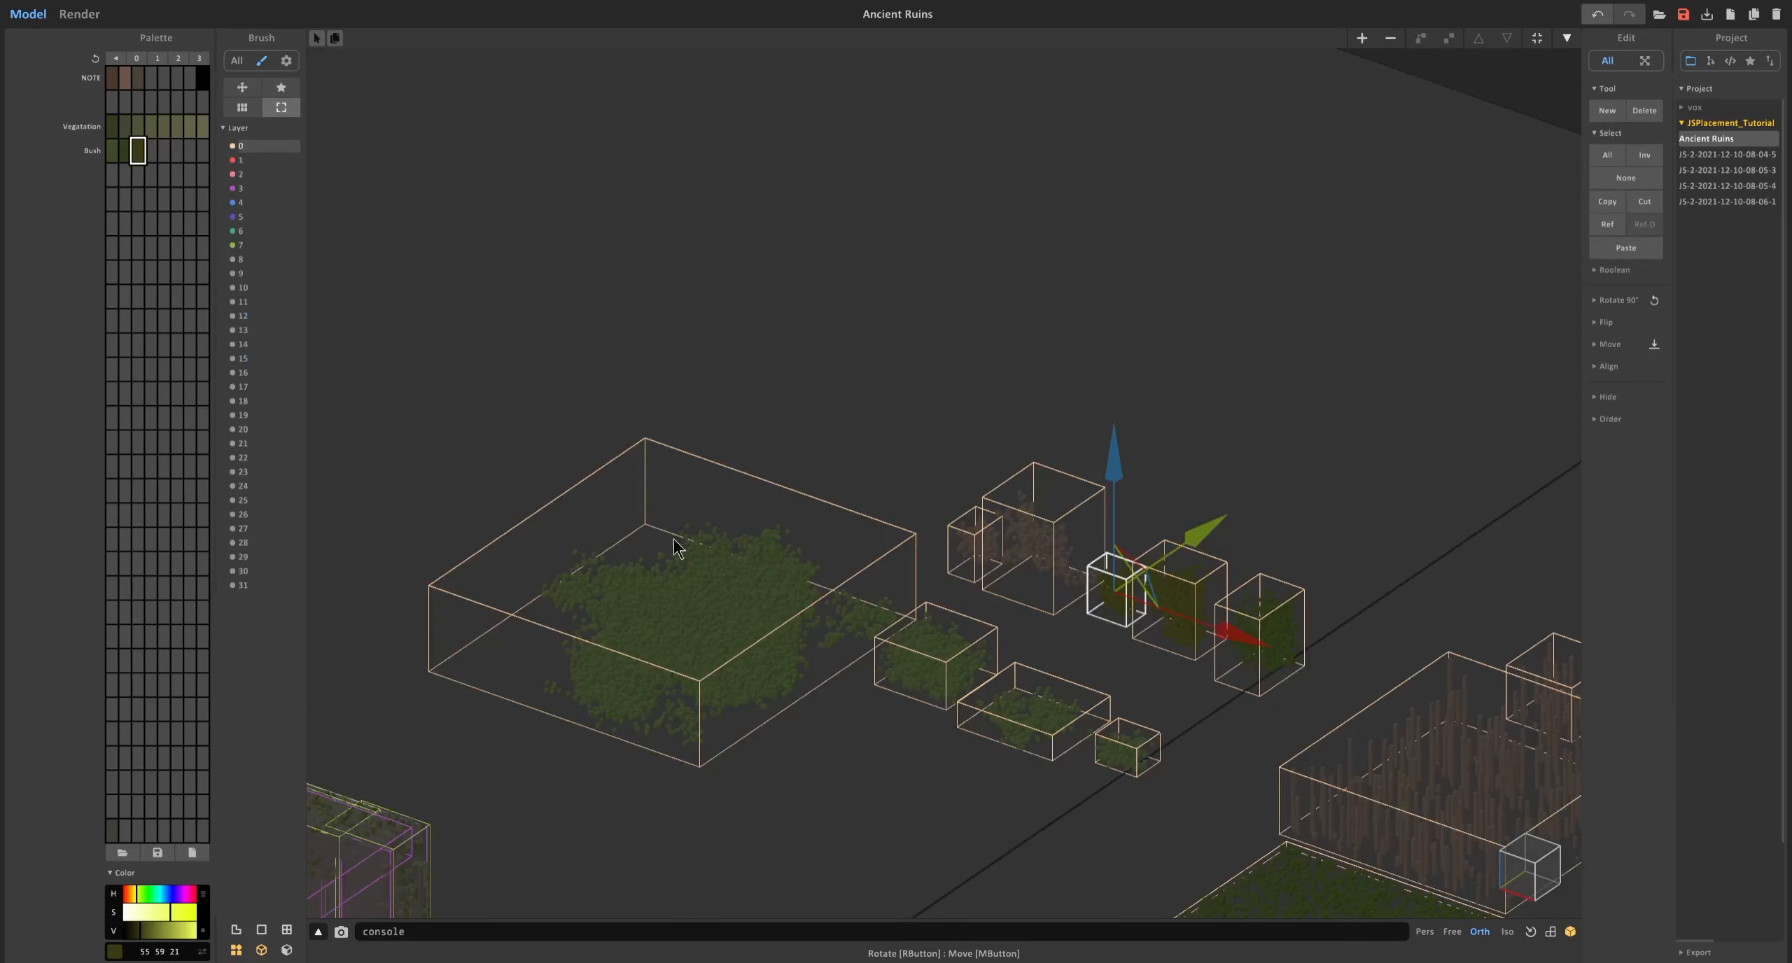
pyautogui.click(112, 126)
# Examine the ruins and the separate plant models standing beside them in the world view.
pyautogui.moveTo(805, 490); pyautogui.dragTo(966, 565, button='right')
pyautogui.moveTo(1121, 504); pyautogui.dragTo(1184, 443, button='middle')
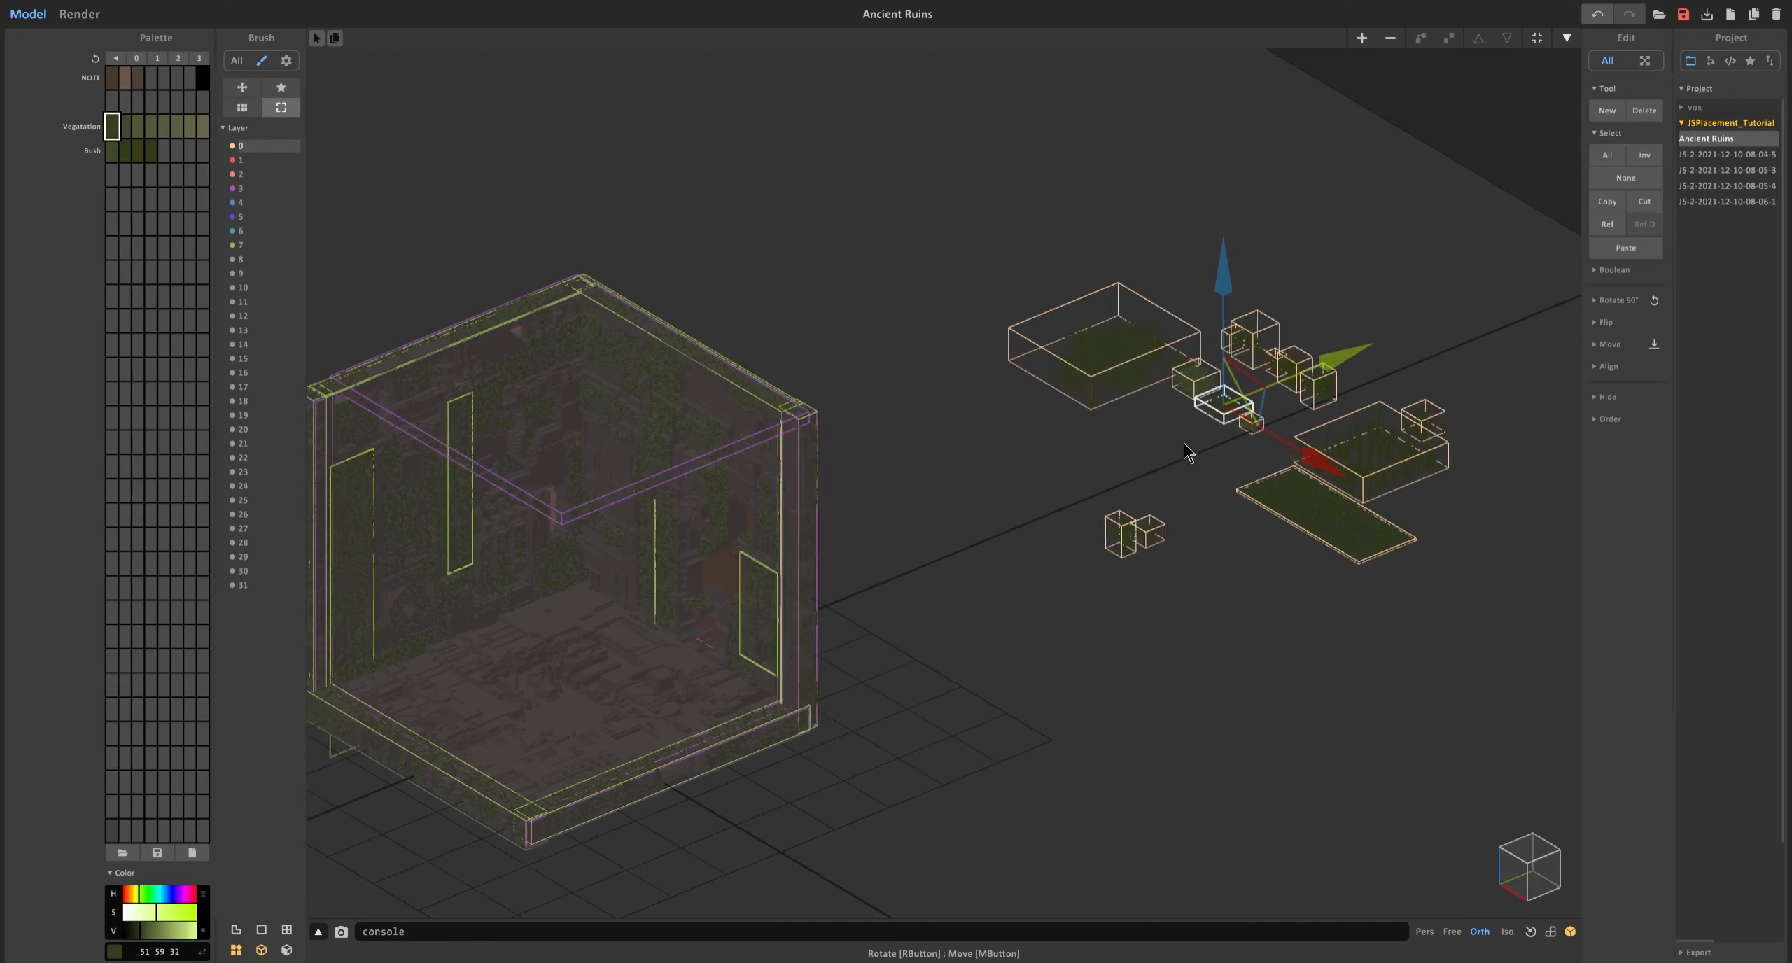
pyautogui.scroll(3, 1085, 508)
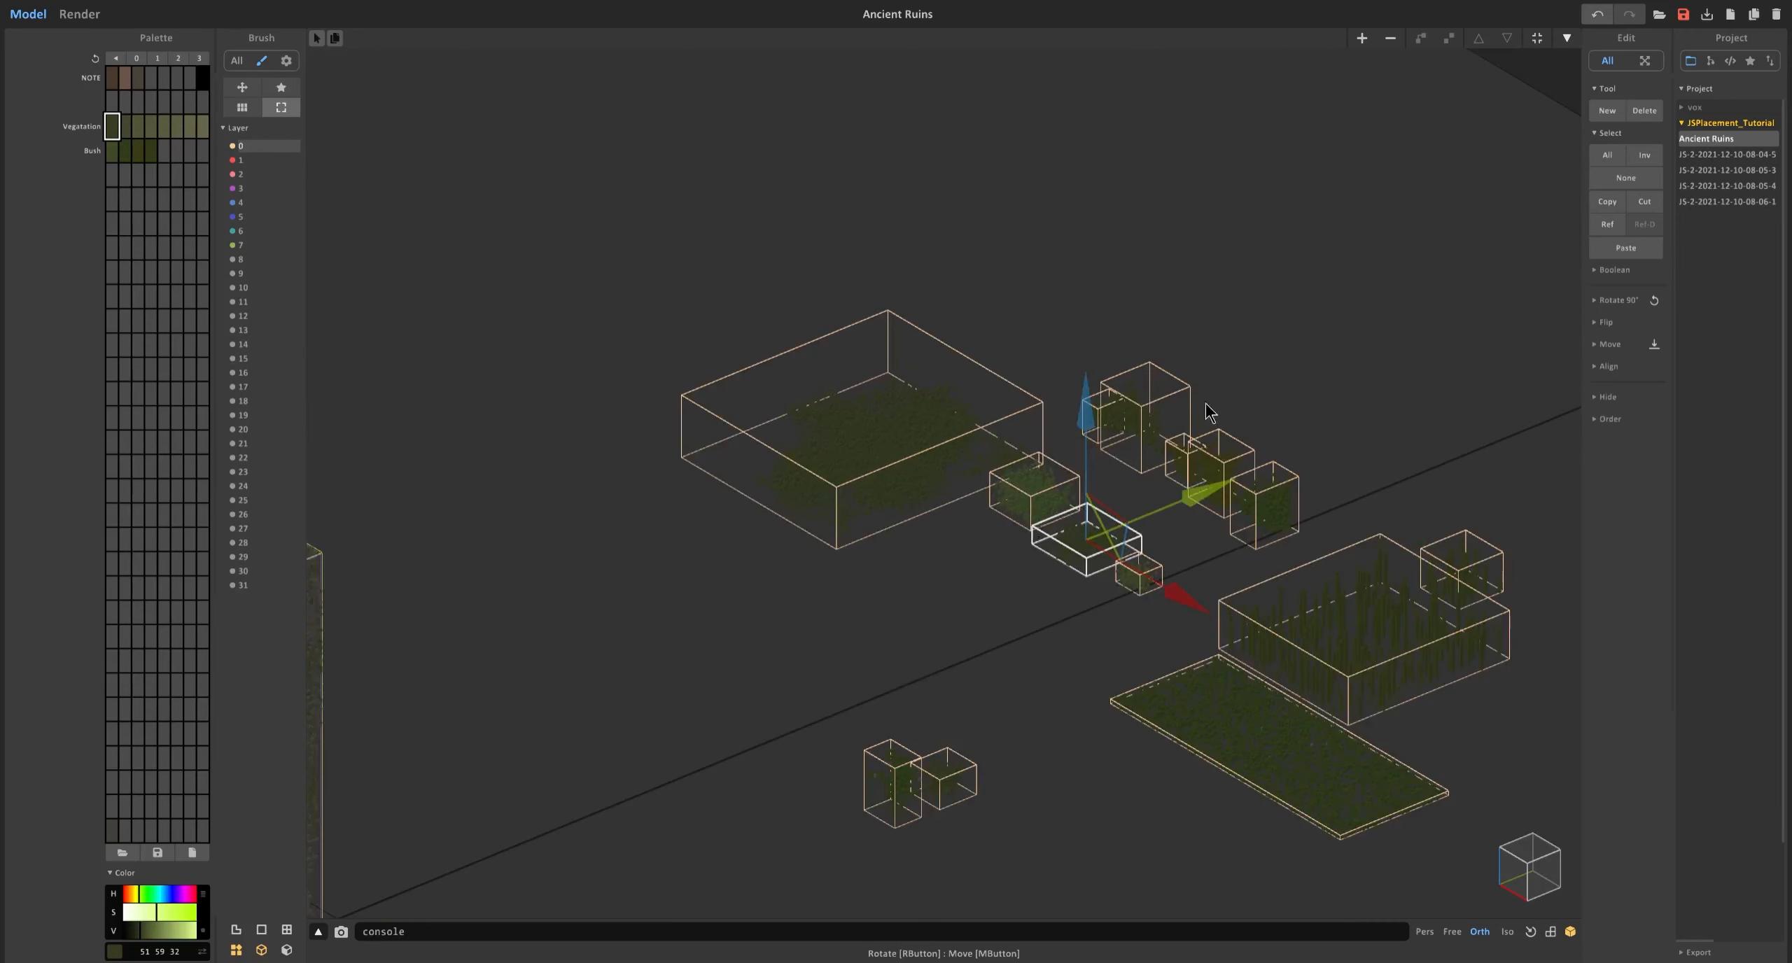
pyautogui.scroll(-3, 1209, 413)
pyautogui.scroll(1, 1031, 460)
pyautogui.scroll(3, 779, 554)
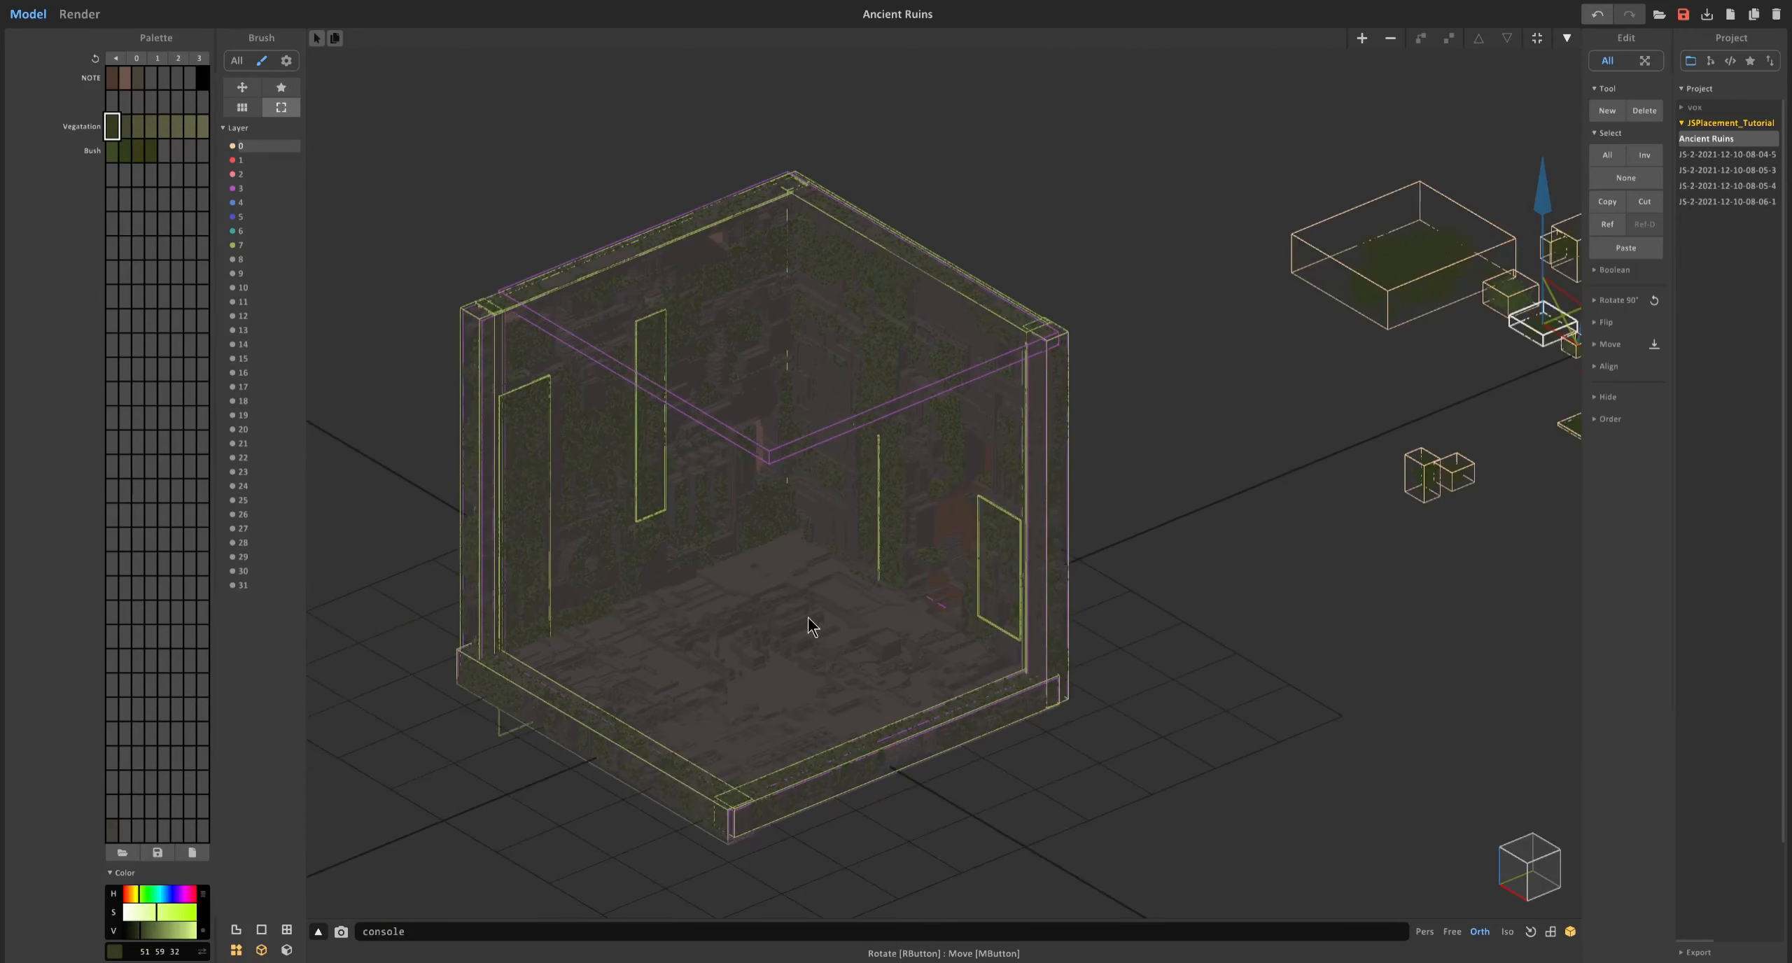
pyautogui.scroll(-2, 1063, 452)
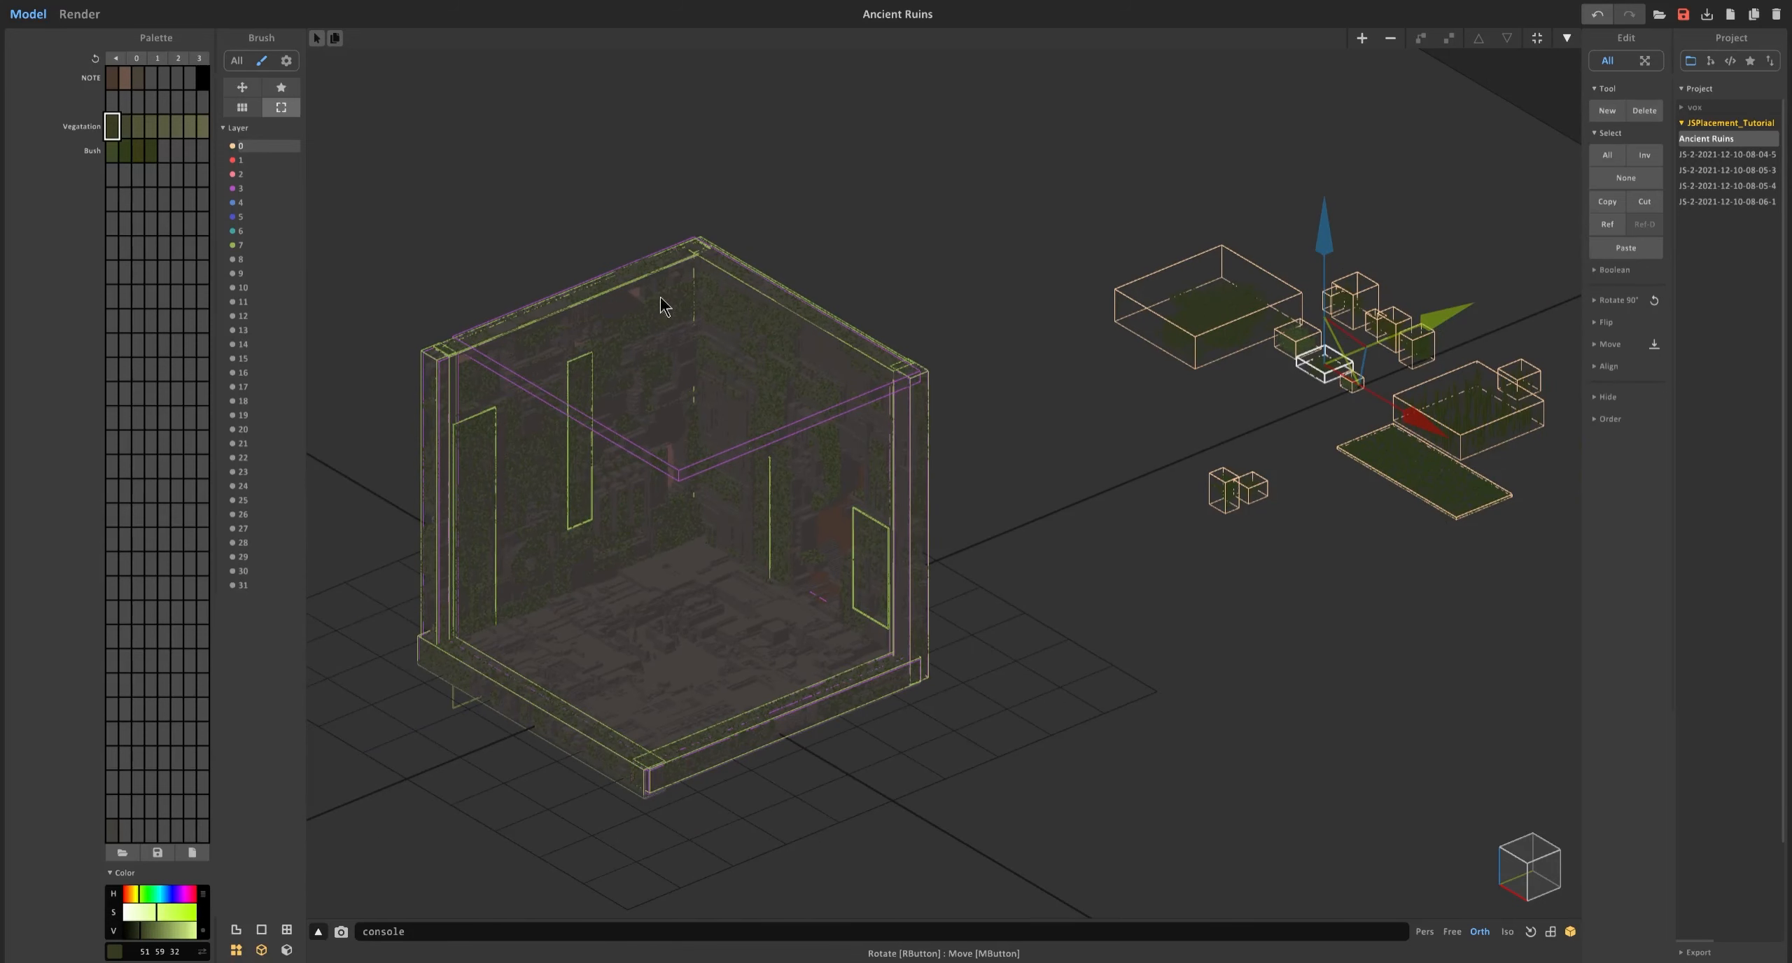
pyautogui.moveTo(745, 557); pyautogui.dragTo(812, 539, button='middle')
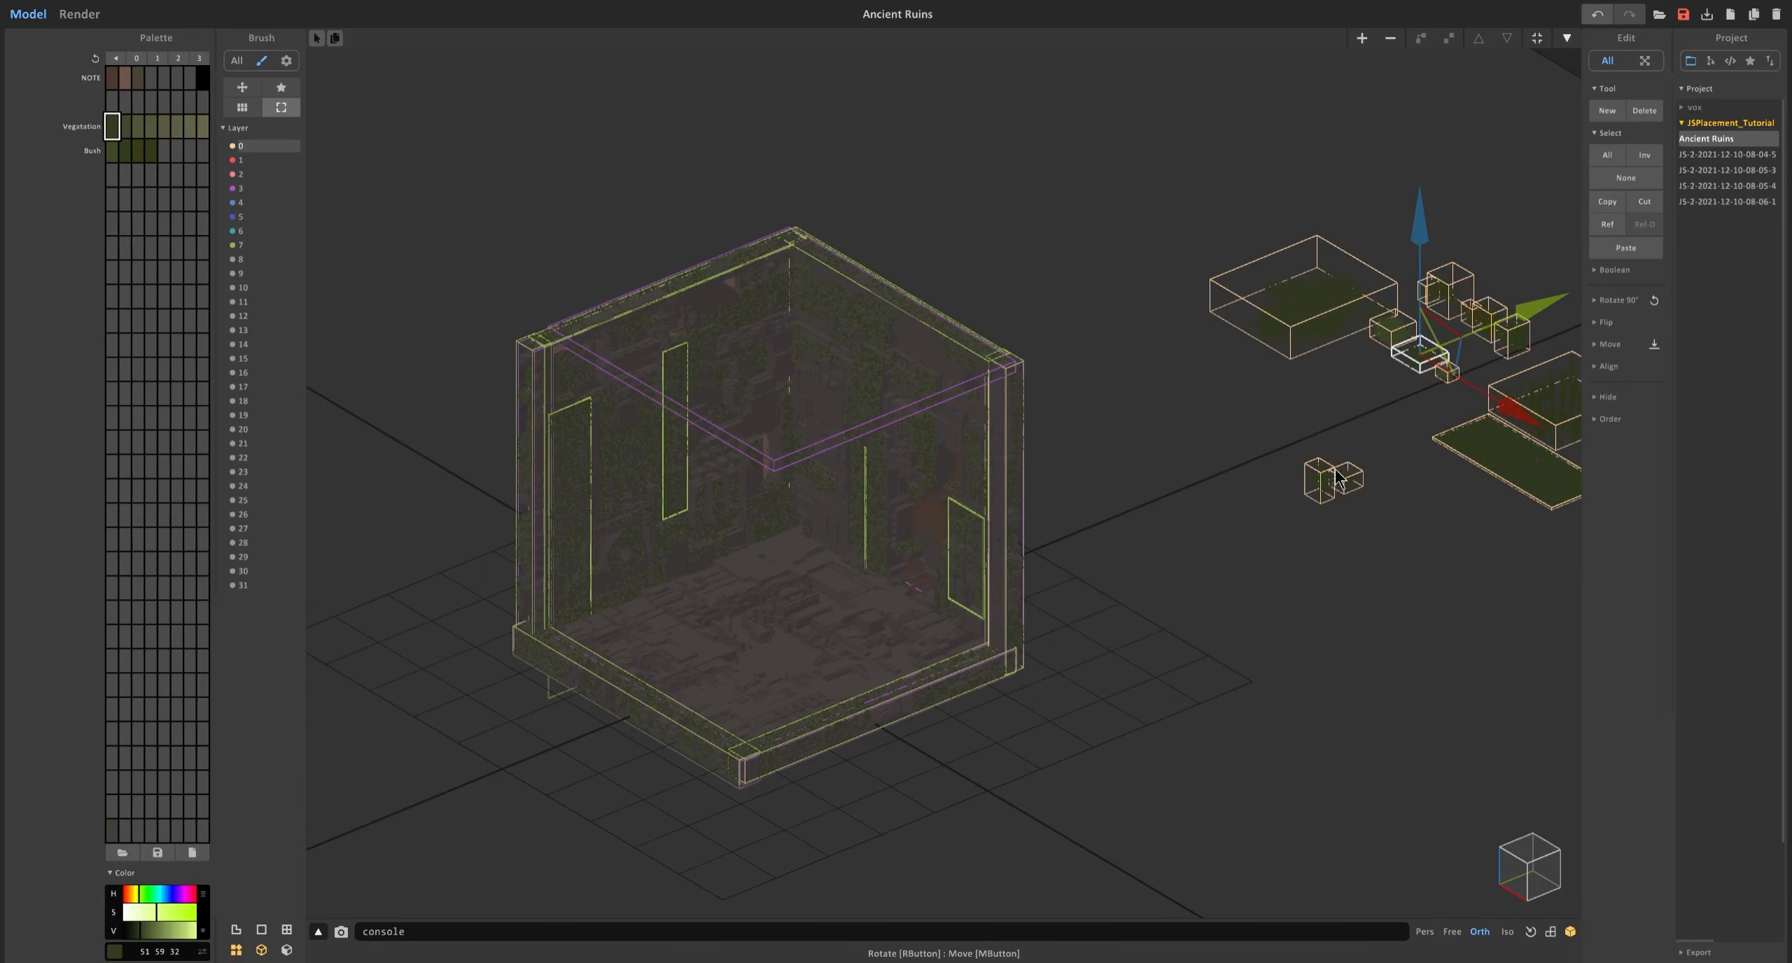
# Place a copy of the flat bush model on the floor at the foot of the right wall.
pyautogui.scroll(2, 1337, 478)
pyautogui.click(644, 590)
pyautogui.moveTo(732, 666); pyautogui.dragTo(750, 677)
pyautogui.scroll(8, 699, 630)
pyautogui.moveTo(917, 518); pyautogui.dragTo(1010, 487, button='right')
pyautogui.scroll(-5, 1010, 487)
pyautogui.scroll(-6, 952, 400)
pyautogui.moveTo(980, 400); pyautogui.dragTo(1036, 487, button='right')
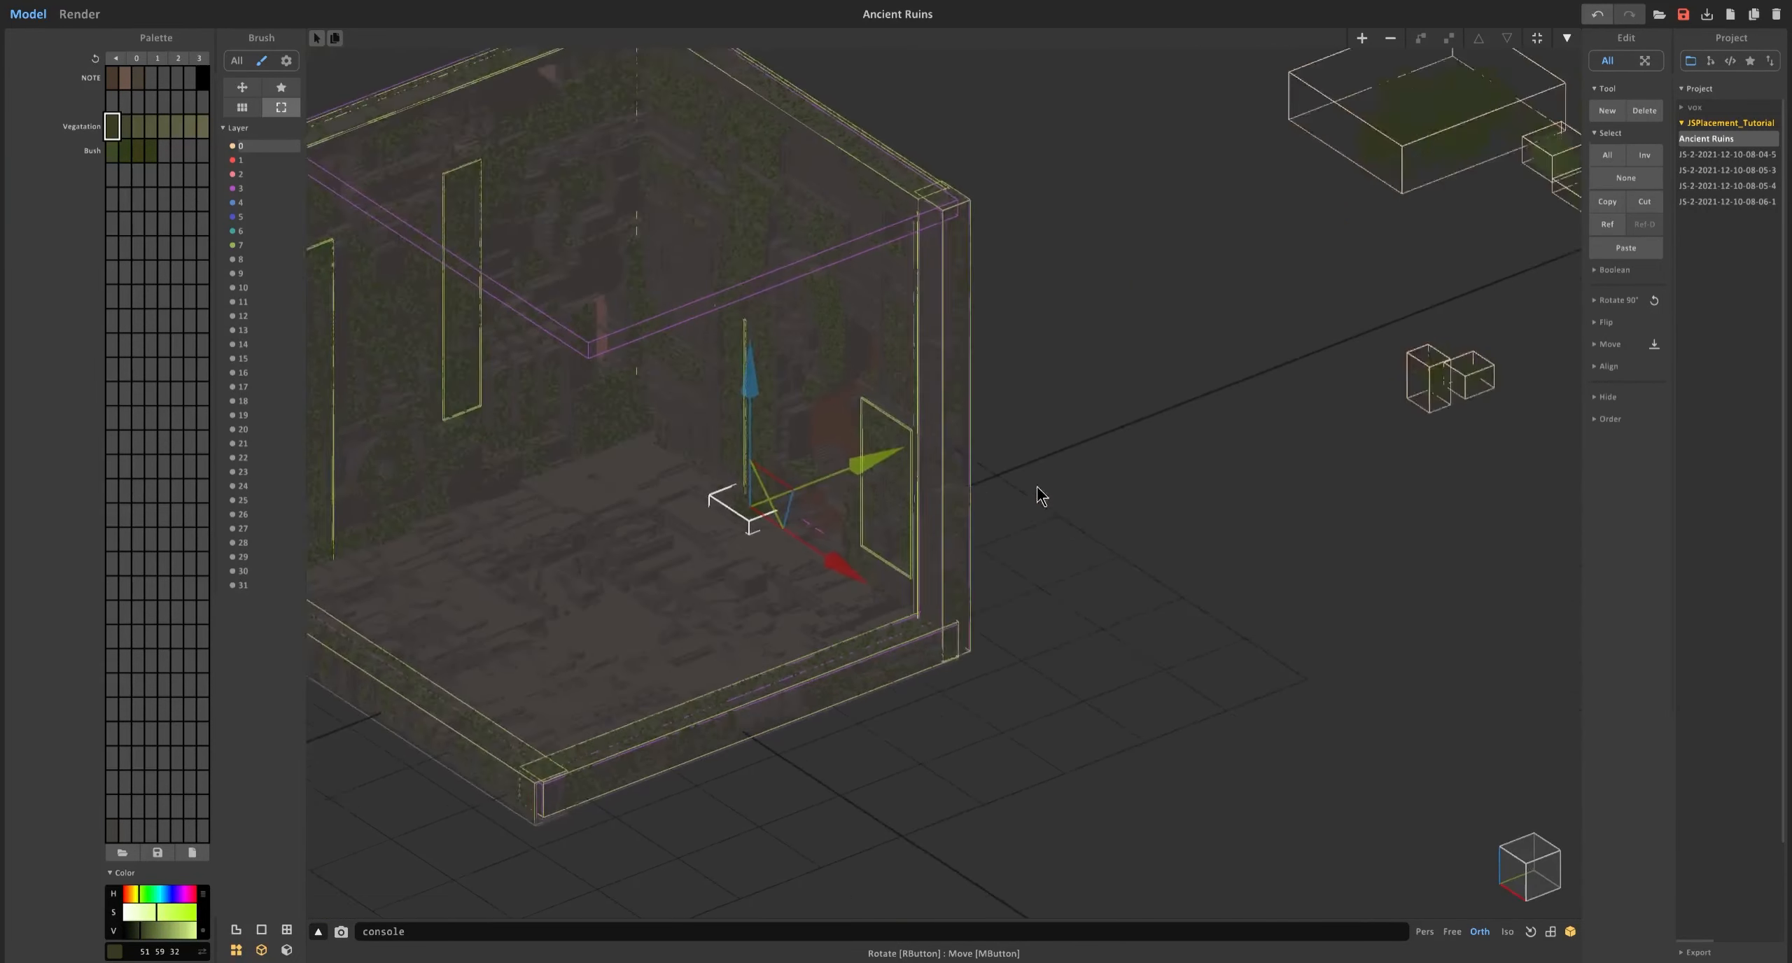
# Duplicate the flat bush on the floor towards the back corner and adjust its height.
pyautogui.moveTo(1036, 487); pyautogui.dragTo(985, 436, button='middle')
pyautogui.scroll(1, 985, 436)
pyautogui.keyDown('ctrl'); pyautogui.moveTo(803, 471); pyautogui.dragTo(731, 619); pyautogui.keyUp('ctrl')
pyautogui.moveTo(730, 619); pyautogui.dragTo(819, 532, button='right')
pyautogui.moveTo(842, 490); pyautogui.dragTo(844, 411)
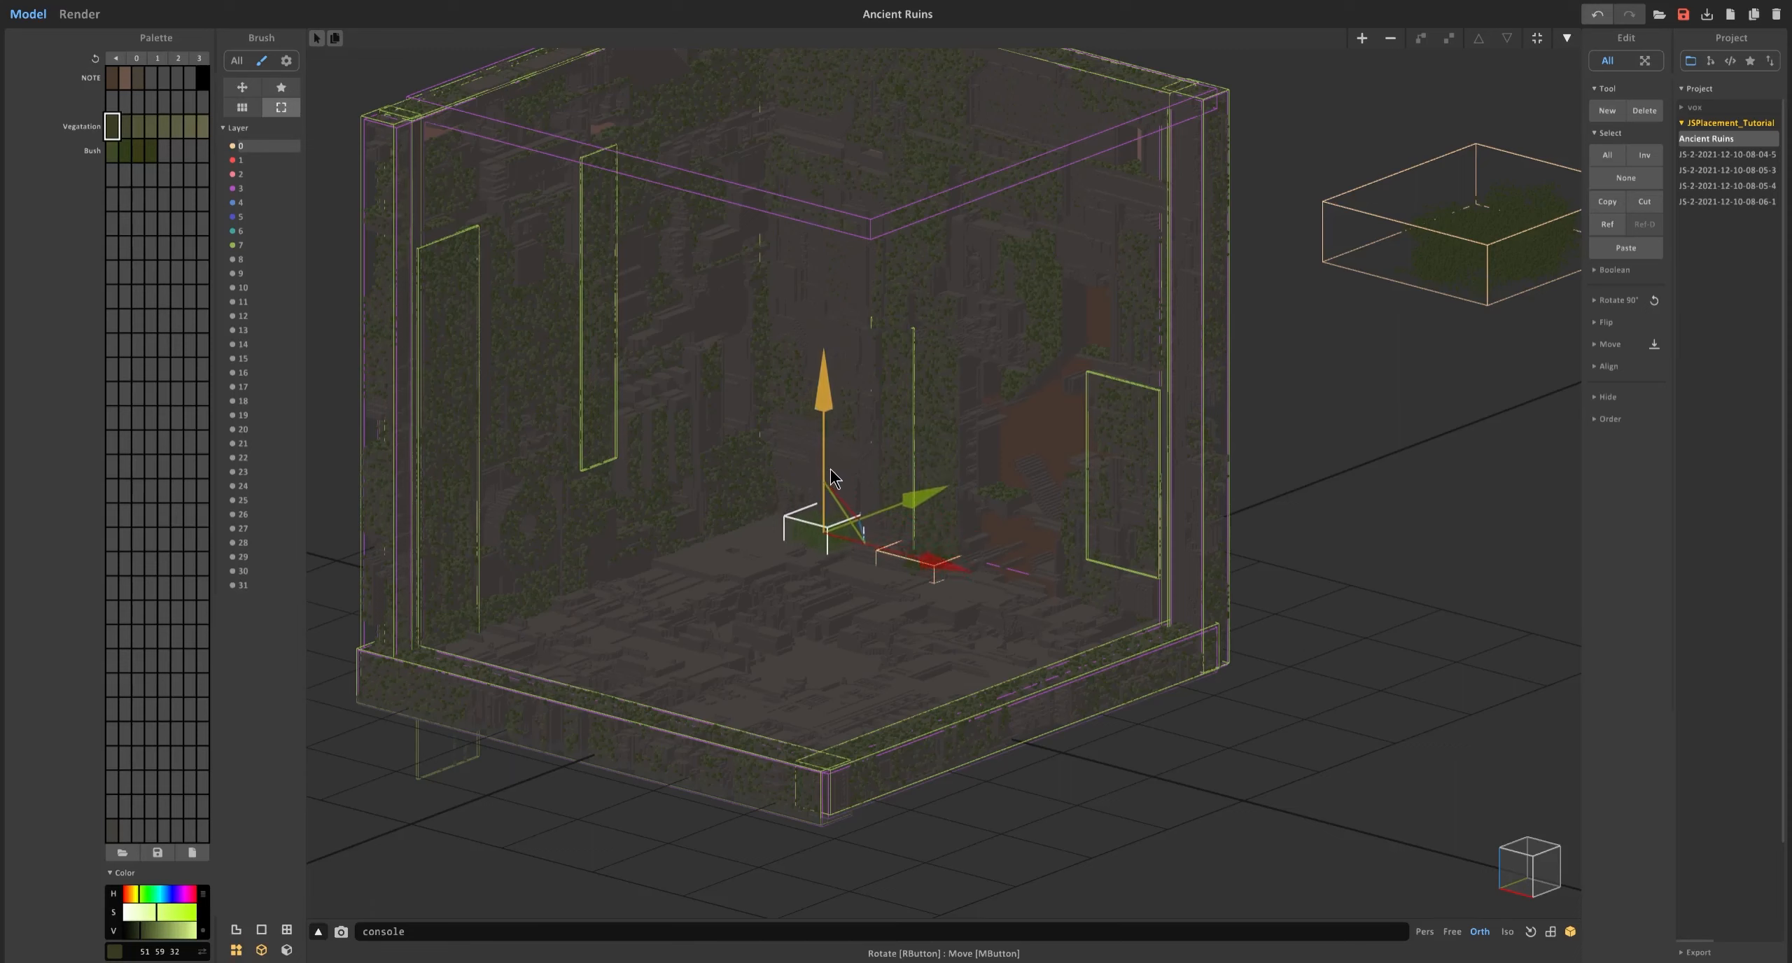
# Place two more flat bush copies, one at the right wall's outer end and one at the left wall's outer end.
pyautogui.moveTo(1137, 571); pyautogui.dragTo(1099, 630, button='right')
pyautogui.keyDown('ctrl'); pyautogui.moveTo(1191, 632); pyautogui.dragTo(822, 790); pyautogui.keyUp('ctrl')
pyautogui.moveTo(829, 871); pyautogui.dragTo(498, 723)
pyautogui.scroll(-4, 371, 627)
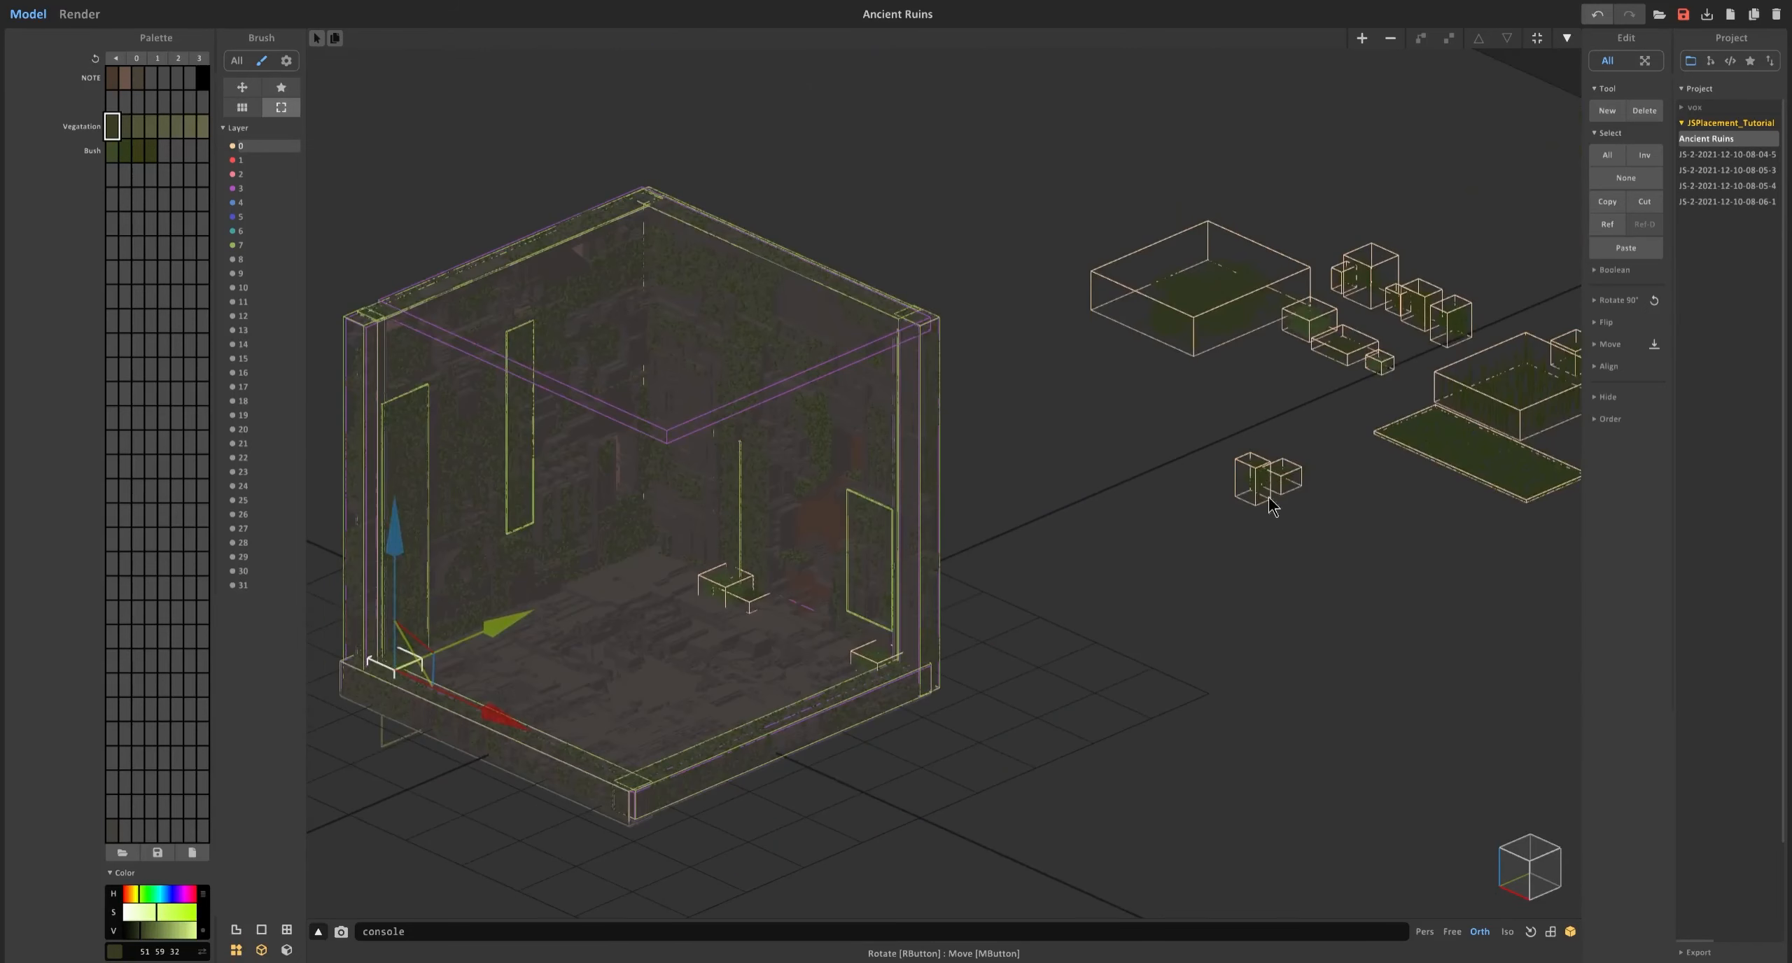
# Place a copy of the large bush model on the floor in the back corner and fine-tune its position and height.
pyautogui.click(1218, 301)
pyautogui.keyDown('ctrl'); pyautogui.moveTo(1288, 249); pyautogui.dragTo(624, 535); pyautogui.keyUp('ctrl')
pyautogui.moveTo(630, 618); pyautogui.dragTo(694, 646)
pyautogui.moveTo(688, 560); pyautogui.dragTo(754, 534)
pyautogui.moveTo(755, 533); pyautogui.dragTo(1031, 542, button='middle')
pyautogui.scroll(4, 1031, 543)
pyautogui.moveTo(943, 495); pyautogui.dragTo(943, 484)
pyautogui.moveTo(1050, 579); pyautogui.dragTo(1078, 567)
pyautogui.moveTo(1079, 658); pyautogui.dragTo(1058, 649)
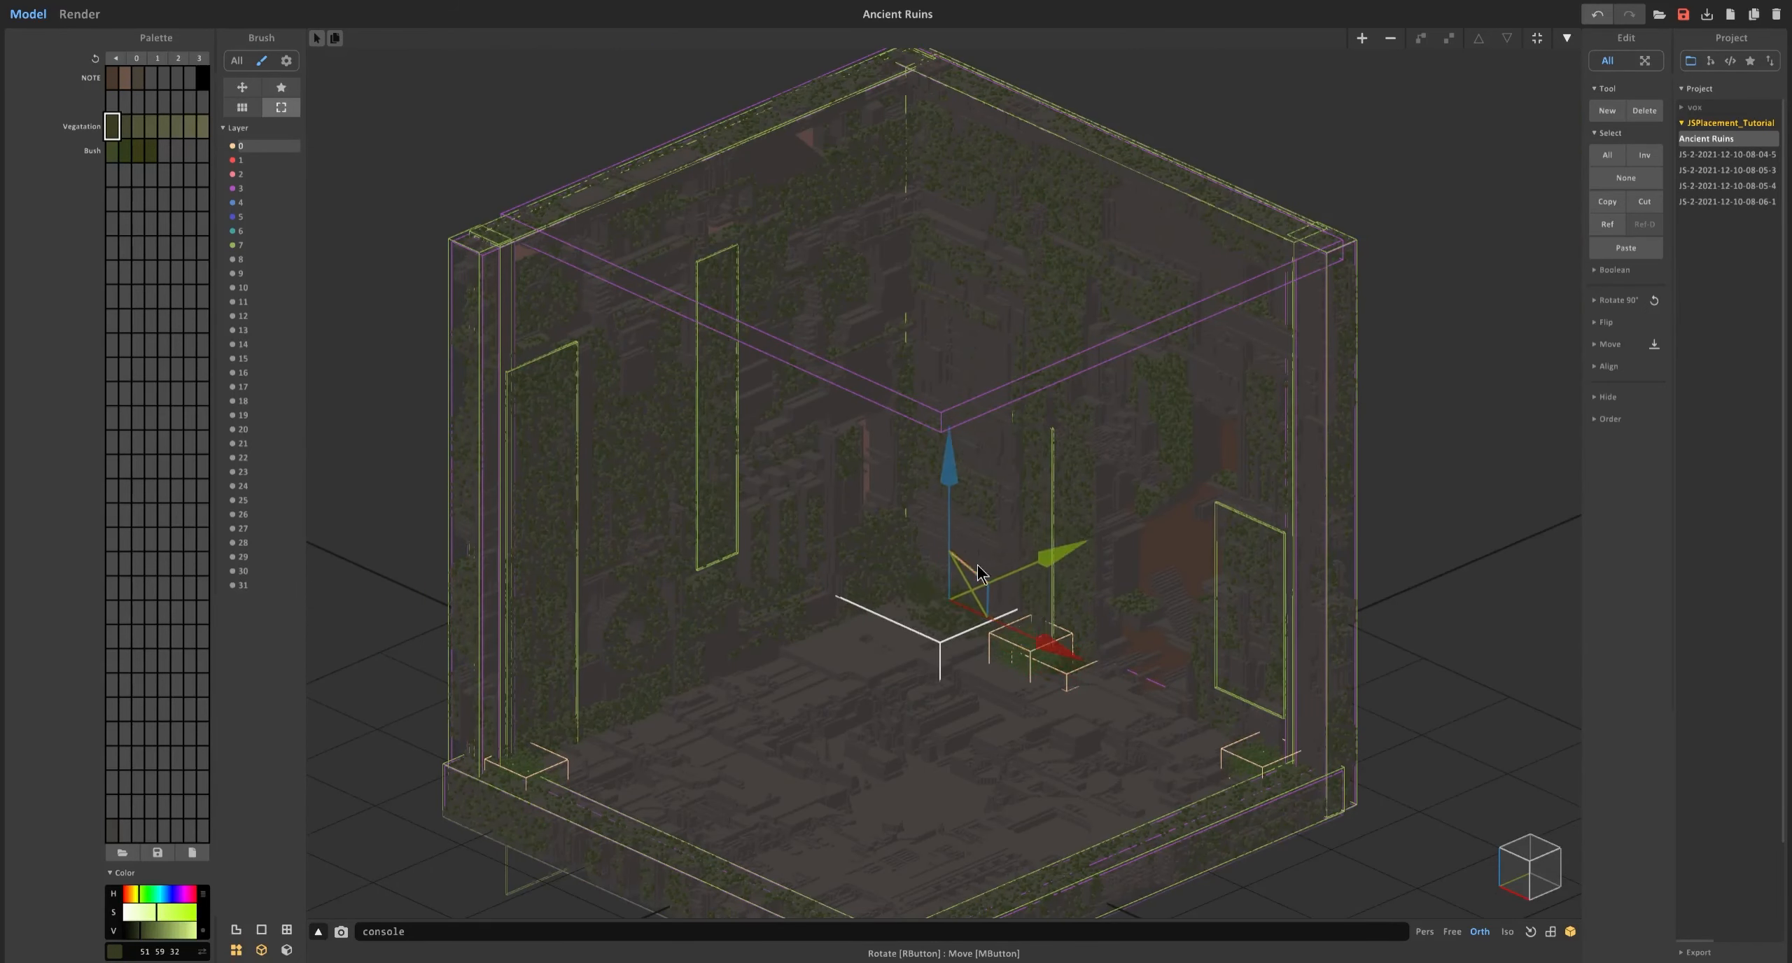
pyautogui.moveTo(950, 464); pyautogui.dragTo(950, 455)
# Move a medium-sized plant model up onto the top edge of the right wall beside the back corner.
pyautogui.scroll(-5, 950, 455)
pyautogui.moveTo(950, 454); pyautogui.dragTo(726, 425, button='middle')
pyautogui.moveTo(686, 511); pyautogui.dragTo(686, 219)
pyautogui.moveTo(753, 341); pyautogui.dragTo(1000, 488, button='middle')
pyautogui.scroll(5, 1000, 488)
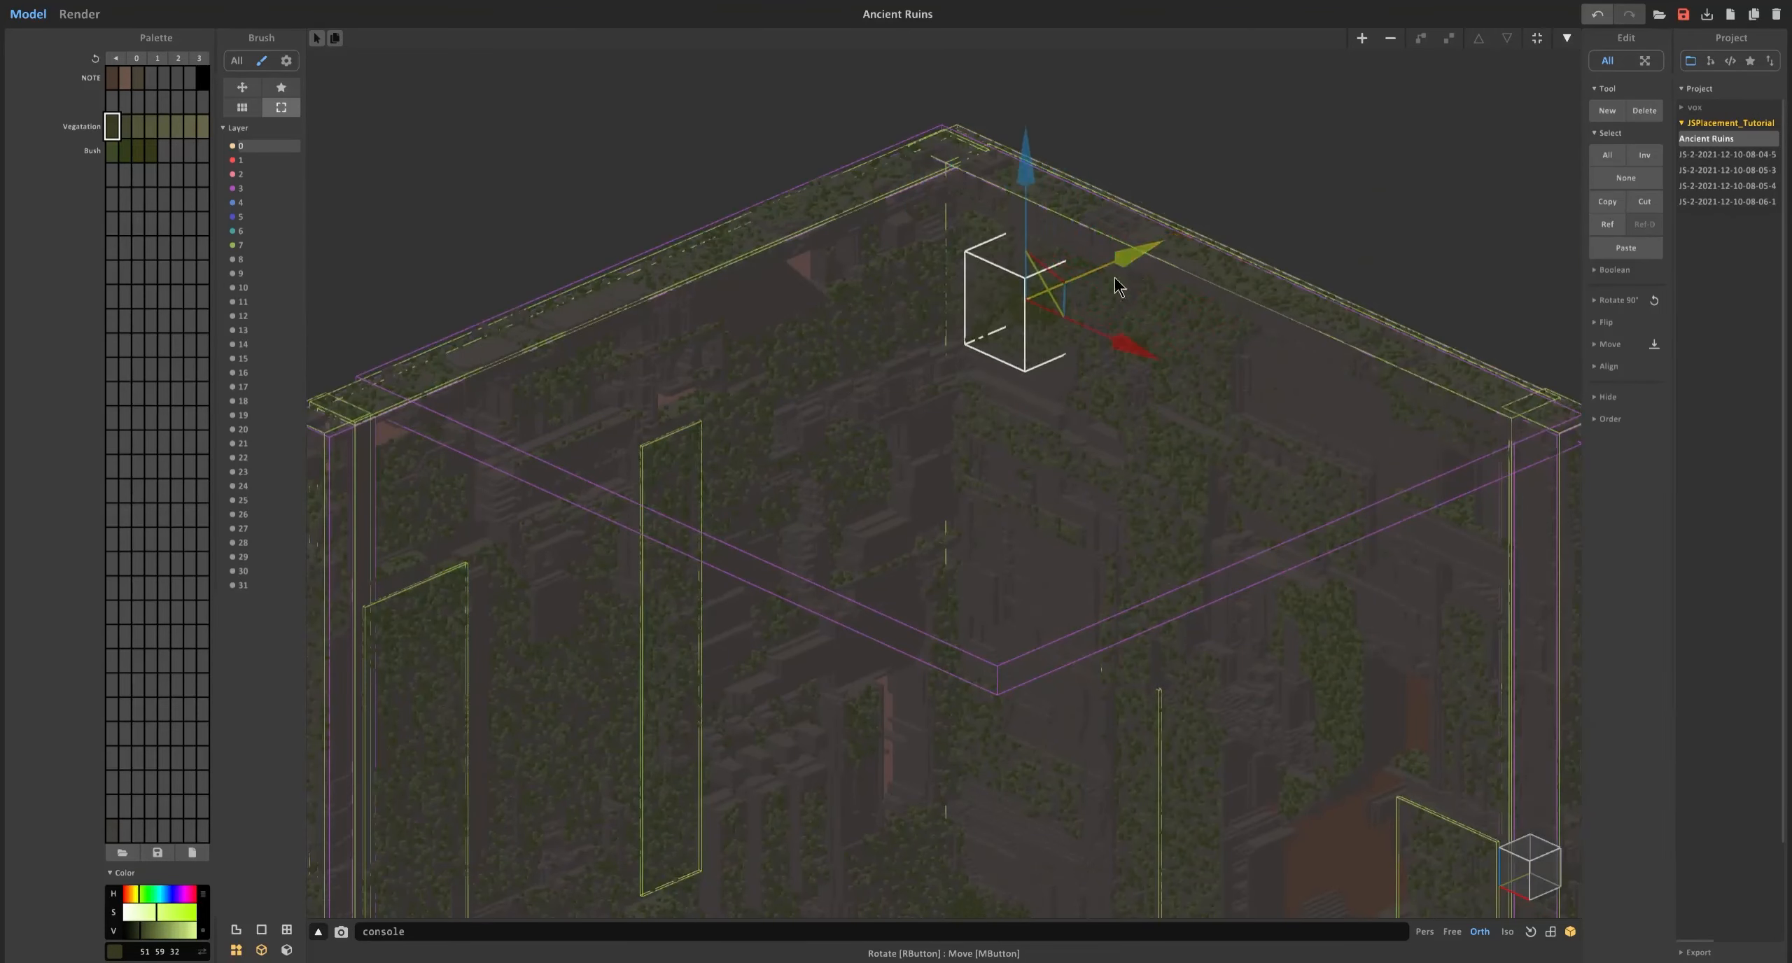
pyautogui.moveTo(1116, 286); pyautogui.dragTo(1113, 220)
pyautogui.moveTo(1025, 77); pyautogui.dragTo(1025, 85)
pyautogui.moveTo(1129, 276); pyautogui.dragTo(1143, 284)
pyautogui.moveTo(1041, 96); pyautogui.dragTo(1040, 74)
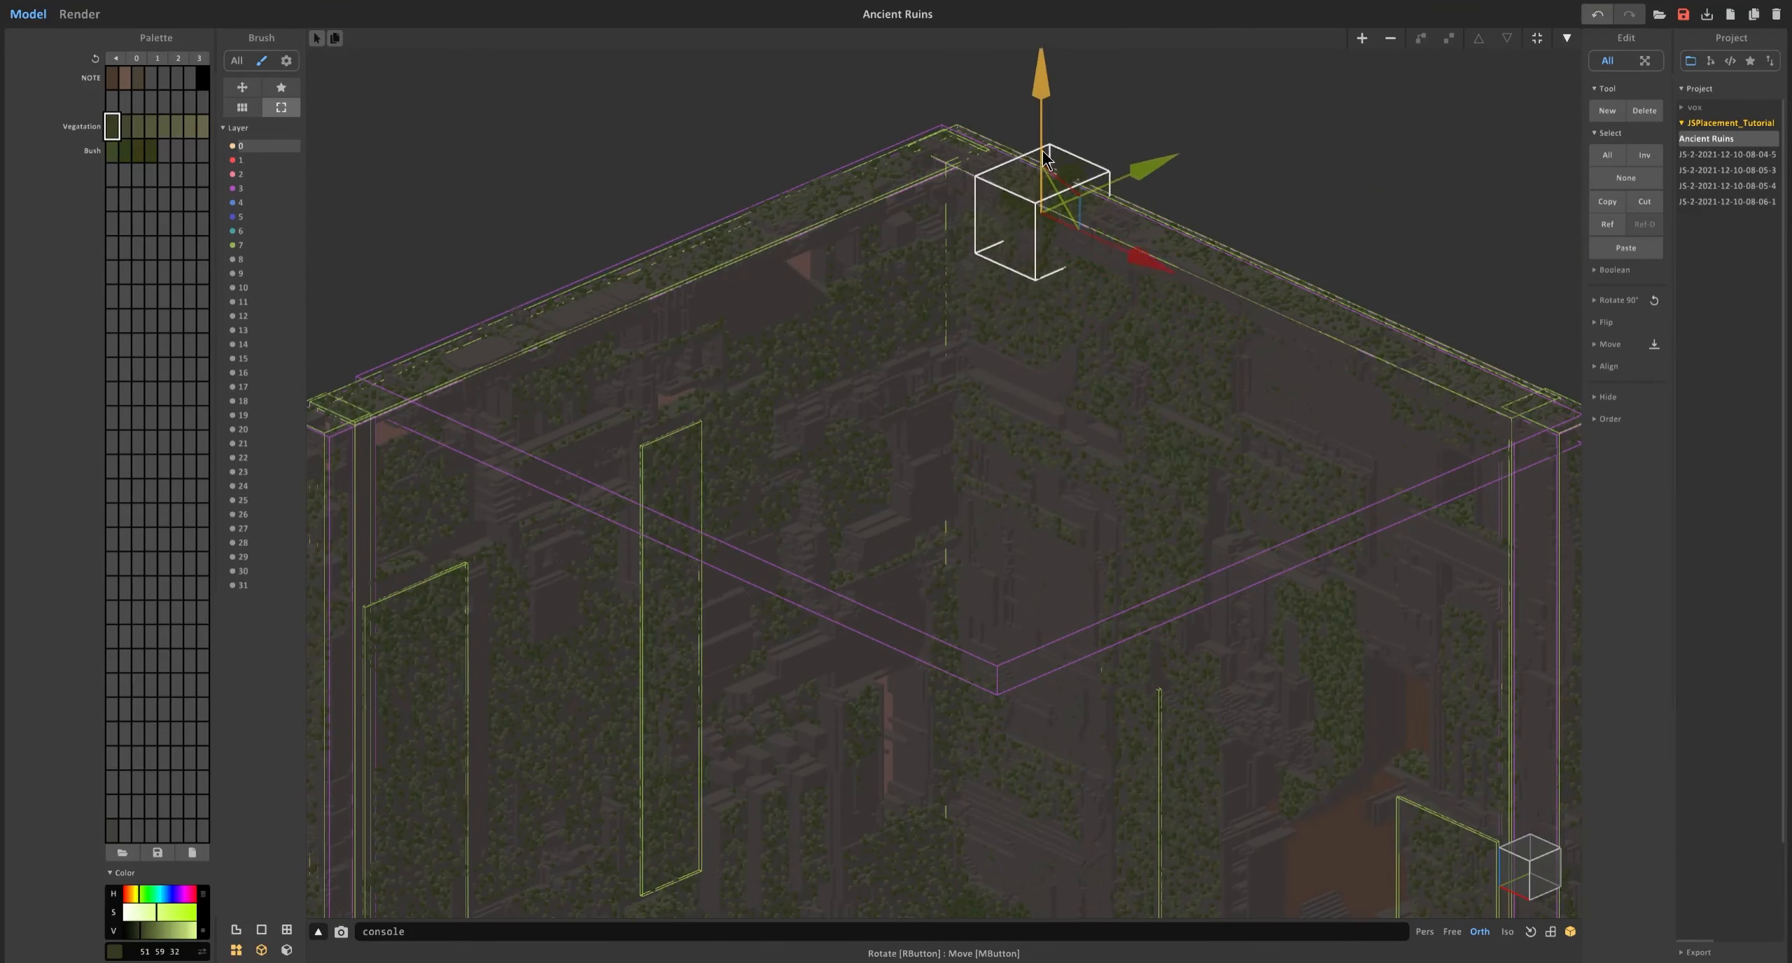
# Place a copy of the medium-sized bush model on the middle of the right wall's top edge.
pyautogui.scroll(-4, 1050, 279)
pyautogui.moveTo(1329, 420); pyautogui.dragTo(746, 426, button='middle')
pyautogui.keyDown('ctrl'); pyautogui.moveTo(1279, 450); pyautogui.dragTo(371, 805); pyautogui.keyUp('ctrl')
pyautogui.moveTo(371, 700); pyautogui.dragTo(646, 280)
pyautogui.scroll(3, 1107, 441)
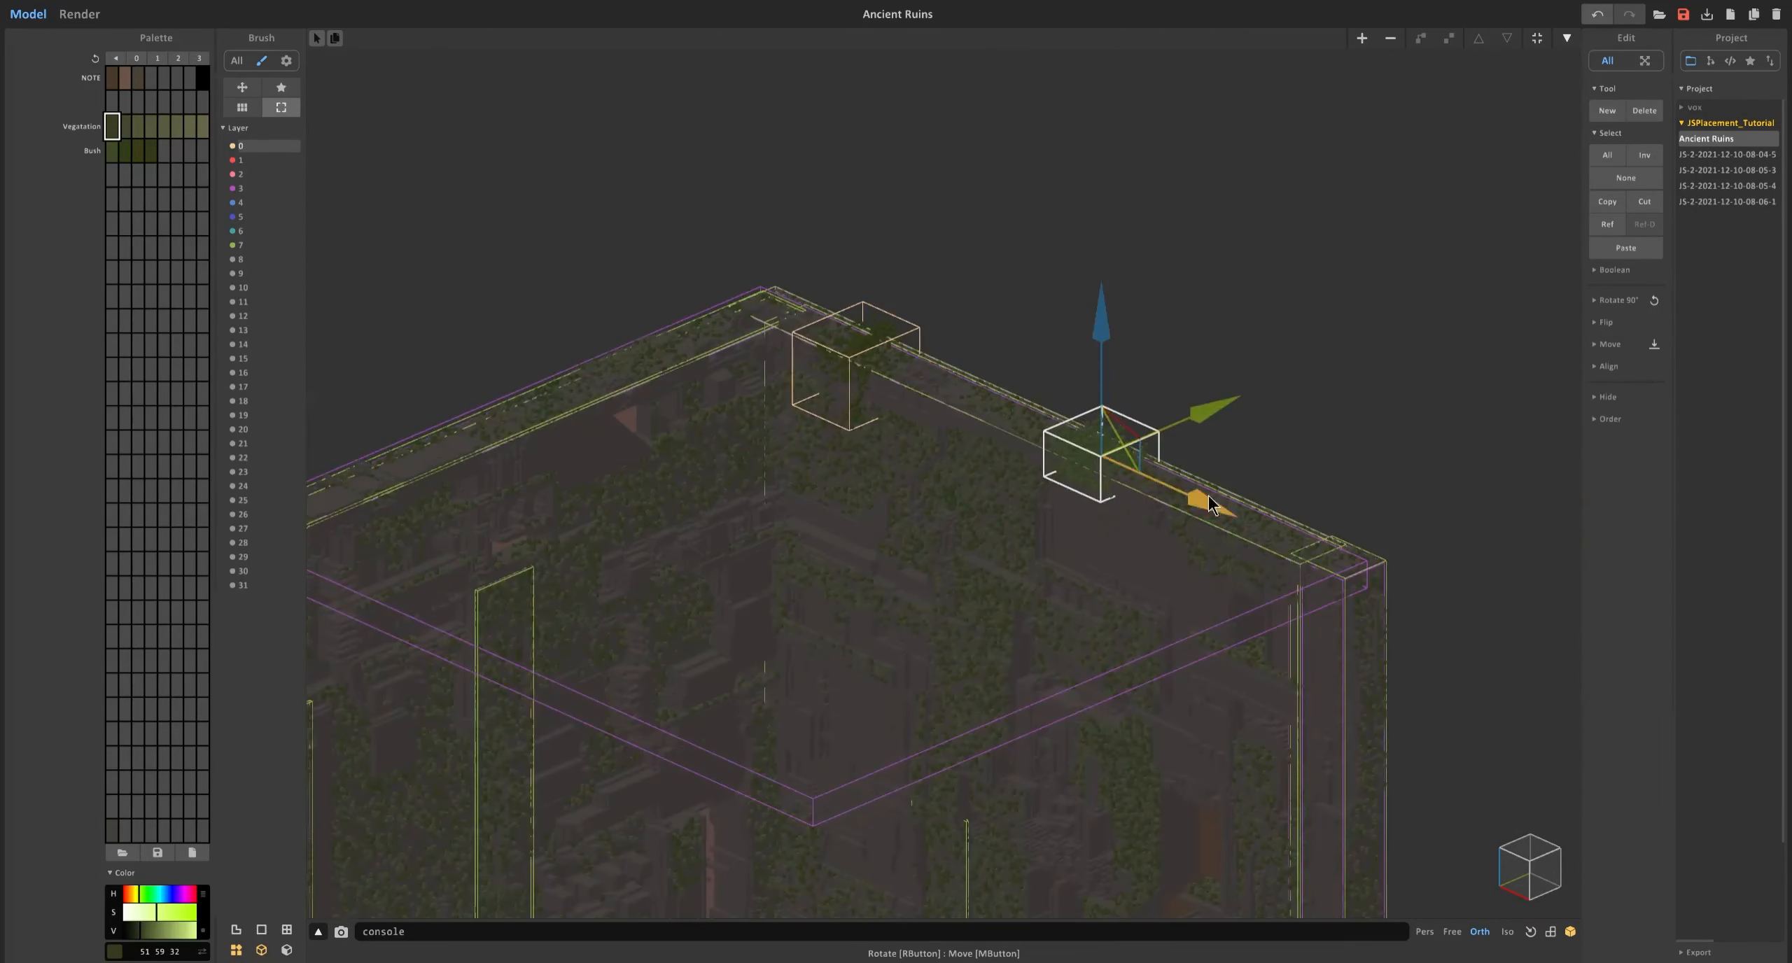
# Place a copy of a small plant model at mid-height on the right wall beside the hole.
pyautogui.scroll(-3, 1190, 455)
pyautogui.scroll(3, 949, 427)
pyautogui.scroll(2, 948, 427)
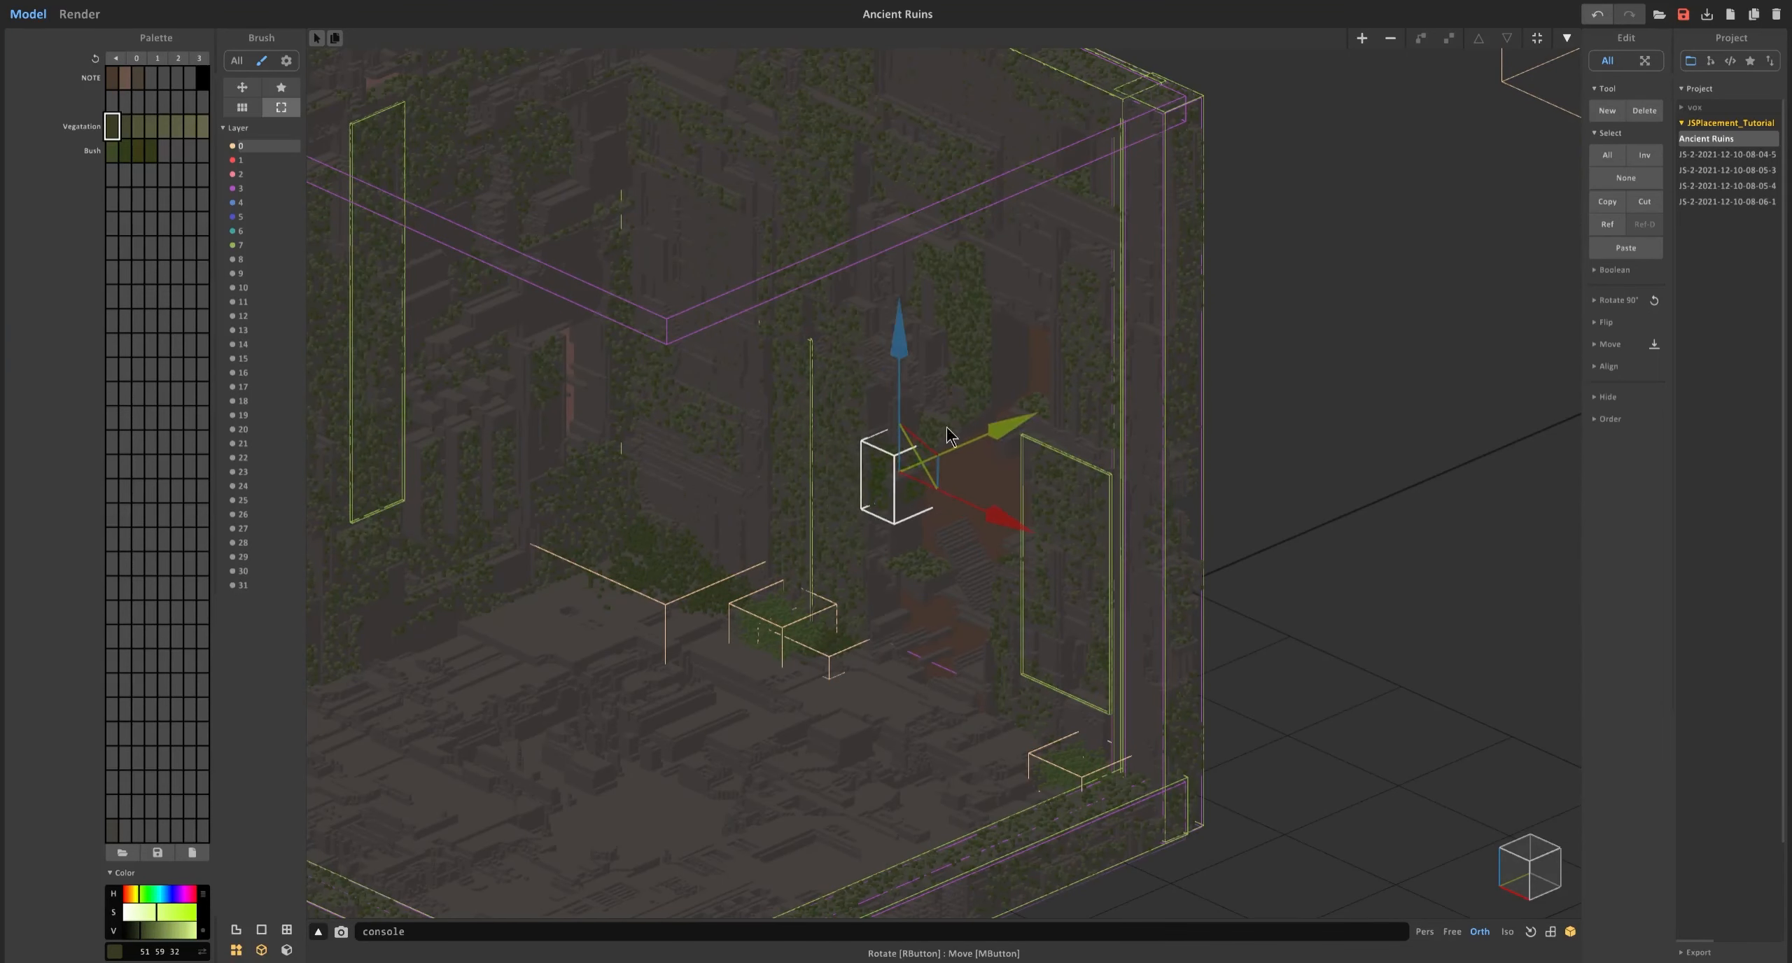
pyautogui.scroll(-3, 877, 623)
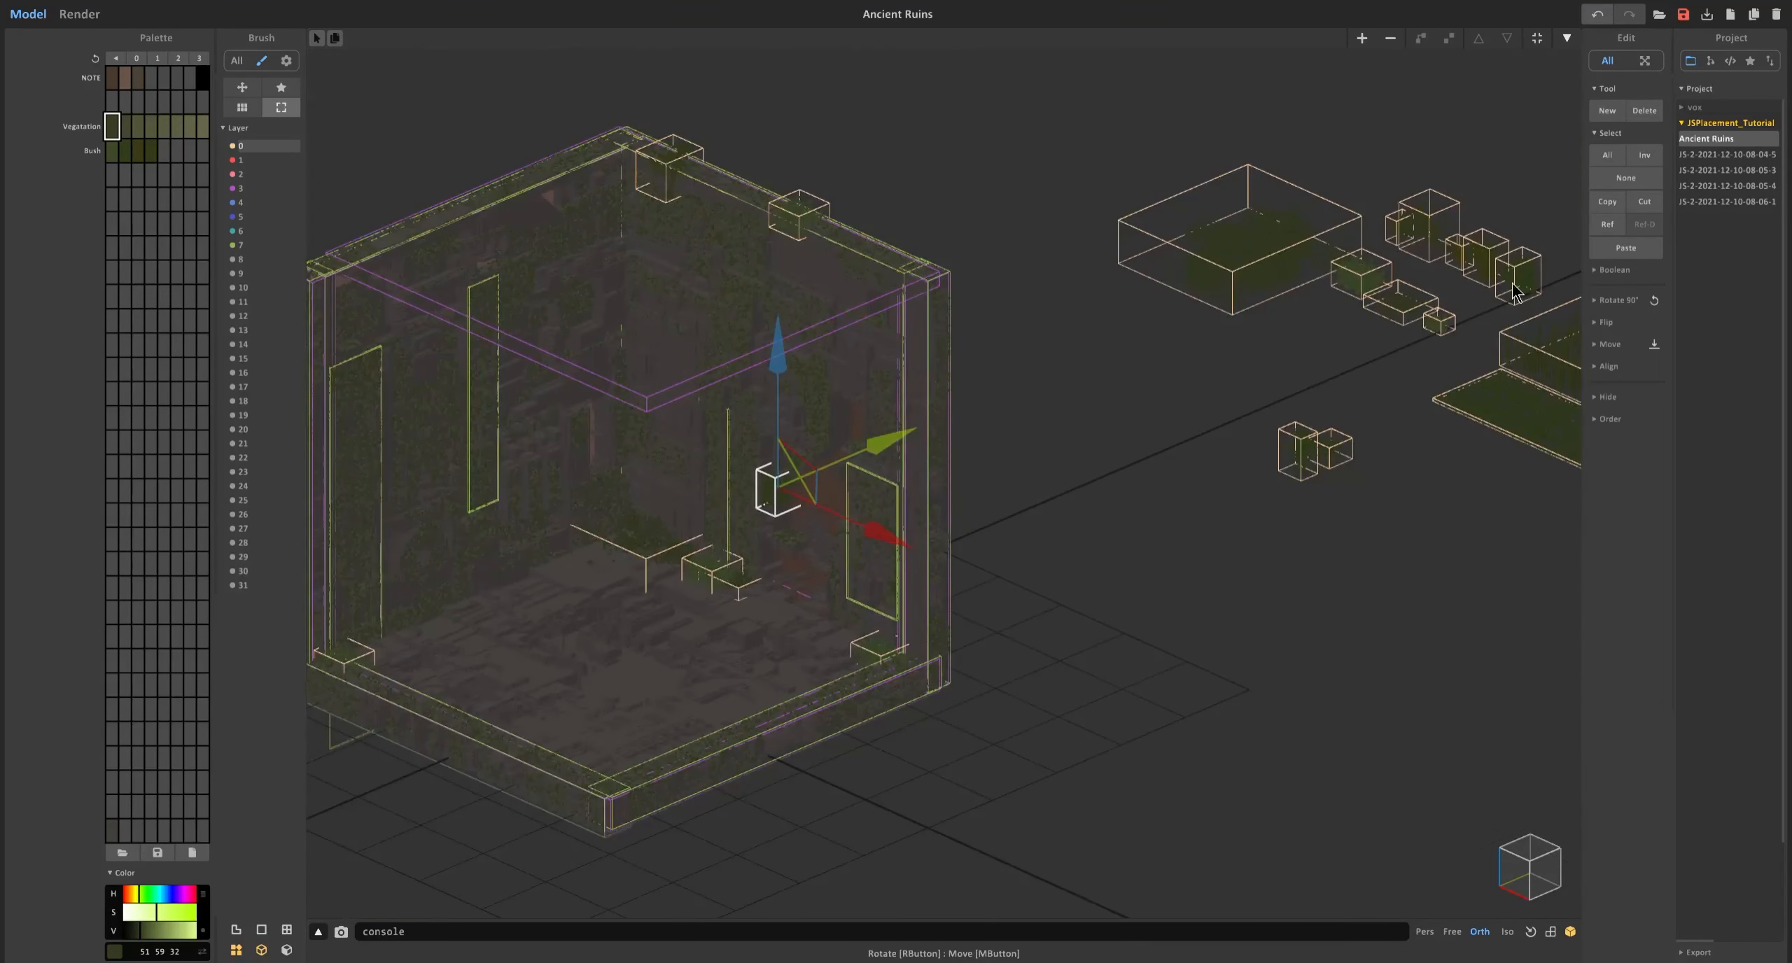
# Place a copy of a plant model on the outer end of the right wall's top edge.
pyautogui.scroll(3, 924, 312)
pyautogui.moveTo(810, 696); pyautogui.dragTo(894, 135)
pyautogui.scroll(2, 1116, 305)
pyautogui.scroll(-3, 894, 135)
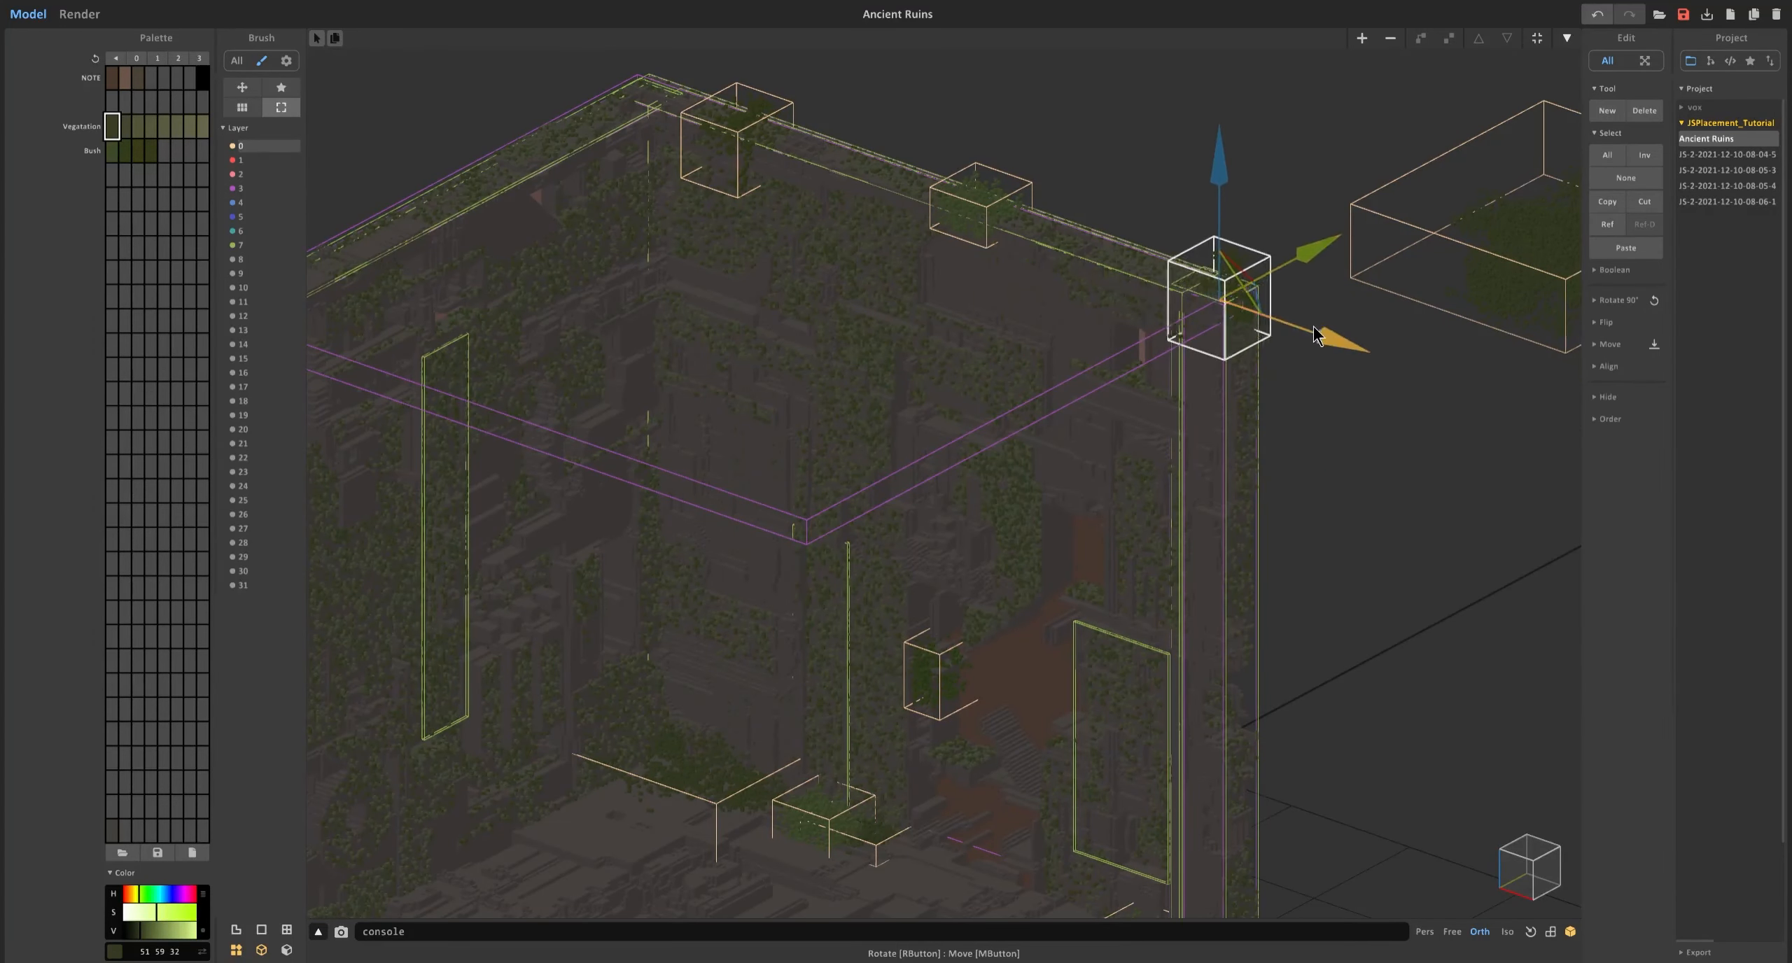
pyautogui.press('Tab')
pyautogui.press('Tab')
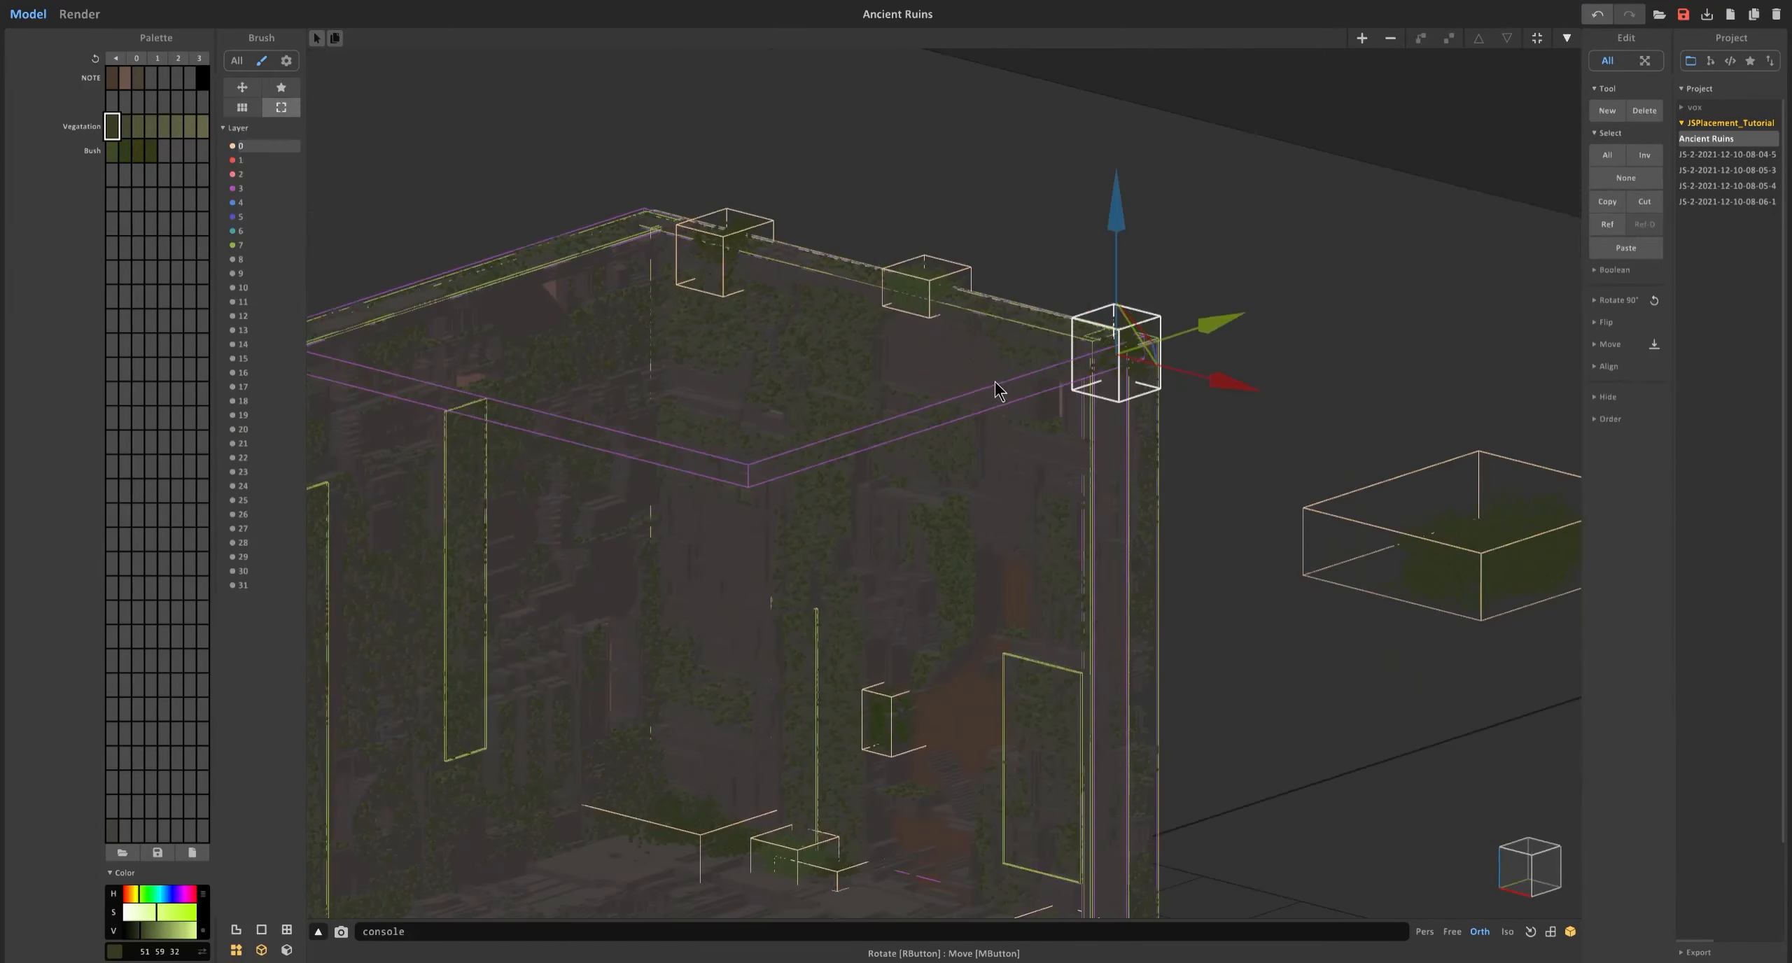
# Place a large bush copy on the left wall's top edge and scale it down along the Y axis.
pyautogui.scroll(-5, 999, 392)
pyautogui.click(1008, 455)
pyautogui.click(599, 412)
pyautogui.moveTo(616, 413); pyautogui.dragTo(1132, 384, button='right')
pyautogui.press('Tab')
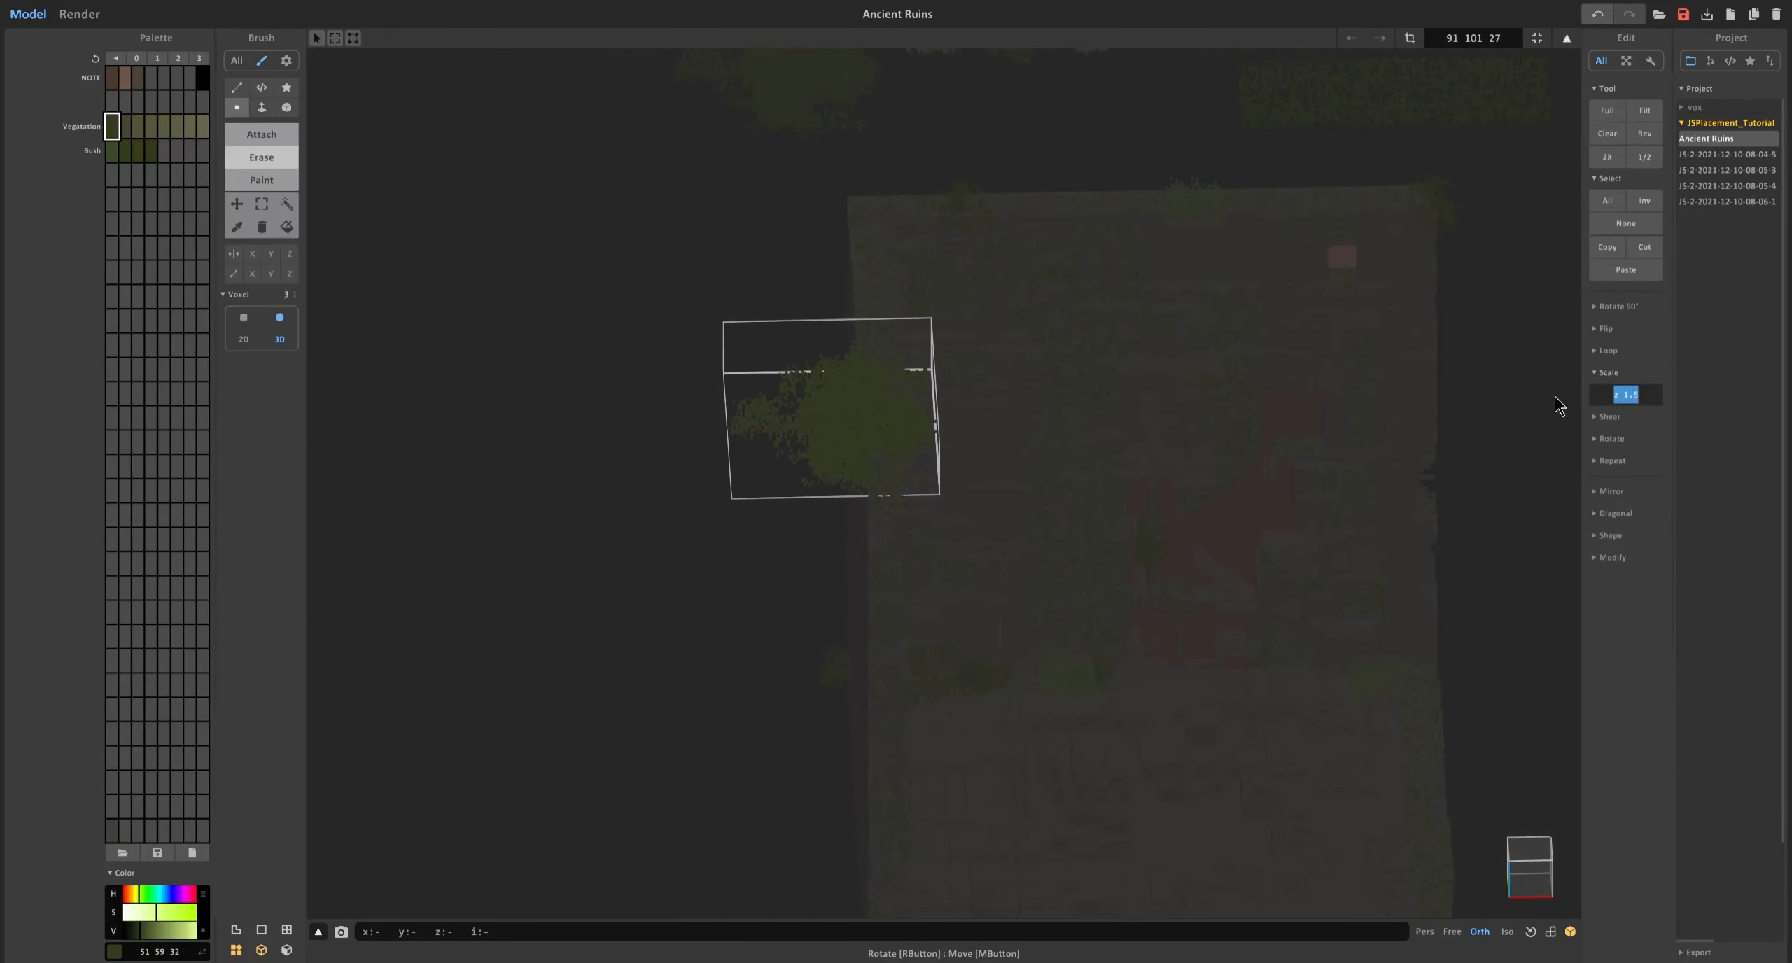
pyautogui.press('Return')
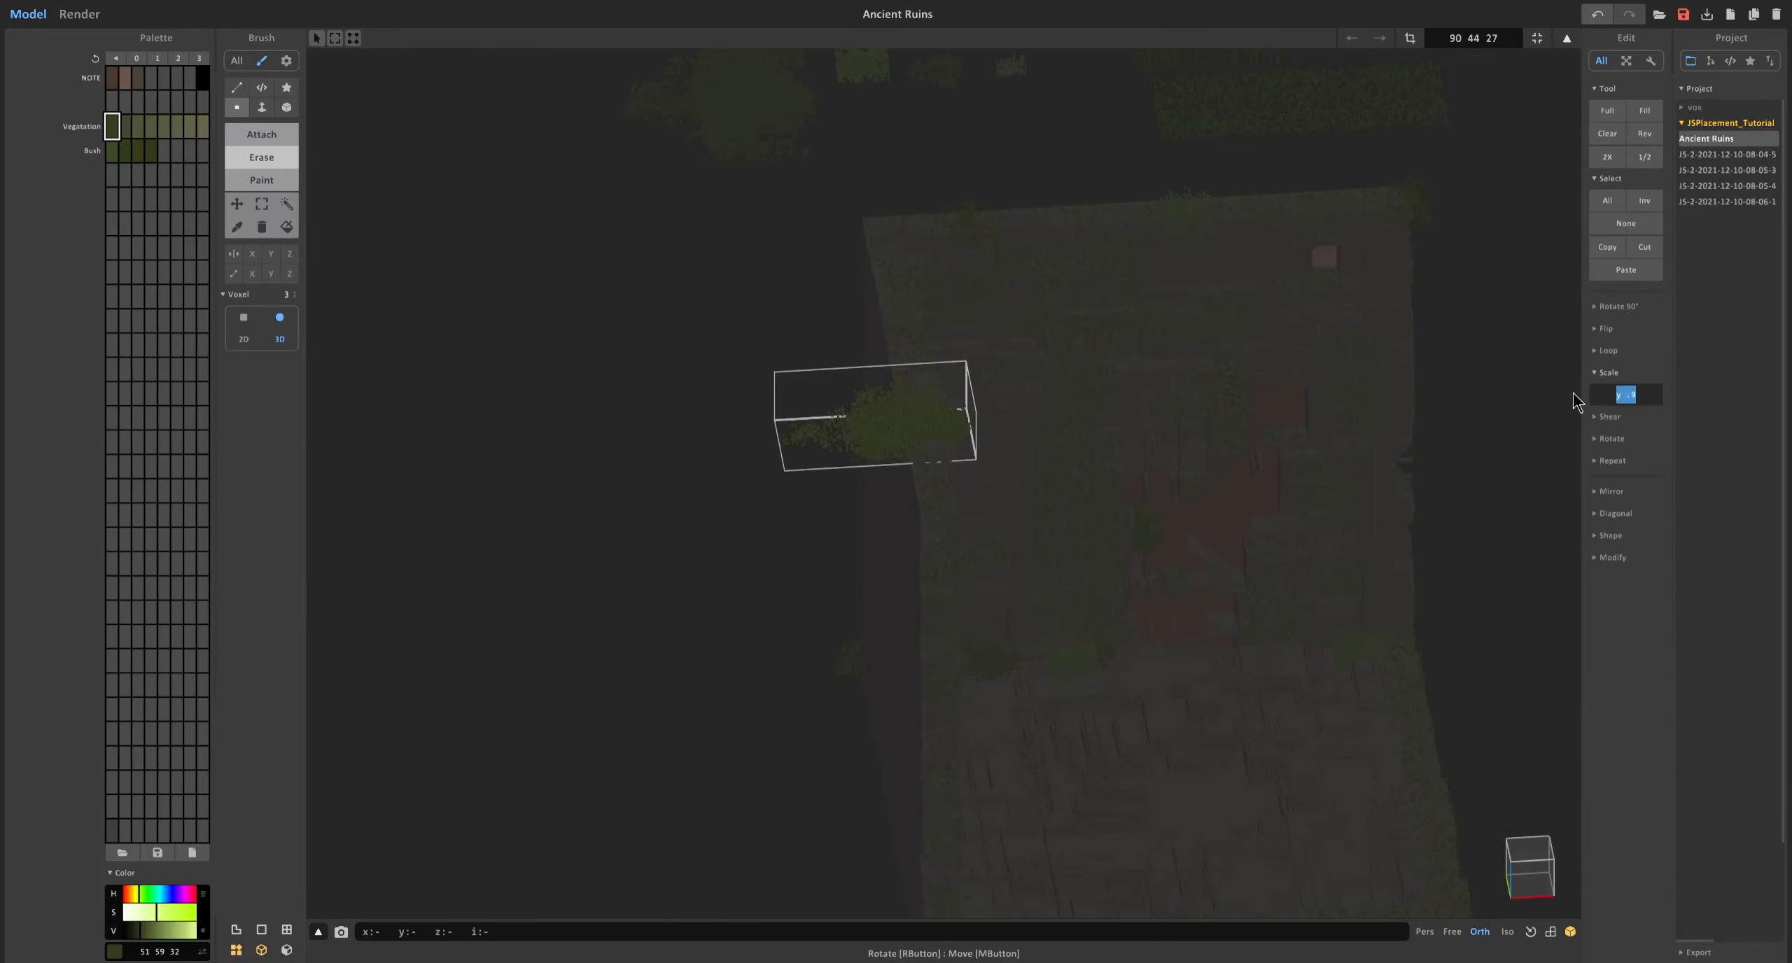
pyautogui.press('Tab')
pyautogui.moveTo(1020, 395); pyautogui.dragTo(867, 392, button='right')
pyautogui.moveTo(680, 217); pyautogui.dragTo(681, 233)
# Place a copy of the small flat bush on the left wall's top edge beside the large bush and fine-tune its position.
pyautogui.scroll(-5, 1092, 464)
pyautogui.moveTo(1175, 455)
pyautogui.mouseDown(button='right')
pyautogui.moveTo(1092, 464)
pyautogui.moveTo(1148, 469)
pyautogui.mouseUp(button='right')
pyautogui.click(1314, 329)
pyautogui.moveTo(1392, 305); pyautogui.dragTo(774, 546)
pyautogui.moveTo(774, 545); pyautogui.dragTo(1001, 545, button='middle')
pyautogui.scroll(5, 1002, 546)
pyautogui.moveTo(931, 543); pyautogui.dragTo(932, 140)
pyautogui.moveTo(945, 188); pyautogui.dragTo(1037, 343, button='middle')
pyautogui.moveTo(1094, 406); pyautogui.dragTo(991, 343)
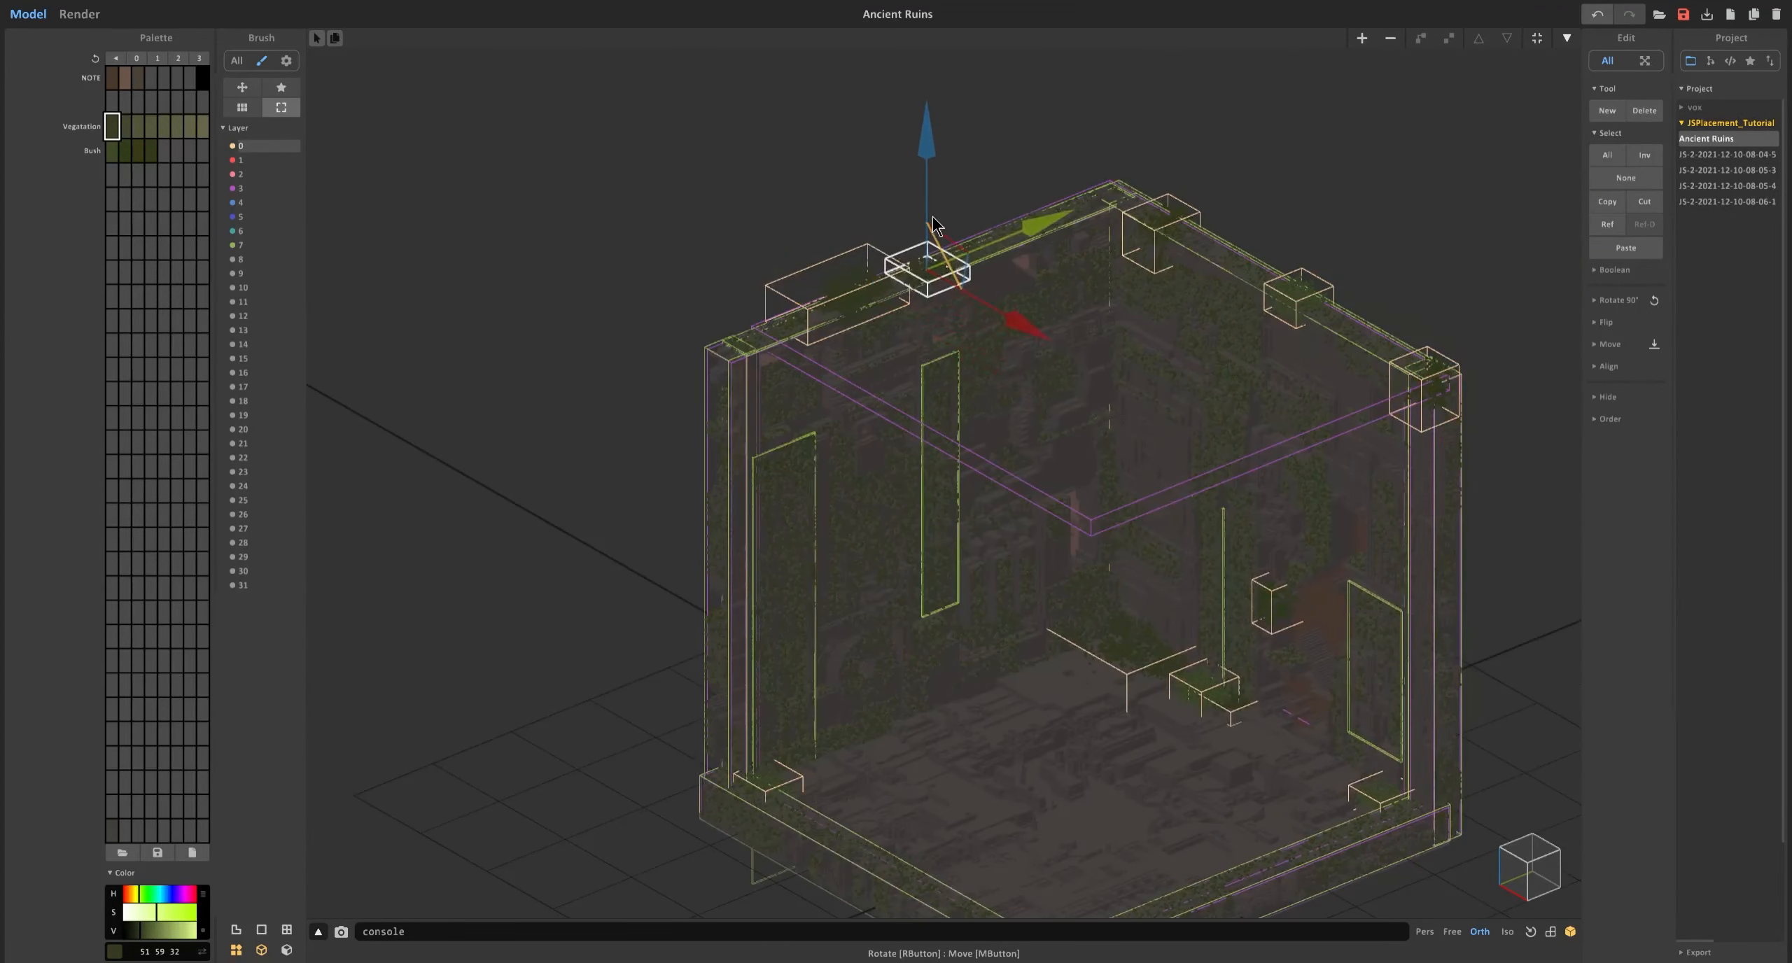
pyautogui.moveTo(933, 217); pyautogui.dragTo(791, 203, button='right')
pyautogui.moveTo(1207, 231); pyautogui.dragTo(1189, 231)
pyautogui.moveTo(1061, 165); pyautogui.dragTo(1061, 155)
pyautogui.moveTo(1061, 168); pyautogui.dragTo(1190, 189, button='right')
# Place a tall plant copy on the right wall's top edge between the two bushes nearest the back corner.
pyautogui.scroll(2, 956, 240)
pyautogui.scroll(-6, 980, 308)
pyautogui.moveTo(1036, 350)
pyautogui.mouseDown(button='right')
pyautogui.moveTo(967, 337)
pyautogui.moveTo(1022, 357)
pyautogui.mouseUp(button='right')
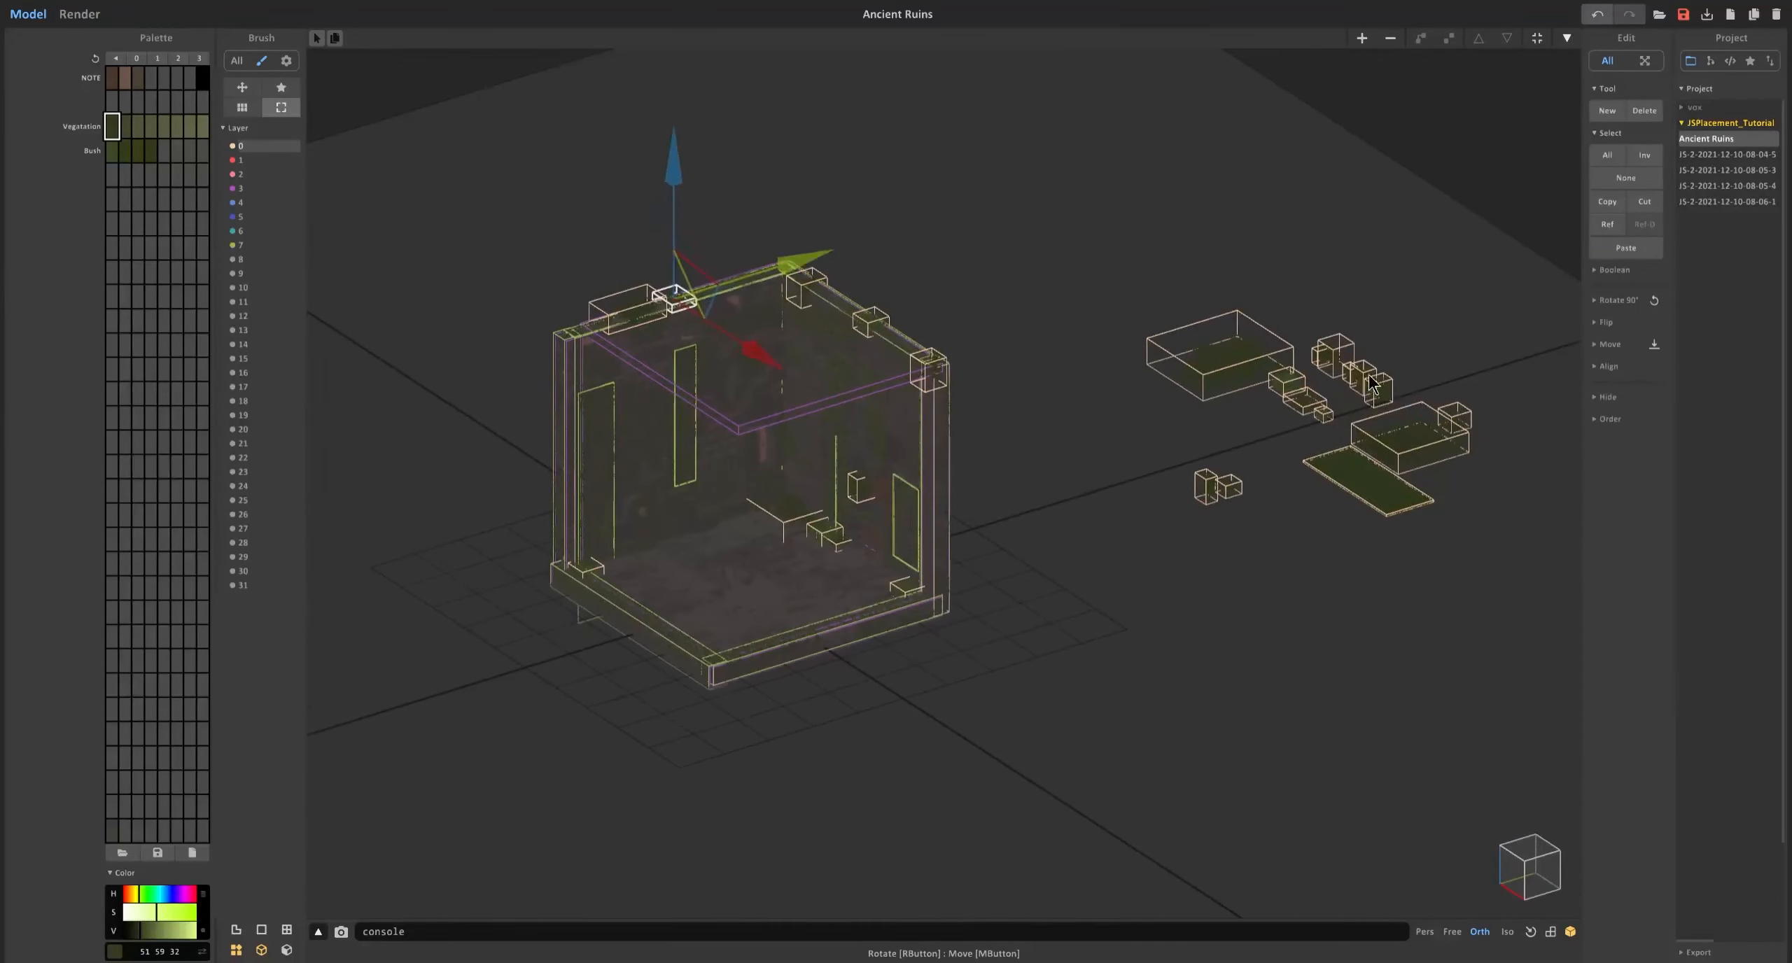
pyautogui.moveTo(790, 443); pyautogui.dragTo(790, 207)
pyautogui.moveTo(798, 217); pyautogui.dragTo(956, 334, button='middle')
pyautogui.scroll(6, 1001, 343)
pyautogui.moveTo(1074, 184); pyautogui.dragTo(1238, 129)
pyautogui.moveTo(1120, 70); pyautogui.dragTo(1120, 142)
# Scale the tall plant on the right wall's top edge along the Z axis by a factor of 1.1.
pyautogui.click(1148, 209)
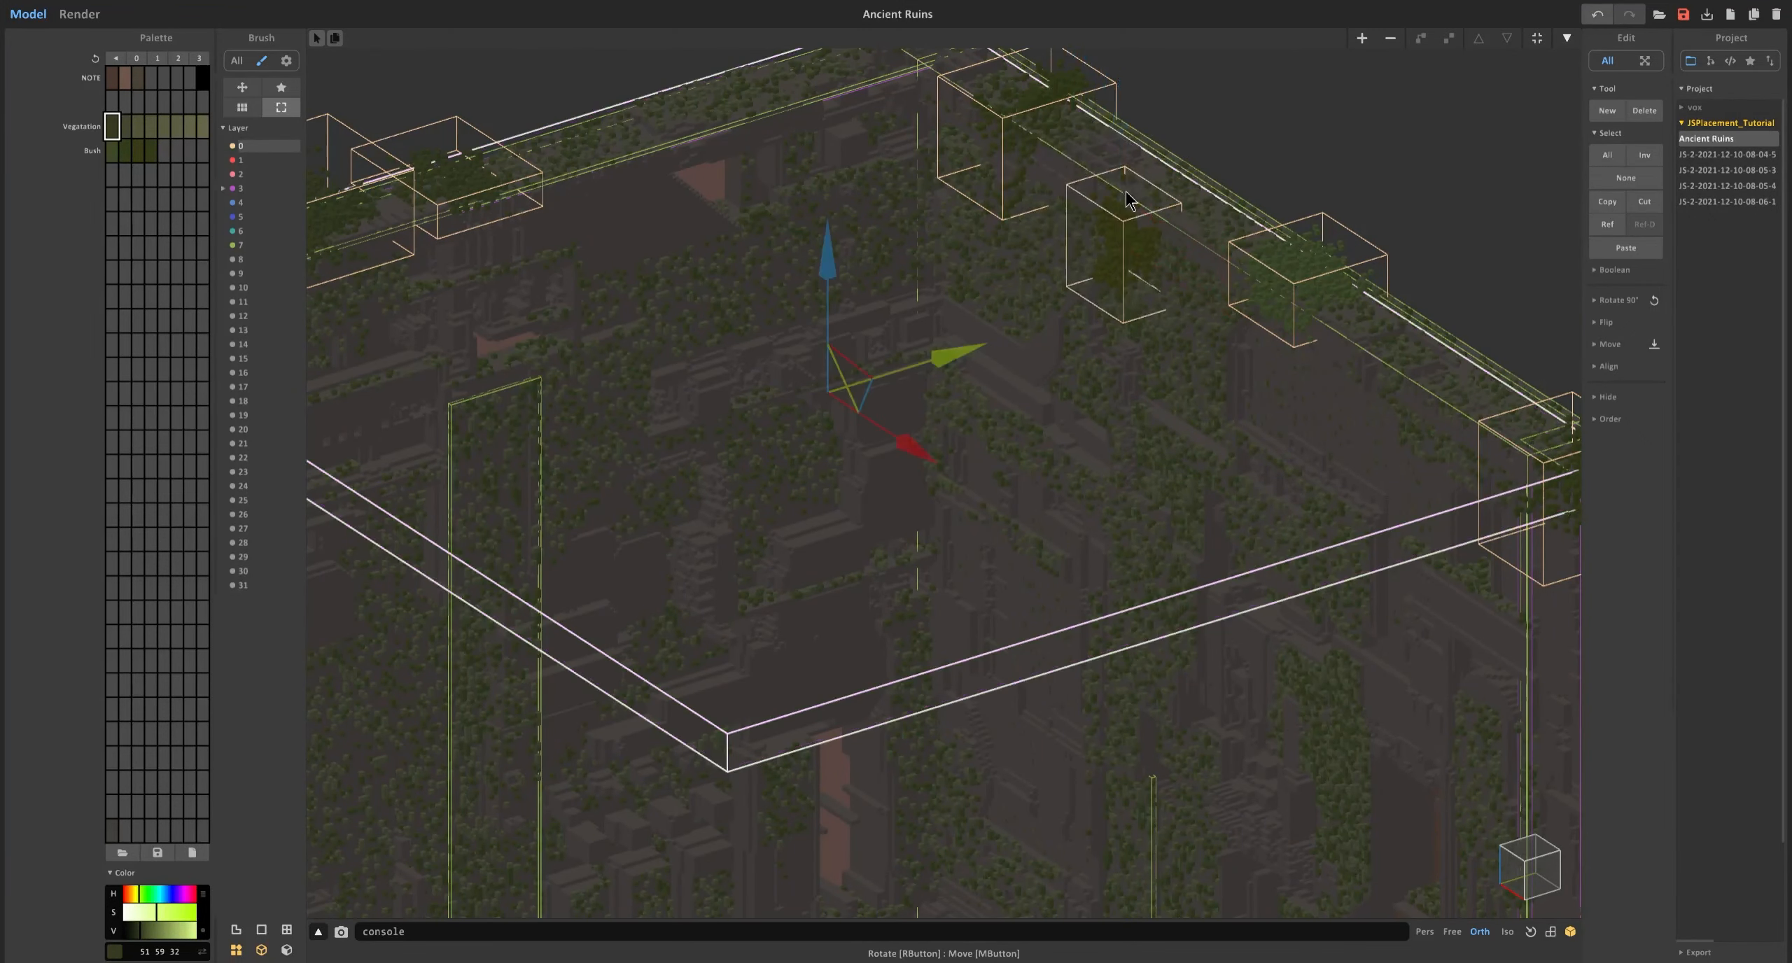
pyautogui.click(1124, 239)
pyautogui.scroll(-3, 1190, 297)
pyautogui.scroll(-5, 1209, 313)
pyautogui.moveTo(910, 336); pyautogui.dragTo(1052, 344, button='right')
pyautogui.scroll(5, 979, 391)
pyautogui.press('Tab')
pyautogui.moveTo(1637, 396); pyautogui.dragTo(1584, 397)
pyautogui.write('1 1 1.2')
pyautogui.press('Return')
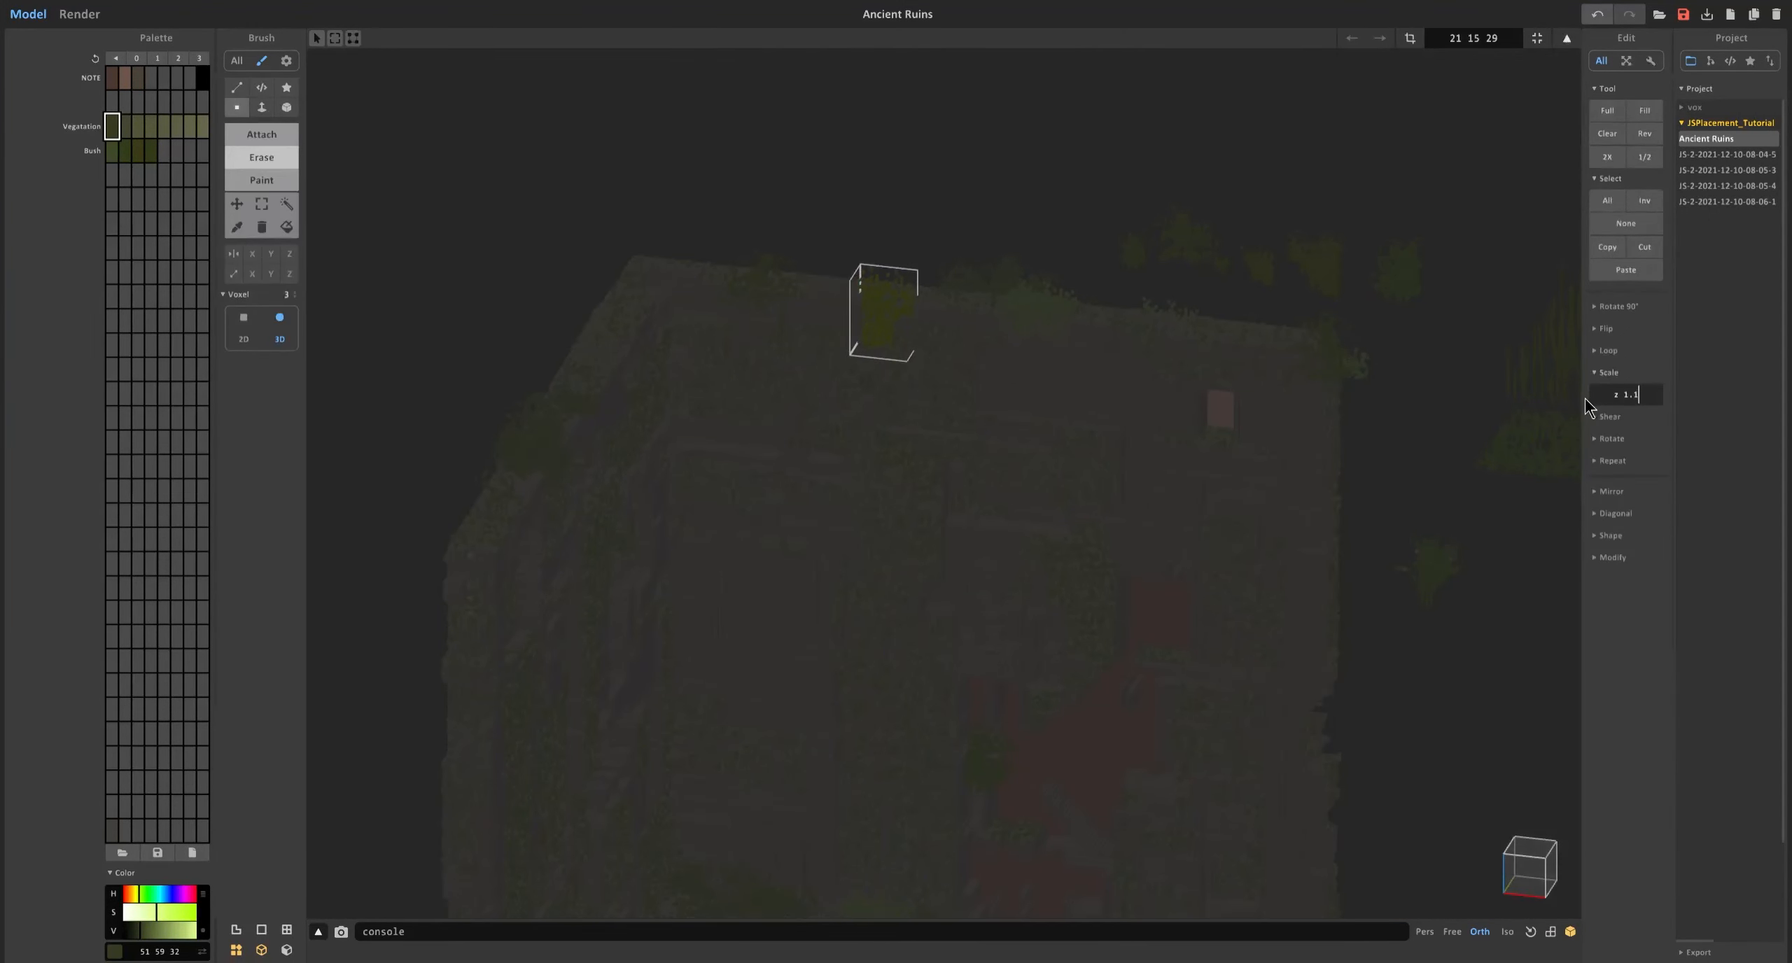
pyautogui.press('Tab')
# Place two small plant copies on the right wall's top edge next to the plant at the outer end.
pyautogui.scroll(-5, 885, 266)
pyautogui.moveTo(980, 294); pyautogui.dragTo(910, 315, button='right')
pyautogui.click(1170, 503)
pyautogui.moveTo(798, 448); pyautogui.dragTo(795, 341)
pyautogui.scroll(5, 749, 380)
pyautogui.moveTo(815, 473); pyautogui.dragTo(1051, 229)
pyautogui.moveTo(970, 168); pyautogui.dragTo(973, 250)
pyautogui.moveTo(1060, 308); pyautogui.dragTo(1083, 291)
pyautogui.click(959, 336)
pyautogui.moveTo(1089, 381); pyautogui.dragTo(1213, 421)
# Place another copy of the medium-sized bush model on the right wall's top edge near the back corner.
pyautogui.scroll(-5, 1213, 326)
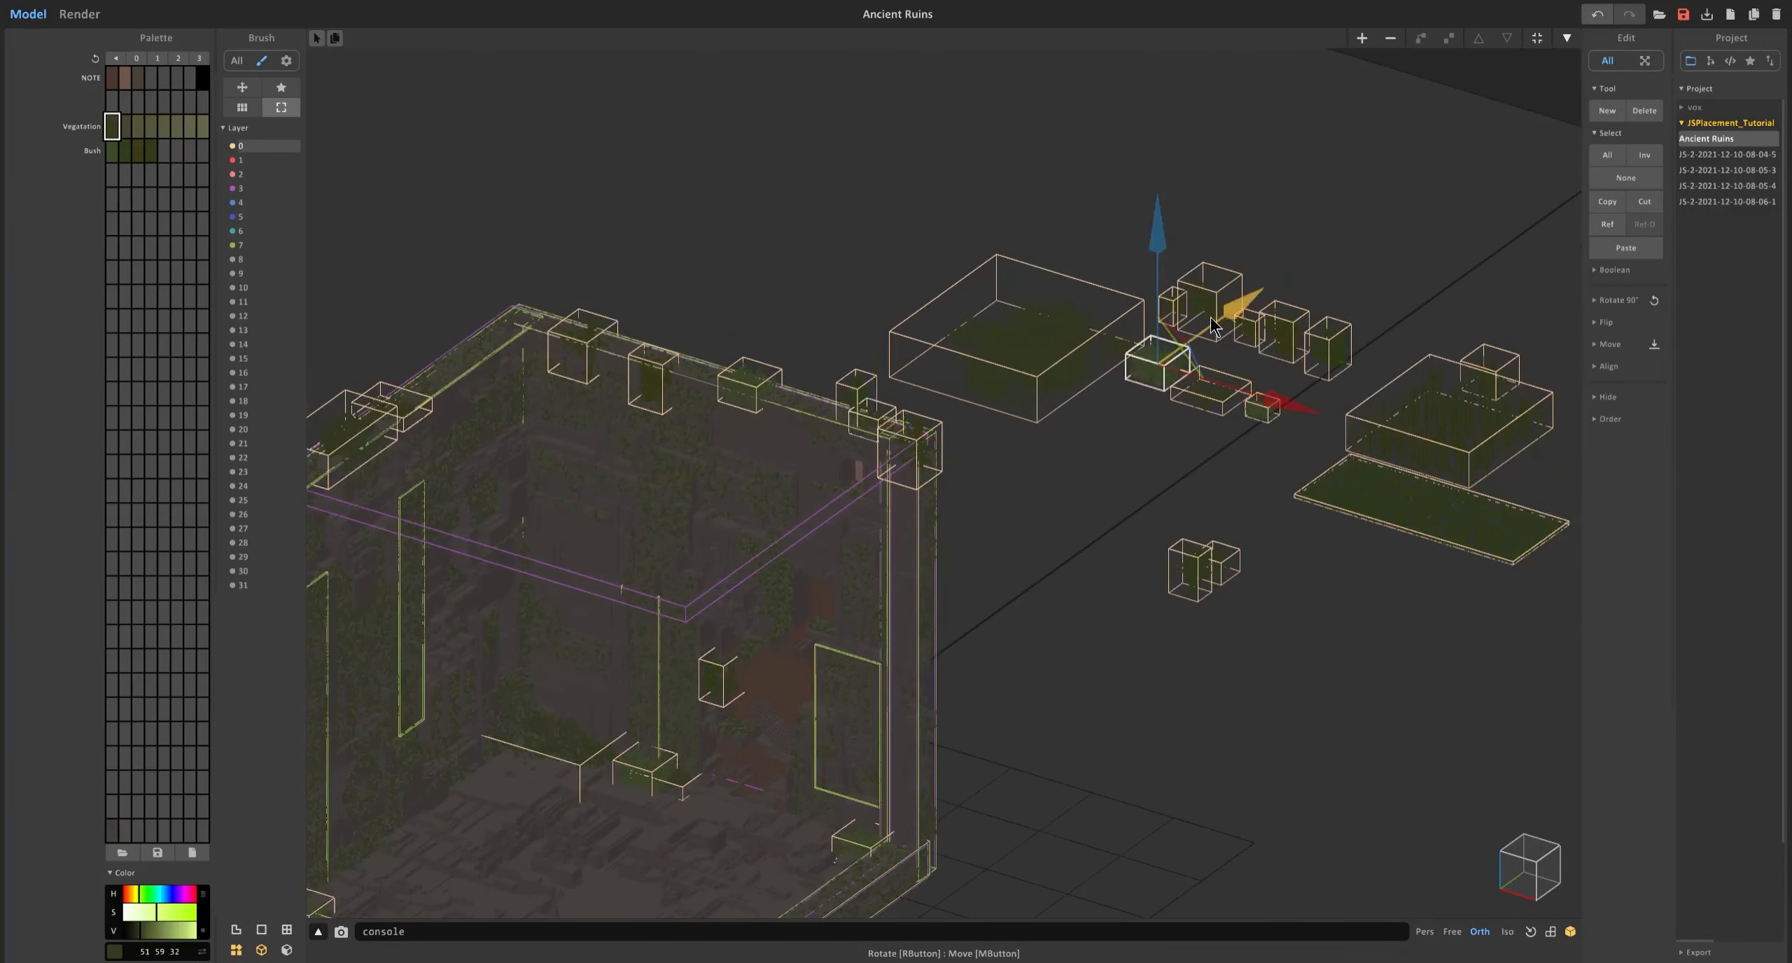
pyautogui.moveTo(718, 287); pyautogui.dragTo(1057, 410, button='middle')
pyautogui.scroll(5, 1057, 420)
pyautogui.moveTo(1027, 479); pyautogui.dragTo(1057, 487)
pyautogui.scroll(-5, 1064, 486)
pyautogui.moveTo(1064, 487); pyautogui.dragTo(833, 422, button='middle')
# Place two small plant copies along the inner side of the right wall's top edge near the back corner.
pyautogui.moveTo(1357, 400); pyautogui.dragTo(1428, 343, button='middle')
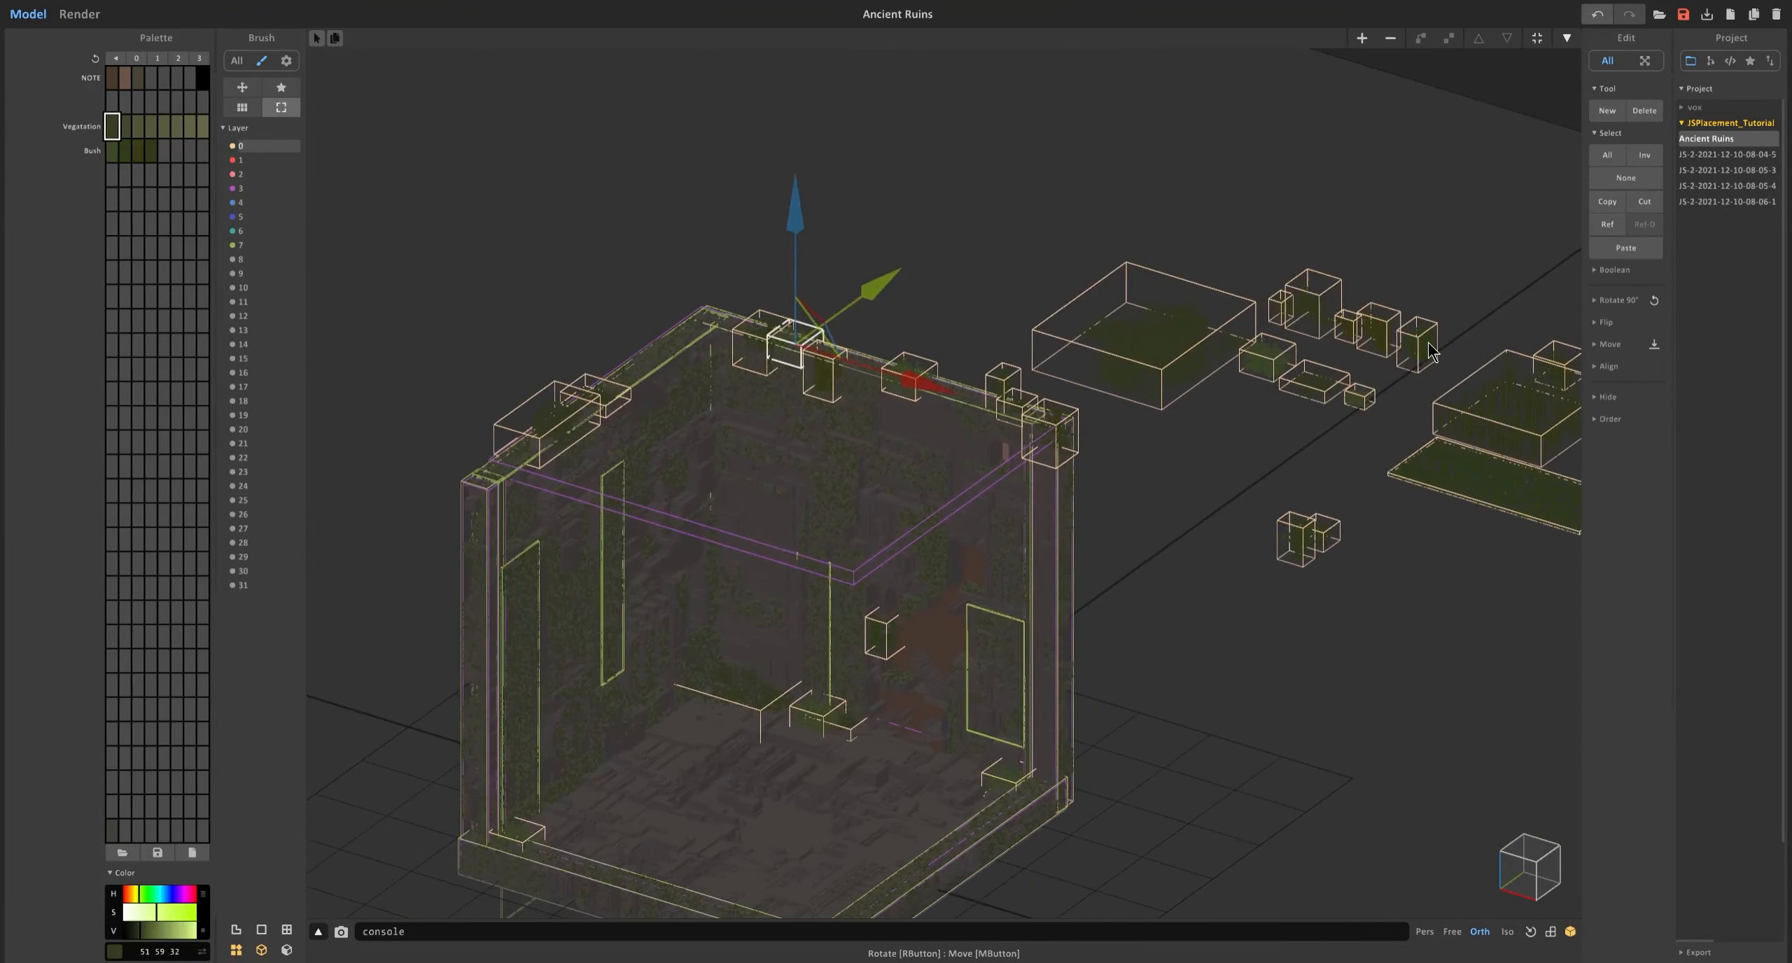
pyautogui.moveTo(758, 471); pyautogui.dragTo(758, 252)
pyautogui.scroll(5, 753, 259)
pyautogui.moveTo(651, 269); pyautogui.dragTo(931, 368, button='middle')
pyautogui.moveTo(934, 368); pyautogui.dragTo(1018, 308)
pyautogui.scroll(3, 1021, 311)
pyautogui.moveTo(1082, 359); pyautogui.dragTo(1036, 345)
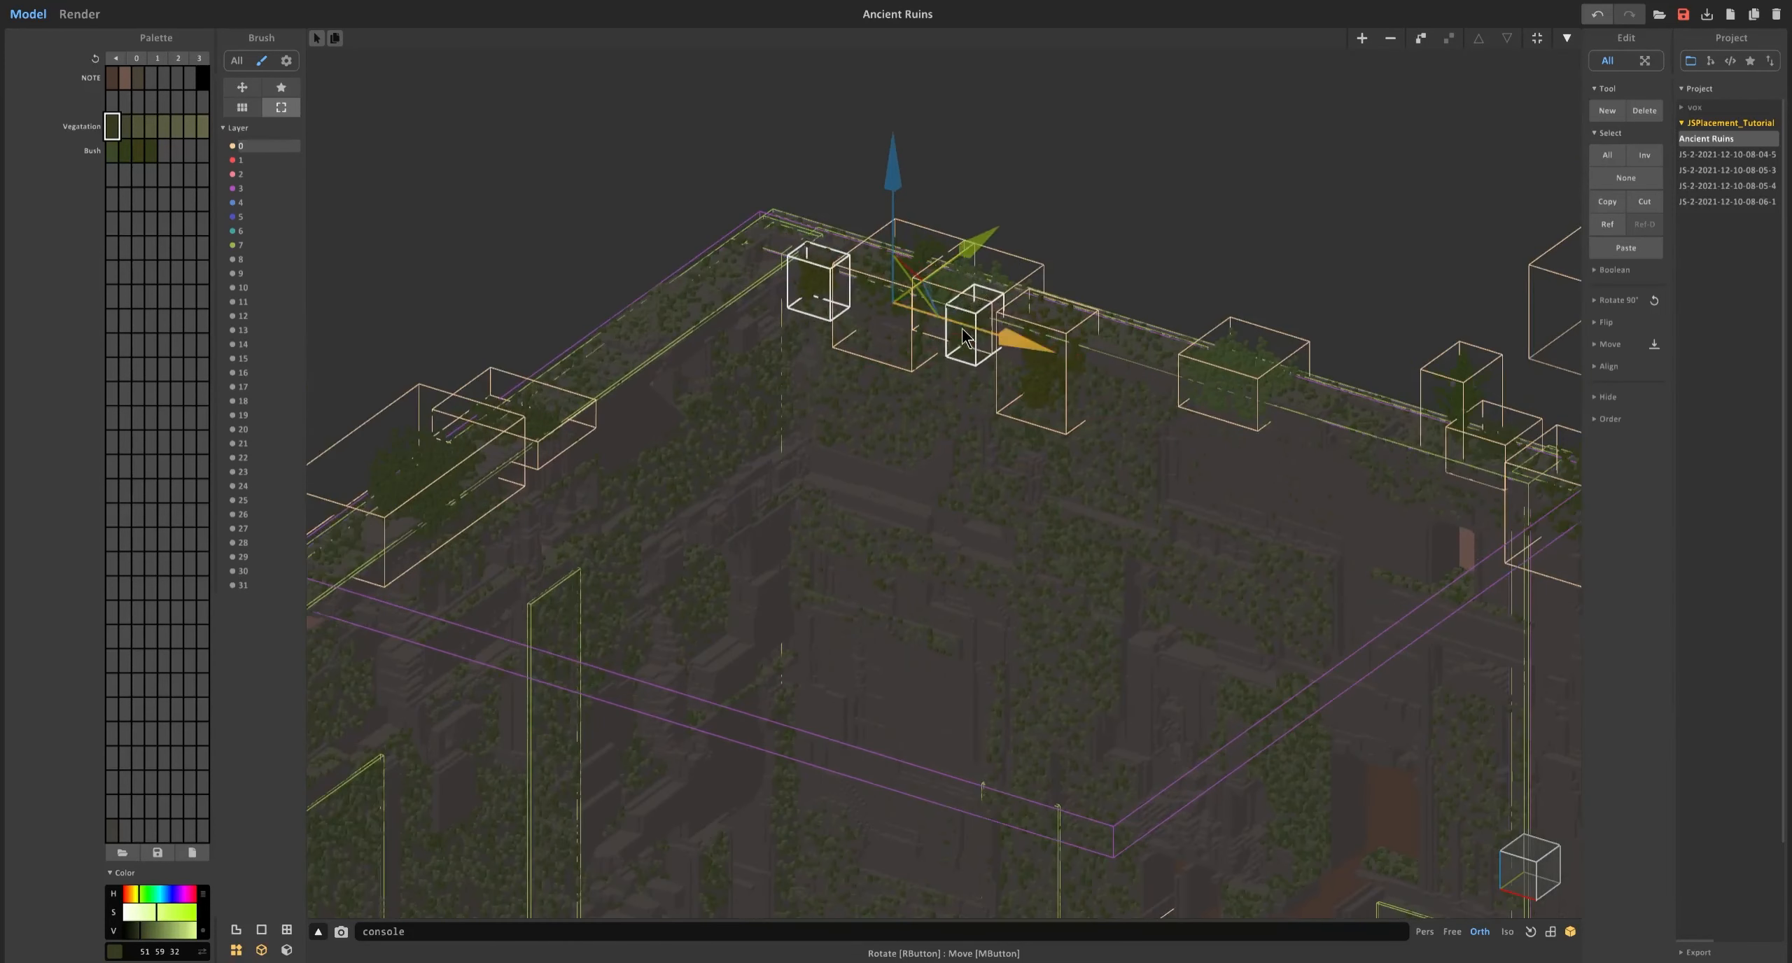
pyautogui.moveTo(958, 255); pyautogui.dragTo(967, 250)
# Duplicate the small plant twice along the right wall towards its outer end, setting the last copy lower on the wall.
pyautogui.click(826, 279)
pyautogui.click(977, 356)
pyautogui.keyDown('ctrl'); pyautogui.moveTo(1059, 352); pyautogui.dragTo(1356, 444); pyautogui.keyUp('ctrl')
pyautogui.keyDown('ctrl'); pyautogui.moveTo(1273, 350); pyautogui.dragTo(1274, 367); pyautogui.keyUp('ctrl')
pyautogui.moveTo(1362, 457); pyautogui.dragTo(1524, 508)
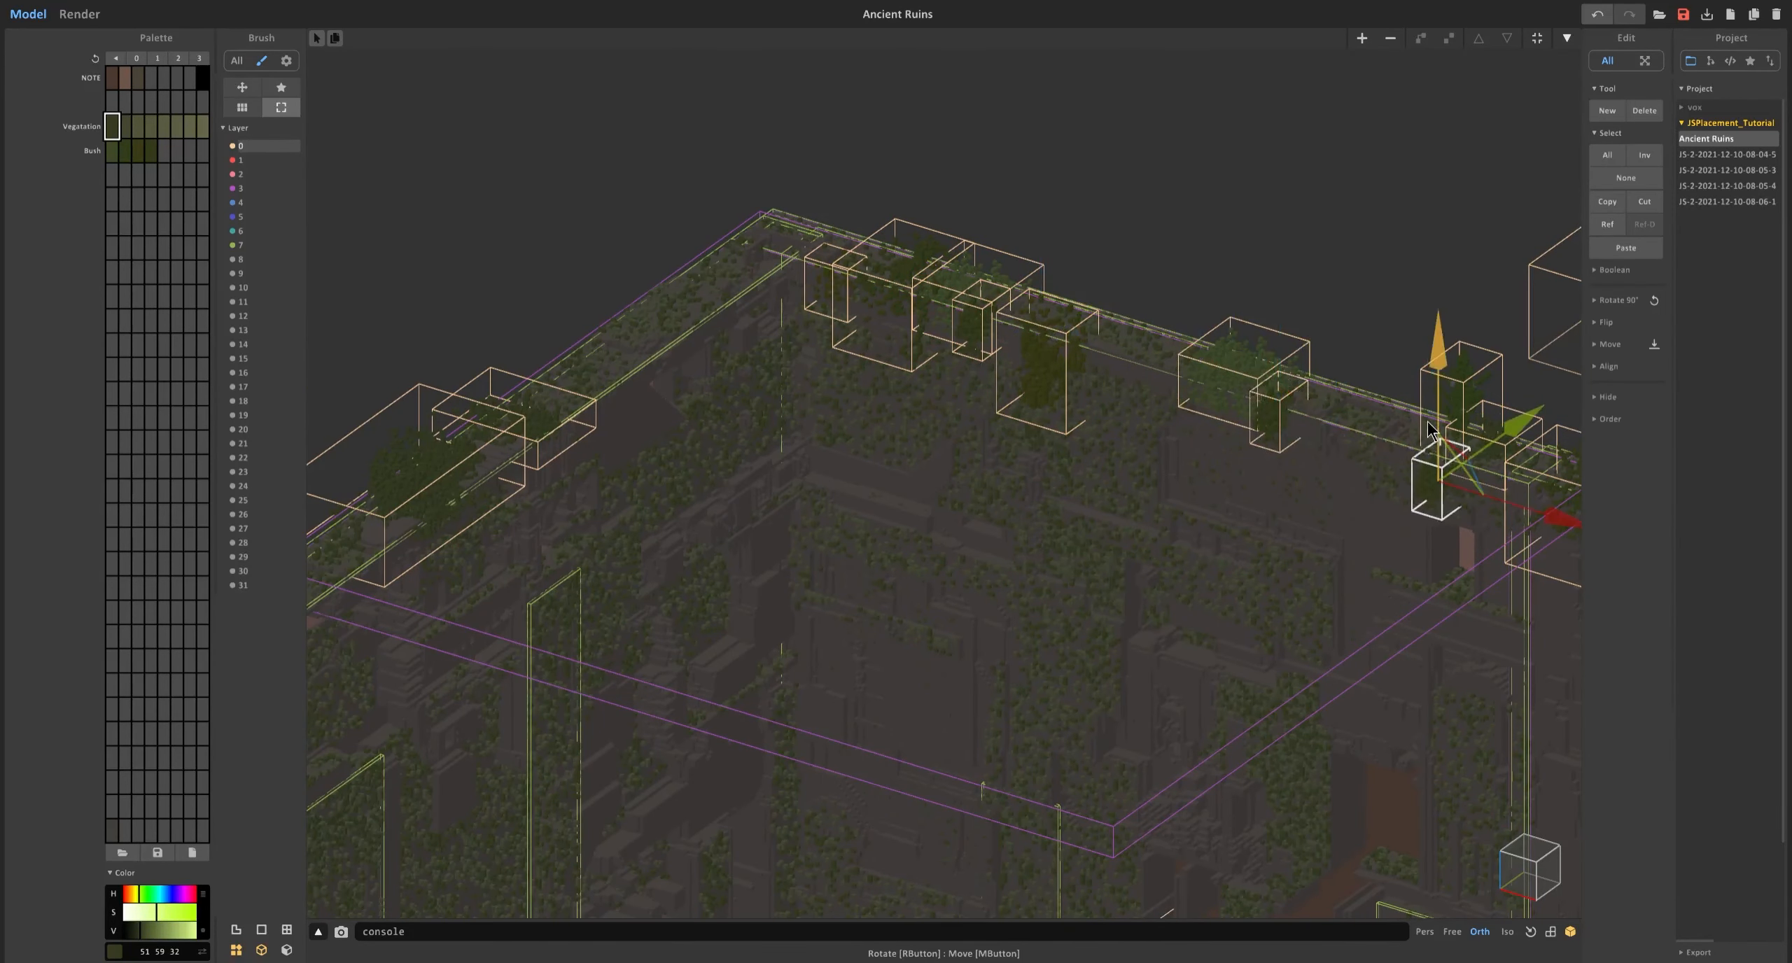
# Duplicate the tall plant from the right wall's top edge and place the copy lower down near the back corner.
pyautogui.click(1070, 385)
pyautogui.keyDown('ctrl'); pyautogui.moveTo(1048, 238); pyautogui.dragTo(1048, 427); pyautogui.keyUp('ctrl')
pyautogui.moveTo(1163, 578); pyautogui.dragTo(948, 512)
# Duplicate the large bush from the left wall's top edge onto the right wall's top edge.
pyautogui.moveTo(665, 434); pyautogui.dragTo(952, 391, button='middle')
pyautogui.moveTo(952, 392); pyautogui.dragTo(854, 409, button='right')
pyautogui.click(640, 410)
pyautogui.keyDown('ctrl'); pyautogui.moveTo(752, 374); pyautogui.dragTo(1135, 406); pyautogui.keyUp('ctrl')
# Place a group of small bush copies on the floor along the foot of the left wall.
pyautogui.scroll(-3, 1100, 496)
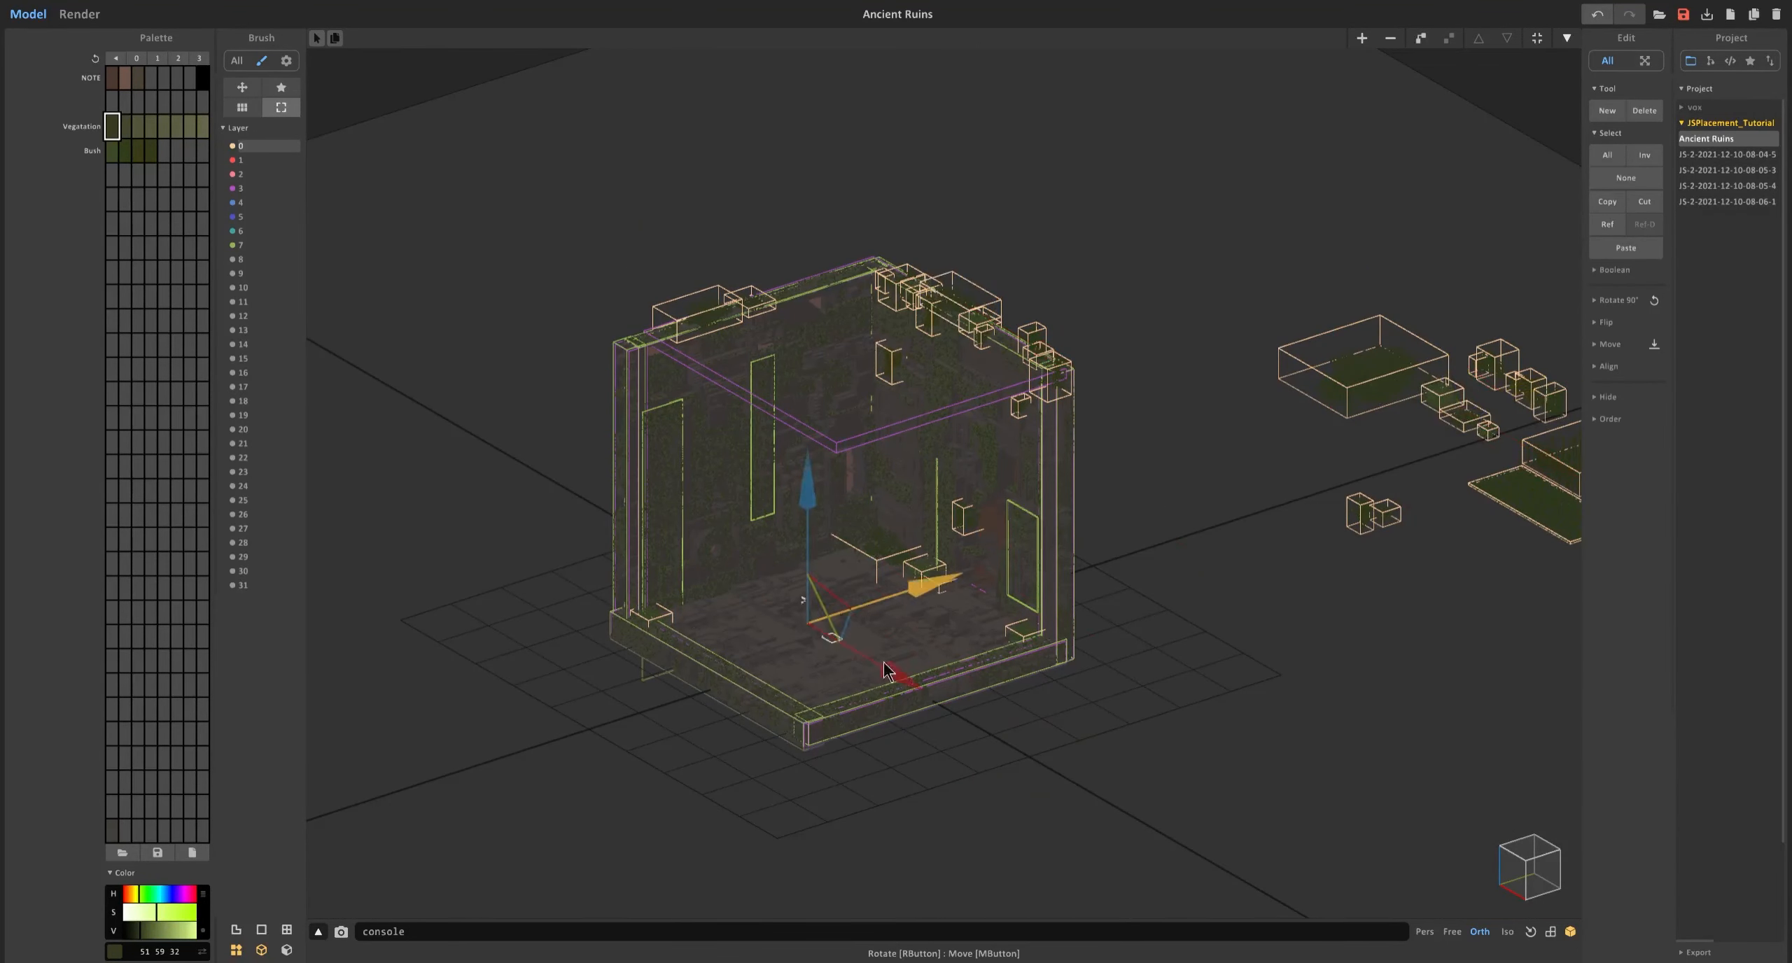
pyautogui.scroll(3, 884, 670)
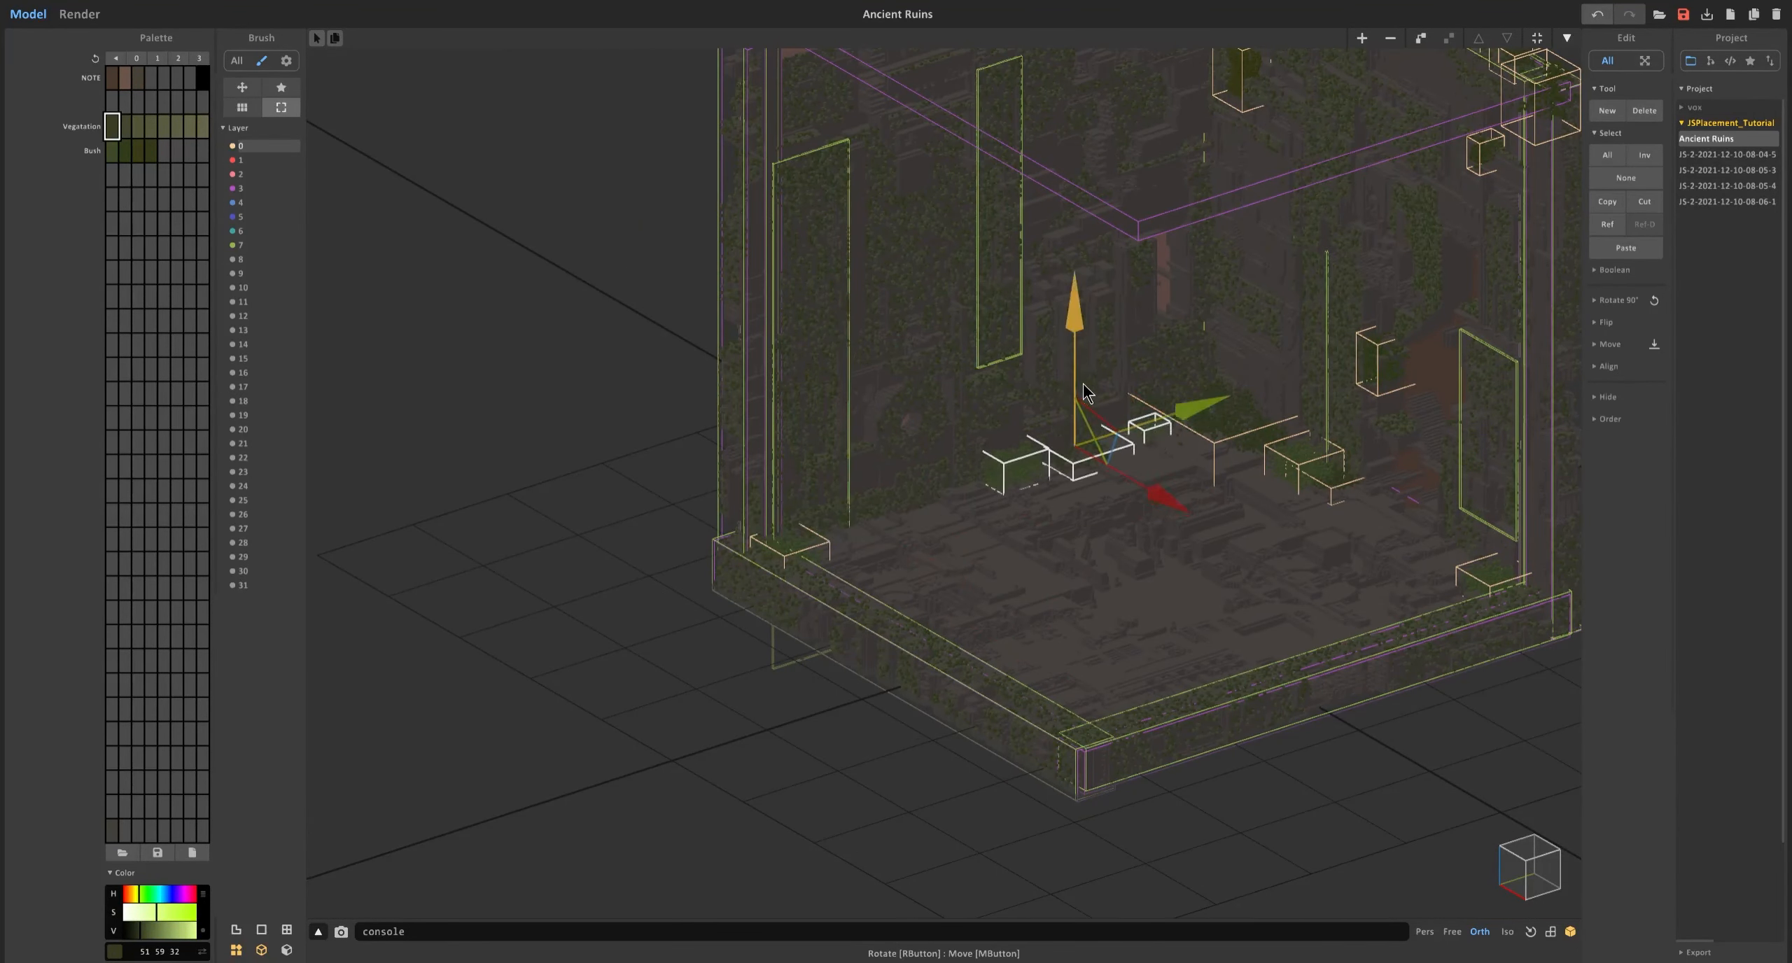
pyautogui.scroll(3, 887, 422)
pyautogui.scroll(-3, 983, 355)
# Copy the large bush from the left wall's top and place two copies on the floor along the left wall's outer half.
pyautogui.moveTo(937, 343); pyautogui.dragTo(1031, 516, button='middle')
pyautogui.click(780, 147)
pyautogui.hotkey('ctrl', 'c')
pyautogui.hotkey('ctrl', 'v')
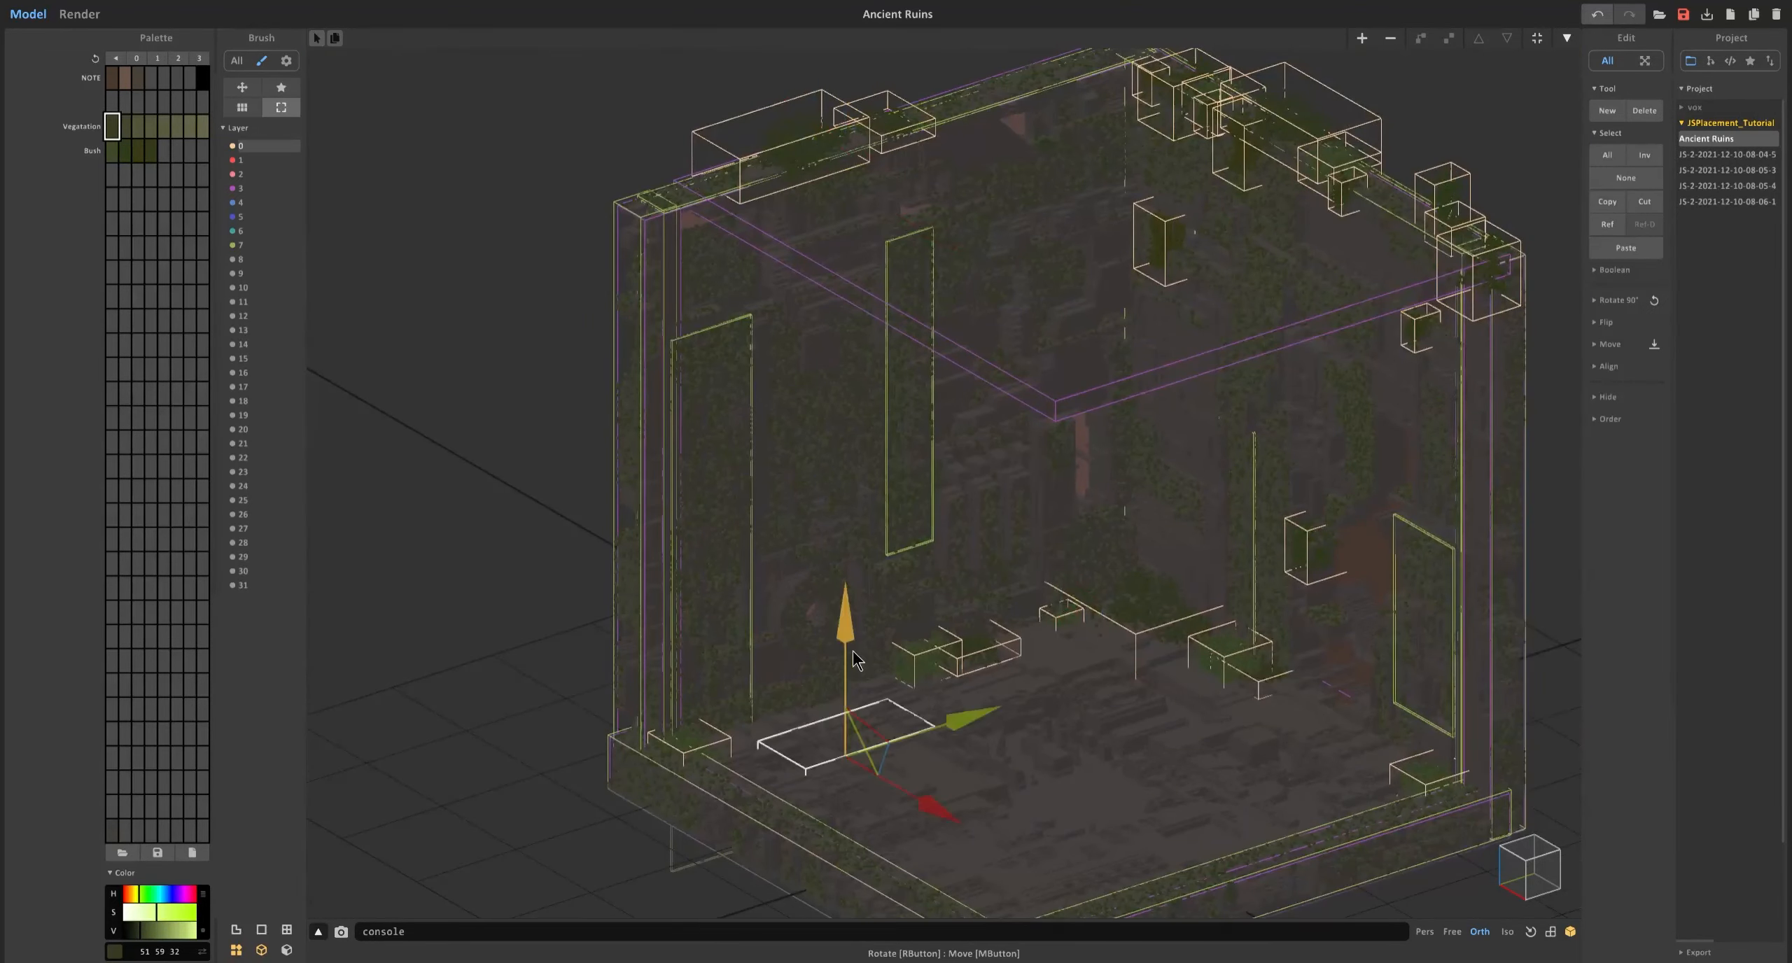
pyautogui.moveTo(852, 660); pyautogui.dragTo(852, 628)
pyautogui.moveTo(910, 764); pyautogui.dragTo(865, 737)
pyautogui.moveTo(910, 665); pyautogui.dragTo(874, 675)
pyautogui.scroll(-3, 925, 627)
pyautogui.scroll(-1, 925, 637)
pyautogui.scroll(5, 1064, 514)
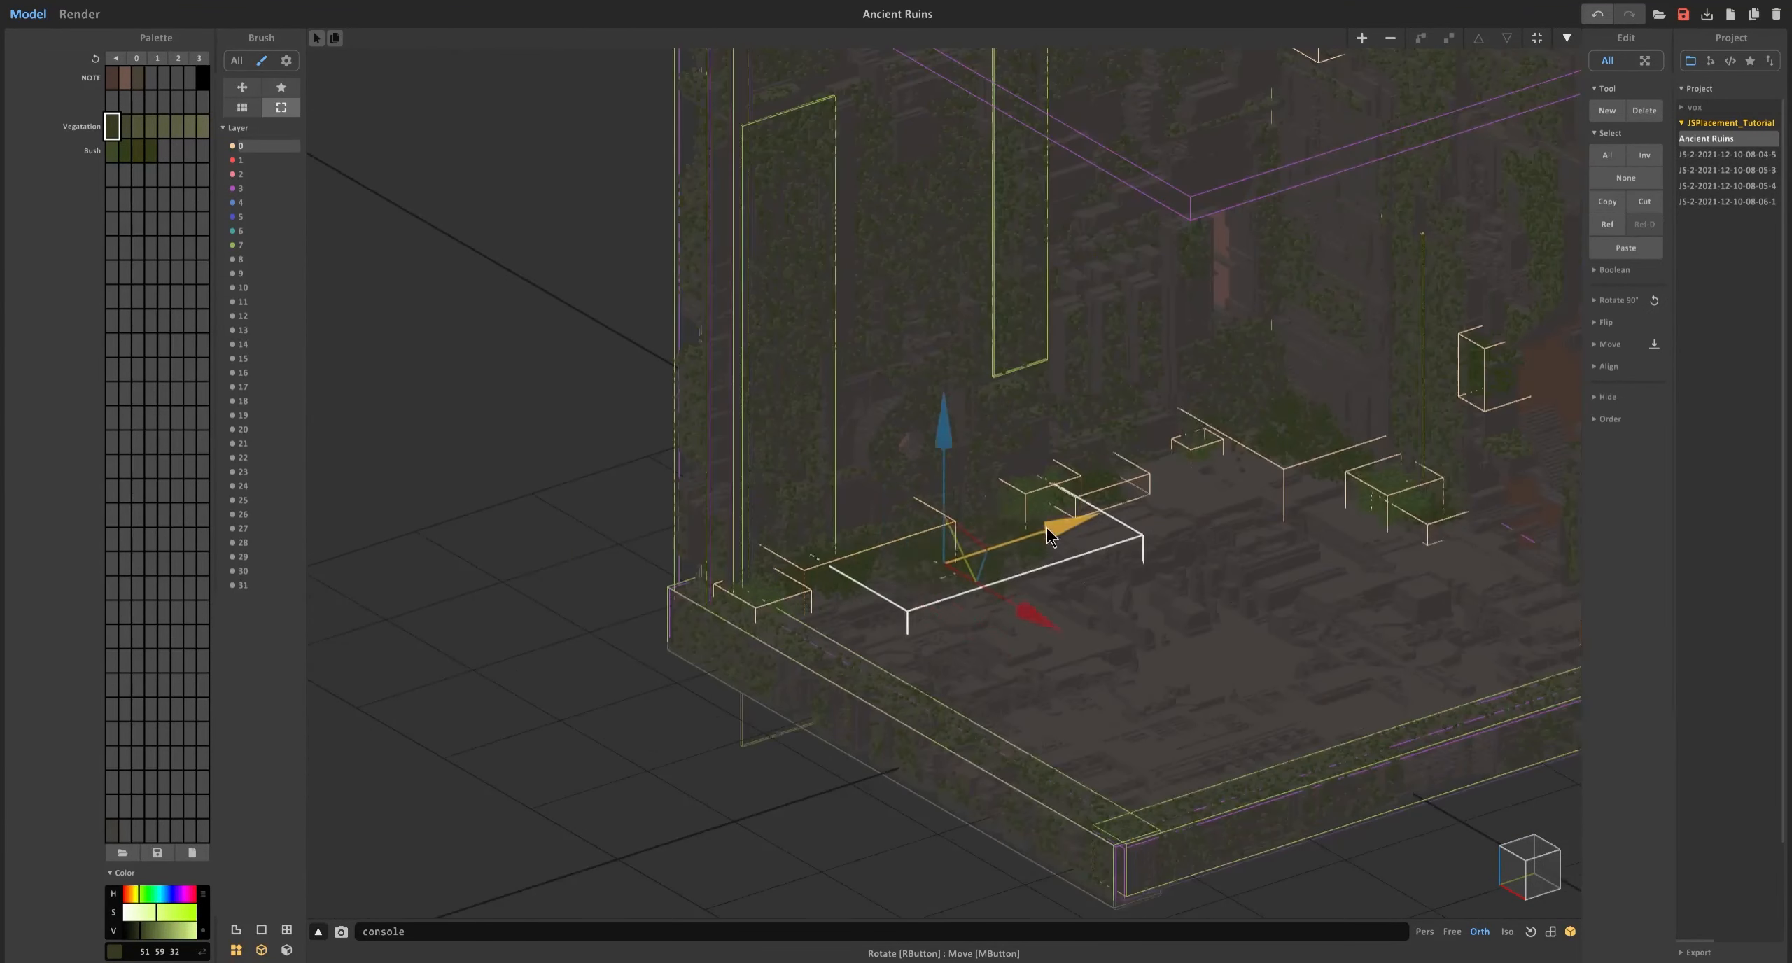
pyautogui.moveTo(1049, 607); pyautogui.dragTo(1040, 601)
# Copy the group of plant models beside the scene and raise the pasted copies to the top of the left wall.
pyautogui.scroll(-5, 1043, 559)
pyautogui.moveTo(1364, 456); pyautogui.dragTo(1192, 476, button='middle')
pyautogui.click(1366, 402)
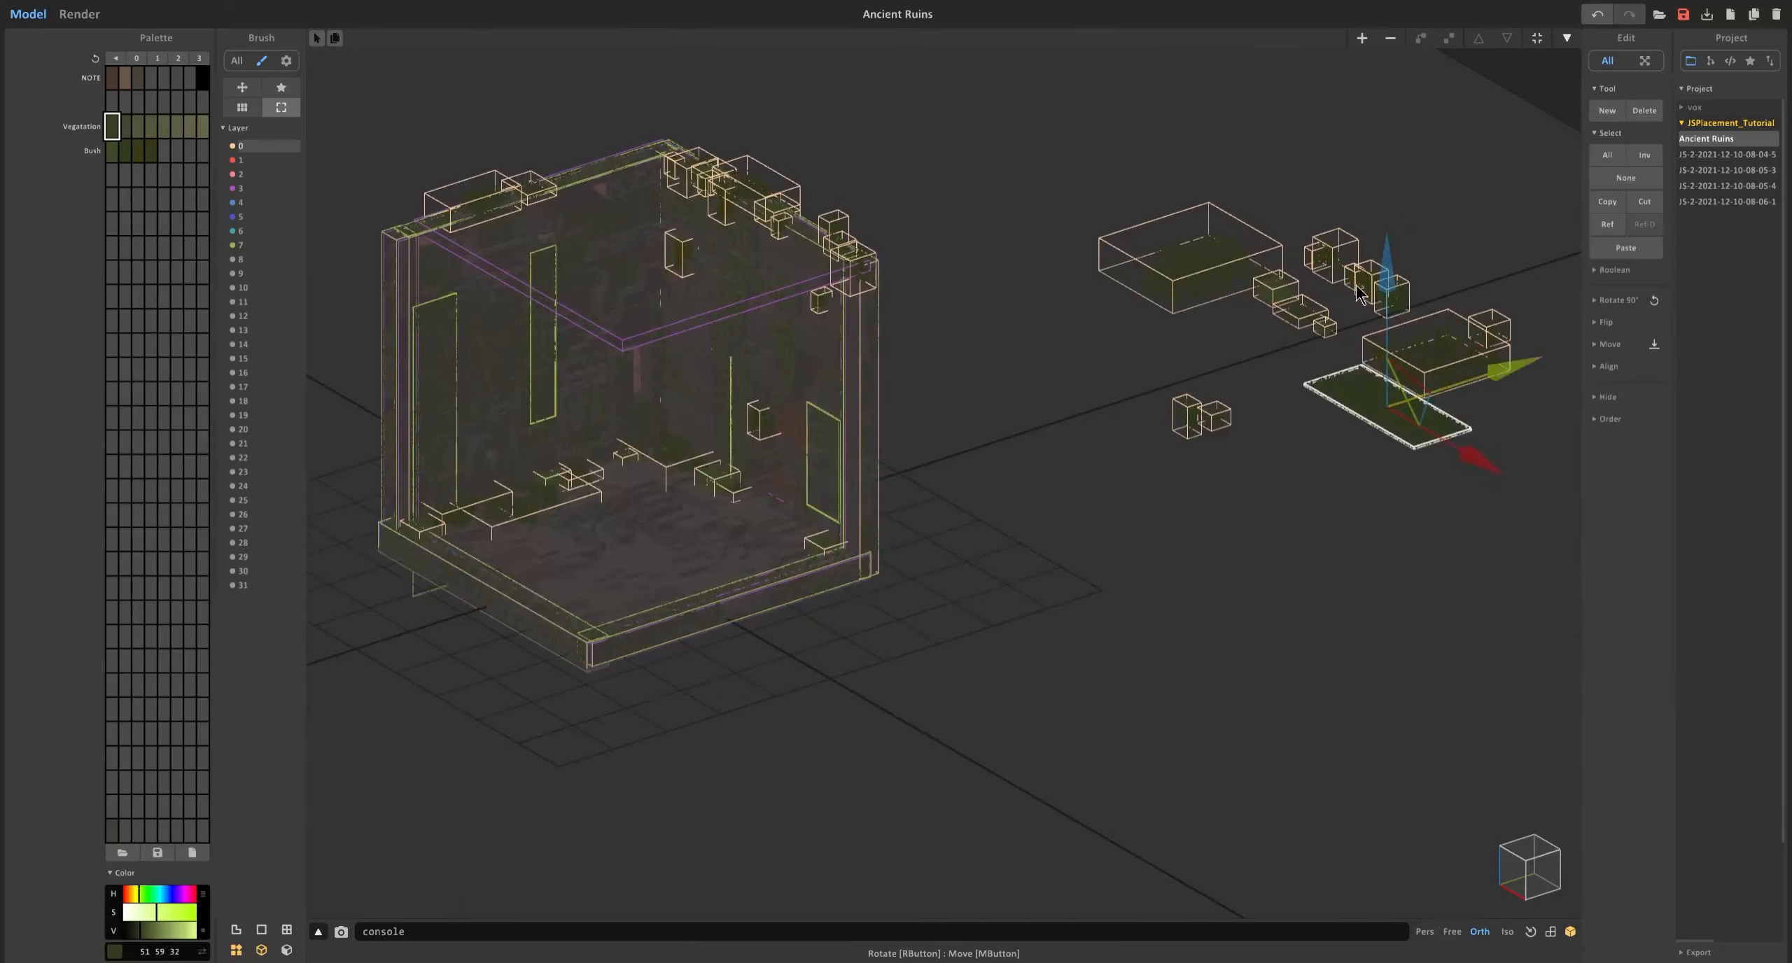
pyautogui.moveTo(1407, 308); pyautogui.dragTo(1305, 241)
pyautogui.moveTo(770, 280); pyautogui.dragTo(1183, 336, button='middle')
pyautogui.hotkey('ctrl', 'c')
pyautogui.hotkey('ctrl', 'v')
pyautogui.scroll(3, 1178, 329)
pyautogui.moveTo(1183, 336); pyautogui.dragTo(1184, 121)
pyautogui.moveTo(1189, 210); pyautogui.dragTo(1061, 474, button='middle')
pyautogui.scroll(3, 1120, 476)
pyautogui.moveTo(1121, 448); pyautogui.dragTo(1121, 252)
# Spread the pasted plants along the left wall's top edge between the large bush and the back corner.
pyautogui.click(1195, 451)
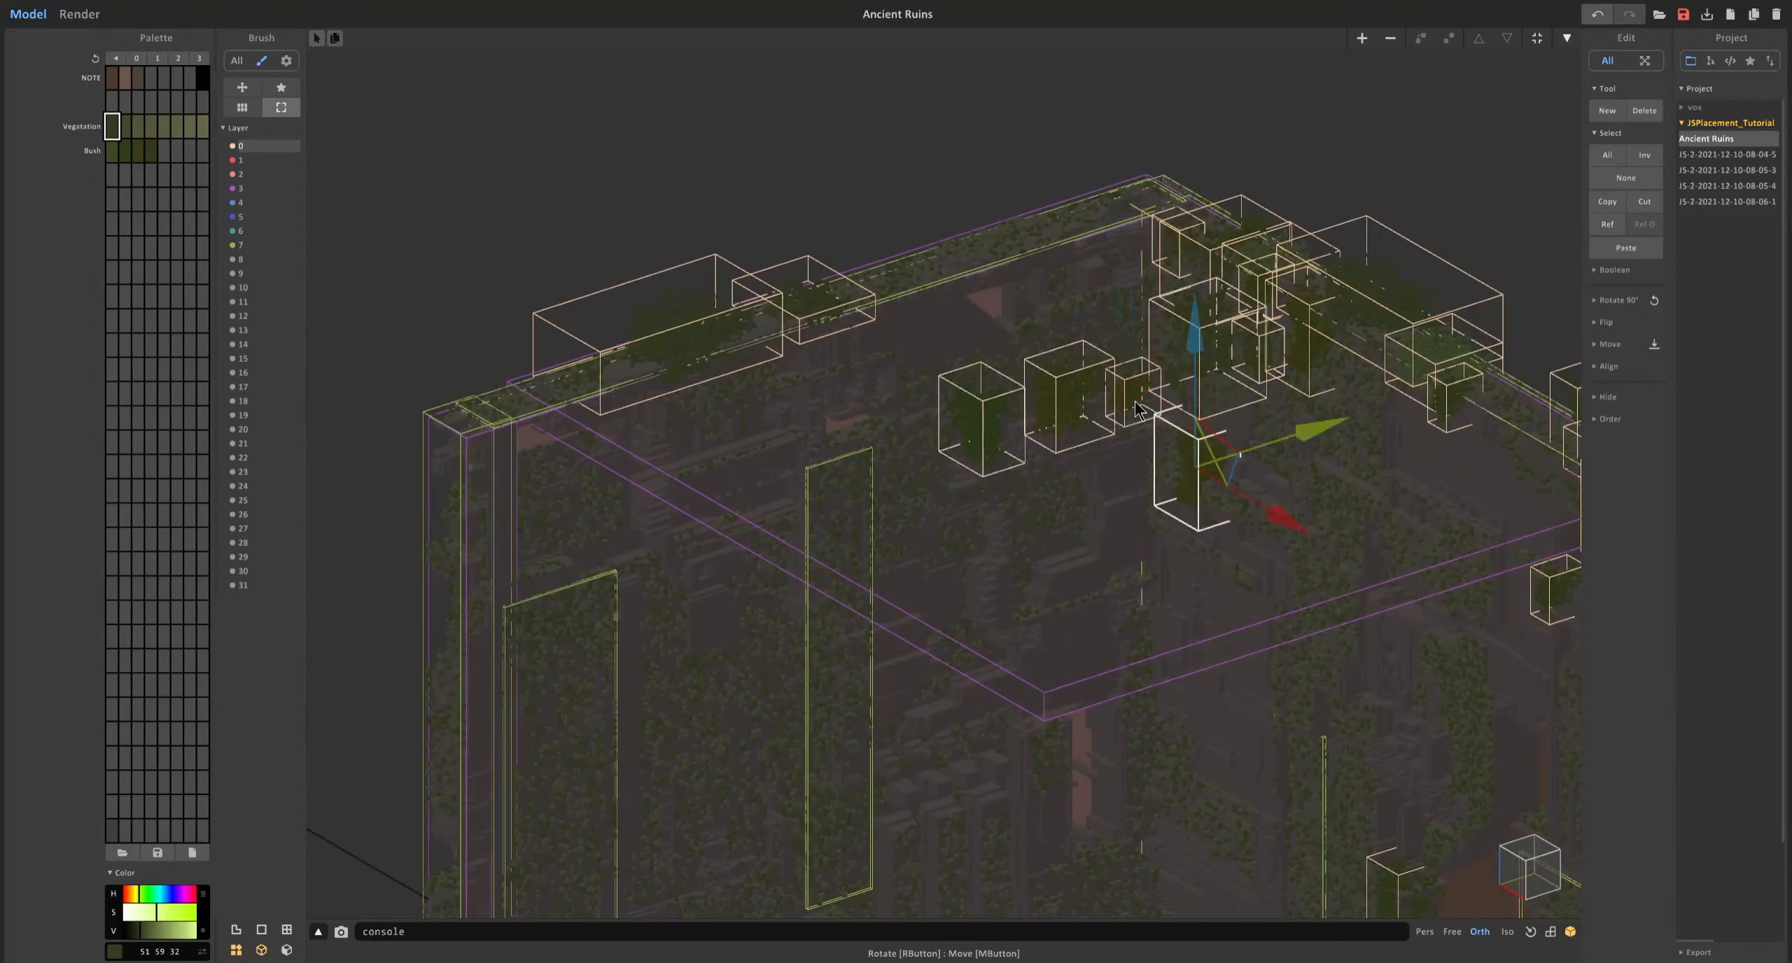
pyautogui.moveTo(1200, 428); pyautogui.dragTo(1096, 368)
pyautogui.moveTo(1092, 392); pyautogui.dragTo(1092, 443, button='middle')
pyautogui.click(957, 420)
pyautogui.moveTo(1054, 356)
pyautogui.mouseDown()
pyautogui.moveTo(867, 410)
pyautogui.moveTo(1062, 385)
pyautogui.mouseUp()
pyautogui.click(1103, 348)
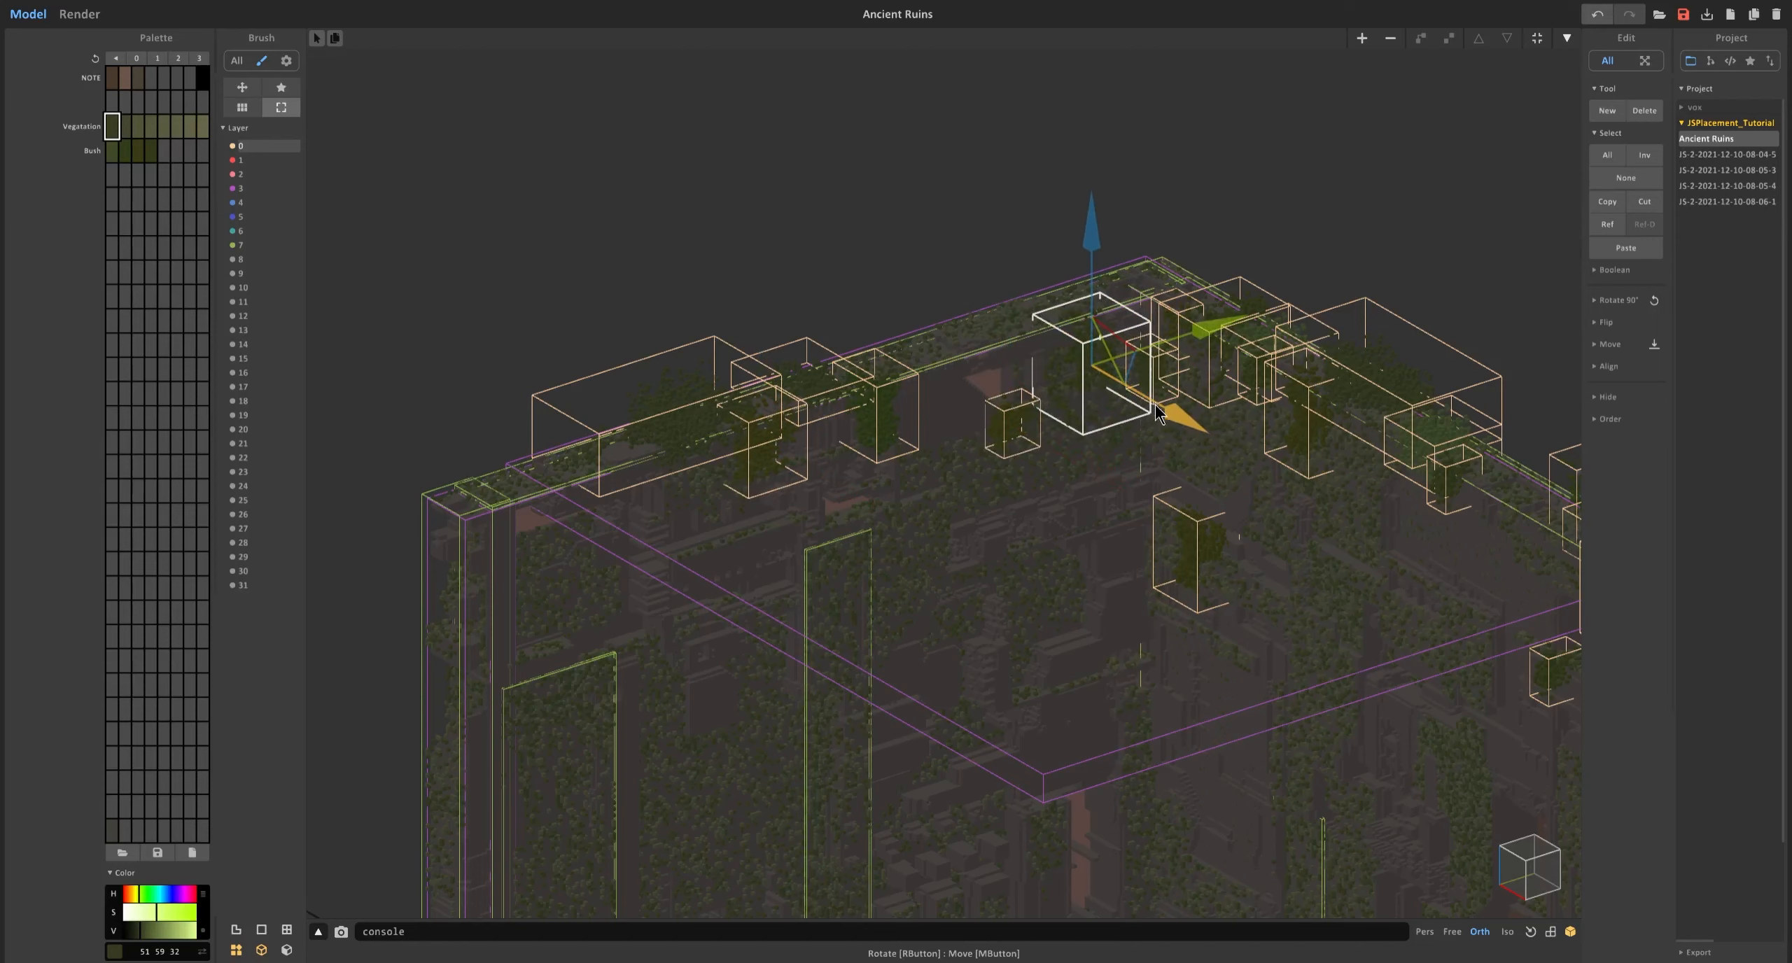
# Duplicate a plant from the left wall's top edge and place the copy at mid-height near the back corner.
pyautogui.click(887, 441)
pyautogui.moveTo(874, 269); pyautogui.dragTo(875, 611)
pyautogui.moveTo(924, 686); pyautogui.dragTo(1001, 506, button='middle')
pyautogui.moveTo(1047, 560); pyautogui.dragTo(1160, 526)
pyautogui.moveTo(1065, 399); pyautogui.dragTo(1065, 550)
pyautogui.moveTo(1131, 718); pyautogui.dragTo(1239, 781)
pyautogui.scroll(-4, 1238, 780)
pyautogui.scroll(4, 923, 280)
# Duplicate the small flat bush from the left wall's top edge and lower the copy onto the wall just above the narrow vine panel.
pyautogui.moveTo(924, 280); pyautogui.dragTo(910, 420, button='middle')
pyautogui.click(837, 273)
pyautogui.keyDown('ctrl'); pyautogui.moveTo(910, 241); pyautogui.dragTo(962, 225); pyautogui.keyUp('ctrl')
pyautogui.moveTo(885, 200); pyautogui.dragTo(885, 297)
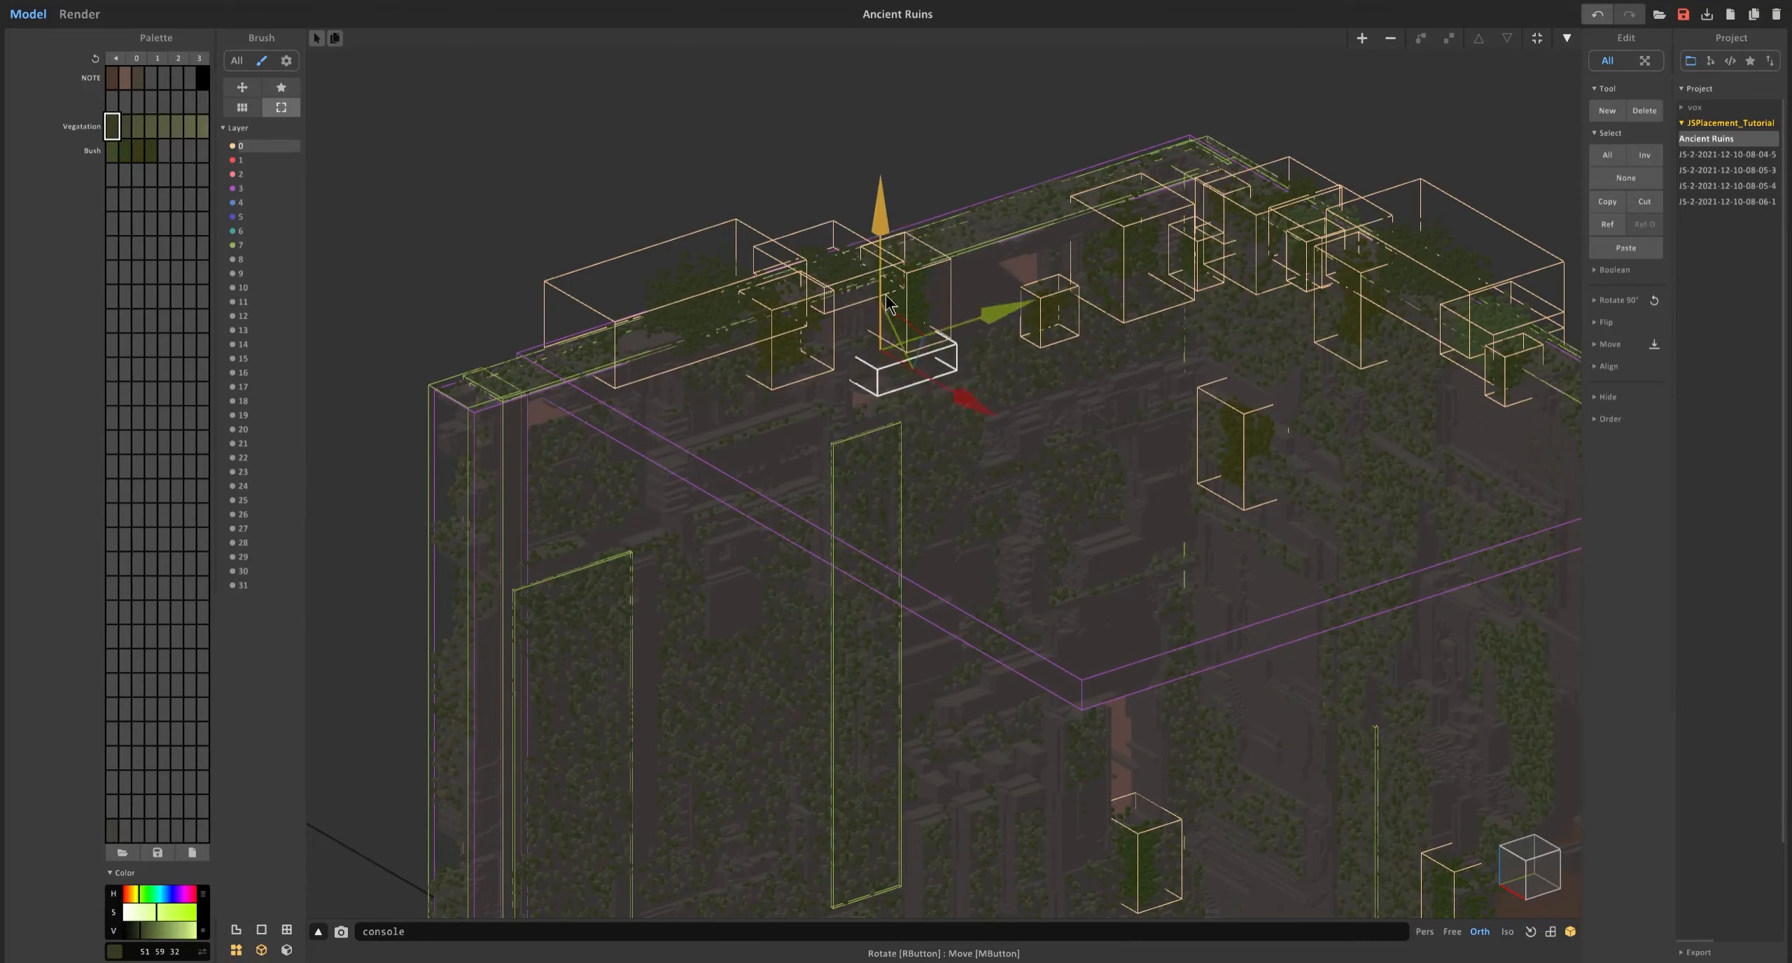
# Place a tall plant copy from the right wall's top edge lower down on the wall, just above the hole.
pyautogui.scroll(-4, 983, 368)
pyautogui.moveTo(840, 637); pyautogui.dragTo(1015, 536, button='middle')
pyautogui.moveTo(1417, 653); pyautogui.dragTo(1254, 517, button='middle')
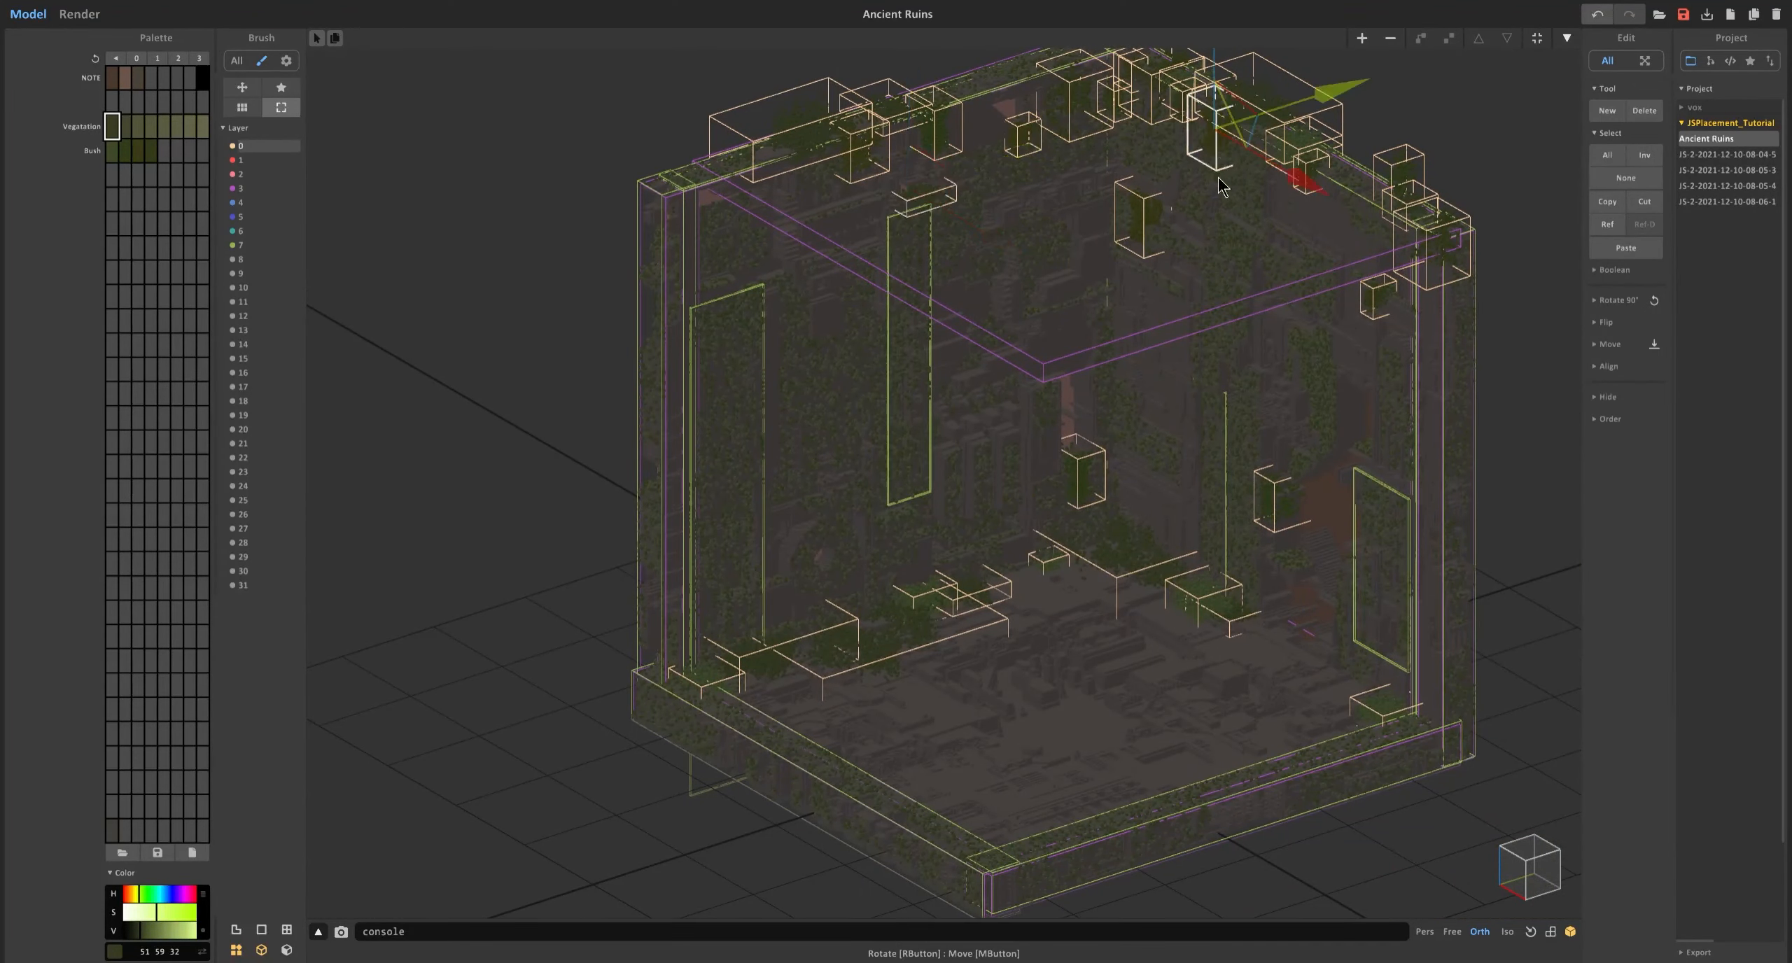
pyautogui.moveTo(1308, 182); pyautogui.dragTo(1438, 254)
pyautogui.moveTo(1344, 70); pyautogui.dragTo(1344, 252)
pyautogui.moveTo(1344, 322); pyautogui.dragTo(1212, 370, button='middle')
pyautogui.scroll(4, 1222, 448)
pyautogui.moveTo(1221, 448); pyautogui.dragTo(1204, 437, button='right')
pyautogui.press('Tab')
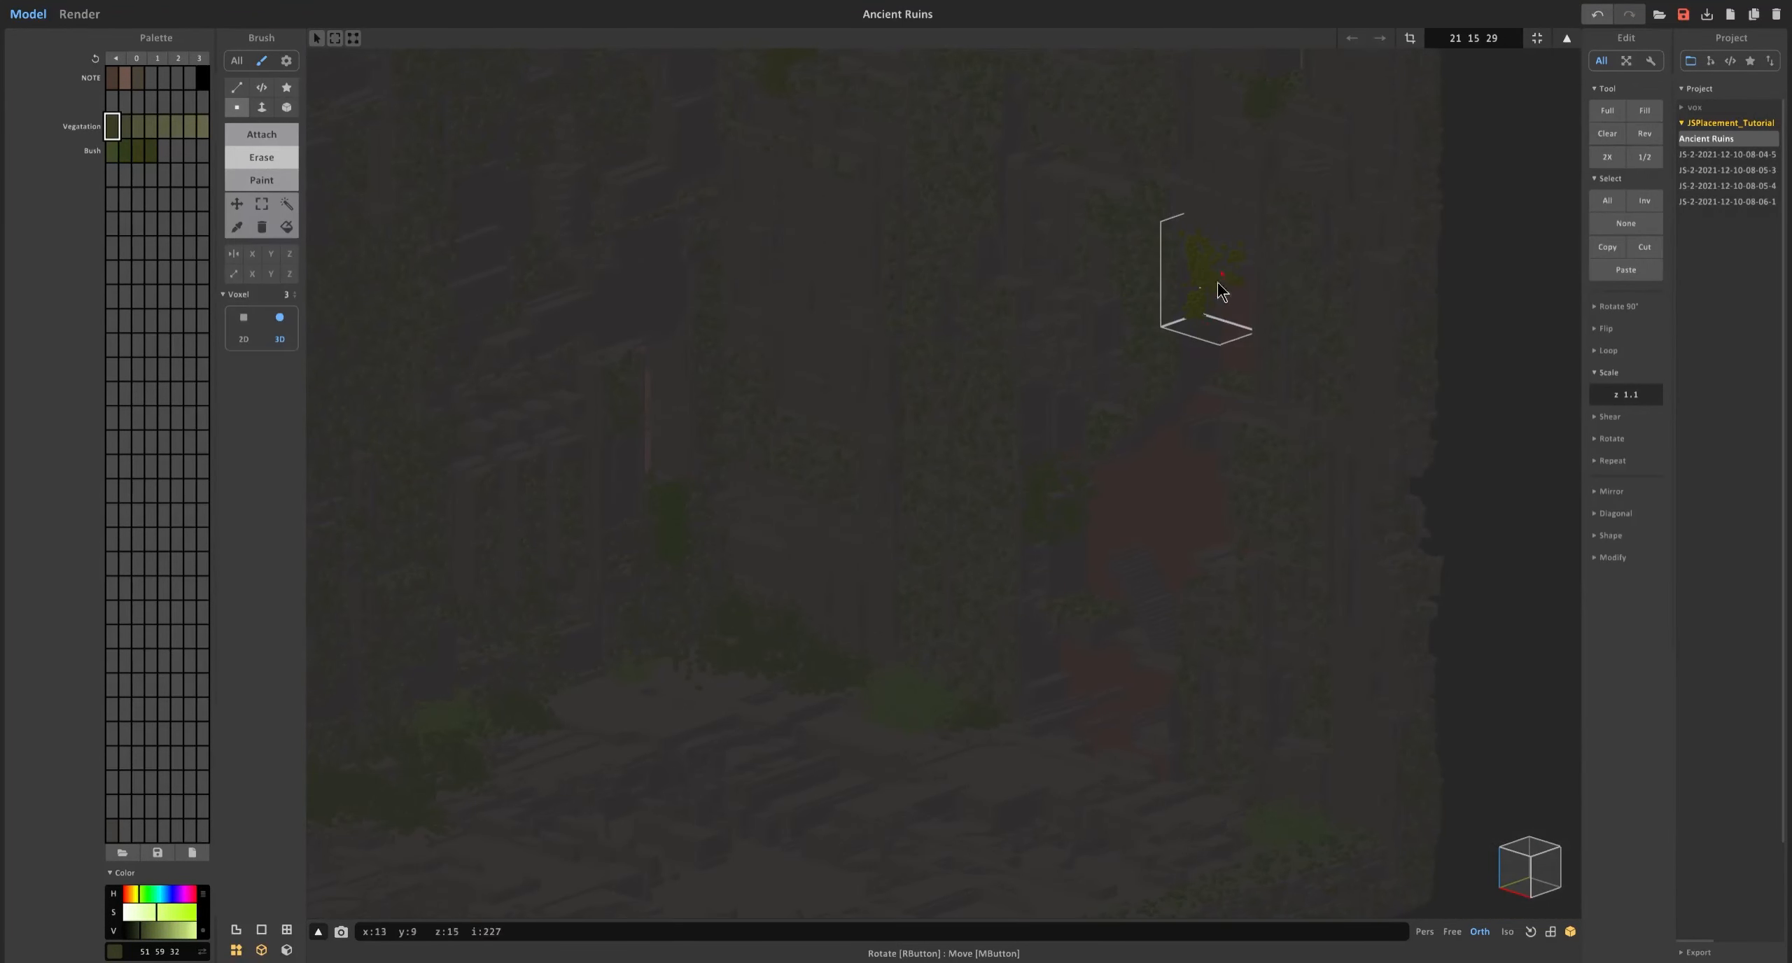
pyautogui.press('Tab')
# Duplicate the narrow vine panel on the right wall and place the copy near the wall's outer end, overlapping the wider vine panel.
pyautogui.scroll(-4, 1218, 290)
pyautogui.scroll(3, 804, 448)
pyautogui.moveTo(714, 405); pyautogui.dragTo(812, 501, button='middle')
pyautogui.click(680, 514)
pyautogui.keyDown('ctrl'); pyautogui.moveTo(779, 529); pyautogui.dragTo(1108, 630); pyautogui.keyUp('ctrl')
pyautogui.press('Tab')
pyautogui.moveTo(1113, 581); pyautogui.dragTo(1406, 637, button='right')
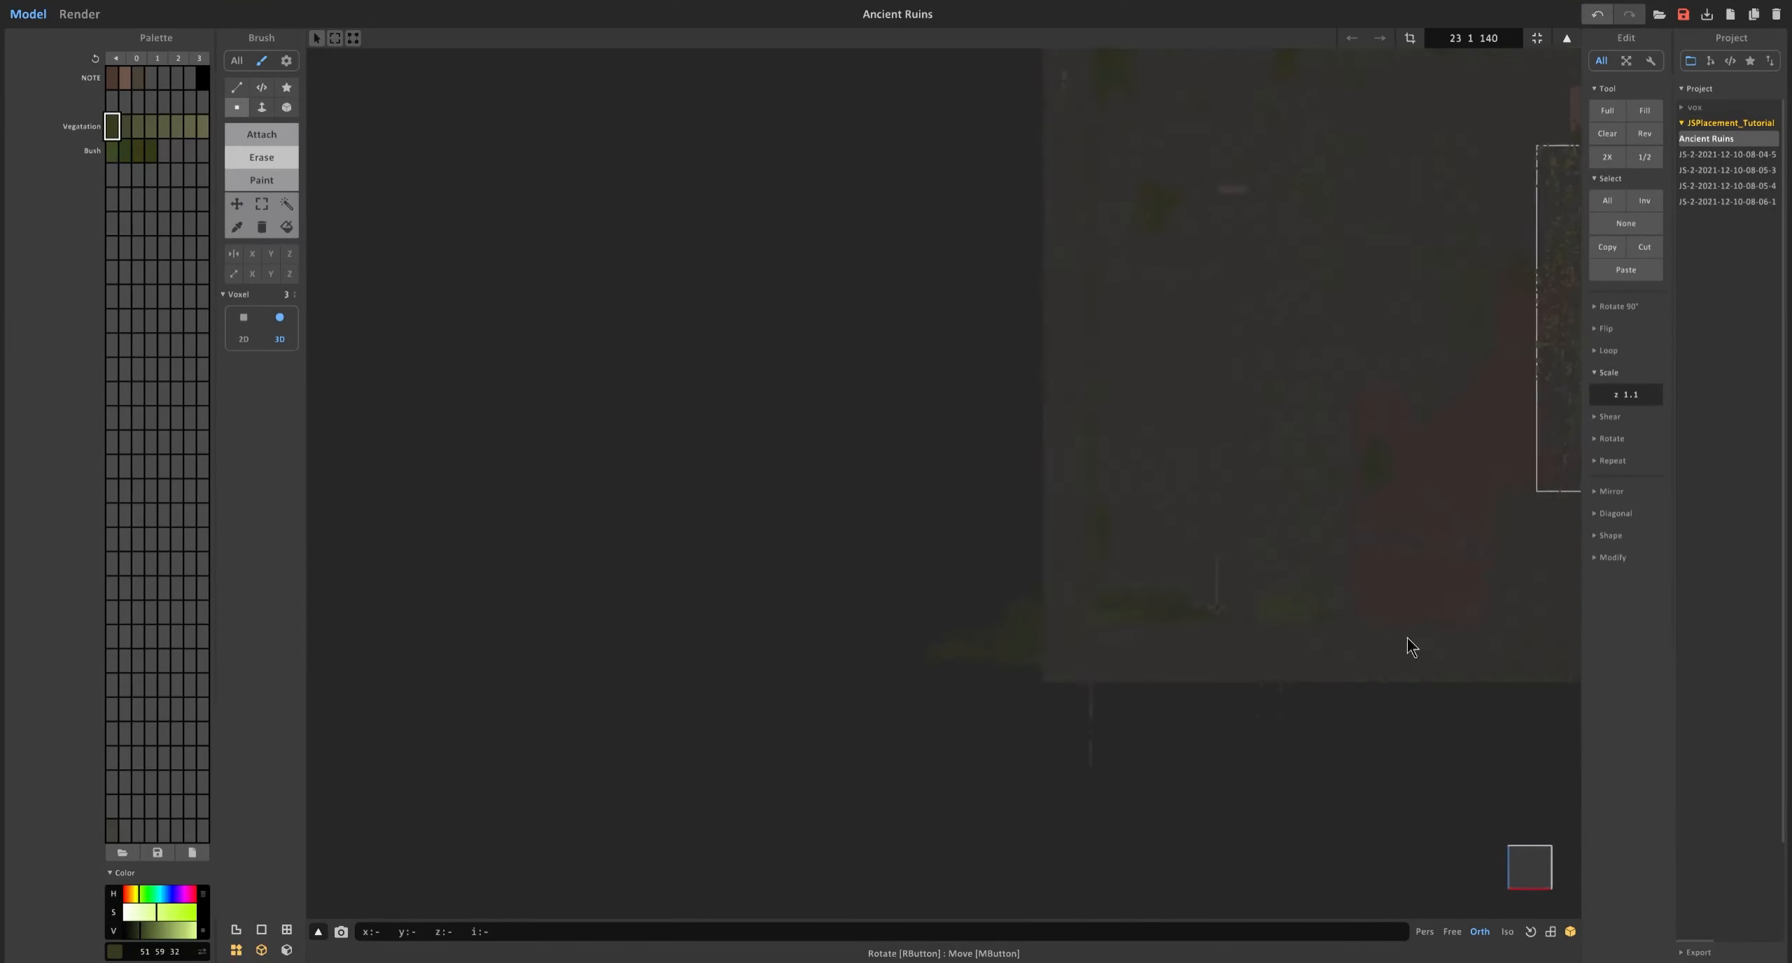
pyautogui.moveTo(1532, 315); pyautogui.dragTo(938, 419, button='middle')
pyautogui.scroll(3, 936, 420)
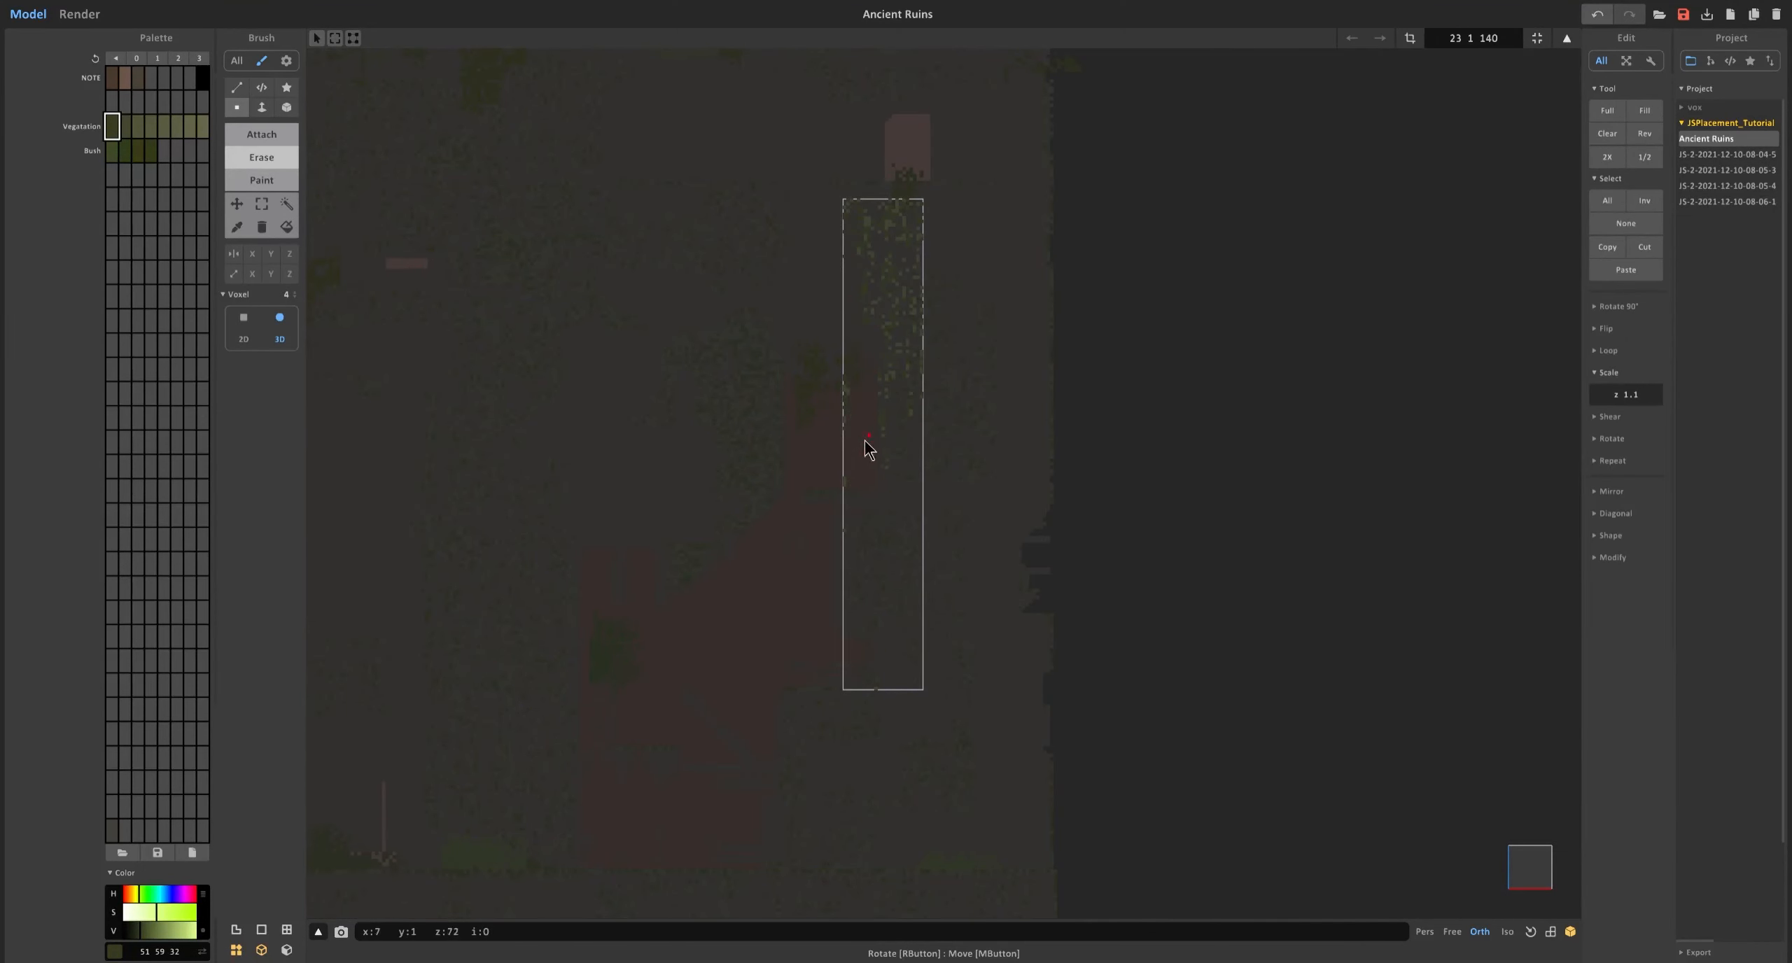
pyautogui.press('Tab')
pyautogui.moveTo(1392, 104); pyautogui.dragTo(1238, 203, button='right')
pyautogui.moveTo(903, 424); pyautogui.dragTo(1018, 332)
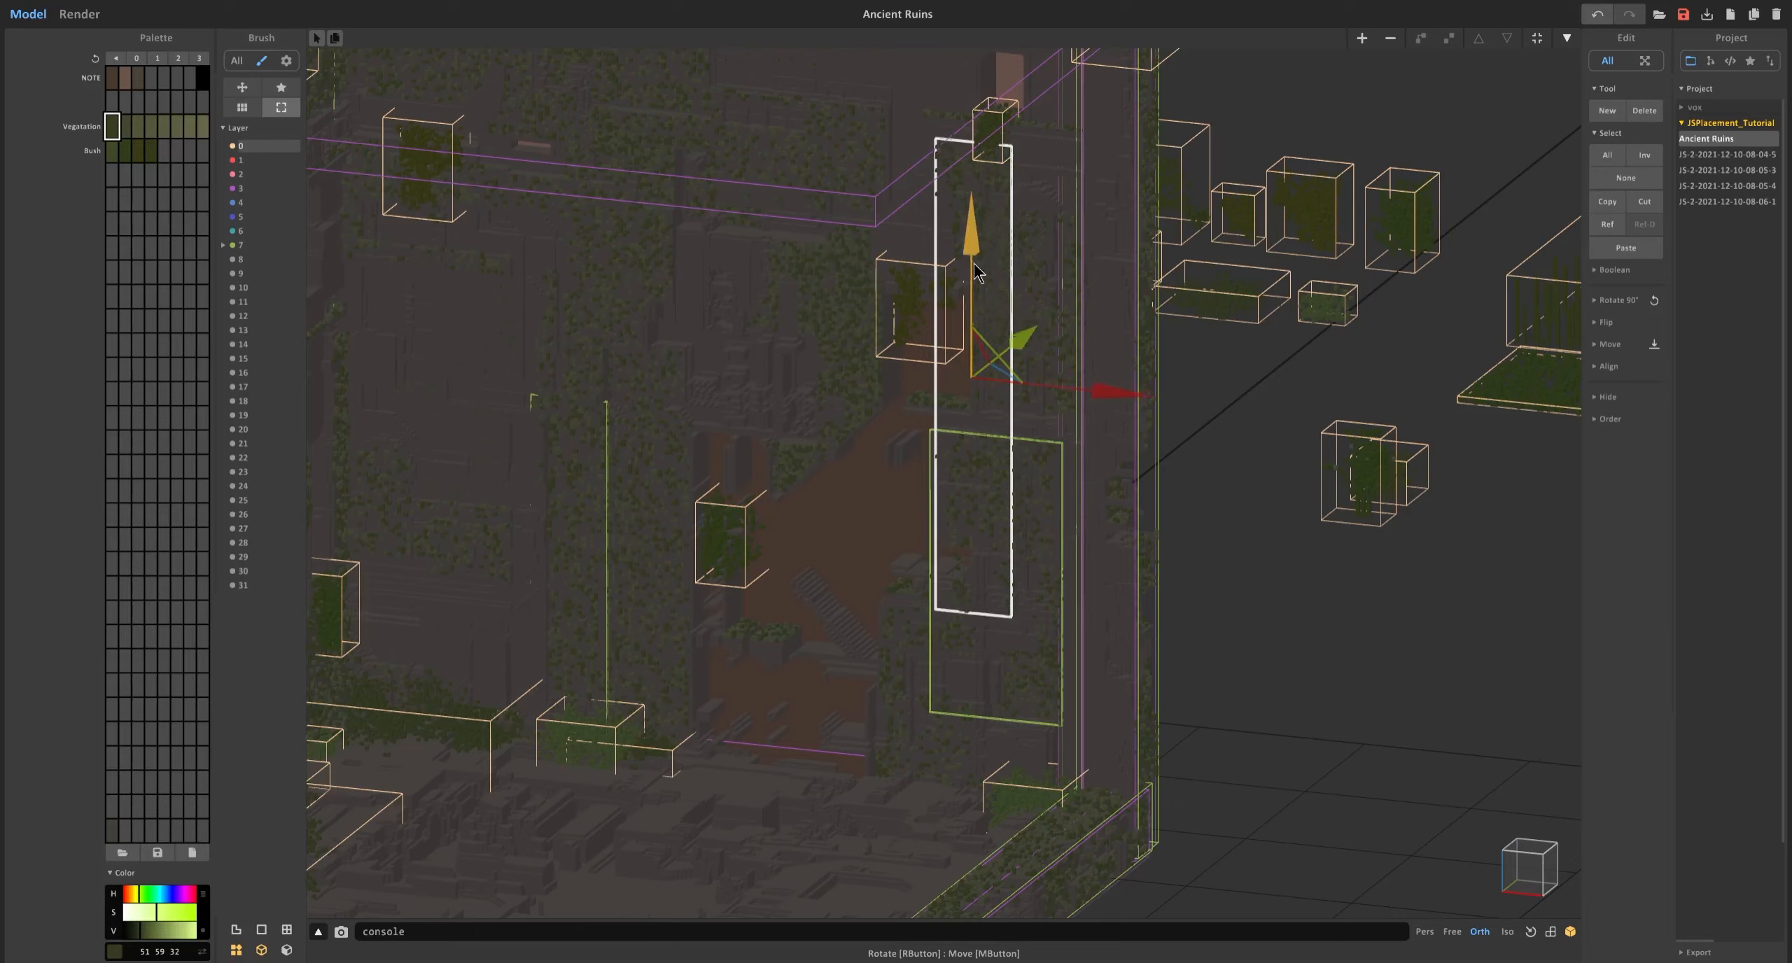
# Lower the narrow vine panel copy on the right wall and position it in front of the hole.
pyautogui.moveTo(970, 242); pyautogui.dragTo(970, 321)
pyautogui.moveTo(1092, 471); pyautogui.dragTo(1021, 462)
pyautogui.moveTo(896, 301); pyautogui.dragTo(897, 369)
pyautogui.moveTo(978, 435)
pyautogui.mouseDown(button='right')
pyautogui.moveTo(953, 453)
pyautogui.moveTo(1013, 438)
pyautogui.moveTo(987, 424)
pyautogui.mouseUp(button='right')
pyautogui.moveTo(968, 404); pyautogui.dragTo(969, 524)
pyautogui.moveTo(1081, 593); pyautogui.dragTo(1122, 577)
pyautogui.moveTo(1109, 665); pyautogui.dragTo(1071, 643)
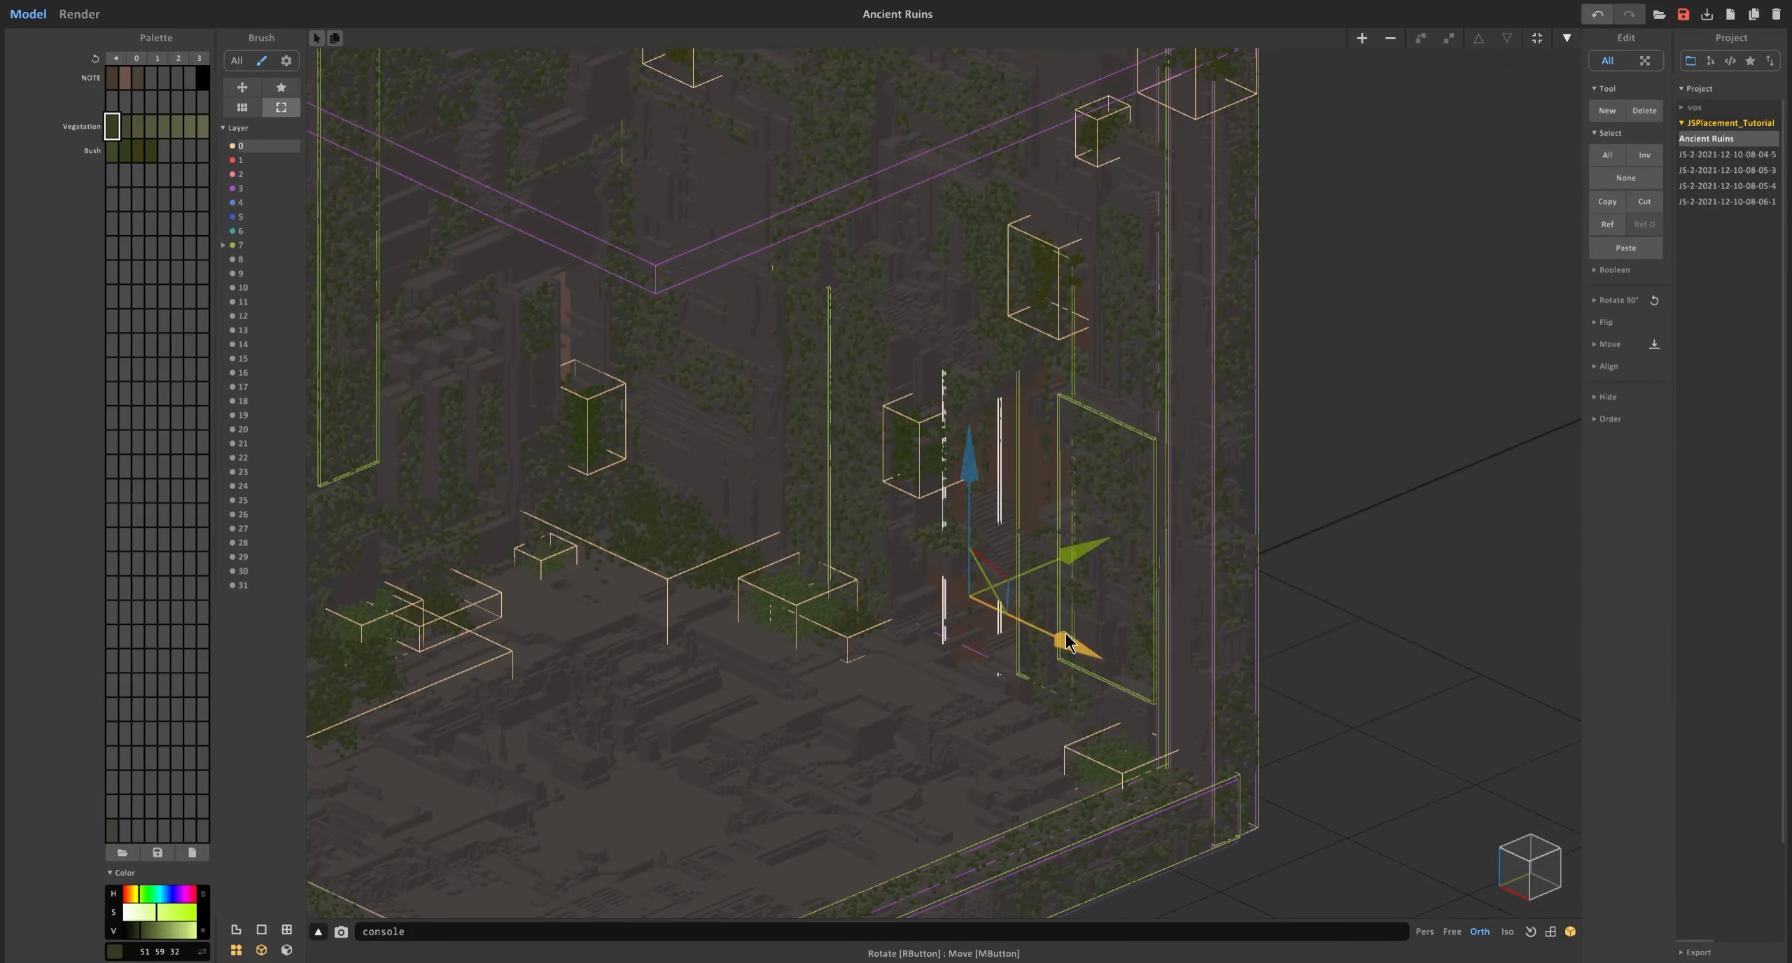
# Preview the render of the whole scene, then return to modelling.
pyautogui.press('1')
pyautogui.click(92, 17)
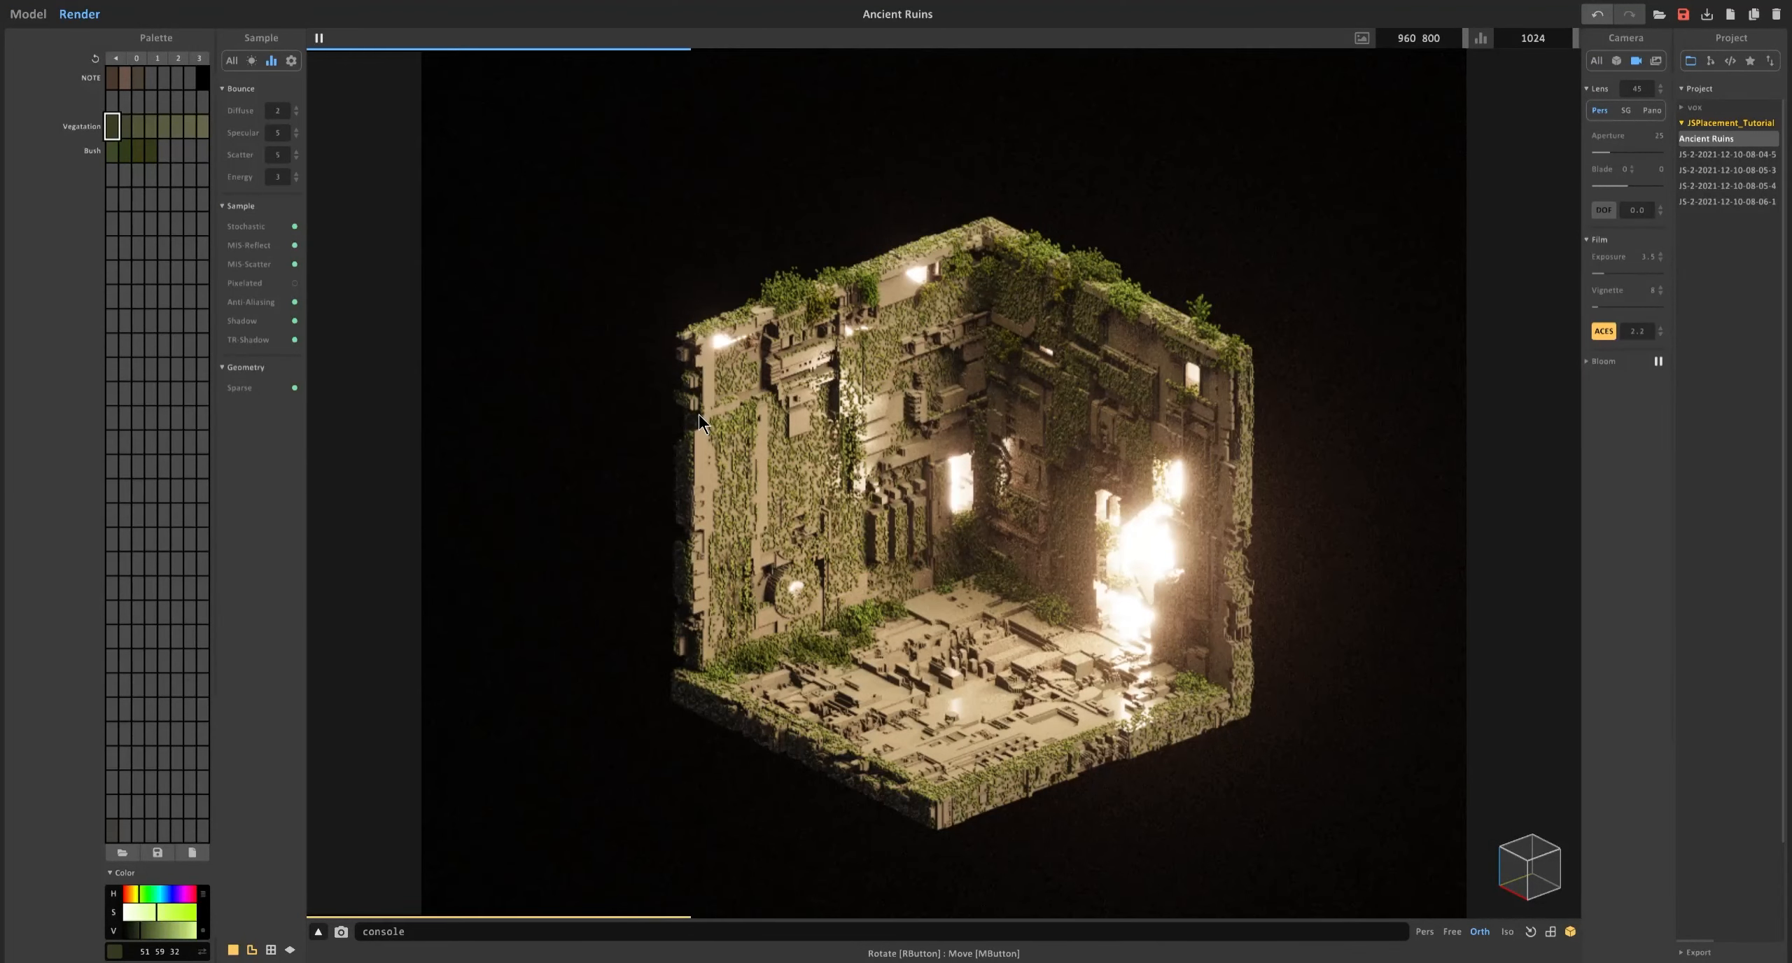
pyautogui.click(30, 15)
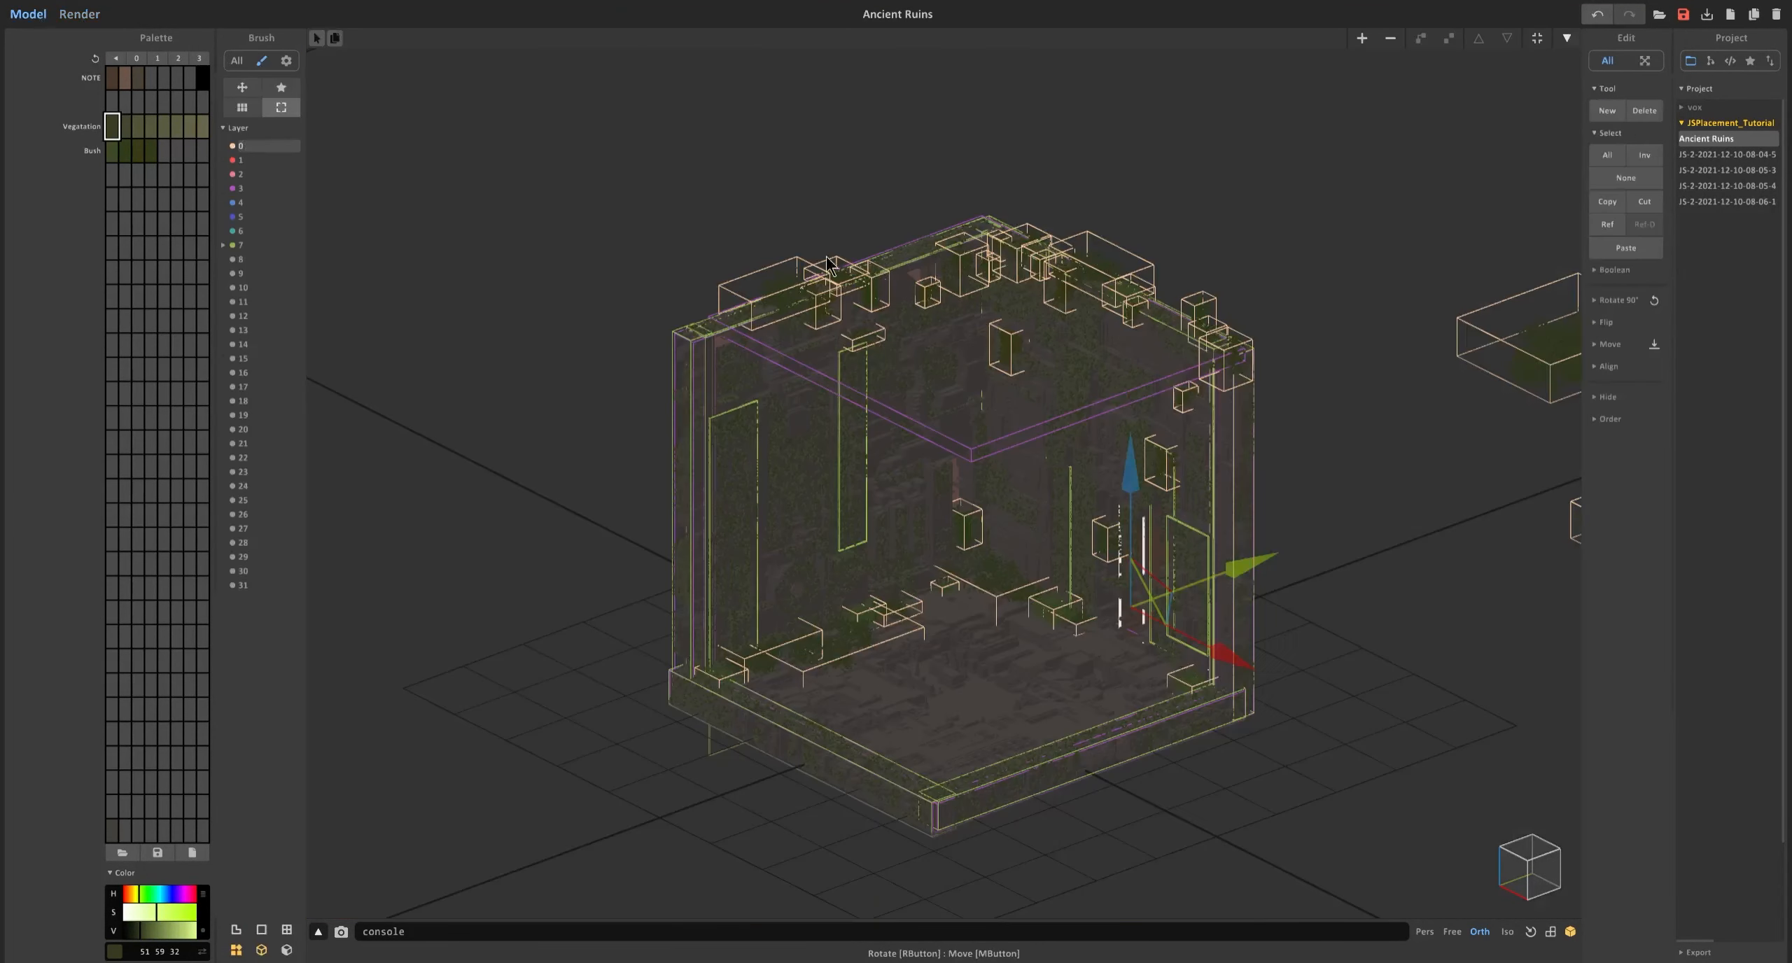
# Make a copy of the large flat bush model beside the scene and rescale it.
pyautogui.moveTo(1406, 345); pyautogui.dragTo(1034, 350, button='middle')
pyautogui.scroll(1, 1035, 349)
pyautogui.doubleClick(1277, 336)
pyautogui.write('y .9')
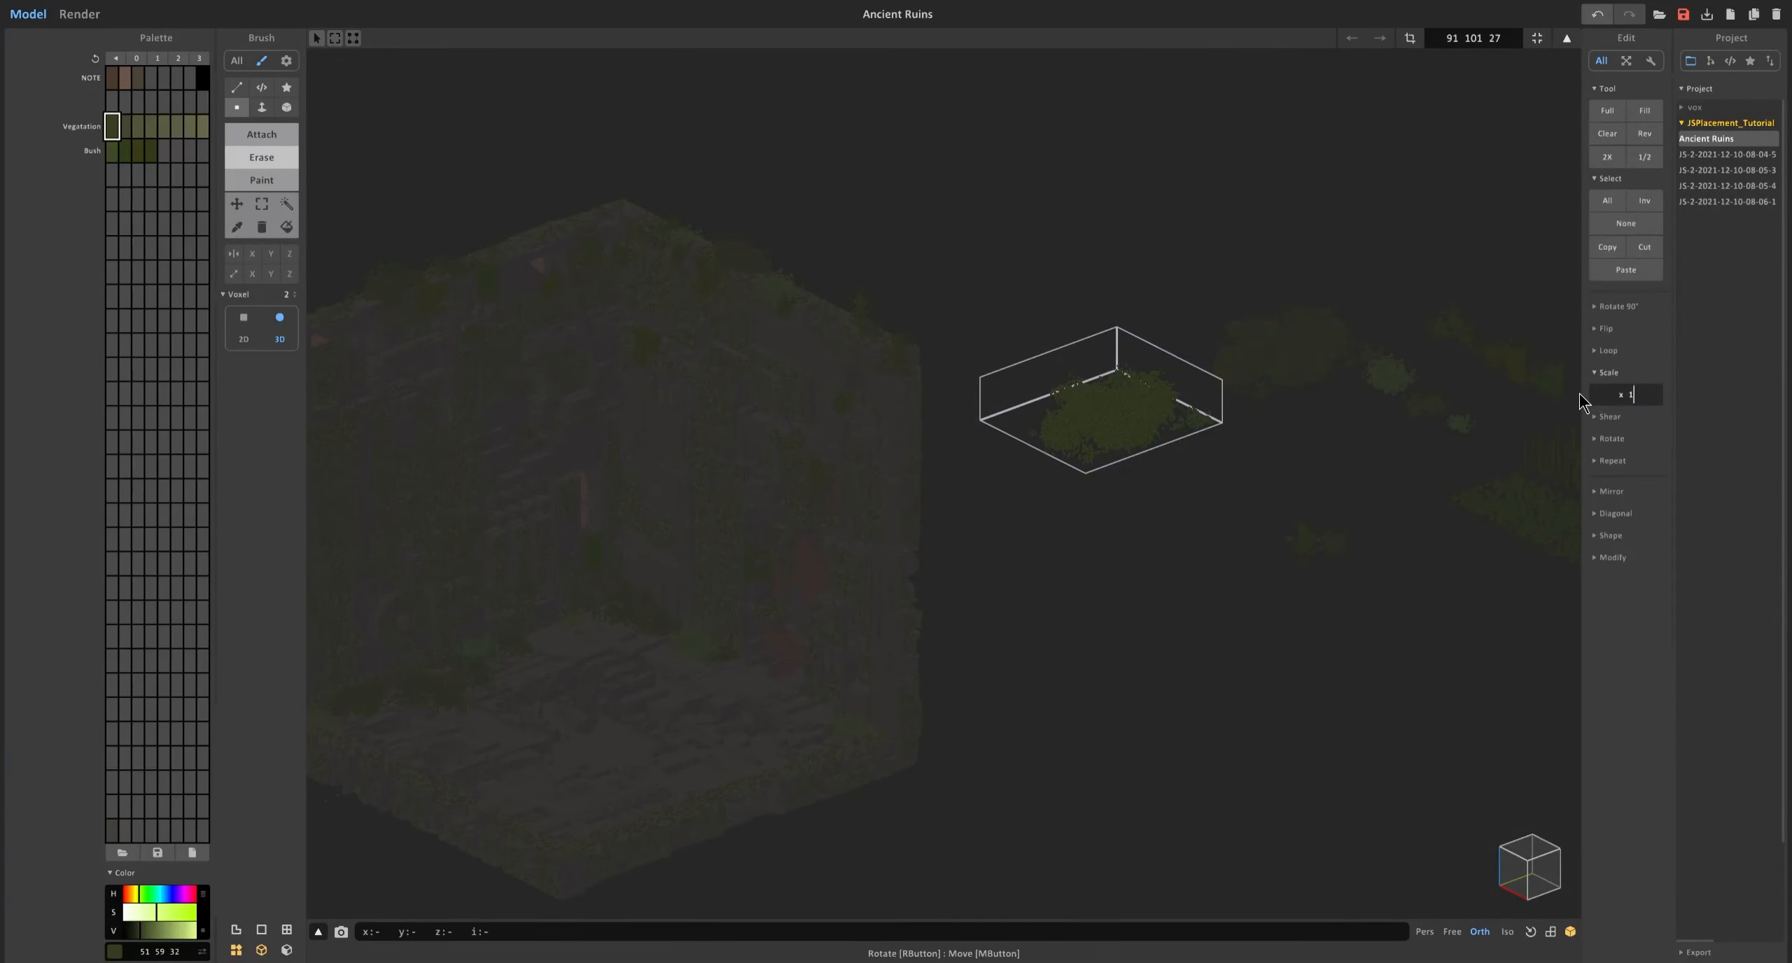
pyautogui.press('Return')
pyautogui.click(1543, 41)
pyautogui.press('Tab')
# Move the large bush copy onto the top edge at the back corner and recolour it with the third Bush colour.
pyautogui.moveTo(1231, 355); pyautogui.dragTo(702, 553)
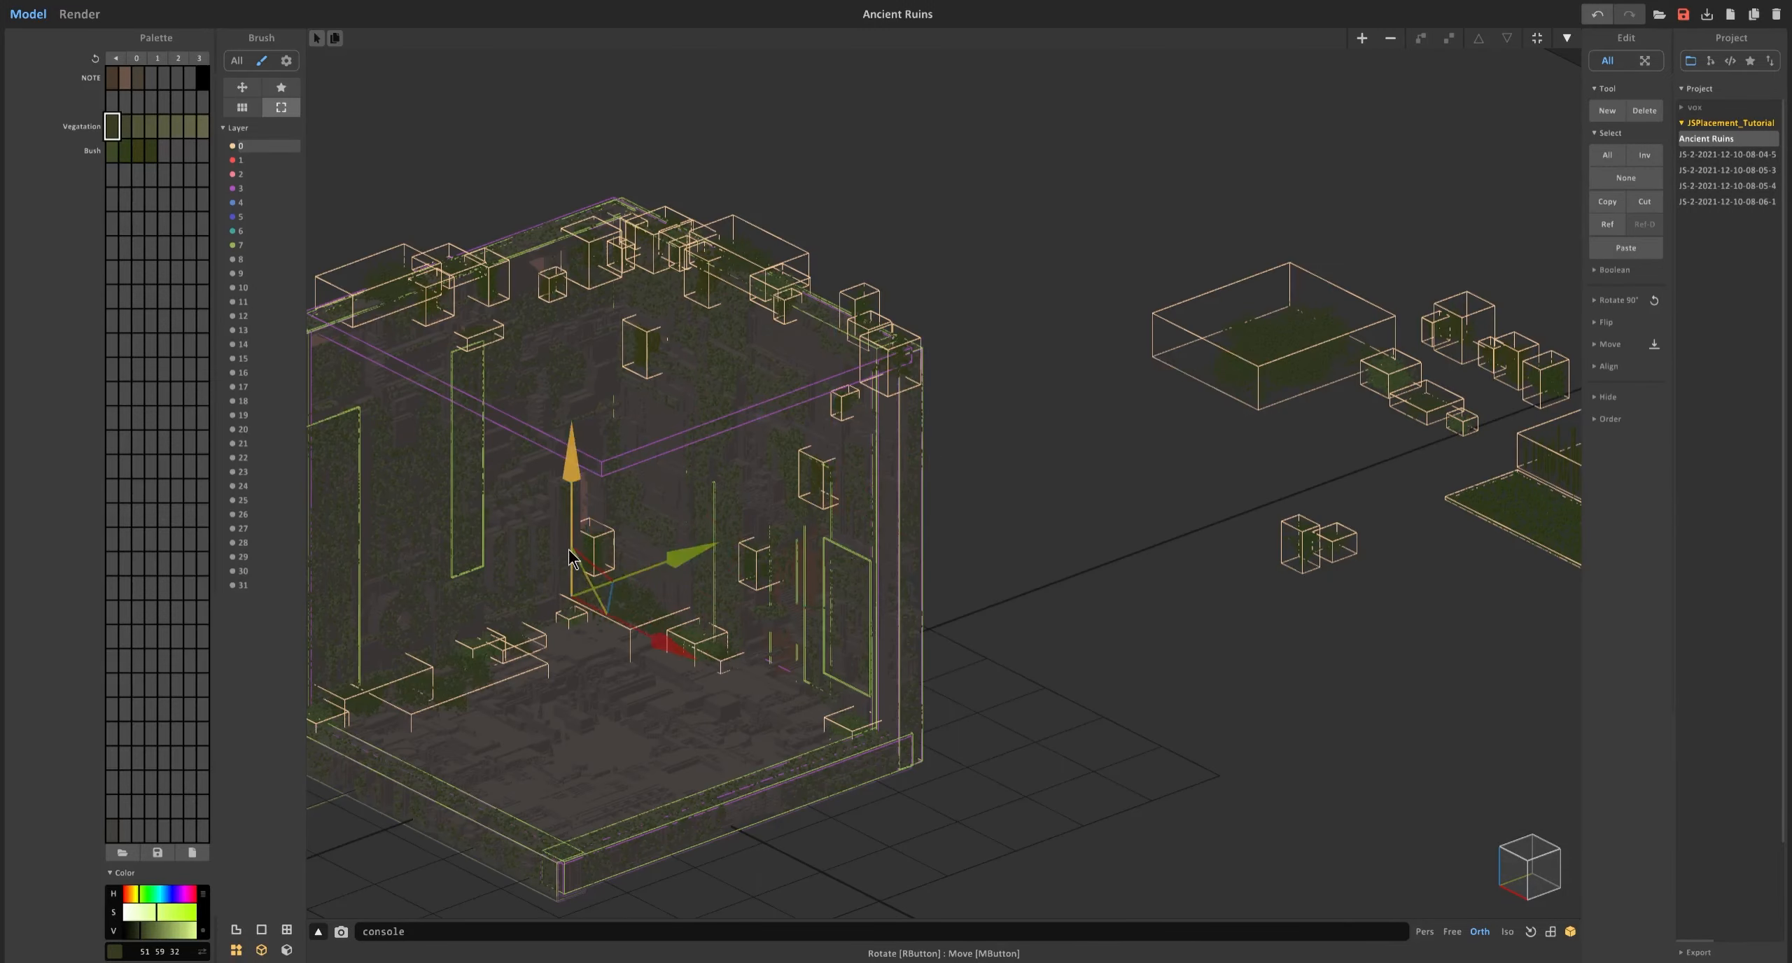
pyautogui.moveTo(570, 447); pyautogui.dragTo(570, 77)
pyautogui.moveTo(595, 245); pyautogui.dragTo(783, 315, button='middle')
pyautogui.scroll(3, 784, 315)
pyautogui.press('Tab')
pyautogui.press('Tab')
pyautogui.moveTo(872, 324); pyautogui.dragTo(908, 342)
pyautogui.moveTo(820, 245); pyautogui.dragTo(988, 208, button='middle')
# Duplicate the large bush to the outer end of the left wall's top edge and recolour the copy with the second Vegetation colour.
pyautogui.keyDown('ctrl'); pyautogui.moveTo(1101, 221); pyautogui.dragTo(630, 395); pyautogui.keyUp('ctrl')
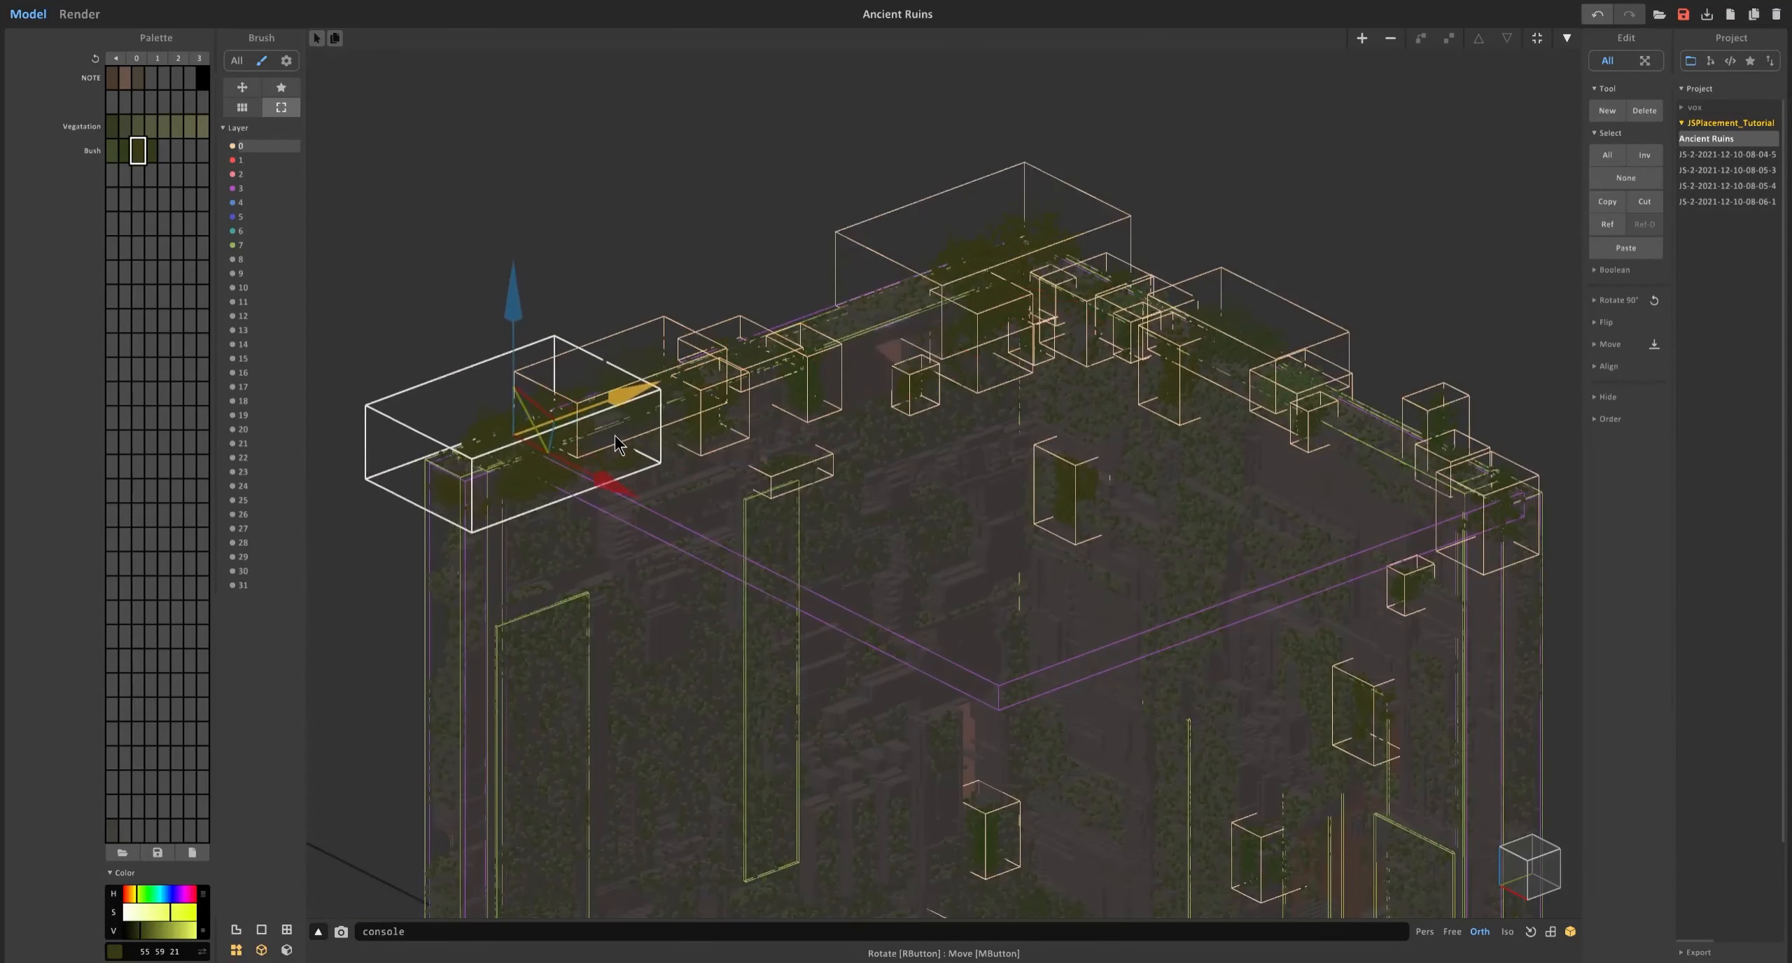
pyautogui.press('Tab')
pyautogui.moveTo(499, 451); pyautogui.dragTo(893, 508, button='middle')
pyautogui.click(124, 127)
pyautogui.click(934, 508)
pyautogui.press('Tab')
pyautogui.moveTo(1004, 473); pyautogui.dragTo(1049, 456)
pyautogui.moveTo(1034, 533)
pyautogui.mouseDown()
pyautogui.moveTo(1055, 543)
pyautogui.moveTo(1029, 543)
pyautogui.mouseUp()
pyautogui.scroll(-3, 1029, 543)
pyautogui.moveTo(945, 367); pyautogui.dragTo(945, 360)
# Duplicate the narrow vine panel on the left wall and place the copy closer to the back corner.
pyautogui.moveTo(980, 391); pyautogui.dragTo(814, 237, button='middle')
pyautogui.click(990, 518)
pyautogui.keyDown('ctrl'); pyautogui.moveTo(1069, 535); pyautogui.dragTo(1283, 457); pyautogui.keyUp('ctrl')
pyautogui.moveTo(1199, 427); pyautogui.dragTo(1199, 549)
pyautogui.moveTo(1244, 633); pyautogui.dragTo(1213, 619)
# Duplicate the small bush at the foot of the left wall and raise the copy to mid-height on the wall.
pyautogui.moveTo(1214, 619); pyautogui.dragTo(1181, 476, button='middle')
pyautogui.click(991, 711)
pyautogui.keyDown('ctrl'); pyautogui.moveTo(991, 711); pyautogui.dragTo(1094, 673); pyautogui.keyUp('ctrl')
pyautogui.moveTo(1071, 595); pyautogui.dragTo(1070, 420)
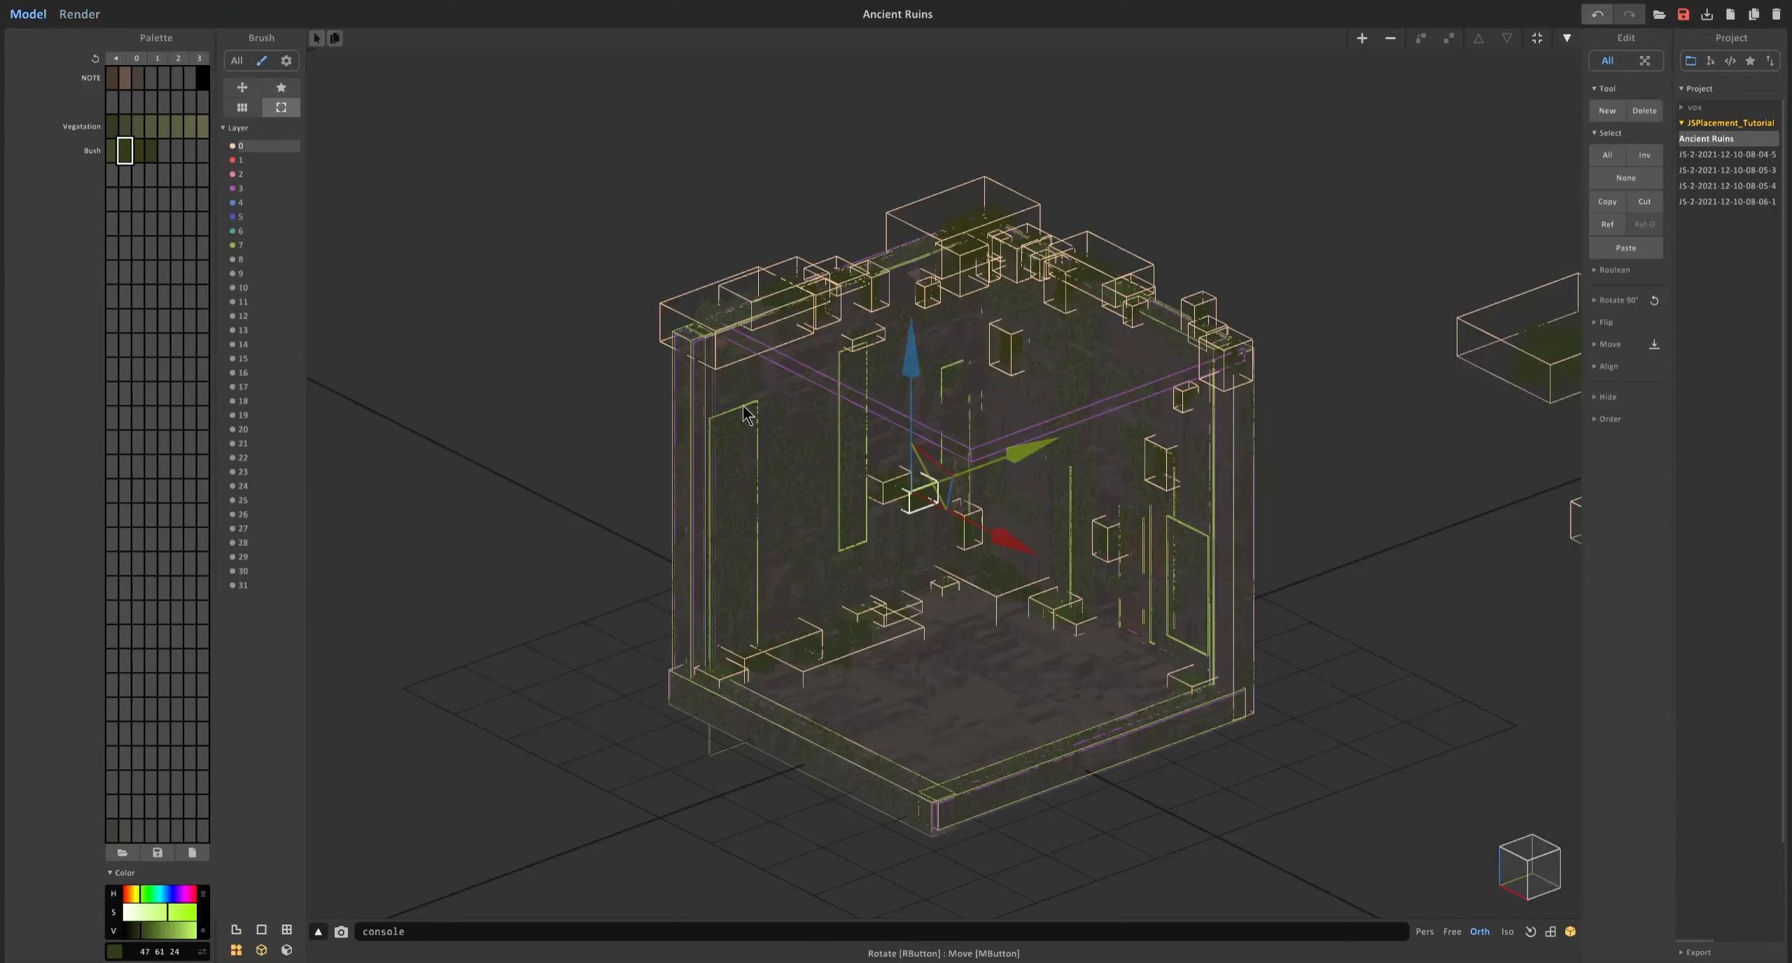
# Place a medium bush copy on the left wall's top edge near the back corner and recolour it with the second Bush colour.
pyautogui.moveTo(919, 392); pyautogui.dragTo(911, 171)
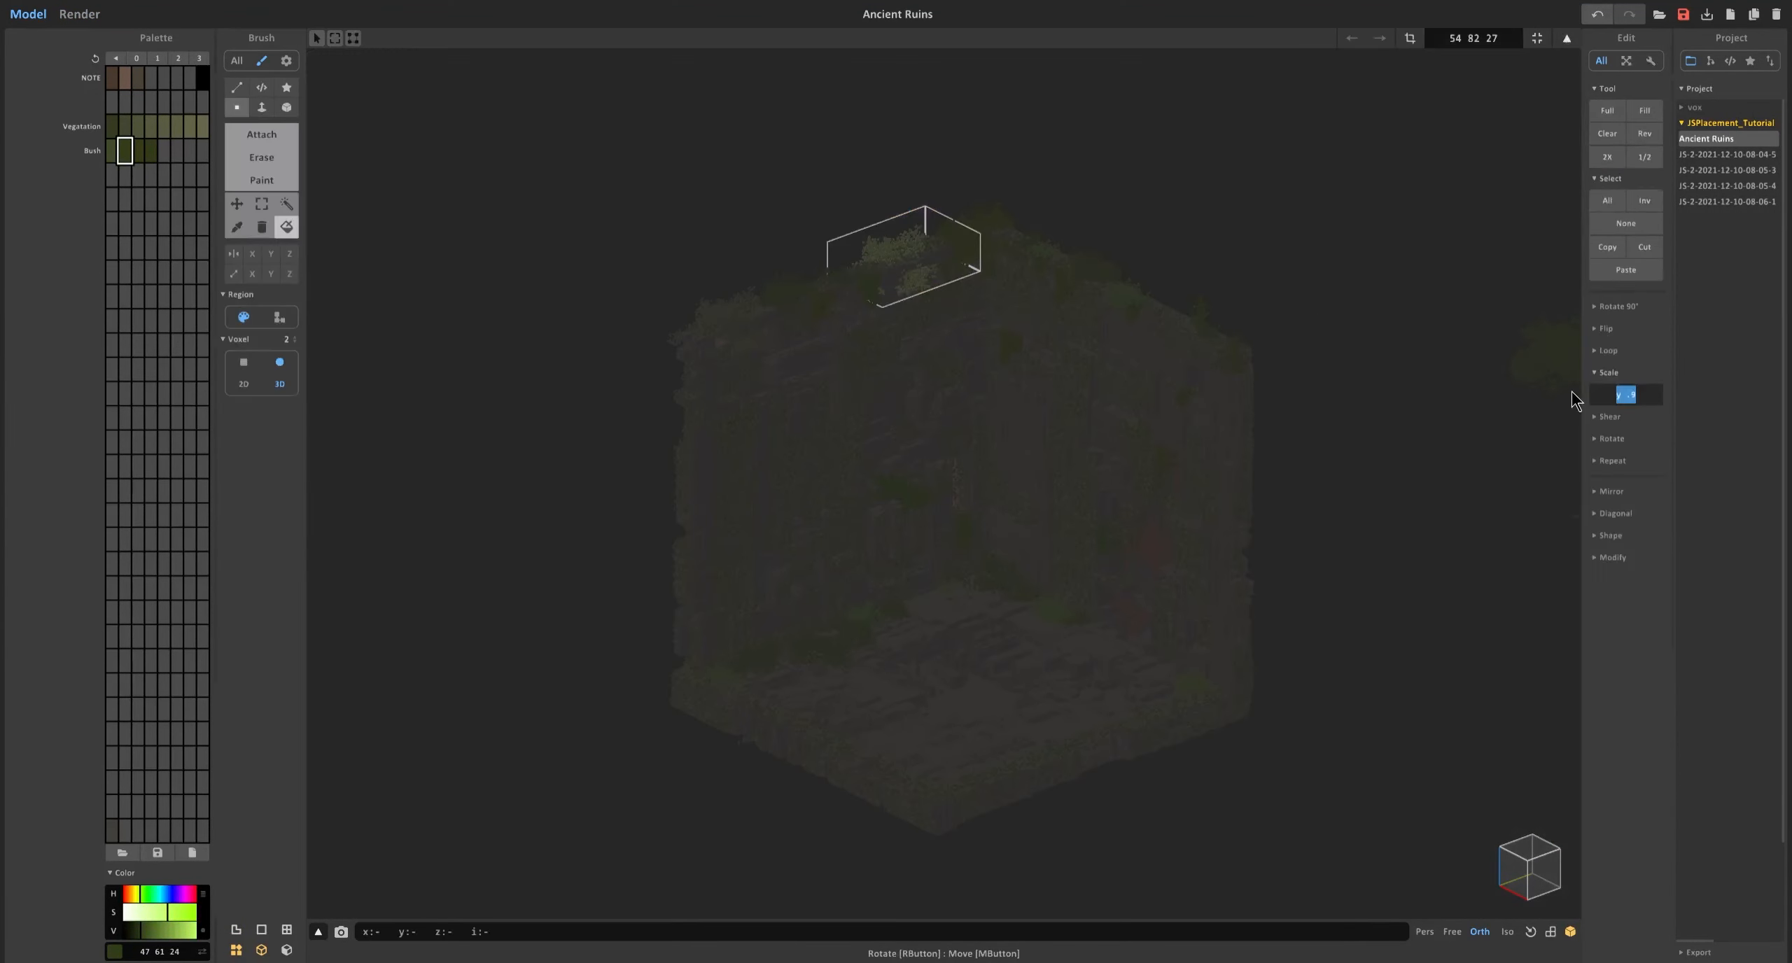
pyautogui.click(124, 127)
pyautogui.scroll(2, 952, 392)
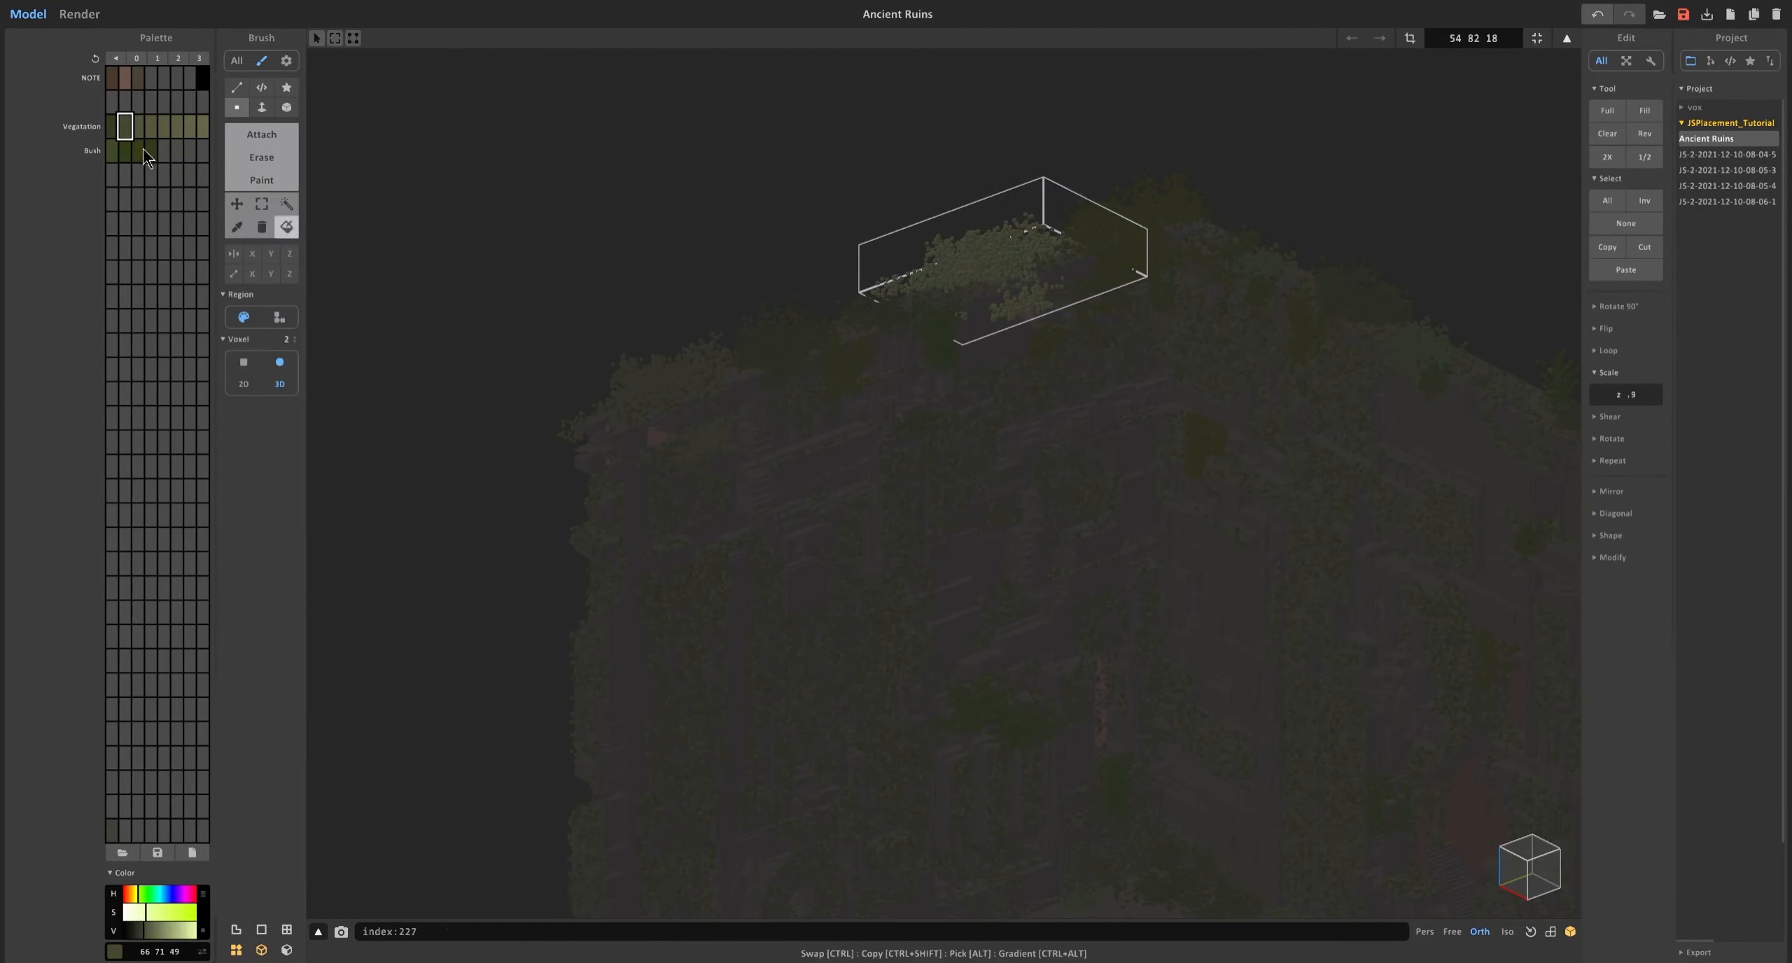
pyautogui.click(124, 152)
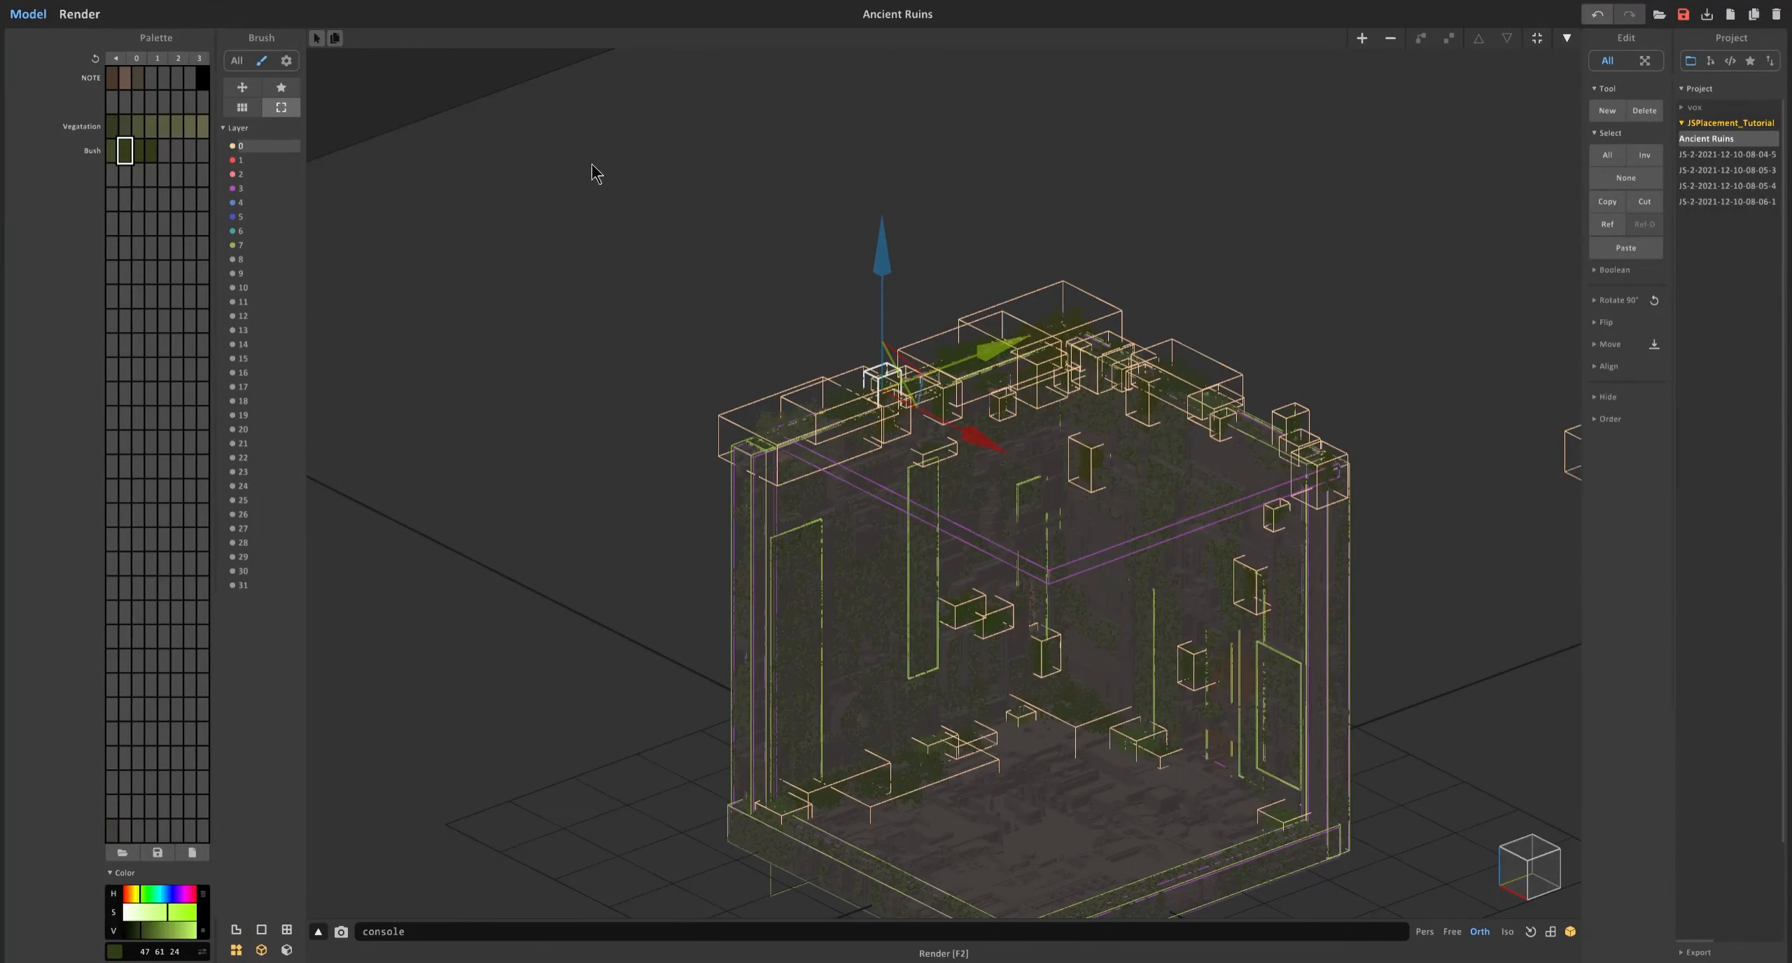
# Preview the render, then recolour the small bush on the right wall's top edge using the Bush colours.
pyautogui.press('F2')
pyautogui.click(28, 15)
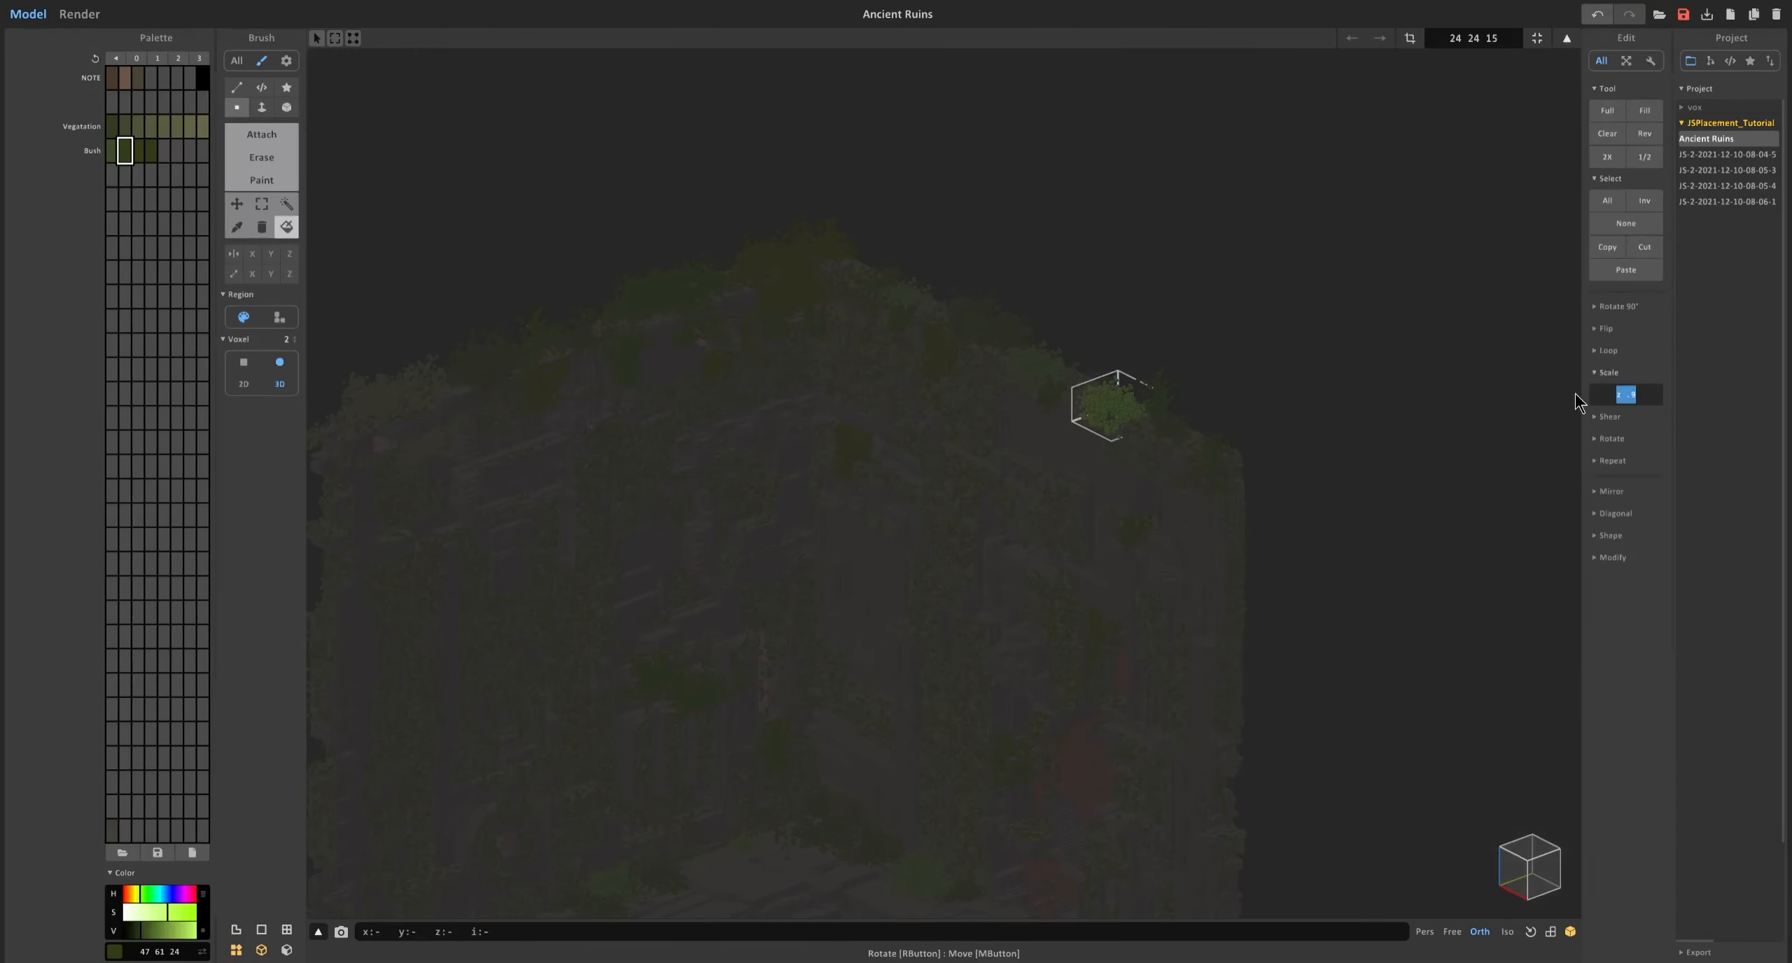
pyautogui.rightClick(138, 150)
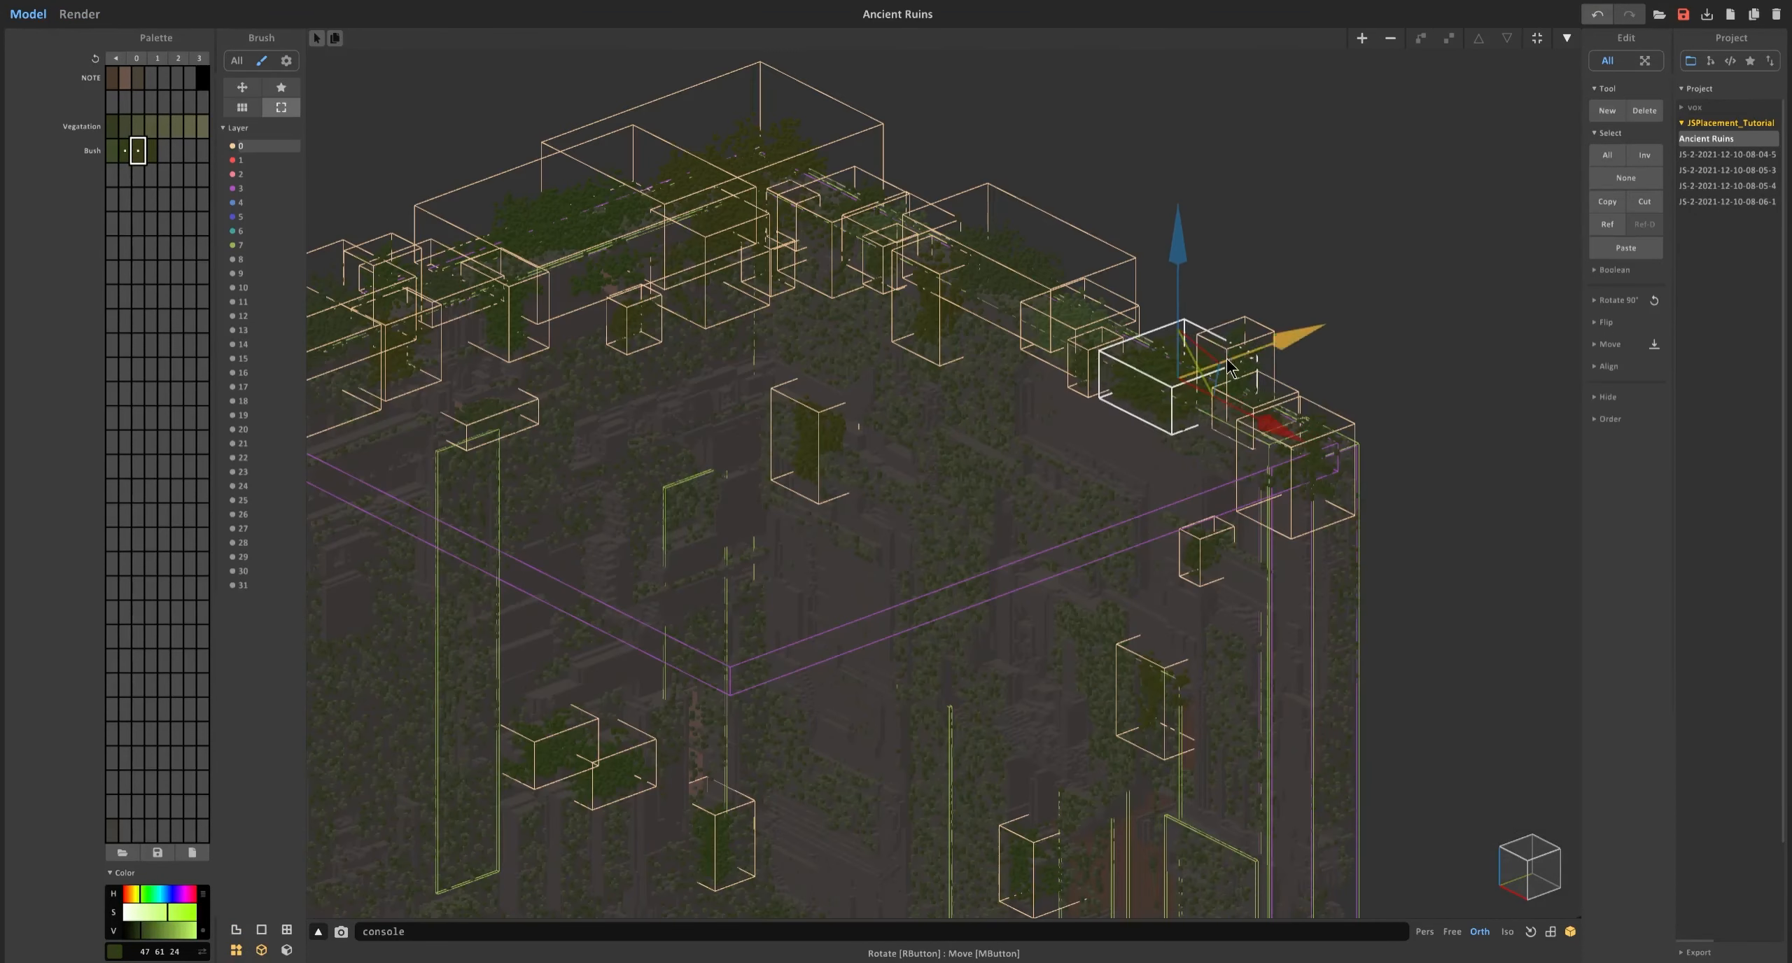
# Duplicate a vine panel and place the copy high on the right wall at its outer end.
pyautogui.click(572, 536)
pyautogui.click(990, 549)
pyautogui.click(1040, 557)
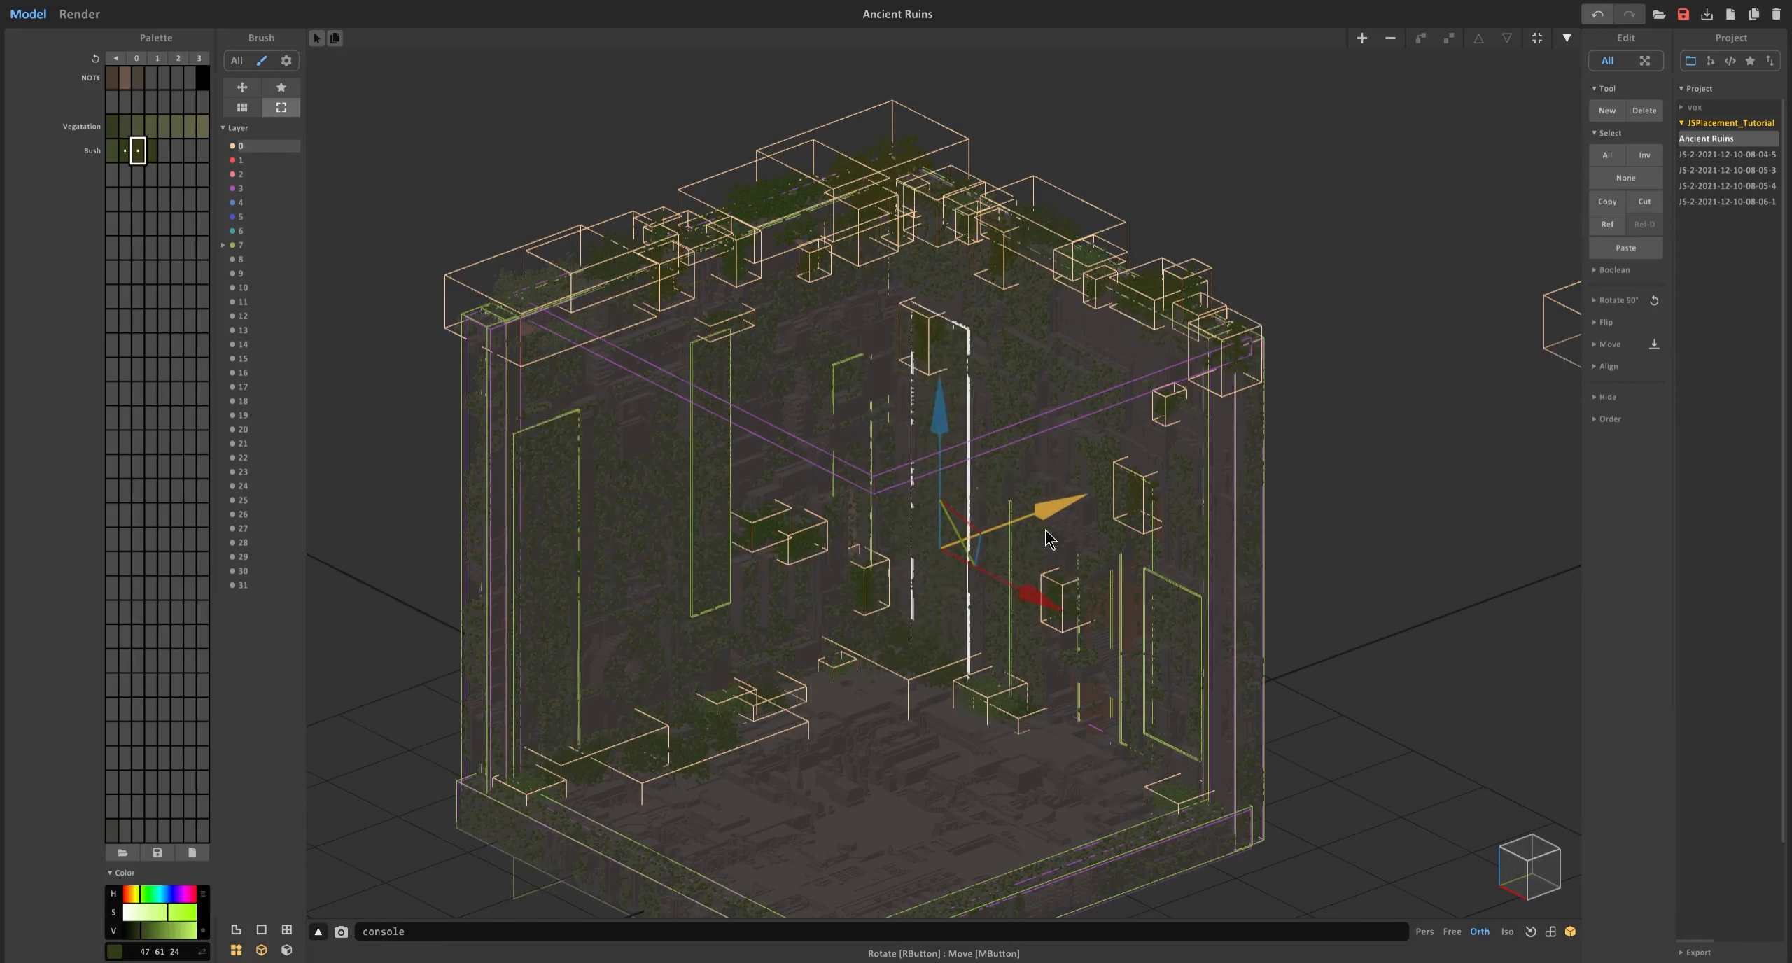
pyautogui.click(711, 474)
pyautogui.moveTo(984, 545); pyautogui.dragTo(1063, 518)
pyautogui.moveTo(971, 420); pyautogui.dragTo(971, 252)
pyautogui.moveTo(1120, 399); pyautogui.dragTo(1193, 434)
pyautogui.moveTo(1179, 359); pyautogui.dragTo(1220, 344)
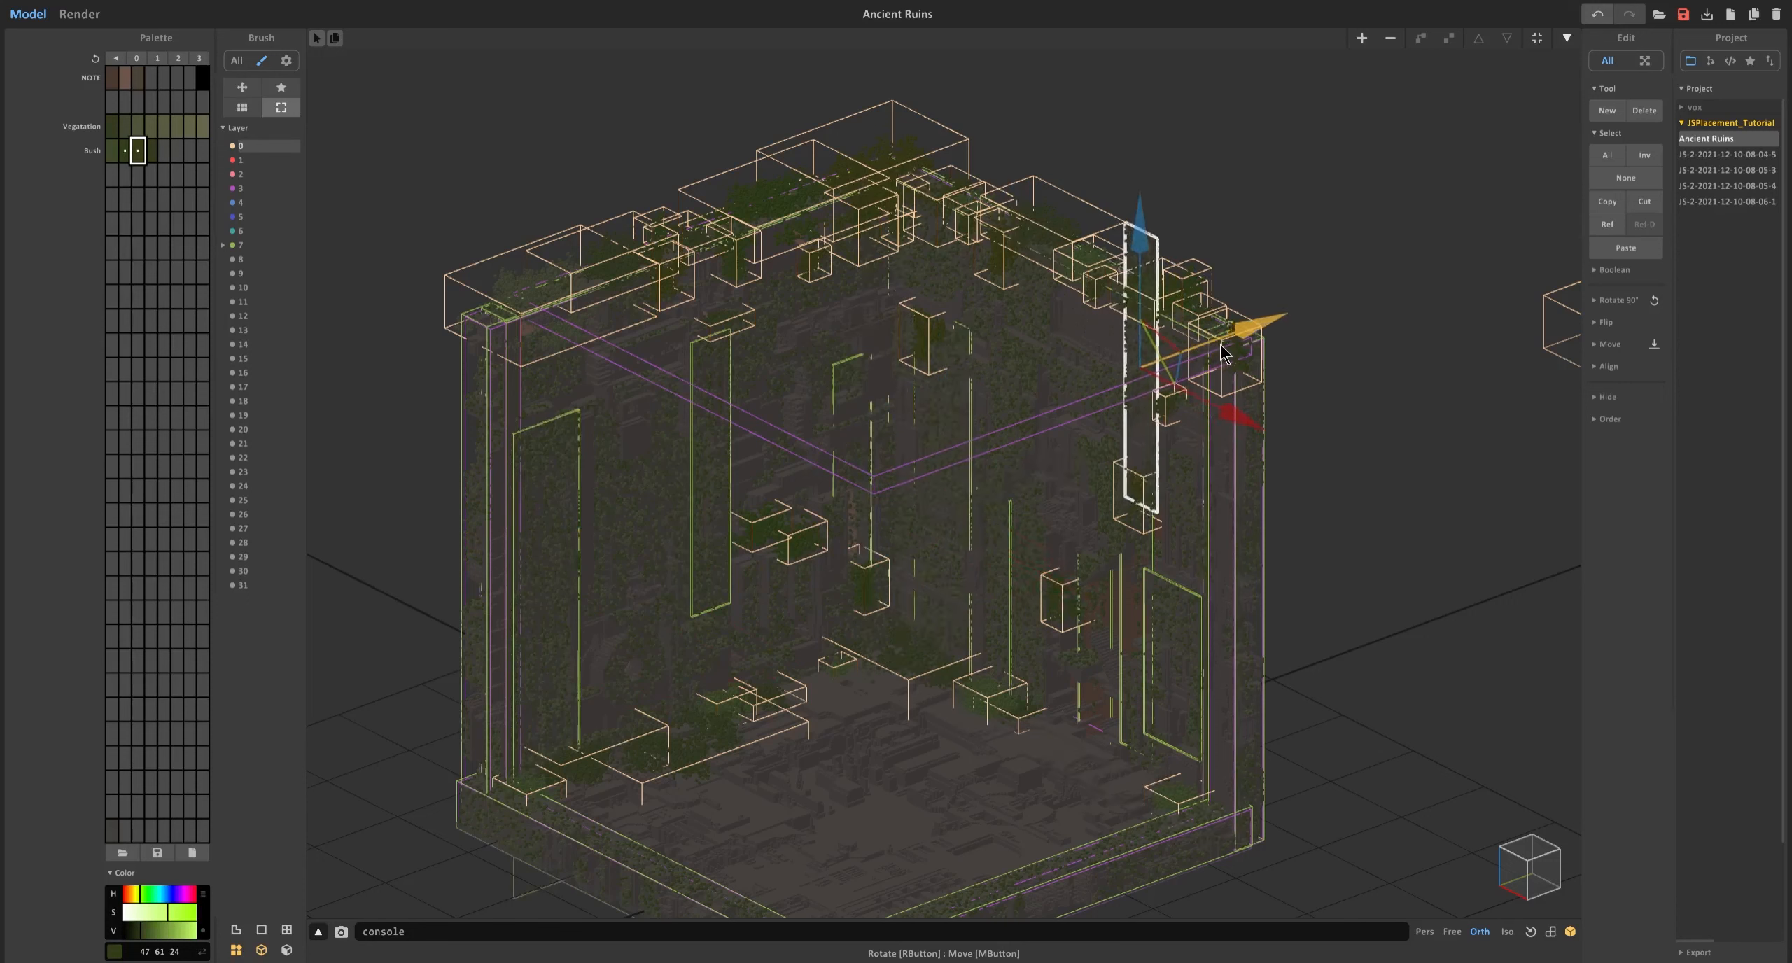
pyautogui.moveTo(1232, 509); pyautogui.dragTo(1298, 555)
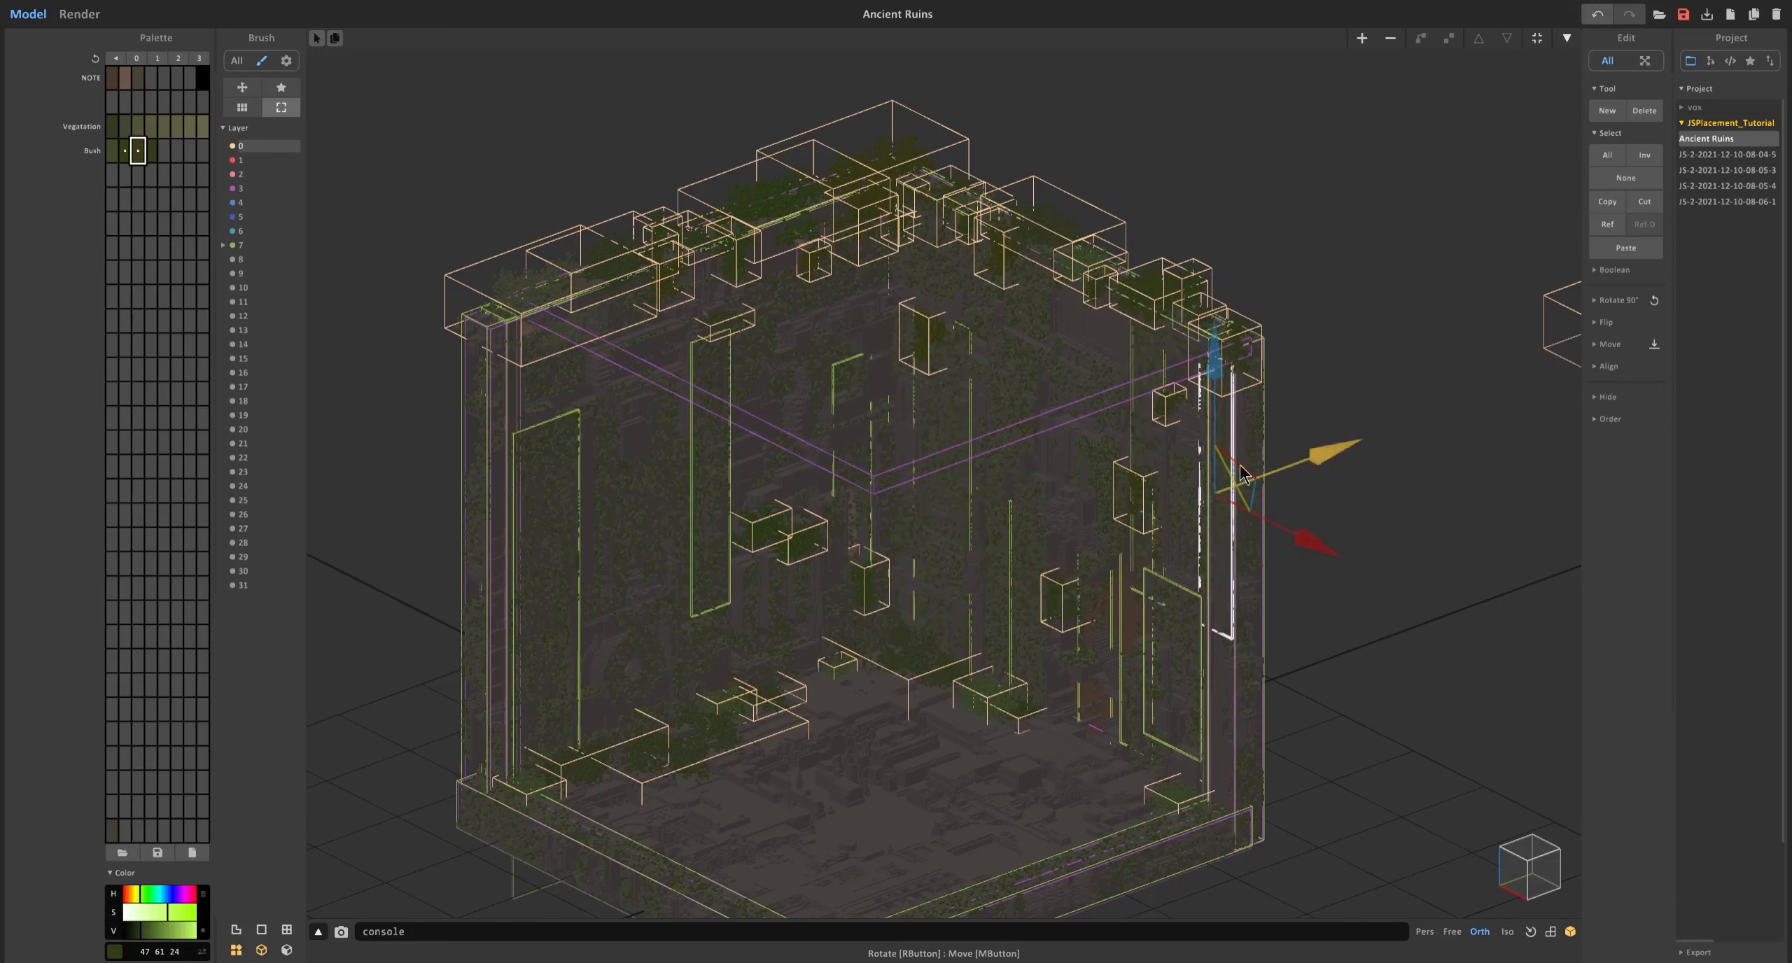
# Copy the bush on the left wall's outer top edge to just below the right wall's top edge and preview the render.
pyautogui.moveTo(755, 203); pyautogui.dragTo(856, 287, button='middle')
pyautogui.click(713, 341)
pyautogui.keyDown('ctrl'); pyautogui.moveTo(798, 398); pyautogui.dragTo(1109, 566); pyautogui.keyUp('ctrl')
pyautogui.moveTo(1131, 473); pyautogui.dragTo(1346, 393)
pyautogui.moveTo(1324, 478); pyautogui.dragTo(1262, 446)
pyautogui.moveTo(1206, 399); pyautogui.dragTo(1174, 334)
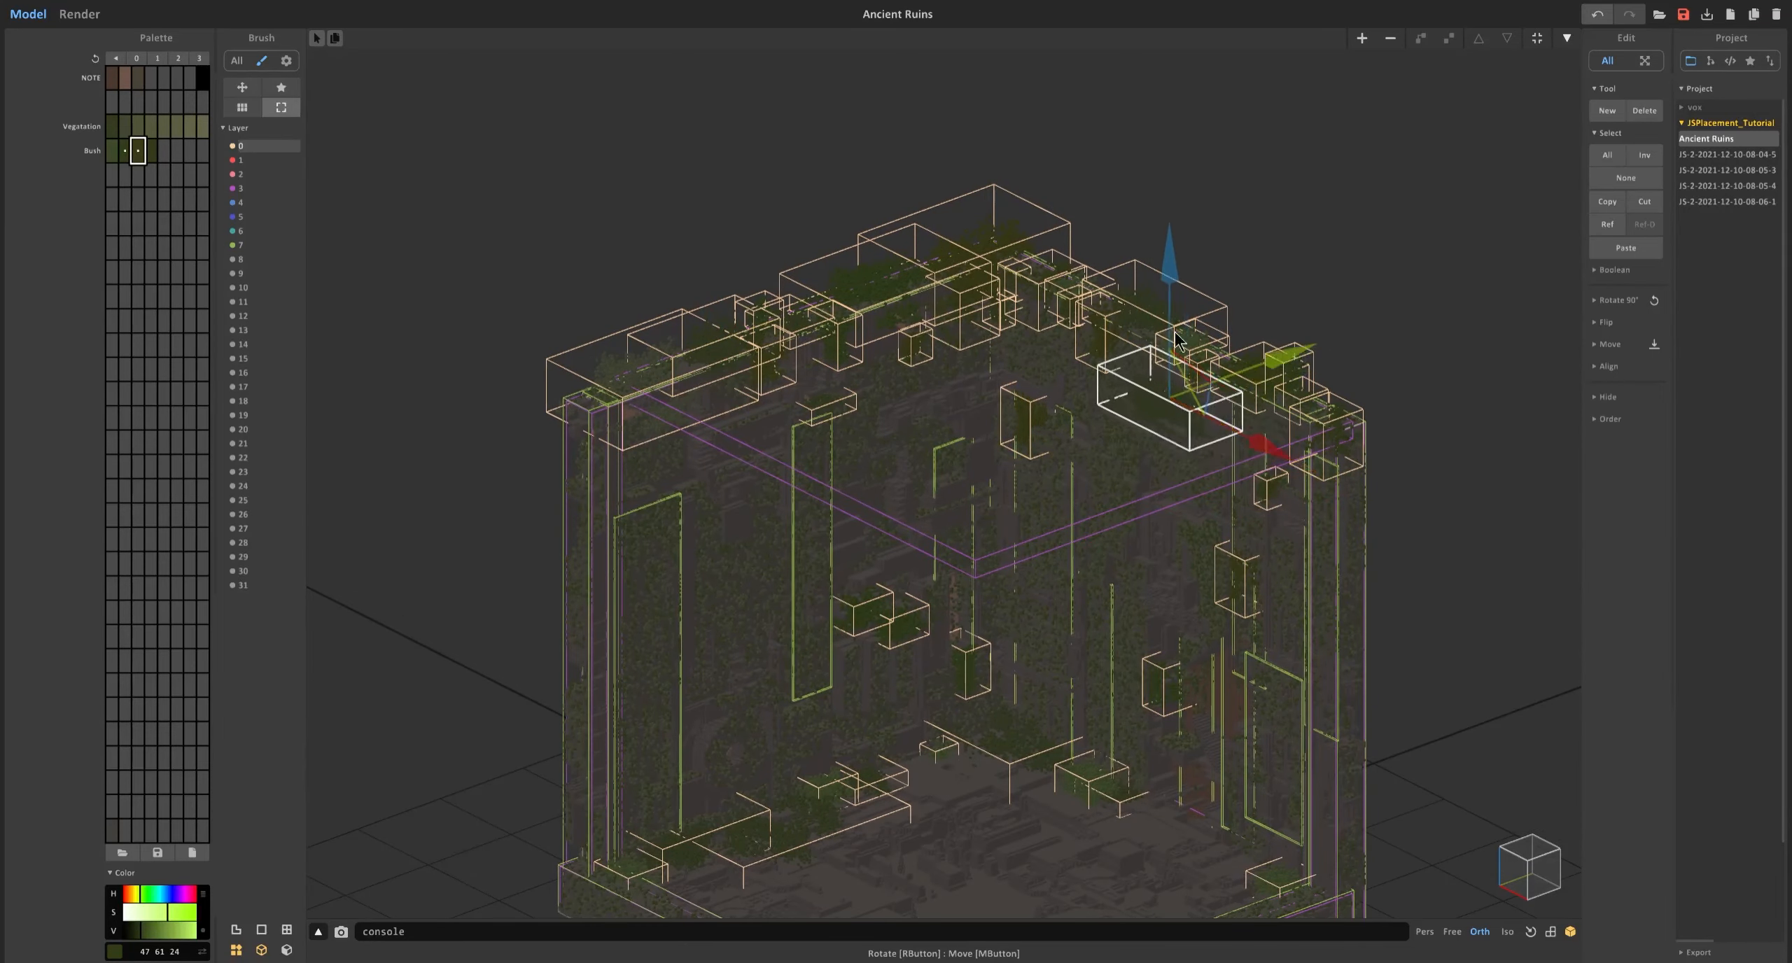
pyautogui.click(79, 14)
pyautogui.click(28, 14)
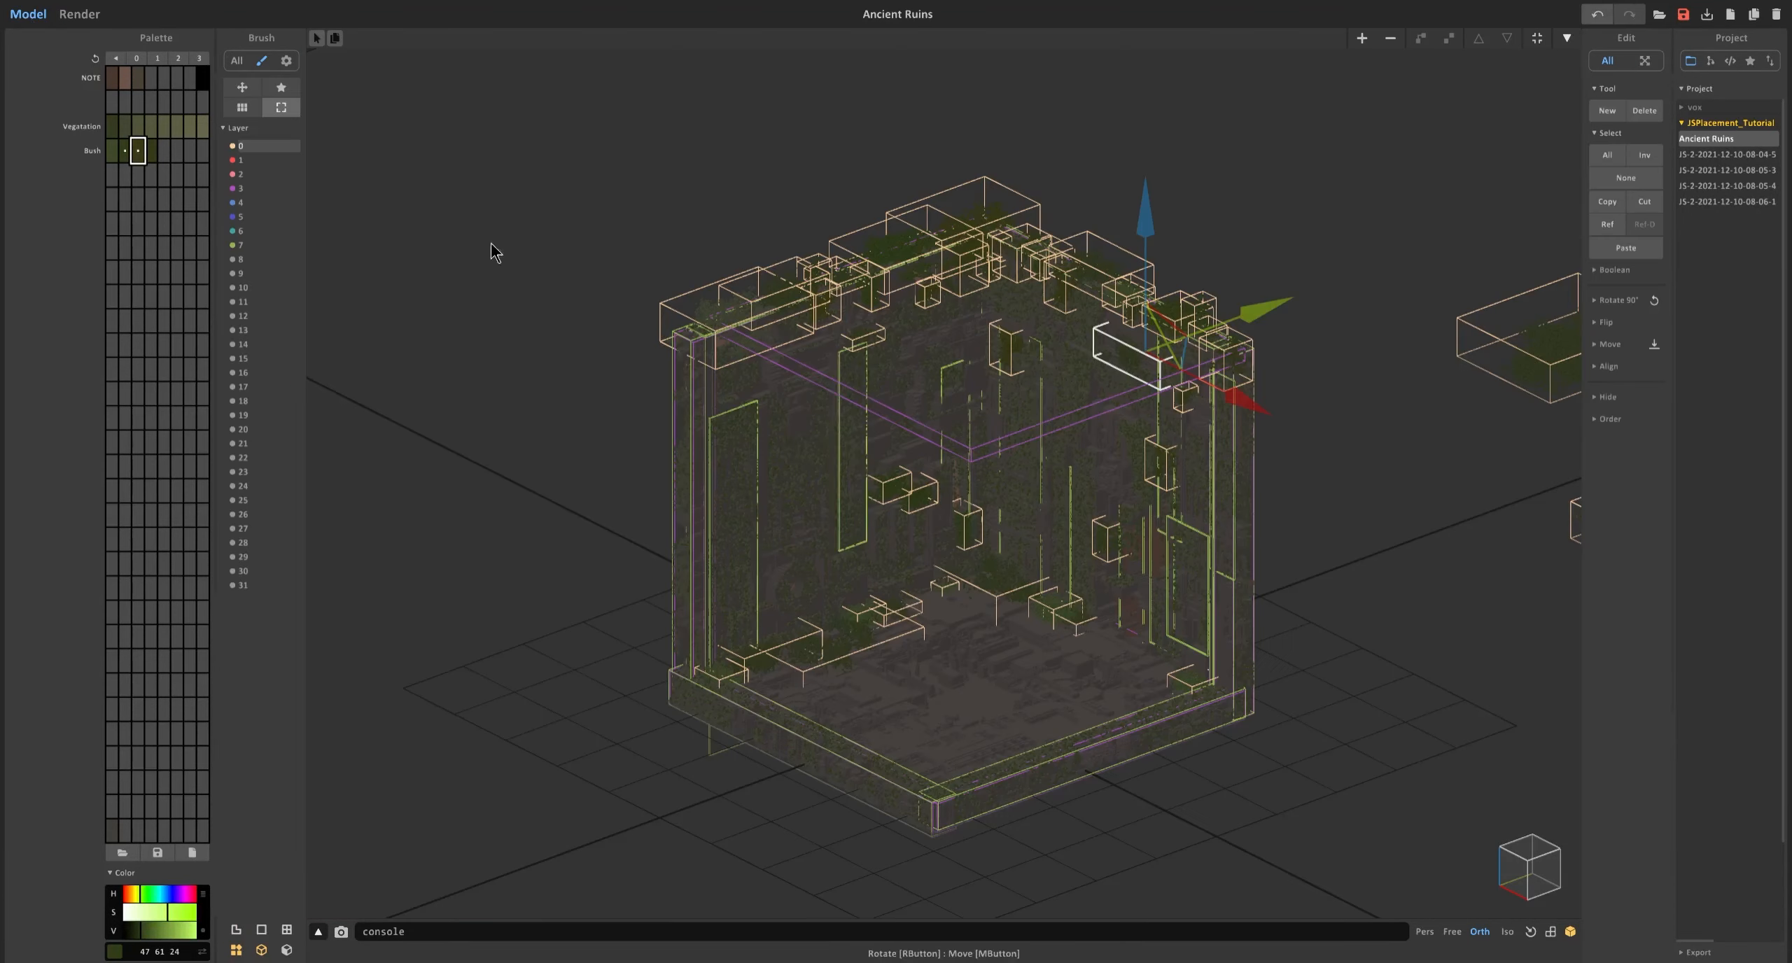
# Duplicate the narrow vine panel on the left wall and place the copy high at the wall's outer end.
pyautogui.click(854, 452)
pyautogui.keyDown('ctrl'); pyautogui.moveTo(969, 412); pyautogui.dragTo(819, 462); pyautogui.keyUp('ctrl')
pyautogui.scroll(5, 805, 482)
pyautogui.moveTo(630, 476); pyautogui.dragTo(980, 525, button='middle')
pyautogui.moveTo(854, 434); pyautogui.dragTo(854, 321)
# Duplicate a bush at the foot of the left wall towards the back corner and recolour it with Region Replace.
pyautogui.moveTo(980, 630); pyautogui.dragTo(942, 532, button='middle')
pyautogui.click(1109, 728)
pyautogui.keyDown('ctrl'); pyautogui.moveTo(1109, 723); pyautogui.dragTo(1328, 721); pyautogui.keyUp('ctrl')
pyautogui.moveTo(1274, 630); pyautogui.dragTo(1274, 610)
pyautogui.moveTo(1372, 644)
pyautogui.mouseDown()
pyautogui.moveTo(1360, 652)
pyautogui.moveTo(1405, 635)
pyautogui.mouseUp()
pyautogui.keyDown('alt'); pyautogui.click(1092, 579); pyautogui.keyUp('alt')
pyautogui.press('Tab')
pyautogui.click(287, 229)
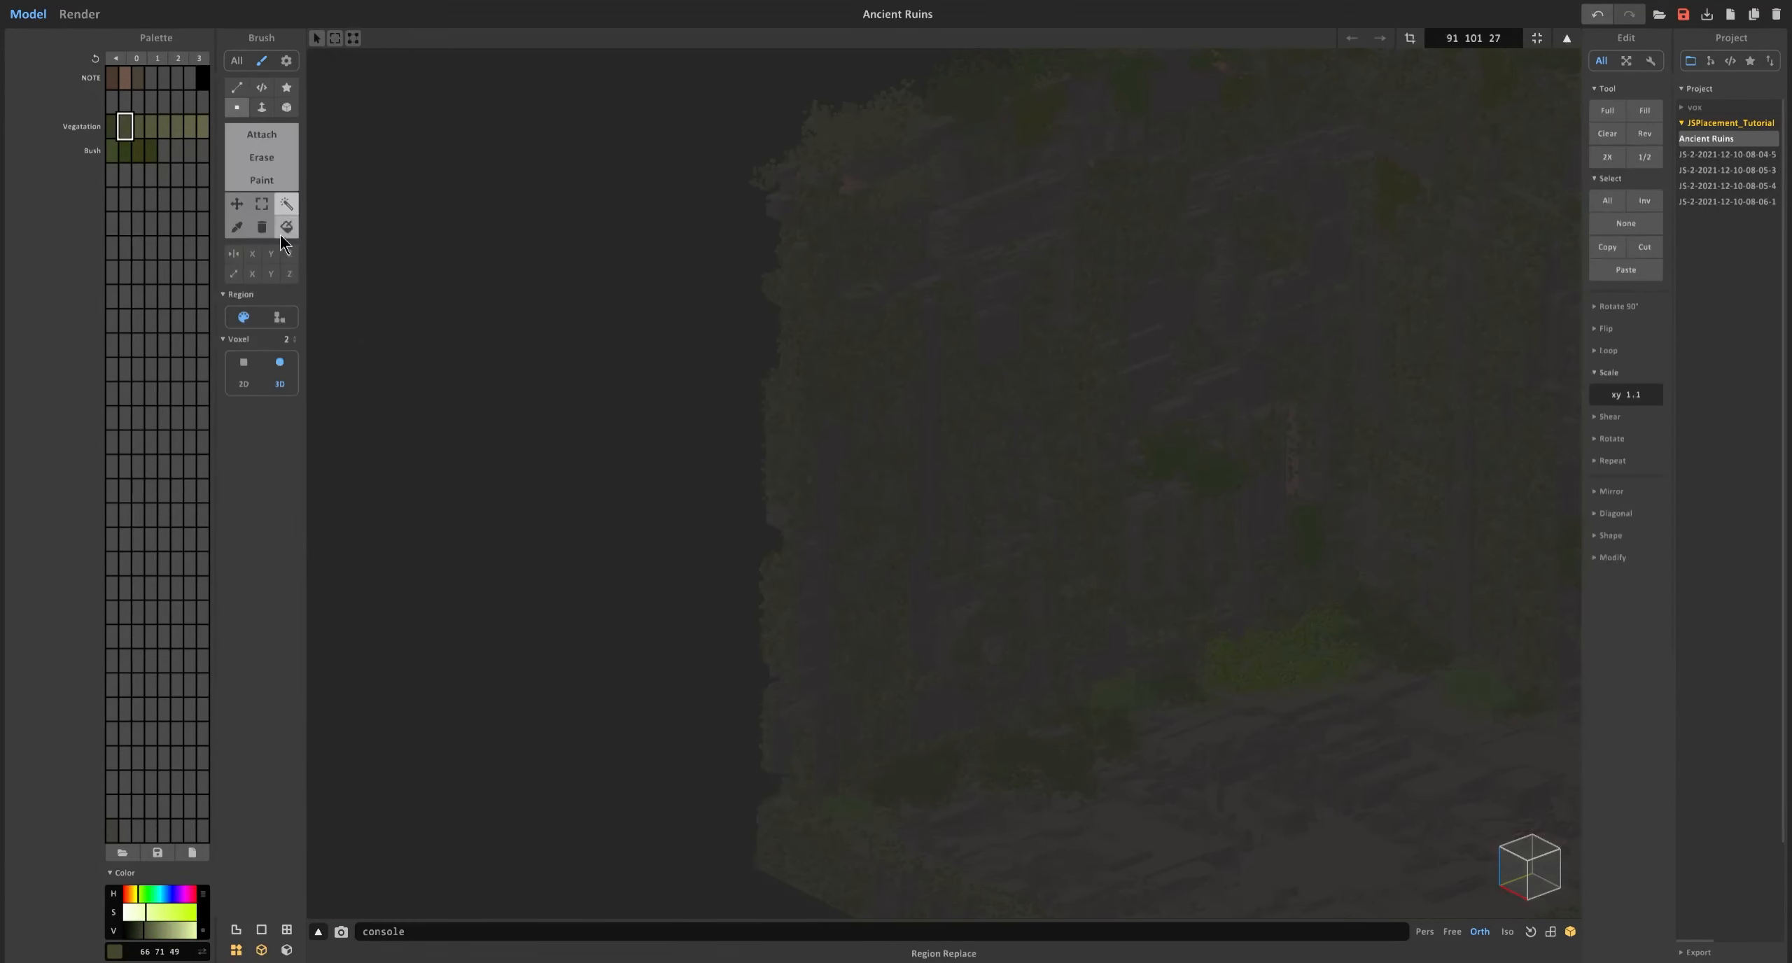
pyautogui.press('Tab')
# Duplicate the flat bush on the left wall's top edge and lower the copy onto the wall between the vine panels.
pyautogui.scroll(-3, 1031, 388)
pyautogui.click(868, 249)
pyautogui.keyDown('ctrl'); pyautogui.moveTo(838, 189); pyautogui.dragTo(838, 279); pyautogui.keyUp('ctrl')
pyautogui.scroll(4, 838, 294)
pyautogui.moveTo(815, 300); pyautogui.dragTo(959, 366, button='middle')
pyautogui.moveTo(959, 376); pyautogui.dragTo(1123, 378, button='right')
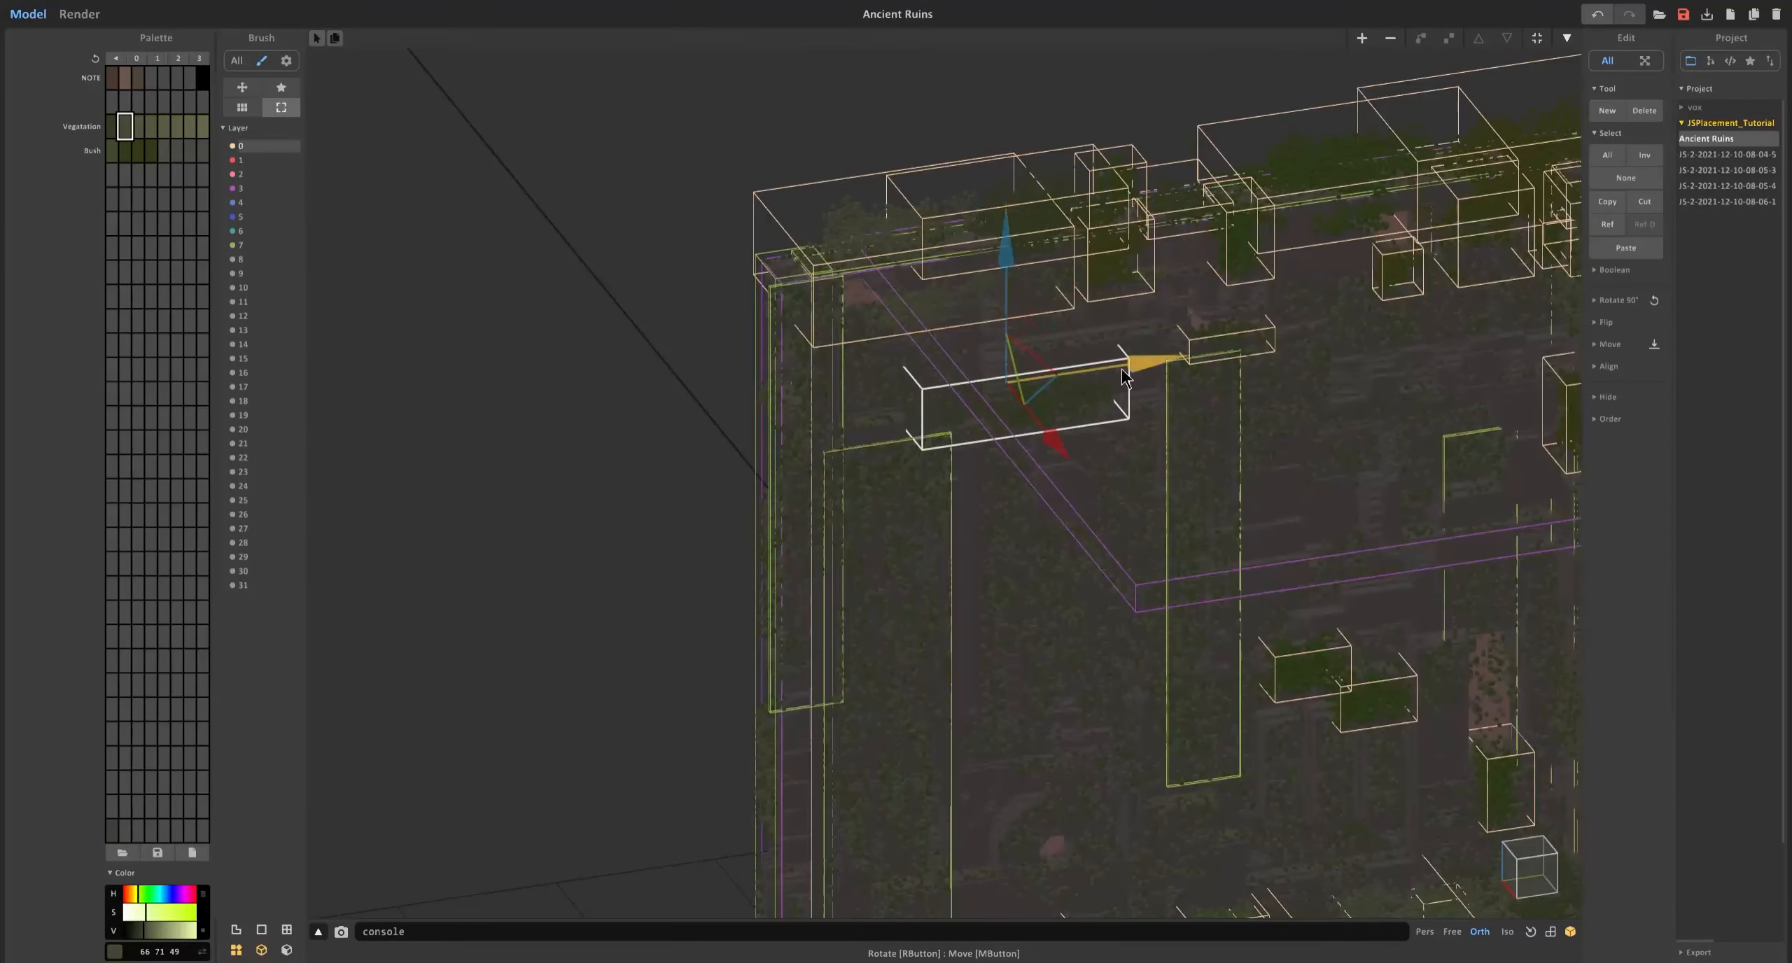
pyautogui.scroll(-4, 1095, 320)
pyautogui.scroll(3, 934, 445)
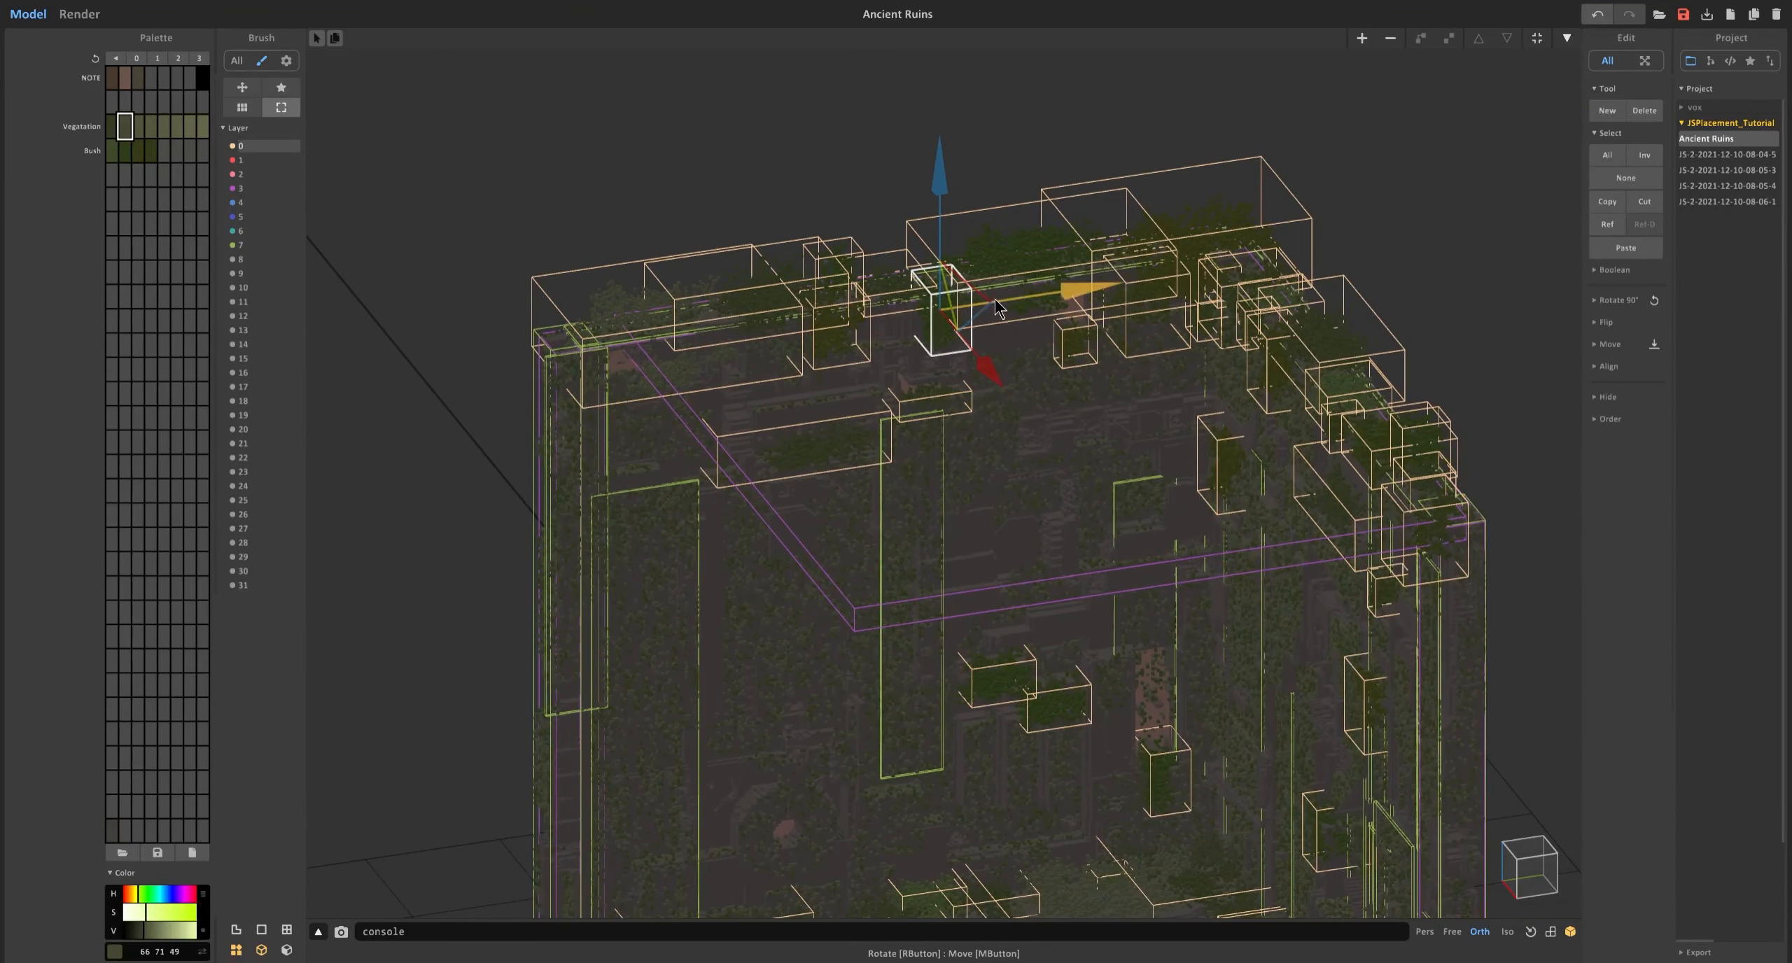
# Duplicate the flat bush on the right wall, place the copy lower on the wall and recolour it with the third Bush colour.
pyautogui.moveTo(1183, 294); pyautogui.dragTo(1294, 290, button='right')
pyautogui.click(1239, 239)
pyautogui.keyDown('ctrl'); pyautogui.moveTo(1223, 175); pyautogui.dragTo(1229, 380); pyautogui.keyUp('ctrl')
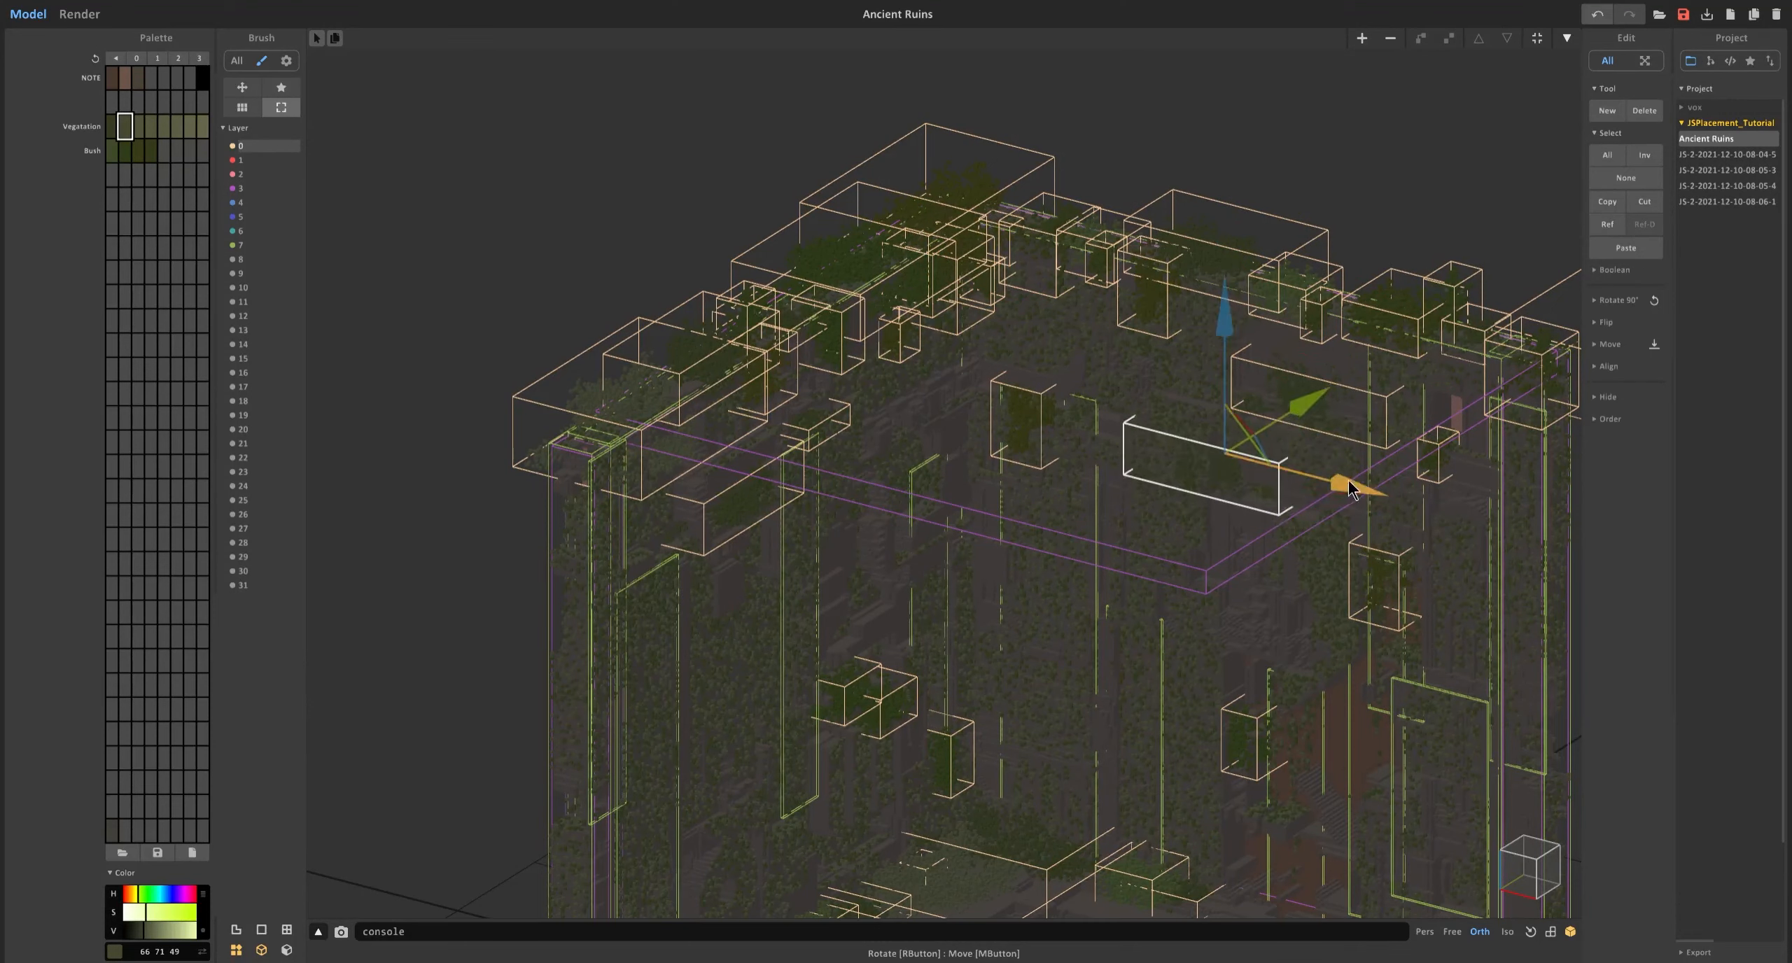
pyautogui.moveTo(1350, 488); pyautogui.dragTo(1418, 505)
pyautogui.press('Tab')
pyautogui.press('Tab')
# Place a large bush copy at the outer foot of the right wall and scale it down.
pyautogui.scroll(-1, 945, 483)
pyautogui.moveTo(1466, 848); pyautogui.dragTo(1239, 620, button='middle')
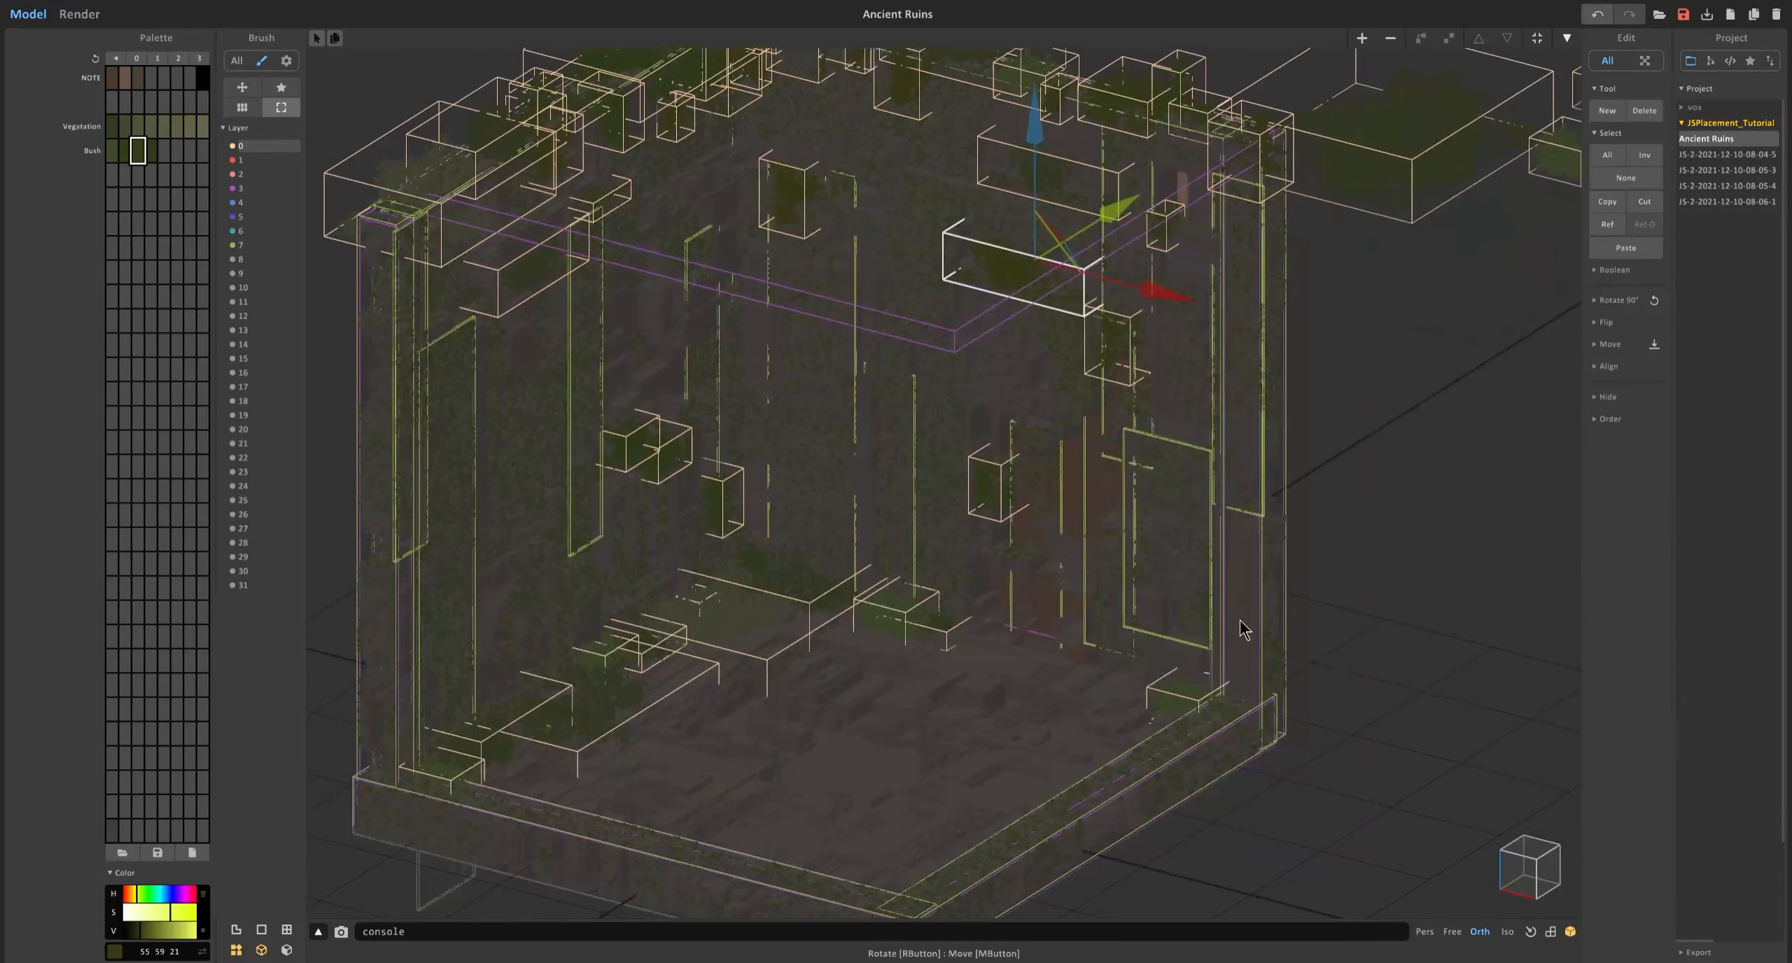
pyautogui.scroll(-3, 1199, 373)
pyautogui.moveTo(1198, 374); pyautogui.dragTo(1162, 390, button='right')
pyautogui.click(1205, 604)
pyautogui.press('Tab')
pyautogui.click(1587, 394)
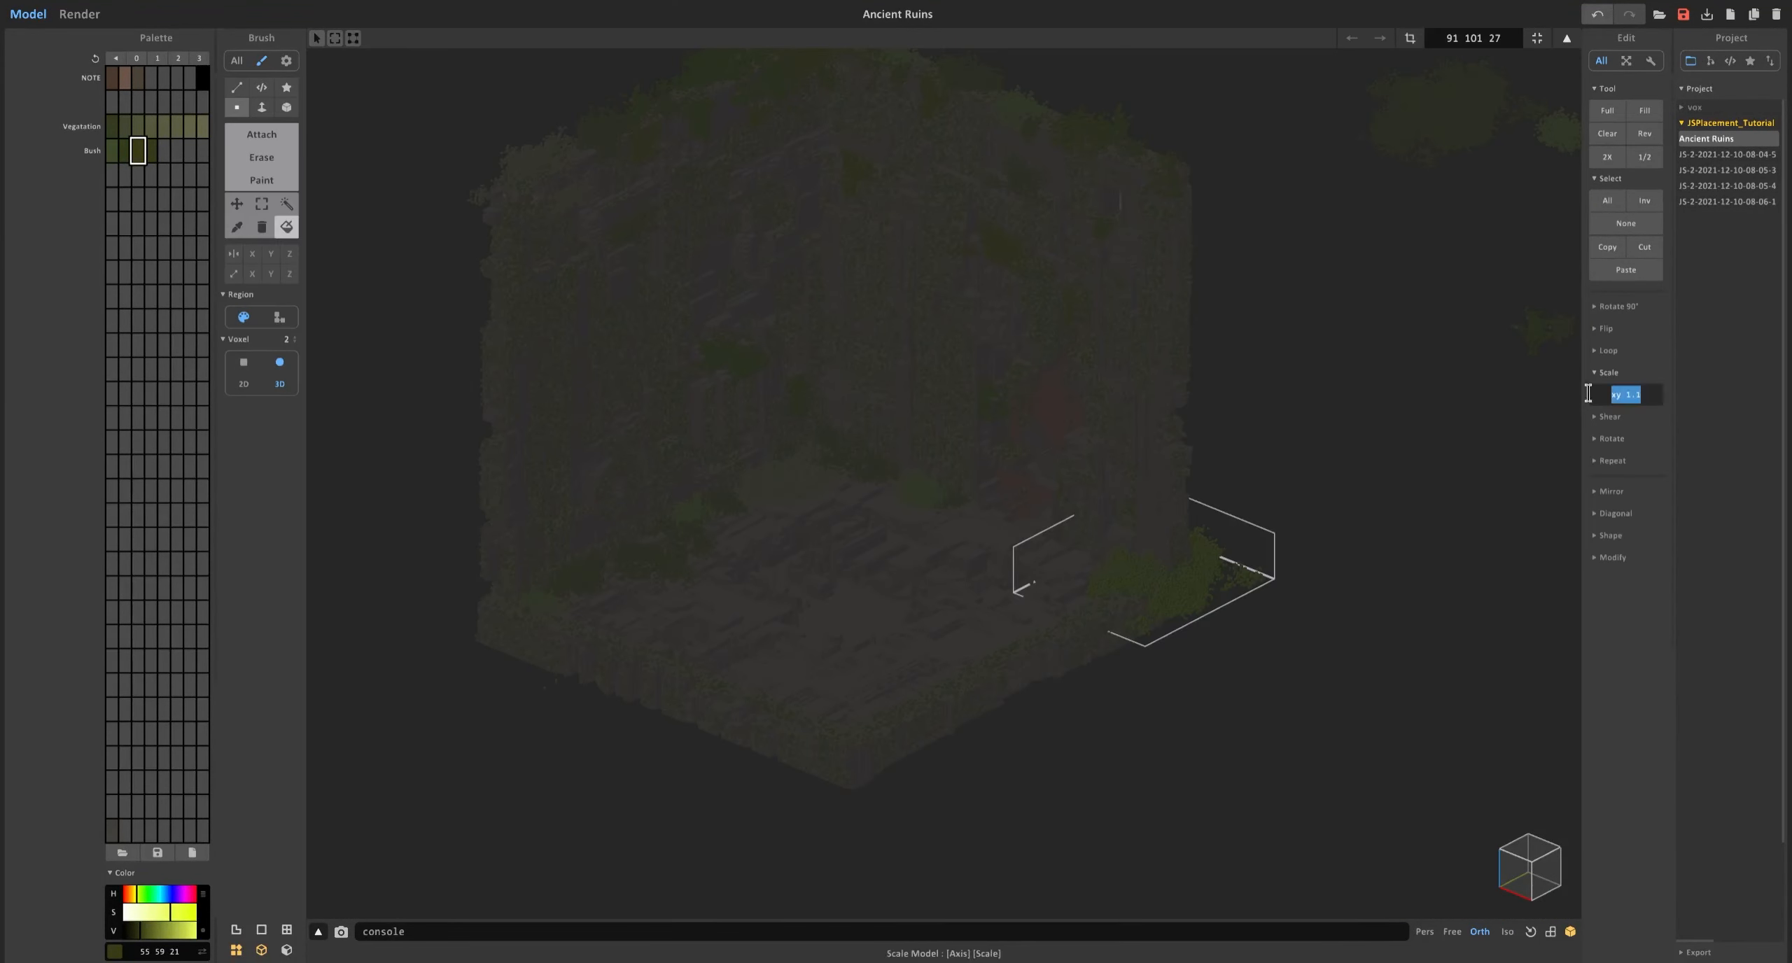
pyautogui.press('Tab')
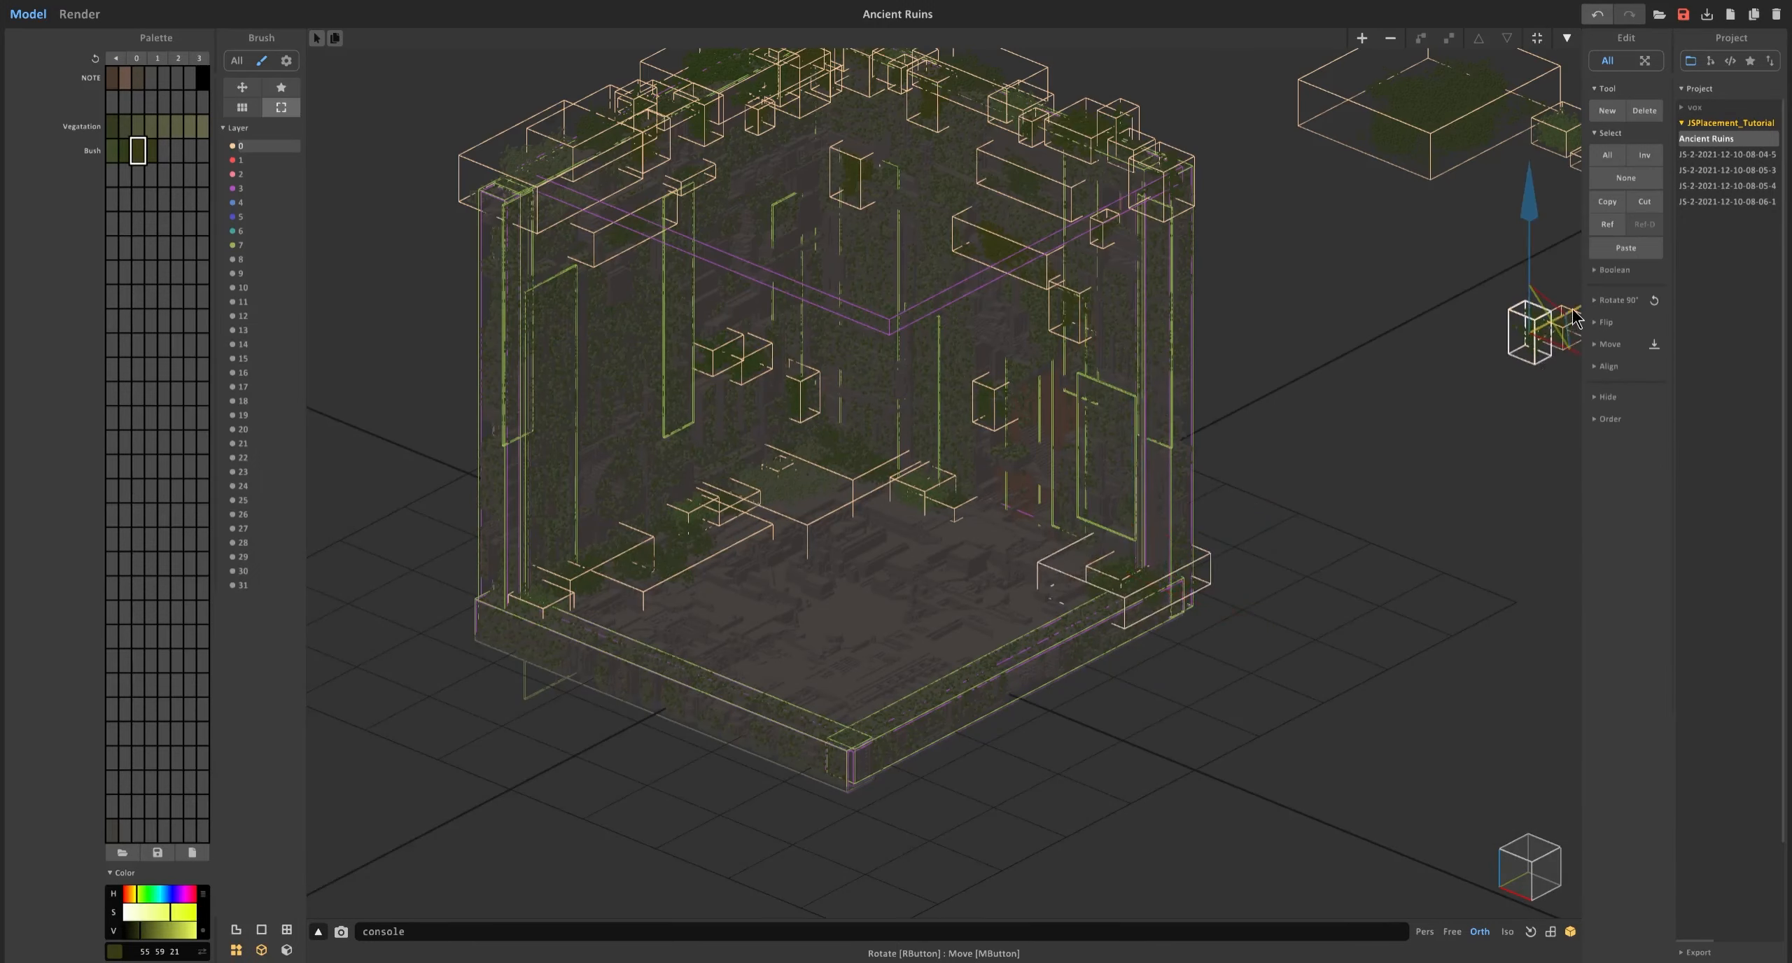
# Place a small plant copy on the floor edge near the right wall and a small bush copy on the opposite floor edge.
pyautogui.moveTo(1113, 597); pyautogui.dragTo(1173, 565)
pyautogui.moveTo(1172, 566); pyautogui.dragTo(1331, 463, button='middle')
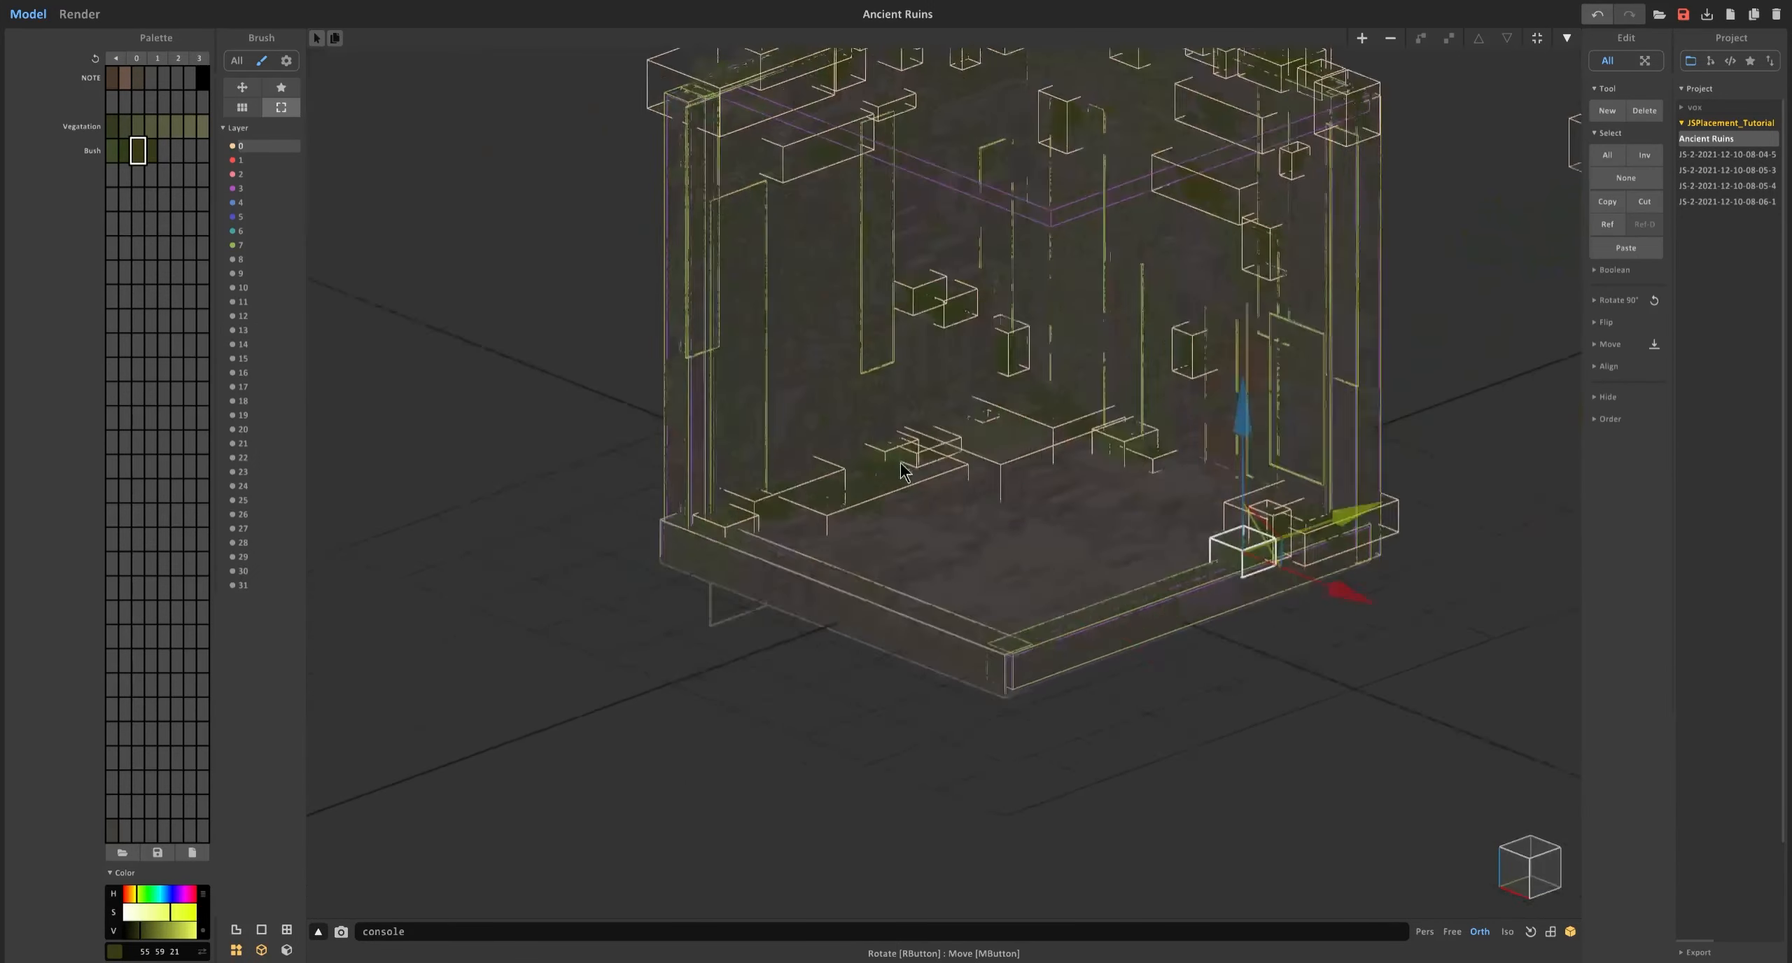
pyautogui.moveTo(1330, 462); pyautogui.dragTo(1400, 489, button='right')
pyautogui.keyDown('ctrl'); pyautogui.moveTo(1406, 510); pyautogui.dragTo(988, 631); pyautogui.keyUp('ctrl')
pyautogui.moveTo(987, 631); pyautogui.dragTo(1032, 710, button='middle')
# Duplicate the medium bush from the left wall's top edge and place the copy on the floor's right front edge.
pyautogui.click(883, 140)
pyautogui.keyDown('ctrl'); pyautogui.moveTo(941, 187); pyautogui.dragTo(1349, 509); pyautogui.keyUp('ctrl')
pyautogui.moveTo(1282, 336); pyautogui.dragTo(1283, 620)
pyautogui.moveTo(1347, 790); pyautogui.dragTo(1271, 732)
pyautogui.moveTo(1271, 733); pyautogui.dragTo(1190, 679, button='right')
pyautogui.moveTo(1239, 676); pyautogui.dragTo(1396, 625)
pyautogui.moveTo(1396, 624); pyautogui.dragTo(1165, 497, button='middle')
pyautogui.scroll(4, 1165, 497)
pyautogui.moveTo(1162, 621); pyautogui.dragTo(1176, 636)
# Rescale the medium bush on the floor's right front edge.
pyautogui.scroll(-4, 1181, 644)
pyautogui.press('Tab')
pyautogui.moveTo(1628, 394); pyautogui.dragTo(1627, 408)
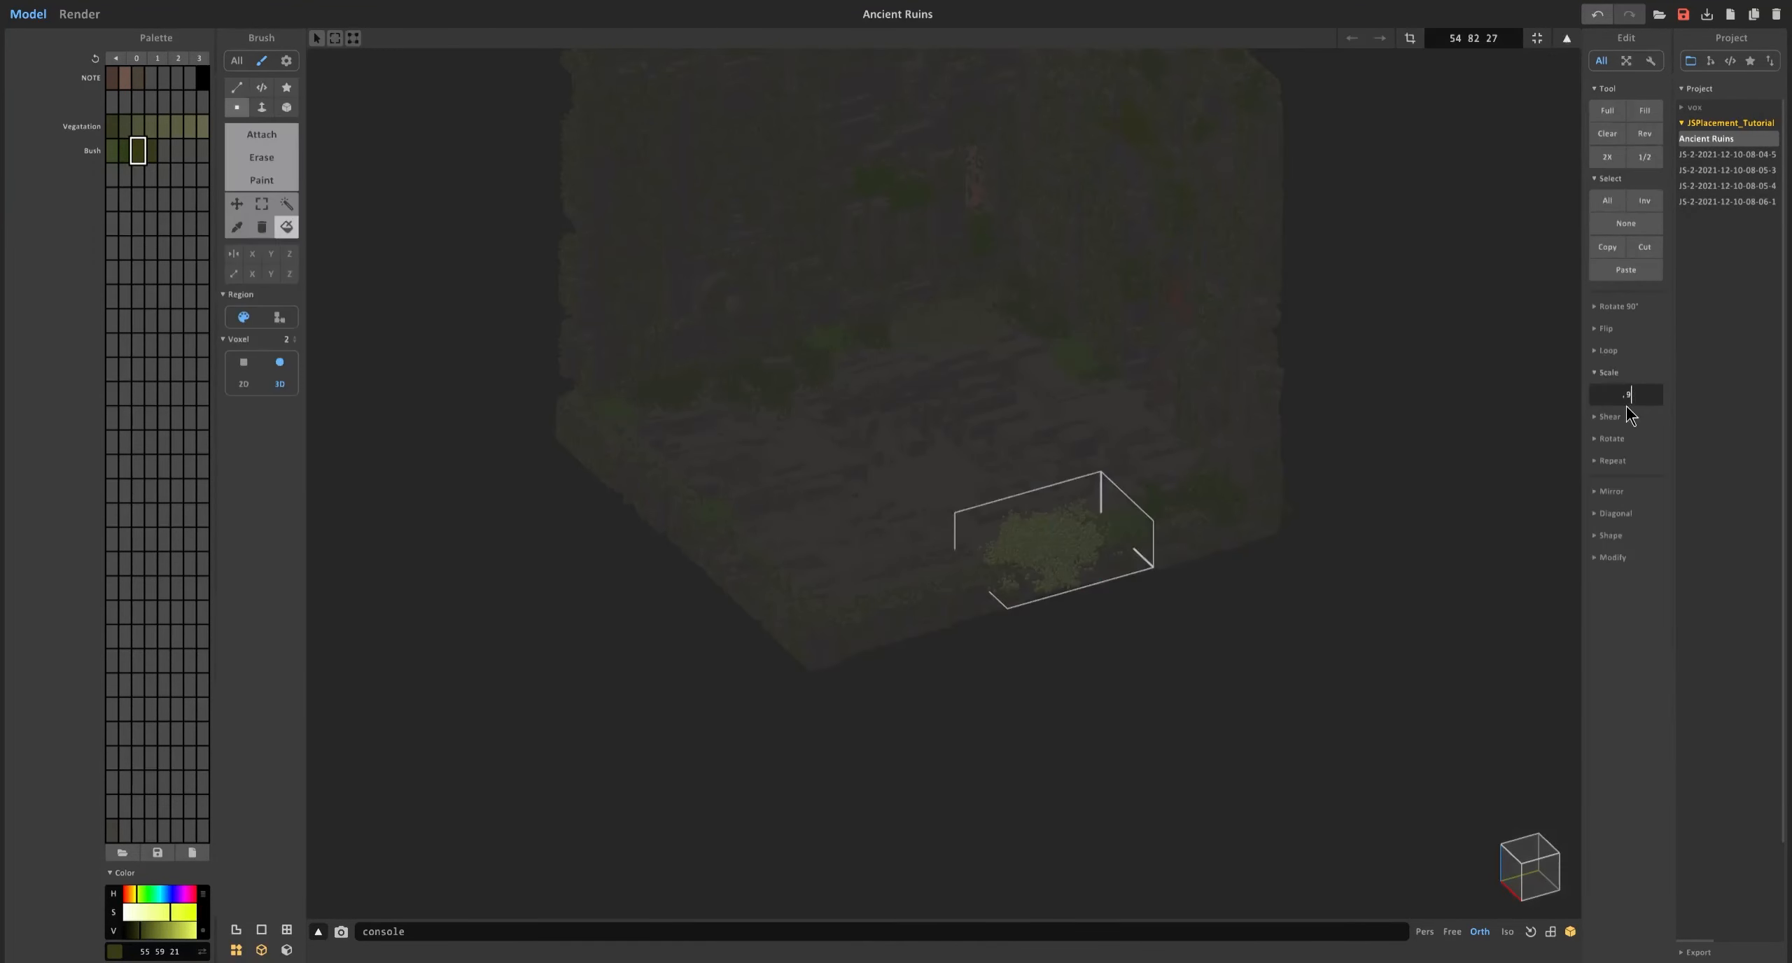
pyautogui.click(1539, 39)
pyautogui.press('Tab')
# Duplicate a small tall plant and place the copy on the floor's right front edge beside the medium bush.
pyautogui.moveTo(1155, 432); pyautogui.dragTo(1195, 542, button='middle')
pyautogui.click(1032, 343)
pyautogui.keyDown('ctrl'); pyautogui.moveTo(1148, 305); pyautogui.dragTo(1065, 466); pyautogui.keyUp('ctrl')
pyautogui.moveTo(1083, 588); pyautogui.dragTo(1082, 517)
pyautogui.scroll(4, 1015, 420)
pyautogui.moveTo(1141, 365); pyautogui.dragTo(977, 408)
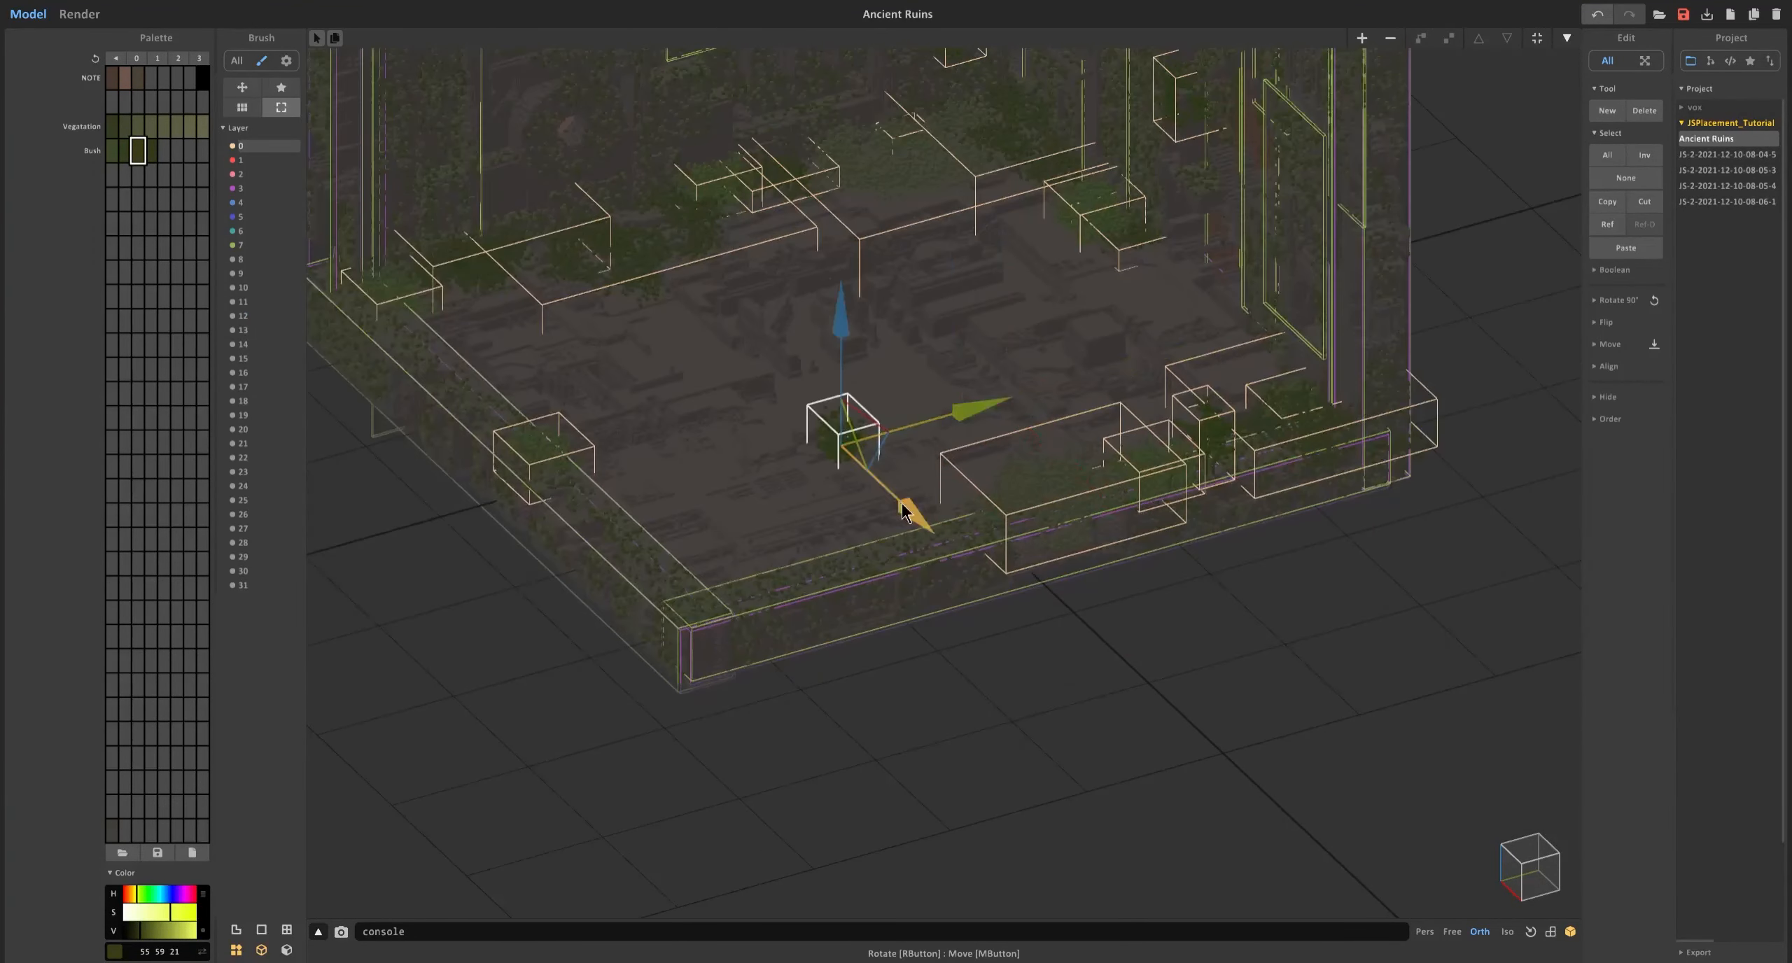
pyautogui.moveTo(912, 512); pyautogui.dragTo(1028, 621)
# Duplicate the small bush at mid-height on the left wall and place the copy on the floor edge near the front corner.
pyautogui.scroll(-4, 1125, 509)
pyautogui.click(1022, 342)
pyautogui.keyDown('ctrl'); pyautogui.moveTo(1087, 403); pyautogui.dragTo(1350, 654); pyautogui.keyUp('ctrl')
pyautogui.moveTo(1276, 519); pyautogui.dragTo(1276, 714)
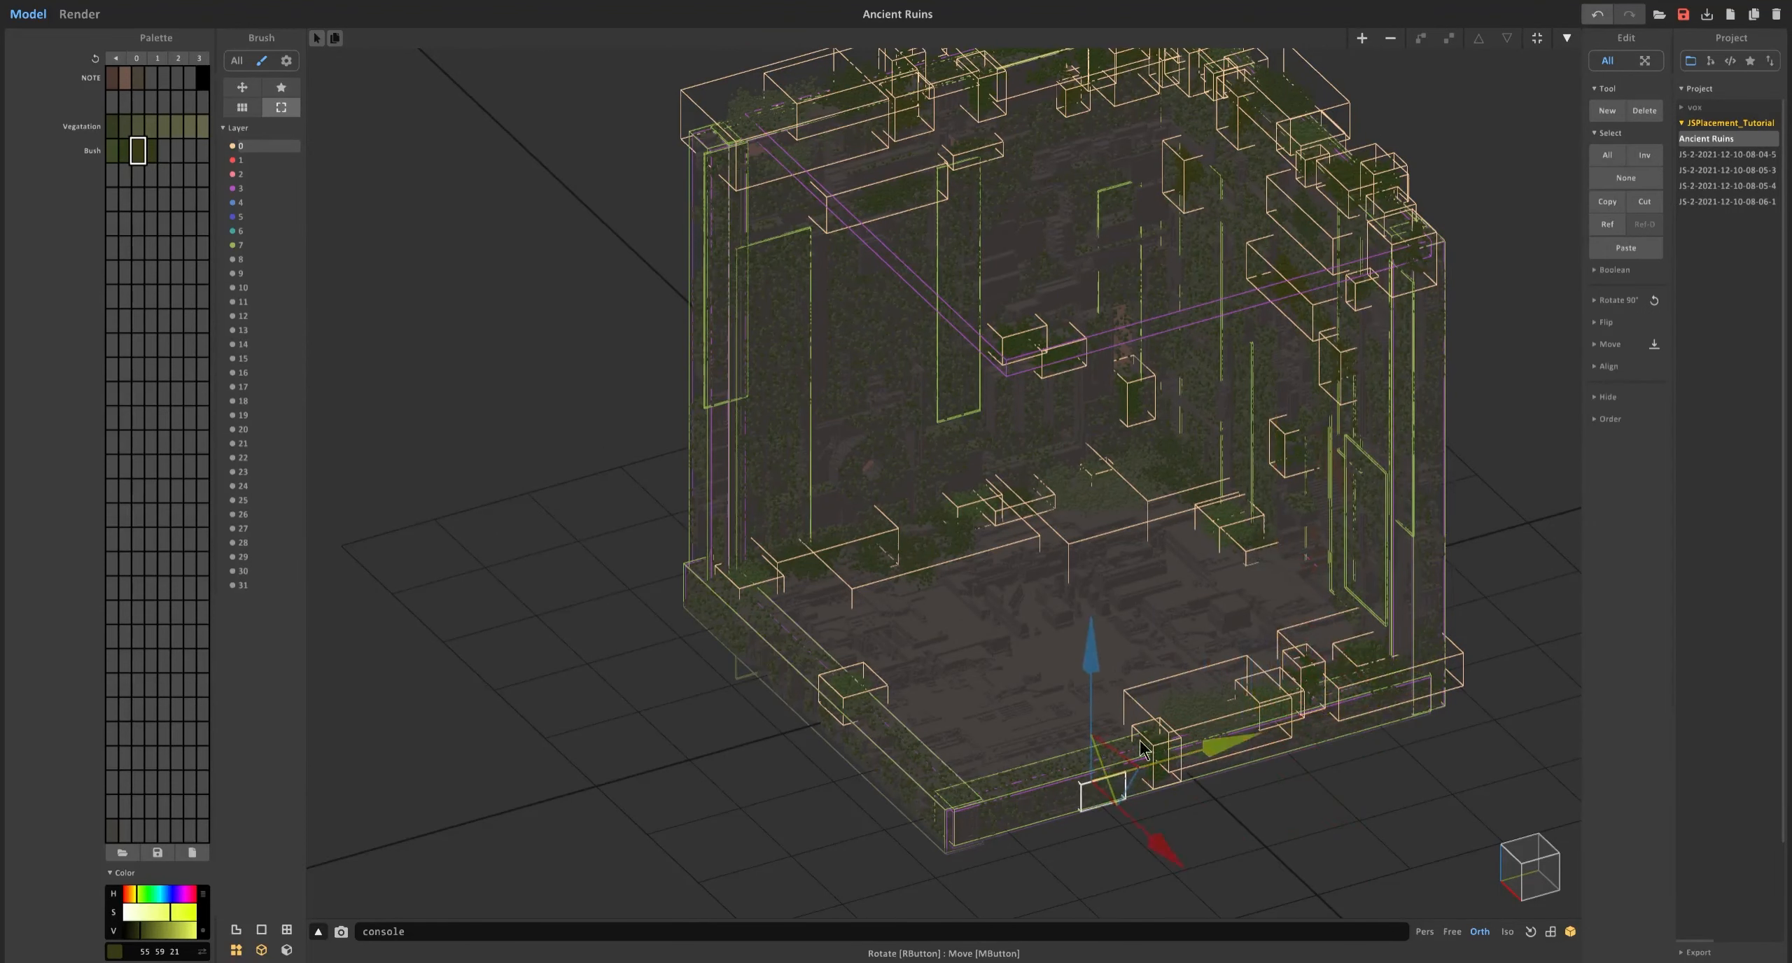
pyautogui.moveTo(1063, 760); pyautogui.dragTo(1048, 764)
# Duplicate the flat bush on the right wall and lower the copy onto the floor's left edge near the left wall.
pyautogui.moveTo(1048, 764); pyautogui.dragTo(965, 843, button='middle')
pyautogui.click(1219, 301)
pyautogui.keyDown('ctrl'); pyautogui.moveTo(1373, 261); pyautogui.dragTo(932, 383); pyautogui.keyUp('ctrl')
pyautogui.moveTo(801, 283); pyautogui.dragTo(801, 678)
pyautogui.moveTo(865, 848); pyautogui.dragTo(811, 797)
# Duplicate a plant from the right wall's top edge and place the copy on the floor's left edge beside the flat bush.
pyautogui.moveTo(770, 170); pyautogui.dragTo(896, 168, button='middle')
pyautogui.click(1275, 185)
pyautogui.click(1237, 133)
pyautogui.keyDown('ctrl'); pyautogui.moveTo(1380, 102); pyautogui.dragTo(874, 366); pyautogui.keyUp('ctrl')
pyautogui.moveTo(778, 137); pyautogui.dragTo(779, 565)
pyautogui.moveTo(889, 672); pyautogui.dragTo(1143, 524, button='middle')
pyautogui.scroll(4, 1143, 524)
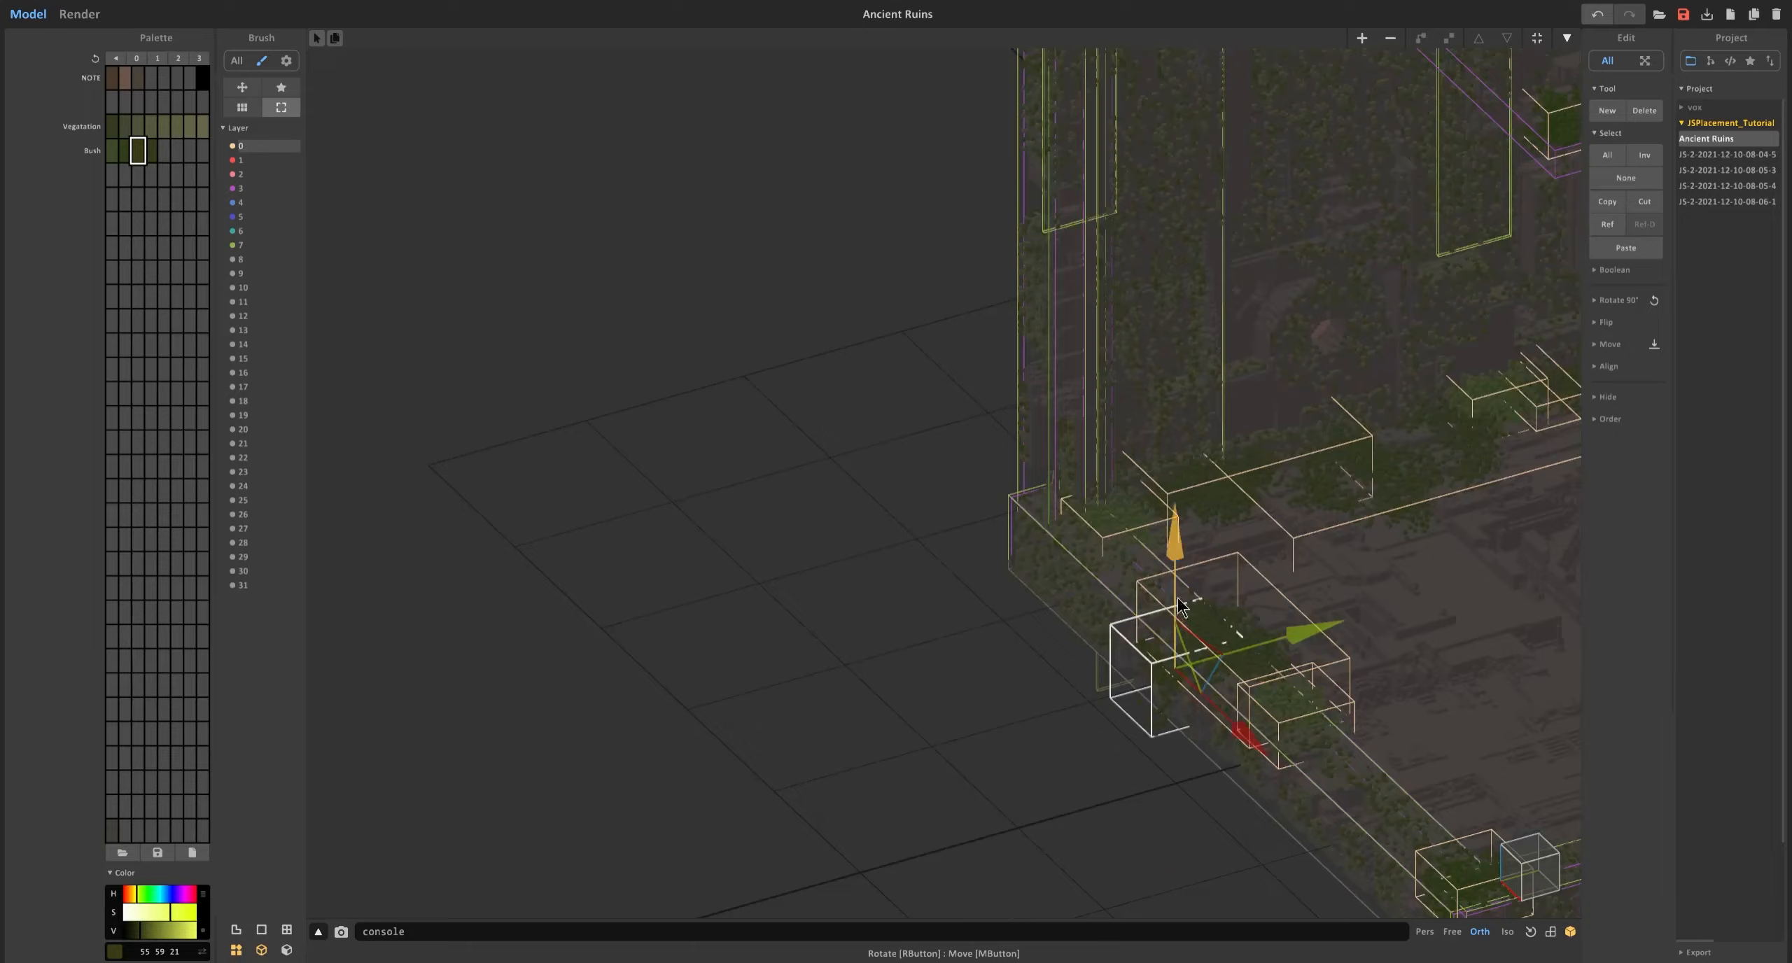
pyautogui.click(1134, 519)
pyautogui.moveTo(1176, 538); pyautogui.dragTo(1187, 669)
pyautogui.moveTo(1229, 581); pyautogui.dragTo(1240, 578)
# Place a small bush copy on the floor's right edge at the outer foot of the right wall.
pyautogui.scroll(-5, 1231, 595)
pyautogui.moveTo(1428, 741); pyautogui.dragTo(1053, 738, button='middle')
pyautogui.click(980, 182)
pyautogui.click(1008, 422)
pyautogui.click(1127, 536)
pyautogui.moveTo(1179, 621); pyautogui.dragTo(1122, 548, button='middle')
pyautogui.scroll(5, 1122, 548)
pyautogui.moveTo(1271, 297); pyautogui.dragTo(1271, 459)
pyautogui.moveTo(1338, 646); pyautogui.dragTo(1461, 760)
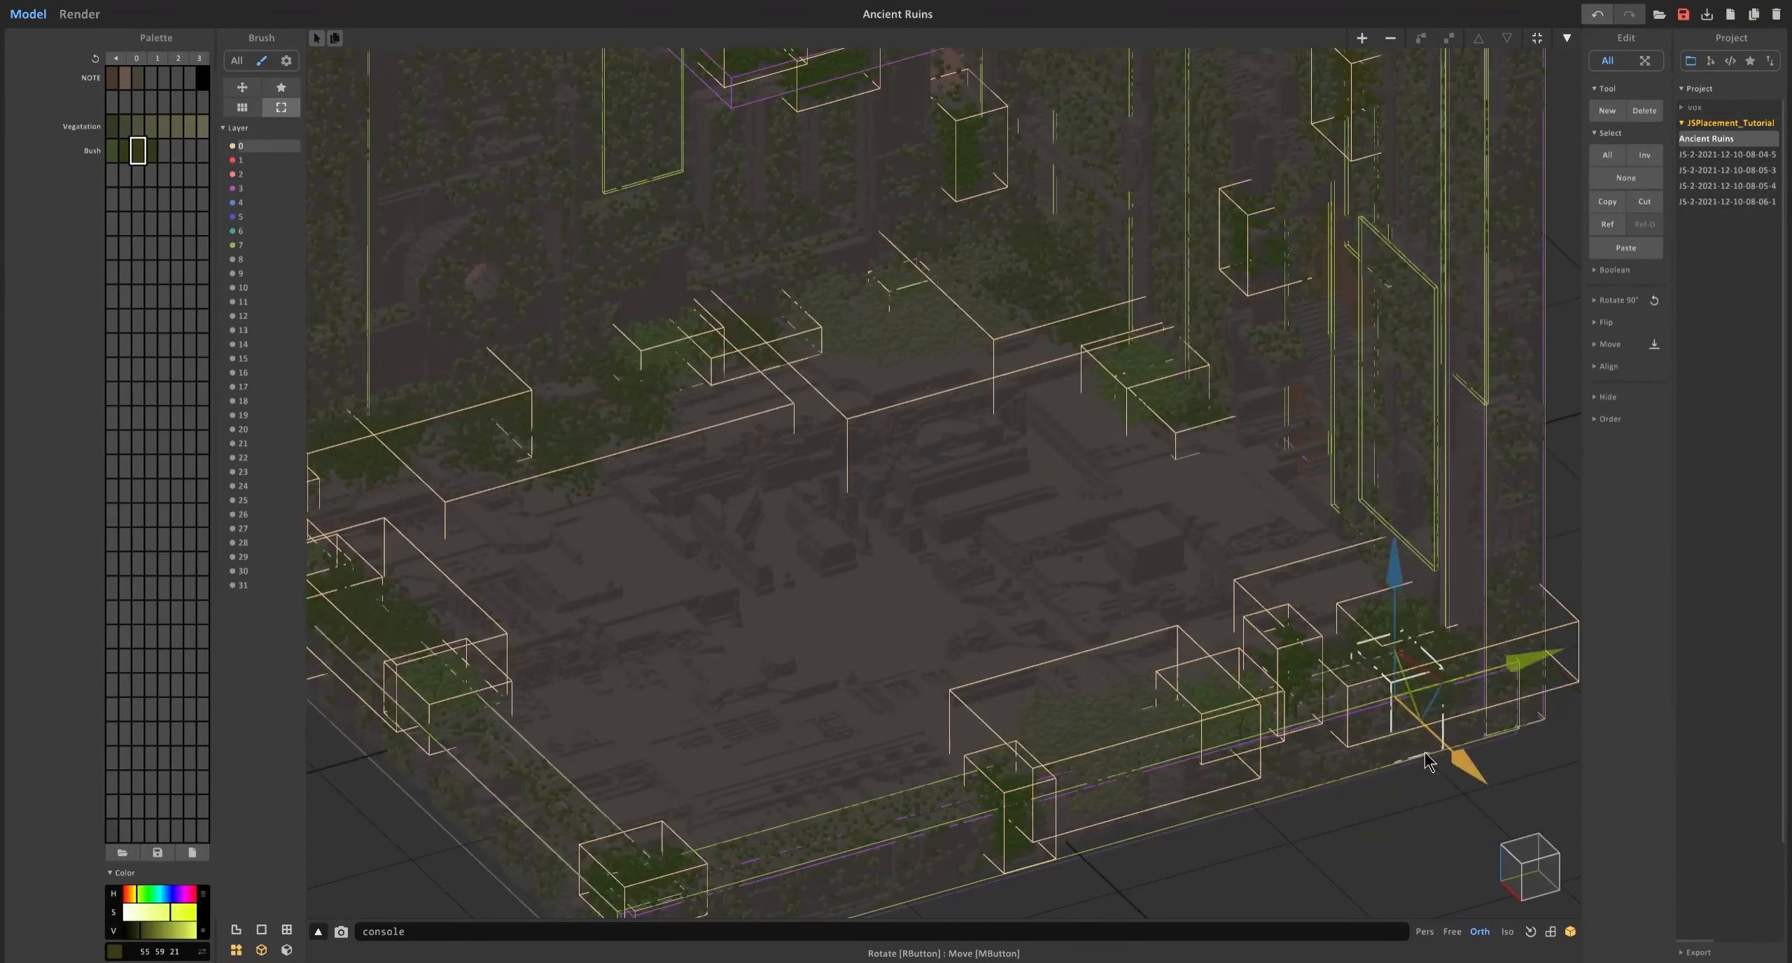
# Nudge the small bush at the right wall's outer foot and place another small bush copy on the floor's right edge.
pyautogui.moveTo(1536, 662); pyautogui.dragTo(1550, 659)
pyautogui.scroll(-3, 812, 403)
pyautogui.moveTo(806, 399); pyautogui.dragTo(1057, 507, button='middle')
pyautogui.keyDown('ctrl'); pyautogui.moveTo(887, 608); pyautogui.dragTo(1171, 878); pyautogui.keyUp('ctrl')
# Duplicate the large bush at the floor's back corner and place the copy on the floor's left edge near the front corner.
pyautogui.click(1253, 437)
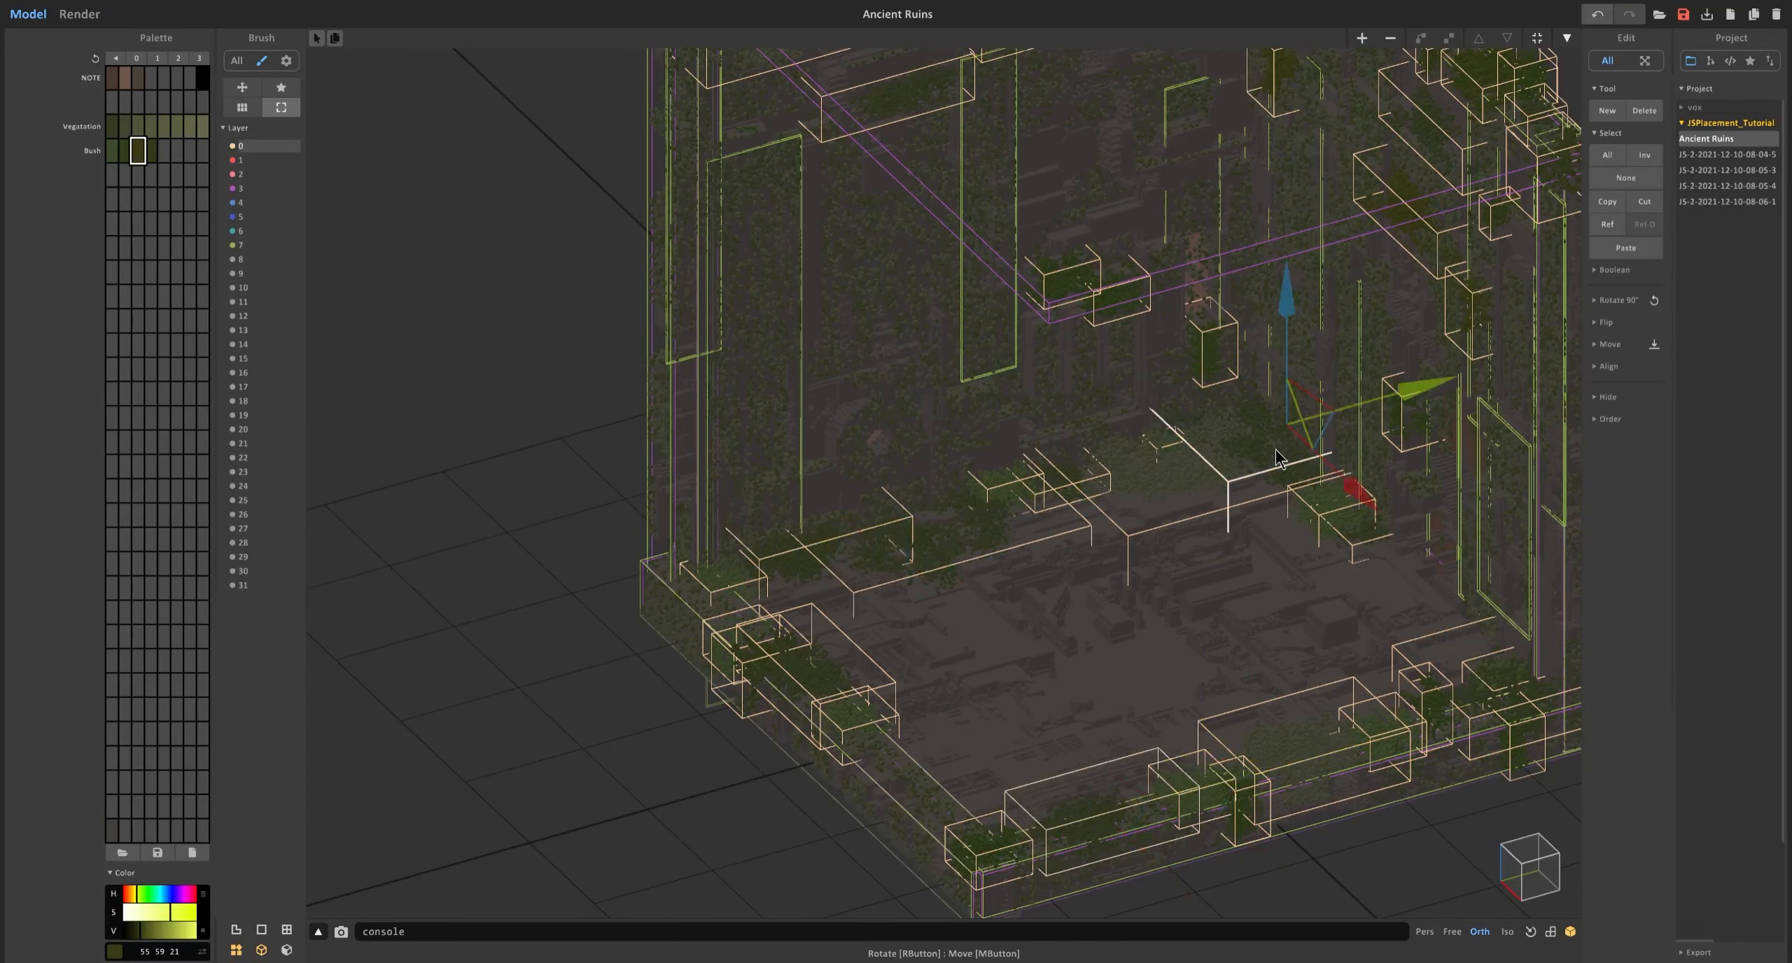
pyautogui.keyDown('ctrl'); pyautogui.moveTo(1424, 391); pyautogui.dragTo(851, 549); pyautogui.keyUp('ctrl')
pyautogui.moveTo(784, 651); pyautogui.dragTo(985, 841)
pyautogui.moveTo(985, 841); pyautogui.dragTo(1042, 747, button='middle')
pyautogui.moveTo(1106, 651); pyautogui.dragTo(1063, 662)
pyautogui.moveTo(924, 615); pyautogui.dragTo(925, 626)
# Scale the large bush copy by .8, fit its bounding box, and settle it on the floor's left edge, checking the render.
pyautogui.press('Tab')
pyautogui.click(1610, 420)
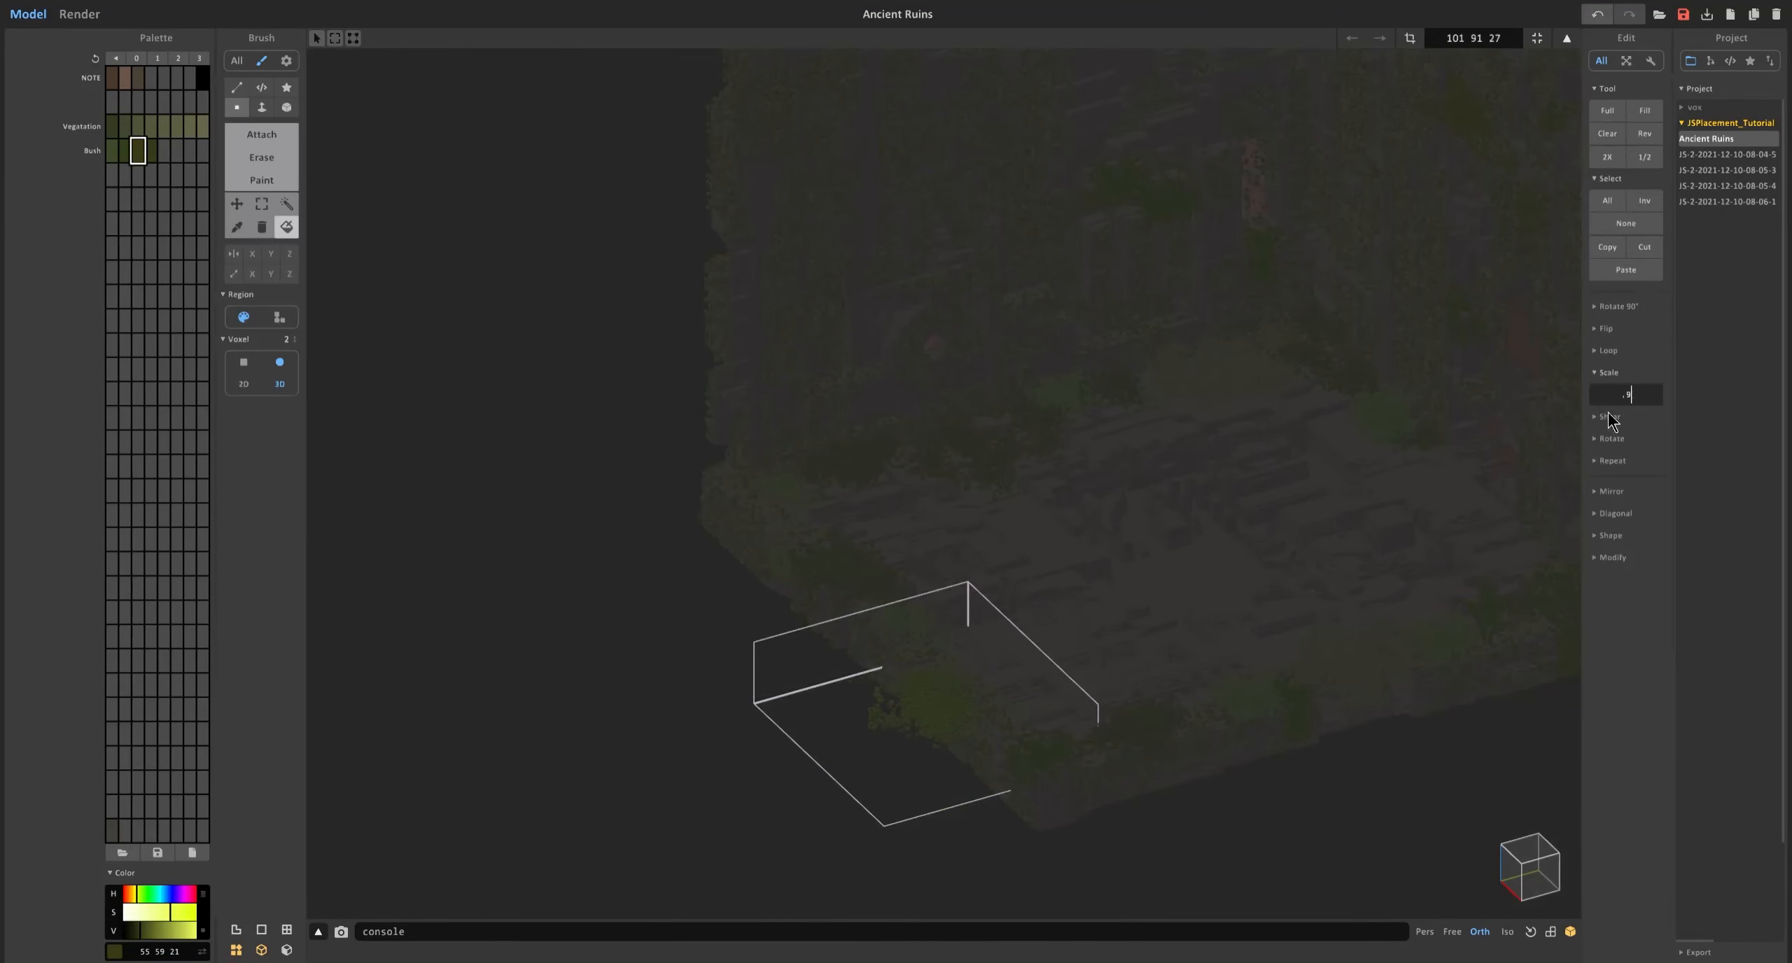
pyautogui.click(1537, 38)
pyautogui.press('Tab')
pyautogui.moveTo(1112, 652); pyautogui.dragTo(1097, 656)
pyautogui.moveTo(1034, 756); pyautogui.dragTo(1077, 794)
pyautogui.hotkey('ctrl', 'z')
pyautogui.moveTo(1004, 595); pyautogui.dragTo(1003, 605)
pyautogui.press('1')
pyautogui.click(79, 14)
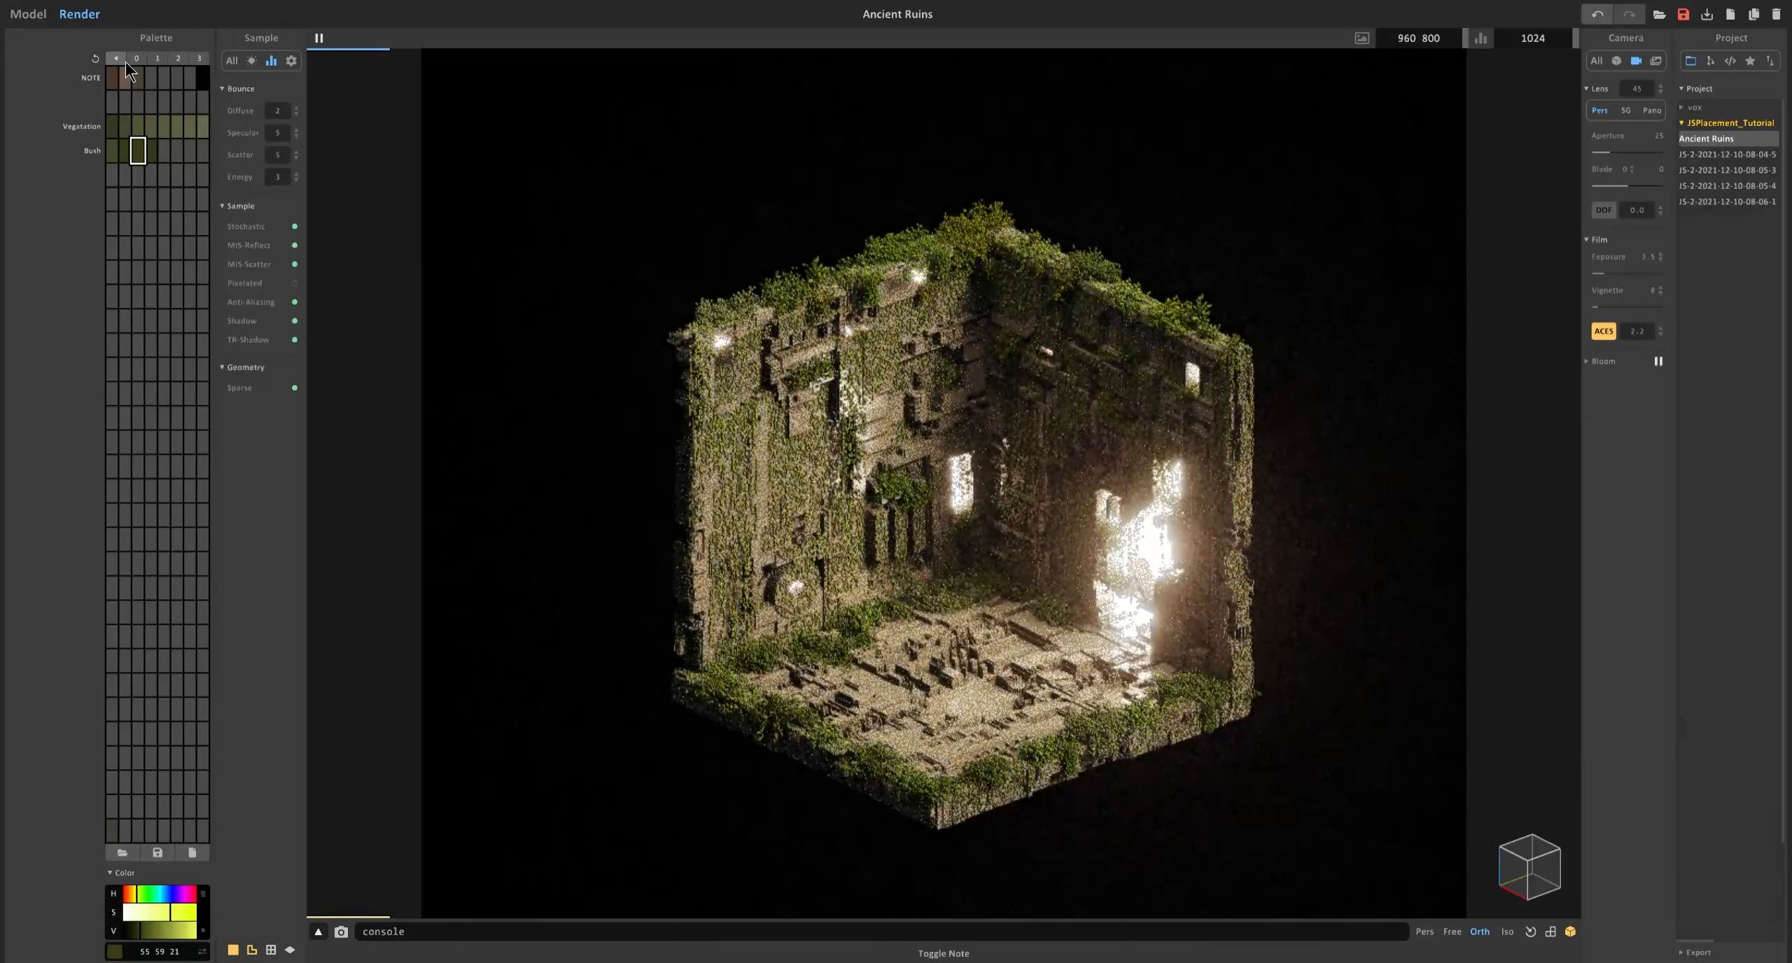
# Duplicate the back corner's large bush to the floor's right corner beside the right wall and preview the render.
pyautogui.click(28, 14)
pyautogui.press('2')
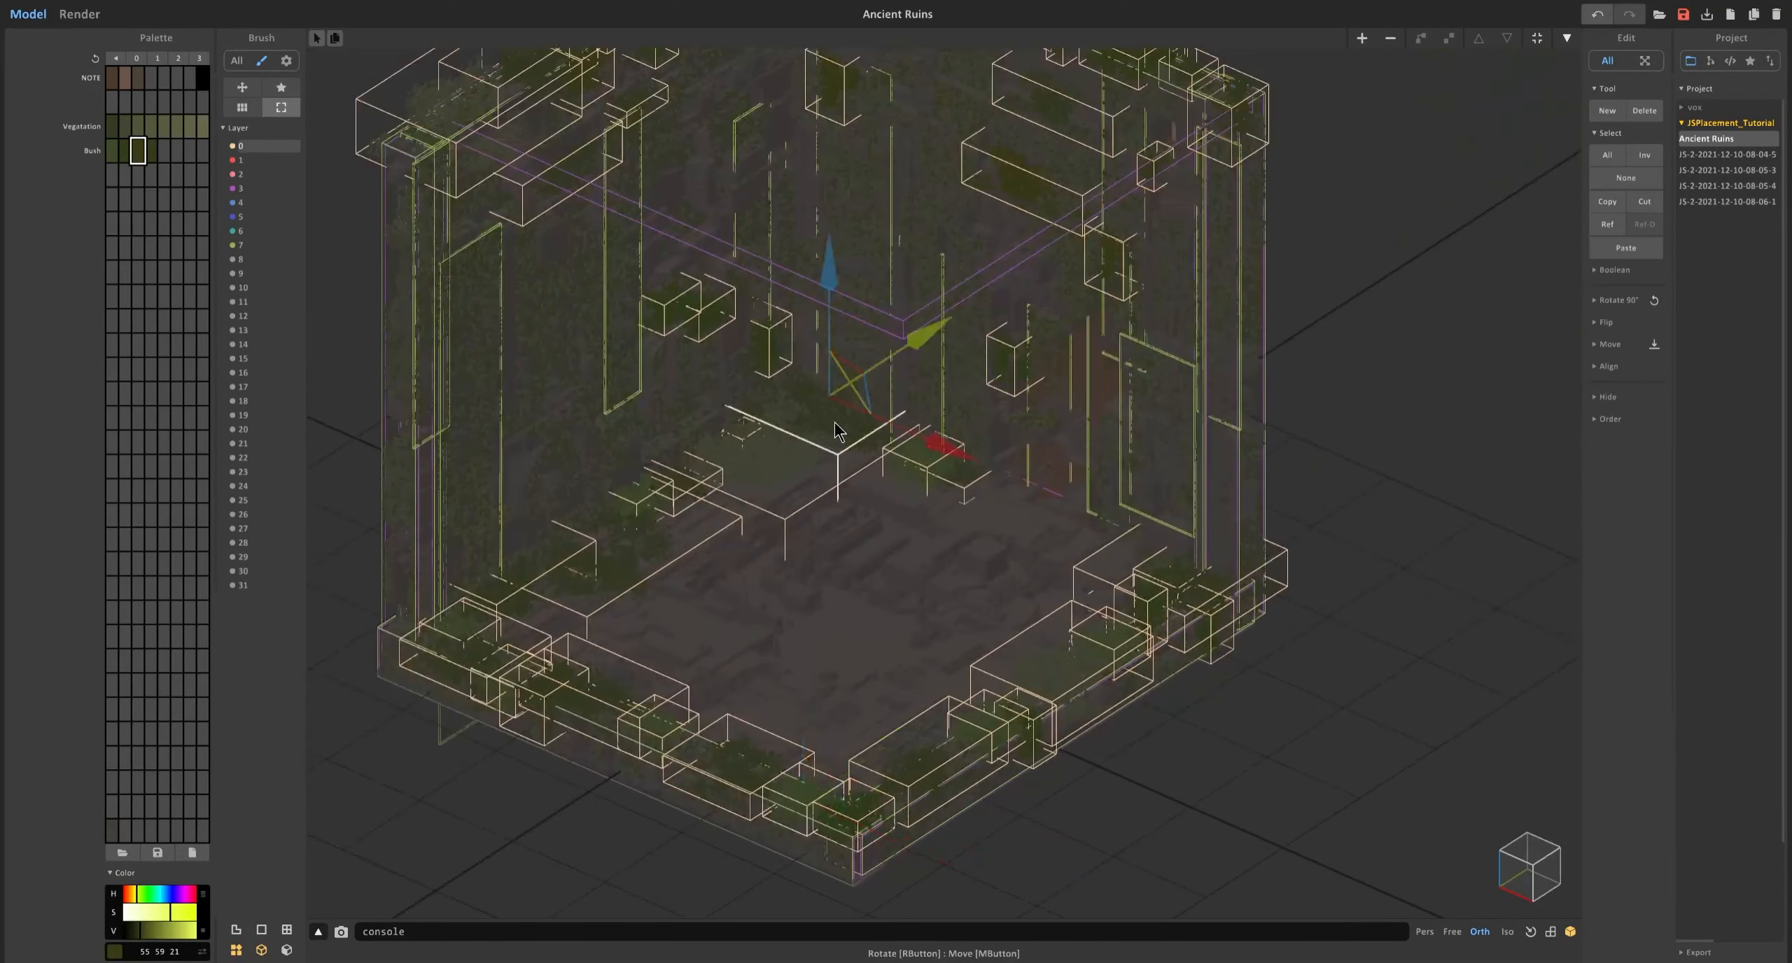
pyautogui.moveTo(944, 444); pyautogui.dragTo(1246, 580)
pyautogui.press('1')
pyautogui.click(79, 14)
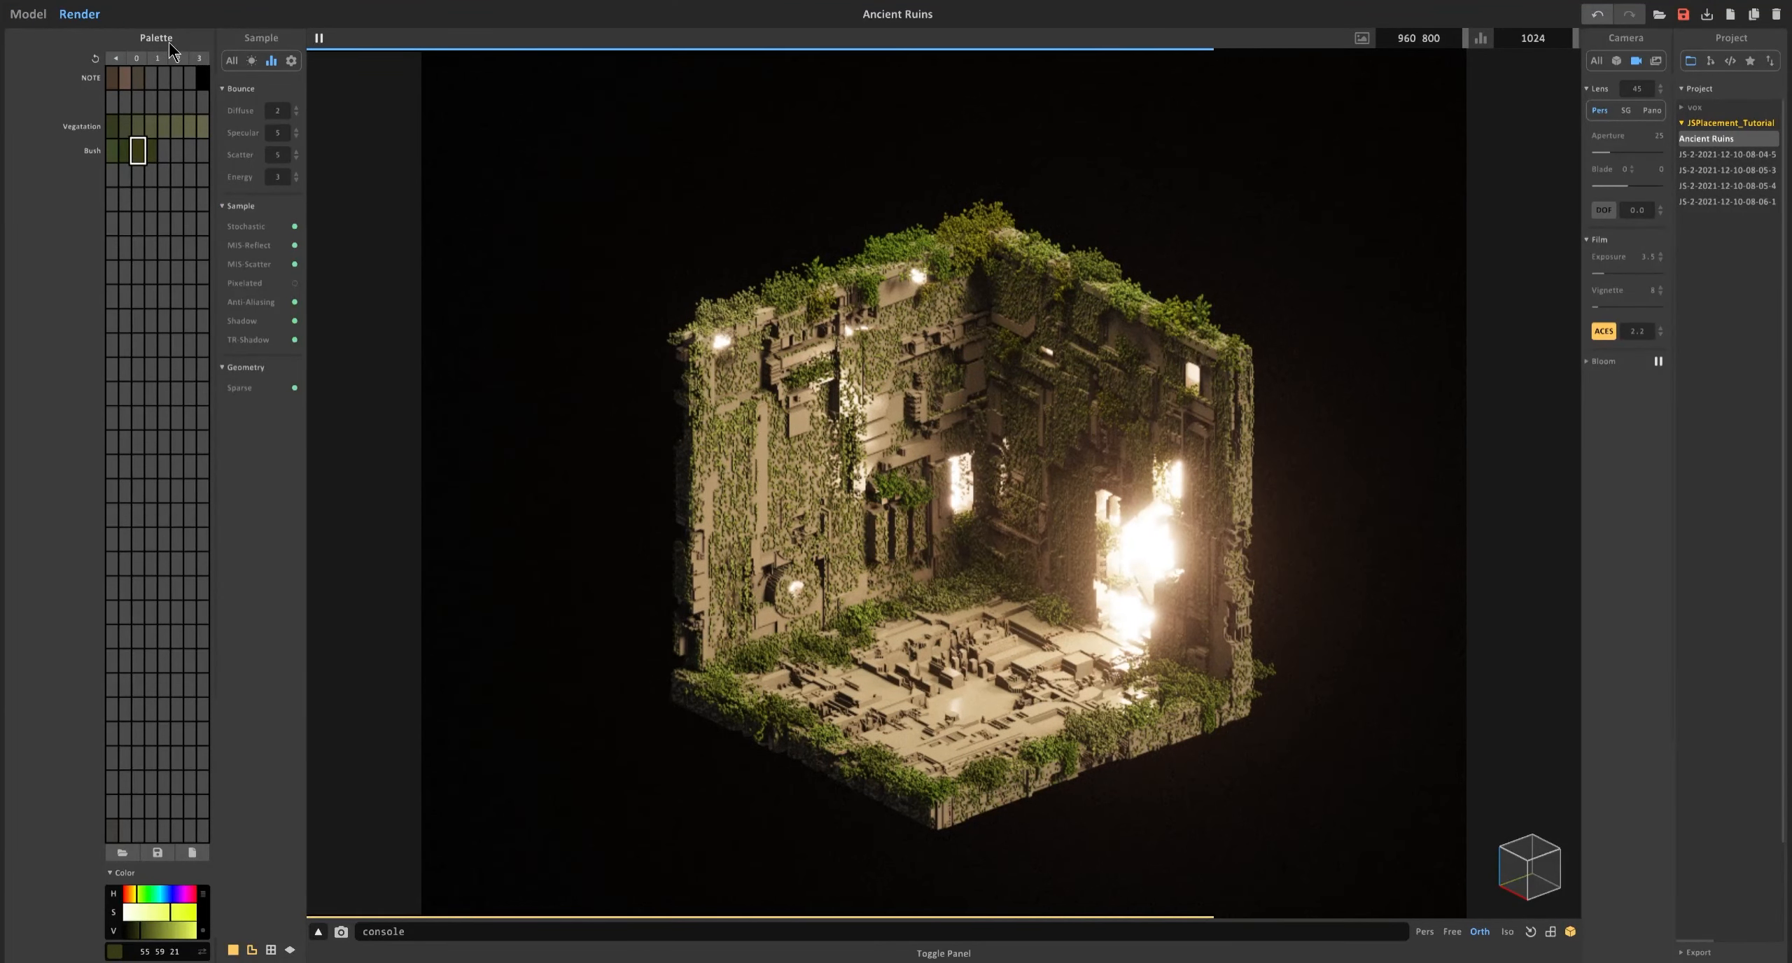
# Place a copy of the left wall's upper flat bush low on the same wall, just above the floor edge.
pyautogui.click(28, 14)
pyautogui.moveTo(723, 530); pyautogui.dragTo(689, 576)
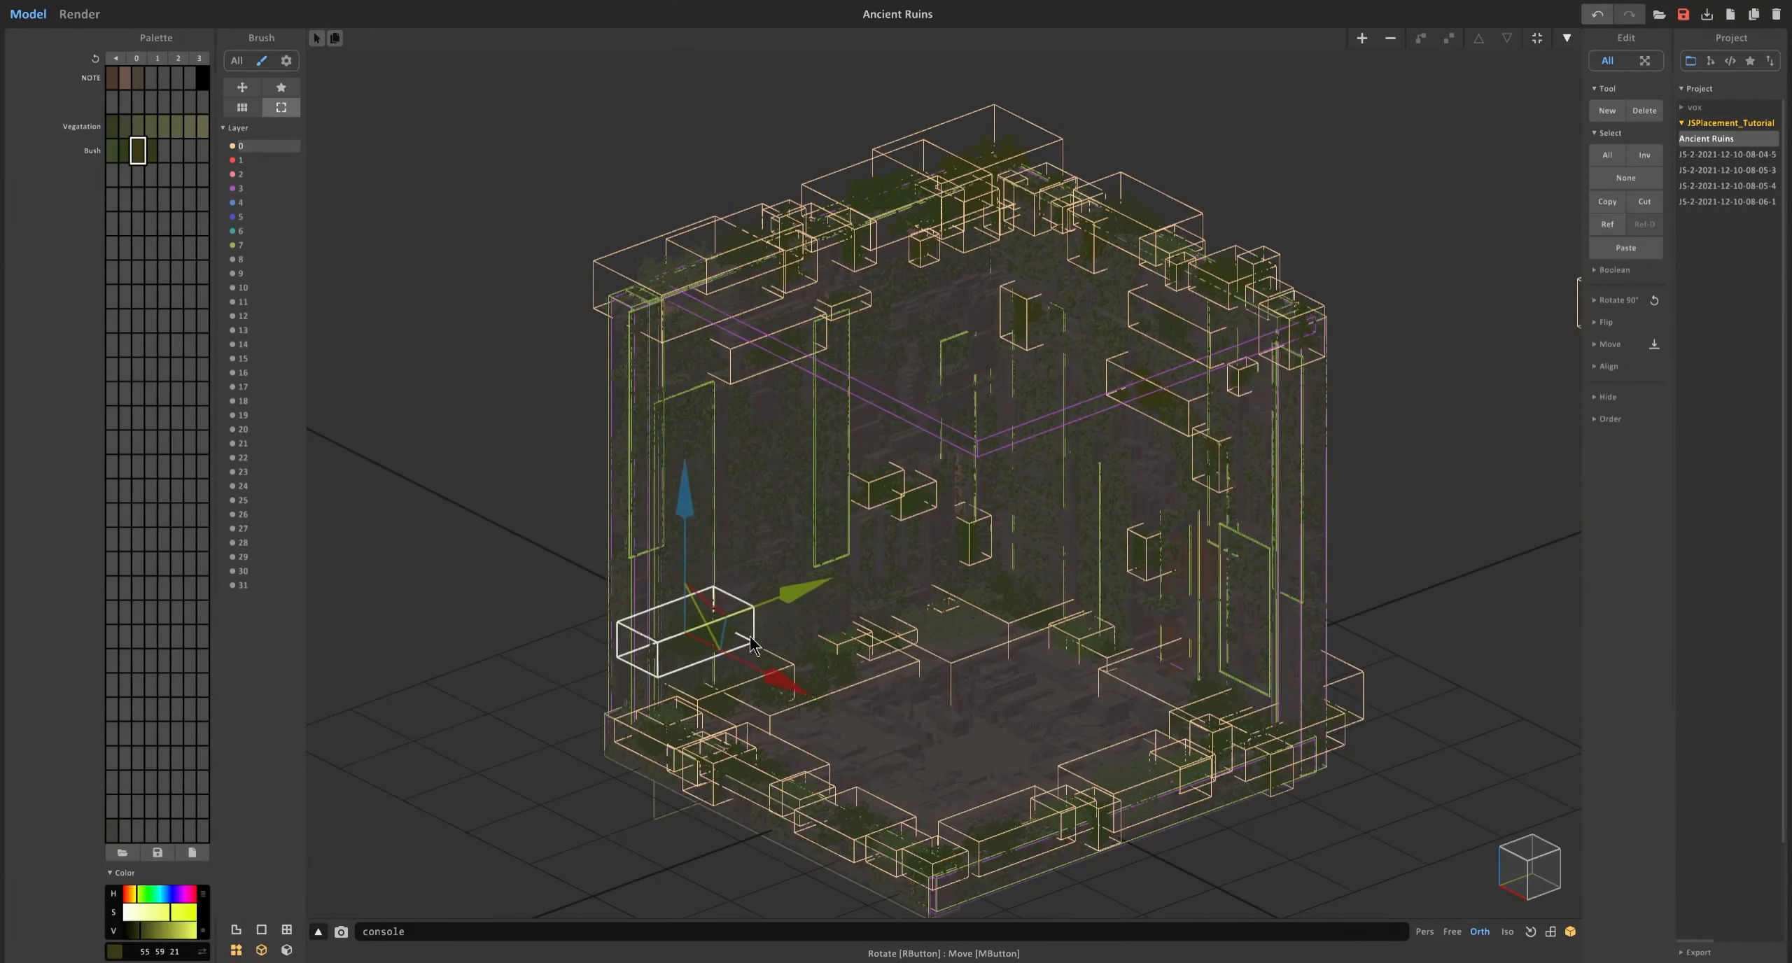
pyautogui.moveTo(672, 595); pyautogui.dragTo(953, 425, button='middle')
pyautogui.scroll(5, 953, 424)
pyautogui.moveTo(1060, 385); pyautogui.dragTo(1155, 350)
pyautogui.moveTo(1037, 259); pyautogui.dragTo(1038, 309)
pyautogui.moveTo(1132, 495); pyautogui.dragTo(1104, 478)
# Duplicate the small bush on the floor by the left wall and place the copy against the wall above it.
pyautogui.click(1295, 451)
pyautogui.keyDown('ctrl'); pyautogui.moveTo(1278, 371); pyautogui.dragTo(1279, 225); pyautogui.keyUp('ctrl')
pyautogui.moveTo(1365, 366); pyautogui.dragTo(1326, 347)
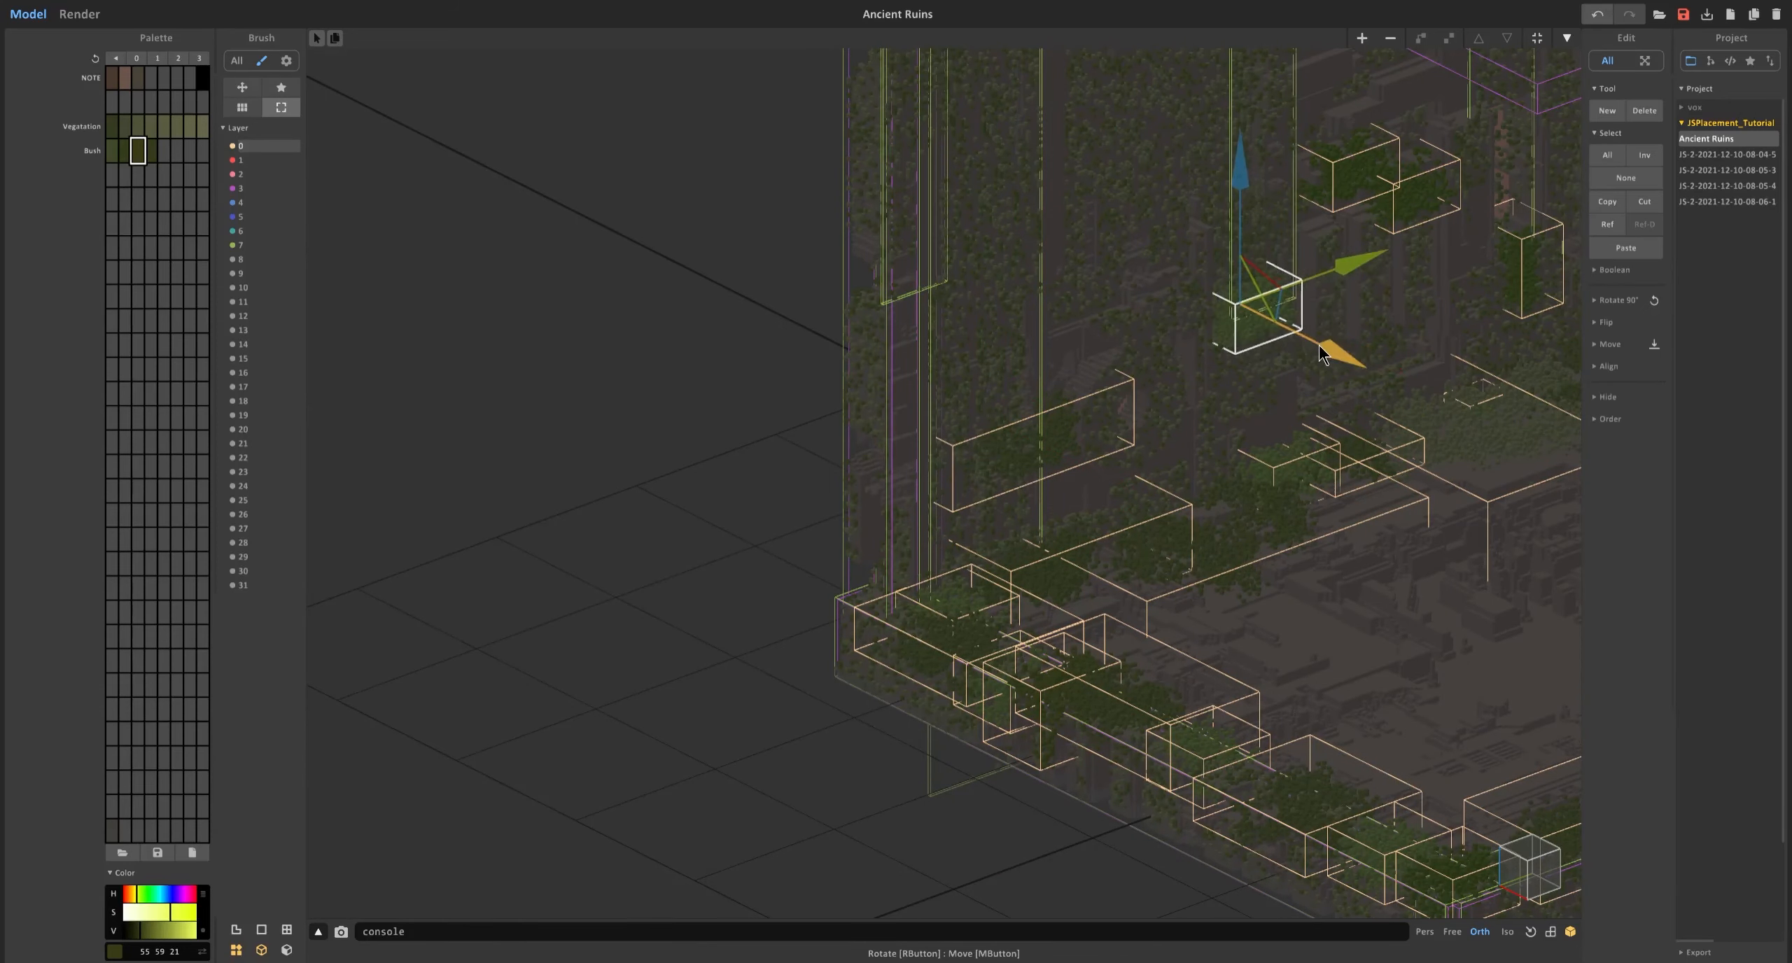
pyautogui.keyDown('ctrl'); pyautogui.moveTo(1351, 262); pyautogui.dragTo(1454, 224); pyautogui.keyUp('ctrl')
pyautogui.hotkey('ctrl', 'z')
# Place a tall bush copy upright on the upper left wall near the back corner.
pyautogui.click(1001, 702)
pyautogui.keyDown('ctrl'); pyautogui.moveTo(1015, 607); pyautogui.dragTo(987, 269); pyautogui.keyUp('ctrl')
pyautogui.scroll(-5, 987, 277)
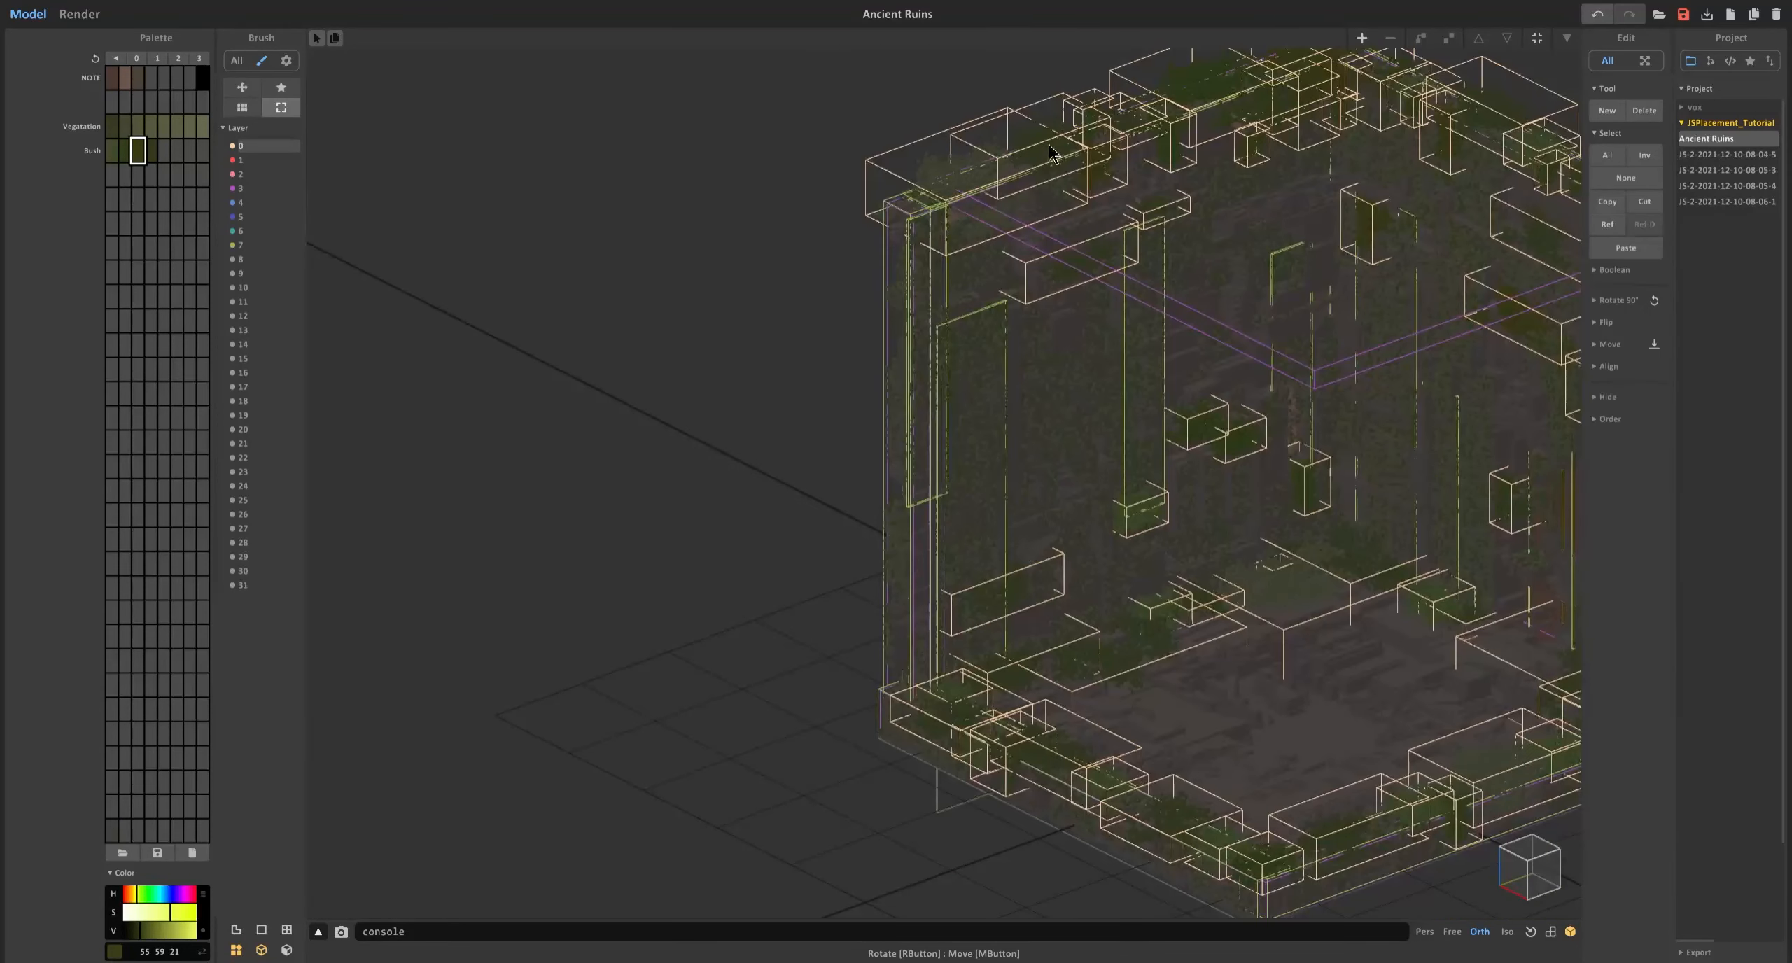
pyautogui.moveTo(993, 432); pyautogui.dragTo(1069, 462)
pyautogui.scroll(-4, 1068, 462)
pyautogui.moveTo(1069, 462); pyautogui.dragTo(910, 490, button='middle')
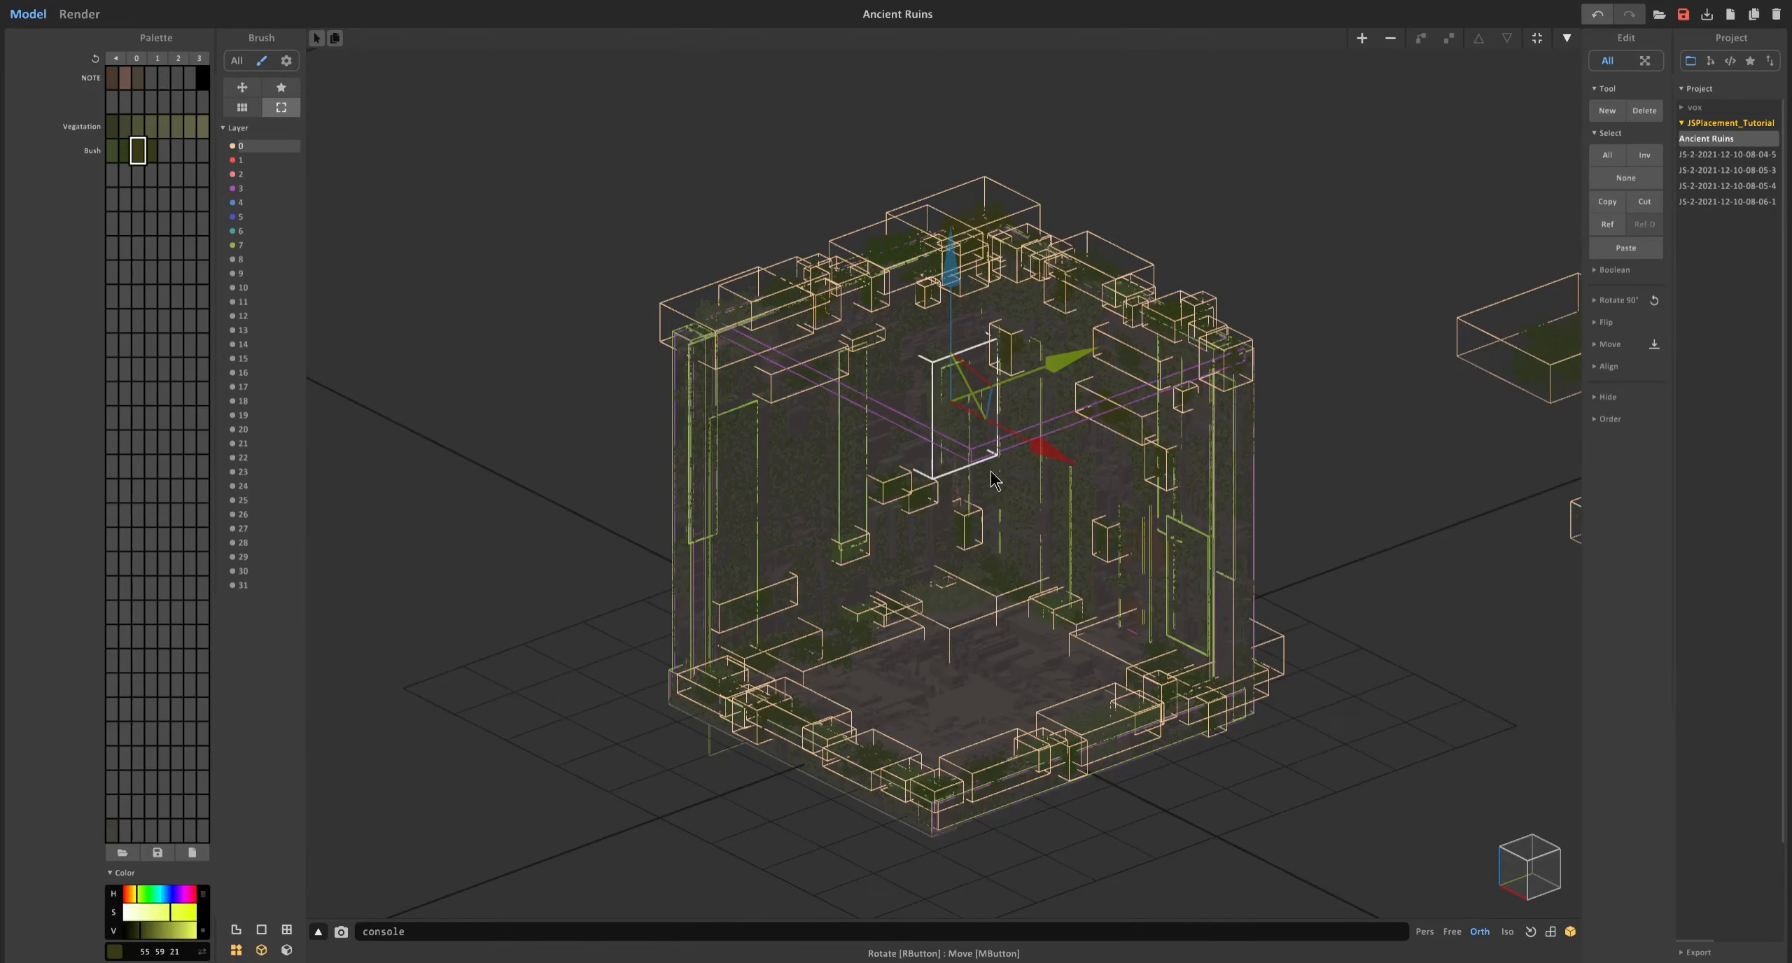
# Hide layers 3 and 7 and delete the spare vegetation models standing beside the scene.
pyautogui.click(959, 609)
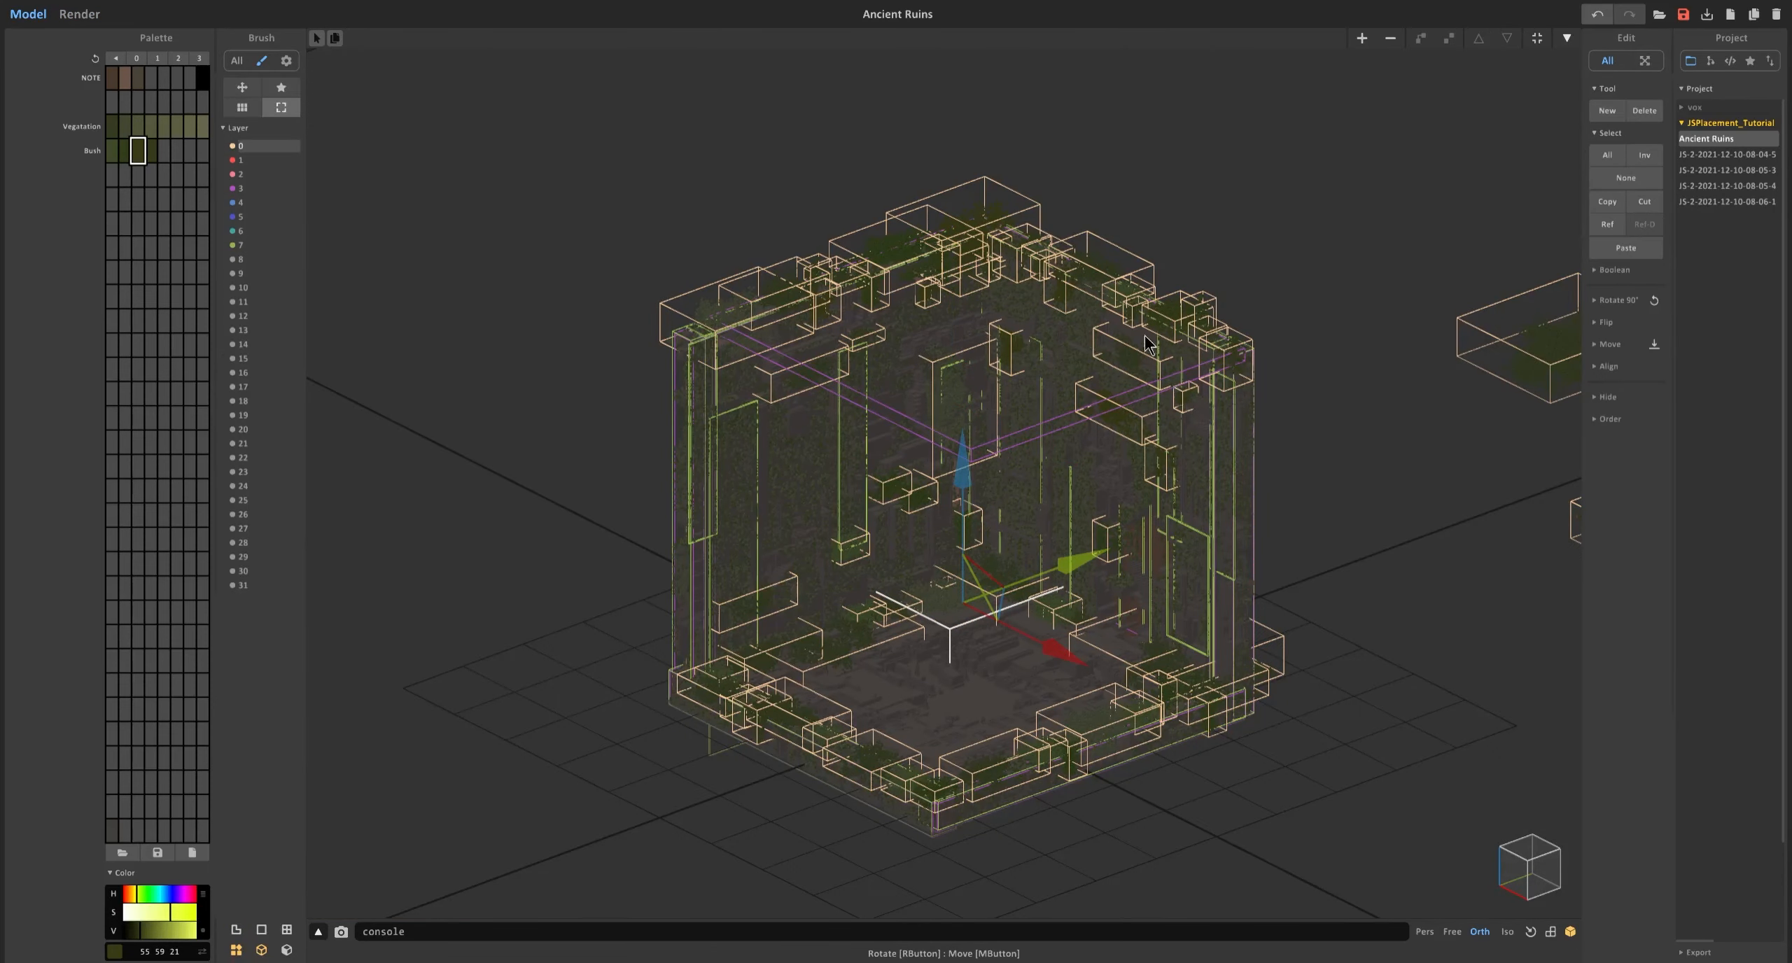
pyautogui.click(232, 188)
pyautogui.click(232, 244)
pyautogui.scroll(-3, 980, 490)
pyautogui.moveTo(980, 490); pyautogui.dragTo(1299, 388, button='right')
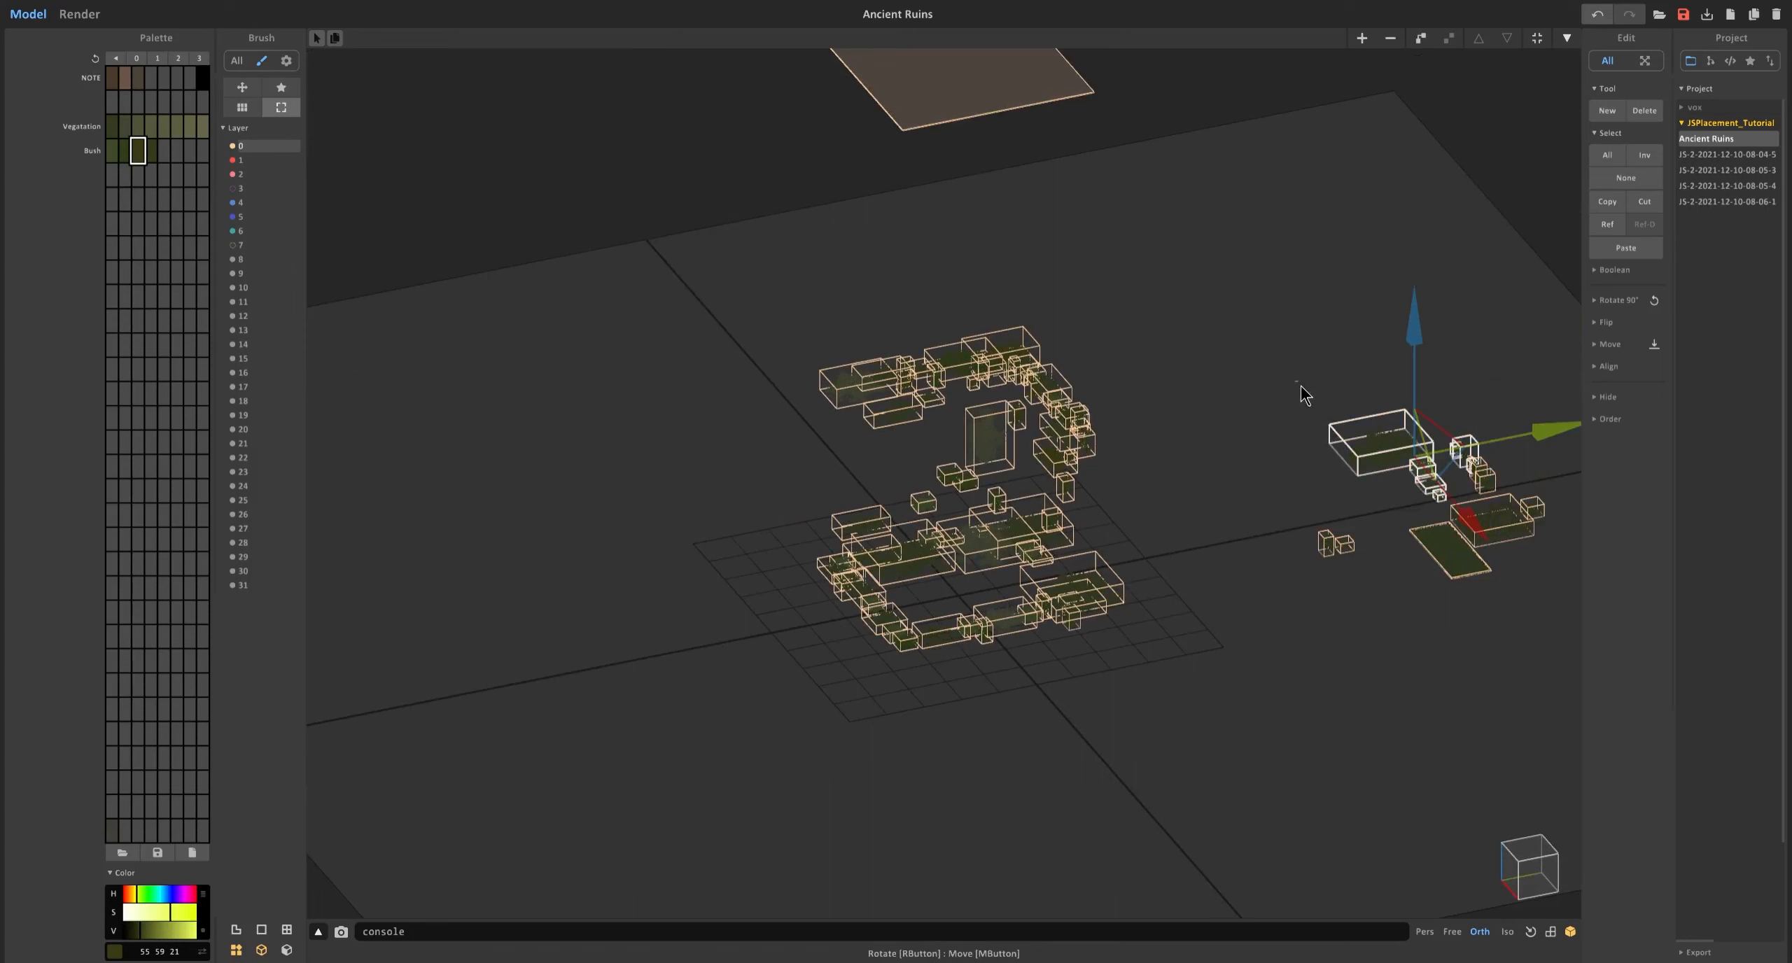
pyautogui.press('Delete')
# Select all the remaining bush and plant models, show layer 7, and move the selection to that layer.
pyautogui.moveTo(705, 317); pyautogui.dragTo(1492, 884)
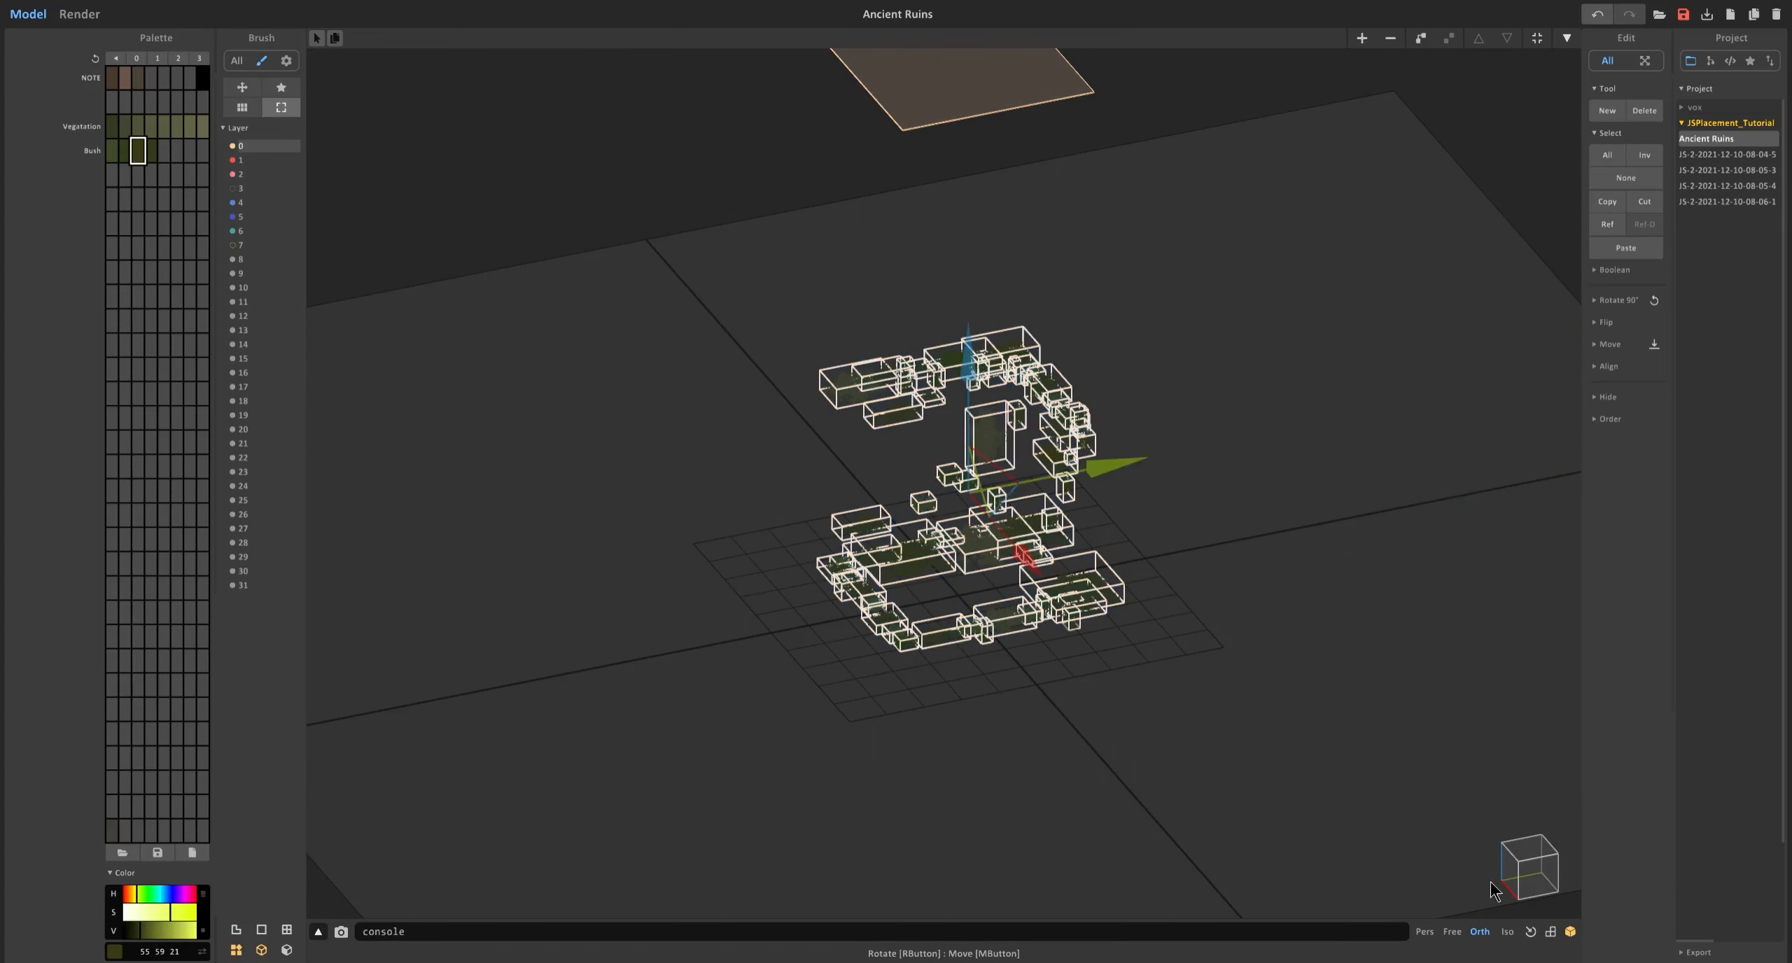
pyautogui.moveTo(953, 519); pyautogui.dragTo(891, 425, button='right')
pyautogui.scroll(3, 891, 425)
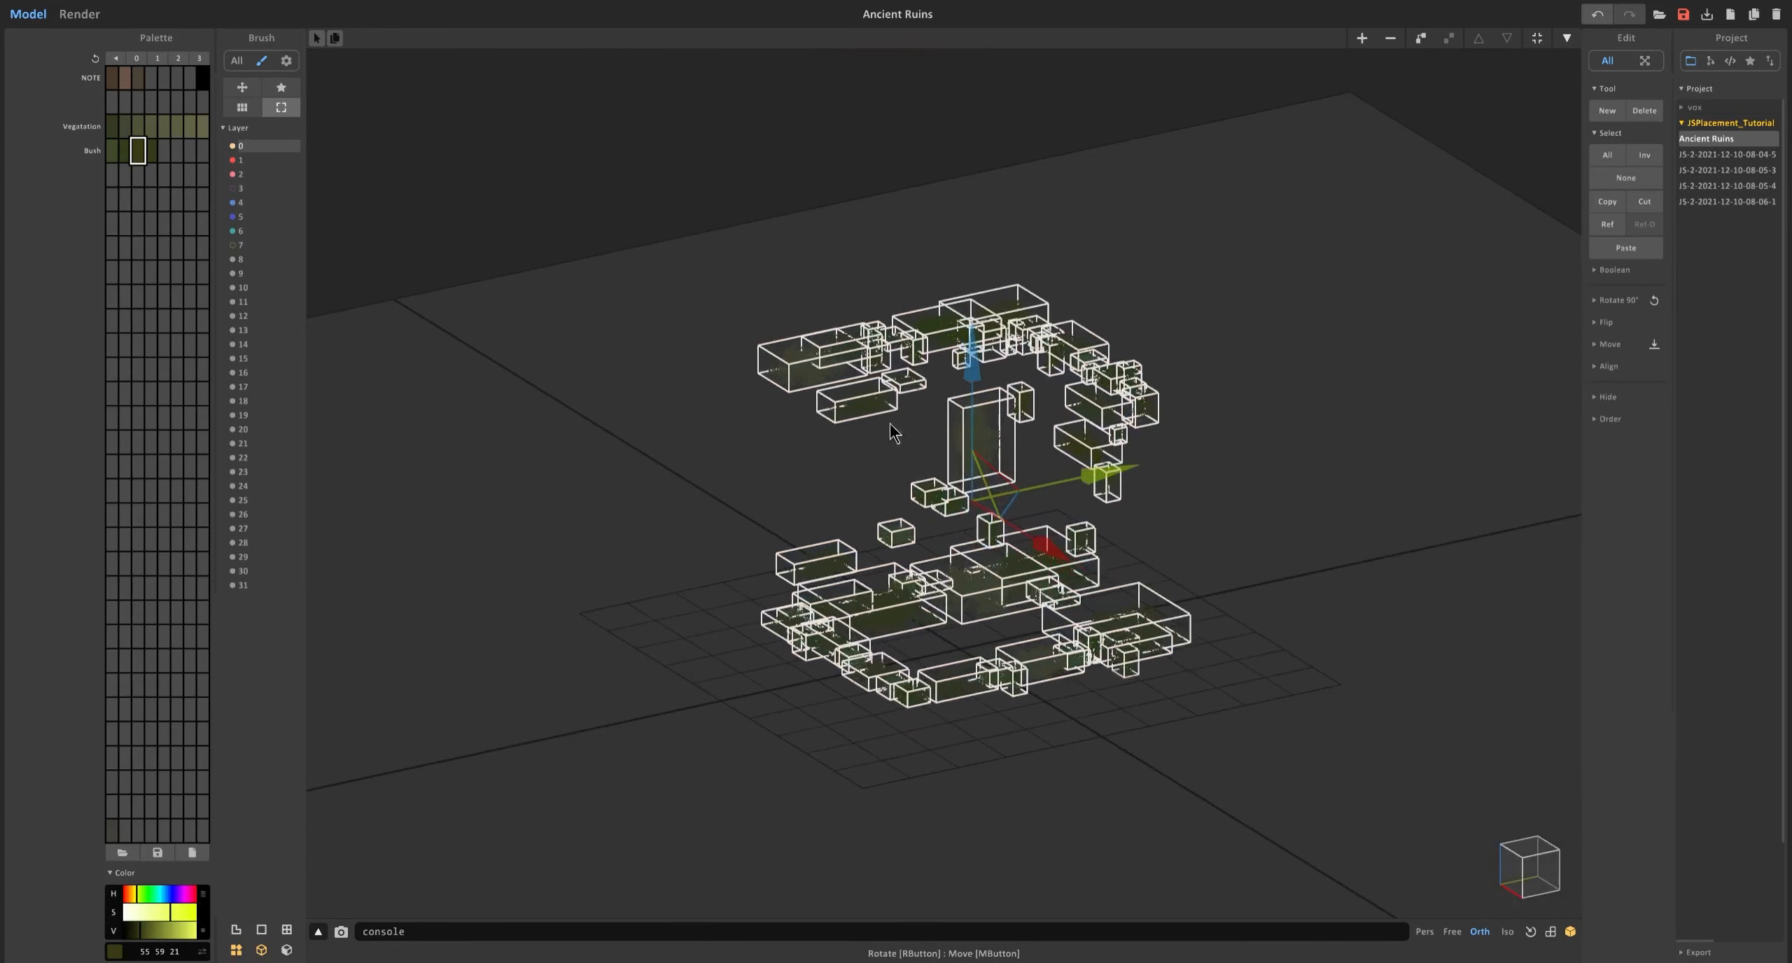
pyautogui.click(233, 245)
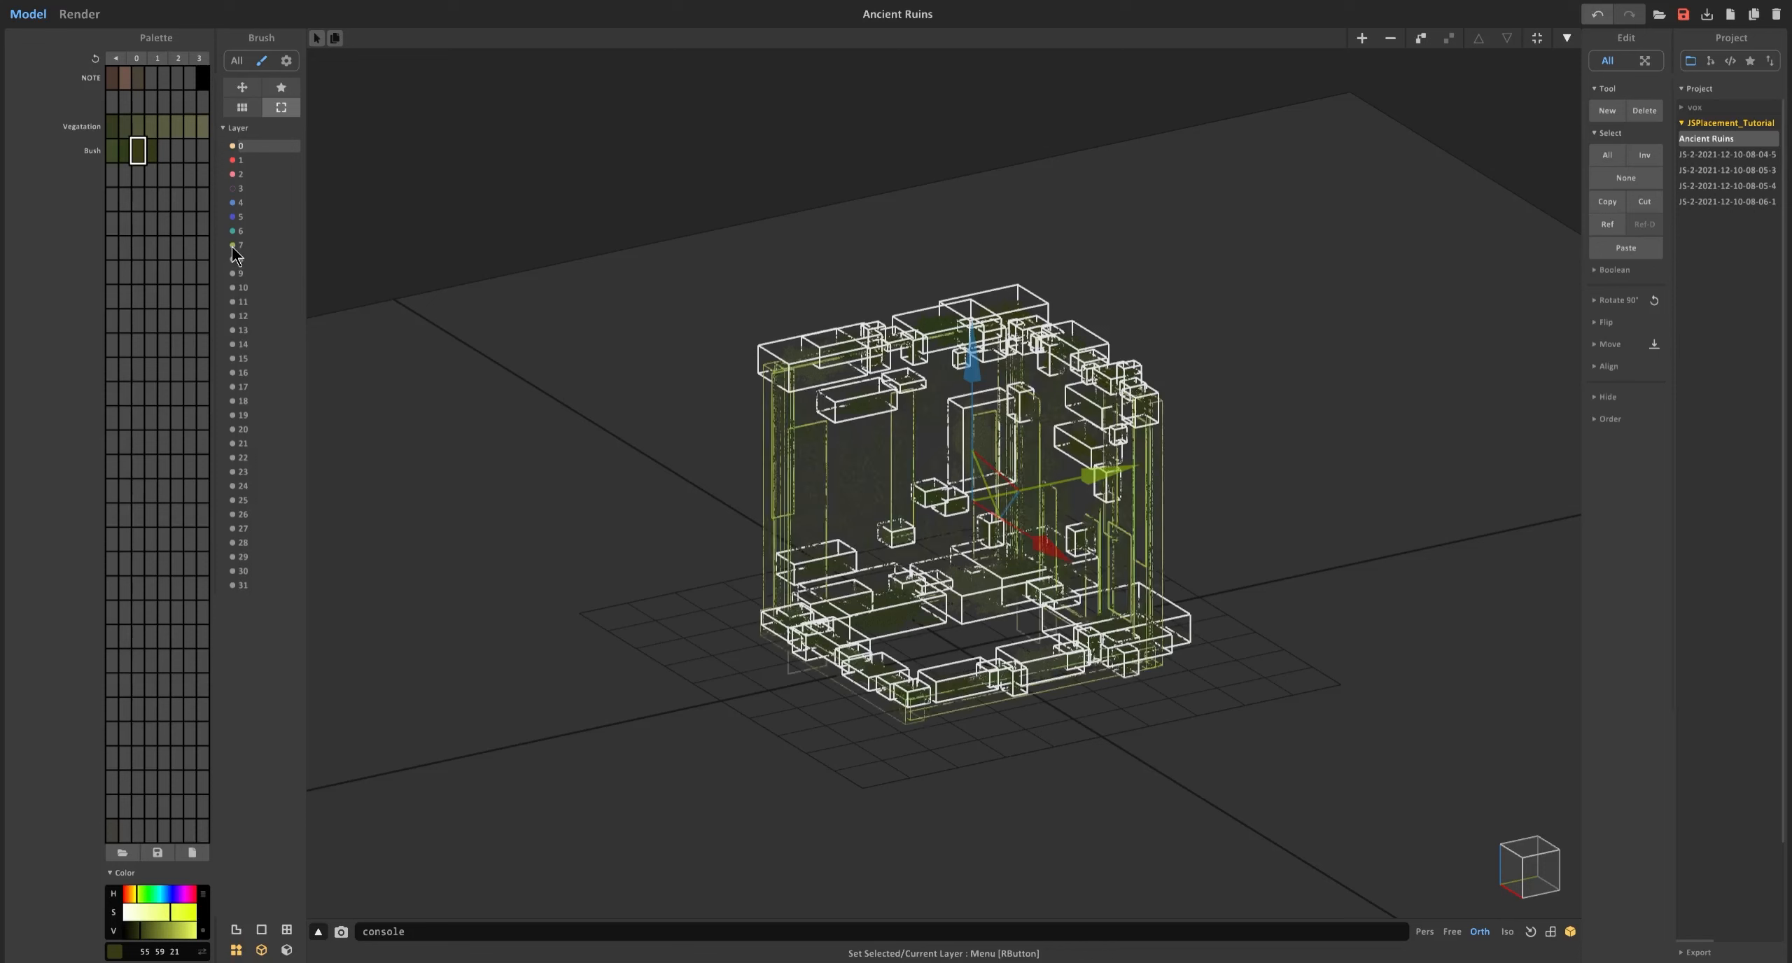
pyautogui.click(322, 289)
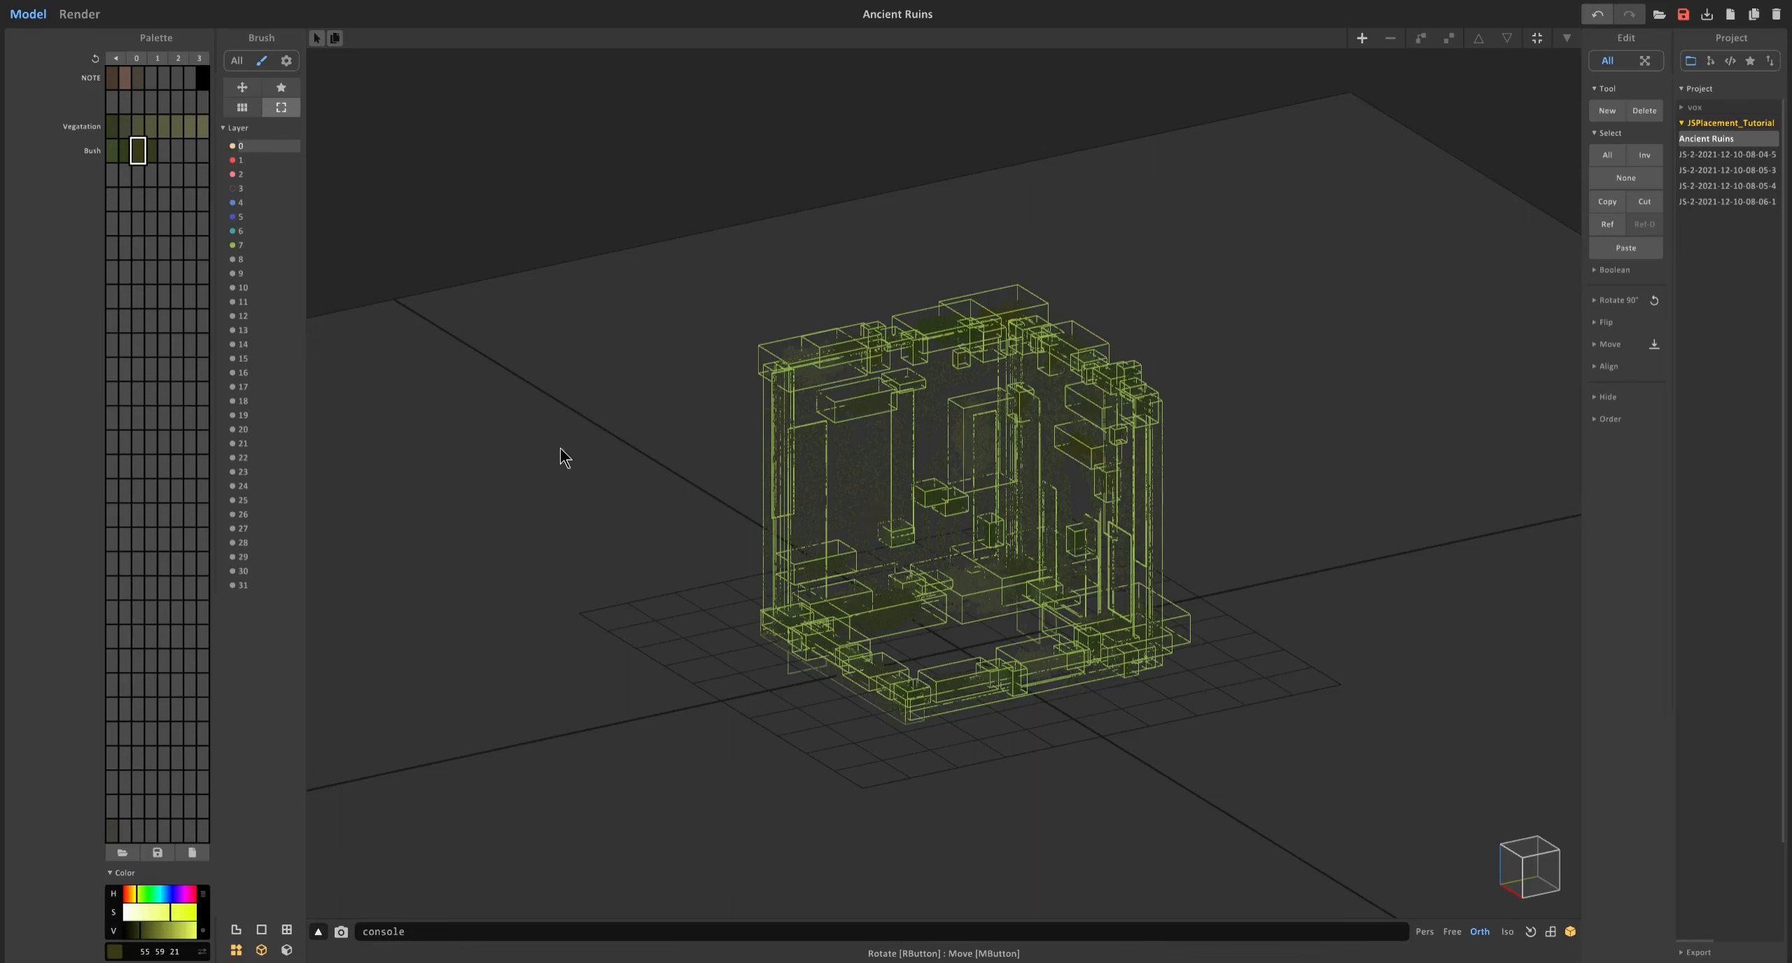
# Show layer 3 again, preview the scene's render, and pick the first grey palette colour under the NOTE row.
pyautogui.click(232, 188)
pyautogui.scroll(4, 643, 352)
pyautogui.moveTo(643, 352); pyautogui.dragTo(721, 385, button='right')
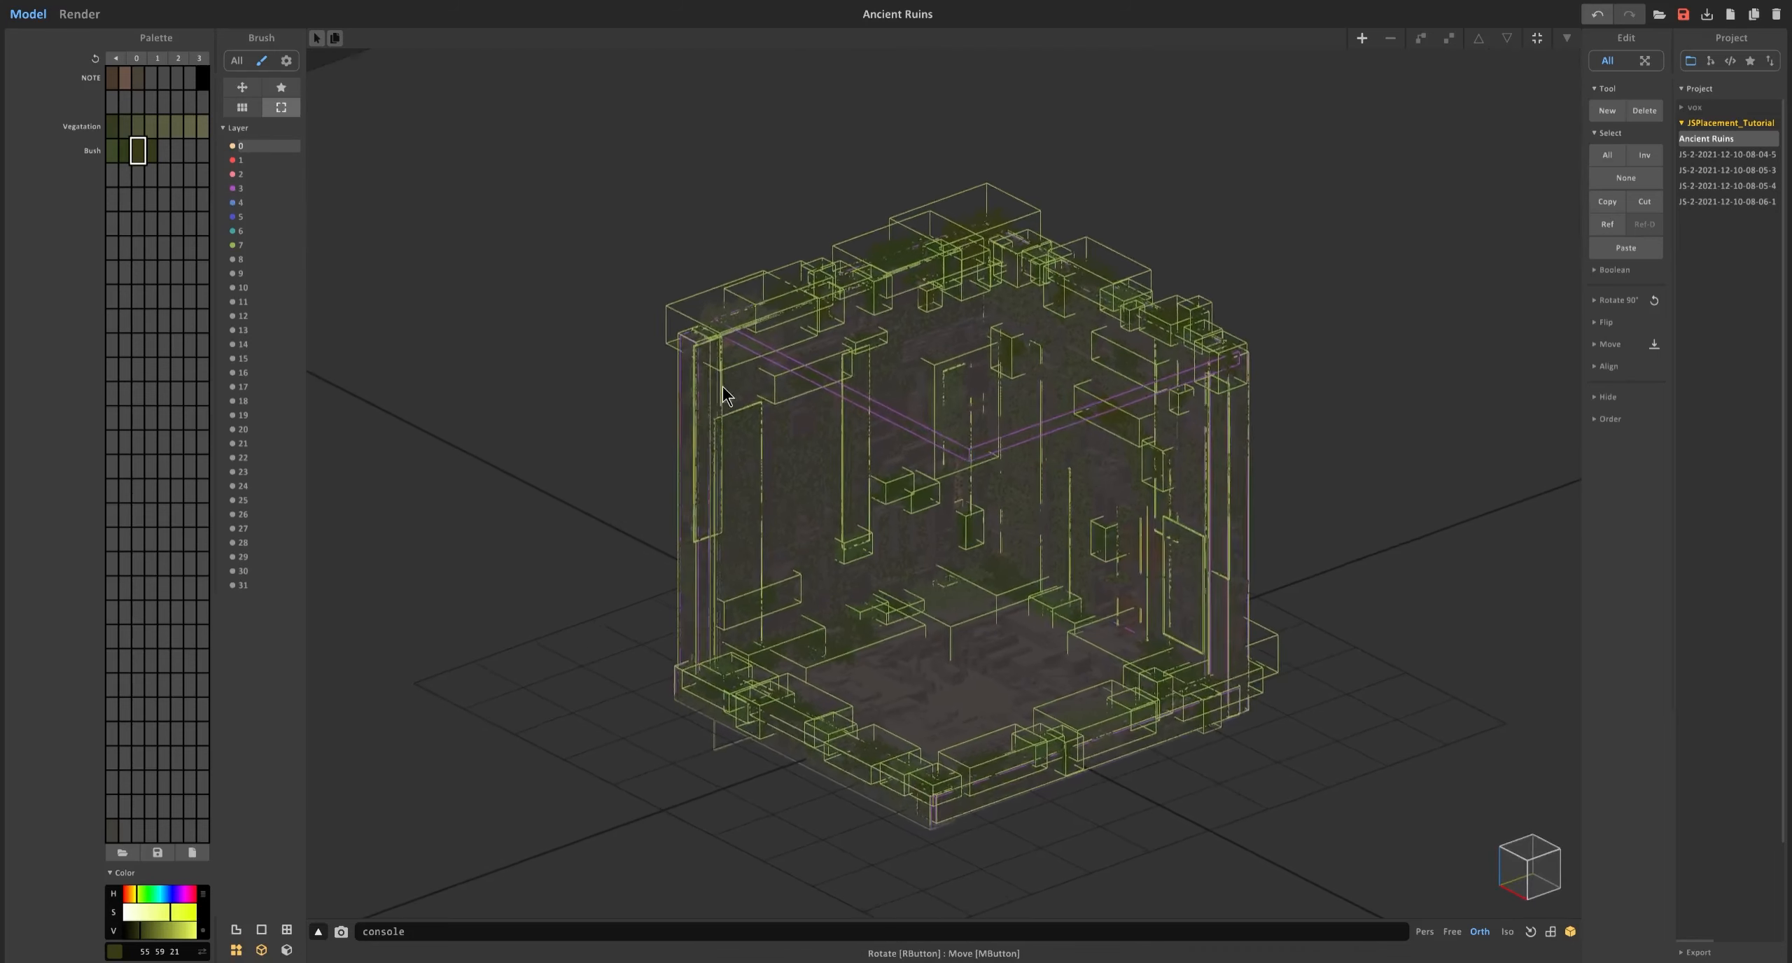
pyautogui.click(85, 16)
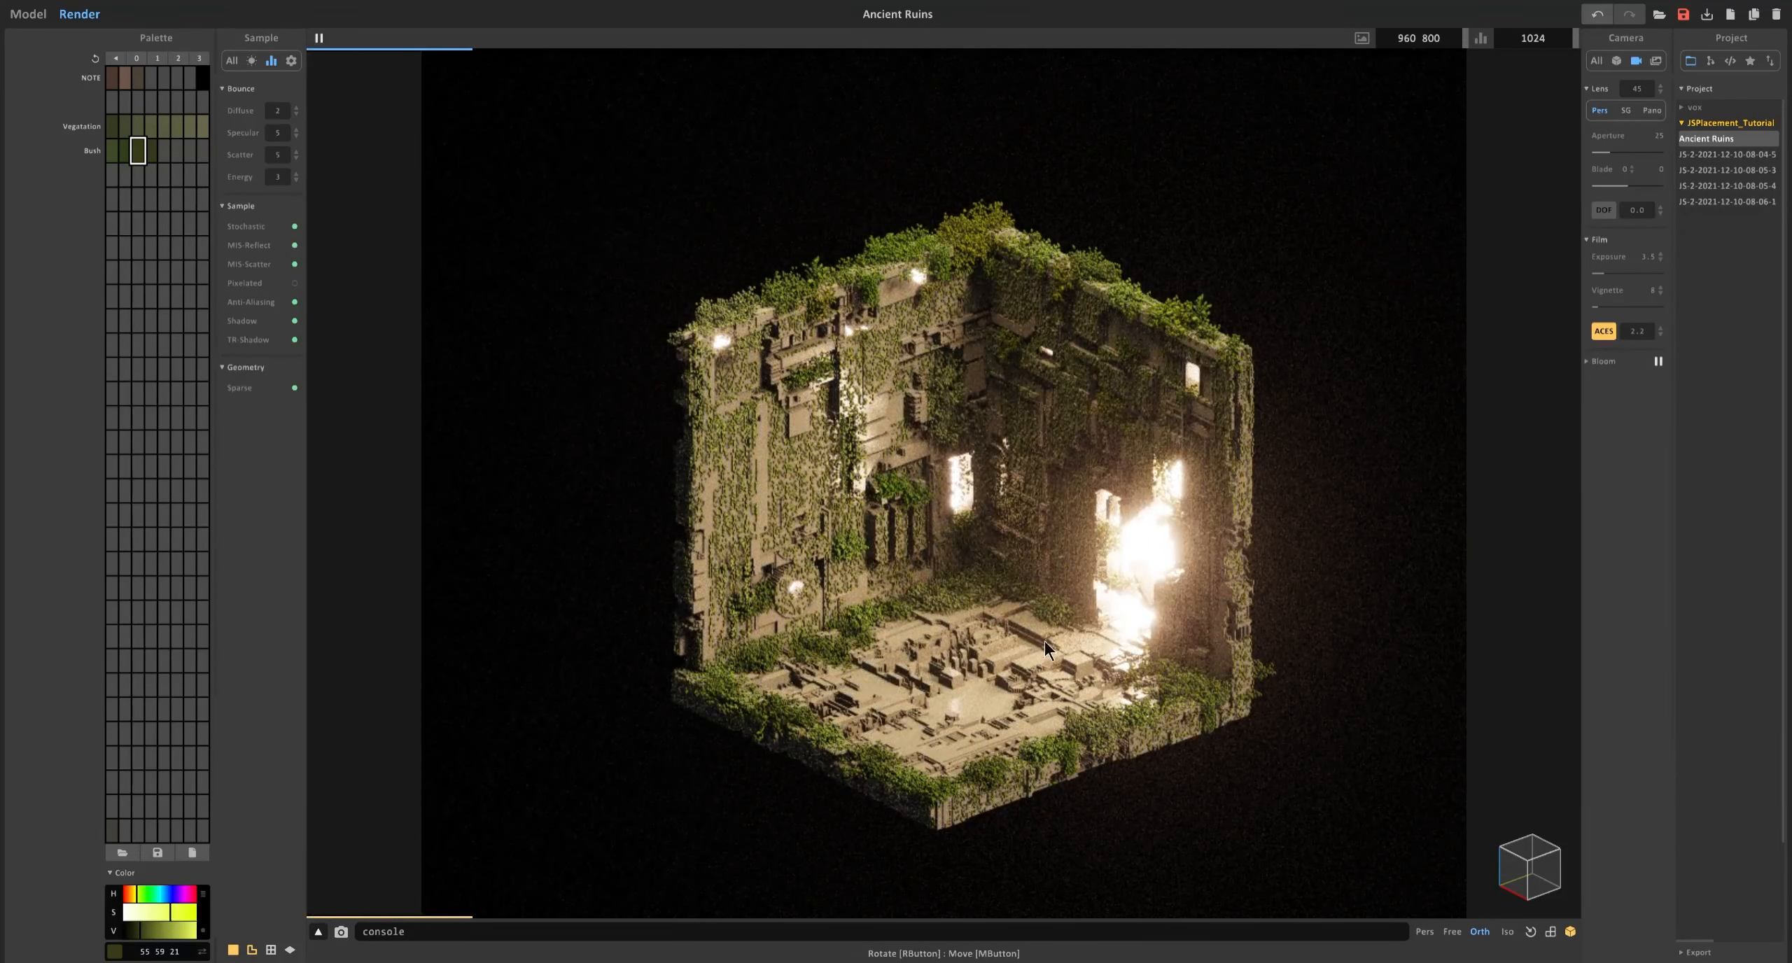
pyautogui.click(932, 707)
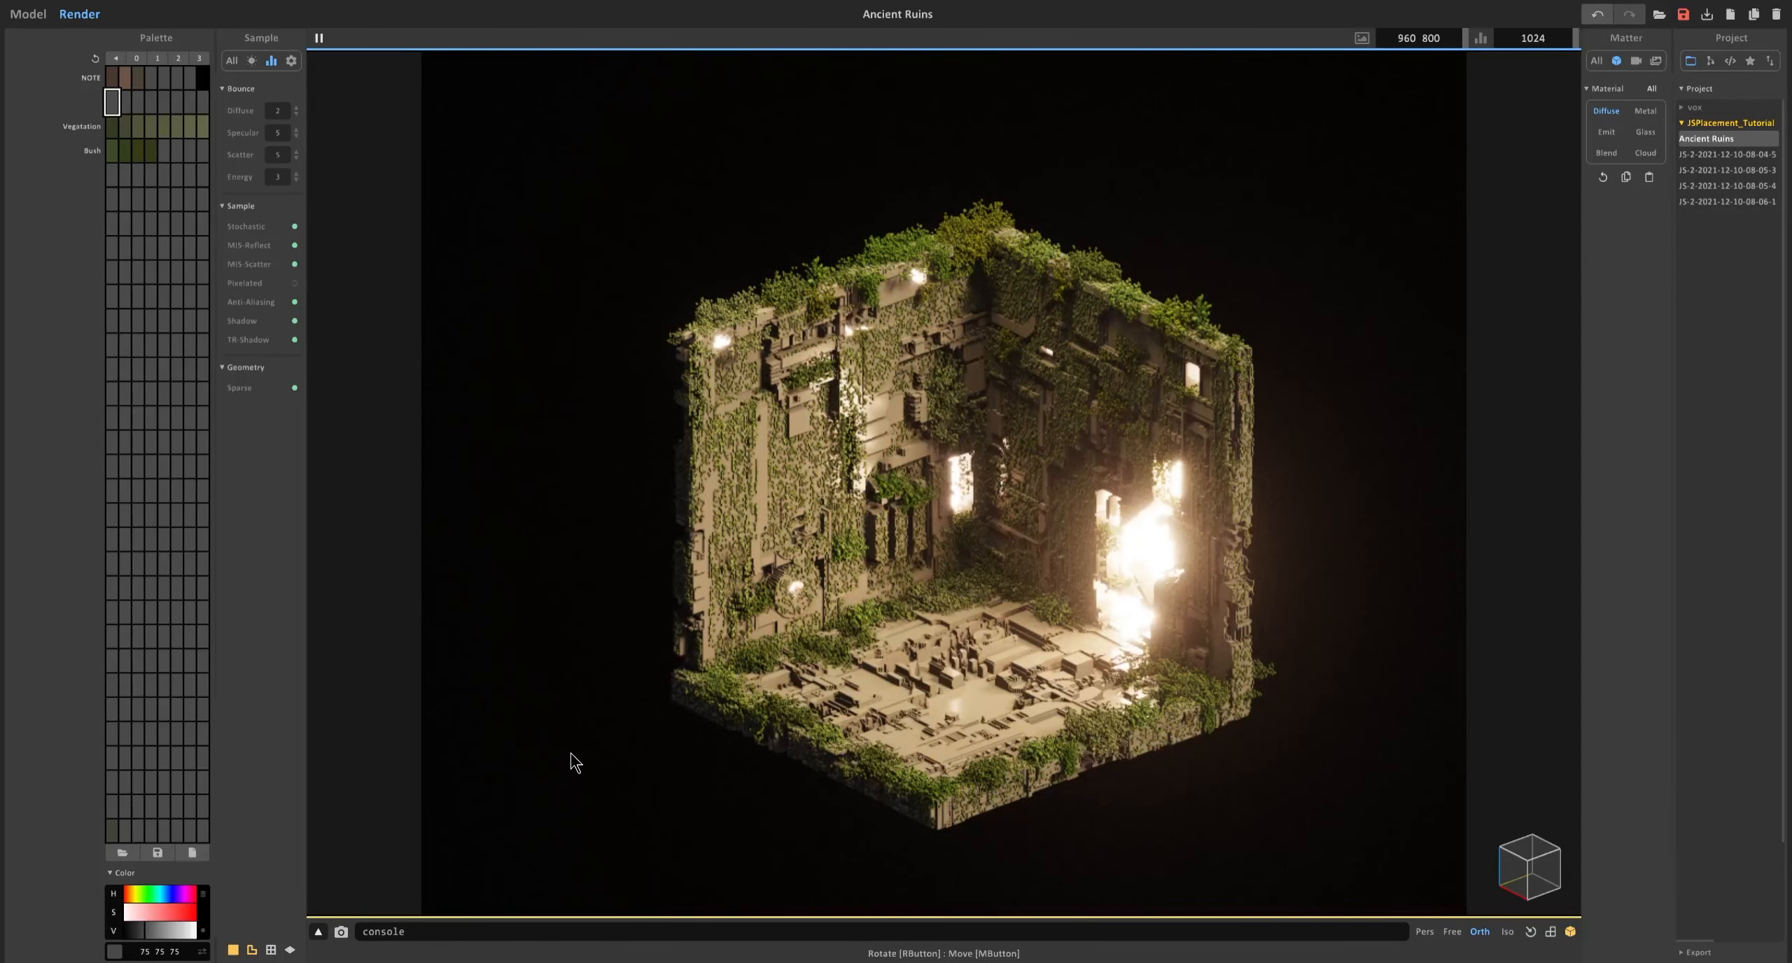
# Duplicate the ruins' floor model and raise the copy above the original floor.
pyautogui.press('Tab')
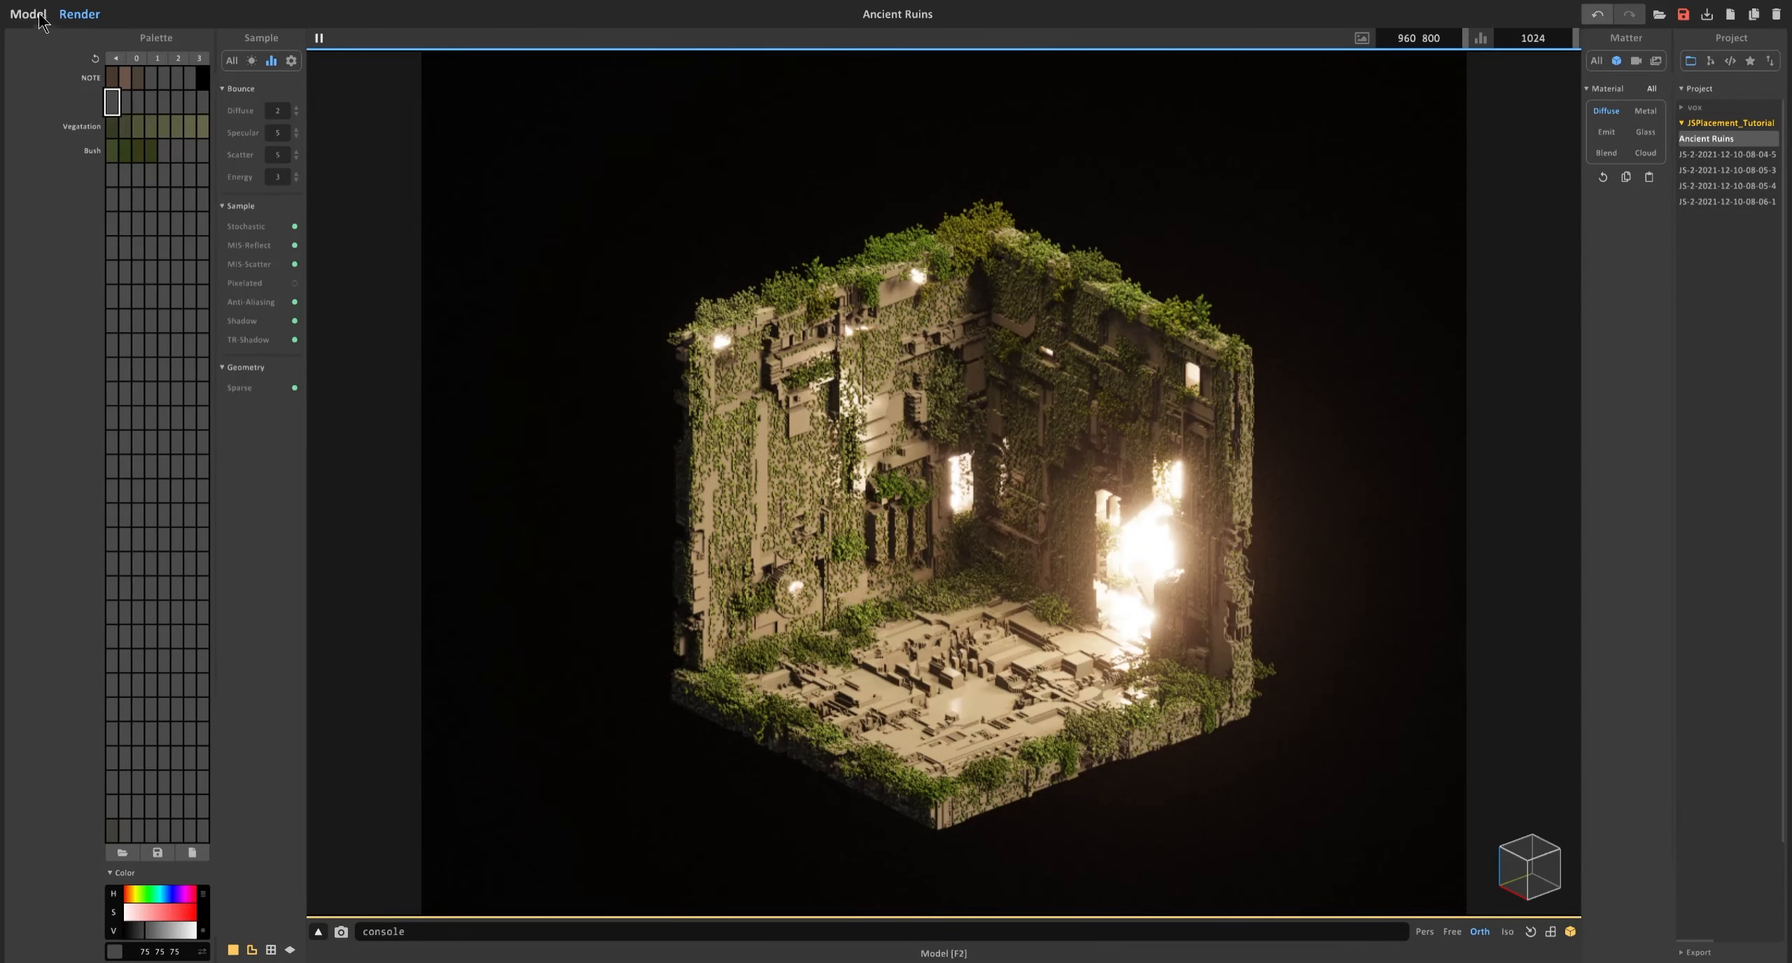
pyautogui.click(919, 687)
pyautogui.moveTo(922, 687); pyautogui.dragTo(894, 658, button='right')
pyautogui.moveTo(971, 615); pyautogui.dragTo(1003, 540)
pyautogui.moveTo(970, 594); pyautogui.dragTo(972, 619, button='right')
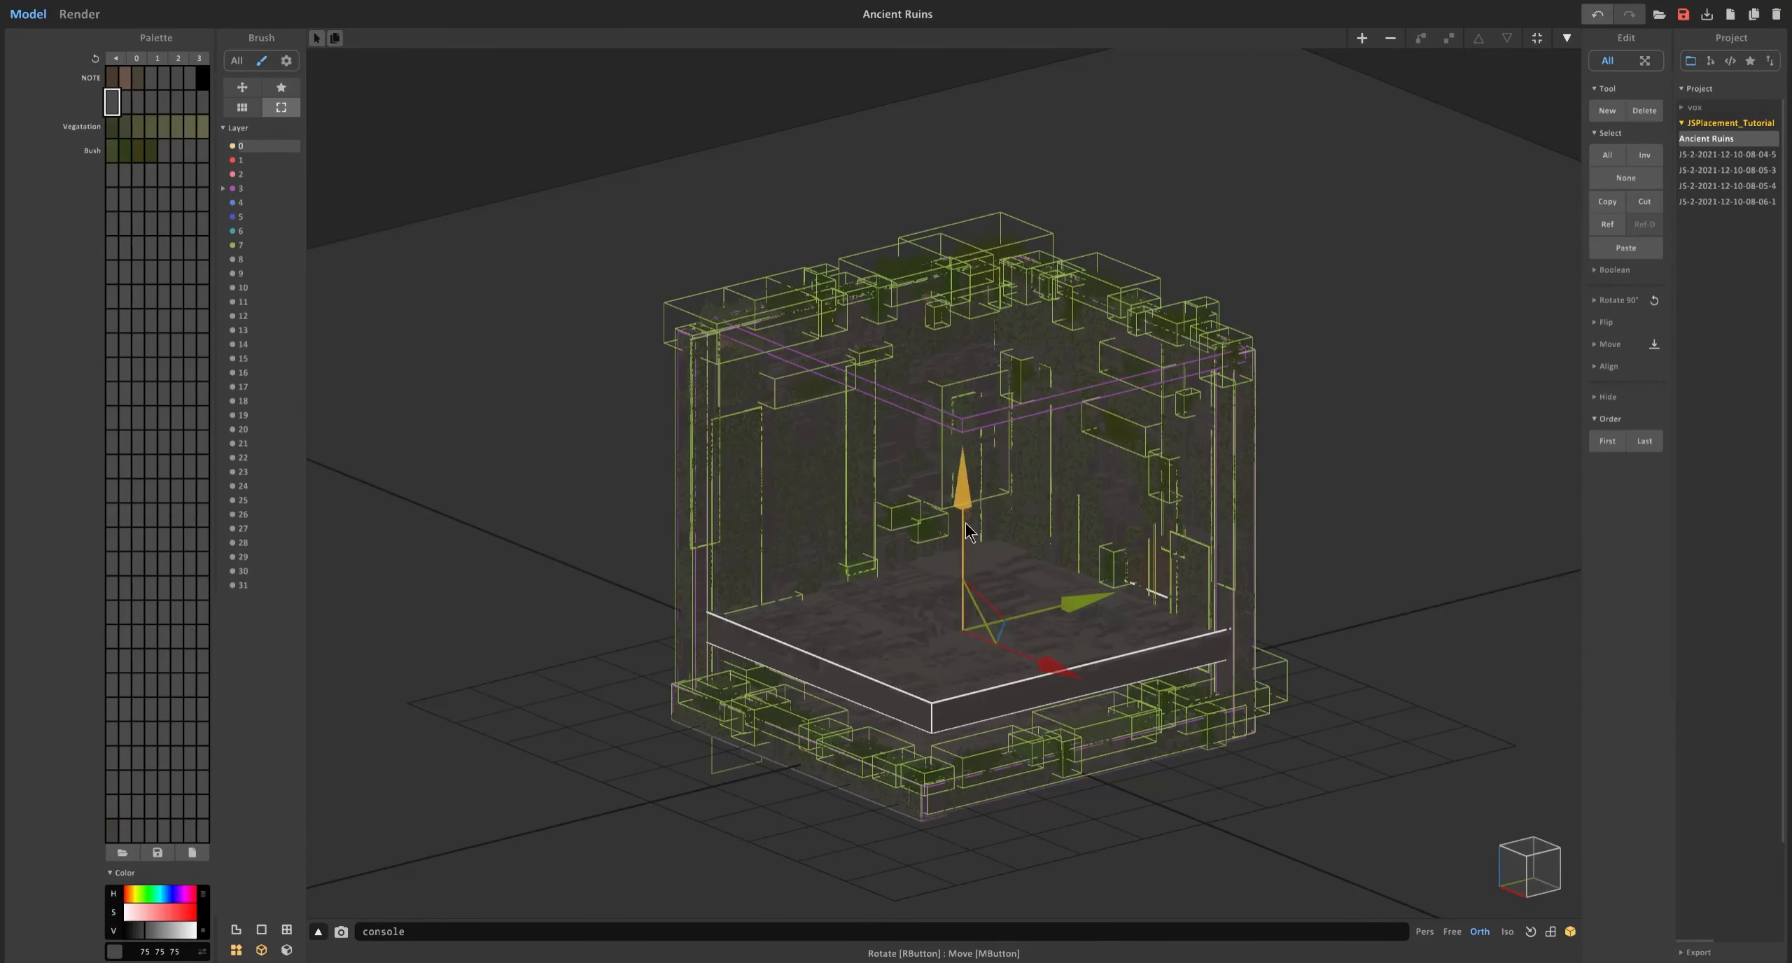
pyautogui.moveTo(956, 533); pyautogui.dragTo(991, 586, button='right')
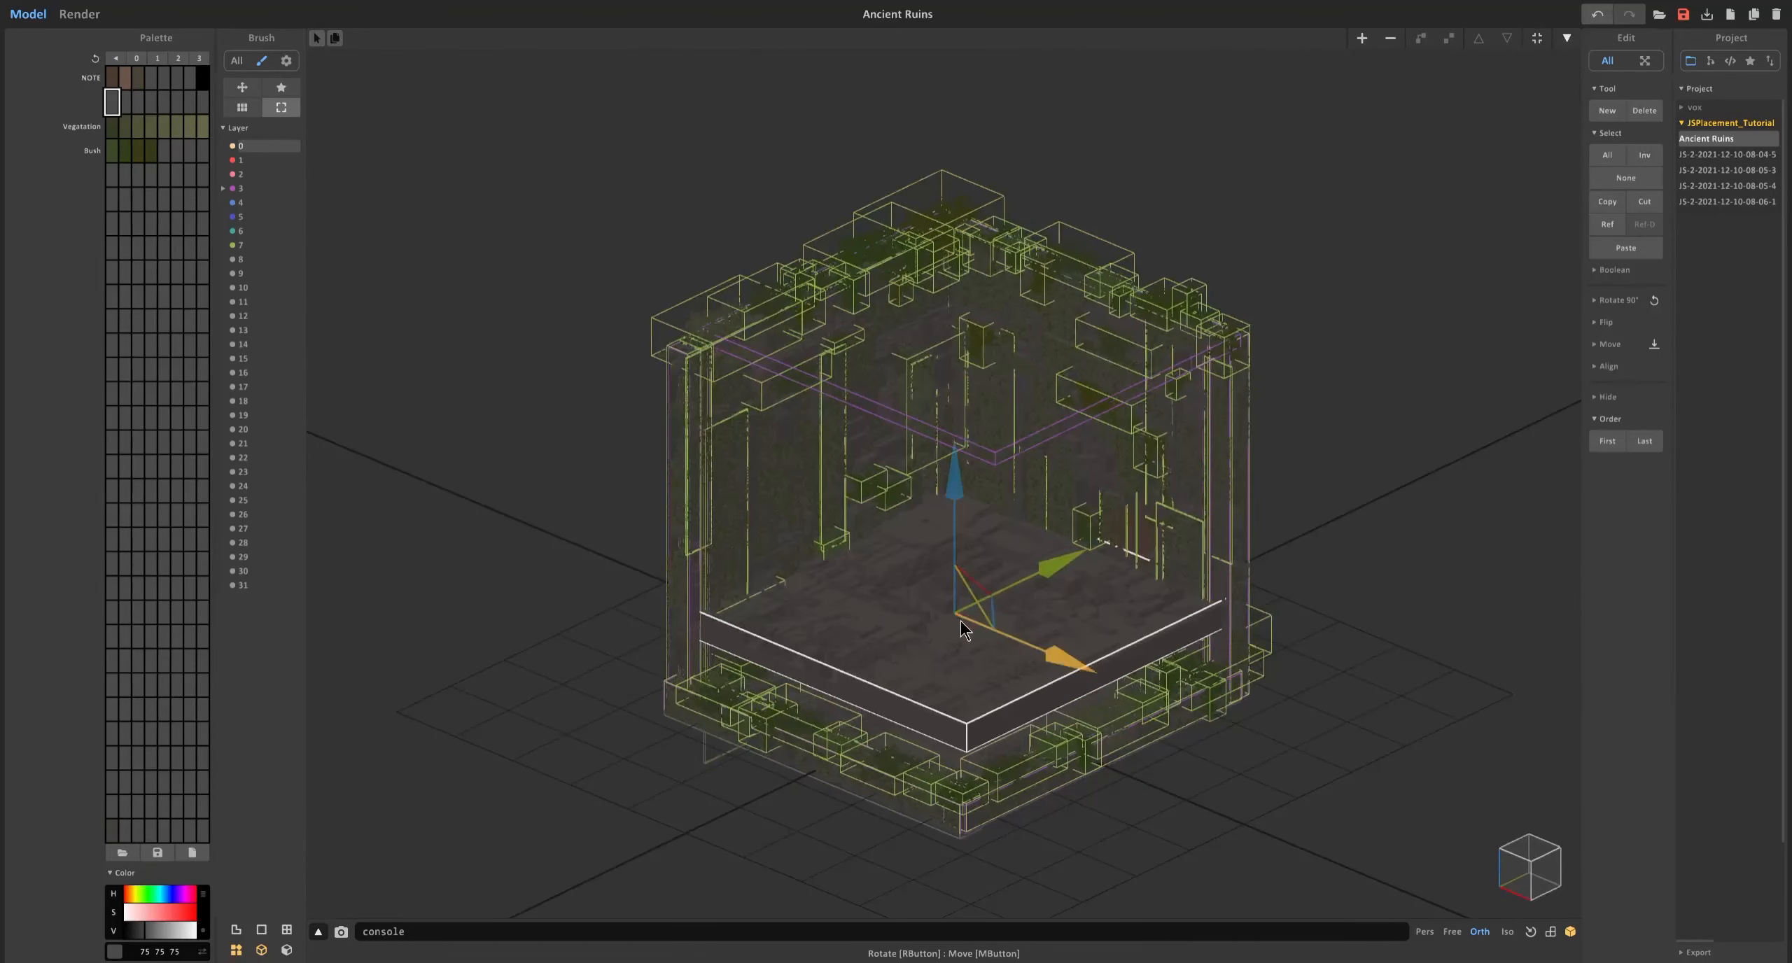
pyautogui.moveTo(960, 622); pyautogui.dragTo(966, 501, button='middle')
pyautogui.scroll(2, 965, 501)
# Extrude a solid grey slab filling the 249 × 247 × 20 floor copy for the water.
pyautogui.press('Tab')
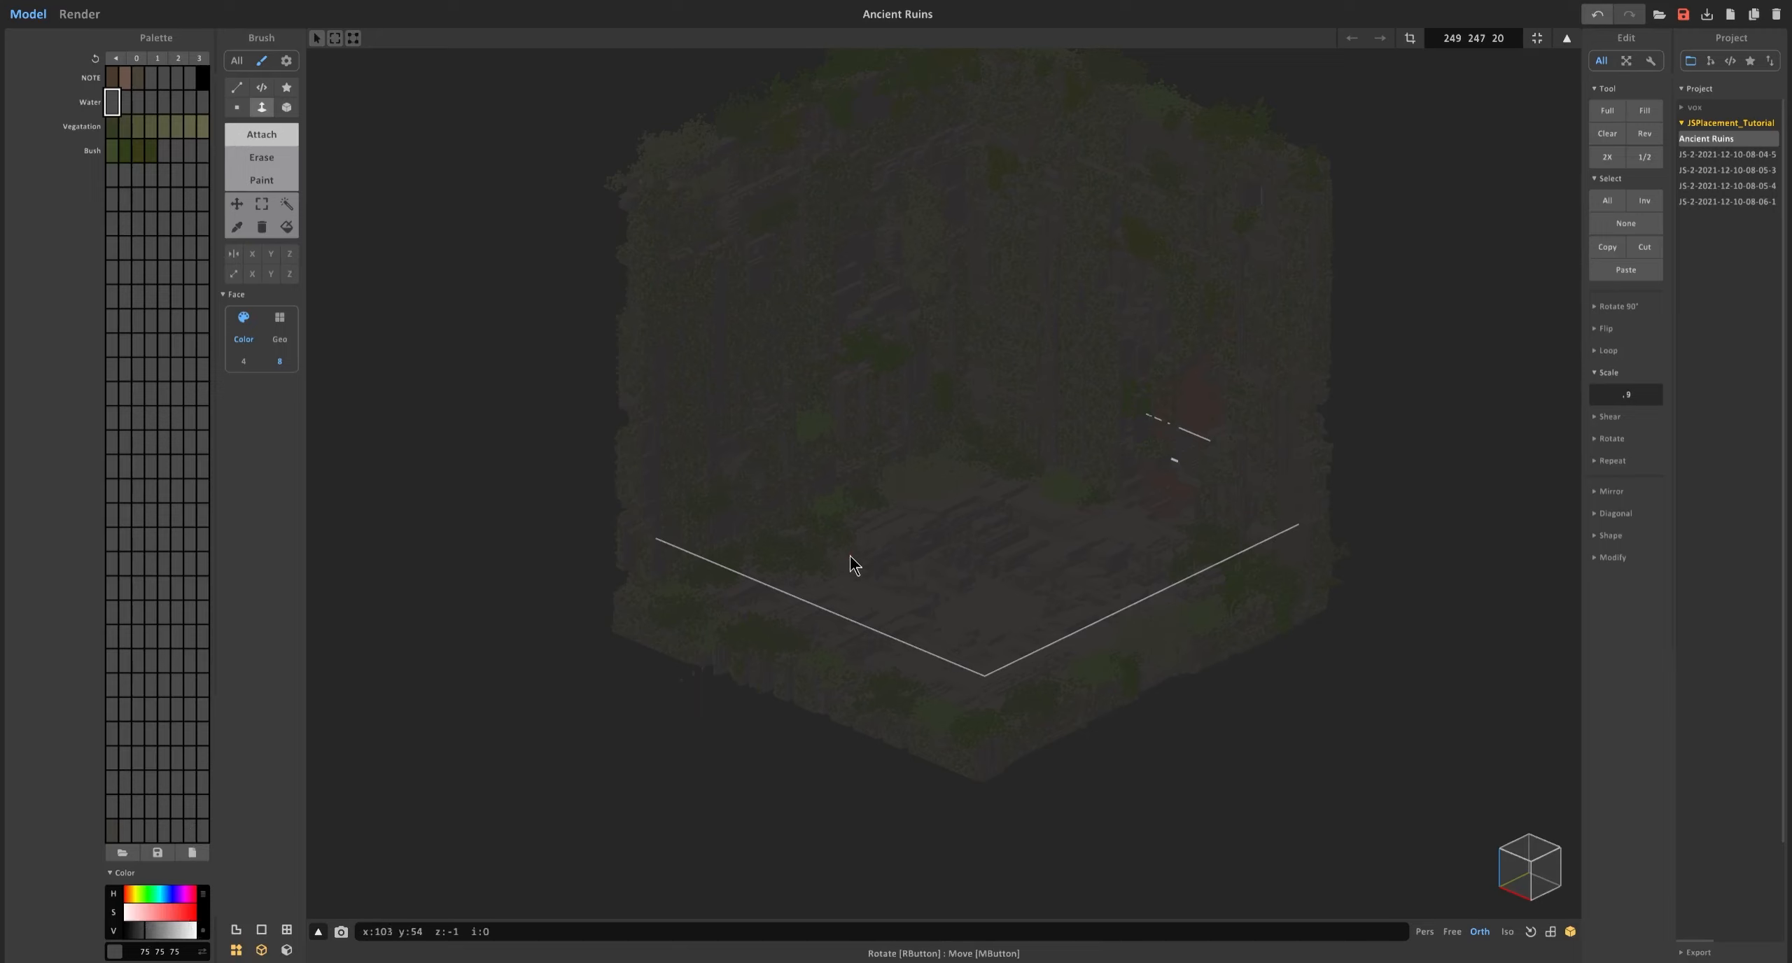
pyautogui.moveTo(851, 557); pyautogui.dragTo(859, 522)
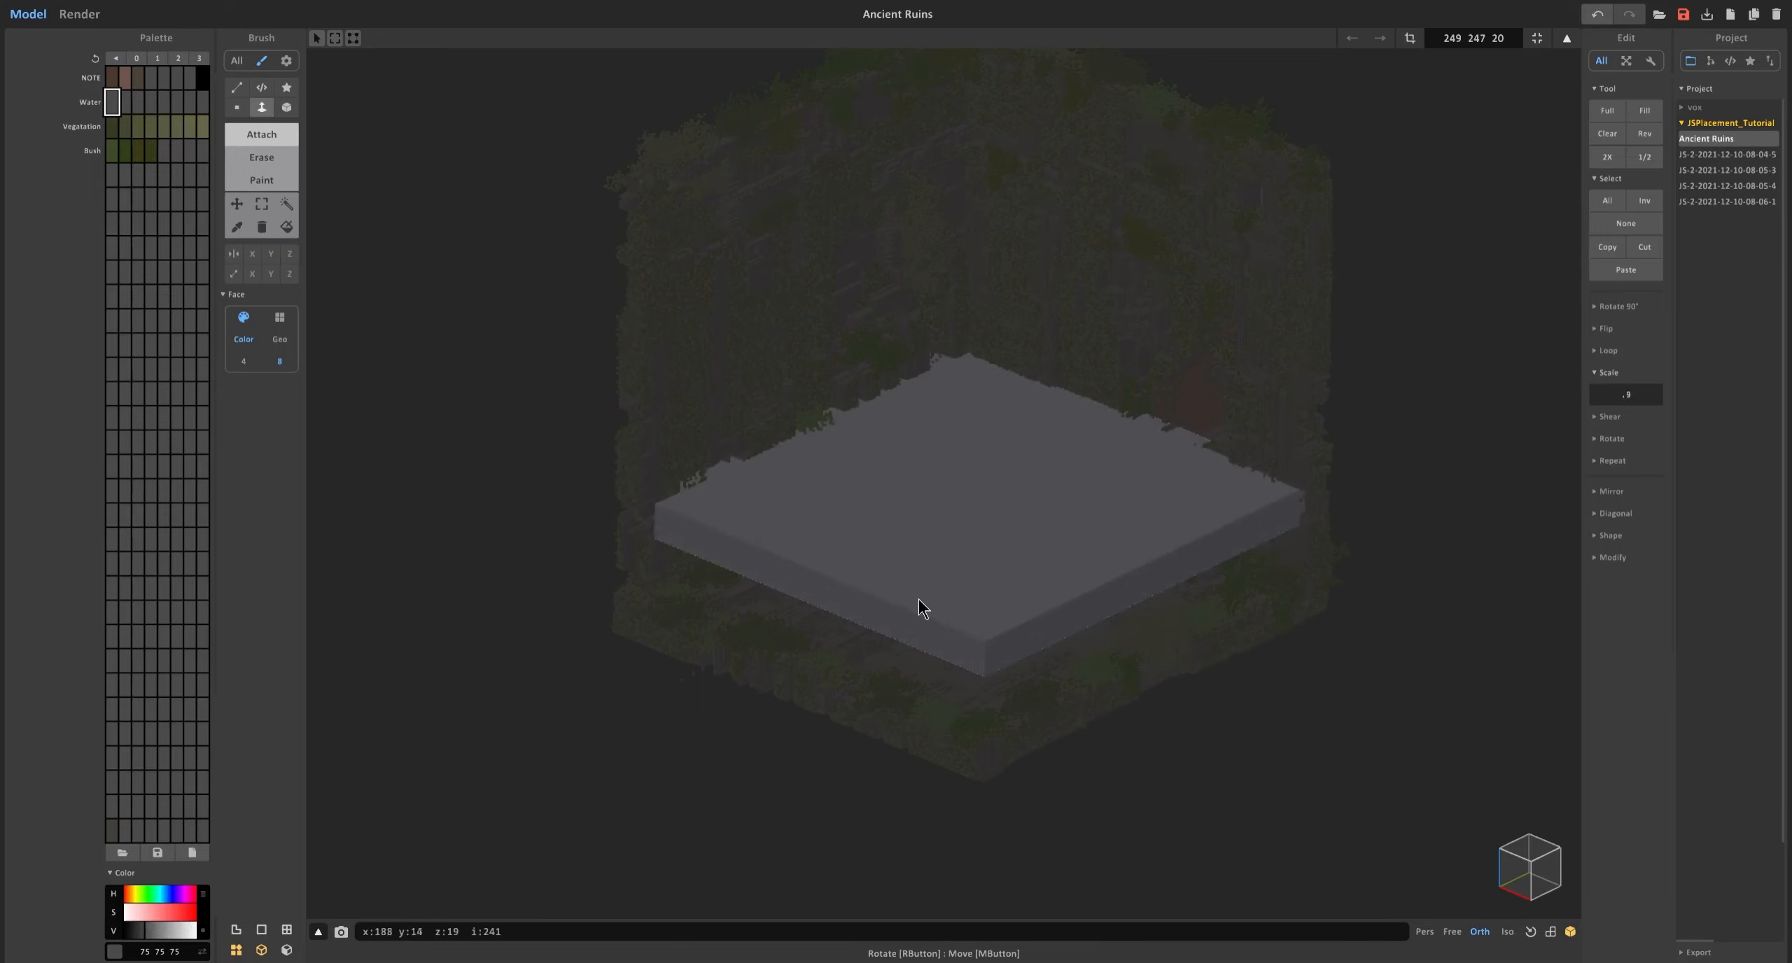
pyautogui.moveTo(966, 631); pyautogui.dragTo(938, 620, button='right')
pyautogui.scroll(1, 848, 611)
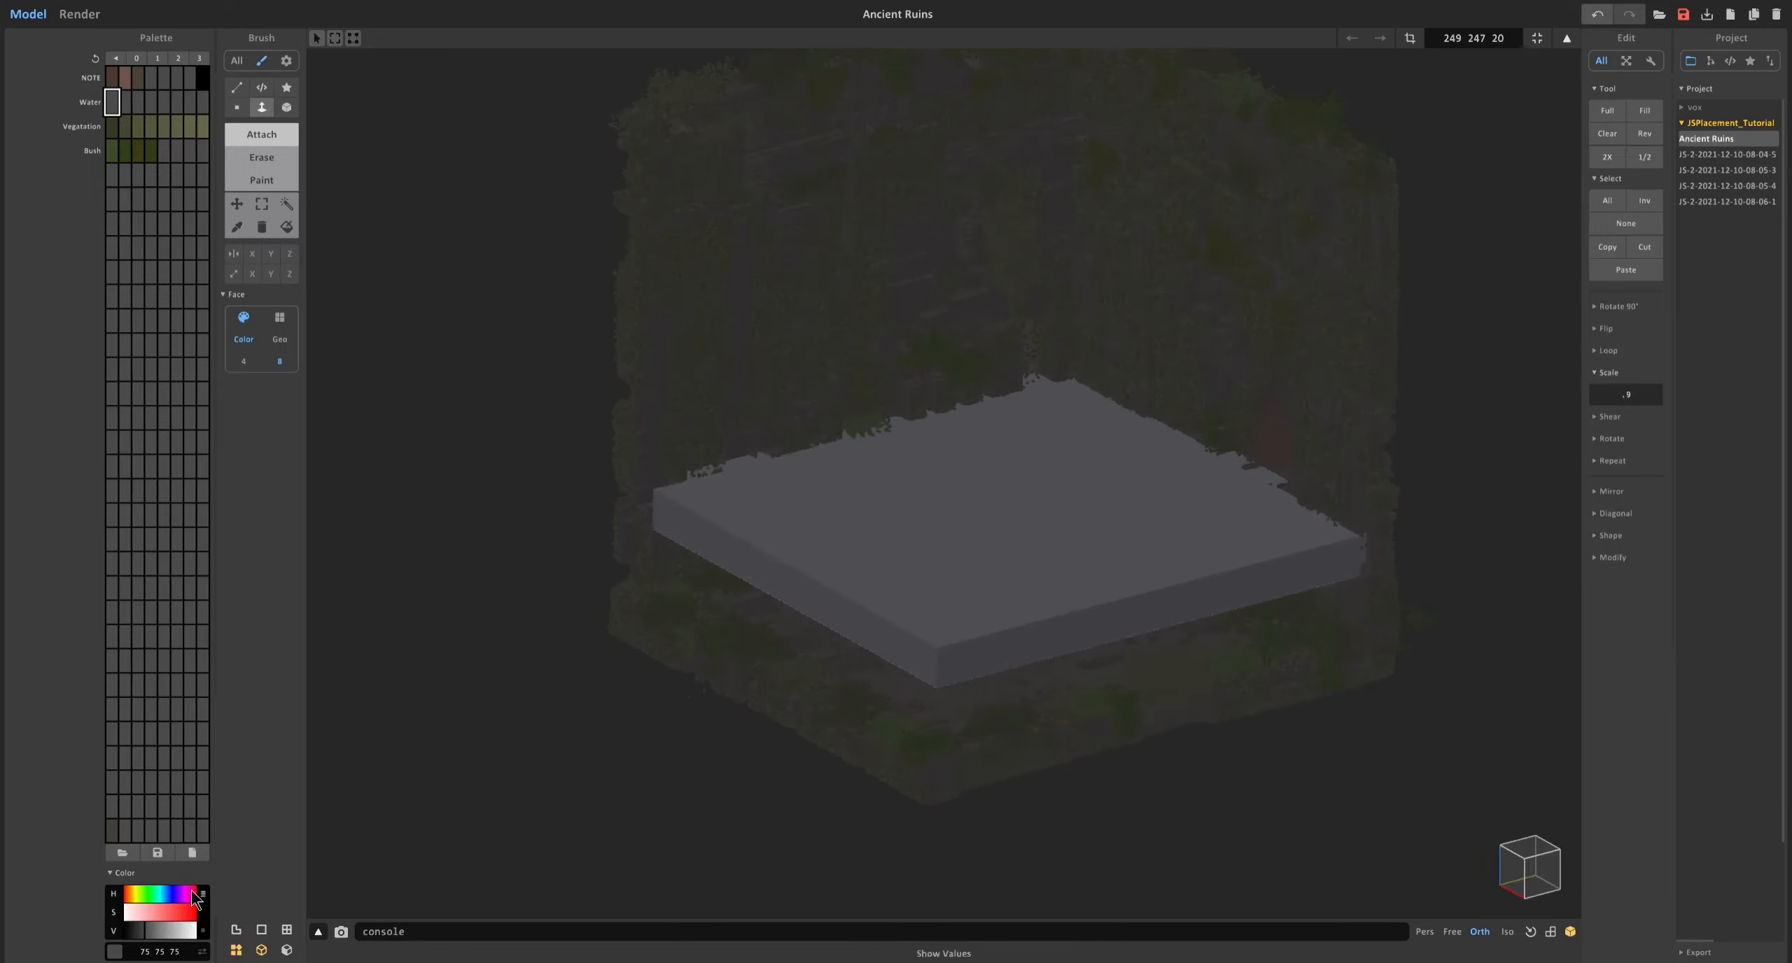
# Recolour the Water palette slot to a muted blue of 78 91 103 and return to the whole scene.
pyautogui.moveTo(162, 907); pyautogui.dragTo(140, 913)
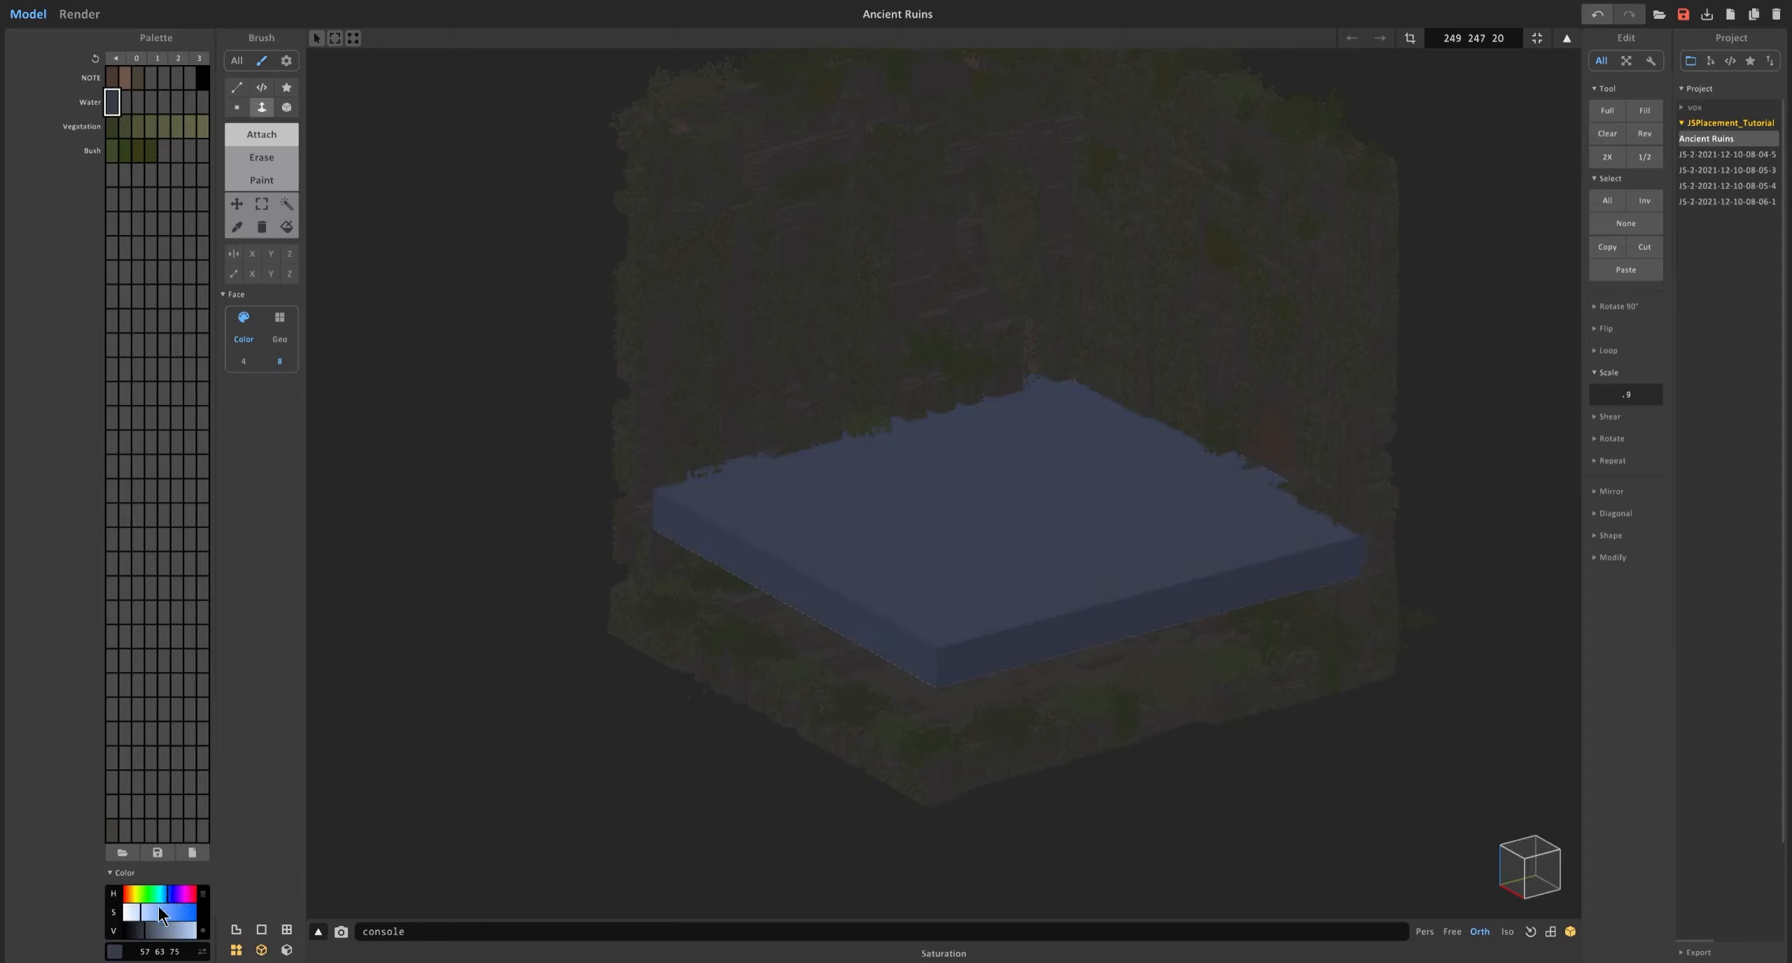
pyautogui.click(154, 930)
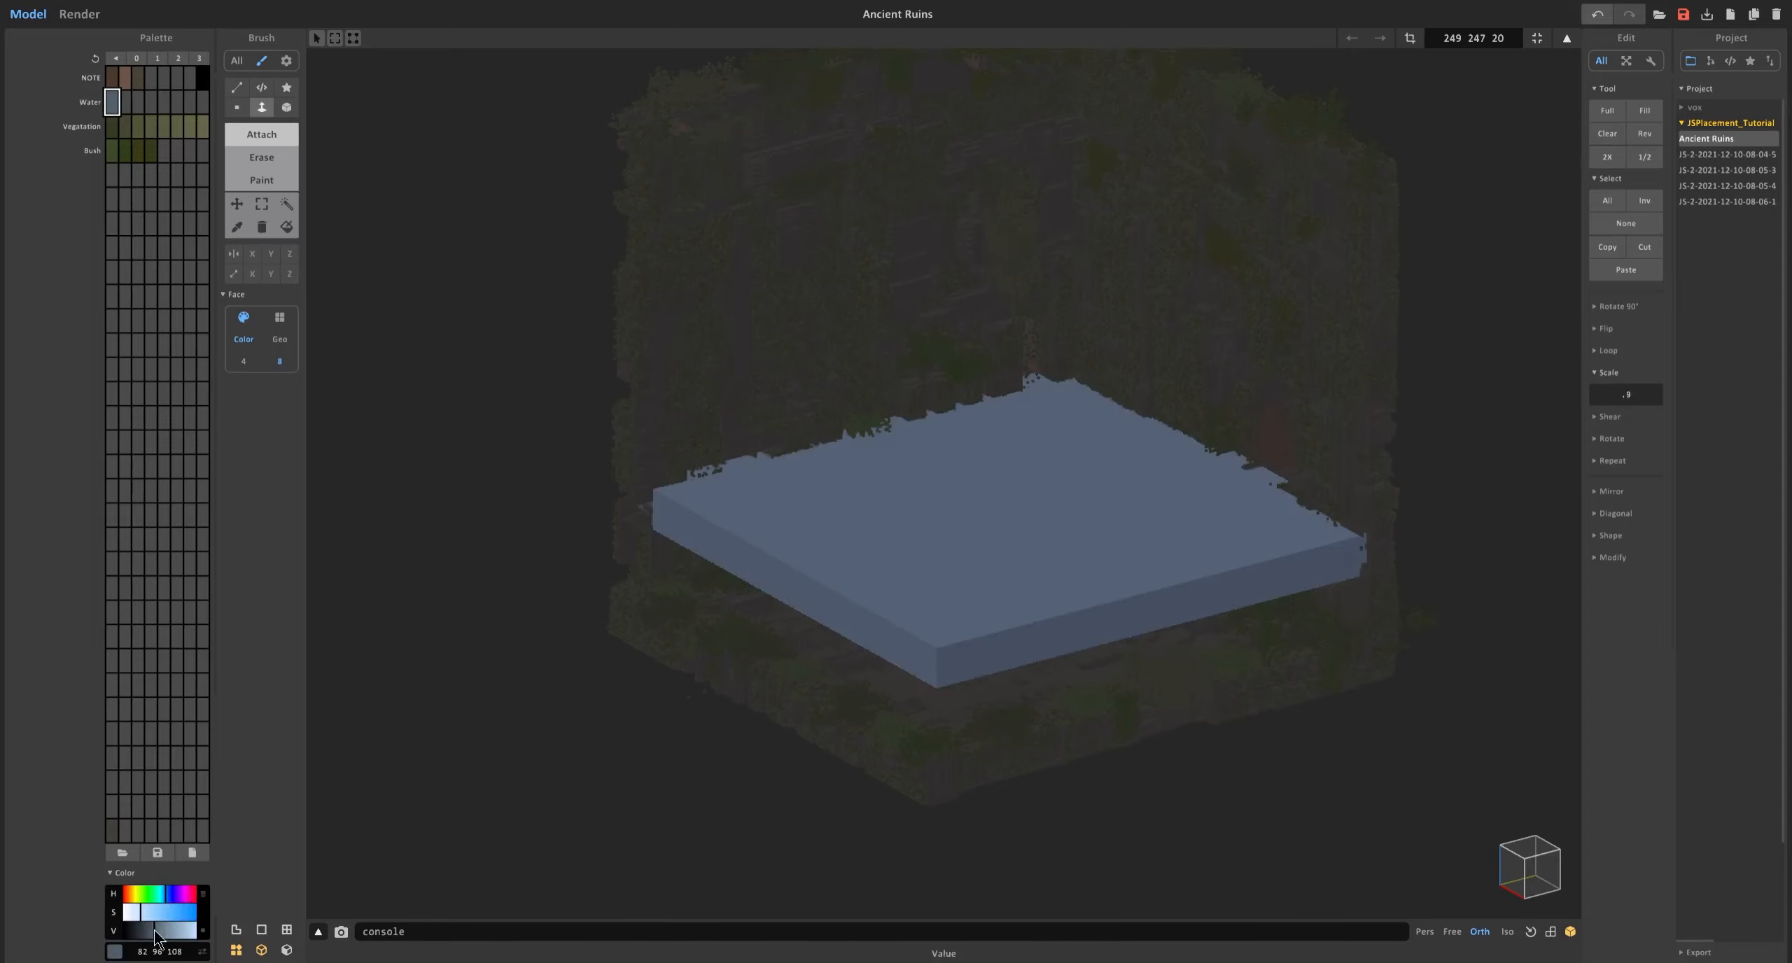
pyautogui.click(153, 931)
pyautogui.press('Tab')
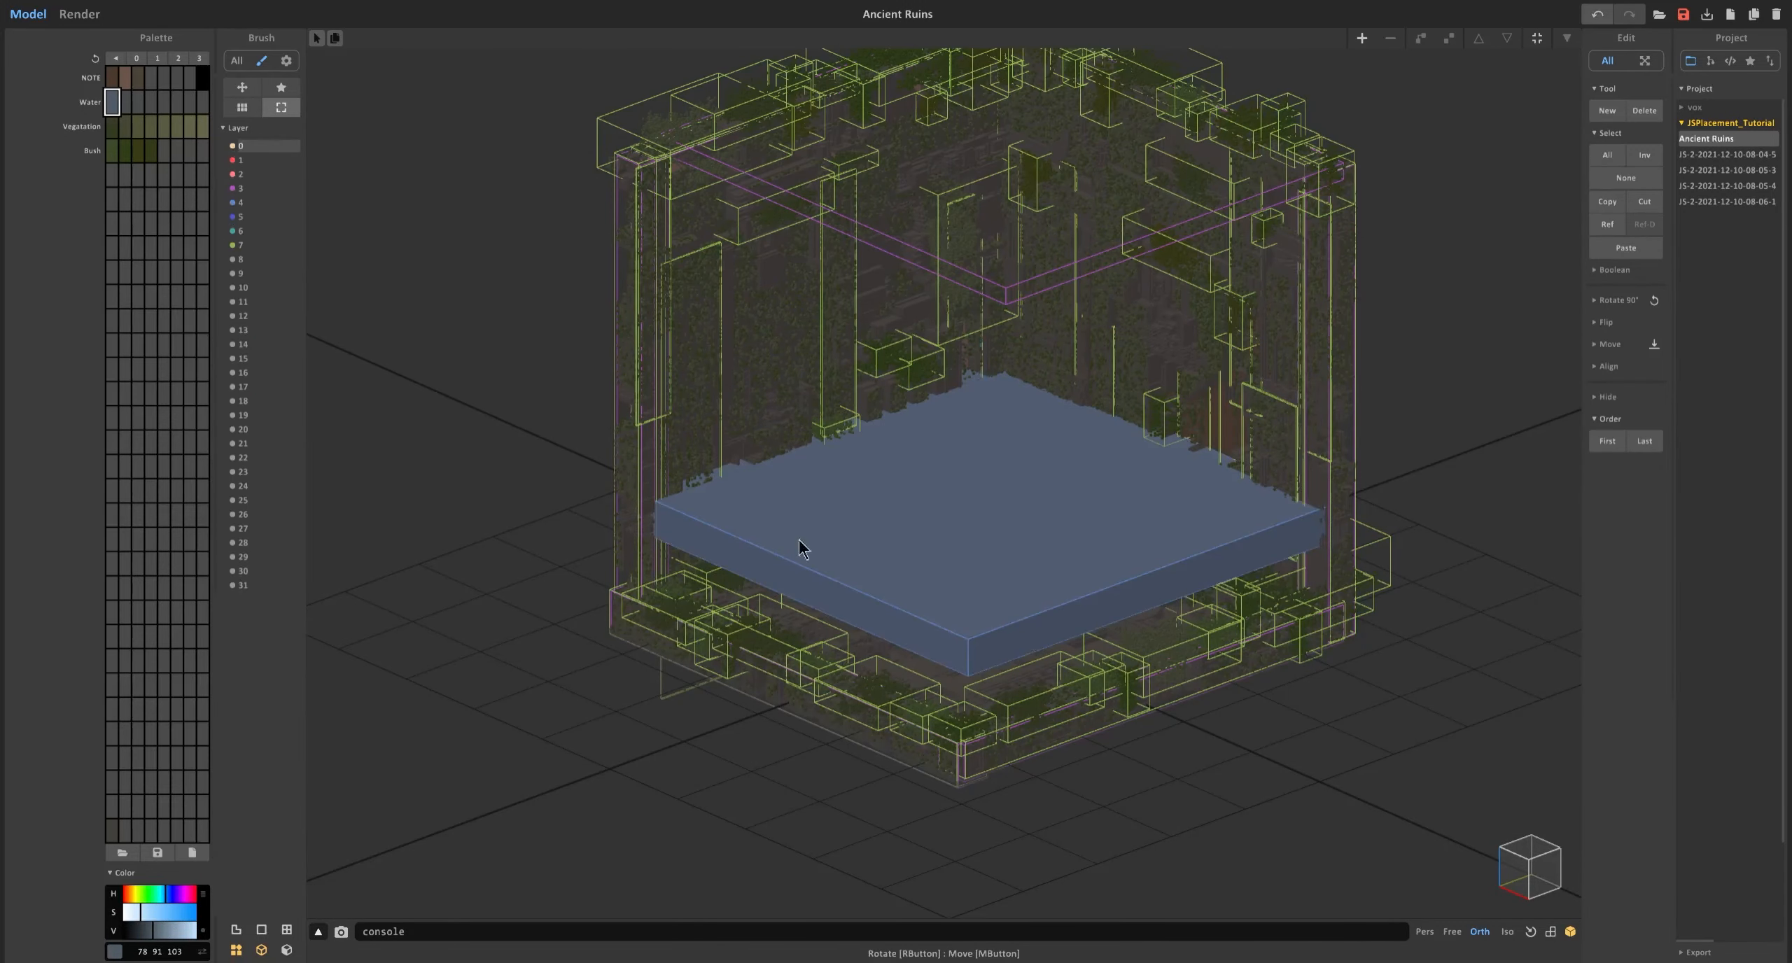
# Lower the water slab into the floor, align it within the edges, and bring it last in the order.
pyautogui.moveTo(966, 453); pyautogui.dragTo(983, 544)
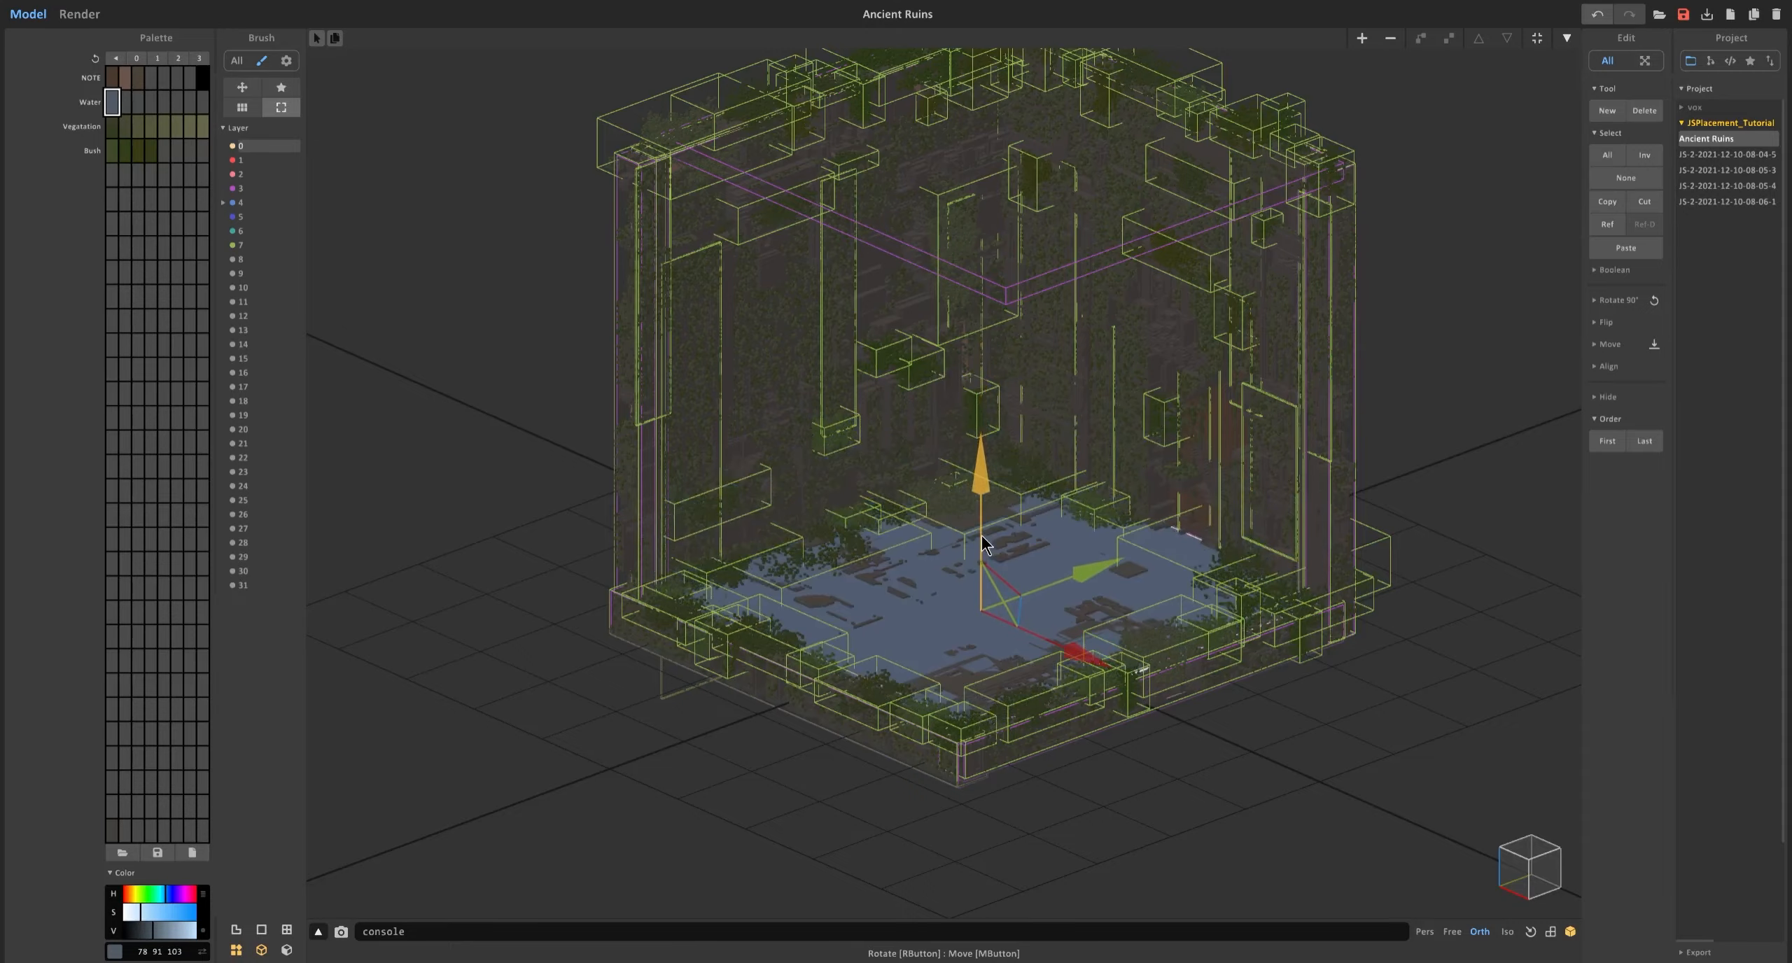
pyautogui.moveTo(982, 544); pyautogui.dragTo(947, 532, button='right')
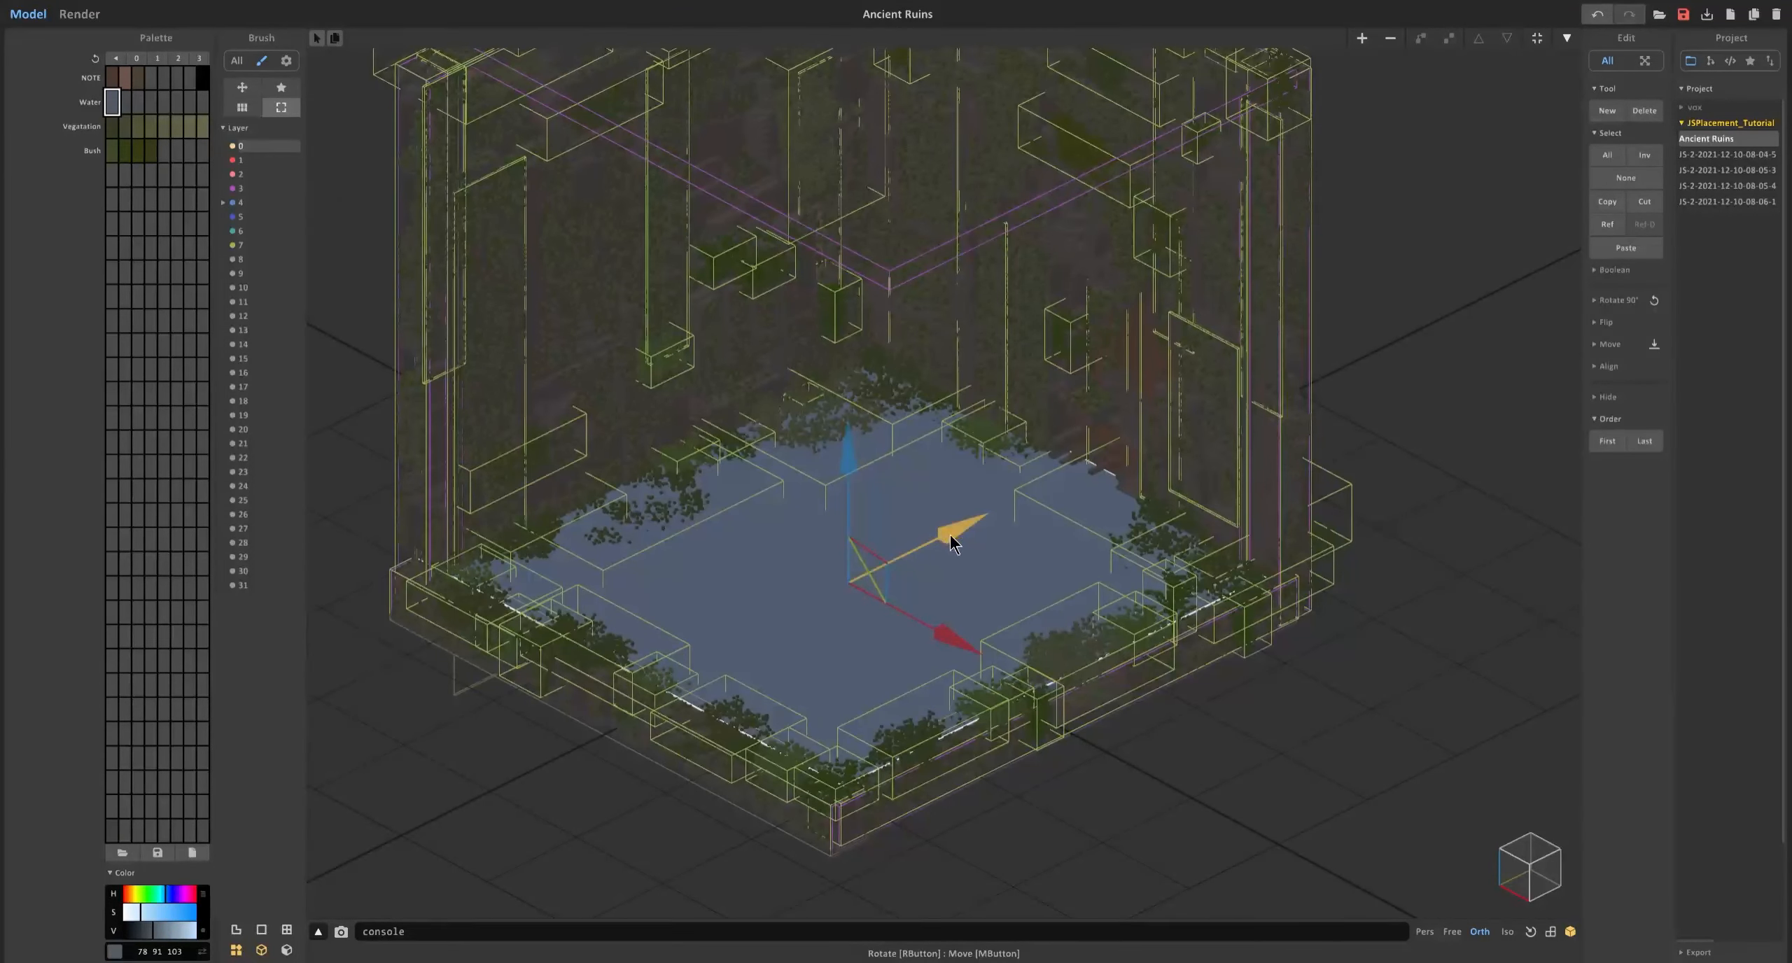
pyautogui.moveTo(956, 533); pyautogui.dragTo(953, 547)
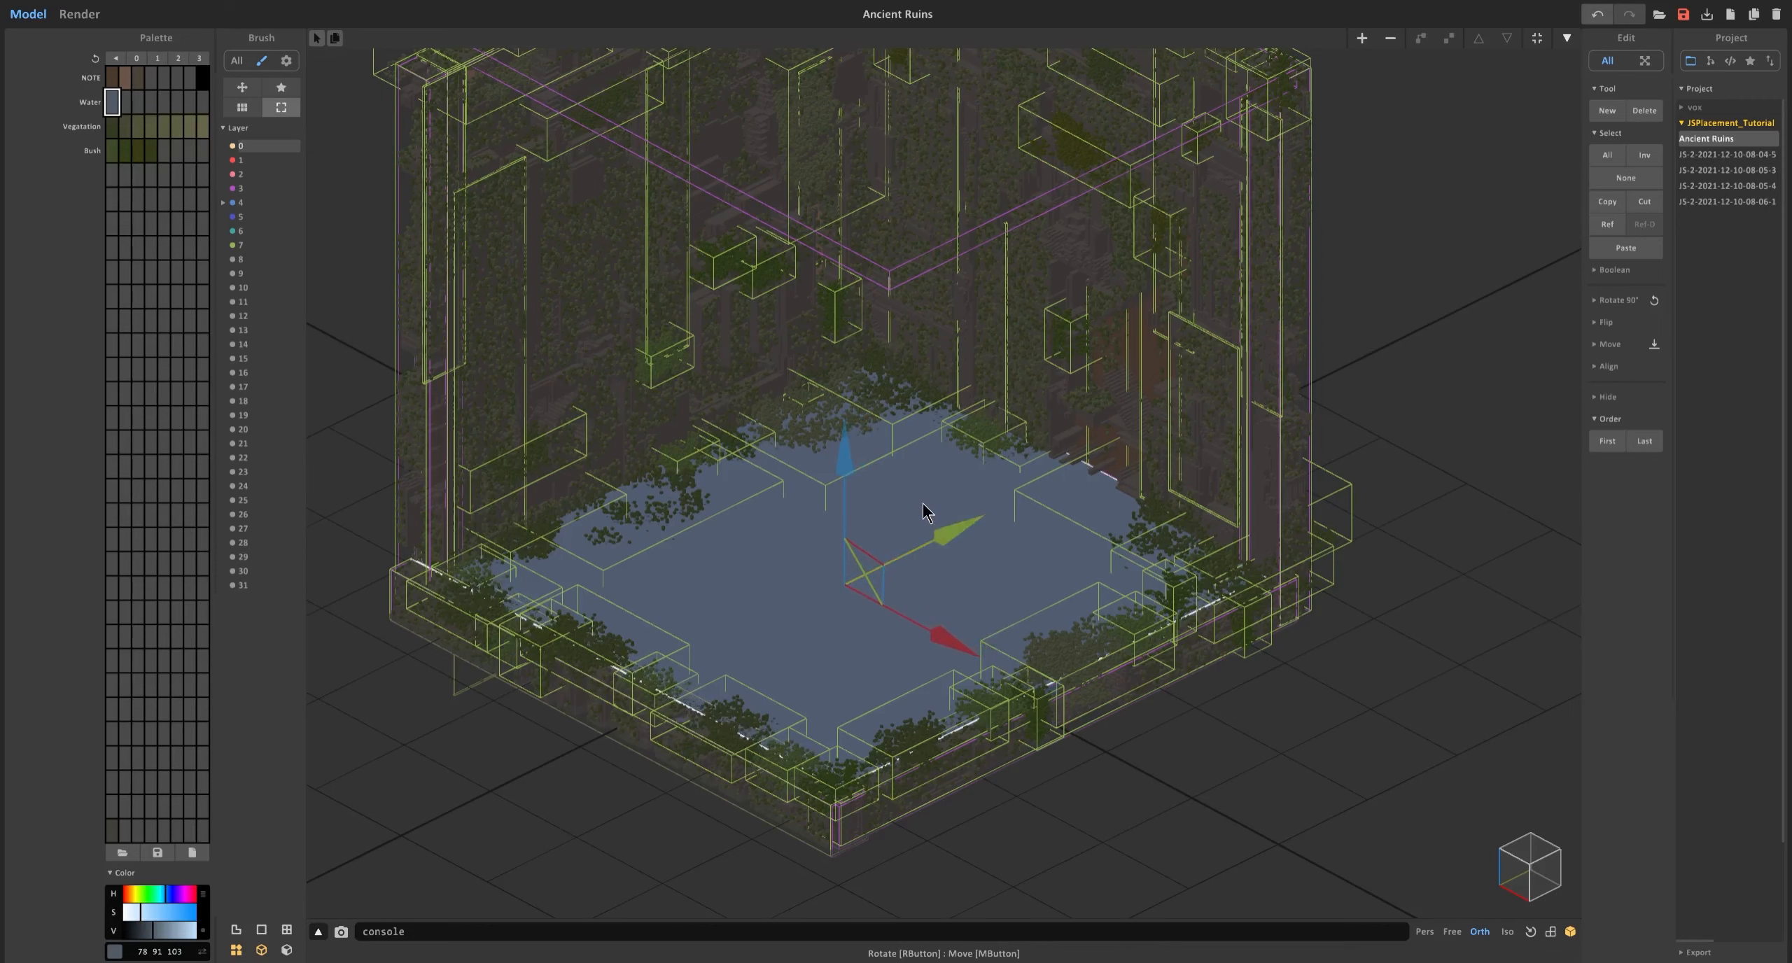
pyautogui.scroll(-5, 925, 511)
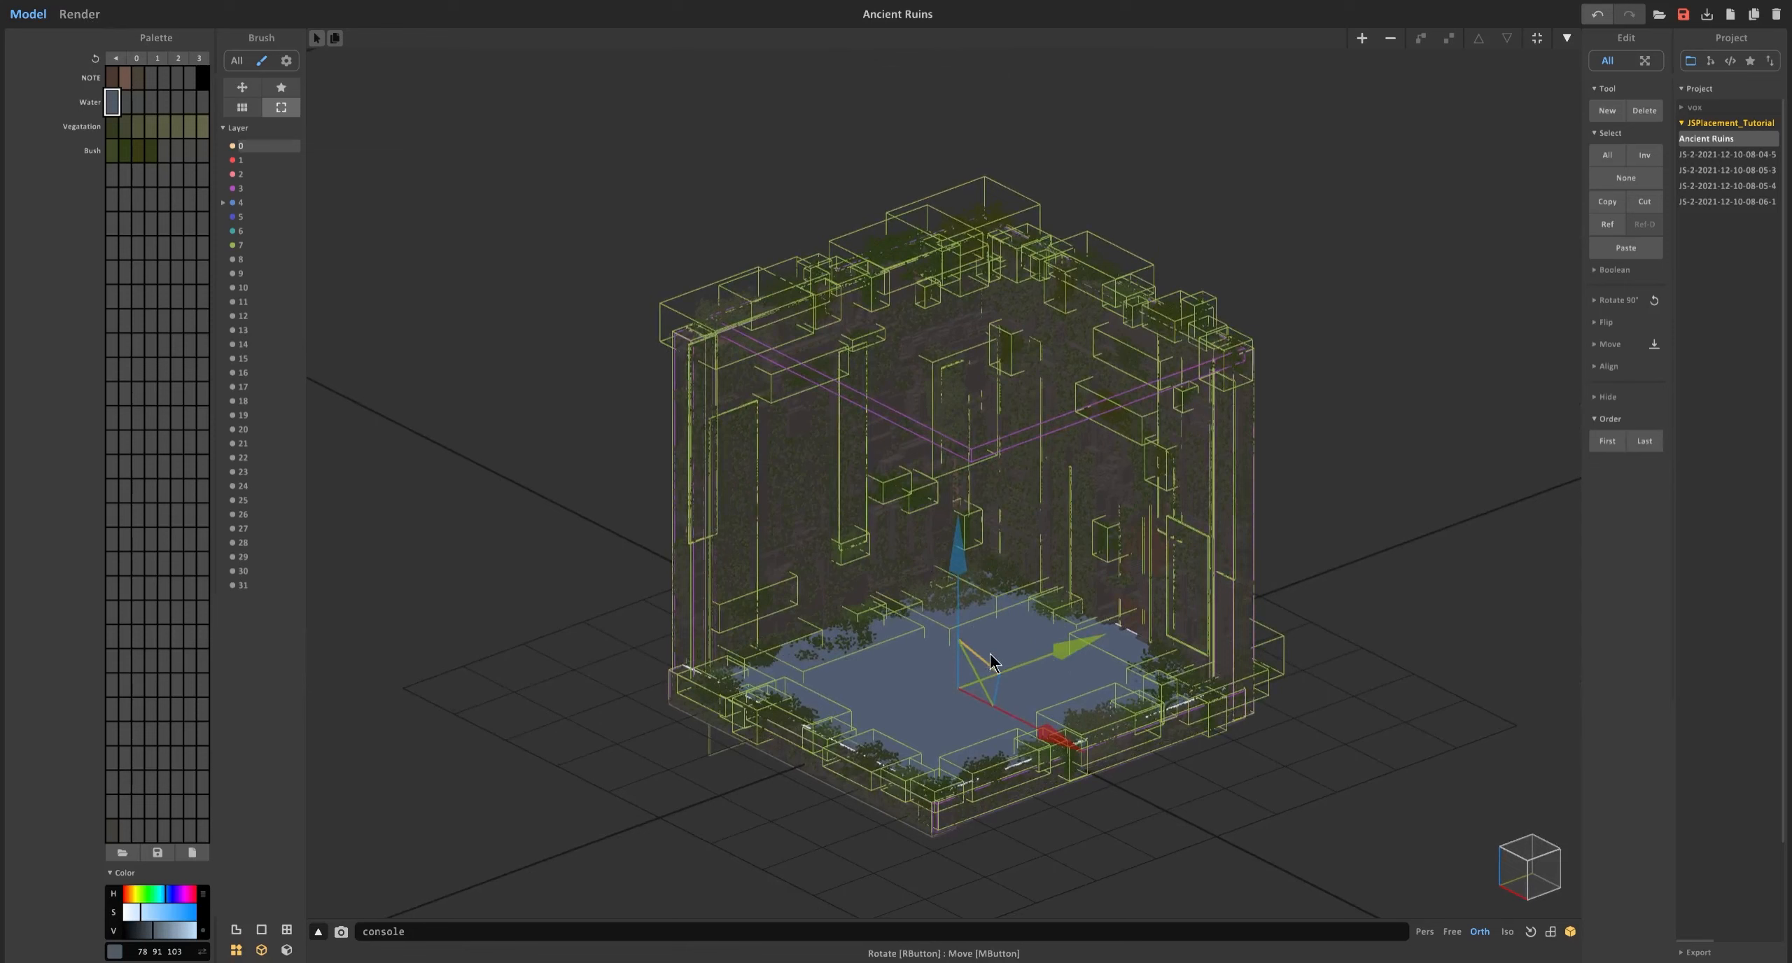
pyautogui.click(1652, 444)
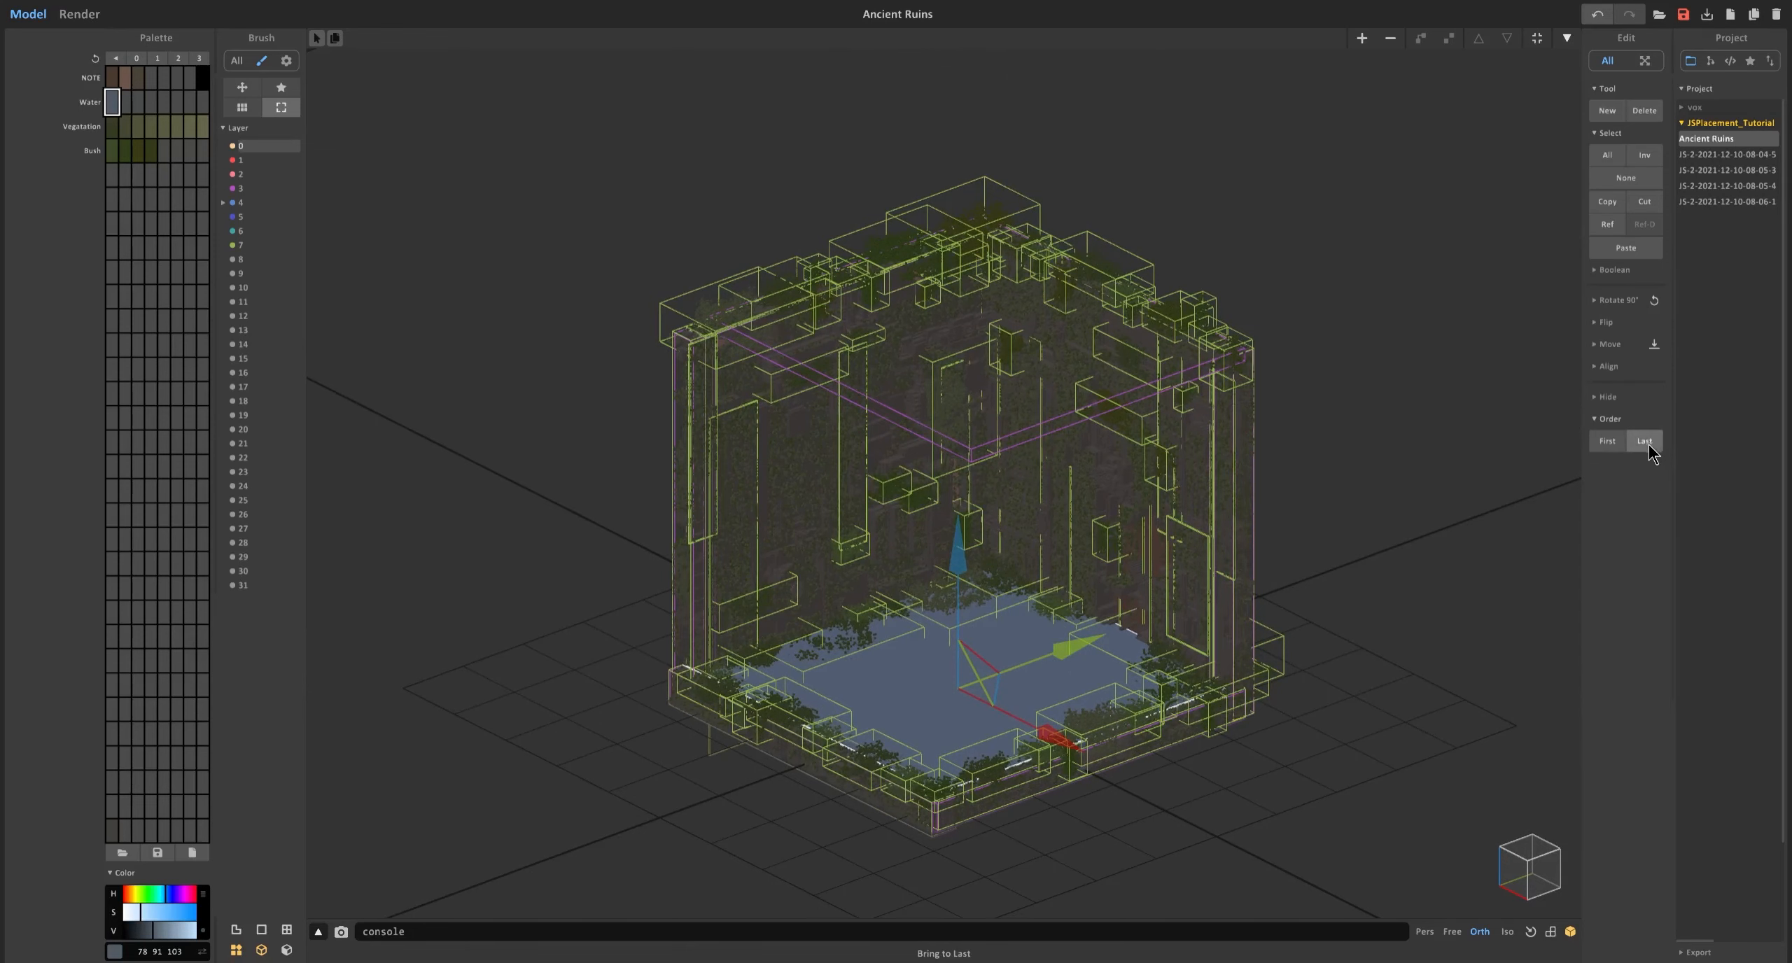
pyautogui.moveTo(1163, 731); pyautogui.dragTo(843, 553, button='right')
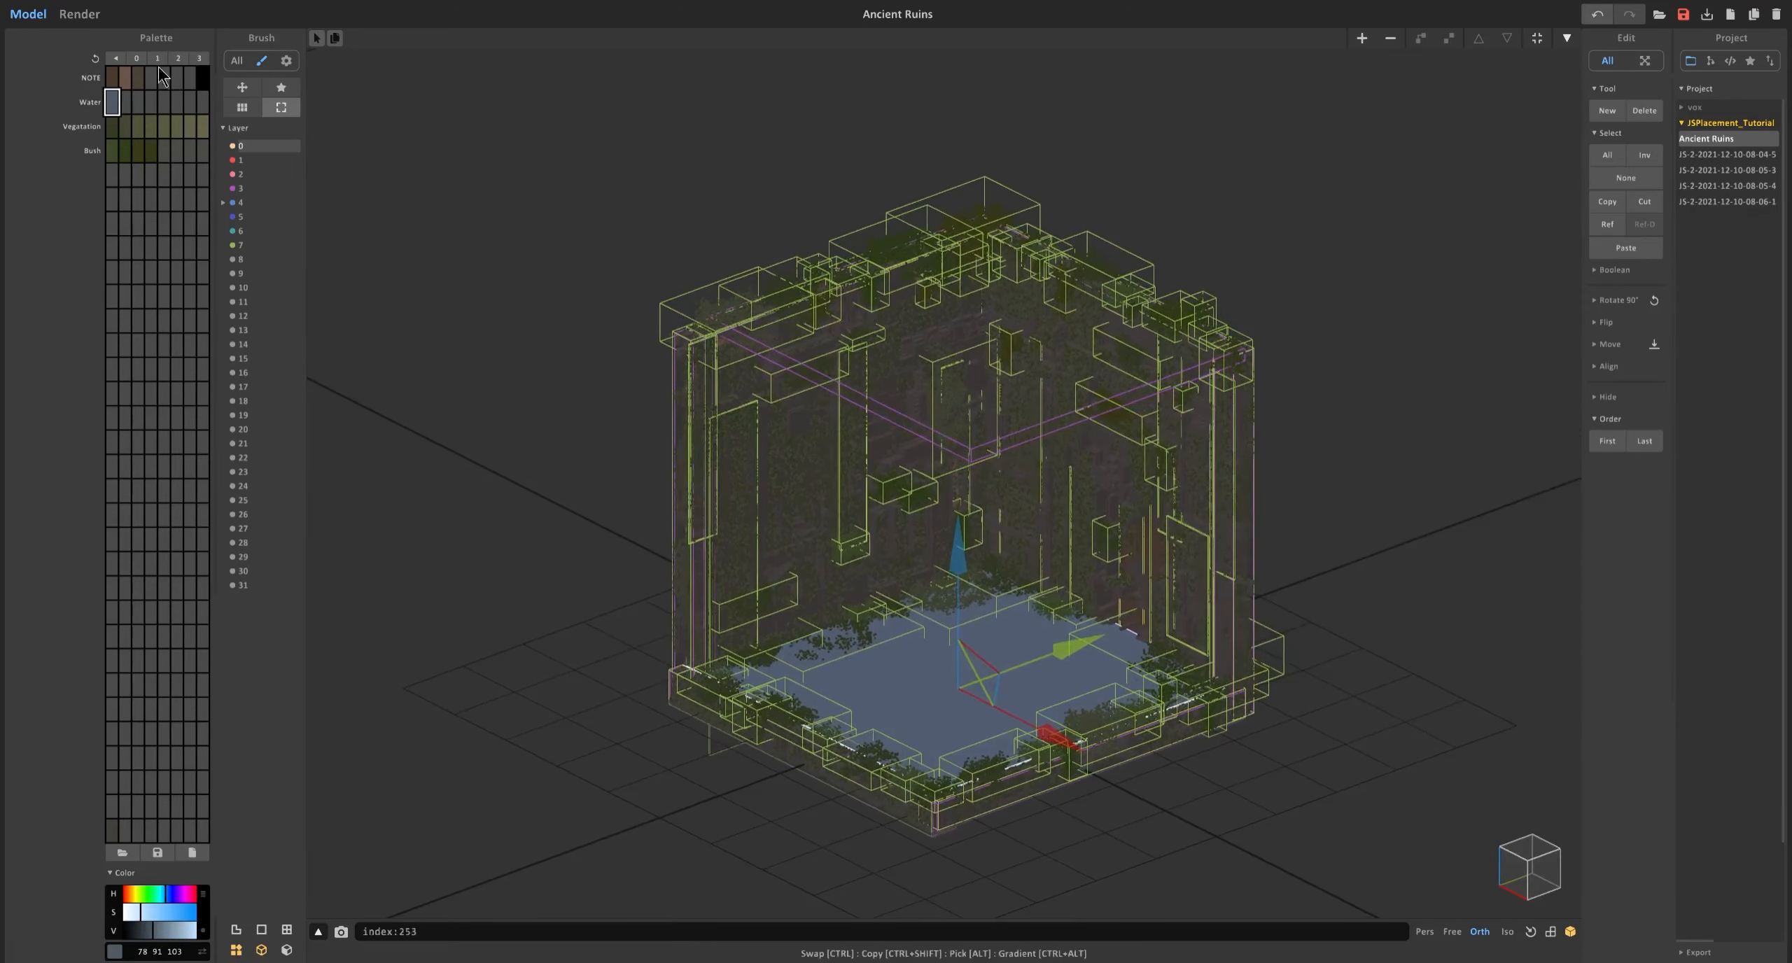
# Render the scene and change the water colour's material to Glass.
pyautogui.click(79, 17)
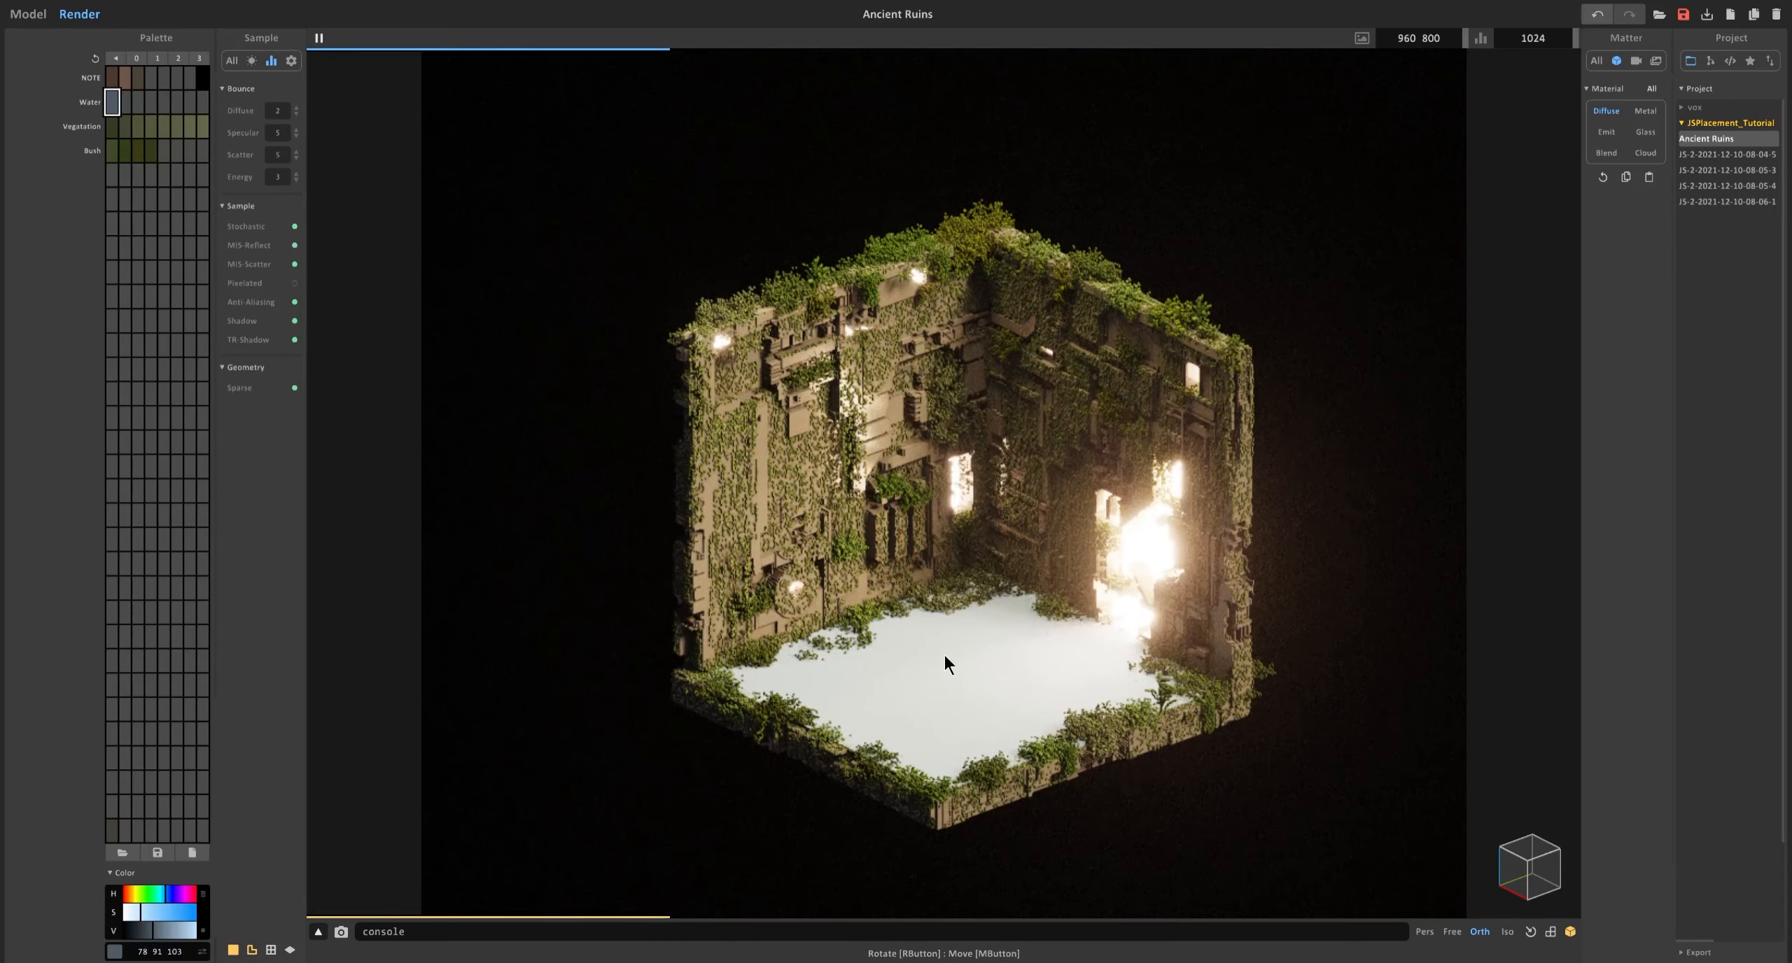
pyautogui.click(1649, 135)
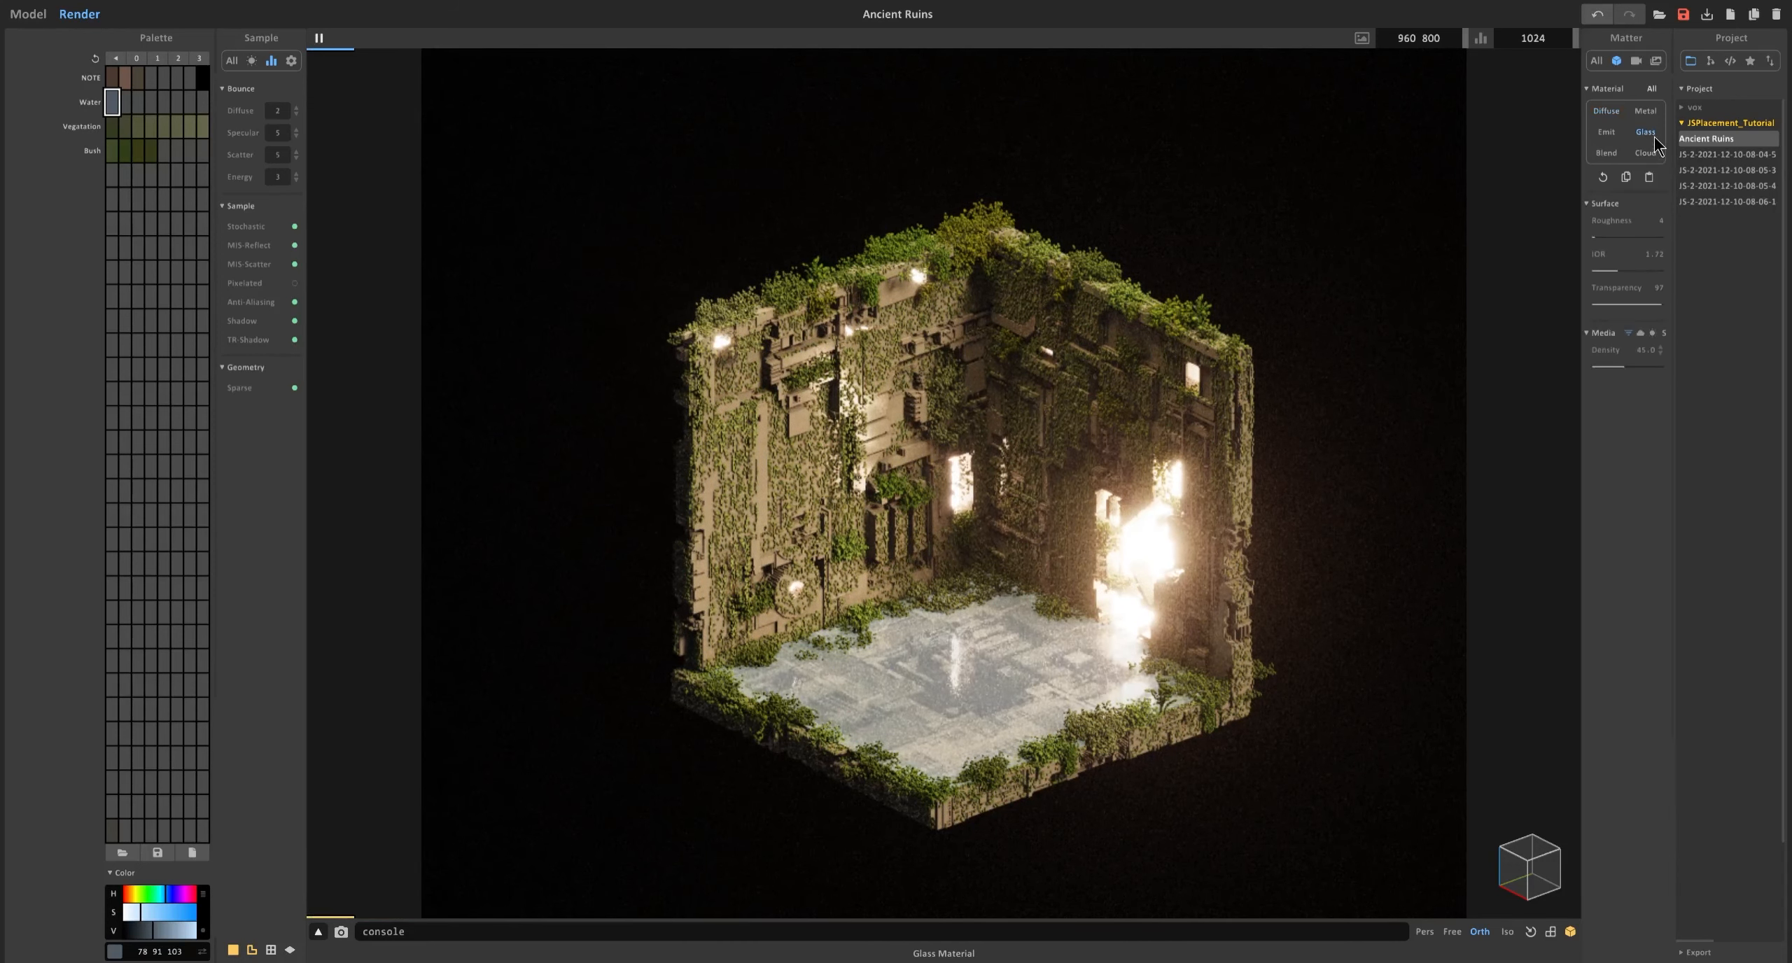
# Switch the water's glass media to the scattering type and set its surface roughness to 10.
pyautogui.click(1638, 333)
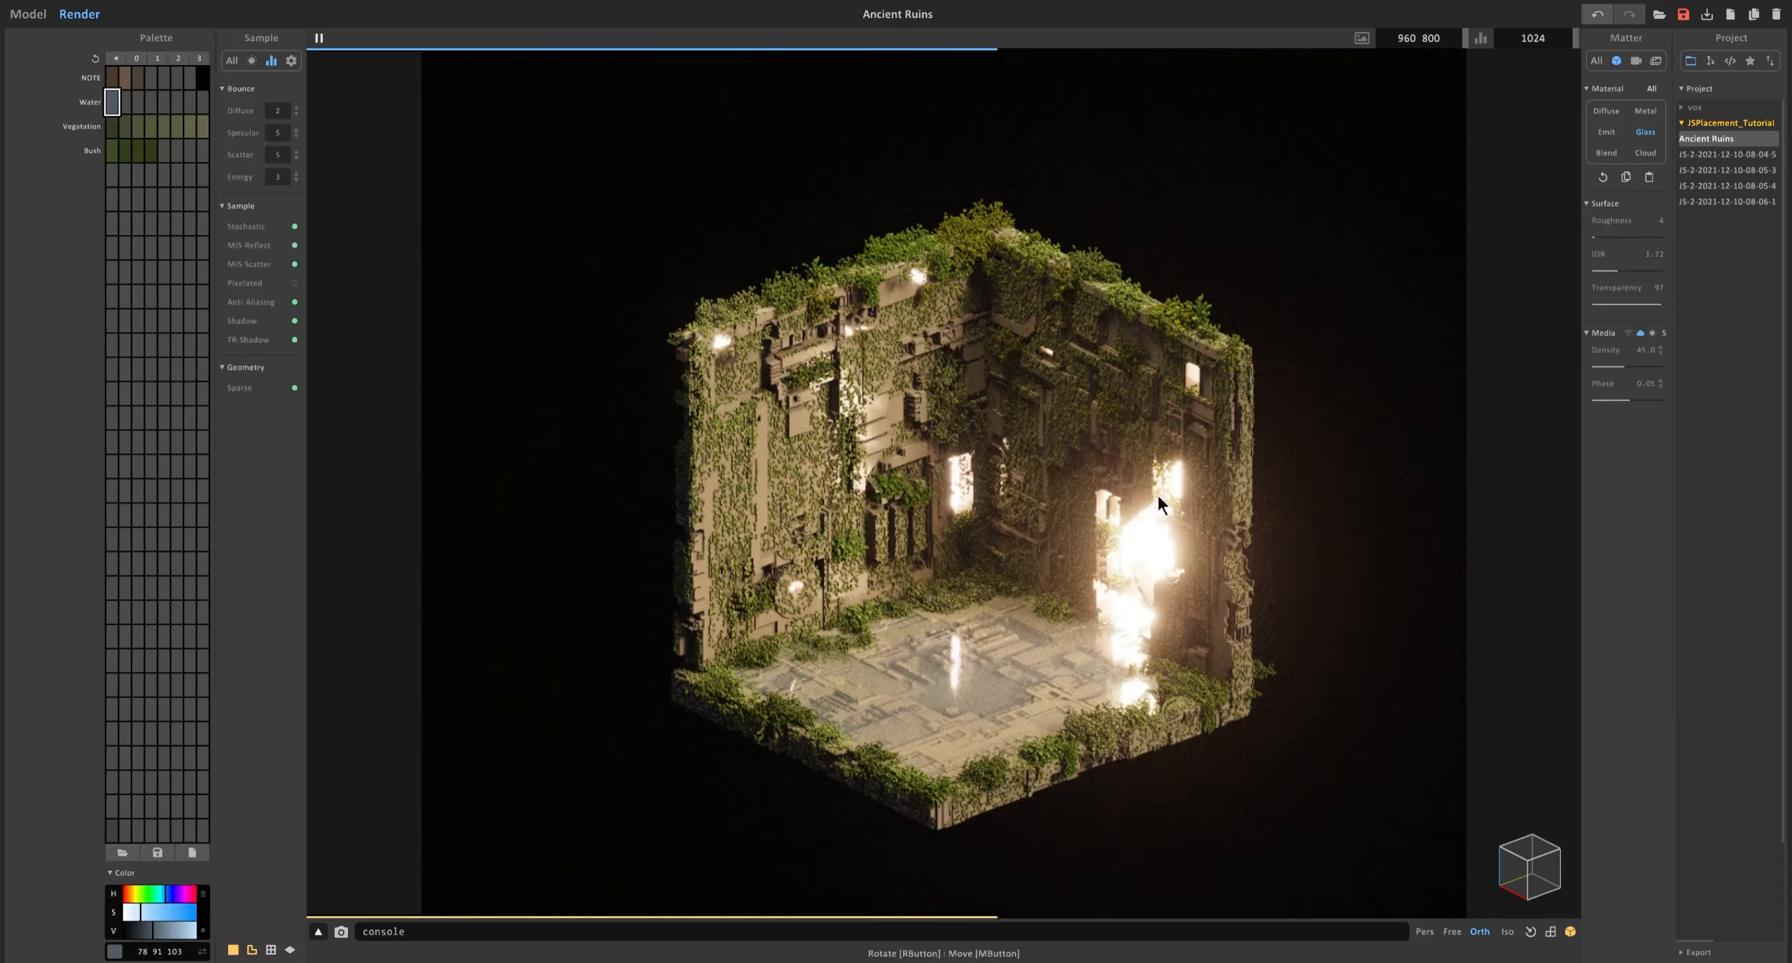
pyautogui.click(1640, 238)
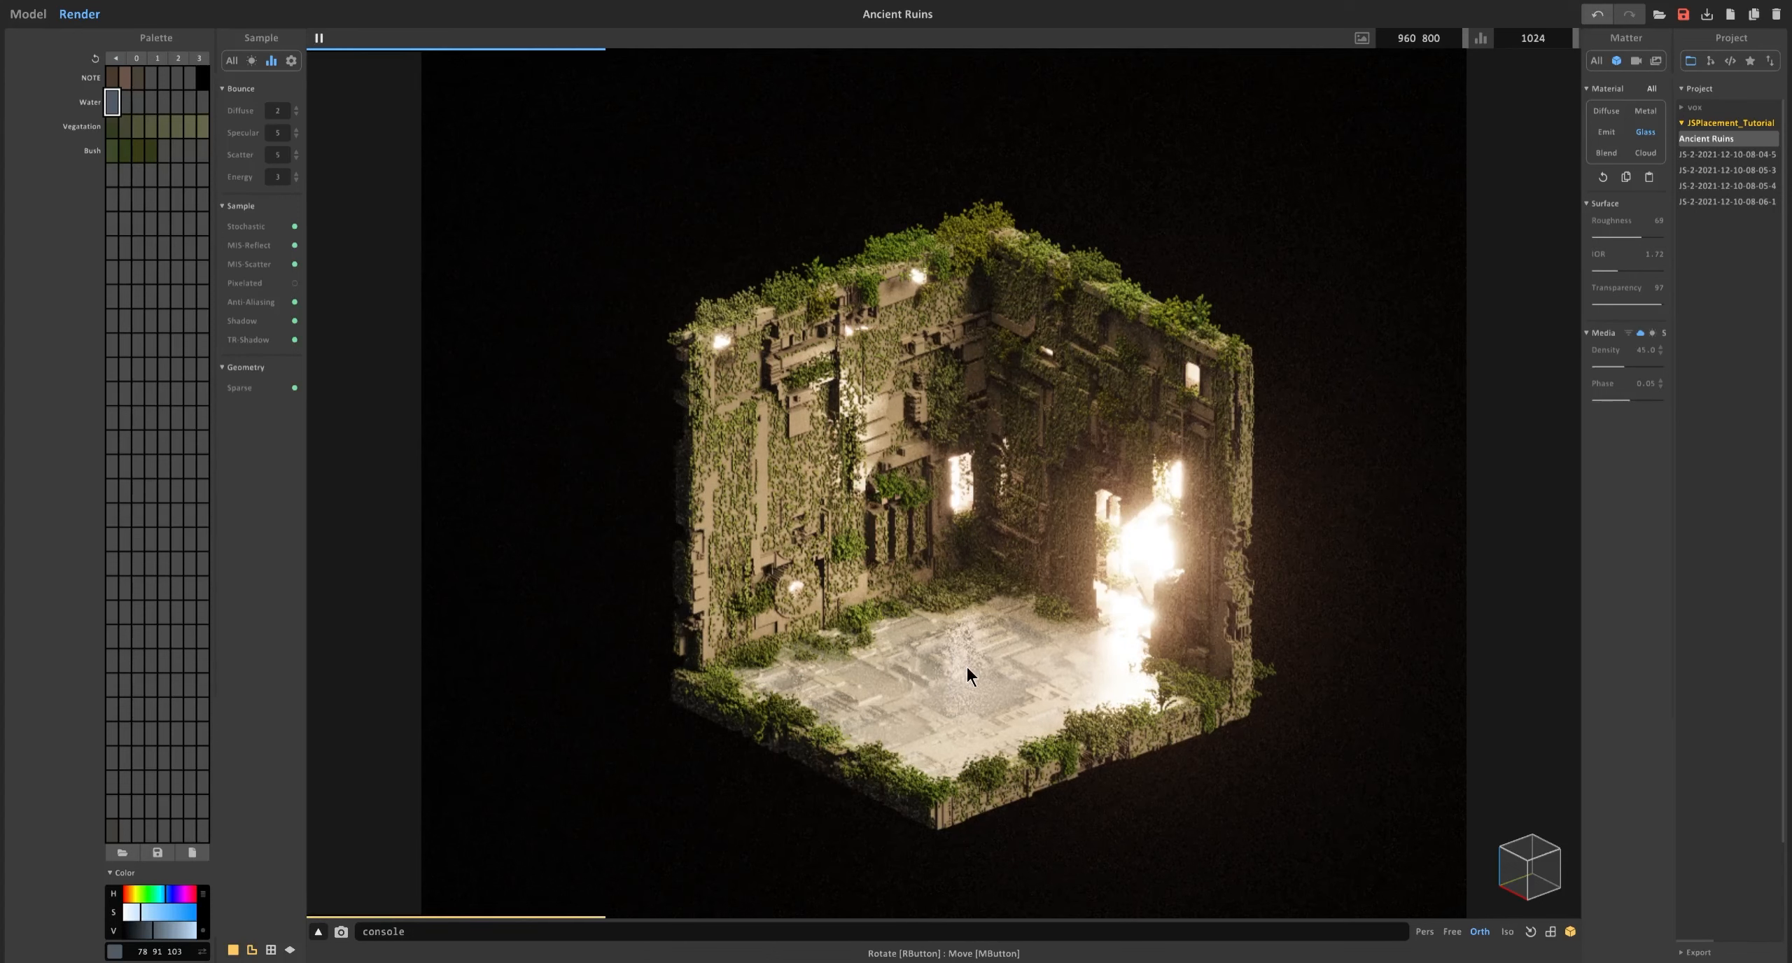
pyautogui.click(1599, 239)
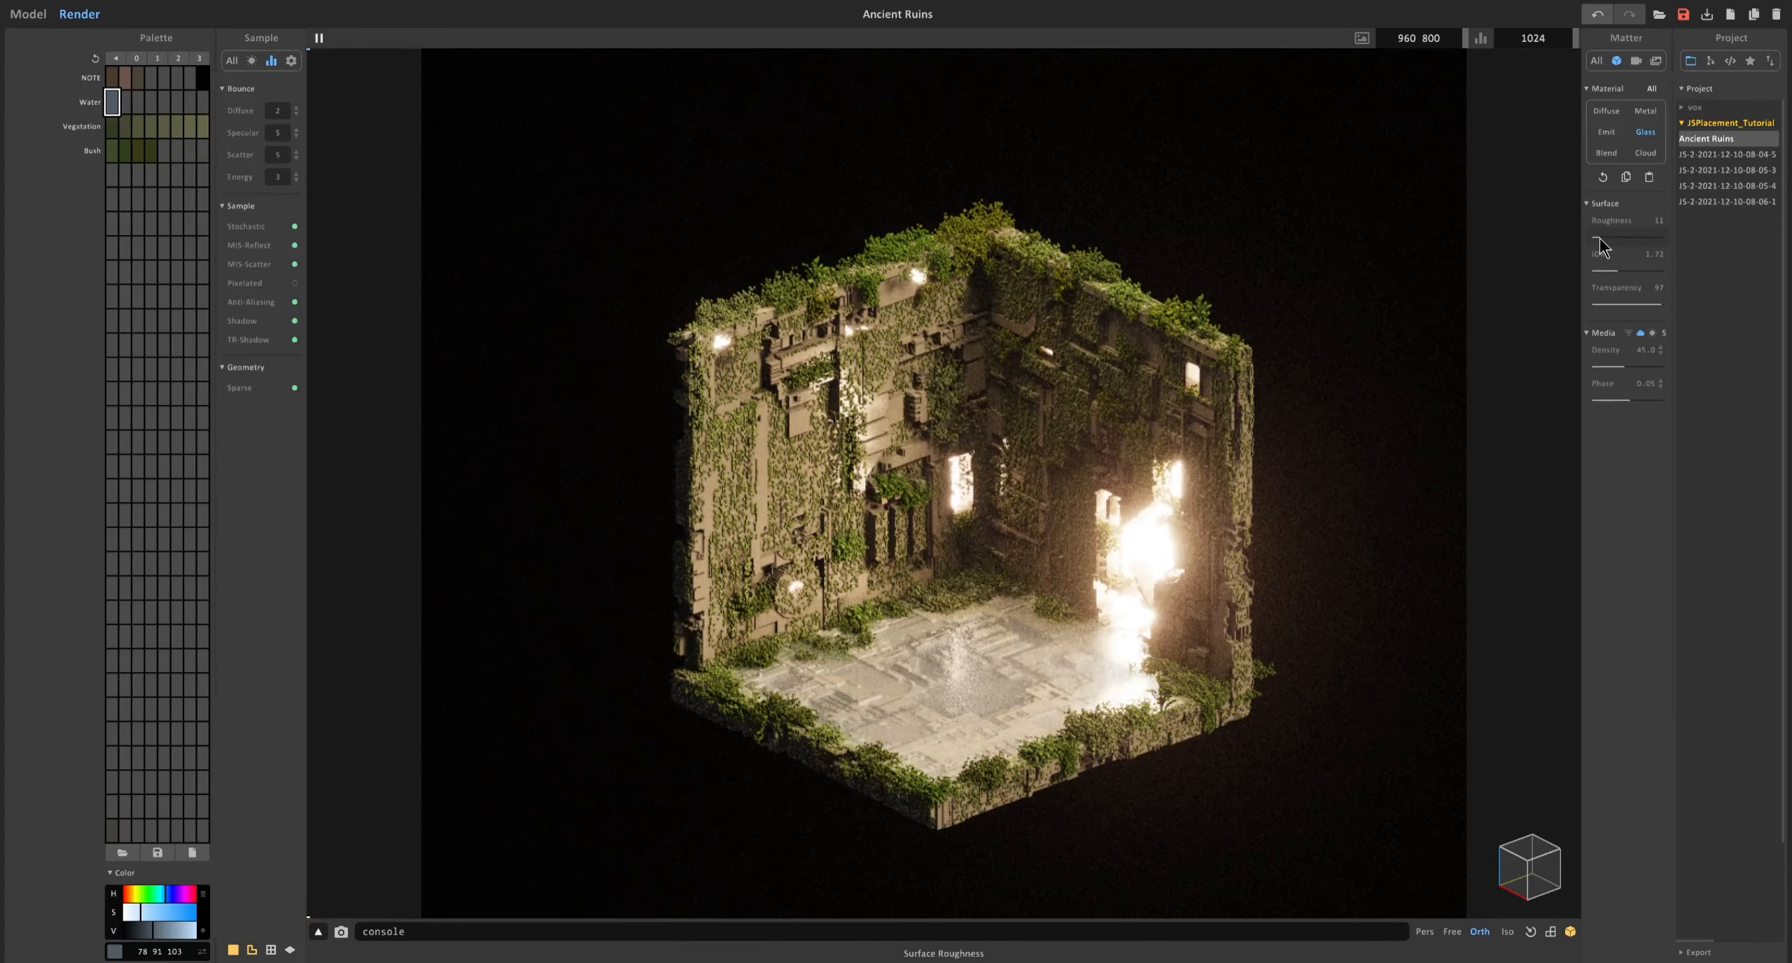
pyautogui.moveTo(1599, 238); pyautogui.dragTo(1599, 237)
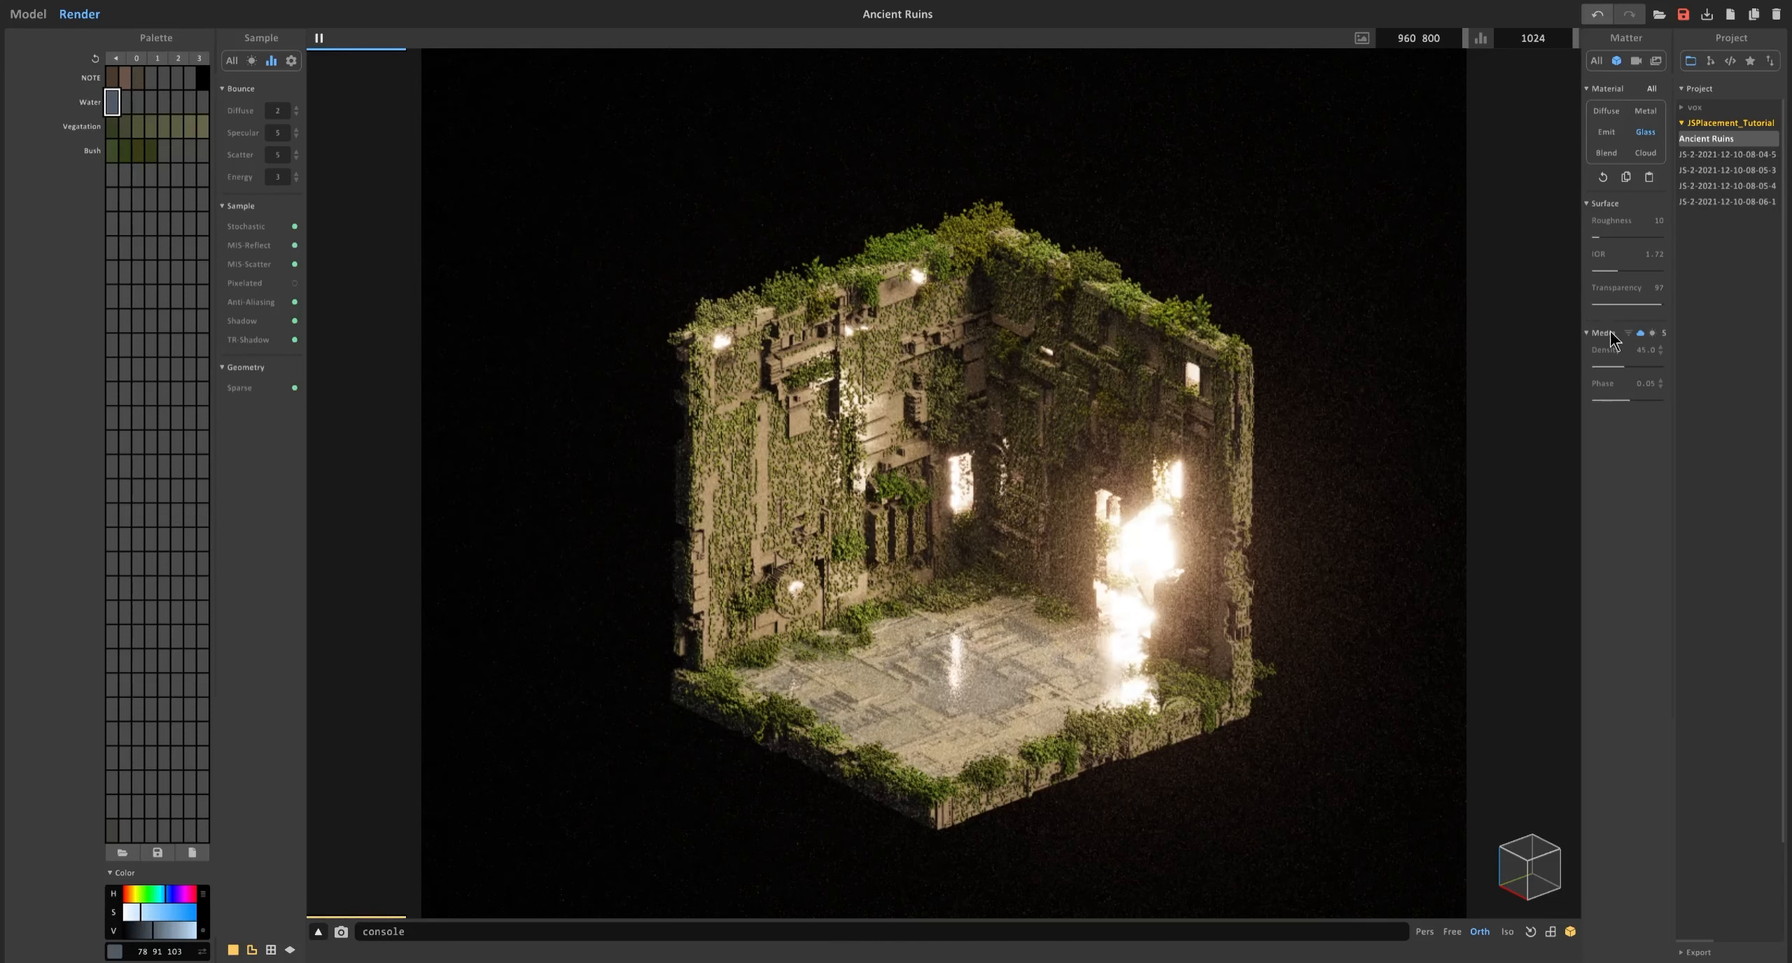
# Adjust the water's scattering media to a density of 70 and a phase of -0.04.
pyautogui.click(1653, 368)
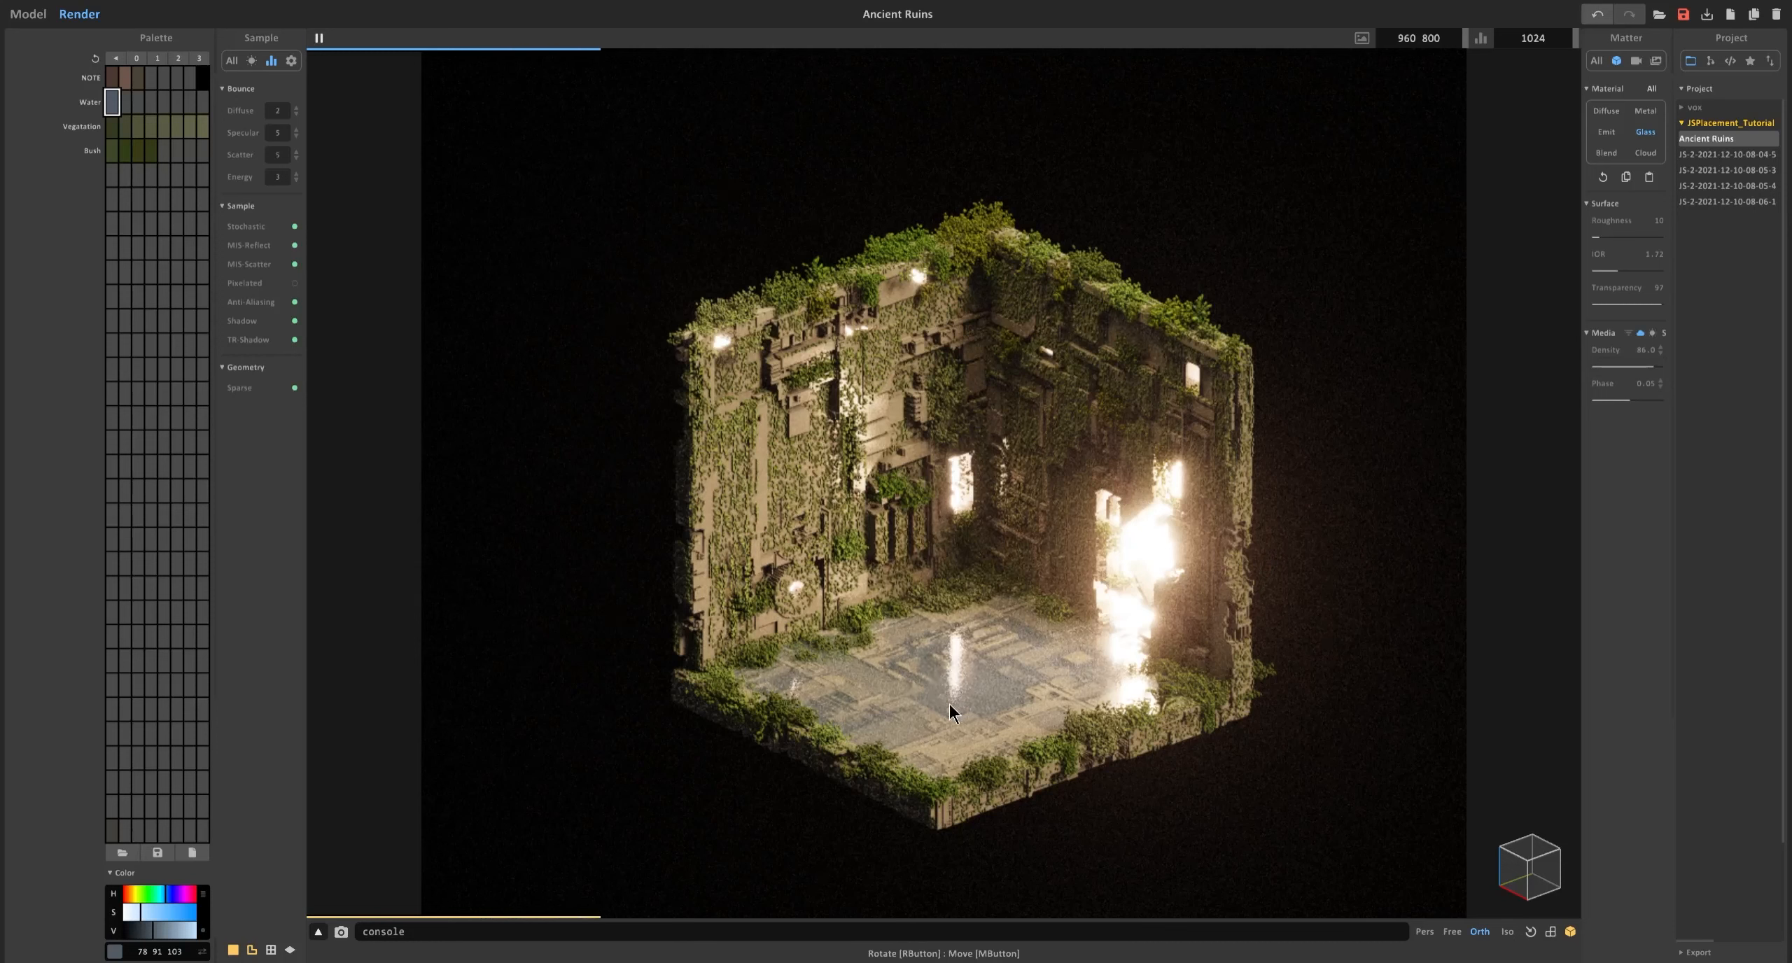
pyautogui.click(1599, 366)
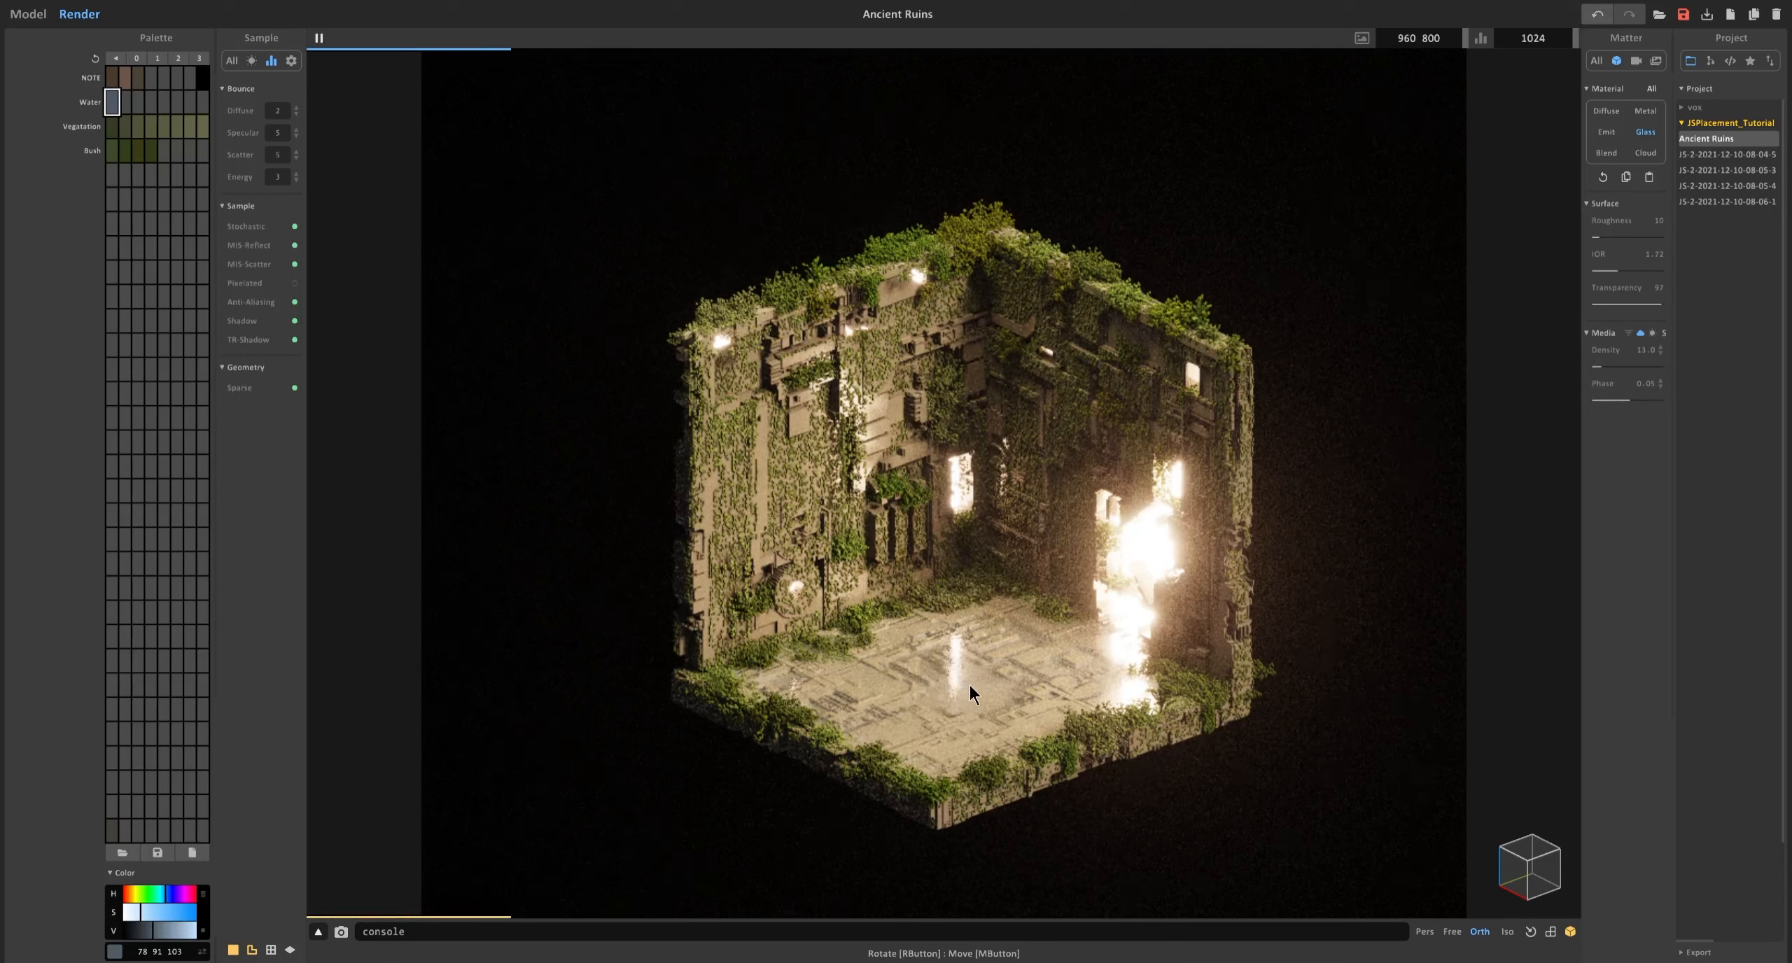
pyautogui.click(1642, 367)
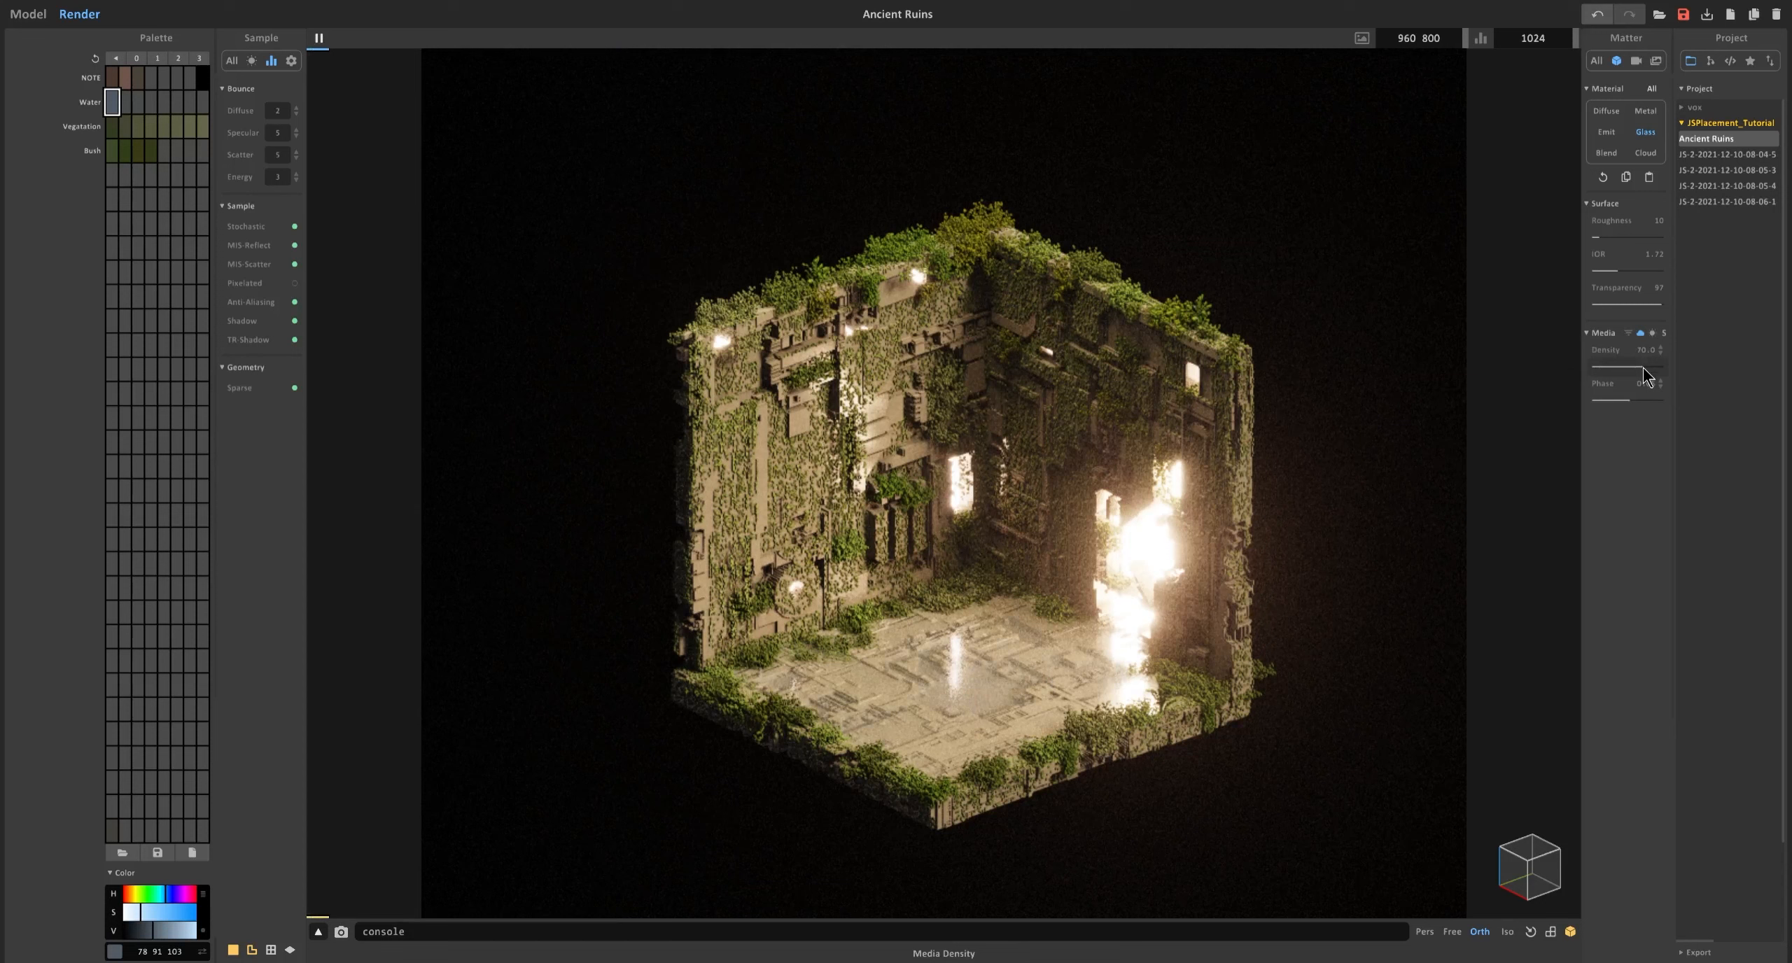
pyautogui.click(1610, 405)
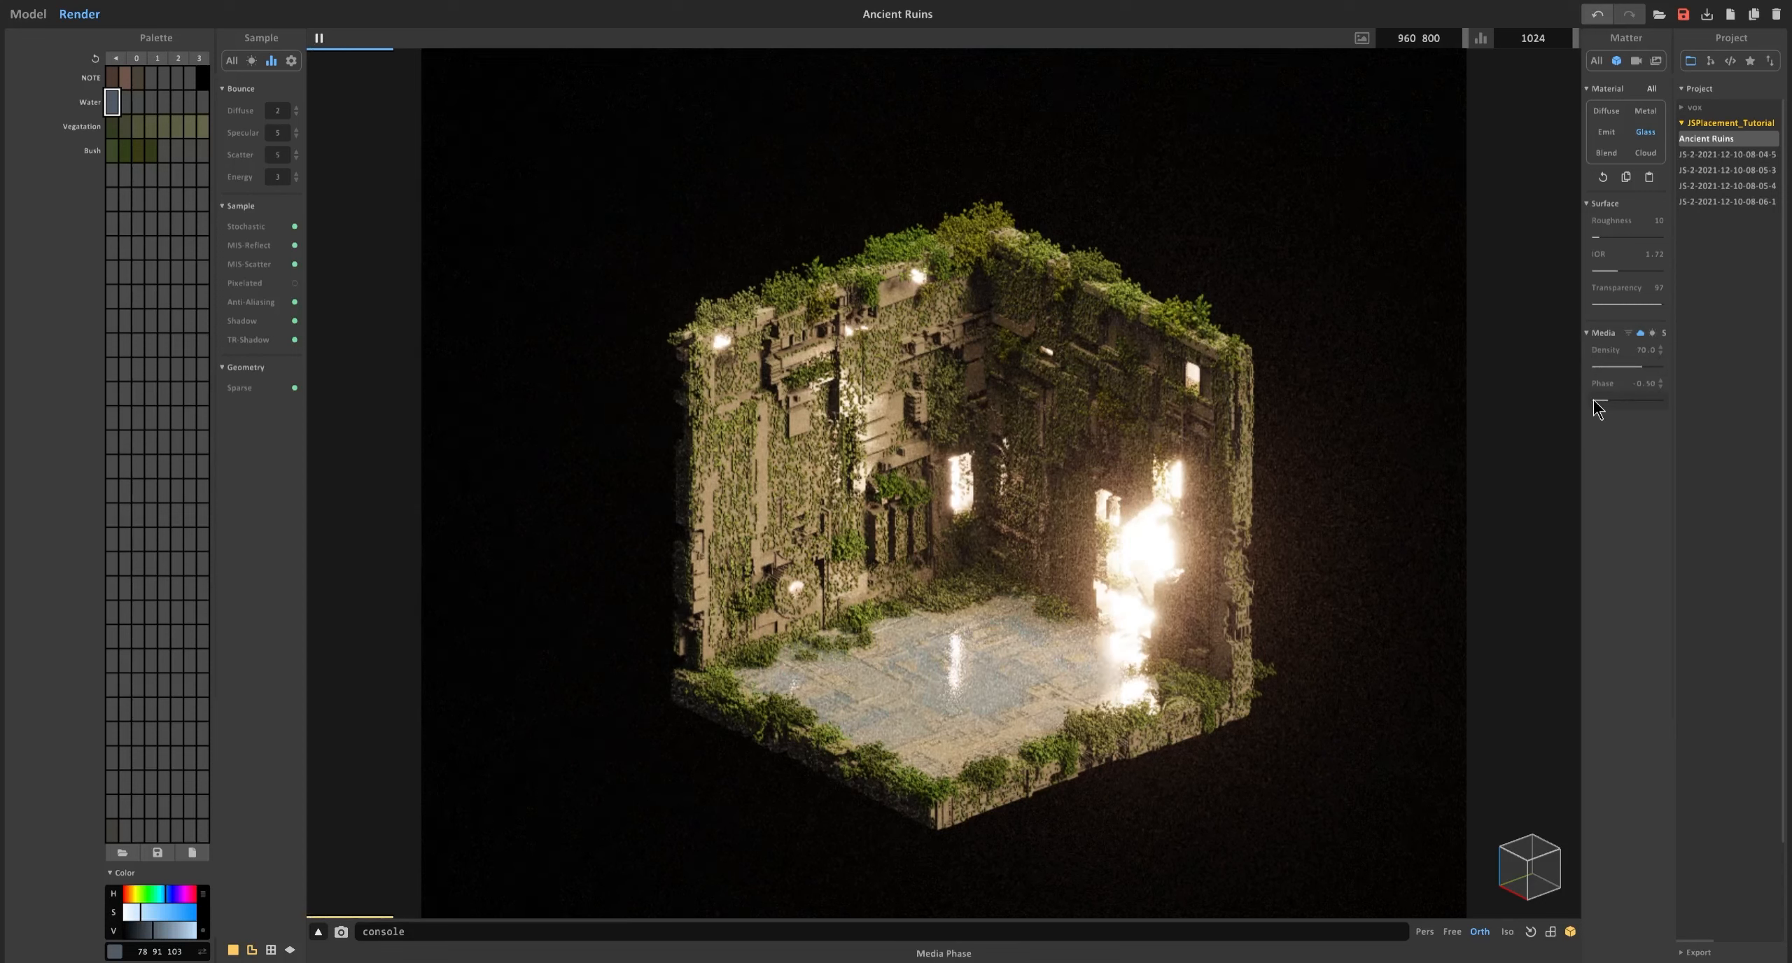
pyautogui.click(1648, 400)
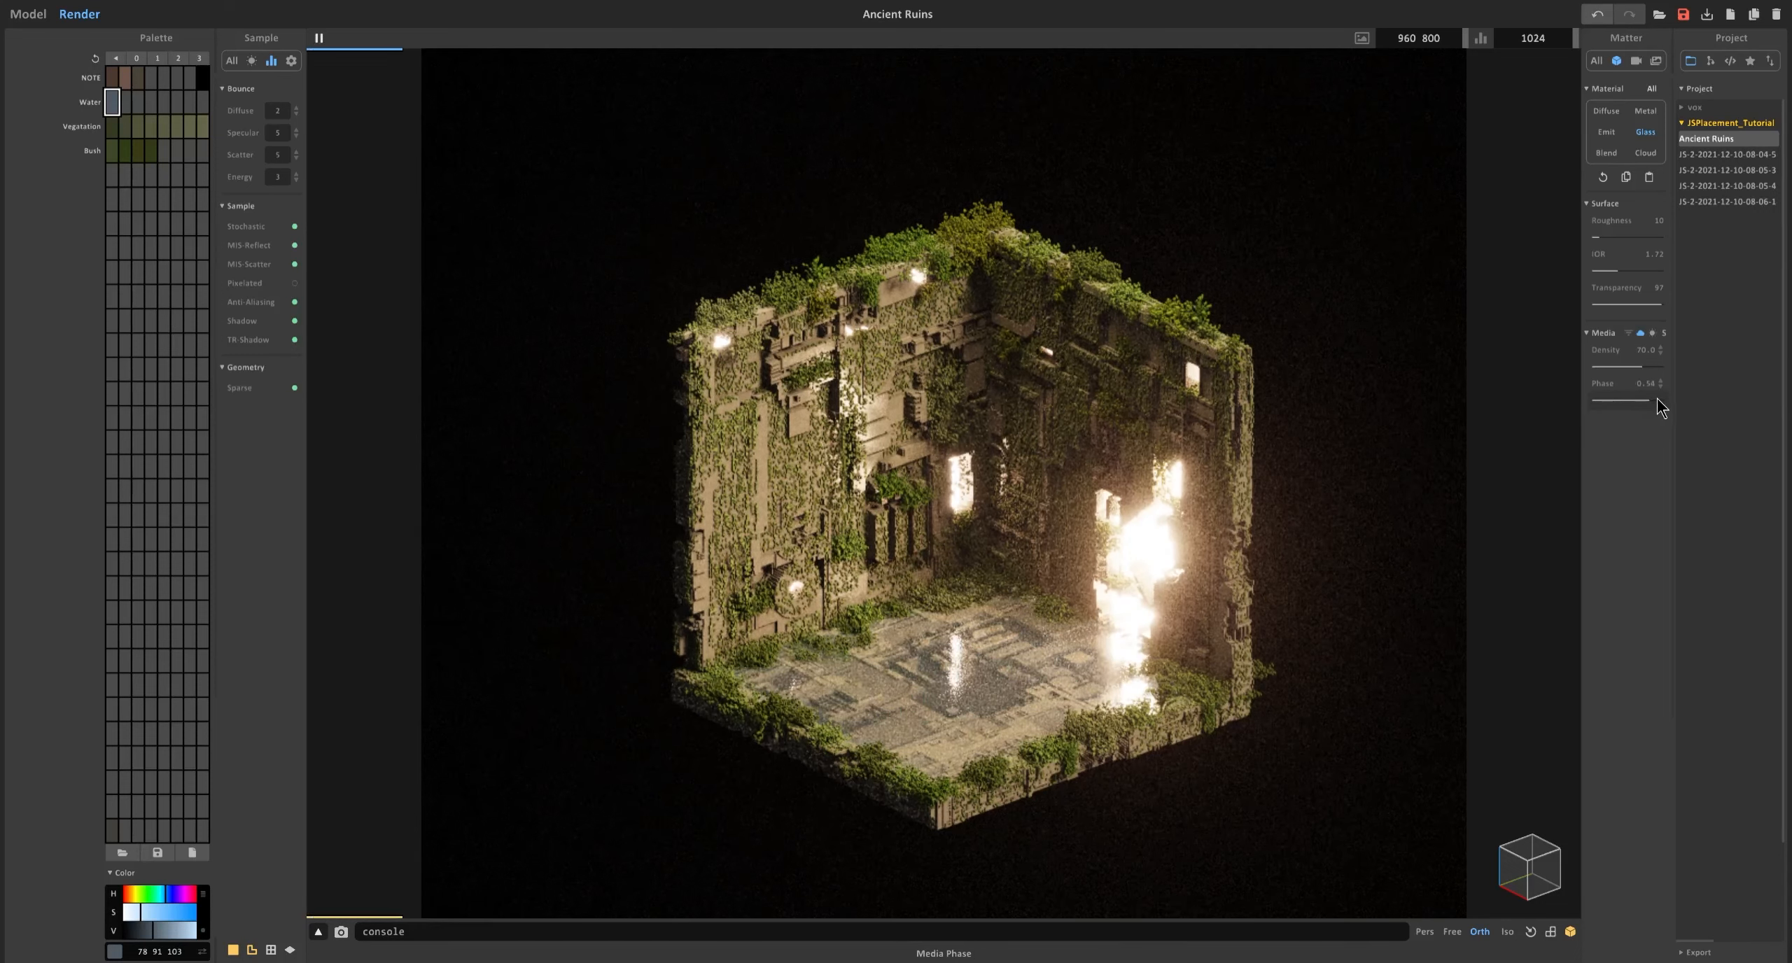
pyautogui.click(1662, 400)
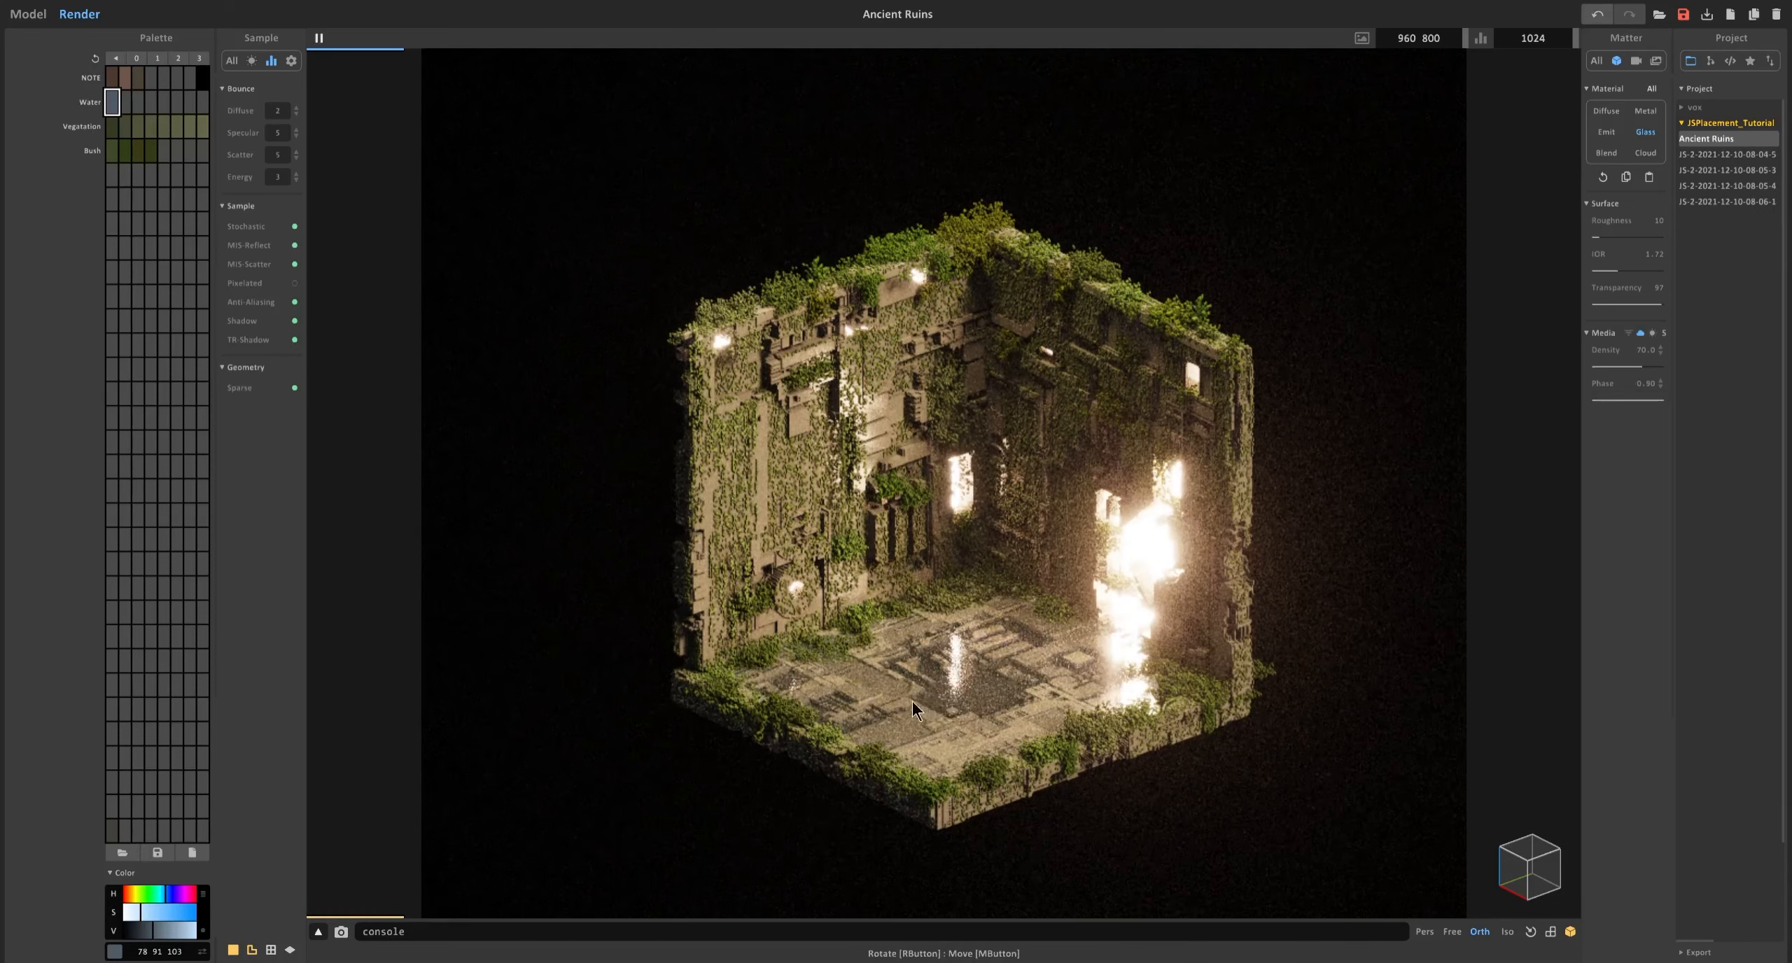
pyautogui.click(1628, 400)
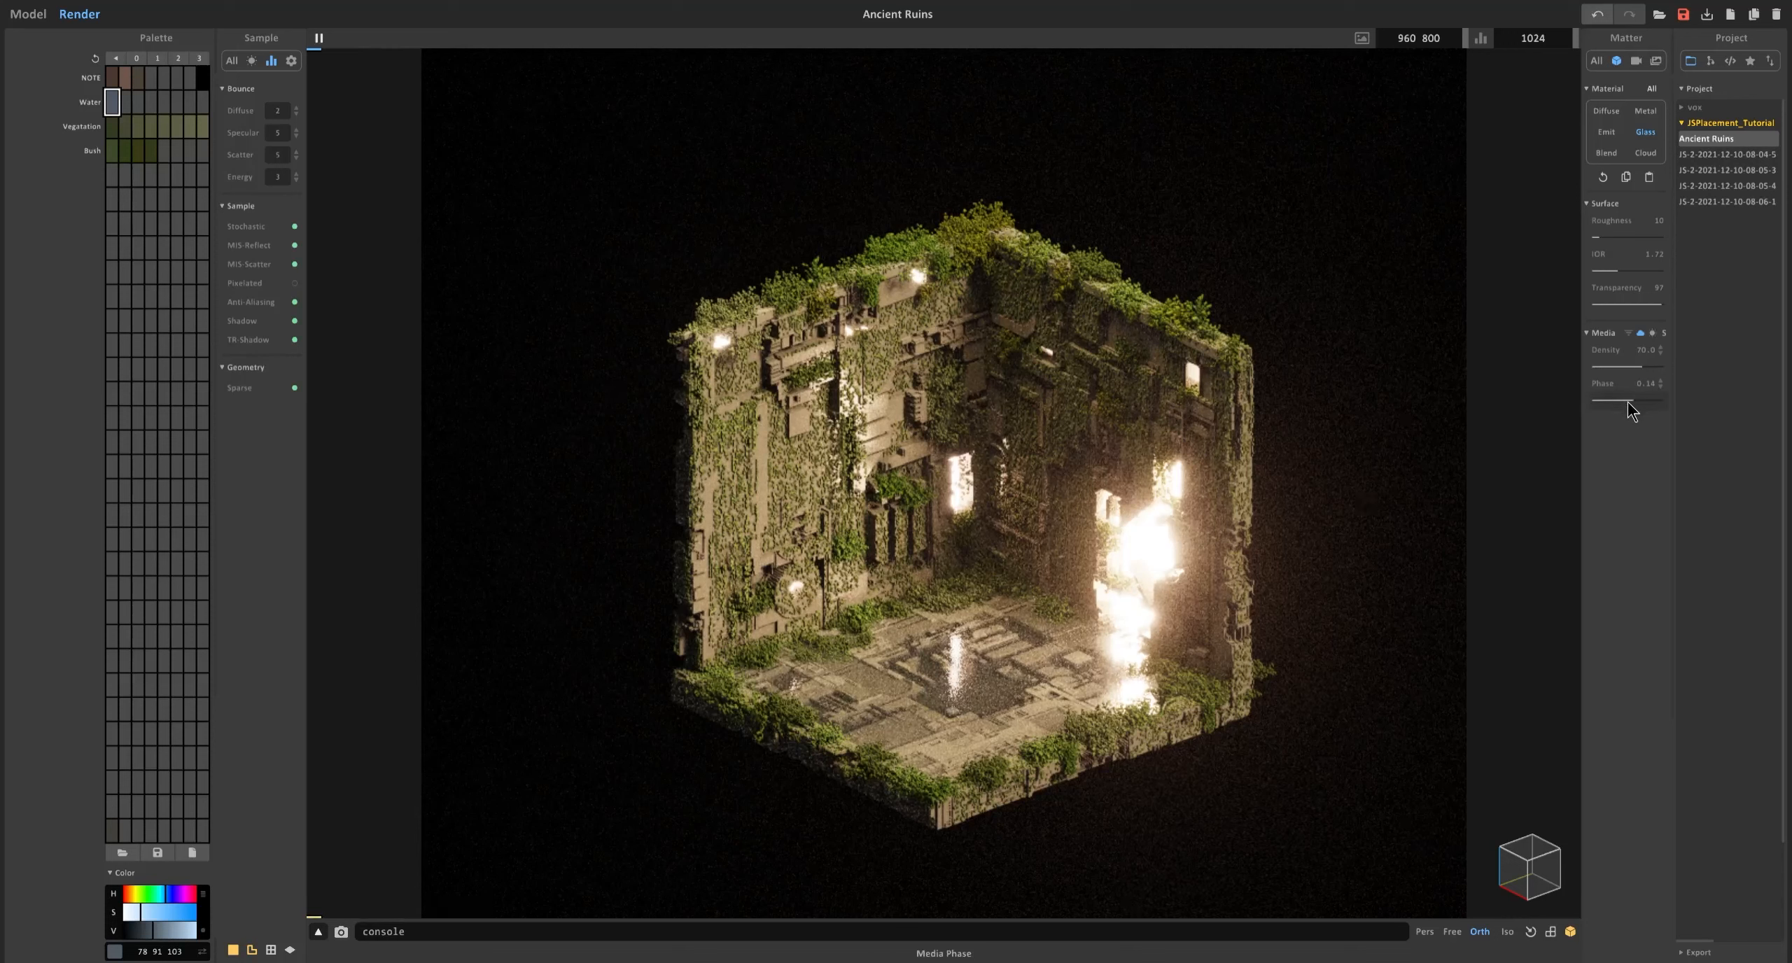
pyautogui.click(1625, 400)
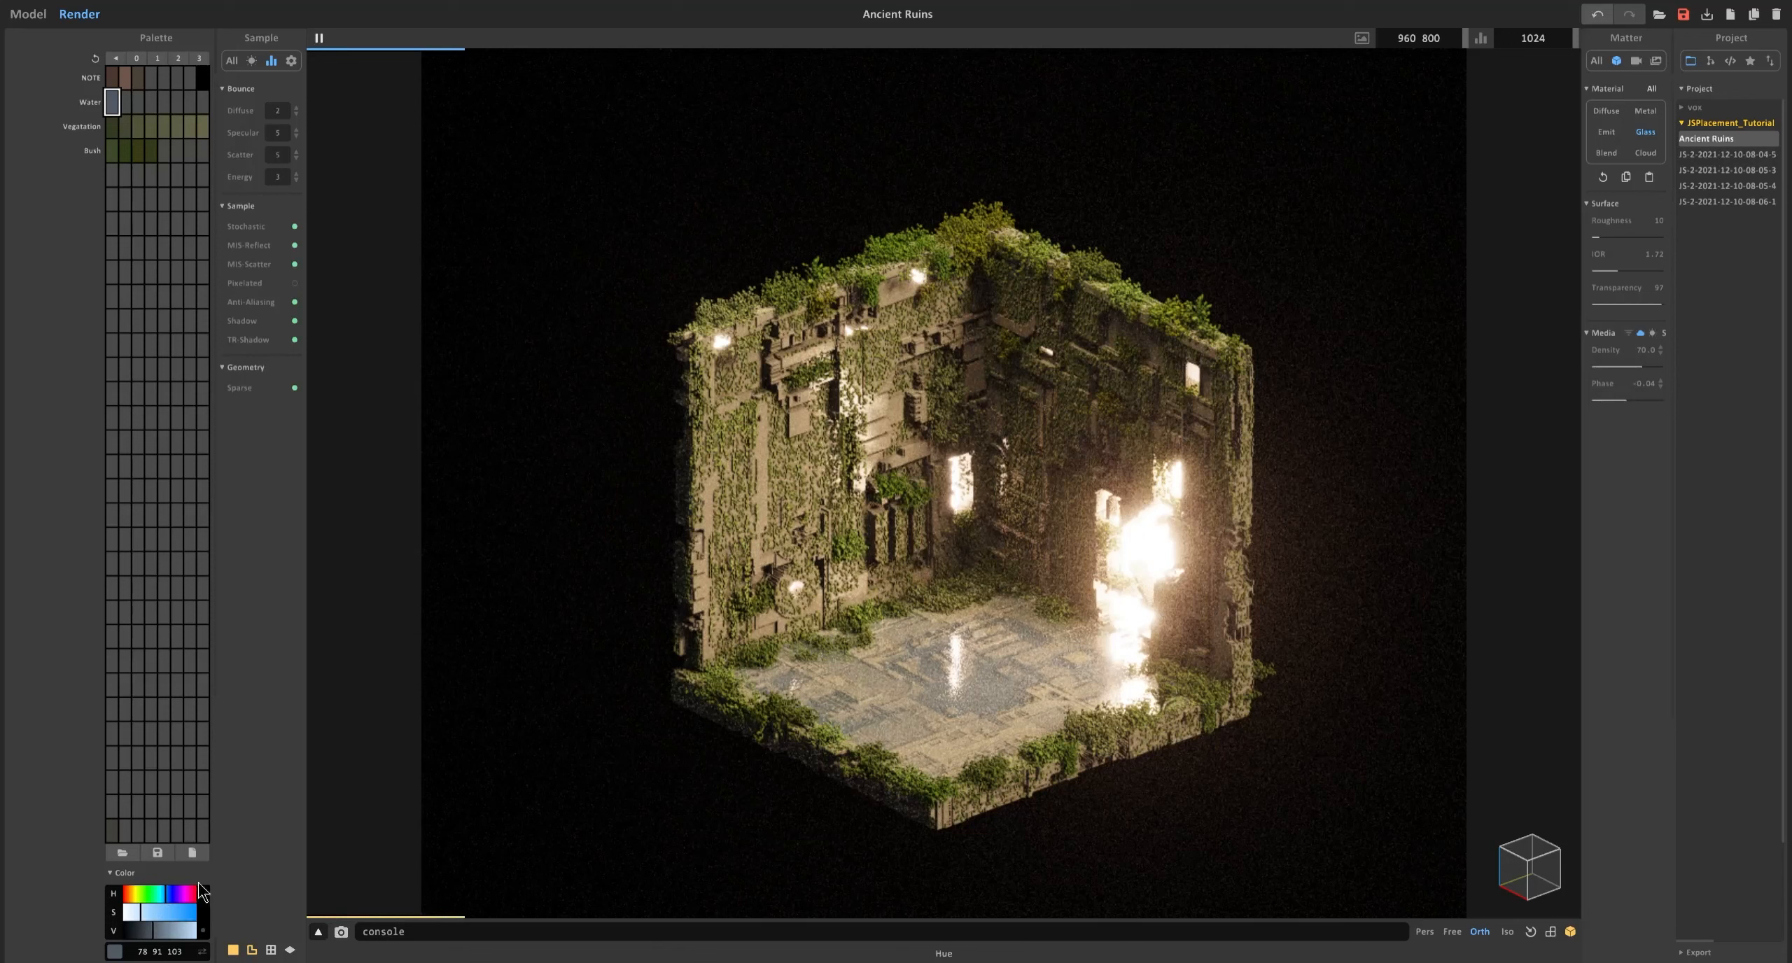
# Recolour the water to a more saturated blue of 63 98 127 and set its media density to 74.
pyautogui.click(168, 894)
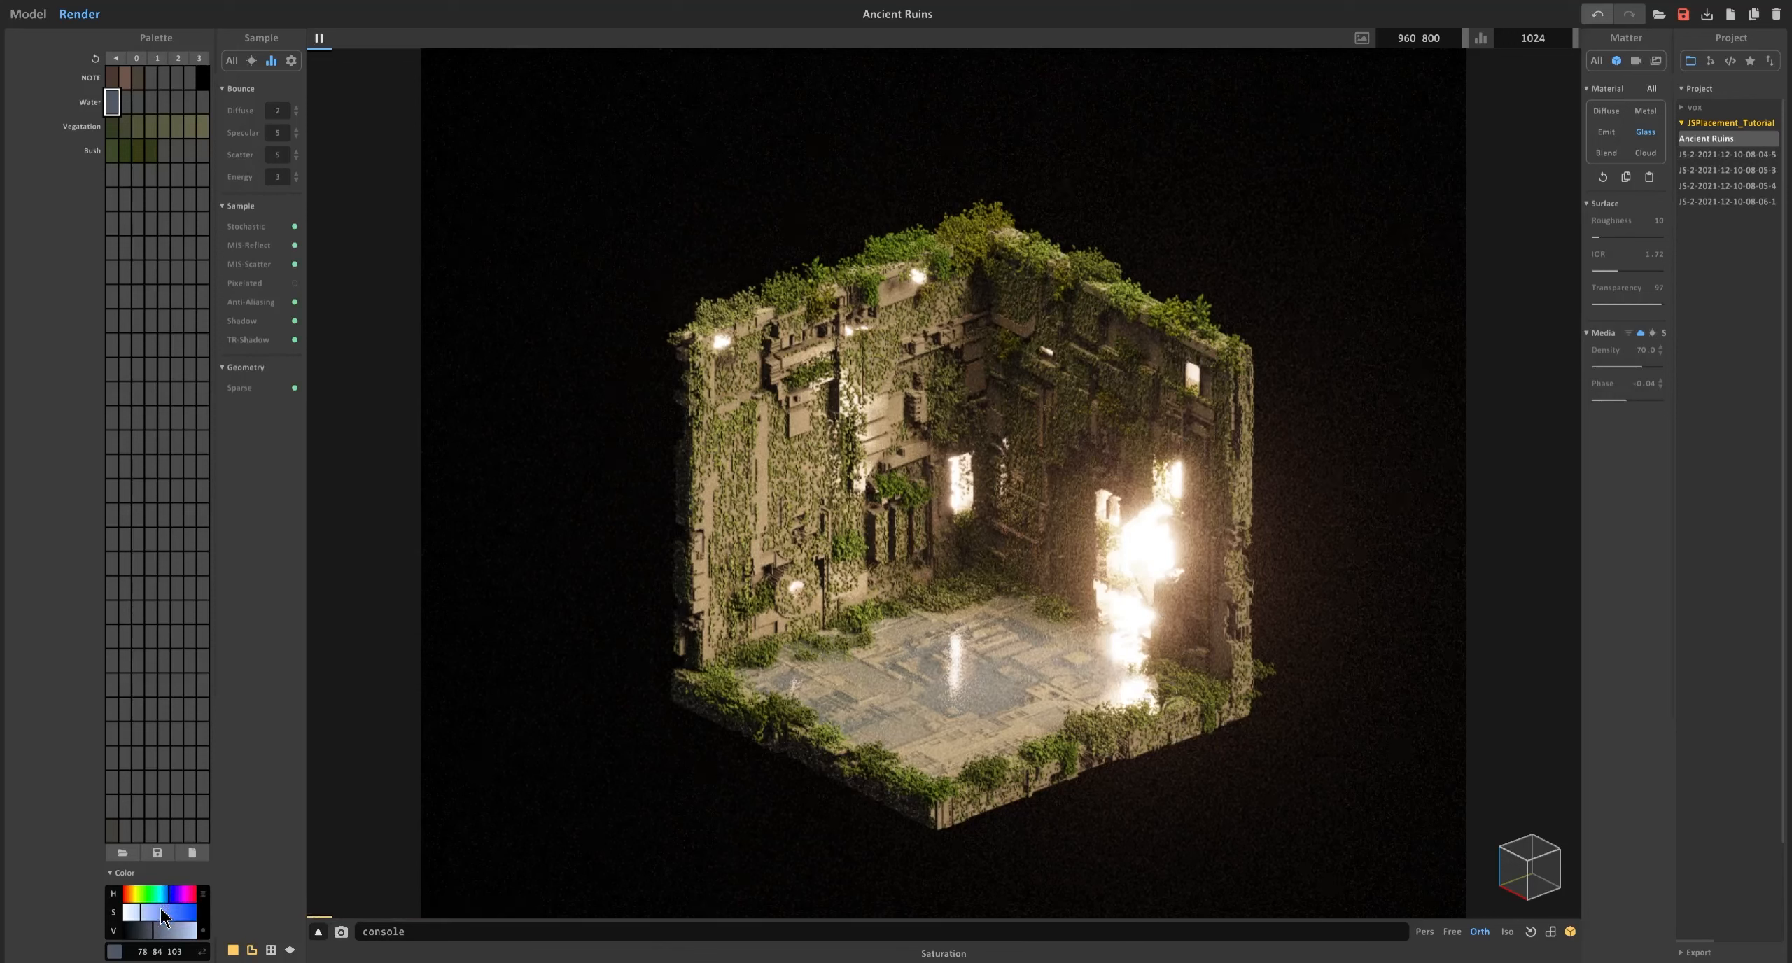
pyautogui.click(167, 895)
pyautogui.moveTo(146, 912); pyautogui.dragTo(168, 914)
pyautogui.click(165, 899)
pyautogui.click(1633, 366)
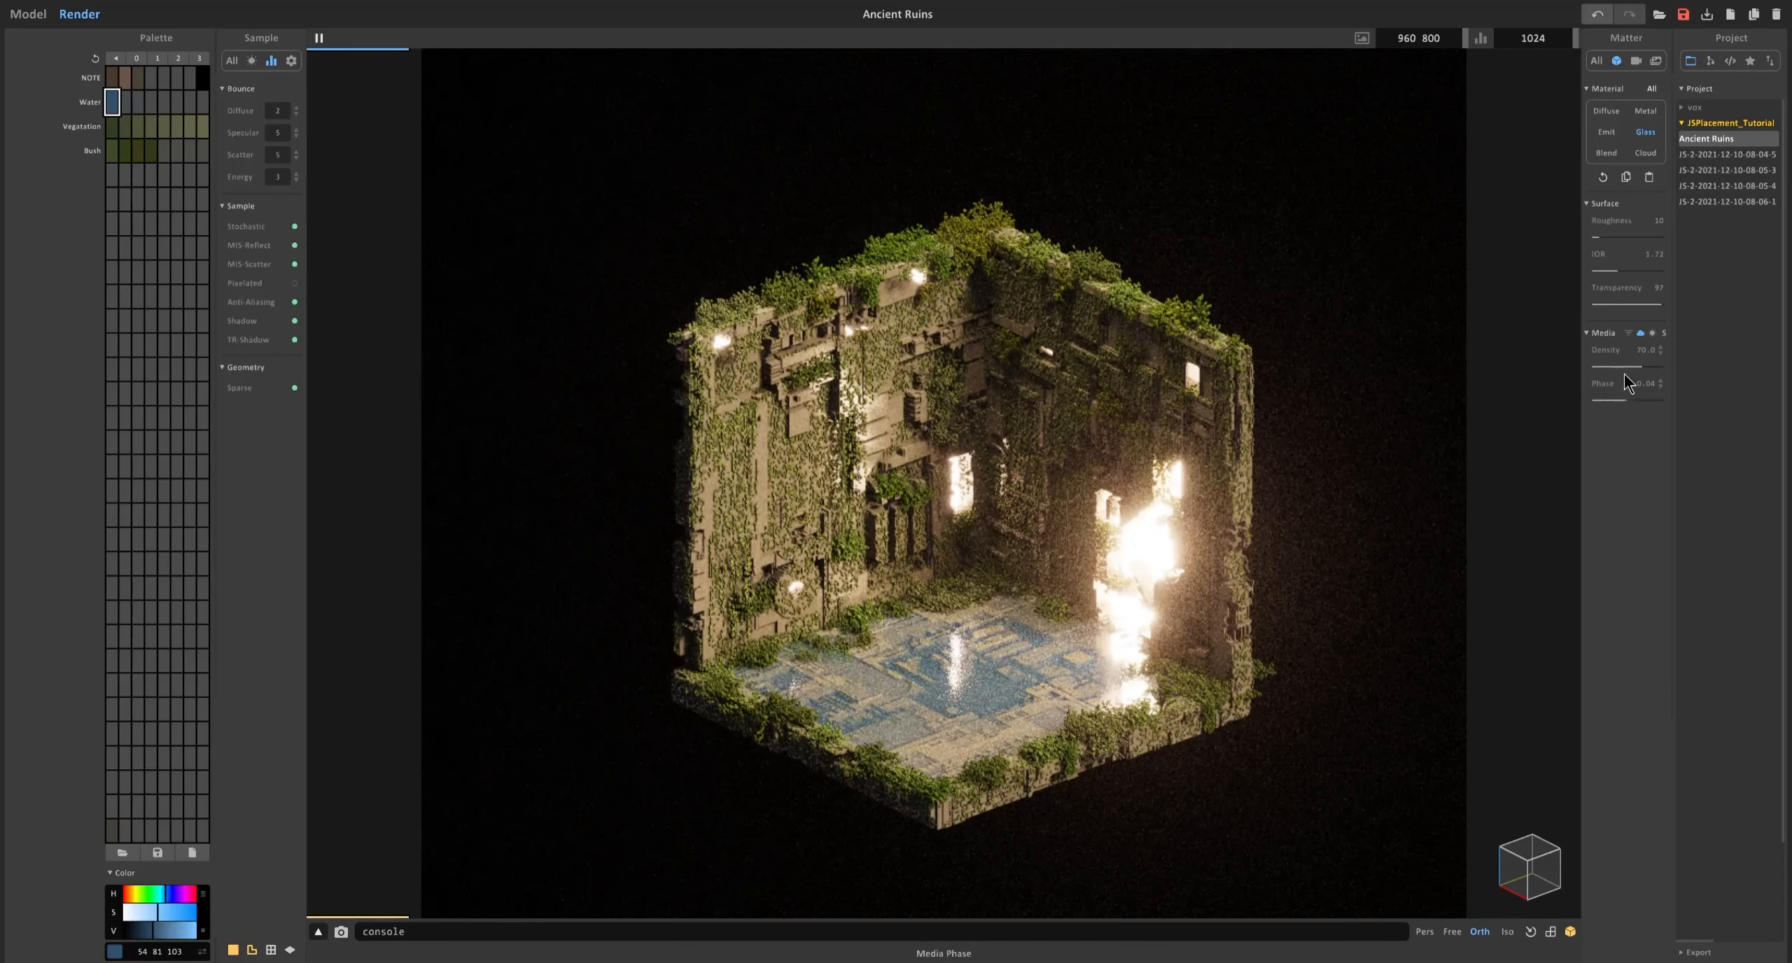
pyautogui.click(168, 931)
pyautogui.click(152, 913)
pyautogui.click(1645, 367)
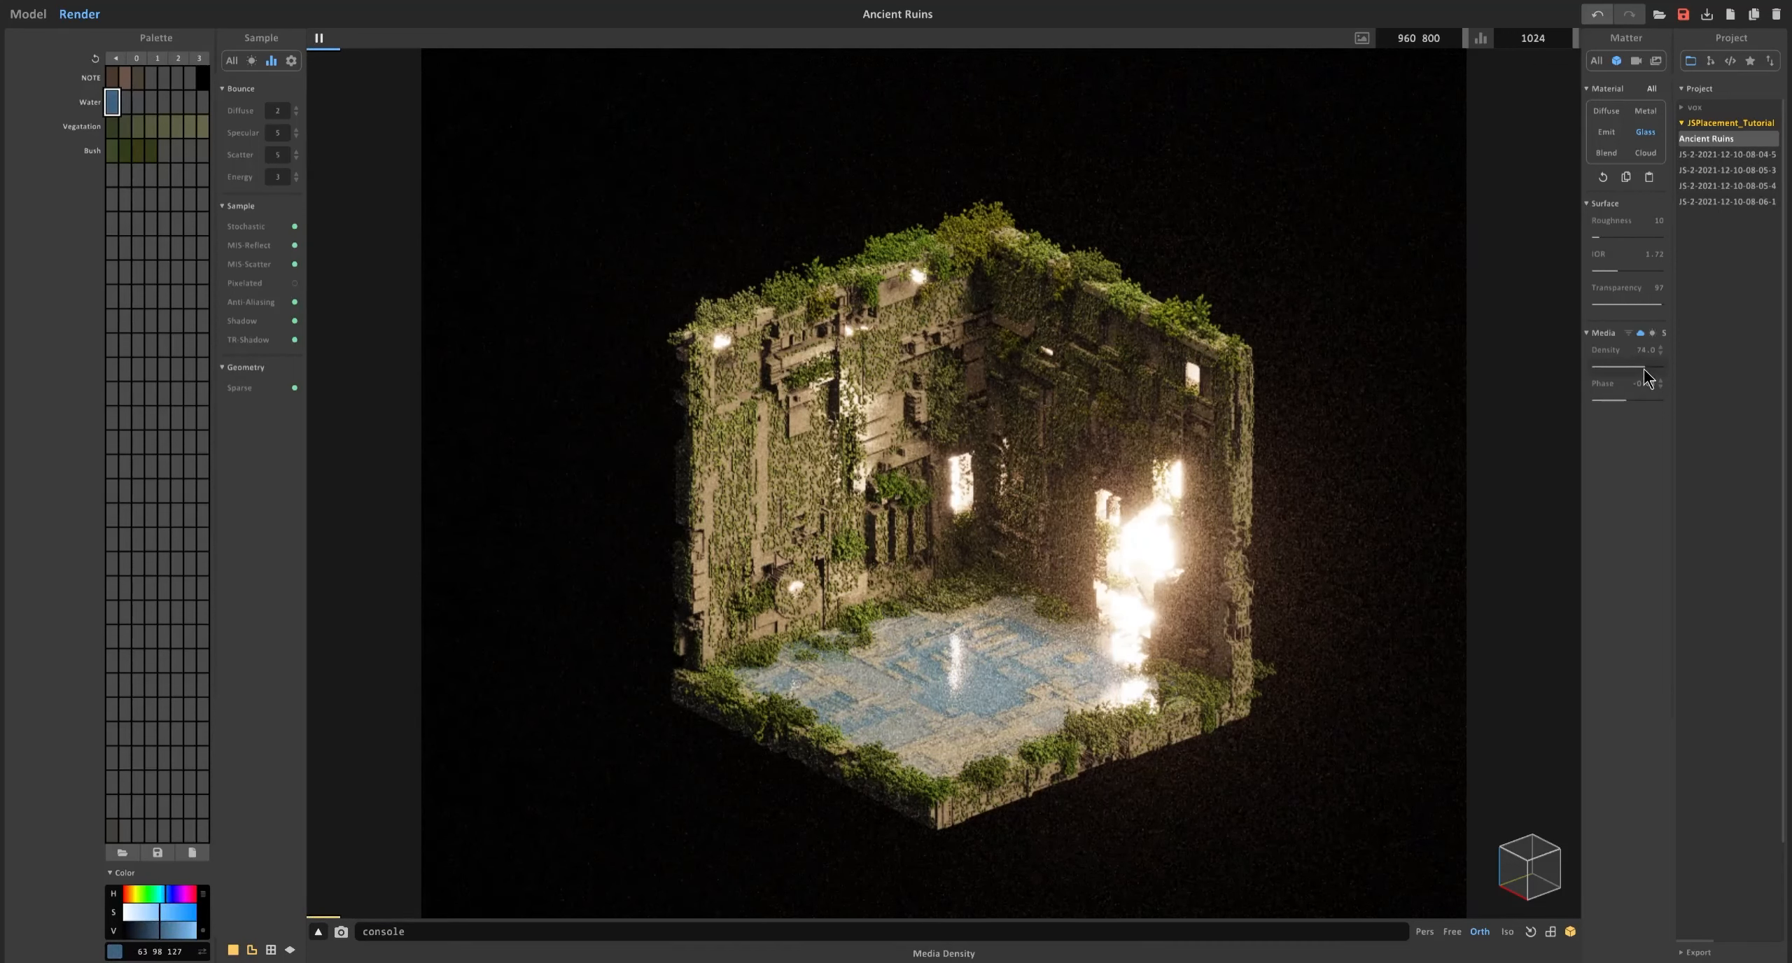
# Mute the water colour to 72 90 108 and set its media phase to 0.26.
pyautogui.click(160, 931)
pyautogui.click(142, 912)
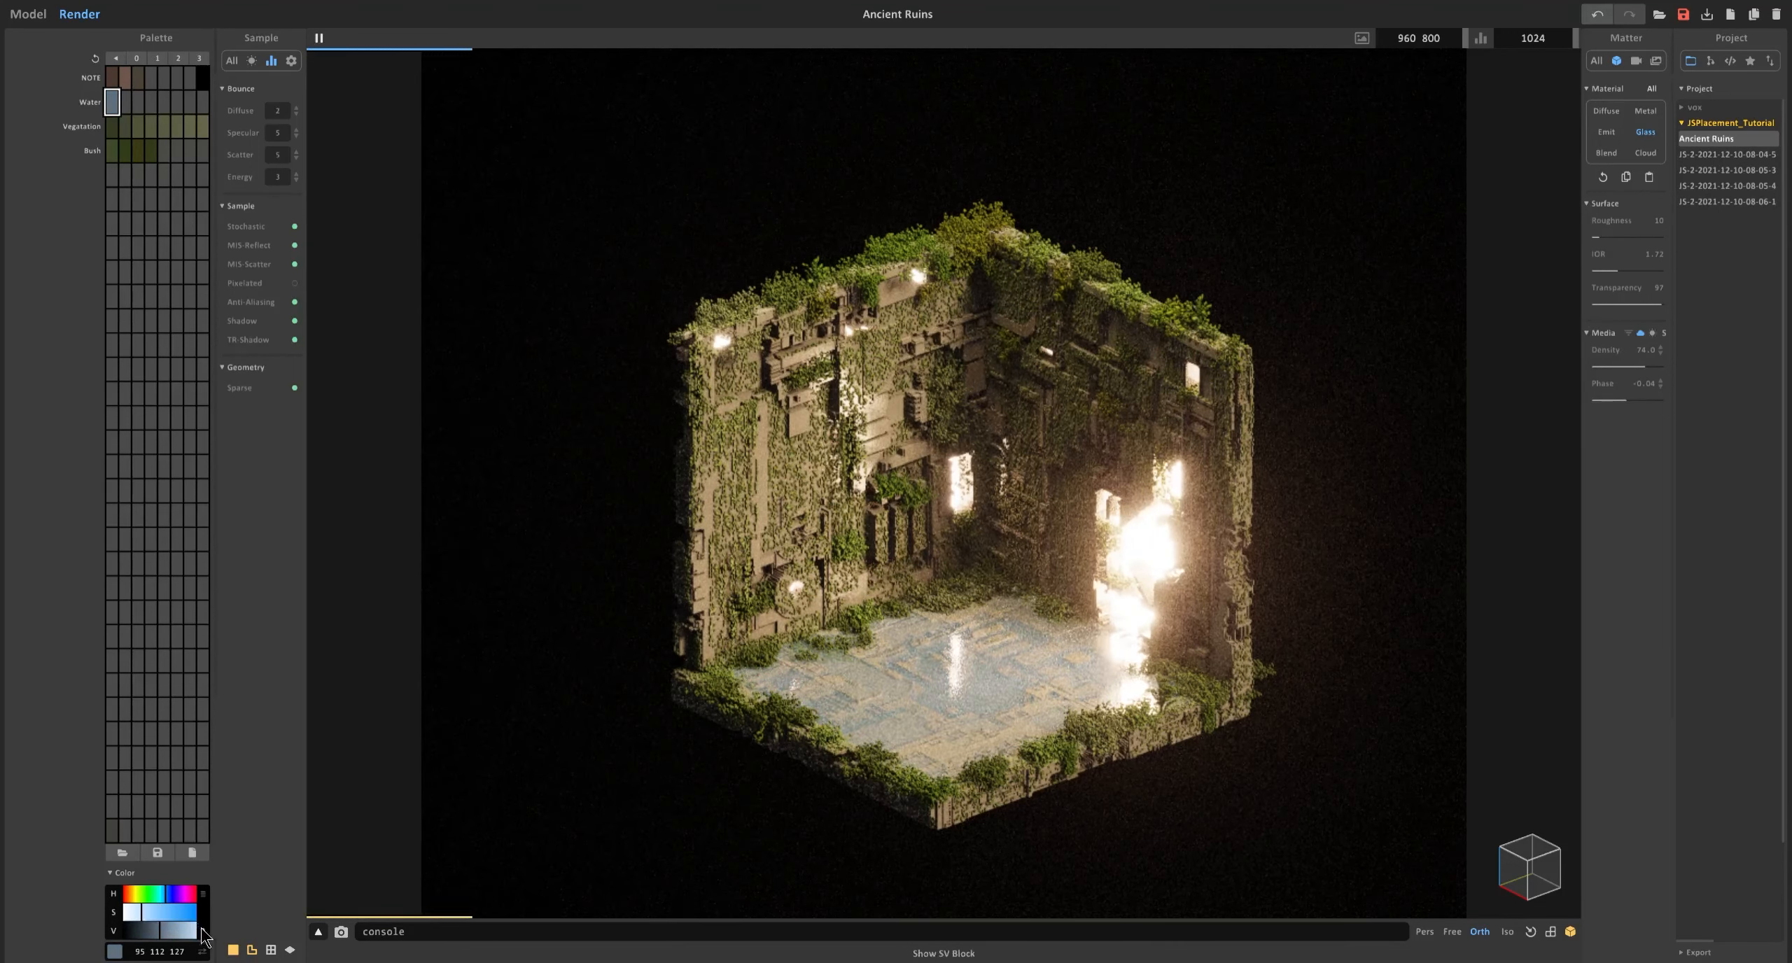
pyautogui.click(154, 931)
pyautogui.click(168, 893)
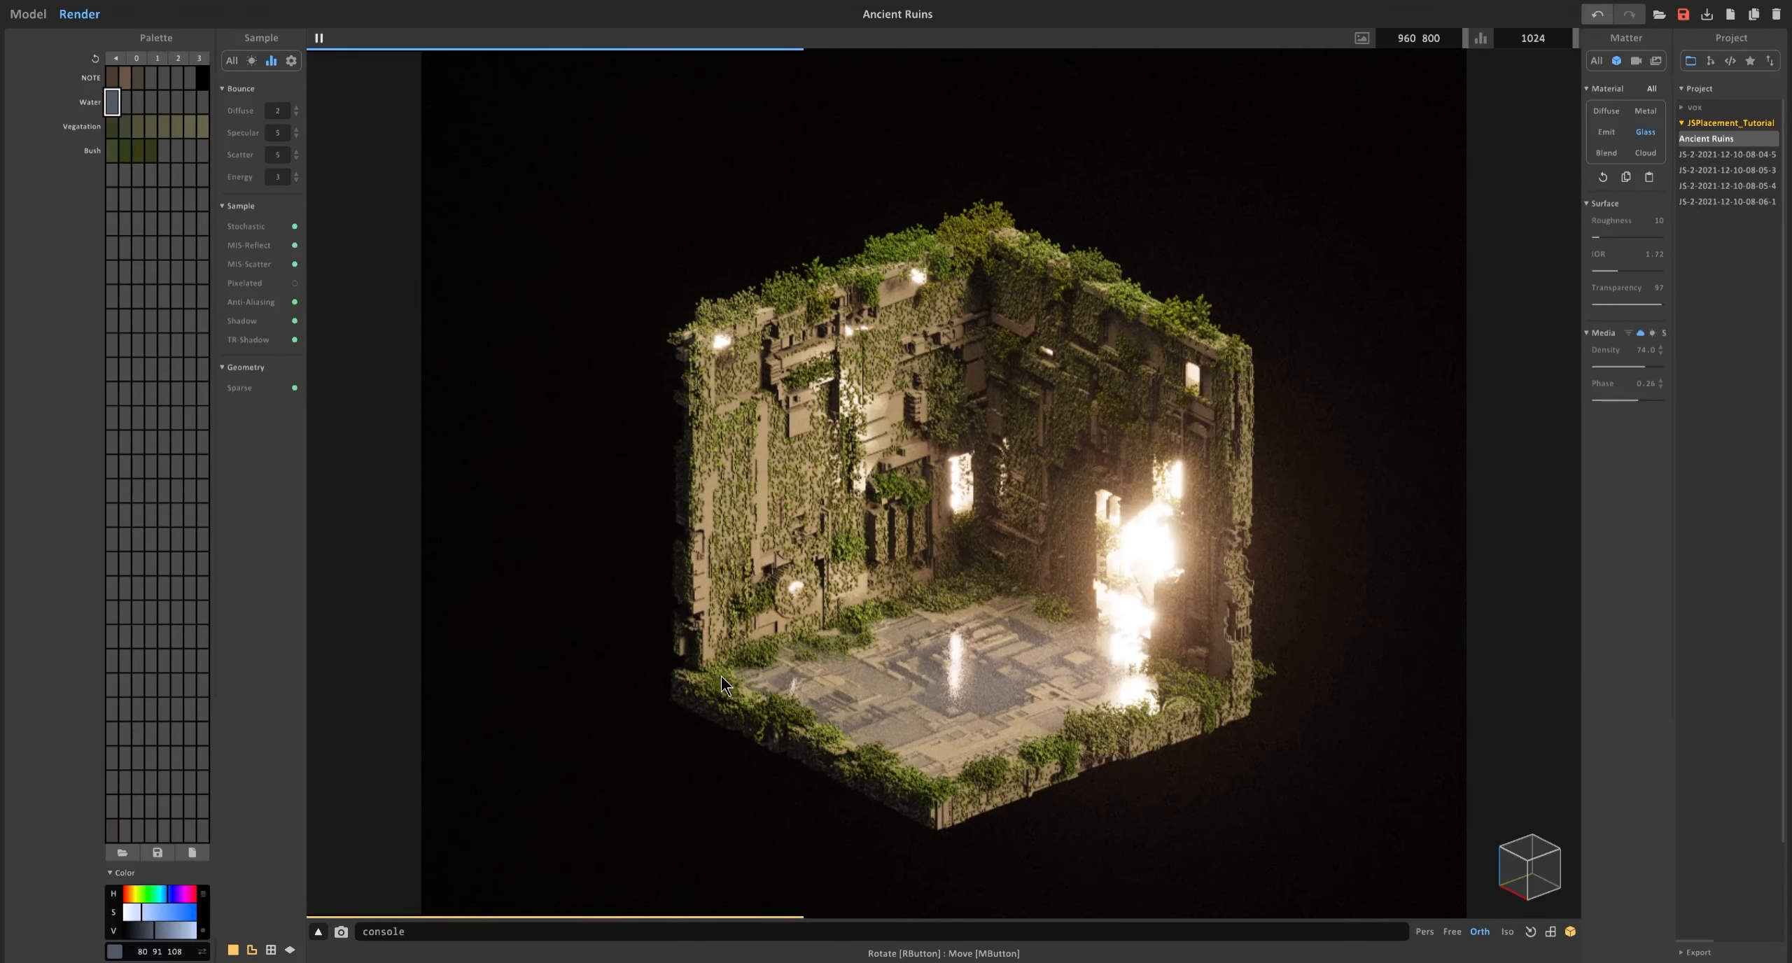
pyautogui.click(164, 893)
# Return to modelling, raise the water slab clear of the floor, and colour the Water row's second slot dark blue, 31 53 75.
pyautogui.click(28, 14)
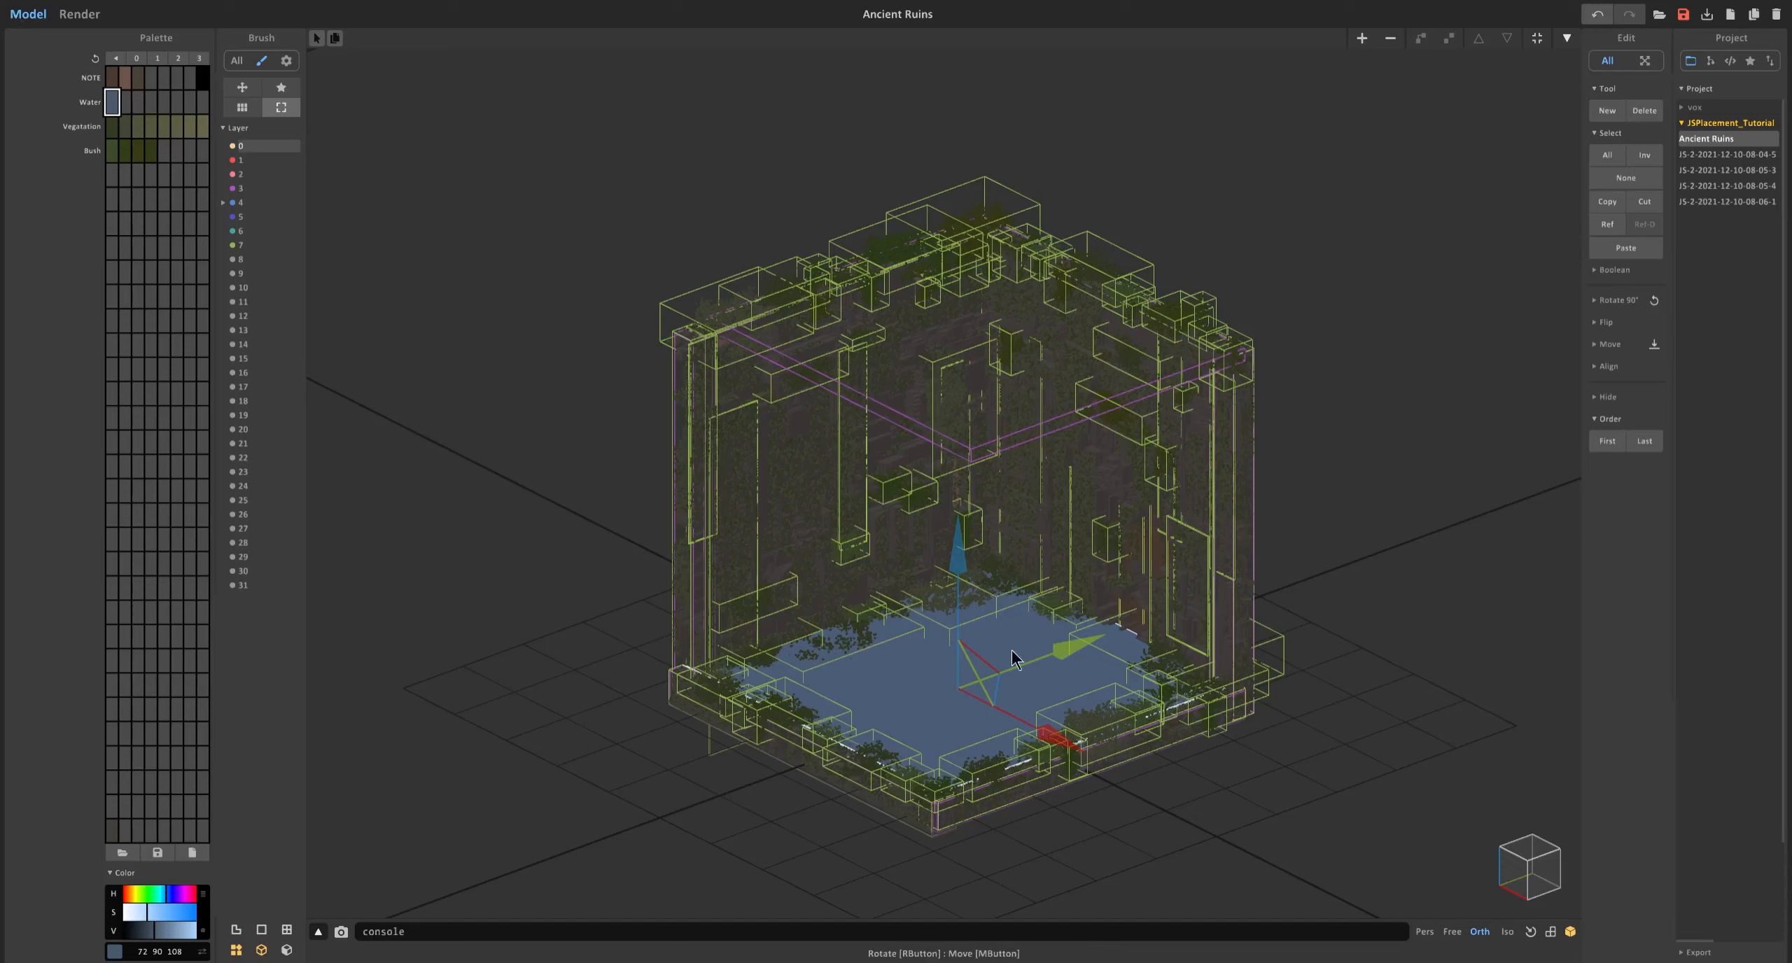
pyautogui.moveTo(968, 448); pyautogui.dragTo(971, 293)
pyautogui.moveTo(991, 336); pyautogui.dragTo(980, 388, button='right')
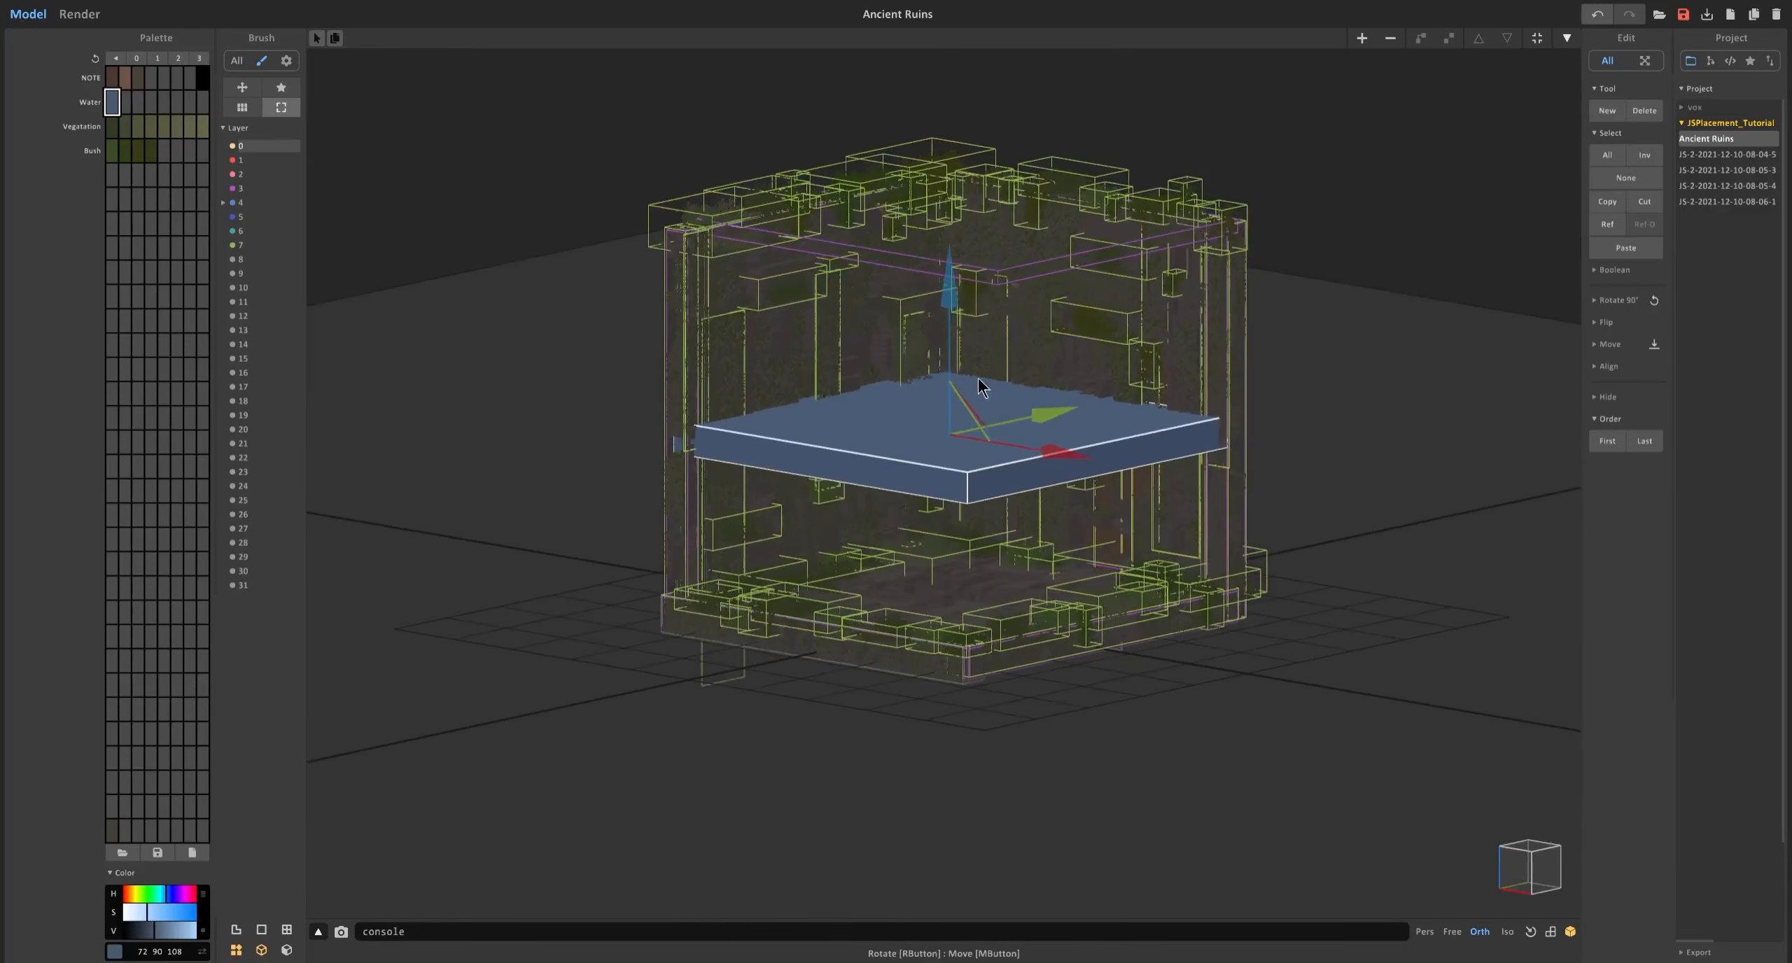
pyautogui.scroll(3, 980, 388)
pyautogui.click(126, 102)
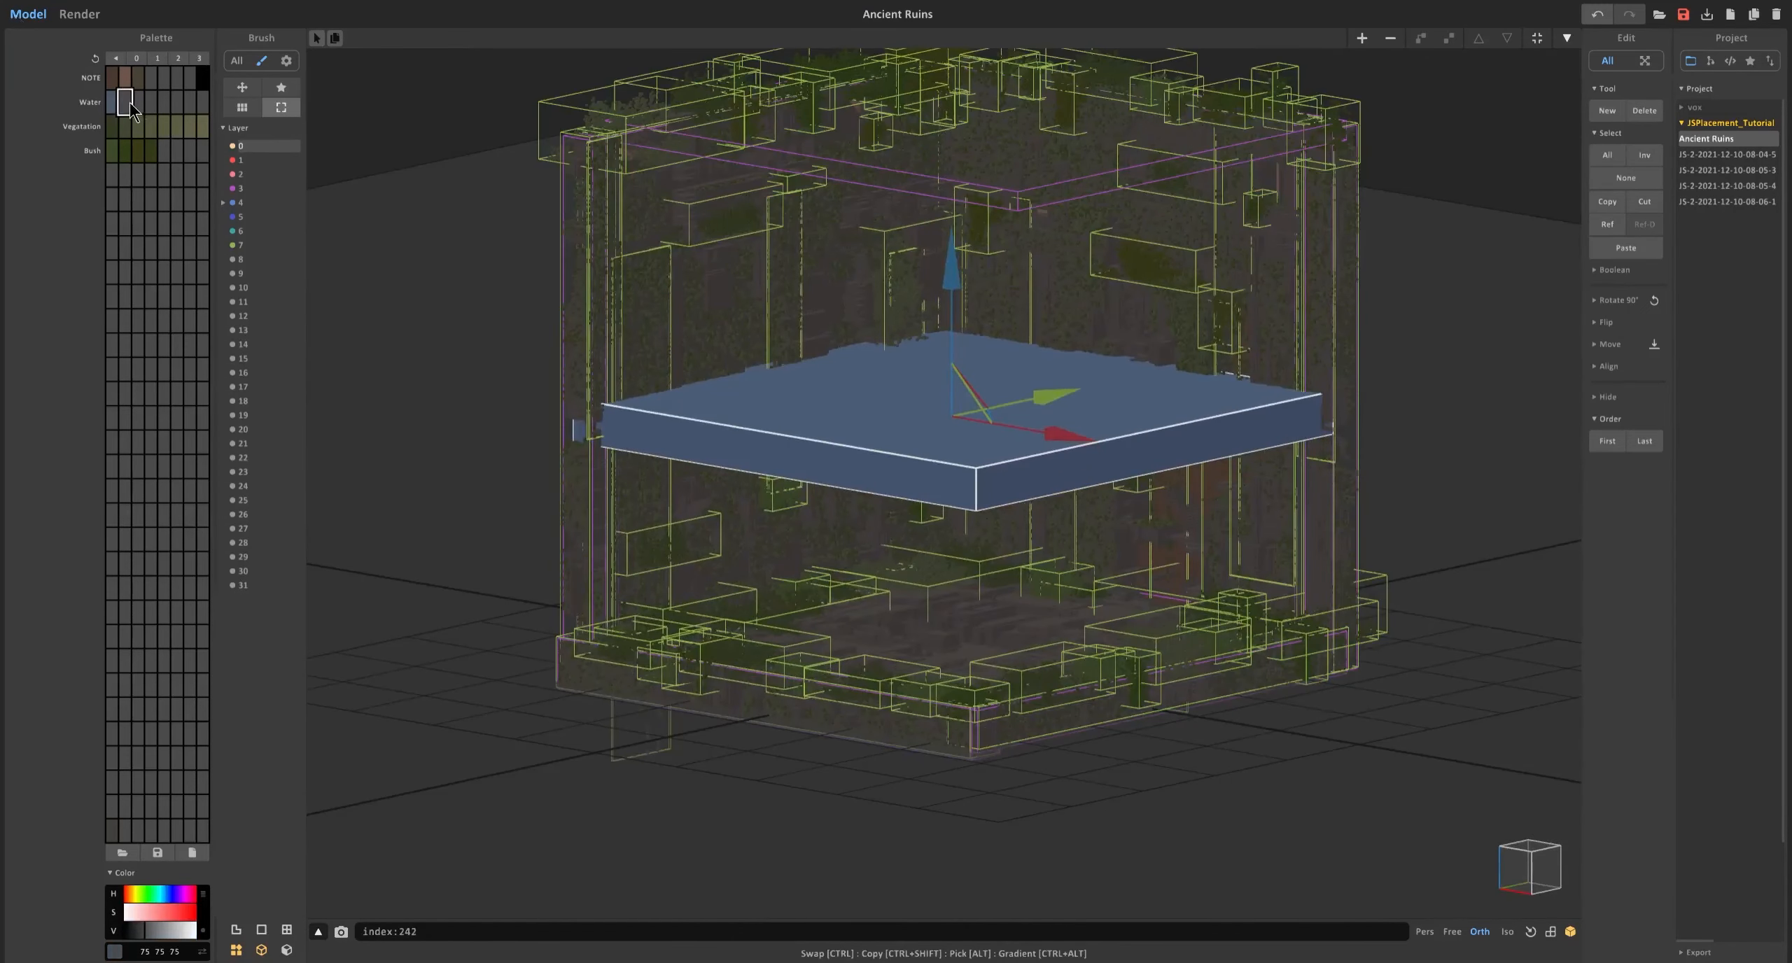
pyautogui.click(166, 907)
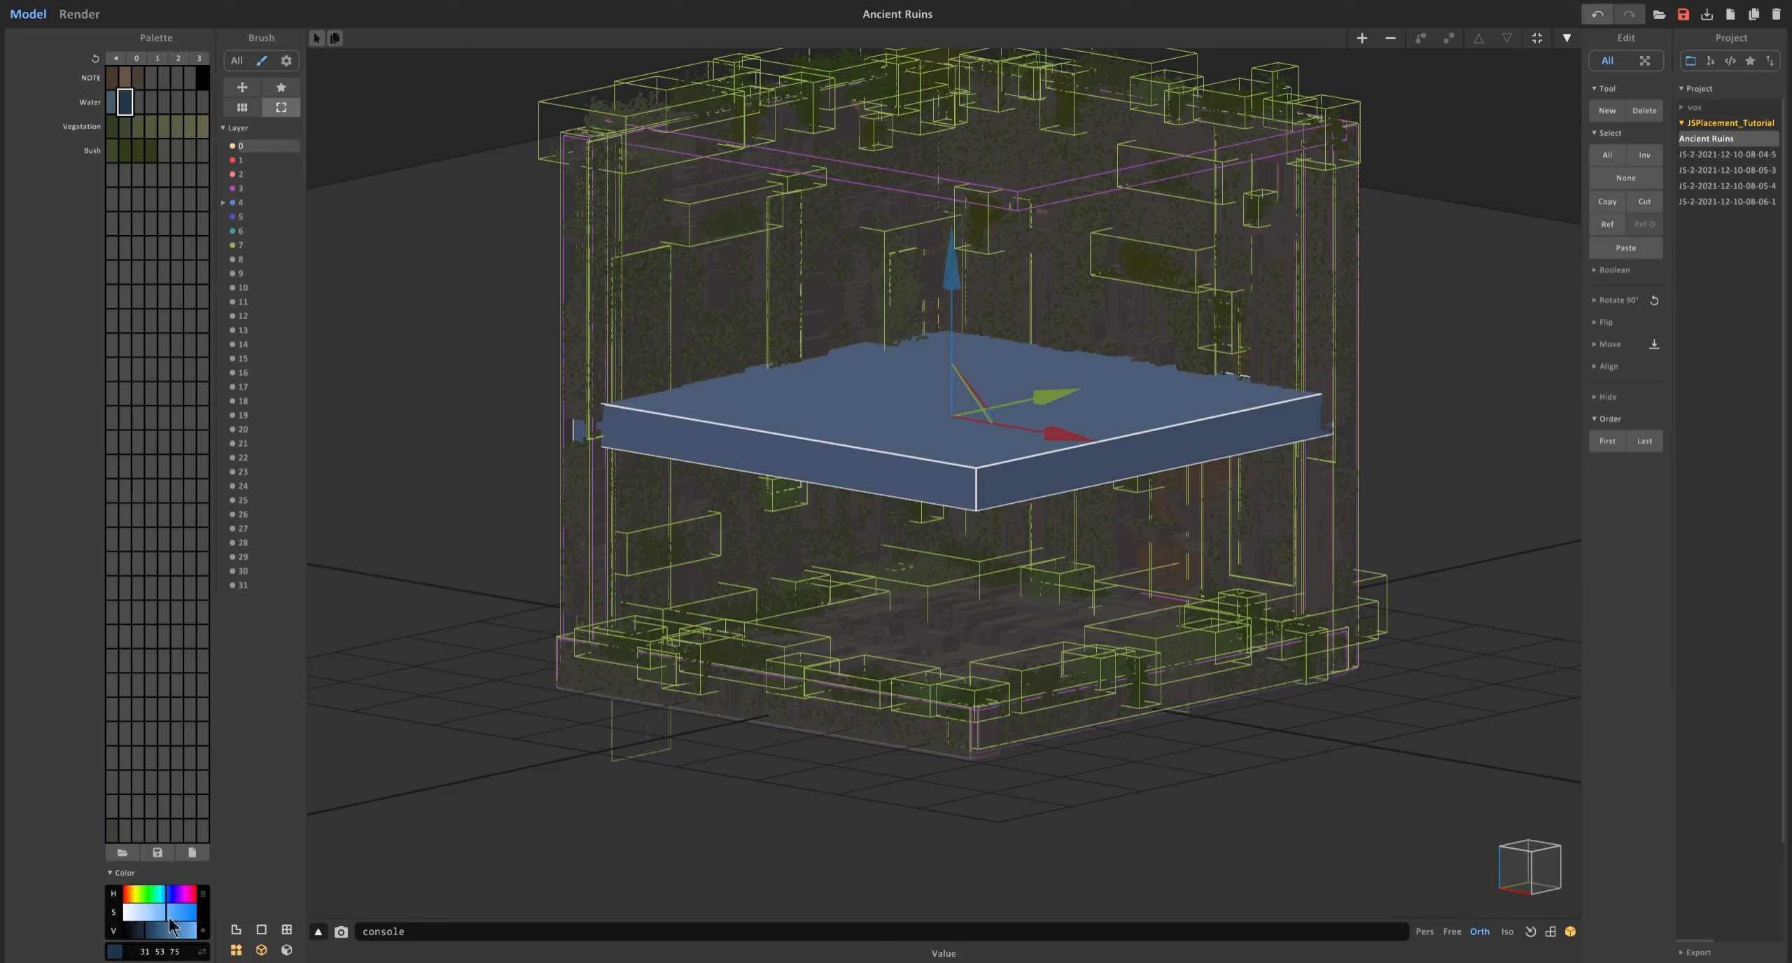
# Paint the lower half of the water slab with the dark blue and put the slab back into the floor.
pyautogui.press('Tab')
pyautogui.click(261, 180)
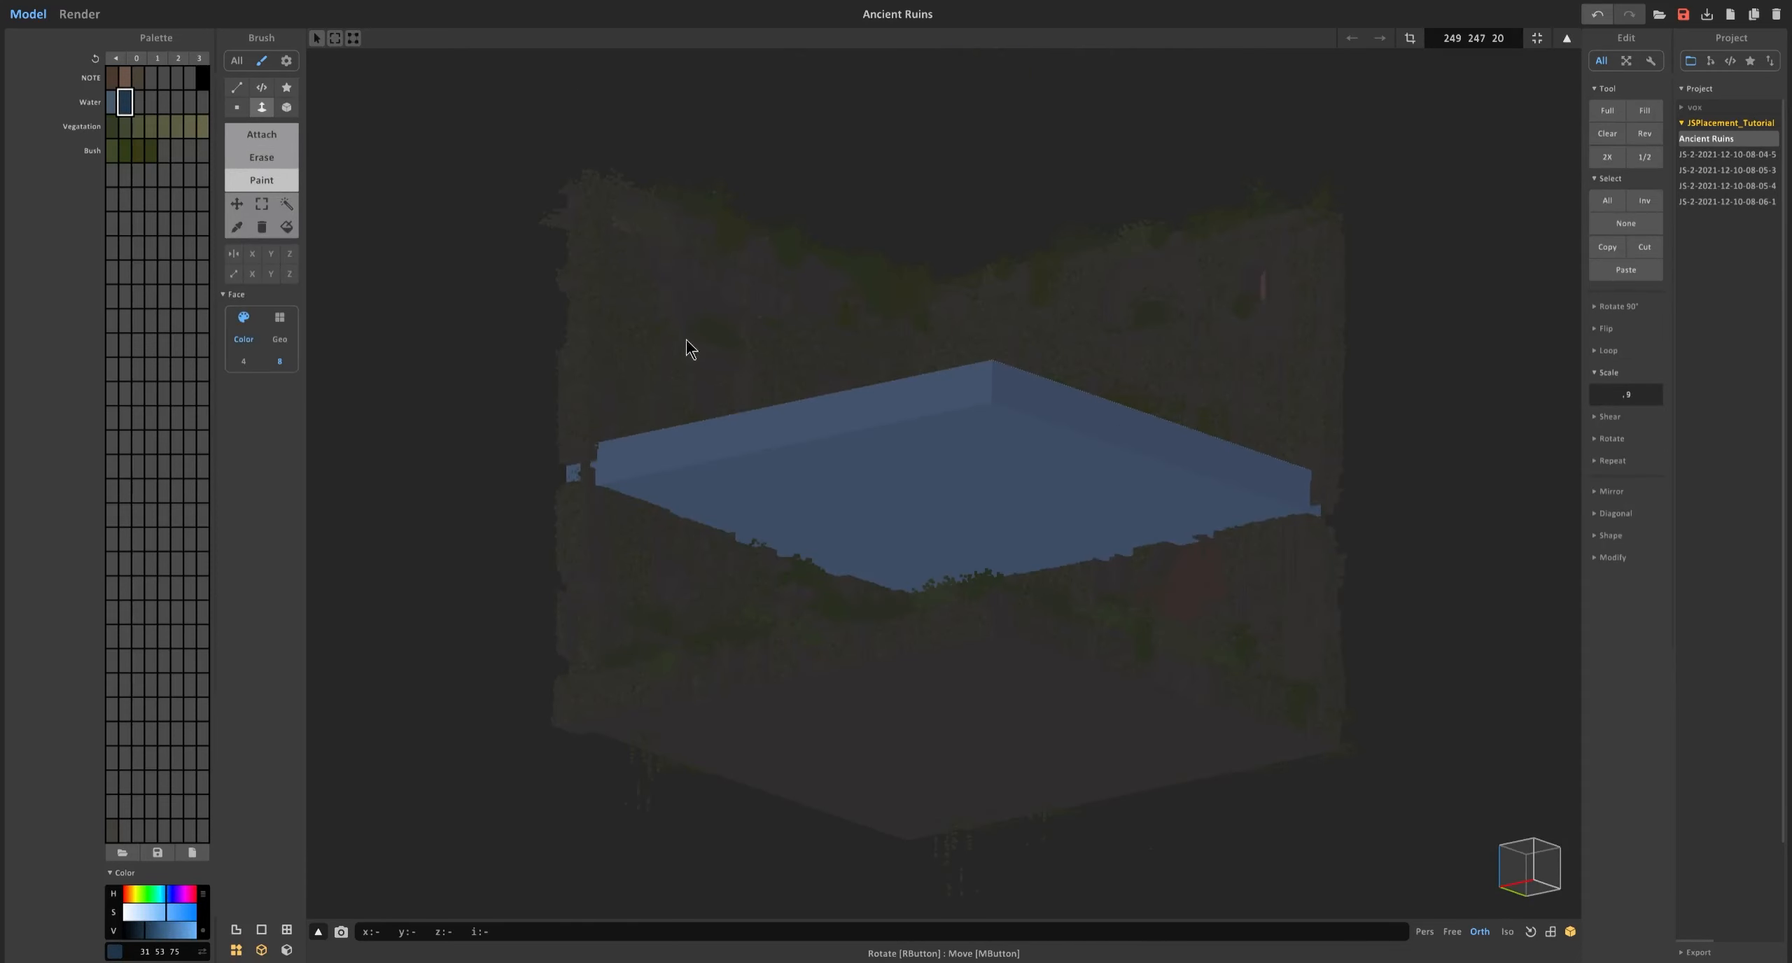
pyautogui.click(939, 427)
pyautogui.moveTo(941, 419); pyautogui.dragTo(943, 417)
pyautogui.moveTo(941, 424); pyautogui.dragTo(924, 466, button='right')
pyautogui.moveTo(963, 410); pyautogui.dragTo(967, 488, button='right')
pyautogui.press('Tab')
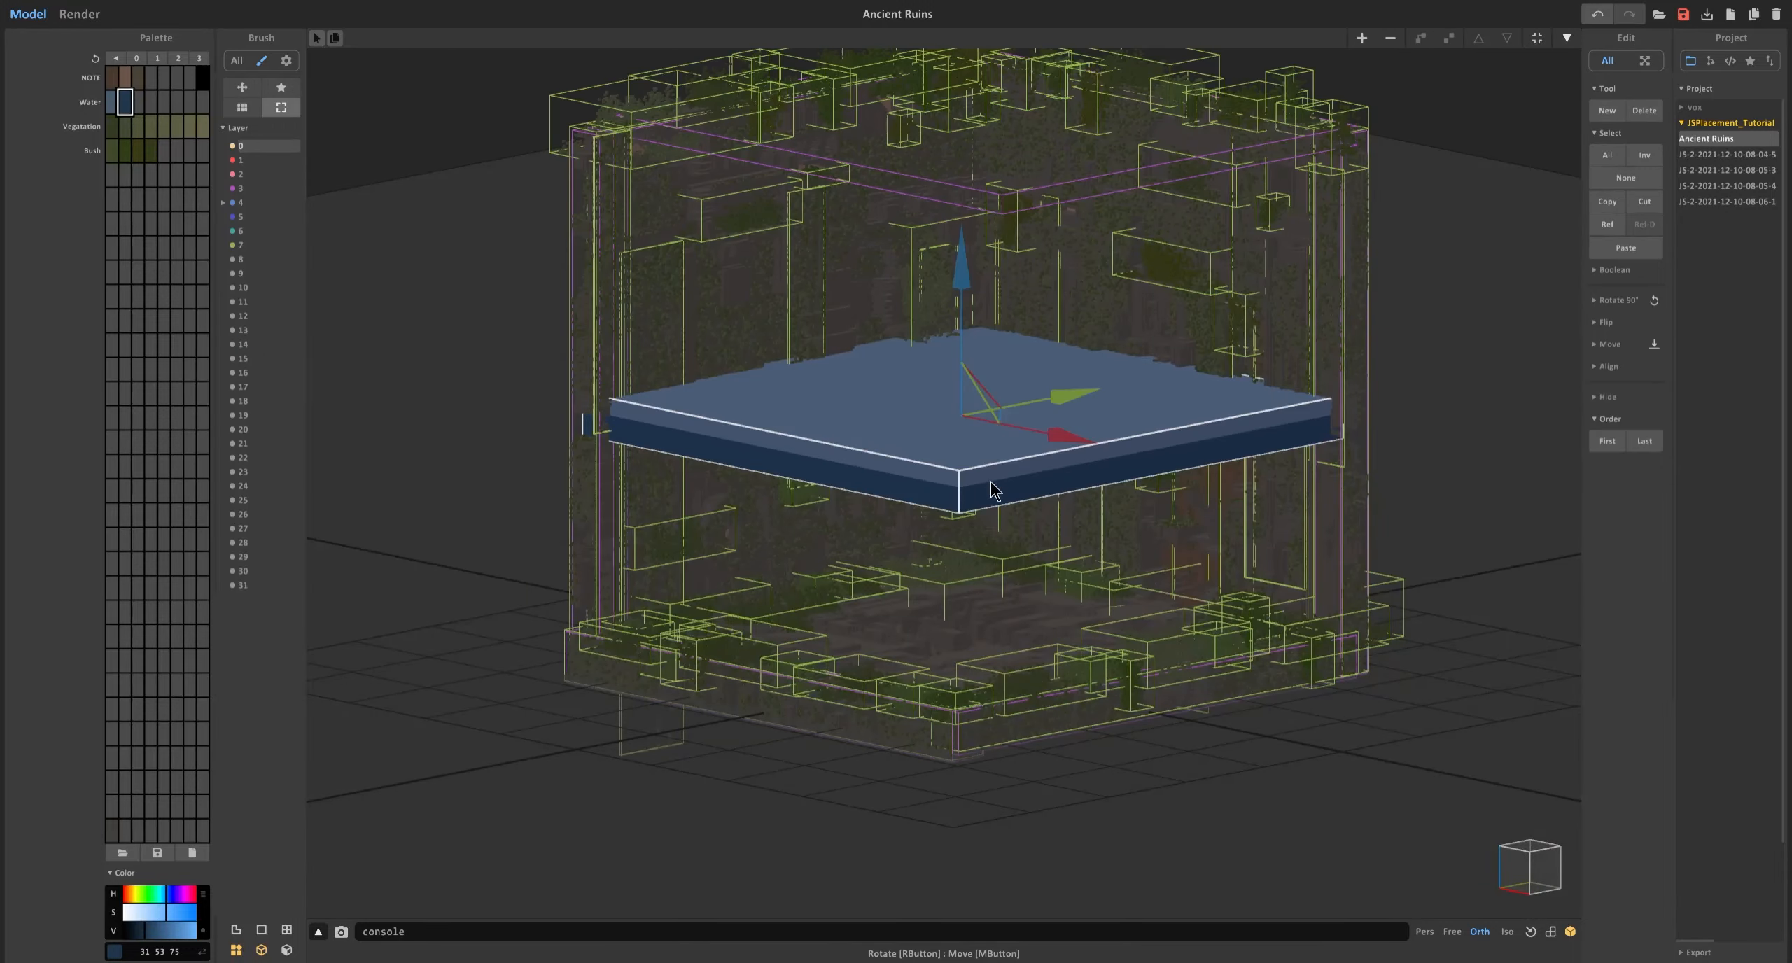
pyautogui.press('d')
pyautogui.moveTo(978, 580)
pyautogui.mouseDown(button='right')
pyautogui.moveTo(943, 618)
pyautogui.moveTo(970, 606)
pyautogui.mouseUp(button='right')
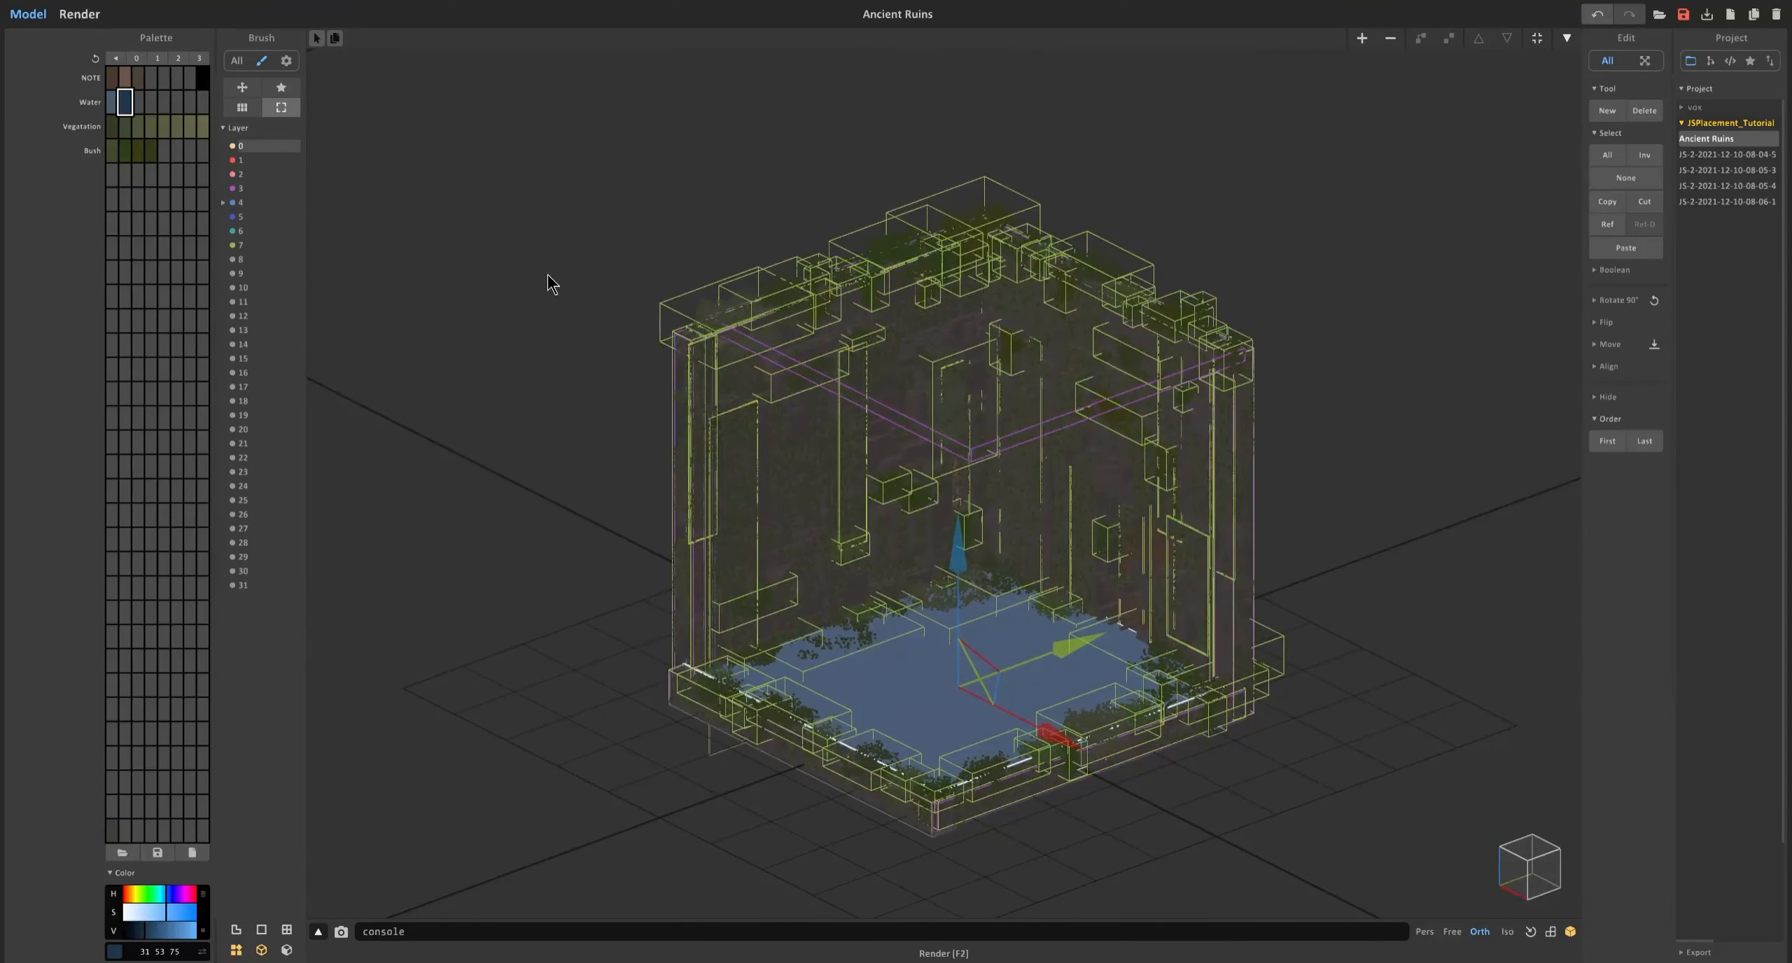
# Render the scene and make the dark blue Glass with scattering media, density 72, phase 0.35 and a higher transparency.
pyautogui.press('F2')
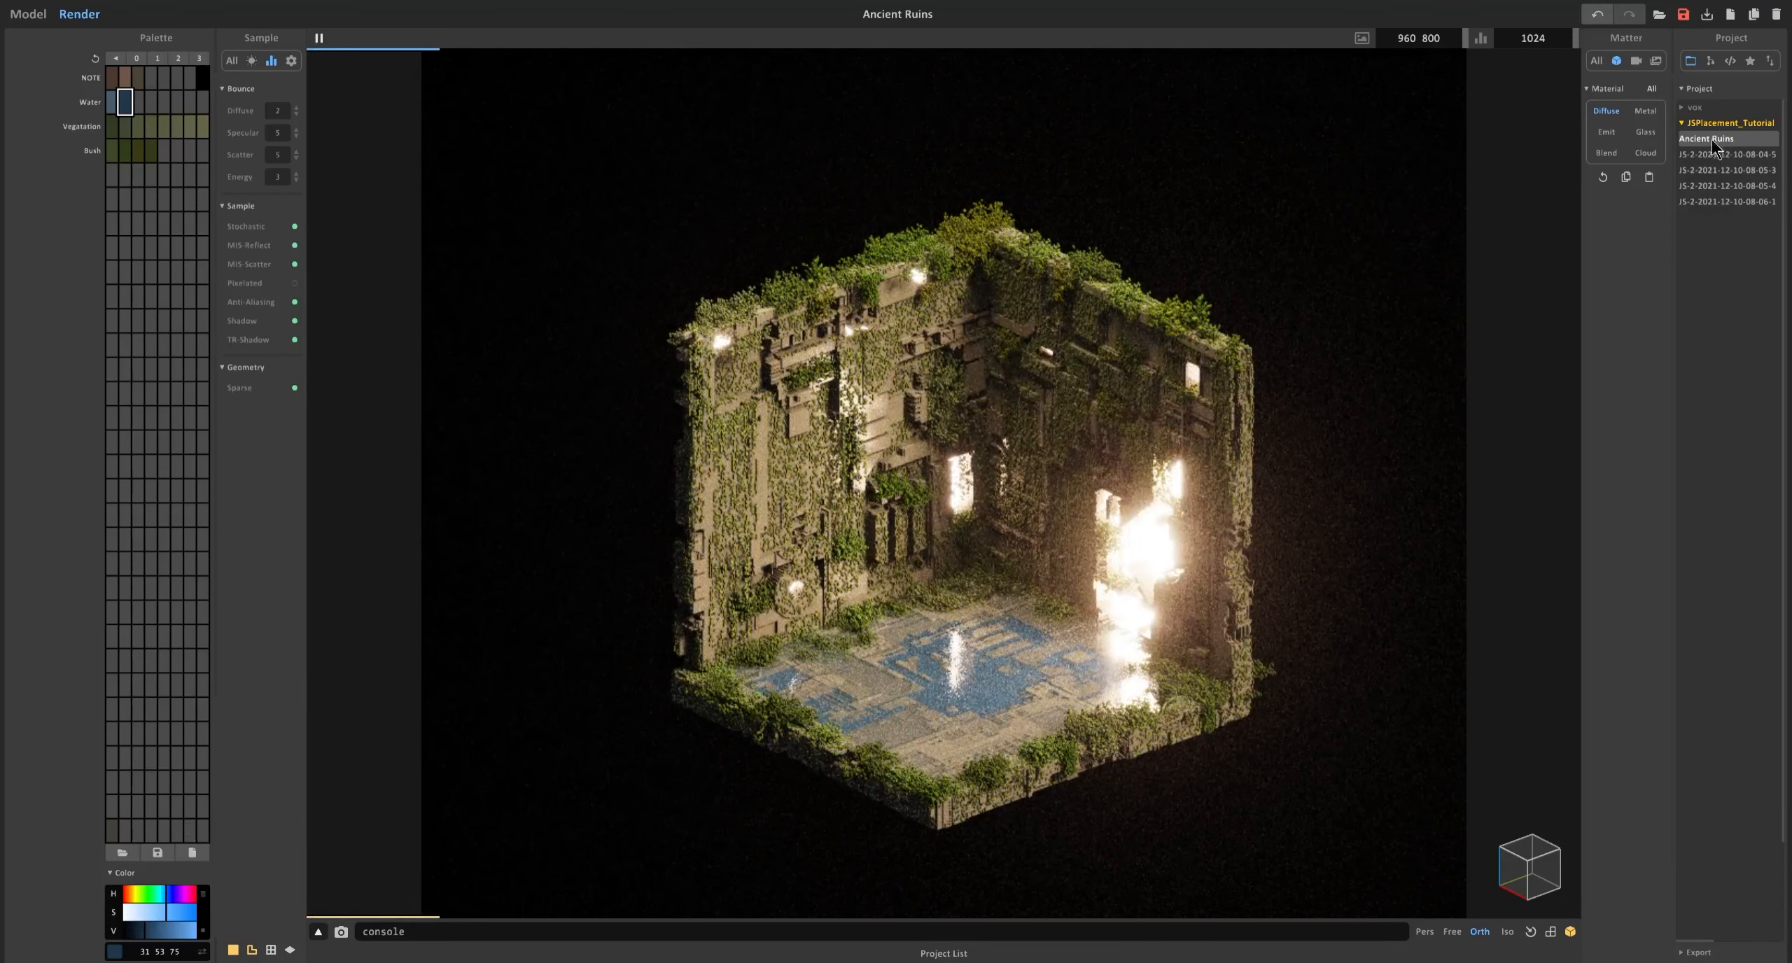
pyautogui.click(1646, 132)
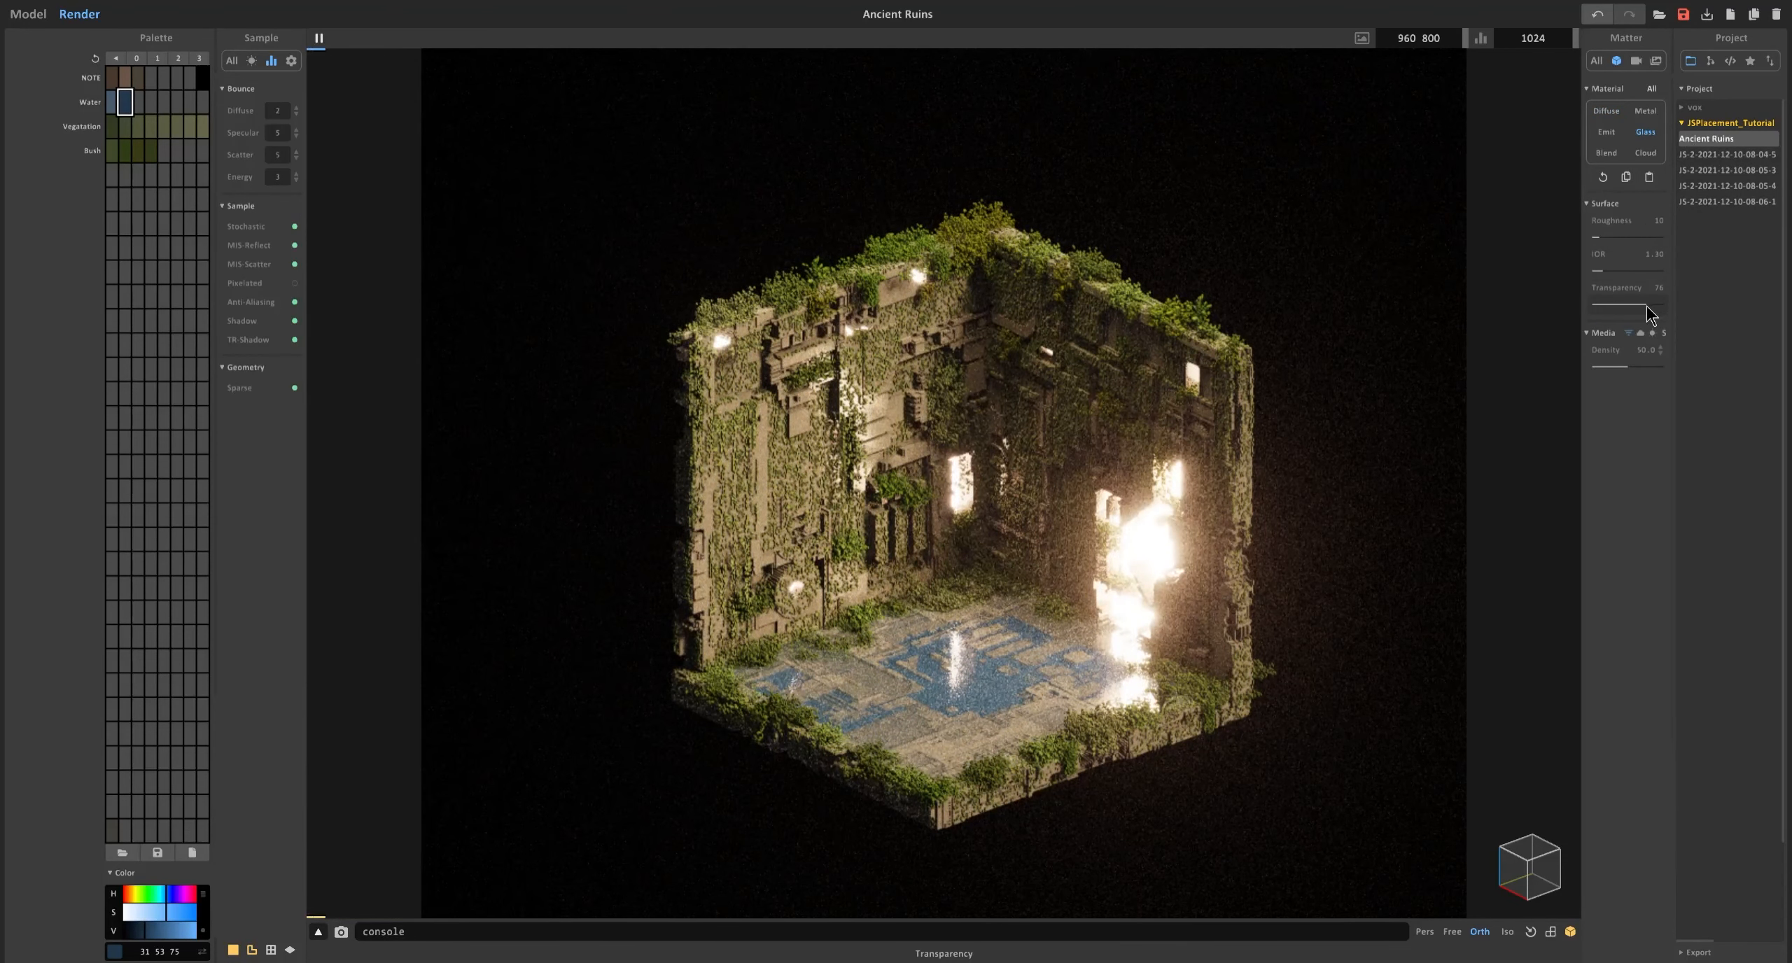
pyautogui.click(1641, 334)
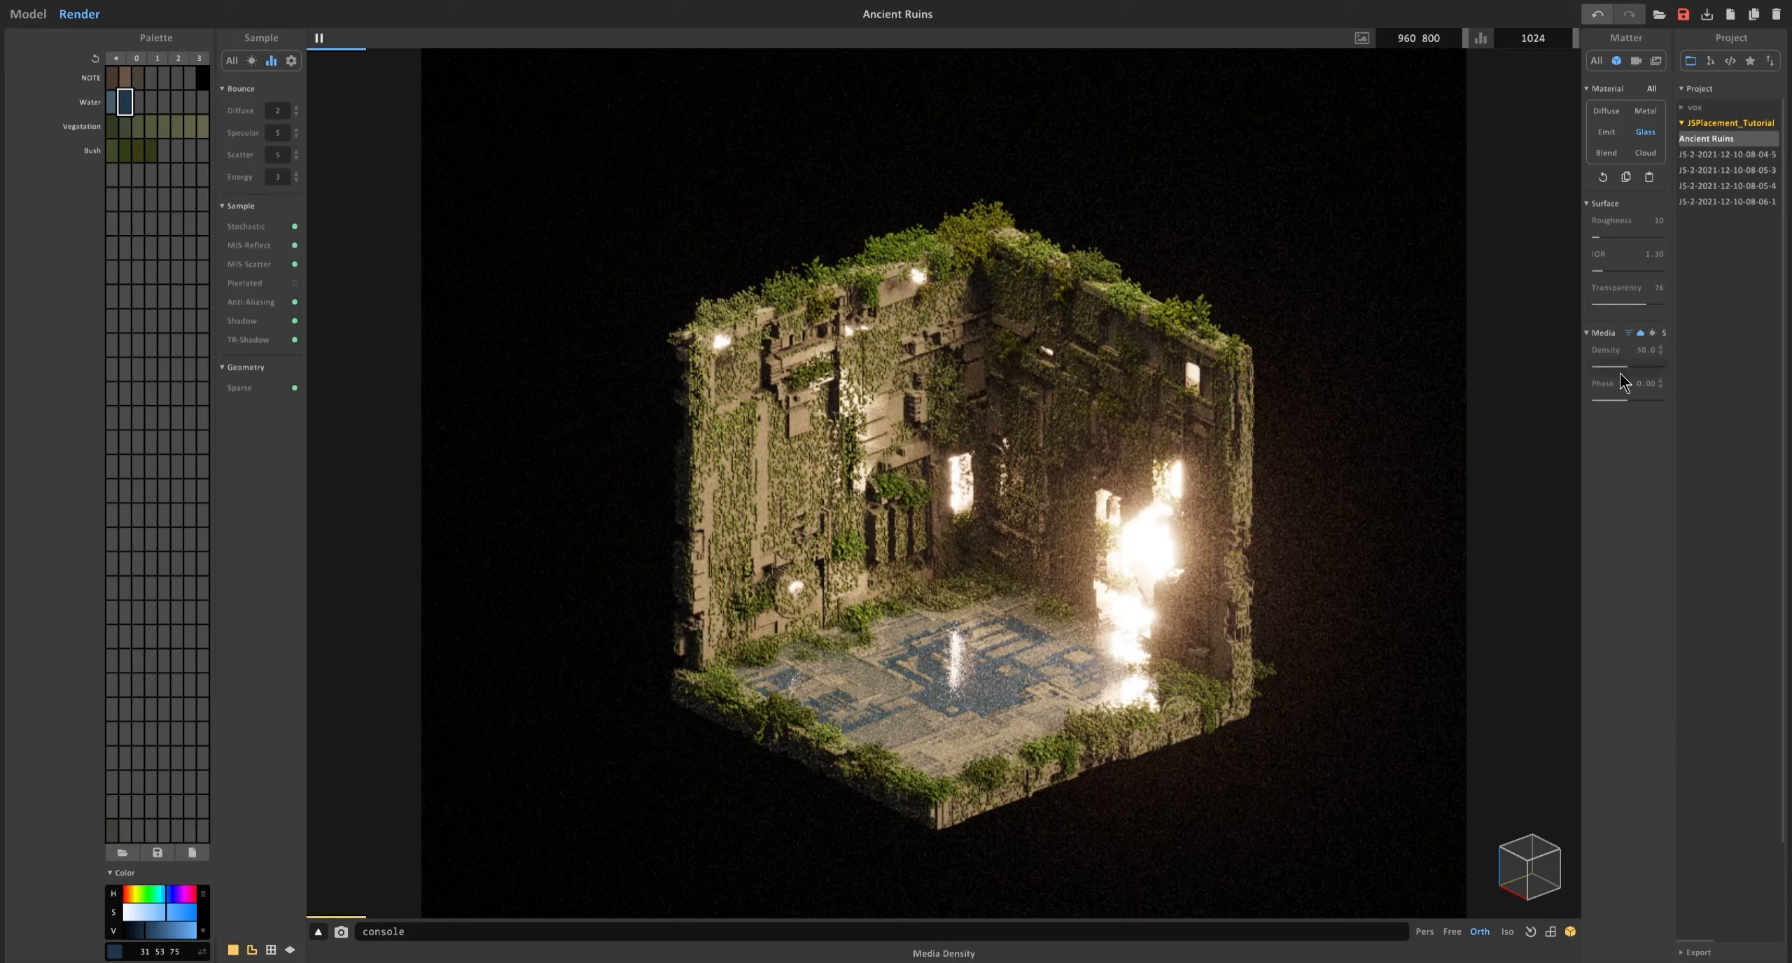
pyautogui.click(1643, 367)
pyautogui.click(1642, 400)
pyautogui.click(1655, 305)
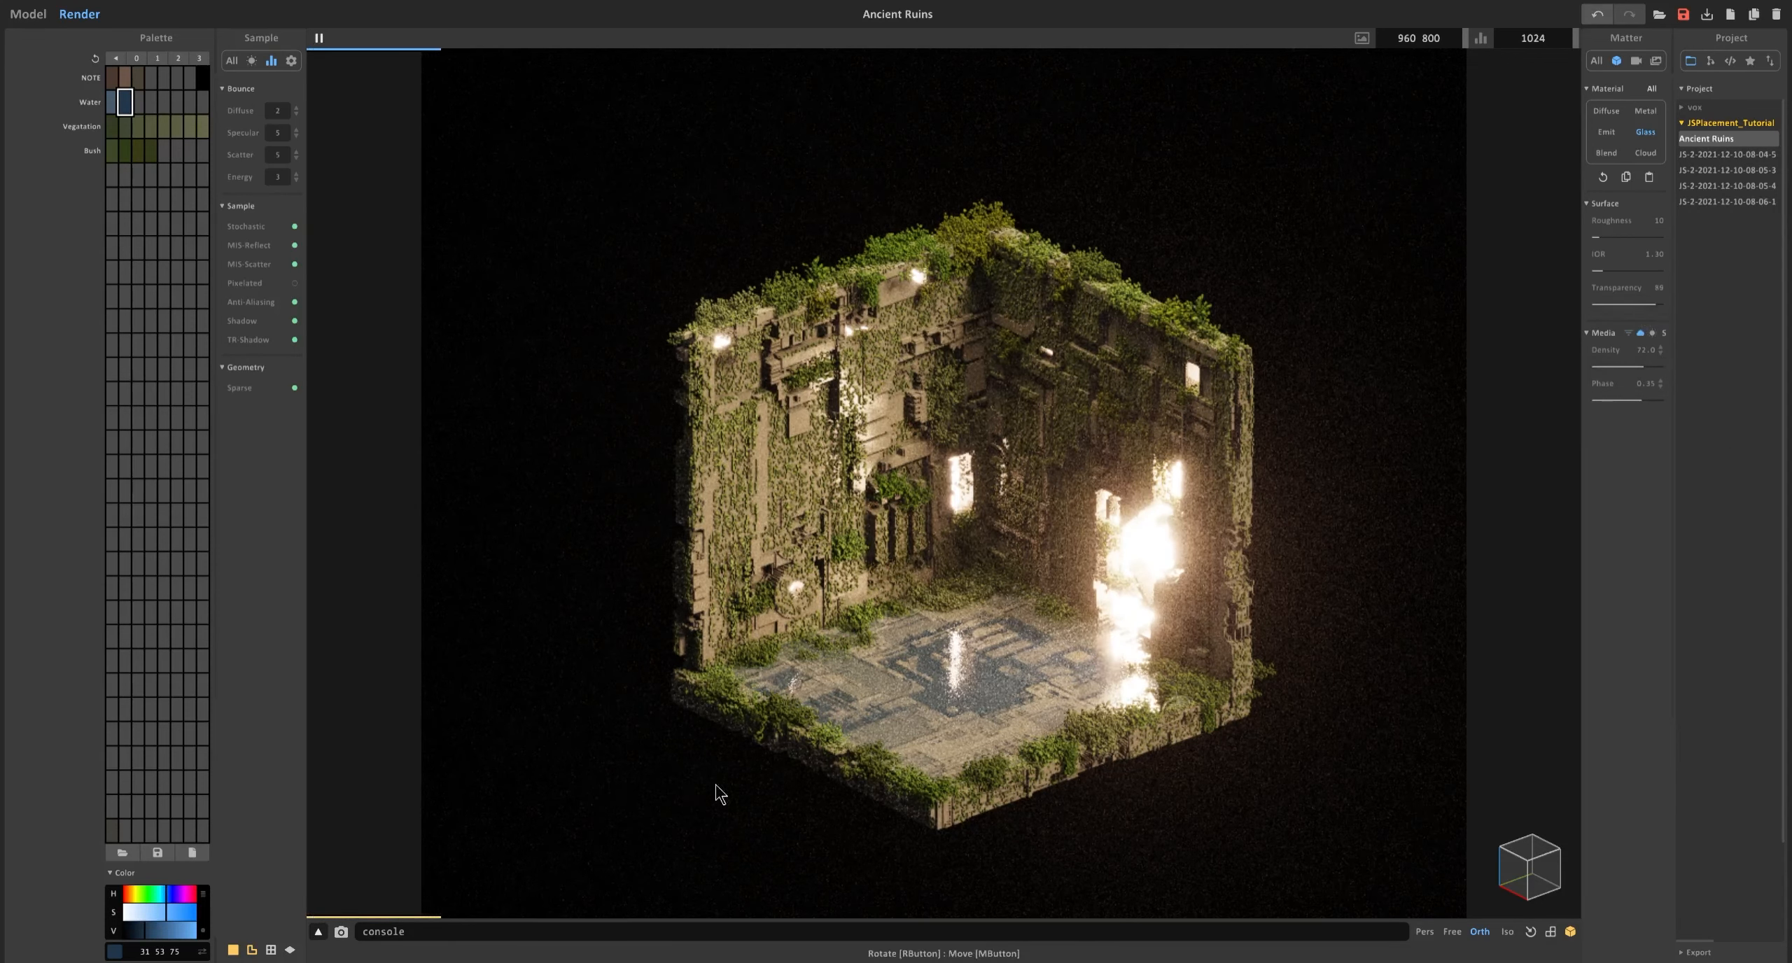
# Brighten the lower water colour to 54 93 132 and set its IOR to 1.60 and roughness to 14.
pyautogui.click(161, 930)
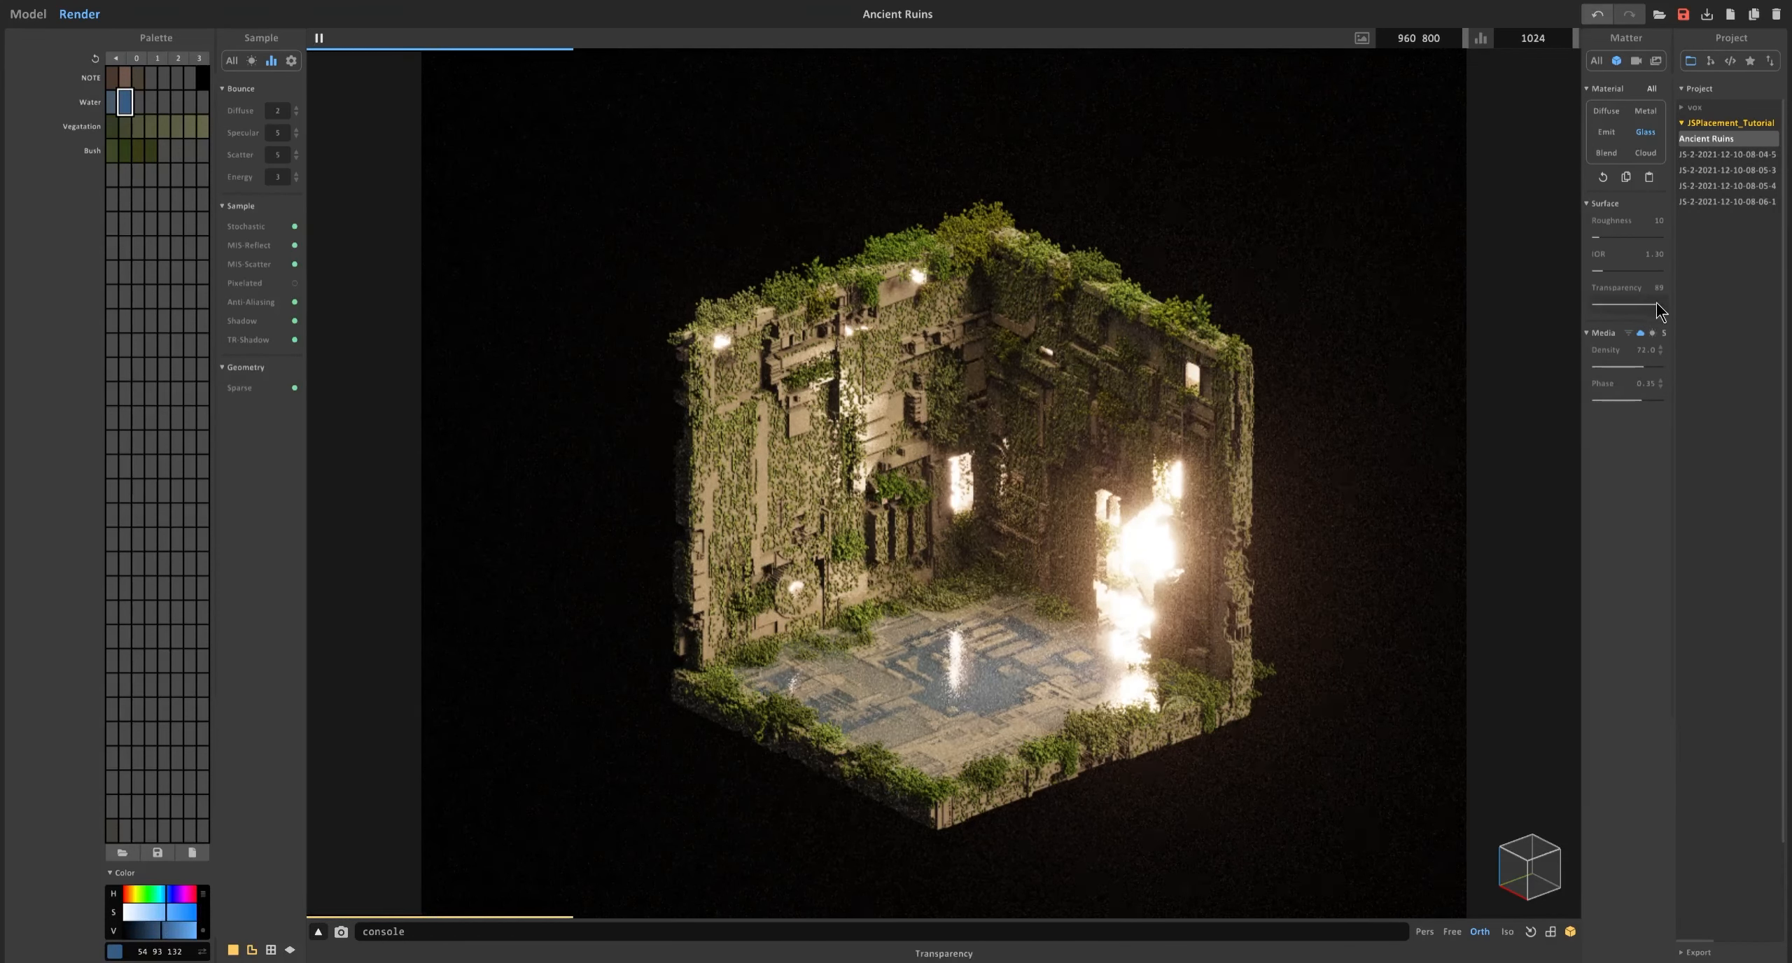
pyautogui.click(1613, 270)
pyautogui.click(1601, 238)
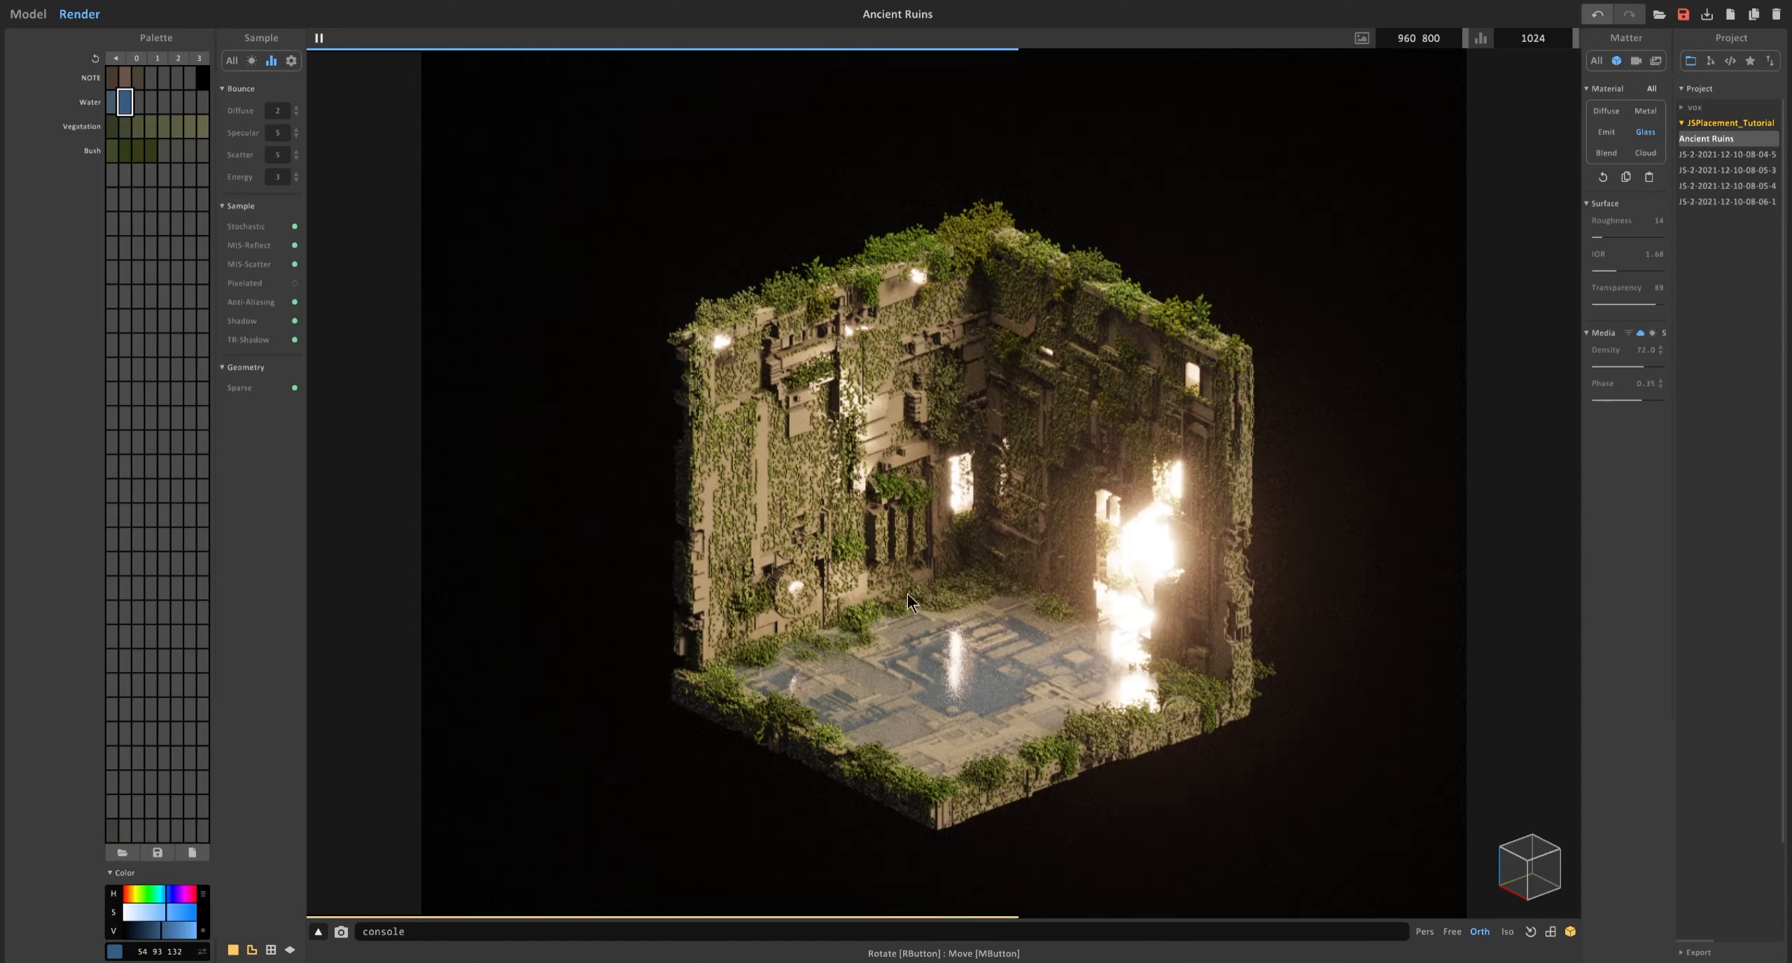
# Return to modelling, raise the water slab slightly above the floor, and label the palette row beneath Bush.
pyautogui.click(29, 14)
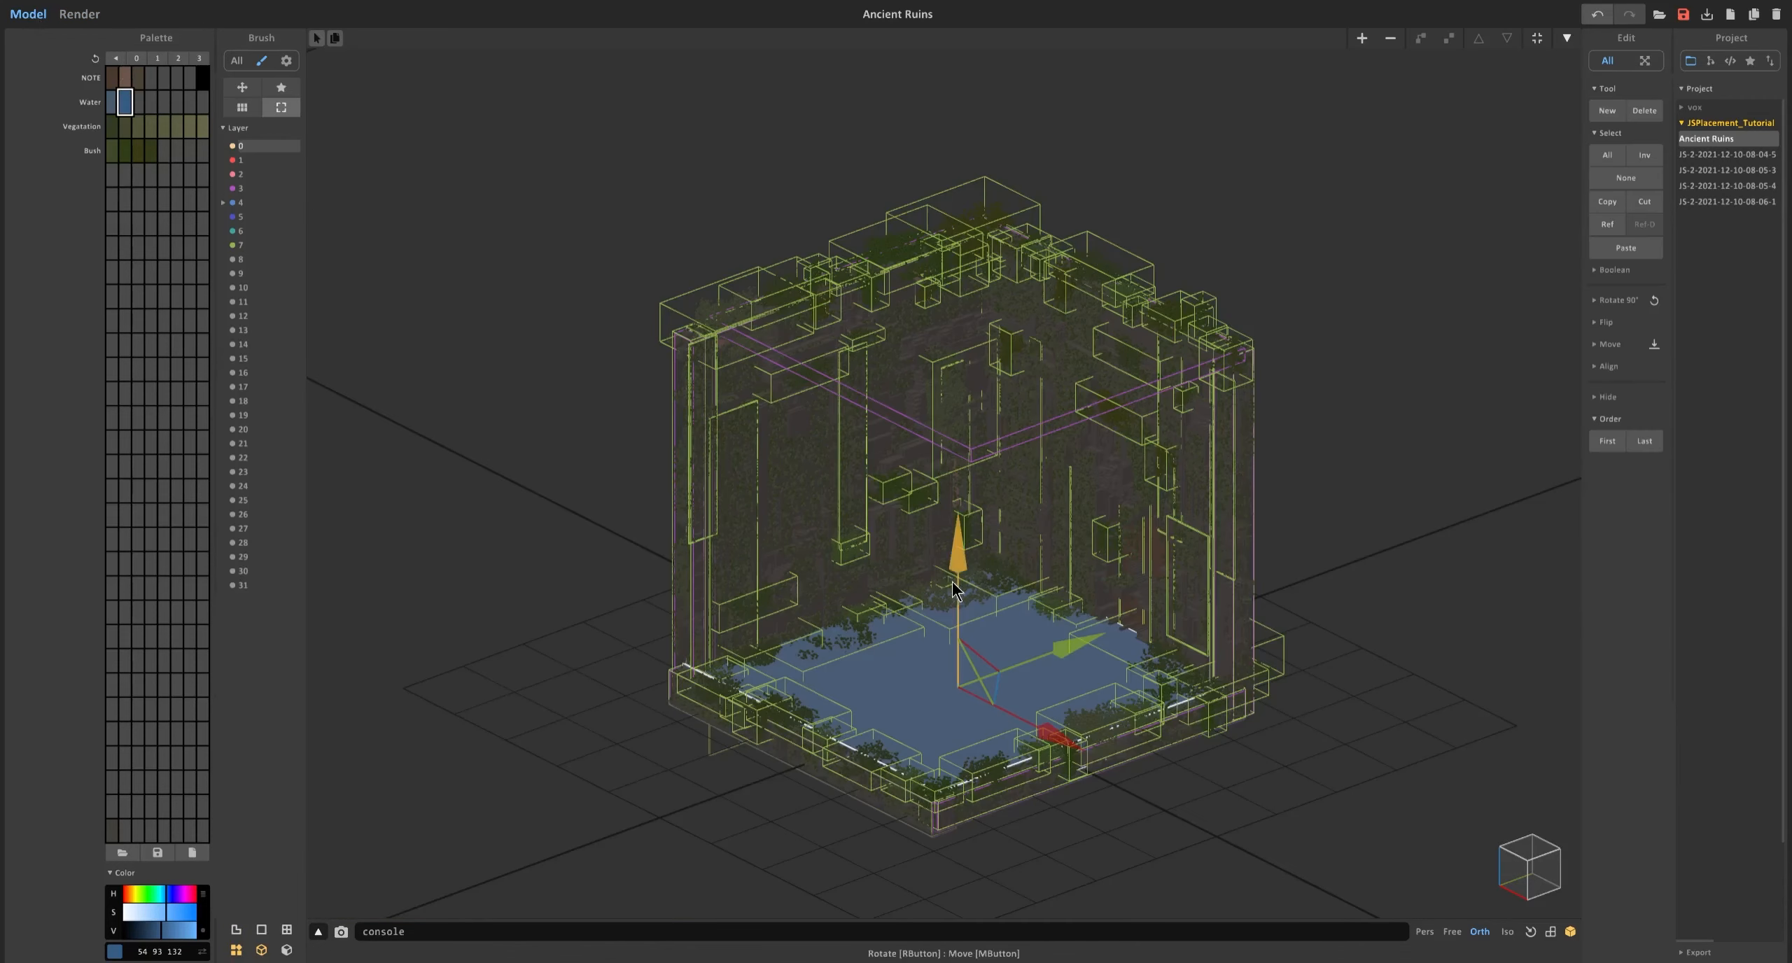
pyautogui.moveTo(955, 582)
pyautogui.mouseDown()
pyautogui.moveTo(967, 507)
pyautogui.moveTo(973, 566)
pyautogui.mouseUp()
pyautogui.click(85, 174)
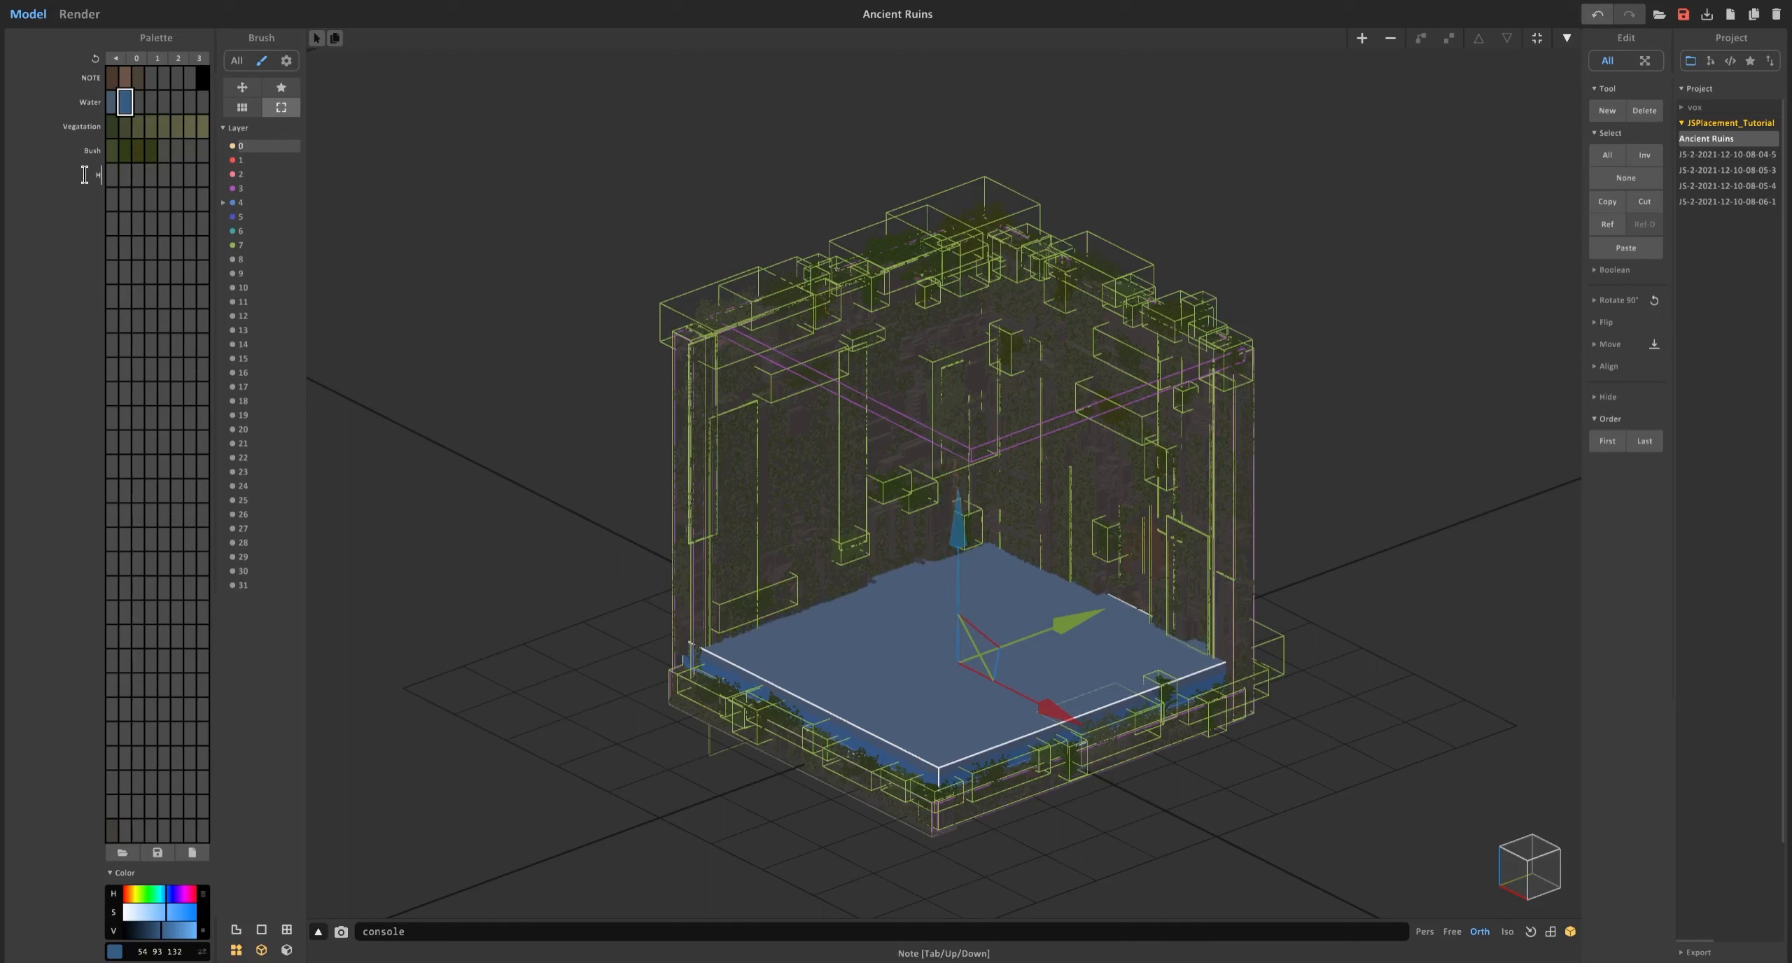
pyautogui.click(111, 175)
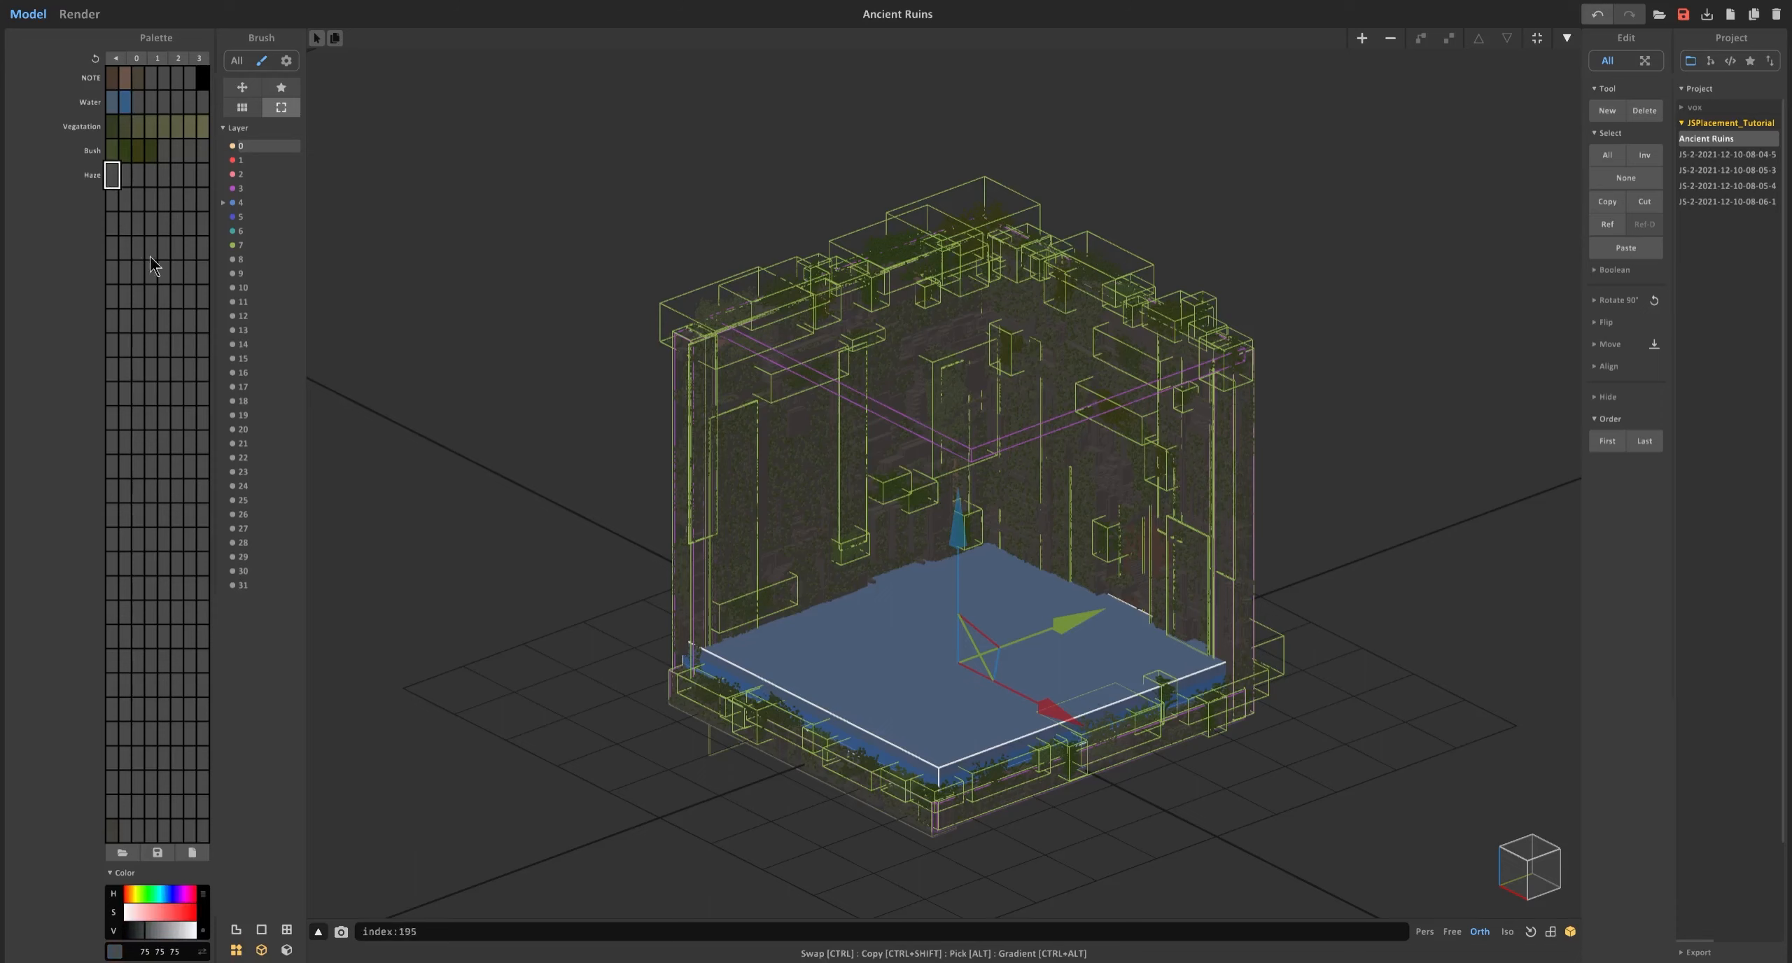
# Set the new palette row's first slot to grey 149 149 149 and replace both blues of the raised slab with it.
pyautogui.press('Tab')
pyautogui.moveTo(161, 935); pyautogui.dragTo(166, 932)
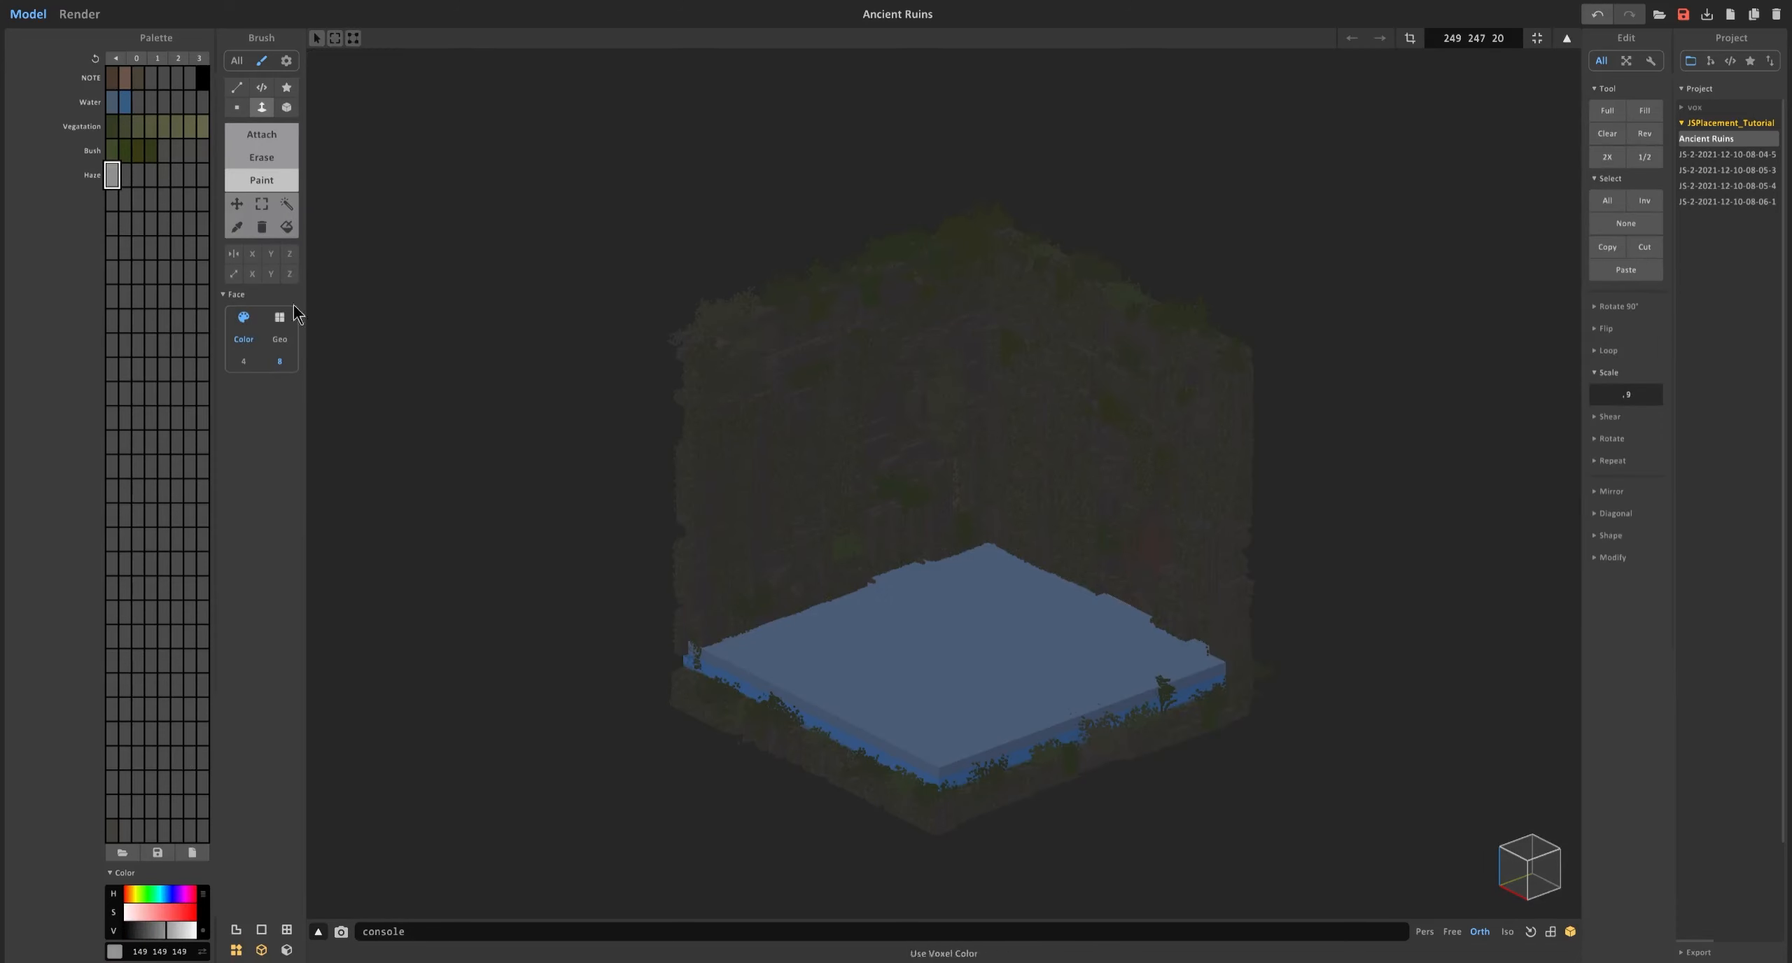
pyautogui.click(286, 226)
pyautogui.click(917, 770)
pyautogui.click(918, 772)
pyautogui.press('Tab')
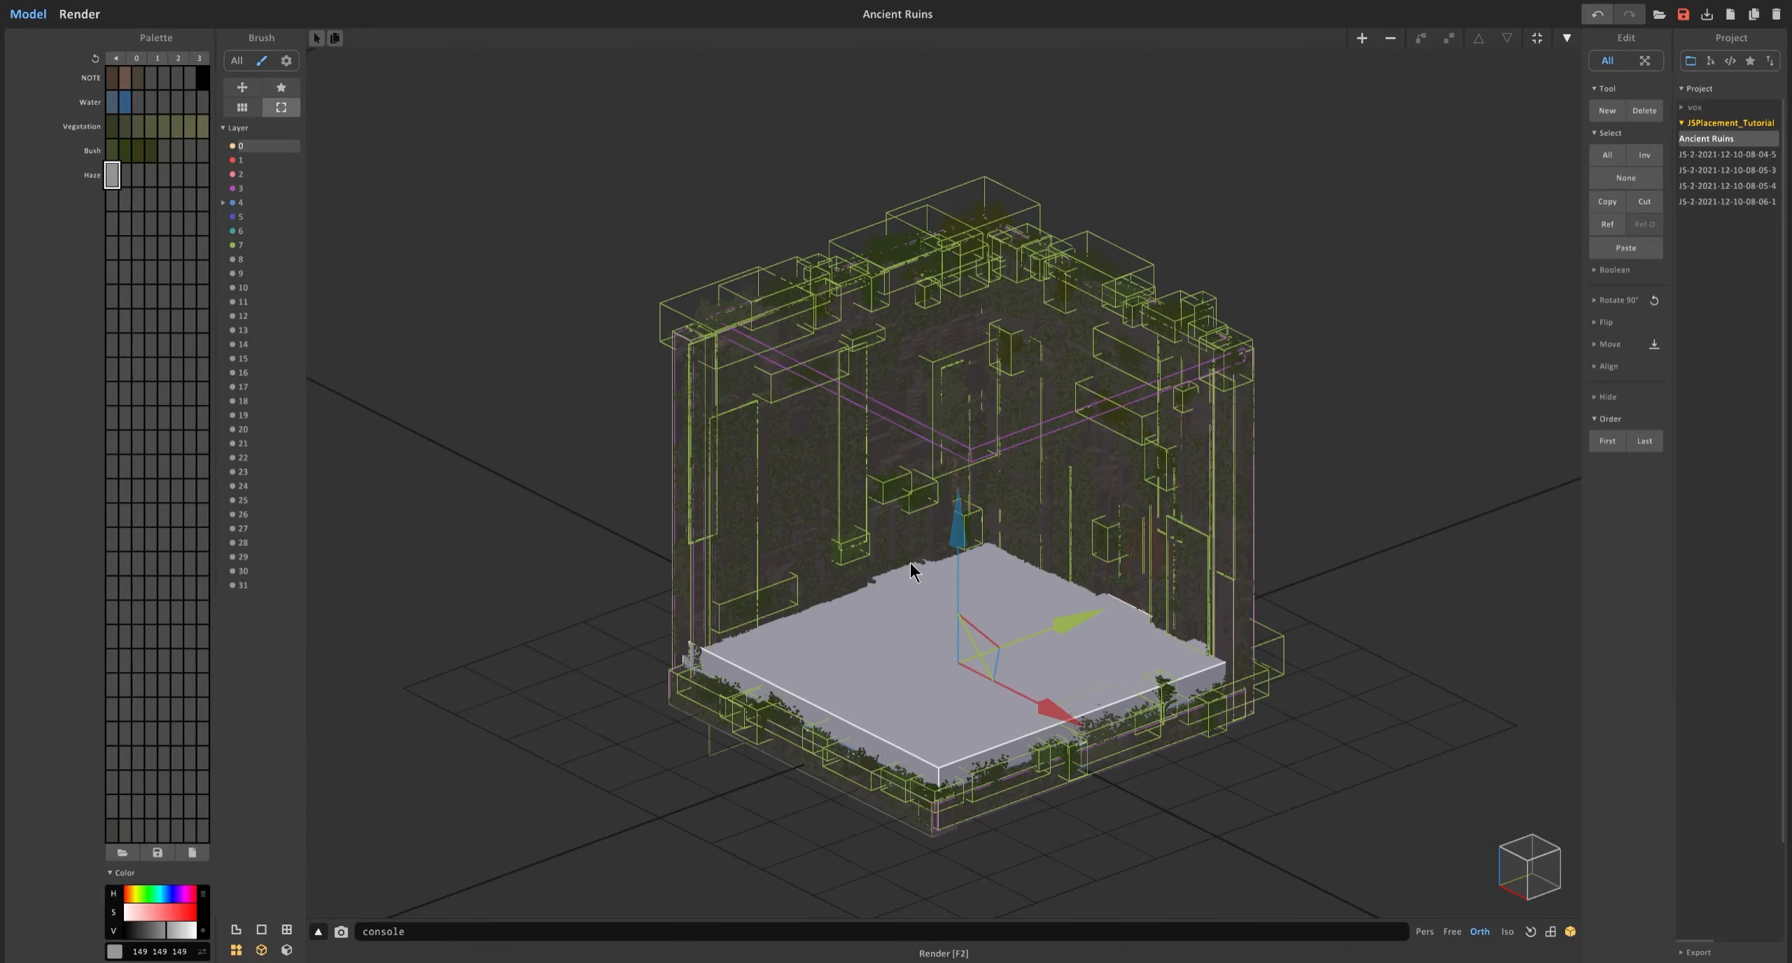
# Render the scene and give the grey slab the Cloud material with scattering media.
pyautogui.press('F2')
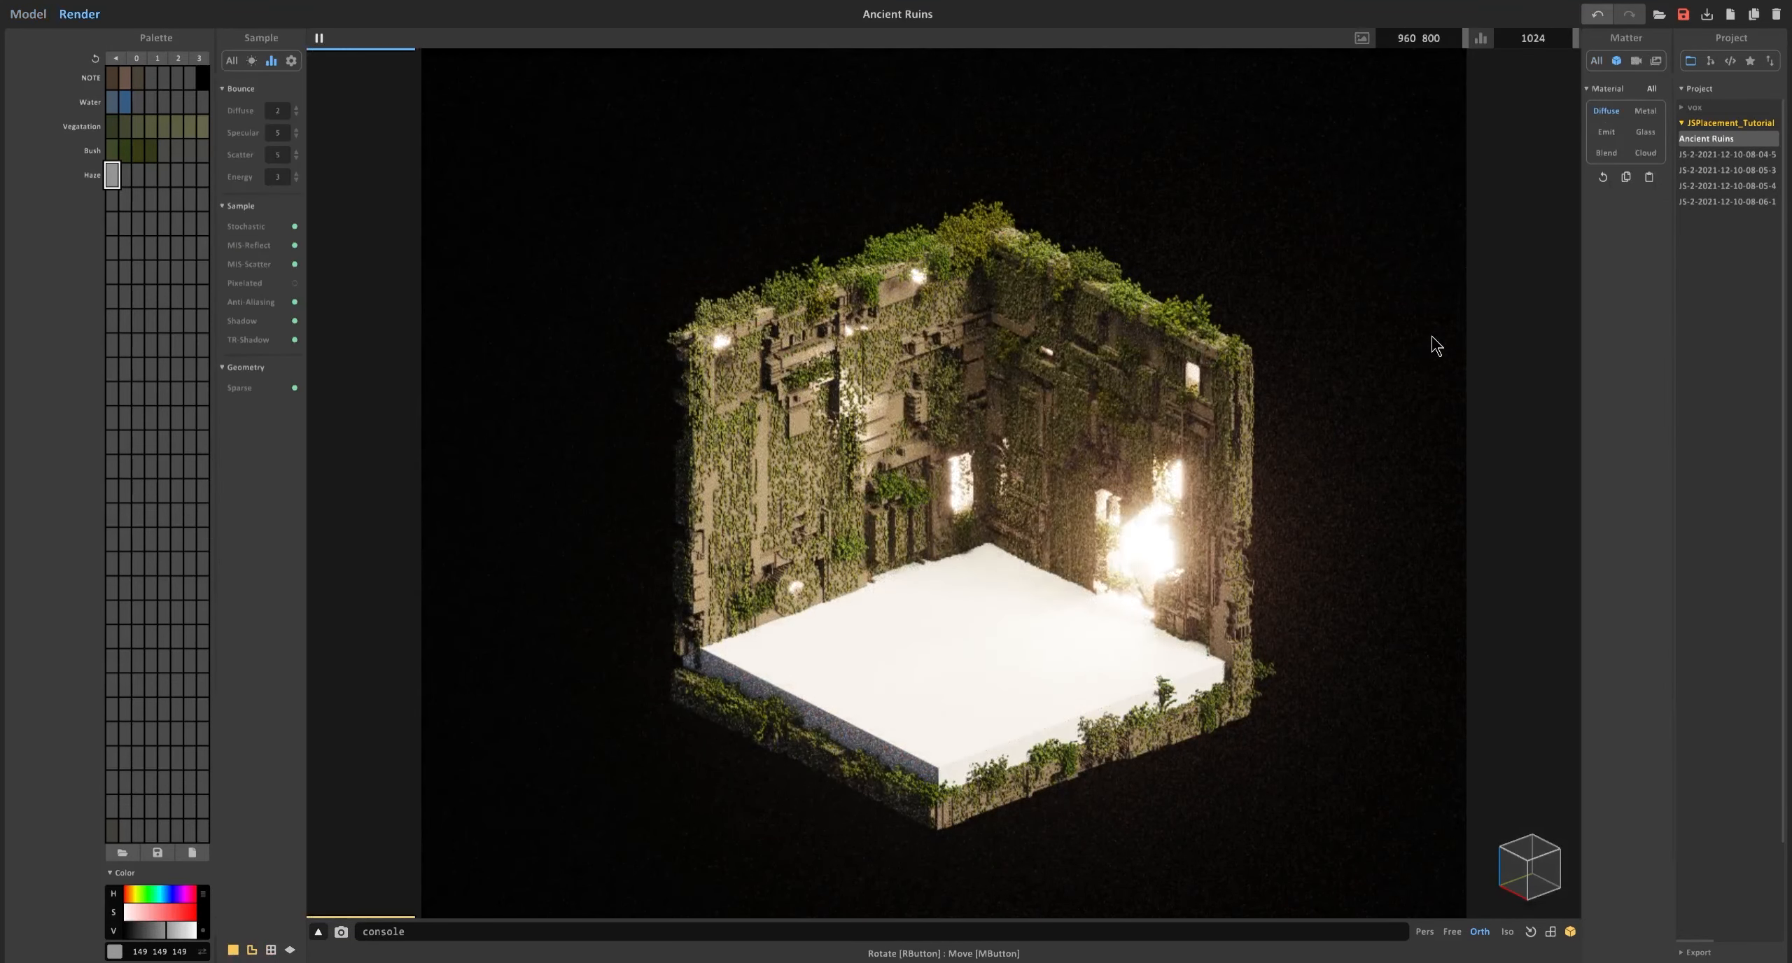
pyautogui.click(1648, 155)
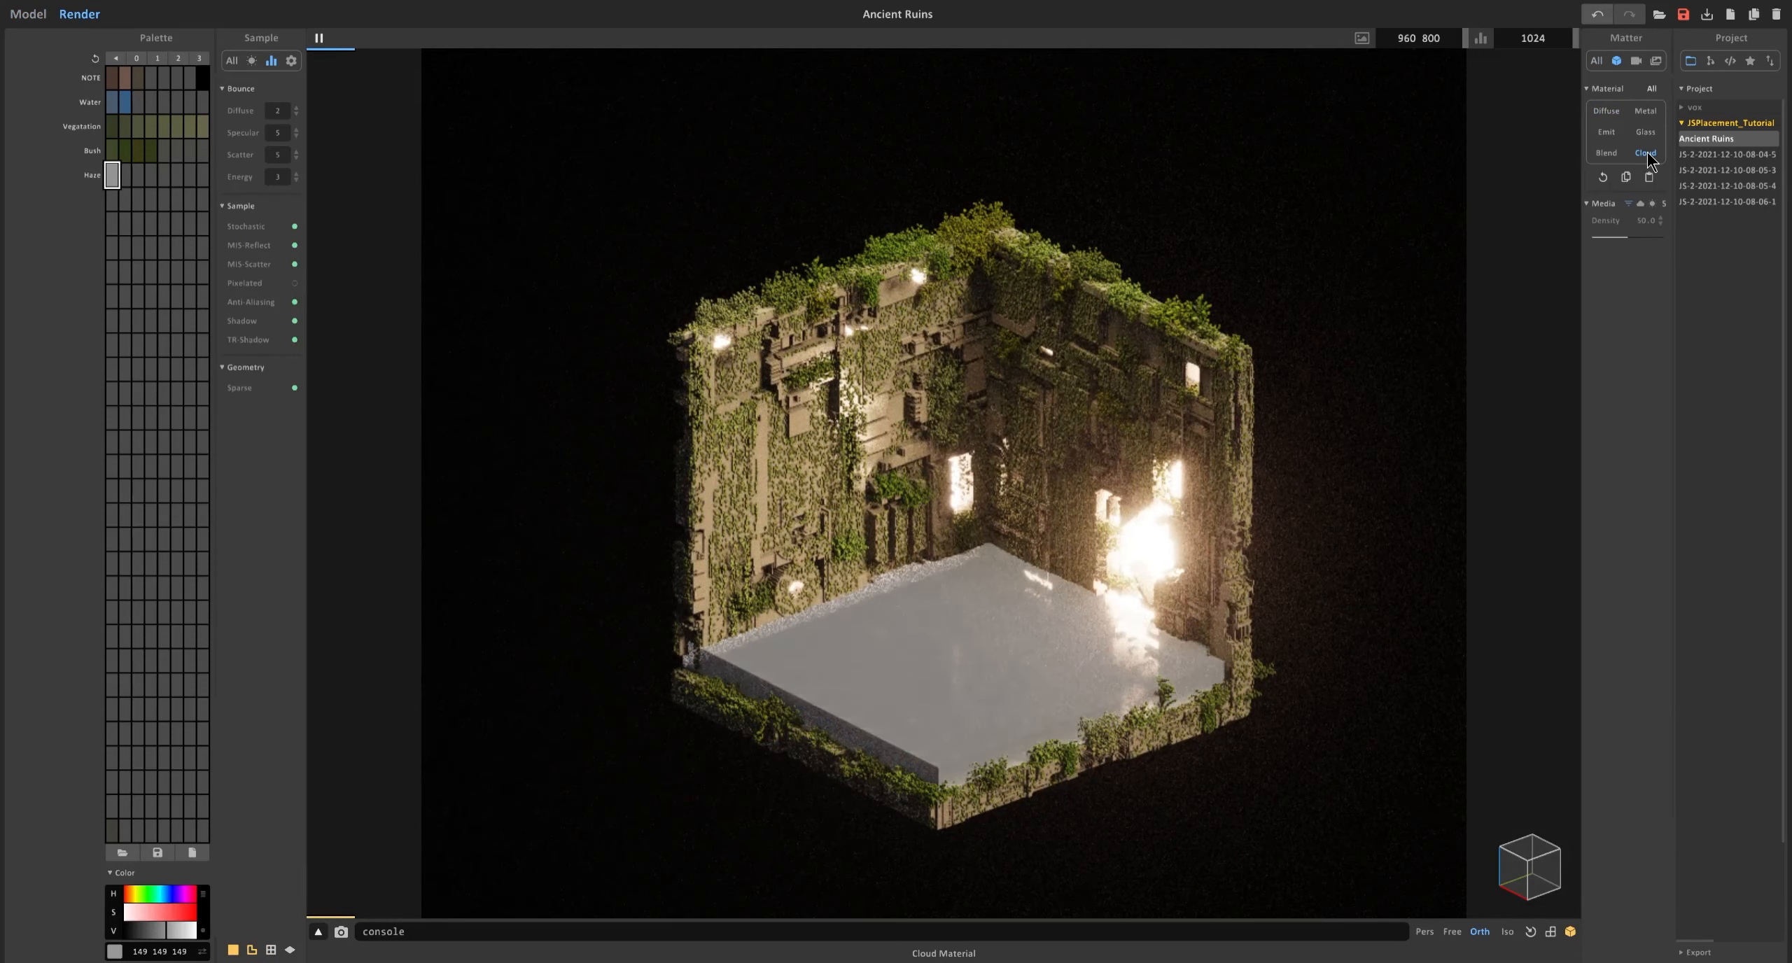
pyautogui.click(1641, 203)
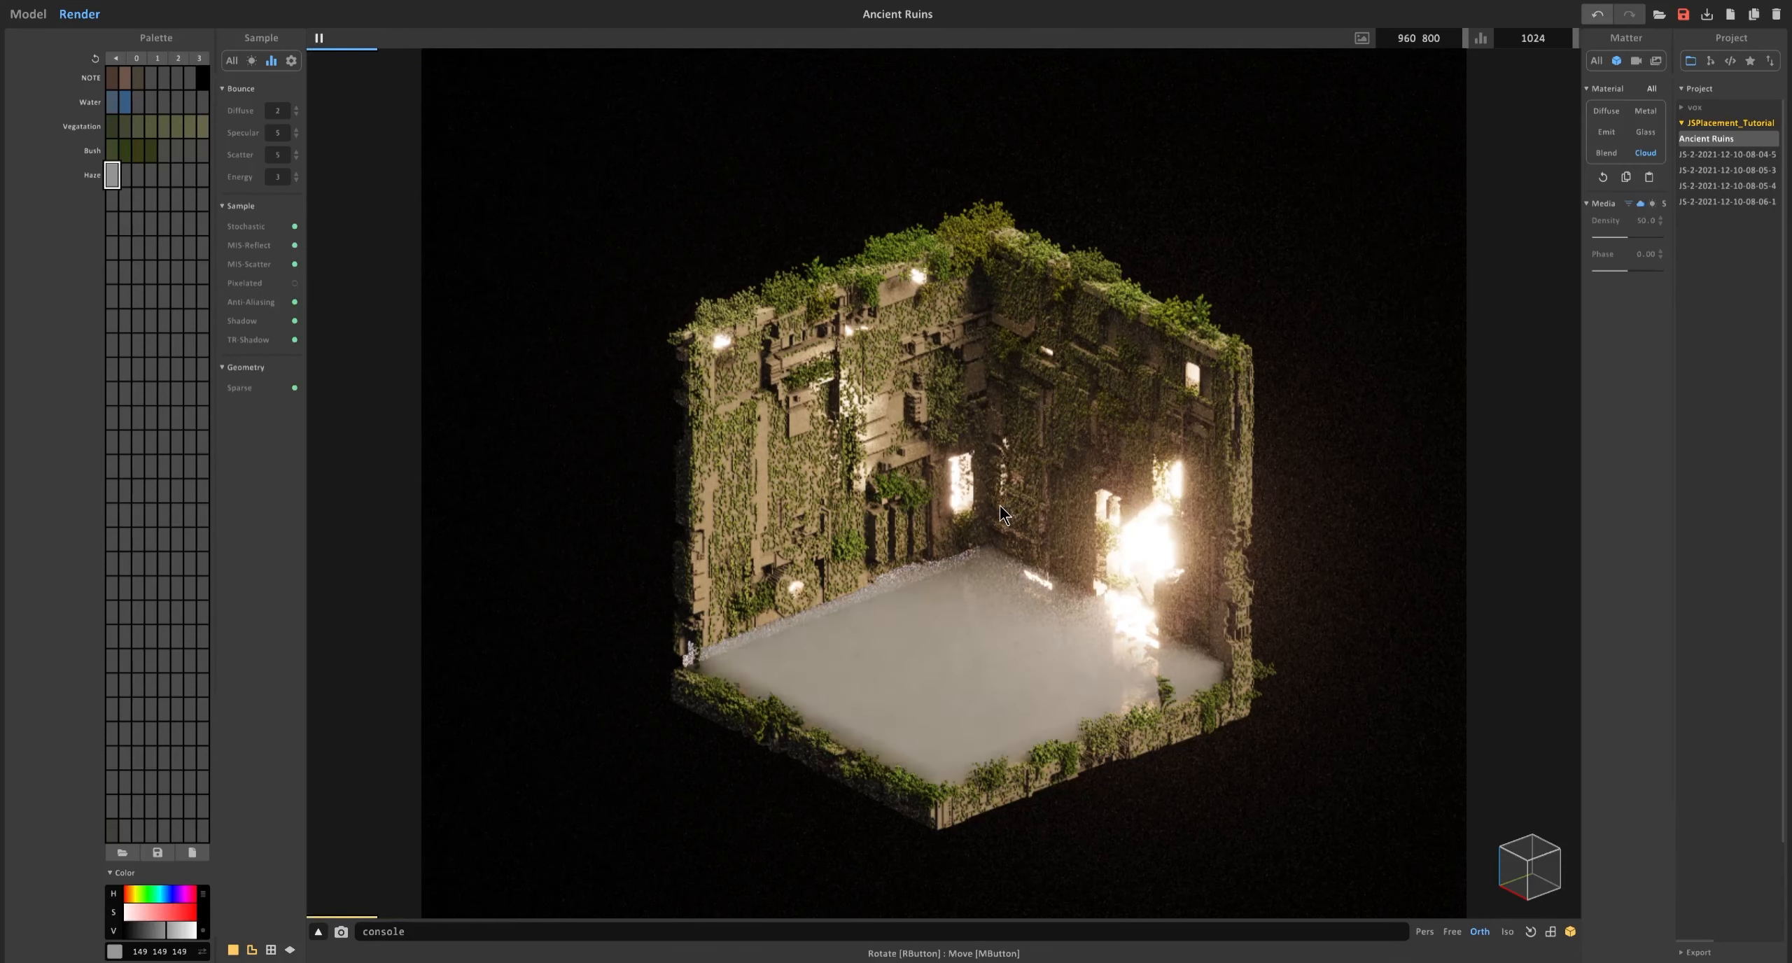
pyautogui.click(28, 15)
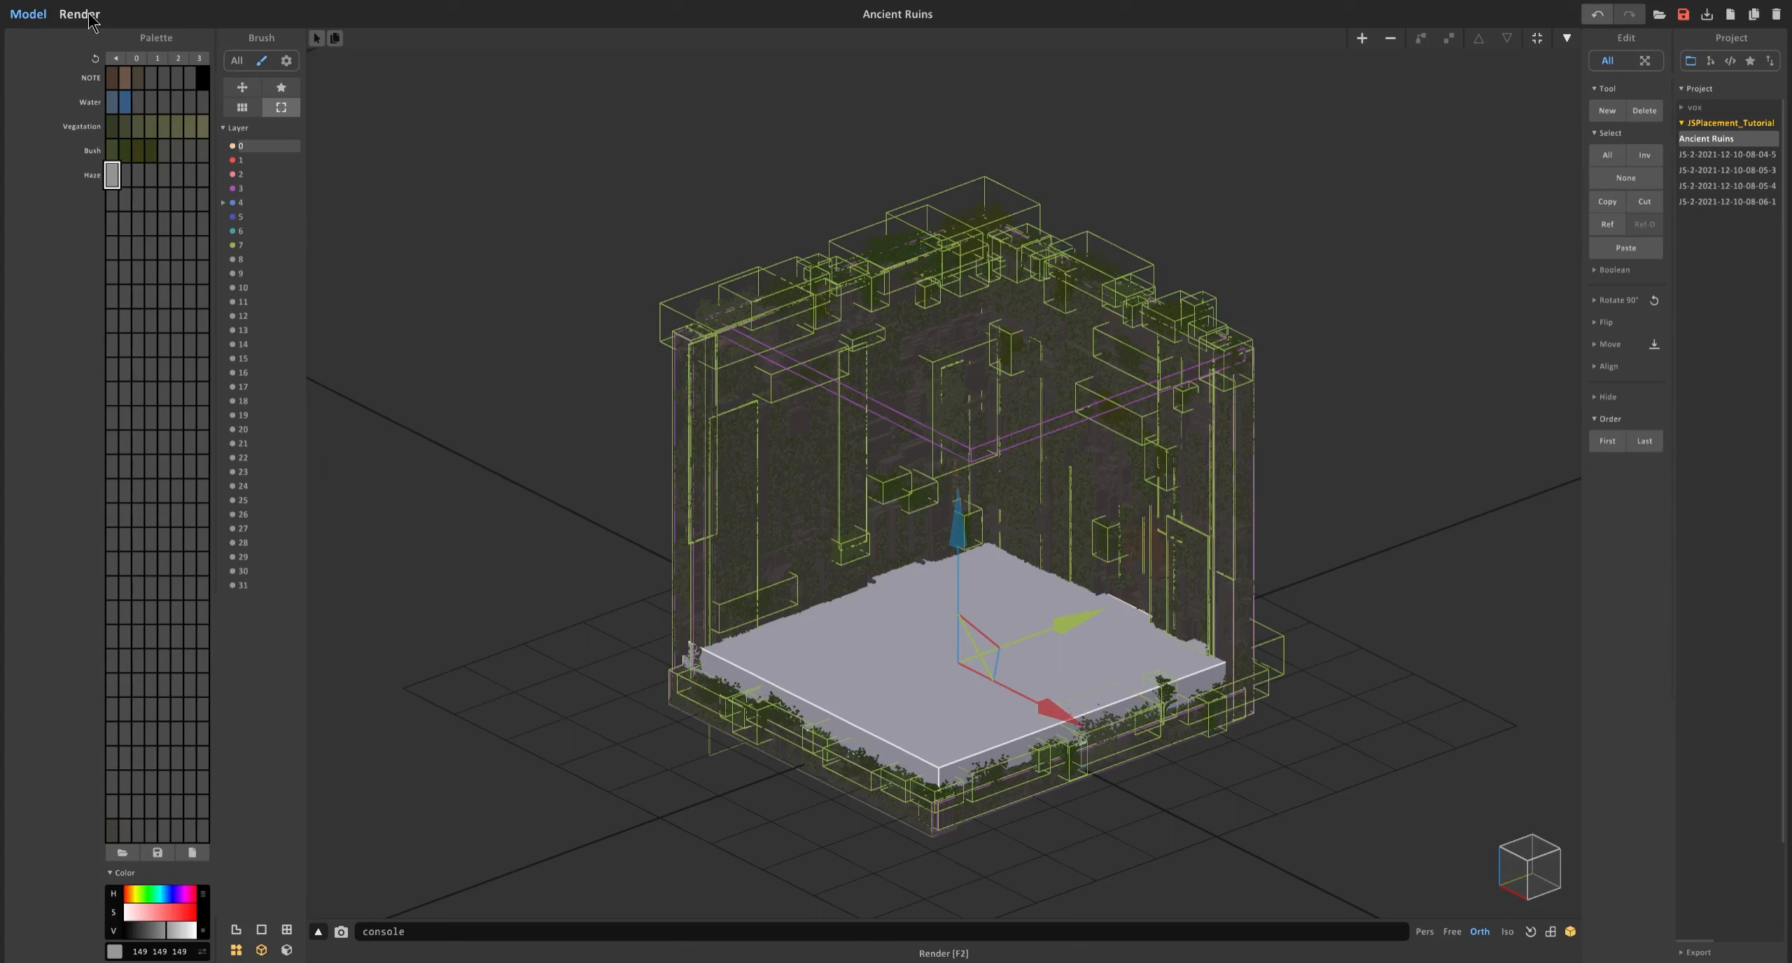
pyautogui.press('F2')
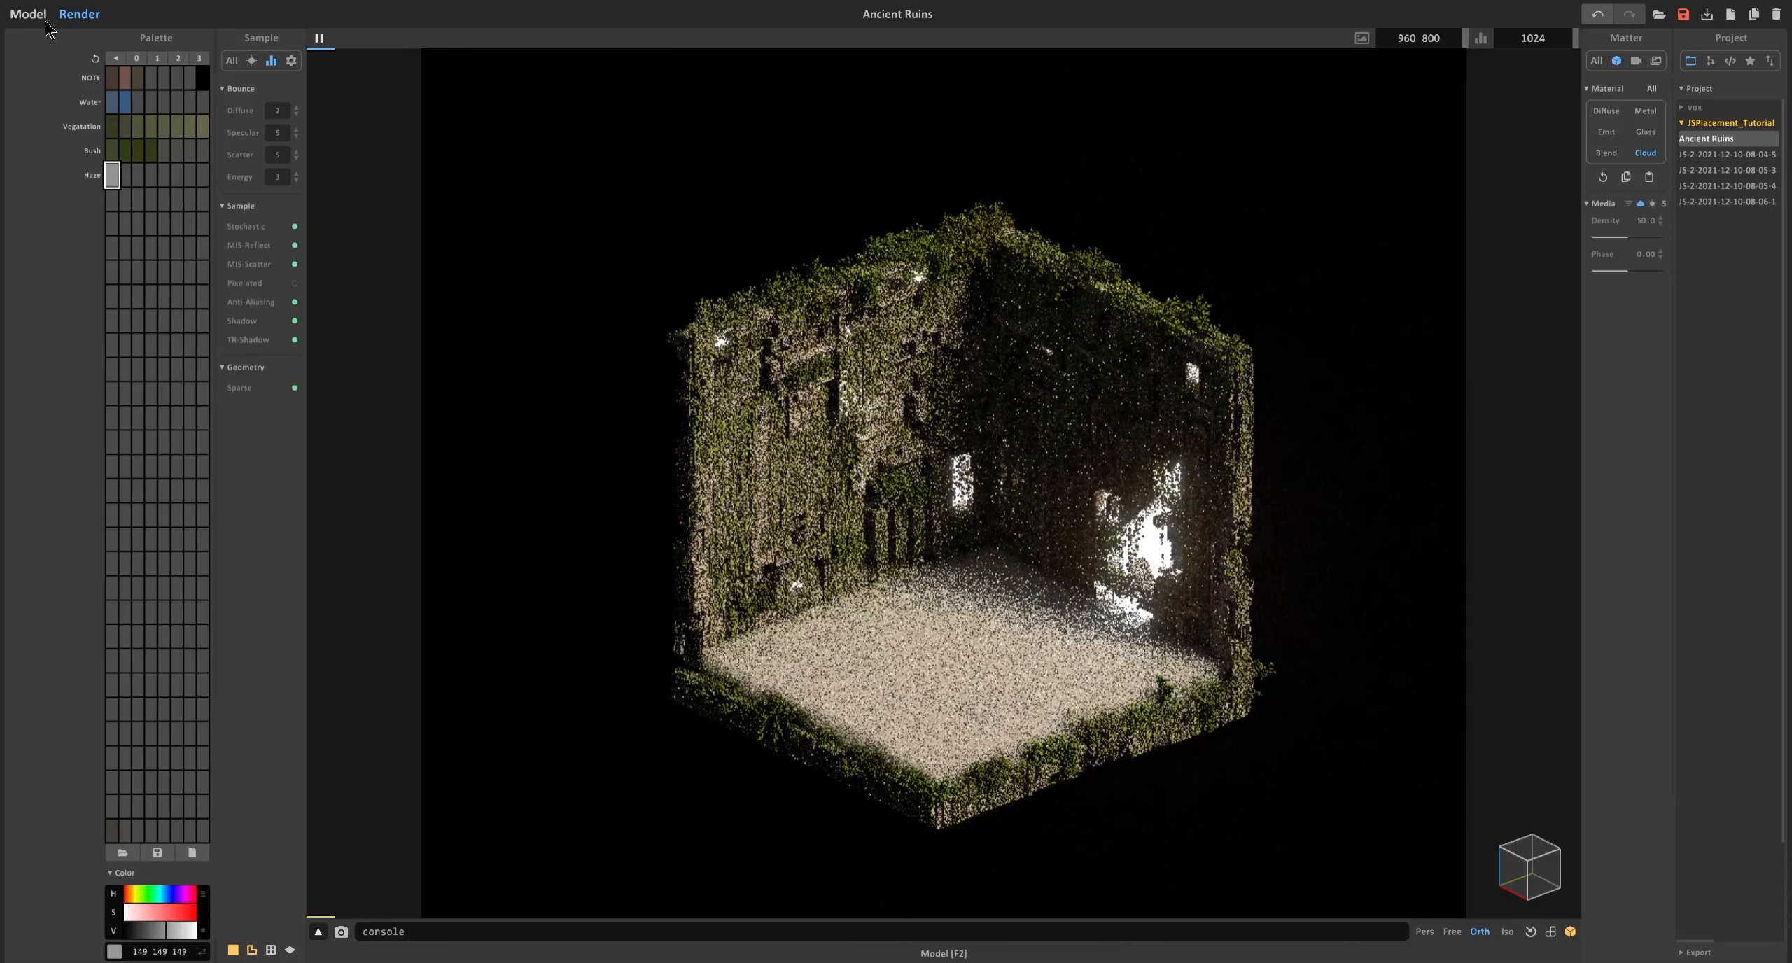
pyautogui.press('F1')
pyautogui.click(1612, 420)
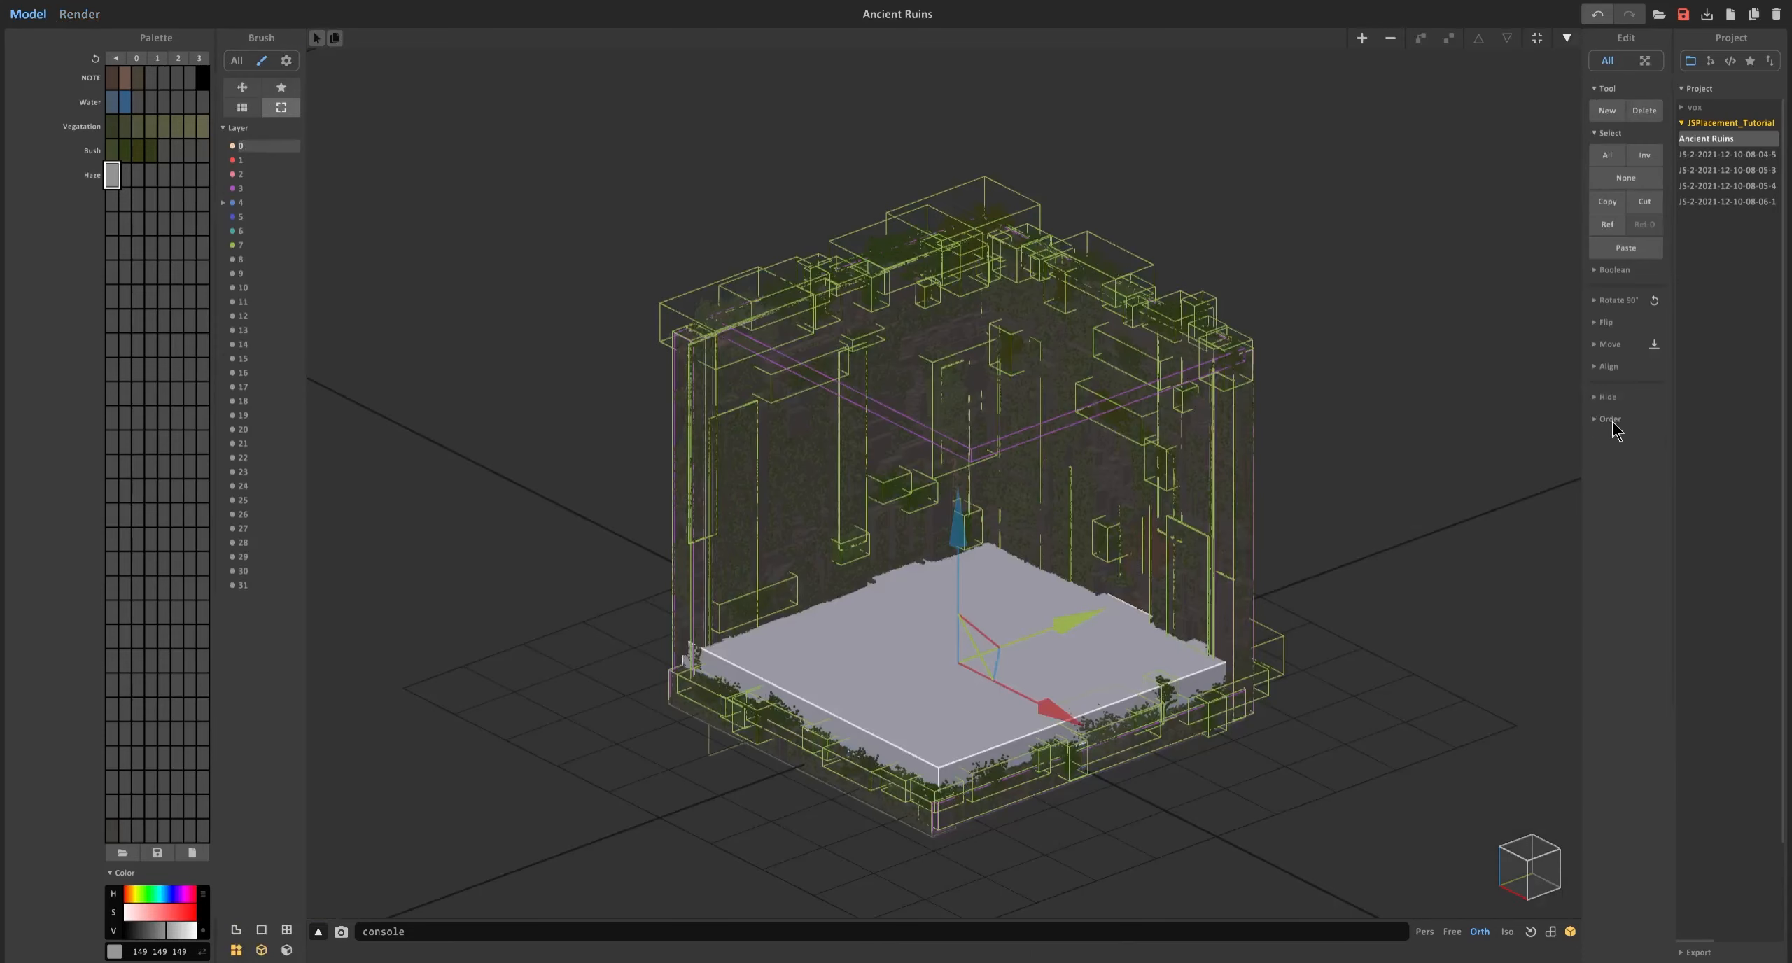
pyautogui.click(1612, 420)
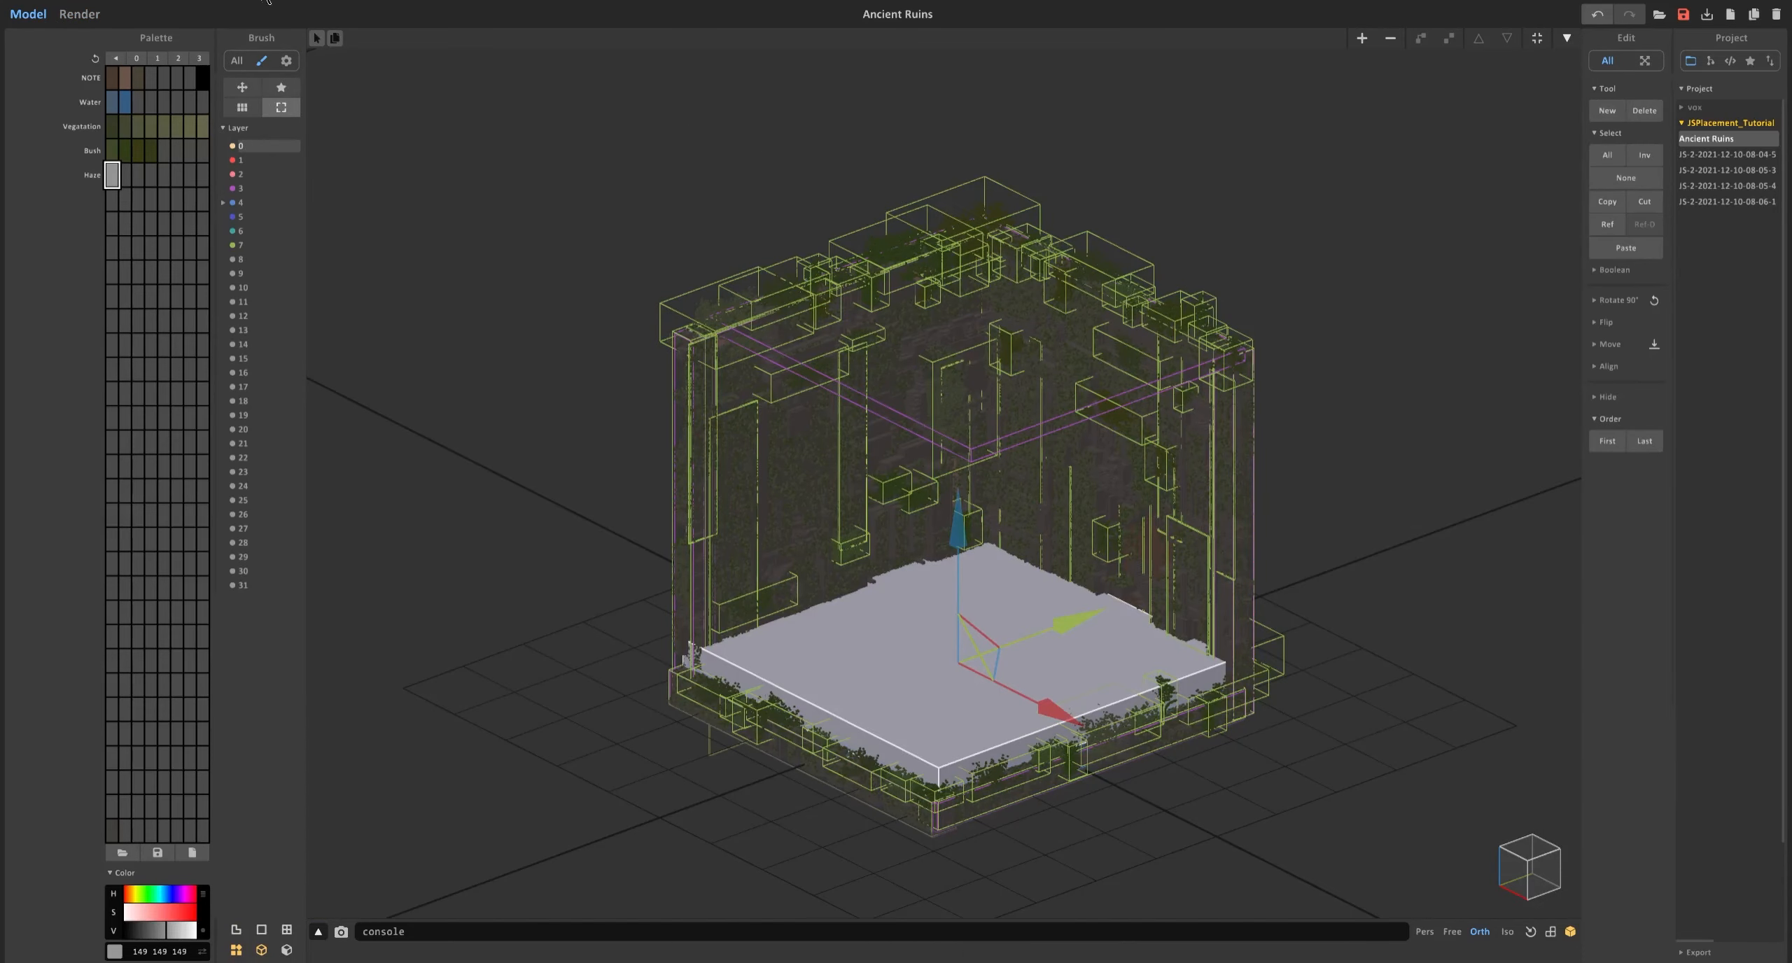
pyautogui.press('F2')
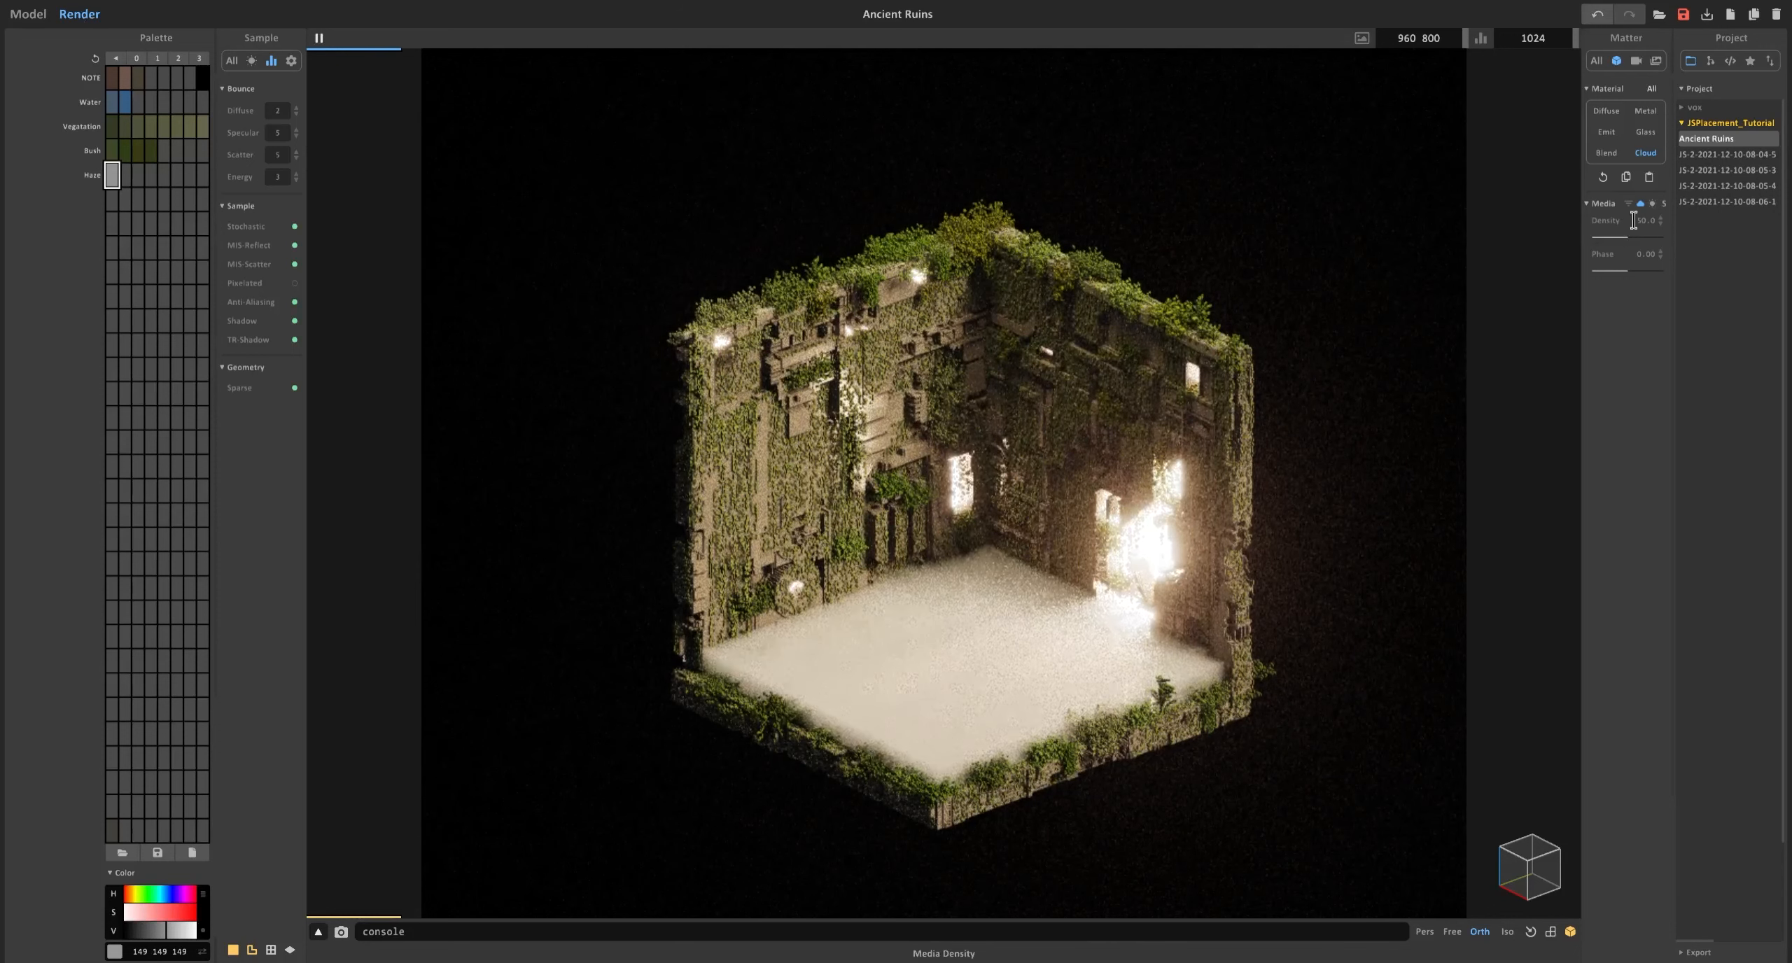
# Thin out the haze slab's Cloud material by setting its media density to 6 and its phase to 0.39.
pyautogui.moveTo(1606, 237); pyautogui.dragTo(1601, 238)
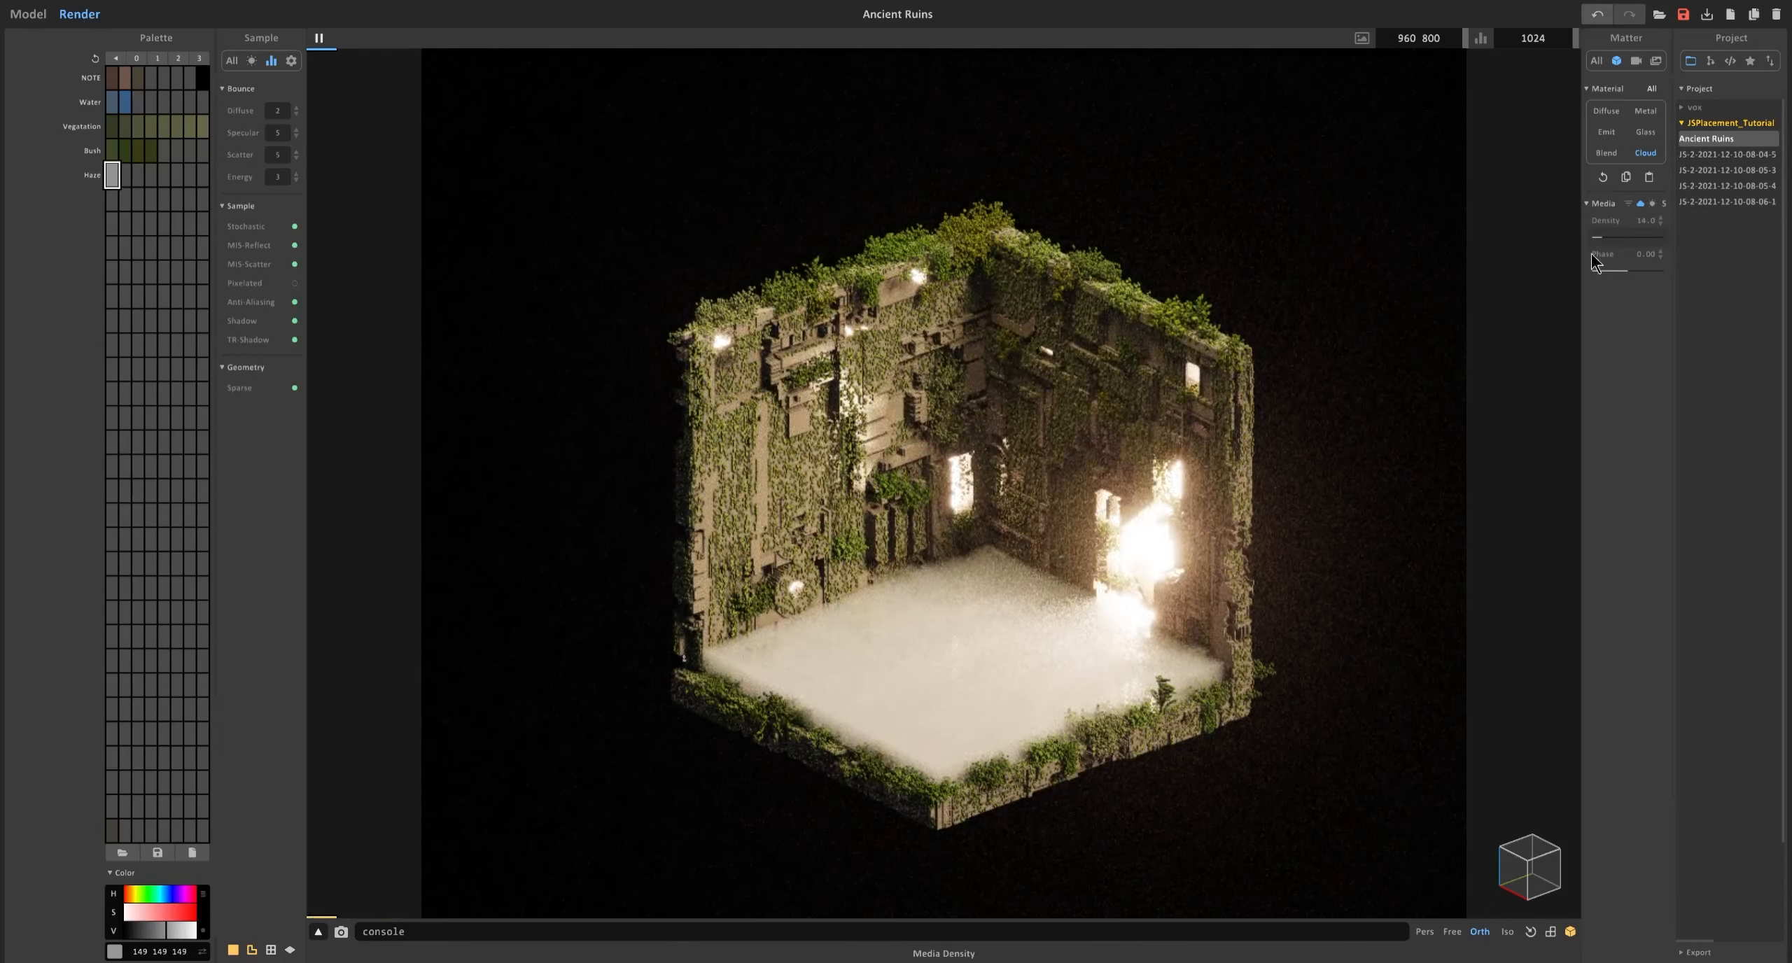
pyautogui.click(1639, 271)
pyautogui.moveTo(1639, 271)
pyautogui.mouseDown()
pyautogui.moveTo(1610, 273)
pyautogui.moveTo(1643, 272)
pyautogui.mouseUp()
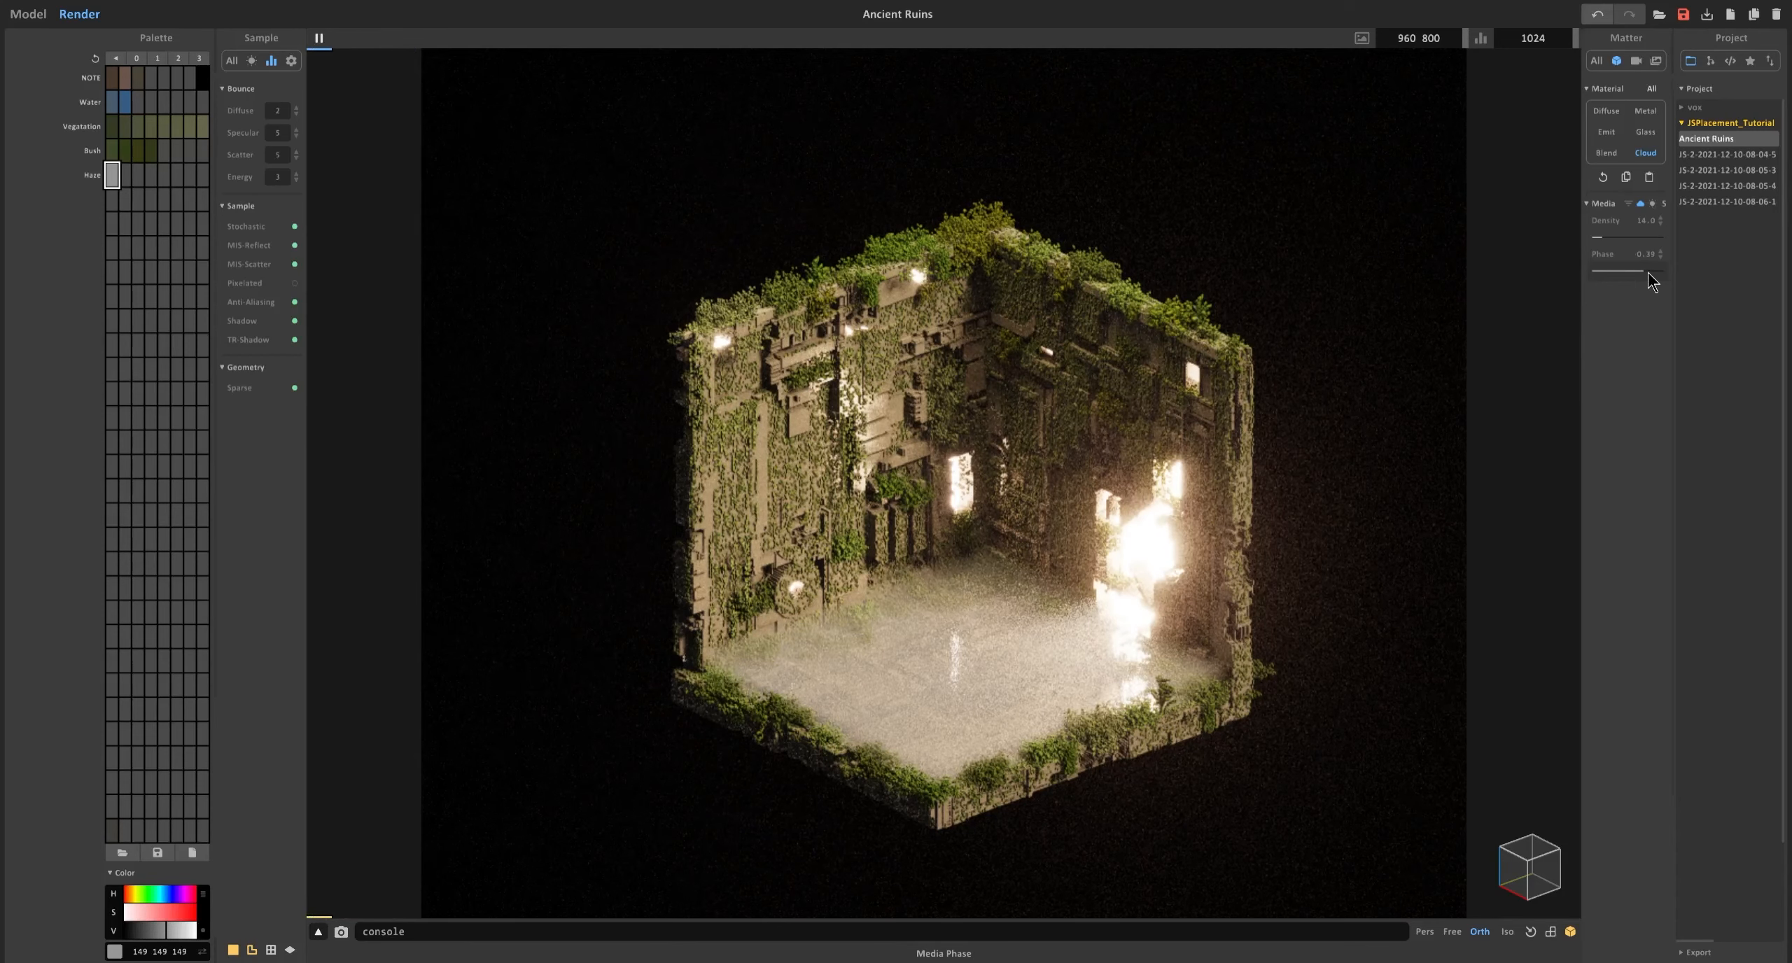
pyautogui.click(1598, 238)
pyautogui.click(28, 14)
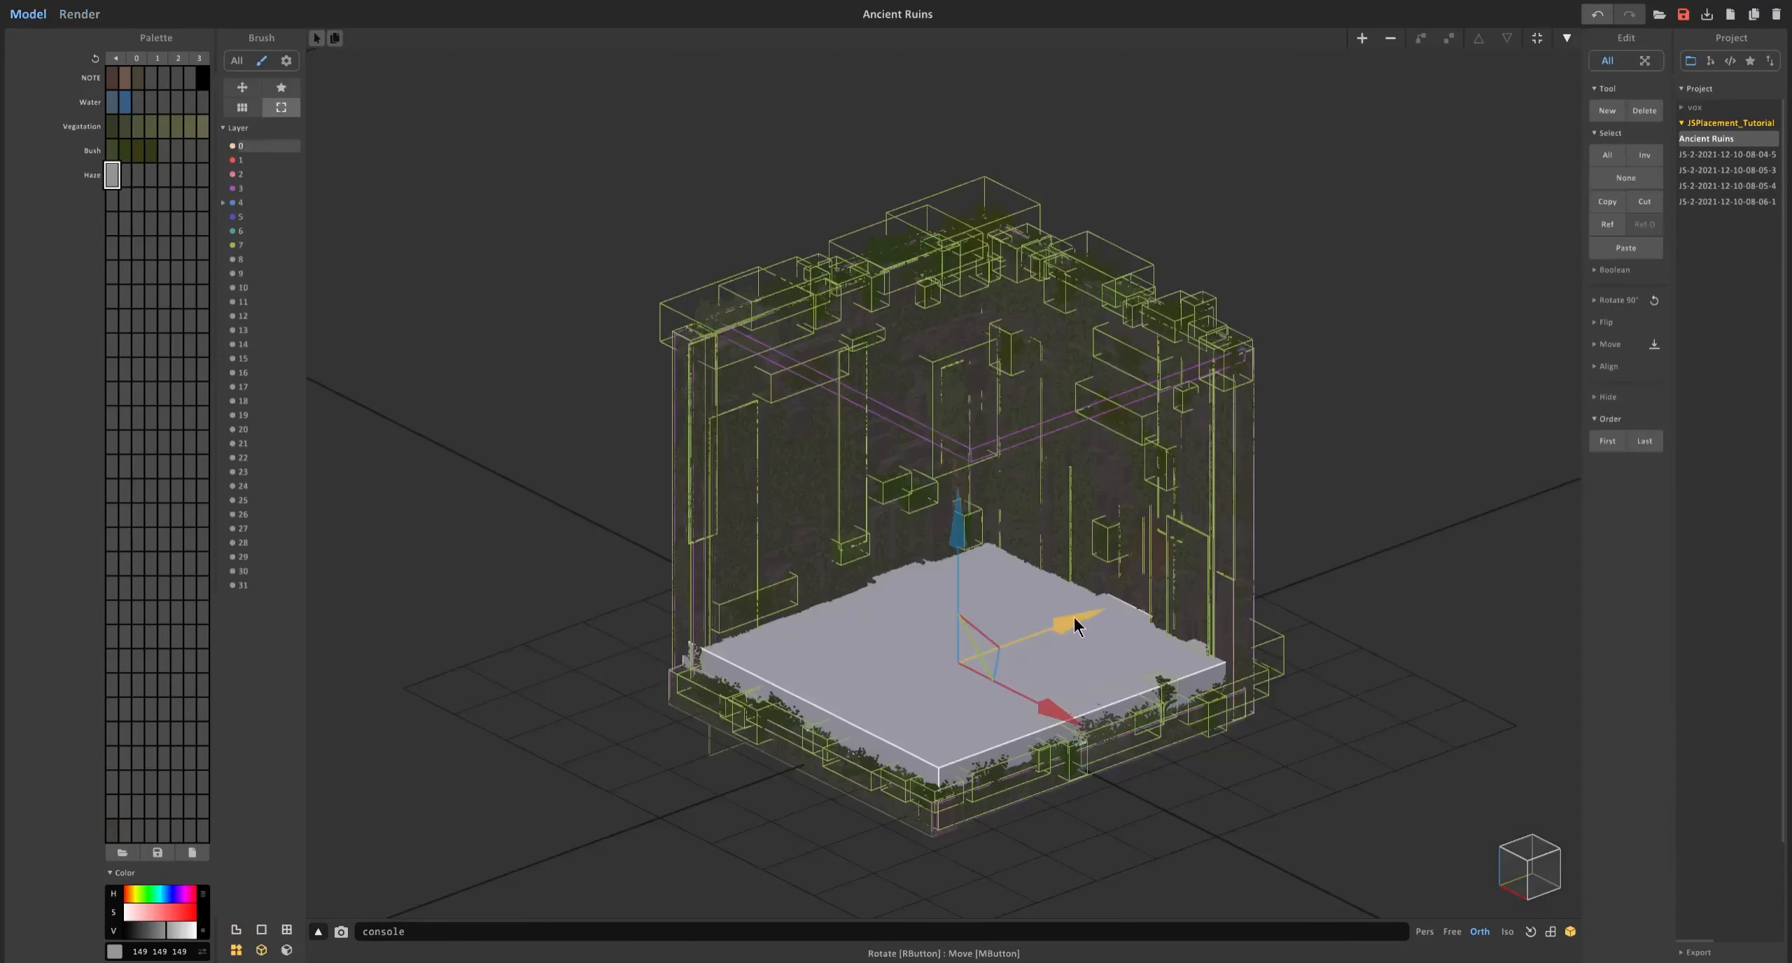
pyautogui.click(79, 14)
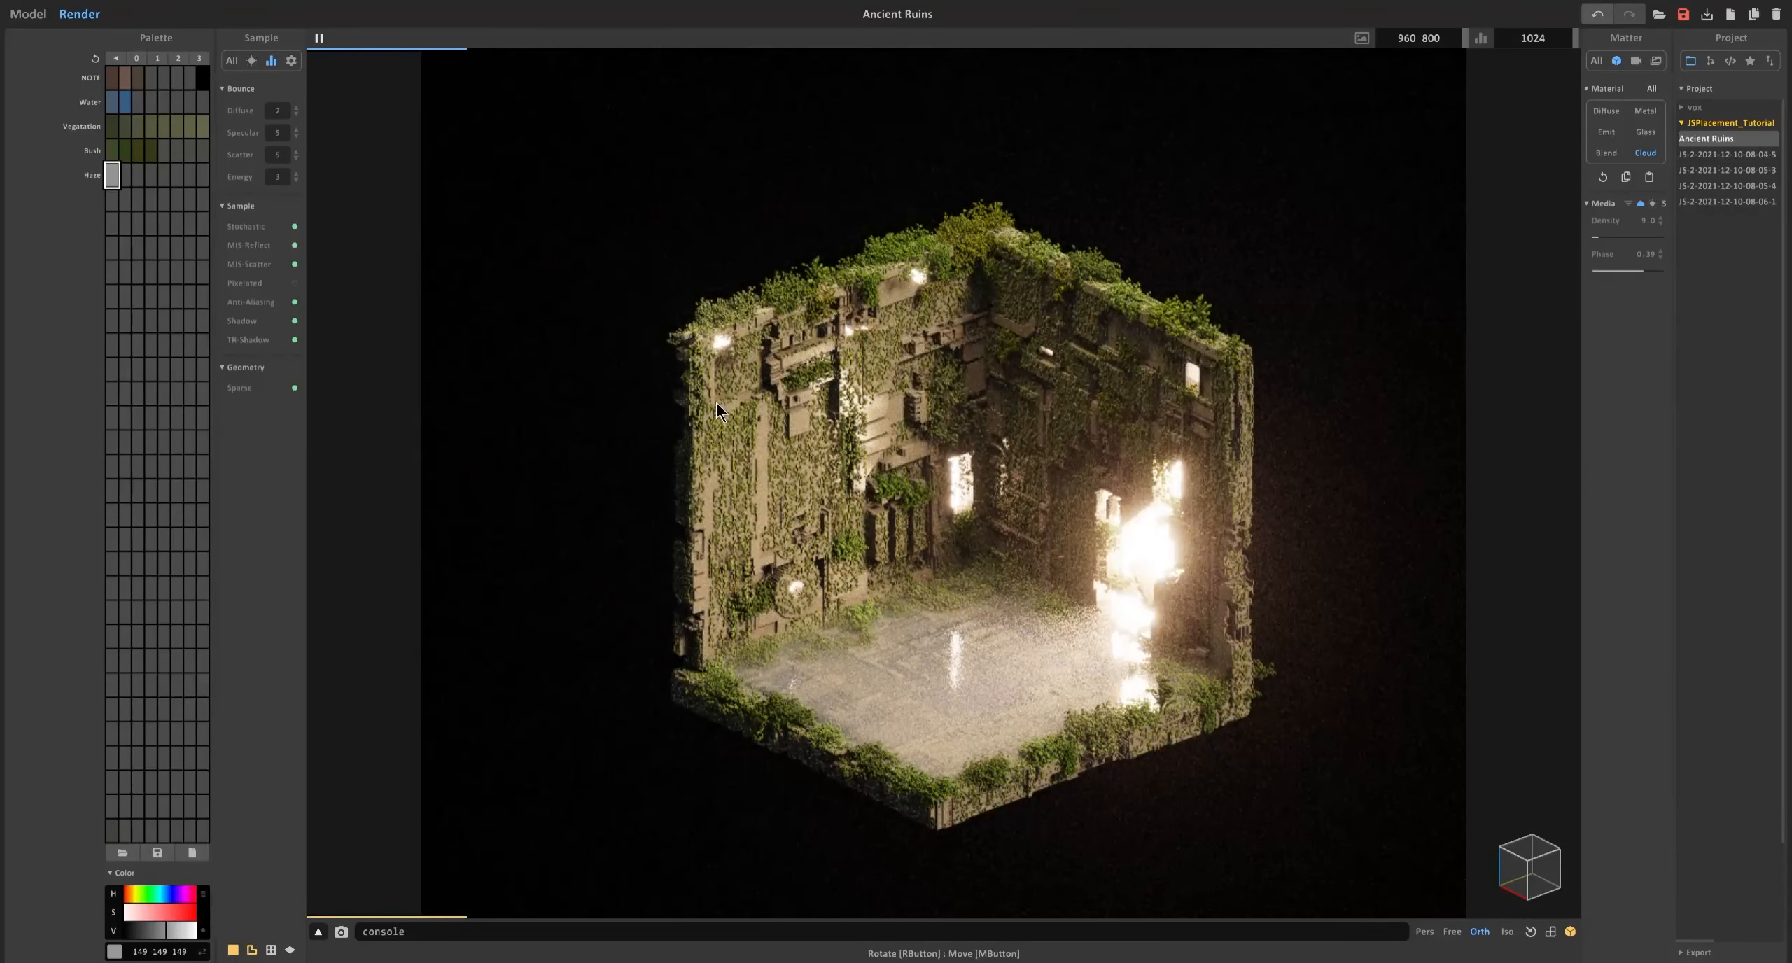
pyautogui.click(1595, 239)
pyautogui.click(1613, 270)
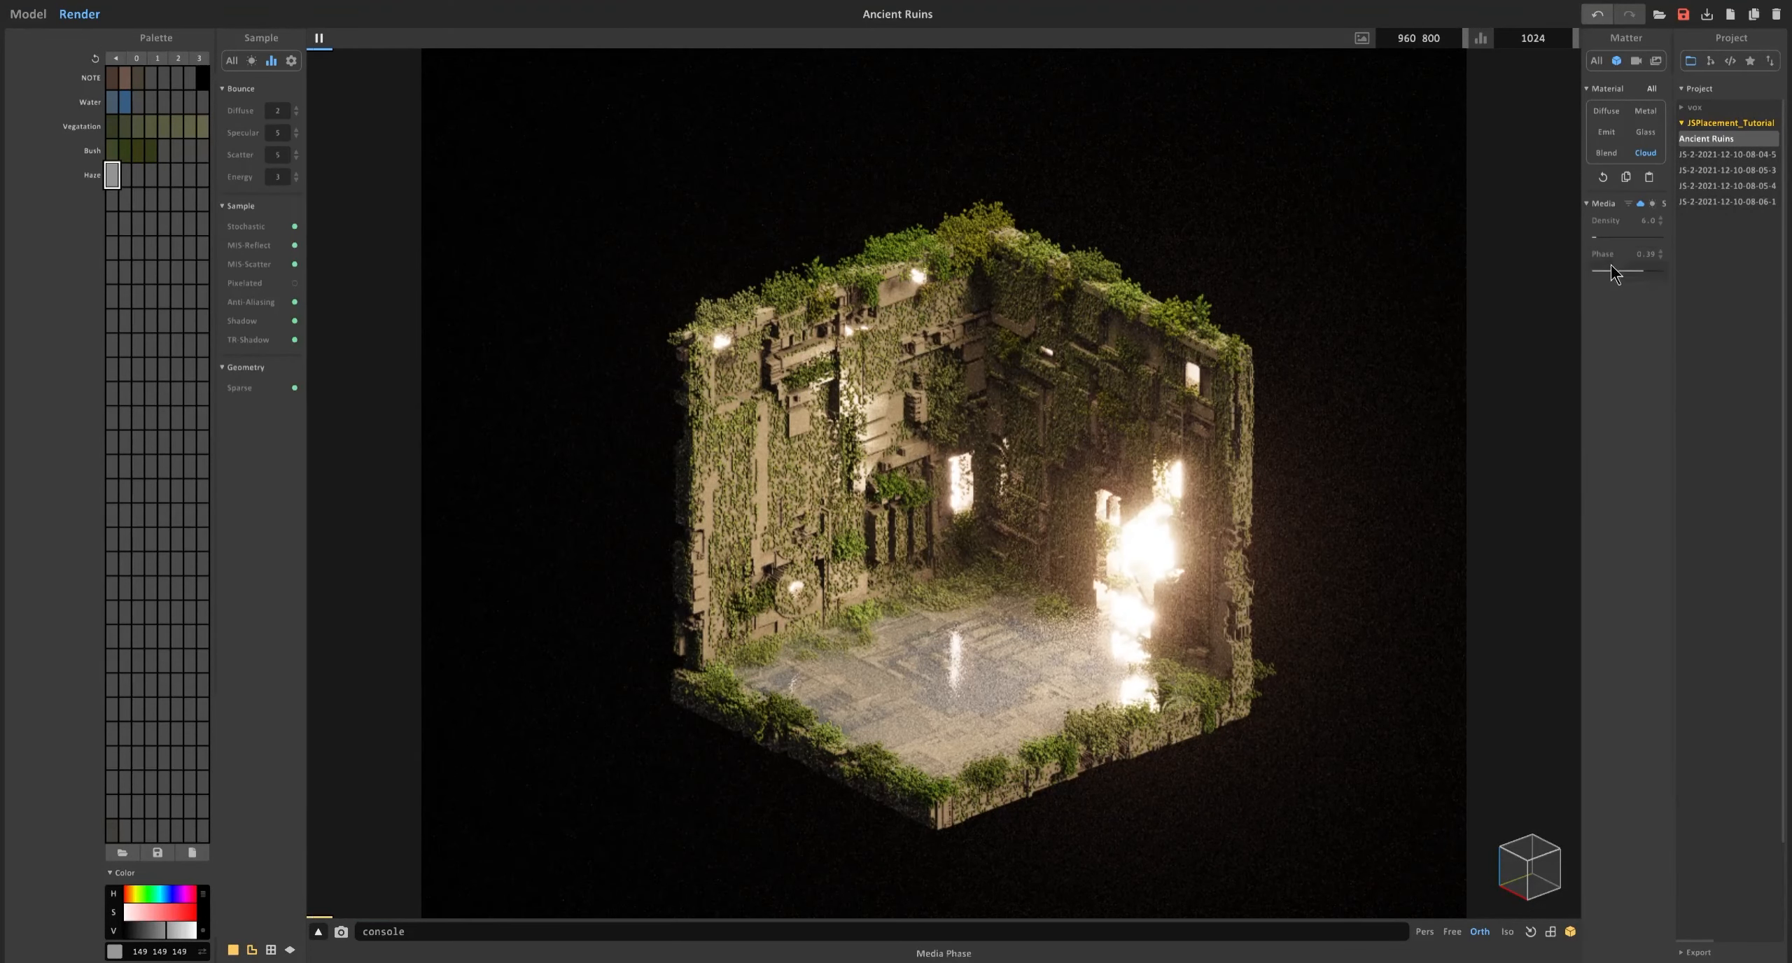
# Nudge the haze slab slightly upward and tint its palette colour to blue-grey 104 118 125.
pyautogui.click(28, 14)
pyautogui.moveTo(970, 550); pyautogui.dragTo(972, 534)
pyautogui.press('Tab')
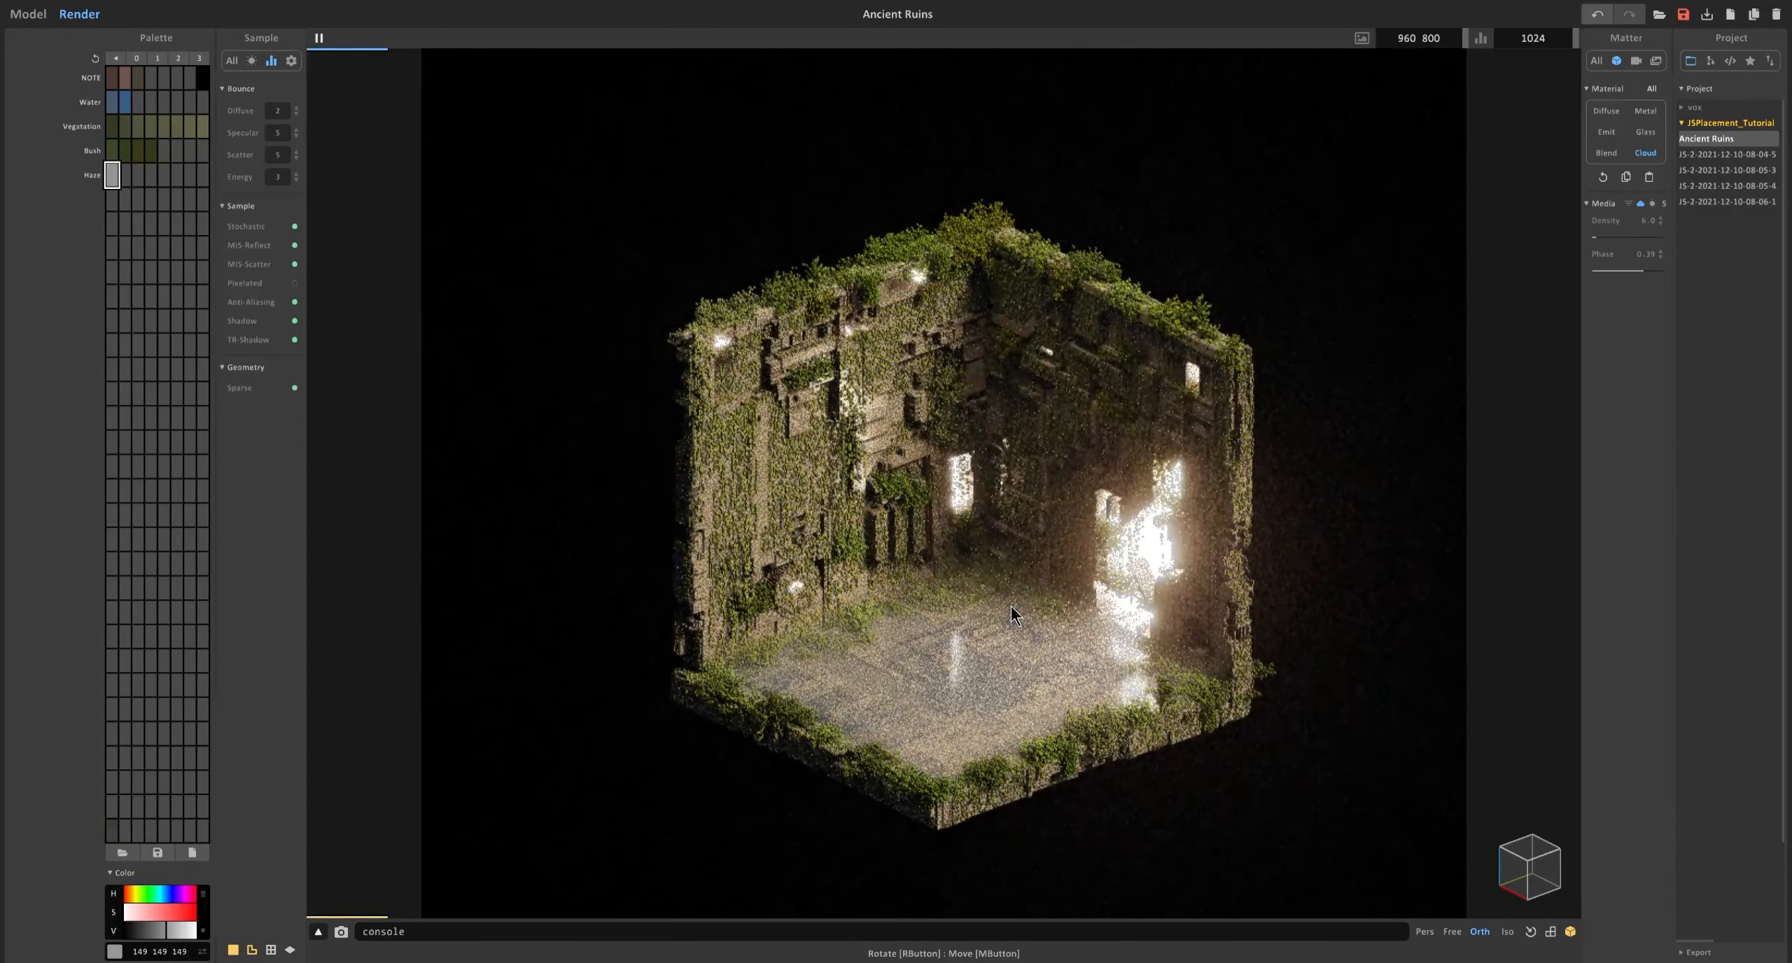
pyautogui.click(158, 930)
pyautogui.click(164, 894)
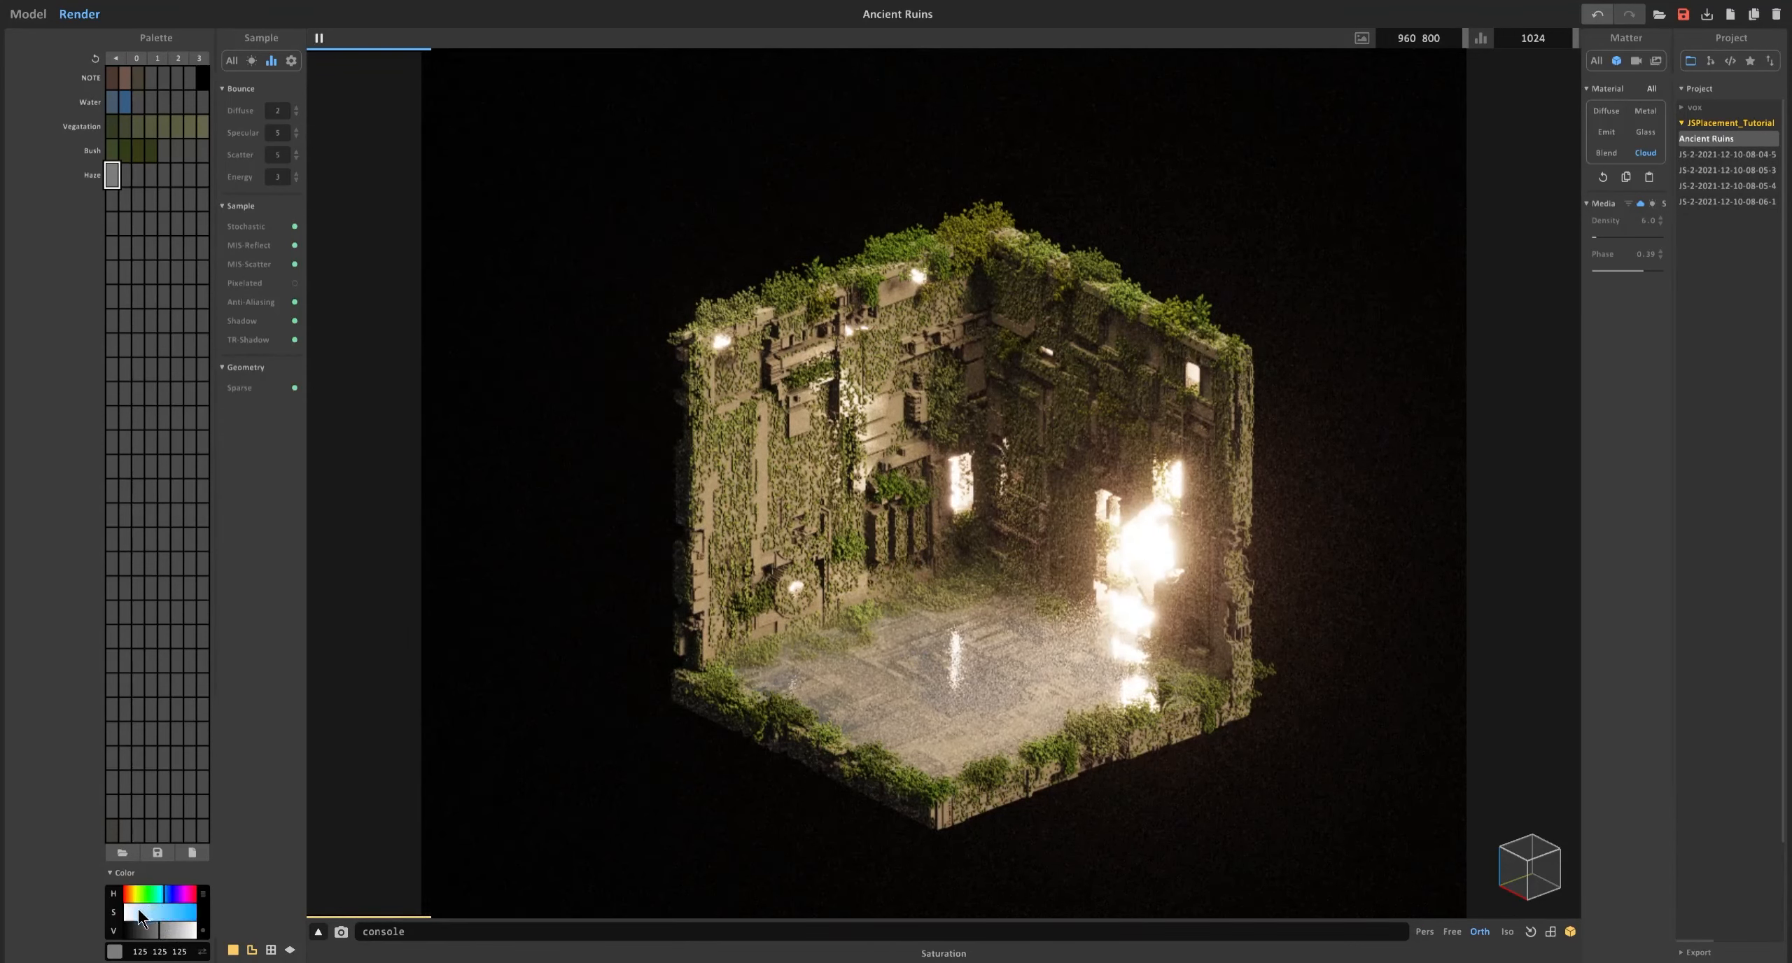
pyautogui.click(135, 912)
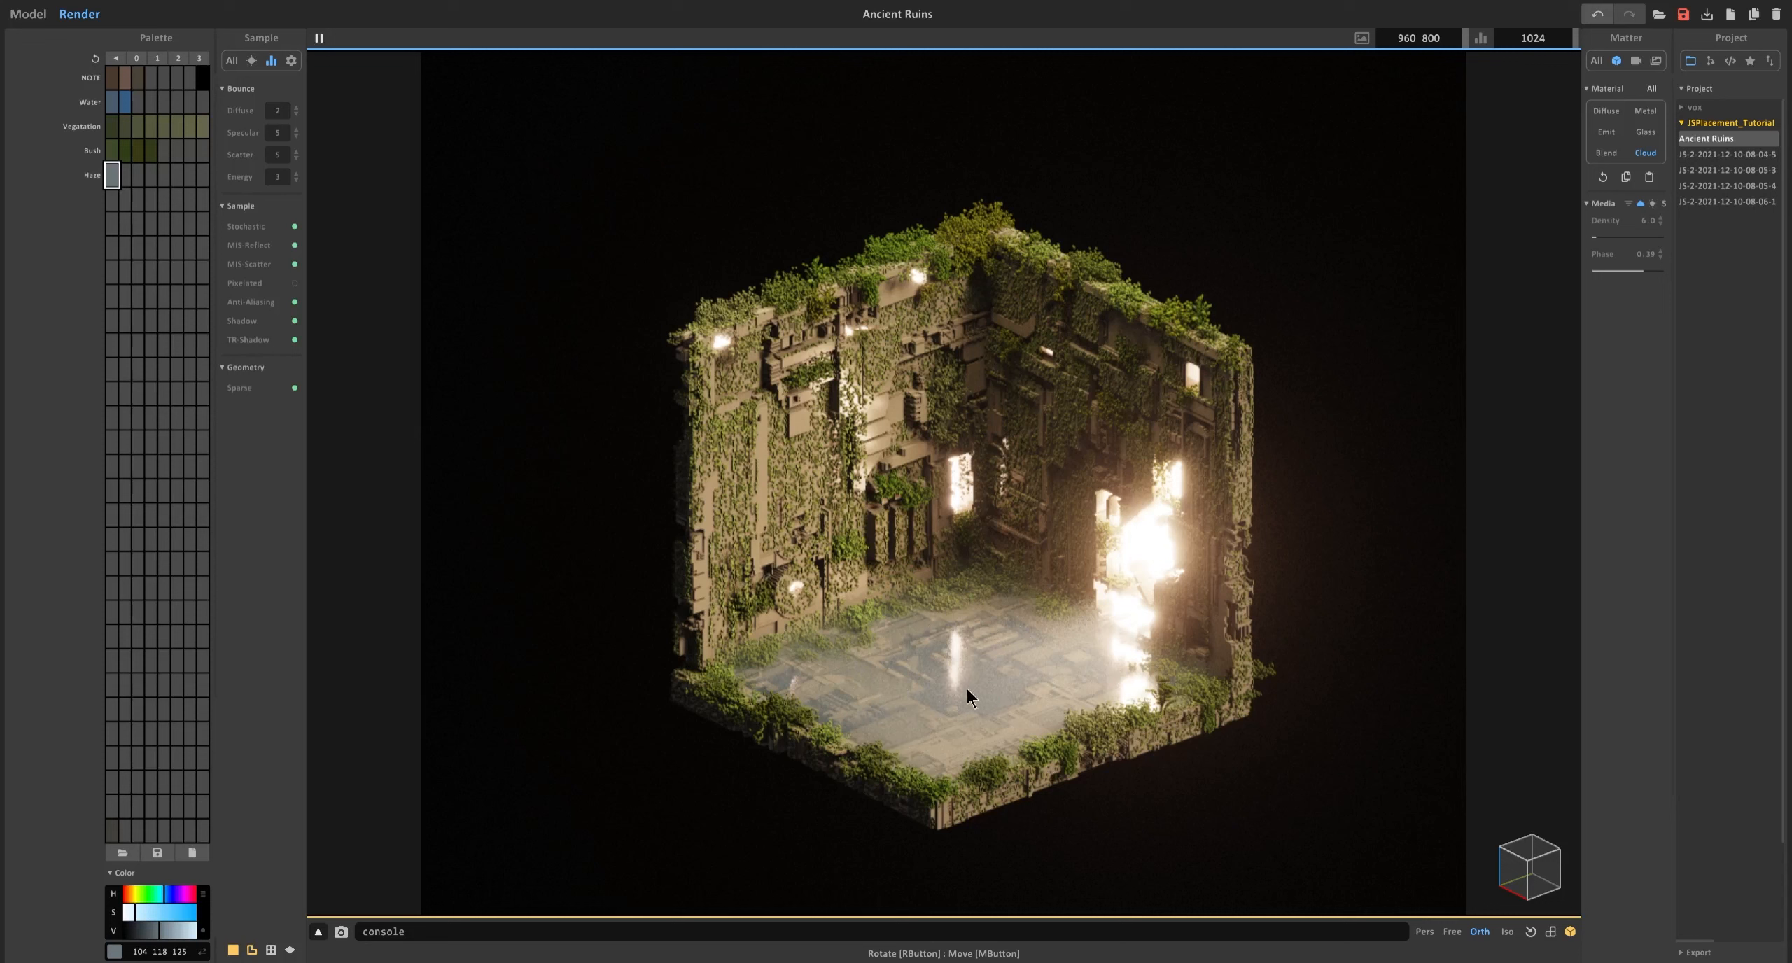
# Return to modelling and hide layer 5 with the haze slab to expose the water surface.
pyautogui.click(21, 16)
pyautogui.moveTo(850, 560); pyautogui.dragTo(970, 560, button='right')
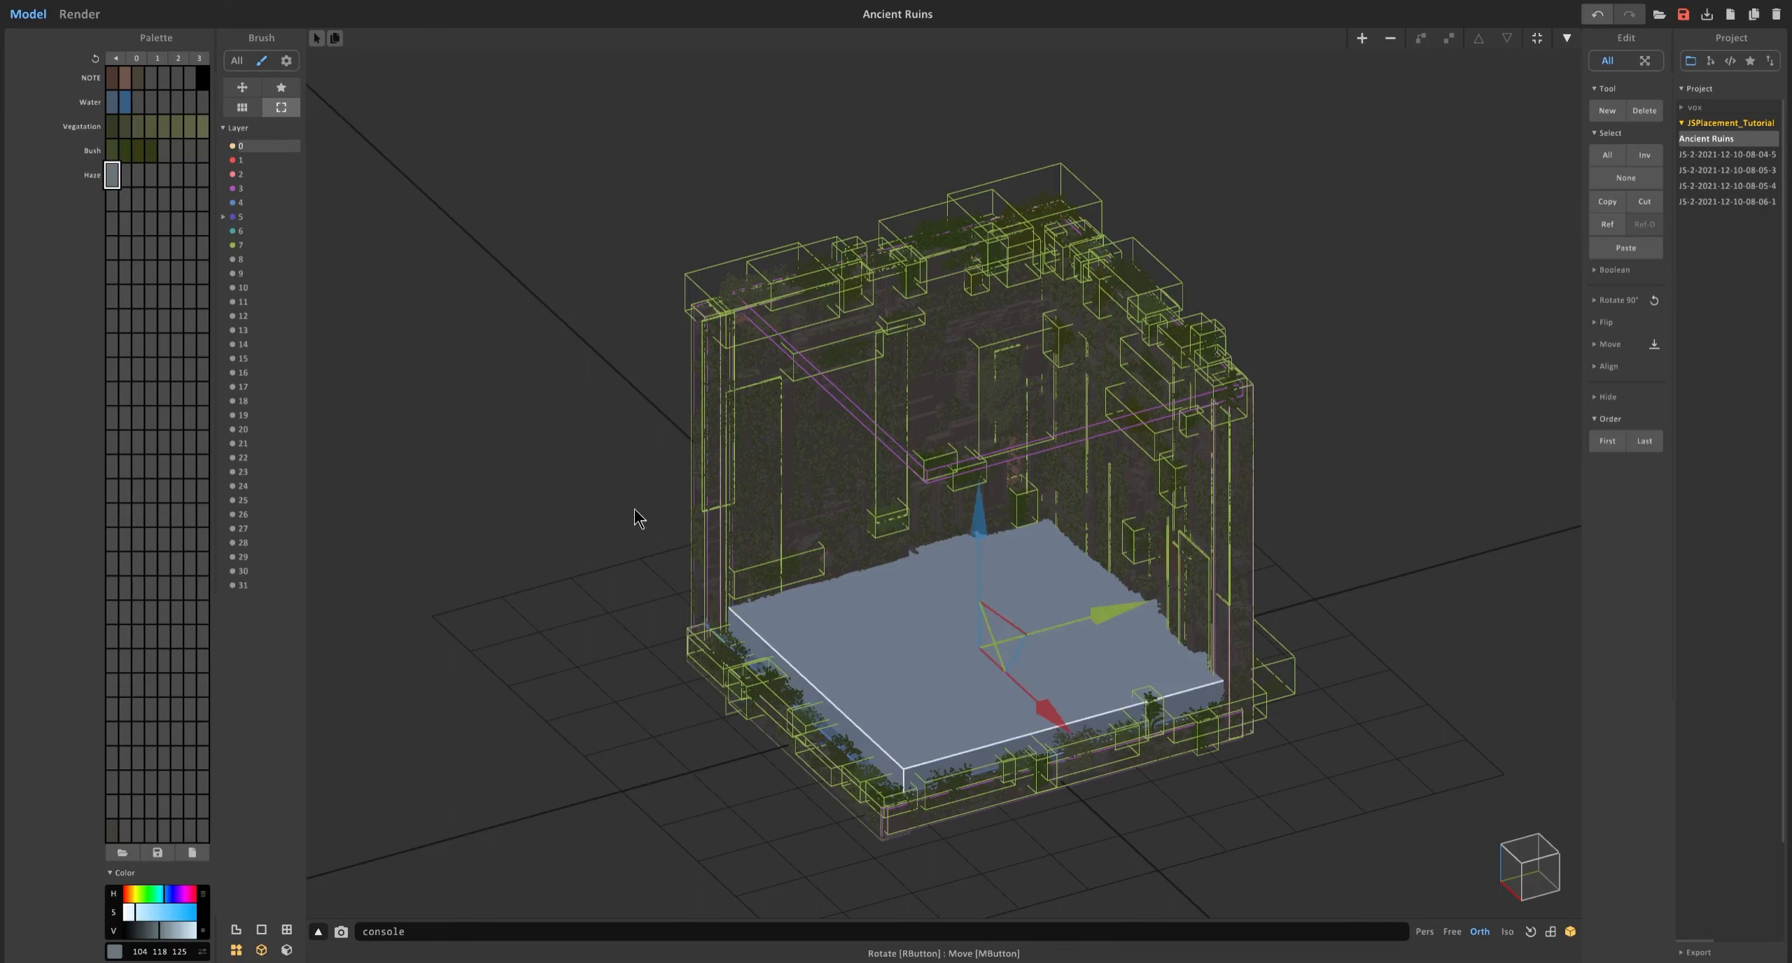
pyautogui.click(233, 217)
pyautogui.scroll(5, 524, 540)
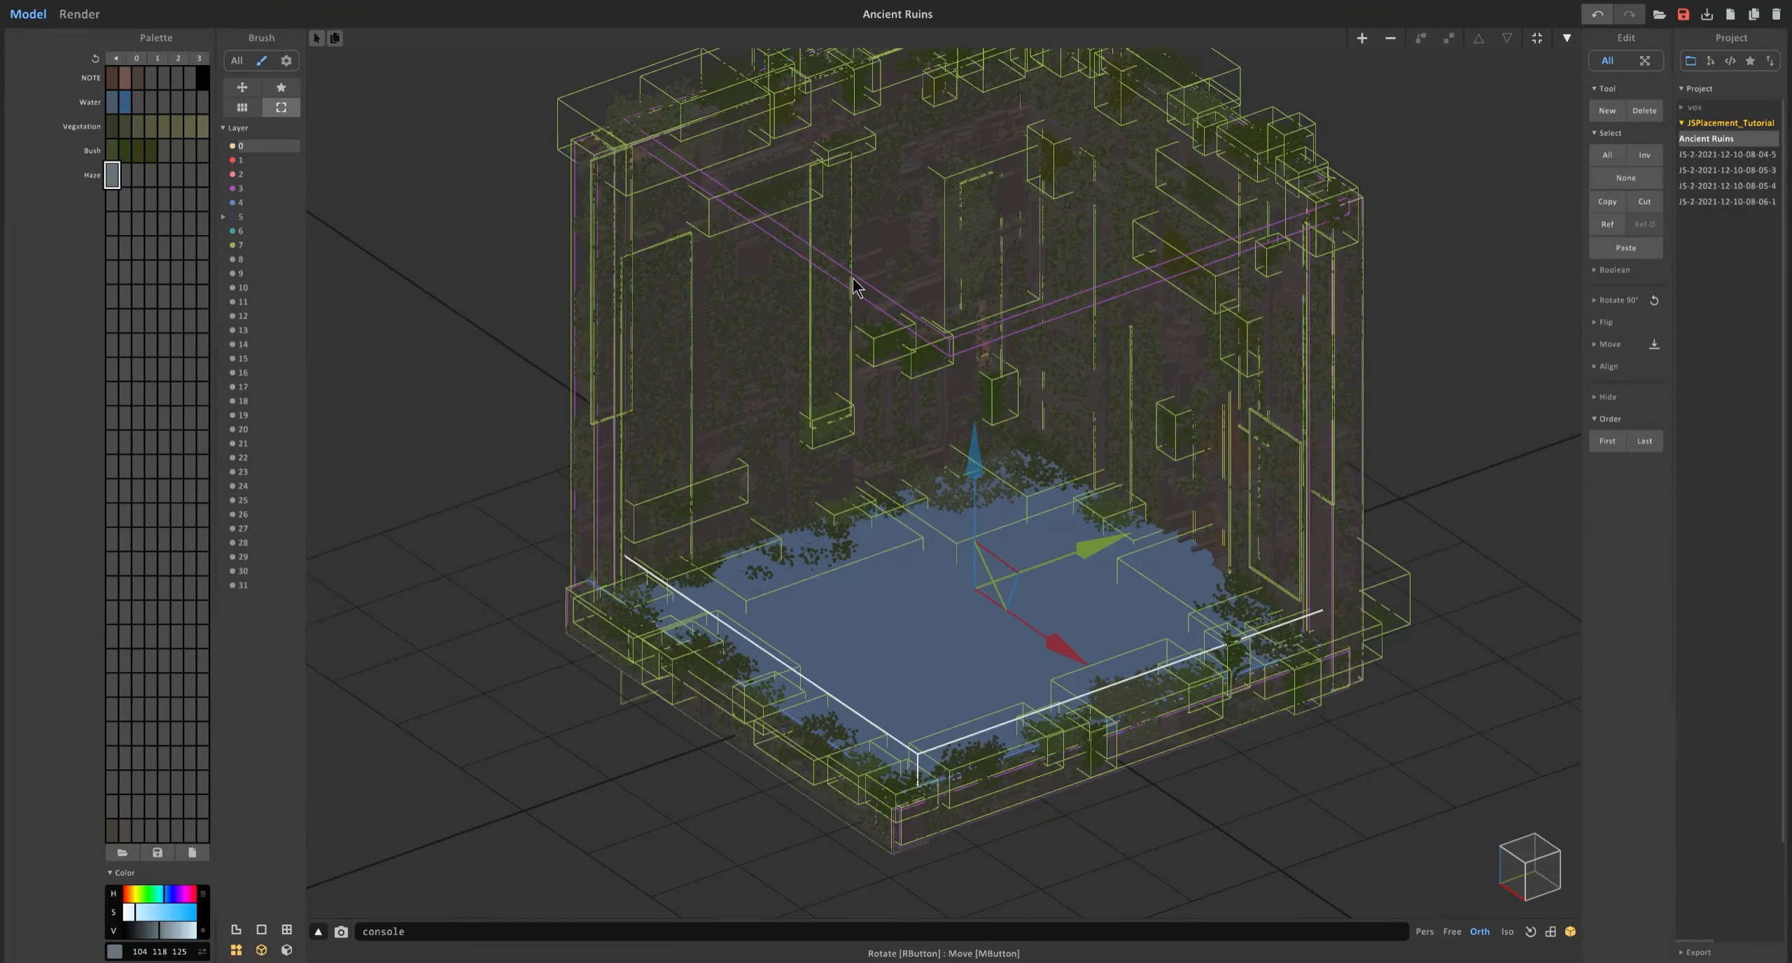
# Take the tall hanging vine from the left wall, rotate it horizontal and lay it flat on the water.
pyautogui.click(821, 324)
pyautogui.moveTo(821, 324); pyautogui.dragTo(799, 317, button='right')
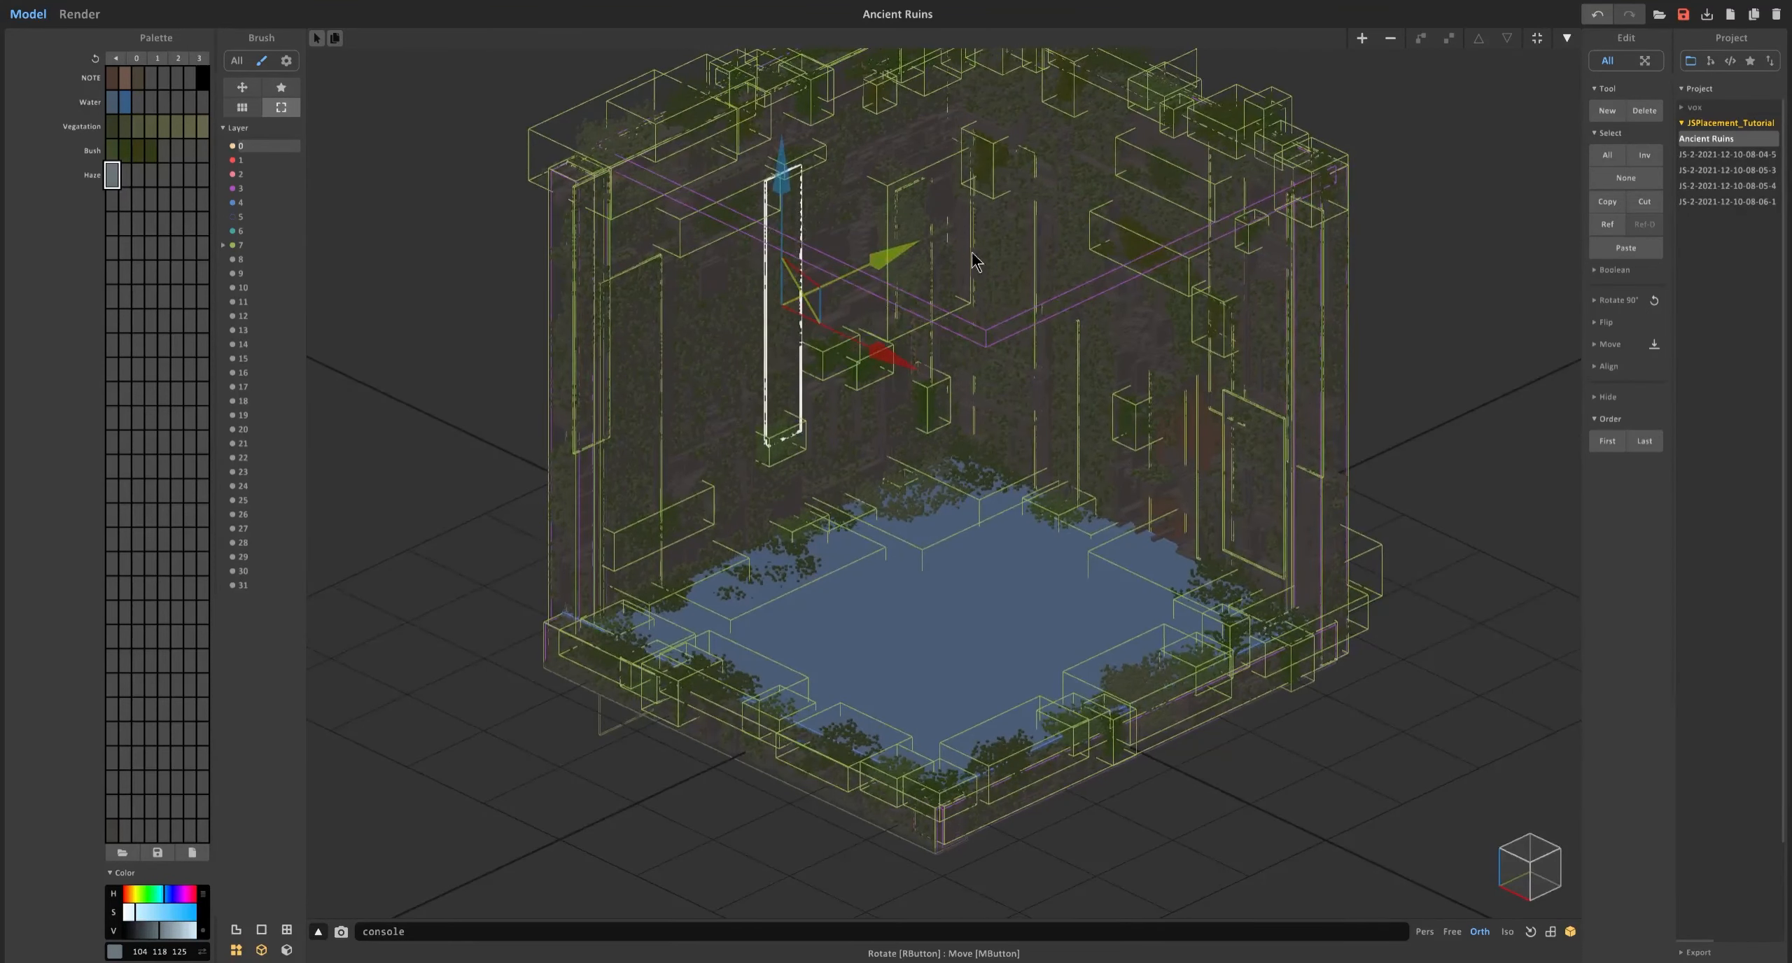
pyautogui.click(910, 346)
pyautogui.click(943, 343)
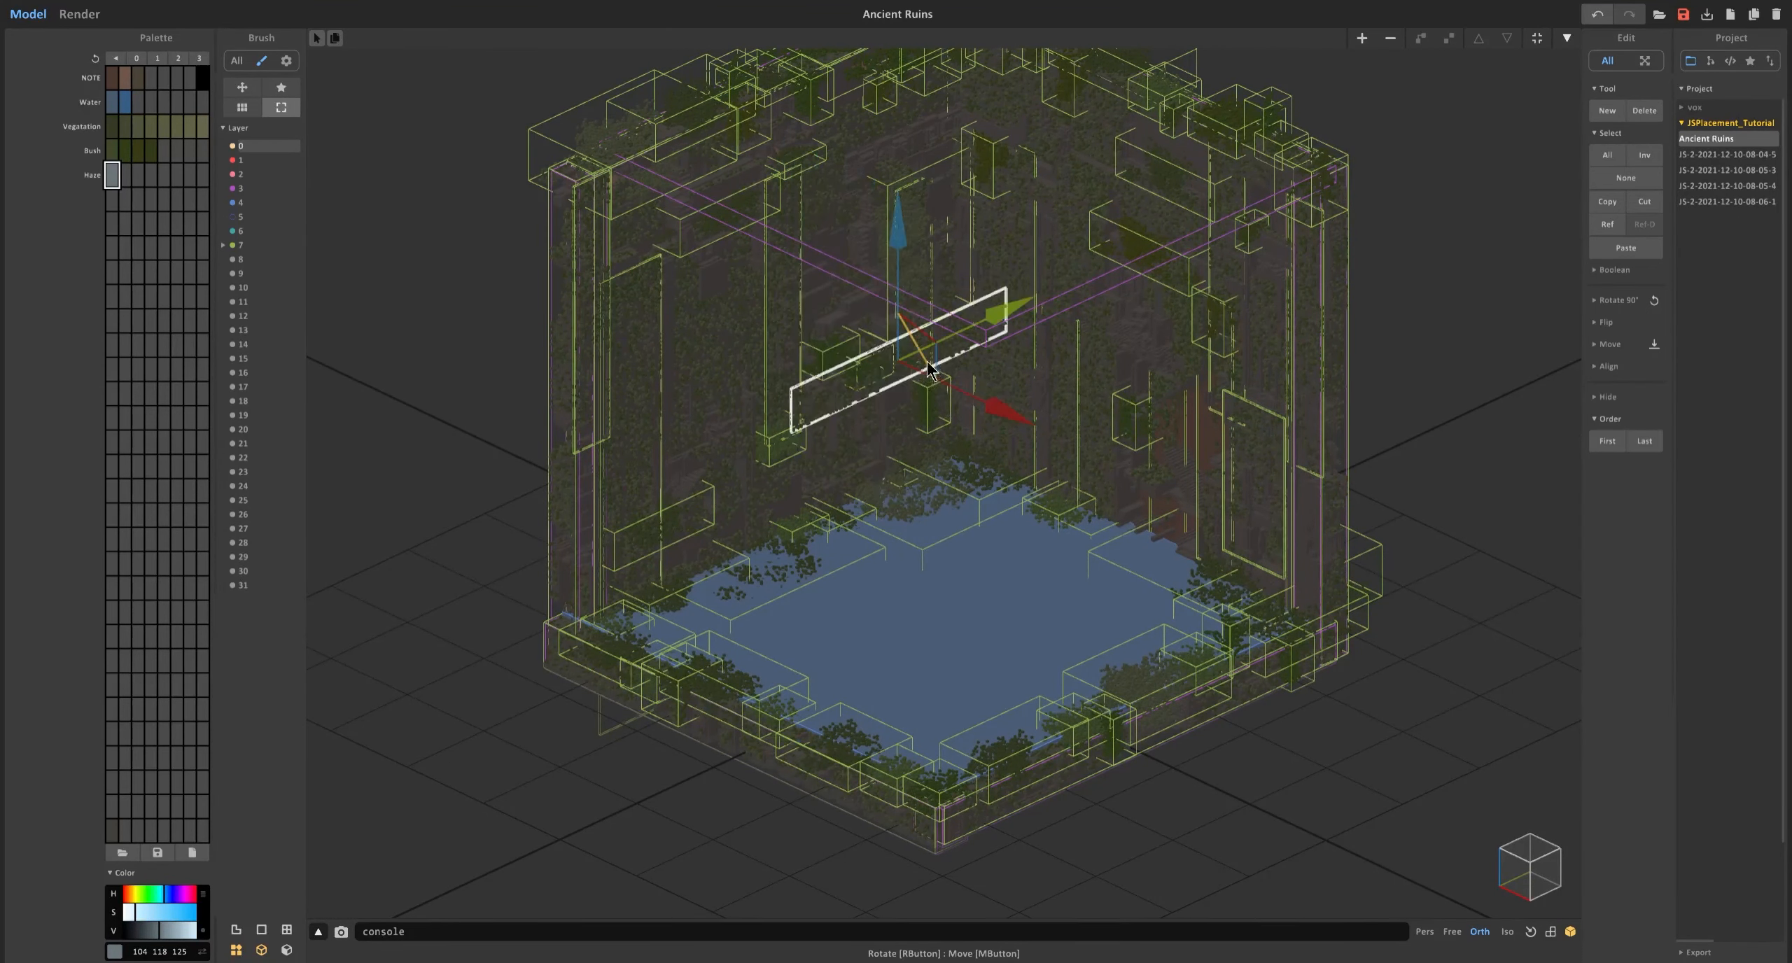
pyautogui.moveTo(910, 308); pyautogui.dragTo(926, 526)
pyautogui.doubleClick(931, 570)
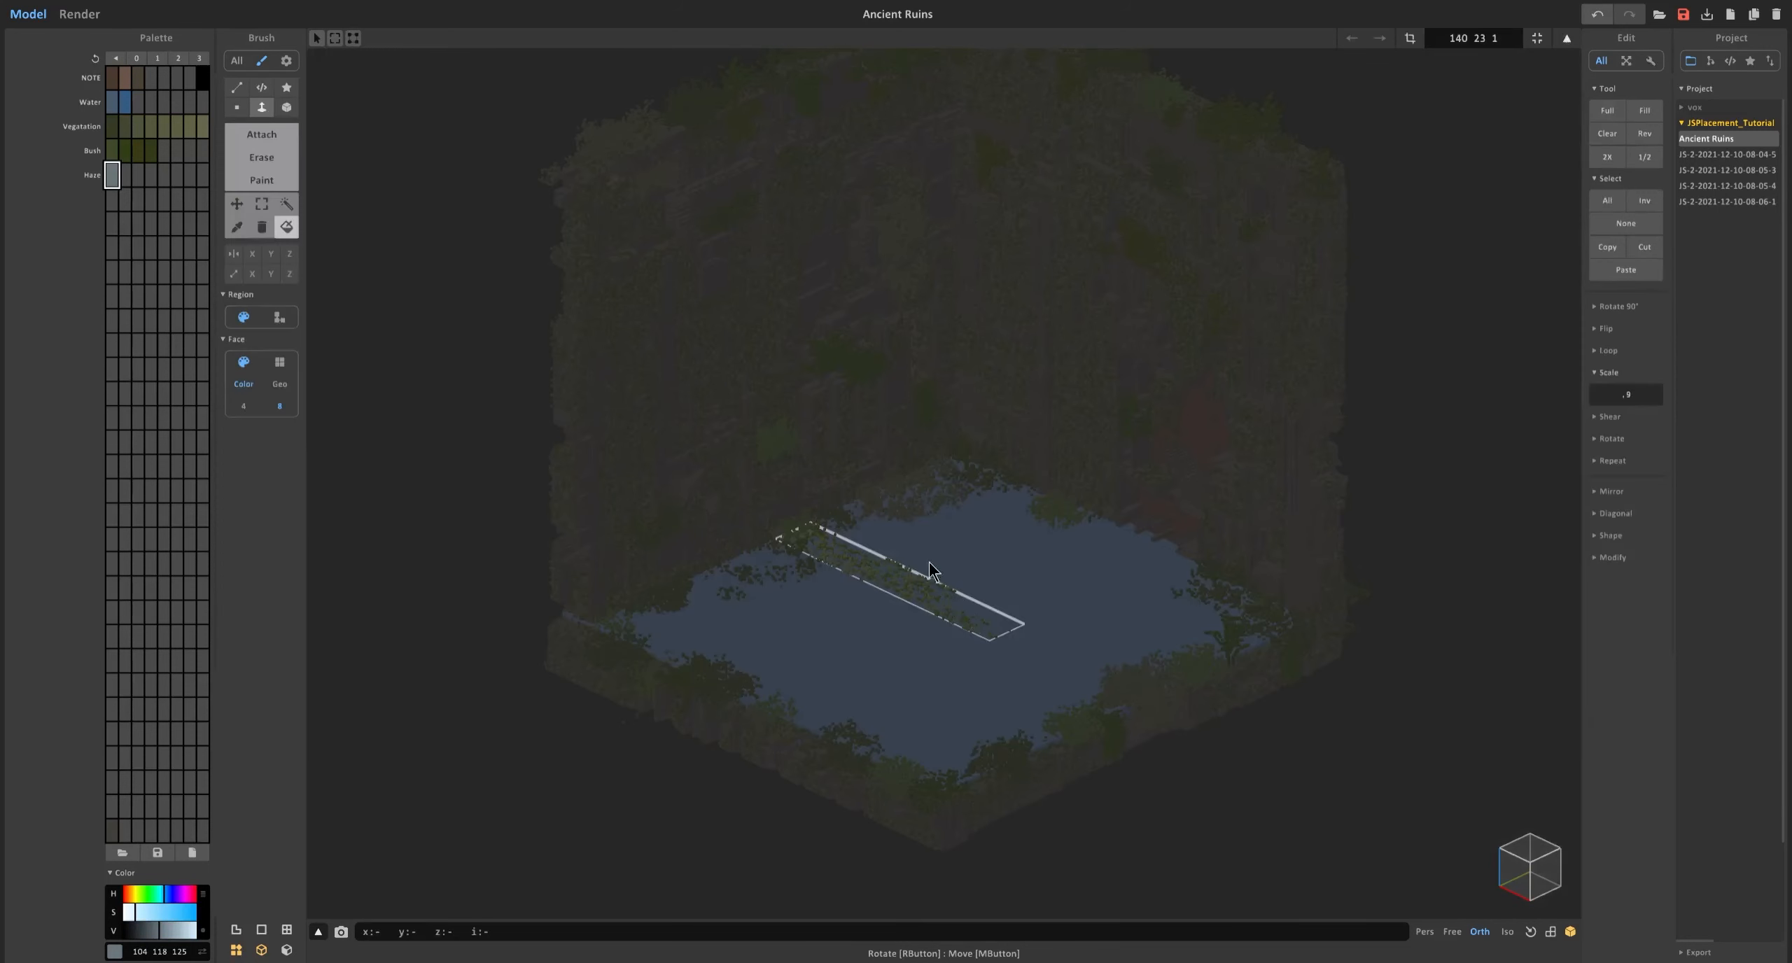
# Scale the flat vine piece with x .9 and reposition it over the water.
pyautogui.press('Tab')
pyautogui.press('Tab')
pyautogui.moveTo(1635, 394); pyautogui.dragTo(1583, 394)
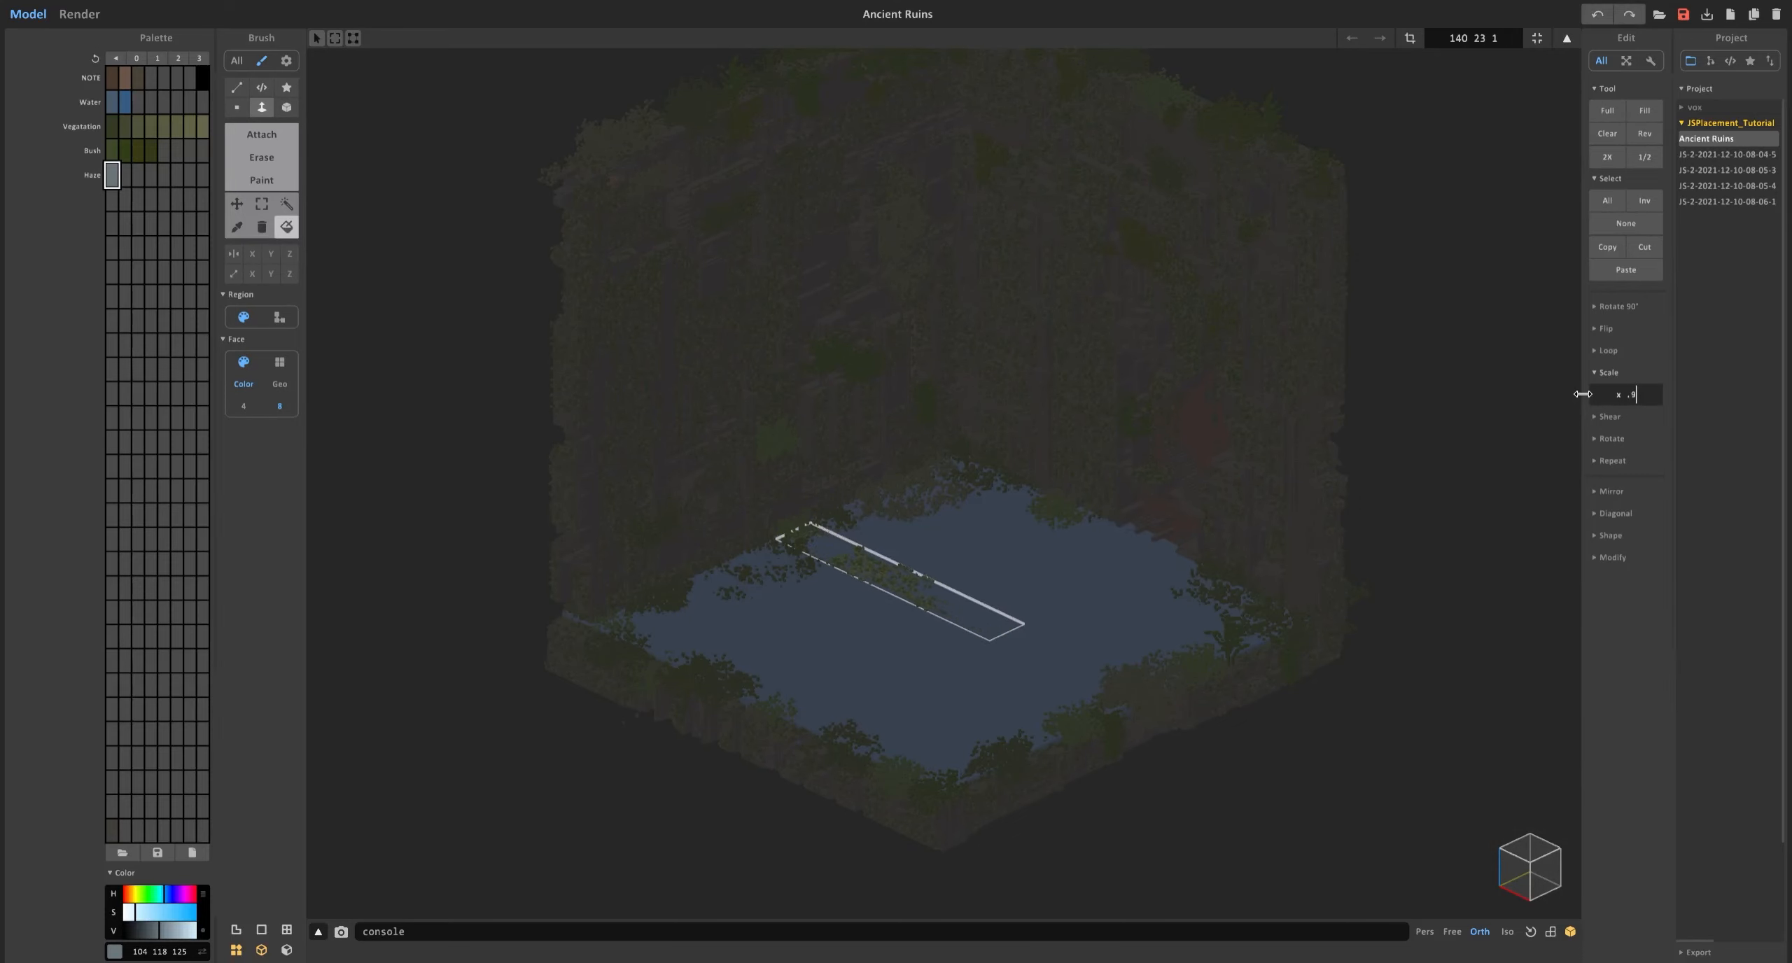
pyautogui.press('Return')
pyautogui.press('Tab')
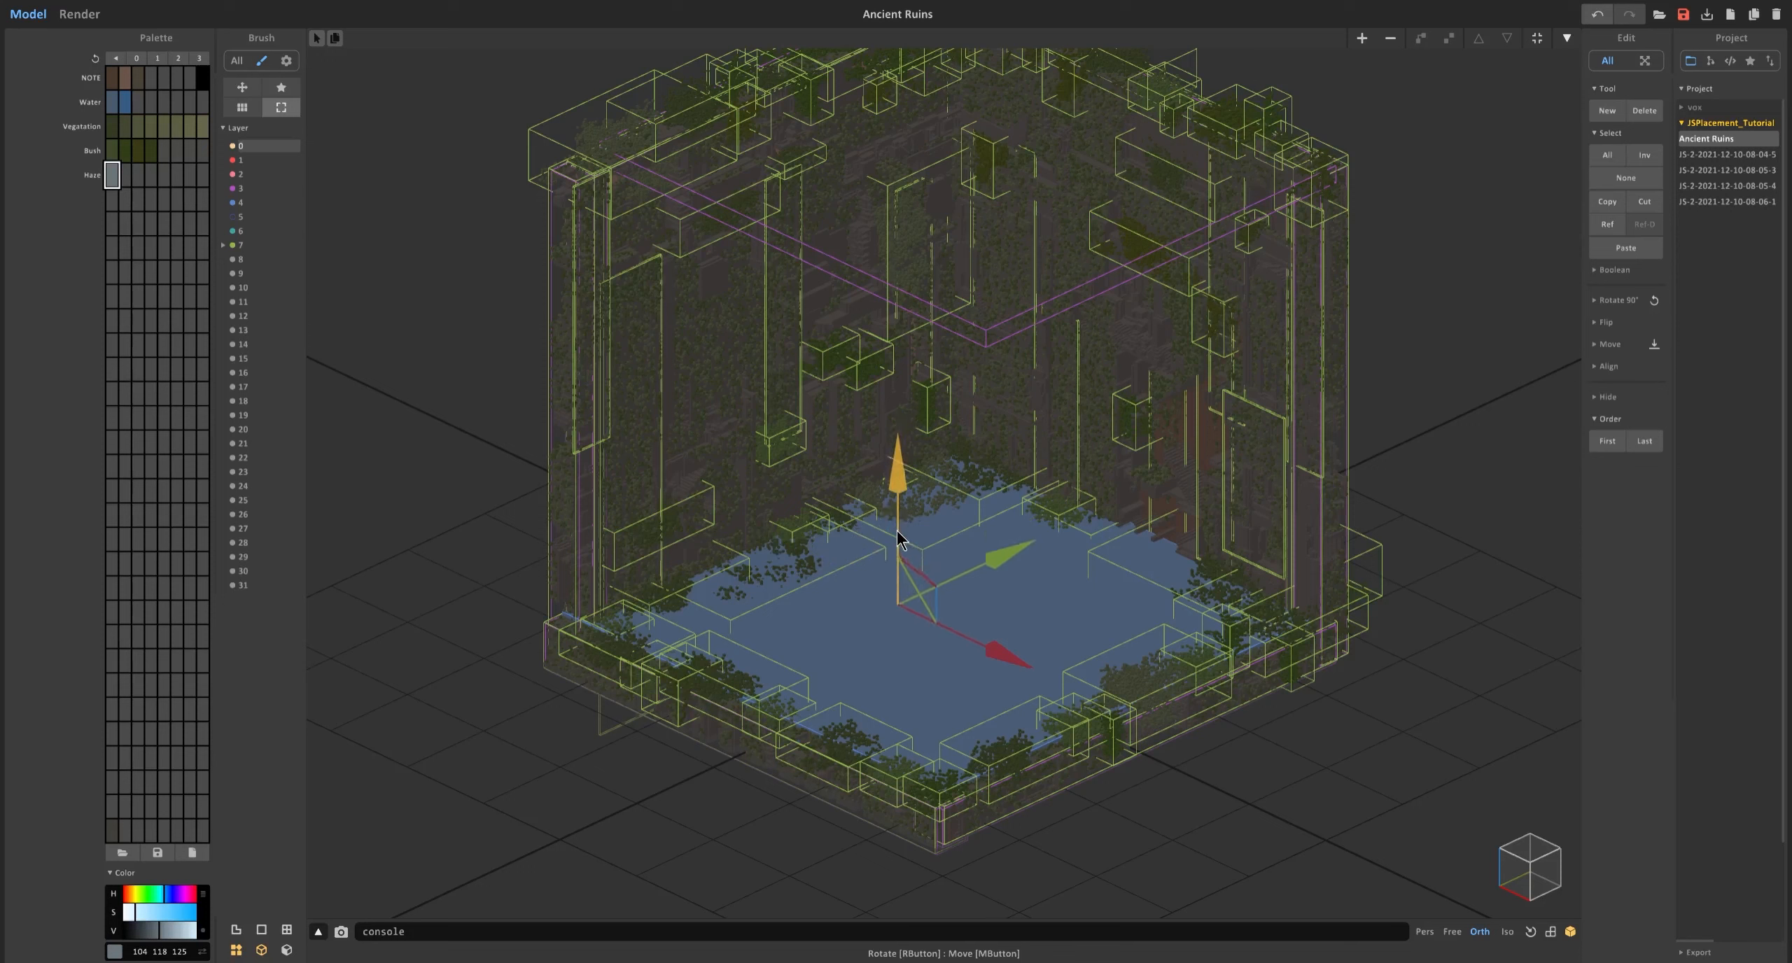
pyautogui.moveTo(898, 539); pyautogui.dragTo(1105, 551)
# Copy a tall vine from the left wall, rotate it flat and lower it along the pool's front-left edge.
pyautogui.click(634, 427)
pyautogui.keyDown('ctrl'); pyautogui.moveTo(726, 535); pyautogui.dragTo(885, 610); pyautogui.keyUp('ctrl')
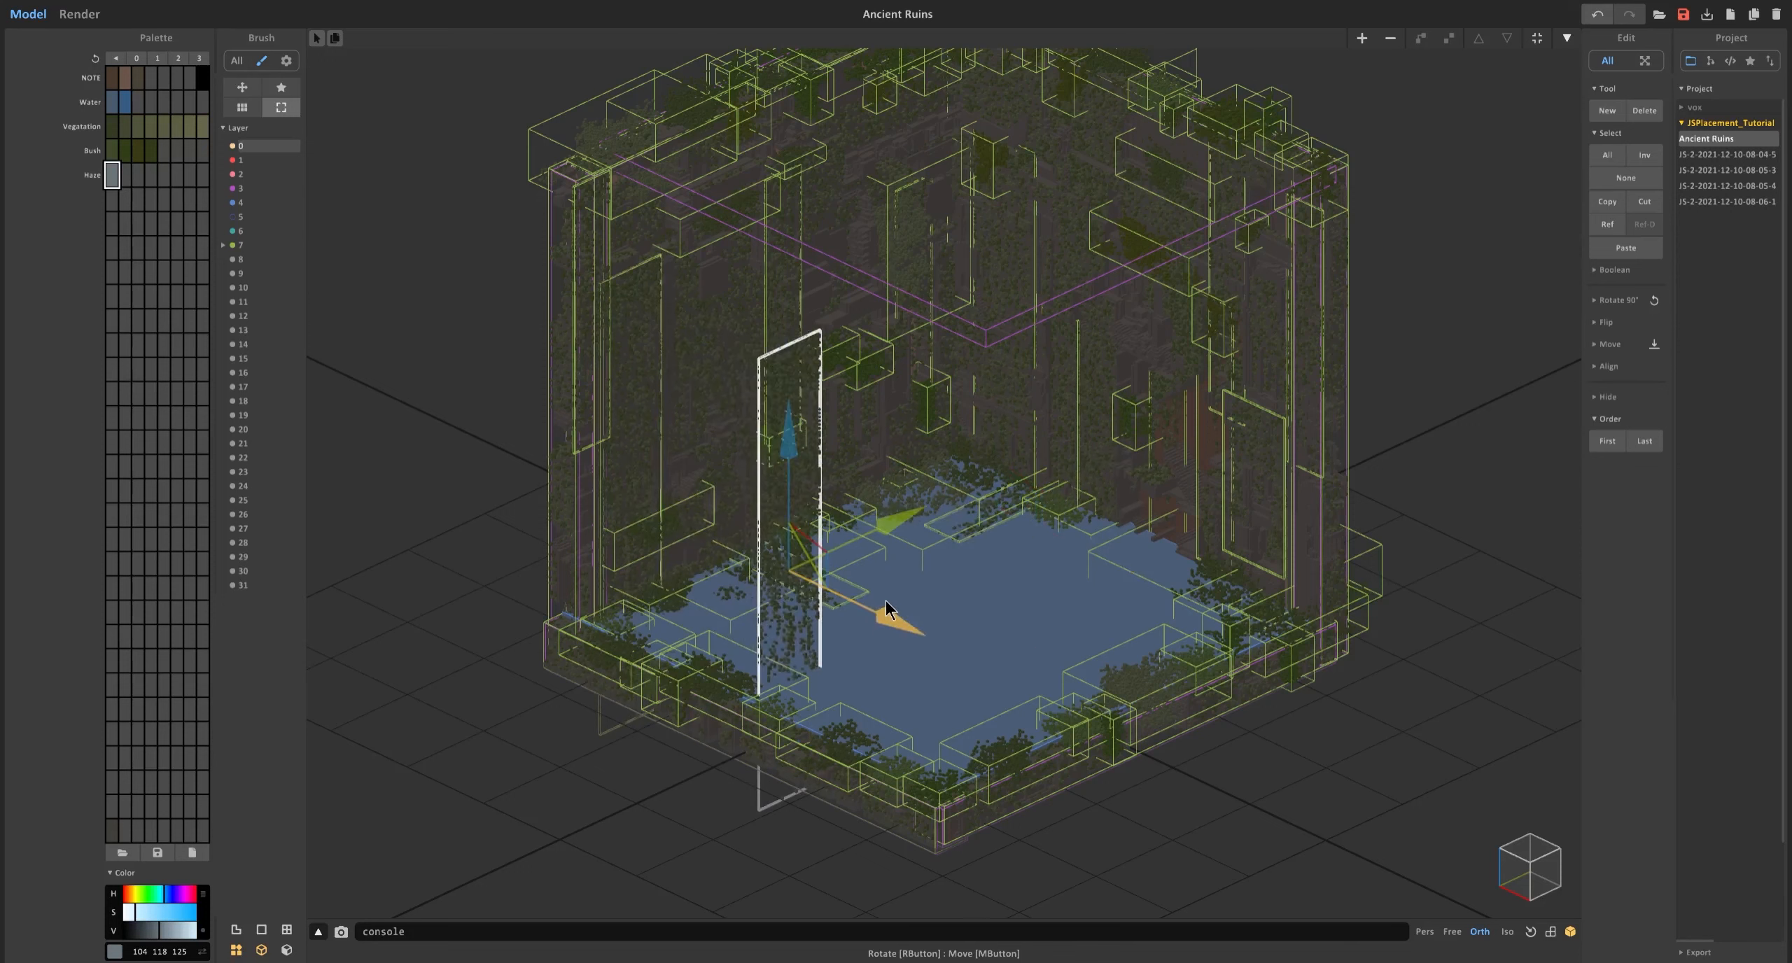
pyautogui.moveTo(809, 538); pyautogui.dragTo(830, 553)
pyautogui.moveTo(807, 555)
pyautogui.mouseDown()
pyautogui.moveTo(884, 555)
pyautogui.moveTo(809, 581)
pyautogui.mouseUp()
pyautogui.moveTo(794, 490); pyautogui.dragTo(807, 606)
# Scale the front-left vine piece twice with x .9 and slide it back along the pool's edge.
pyautogui.press('Tab')
pyautogui.click(1632, 397)
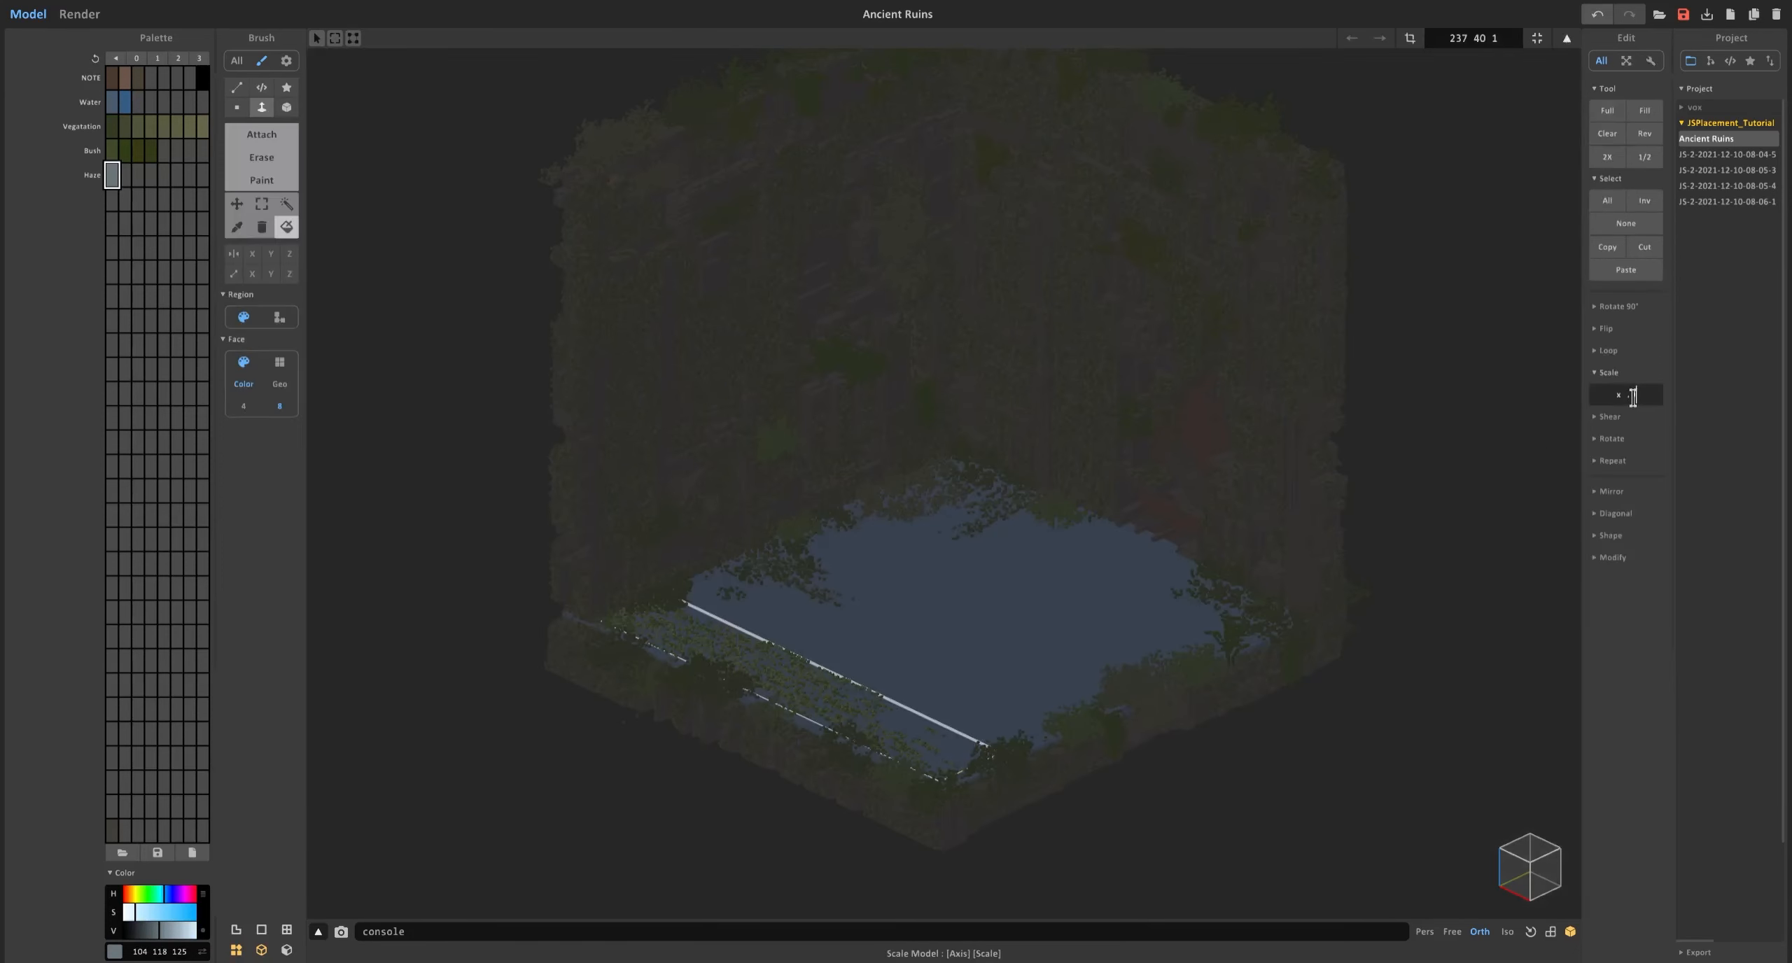
pyautogui.press('Return')
pyautogui.click(1566, 38)
pyautogui.moveTo(886, 728); pyautogui.dragTo(791, 677)
pyautogui.click(1566, 39)
pyautogui.click(1633, 397)
pyautogui.press('Return')
pyautogui.click(1566, 39)
# Place a flat vine piece at the pool's back-left side, up against the left wall.
pyautogui.moveTo(749, 612); pyautogui.dragTo(979, 504)
pyautogui.moveTo(1024, 571); pyautogui.dragTo(977, 549)
pyautogui.moveTo(972, 461); pyautogui.dragTo(908, 490)
pyautogui.moveTo(908, 493); pyautogui.dragTo(1044, 501, button='right')
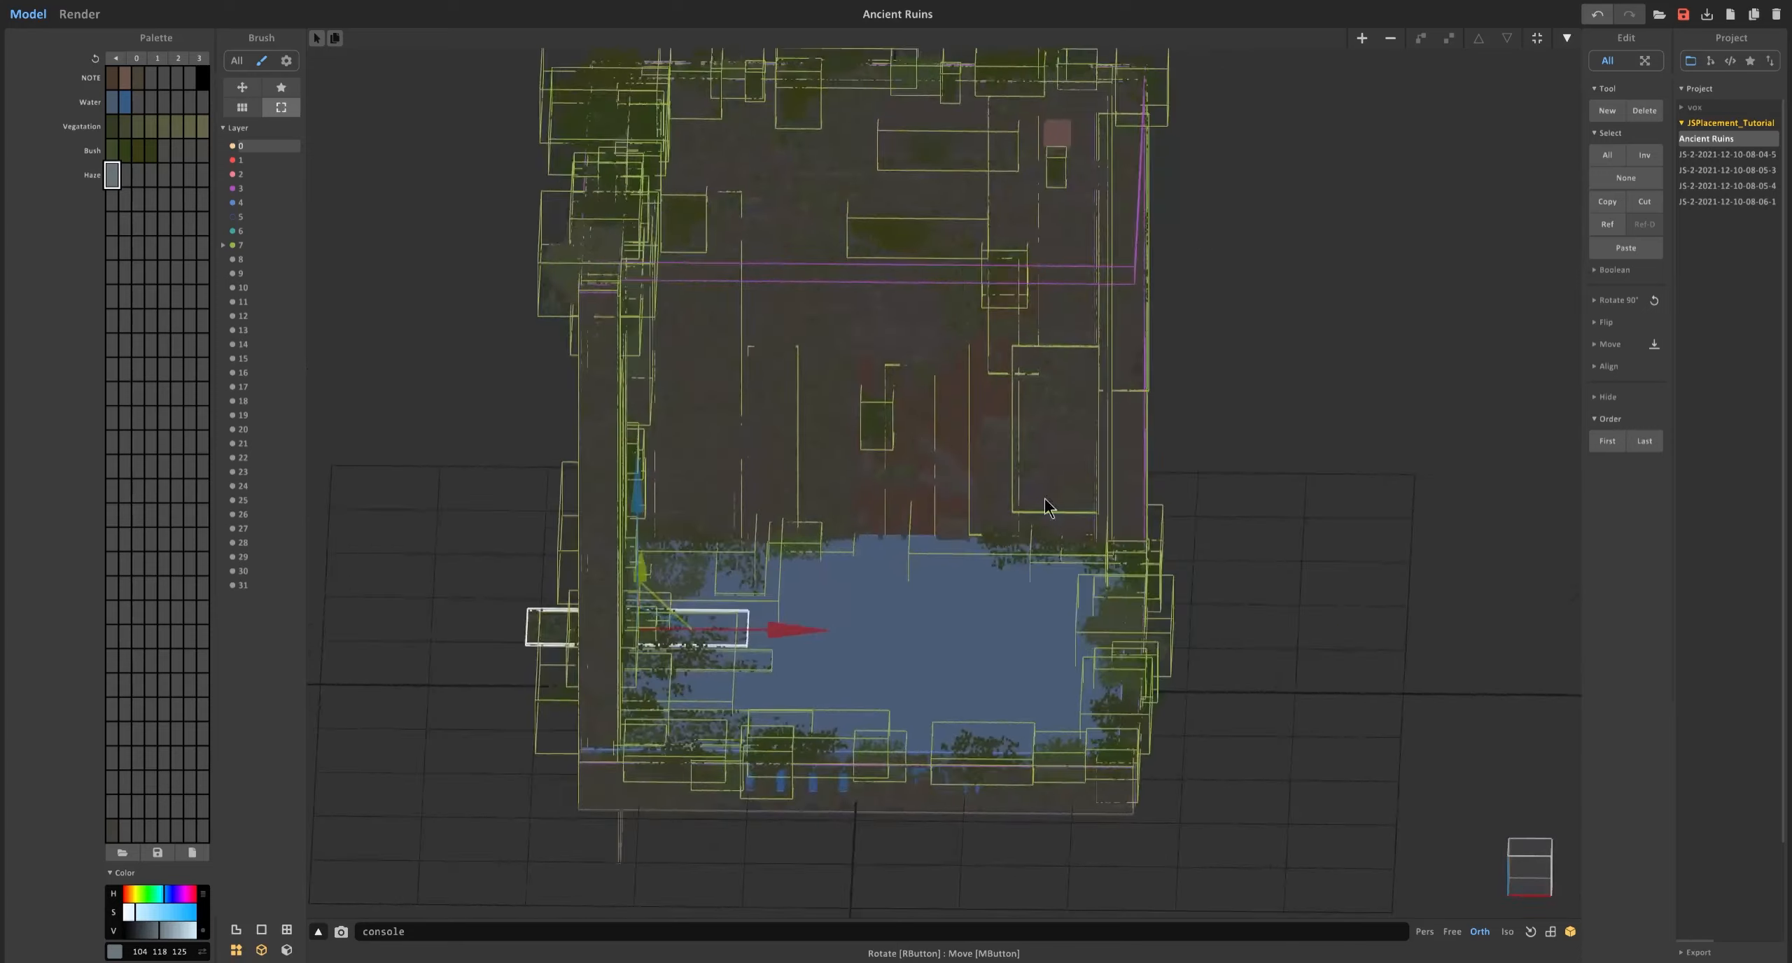
pyautogui.press('Tab')
pyautogui.click(287, 228)
pyautogui.moveTo(416, 621); pyautogui.dragTo(499, 623)
pyautogui.press('Tab')
# Place copies of the flat vine along the pool's front-right edge and in its front corner.
pyautogui.moveTo(832, 630); pyautogui.dragTo(1165, 631)
pyautogui.moveTo(1270, 641); pyautogui.dragTo(1139, 650, button='right')
pyautogui.moveTo(1177, 700); pyautogui.dragTo(1215, 718)
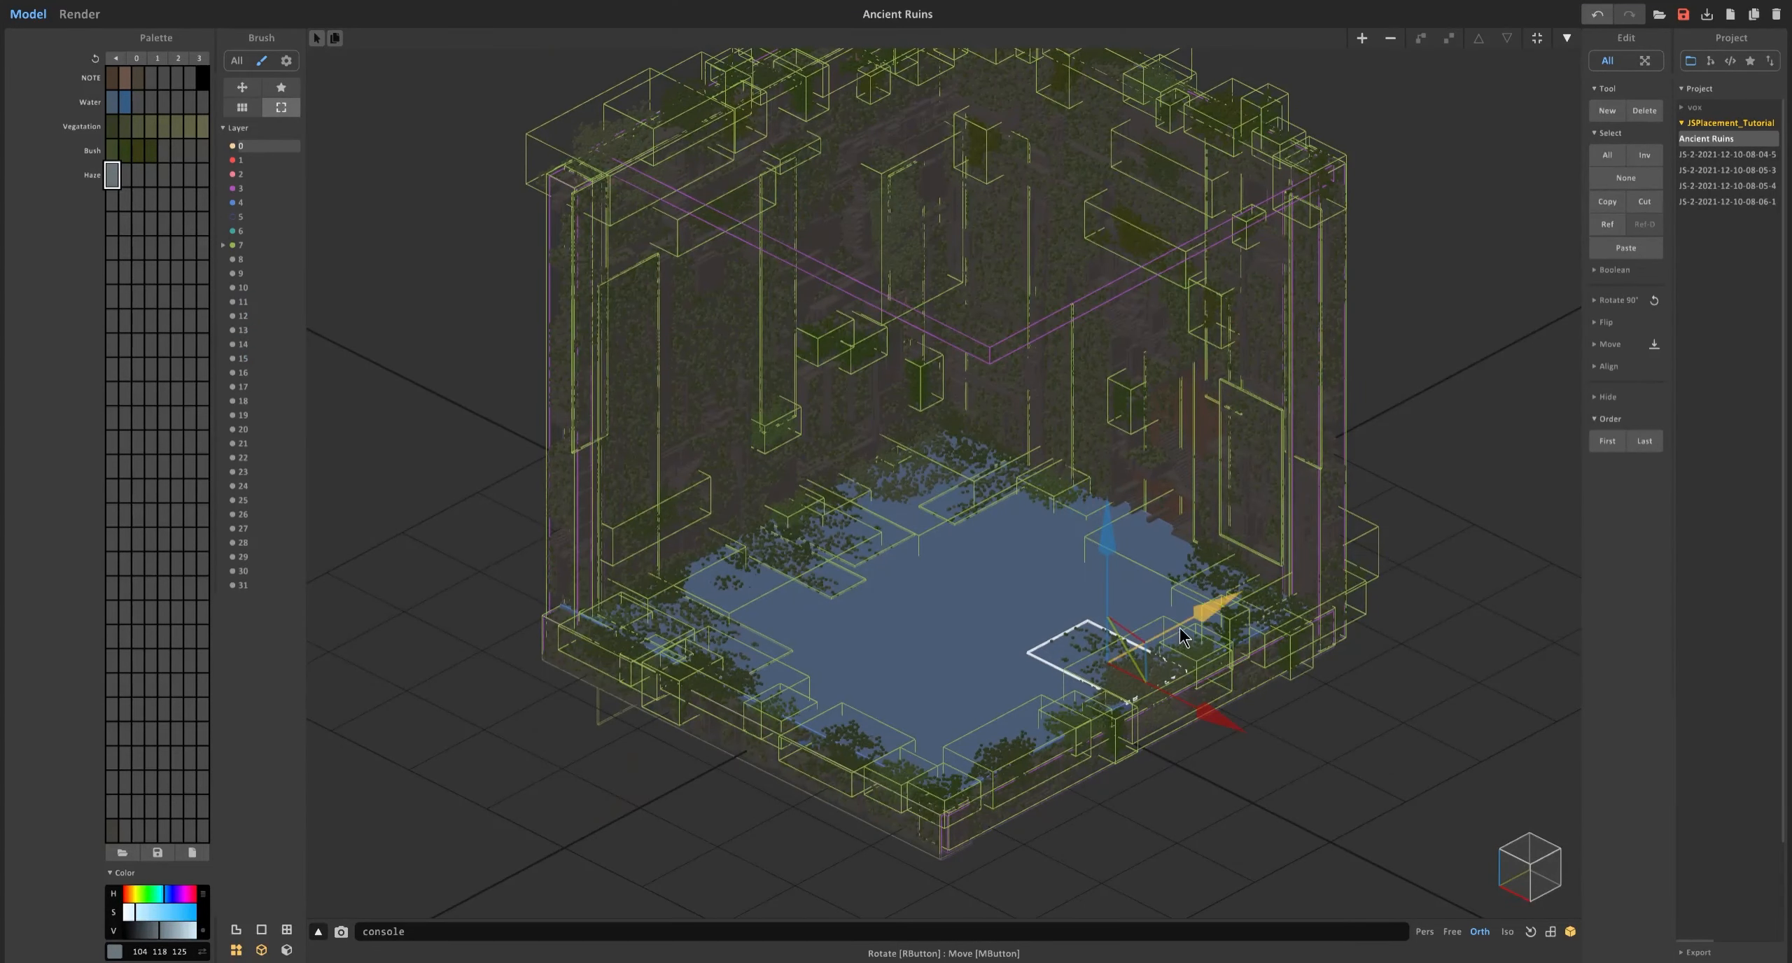
pyautogui.moveTo(1181, 637); pyautogui.dragTo(1023, 720)
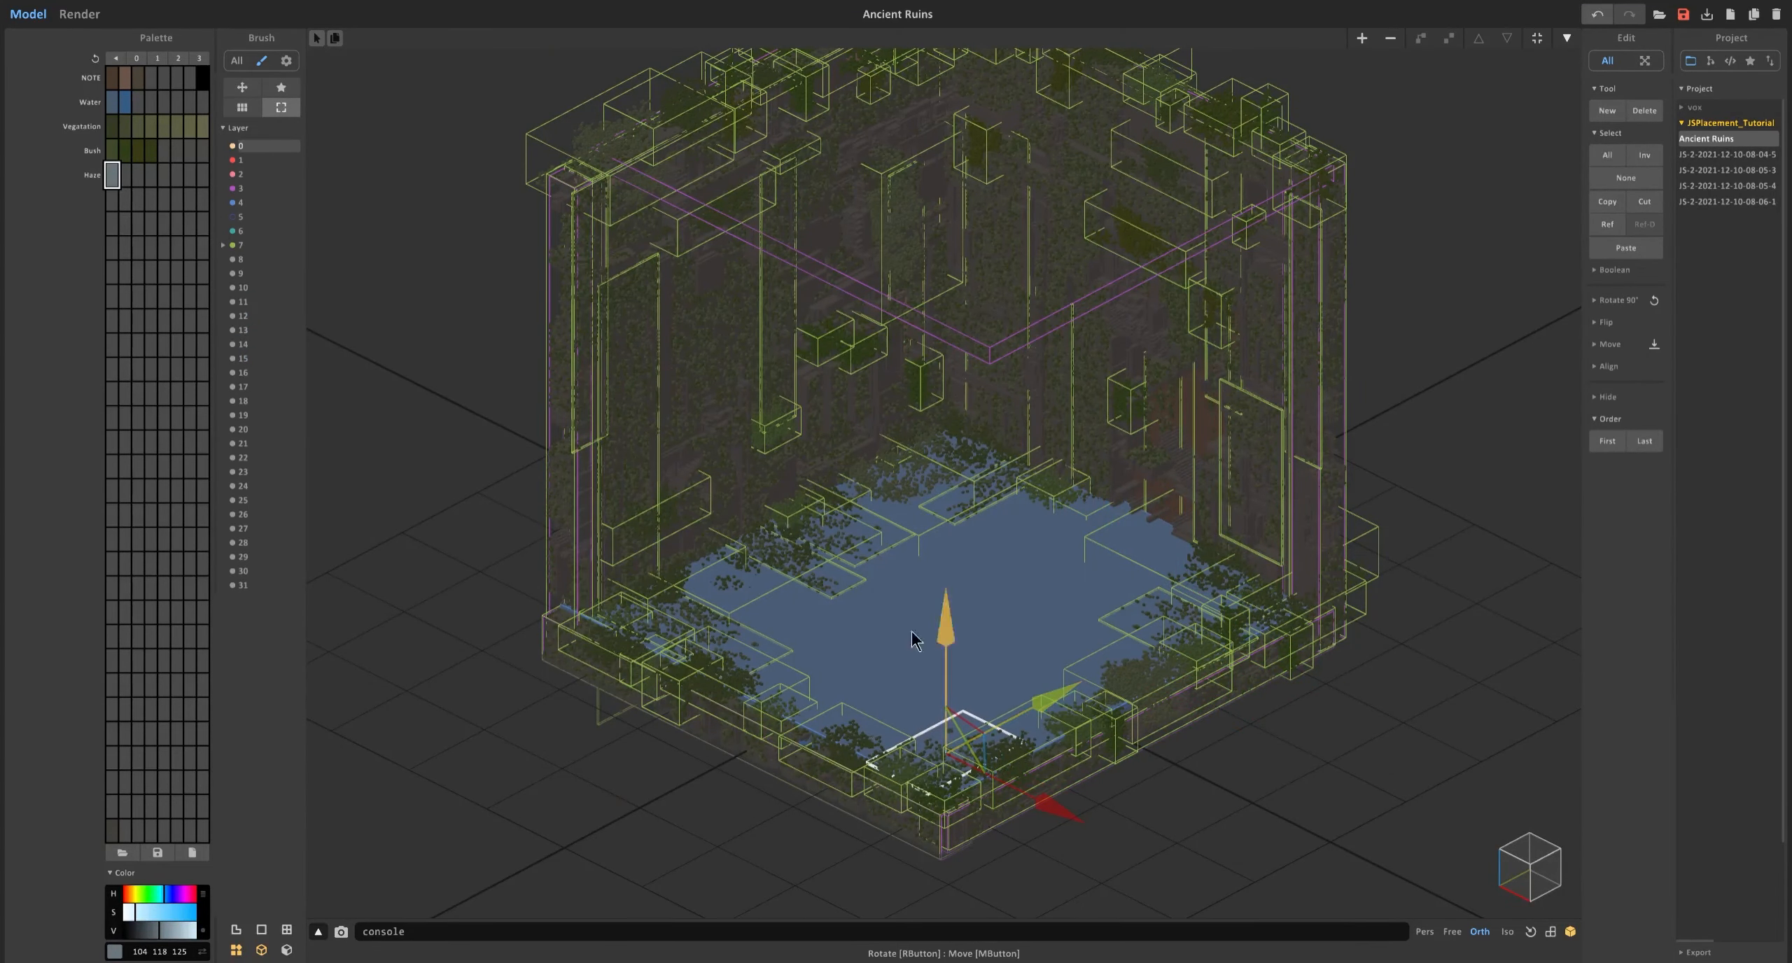
# Open the water volume for editing, set the Water row's third slot to light grey 164 164 164 and switch to painting.
pyautogui.scroll(-2, 914, 640)
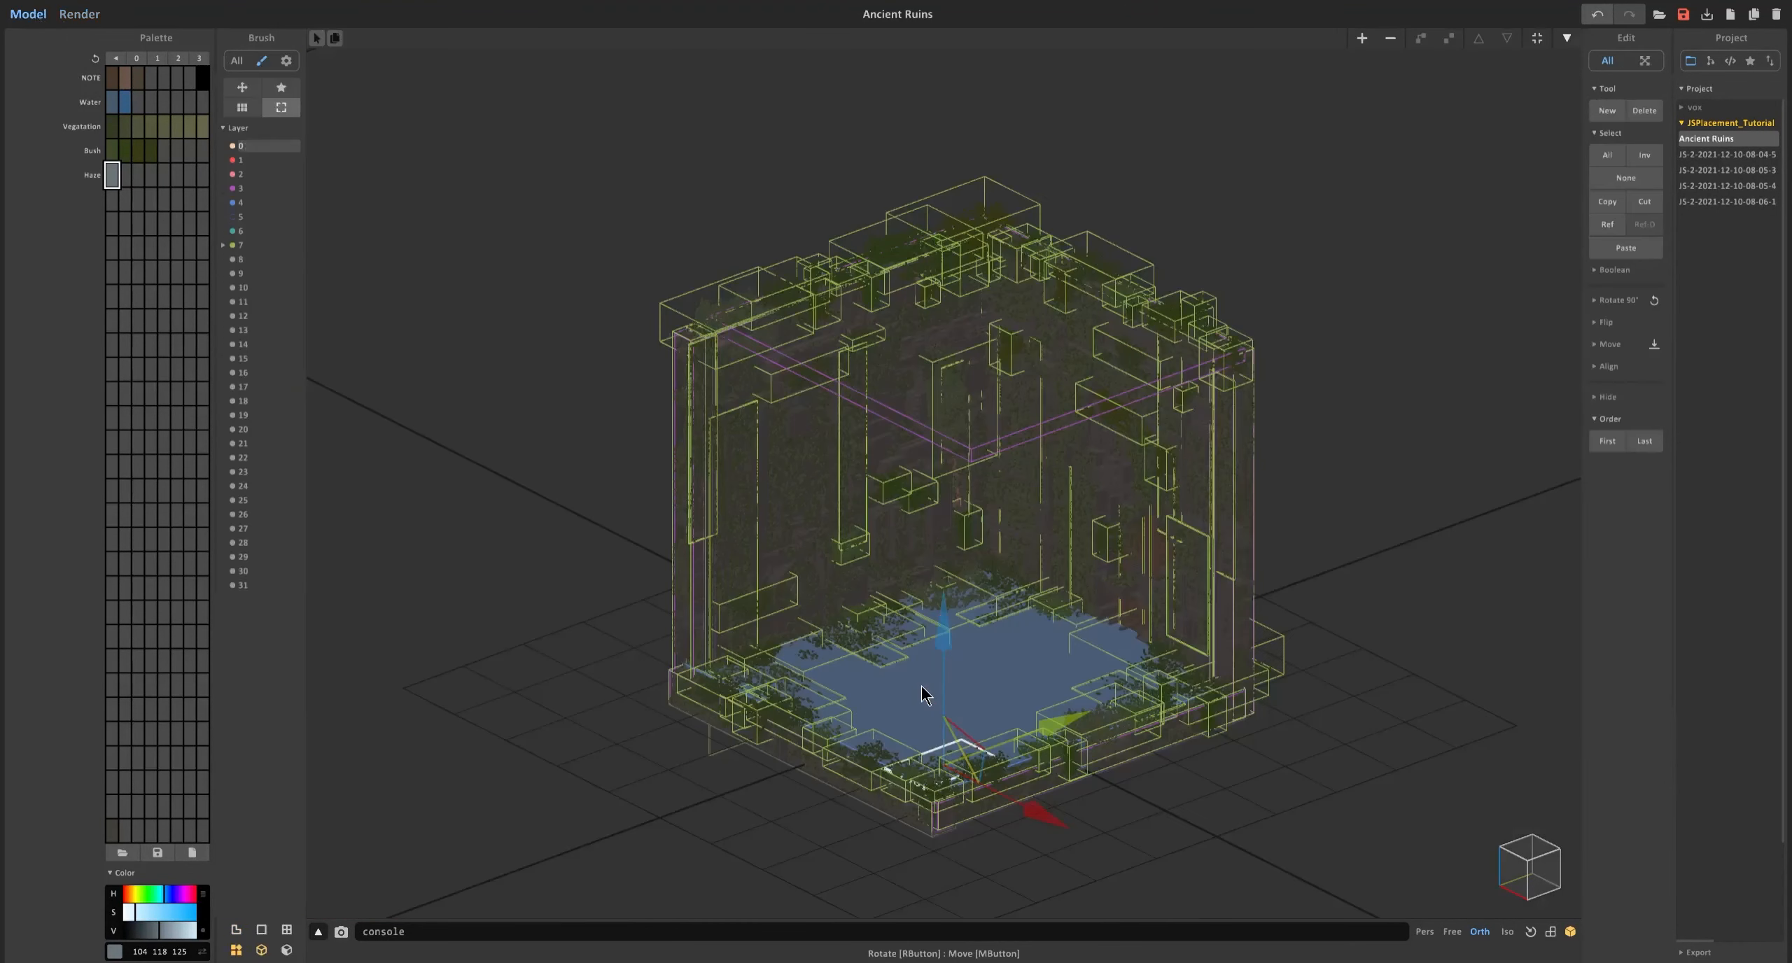
pyautogui.press('Tab')
pyautogui.scroll(5, 910, 635)
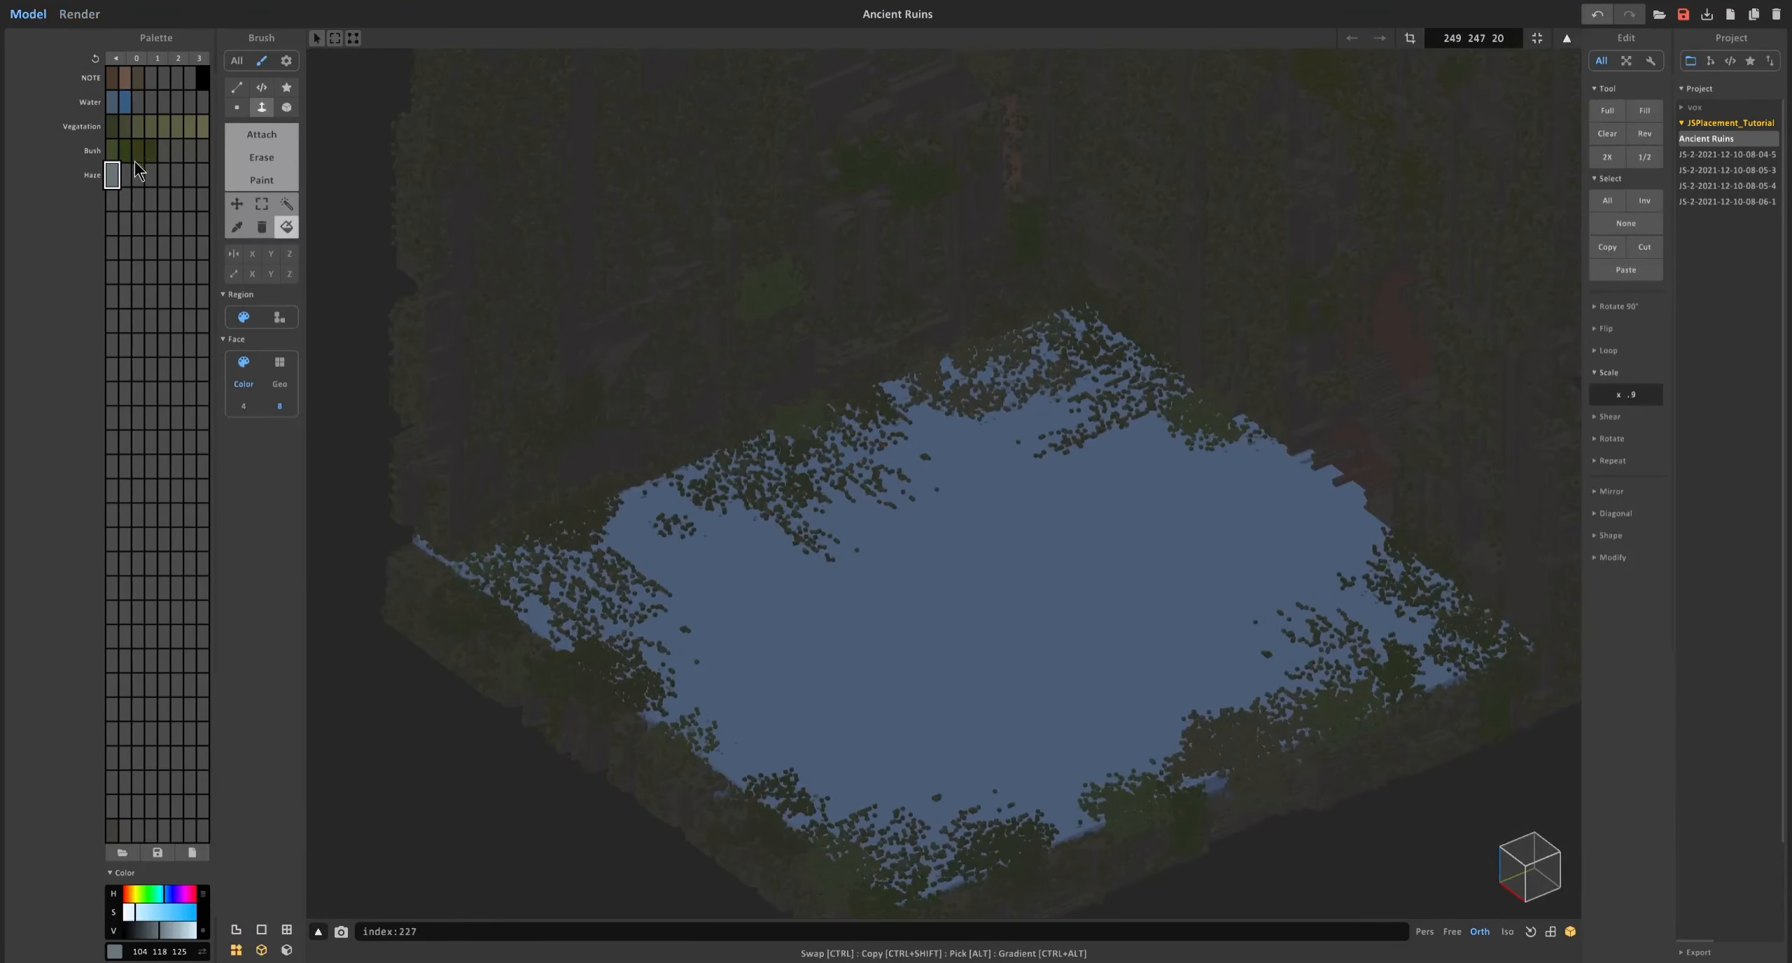
pyautogui.click(138, 102)
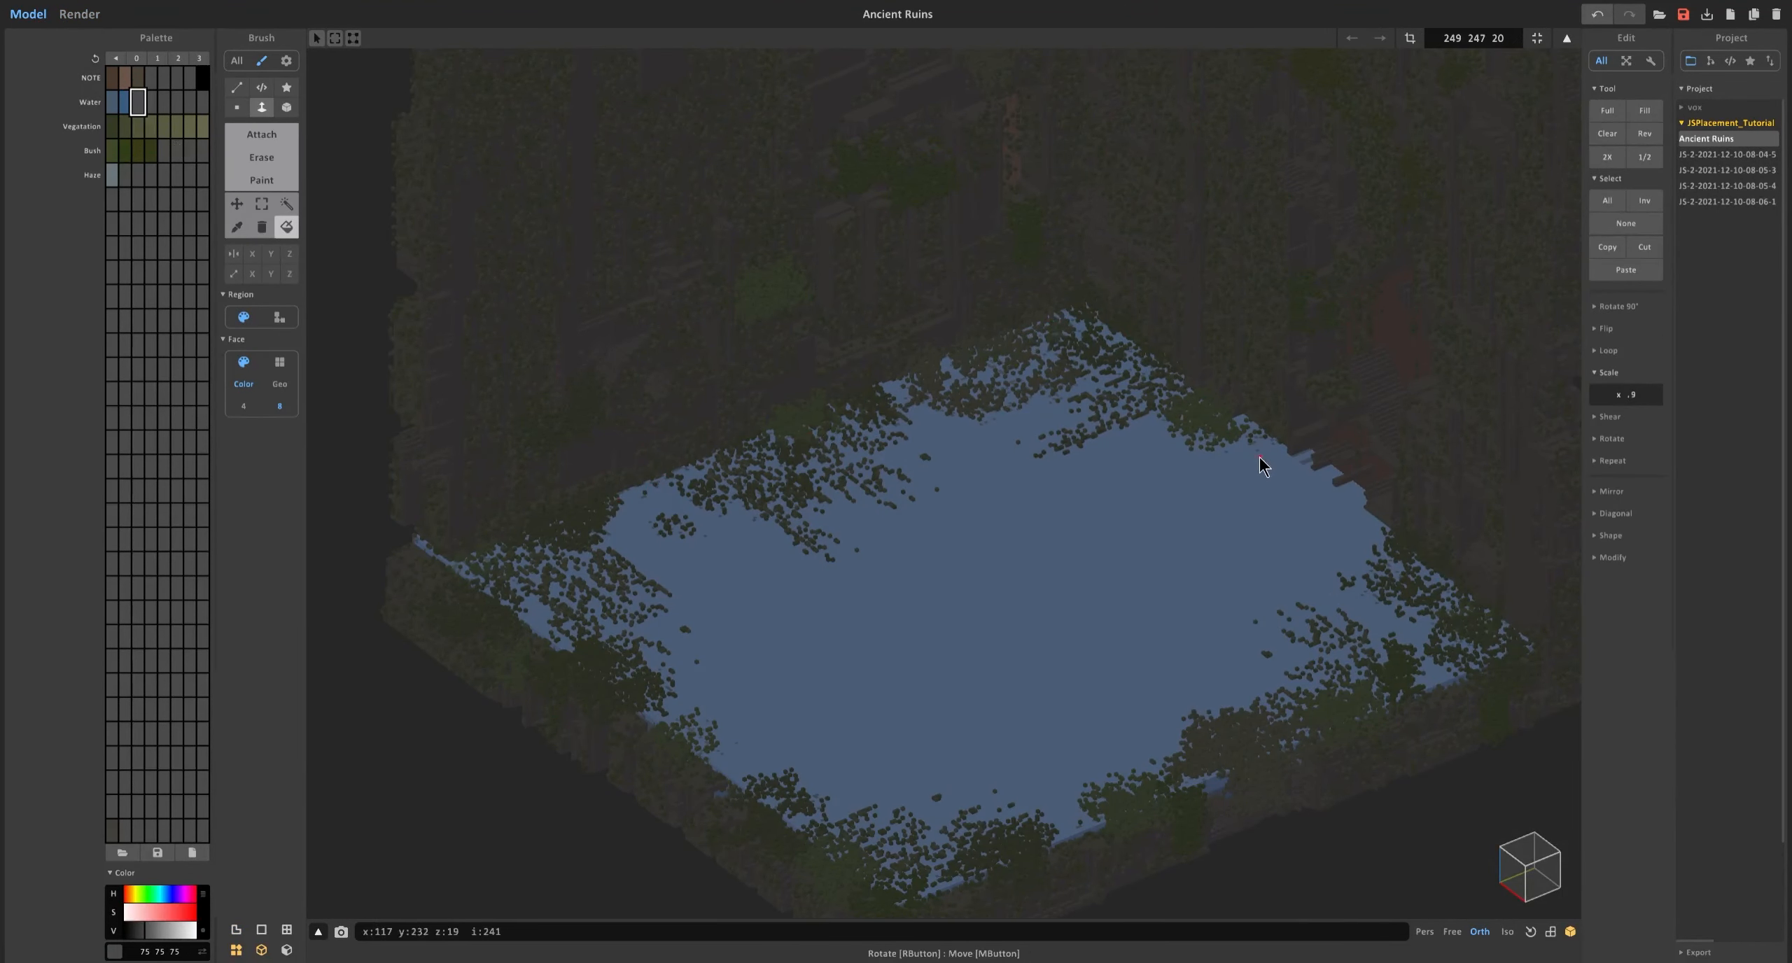
pyautogui.moveTo(159, 938); pyautogui.dragTo(185, 938)
pyautogui.click(277, 188)
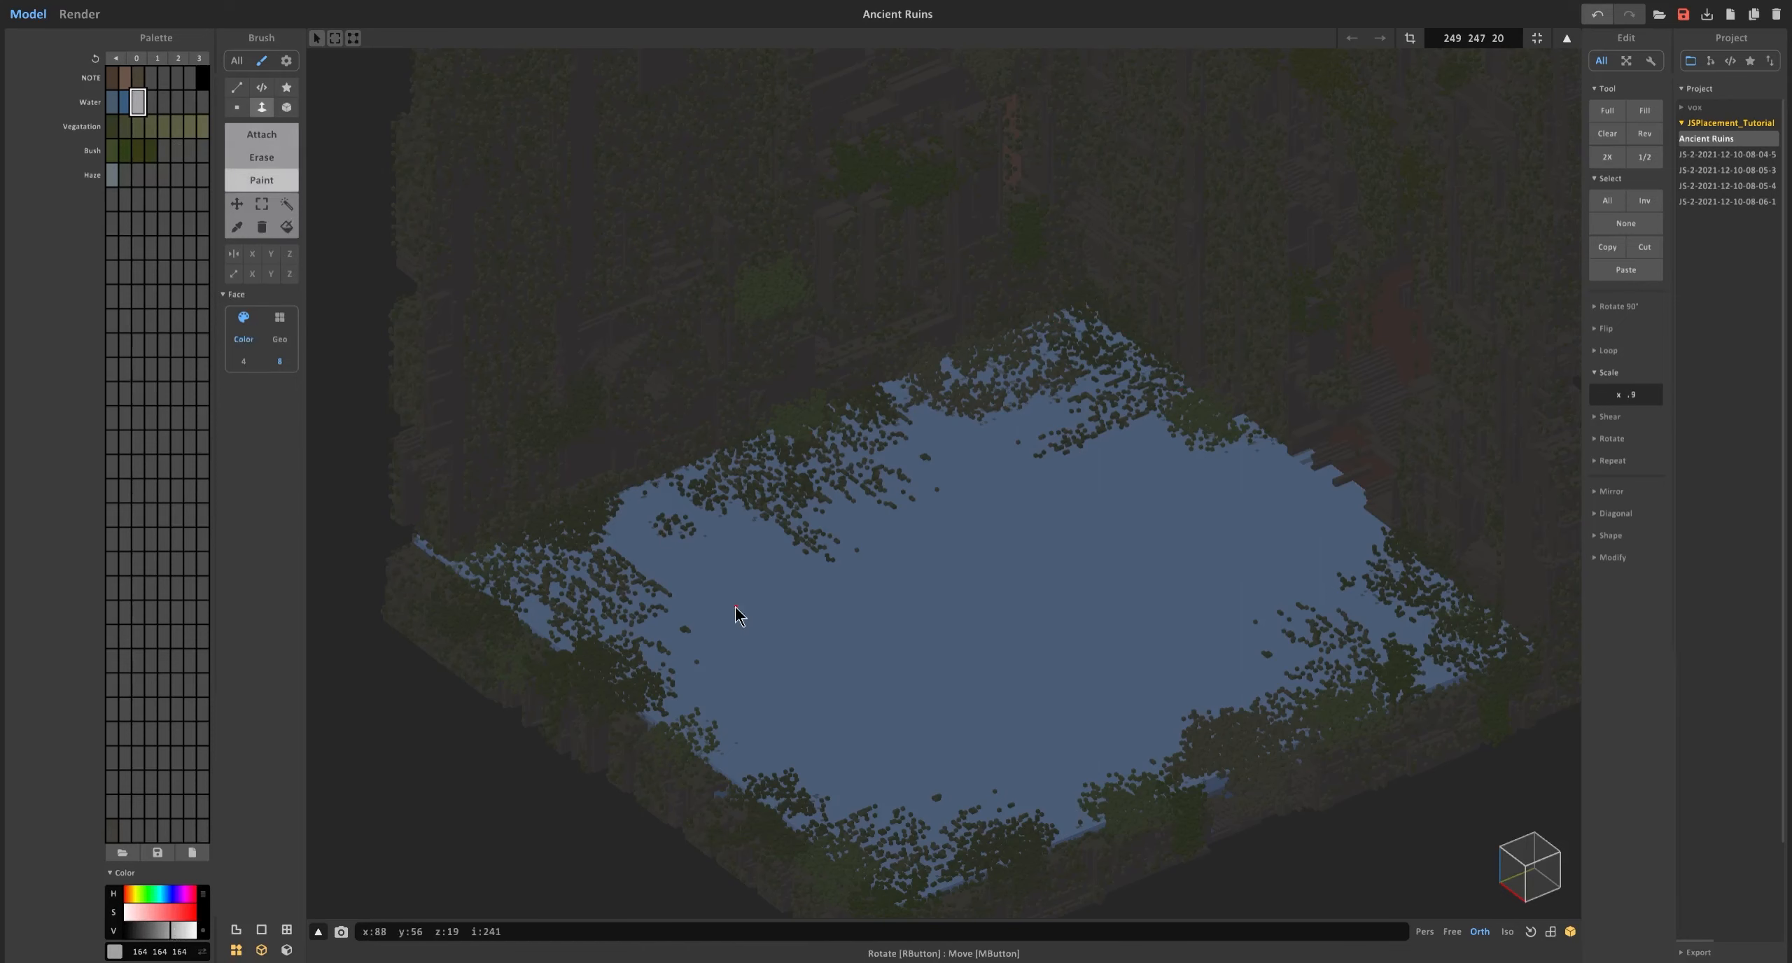
# Paint light-grey foam with a size 3 3D voxel brush along the water's edge at the left wall and into the back corner.
pyautogui.moveTo(735, 611); pyautogui.dragTo(719, 404, button='right')
pyautogui.click(237, 107)
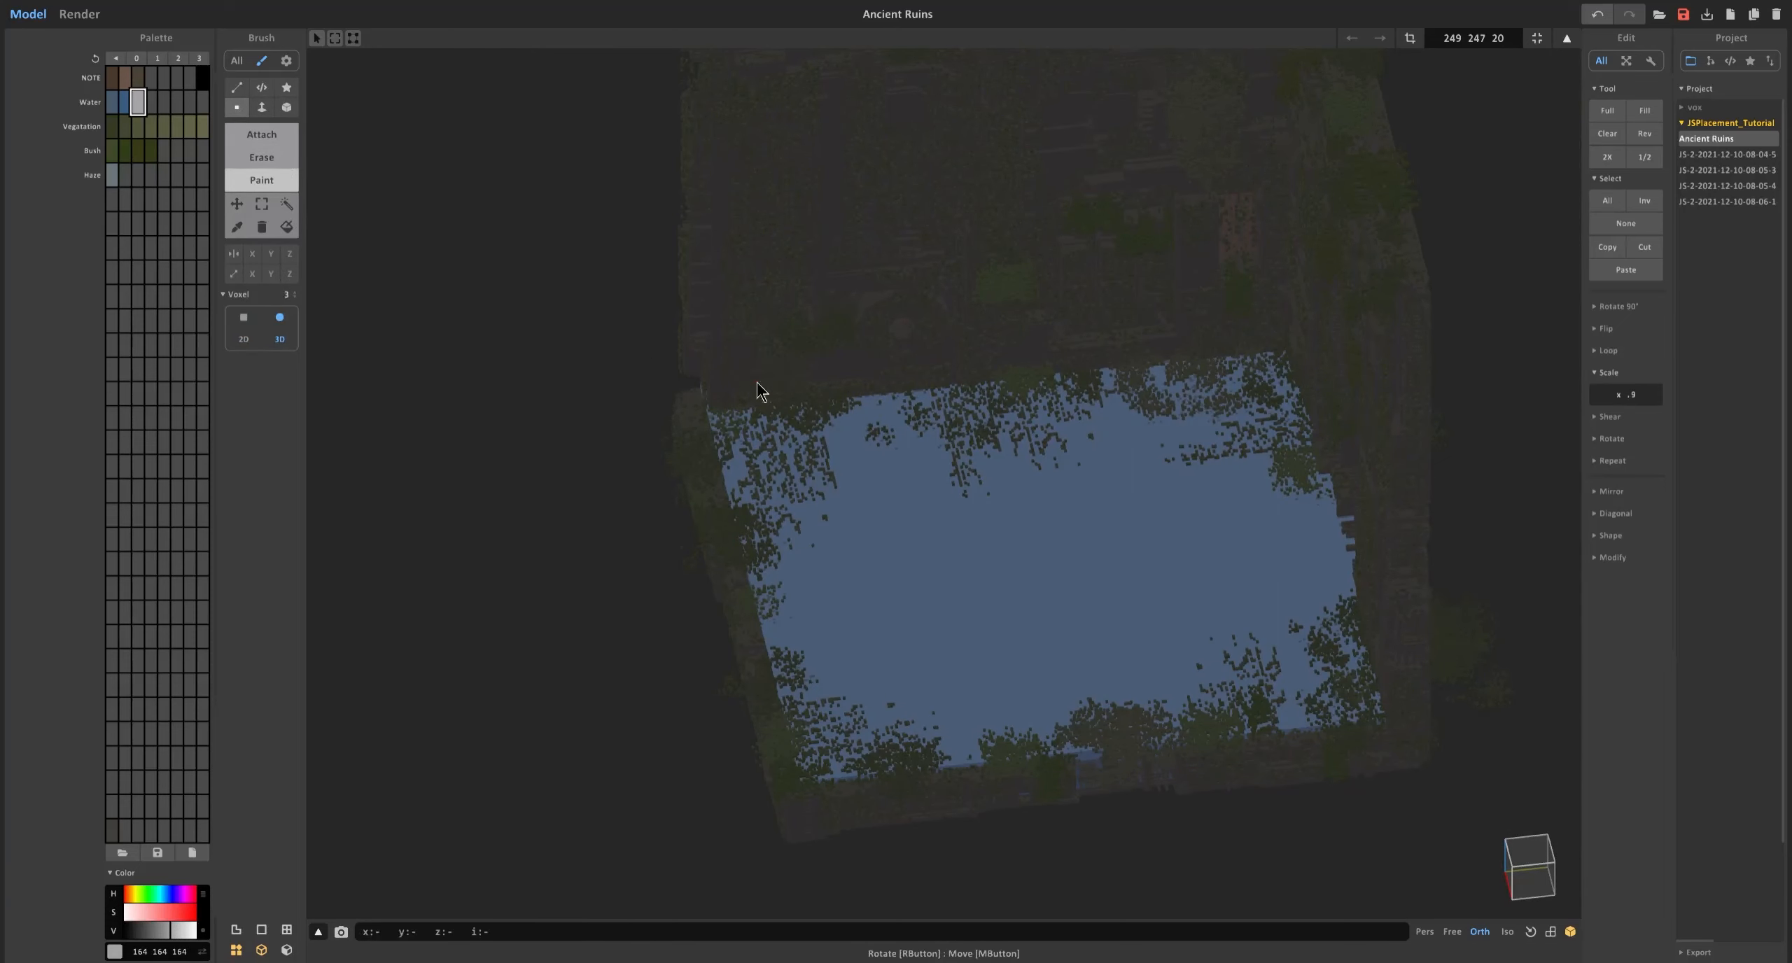
pyautogui.moveTo(759, 385); pyautogui.dragTo(726, 396, button='right')
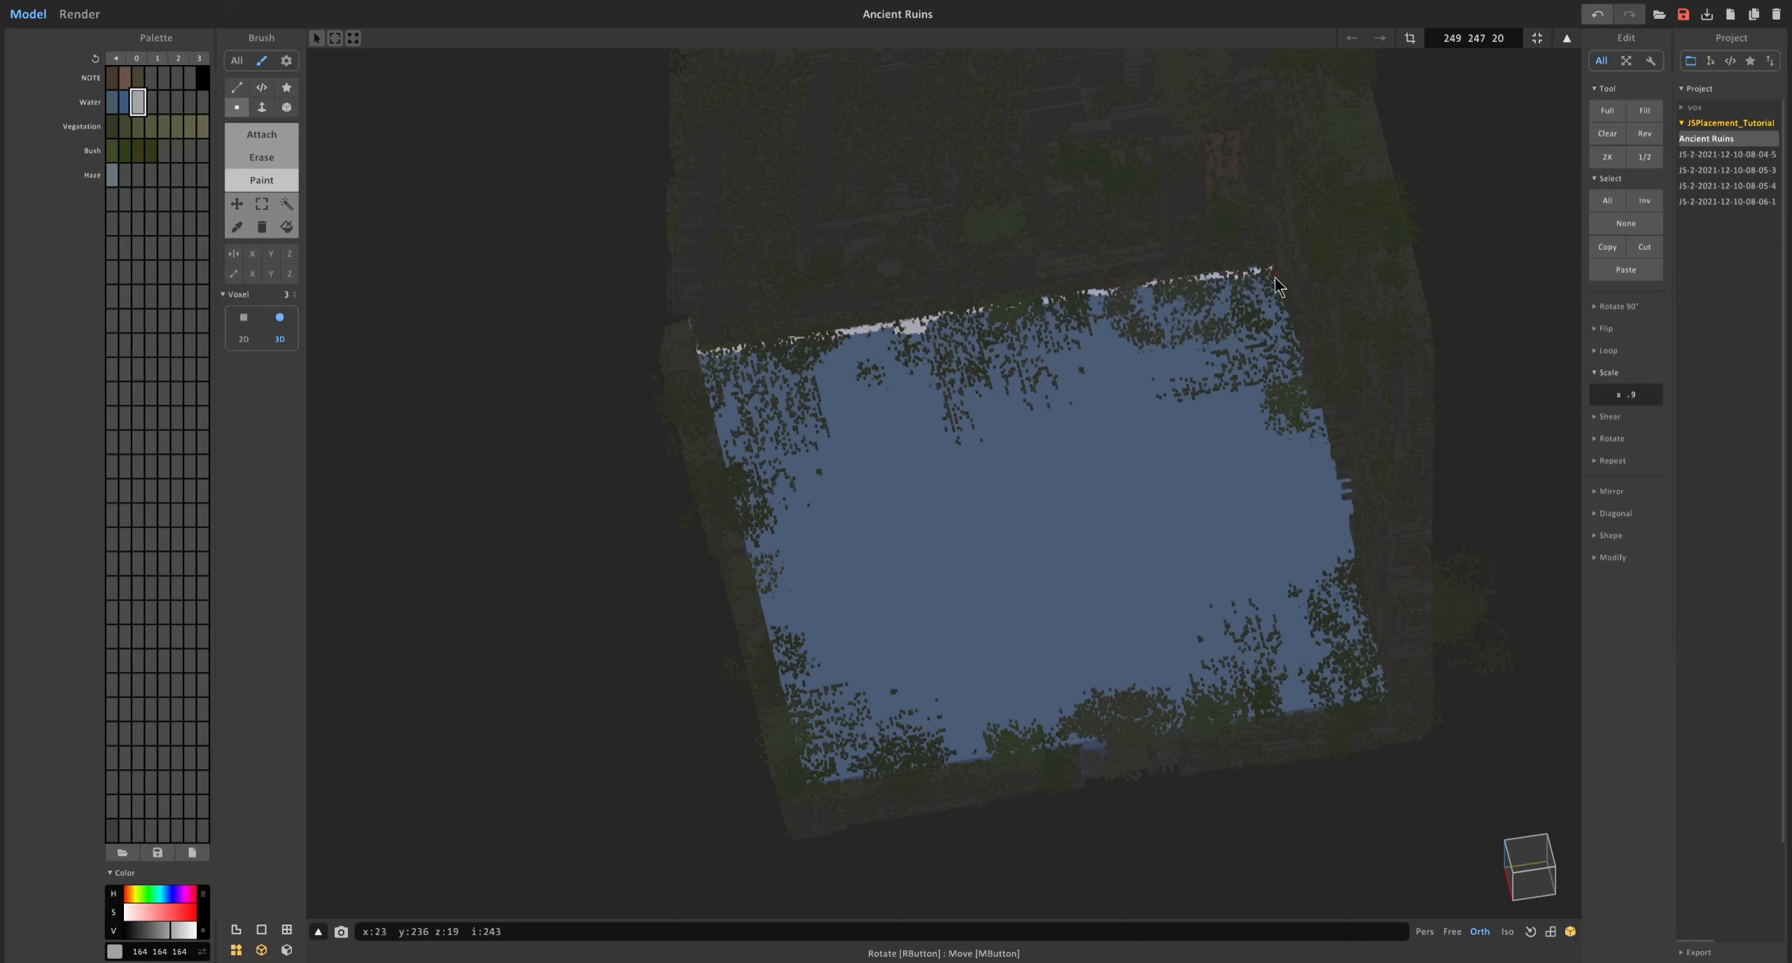
pyautogui.moveTo(1294, 345); pyautogui.dragTo(1228, 341, button='right')
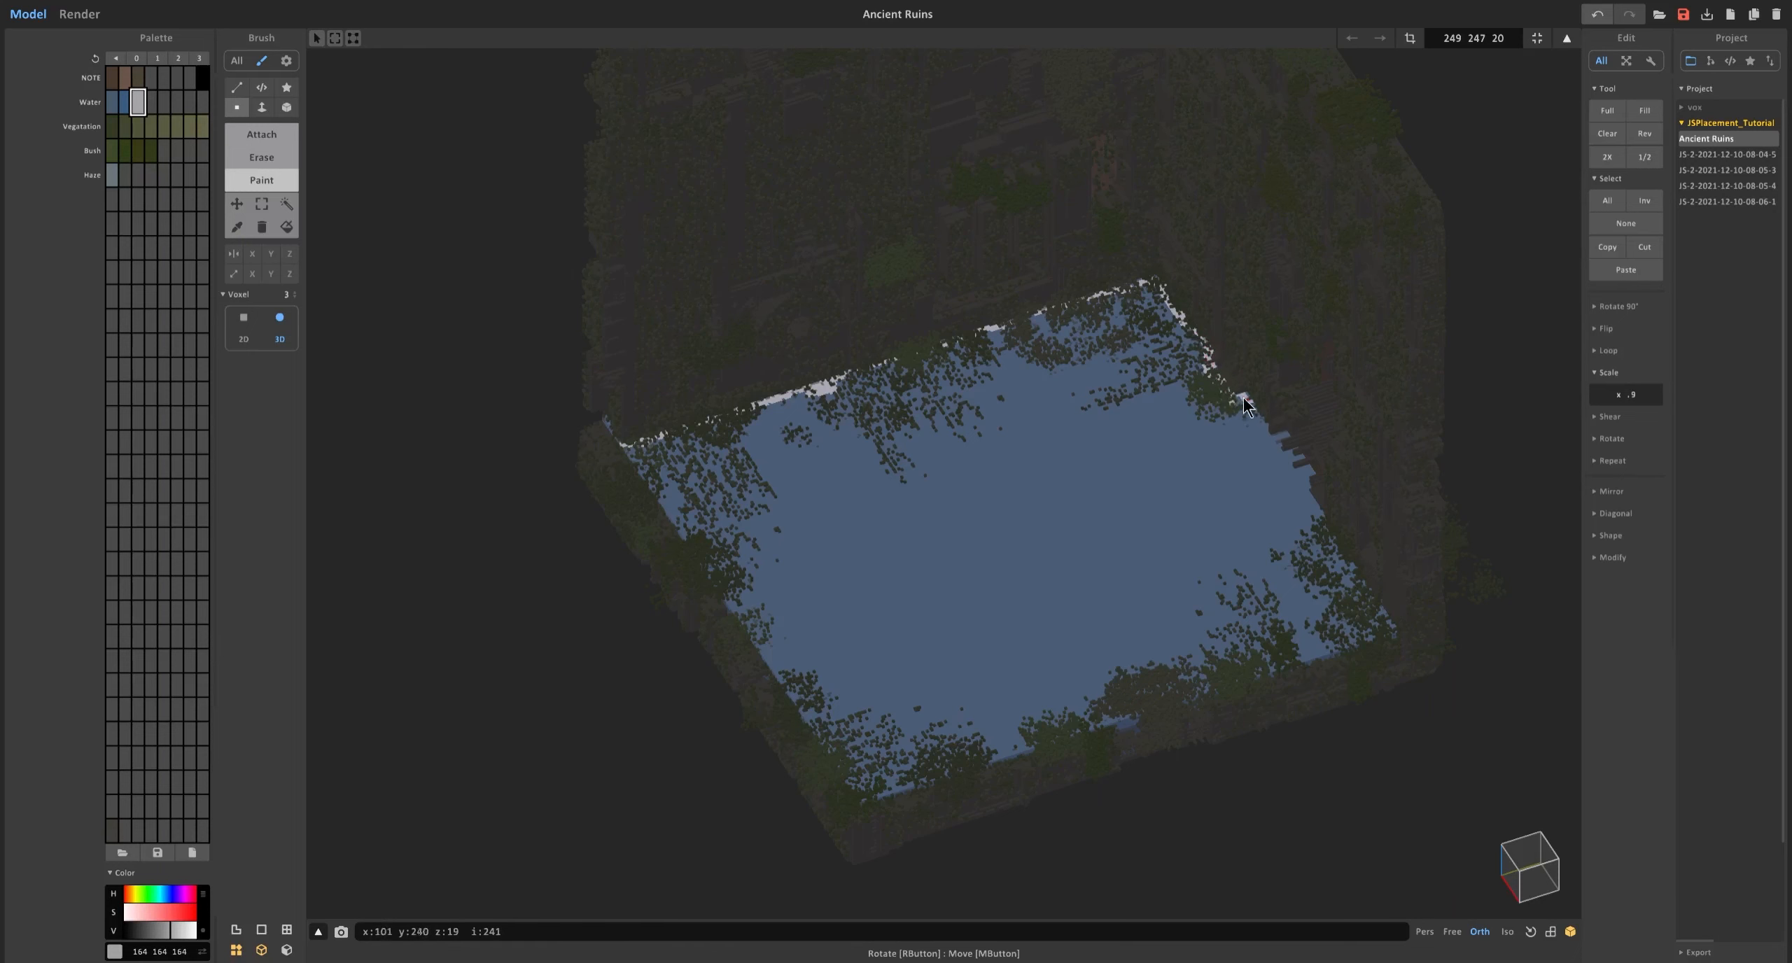
# Paint light-grey foam along the water's edge at the right wall, including around the wall's protruding blocks.
pyautogui.moveTo(1243, 398); pyautogui.dragTo(1264, 432)
pyautogui.moveTo(1263, 433); pyautogui.dragTo(1238, 430, button='right')
pyautogui.moveTo(1239, 429); pyautogui.dragTo(1313, 501)
pyautogui.moveTo(1313, 501); pyautogui.dragTo(1235, 499, button='right')
pyautogui.moveTo(1148, 373); pyautogui.dragTo(1238, 394)
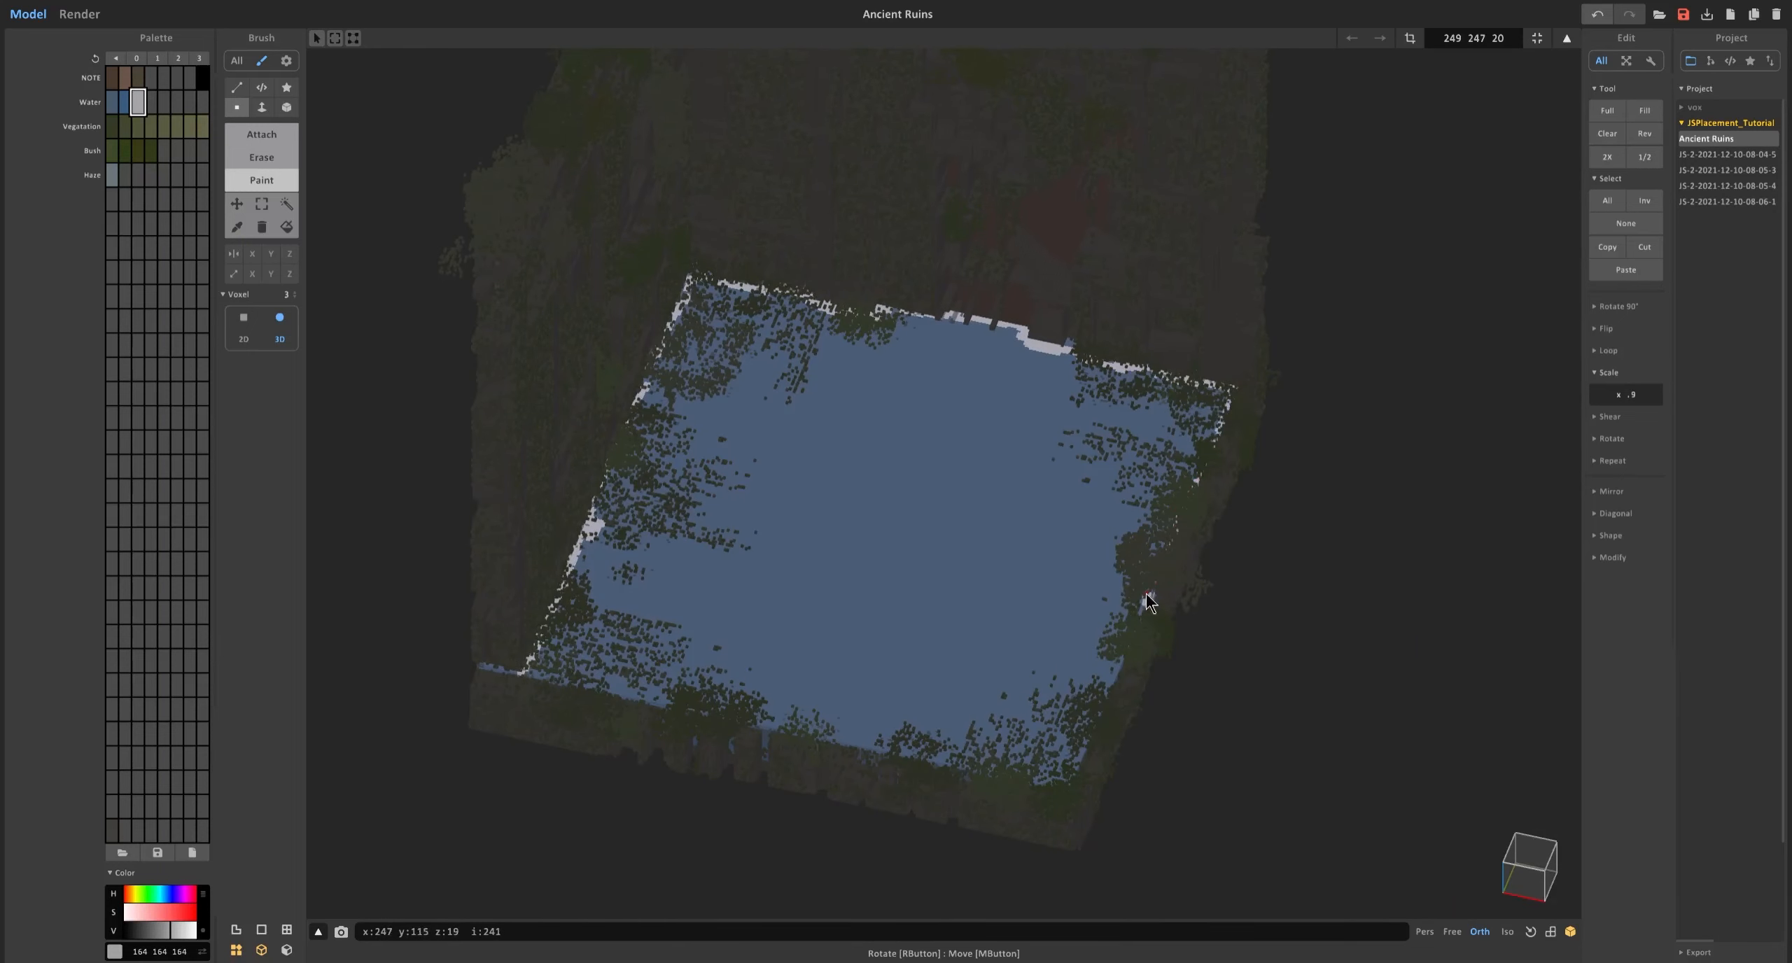
# Paint light-grey foam along the pool's two open front edges and touch up the outline with a finer voxel brush.
pyautogui.moveTo(1148, 601); pyautogui.dragTo(968, 799, button='right')
pyautogui.moveTo(968, 800); pyautogui.dragTo(560, 574)
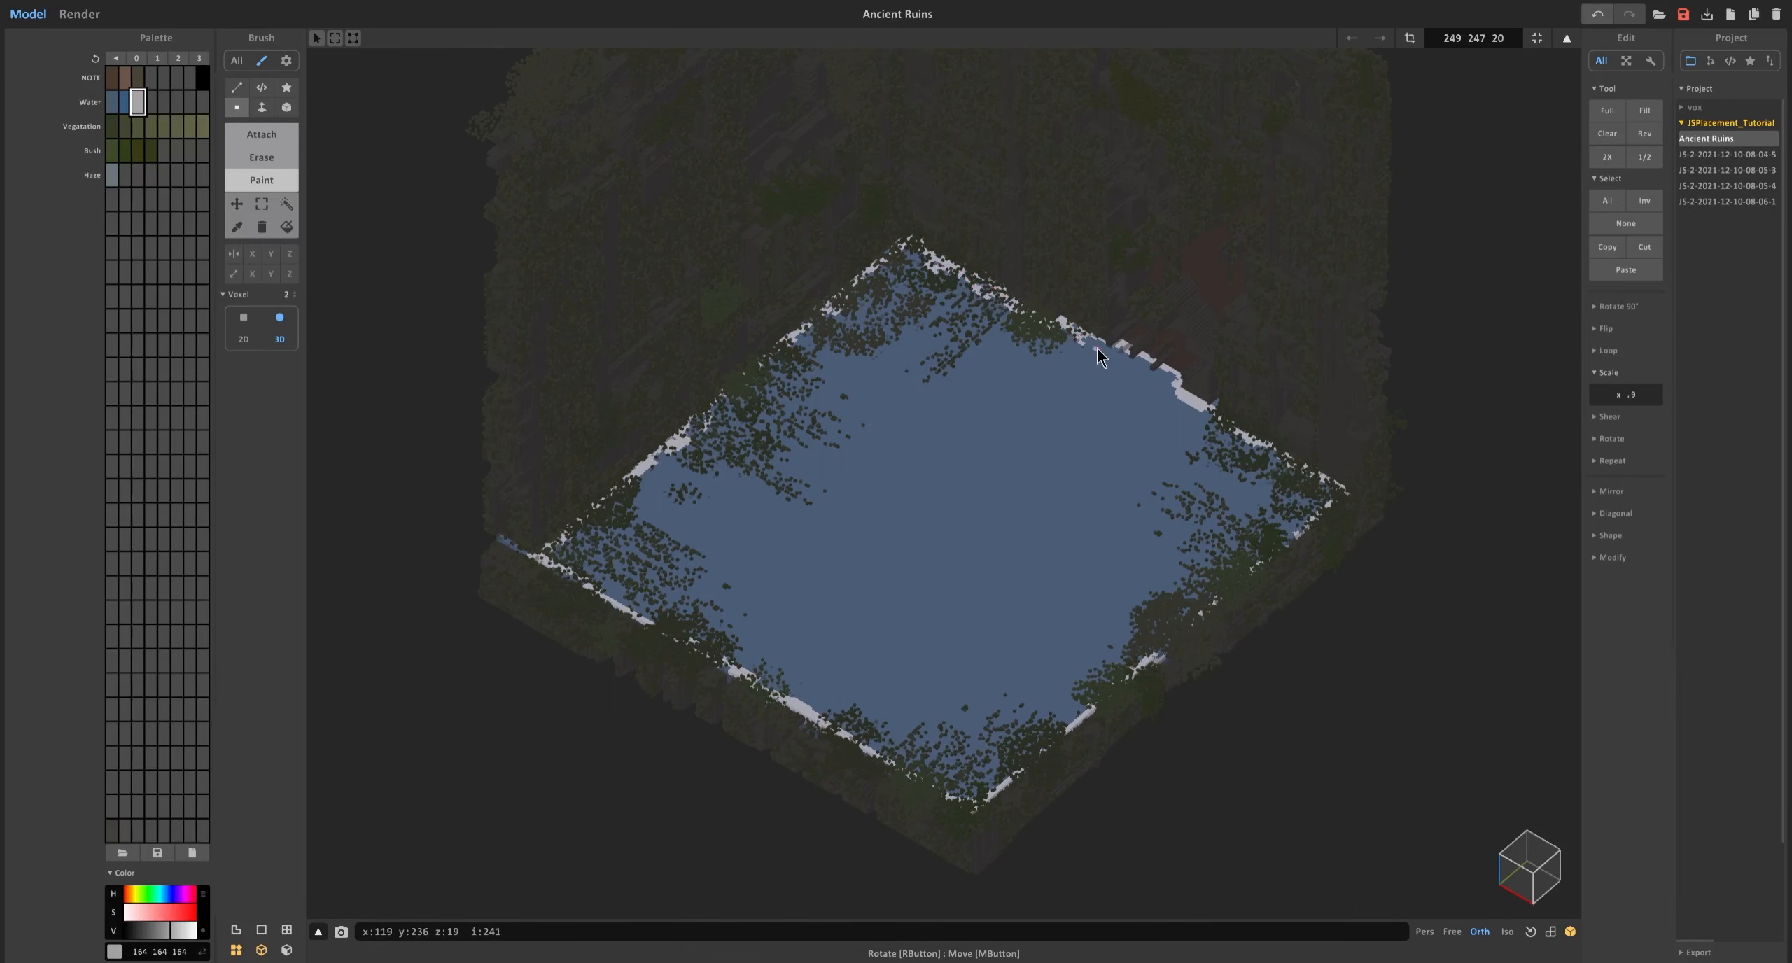
pyautogui.moveTo(1287, 552); pyautogui.dragTo(986, 591, button='right')
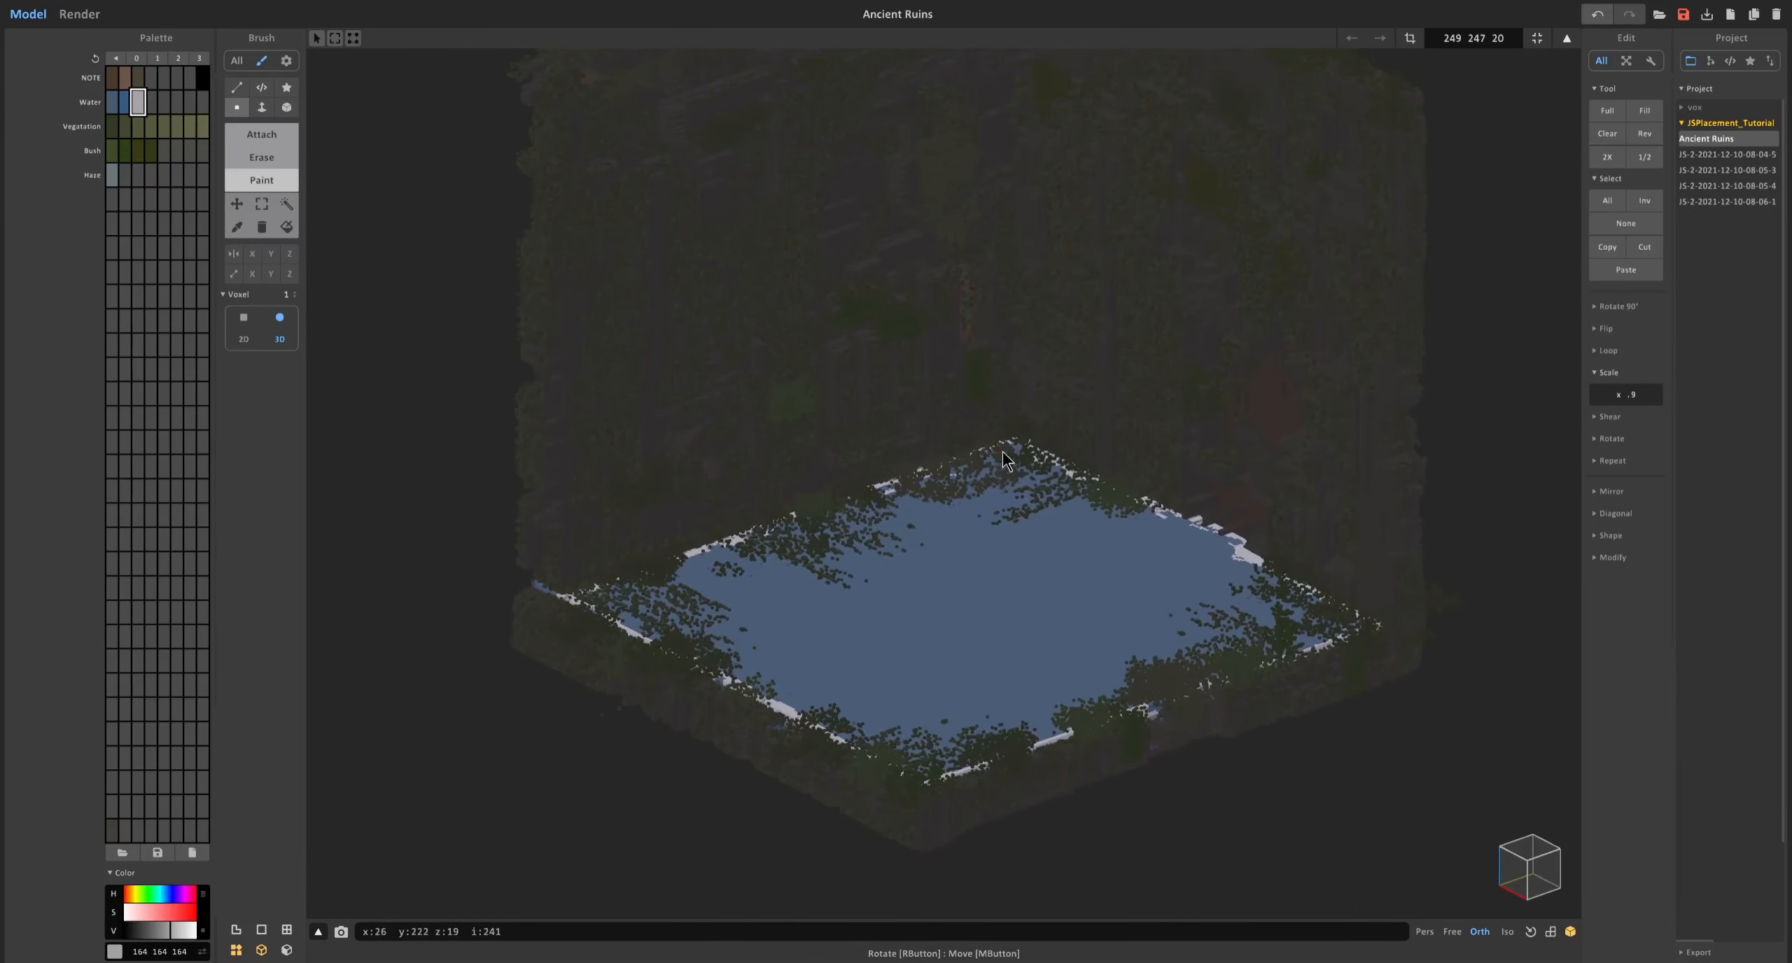
# Render the whole scene, give the foam colour the Glass material and tint it to 136 148 164.
pyautogui.scroll(-5, 1042, 739)
pyautogui.click(79, 14)
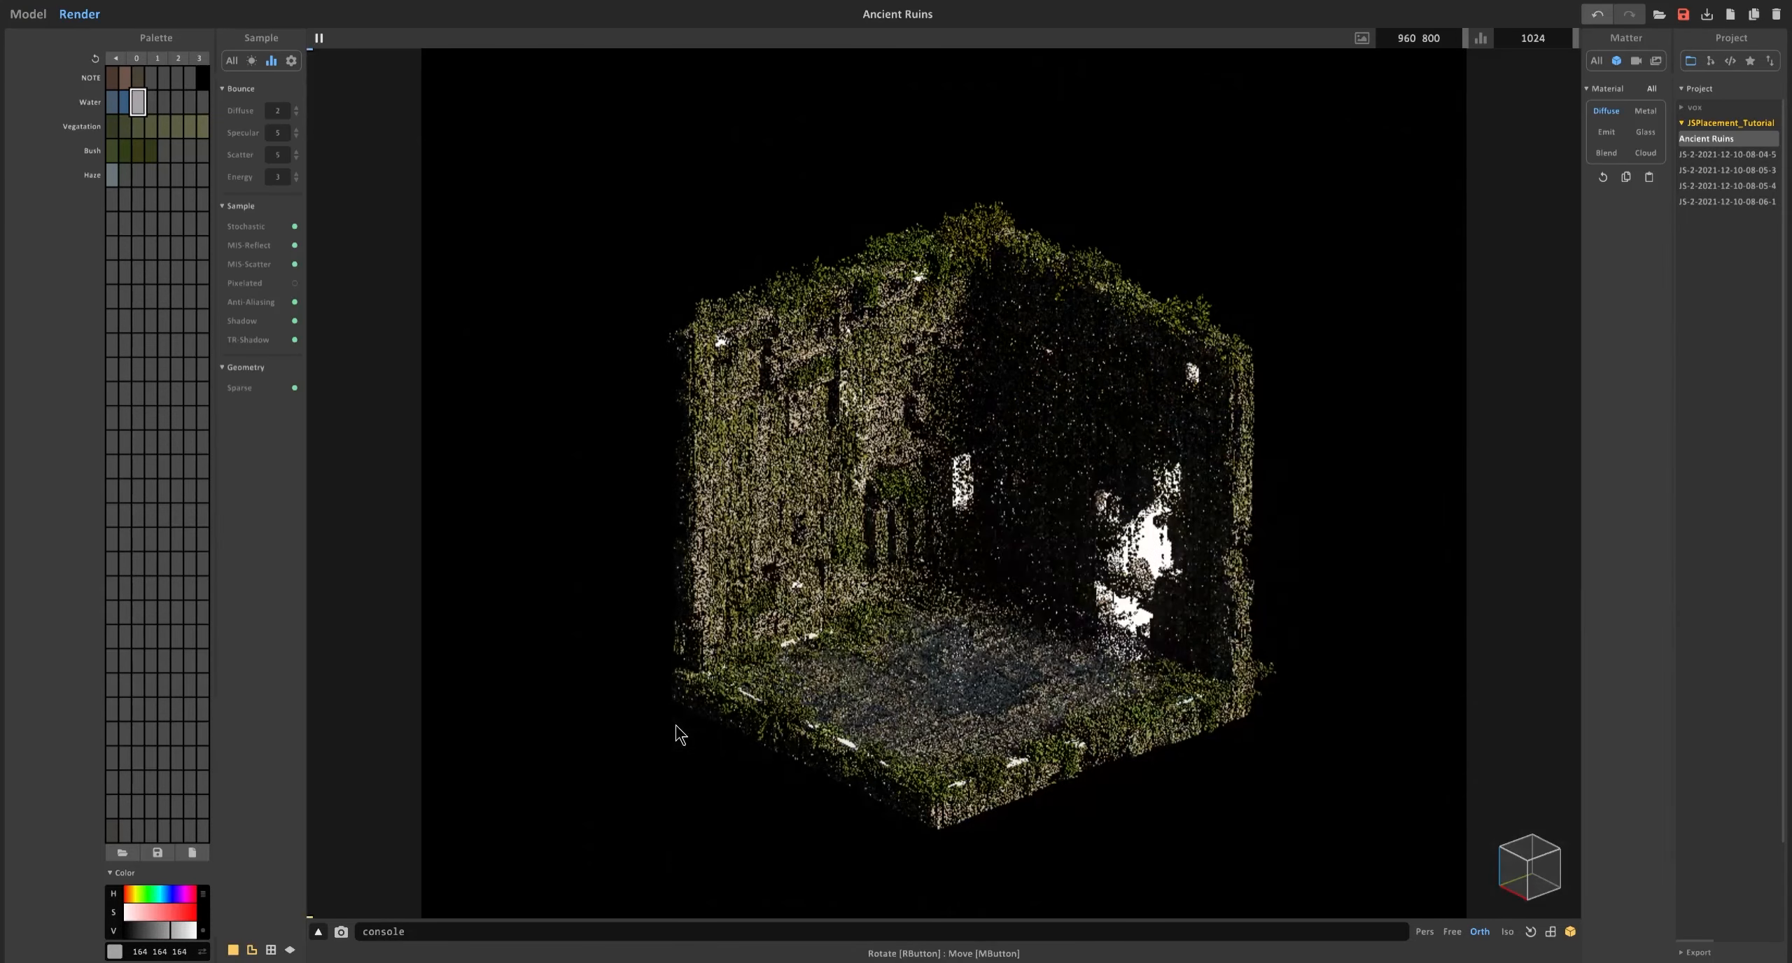
pyautogui.click(1632, 304)
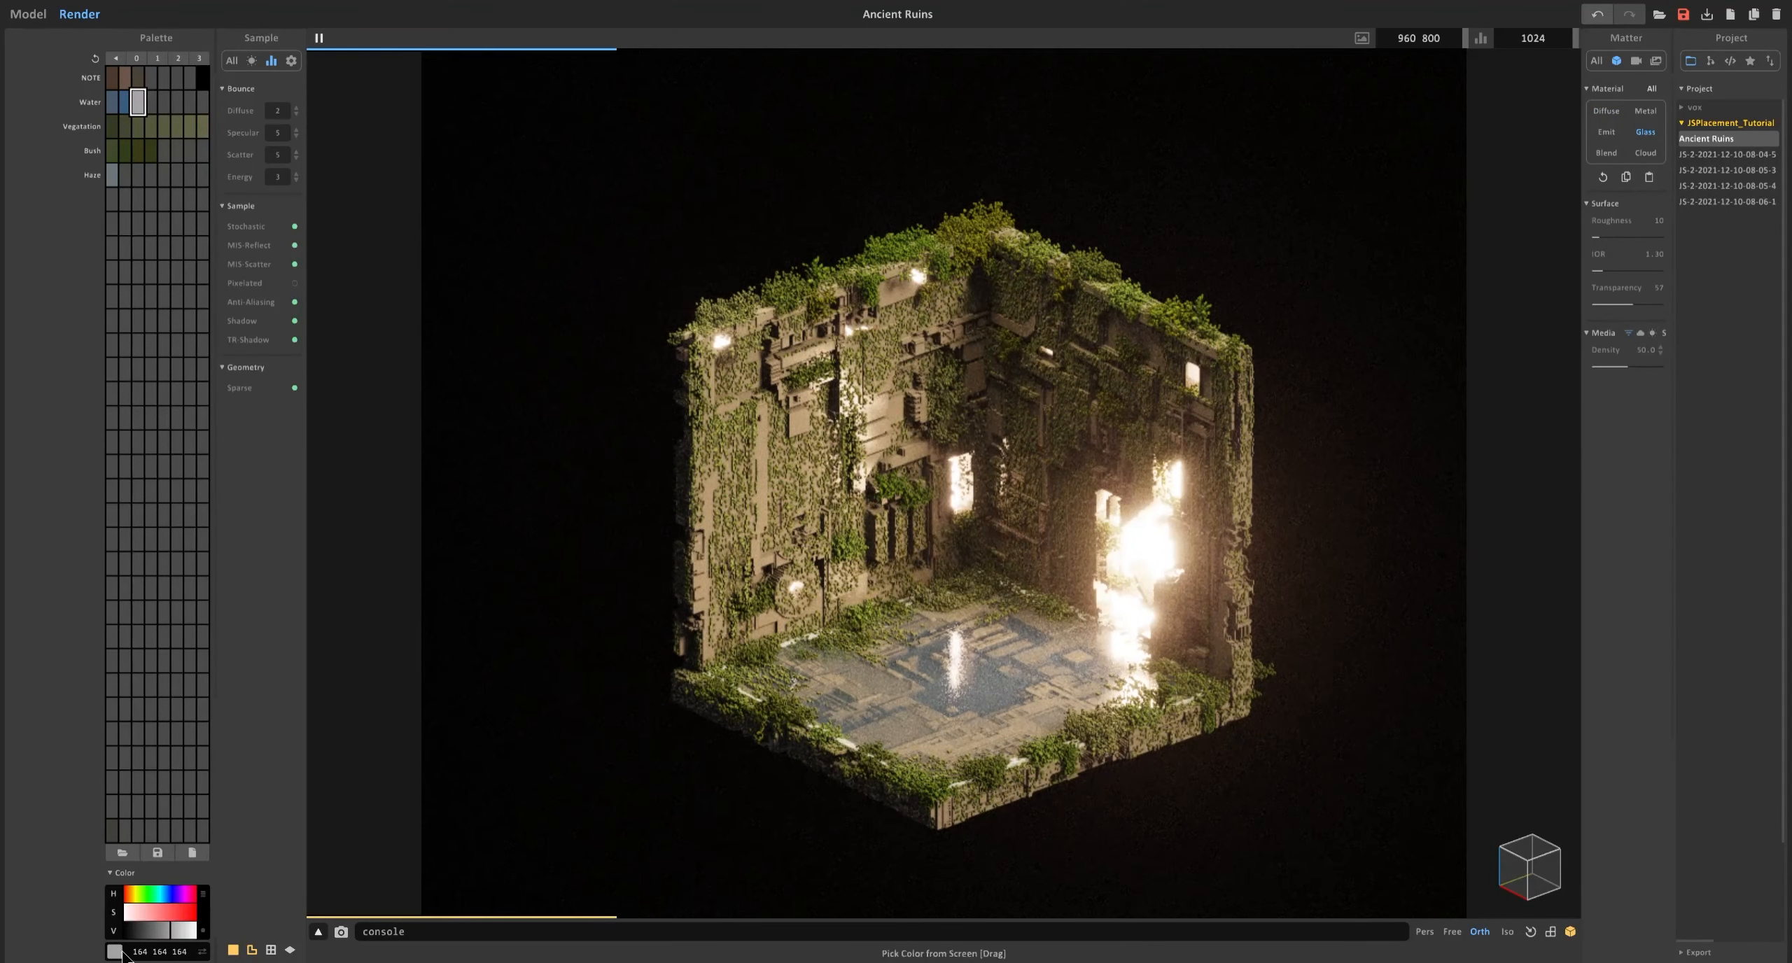
pyautogui.click(163, 894)
pyautogui.click(147, 912)
pyautogui.moveTo(147, 916); pyautogui.dragTo(167, 920)
# Set the foam glass to transparency 81, low density and cloud-type media, and neutralise its colour to 162 162 164.
pyautogui.click(1604, 366)
pyautogui.click(1648, 304)
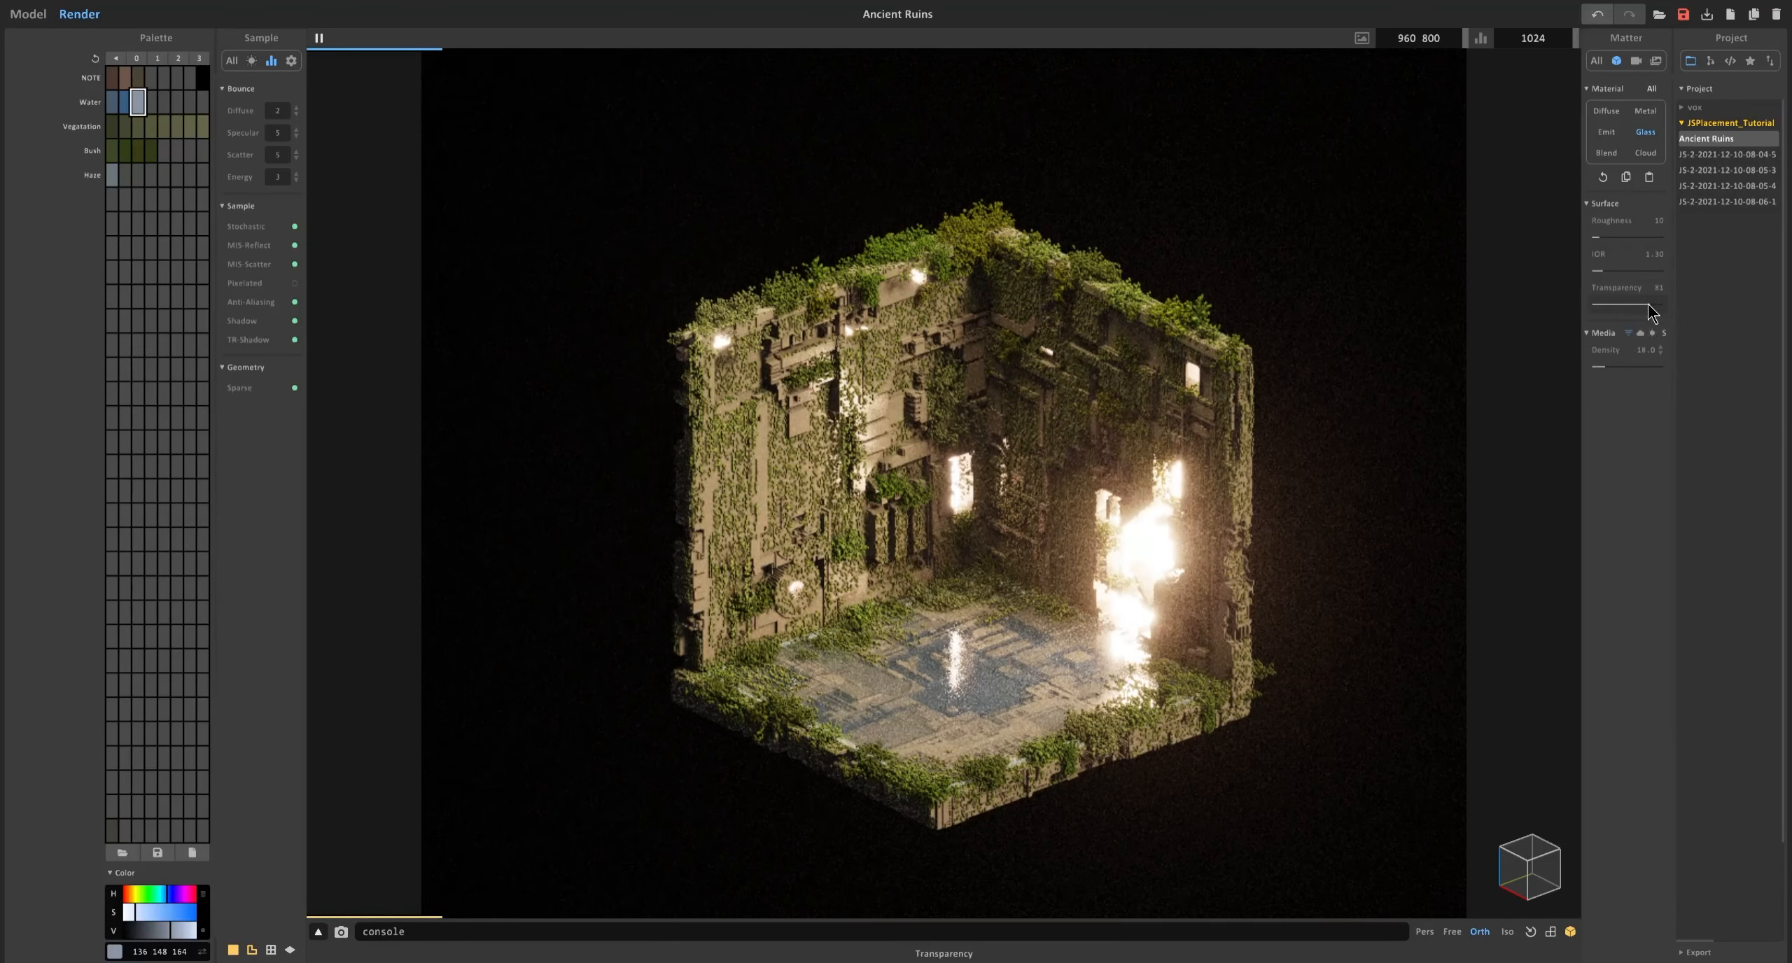
pyautogui.click(124, 913)
pyautogui.click(1640, 333)
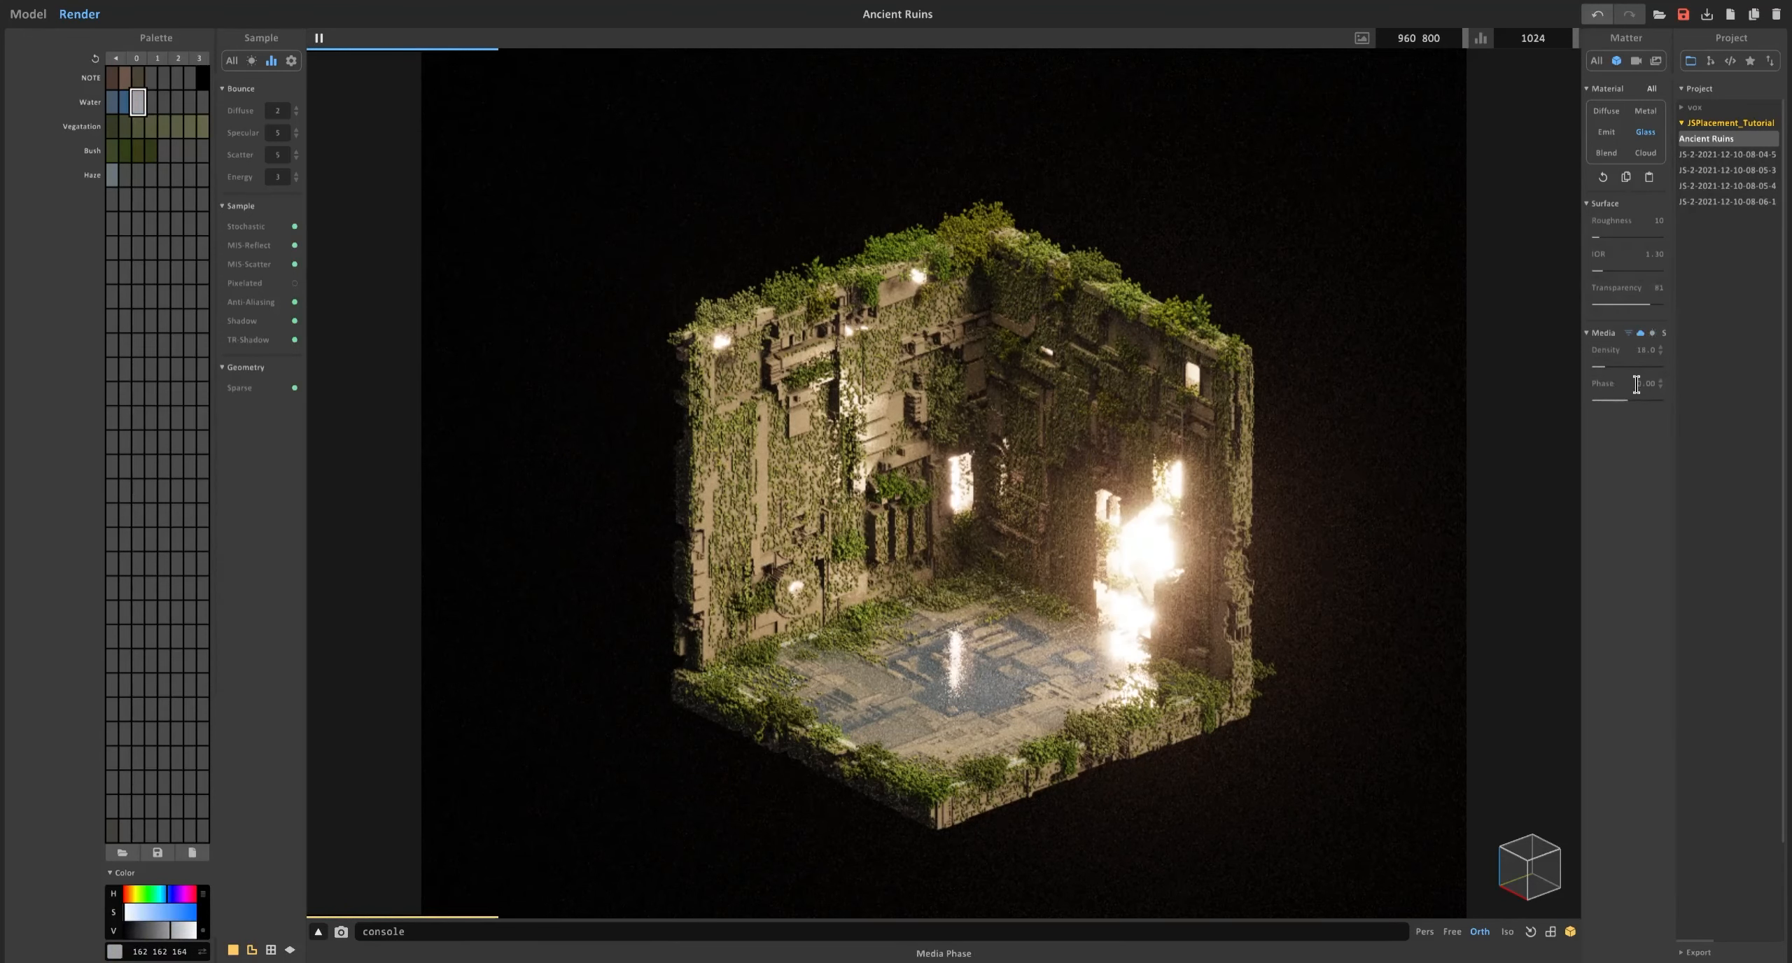
pyautogui.click(1599, 366)
# Return to modelling the water volume and choose the first Vegetation colour, 51 59 32, for painting.
pyautogui.click(28, 14)
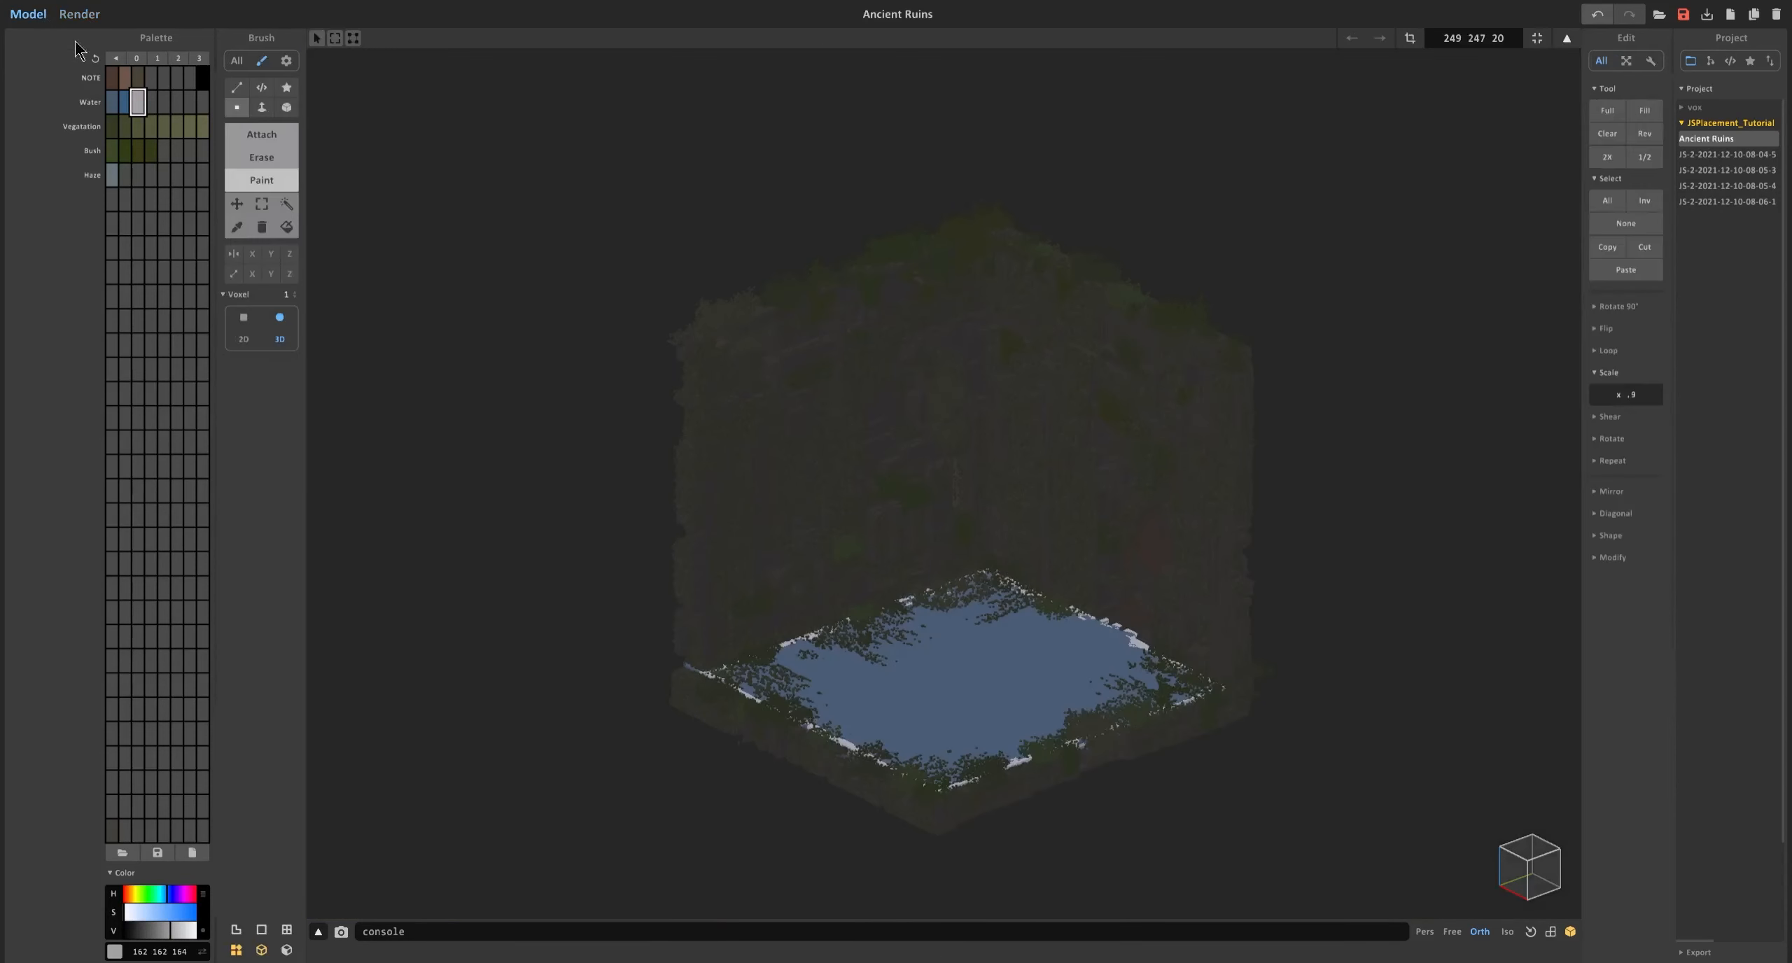
pyautogui.scroll(3, 812, 635)
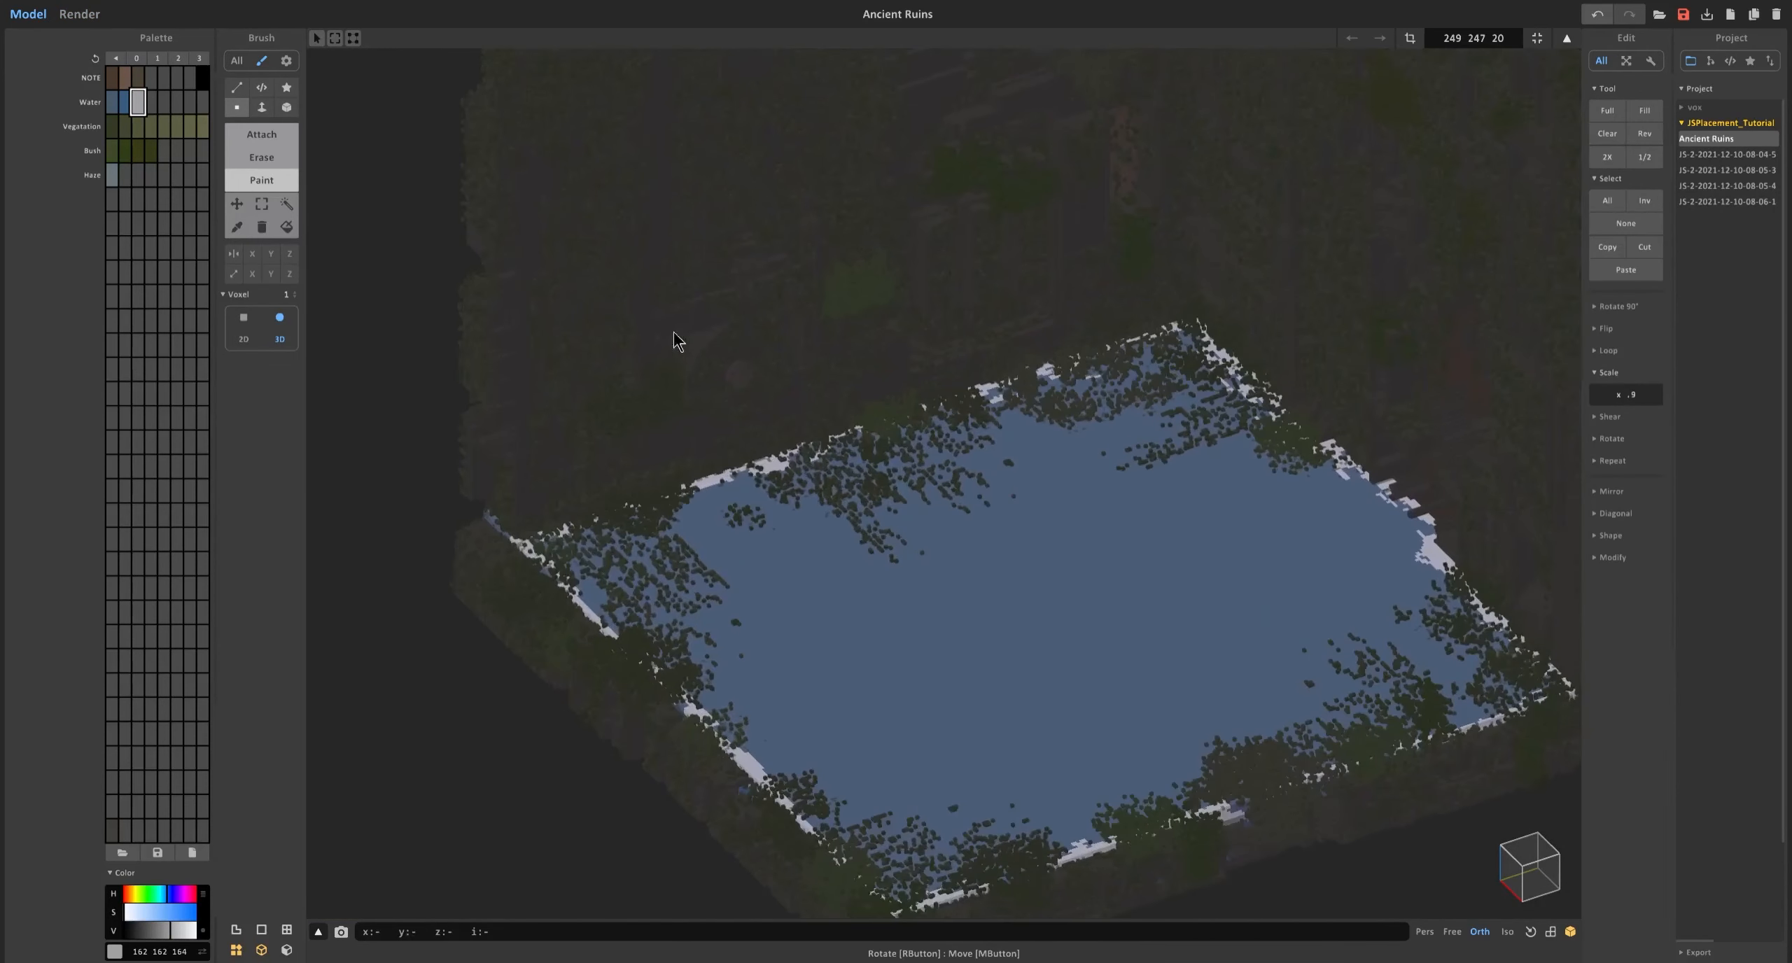
pyautogui.click(112, 126)
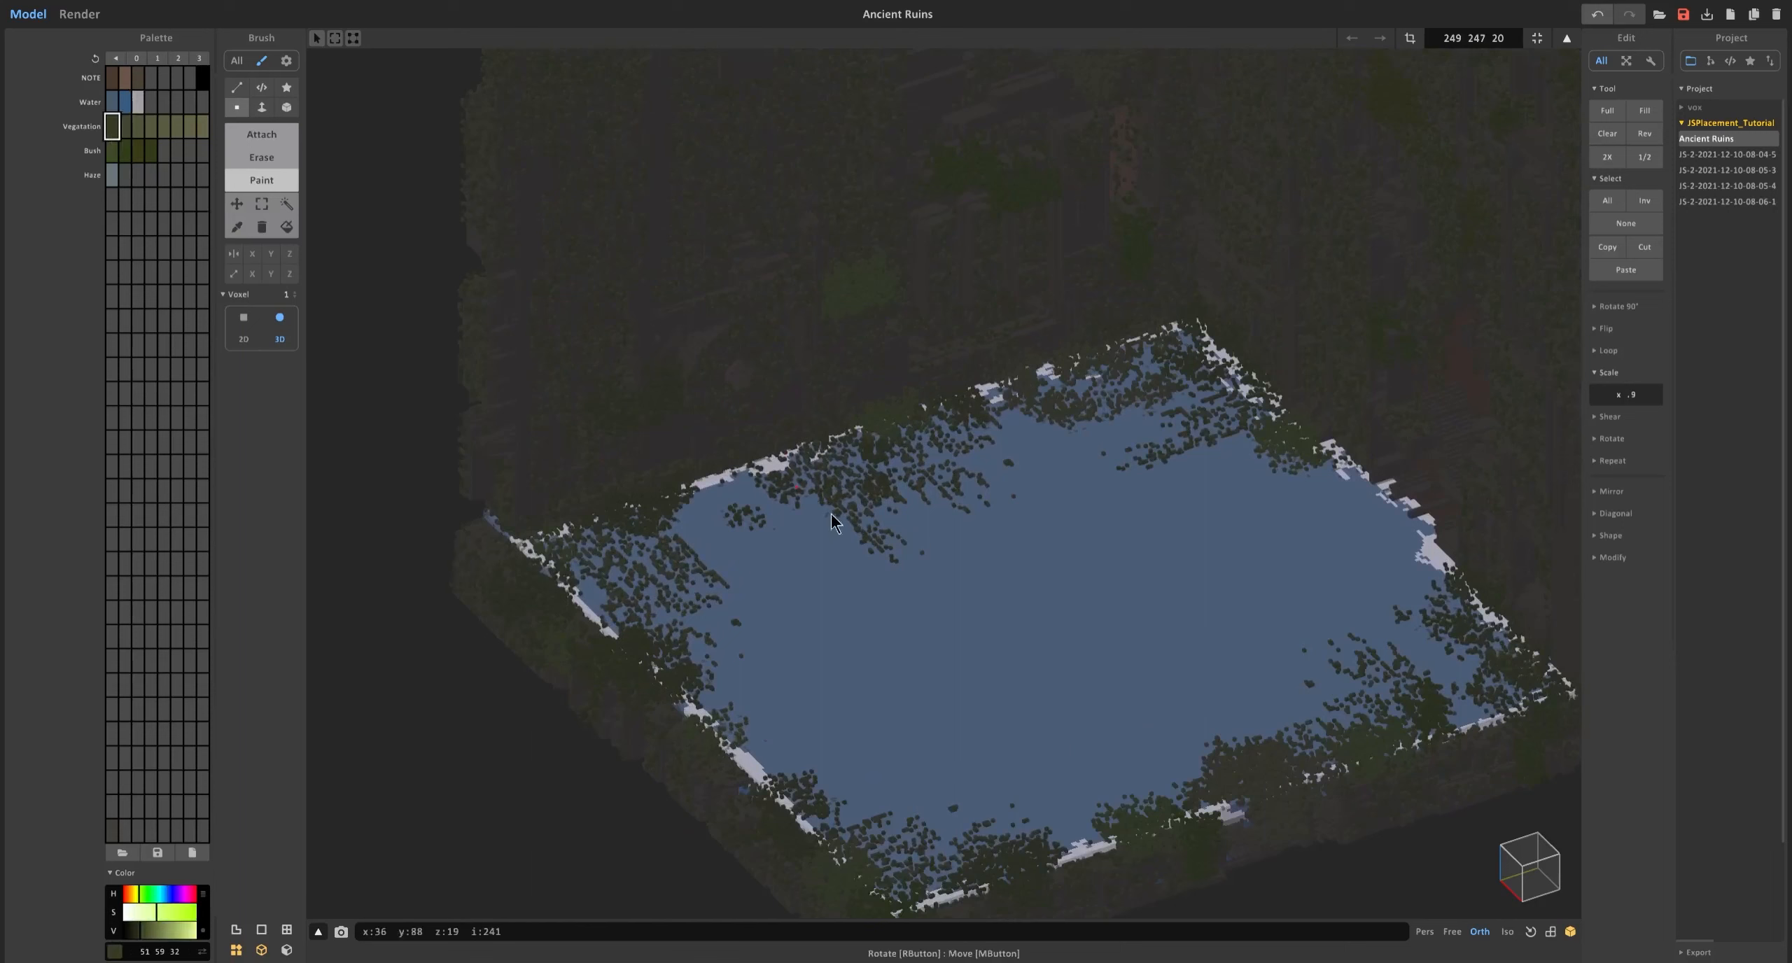